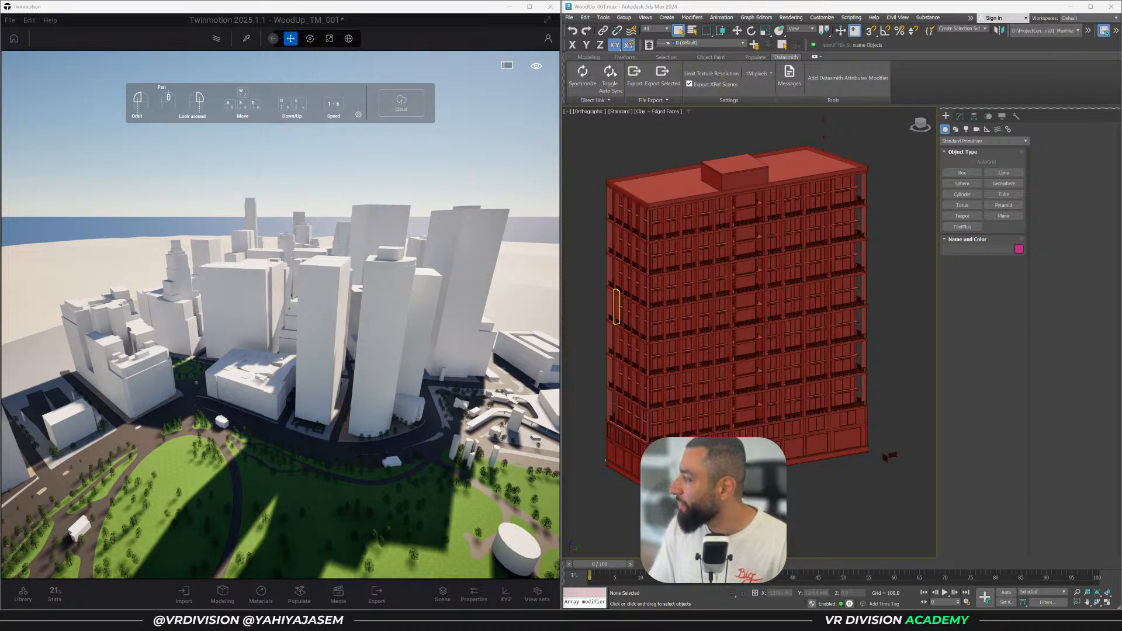
Close the Turbo Load page, then check the livestream's health and live chat in YouTube Studio
{"action": "left_click_drag", "start_coordinate": [0, 175], "coordinate": [693, 124]}
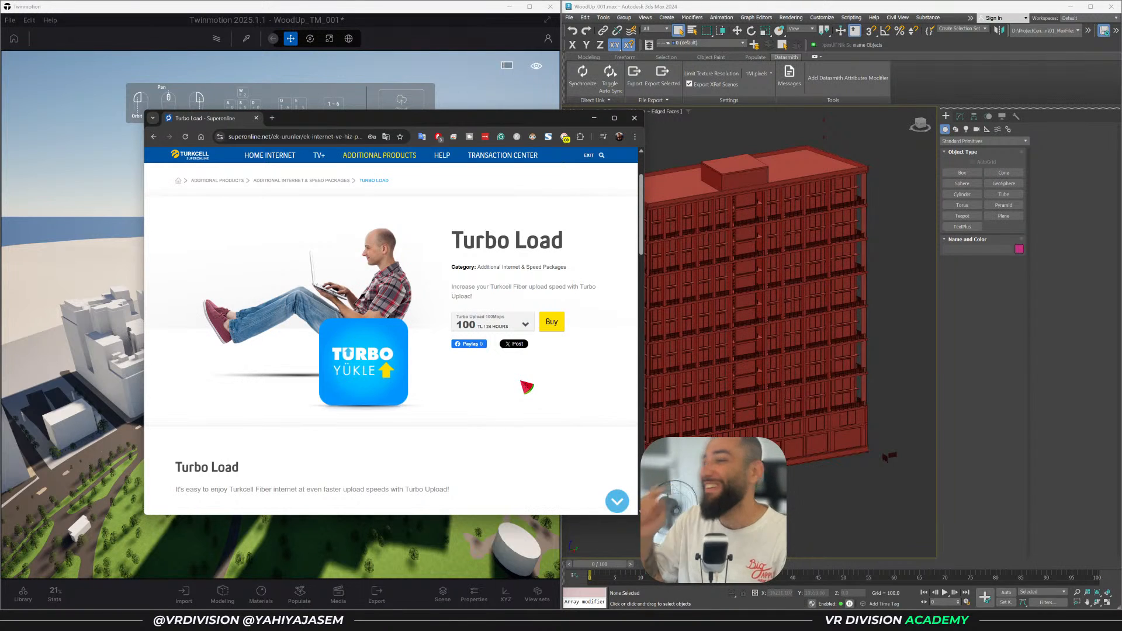
{"action": "key", "text": "ctrl+w"}
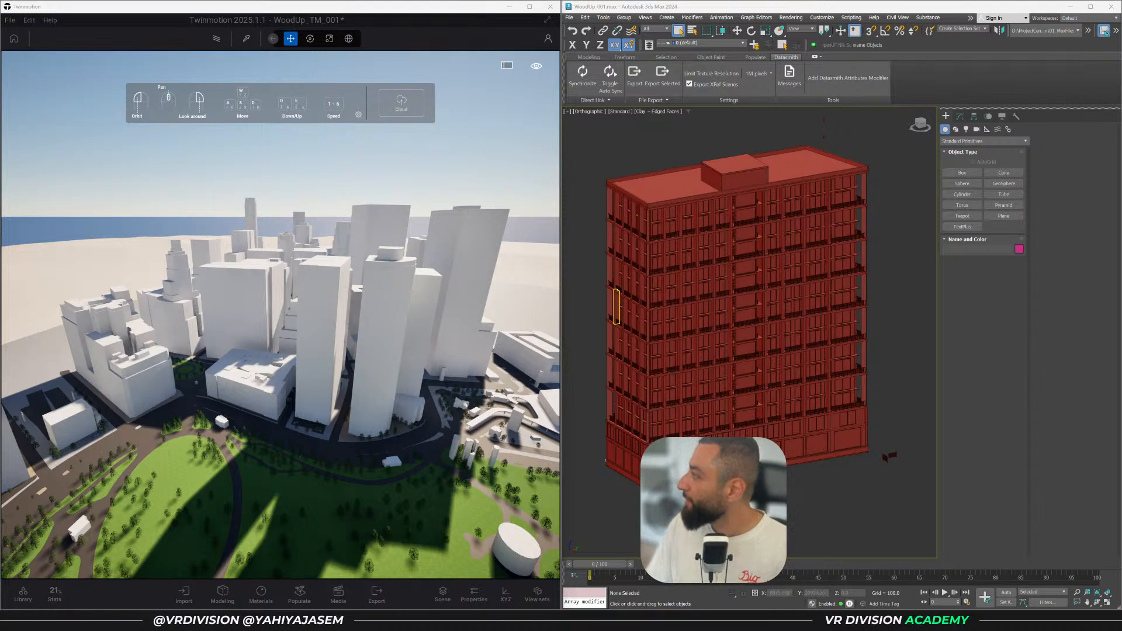
{"action": "left_click_drag", "start_coordinate": [0, 49], "coordinate": [13, 47]}
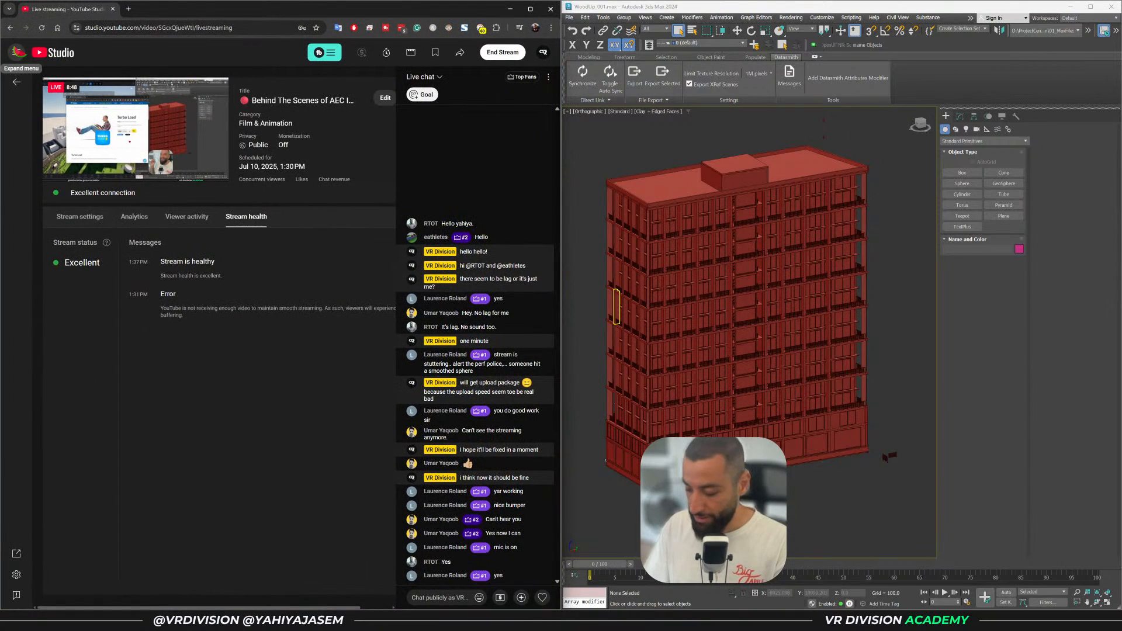
{"action": "key", "text": "super+Left"}
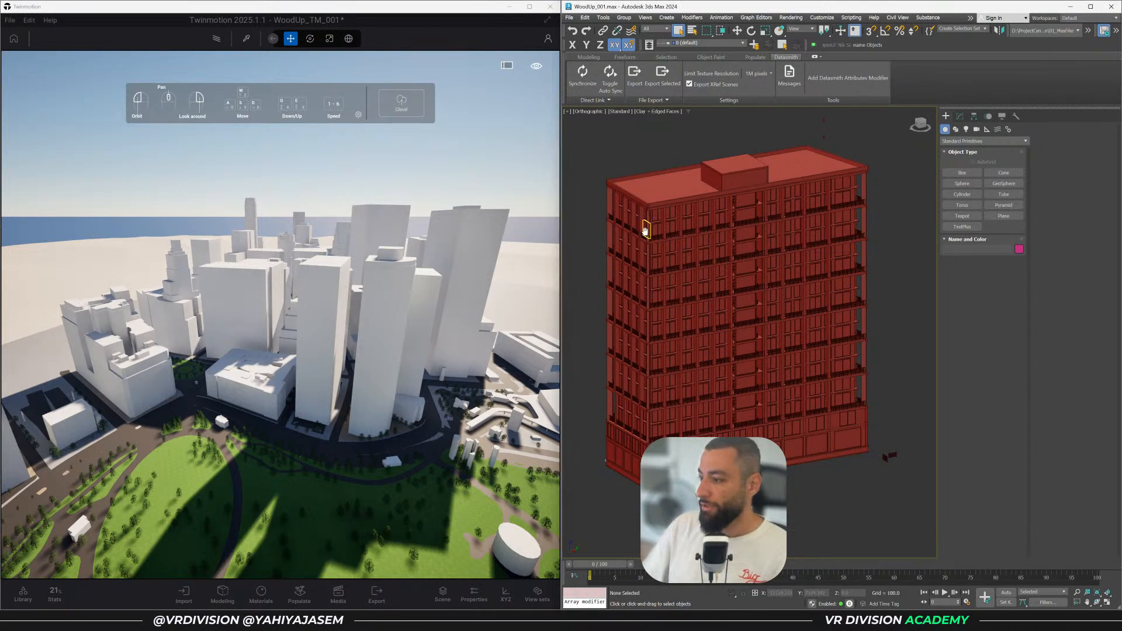
{"action": "middle_click_drag", "start_coordinate": [644, 226], "coordinate": [620, 204], "text": "alt"}
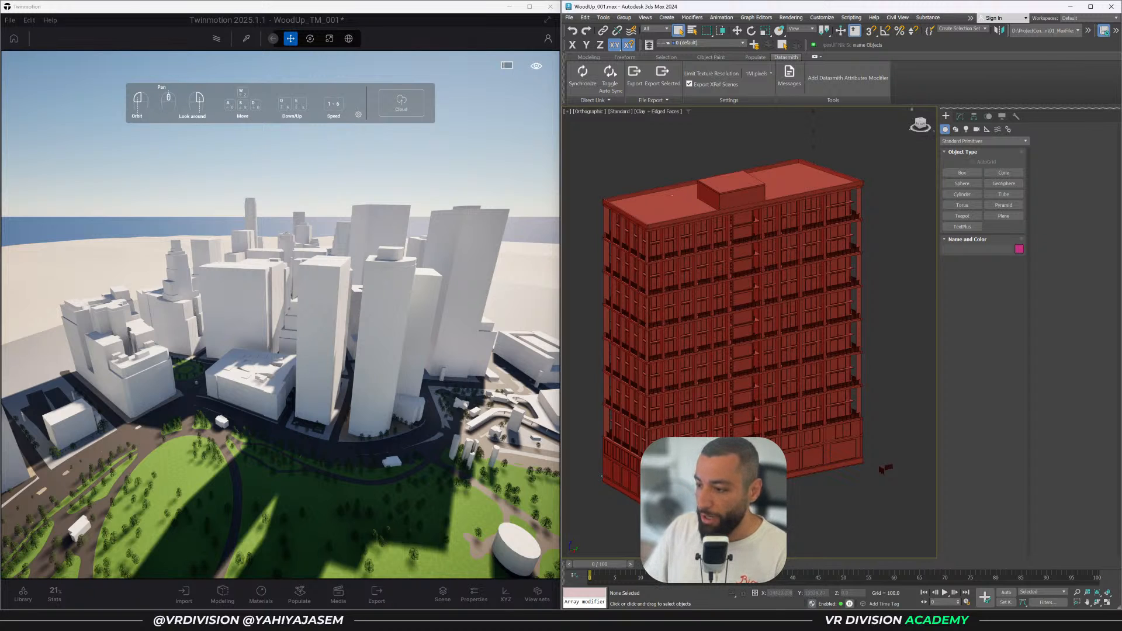
Examine the Unreal Engine Advanced Blueprint Training page on vrdivisionacademy.com in the browser, including its pricing and course contents
{"action": "left_click_drag", "start_coordinate": [1121, 35], "coordinate": [716, 100]}
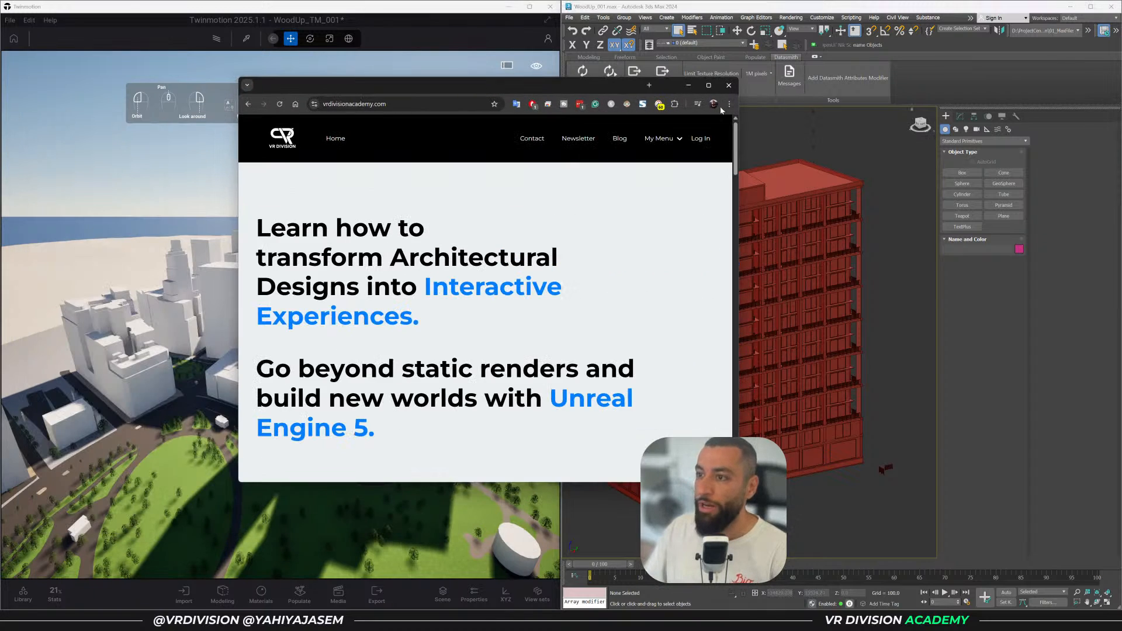
{"action": "scroll", "coordinate": [653, 207], "scroll_direction": "down", "scroll_amount": 2}
{"action": "scroll", "coordinate": [655, 209], "scroll_direction": "down", "scroll_amount": 5}
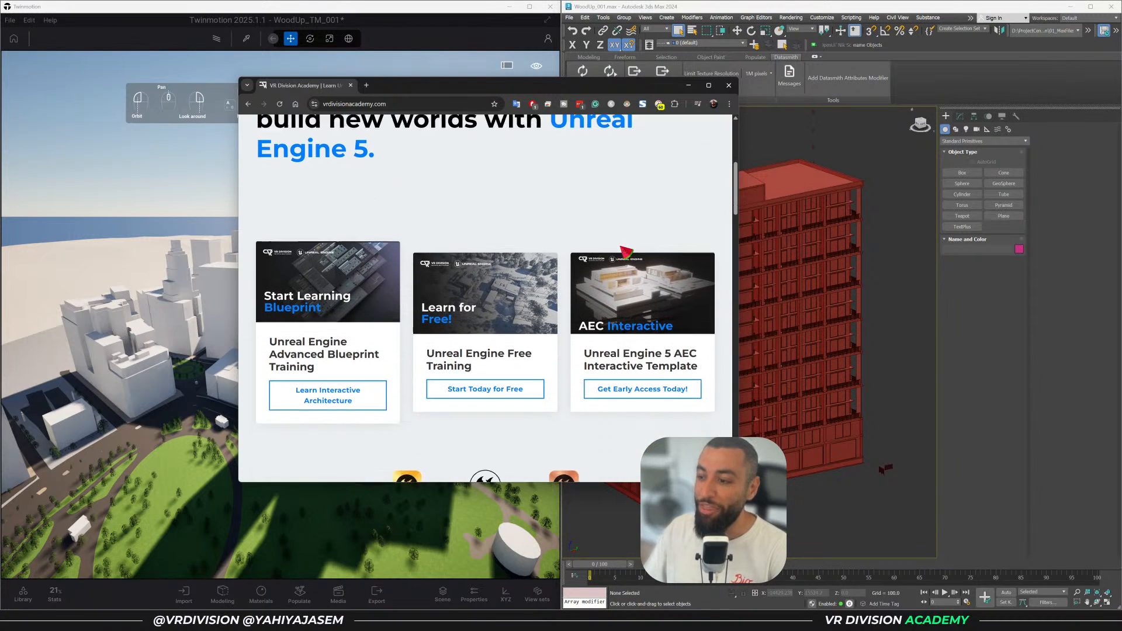
{"action": "left_click", "coordinate": [328, 278]}
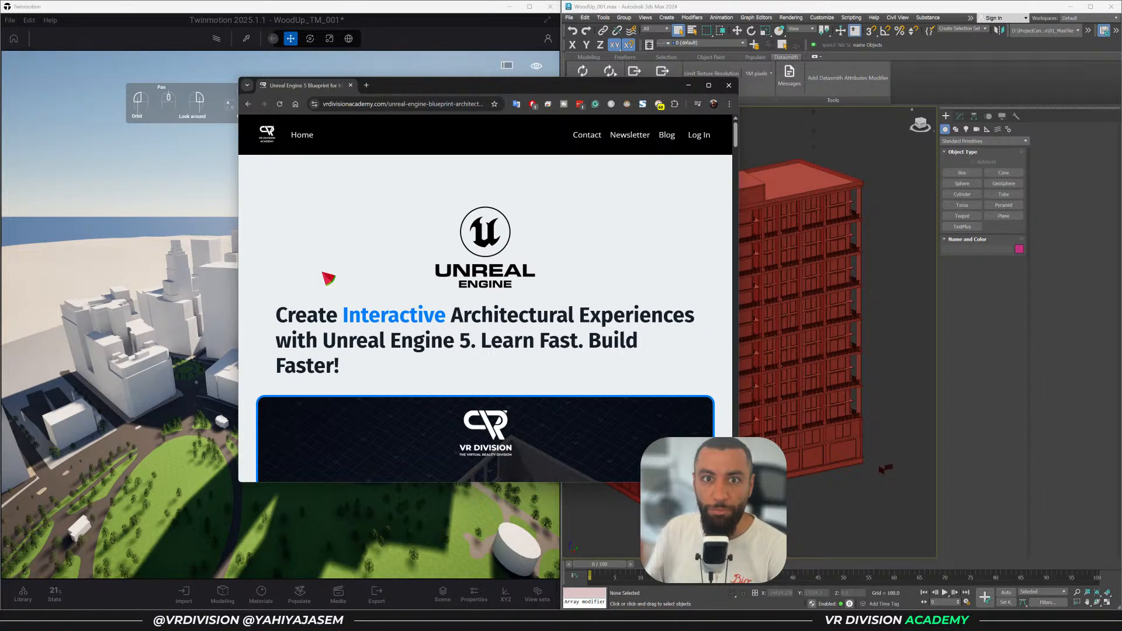
{"action": "scroll", "coordinate": [334, 280], "scroll_direction": "down", "scroll_amount": 15}
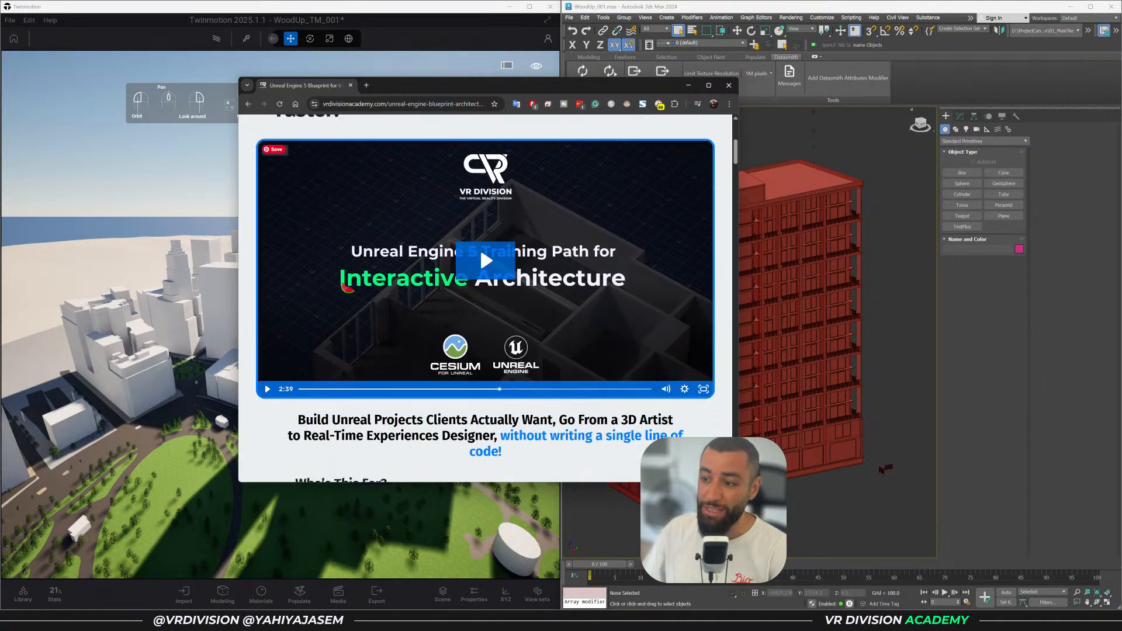
{"action": "scroll", "coordinate": [347, 287], "scroll_direction": "down", "scroll_amount": 5}
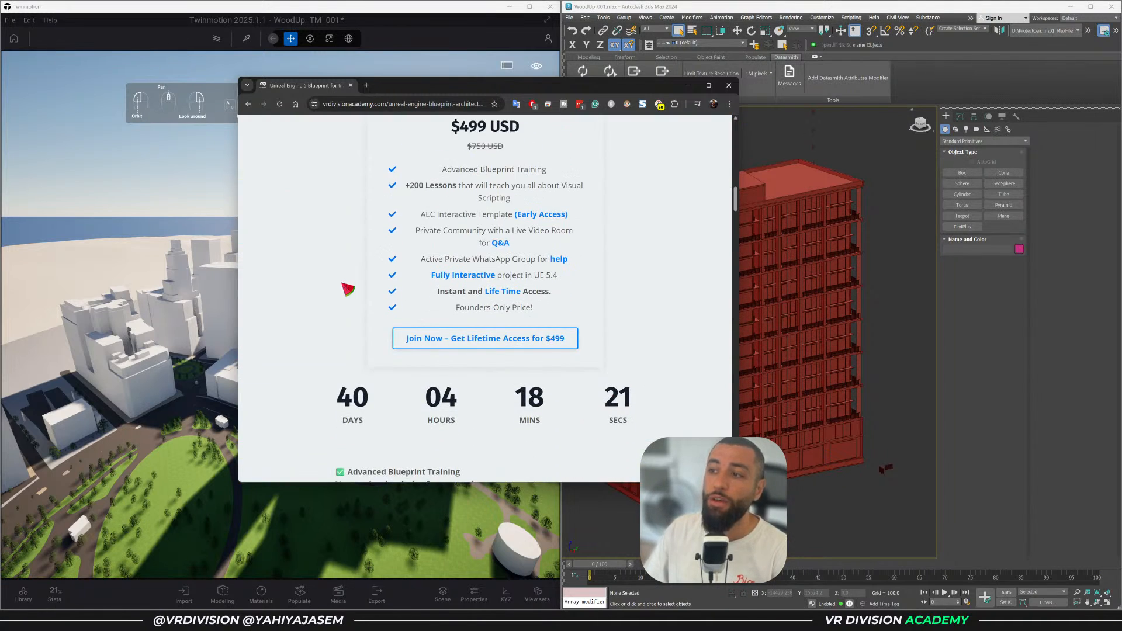
{"action": "scroll", "coordinate": [348, 289], "scroll_direction": "down", "scroll_amount": 1}
{"action": "scroll", "coordinate": [348, 289], "scroll_direction": "down", "scroll_amount": 6}
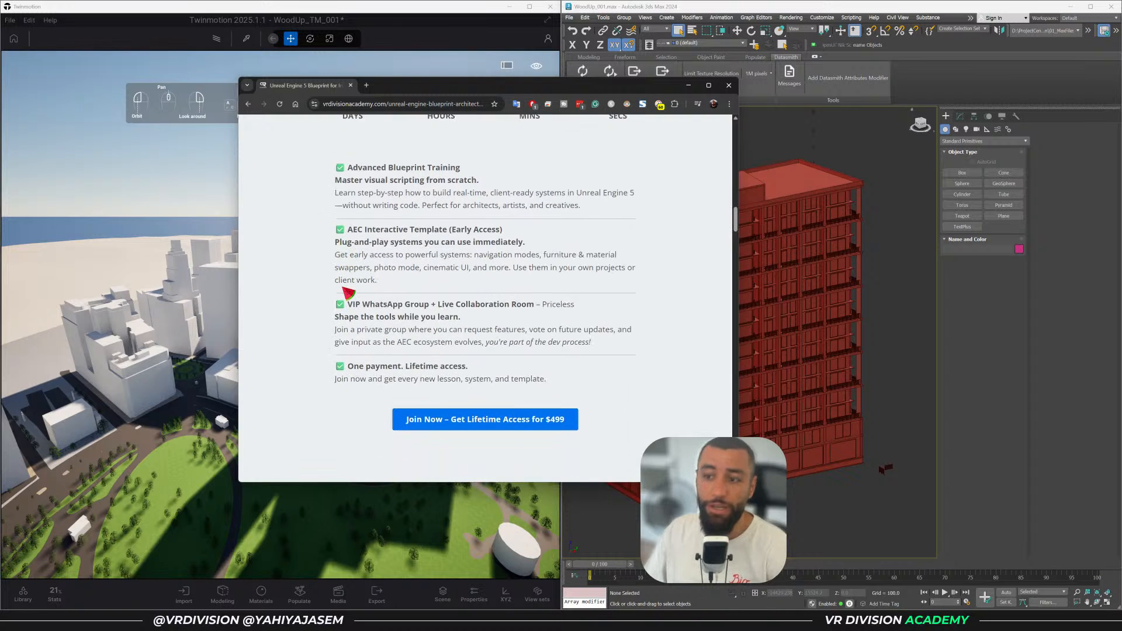
Return to the academy home page, review the AEC Interactive template's pre-order page, and close both pages
{"action": "left_click", "coordinate": [248, 104]}
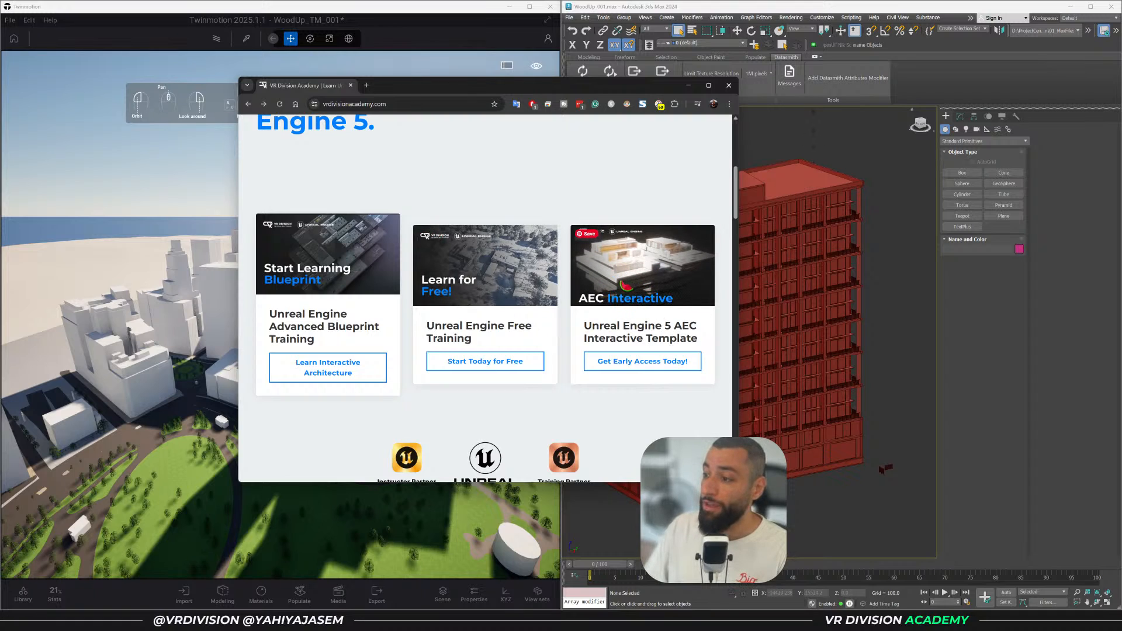
{"action": "left_click", "coordinate": [620, 279]}
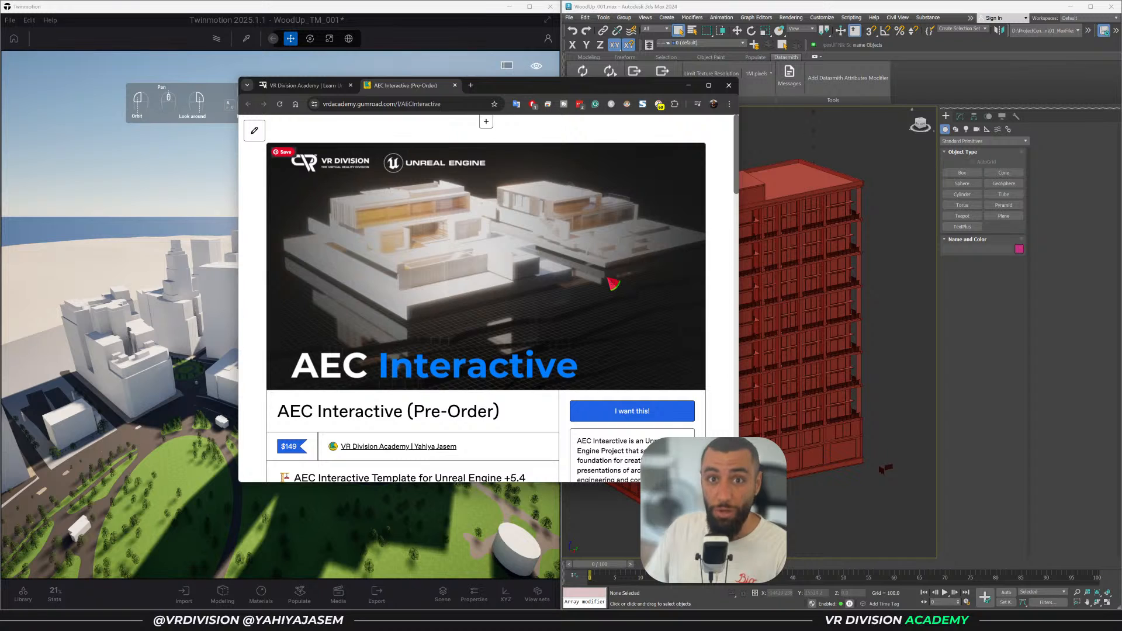
{"action": "scroll", "coordinate": [619, 281], "scroll_direction": "down", "scroll_amount": 3}
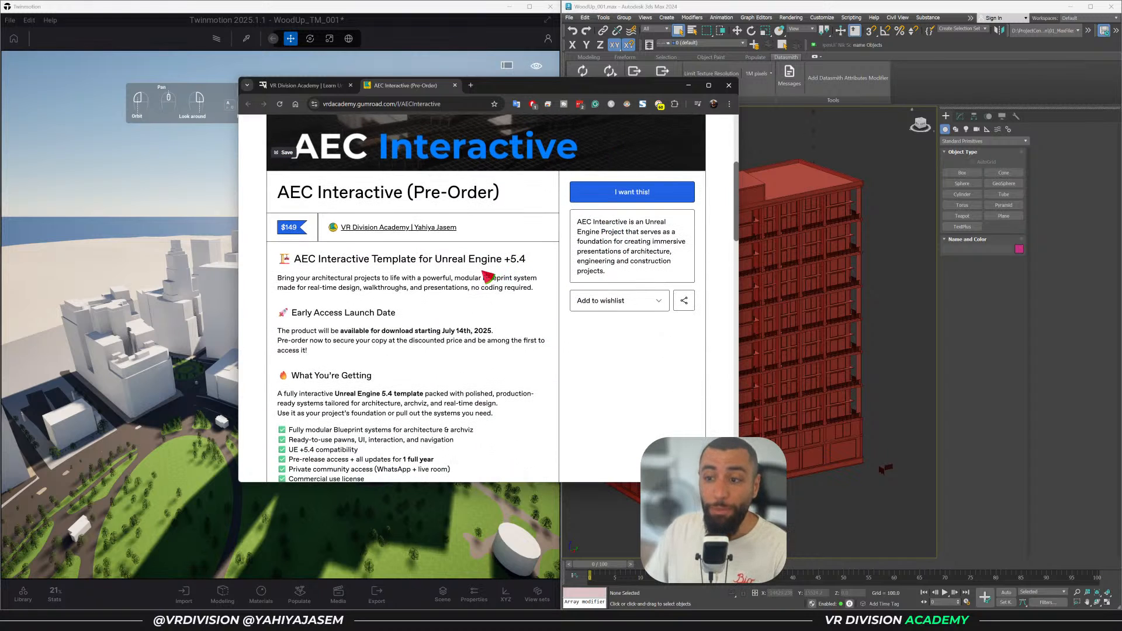
{"action": "scroll", "coordinate": [381, 213], "scroll_direction": "down", "scroll_amount": 3}
{"action": "middle_click", "coordinate": [405, 87]}
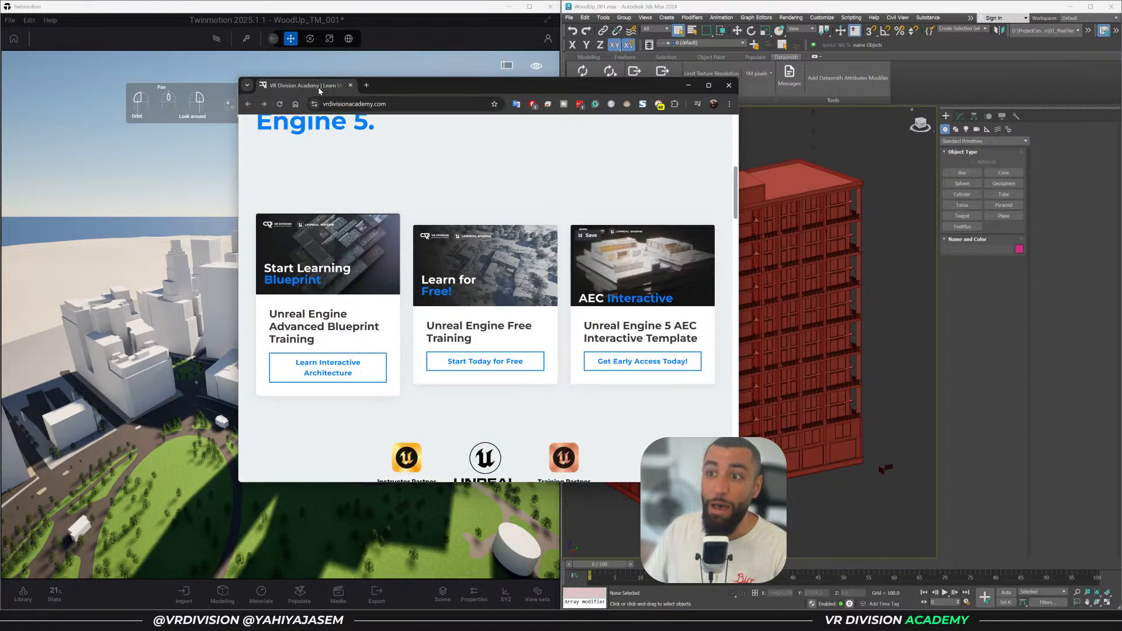
{"action": "middle_click", "coordinate": [321, 86]}
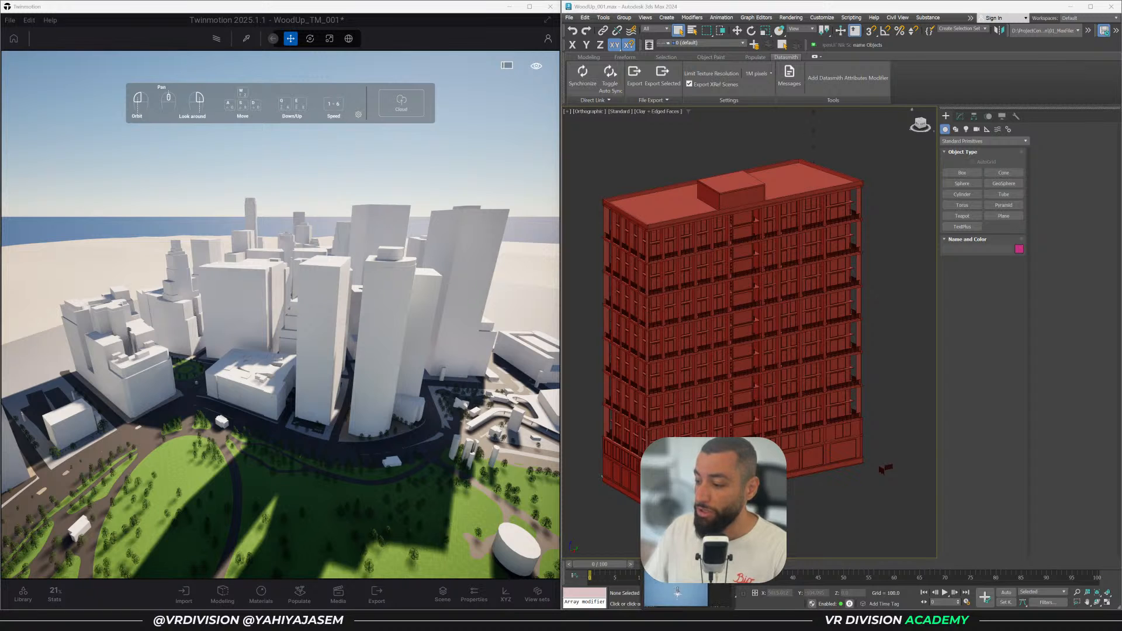
Switch to the Unreal Editor, open the LVL_Gallery level from the Maps folder, and look through its rooms
{"action": "left_click", "coordinate": [680, 586]}
{"action": "key", "text": "ctrl+space"}
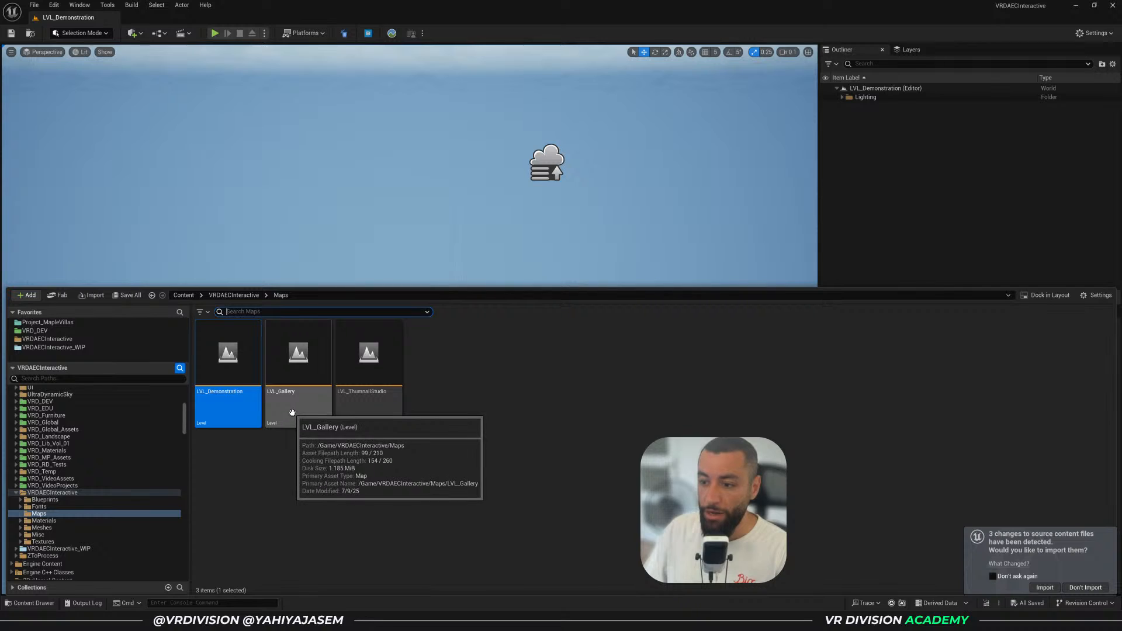
{"action": "double_click", "coordinate": [295, 419]}
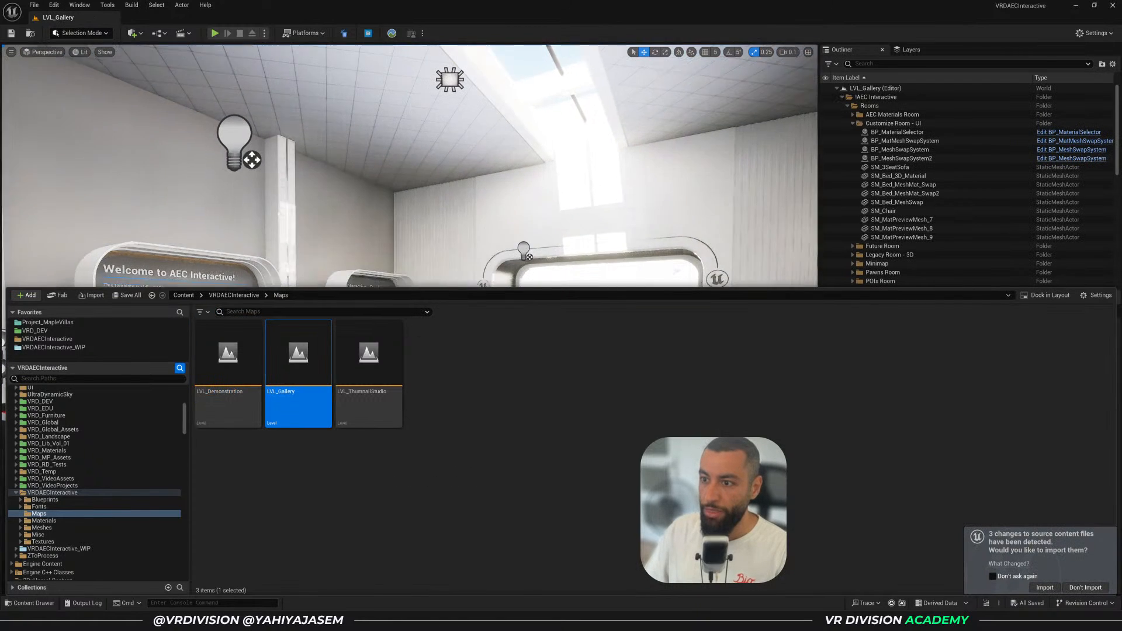
{"action": "key", "text": "w"}
{"action": "right_click_drag", "start_coordinate": [409, 165], "coordinate": [474, 209]}
{"action": "scroll", "coordinate": [417, 166], "scroll_direction": "up", "scroll_amount": 2}
{"action": "key", "text": "w"}
{"action": "scroll", "coordinate": [467, 170], "scroll_direction": "up", "scroll_amount": 1}
{"action": "key", "text": "w"}
{"action": "scroll", "coordinate": [478, 209], "scroll_direction": "up", "scroll_amount": 3}
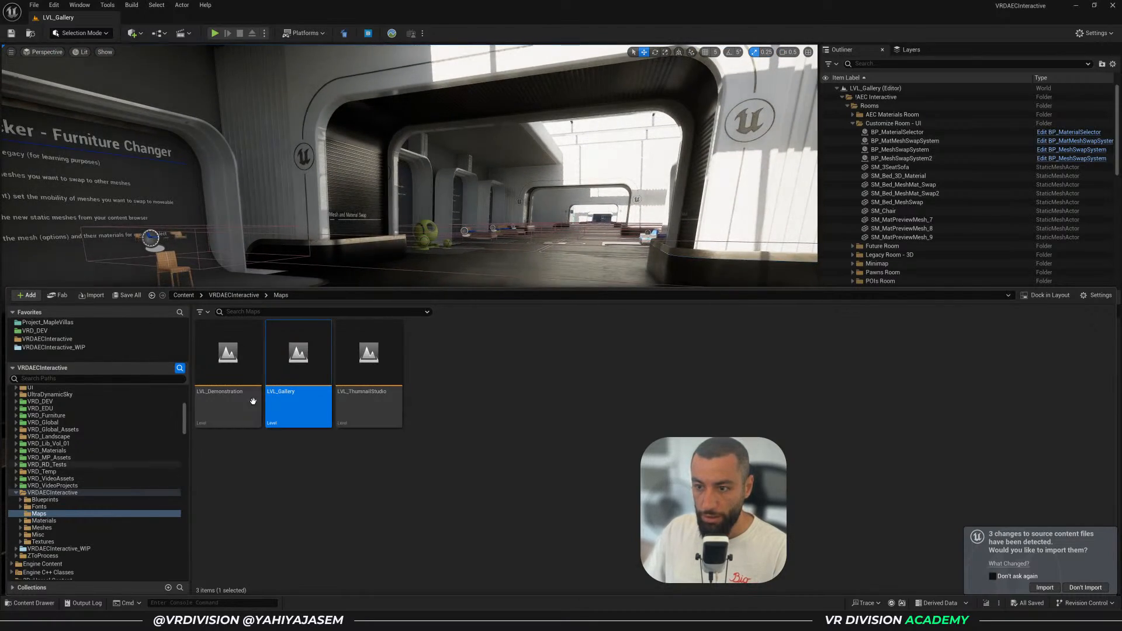
Hide the content browser and examine the gallery's Points of Interest displays
{"action": "left_click", "coordinate": [50, 602]}
{"action": "right_click_drag", "start_coordinate": [327, 374], "coordinate": [234, 374]}
{"action": "key", "text": "w"}
{"action": "right_click_drag", "start_coordinate": [371, 261], "coordinate": [593, 281]}
{"action": "scroll", "coordinate": [371, 261], "scroll_direction": "down", "scroll_amount": 3}
{"action": "key", "text": "w"}
{"action": "scroll", "coordinate": [409, 284], "scroll_direction": "up", "scroll_amount": 5}
{"action": "key", "text": "w"}
{"action": "right_click_drag", "start_coordinate": [409, 284], "coordinate": [328, 284]}
{"action": "right_click_drag", "start_coordinate": [383, 377], "coordinate": [488, 374]}
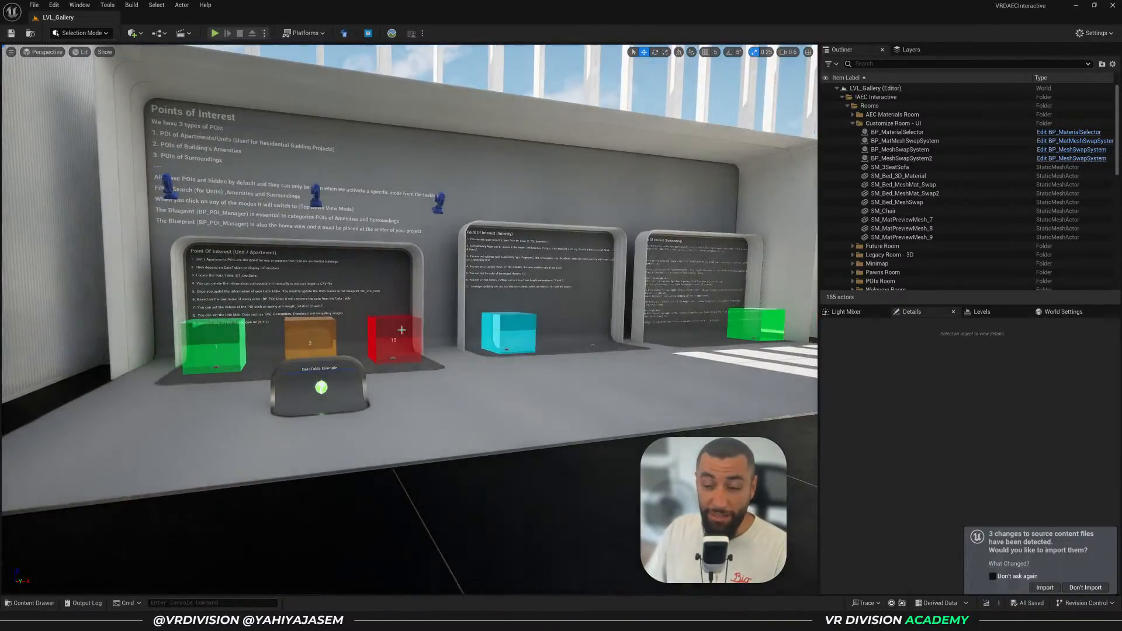
Open the LVL_Demonstration level from the Maps folder, look over the empty scene, and minimize the Unreal Editor
{"action": "key", "text": "ctrl+space"}
{"action": "left_click", "coordinate": [364, 487]}
{"action": "left_click", "coordinate": [244, 417]}
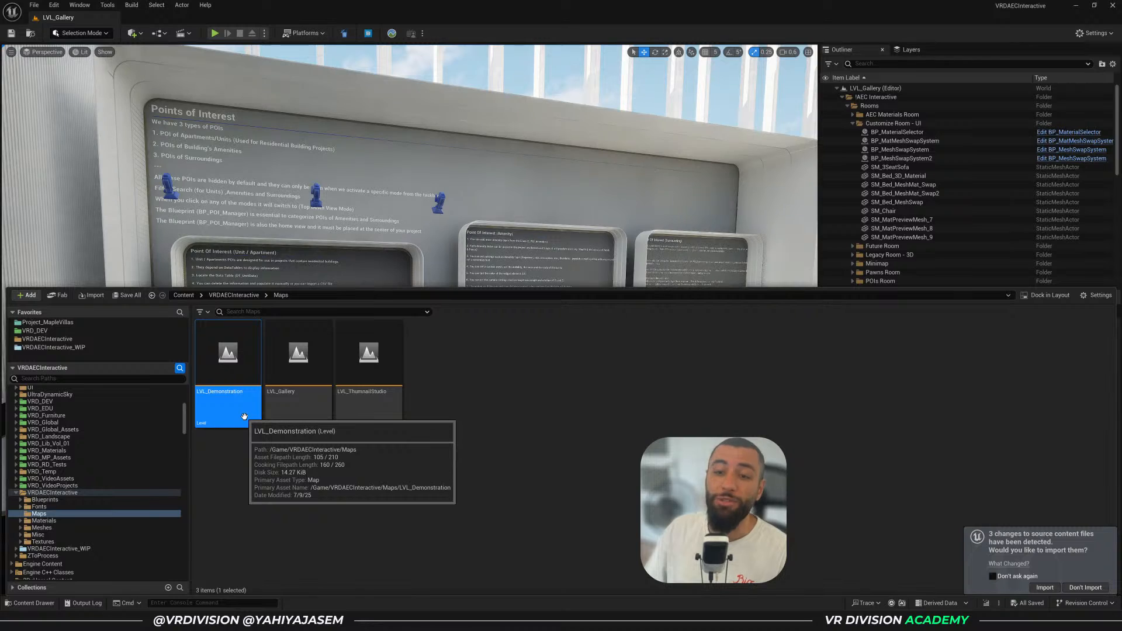
{"action": "double_click", "coordinate": [244, 416]}
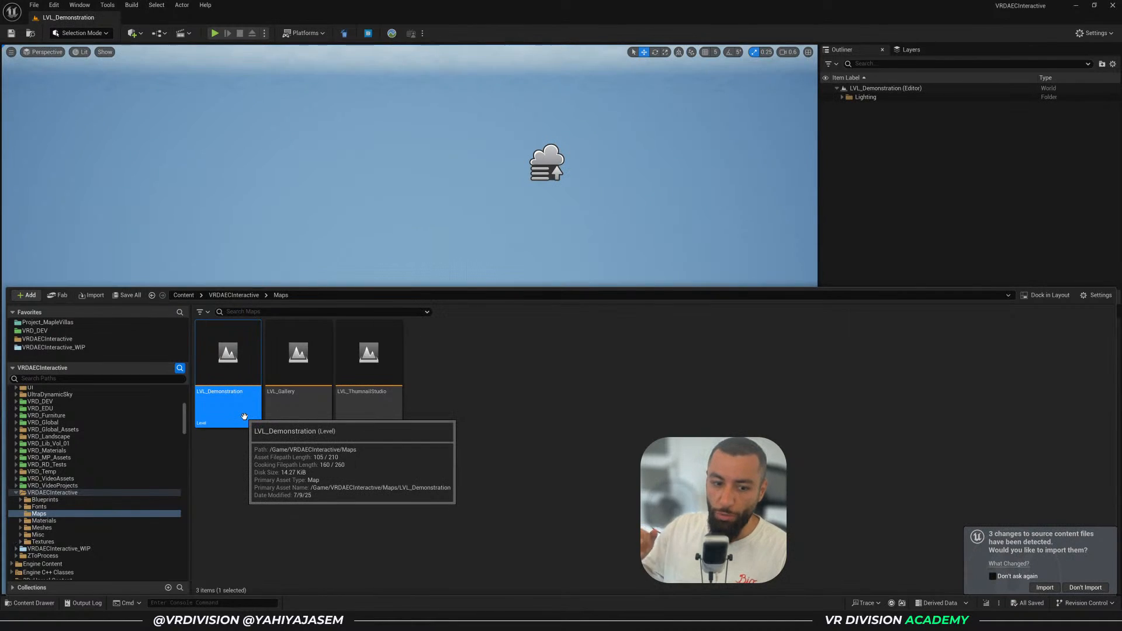
{"action": "right_click_drag", "start_coordinate": [392, 236], "coordinate": [383, 257]}
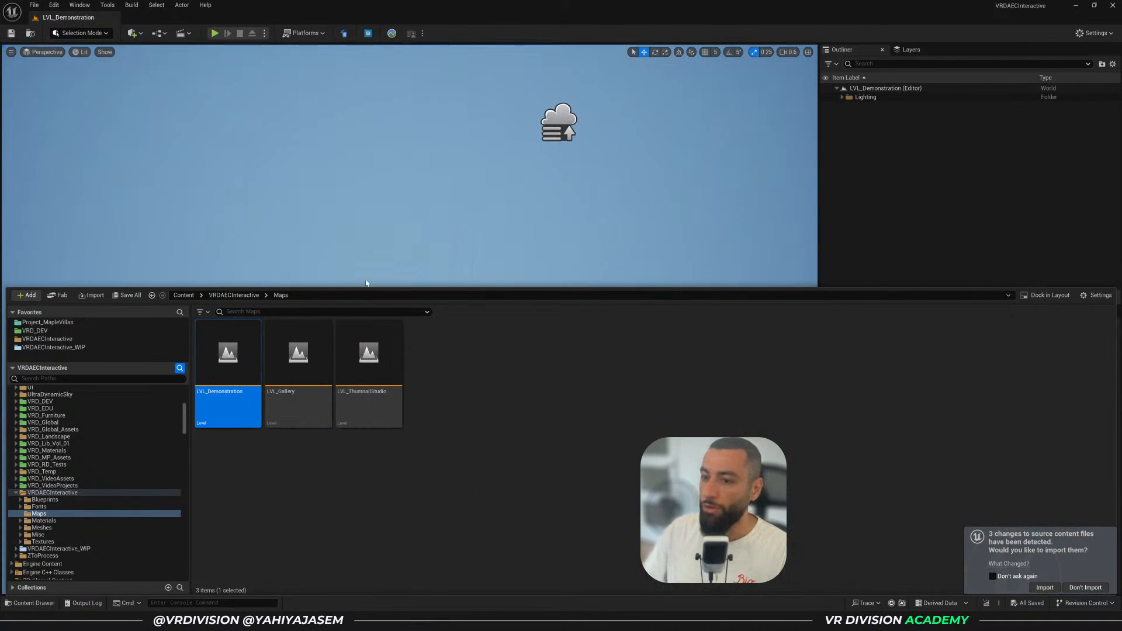
{"action": "left_click", "coordinate": [29, 603]}
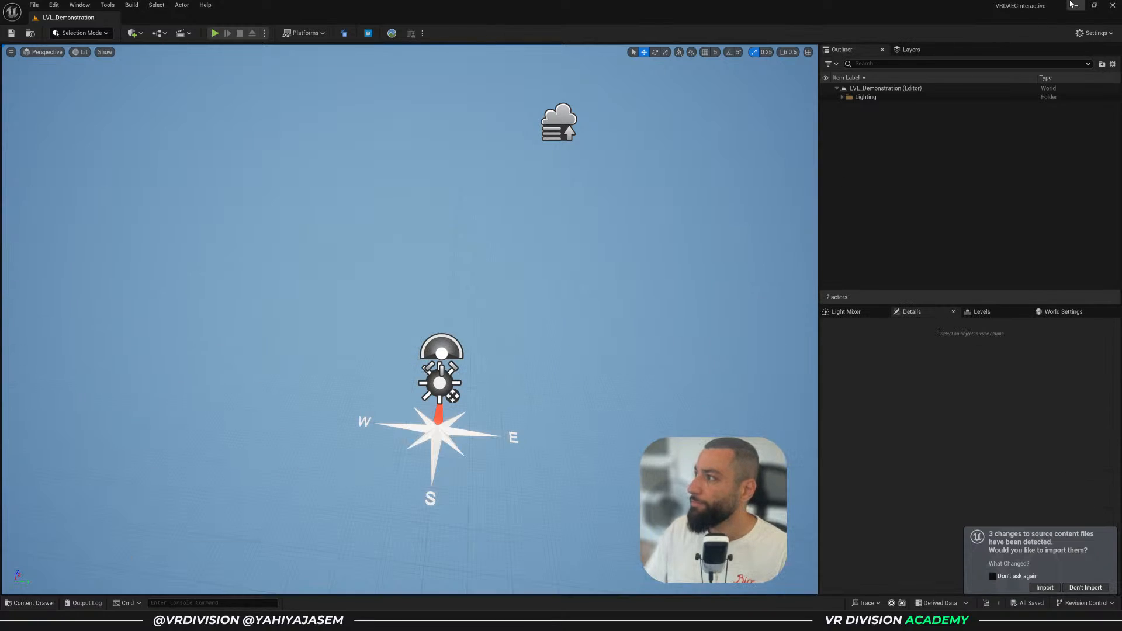
{"action": "left_click", "coordinate": [1073, 5]}
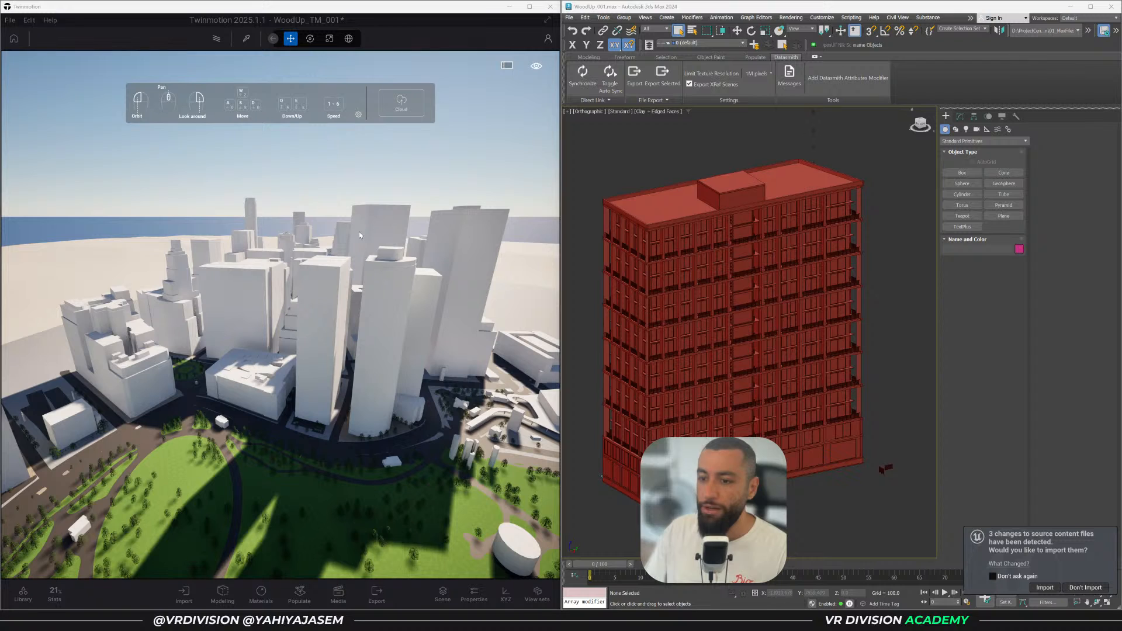
{"action": "middle_click_drag", "start_coordinate": [674, 292], "coordinate": [700, 292]}
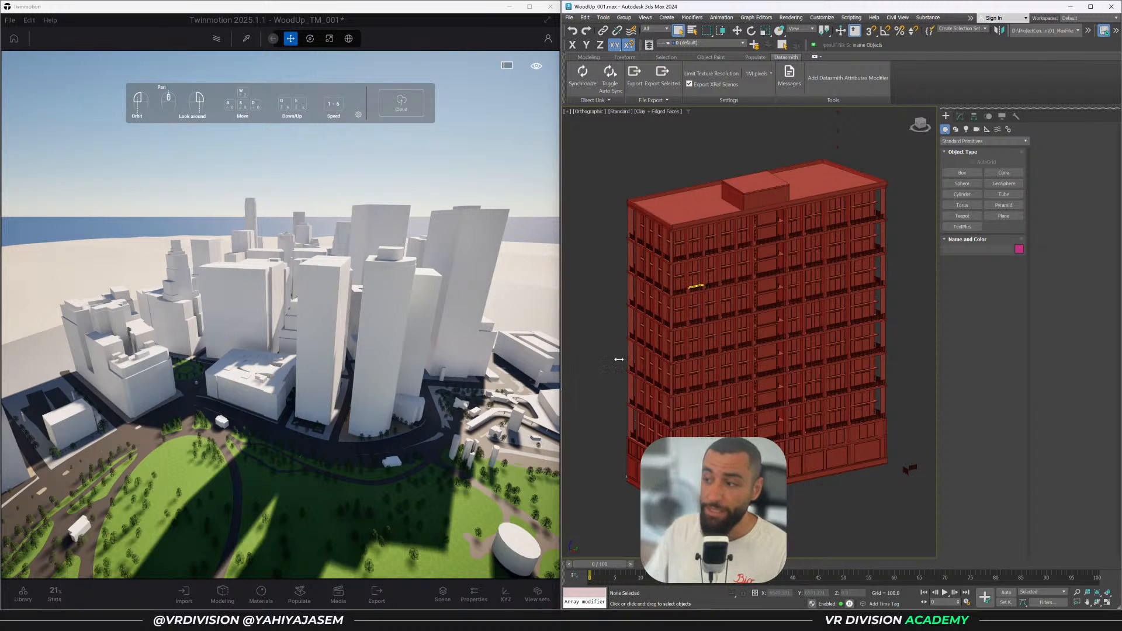
{"action": "mouse_move", "coordinate": [664, 289]}
{"action": "middle_mouse_down", "text": "alt"}
{"action": "mouse_move", "coordinate": [751, 321]}
{"action": "mouse_move", "coordinate": [660, 291]}
{"action": "middle_mouse_up", "text": "alt"}
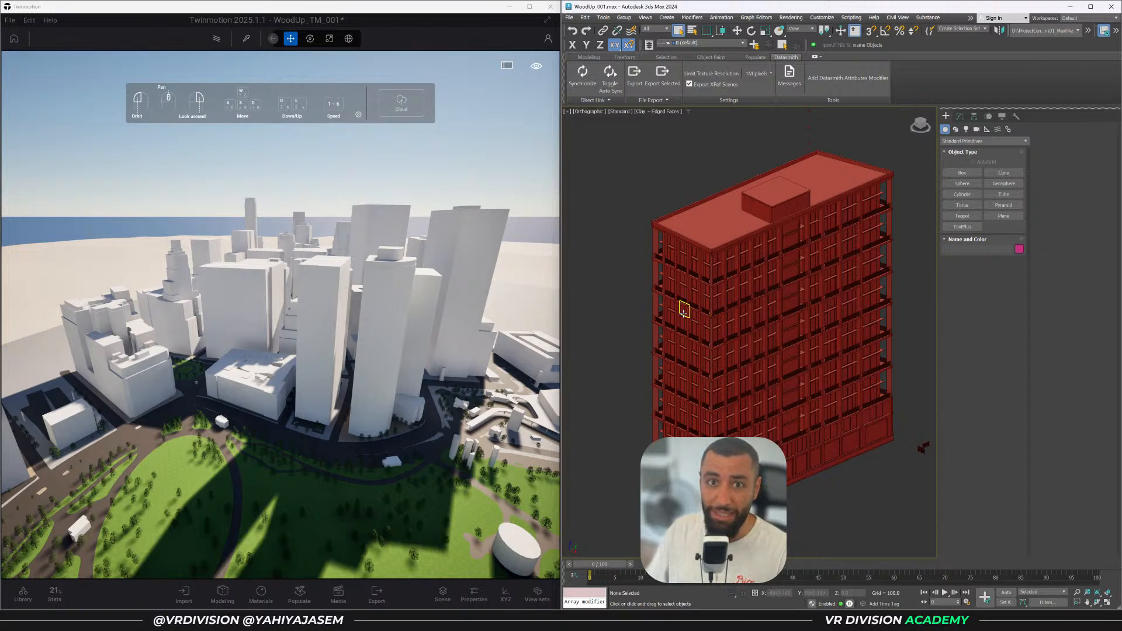
{"action": "right_click_drag", "start_coordinate": [390, 339], "coordinate": [406, 331]}
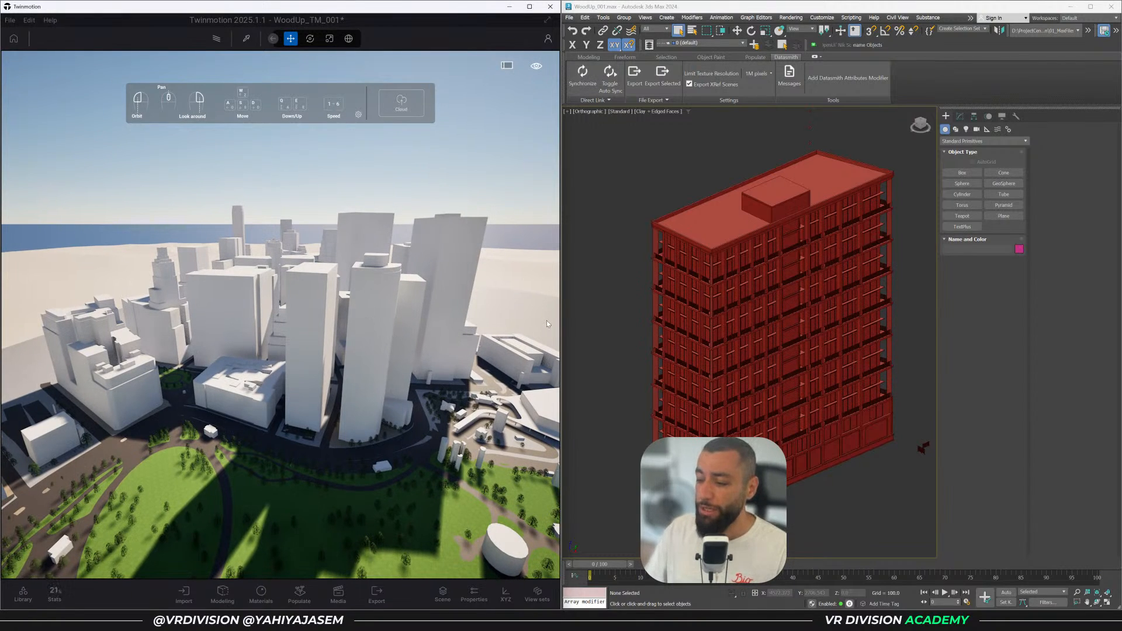
{"action": "left_click", "coordinate": [591, 315]}
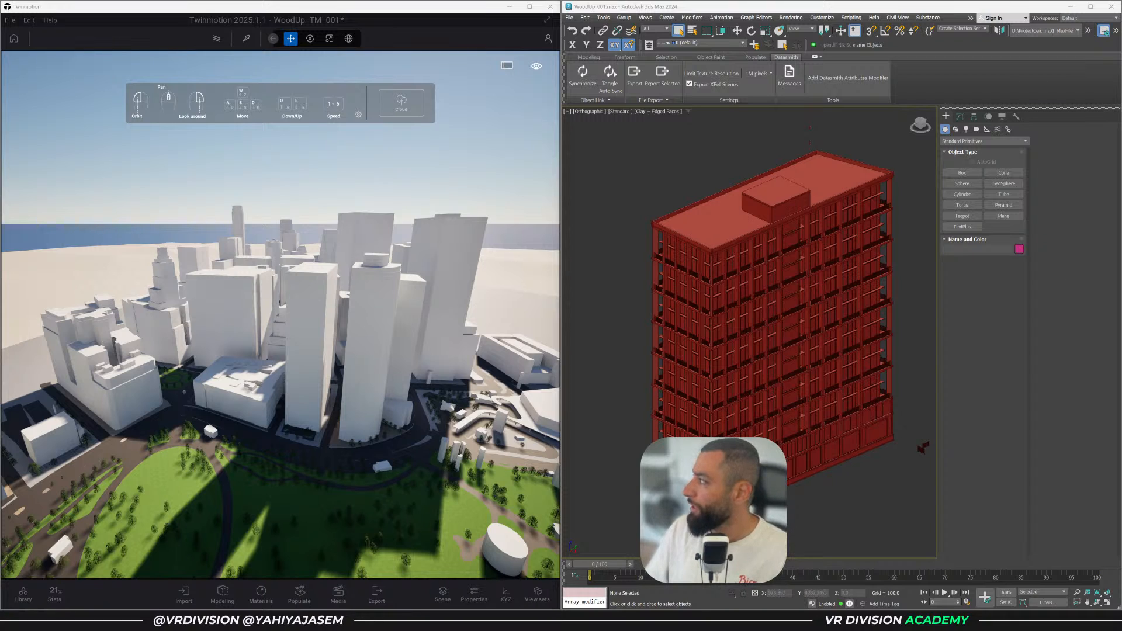
Switch to the browser, review the CADMAPPER home page and its supported design programs, and minimize the window
{"action": "key", "text": "alt+Tab"}
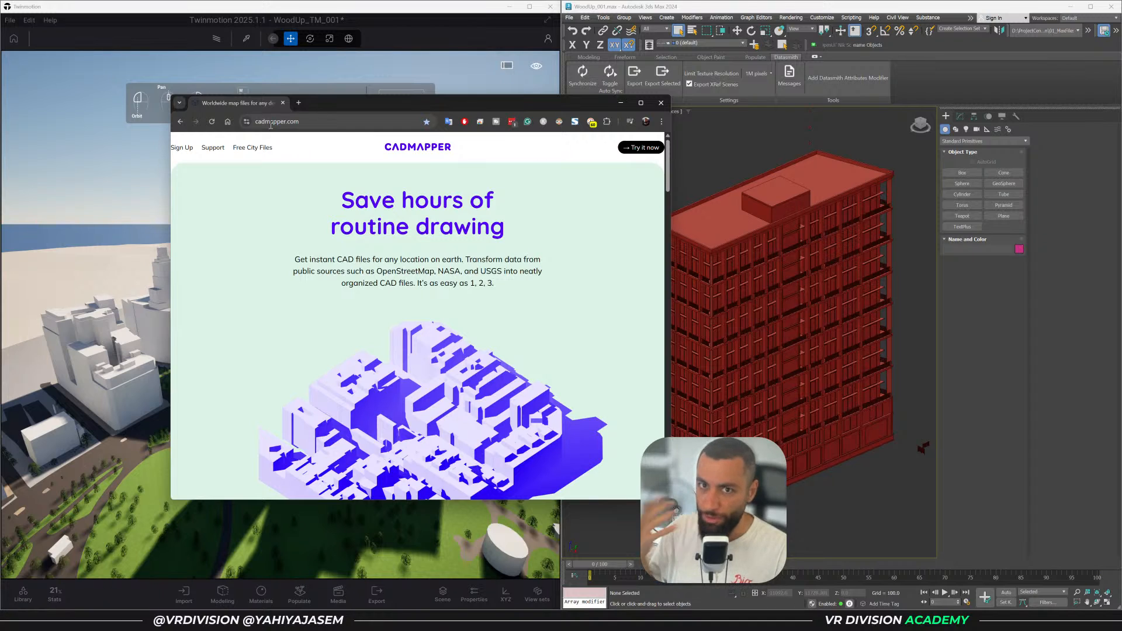
{"action": "scroll", "coordinate": [351, 322], "scroll_direction": "down", "scroll_amount": 3}
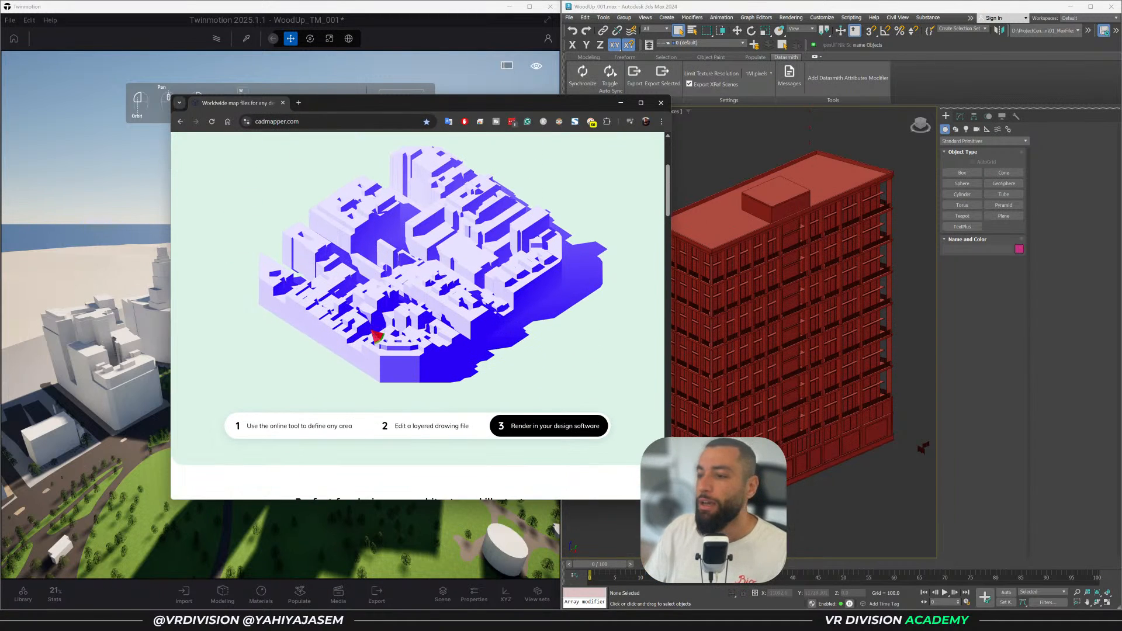
{"action": "scroll", "coordinate": [375, 353], "scroll_direction": "down", "scroll_amount": 2}
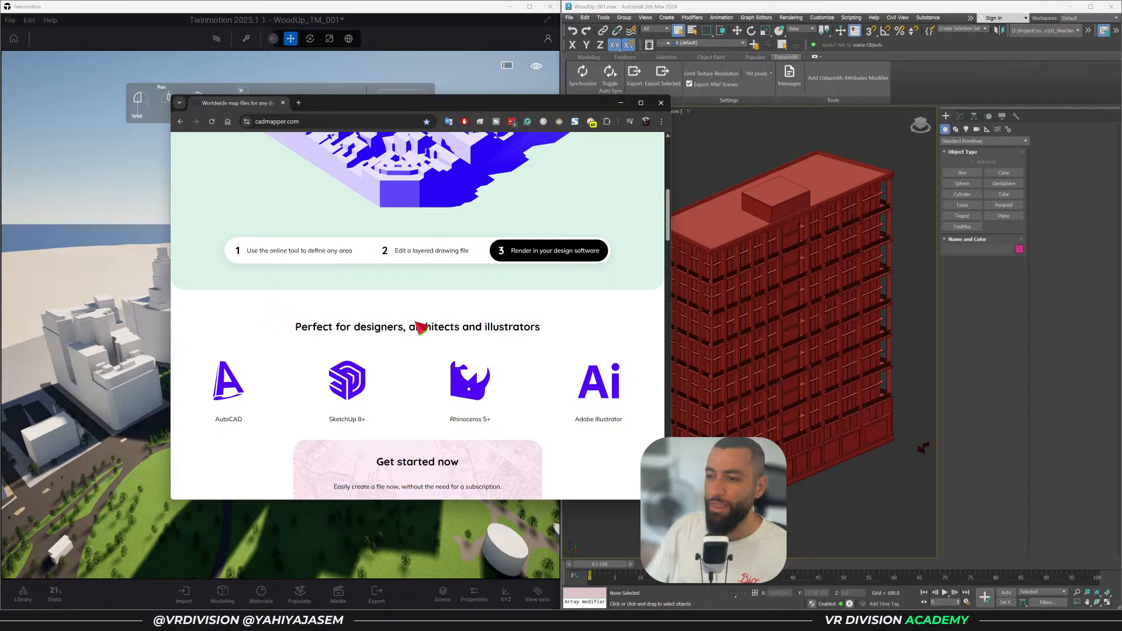
{"action": "scroll", "coordinate": [419, 322], "scroll_direction": "up", "scroll_amount": 4}
{"action": "scroll", "coordinate": [419, 322], "scroll_direction": "up", "scroll_amount": 1}
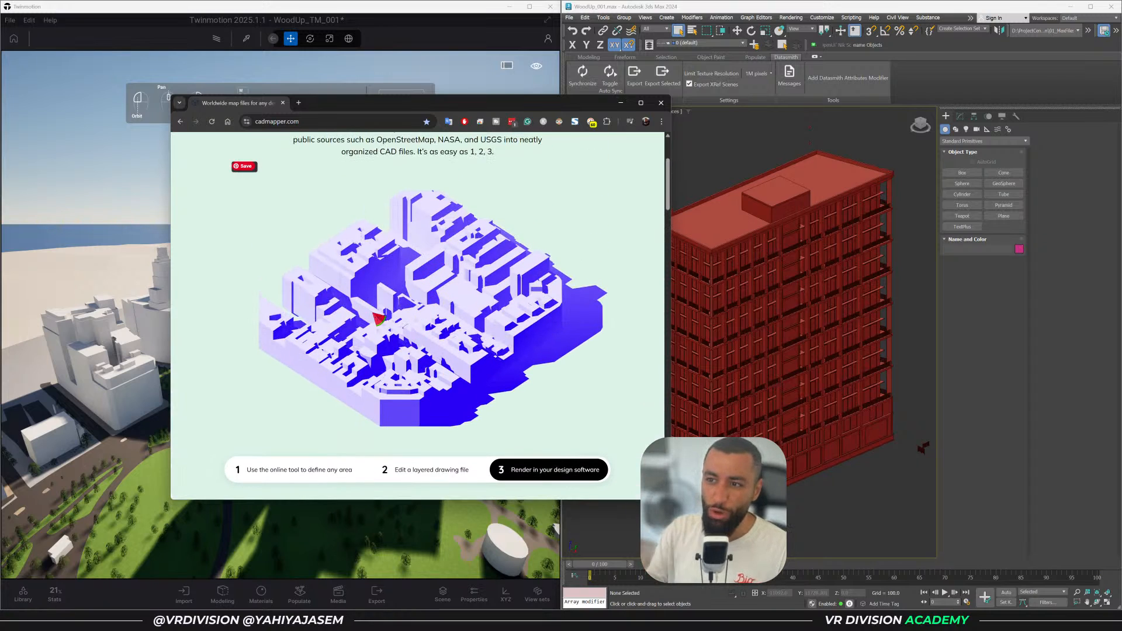
{"action": "scroll", "coordinate": [376, 315], "scroll_direction": "up", "scroll_amount": 1}
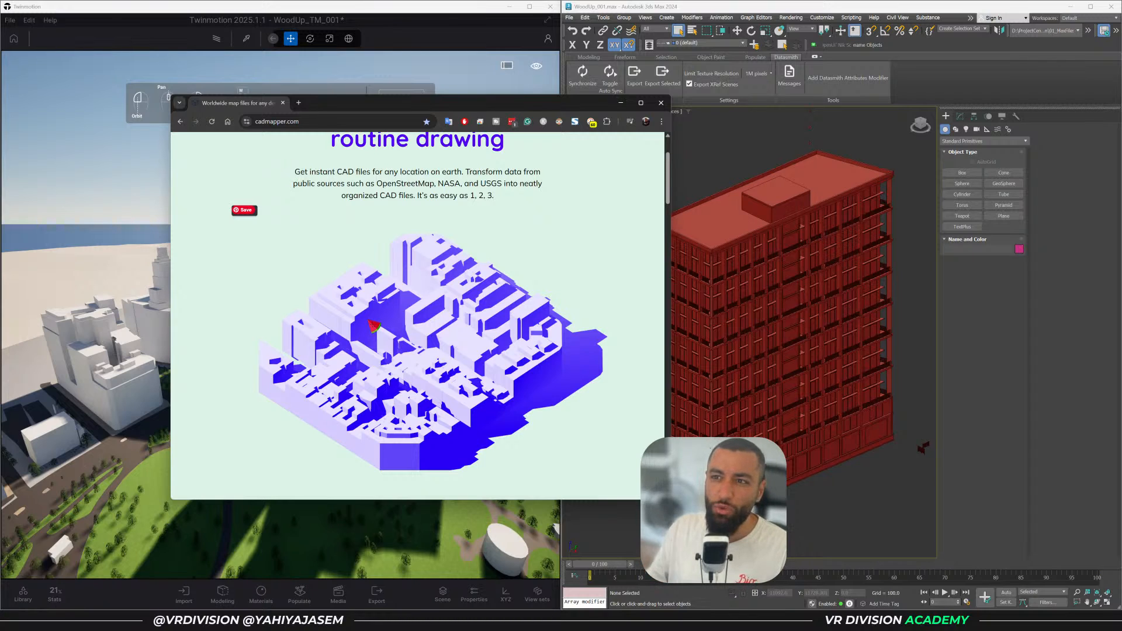
{"action": "left_click", "coordinate": [620, 102]}
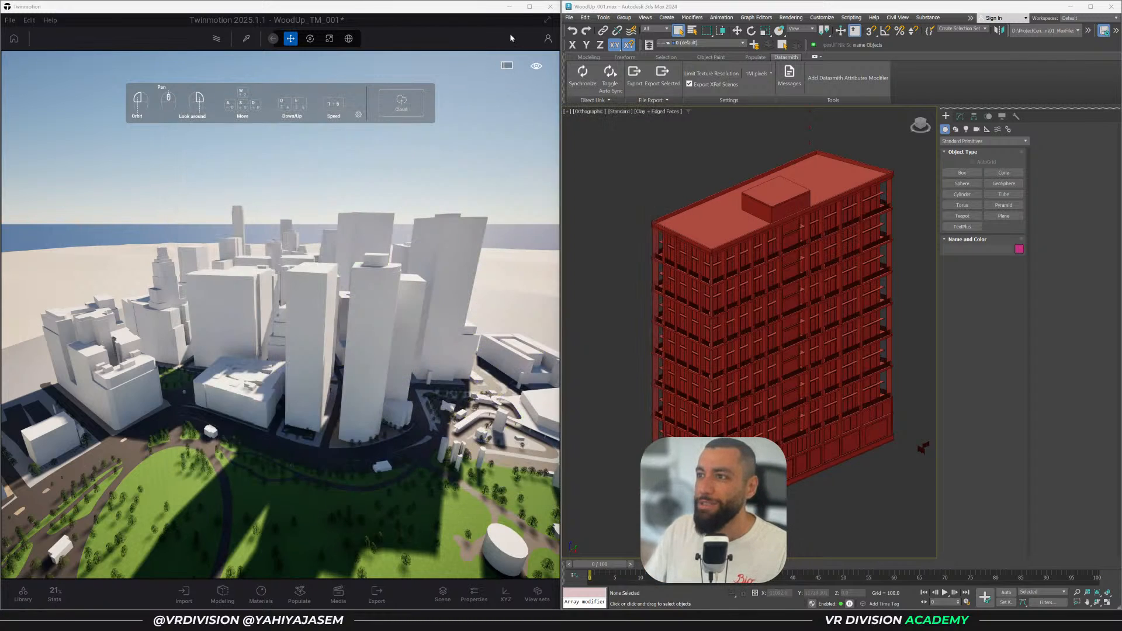
Maximize Twinmotion, open the Urban options for populating the scene, and set the map location to New York, USA
{"action": "left_click", "coordinate": [529, 6]}
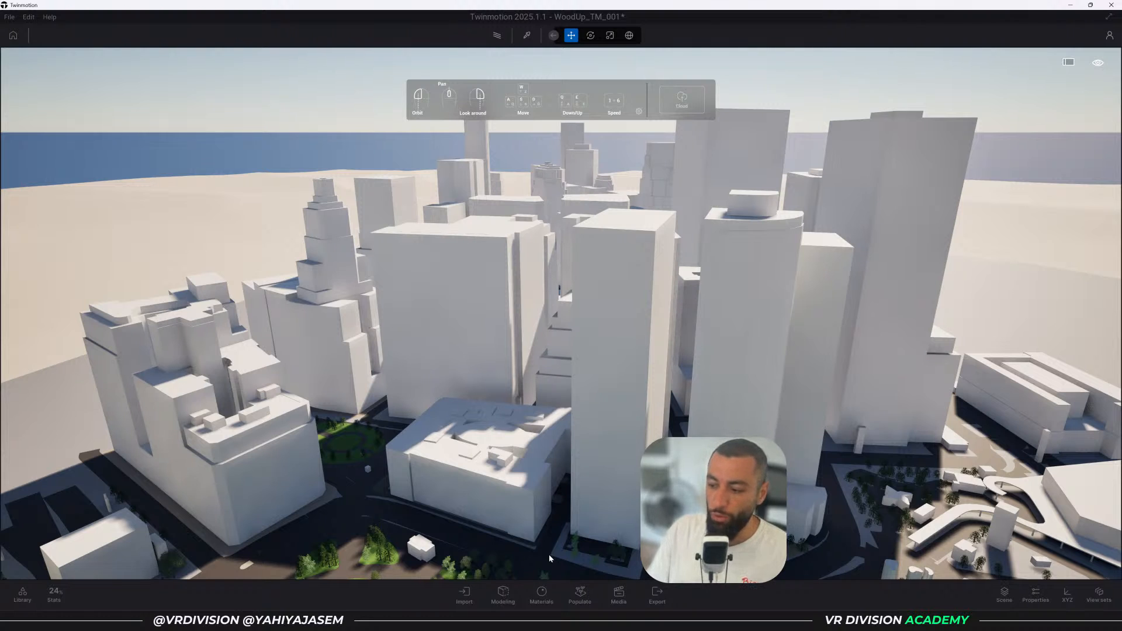
{"action": "left_click", "coordinate": [579, 593]}
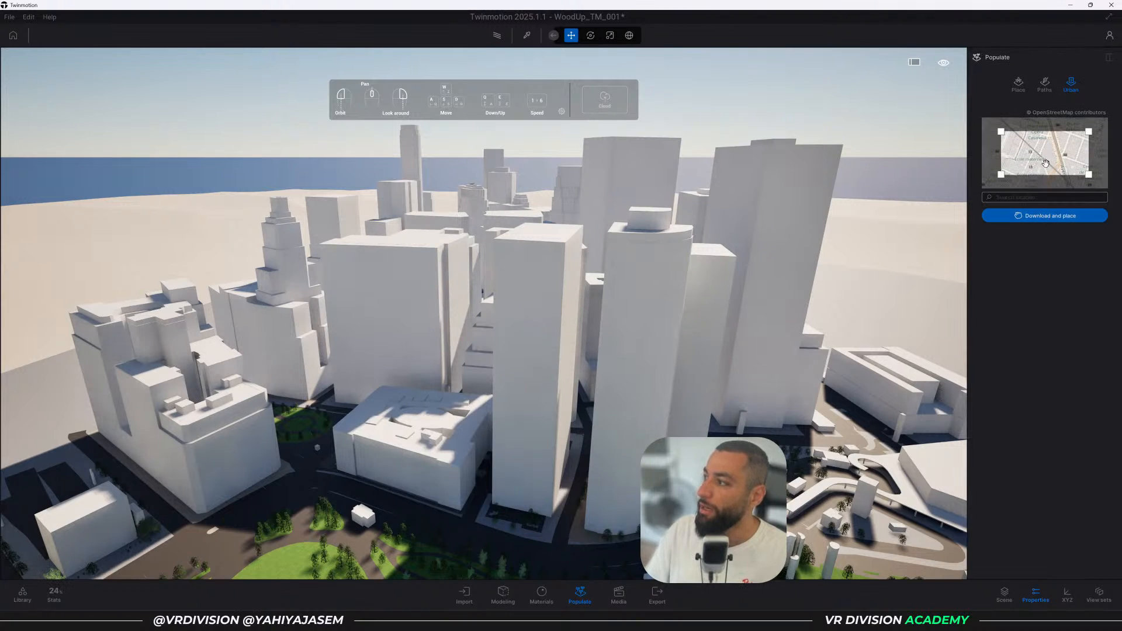
{"action": "type", "text": "ney"}
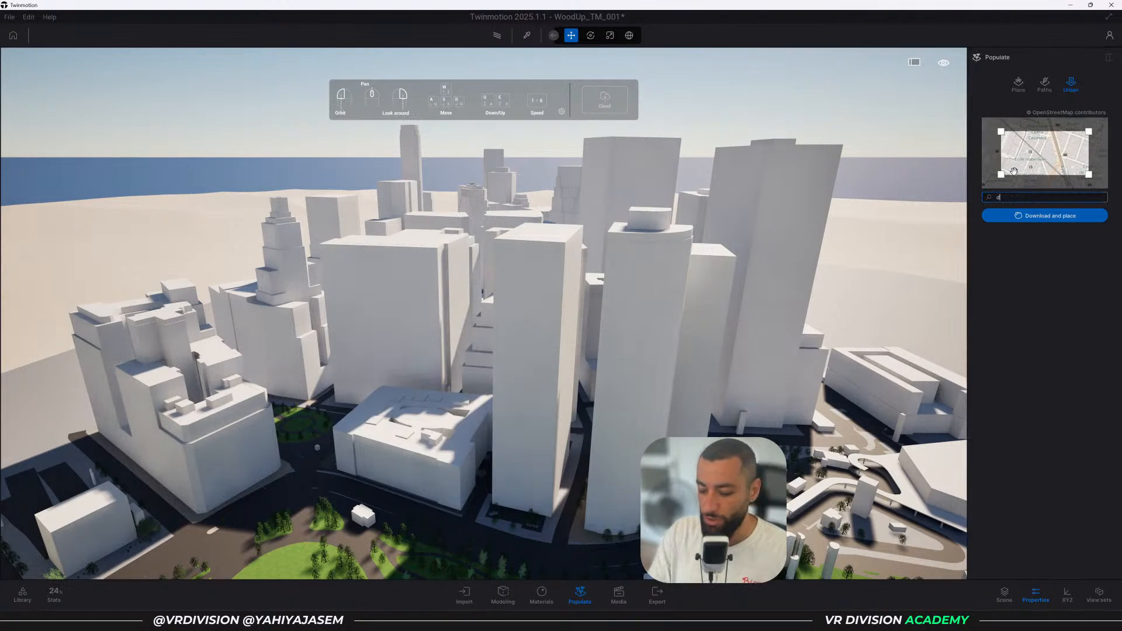
{"action": "type", "text": " wo"}
{"action": "key", "text": "BackSpace"}
{"action": "key", "text": "BackSpace"}
{"action": "key", "text": "BackSpace"}
{"action": "key", "text": "BackSpace"}
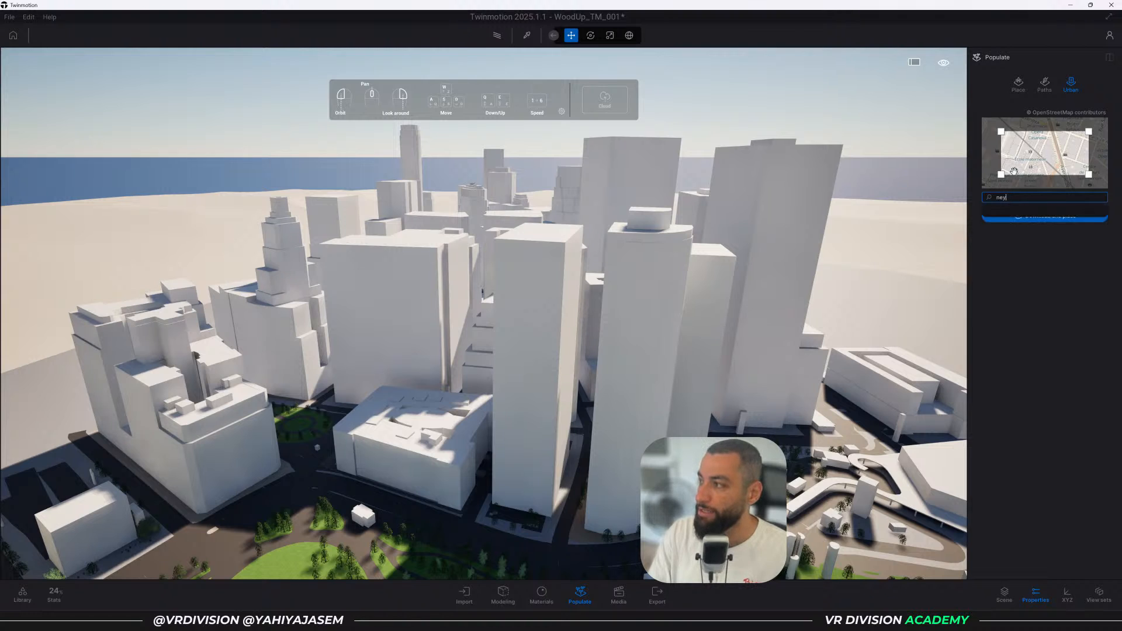
{"action": "type", "text": "w york"}
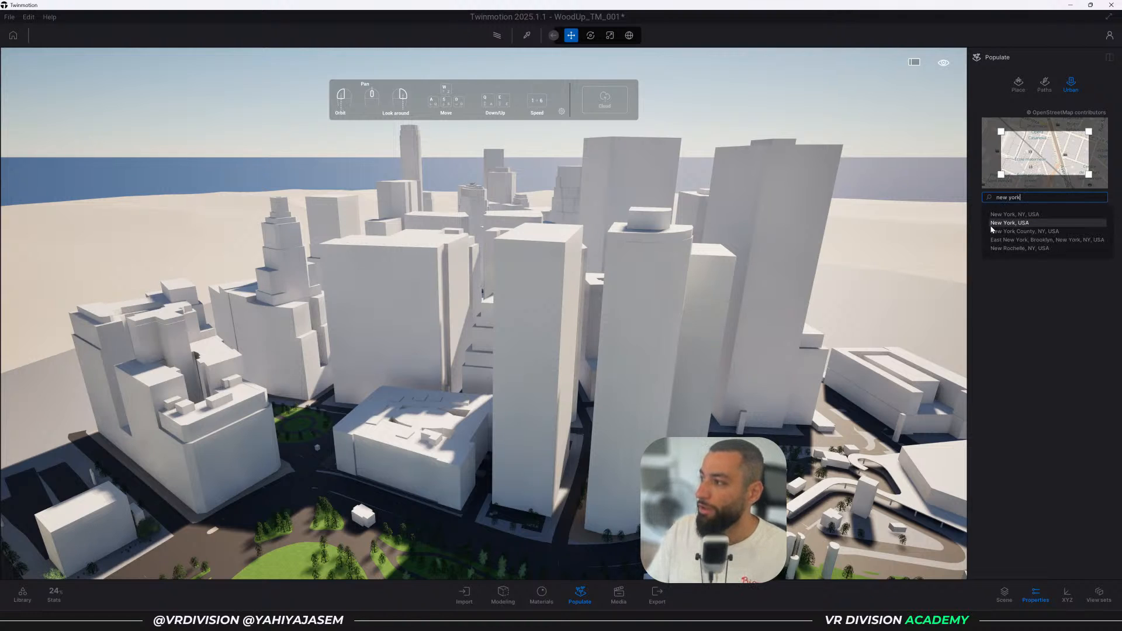
{"action": "left_click", "coordinate": [1000, 222]}
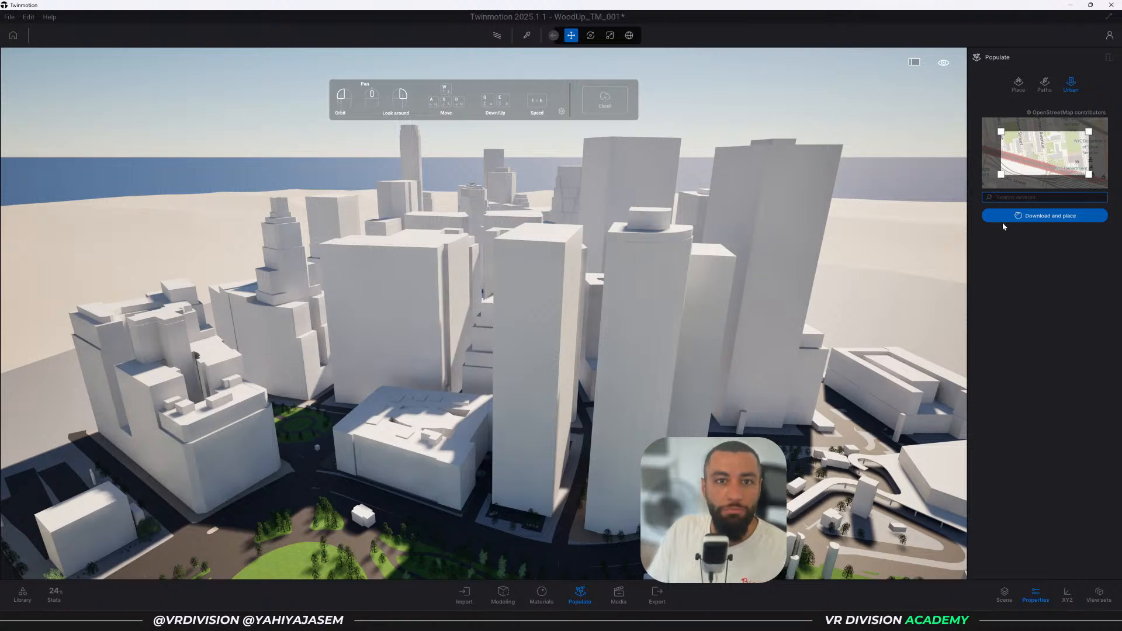
Move and zoom the OpenStreetMap preview until the download area covers lower Manhattan within the allowed size
{"action": "left_click_drag", "start_coordinate": [1027, 161], "coordinate": [1027, 156]}
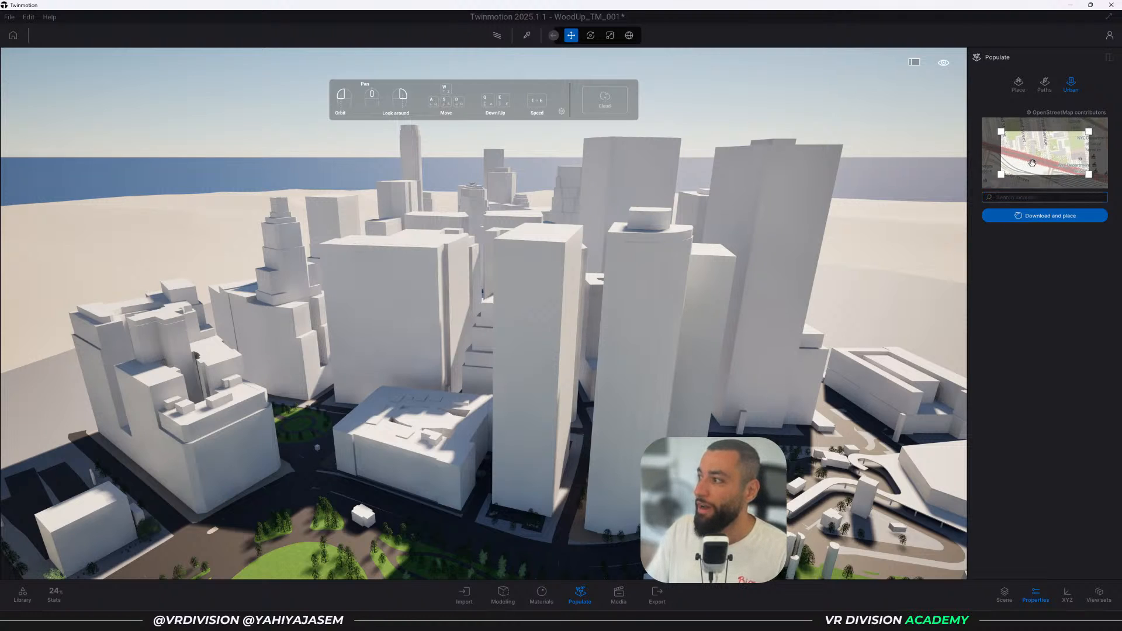
{"action": "left_click", "coordinate": [1022, 199]}
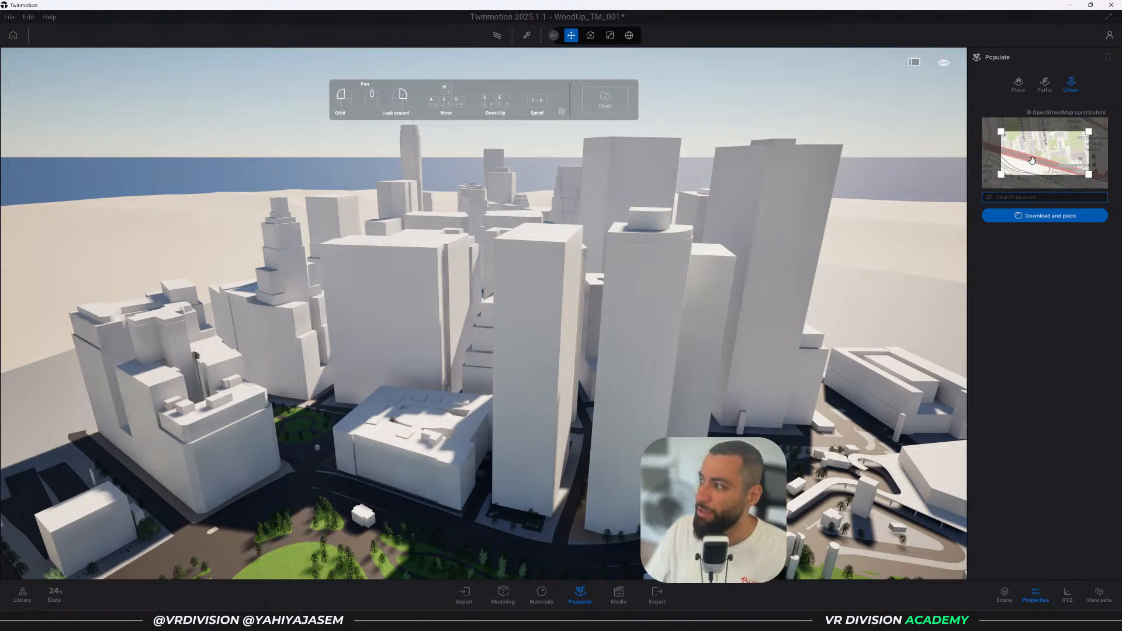
{"action": "scroll", "coordinate": [1039, 167], "scroll_direction": "down", "scroll_amount": 5}
{"action": "scroll", "coordinate": [1038, 167], "scroll_direction": "up", "scroll_amount": 5}
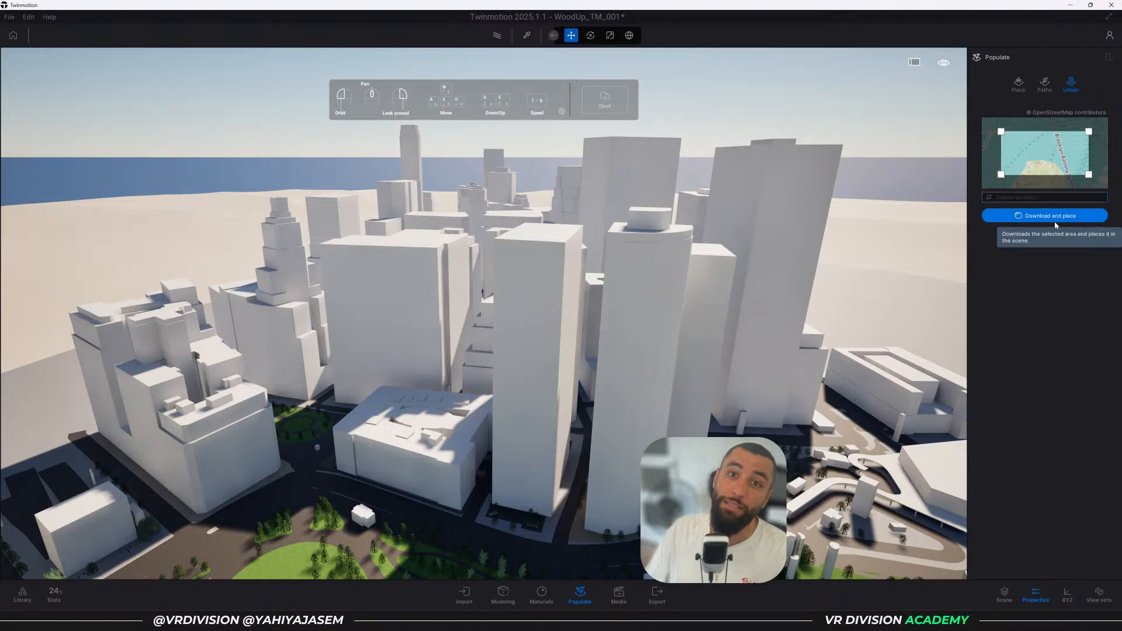
{"action": "left_click_drag", "start_coordinate": [1037, 166], "coordinate": [1028, 137]}
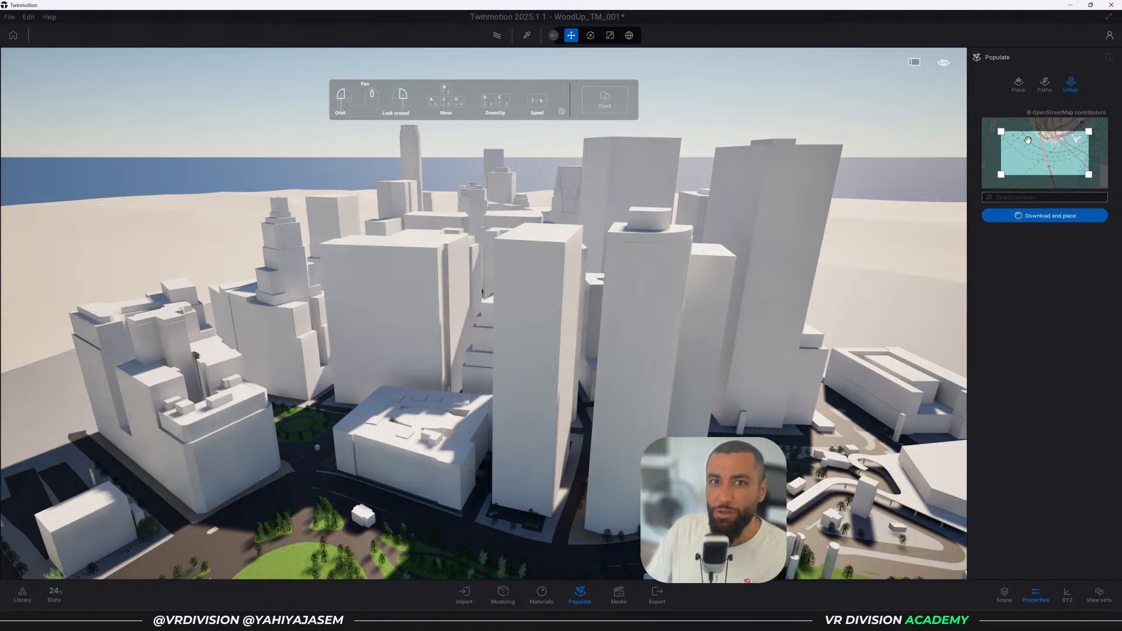
{"action": "mouse_move", "coordinate": [1028, 140]}
{"action": "left_mouse_down"}
{"action": "mouse_move", "coordinate": [1005, 169]}
{"action": "mouse_move", "coordinate": [1030, 162]}
{"action": "left_mouse_up"}
{"action": "scroll", "coordinate": [1017, 167], "scroll_direction": "down", "scroll_amount": 3}
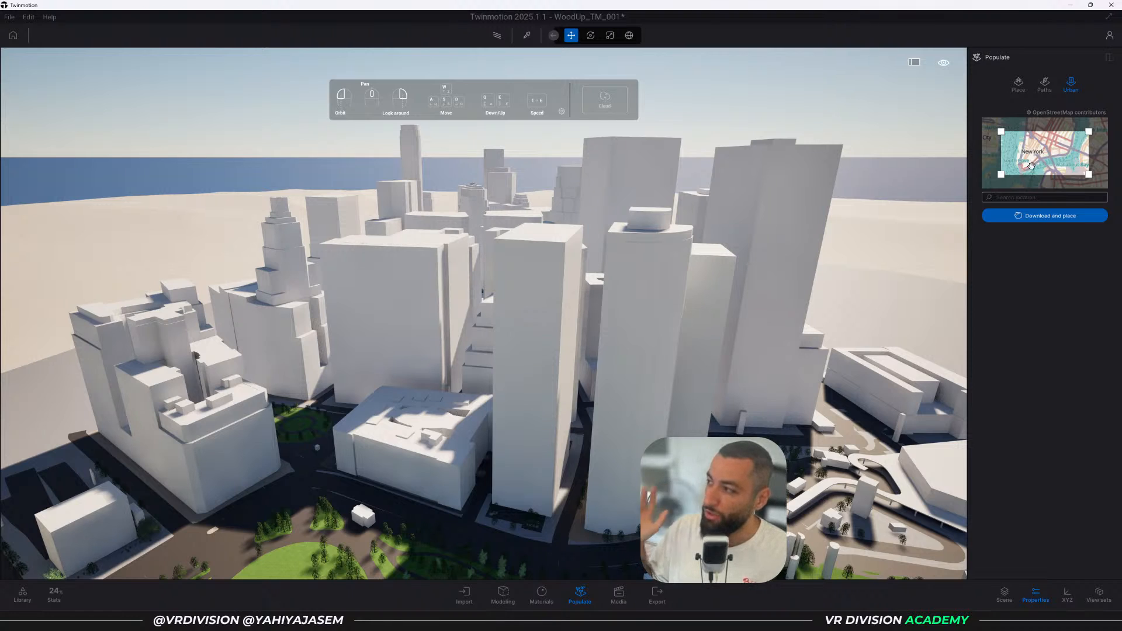
{"action": "scroll", "coordinate": [1031, 165], "scroll_direction": "down", "scroll_amount": 1}
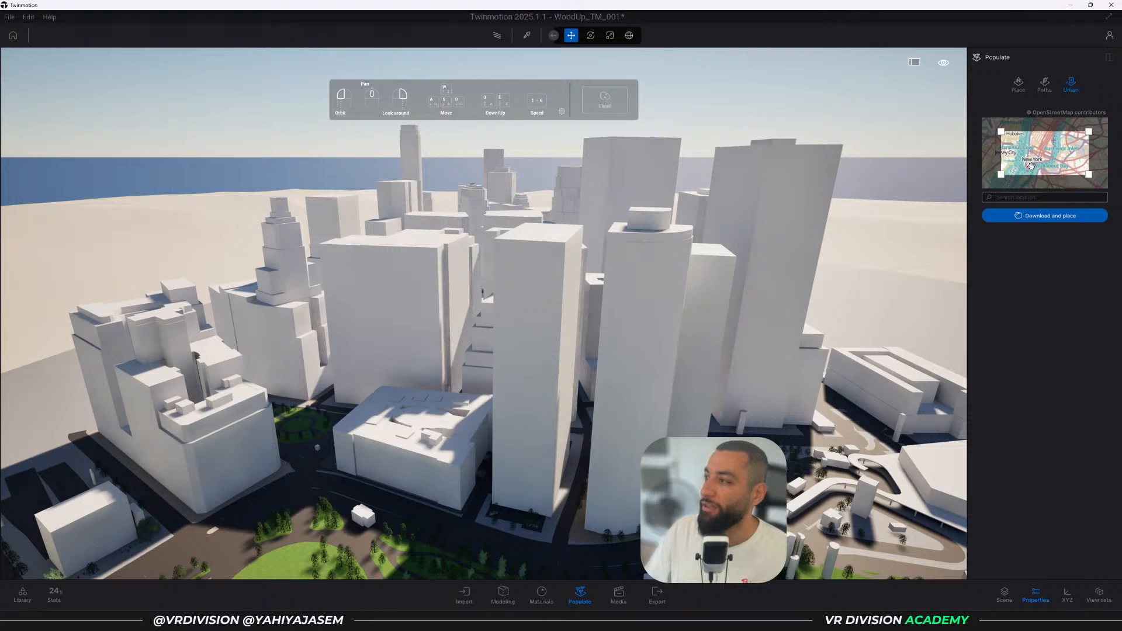
{"action": "scroll", "coordinate": [1031, 165], "scroll_direction": "down", "scroll_amount": 1}
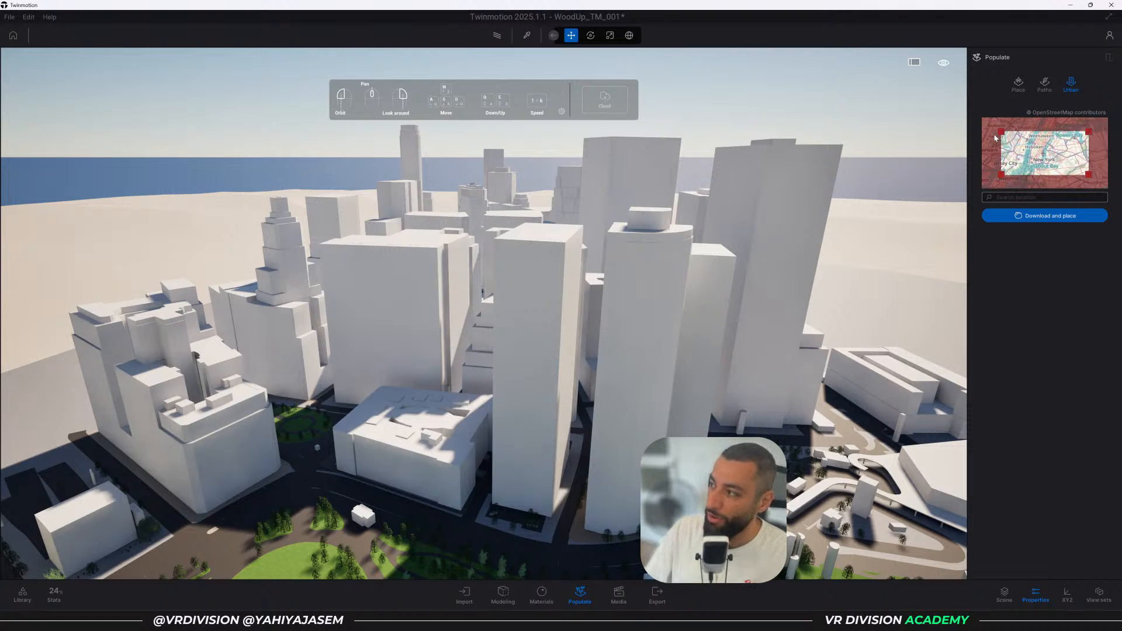
{"action": "scroll", "coordinate": [1035, 161], "scroll_direction": "up", "scroll_amount": 2}
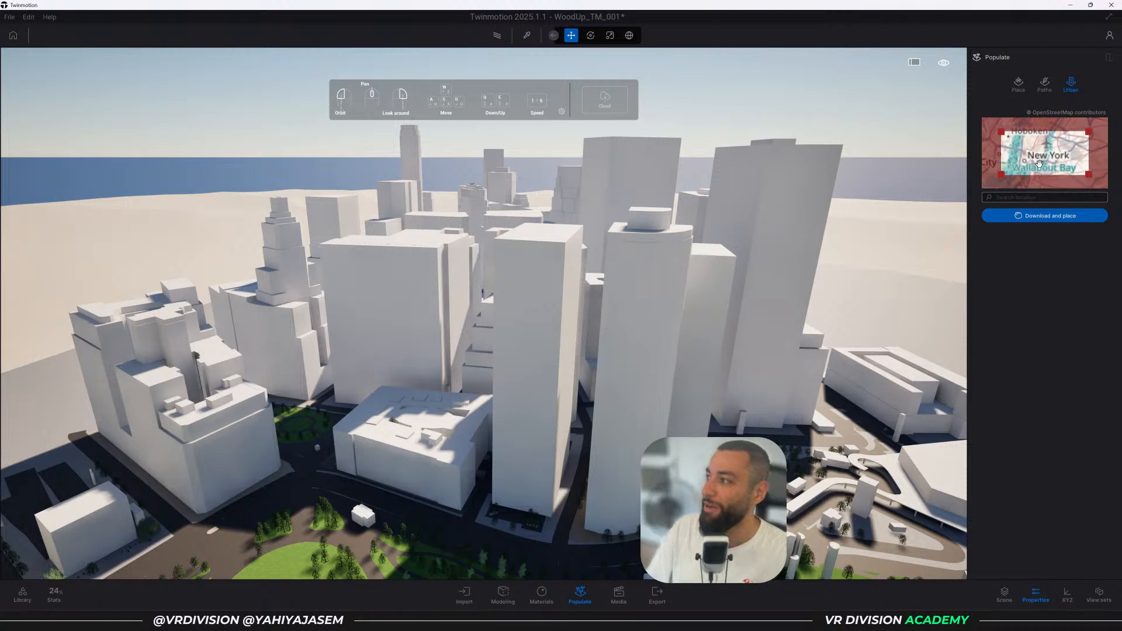
{"action": "left_click_drag", "start_coordinate": [1044, 164], "coordinate": [1063, 154]}
Examine the placed city model from close to the park's trees and roads, and from high above the whole district
{"action": "right_click_drag", "start_coordinate": [819, 246], "coordinate": [570, 375]}
{"action": "key", "text": "w"}
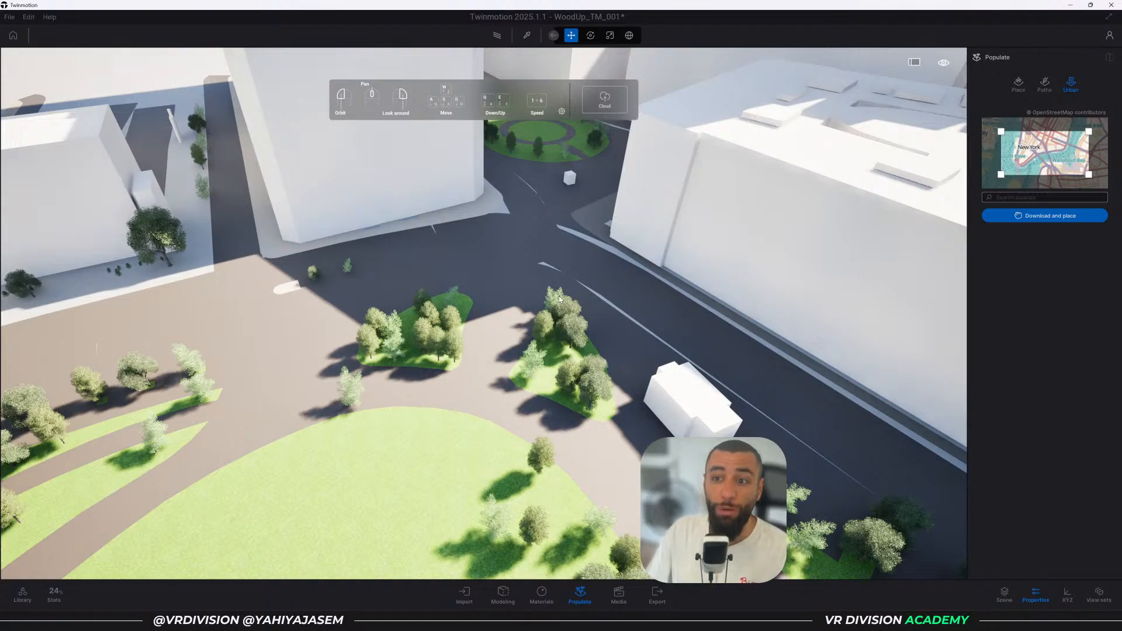
{"action": "key", "text": "s"}
{"action": "right_click_drag", "start_coordinate": [557, 302], "coordinate": [549, 269]}
{"action": "key", "text": "s"}
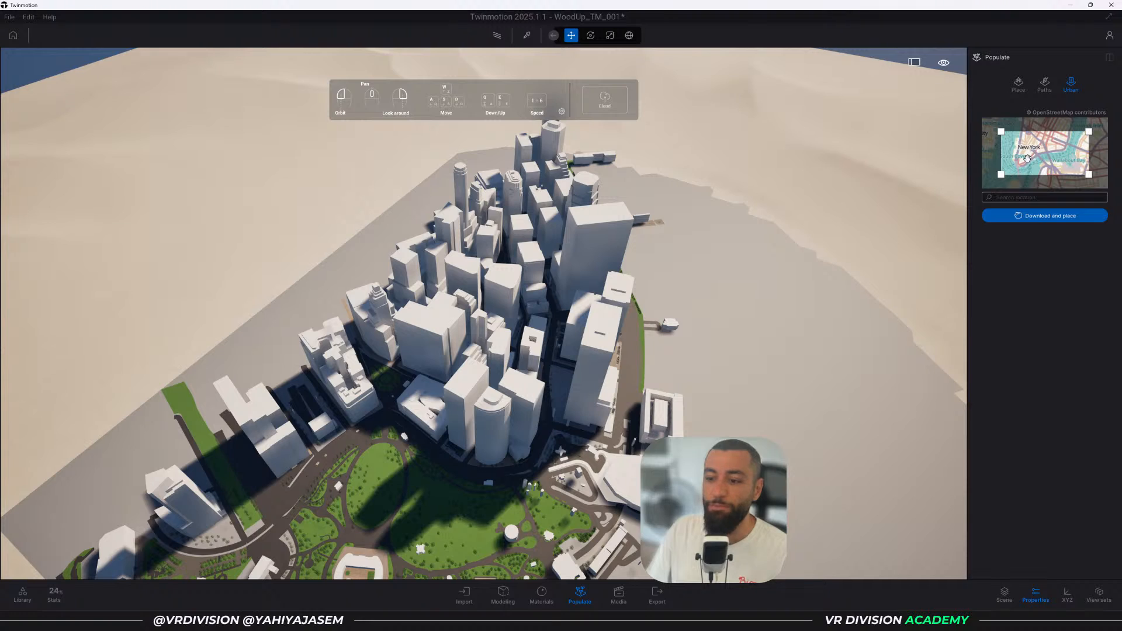
Narrow the map's download area to a smaller part of Manhattan and look over the placed city's park and towers from above
{"action": "scroll", "coordinate": [1026, 159], "scroll_direction": "up", "scroll_amount": 5}
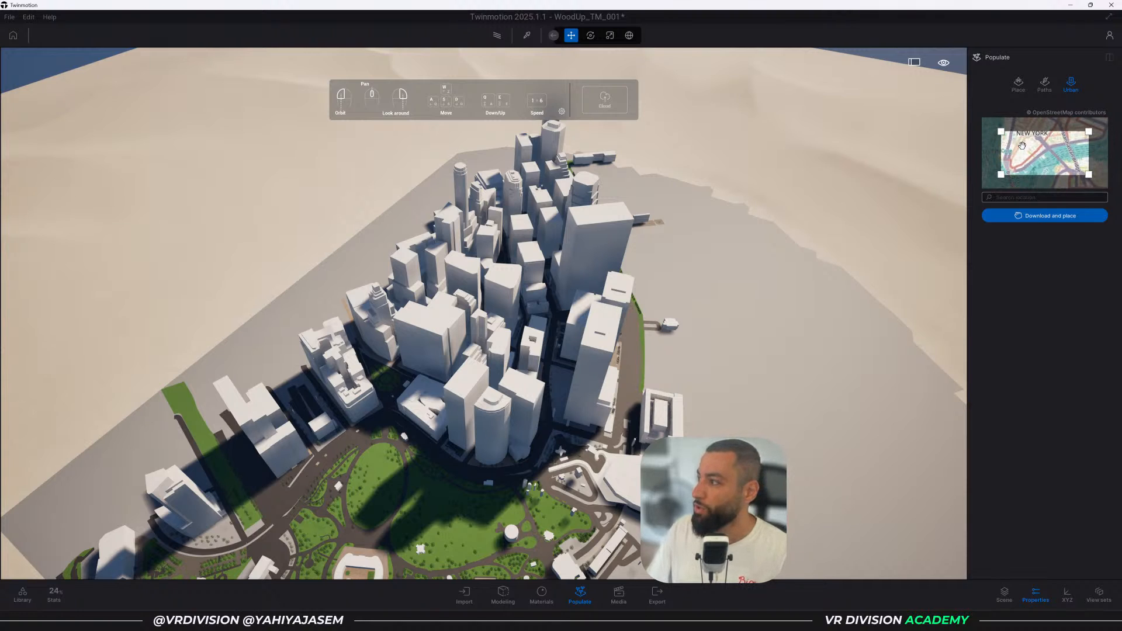
{"action": "scroll", "coordinate": [1017, 177], "scroll_direction": "up", "scroll_amount": 4}
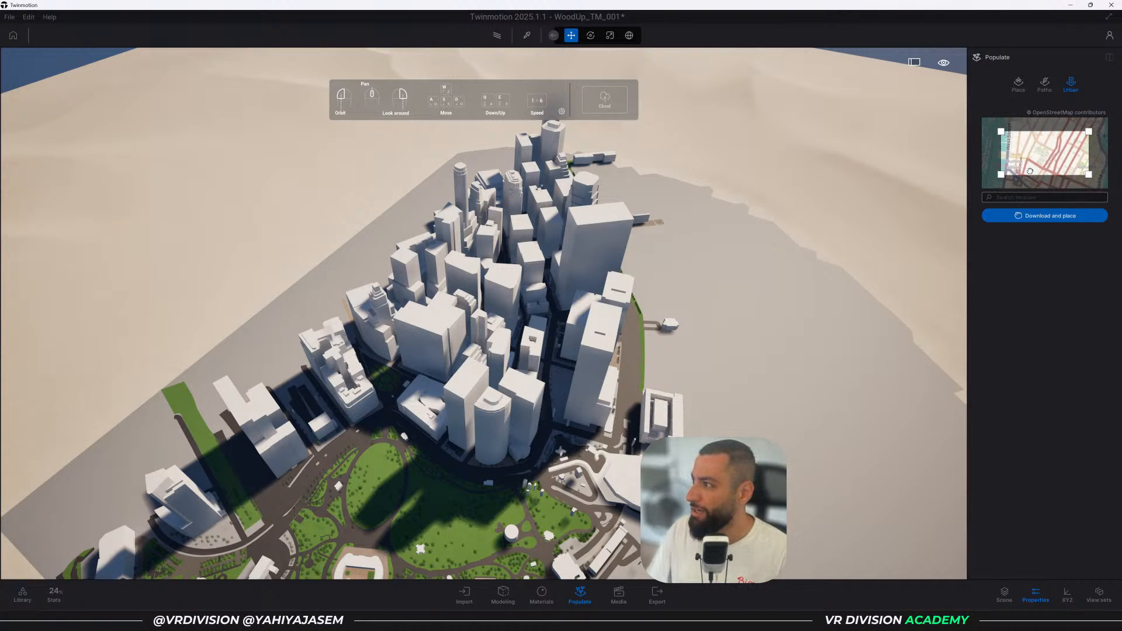
{"action": "right_click_drag", "start_coordinate": [584, 263], "coordinate": [281, 319]}
{"action": "key", "text": "d"}
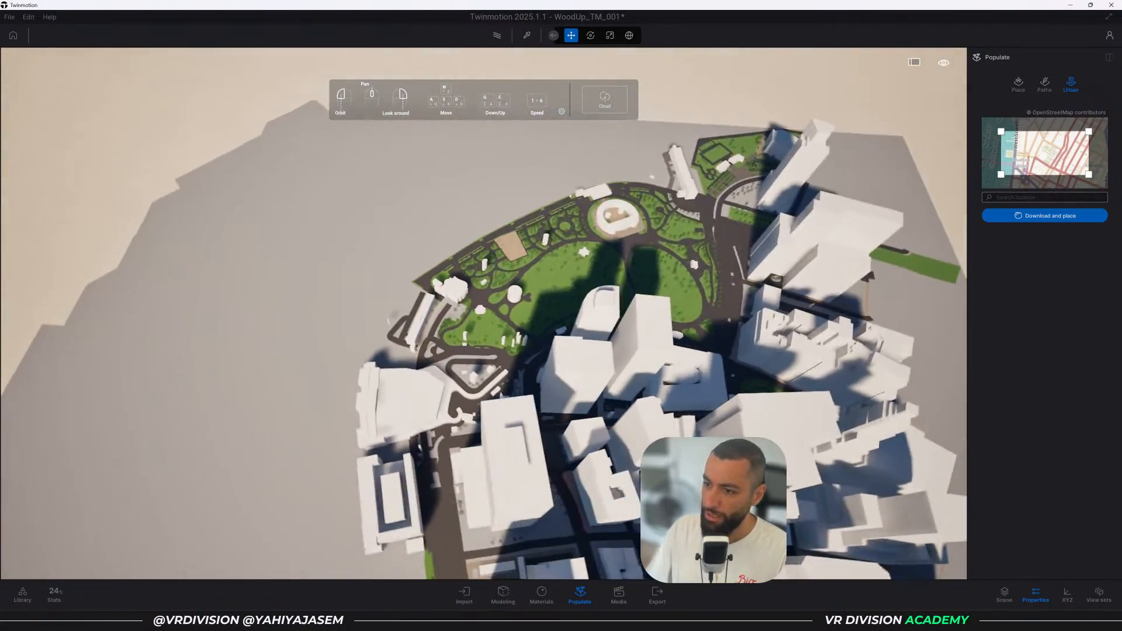
{"action": "key", "text": "s"}
{"action": "key", "text": "d"}
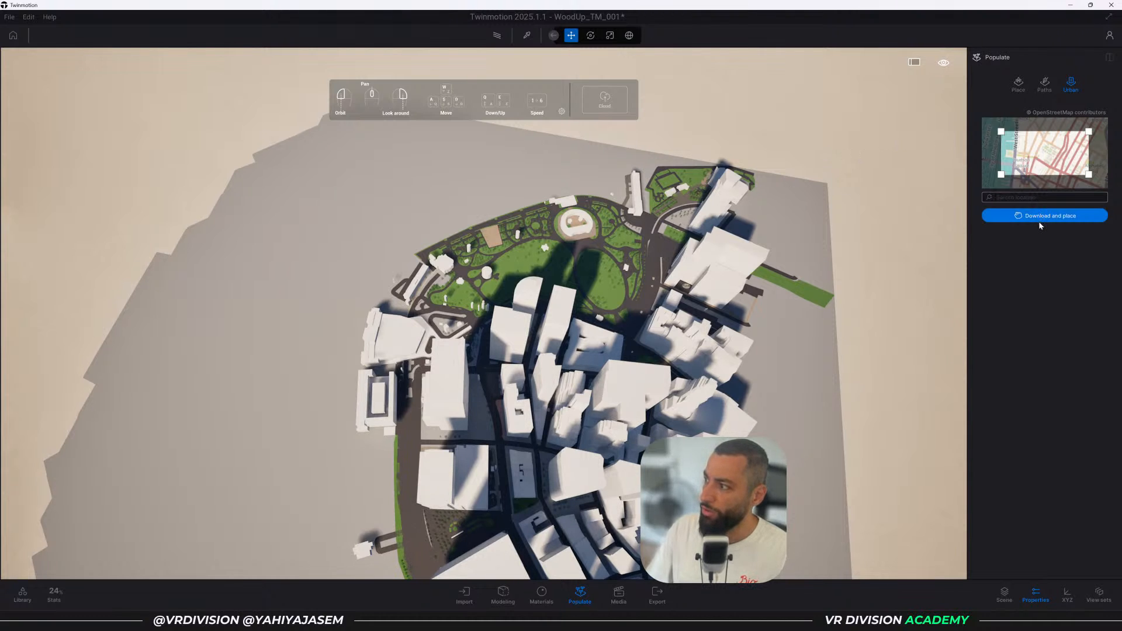
{"action": "scroll", "coordinate": [724, 263], "scroll_direction": "up", "scroll_amount": 5}
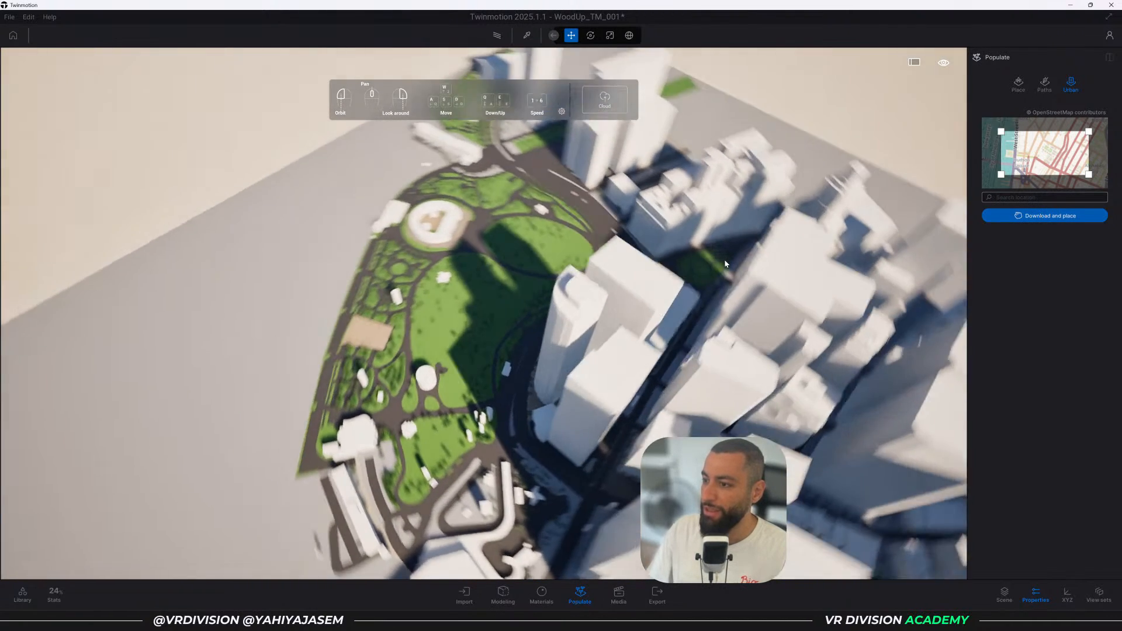
{"action": "left_click_drag", "start_coordinate": [725, 263], "coordinate": [587, 325]}
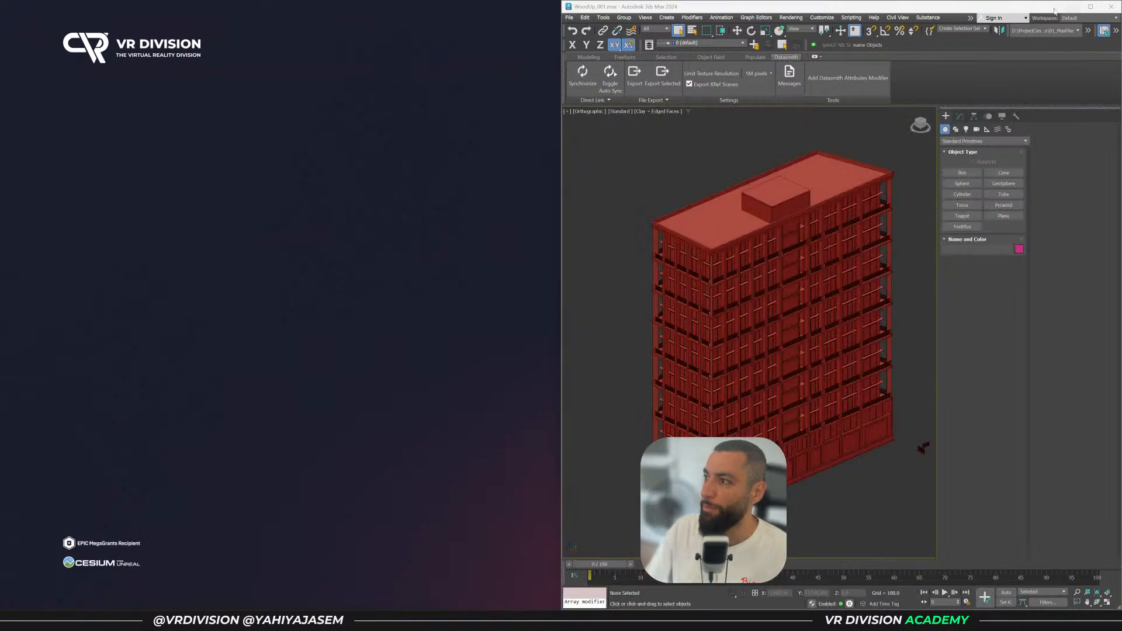
Switch to 3ds Max in a maximized window and examine the WoodUp building from several angles
{"action": "double_click", "coordinate": [857, 7]}
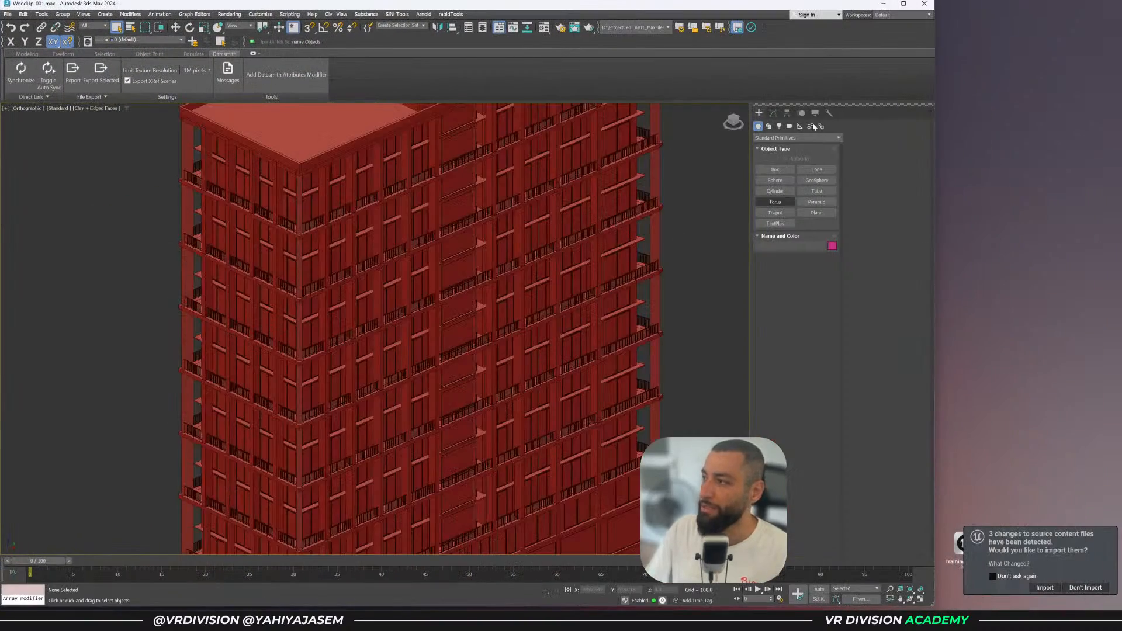
{"action": "left_click", "coordinate": [909, 3]}
{"action": "middle_click_drag", "start_coordinate": [613, 152], "coordinate": [630, 88]}
{"action": "scroll", "coordinate": [611, 215], "scroll_direction": "down", "scroll_amount": 3}
{"action": "scroll", "coordinate": [605, 221], "scroll_direction": "down", "scroll_amount": 2}
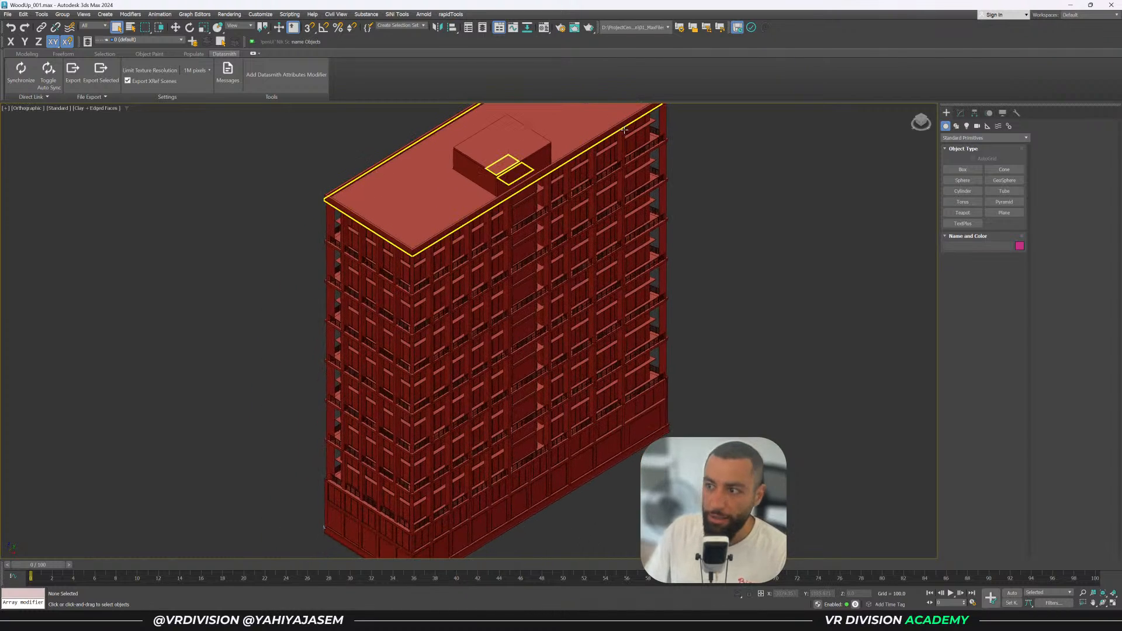
{"action": "middle_click_drag", "start_coordinate": [586, 236], "coordinate": [525, 258]}
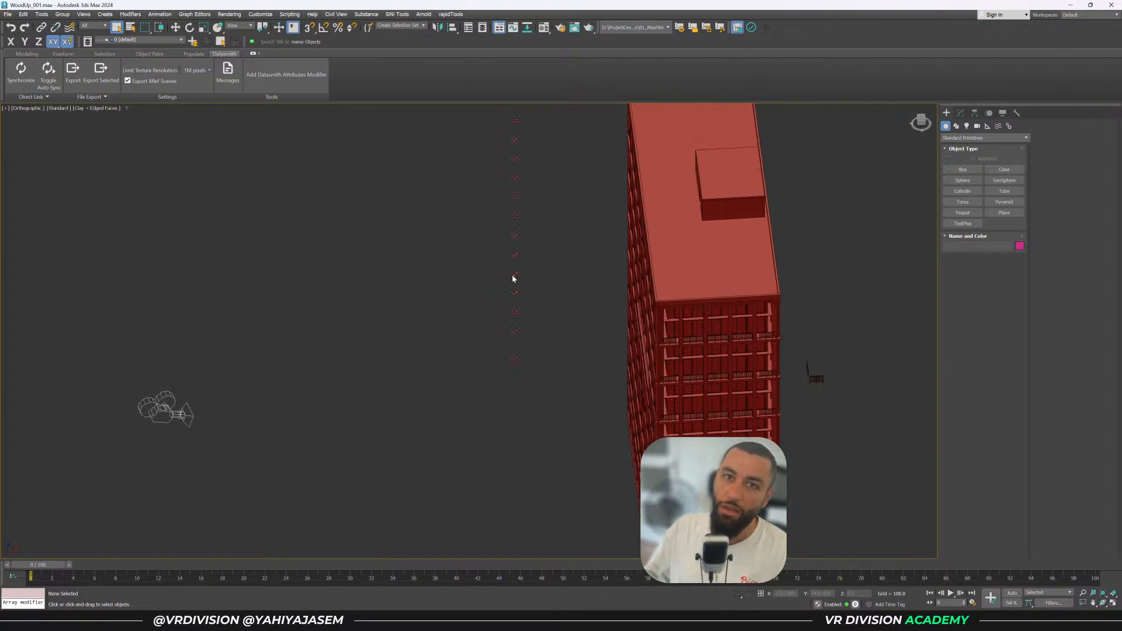
{"action": "middle_click_drag", "start_coordinate": [528, 203], "coordinate": [511, 244], "text": "alt"}
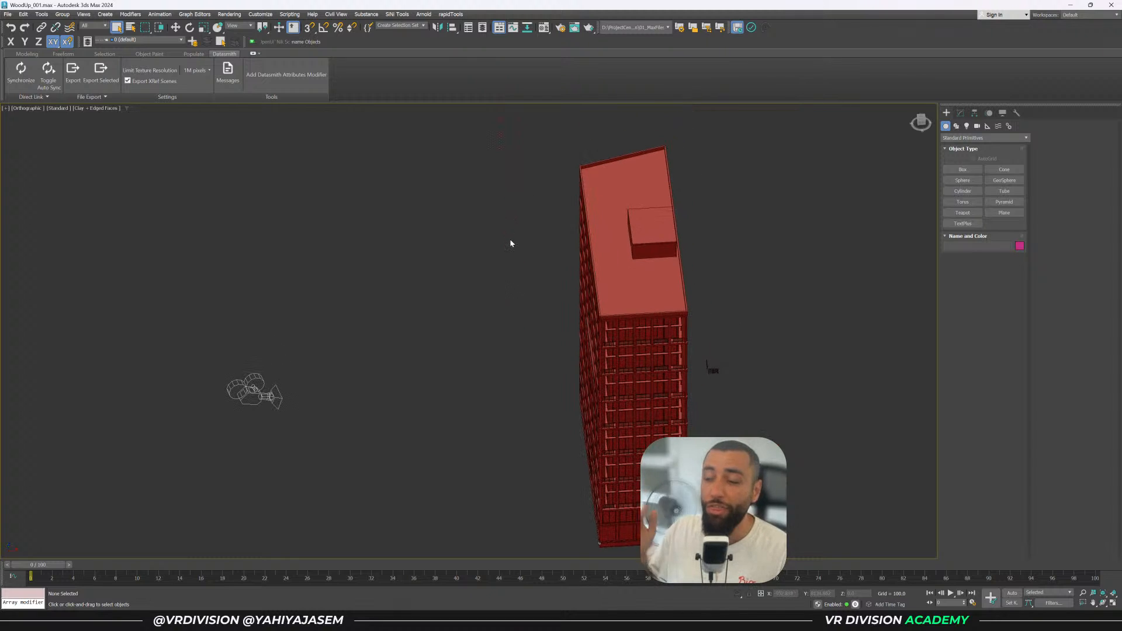
Inspect the balcony railing's separate balusters by selecting them one by one, look over the facade, and clear the selection
{"action": "scroll", "coordinate": [629, 334], "scroll_direction": "up", "scroll_amount": 10}
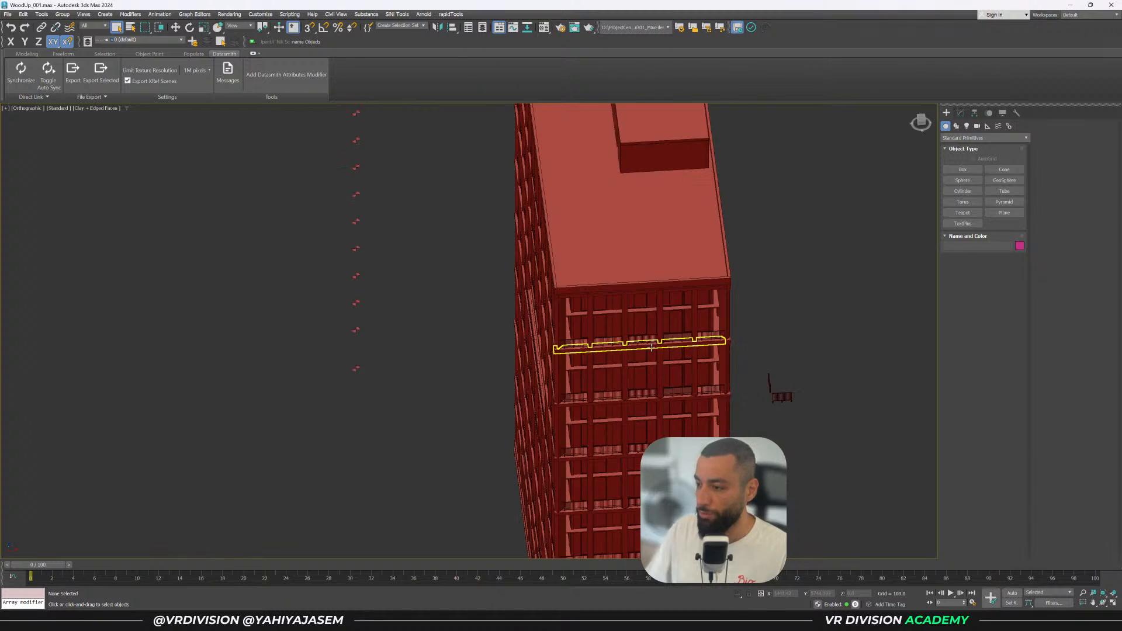
{"action": "scroll", "coordinate": [664, 339], "scroll_direction": "up", "scroll_amount": 3}
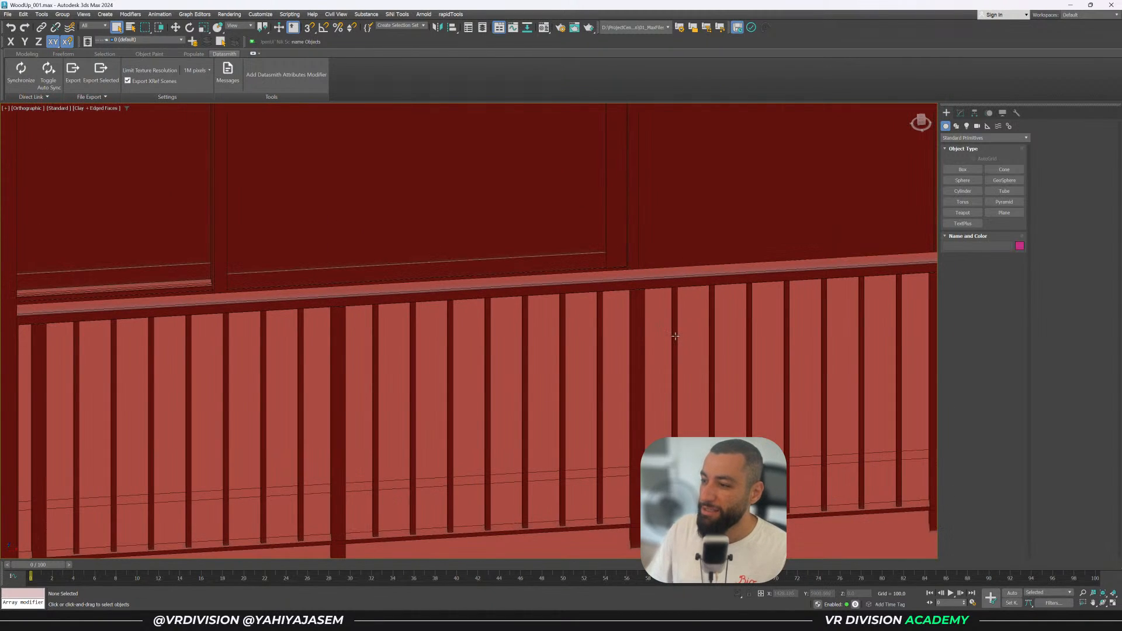
{"action": "left_click", "coordinate": [674, 345]}
{"action": "left_click", "coordinate": [713, 332]}
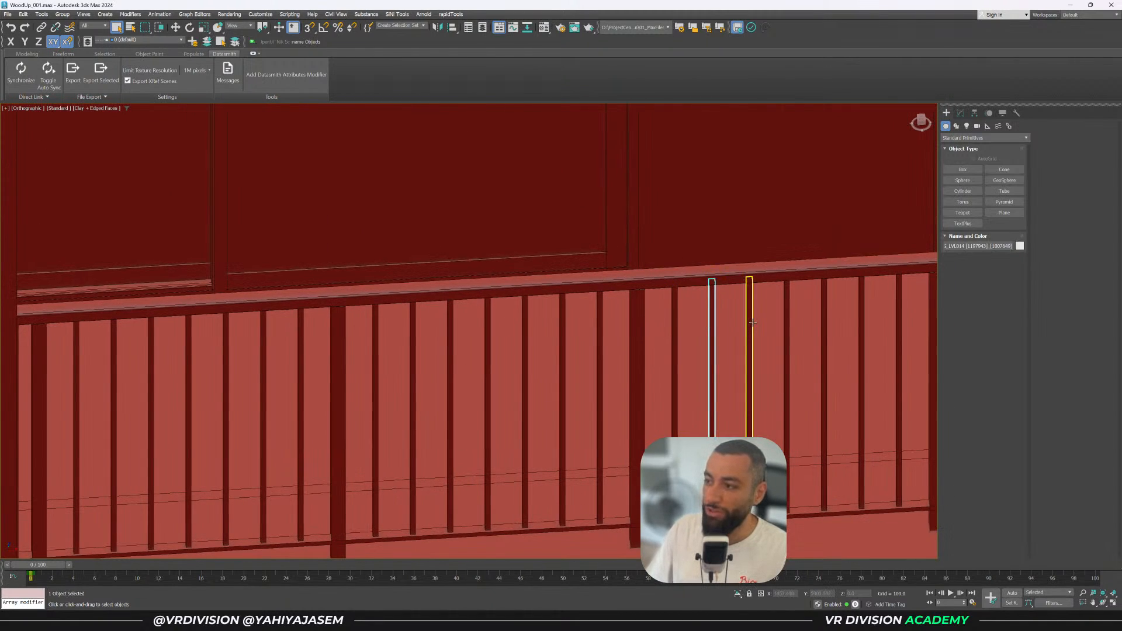
{"action": "left_click", "coordinate": [794, 316]}
{"action": "left_click", "coordinate": [787, 314]}
{"action": "scroll", "coordinate": [772, 325], "scroll_direction": "down", "scroll_amount": 4}
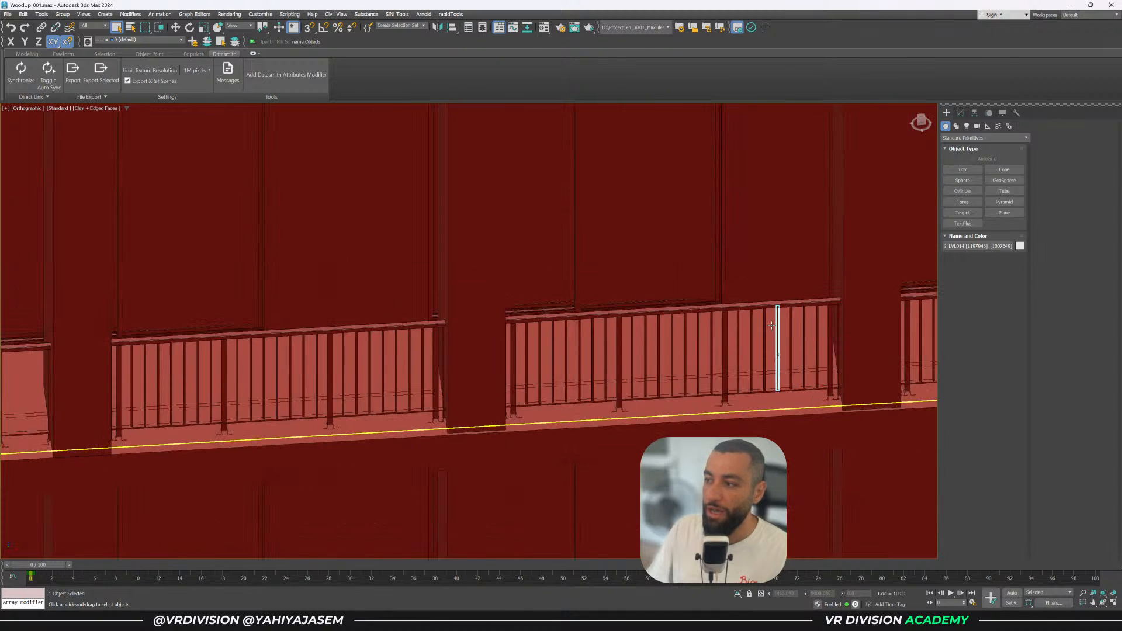
{"action": "scroll", "coordinate": [576, 265], "scroll_direction": "down", "scroll_amount": 7}
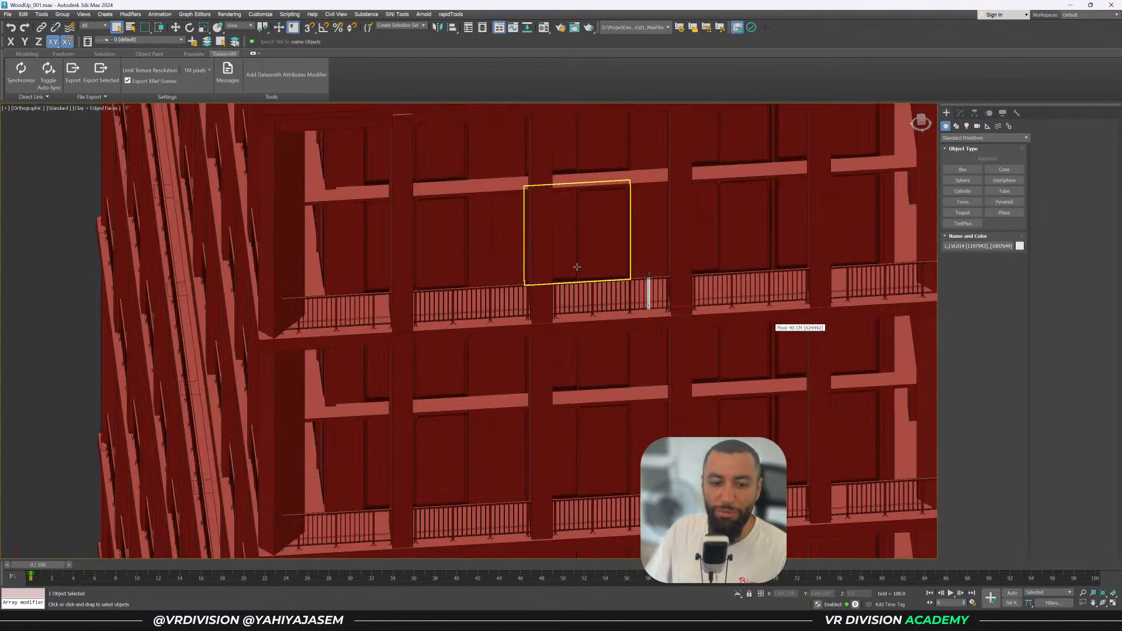
{"action": "middle_click_drag", "start_coordinate": [576, 265], "coordinate": [600, 277], "text": "alt"}
{"action": "scroll", "coordinate": [576, 281], "scroll_direction": "down", "scroll_amount": 4}
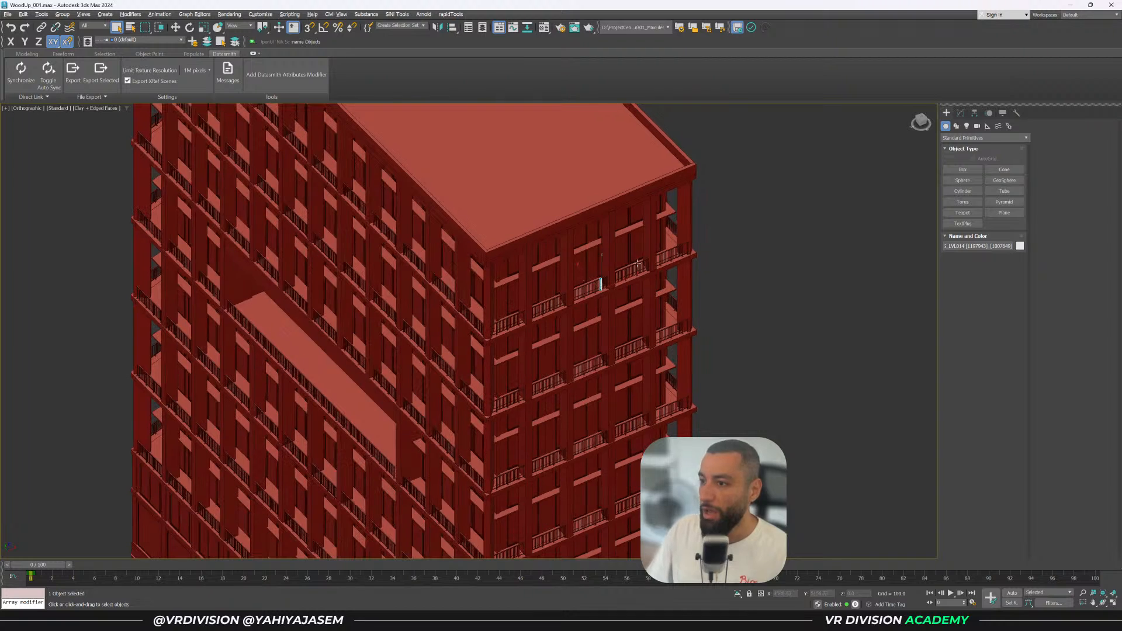
{"action": "left_click", "coordinate": [751, 218]}
Minimize 3ds Max, bring up the Unreal Editor, and switch to Twinmotion's city model
{"action": "left_click", "coordinate": [1066, 7]}
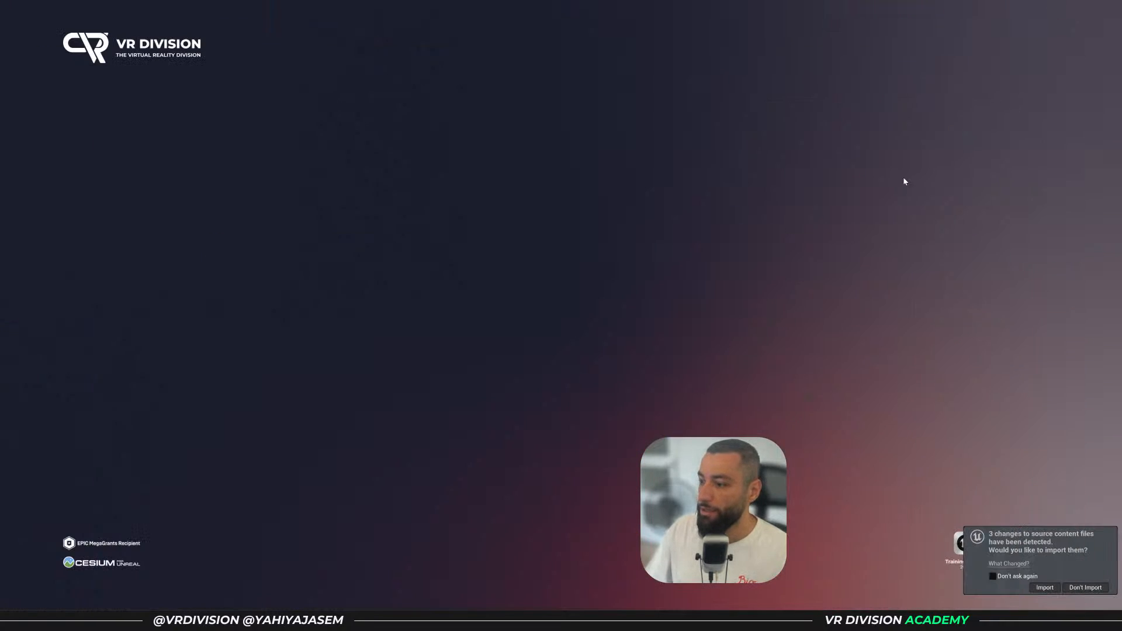
{"action": "left_click", "coordinate": [619, 621]}
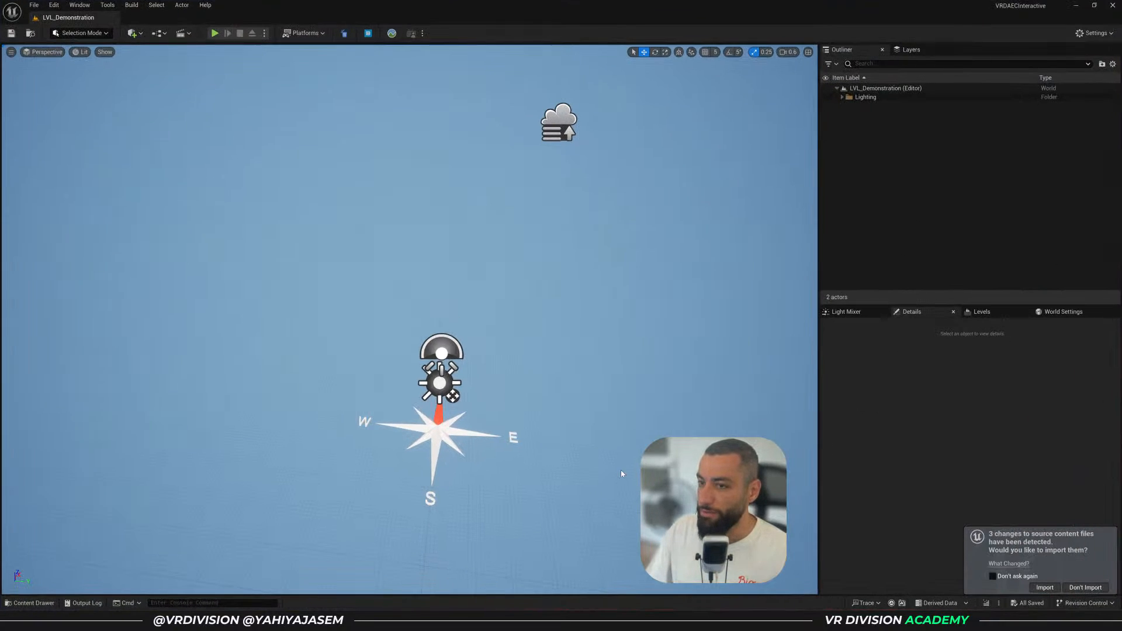
{"action": "left_click", "coordinate": [638, 621]}
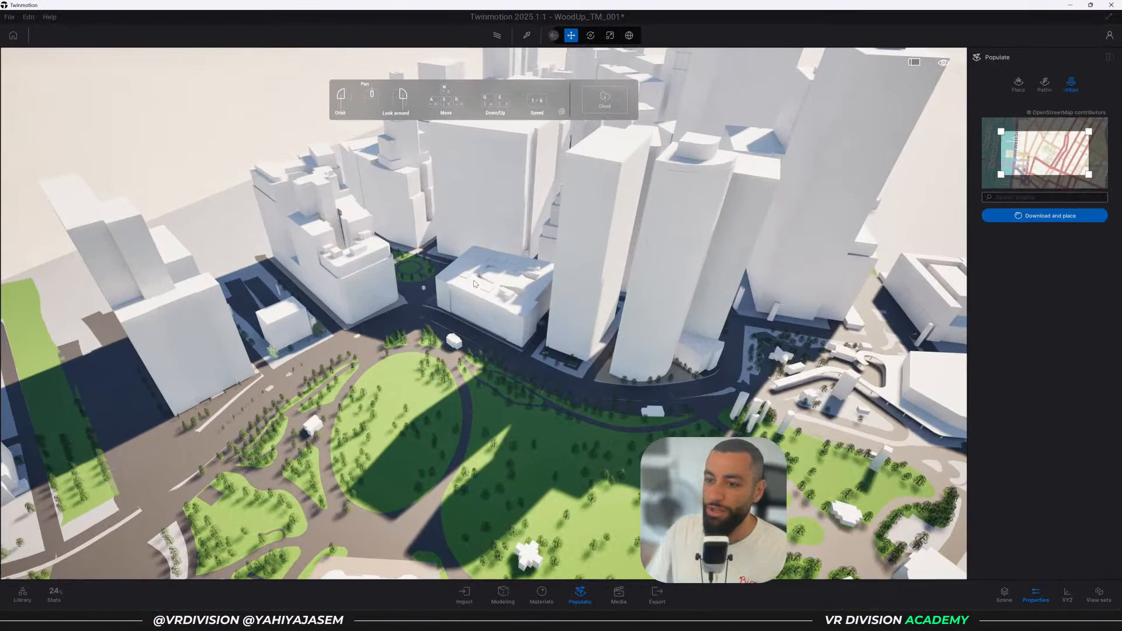
Look up the standard Datasmith export option for the Twinmotion city scene, and return to the Unreal Editor
{"action": "left_click", "coordinate": [13, 18]}
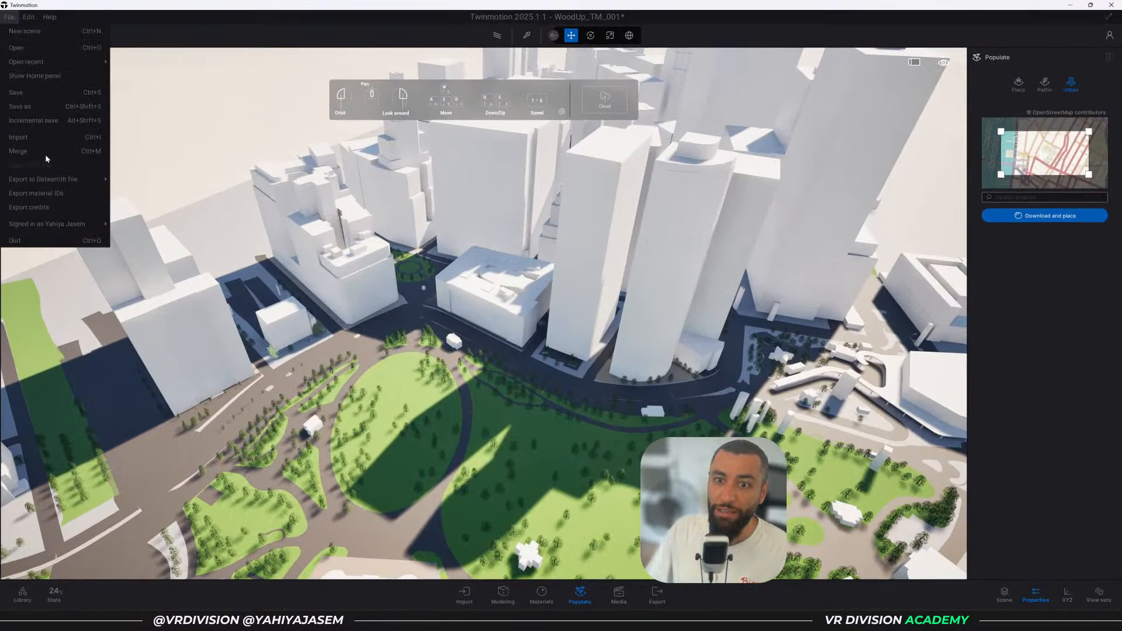
{"action": "mouse_move", "coordinate": [54, 181]}
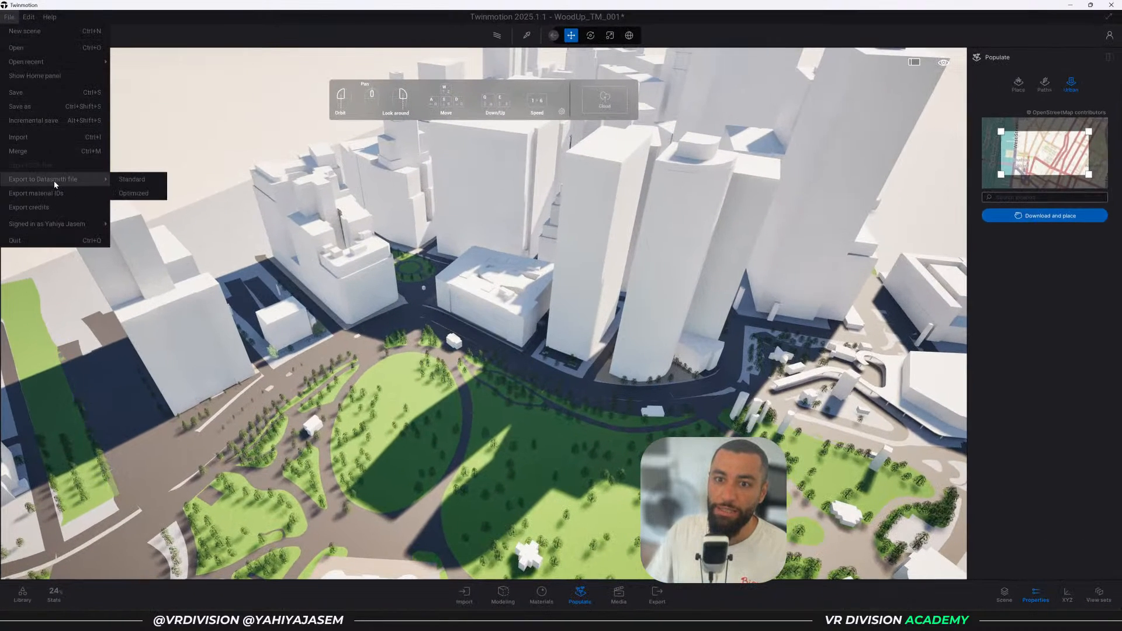
{"action": "left_click", "coordinate": [131, 184]}
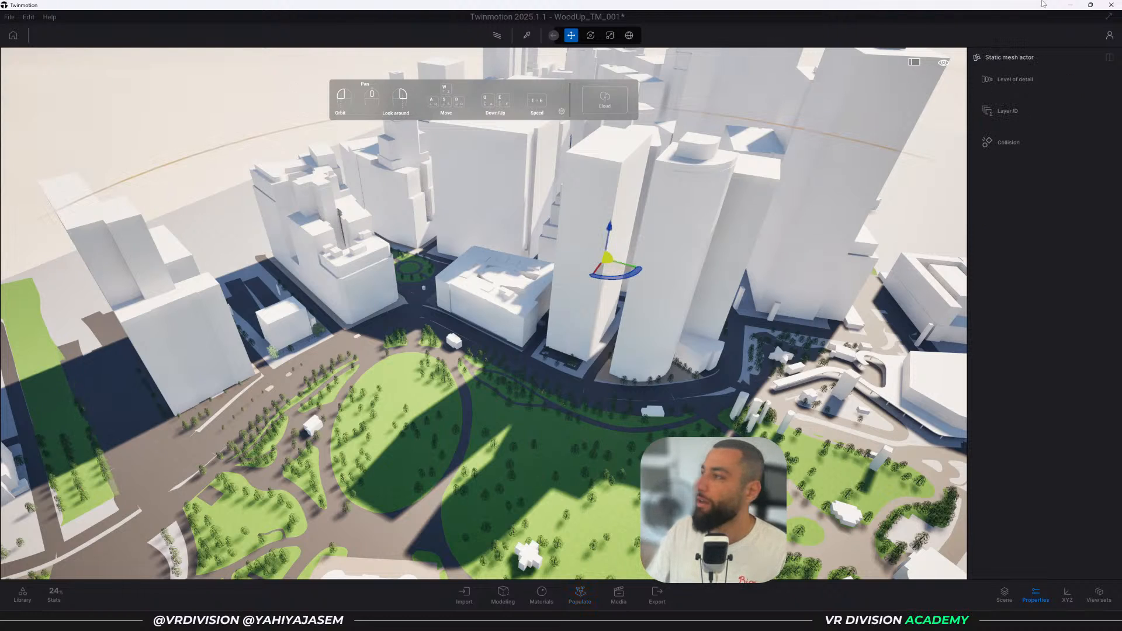
{"action": "left_click", "coordinate": [1069, 5]}
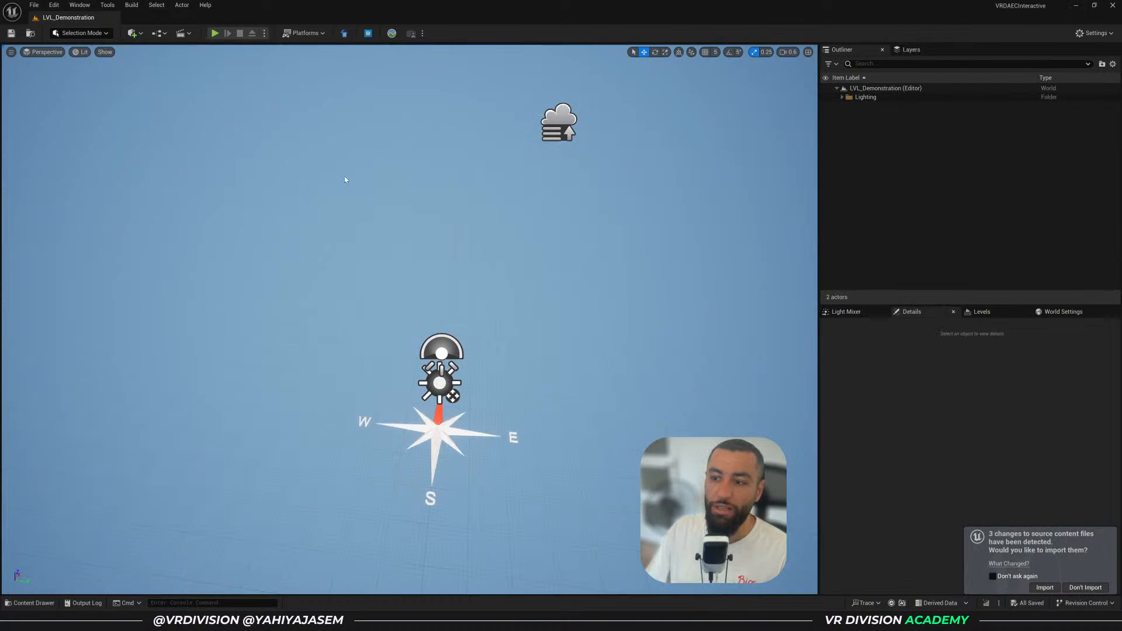
Inspect the level's Lighting folder by selecting the SunSky and ExponentialHeightFog actors, and focus the view on the fog actor
{"action": "right_click_drag", "start_coordinate": [345, 181], "coordinate": [338, 173]}
{"action": "right_click_drag", "start_coordinate": [328, 245], "coordinate": [330, 257]}
{"action": "left_click", "coordinate": [842, 97]}
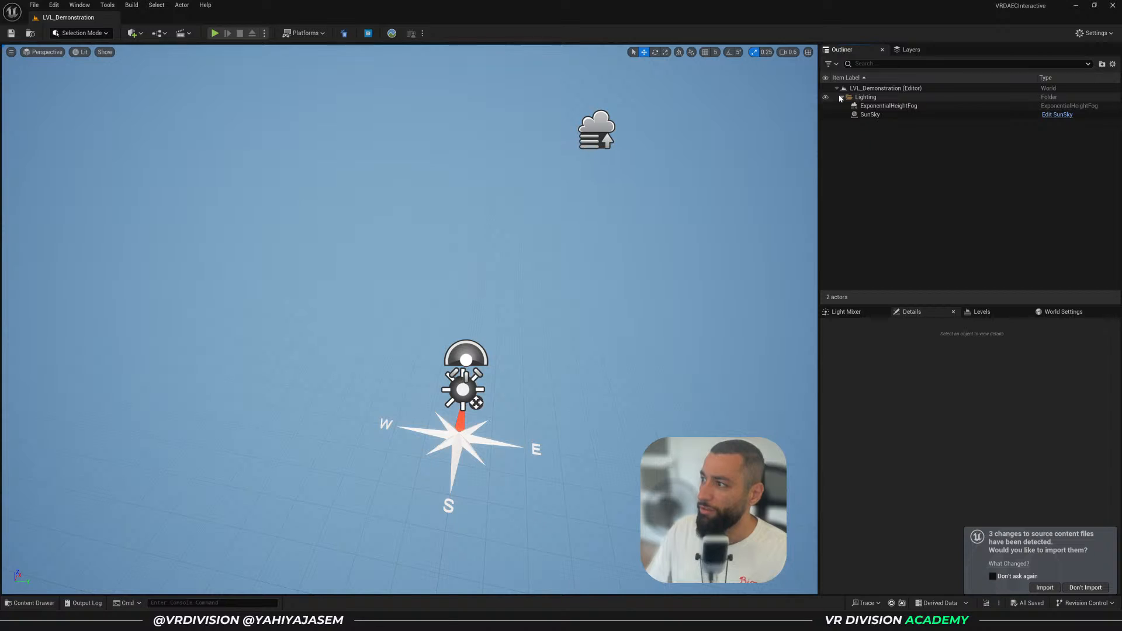
{"action": "left_click", "coordinate": [872, 115]}
{"action": "left_click", "coordinate": [864, 106]}
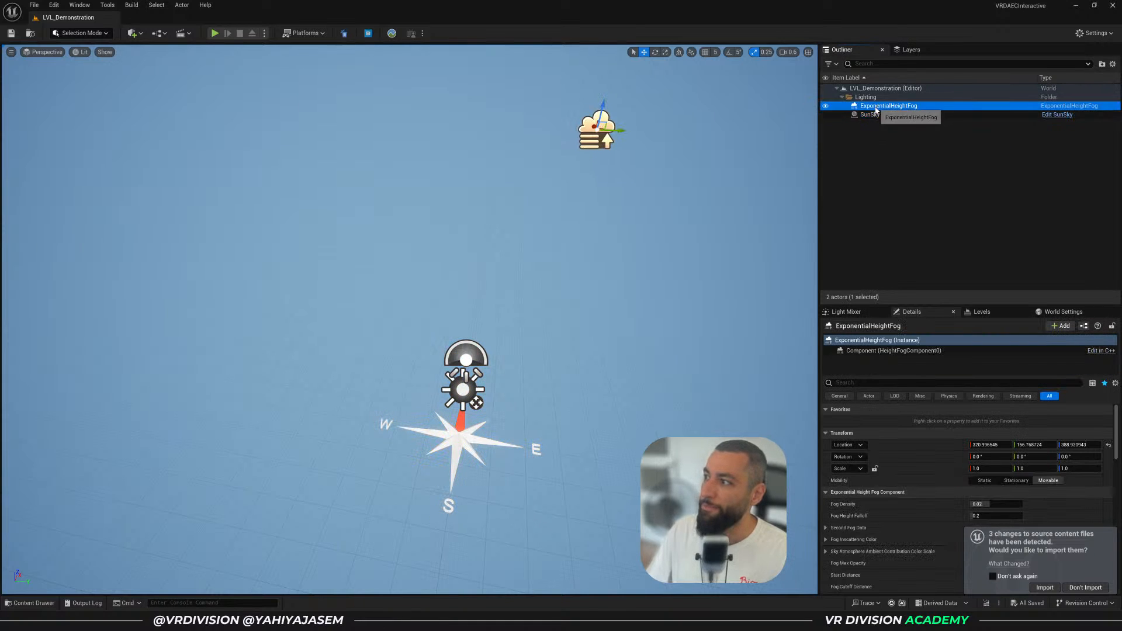
{"action": "left_click", "coordinate": [842, 98]}
{"action": "key", "text": "f"}
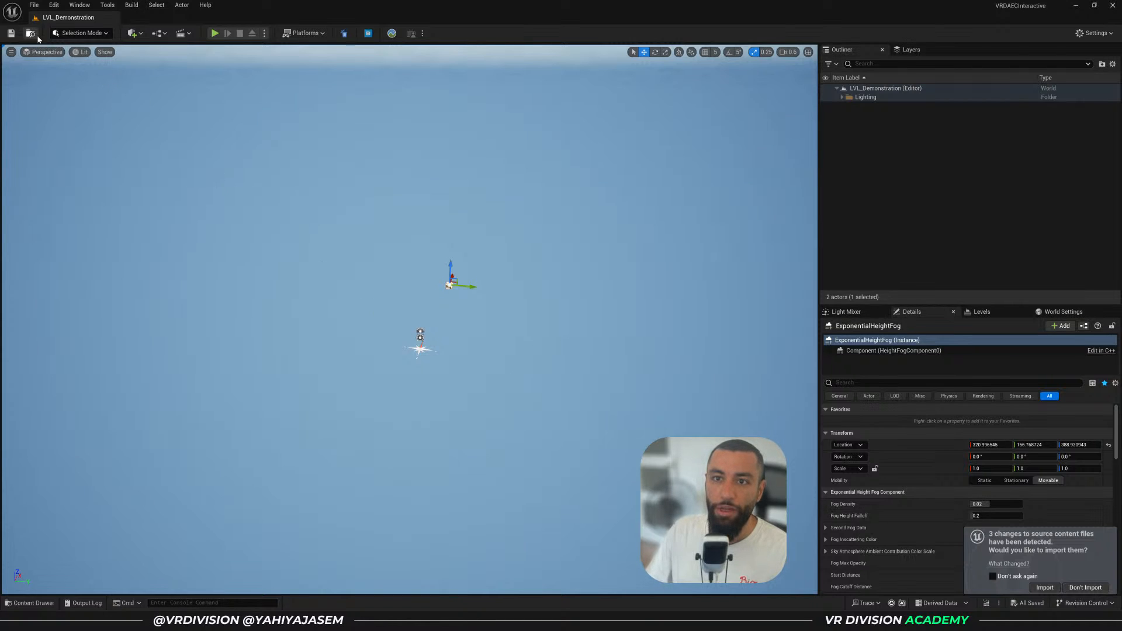
{"action": "left_click", "coordinate": [133, 33]}
{"action": "mouse_move", "coordinate": [185, 115]}
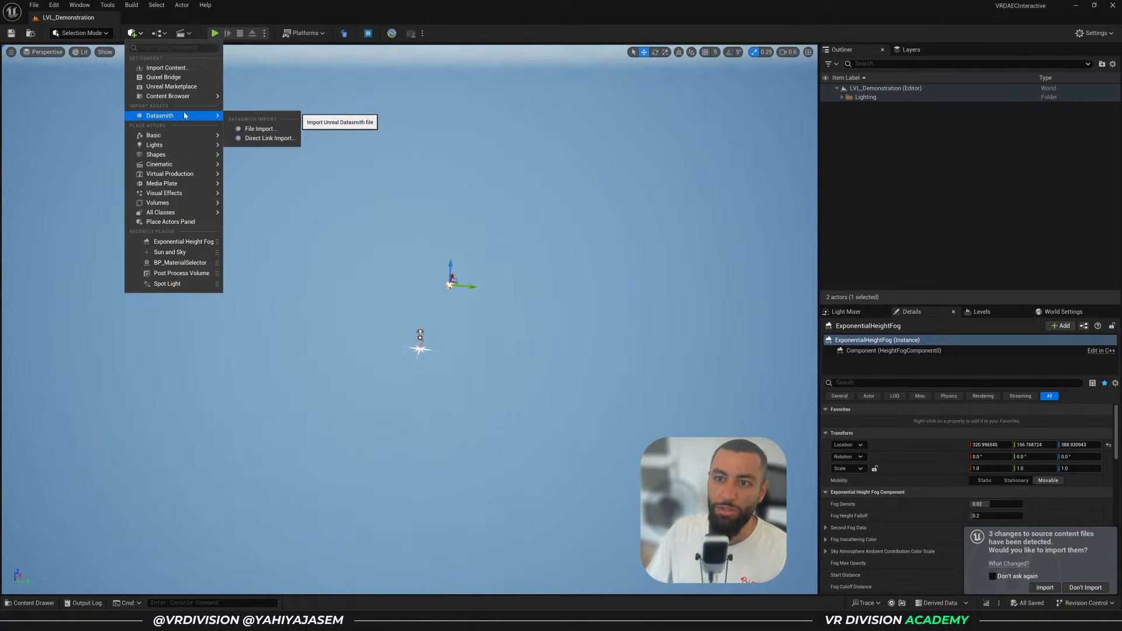
{"action": "left_click", "coordinate": [266, 131]}
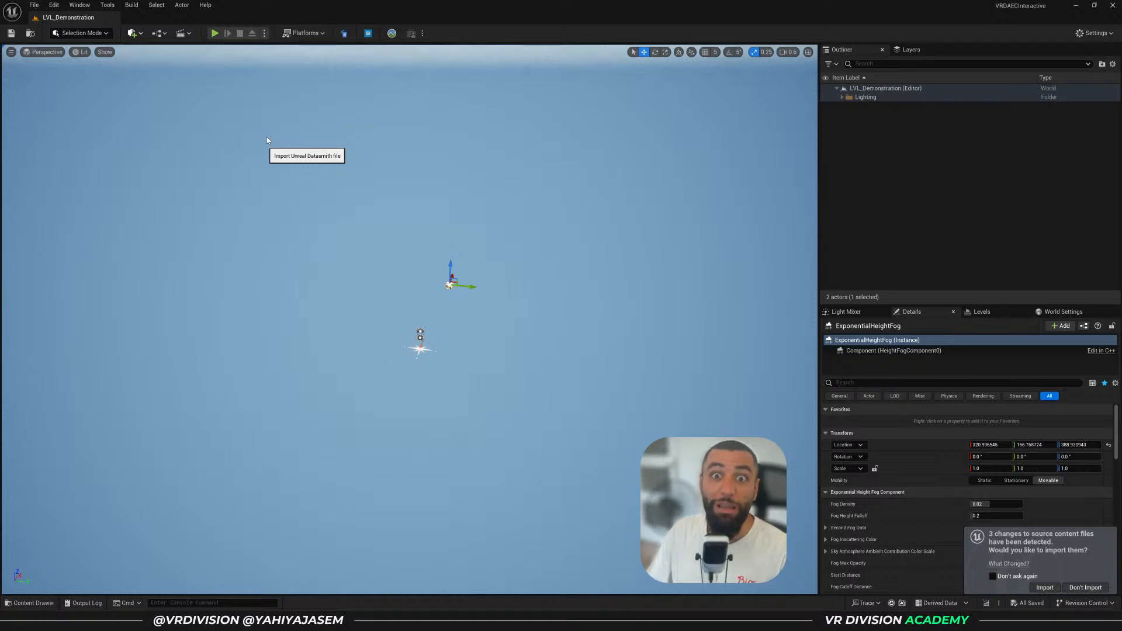
{"action": "left_click_drag", "start_coordinate": [258, 12], "coordinate": [370, 59]}
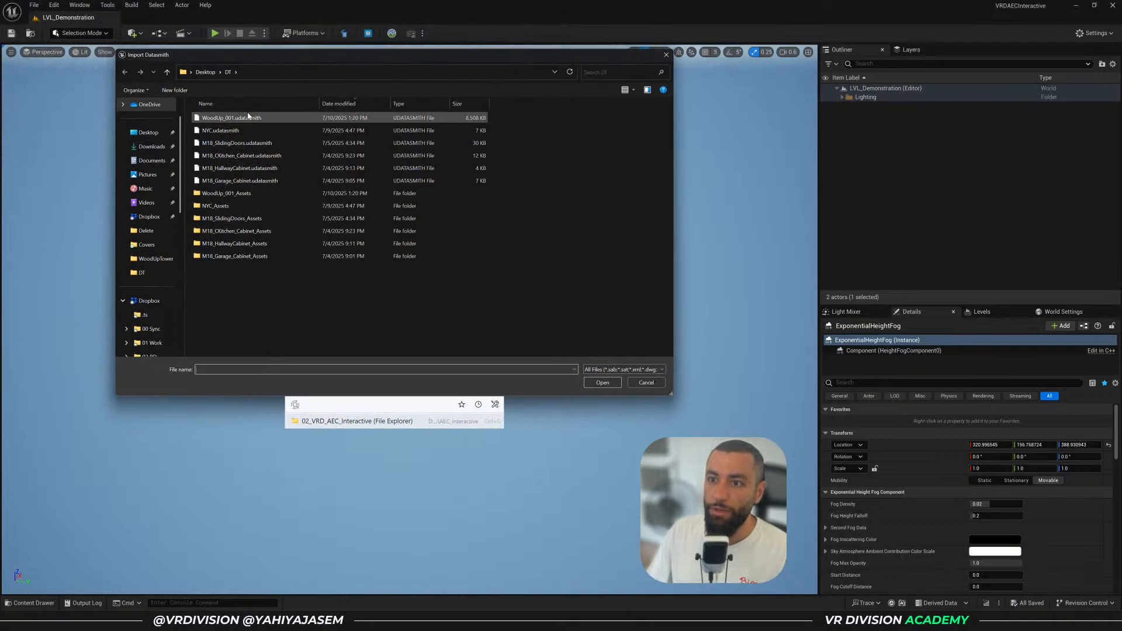
{"action": "key", "text": "Escape"}
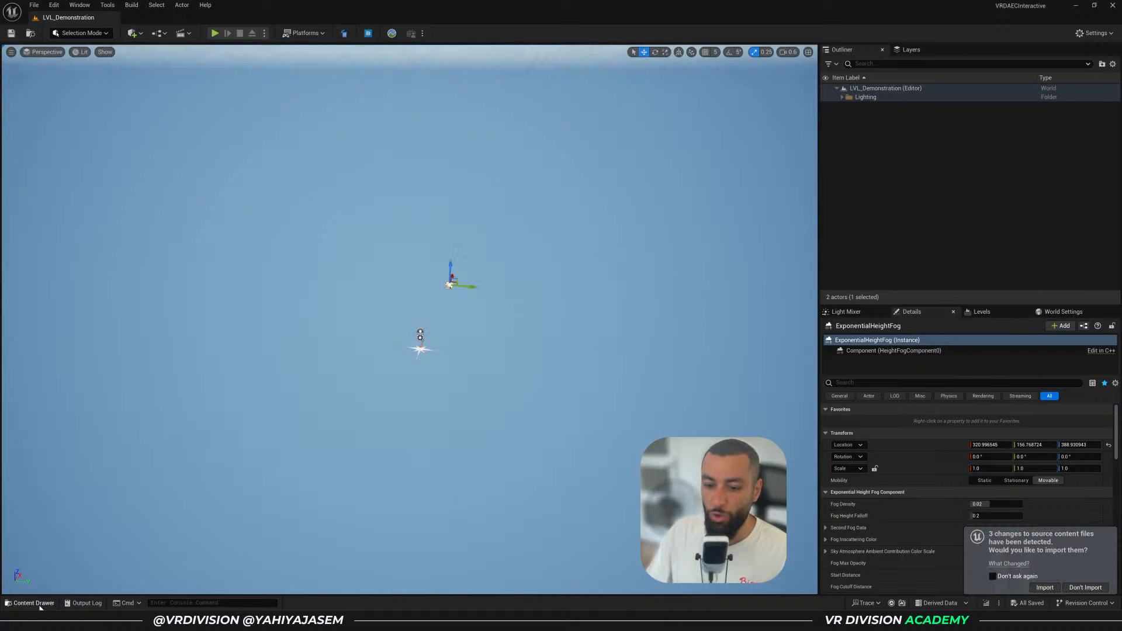
Show the LVL_Demonstration level file in File Explorer and go up to the 02_VRD_AEC_Interactive project folder
{"action": "left_click", "coordinate": [30, 602]}
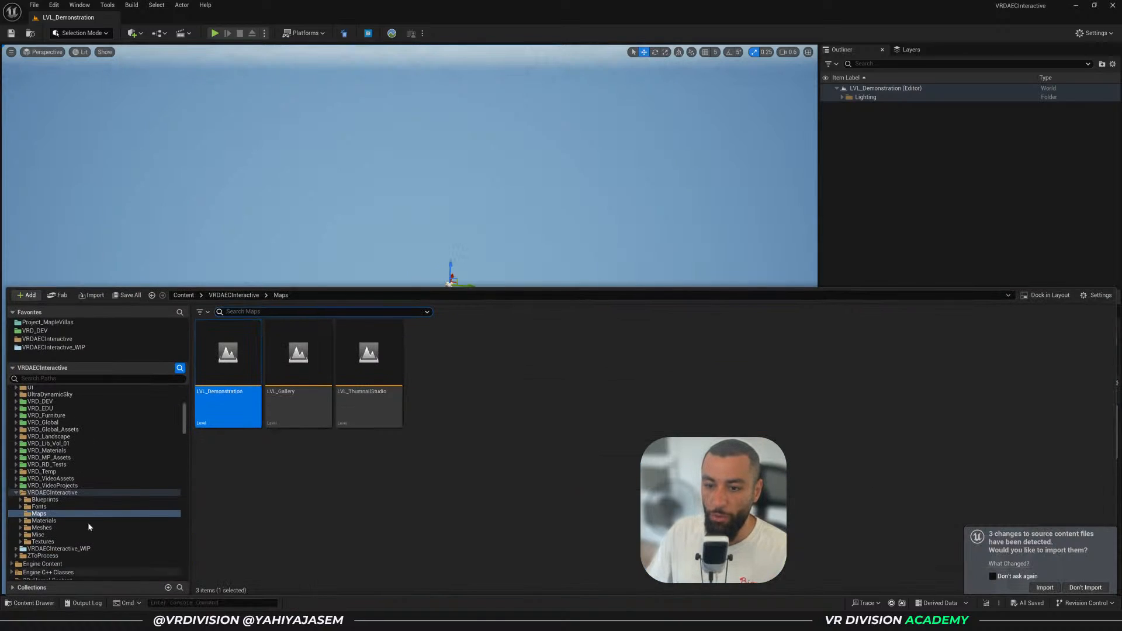
{"action": "right_click", "coordinate": [242, 360]}
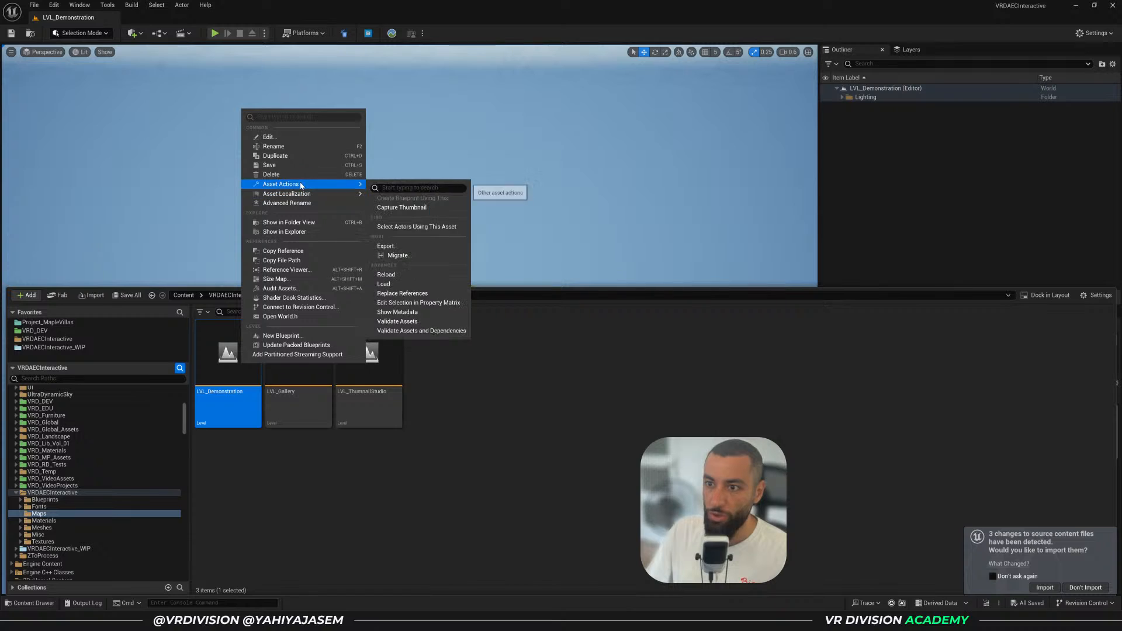
{"action": "left_click", "coordinate": [301, 236]}
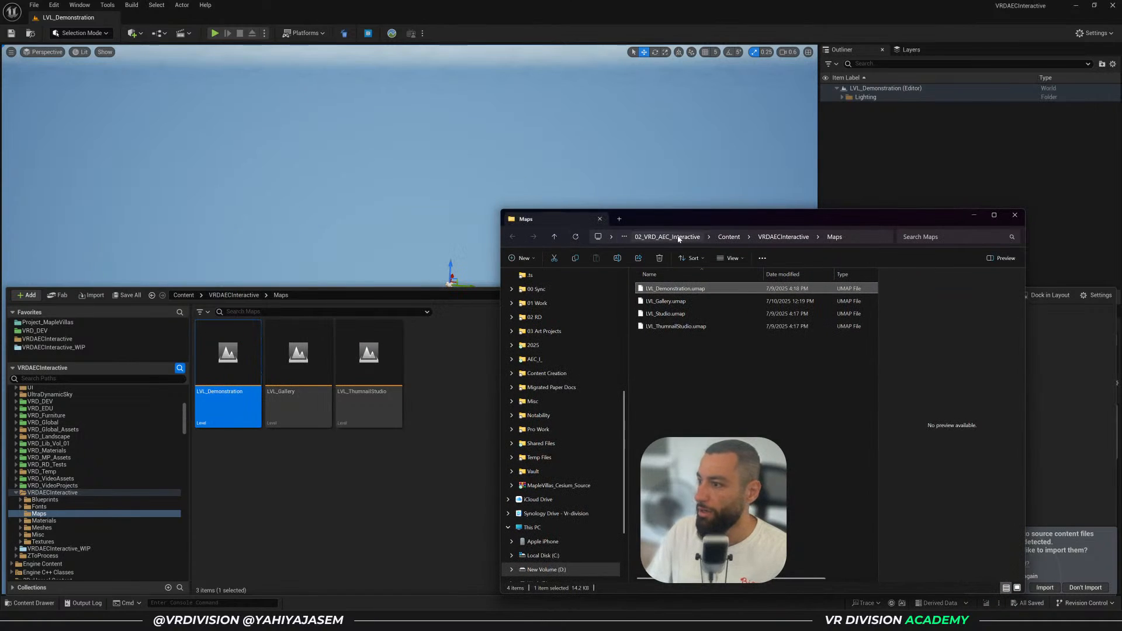
{"action": "left_click", "coordinate": [728, 237]}
{"action": "left_click", "coordinate": [783, 237]}
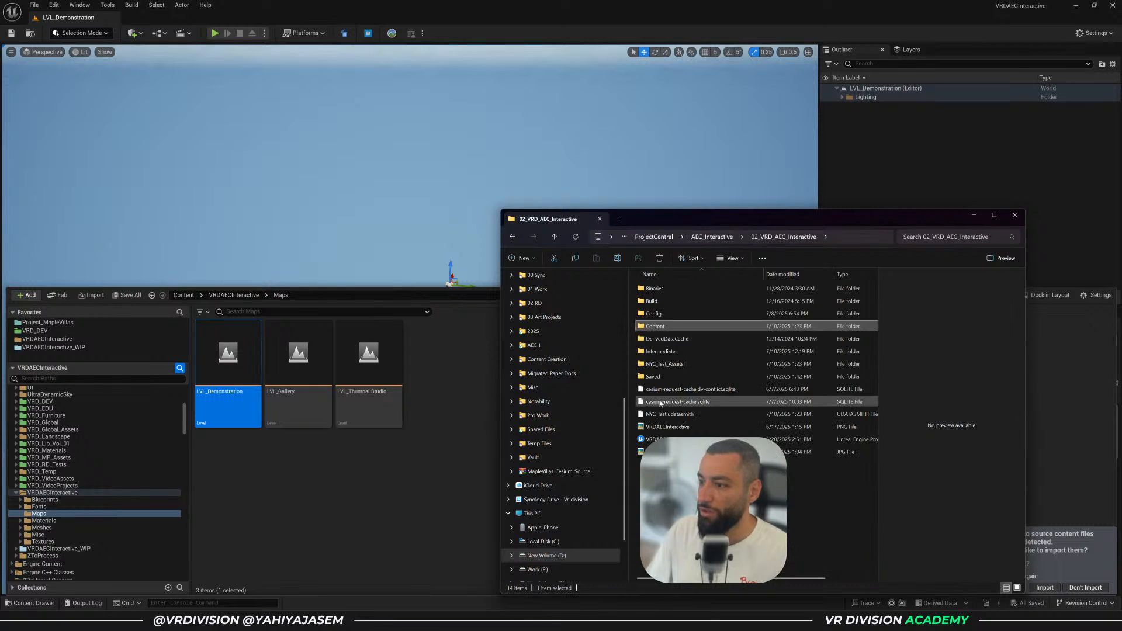
{"action": "left_click", "coordinate": [475, 485]}
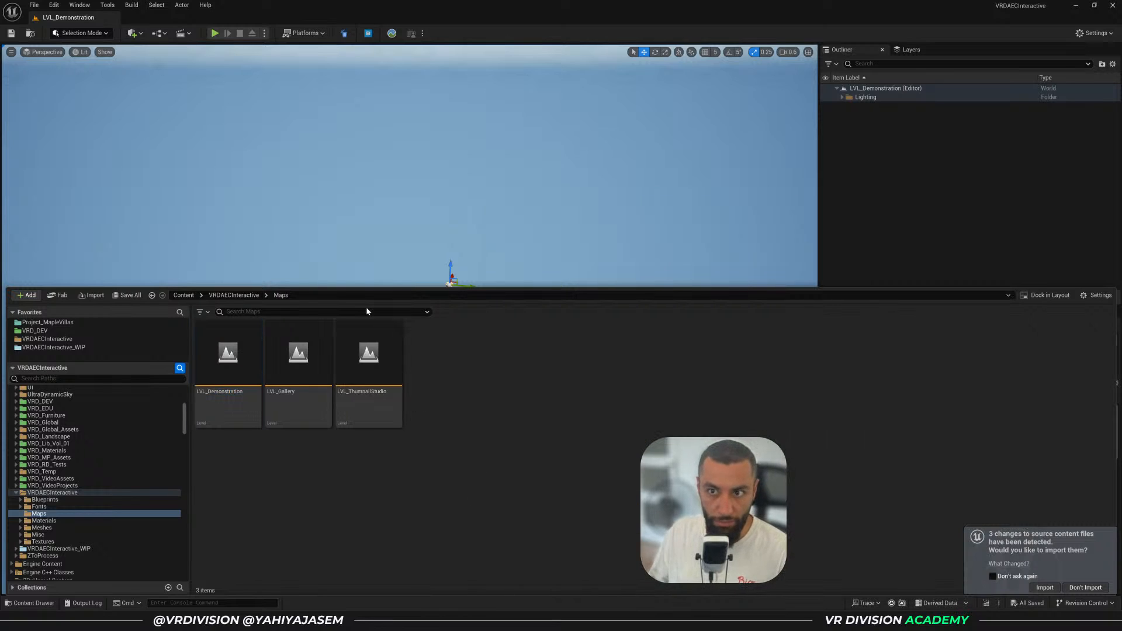
Start a Datasmith file import and open NYC_Test.udatasmith from the 02_VRD_AEC_Interactive folder
{"action": "left_click", "coordinate": [132, 33]}
{"action": "mouse_move", "coordinate": [195, 118]}
{"action": "left_click", "coordinate": [283, 129]}
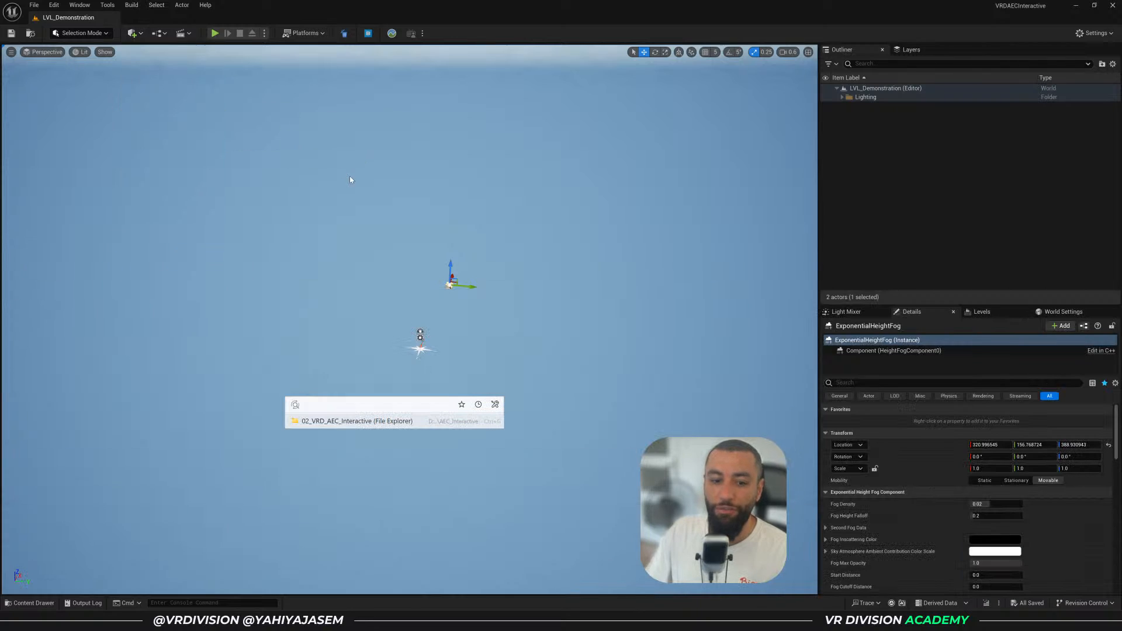
{"action": "key", "text": "ctrl+g"}
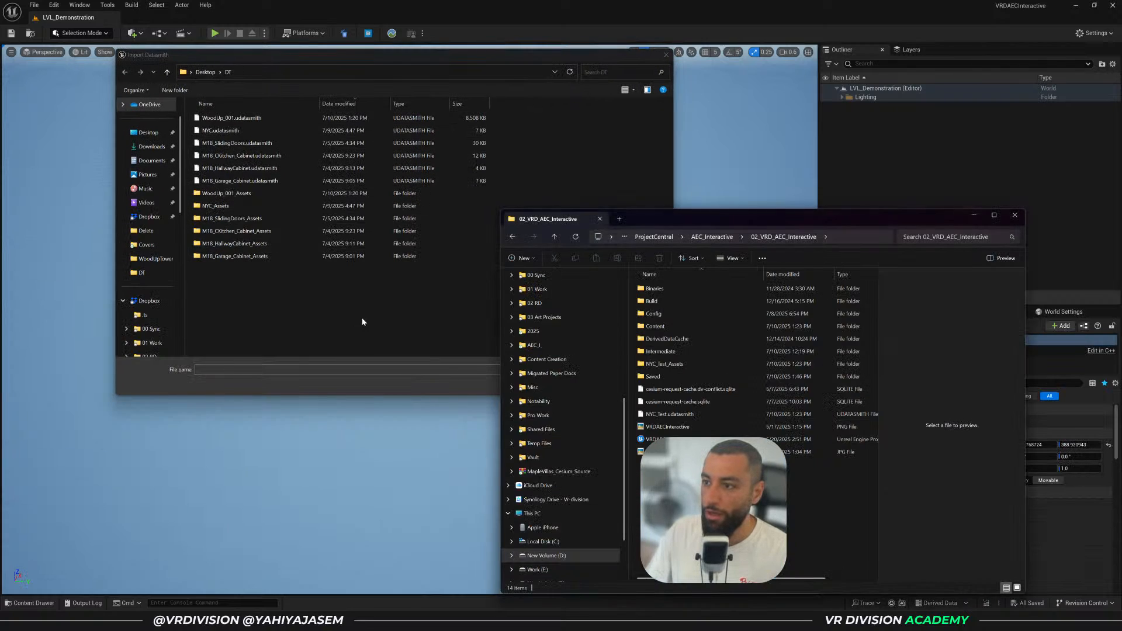
{"action": "left_click", "coordinate": [228, 220]}
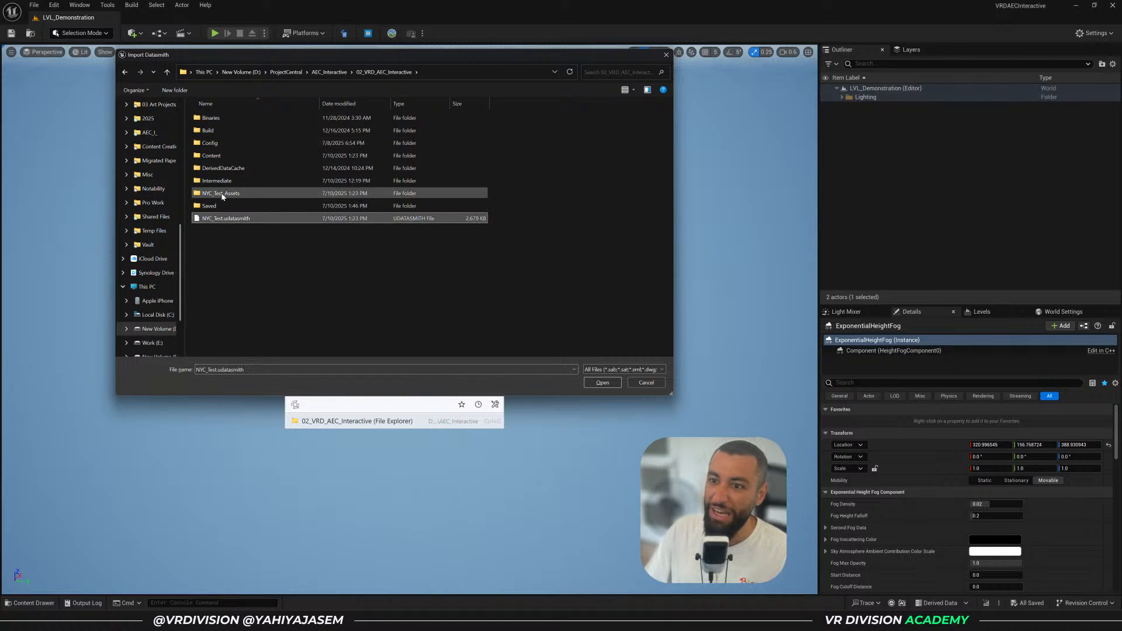
{"action": "left_click", "coordinate": [602, 382]}
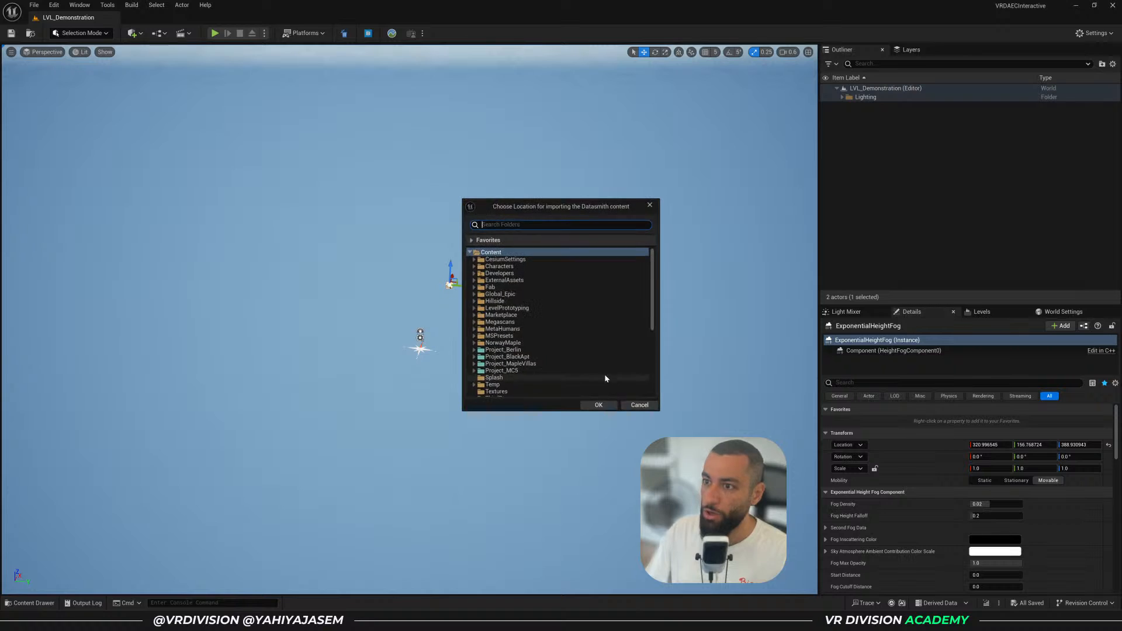
Create a new folder named Test under Content while choosing the import location
{"action": "scroll", "coordinate": [521, 324], "scroll_direction": "down", "scroll_amount": 3}
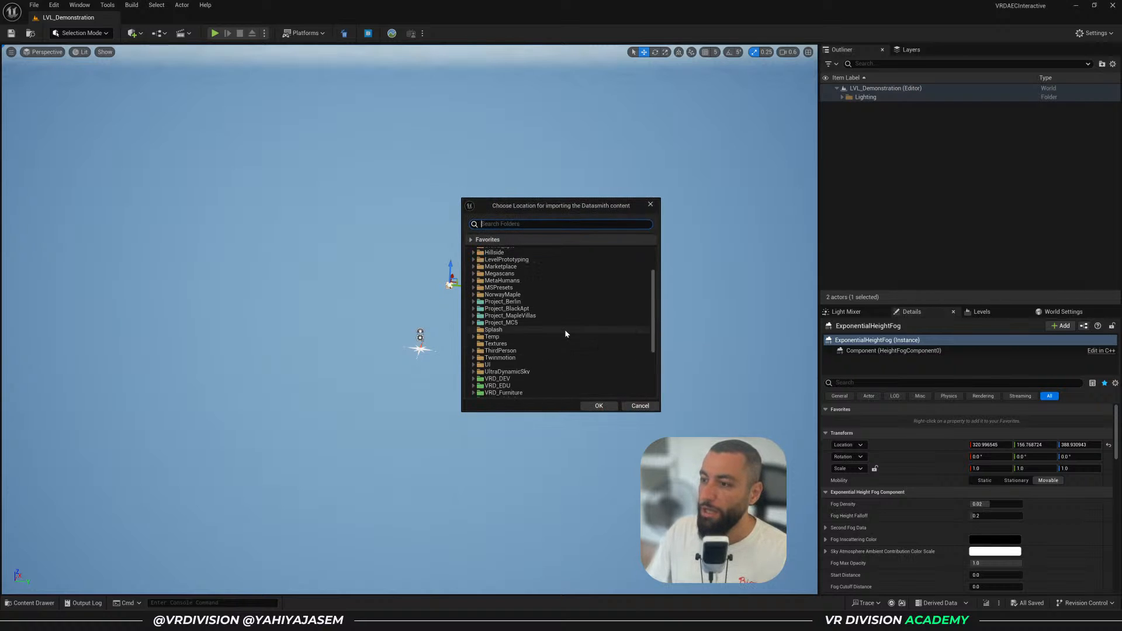
{"action": "scroll", "coordinate": [563, 333], "scroll_direction": "down", "scroll_amount": 5}
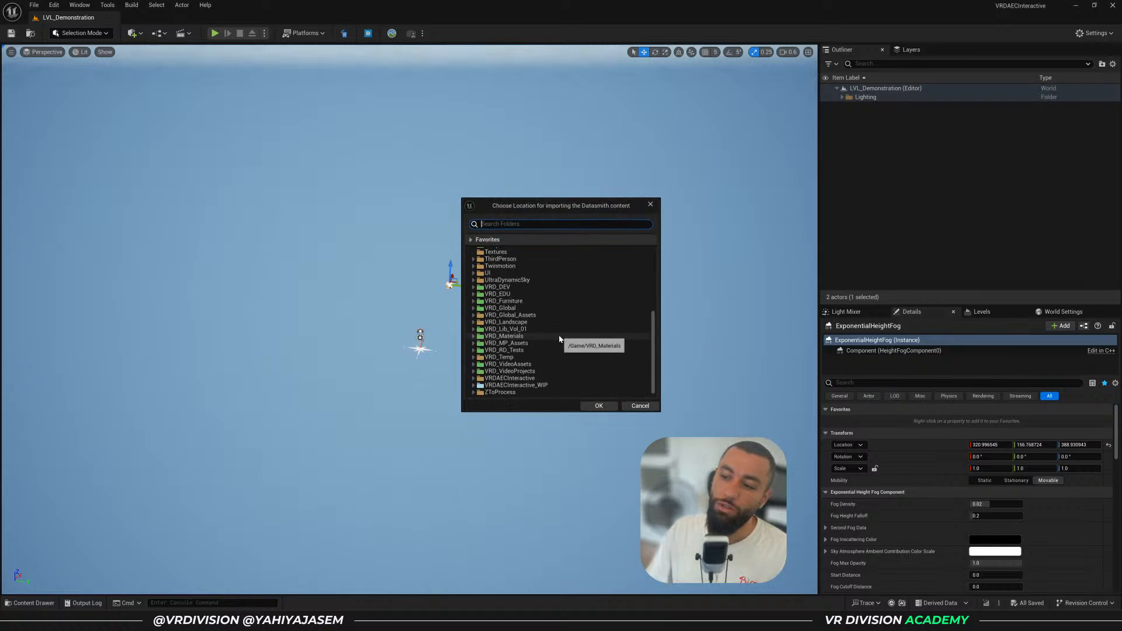
{"action": "scroll", "coordinate": [549, 343], "scroll_direction": "down", "scroll_amount": 1}
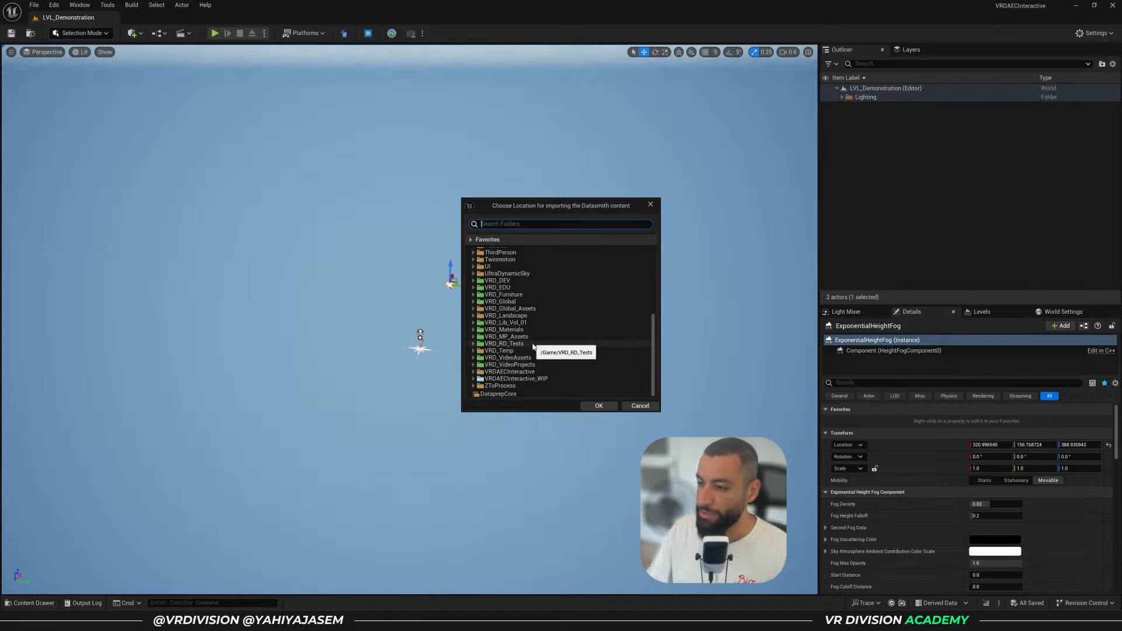
{"action": "scroll", "coordinate": [533, 344], "scroll_direction": "up", "scroll_amount": 5}
{"action": "right_click", "coordinate": [506, 252]}
{"action": "left_click", "coordinate": [531, 257]}
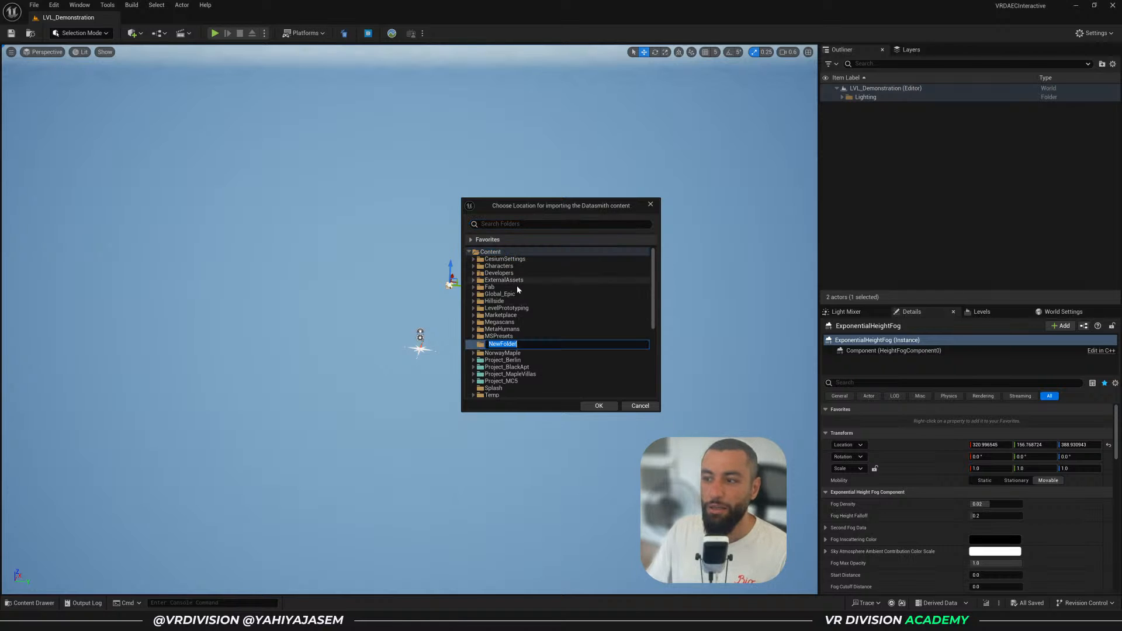
{"action": "type", "text": "Test"}
{"action": "key", "text": "Return"}
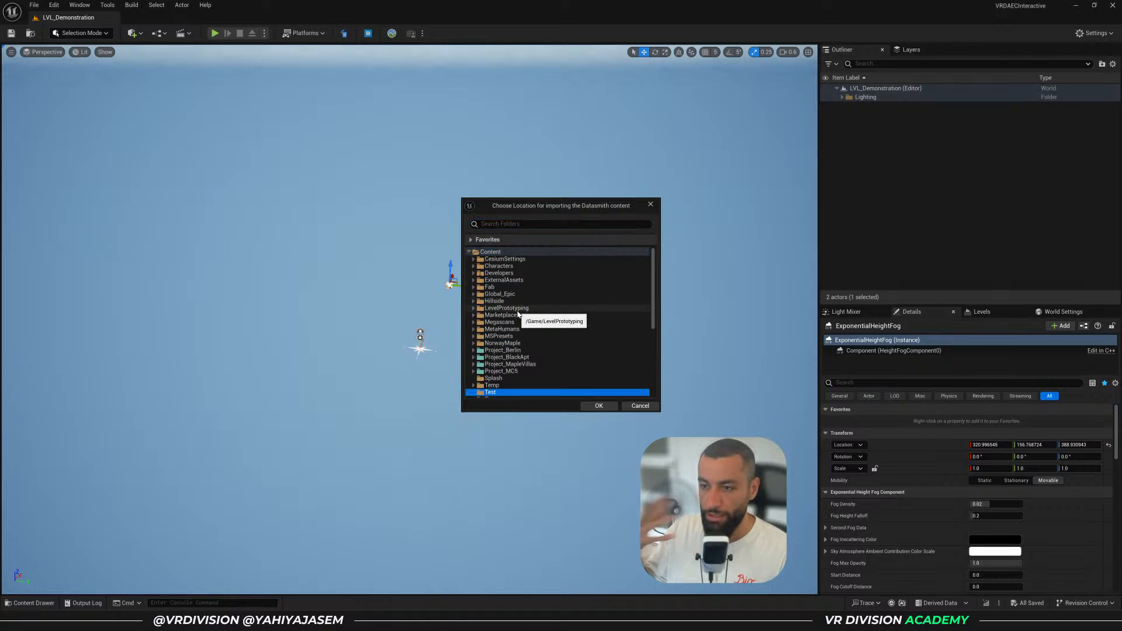
Add a DT subfolder inside Test and import the NYC_Test scene into it with its geometry, materials and textures
{"action": "scroll", "coordinate": [585, 339], "scroll_direction": "down", "scroll_amount": 4}
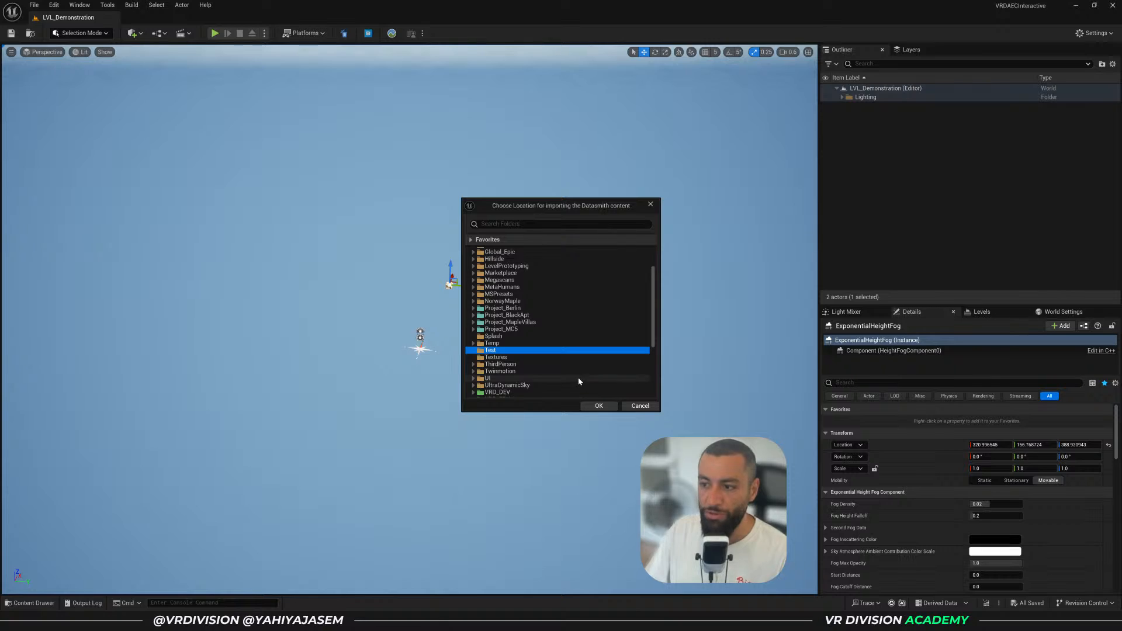
{"action": "scroll", "coordinate": [556, 359], "scroll_direction": "down", "scroll_amount": 1}
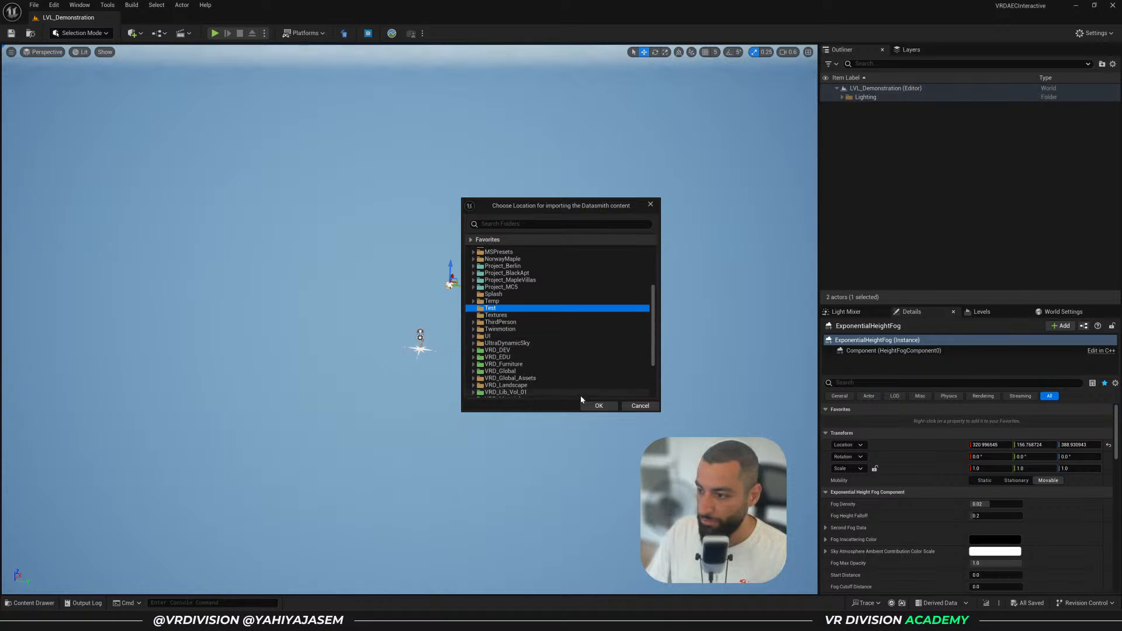
{"action": "right_click", "coordinate": [507, 309]}
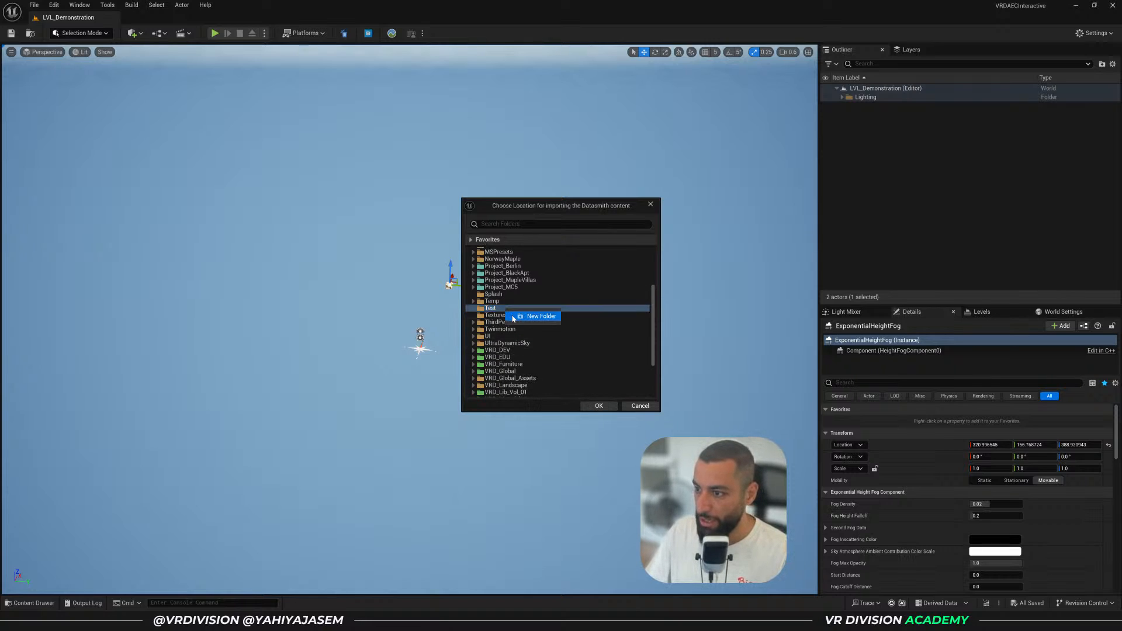
{"action": "left_click", "coordinate": [534, 319]}
{"action": "type", "text": "DT"}
{"action": "key", "text": "Return"}
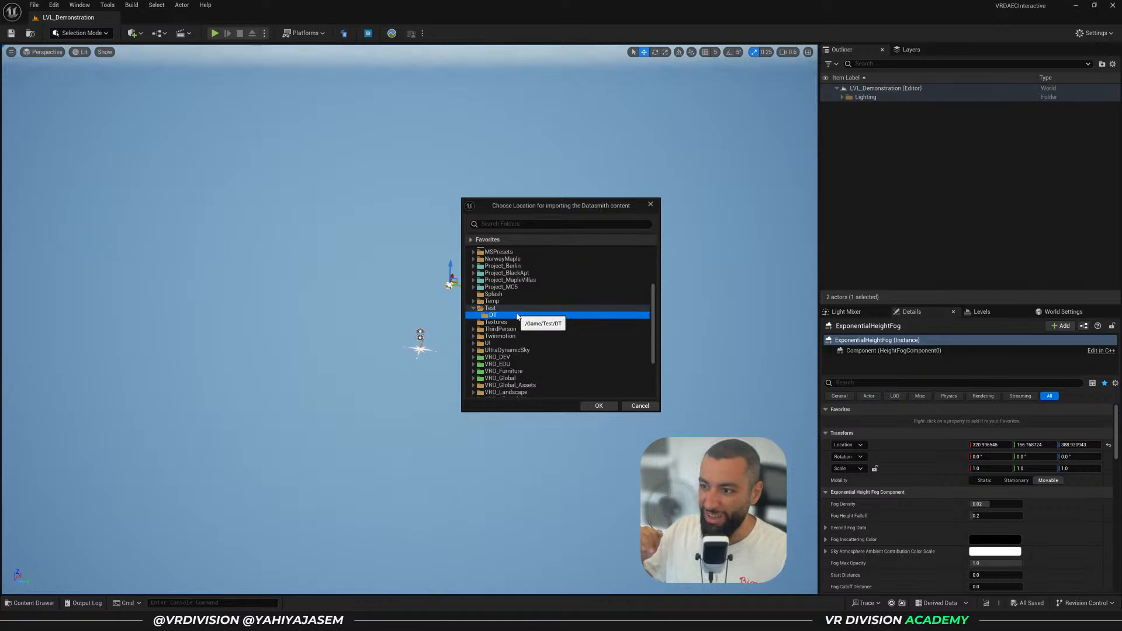
{"action": "scroll", "coordinate": [526, 371], "scroll_direction": "down", "scroll_amount": 1}
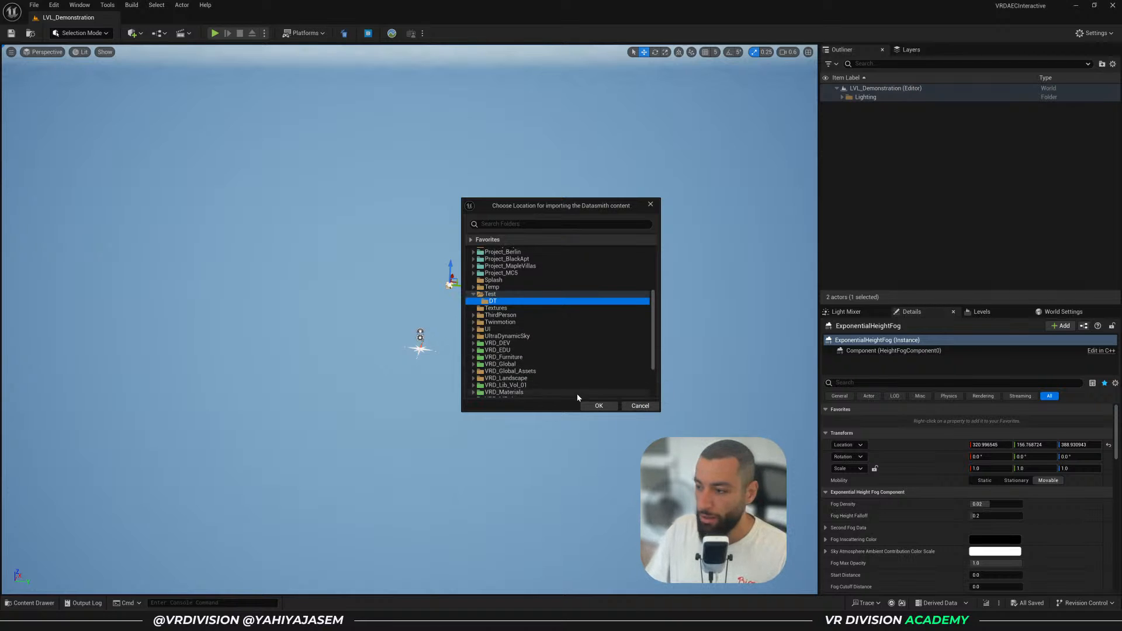
{"action": "left_click", "coordinate": [598, 406]}
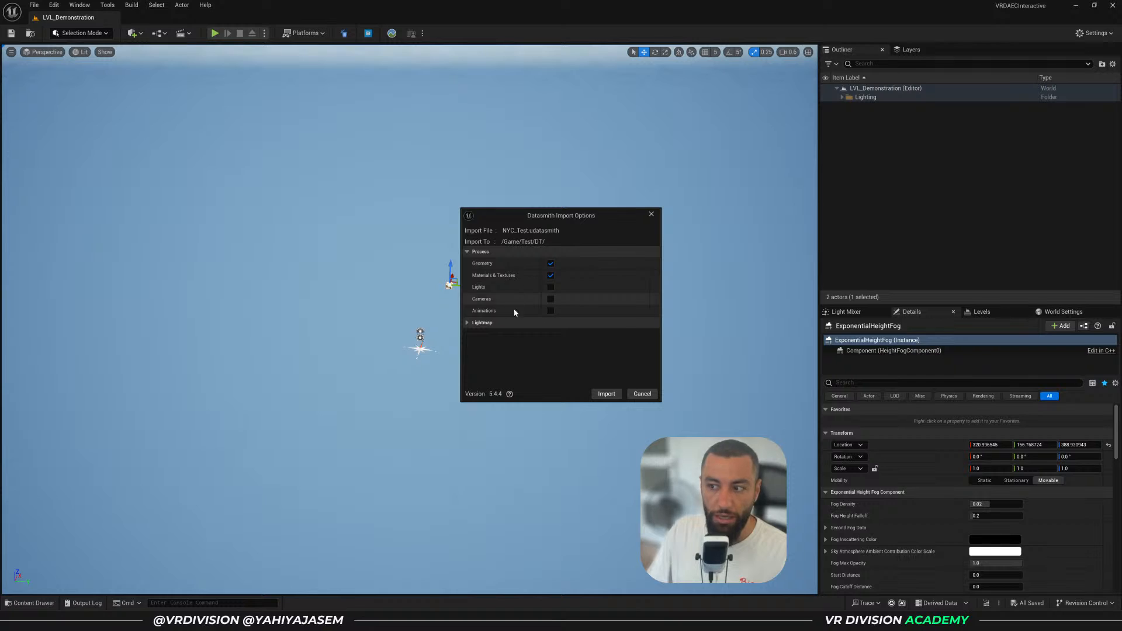
{"action": "left_click", "coordinate": [606, 394]}
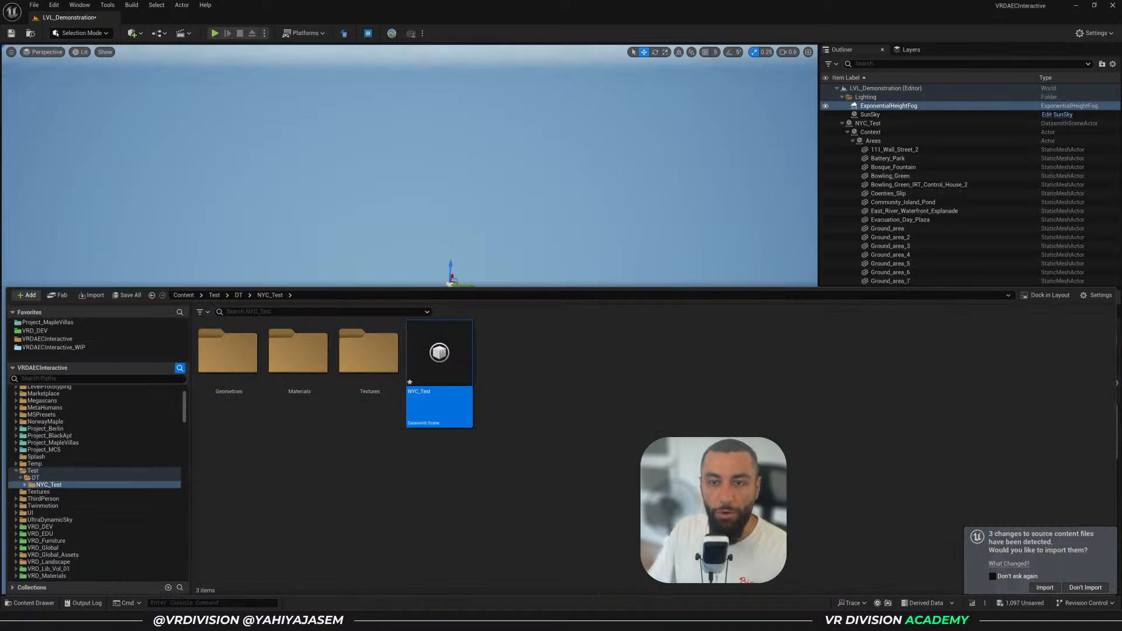
Delete the Starting_Landscape and Starting_Ground meshes from the imported NYC_Test scene despite their references
{"action": "scroll", "coordinate": [439, 170], "scroll_direction": "down", "scroll_amount": 15}
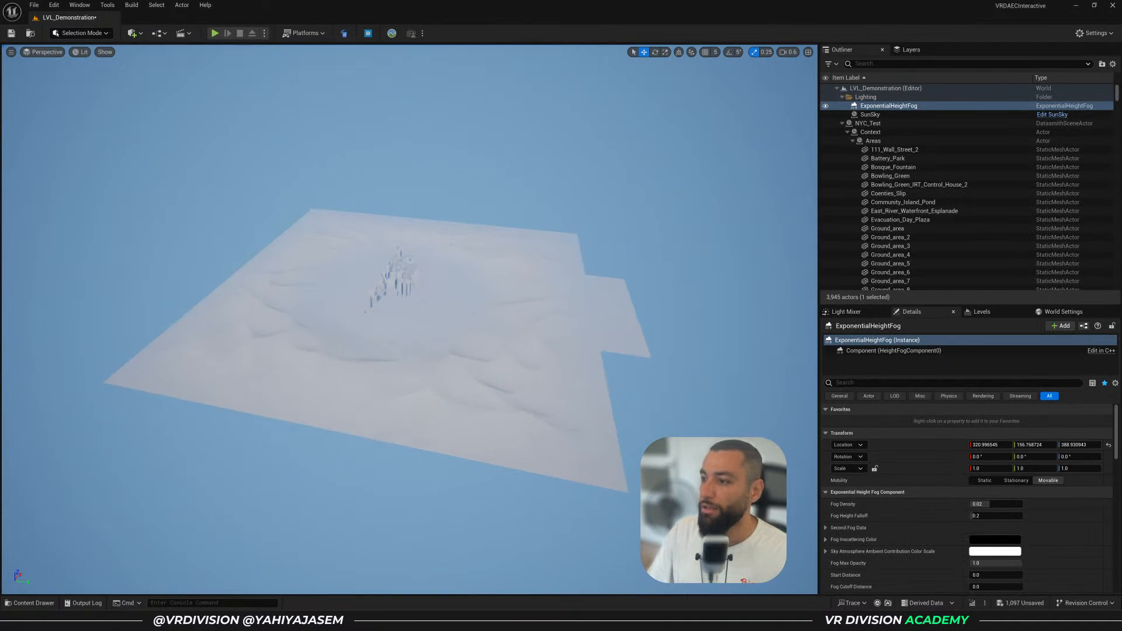
{"action": "left_click", "coordinate": [597, 352]}
{"action": "right_click_drag", "start_coordinate": [609, 333], "coordinate": [600, 332]}
{"action": "key", "text": "w"}
{"action": "scroll", "coordinate": [597, 336], "scroll_direction": "up", "scroll_amount": 3}
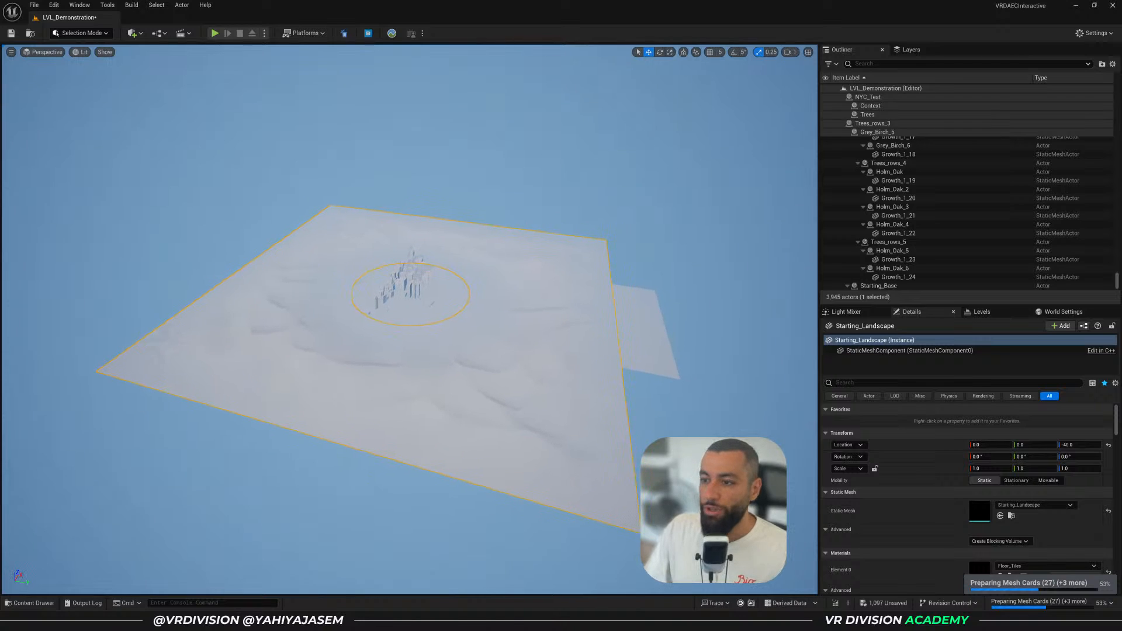
{"action": "left_click", "coordinate": [647, 318], "text": "ctrl"}
{"action": "left_click", "coordinate": [638, 346]}
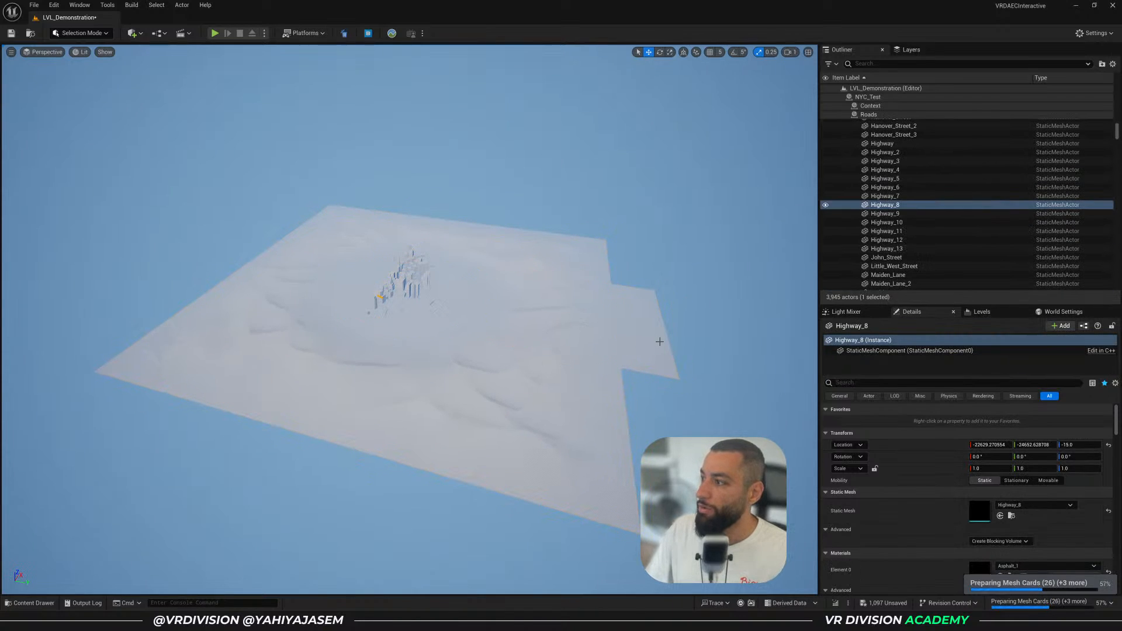
{"action": "left_click", "coordinate": [661, 342], "text": "ctrl"}
{"action": "left_click", "coordinate": [605, 380]}
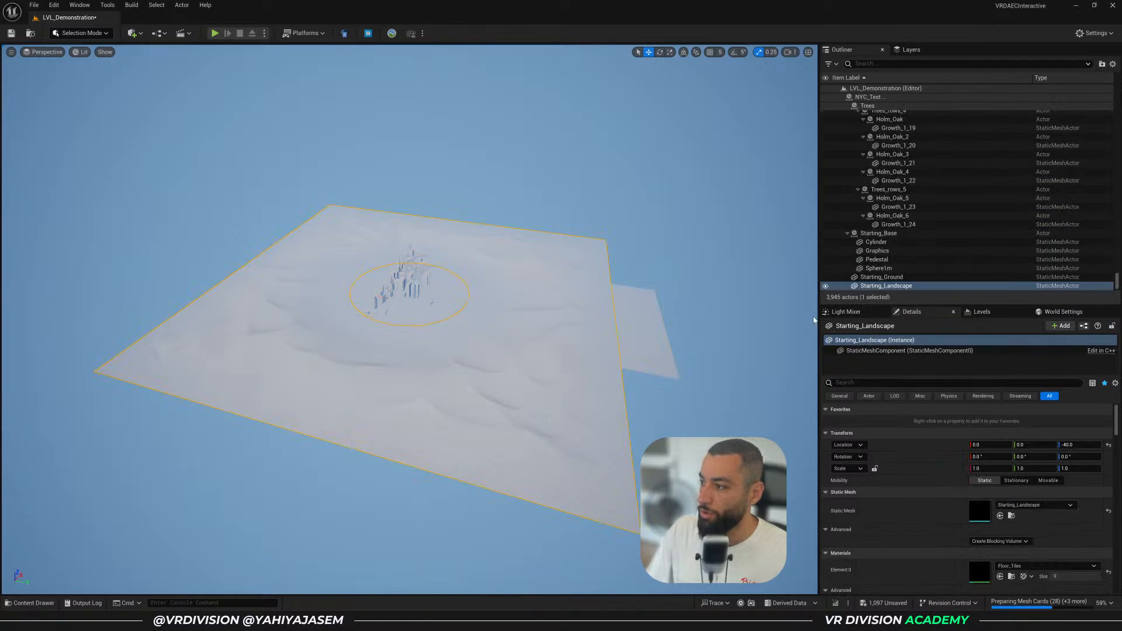
{"action": "left_click", "coordinate": [873, 278], "text": "ctrl"}
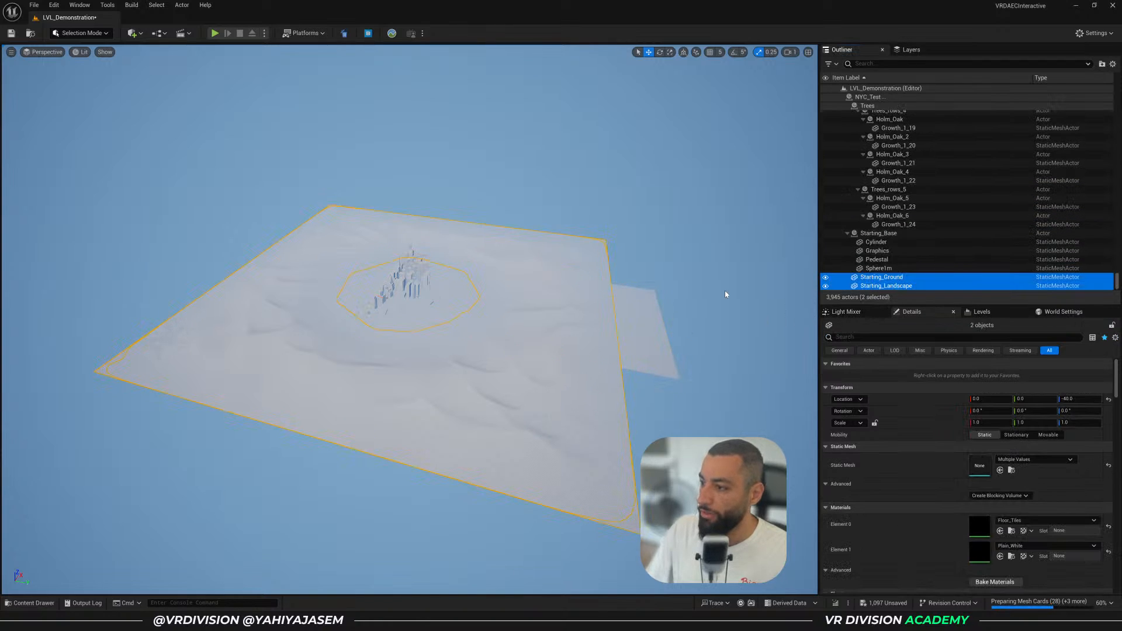
{"action": "key", "text": "Delete"}
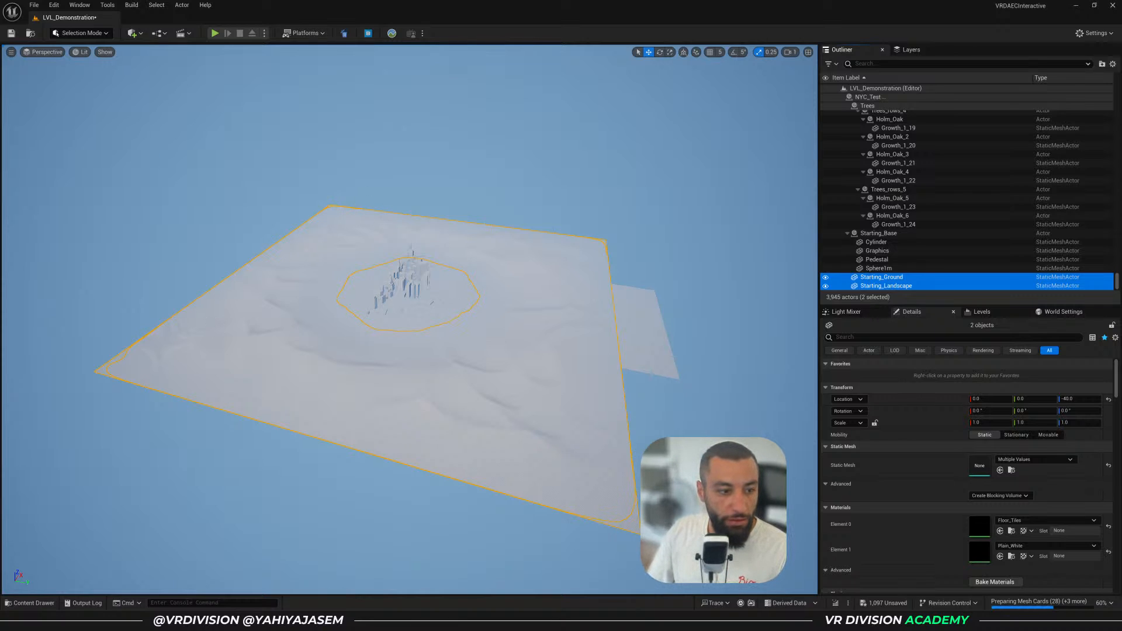
{"action": "key", "text": "Delete"}
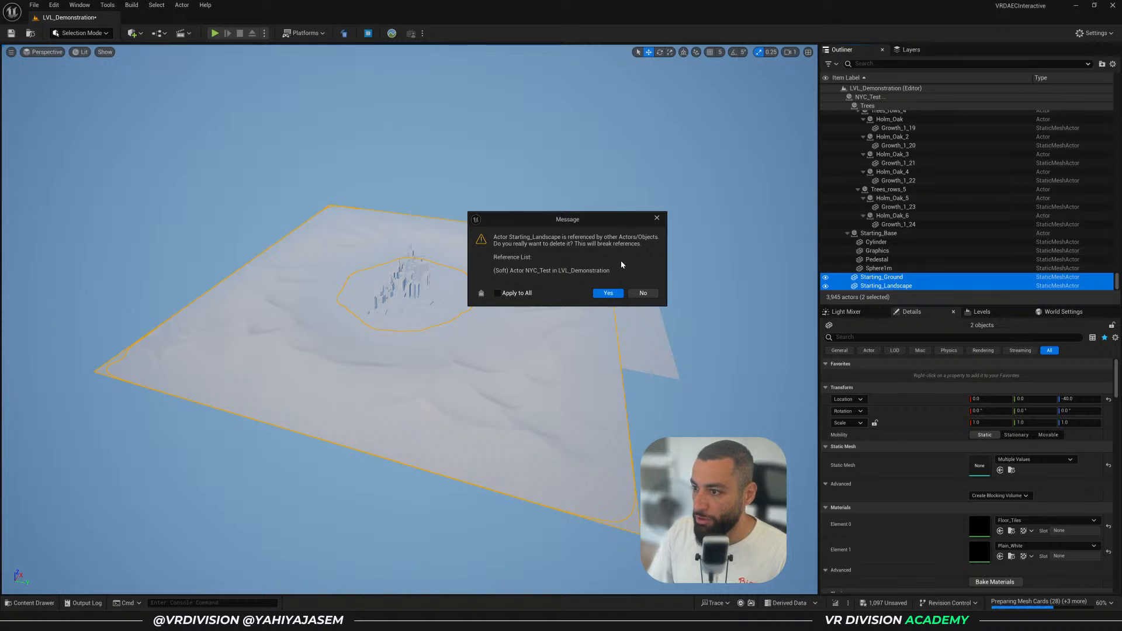
{"action": "left_click", "coordinate": [609, 294]}
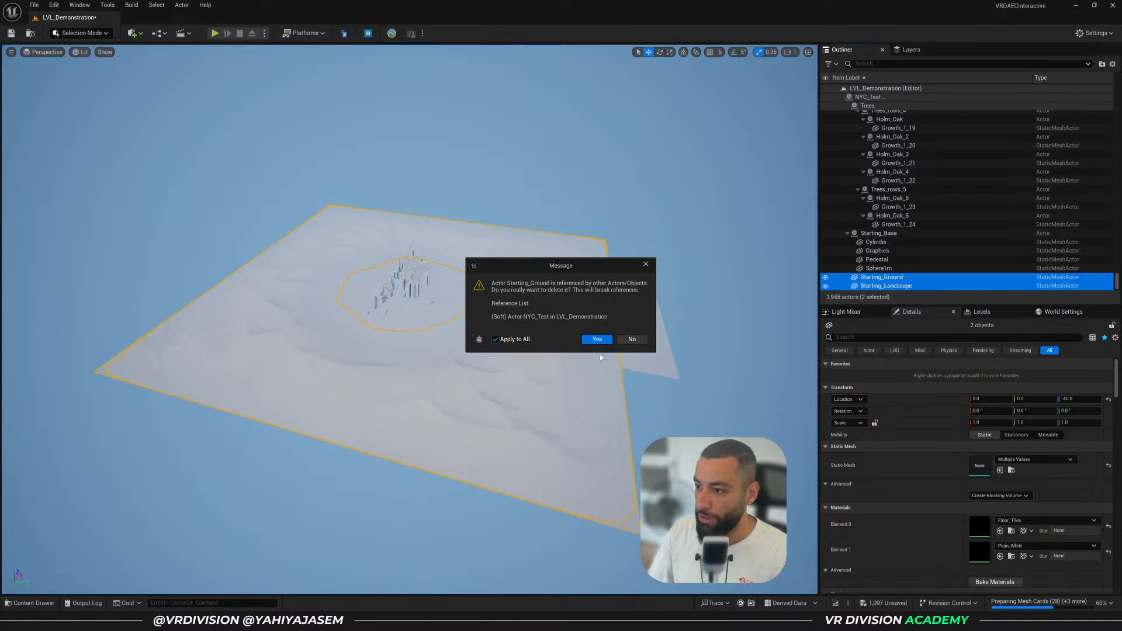
{"action": "left_click", "coordinate": [597, 340]}
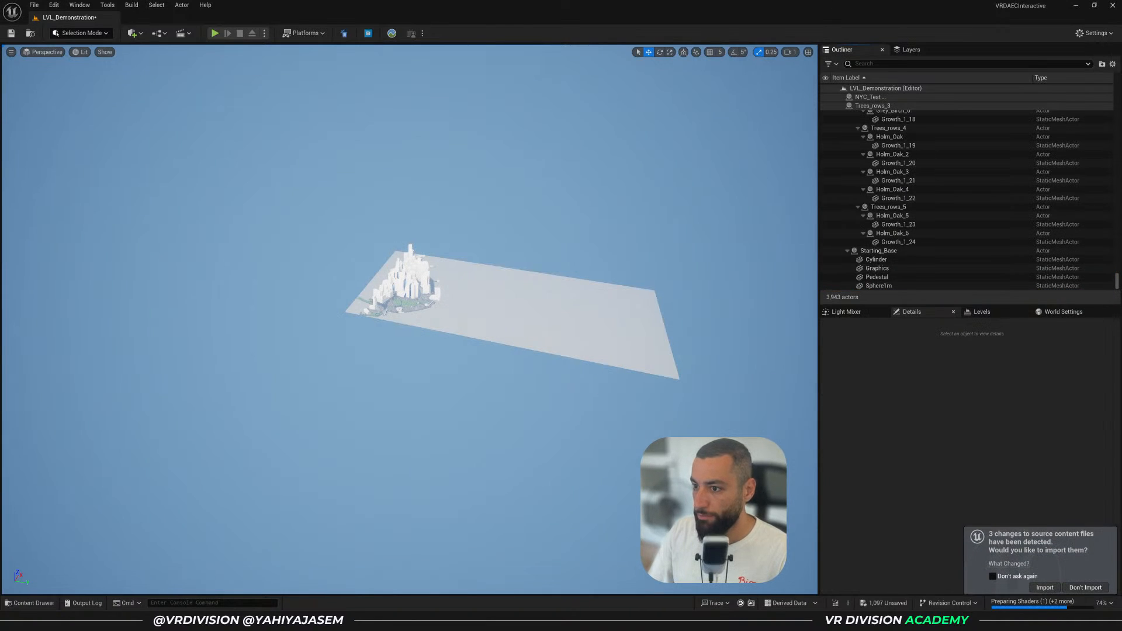
Select the Ground plane under the city and raise the viewport camera speed to 10
{"action": "left_click", "coordinate": [515, 346]}
{"action": "key", "text": "w"}
{"action": "right_click_drag", "start_coordinate": [514, 346], "coordinate": [514, 354]}
{"action": "left_click", "coordinate": [791, 52]}
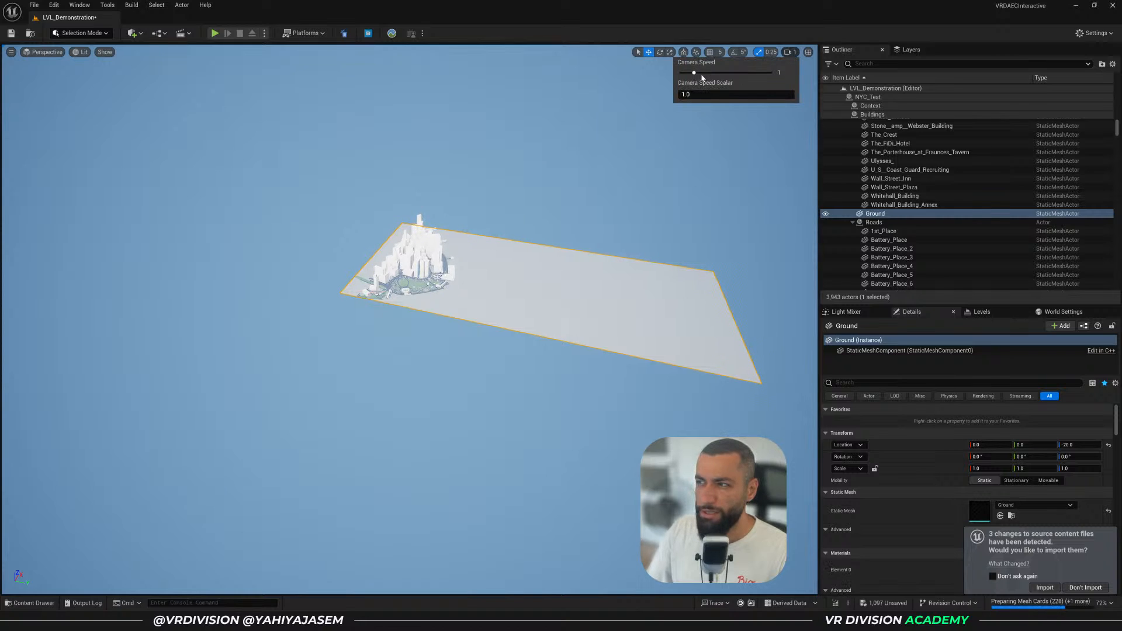
{"action": "key", "text": "w"}
{"action": "right_click_drag", "start_coordinate": [467, 293], "coordinate": [459, 295]}
{"action": "scroll", "coordinate": [471, 286], "scroll_direction": "down", "scroll_amount": 1}
{"action": "scroll", "coordinate": [471, 286], "scroll_direction": "up", "scroll_amount": 1}
{"action": "left_click", "coordinate": [793, 52]}
{"action": "left_click", "coordinate": [725, 73]}
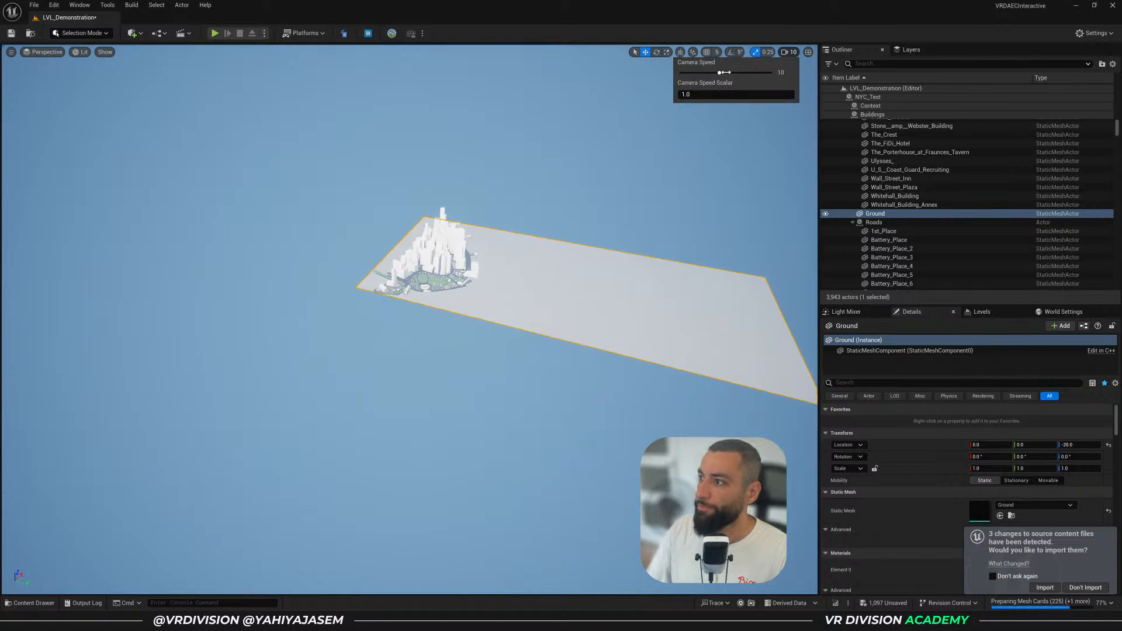
Examine the imported city's towers, roads and waterfront park from close range
{"action": "right_click_drag", "start_coordinate": [514, 252], "coordinate": [573, 272]}
{"action": "key", "text": "w"}
{"action": "key", "text": "w"}
{"action": "key", "text": "w"}
{"action": "key", "text": "s"}
{"action": "key", "text": "w"}
{"action": "scroll", "coordinate": [514, 244], "scroll_direction": "down", "scroll_amount": 5}
{"action": "scroll", "coordinate": [515, 244], "scroll_direction": "down", "scroll_amount": 3}
{"action": "key", "text": "w"}
{"action": "key", "text": "e"}
{"action": "scroll", "coordinate": [496, 252], "scroll_direction": "up", "scroll_amount": 5}
{"action": "key", "text": "s"}
{"action": "key", "text": "a"}
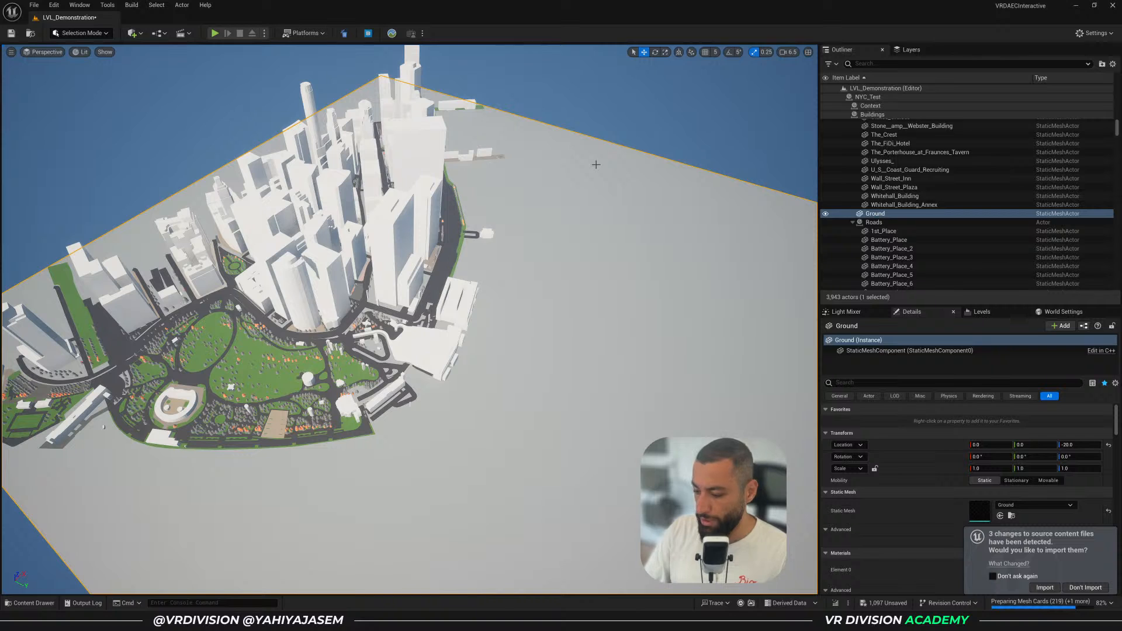
Try deleting the Ground plane beneath the city and undo the deletion
{"action": "key", "text": "Delete"}
{"action": "left_click", "coordinate": [593, 341]}
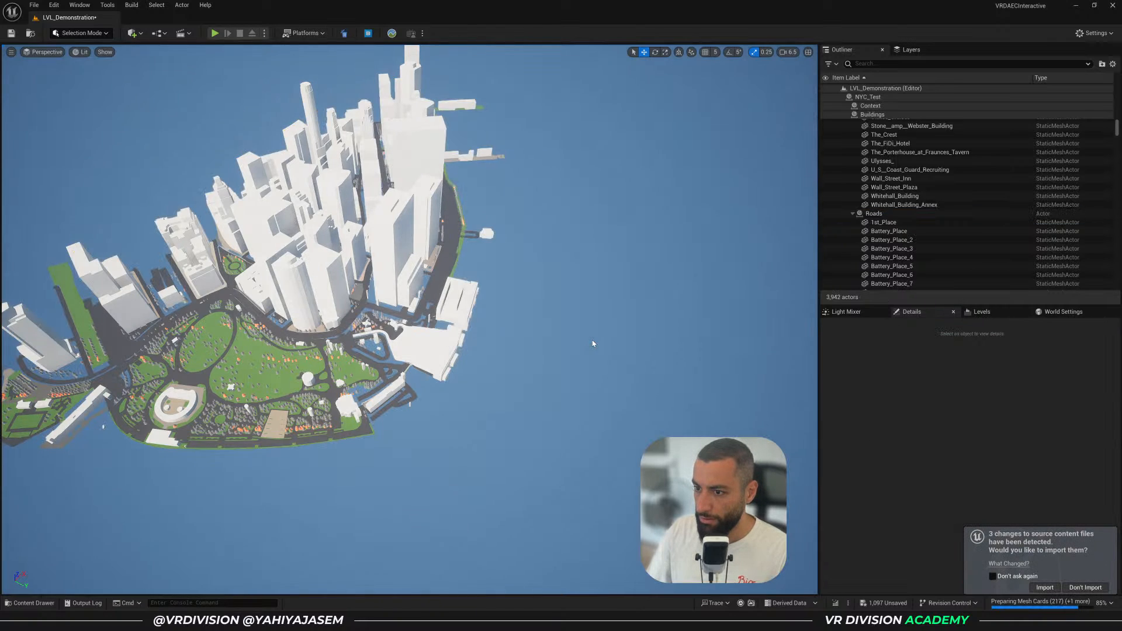
{"action": "right_click_drag", "start_coordinate": [593, 343], "coordinate": [592, 340]}
{"action": "key", "text": "ctrl+z"}
Start a Triangle Edit on the Ground mesh in Modeling mode and pull its far edge in close to the city
{"action": "scroll", "coordinate": [592, 340], "scroll_direction": "up", "scroll_amount": 3}
{"action": "key", "text": "shift+5"}
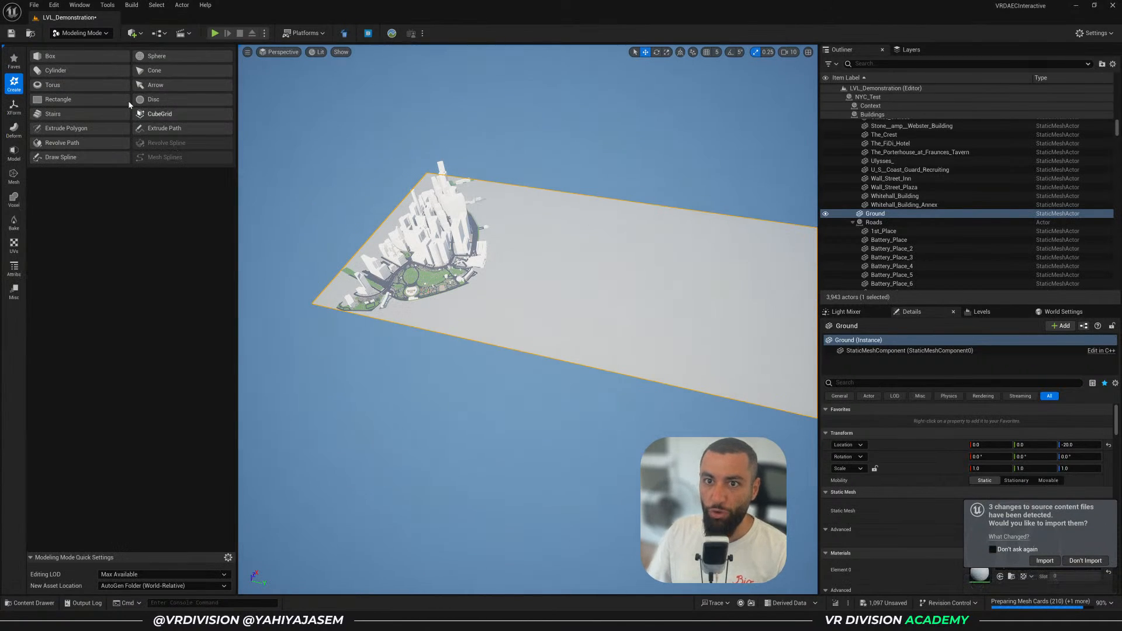
{"action": "left_click", "coordinate": [14, 176]}
{"action": "key", "text": "f"}
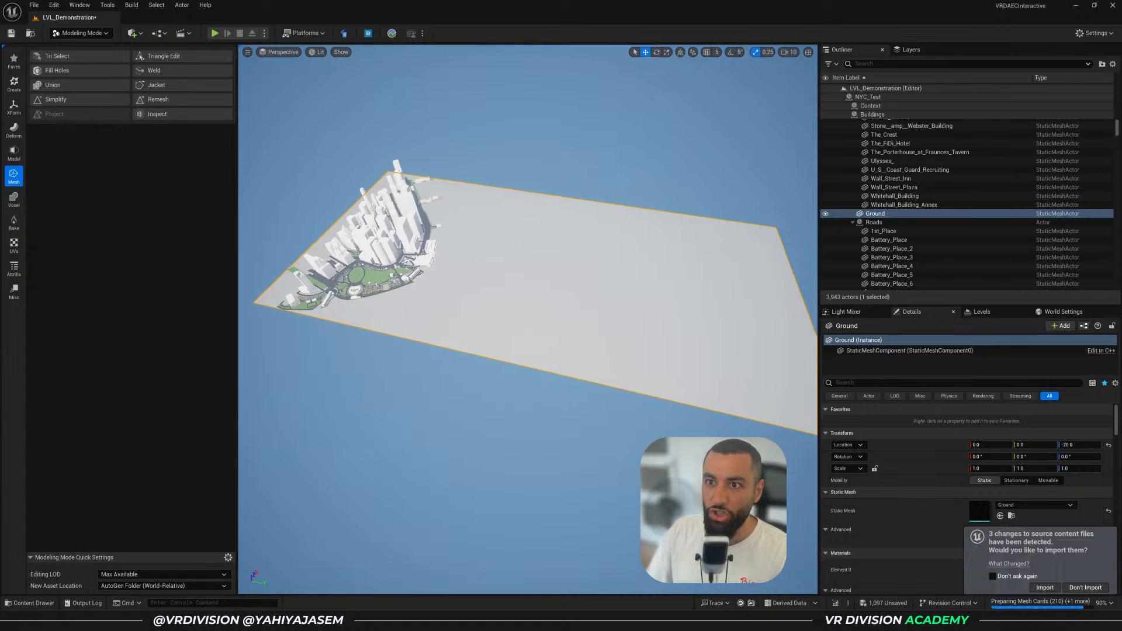
{"action": "left_click", "coordinate": [164, 56]}
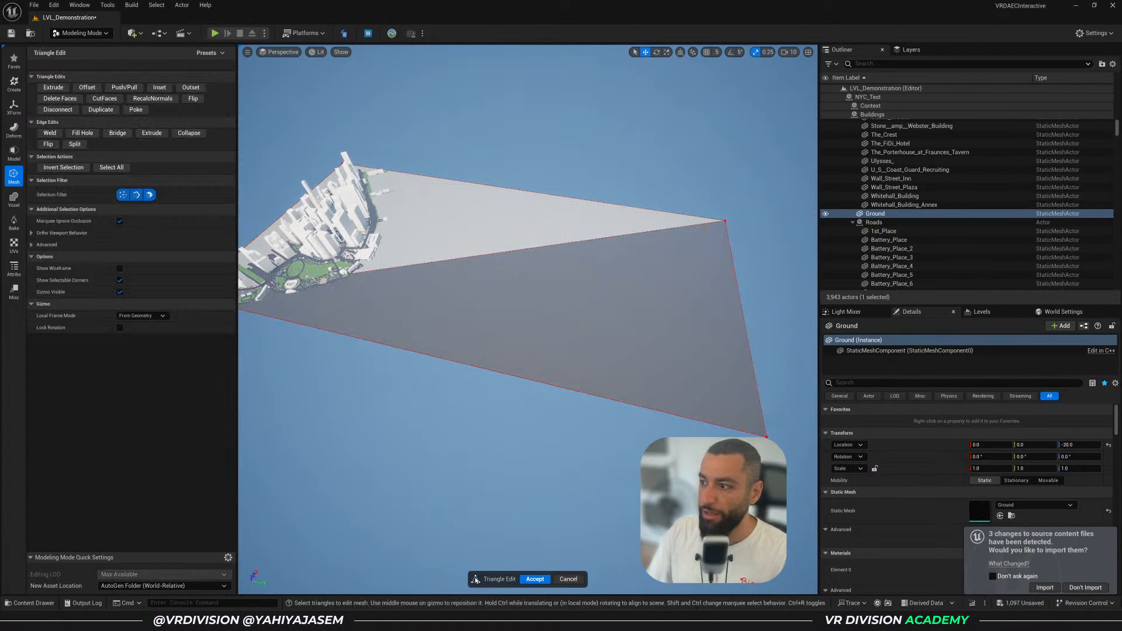
{"action": "left_click", "coordinate": [732, 257]}
{"action": "left_click_drag", "start_coordinate": [752, 299], "coordinate": [383, 266]}
Move the Ground mesh's edges beside the park and the piers slightly outward and accept the Triangle Edit
{"action": "right_click_drag", "start_coordinate": [383, 267], "coordinate": [544, 328]}
{"action": "key", "text": "w"}
{"action": "key", "text": "a"}
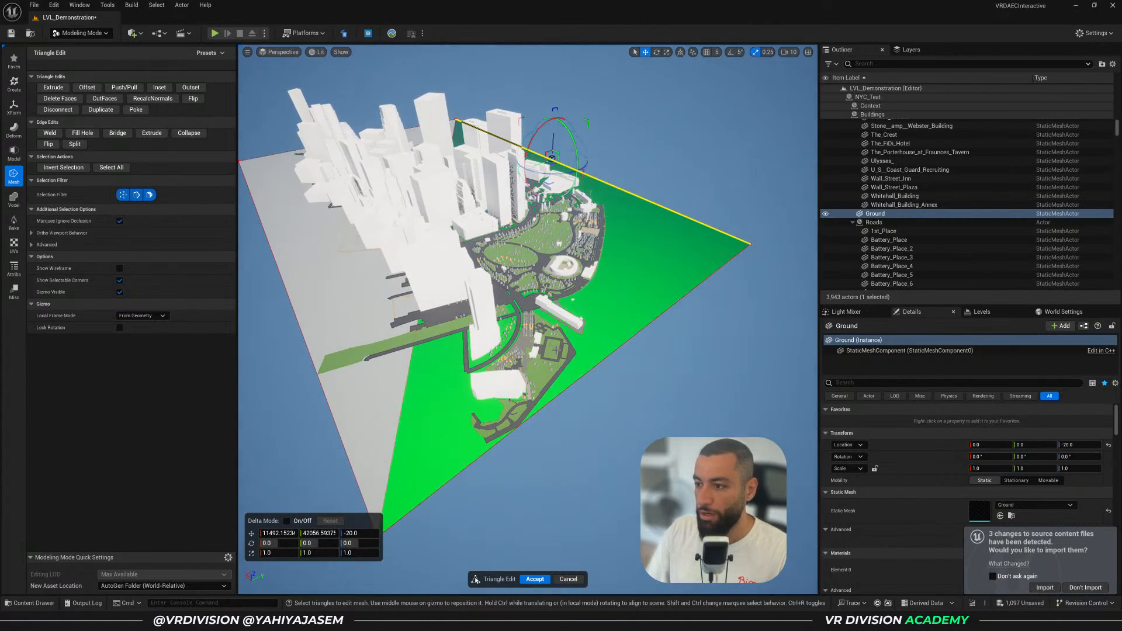
{"action": "left_click", "coordinate": [600, 363]}
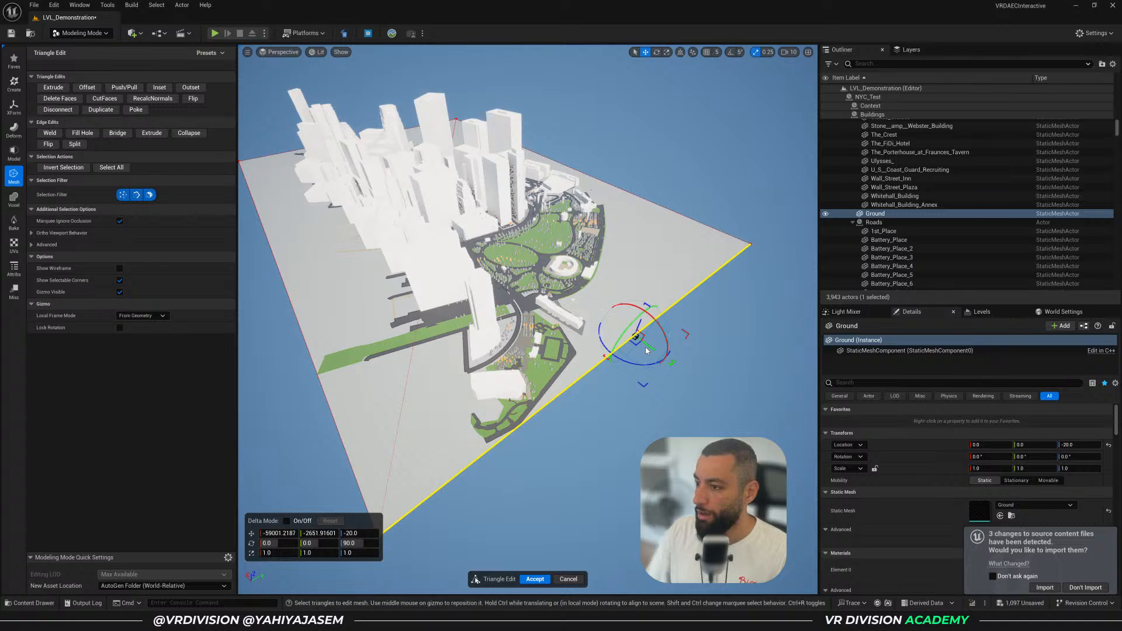
{"action": "left_click_drag", "start_coordinate": [646, 350], "coordinate": [659, 360]}
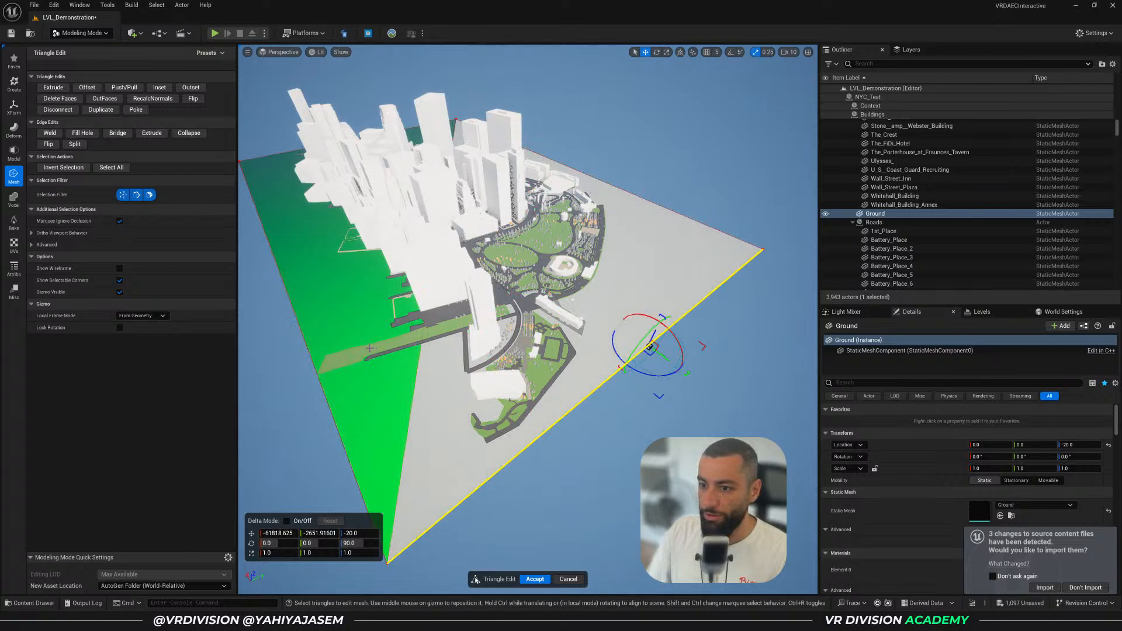
{"action": "left_click", "coordinate": [304, 341]}
{"action": "right_click_drag", "start_coordinate": [313, 339], "coordinate": [263, 374]}
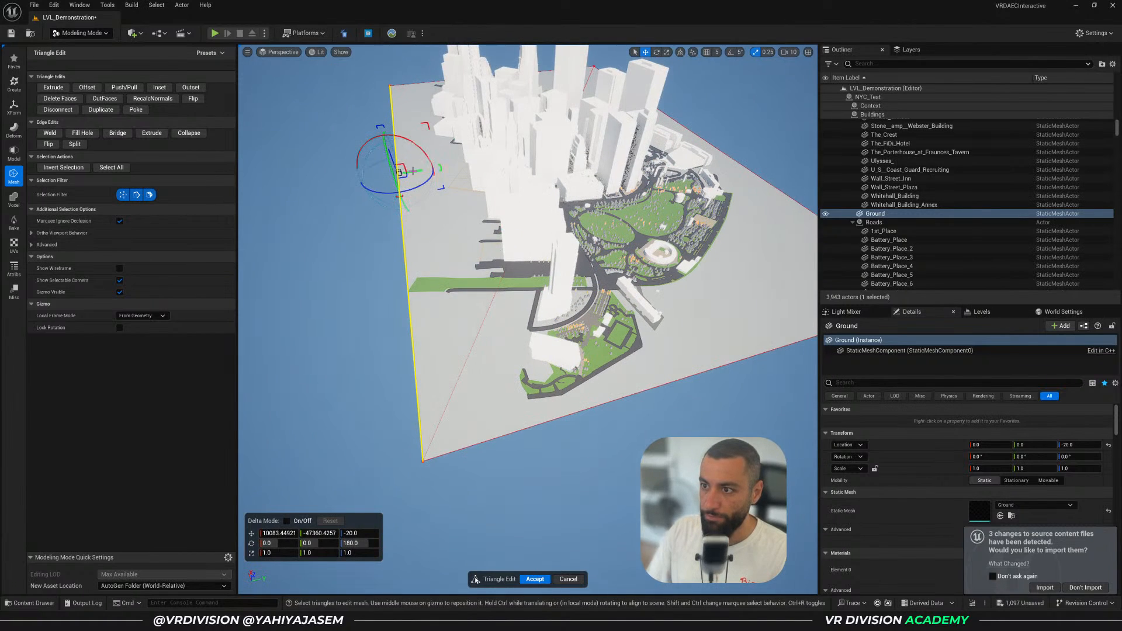
{"action": "left_click", "coordinate": [535, 579]}
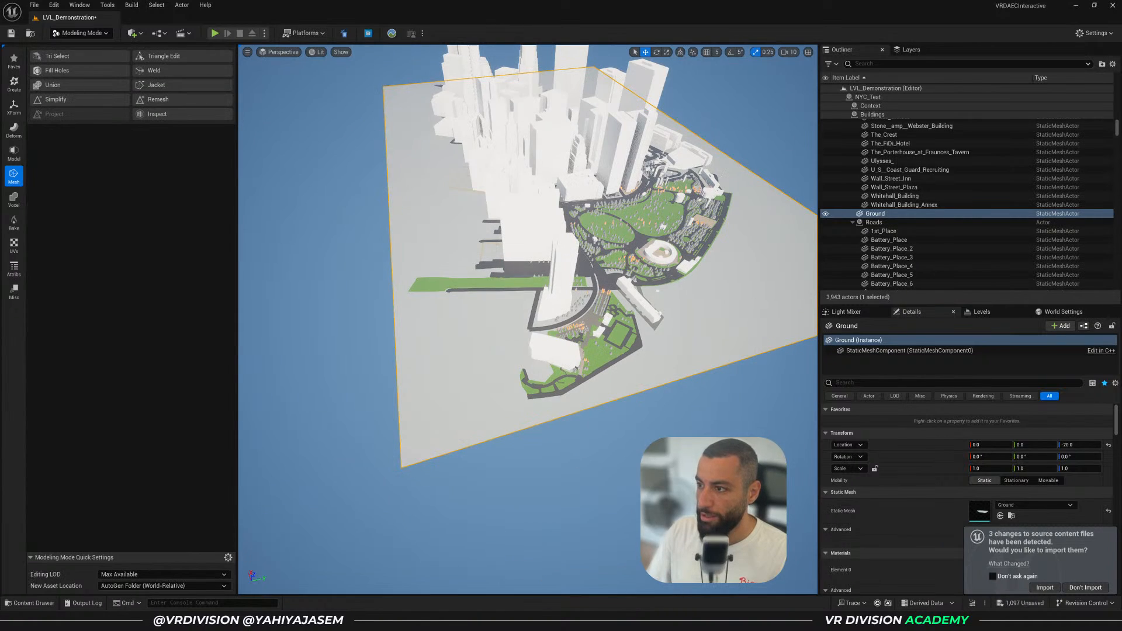
Save the LVL_Demonstration level and return to Selection mode
{"action": "mouse_move", "coordinate": [627, 338]}
{"action": "right_mouse_down"}
{"action": "mouse_move", "coordinate": [627, 327]}
{"action": "mouse_move", "coordinate": [627, 337]}
{"action": "right_mouse_up"}
{"action": "key", "text": "ctrl+s"}
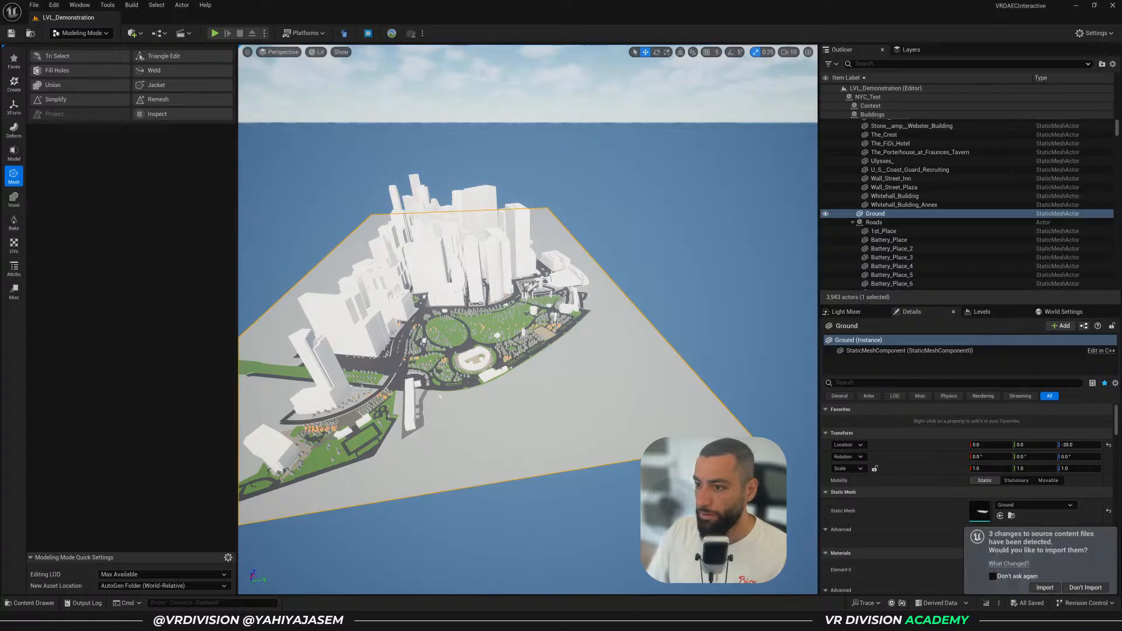
{"action": "key", "text": "w"}
{"action": "right_click_drag", "start_coordinate": [535, 245], "coordinate": [508, 237]}
{"action": "key", "text": "shift+1"}
{"action": "key", "text": "super+Tab"}
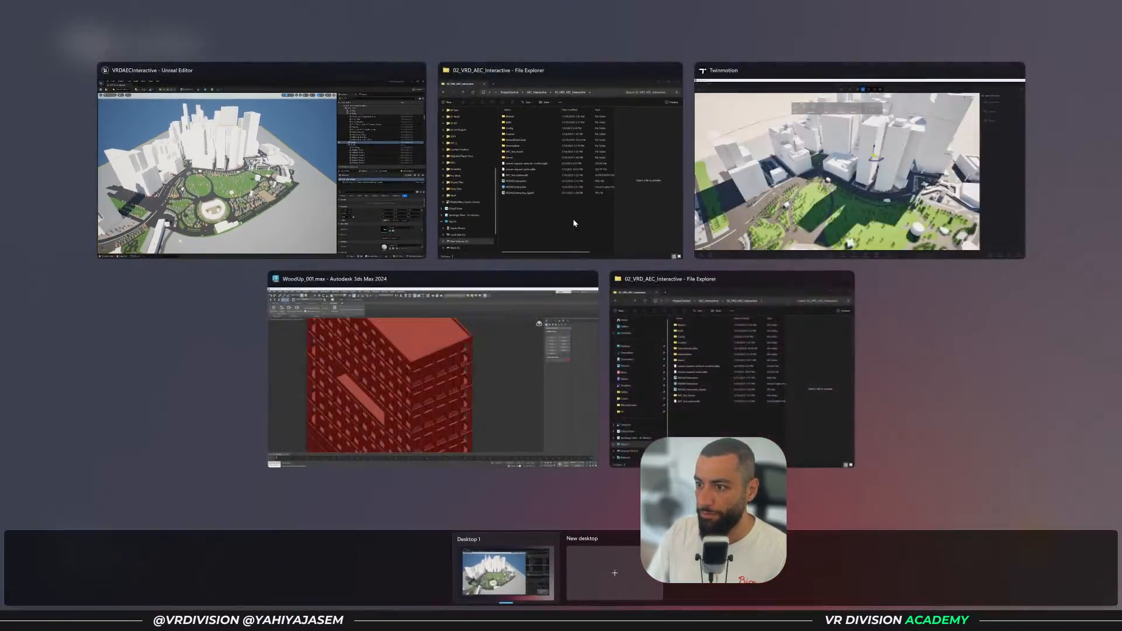
{"action": "key", "text": "super+Tab"}
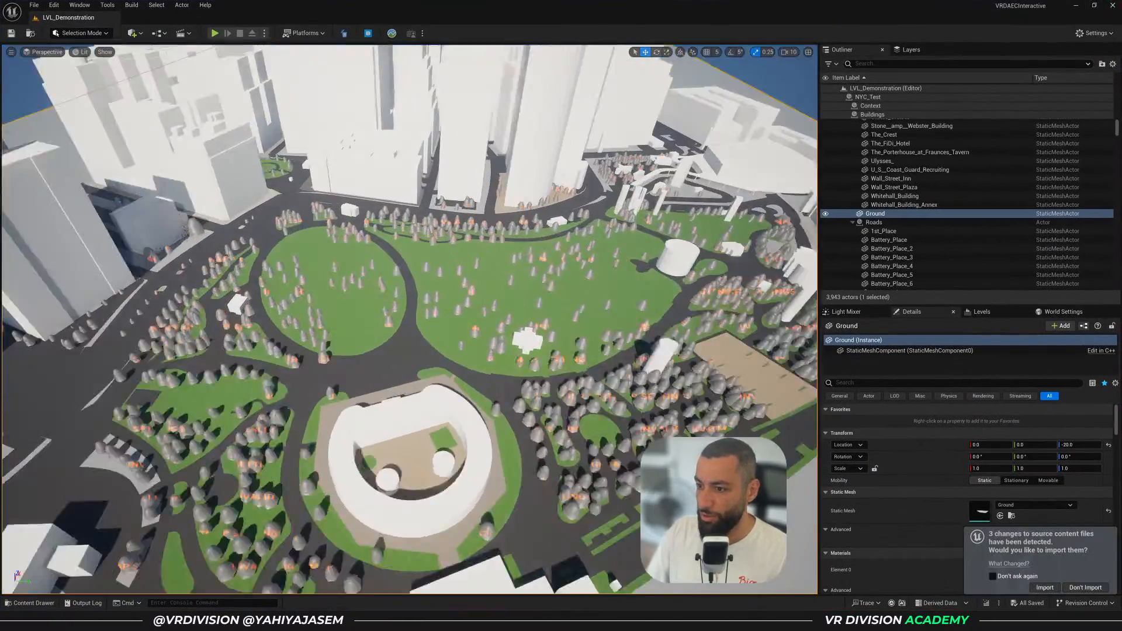
Close the editor and relaunch the VRDAECInteractive project from the 02_VRD_AEC_Interactive folder
{"action": "key", "text": "w"}
{"action": "scroll", "coordinate": [583, 341], "scroll_direction": "down", "scroll_amount": 2}
{"action": "right_click_drag", "start_coordinate": [583, 342], "coordinate": [657, 324]}
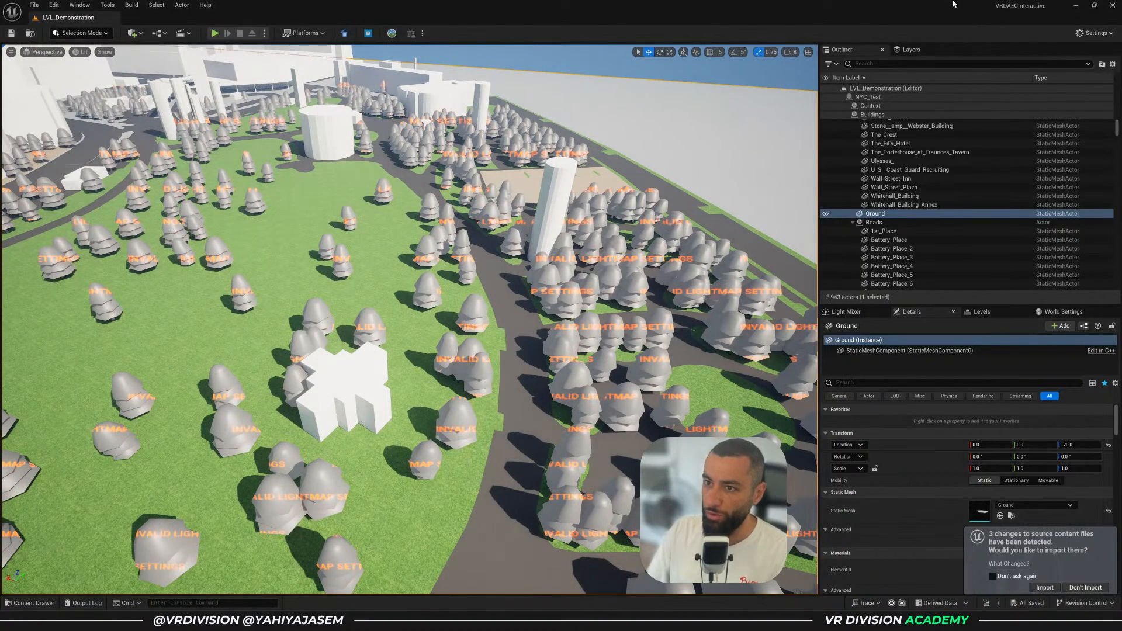
{"action": "left_click", "coordinate": [1112, 7]}
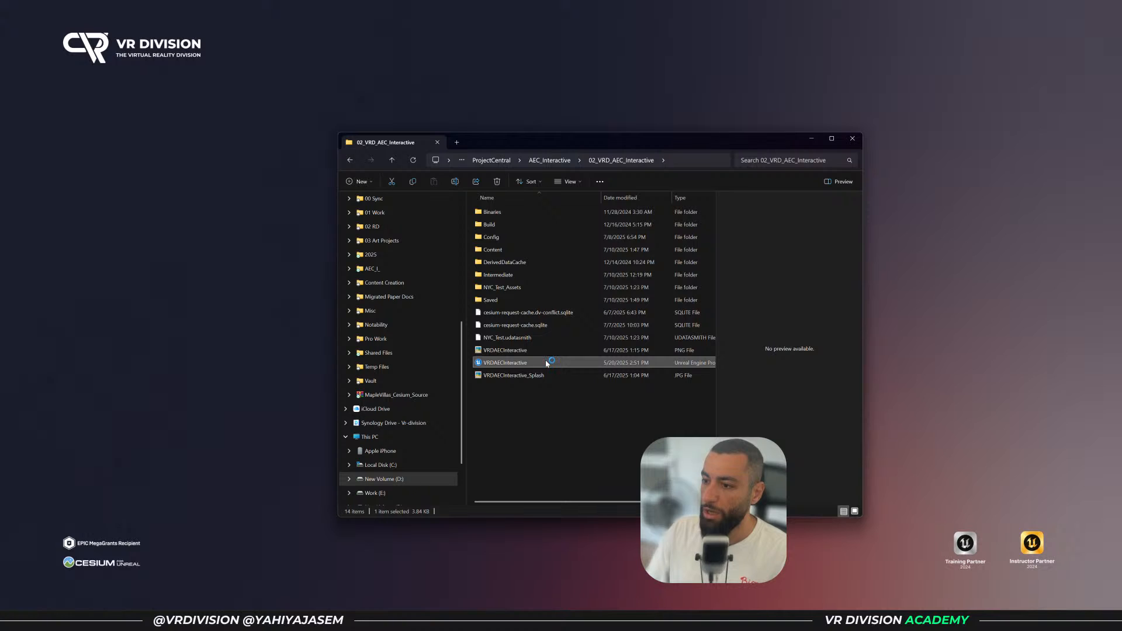
{"action": "left_click", "coordinate": [598, 426]}
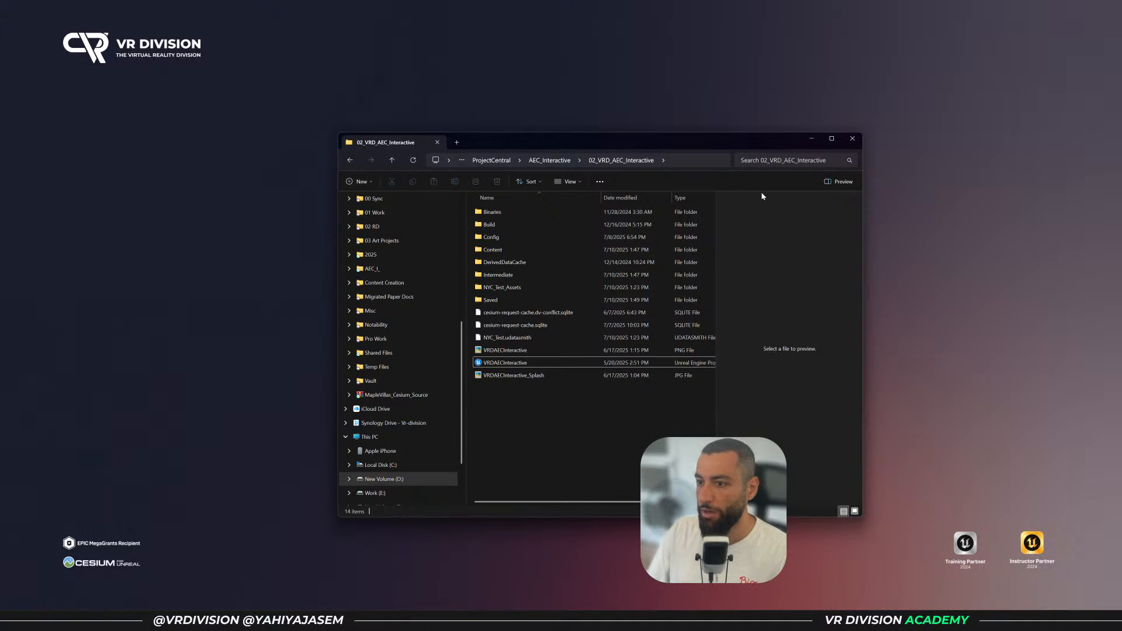
{"action": "left_click", "coordinate": [813, 138]}
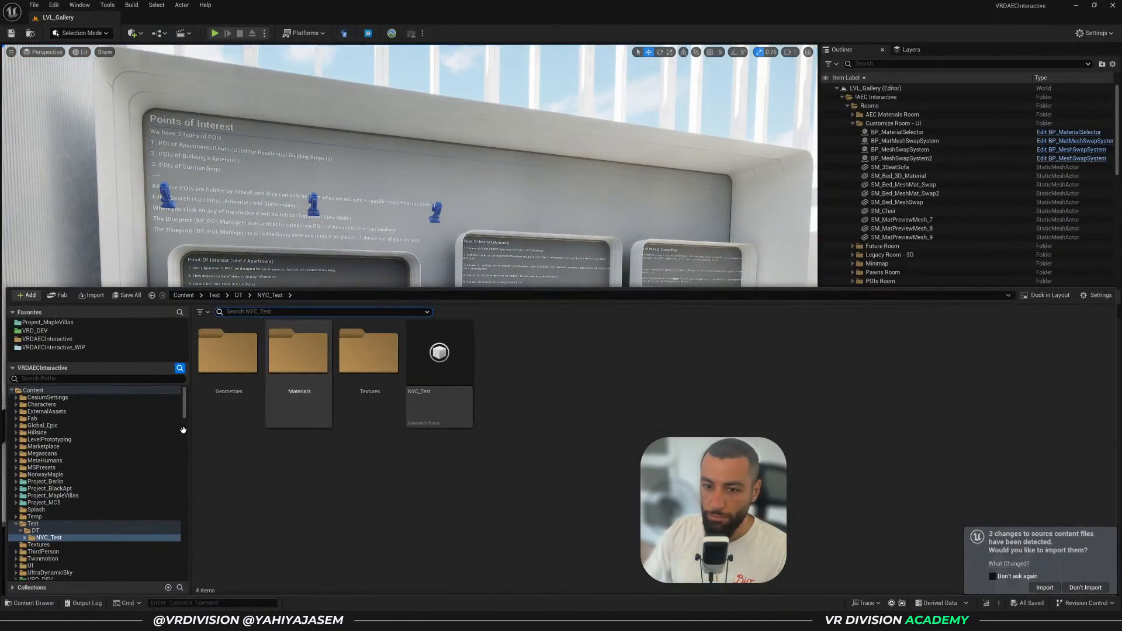
Open the LVL_Demonstration level from the Maps folder of VRDAECInteractive
{"action": "key", "text": "ctrl+space"}
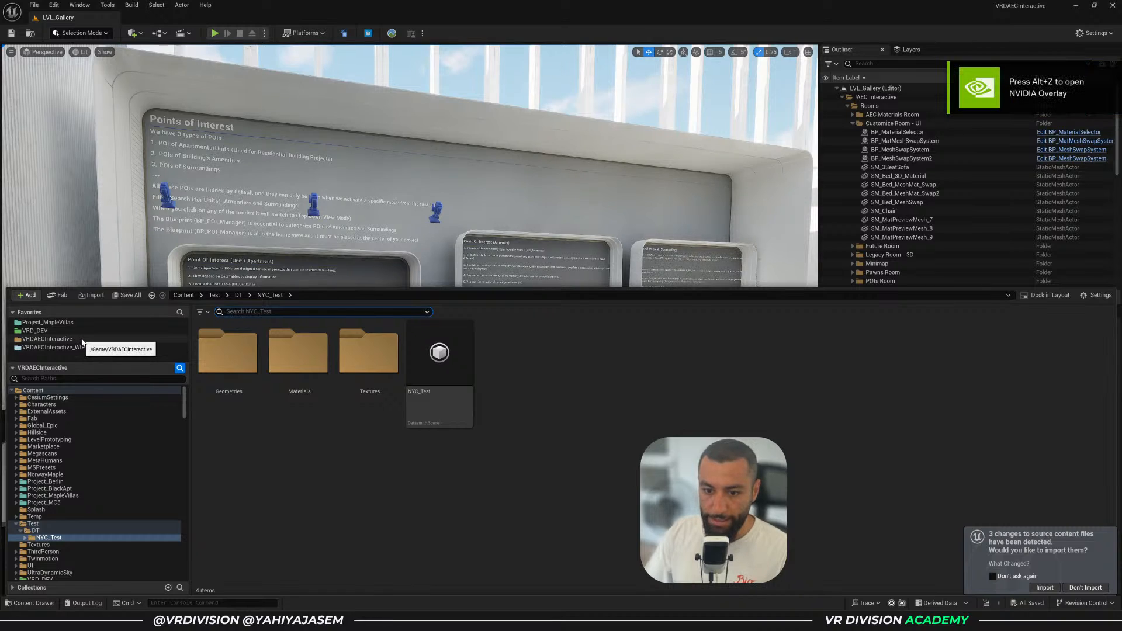
{"action": "left_click", "coordinate": [82, 339]}
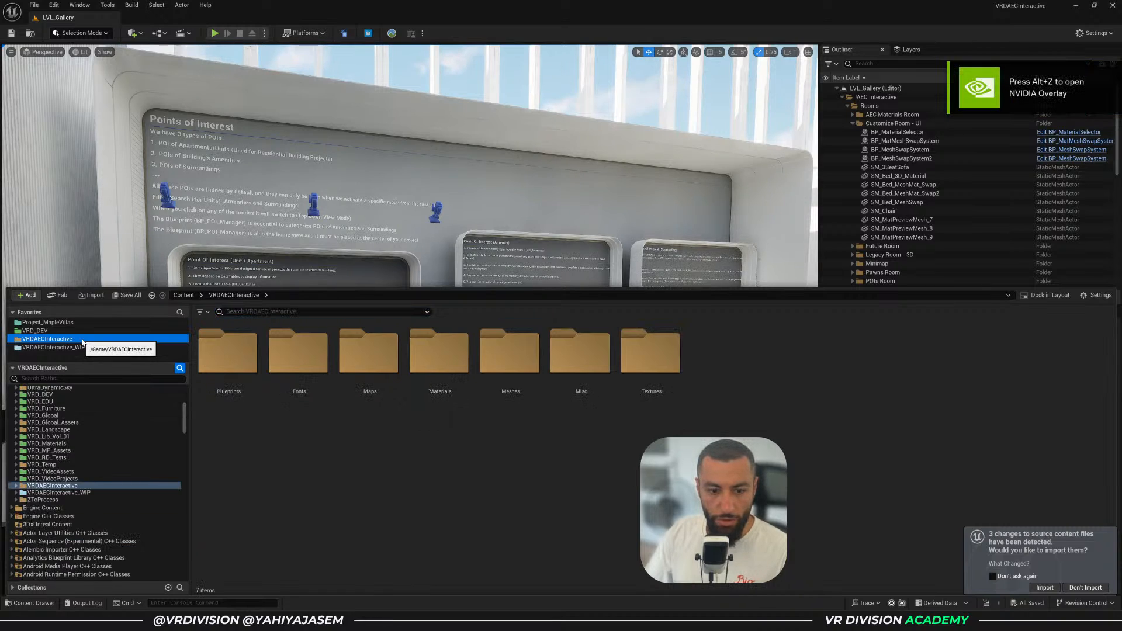
{"action": "double_click", "coordinate": [369, 351]}
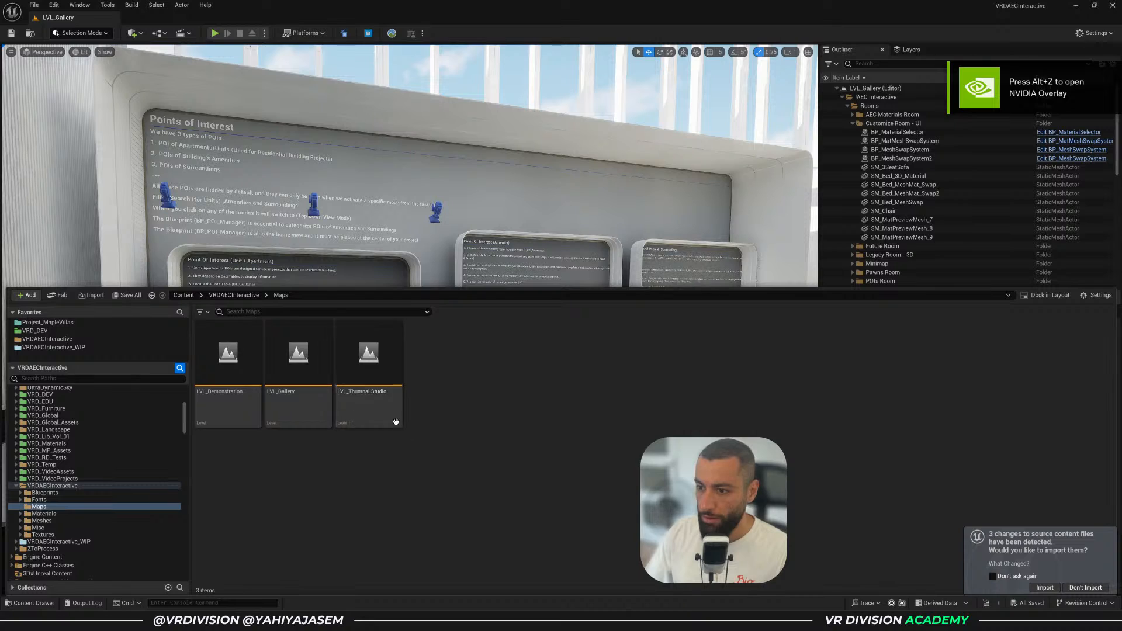
{"action": "double_click", "coordinate": [244, 423]}
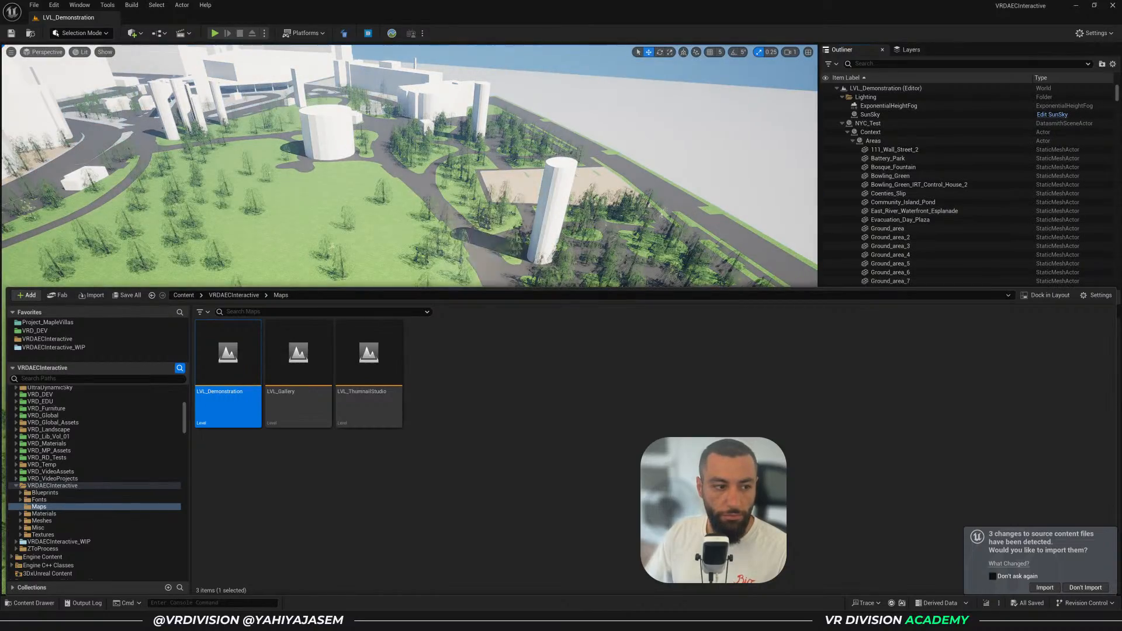
Select a Grey Birch tree on the park lawn and open its static mesh for editing
{"action": "right_click_drag", "start_coordinate": [418, 155], "coordinate": [420, 131]}
{"action": "key", "text": "w"}
{"action": "scroll", "coordinate": [421, 131], "scroll_direction": "down", "scroll_amount": 3}
{"action": "scroll", "coordinate": [421, 130], "scroll_direction": "up", "scroll_amount": 2}
{"action": "scroll", "coordinate": [421, 130], "scroll_direction": "up", "scroll_amount": 3}
{"action": "scroll", "coordinate": [420, 131], "scroll_direction": "down", "scroll_amount": 3}
{"action": "scroll", "coordinate": [421, 130], "scroll_direction": "down", "scroll_amount": 3}
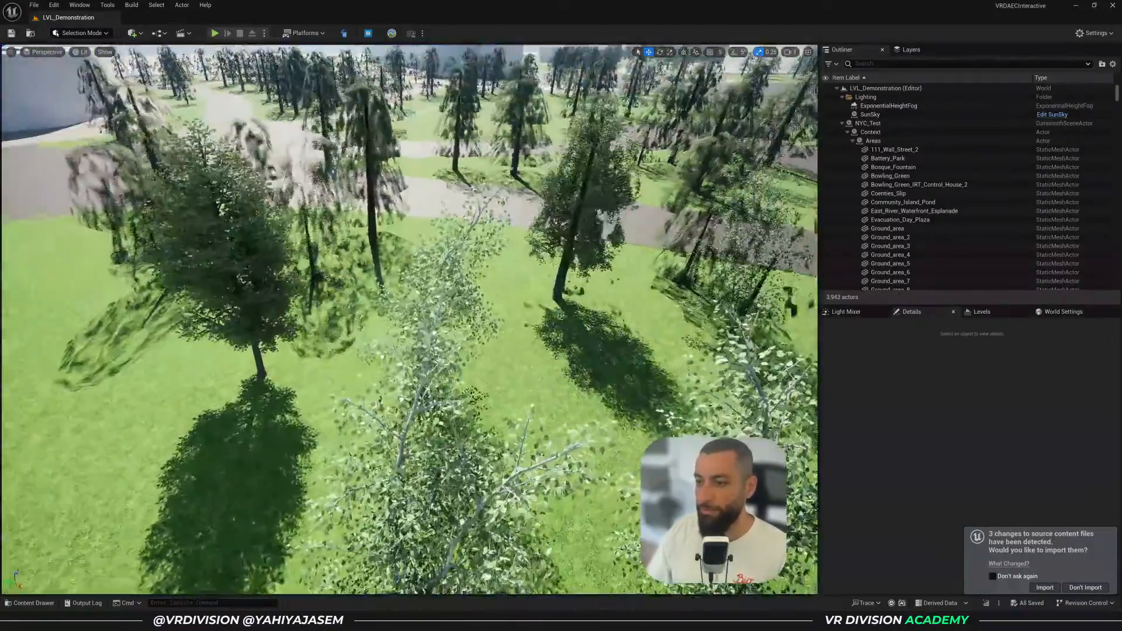
{"action": "right_click_drag", "start_coordinate": [504, 424], "coordinate": [503, 424]}
{"action": "left_click", "coordinate": [463, 430]}
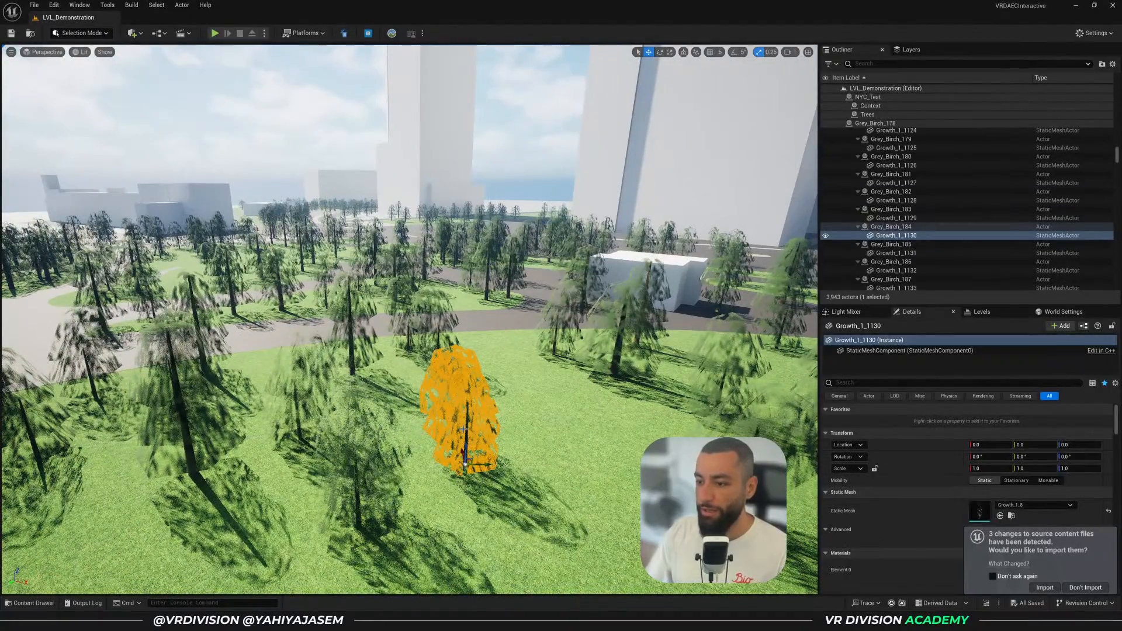
{"action": "double_click", "coordinate": [463, 429]}
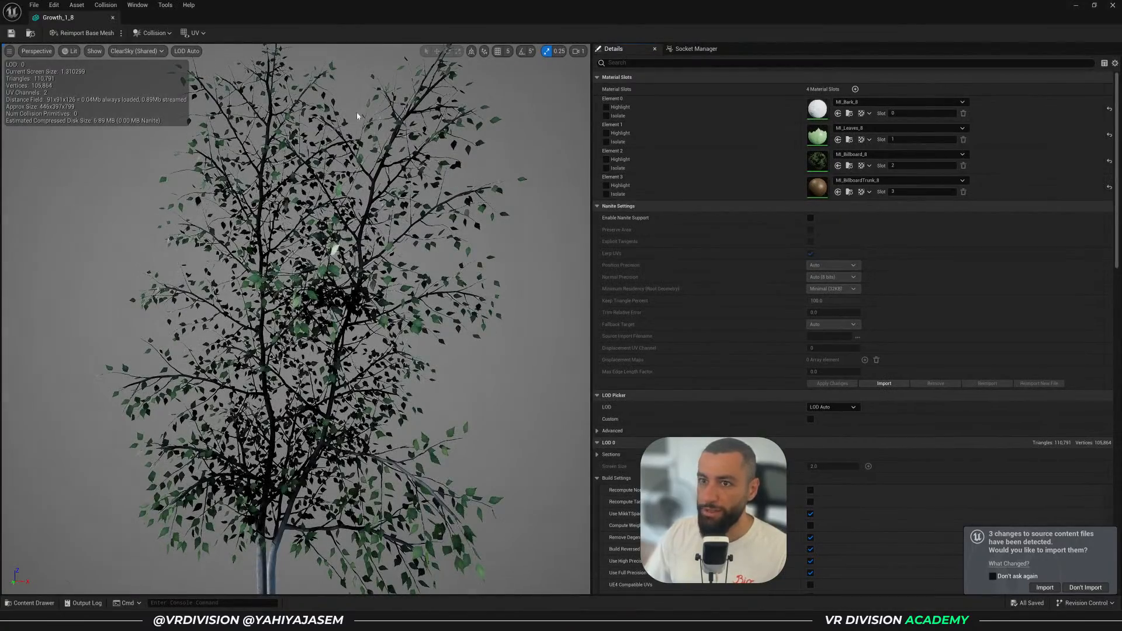
Collapse the birch mesh's detail sections and examine its LOD Settings
{"action": "left_click", "coordinate": [597, 77]}
{"action": "left_click", "coordinate": [597, 89]}
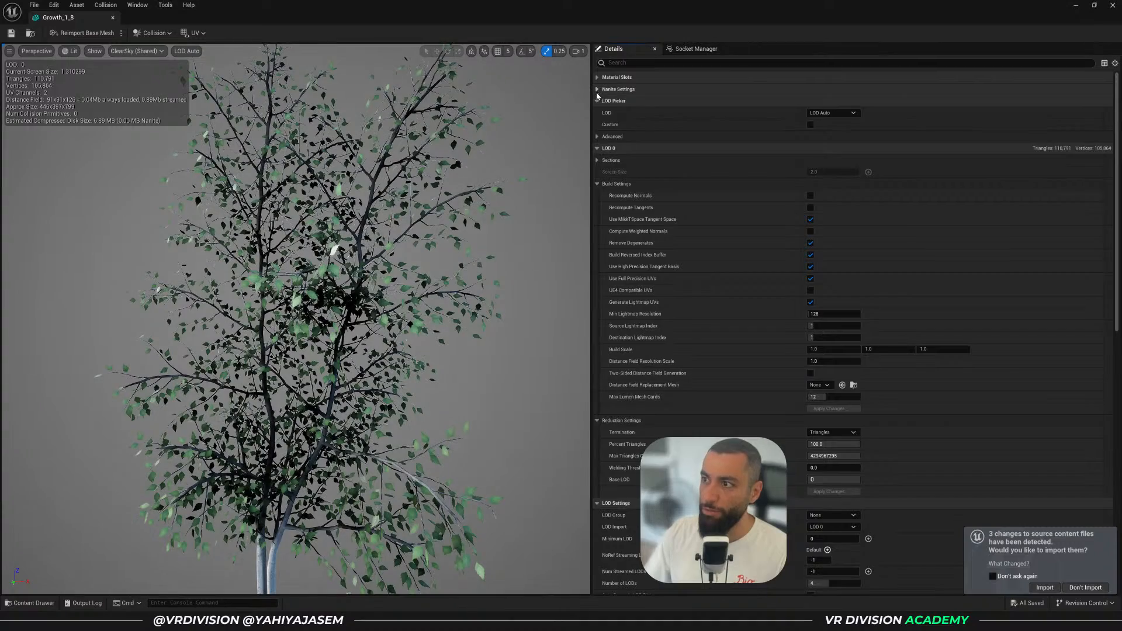
{"action": "left_click", "coordinate": [597, 100]}
{"action": "left_click", "coordinate": [597, 112]}
{"action": "left_click", "coordinate": [597, 125]}
{"action": "left_click", "coordinate": [597, 136]}
{"action": "left_click", "coordinate": [597, 148]}
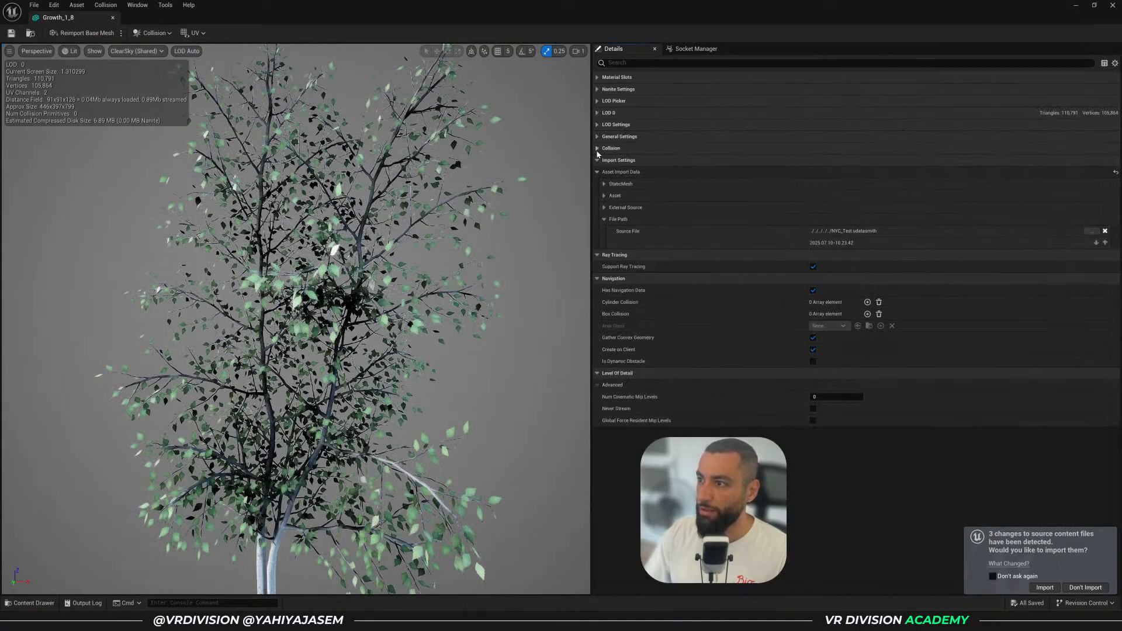
{"action": "left_click", "coordinate": [596, 160]}
{"action": "left_click", "coordinate": [598, 125]}
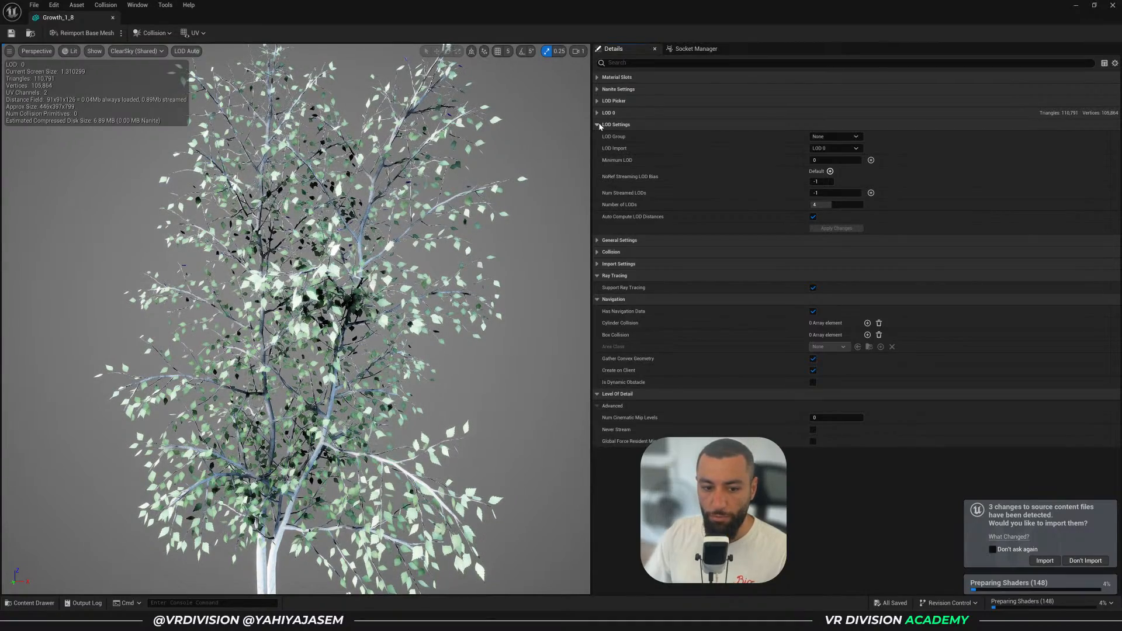
{"action": "left_click", "coordinate": [598, 125]}
{"action": "left_click", "coordinate": [599, 113]}
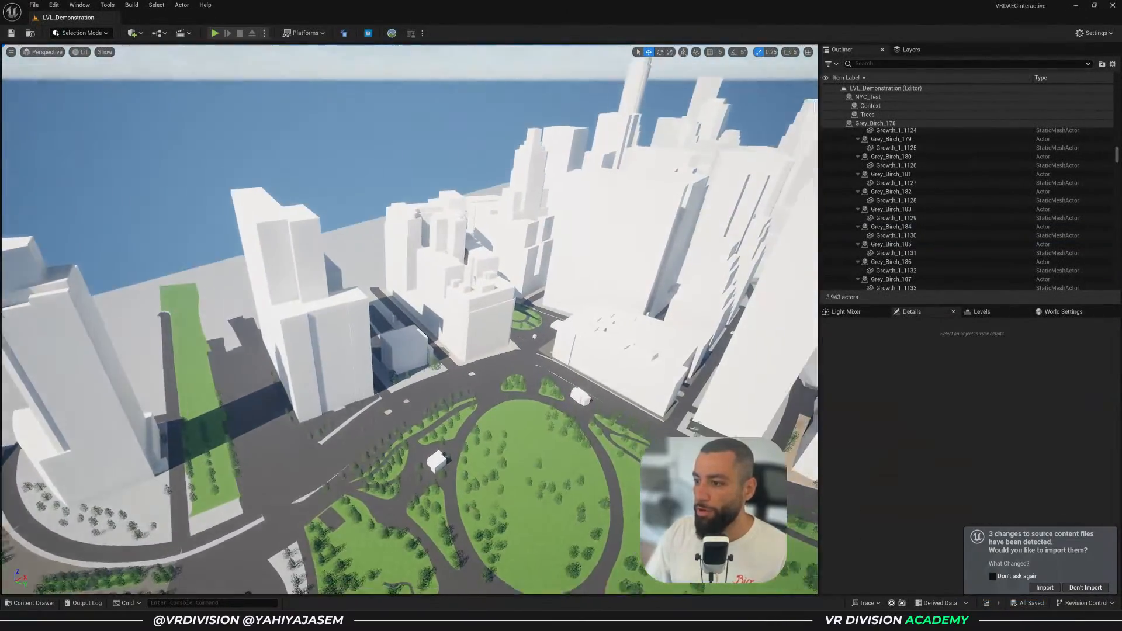
Collapse the whole LVL_Demonstration hierarchy in the Outliner and expand the Lighting folder
{"action": "right_click_drag", "start_coordinate": [714, 160], "coordinate": [739, 123]}
{"action": "left_click", "coordinate": [838, 88]}
{"action": "left_click", "coordinate": [837, 88], "text": "shift"}
{"action": "left_click", "coordinate": [838, 88]}
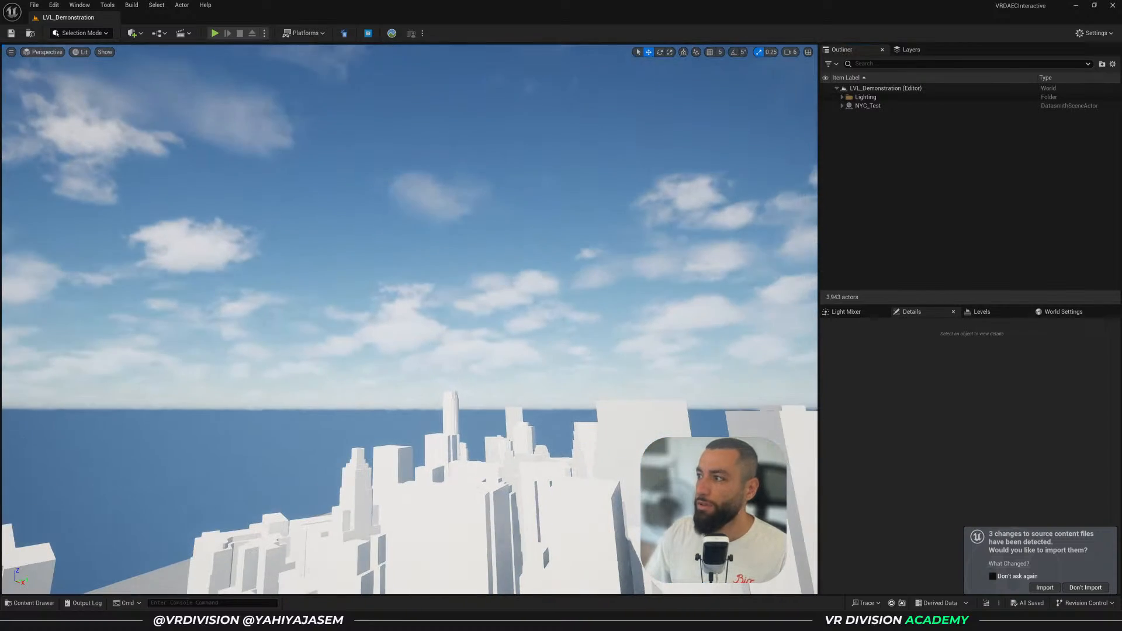
{"action": "left_click", "coordinate": [842, 98]}
Select SunSky's VolumetricCloud component, examine the sky and clouds over the city, and clear the selection
{"action": "right_click_drag", "start_coordinate": [728, 176], "coordinate": [729, 261]}
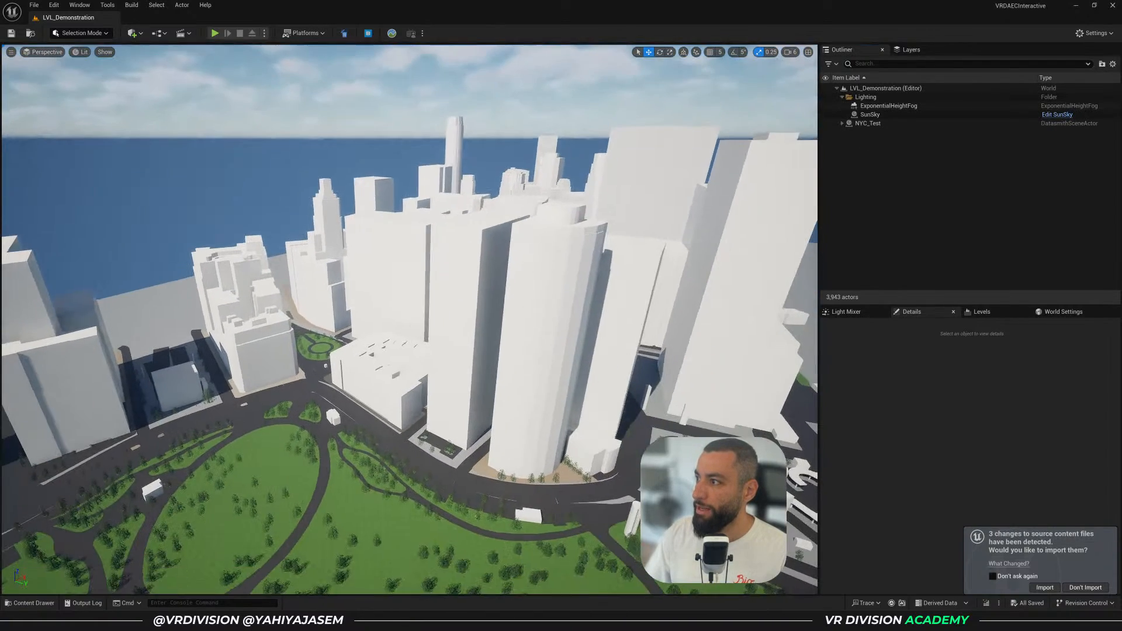
{"action": "right_click_drag", "start_coordinate": [742, 169], "coordinate": [739, 80]}
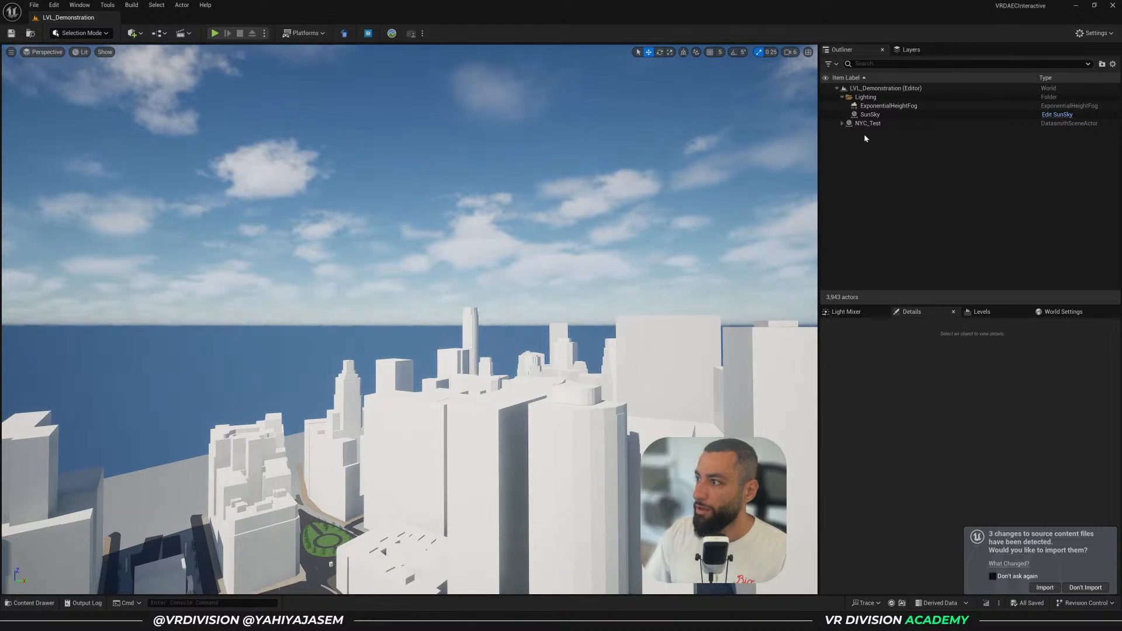
{"action": "left_click", "coordinate": [870, 115]}
{"action": "scroll", "coordinate": [877, 357], "scroll_direction": "down", "scroll_amount": 2}
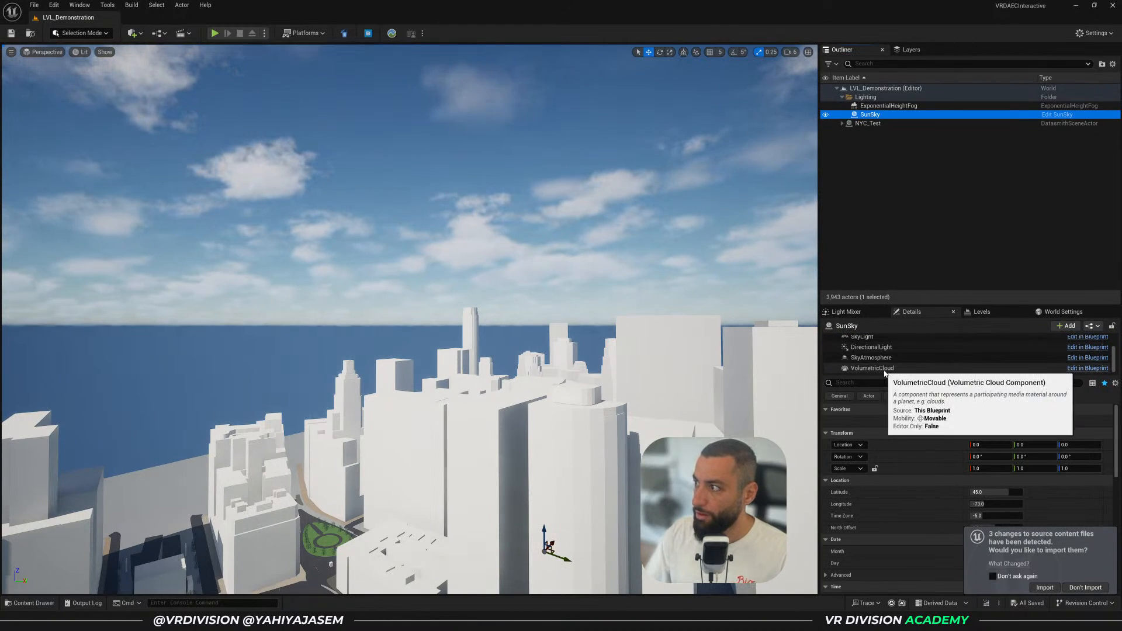
{"action": "left_click", "coordinate": [879, 368]}
{"action": "right_click_drag", "start_coordinate": [467, 280], "coordinate": [529, 365]}
{"action": "key", "text": "Escape"}
{"action": "key", "text": "s"}
{"action": "key", "text": "s"}
{"action": "key", "text": "w"}
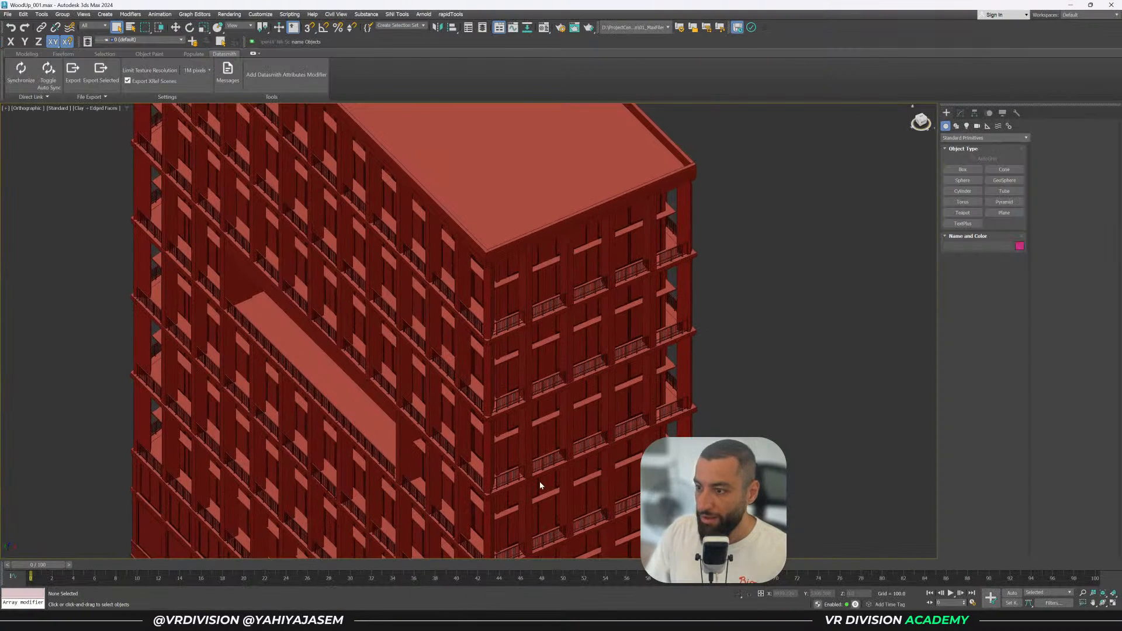
Switch to the WoodUp_001 scene in 3ds Max and delete the cameras standing beside the building
{"action": "middle_click_drag", "start_coordinate": [617, 316], "coordinate": [754, 319]}
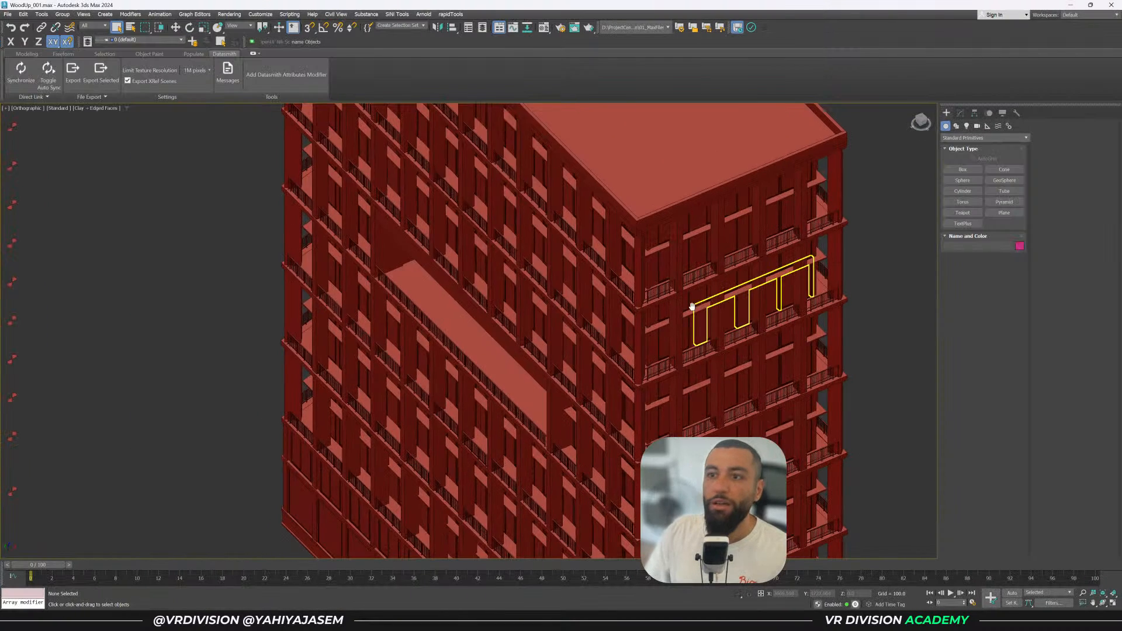
{"action": "scroll", "coordinate": [684, 318], "scroll_direction": "down", "scroll_amount": 4}
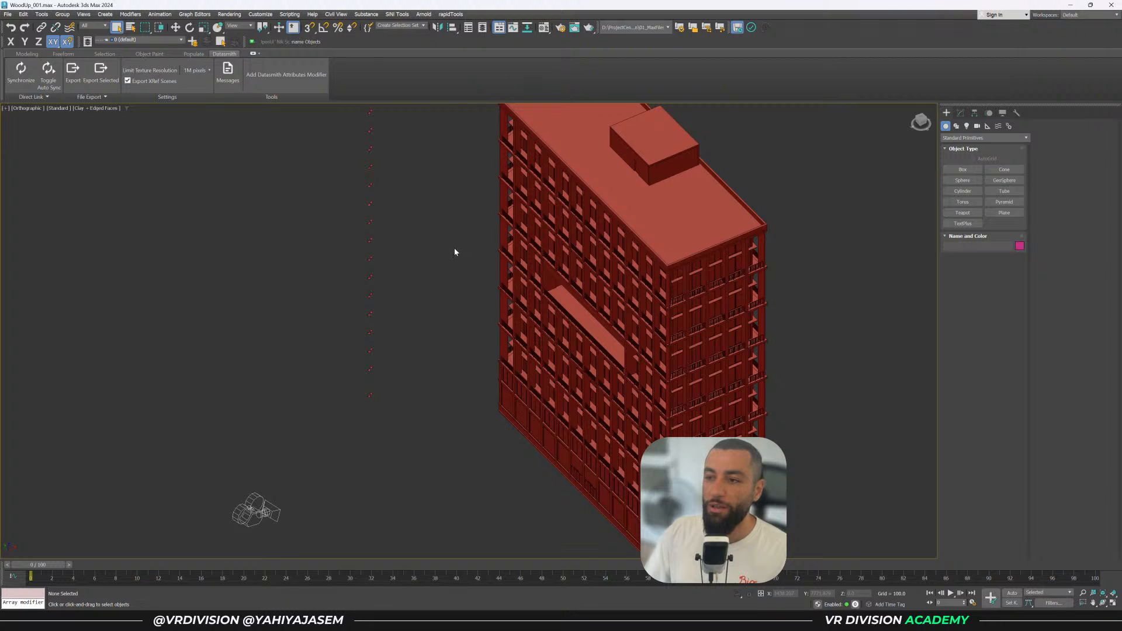
{"action": "middle_click_drag", "start_coordinate": [455, 252], "coordinate": [452, 260]}
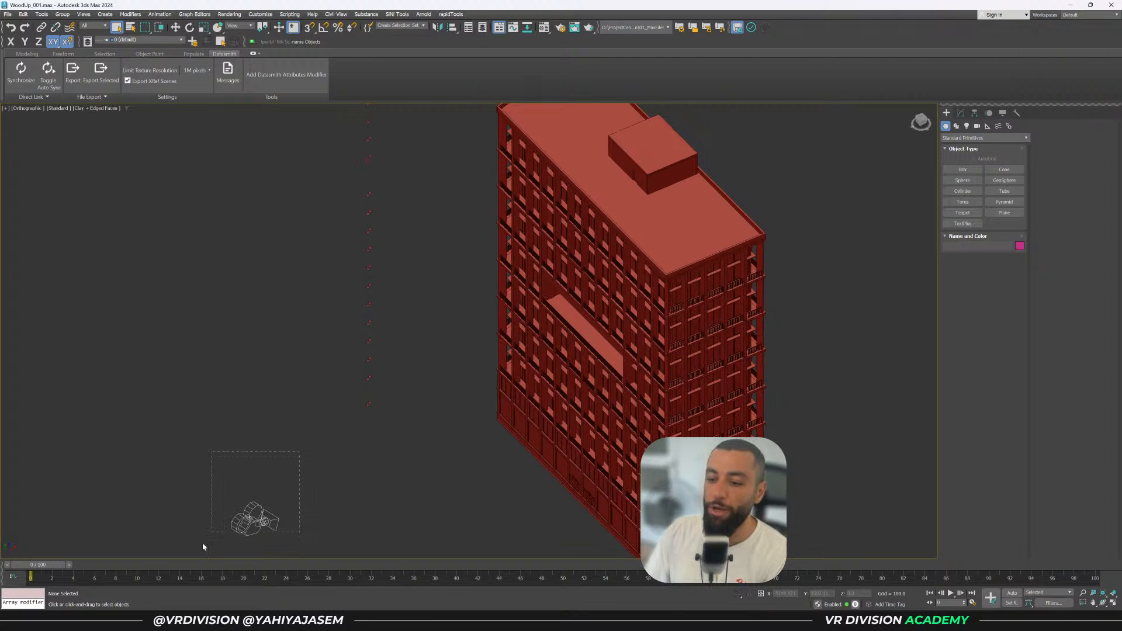
{"action": "left_click_drag", "start_coordinate": [203, 544], "coordinate": [202, 545]}
{"action": "key", "text": "Delete"}
Delete the vertical row of small stray objects floating beside the building
{"action": "scroll", "coordinate": [402, 369], "scroll_direction": "down", "scroll_amount": 2}
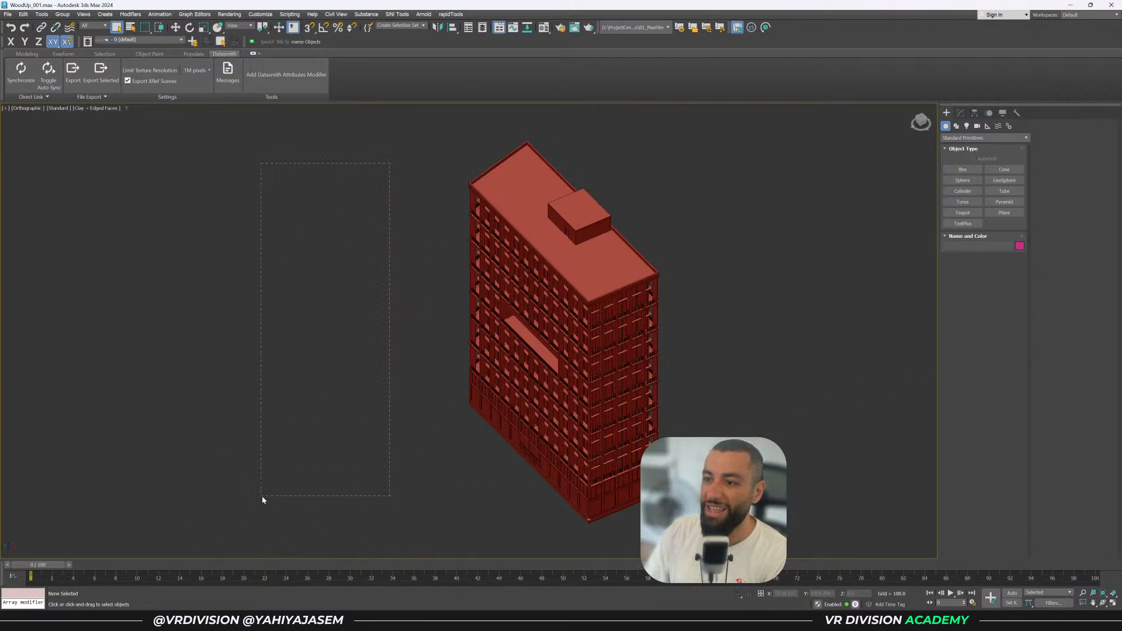
{"action": "left_click_drag", "start_coordinate": [261, 495], "coordinate": [261, 496]}
{"action": "scroll", "coordinate": [364, 174], "scroll_direction": "up", "scroll_amount": 6}
{"action": "key", "text": "Delete"}
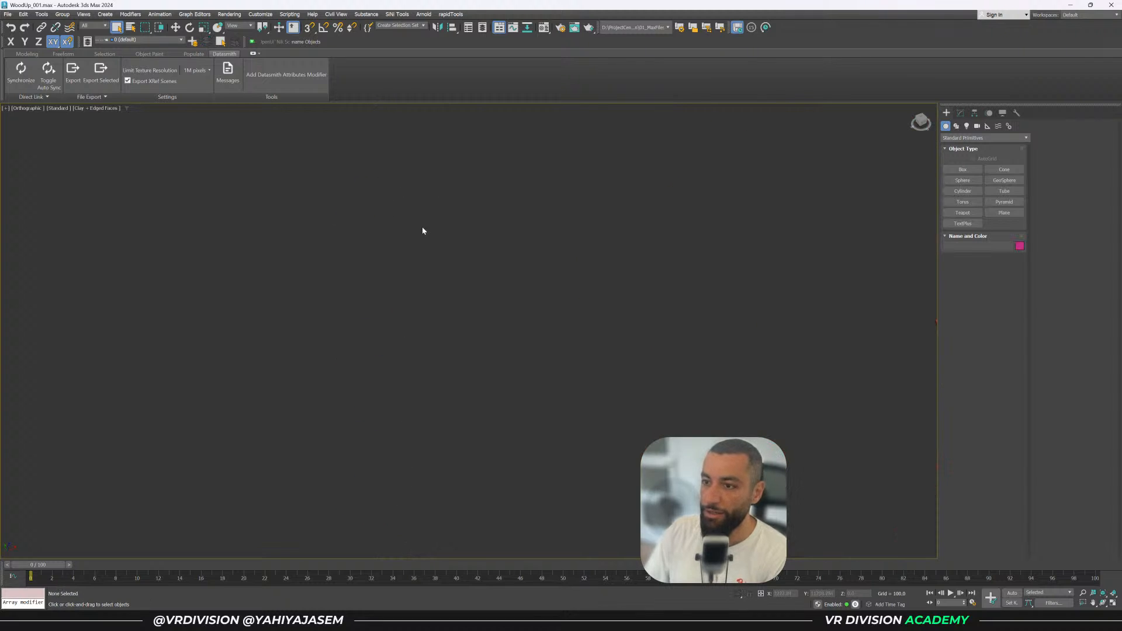
Delete the two detached railing pieces lying away from the building's base
{"action": "scroll", "coordinate": [466, 270], "scroll_direction": "down", "scroll_amount": 15}
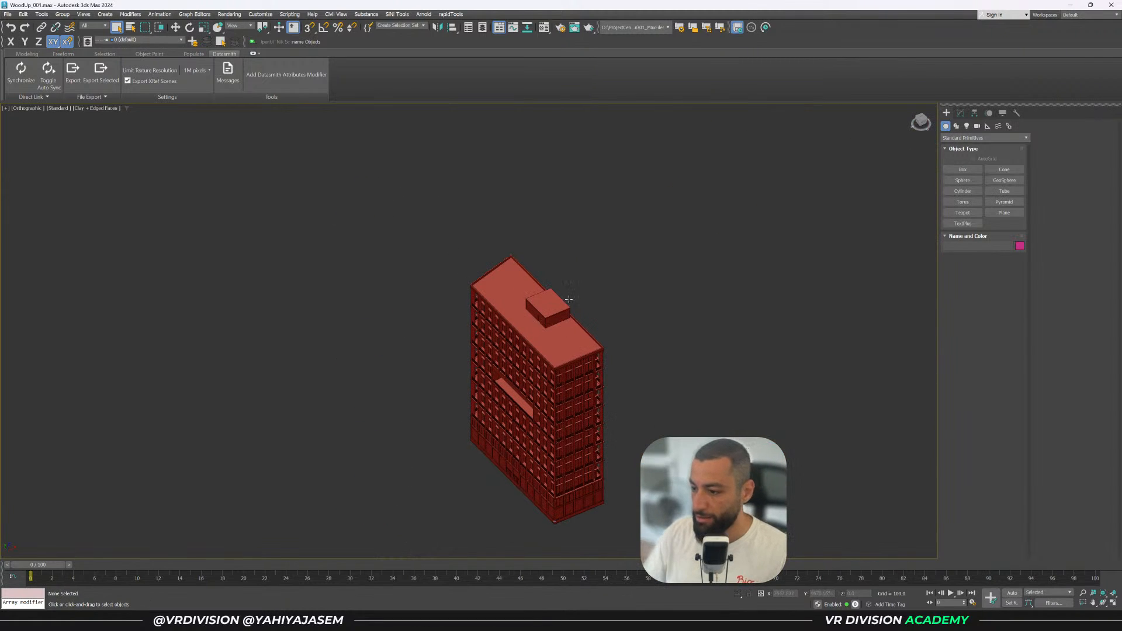
{"action": "middle_click_drag", "start_coordinate": [568, 300], "coordinate": [466, 308], "text": "alt"}
{"action": "scroll", "coordinate": [461, 261], "scroll_direction": "up", "scroll_amount": 4}
{"action": "scroll", "coordinate": [462, 261], "scroll_direction": "up", "scroll_amount": 8}
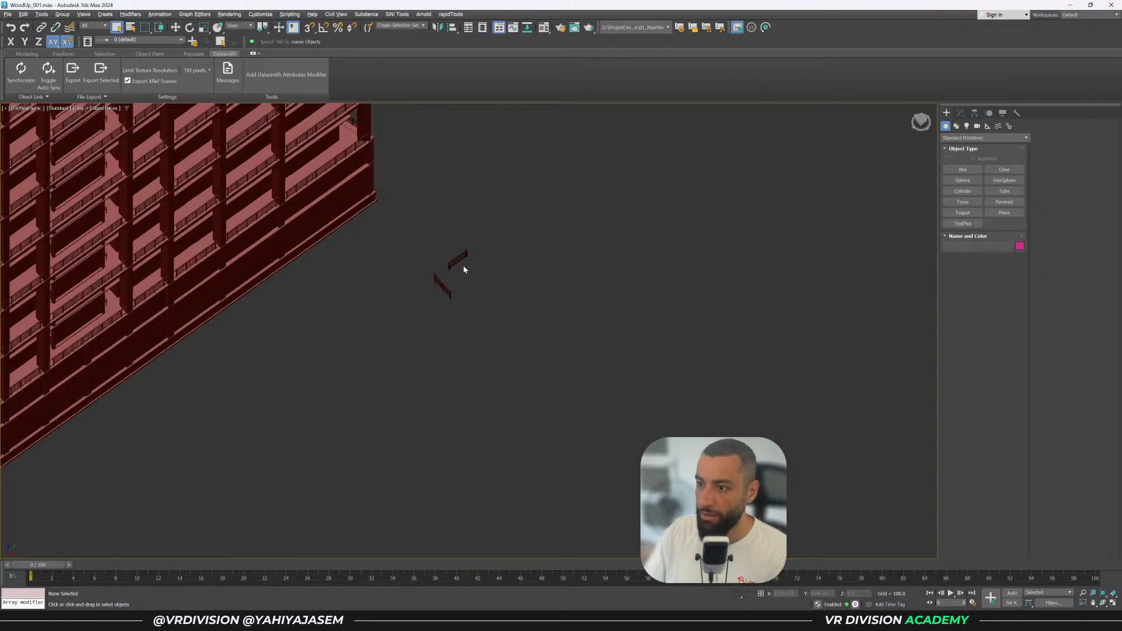
{"action": "left_click_drag", "start_coordinate": [359, 401], "coordinate": [360, 401]}
{"action": "scroll", "coordinate": [399, 283], "scroll_direction": "up", "scroll_amount": 5}
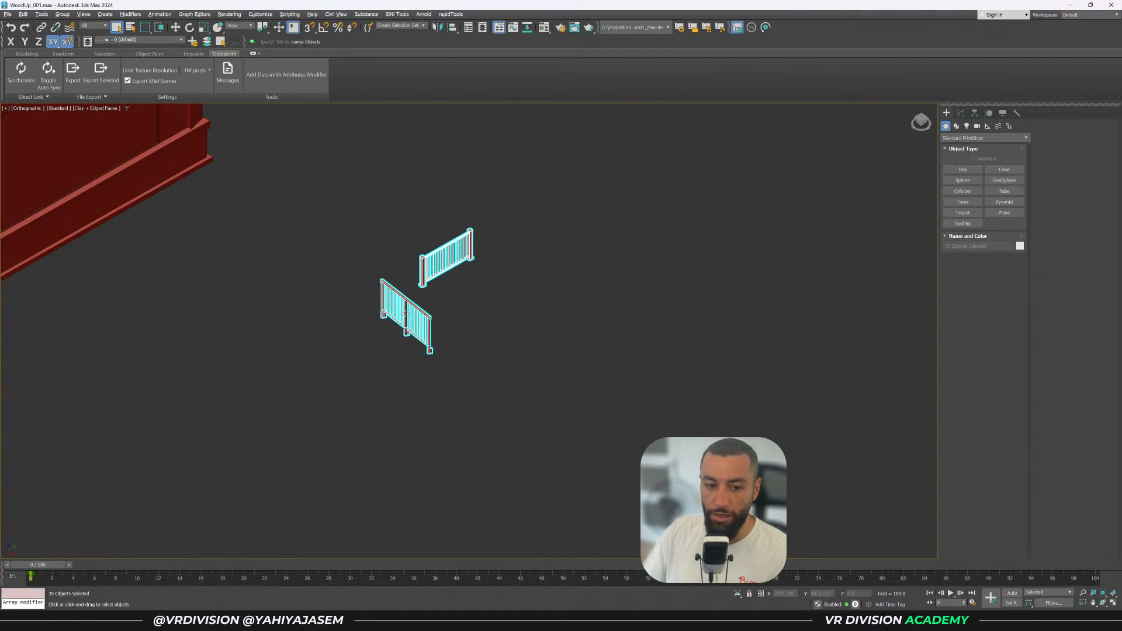
{"action": "key", "text": "Delete"}
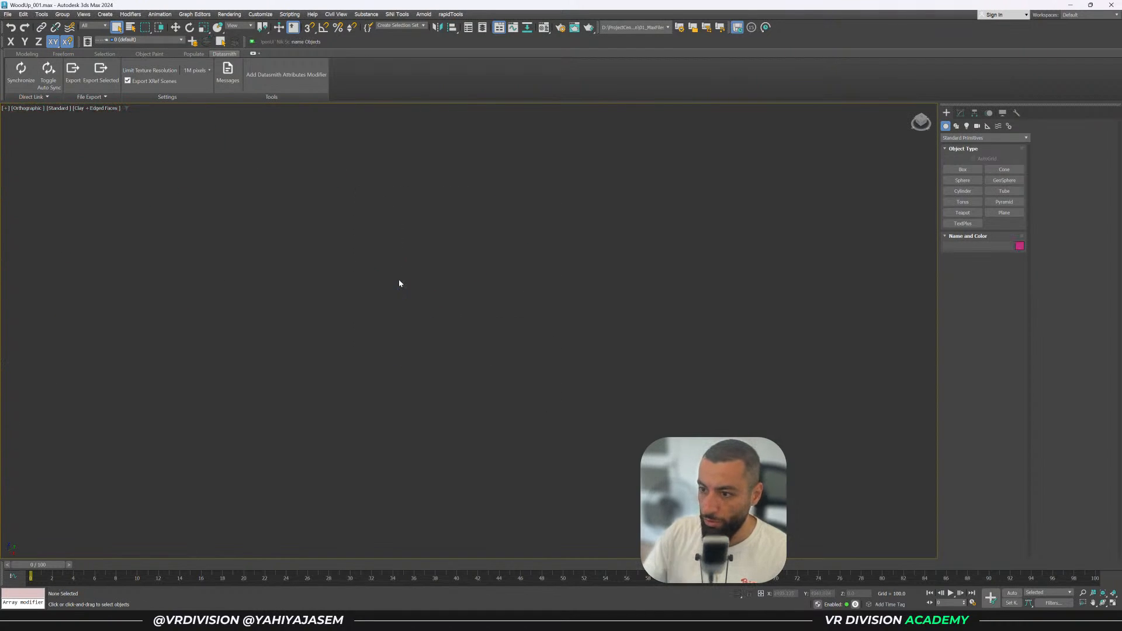
Examine the building from several sides and select the helper at its base corner
{"action": "scroll", "coordinate": [420, 272], "scroll_direction": "down", "scroll_amount": 10}
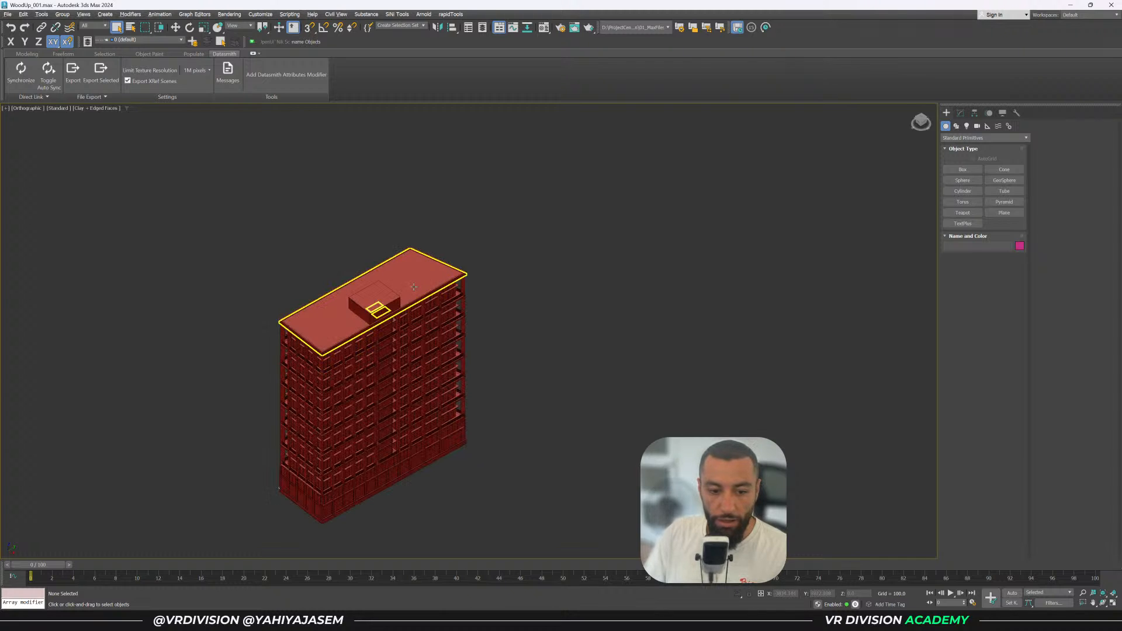
{"action": "middle_click_drag", "start_coordinate": [414, 287], "coordinate": [414, 285], "text": "alt"}
{"action": "scroll", "coordinate": [400, 290], "scroll_direction": "up", "scroll_amount": 3}
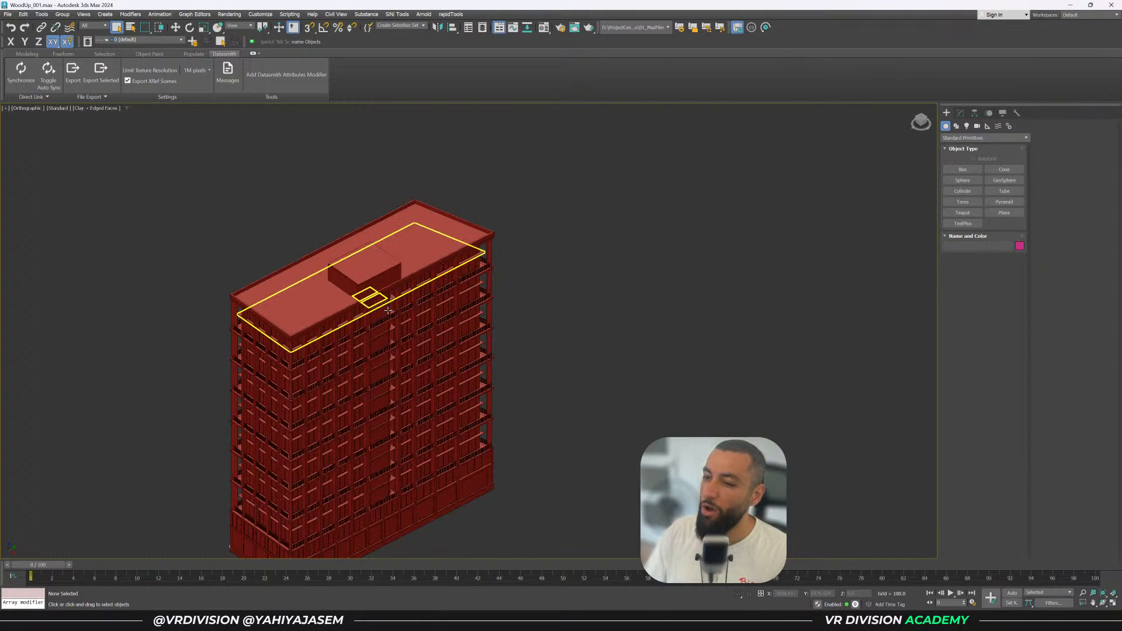
{"action": "middle_click_drag", "start_coordinate": [386, 317], "coordinate": [446, 278], "text": "alt"}
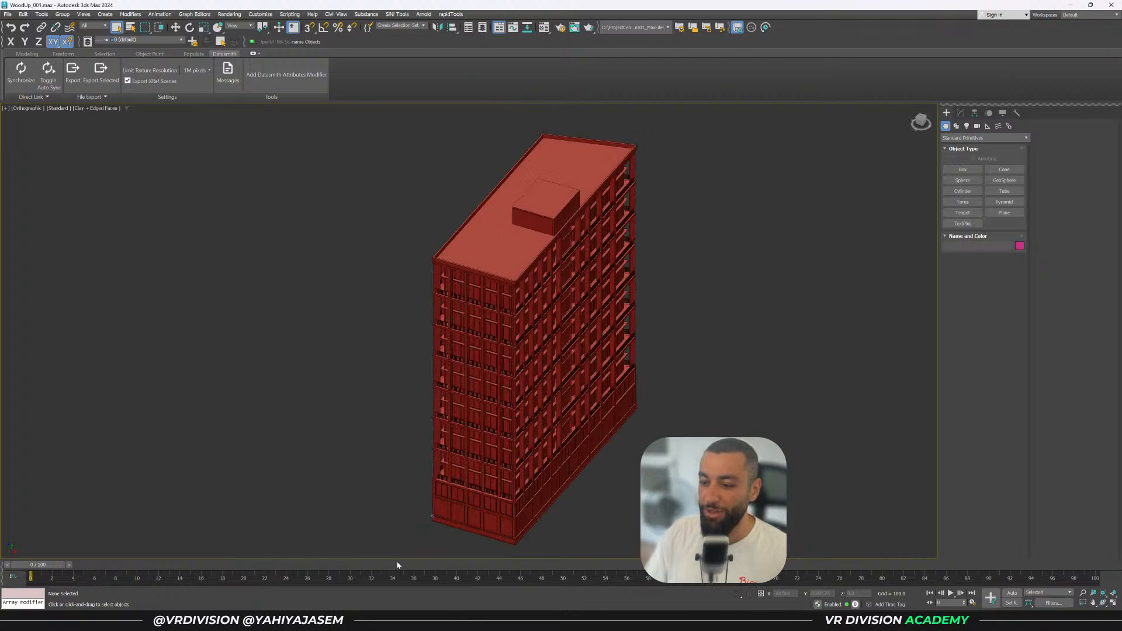
{"action": "scroll", "coordinate": [434, 500], "scroll_direction": "up", "scroll_amount": 5}
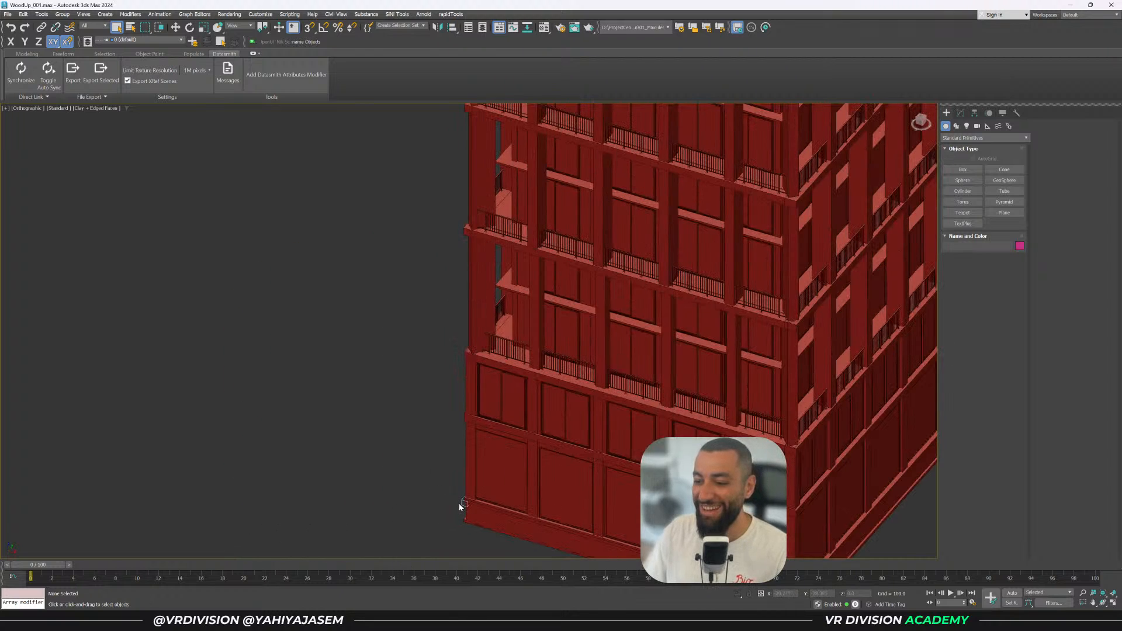
{"action": "middle_click_drag", "start_coordinate": [461, 502], "coordinate": [590, 407], "text": "alt"}
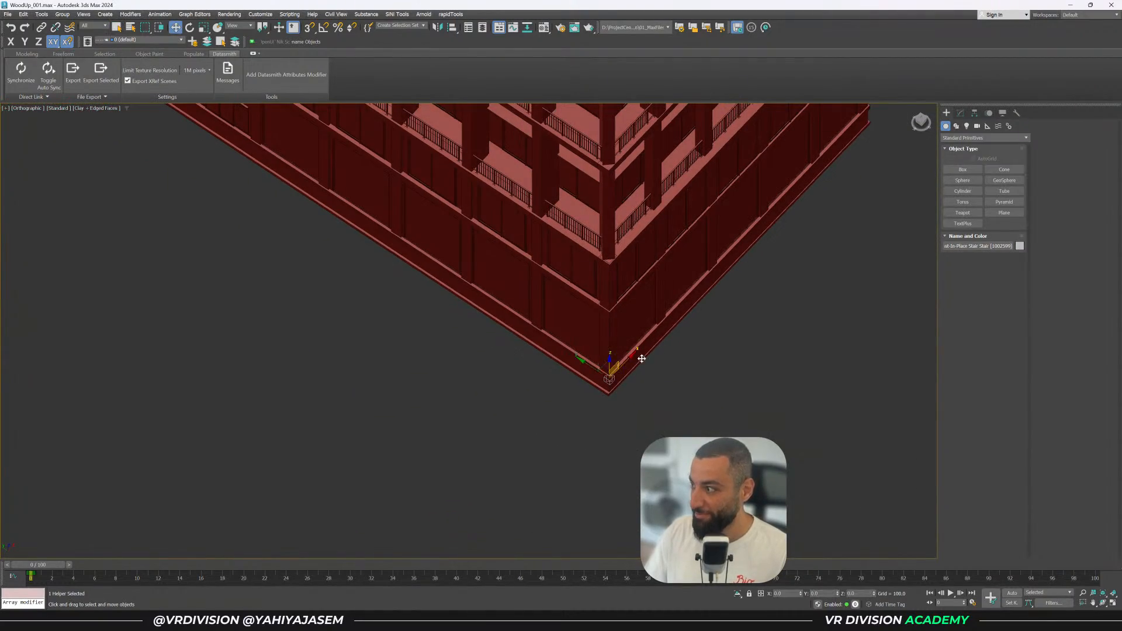
Show the Layer Explorer, expand the 0 (default) layer and look through its object list
{"action": "left_click", "coordinate": [88, 43]}
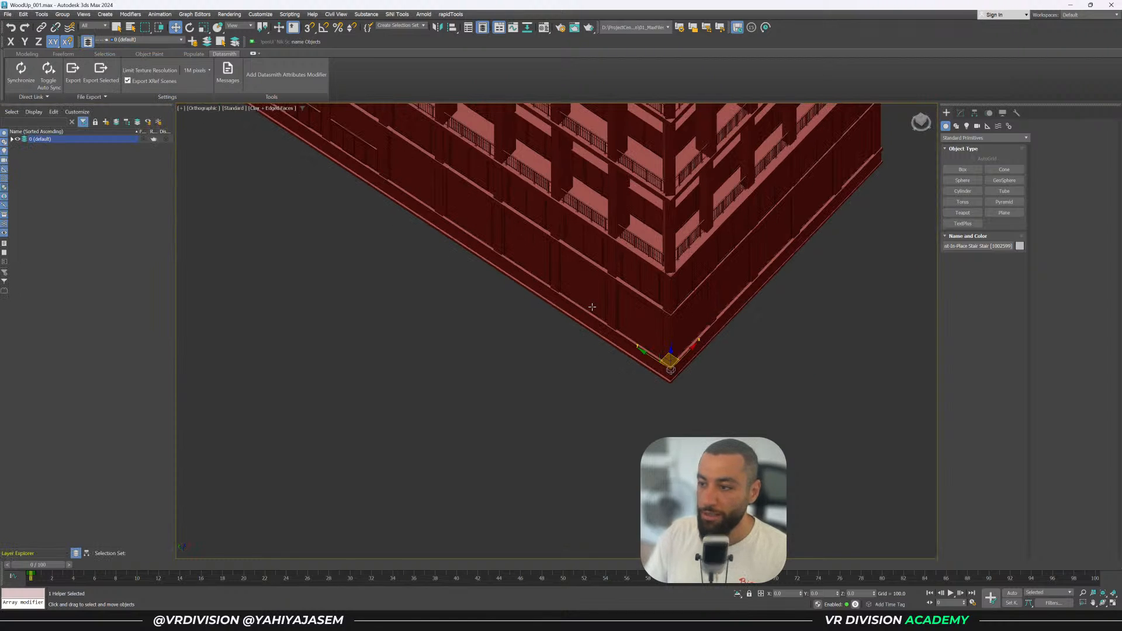
{"action": "left_click", "coordinate": [12, 139]}
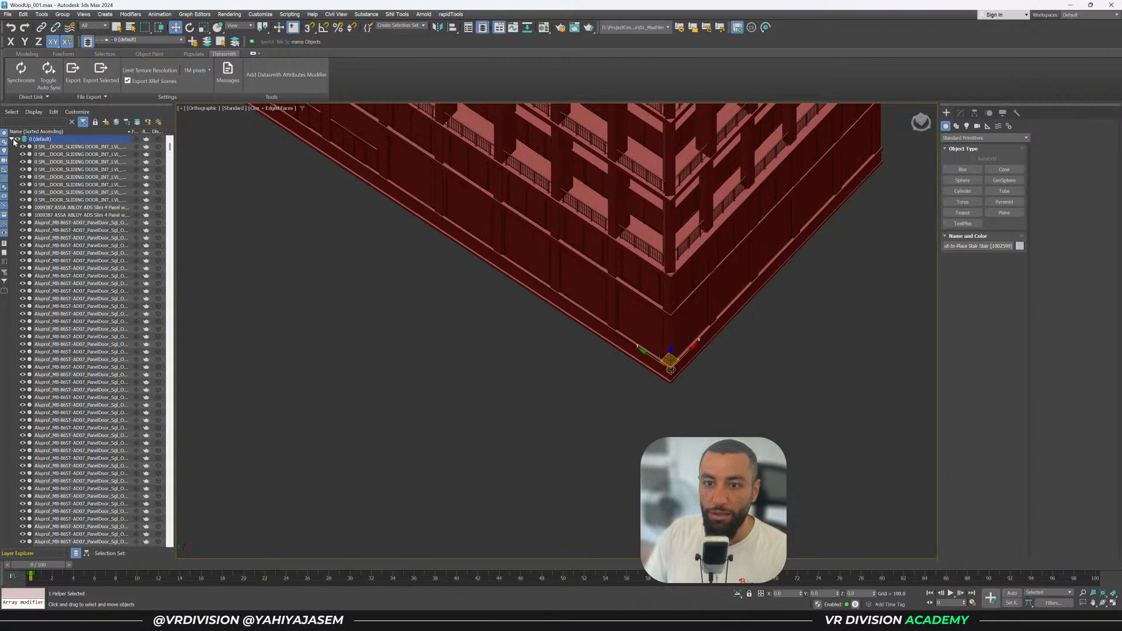
{"action": "scroll", "coordinate": [52, 208], "scroll_direction": "down", "scroll_amount": 20}
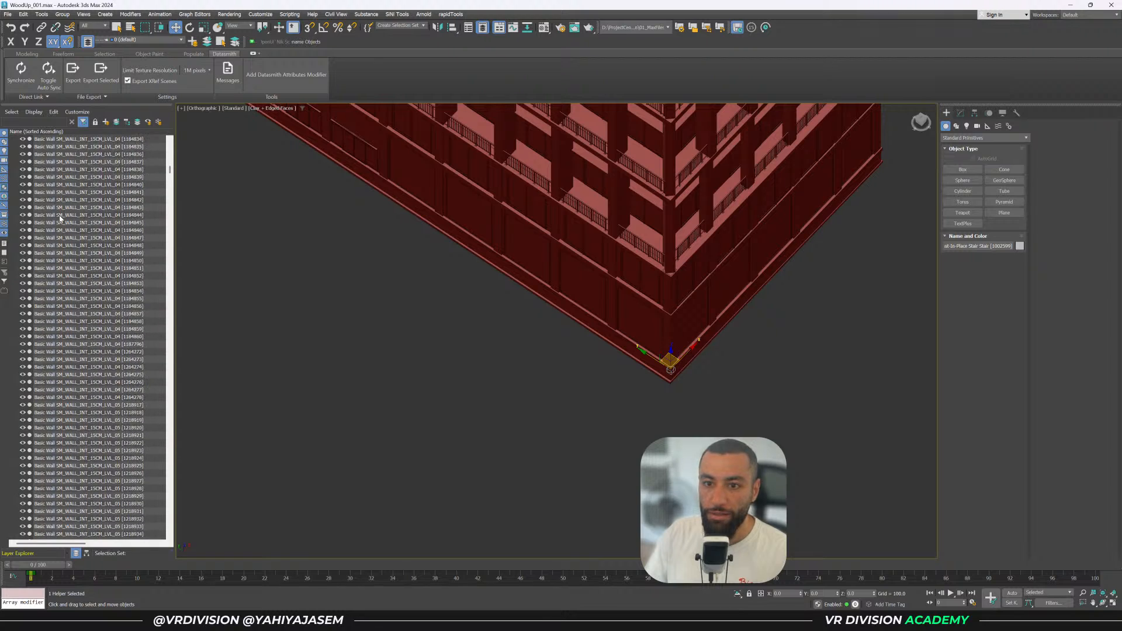
{"action": "middle_click_drag", "start_coordinate": [631, 328], "coordinate": [611, 366]}
{"action": "scroll", "coordinate": [110, 297], "scroll_direction": "up", "scroll_amount": 8}
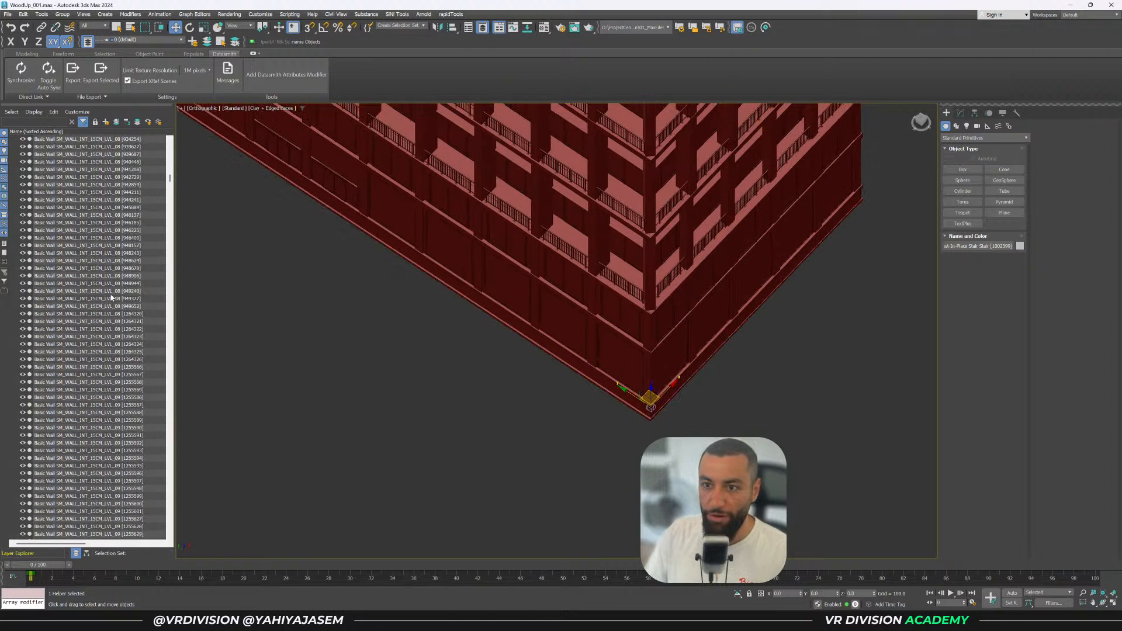
{"action": "scroll", "coordinate": [113, 296], "scroll_direction": "up", "scroll_amount": 15}
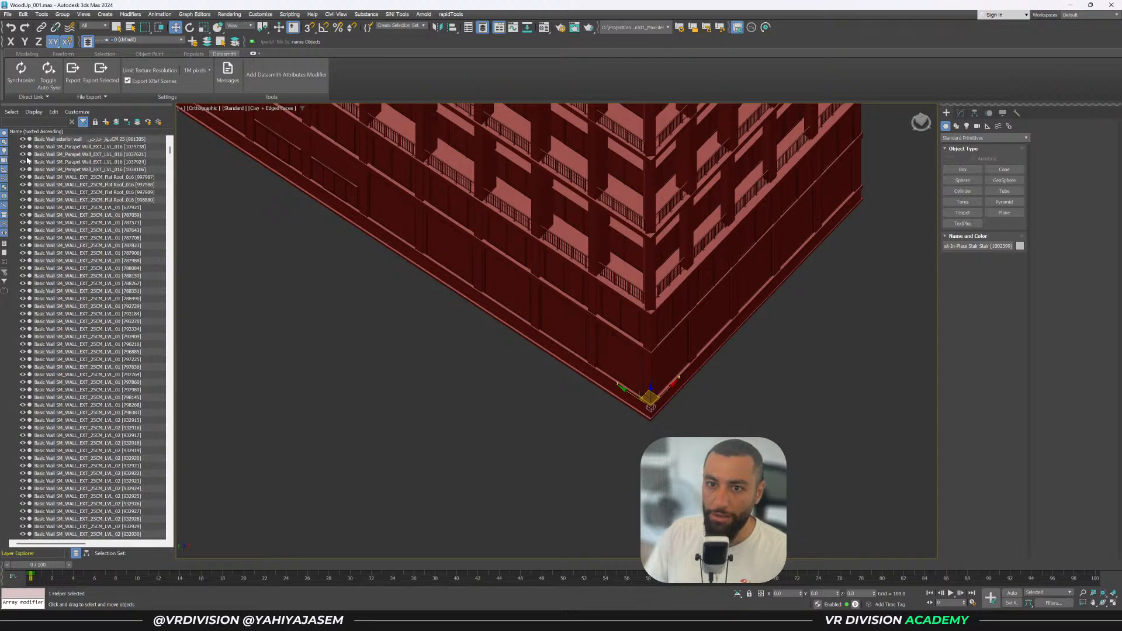
{"action": "scroll", "coordinate": [41, 176], "scroll_direction": "up", "scroll_amount": 10}
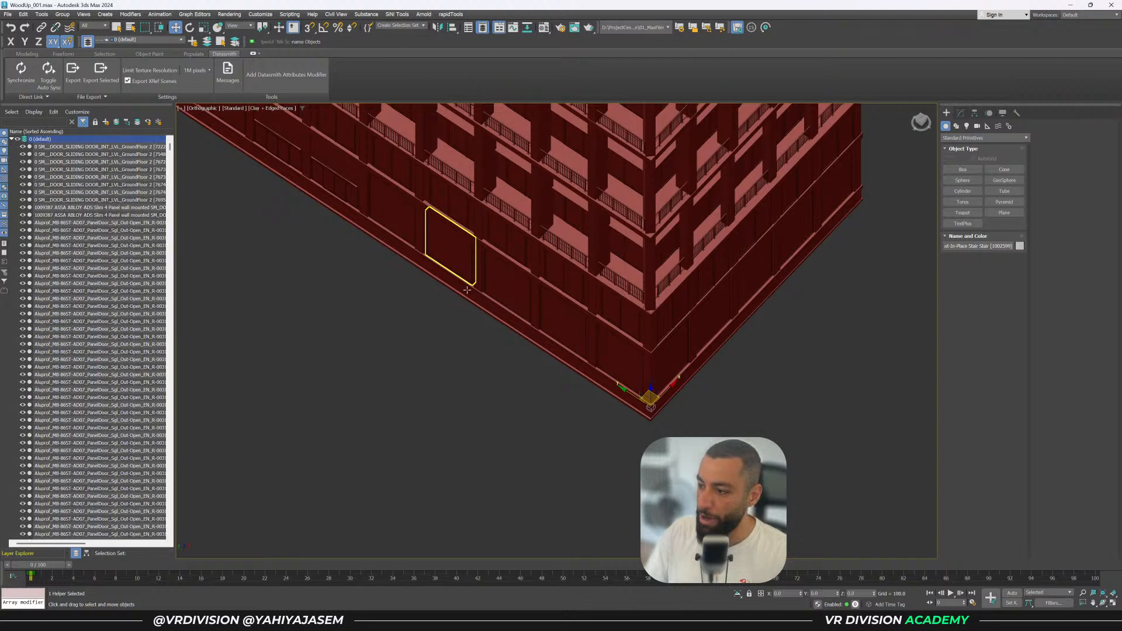
Hide and show all geometry to check the helpers at the building's base corner, and clear the selection
{"action": "middle_click_drag", "start_coordinate": [500, 307], "coordinate": [498, 323]}
{"action": "key", "text": "shift+g"}
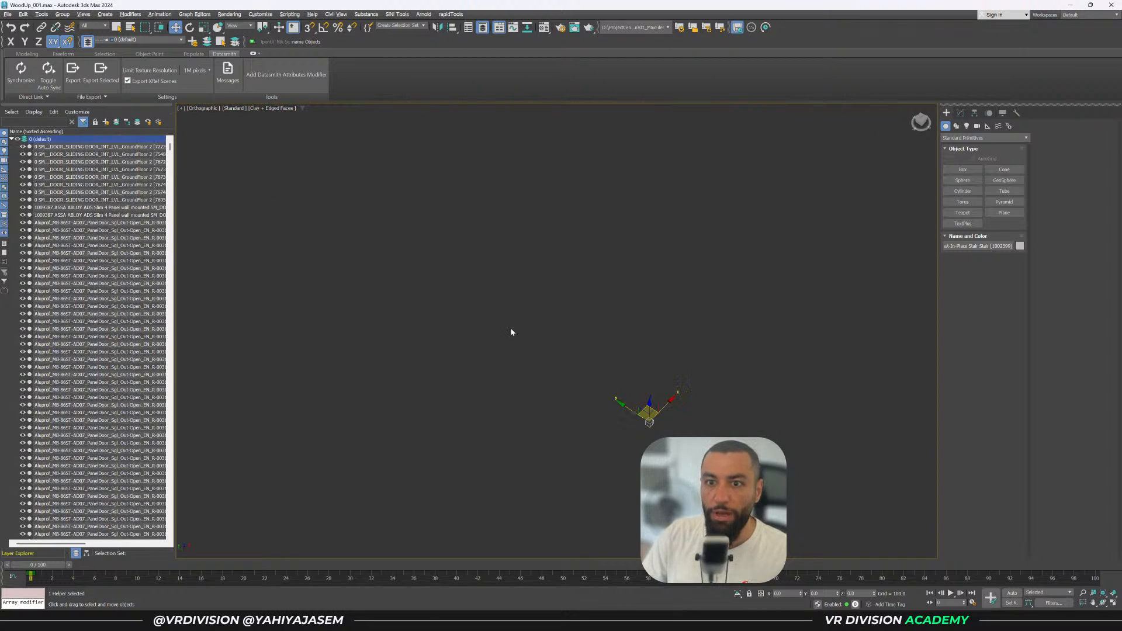
{"action": "key", "text": "shift+g"}
{"action": "left_click", "coordinate": [649, 422]}
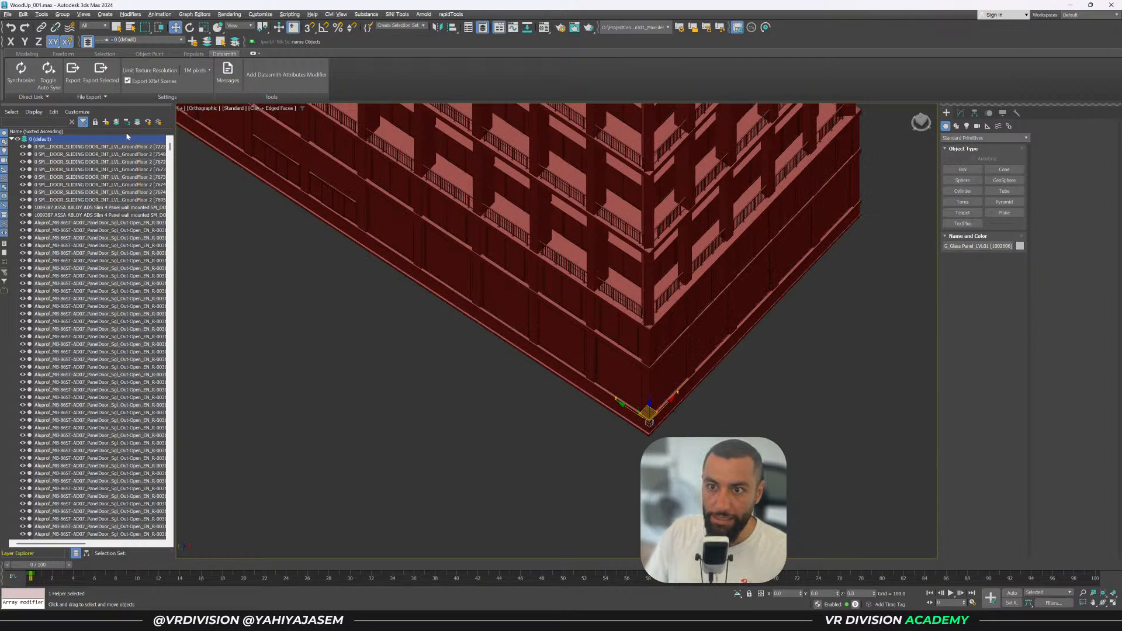
{"action": "left_click", "coordinate": [822, 436]}
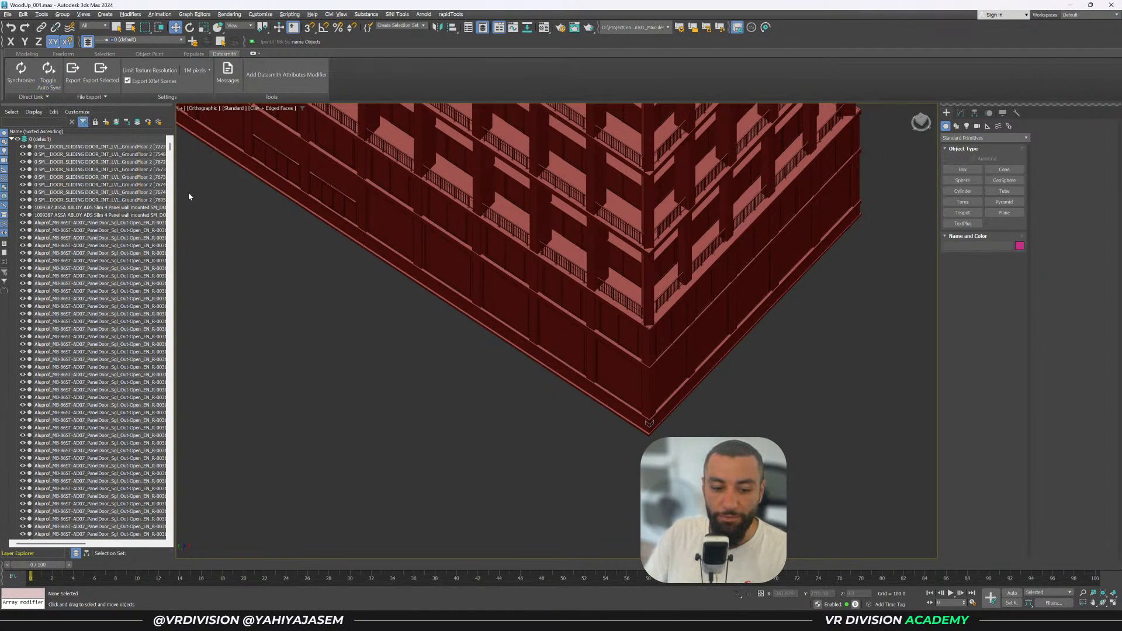
Change the Layer Explorer's Auto-Expand to Selection display option
{"action": "left_click", "coordinate": [70, 113]}
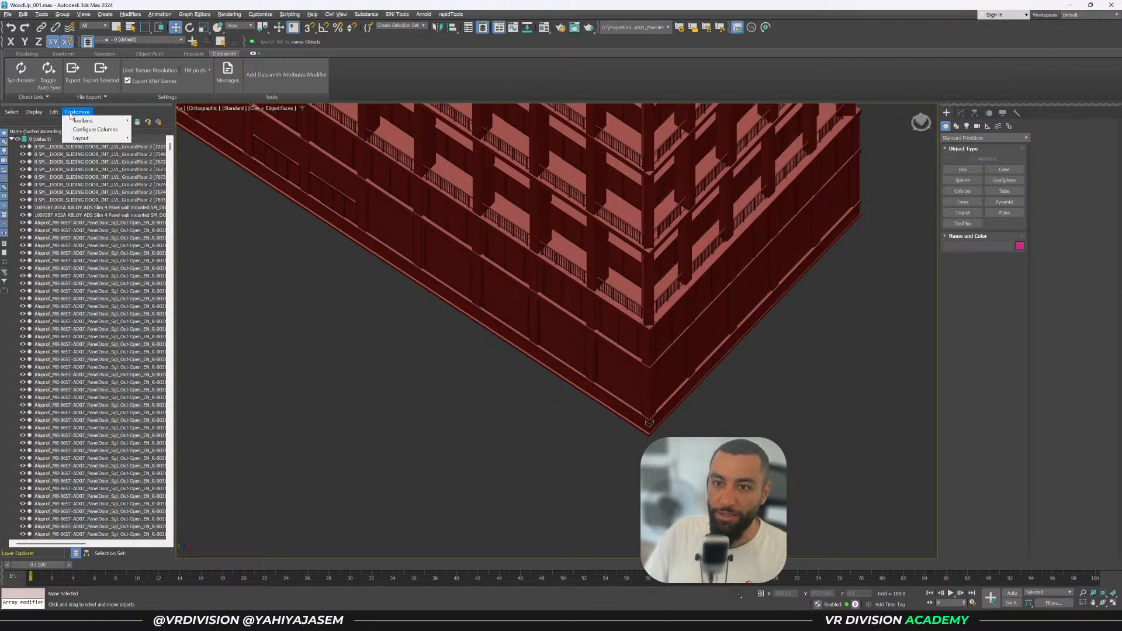
{"action": "left_click", "coordinate": [34, 113]}
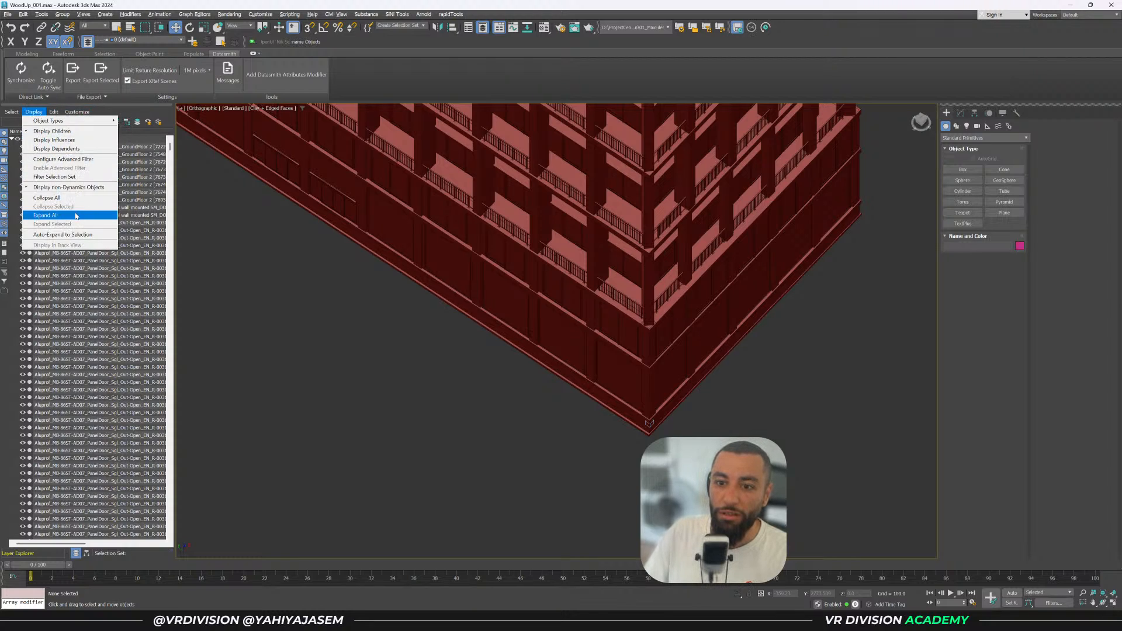
{"action": "left_click", "coordinate": [63, 234]}
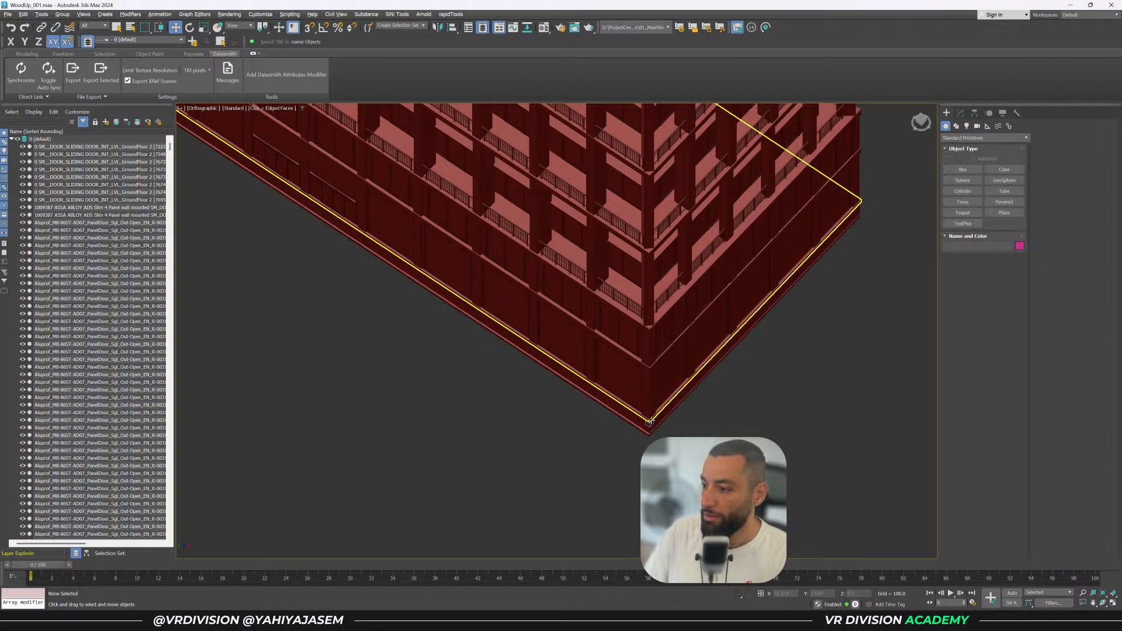
Check the helper at the building's base corner, then select a baluster of the upper-floor exterior railing and view it up close
{"action": "left_click", "coordinate": [649, 421]}
{"action": "left_click", "coordinate": [648, 438]}
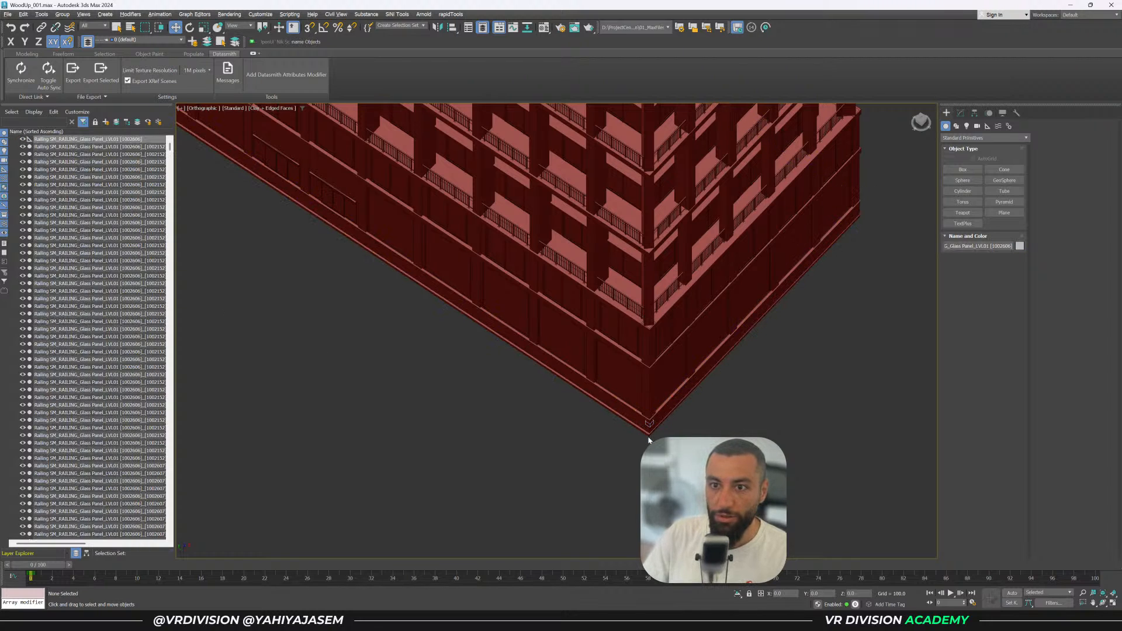
{"action": "scroll", "coordinate": [491, 458], "scroll_direction": "down", "scroll_amount": 10}
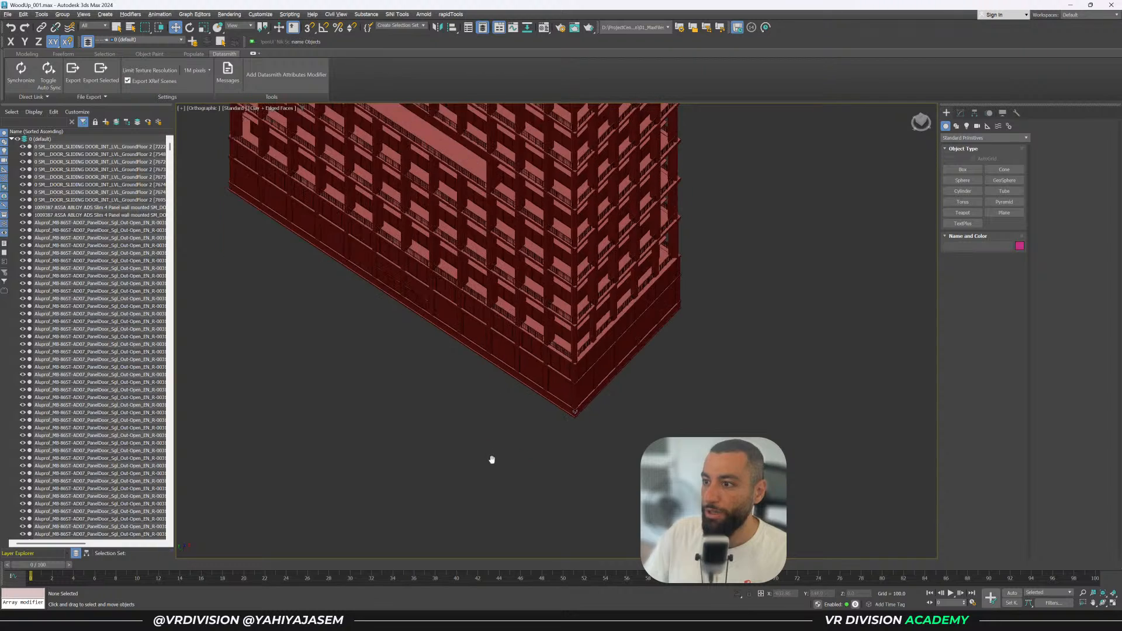
{"action": "scroll", "coordinate": [542, 277], "scroll_direction": "up", "scroll_amount": 3}
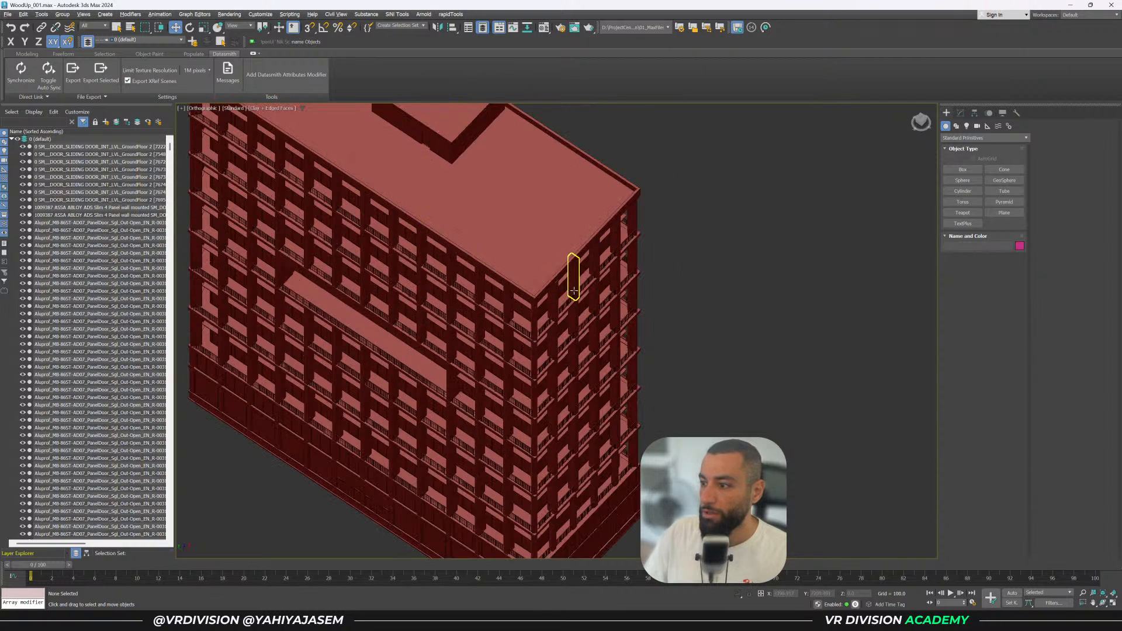
{"action": "left_click", "coordinate": [580, 289]}
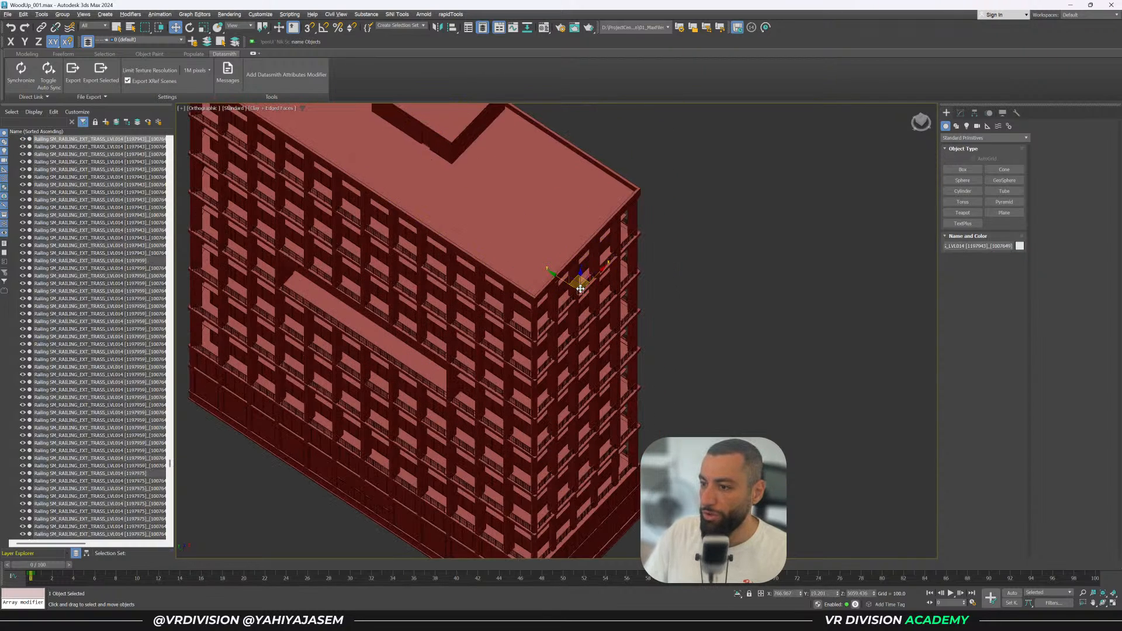
{"action": "middle_click_drag", "start_coordinate": [638, 291], "coordinate": [620, 274], "text": "alt"}
{"action": "scroll", "coordinate": [619, 274], "scroll_direction": "up", "scroll_amount": 8}
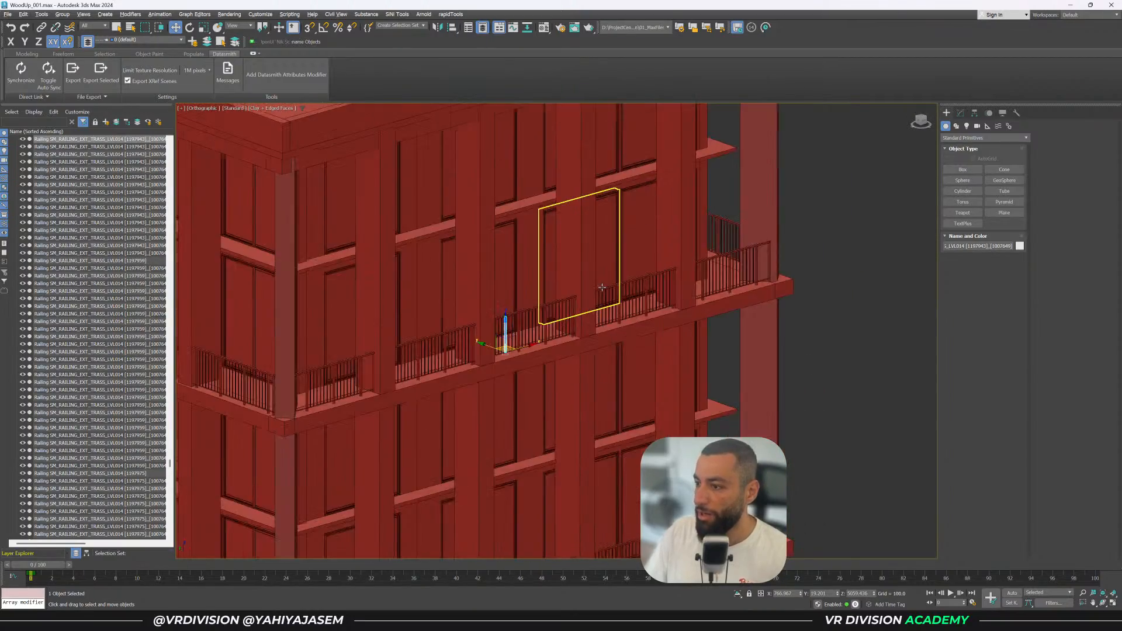
Inspect the upper balconies in wireframe, select the exterior wall objects there, and return to shaded display
{"action": "key", "text": "F3"}
{"action": "middle_click_drag", "start_coordinate": [583, 315], "coordinate": [661, 336], "text": "alt"}
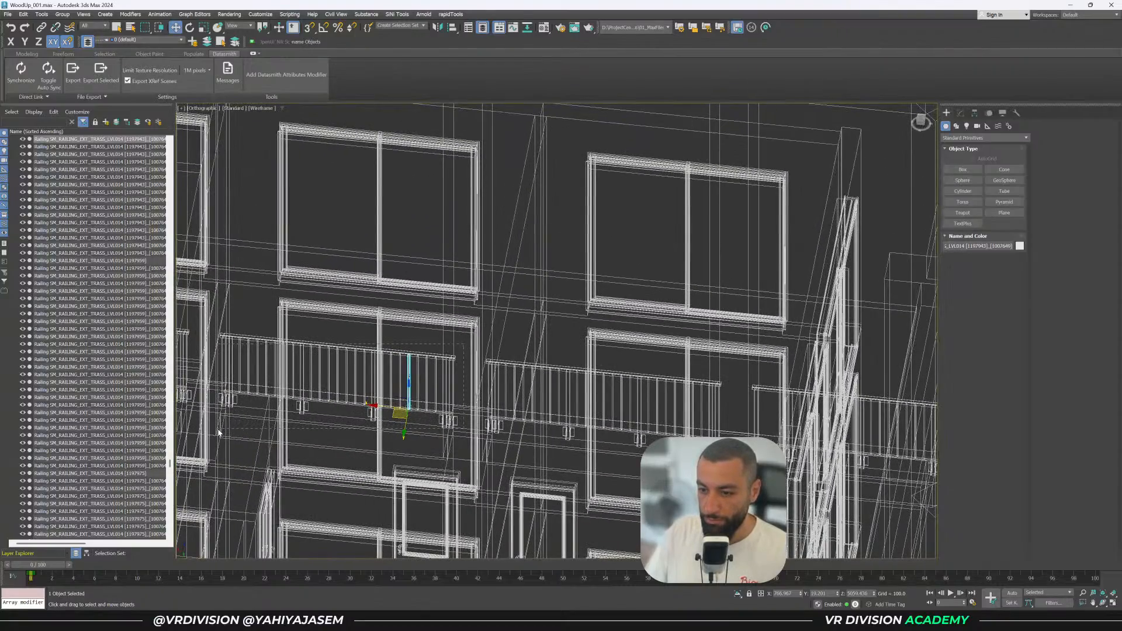
{"action": "left_click_drag", "start_coordinate": [218, 430], "coordinate": [218, 430]}
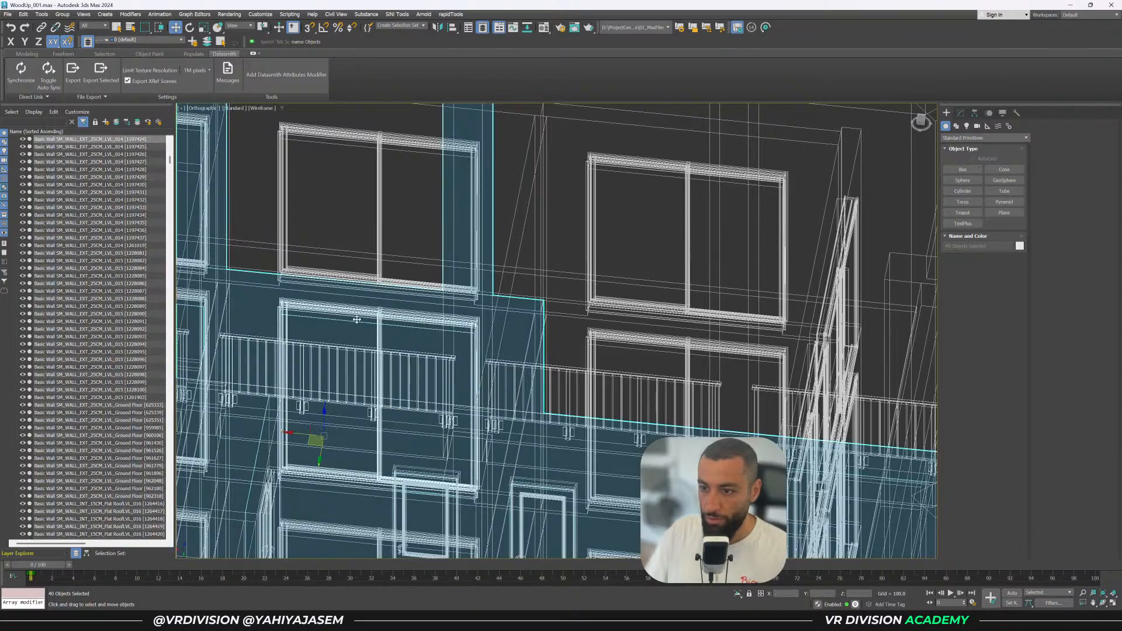
{"action": "middle_click_drag", "start_coordinate": [356, 319], "coordinate": [287, 345], "text": "alt"}
{"action": "scroll", "coordinate": [409, 263], "scroll_direction": "down", "scroll_amount": 4}
{"action": "key", "text": "F3"}
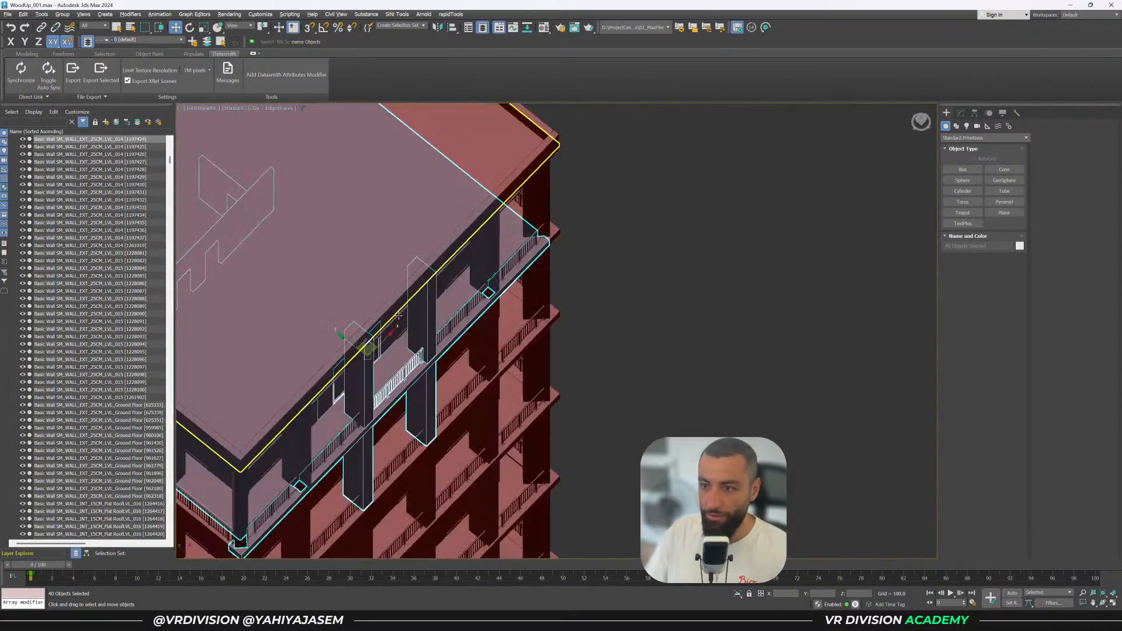
Clear the wall selection and select the top rail of an upper balcony railing
{"action": "left_click", "coordinate": [650, 340]}
{"action": "scroll", "coordinate": [409, 362], "scroll_direction": "up", "scroll_amount": 6}
{"action": "left_click", "coordinate": [401, 379]}
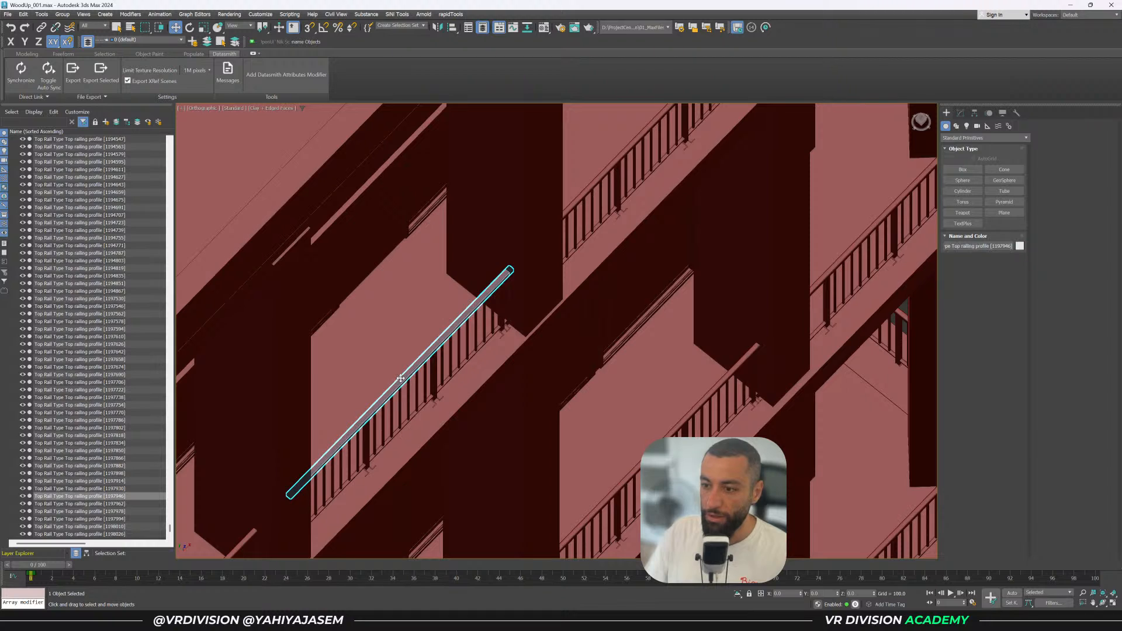
{"action": "middle_click_drag", "start_coordinate": [400, 379], "coordinate": [400, 372], "text": "alt"}
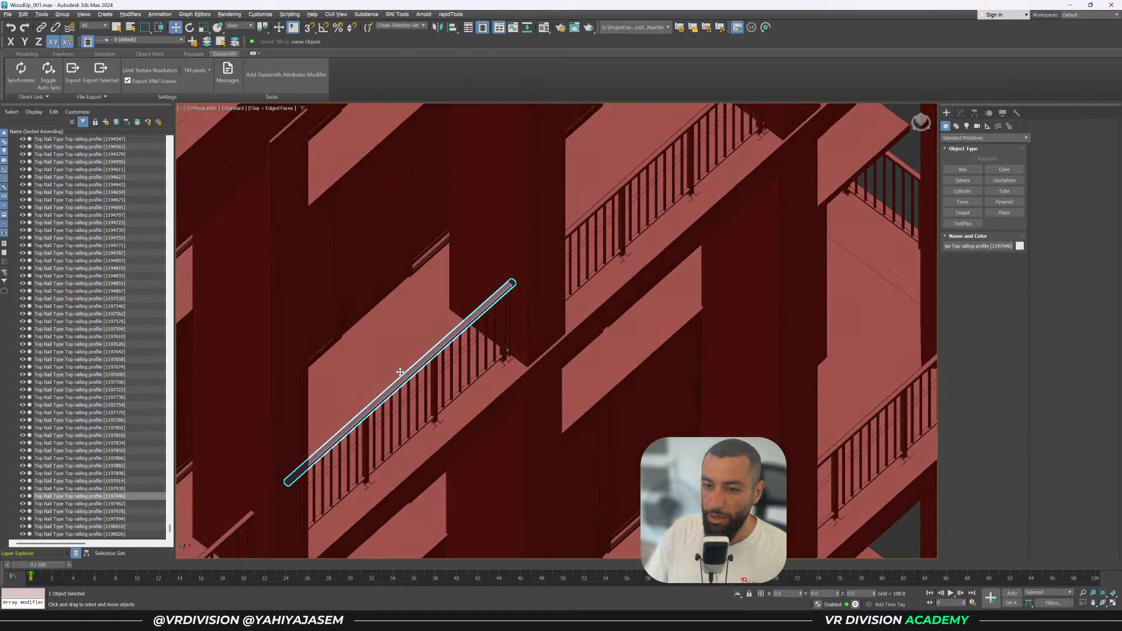
Select the last Top railing profile entry and look upward through the object list to the glass panel railing entries
{"action": "left_click", "coordinate": [98, 535]}
{"action": "scroll", "coordinate": [120, 479], "scroll_direction": "up", "scroll_amount": 15}
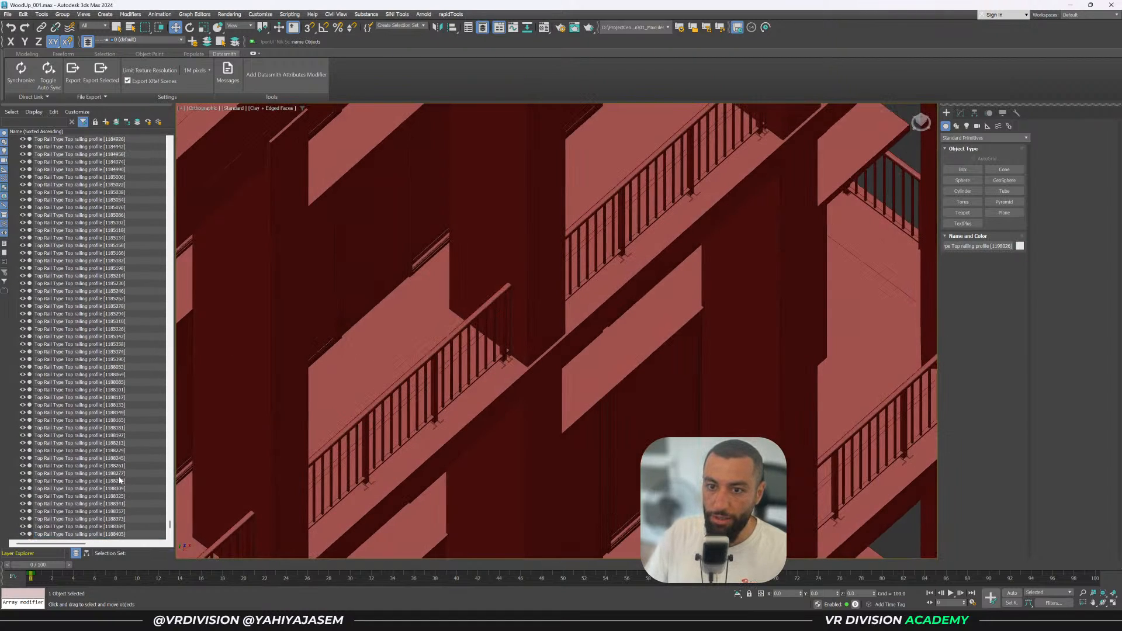
{"action": "scroll", "coordinate": [125, 456], "scroll_direction": "up", "scroll_amount": 20}
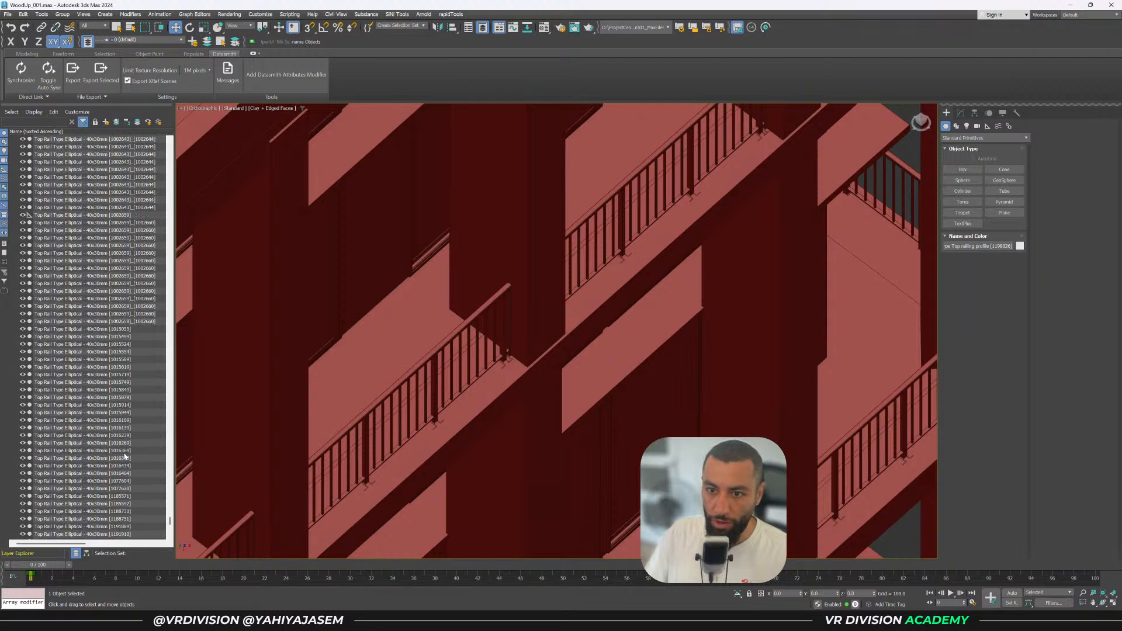
{"action": "scroll", "coordinate": [124, 457], "scroll_direction": "up", "scroll_amount": 20}
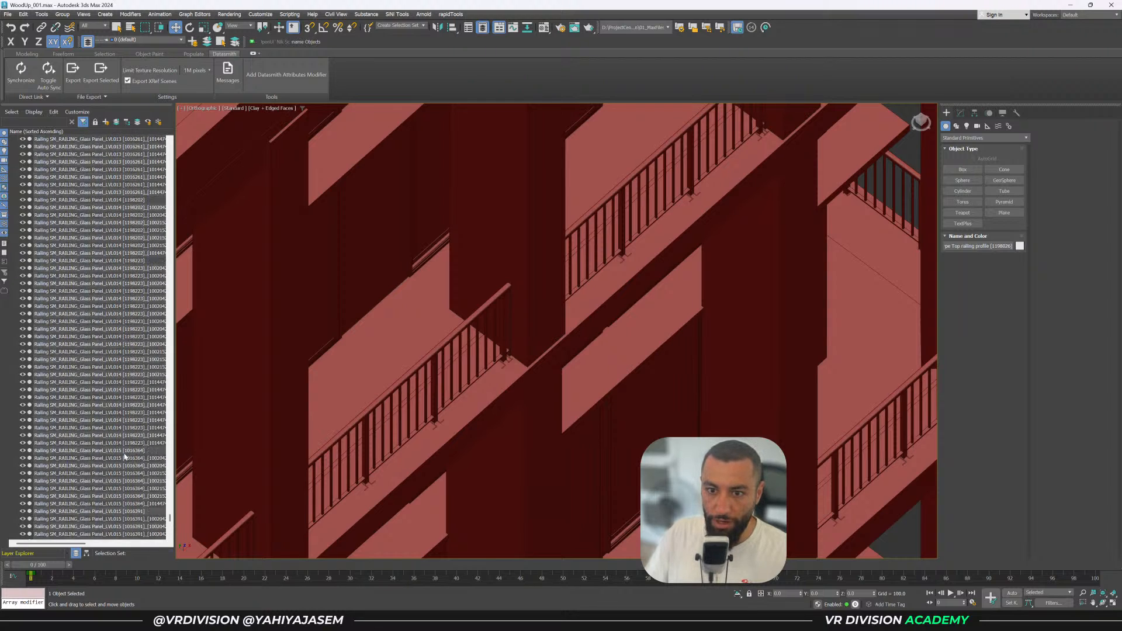
{"action": "scroll", "coordinate": [124, 456], "scroll_direction": "up", "scroll_amount": 15}
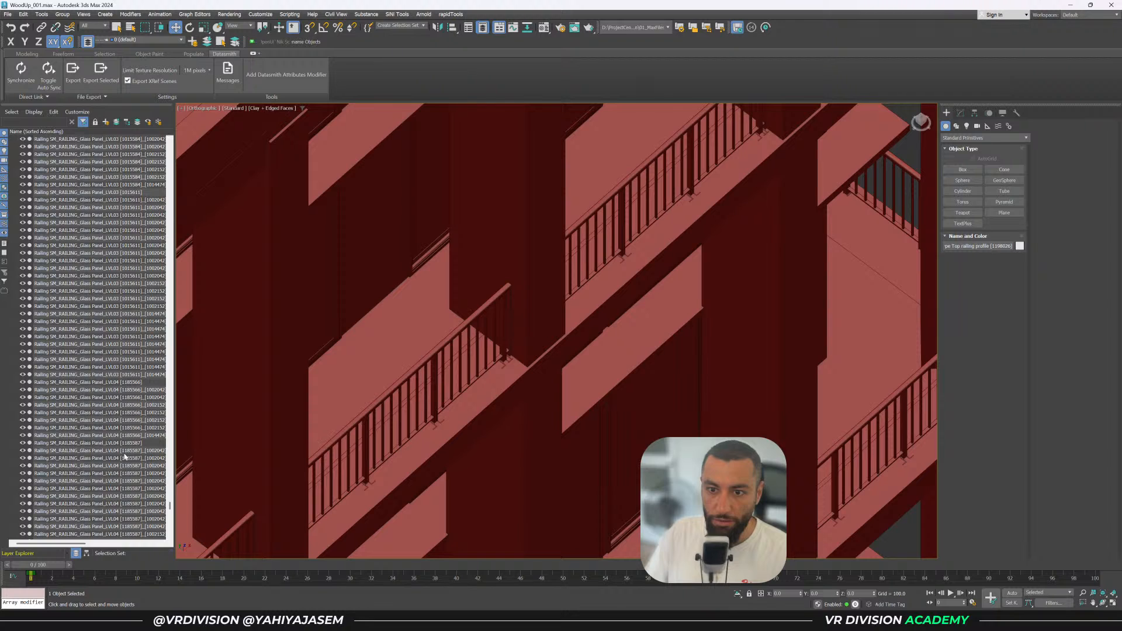
Select an SM_RAILING_Glass Panel_LVL04 part in the object list, frame it, and examine where it sits on the building
{"action": "left_click", "coordinate": [124, 453]}
{"action": "key", "text": "z"}
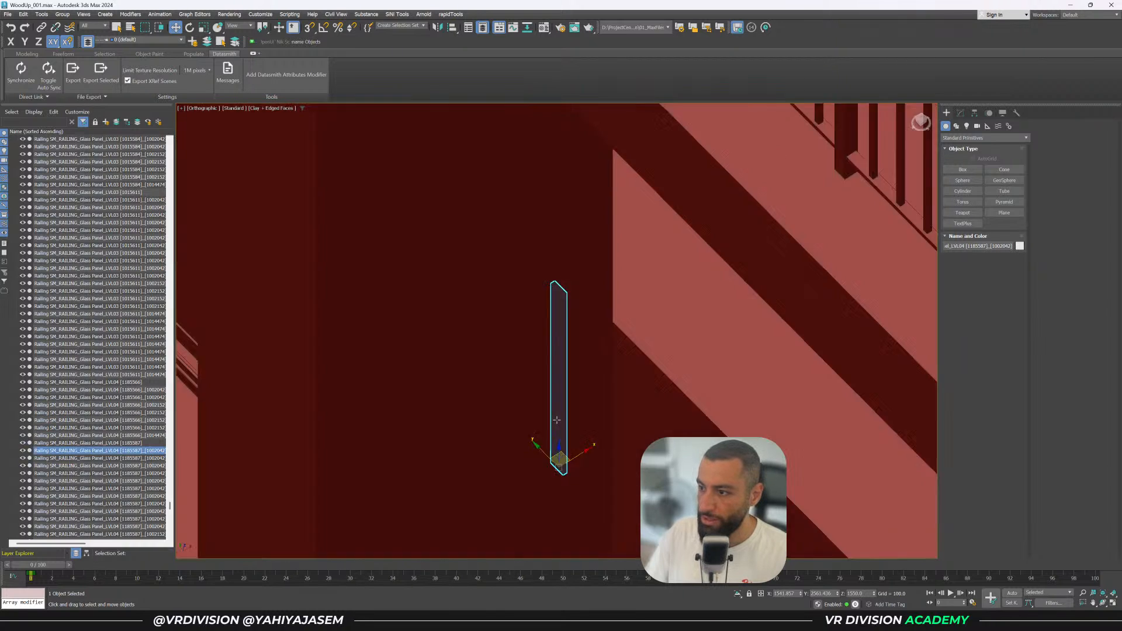
{"action": "scroll", "coordinate": [543, 404], "scroll_direction": "down", "scroll_amount": 10}
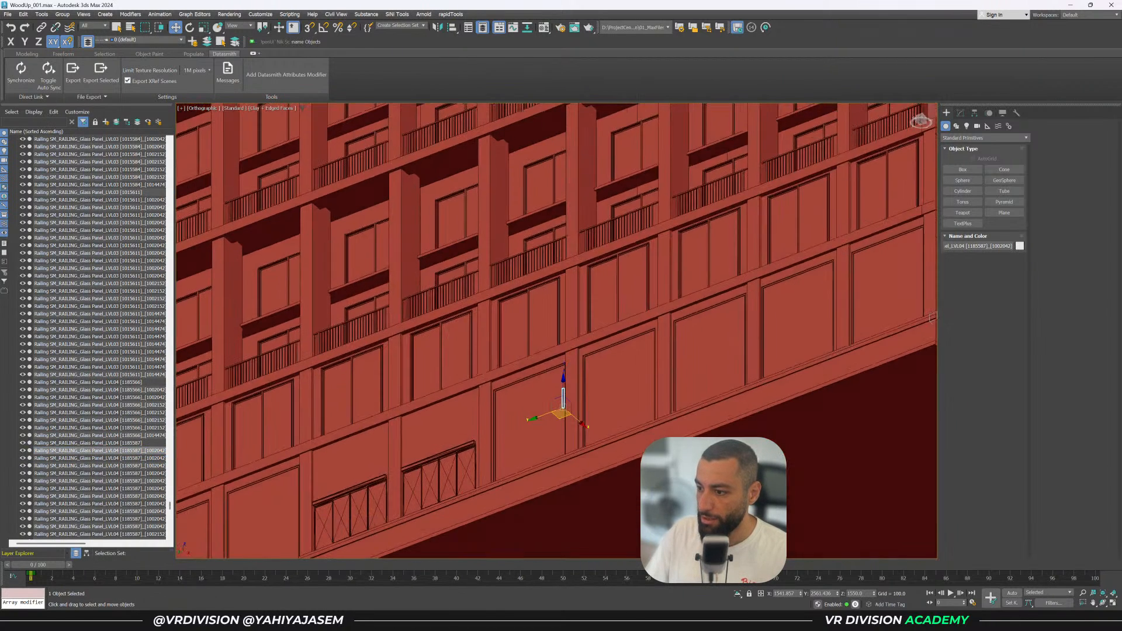
{"action": "middle_click_drag", "start_coordinate": [543, 405], "coordinate": [567, 405], "text": "alt"}
{"action": "scroll", "coordinate": [515, 409], "scroll_direction": "up", "scroll_amount": 8}
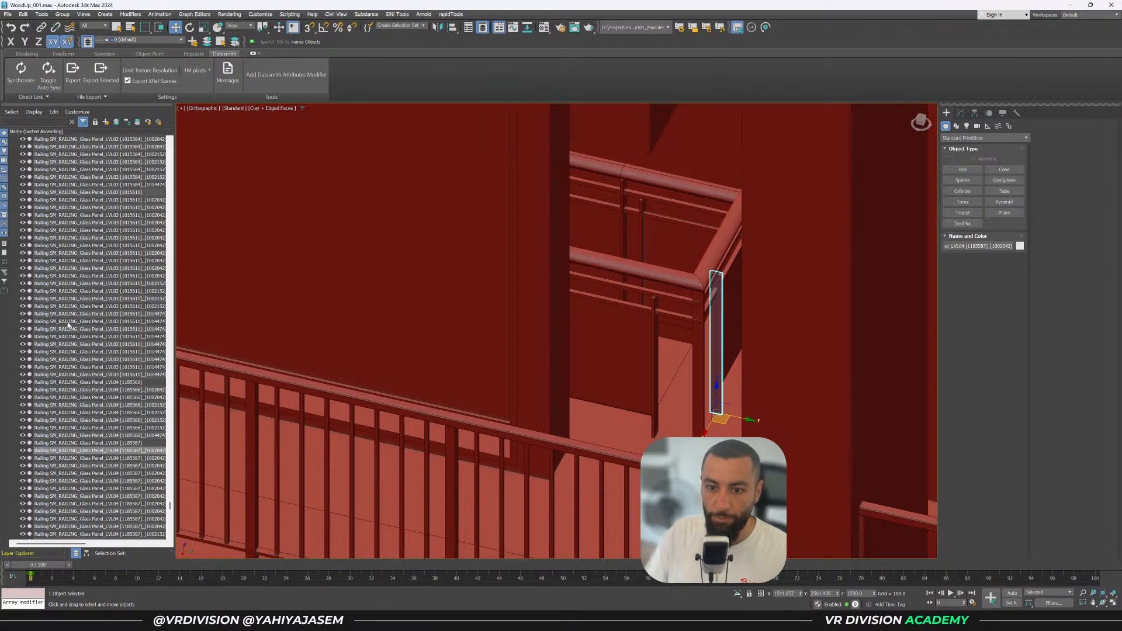
Select an SM_RAILING_EXT_TRASS_LVL014 part in the object list, frame it, and examine its balcony railing
{"action": "scroll", "coordinate": [82, 325], "scroll_direction": "up", "scroll_amount": 10}
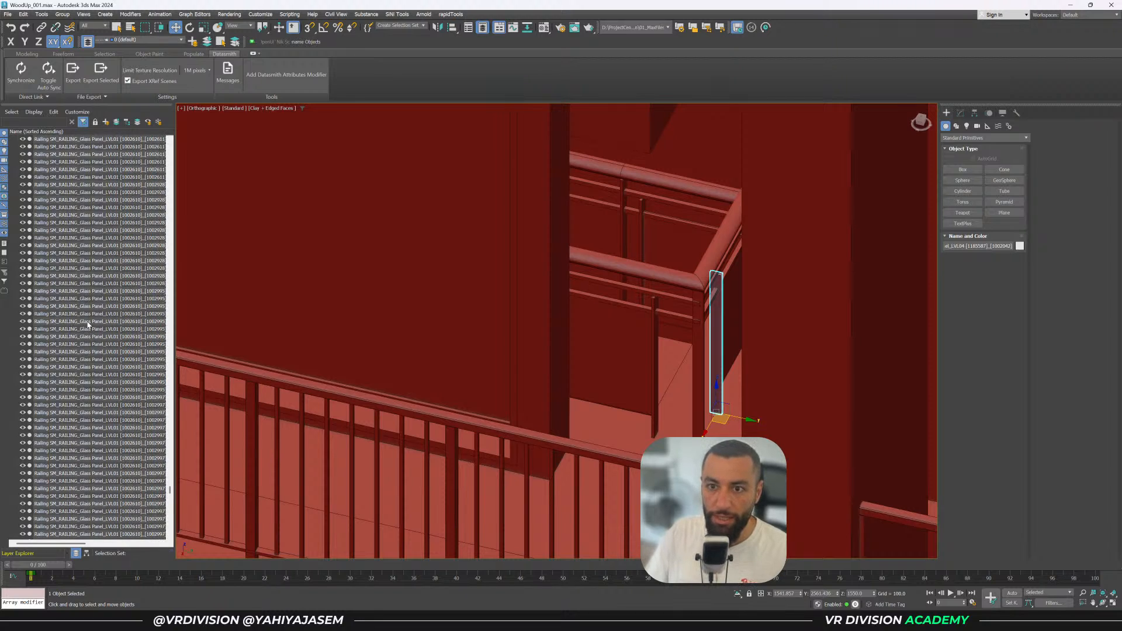
{"action": "scroll", "coordinate": [88, 325], "scroll_direction": "up", "scroll_amount": 10}
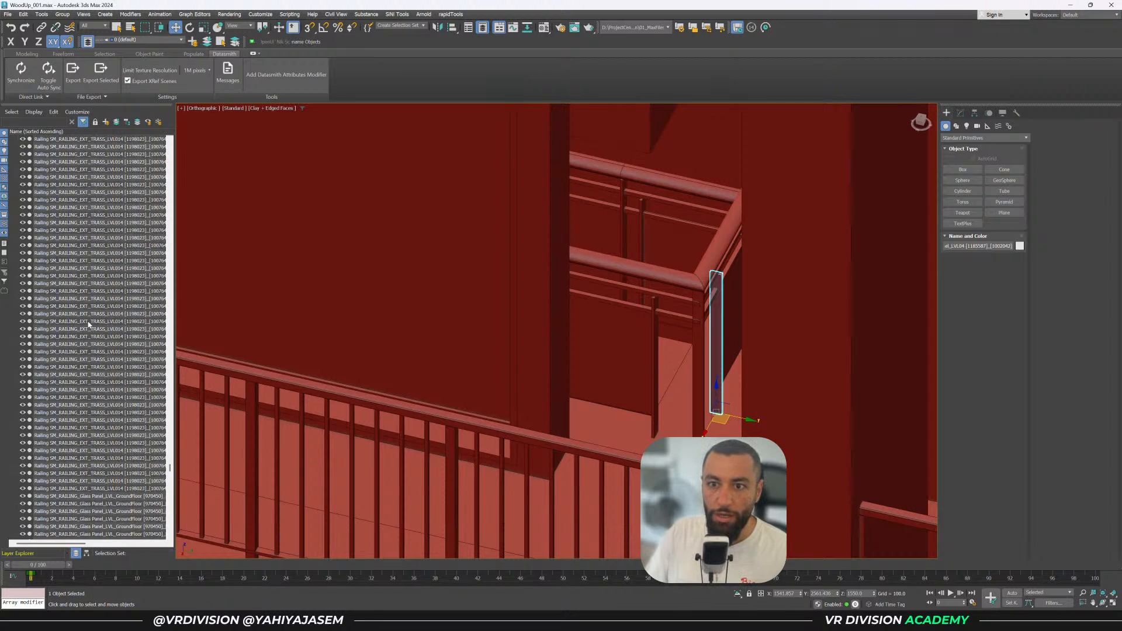
{"action": "scroll", "coordinate": [88, 325], "scroll_direction": "up", "scroll_amount": 5}
{"action": "left_click", "coordinate": [91, 316]}
{"action": "key", "text": "z"}
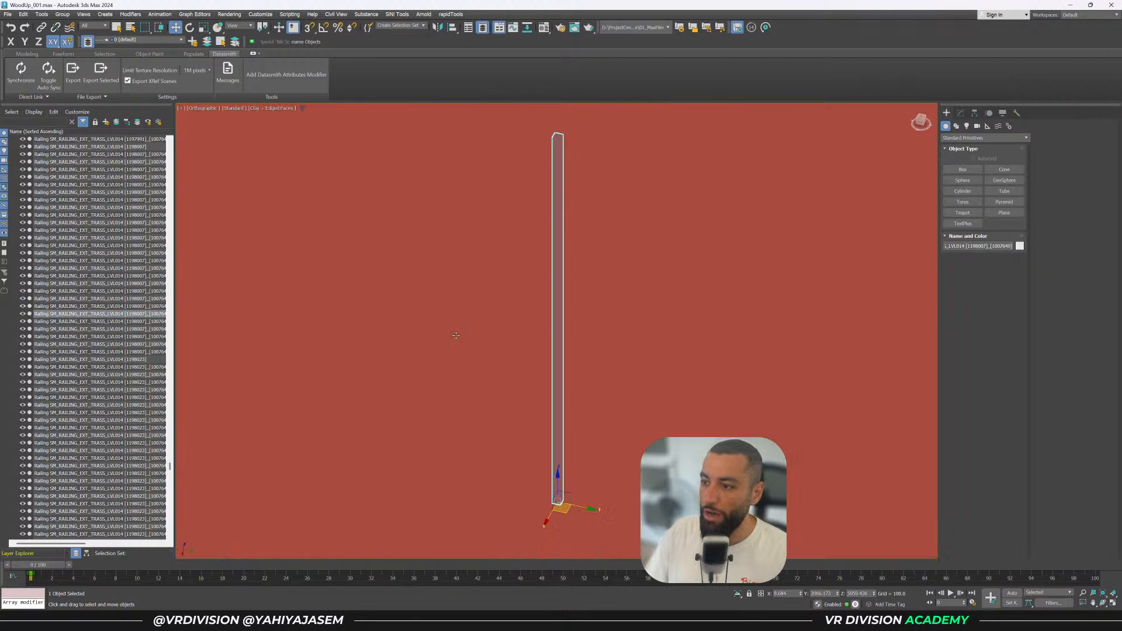
{"action": "scroll", "coordinate": [514, 338], "scroll_direction": "down", "scroll_amount": 10}
{"action": "middle_click_drag", "start_coordinate": [514, 338], "coordinate": [586, 318], "text": "alt"}
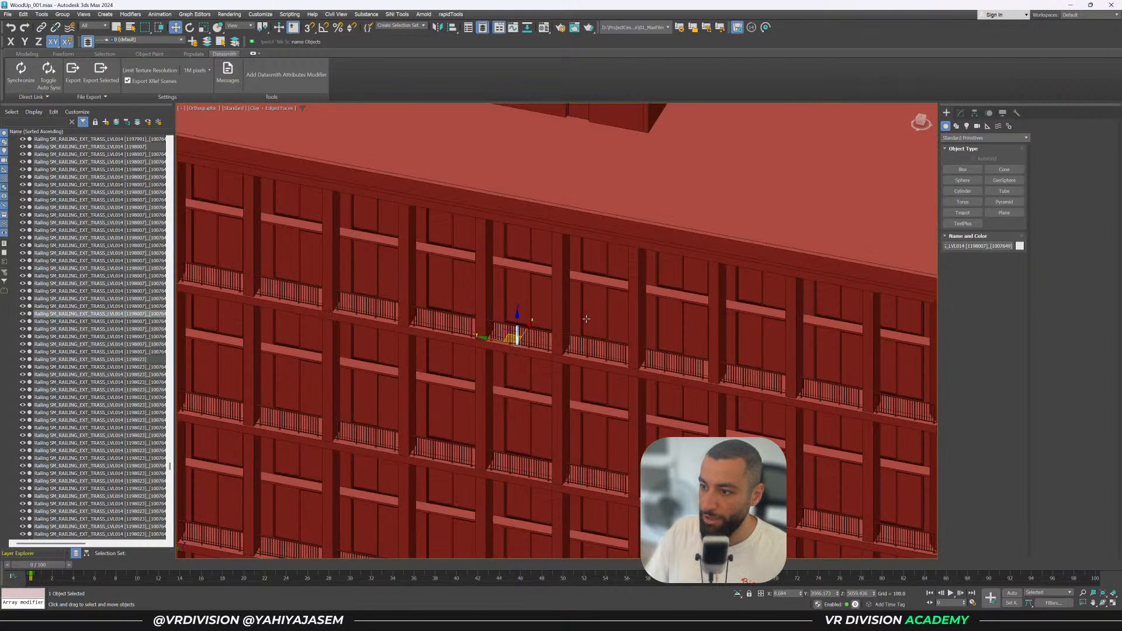
{"action": "key", "text": "shift+z"}
{"action": "key", "text": "shift+z"}
{"action": "key", "text": "shift+z"}
{"action": "key", "text": "shift+z"}
{"action": "key", "text": "shift+z"}
{"action": "key", "text": "shift+z"}
{"action": "key", "text": "shift+z"}
{"action": "key", "text": "shift+z"}
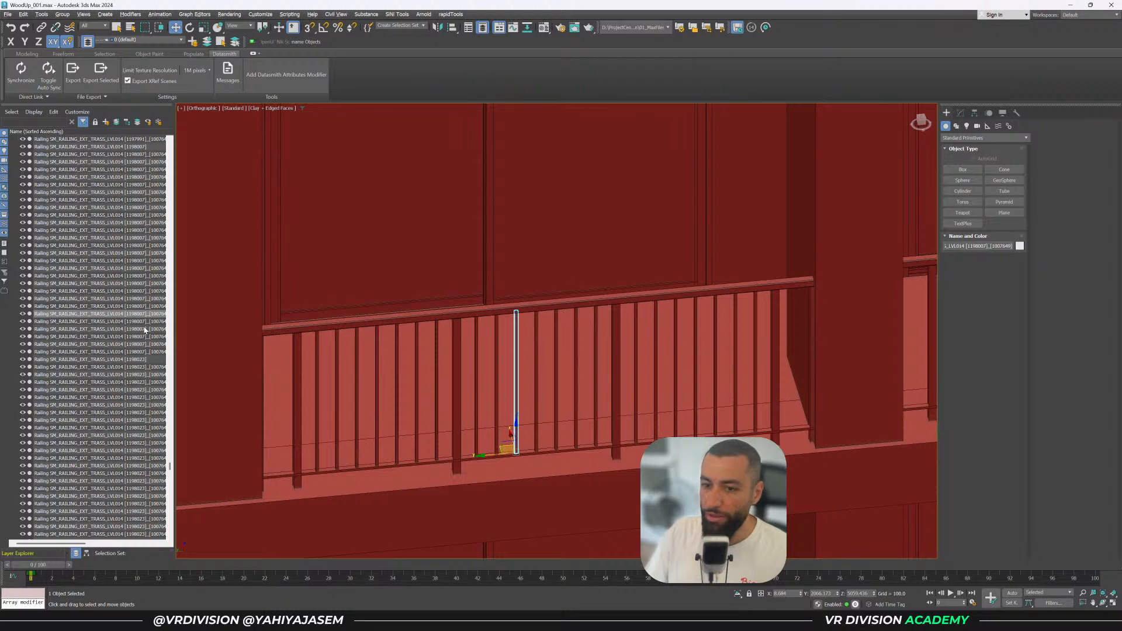
Look through the many SM_RAILING_EXT_TRASS entries in the object list and compare them with the railings across the facade
{"action": "scroll", "coordinate": [145, 330], "scroll_direction": "up", "scroll_amount": 15}
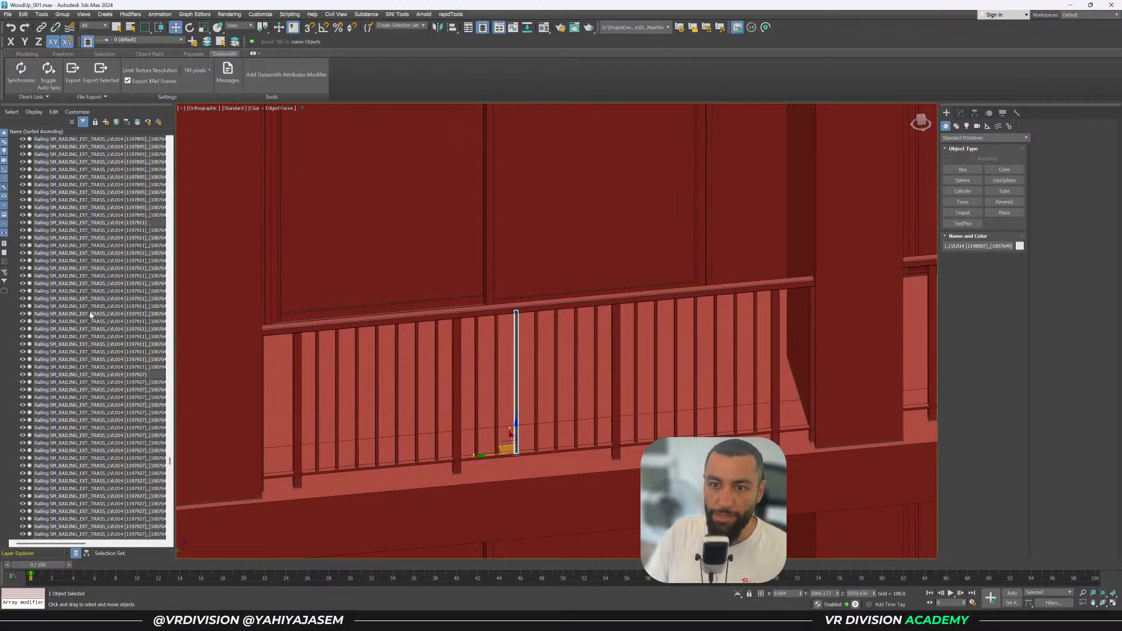
{"action": "scroll", "coordinate": [91, 315], "scroll_direction": "up", "scroll_amount": 15}
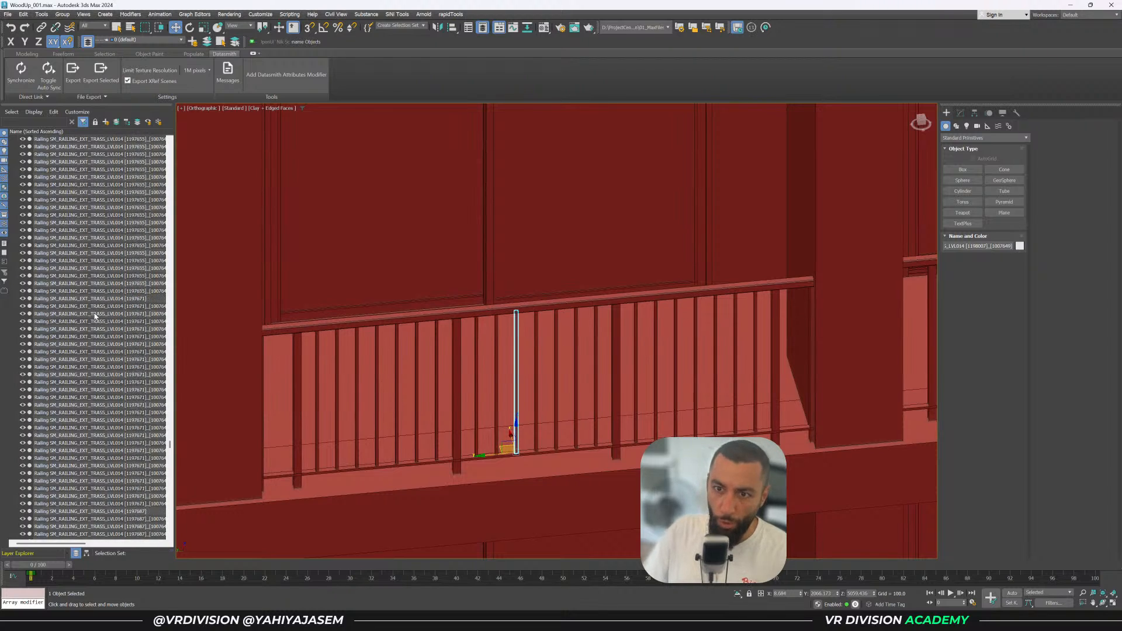
{"action": "scroll", "coordinate": [95, 316], "scroll_direction": "up", "scroll_amount": 15}
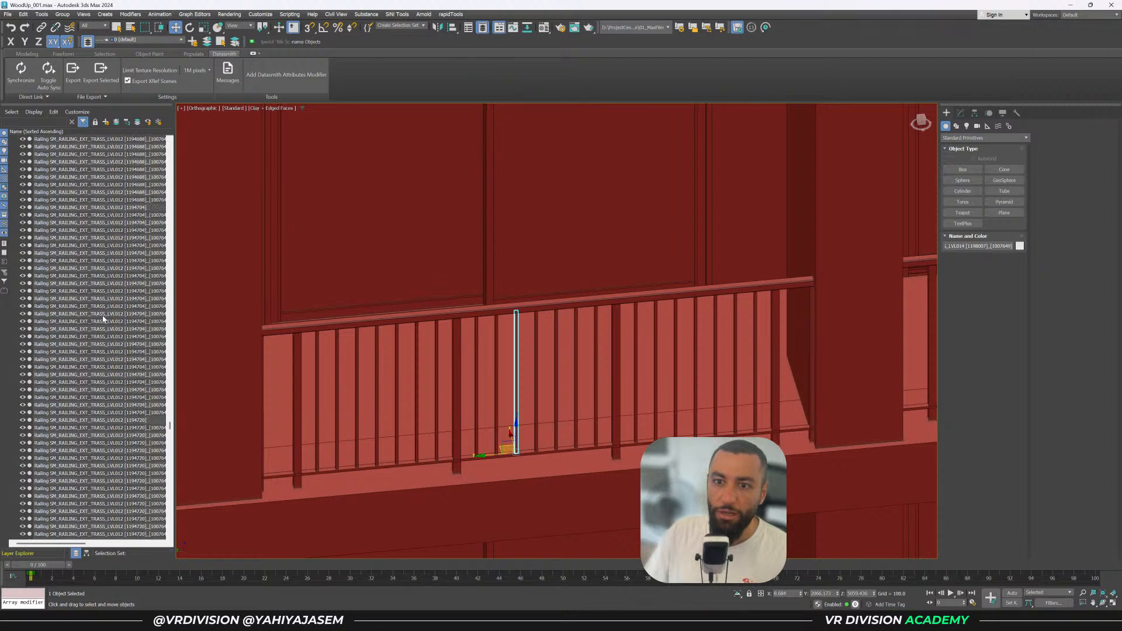
{"action": "scroll", "coordinate": [103, 318], "scroll_direction": "up", "scroll_amount": 10}
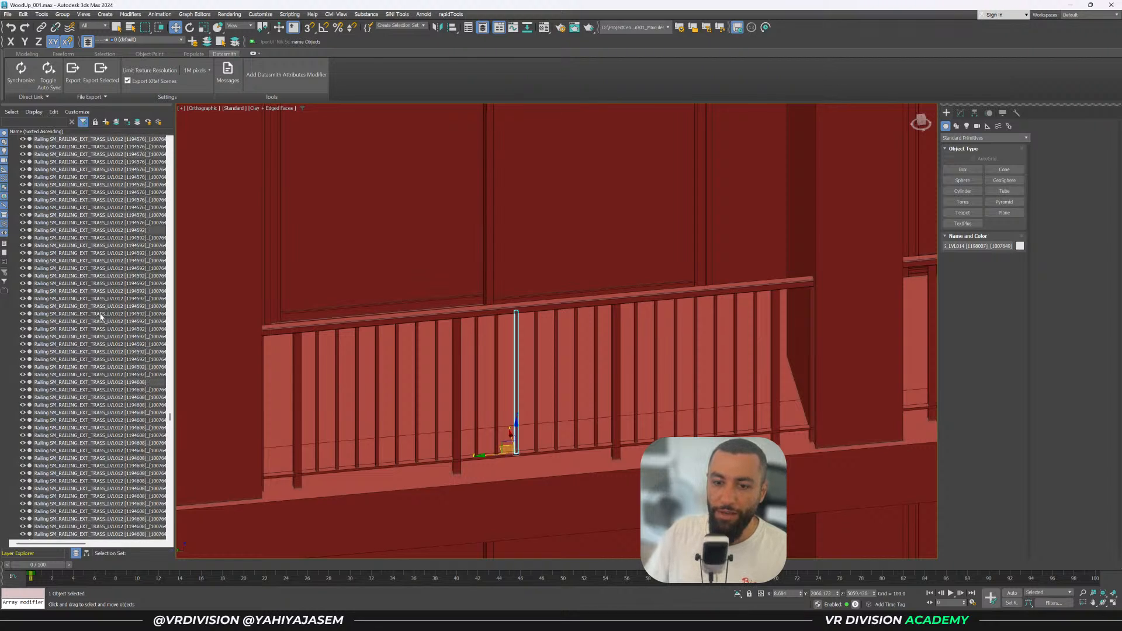
{"action": "scroll", "coordinate": [397, 368], "scroll_direction": "down", "scroll_amount": 12}
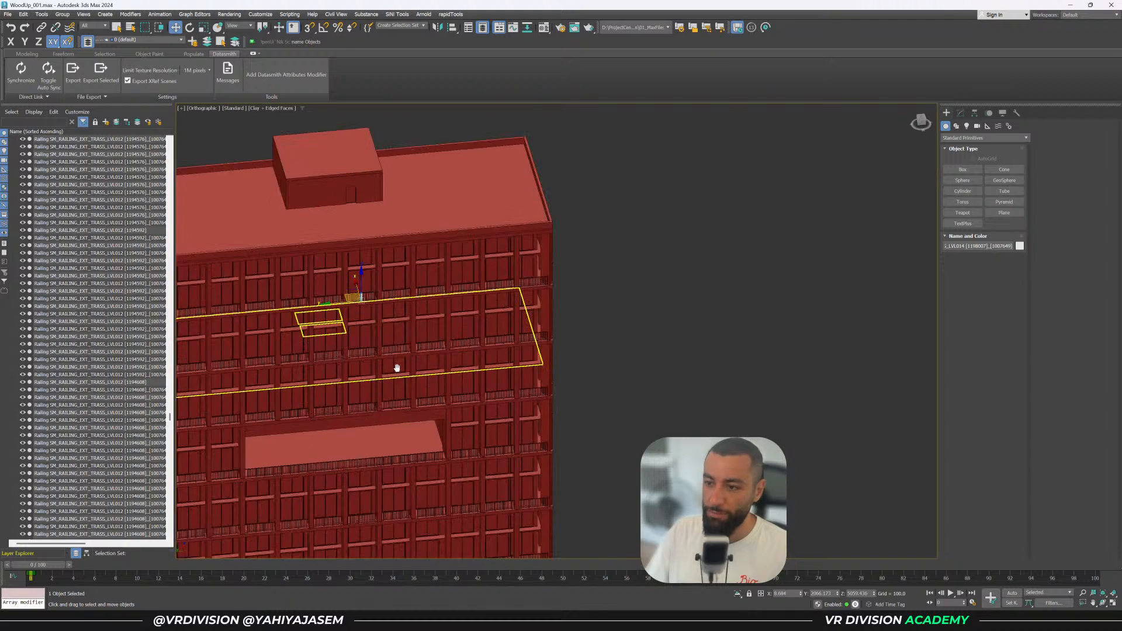
{"action": "middle_click_drag", "start_coordinate": [397, 368], "coordinate": [524, 328]}
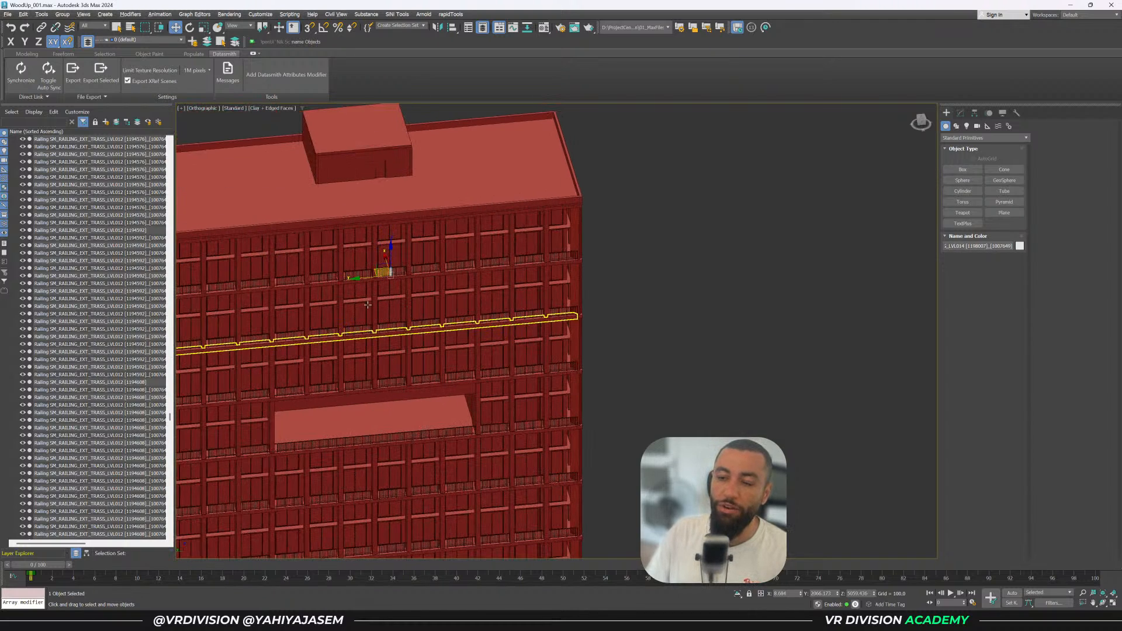
{"action": "scroll", "coordinate": [99, 244], "scroll_direction": "up", "scroll_amount": 10}
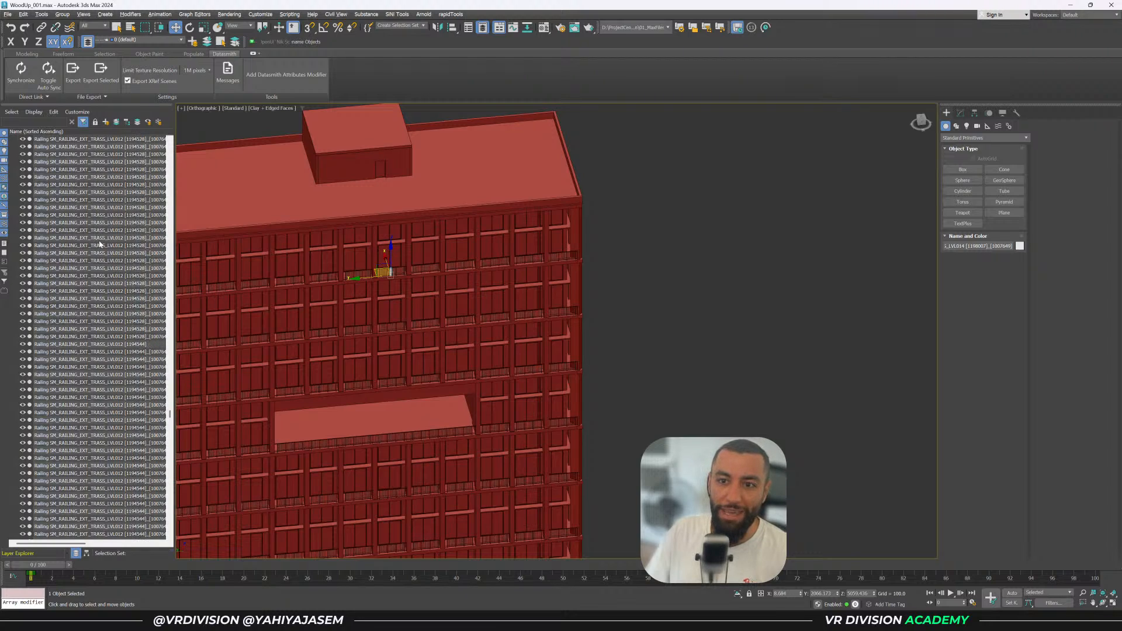
{"action": "scroll", "coordinate": [99, 245], "scroll_direction": "up", "scroll_amount": 5}
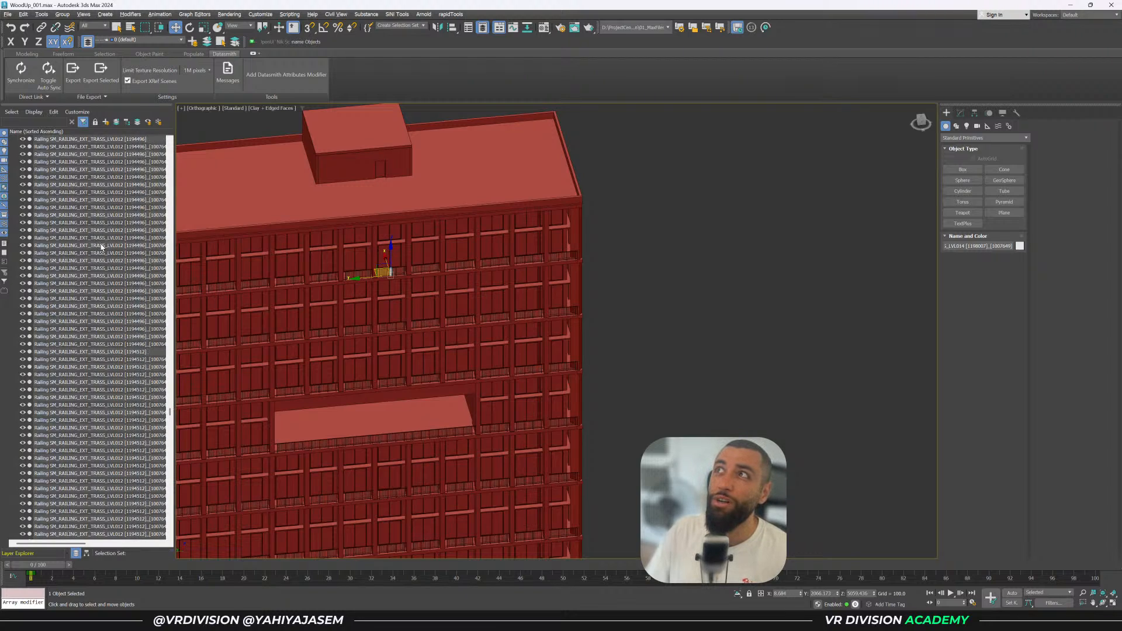
{"action": "scroll", "coordinate": [101, 247], "scroll_direction": "up", "scroll_amount": 5}
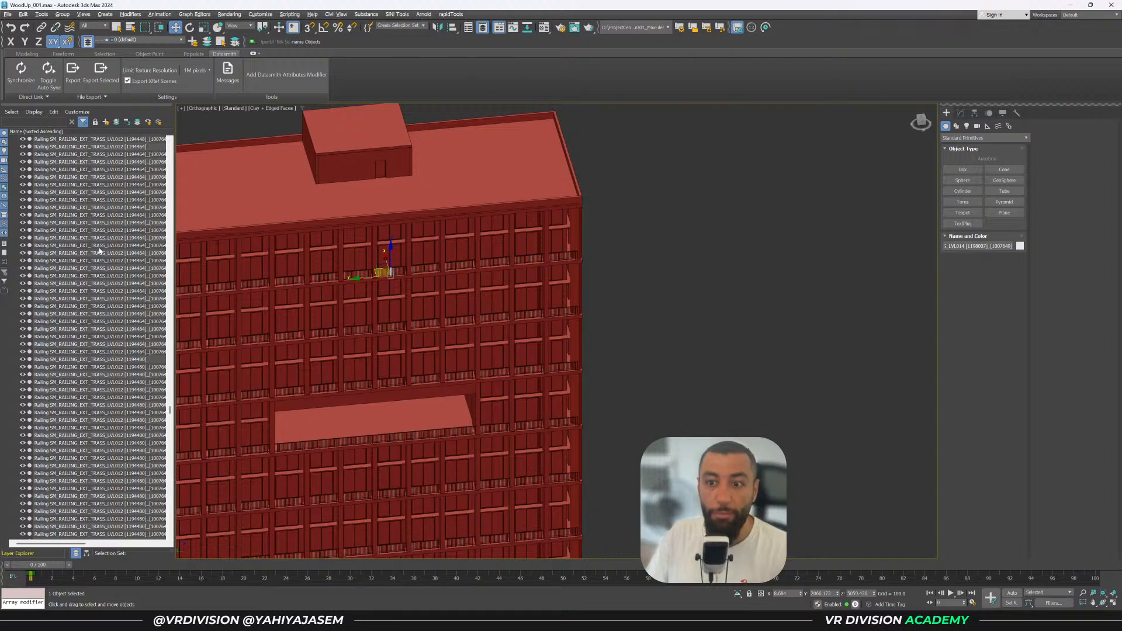
{"action": "scroll", "coordinate": [100, 250], "scroll_direction": "up", "scroll_amount": 5}
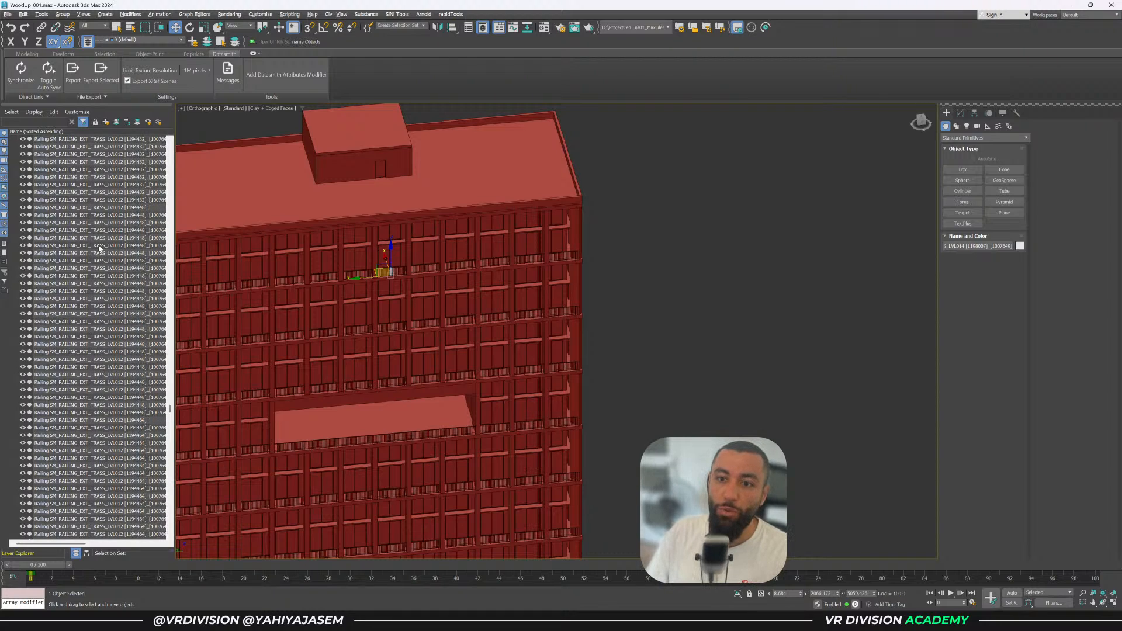
Examine the foot of a balcony railing post up close and continue through the SM_RAILING_EXT_TRASS_LVL012 entries in the list
{"action": "scroll", "coordinate": [322, 290], "scroll_direction": "up", "scroll_amount": 8}
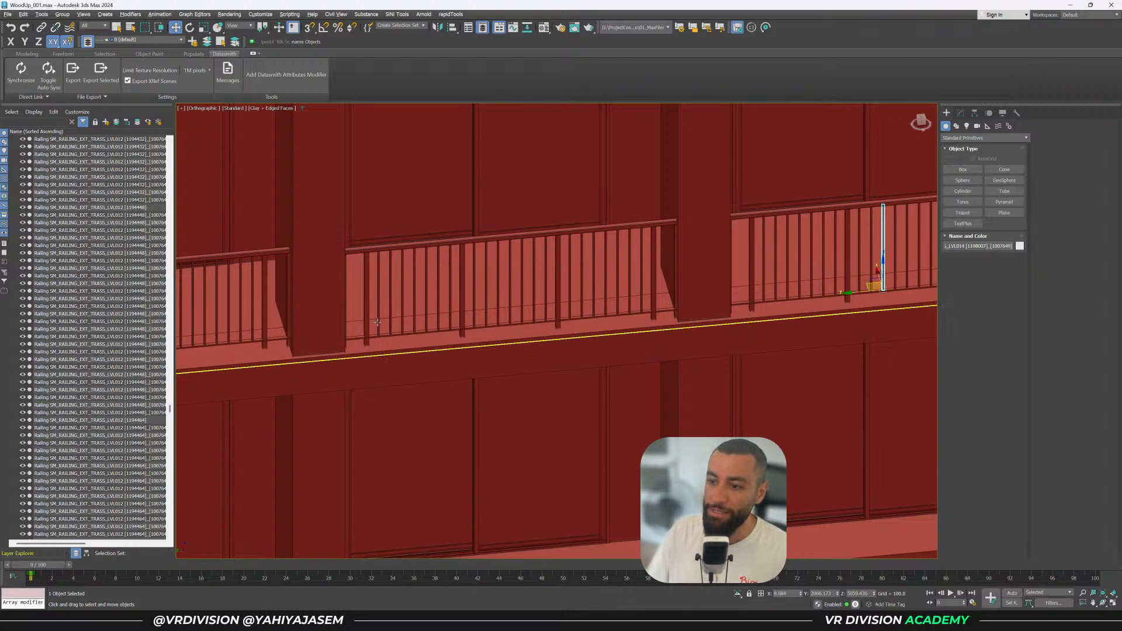
{"action": "scroll", "coordinate": [366, 331], "scroll_direction": "up", "scroll_amount": 5}
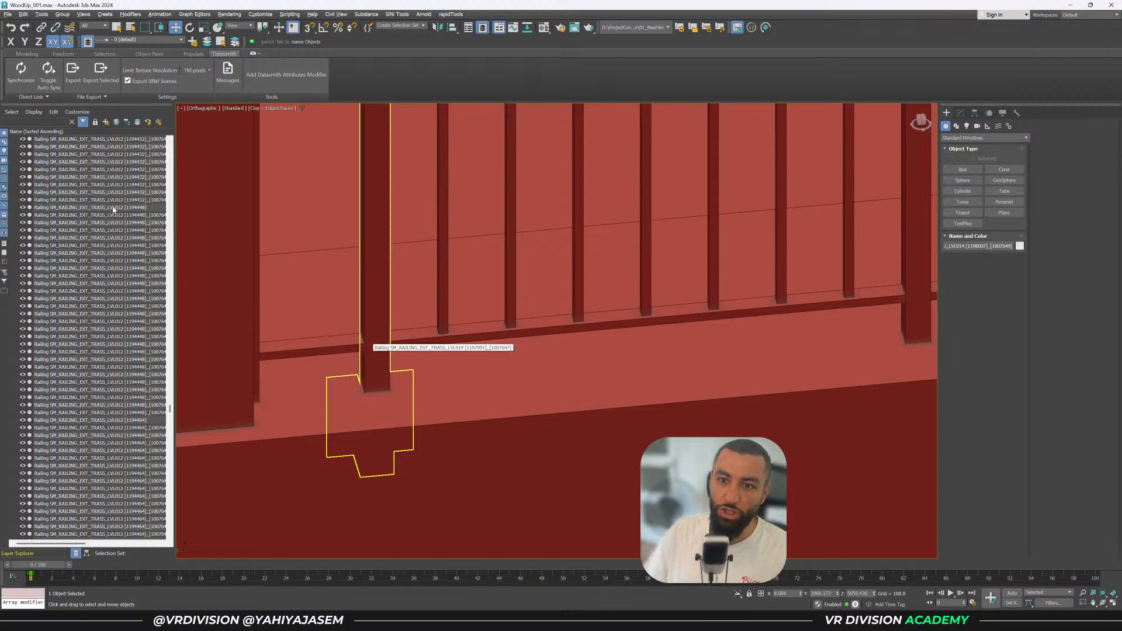
{"action": "scroll", "coordinate": [93, 198], "scroll_direction": "up", "scroll_amount": 8}
{"action": "scroll", "coordinate": [84, 216], "scroll_direction": "up", "scroll_amount": 10}
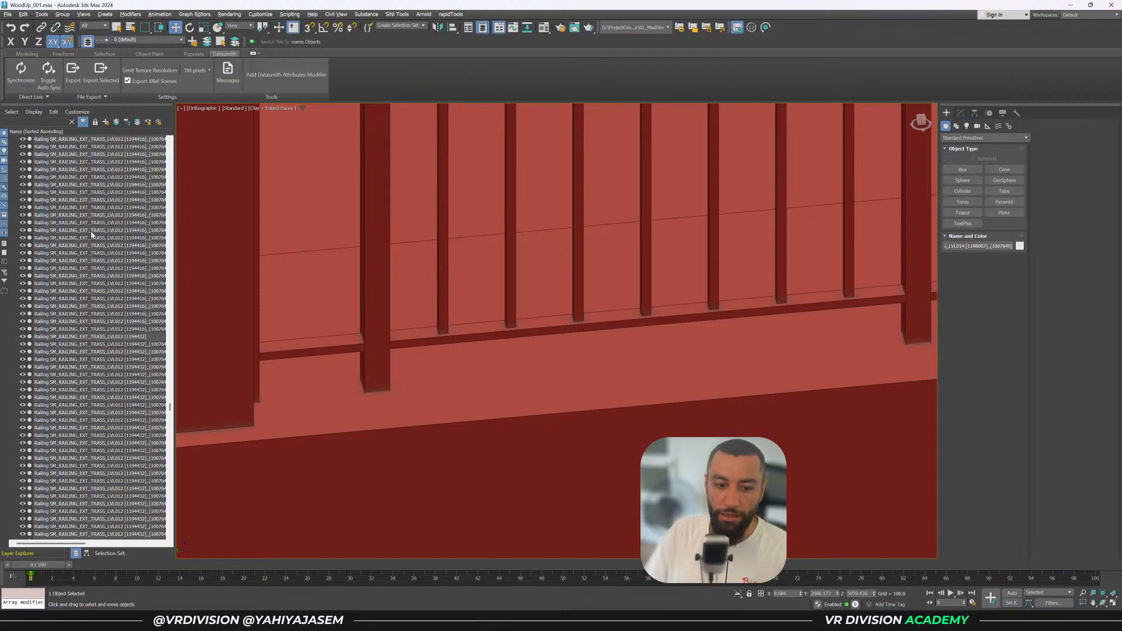
Look through the SM_RAILING_EXT_TRASS entries in the object list from LVL012 up to LVL_02 to find where they begin
{"action": "scroll", "coordinate": [93, 236], "scroll_direction": "up", "scroll_amount": 15}
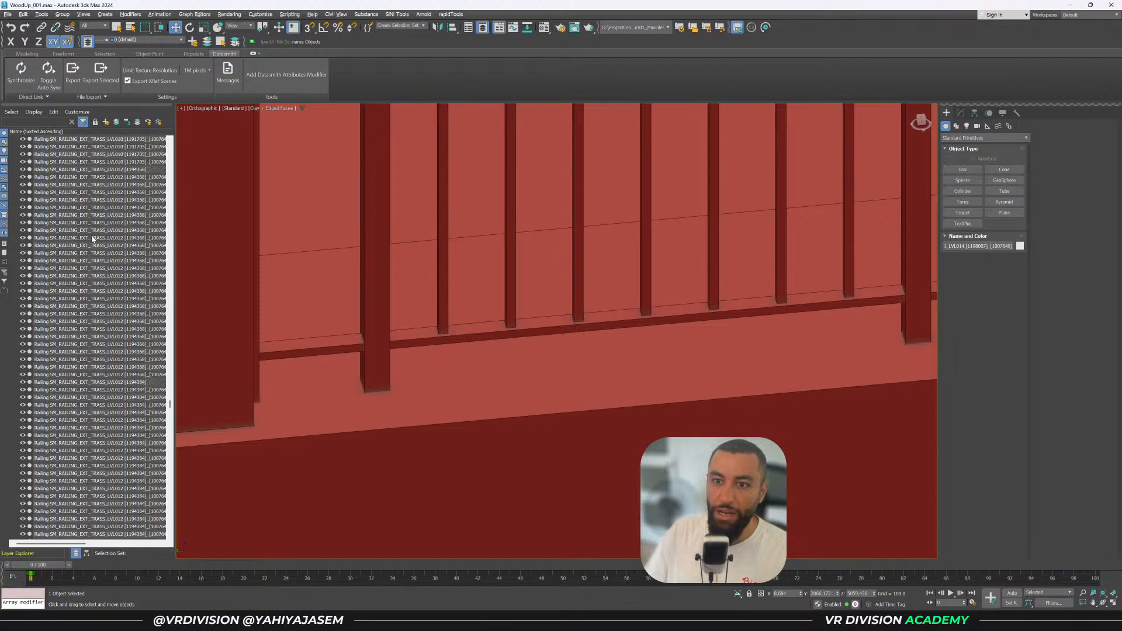
{"action": "scroll", "coordinate": [95, 239], "scroll_direction": "up", "scroll_amount": 10}
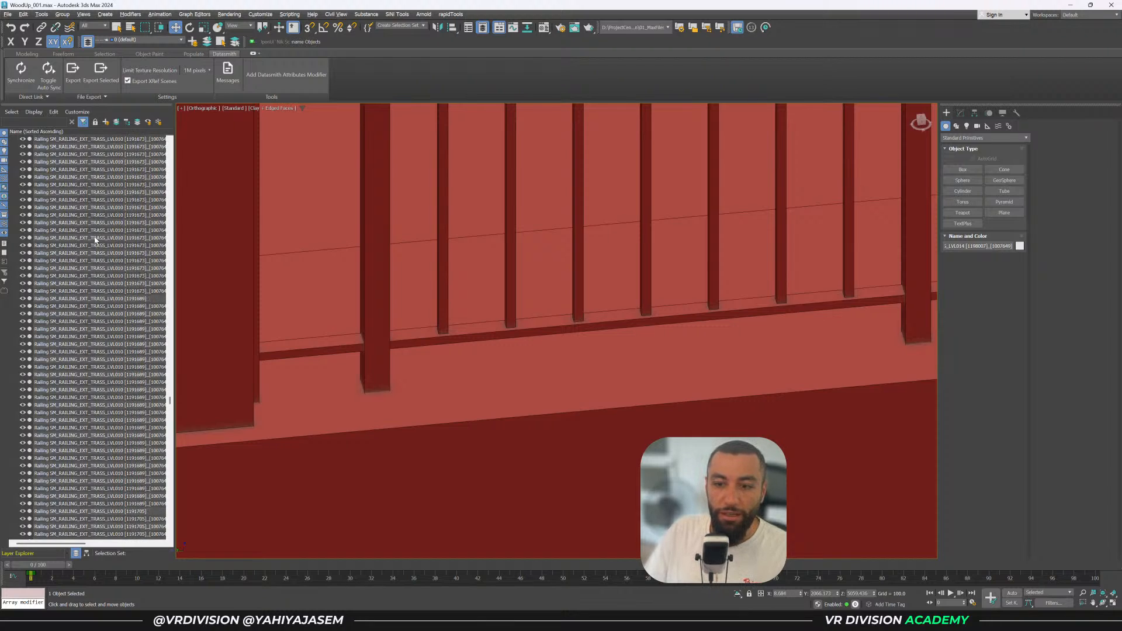
{"action": "scroll", "coordinate": [95, 240], "scroll_direction": "up", "scroll_amount": 15}
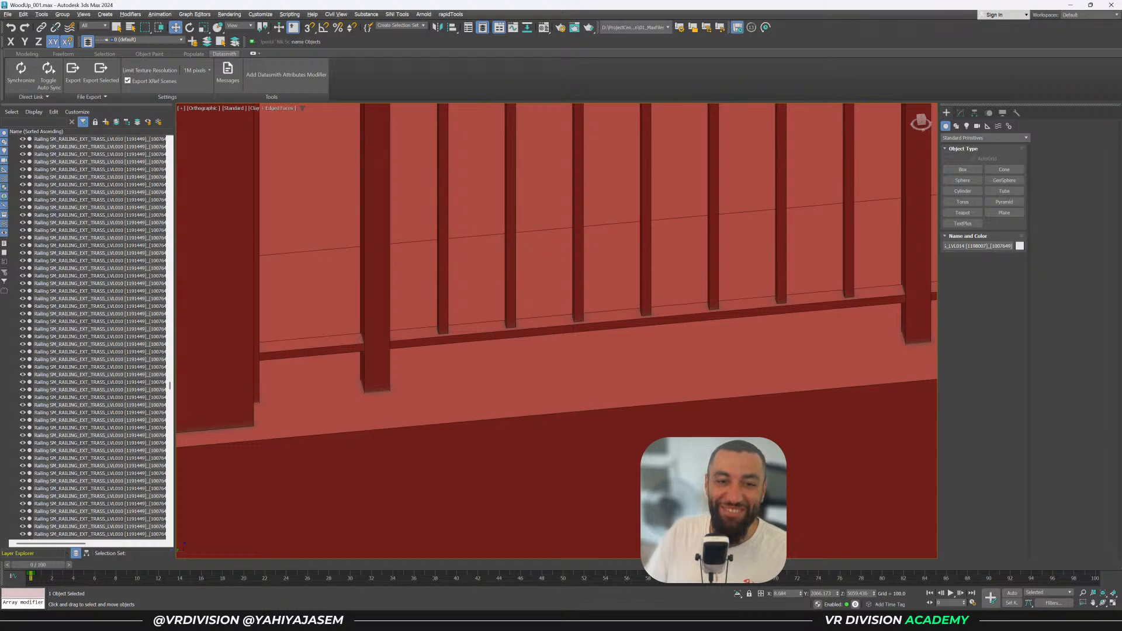
{"action": "scroll", "coordinate": [104, 242], "scroll_direction": "up", "scroll_amount": 5}
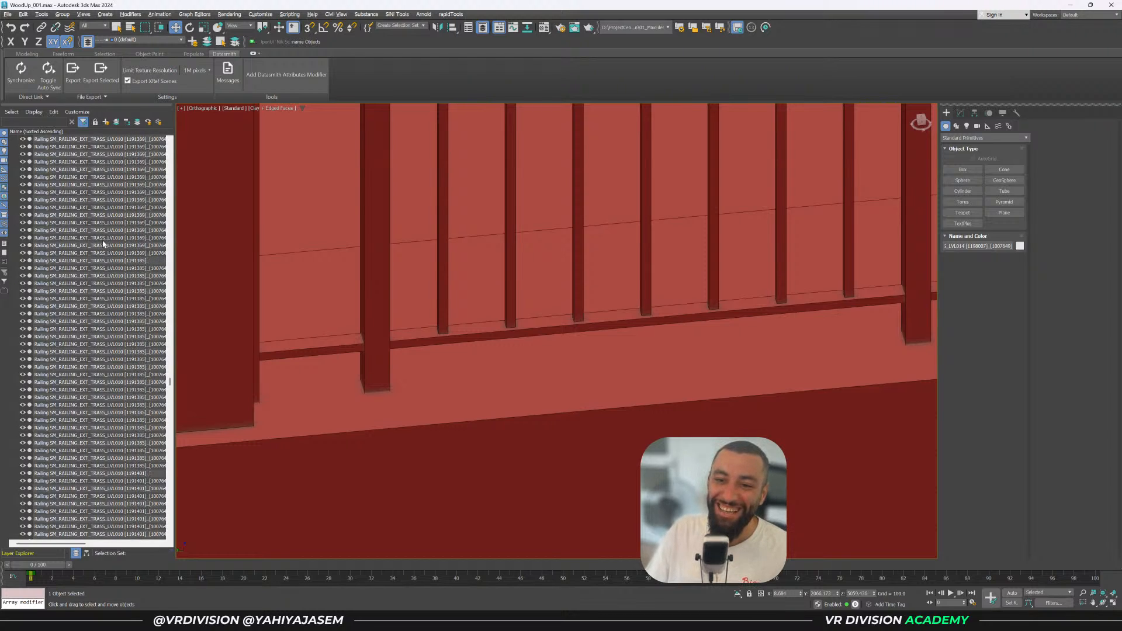
{"action": "scroll", "coordinate": [104, 244], "scroll_direction": "up", "scroll_amount": 5}
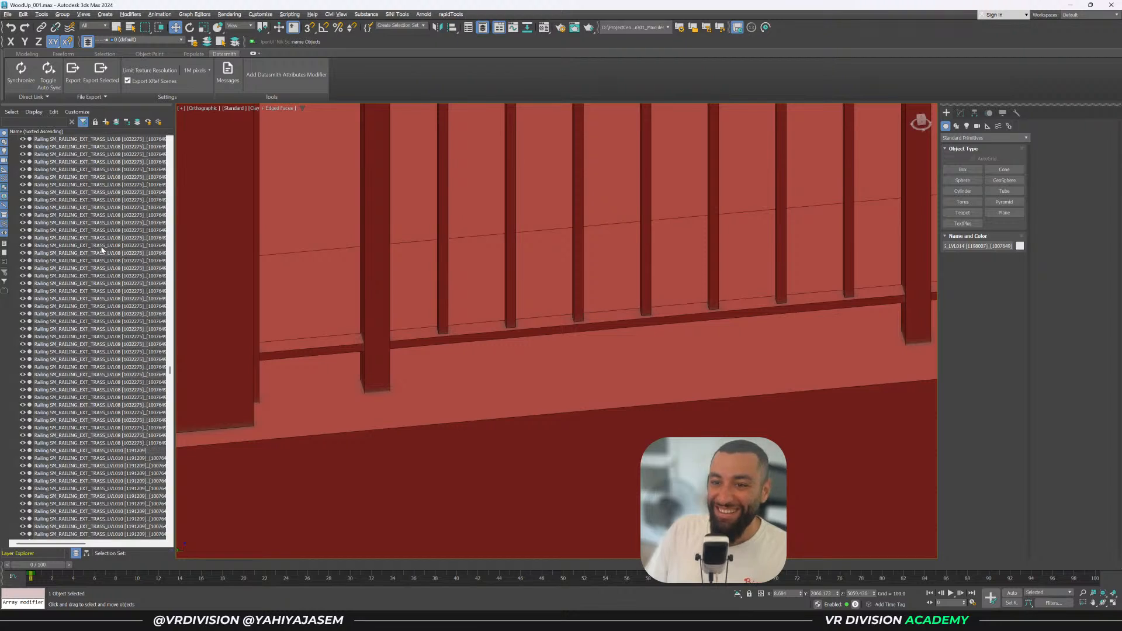
{"action": "scroll", "coordinate": [102, 250], "scroll_direction": "up", "scroll_amount": 5}
{"action": "scroll", "coordinate": [99, 248], "scroll_direction": "up", "scroll_amount": 5}
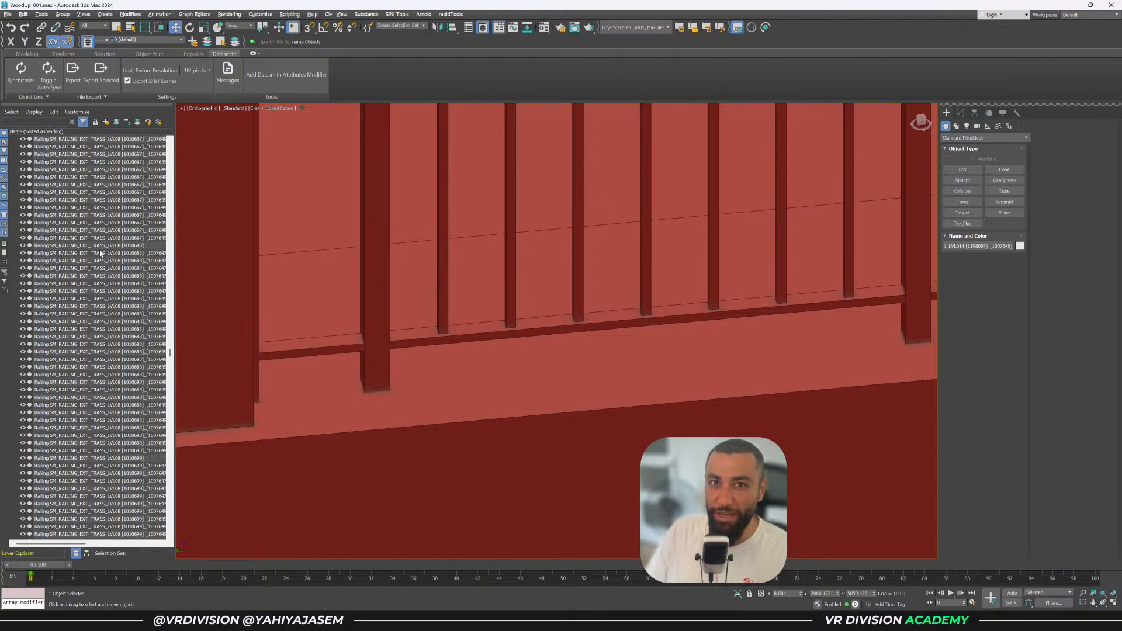
{"action": "scroll", "coordinate": [101, 256], "scroll_direction": "up", "scroll_amount": 5}
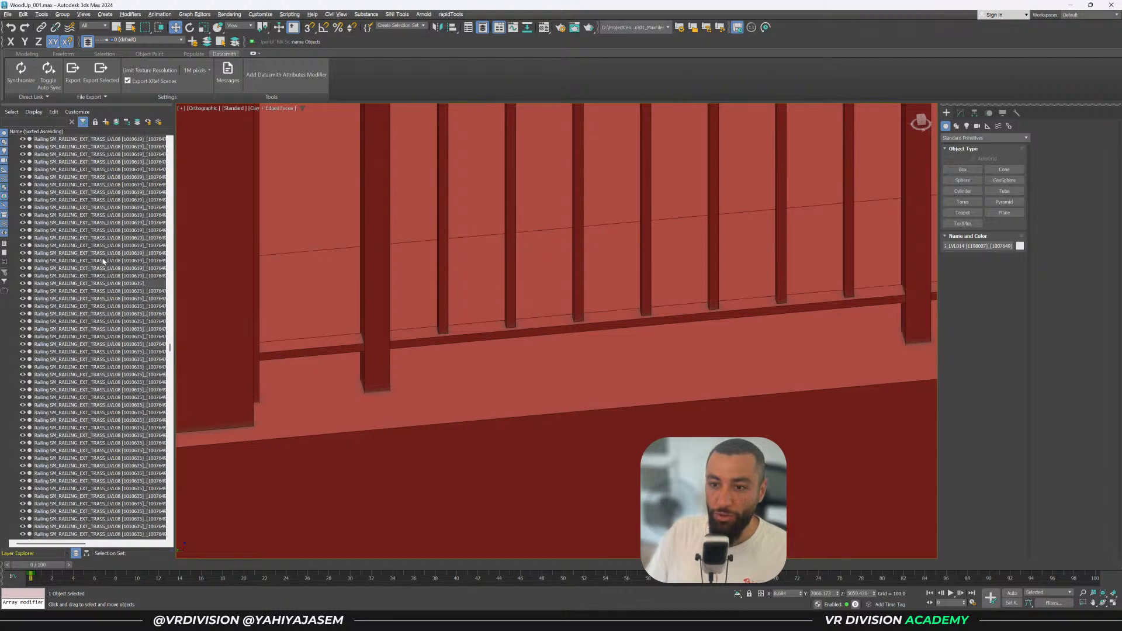
{"action": "scroll", "coordinate": [103, 261], "scroll_direction": "up", "scroll_amount": 5}
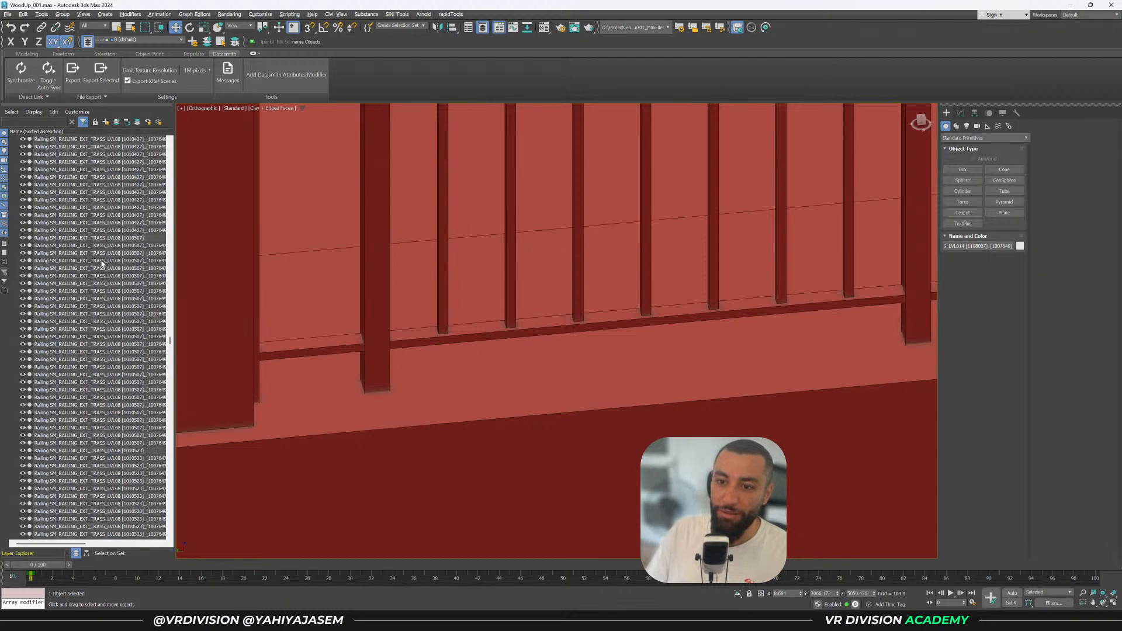
{"action": "scroll", "coordinate": [101, 263], "scroll_direction": "up", "scroll_amount": 5}
{"action": "scroll", "coordinate": [102, 263], "scroll_direction": "up", "scroll_amount": 10}
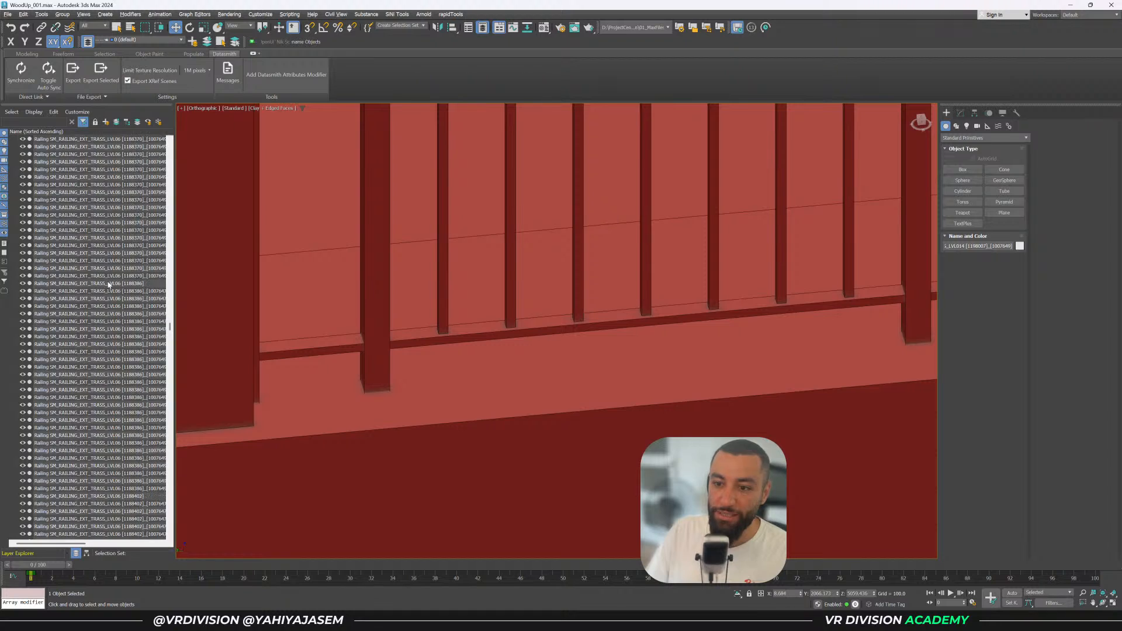
{"action": "scroll", "coordinate": [102, 285], "scroll_direction": "up", "scroll_amount": 8}
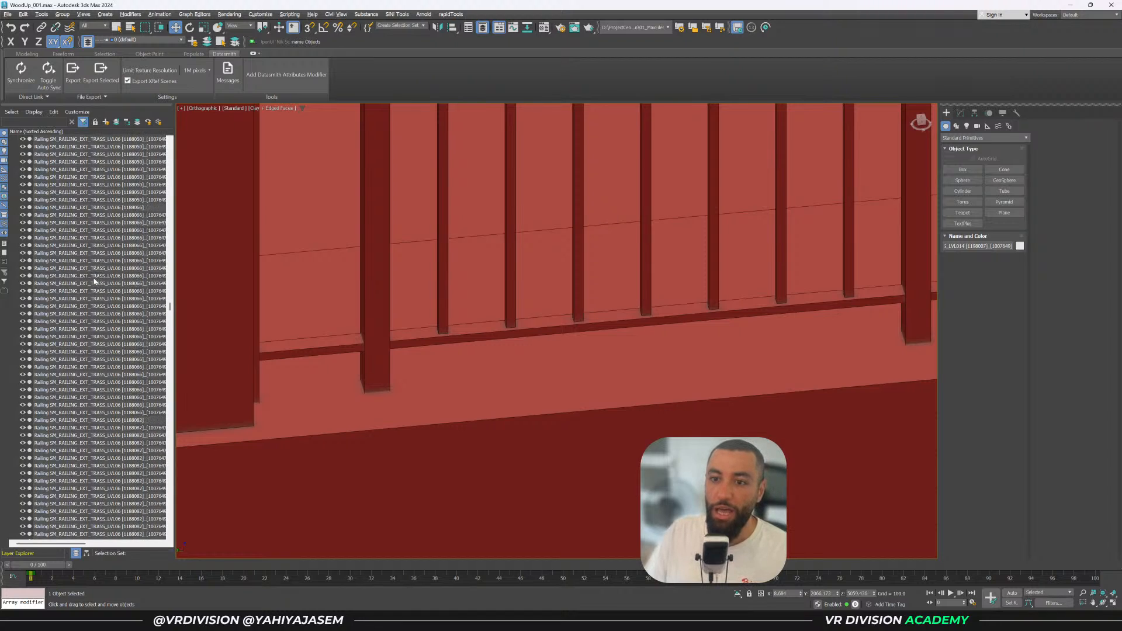
{"action": "scroll", "coordinate": [92, 283], "scroll_direction": "up", "scroll_amount": 10}
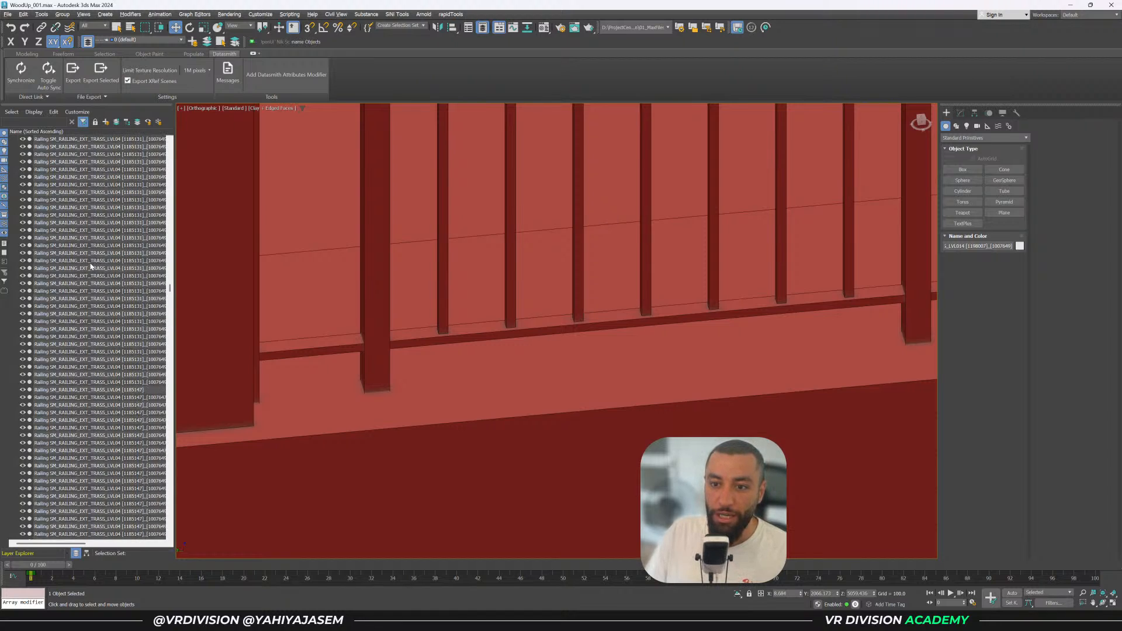
{"action": "scroll", "coordinate": [91, 270], "scroll_direction": "up", "scroll_amount": 15}
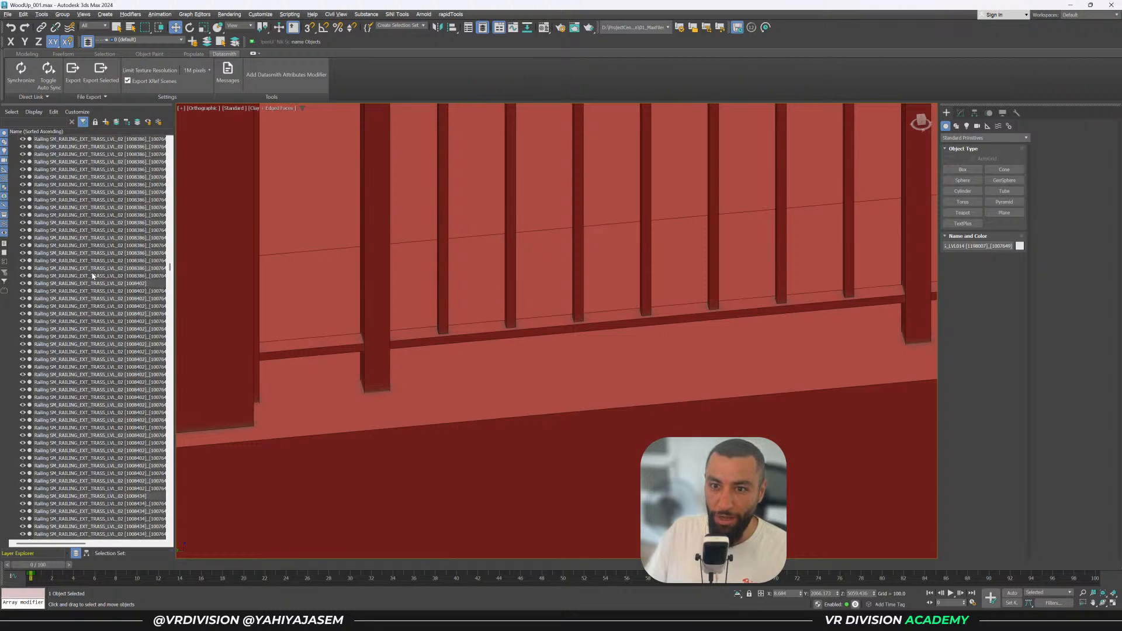
{"action": "scroll", "coordinate": [92, 276], "scroll_direction": "up", "scroll_amount": 15}
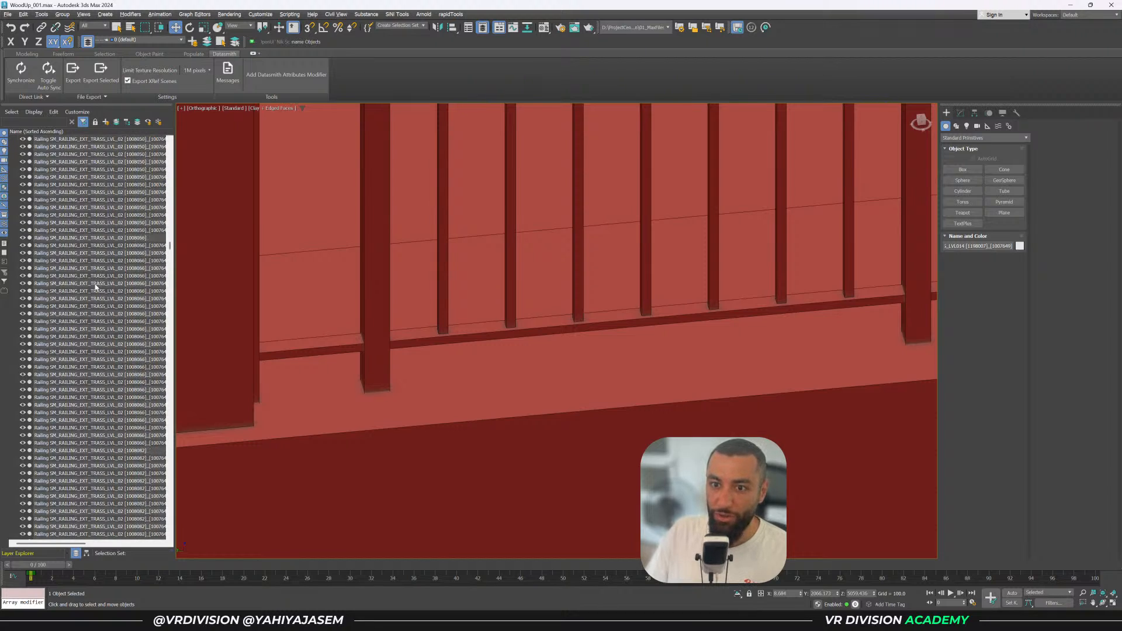
Select all list entries from the first SM_RAILING_EXT_TRASS_LVL_02 railing through the last visible Top Rail Type Top railing profile
{"action": "scroll", "coordinate": [95, 284], "scroll_direction": "up", "scroll_amount": 20}
{"action": "left_click", "coordinate": [95, 281]}
{"action": "scroll", "coordinate": [94, 280], "scroll_direction": "down", "scroll_amount": 12}
{"action": "scroll", "coordinate": [92, 272], "scroll_direction": "up", "scroll_amount": 8}
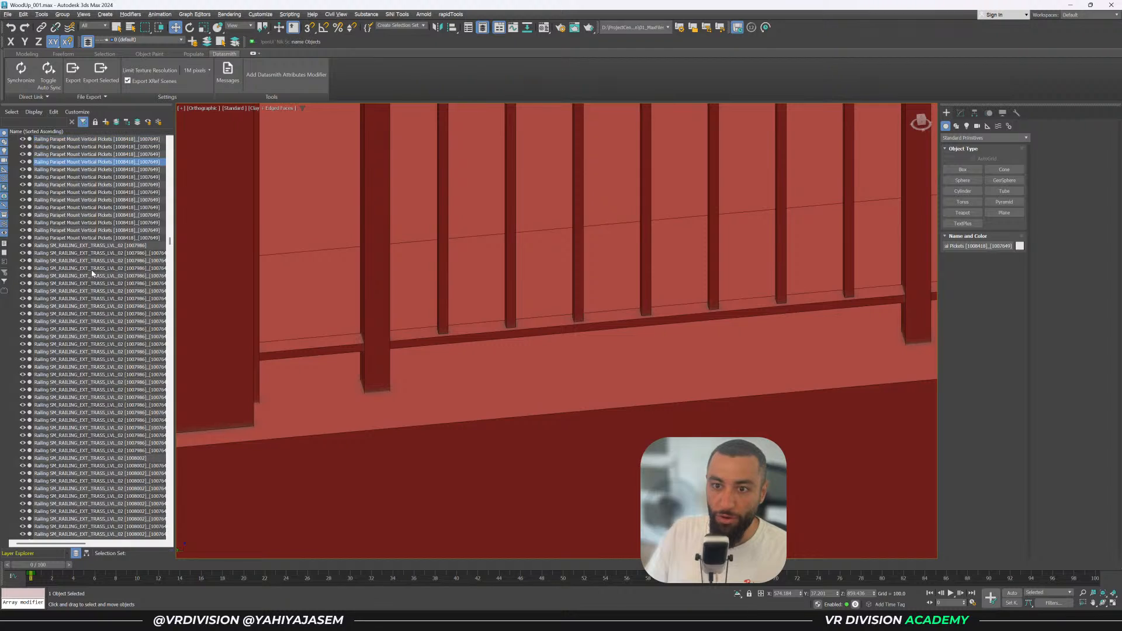
{"action": "left_click", "coordinate": [81, 245]}
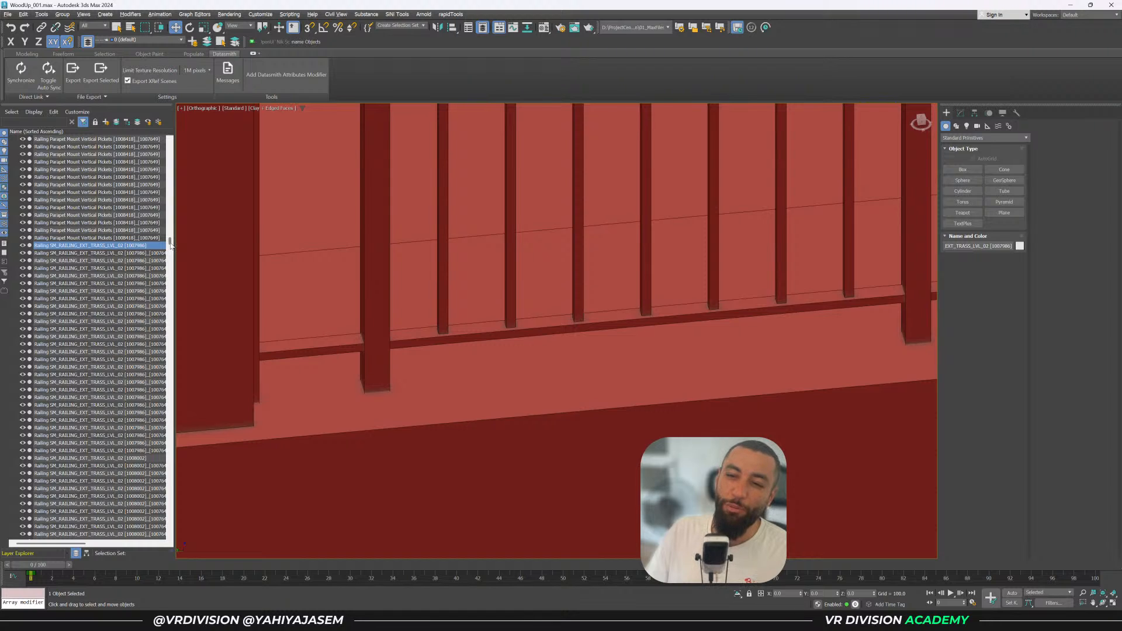
{"action": "left_click_drag", "start_coordinate": [171, 245], "coordinate": [174, 538]}
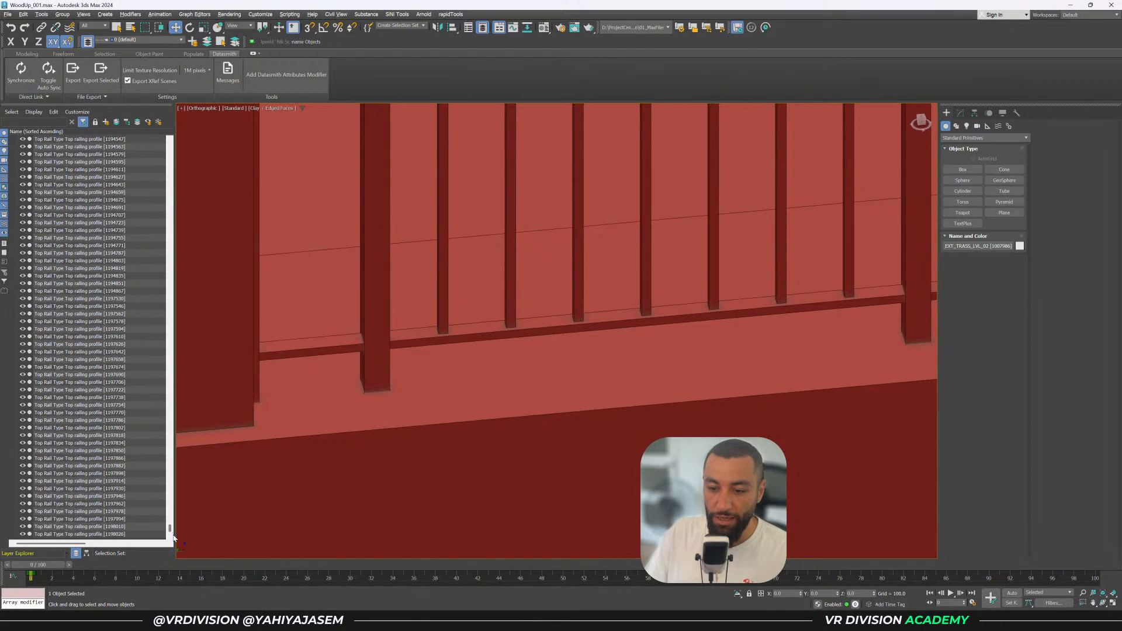
{"action": "left_click", "coordinate": [124, 534], "text": "shift"}
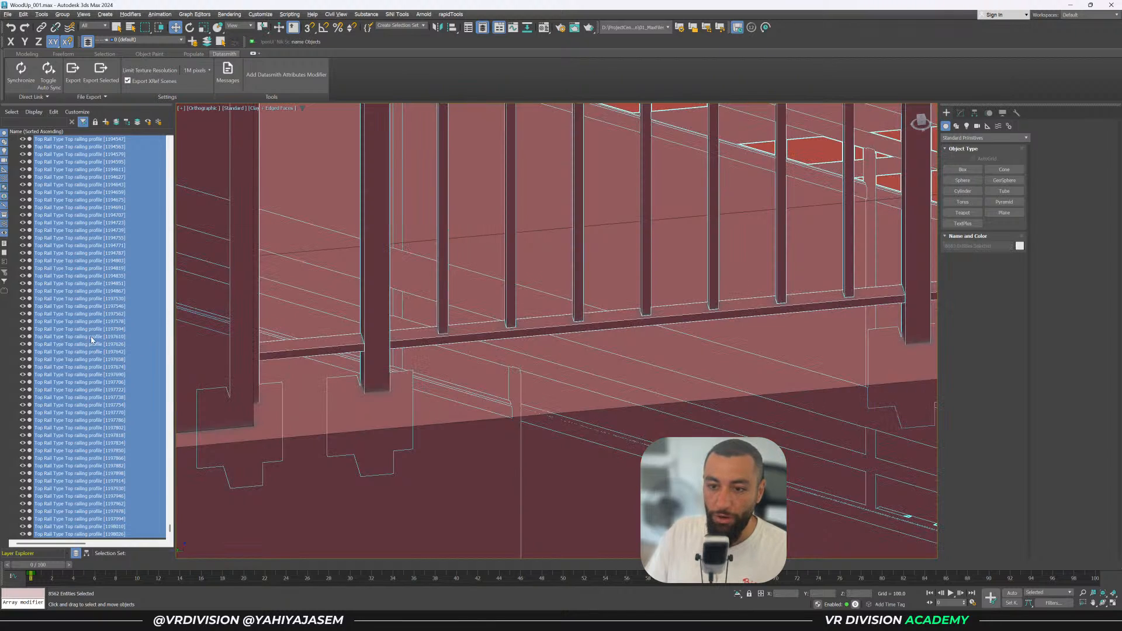
Put the selected railing objects on a new layer and name it Railings
{"action": "right_click", "coordinate": [90, 337]}
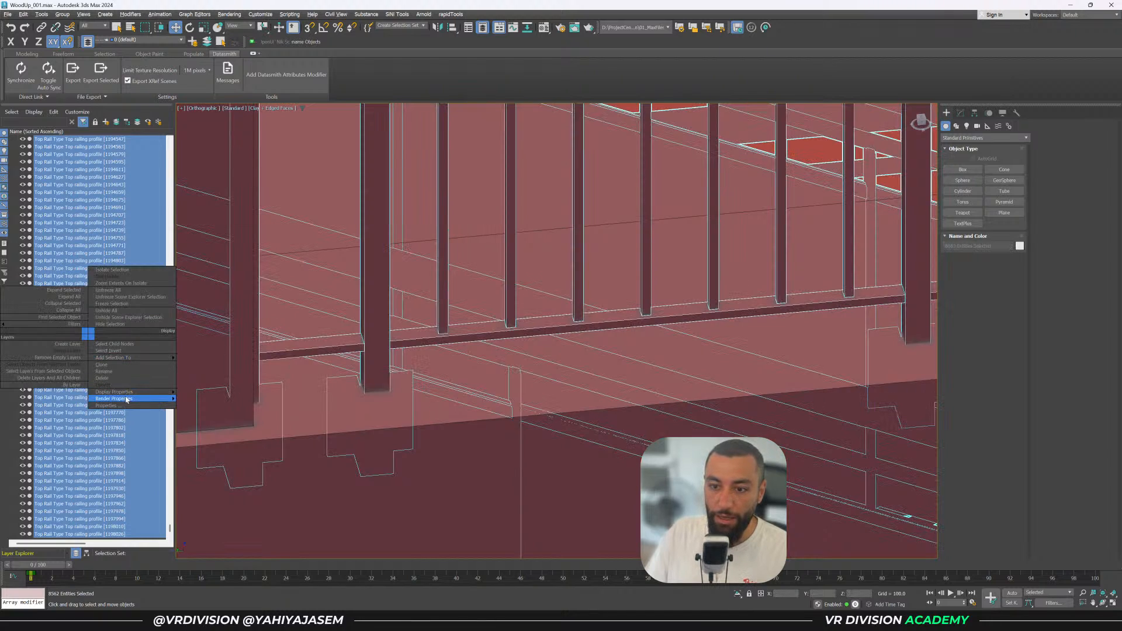
{"action": "left_click", "coordinate": [196, 43]}
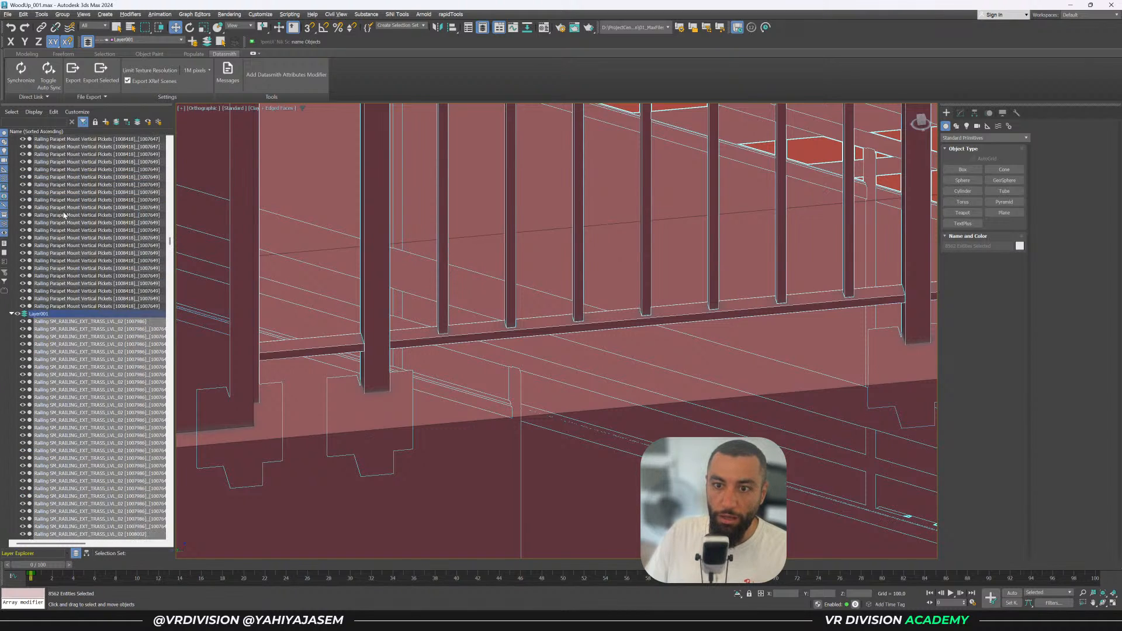
{"action": "left_click", "coordinate": [46, 315]}
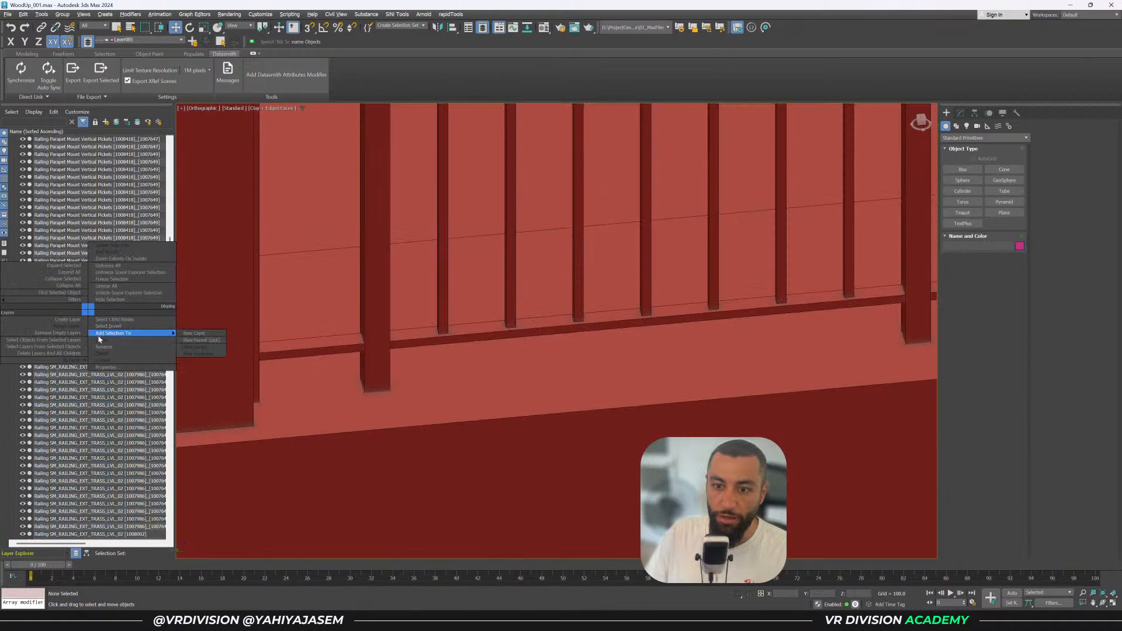
{"action": "type", "text": "Railings"}
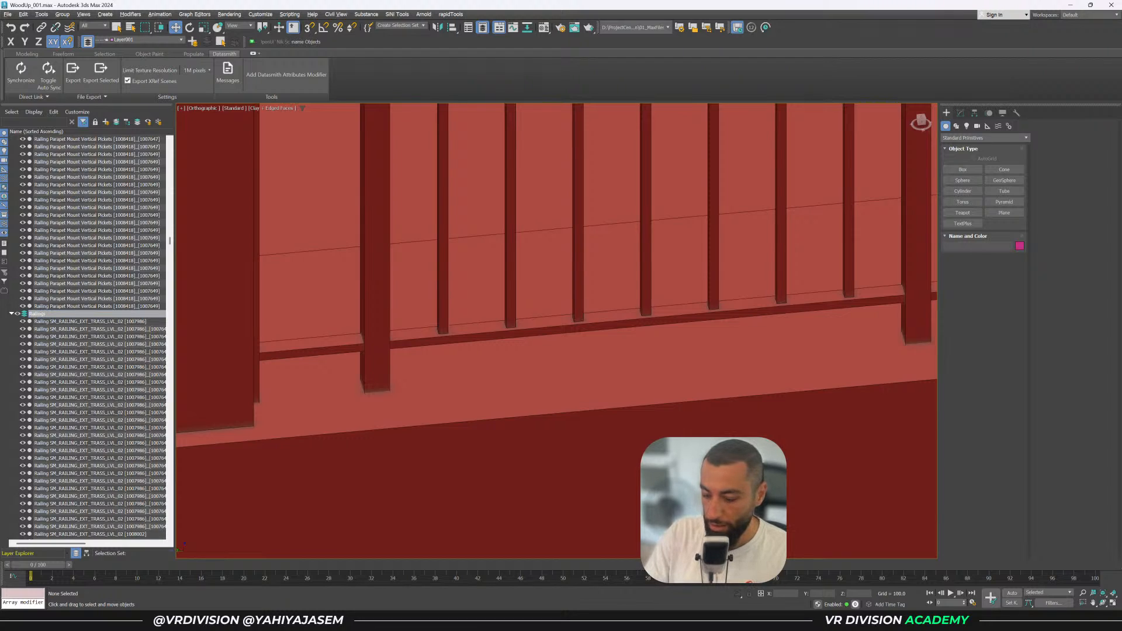
{"action": "key", "text": "Return"}
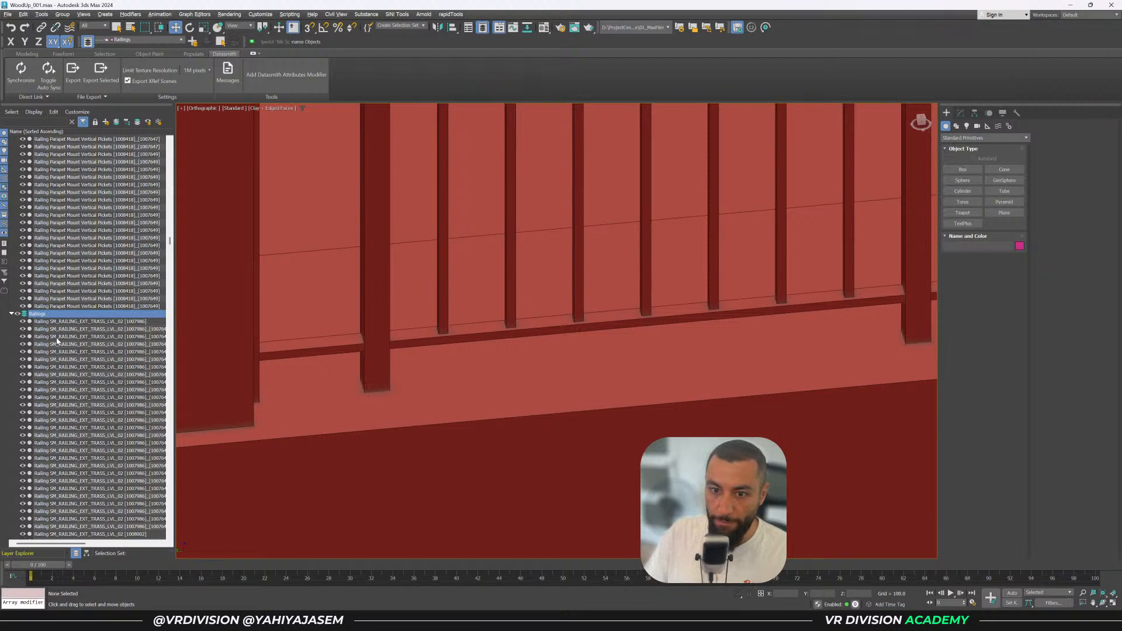
Hide the Railings layer and frame the whole building without its railings
{"action": "left_click", "coordinate": [19, 315]}
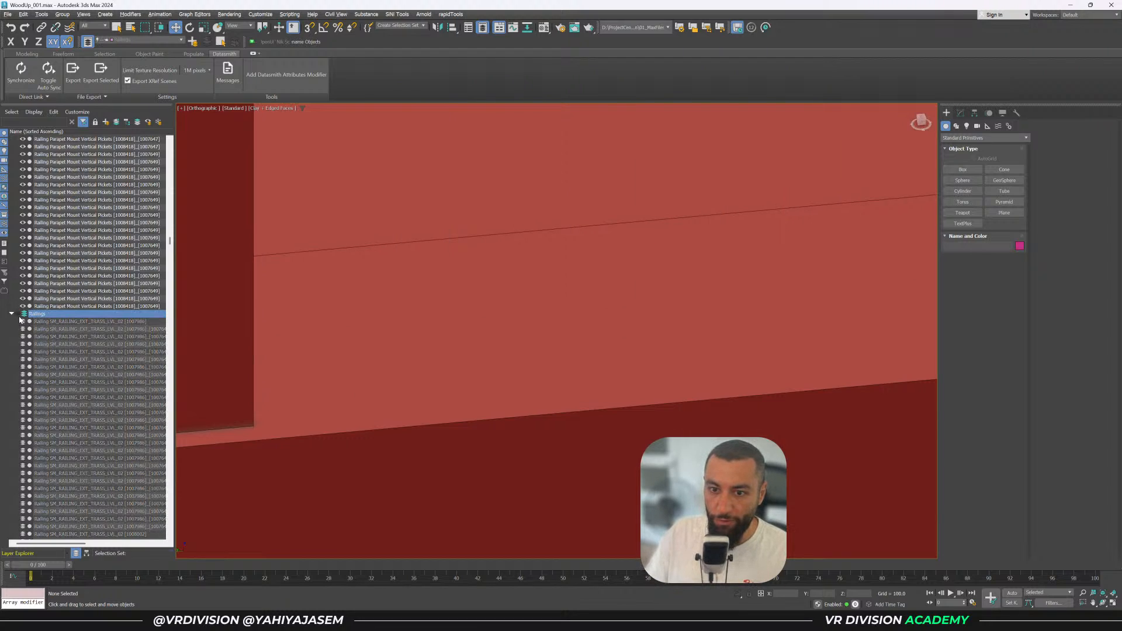
{"action": "left_click", "coordinate": [329, 338]}
{"action": "key", "text": "z"}
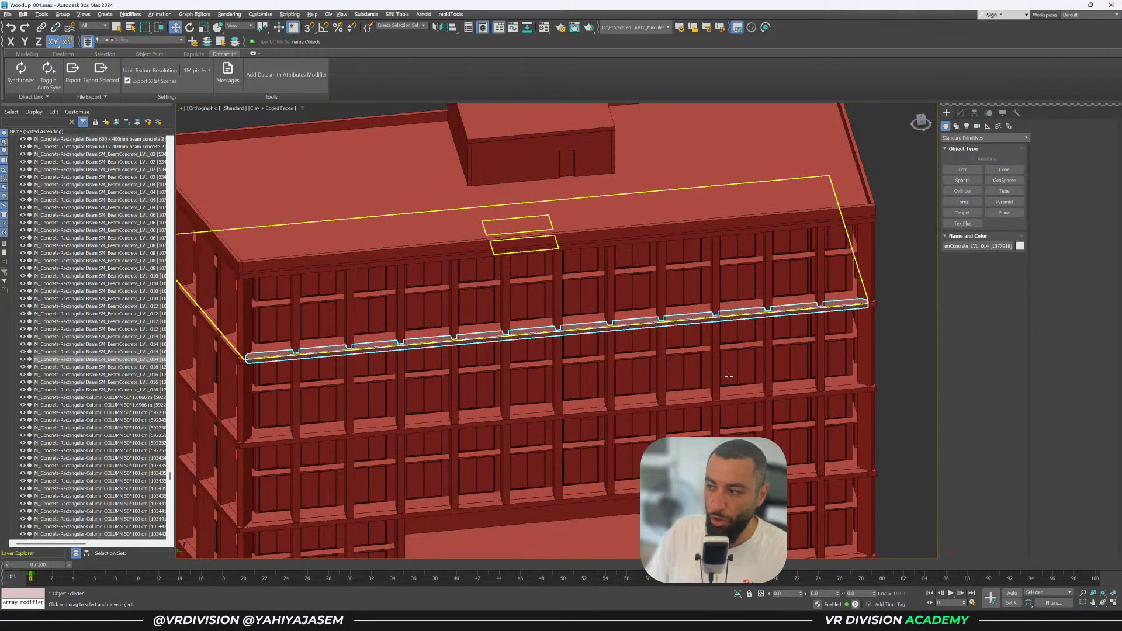
{"action": "left_click", "coordinate": [903, 366]}
{"action": "key", "text": "z"}
{"action": "middle_click_drag", "start_coordinate": [675, 310], "coordinate": [574, 338]}
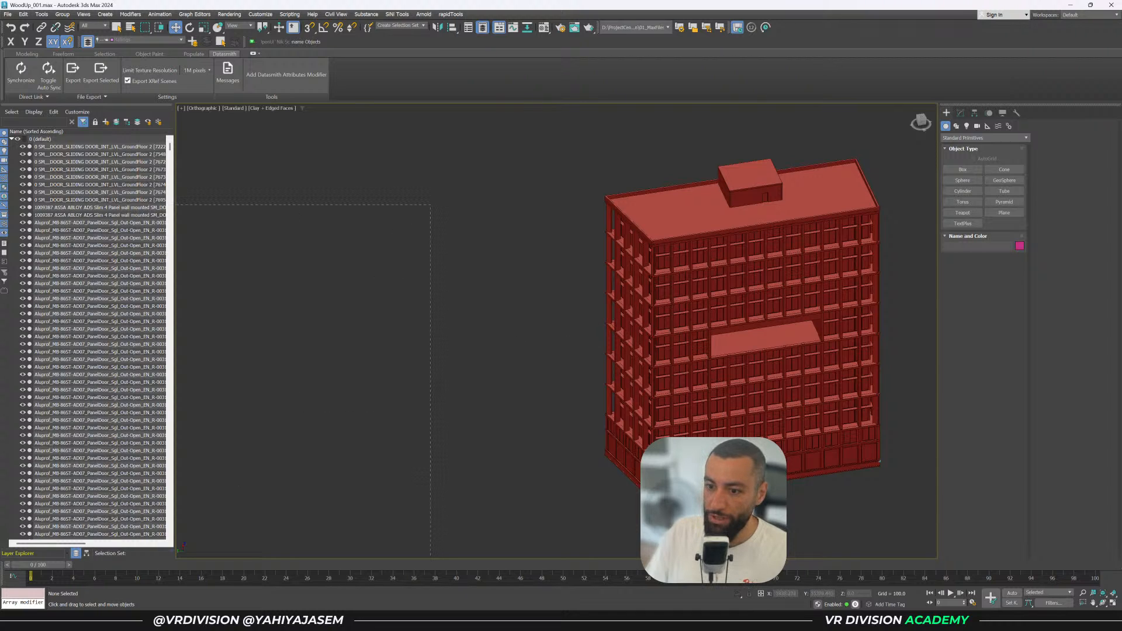
Delete the stray HAFELE wooden swing door lever handle lying far from the building and frame the remaining model
{"action": "left_click_drag", "start_coordinate": [177, 555], "coordinate": [252, 558]}
{"action": "key", "text": "z"}
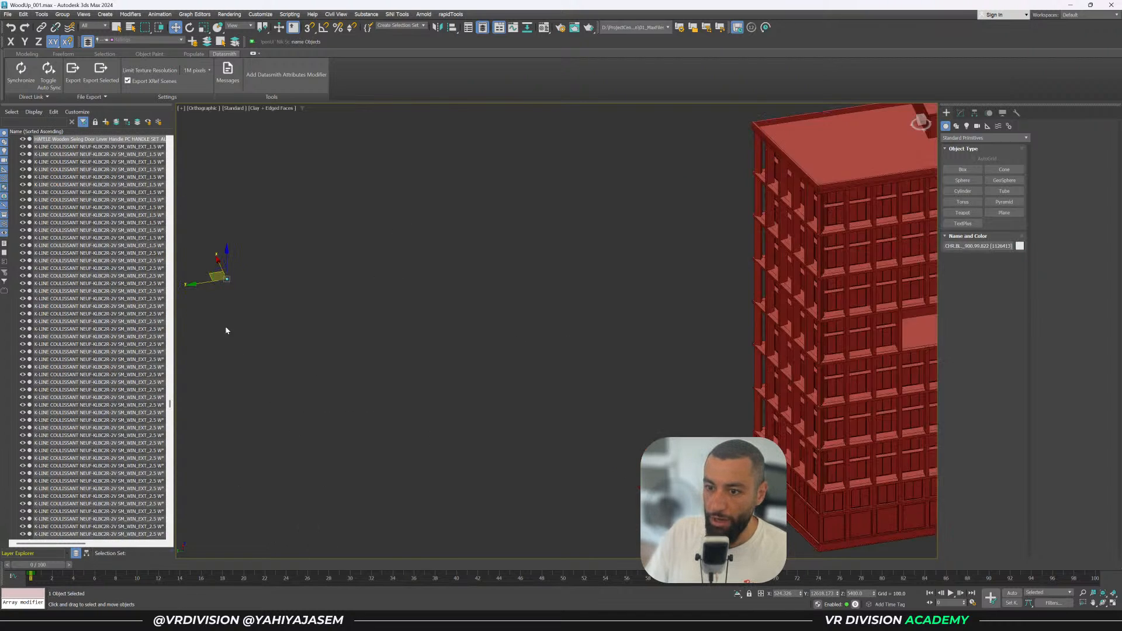
{"action": "middle_click_drag", "start_coordinate": [526, 310], "coordinate": [464, 305], "text": "alt"}
{"action": "key", "text": "Delete"}
{"action": "key", "text": "z"}
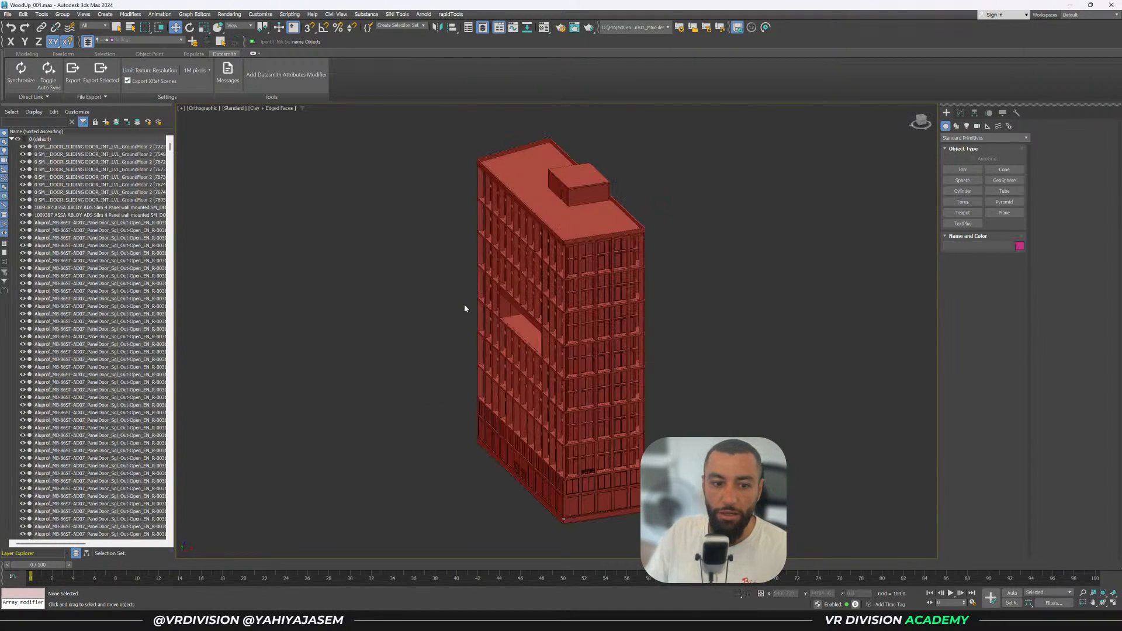
Select the Cast-In-Place Stair helper at the building's lower corner and examine where it sits
{"action": "scroll", "coordinate": [468, 306], "scroll_direction": "up", "scroll_amount": 2}
{"action": "scroll", "coordinate": [471, 306], "scroll_direction": "up", "scroll_amount": 2}
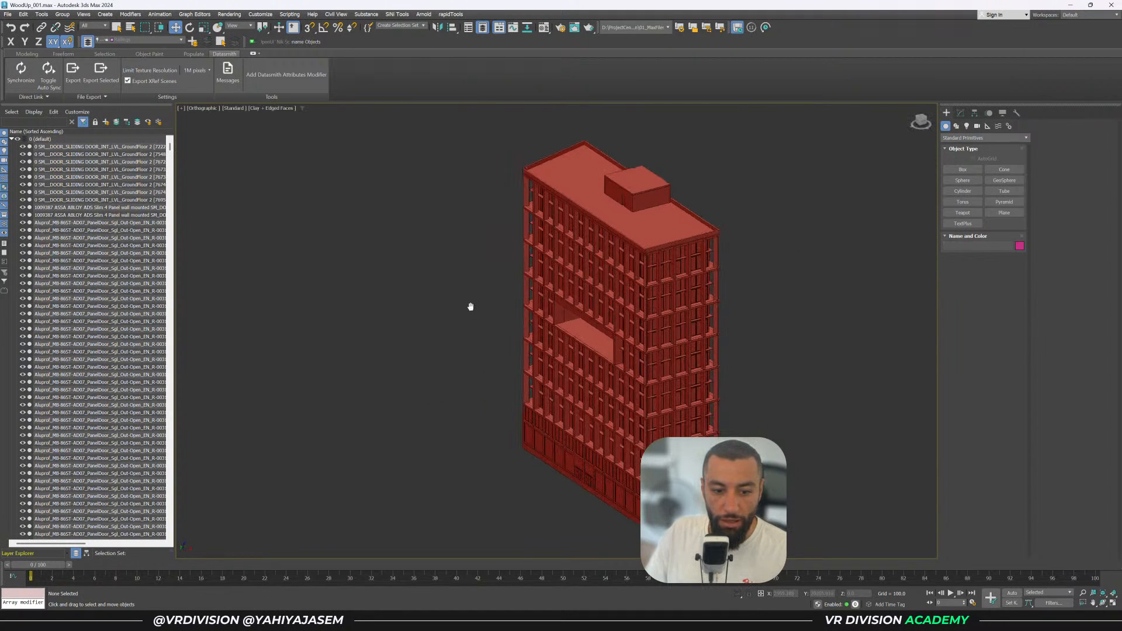
{"action": "key", "text": "t"}
{"action": "middle_click_drag", "start_coordinate": [464, 309], "coordinate": [526, 443], "text": "alt"}
{"action": "left_click_drag", "start_coordinate": [527, 444], "coordinate": [526, 445]}
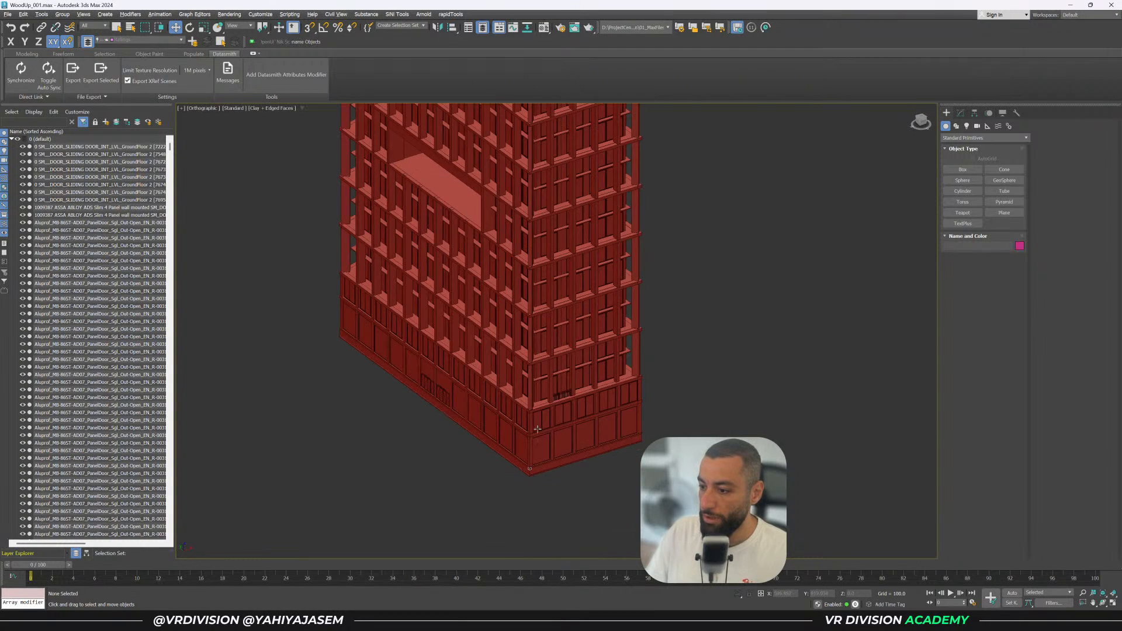
{"action": "left_click", "coordinate": [487, 472]}
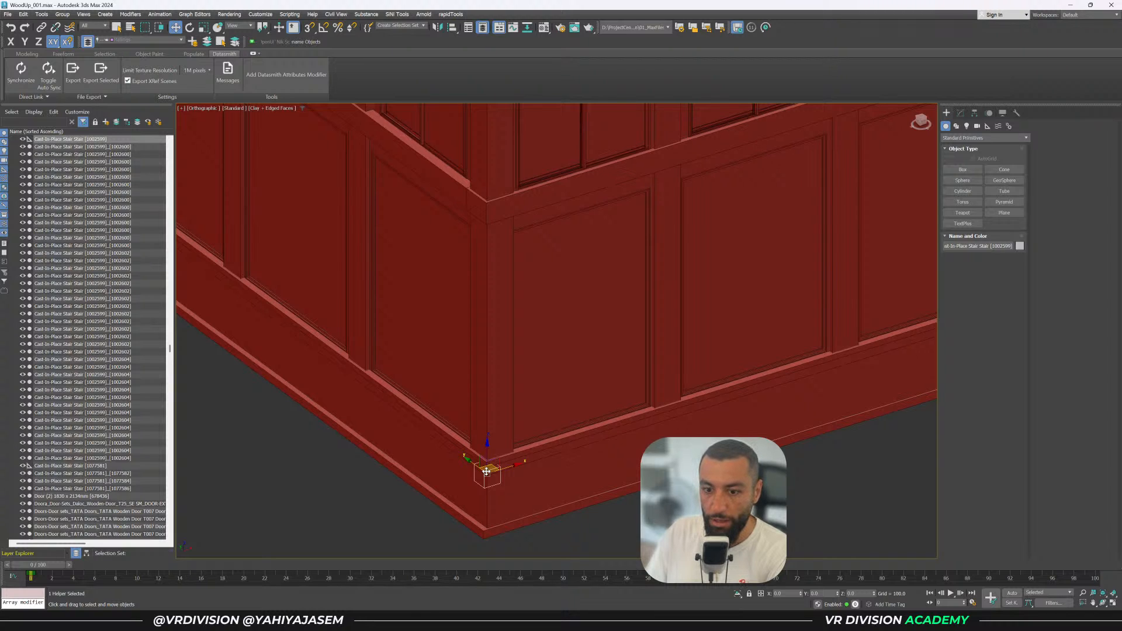
{"action": "scroll", "coordinate": [491, 468], "scroll_direction": "down", "scroll_amount": 4}
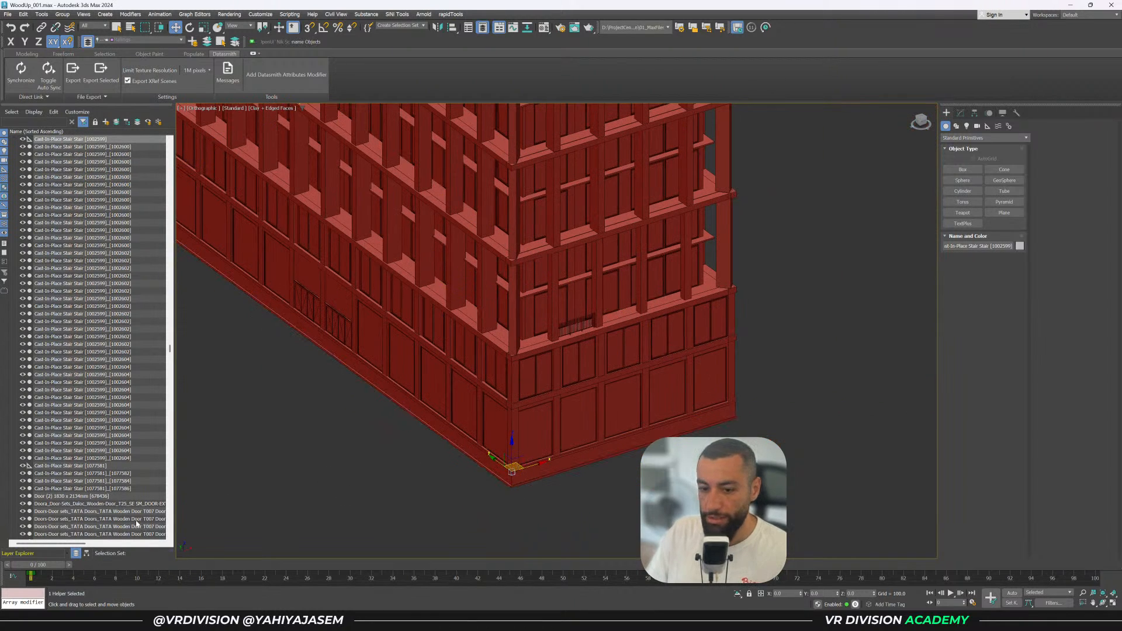
Switch the object list to sorting by hierarchy and reselect the Cast-In-Place Stair helper at the building's lower corner
{"action": "left_click", "coordinate": [86, 553]}
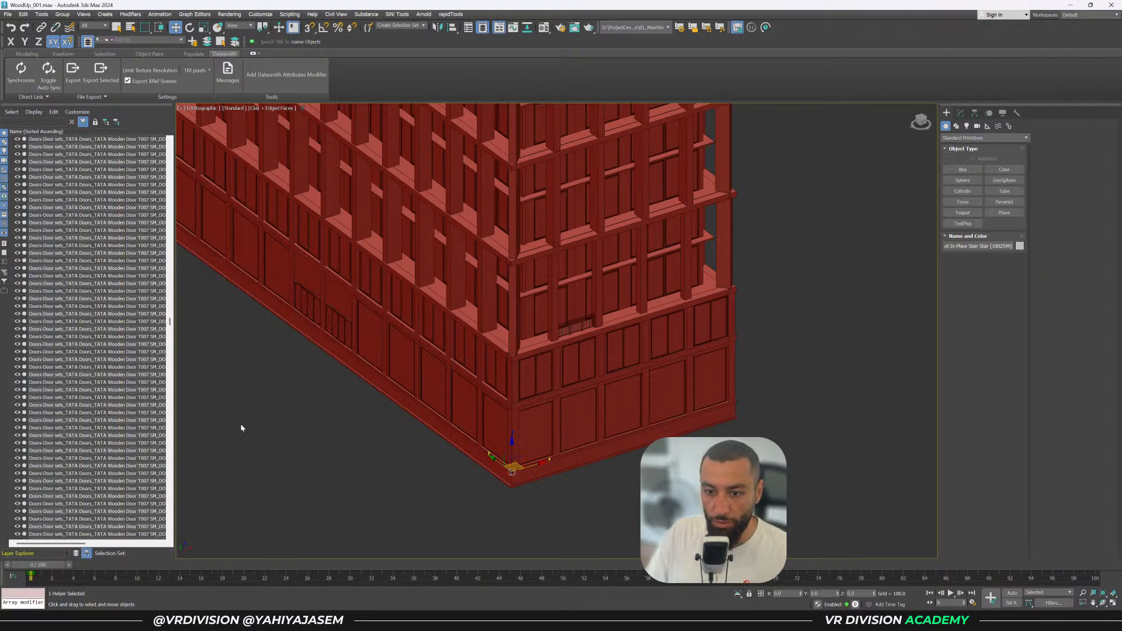
{"action": "left_click", "coordinate": [478, 496]}
{"action": "left_click", "coordinate": [510, 477]}
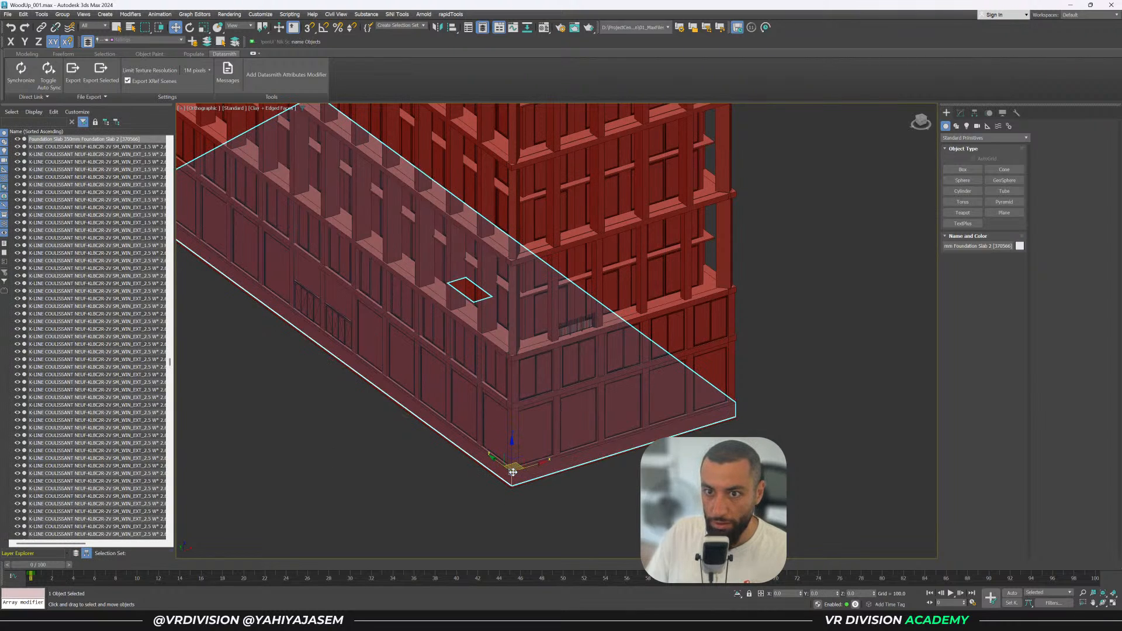
{"action": "left_click", "coordinate": [543, 503]}
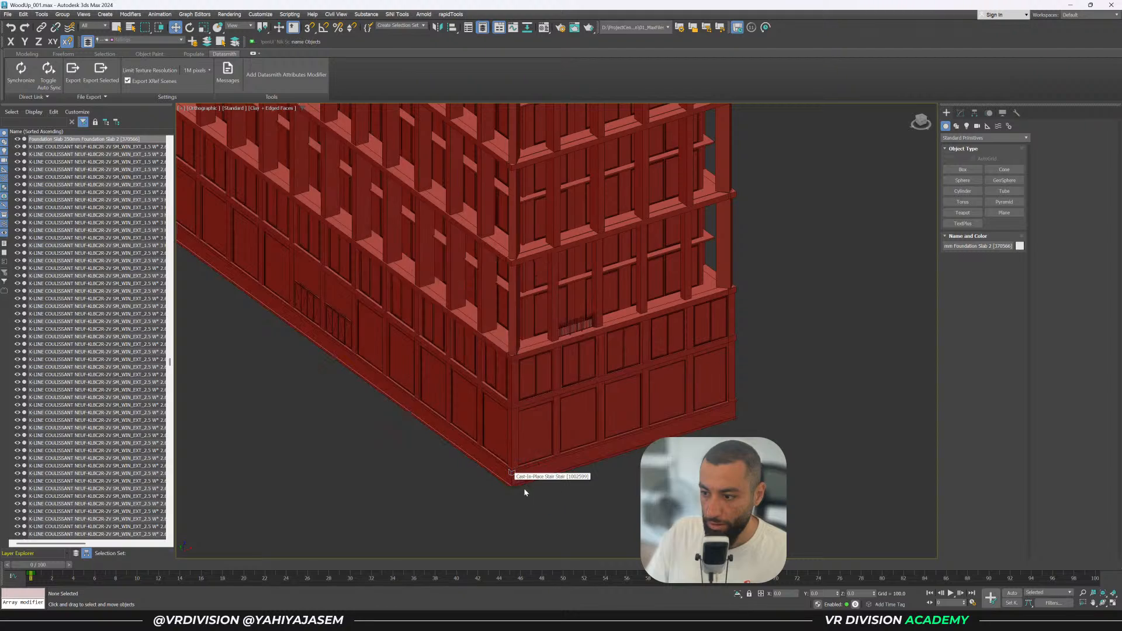
{"action": "scroll", "coordinate": [516, 475], "scroll_direction": "up", "scroll_amount": 5}
{"action": "scroll", "coordinate": [504, 455], "scroll_direction": "up", "scroll_amount": 3}
{"action": "left_click", "coordinate": [493, 443]}
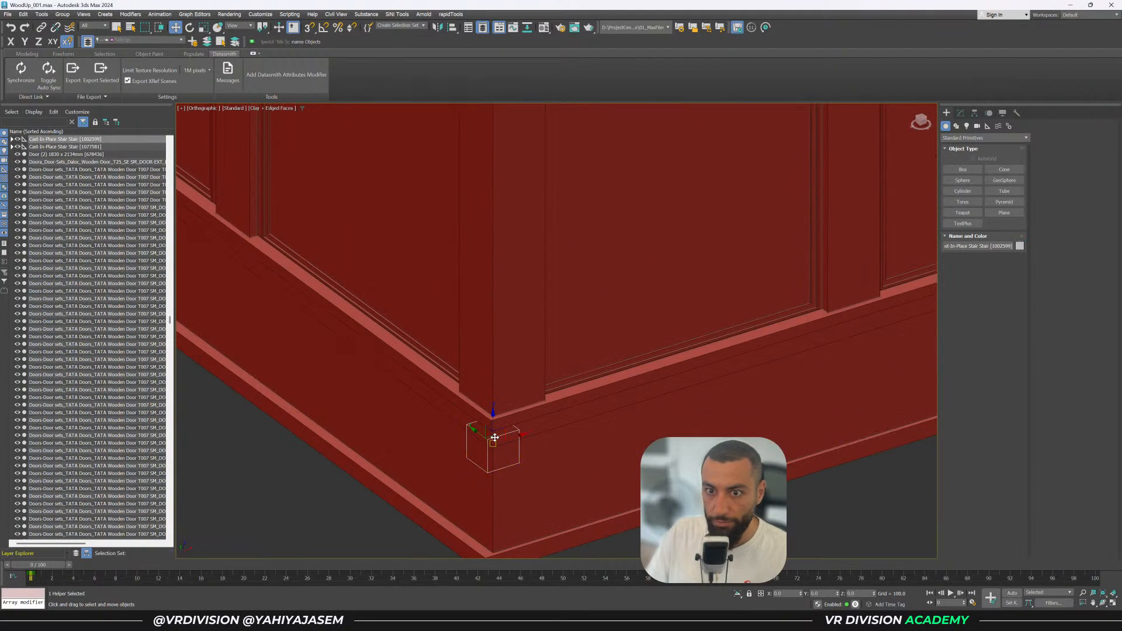
Expand the Cast-In-Place Stair helper, view its child stair pieces on their own, and return to the whole building with nothing selected
{"action": "left_click", "coordinate": [12, 139]}
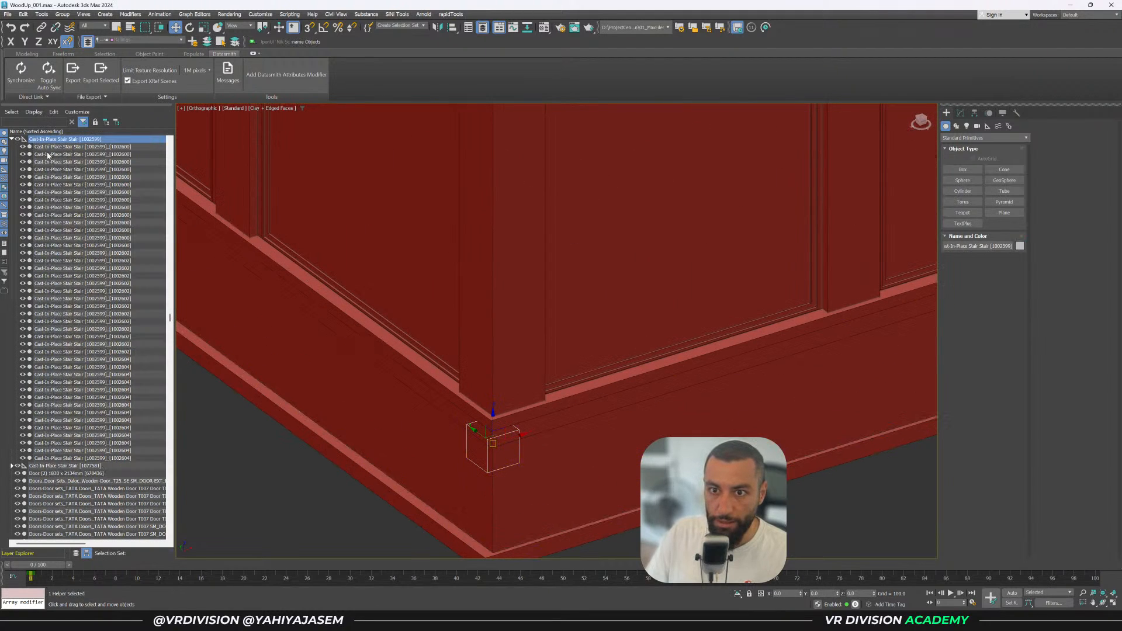
{"action": "left_click", "coordinate": [61, 148]}
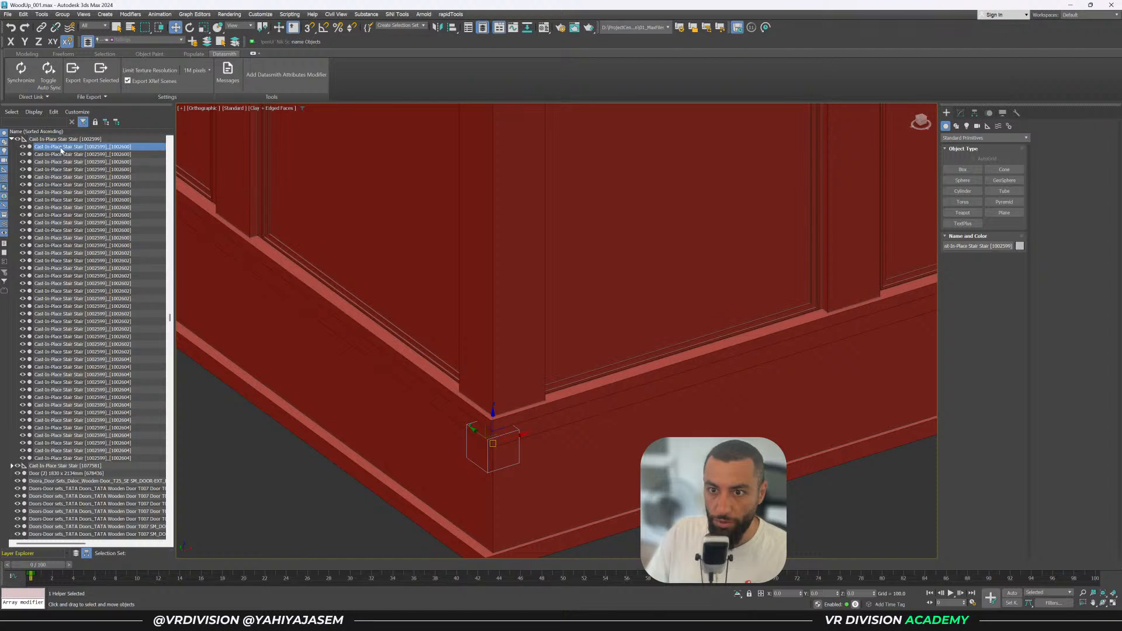
{"action": "left_click", "coordinate": [77, 458], "text": "shift"}
{"action": "key", "text": "z"}
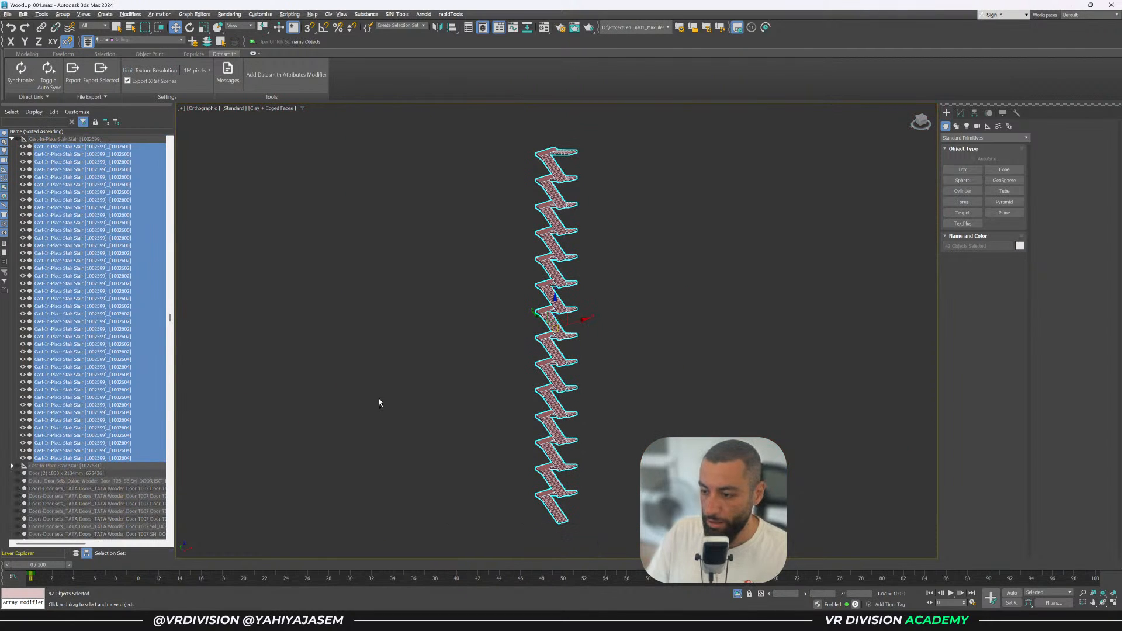
{"action": "key", "text": "alt+q"}
{"action": "middle_click_drag", "start_coordinate": [442, 423], "coordinate": [410, 256]}
{"action": "left_click", "coordinate": [509, 513]}
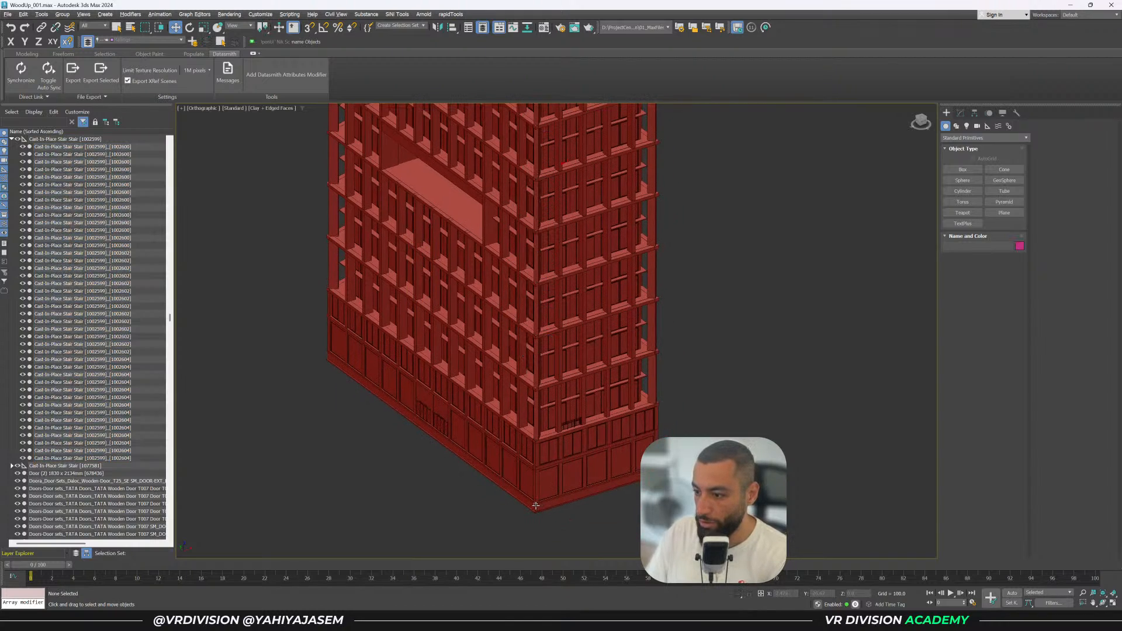
Delete the Cast-In-Place Stair helper at the building's lower corner, using wireframe display and keeping its stair pieces
{"action": "left_click", "coordinate": [535, 505]}
{"action": "scroll", "coordinate": [534, 503], "scroll_direction": "up", "scroll_amount": 5}
{"action": "key", "text": "F3"}
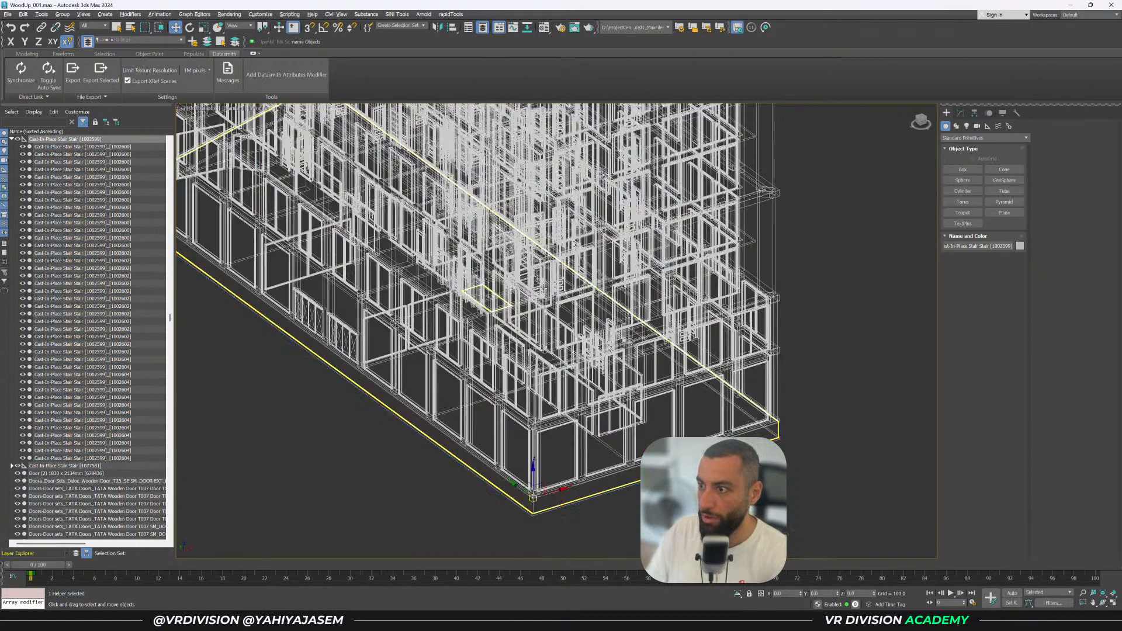
{"action": "scroll", "coordinate": [544, 288], "scroll_direction": "down", "scroll_amount": 3}
{"action": "middle_click_drag", "start_coordinate": [544, 289], "coordinate": [542, 379]}
{"action": "key", "text": "Delete"}
{"action": "middle_click_drag", "start_coordinate": [511, 279], "coordinate": [506, 340]}
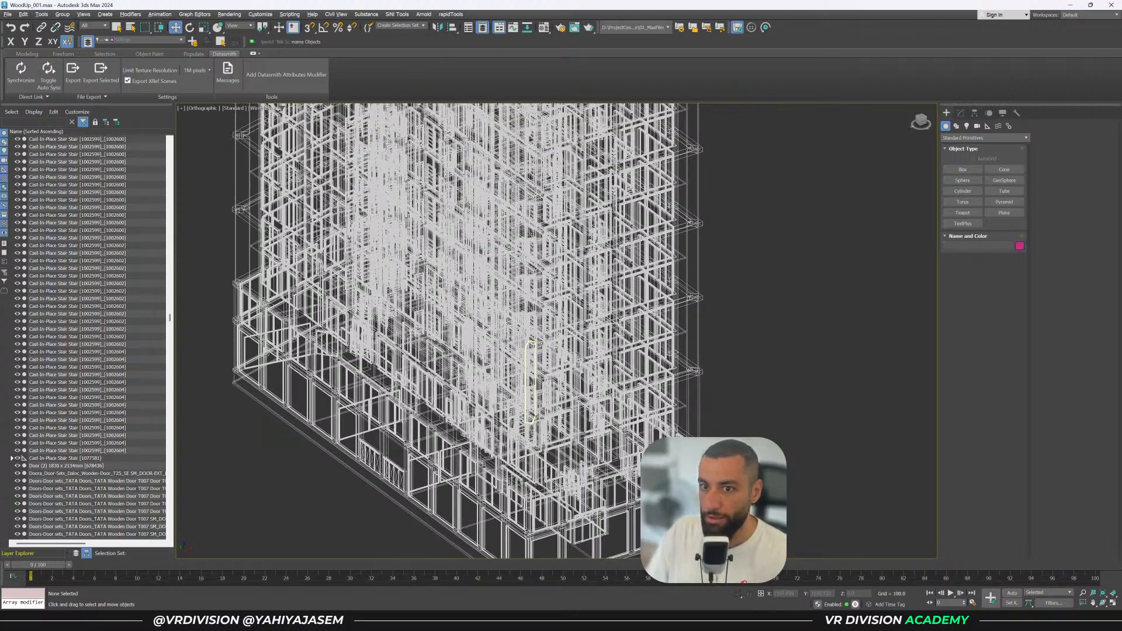
Select a single stair flight inside the building, inspect it with shaded display and clear the selection
{"action": "left_click", "coordinate": [506, 340]}
{"action": "scroll", "coordinate": [468, 316], "scroll_direction": "up", "scroll_amount": 10}
{"action": "key", "text": "F3"}
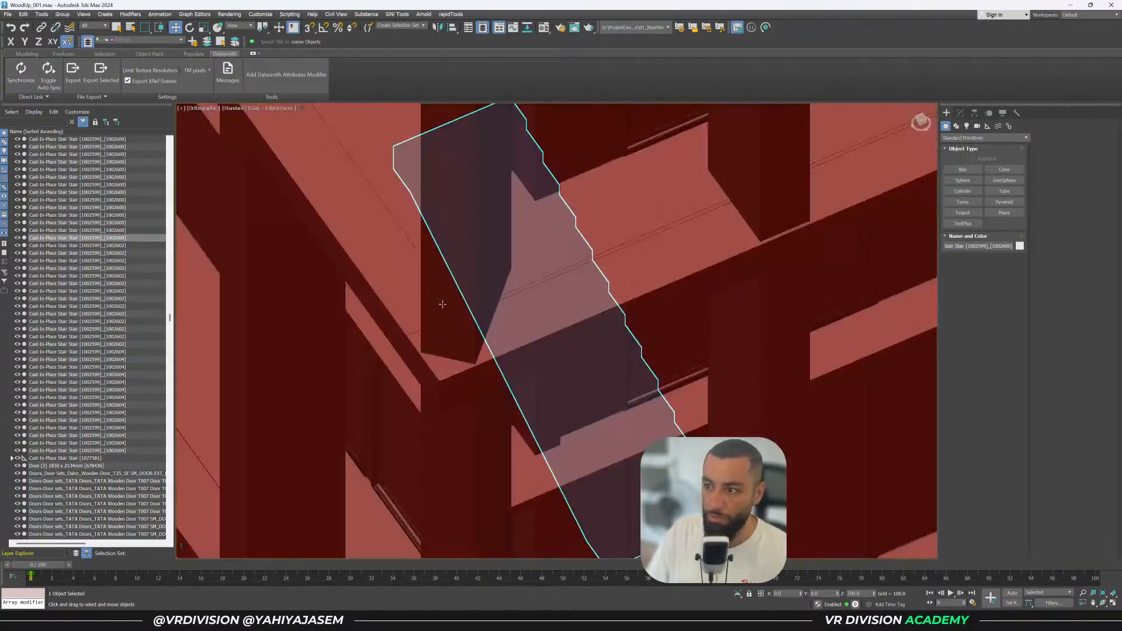
{"action": "scroll", "coordinate": [71, 395], "scroll_direction": "down", "scroll_amount": 1}
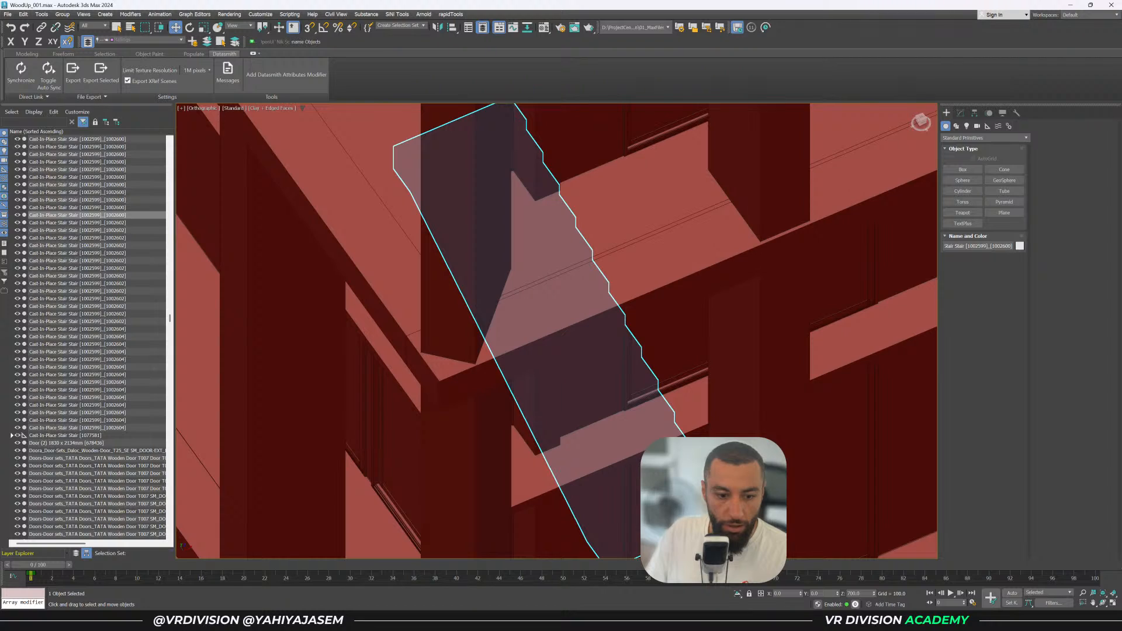
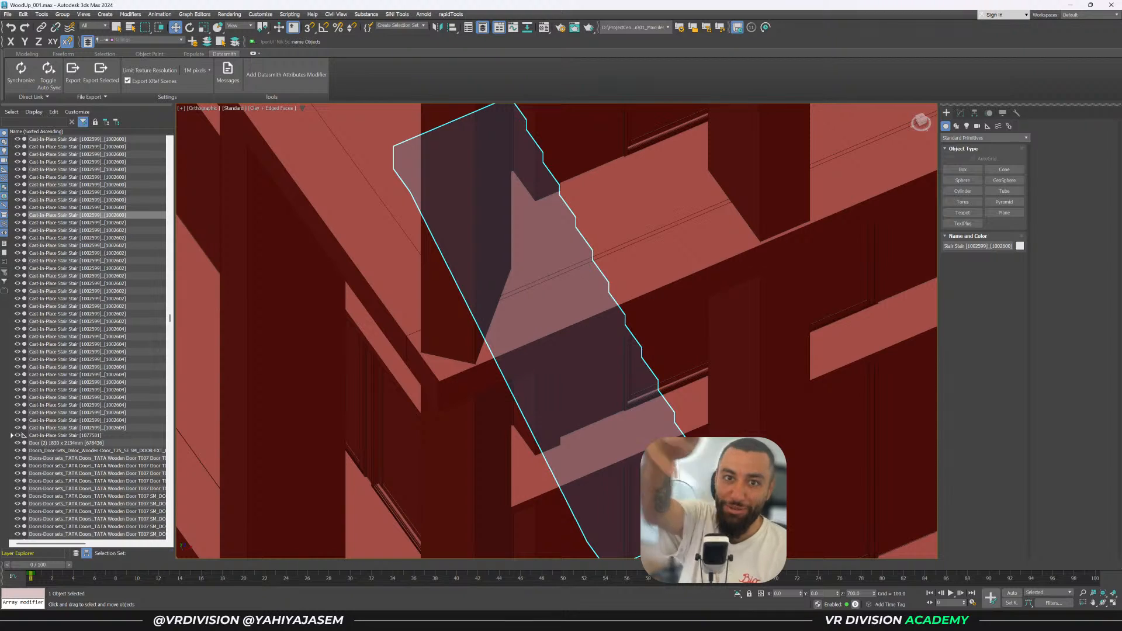
{"action": "scroll", "coordinate": [484, 253], "scroll_direction": "down", "scroll_amount": 10}
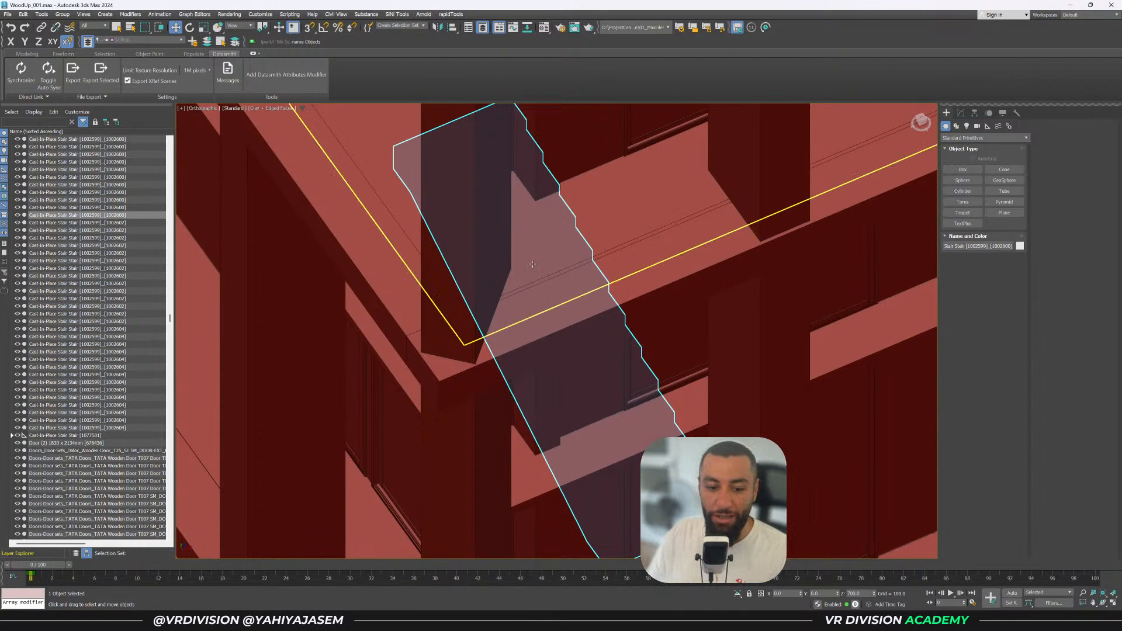
{"action": "scroll", "coordinate": [544, 510], "scroll_direction": "up", "scroll_amount": 5}
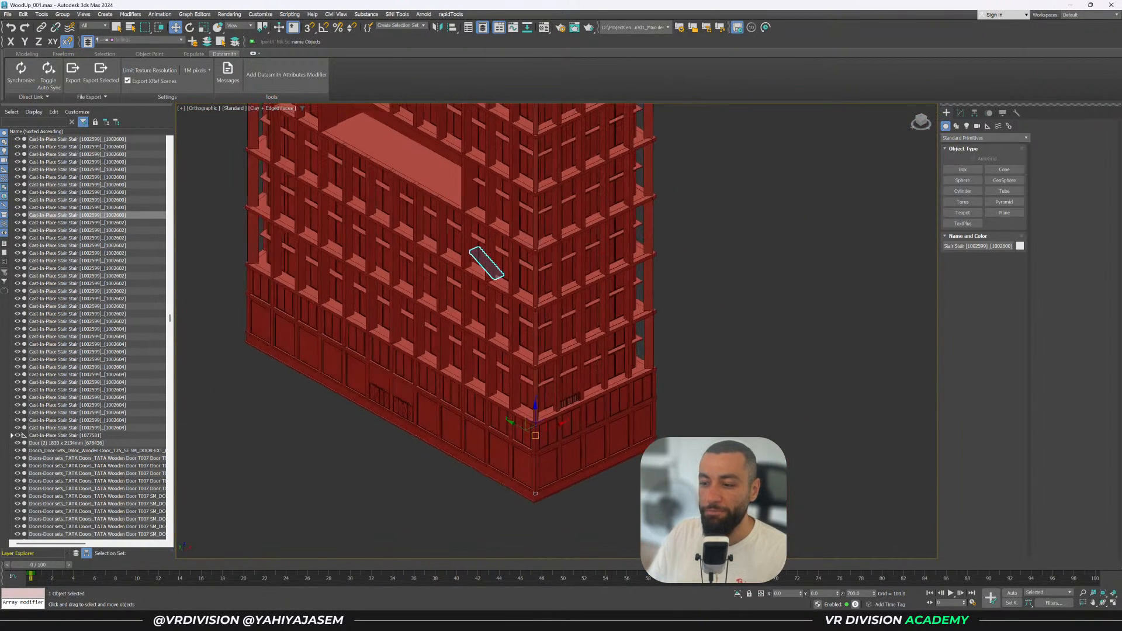
{"action": "left_click", "coordinate": [551, 503]}
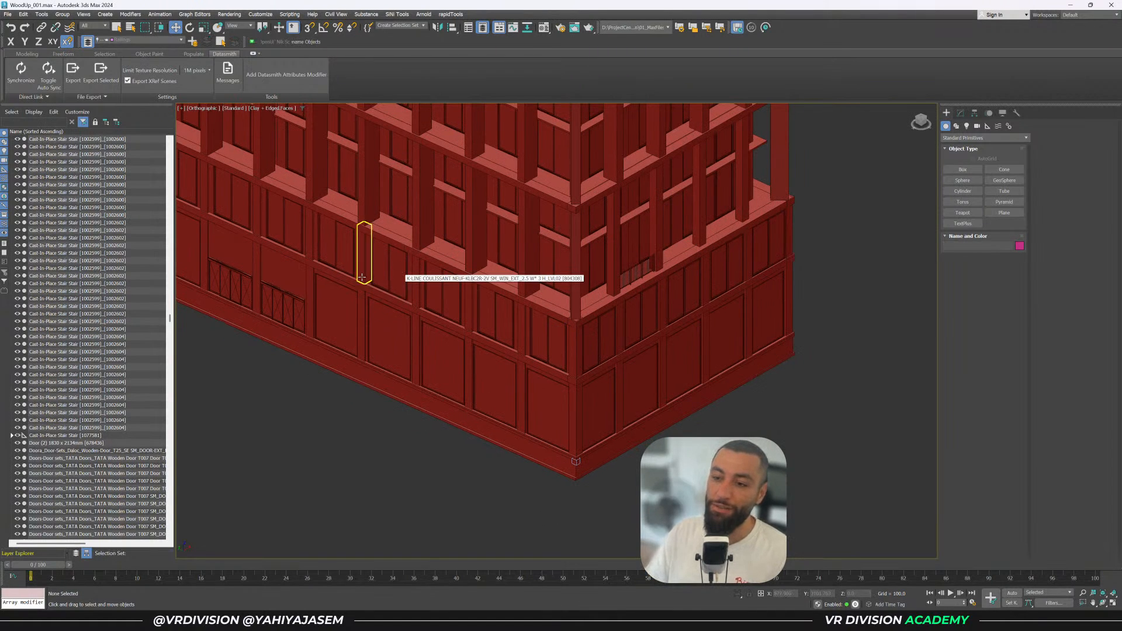
Select the ASSA ABLOY four-panel sliding door on the ground-floor facade and frame it in perspective with edged faces
{"action": "middle_click_drag", "start_coordinate": [401, 276], "coordinate": [589, 395]}
{"action": "scroll", "coordinate": [589, 403], "scroll_direction": "up", "scroll_amount": 3}
{"action": "scroll", "coordinate": [590, 412], "scroll_direction": "up", "scroll_amount": 2}
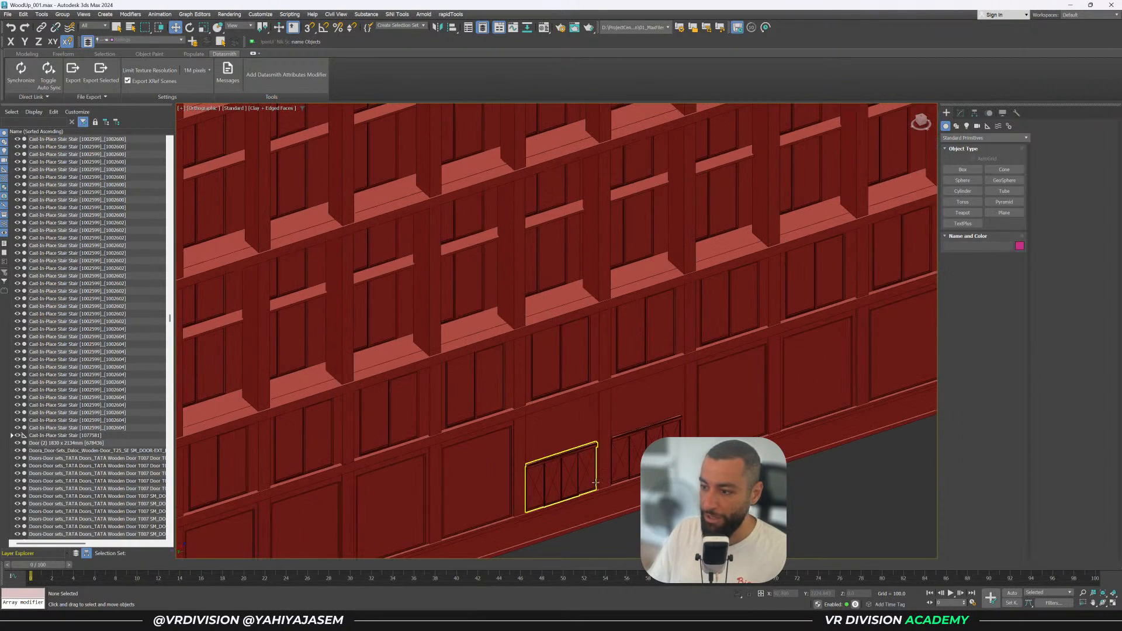
{"action": "scroll", "coordinate": [587, 480], "scroll_direction": "up", "scroll_amount": 2}
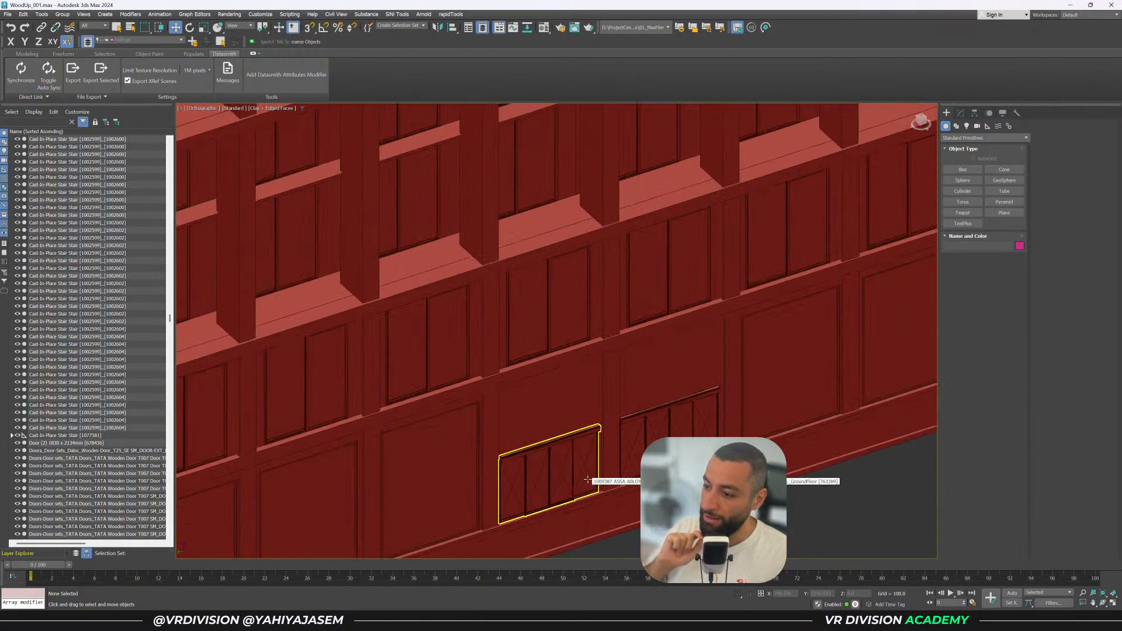
{"action": "scroll", "coordinate": [584, 473], "scroll_direction": "up", "scroll_amount": 2}
{"action": "left_click", "coordinate": [580, 465]}
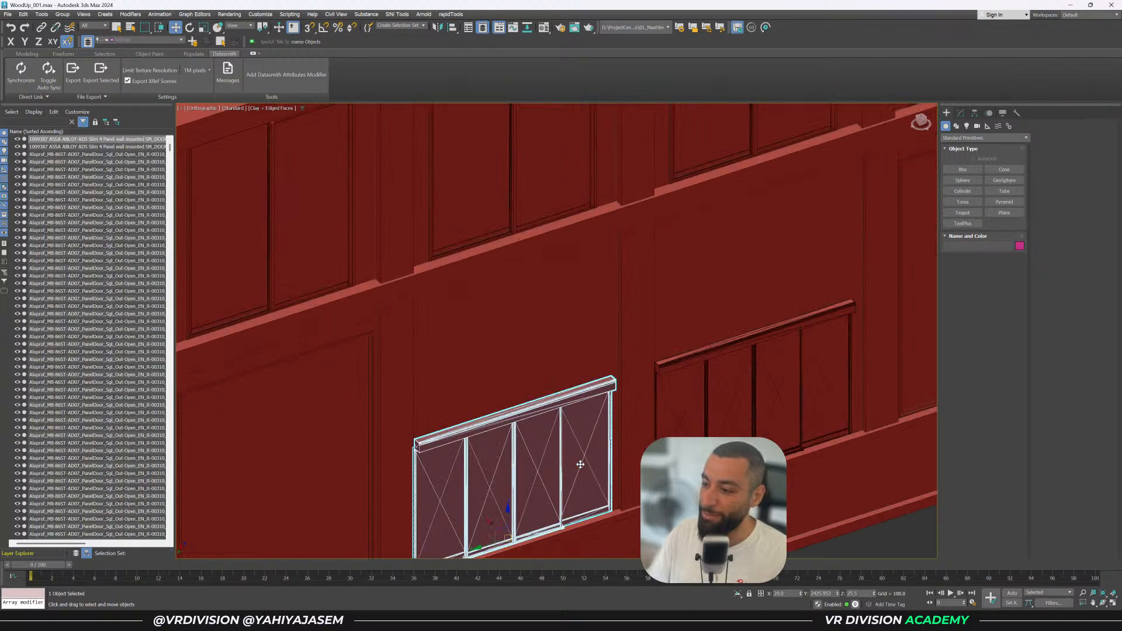
{"action": "middle_click_drag", "start_coordinate": [580, 465], "coordinate": [585, 426], "text": "alt"}
{"action": "scroll", "coordinate": [583, 464], "scroll_direction": "down", "scroll_amount": 3}
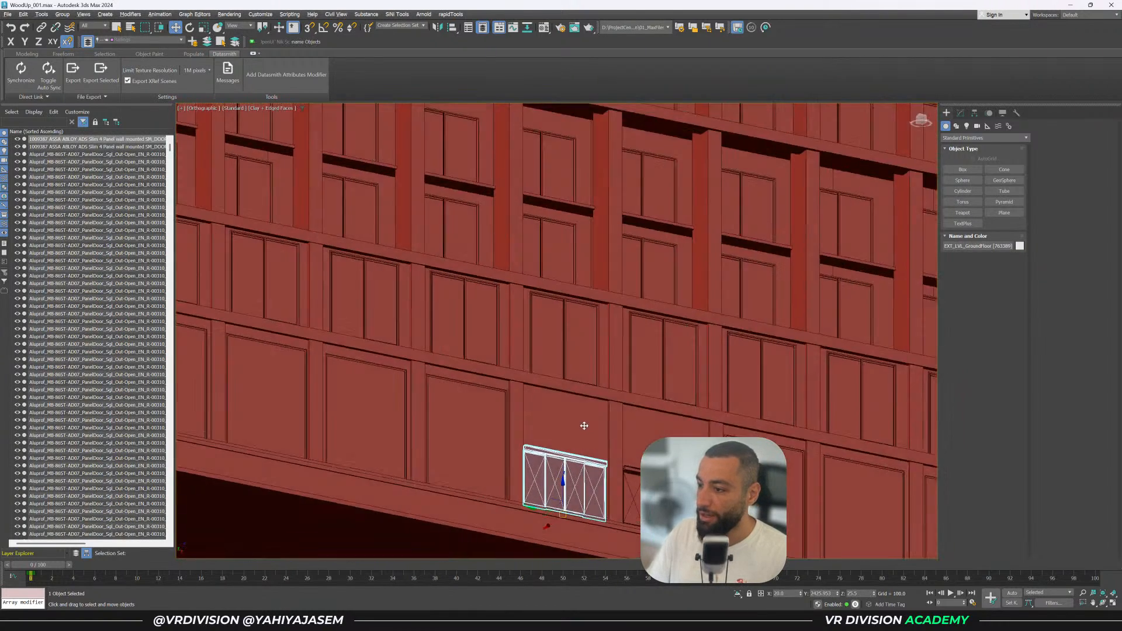
{"action": "key", "text": "z"}
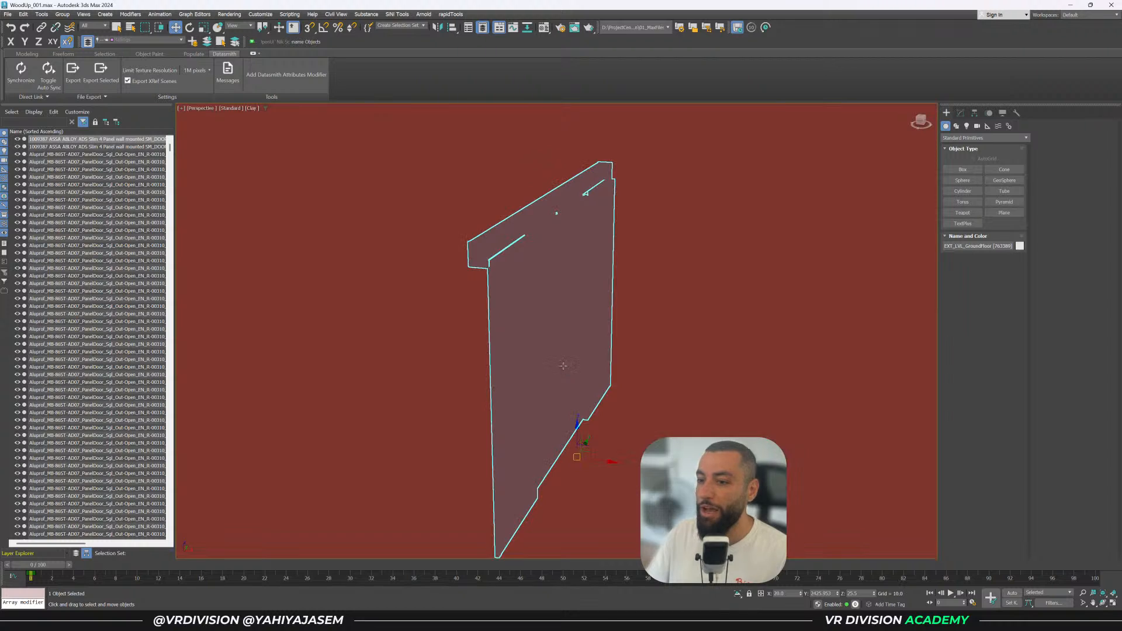
{"action": "middle_click_drag", "start_coordinate": [563, 366], "coordinate": [523, 402], "text": "alt"}
{"action": "key", "text": "F4"}
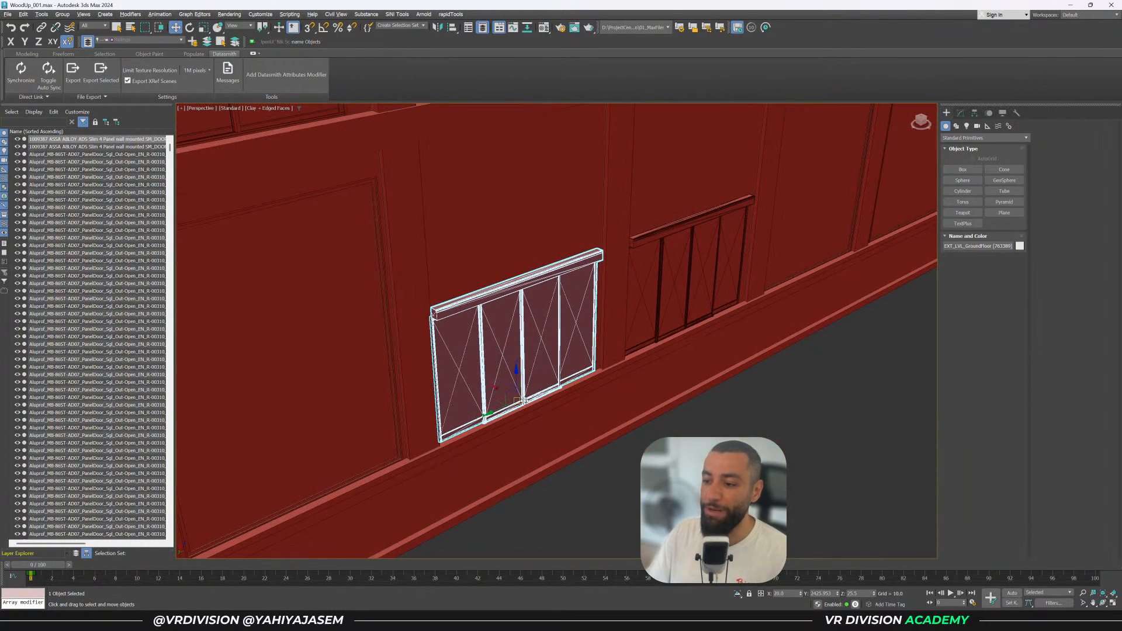
Try moving the selected sliding door outward from its wall opening along the X axis and undo the move
{"action": "left_click_drag", "start_coordinate": [501, 388], "coordinate": [681, 433]}
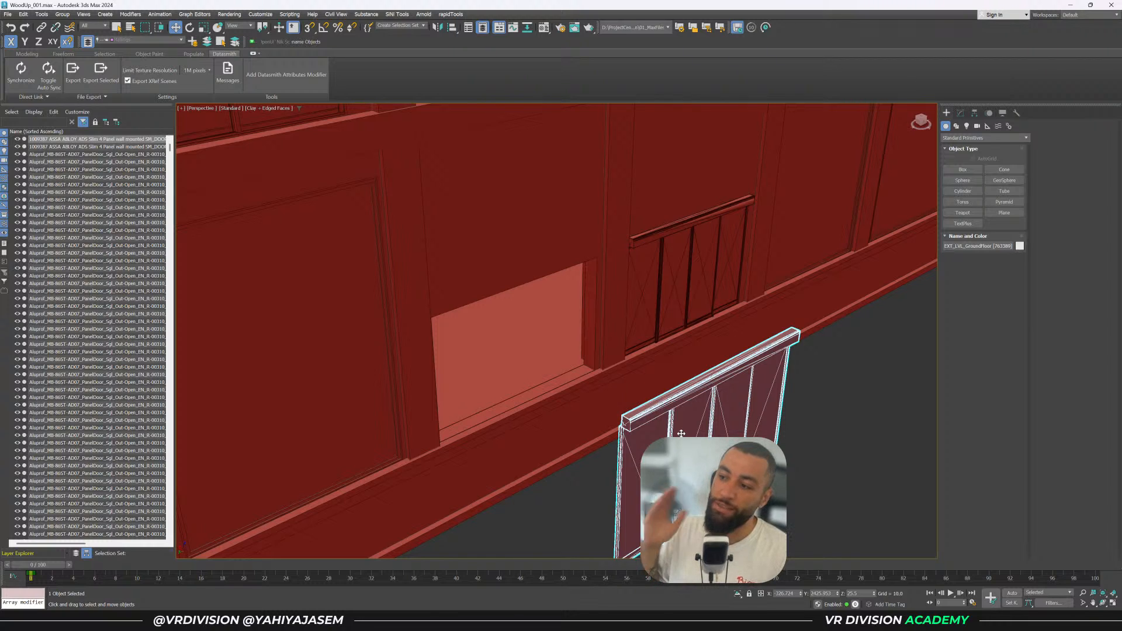
{"action": "middle_click_drag", "start_coordinate": [644, 399], "coordinate": [633, 393], "text": "alt"}
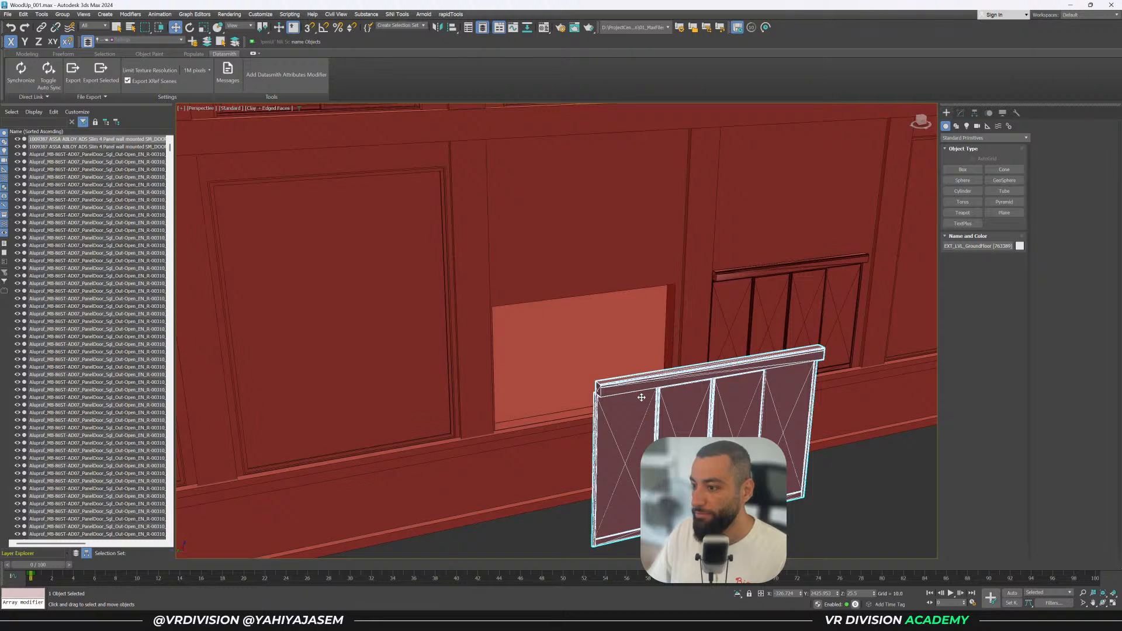
{"action": "key", "text": "ctrl+z"}
{"action": "middle_click_drag", "start_coordinate": [577, 364], "coordinate": [572, 378], "text": "alt"}
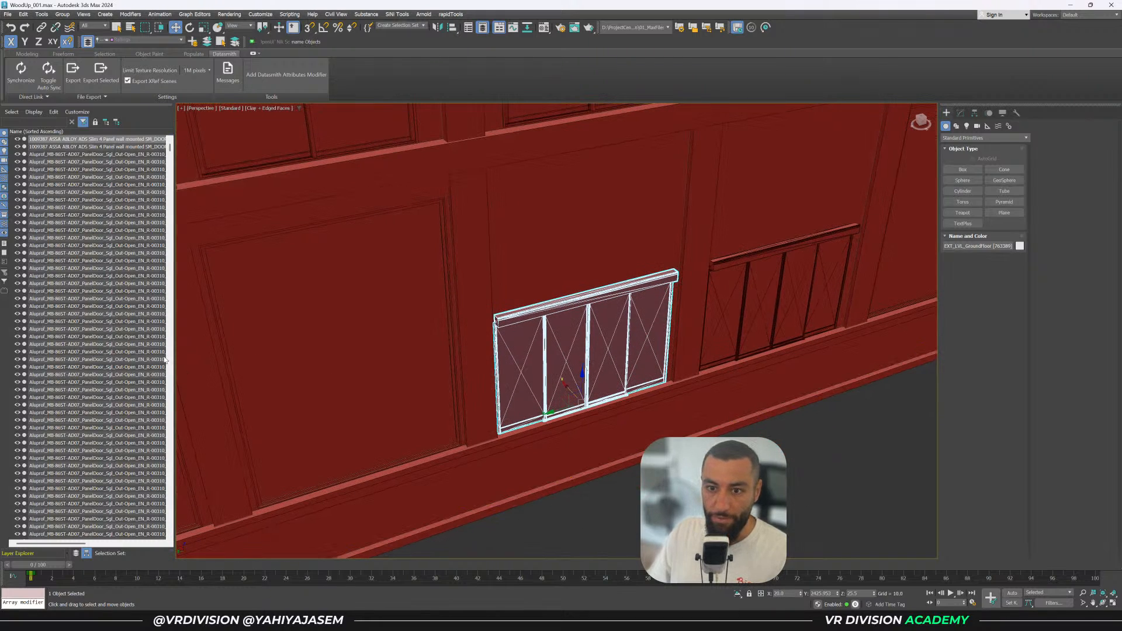
Clear the door selection and frame the whole building in the perspective view
{"action": "scroll", "coordinate": [118, 359], "scroll_direction": "up", "scroll_amount": 3}
{"action": "key", "text": "ctrl+d"}
{"action": "key", "text": "z"}
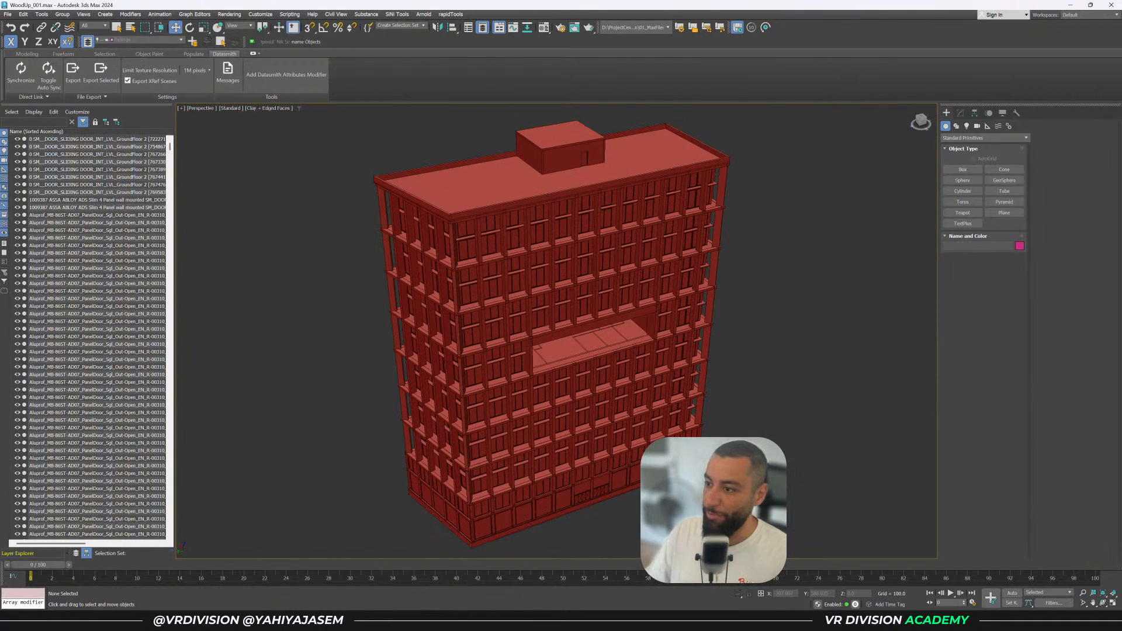
{"action": "middle_click_drag", "start_coordinate": [557, 363], "coordinate": [550, 322], "text": "alt"}
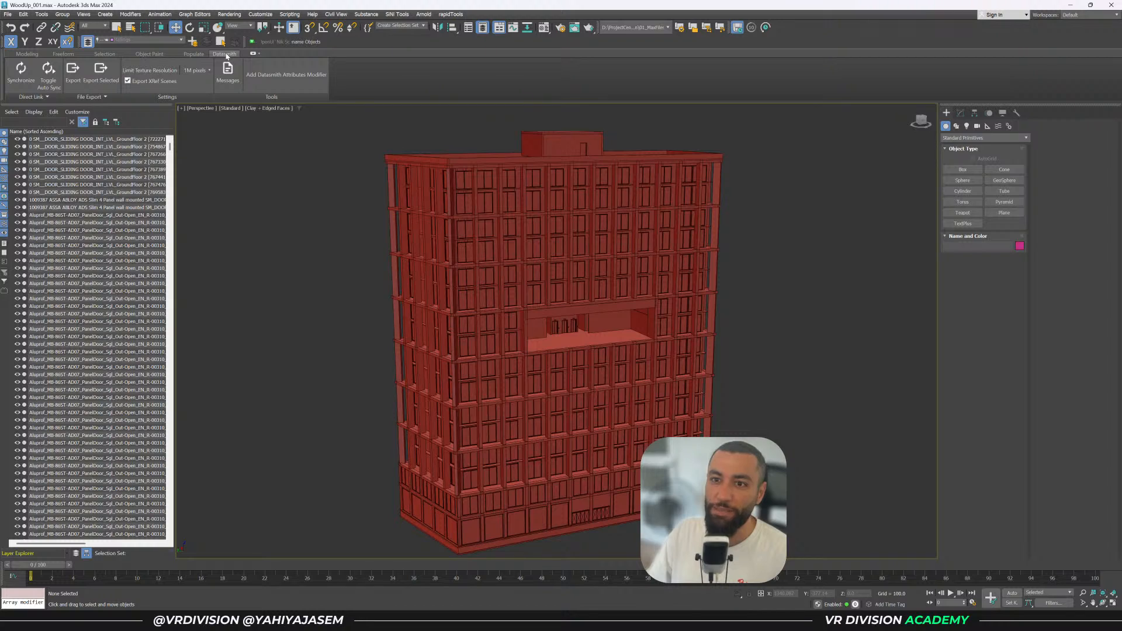
Export the scene as a Datasmith file to the desktop's DT folder, replacing the existing WoodUp_001.udatasmith
{"action": "left_click", "coordinate": [69, 83]}
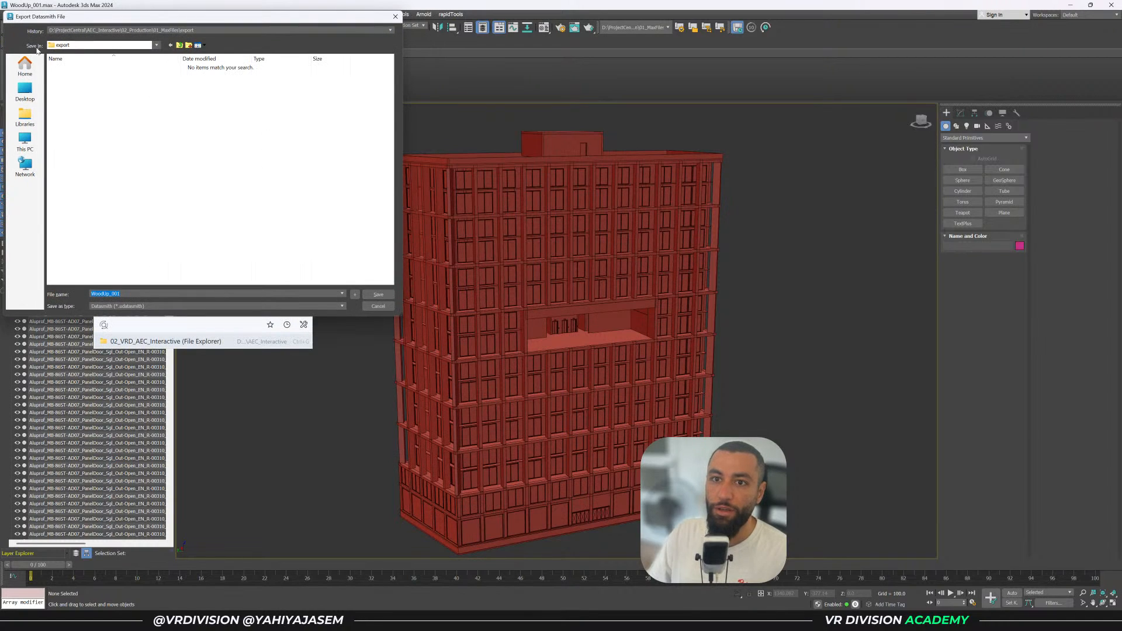
{"action": "left_click", "coordinate": [25, 143]}
{"action": "double_click", "coordinate": [65, 209]}
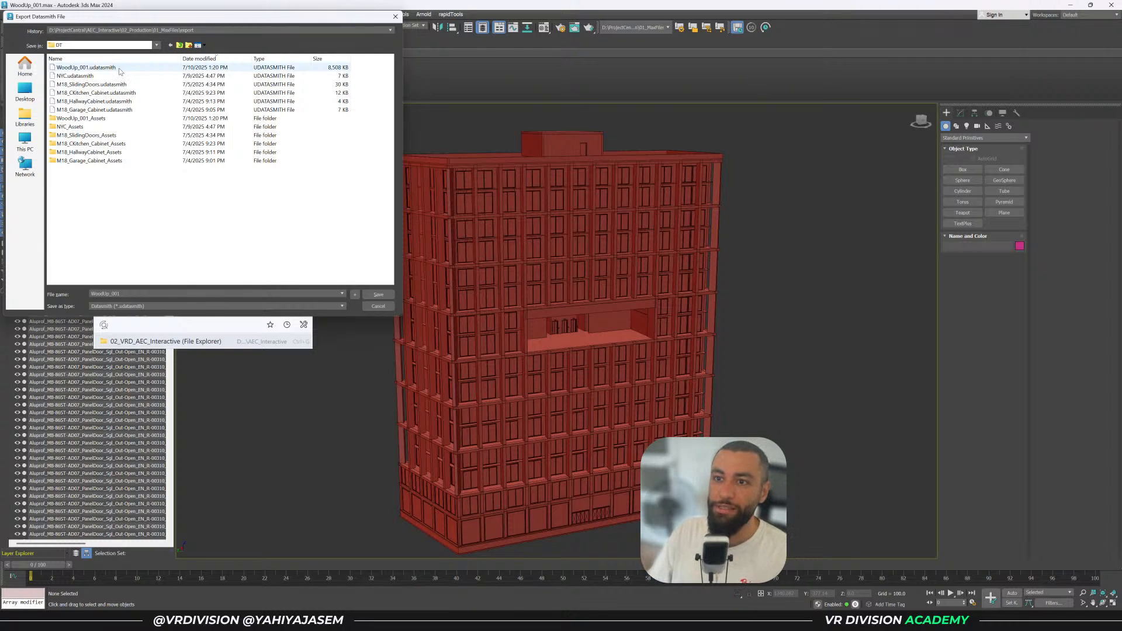
{"action": "left_click", "coordinate": [99, 70]}
{"action": "double_click", "coordinate": [75, 70]}
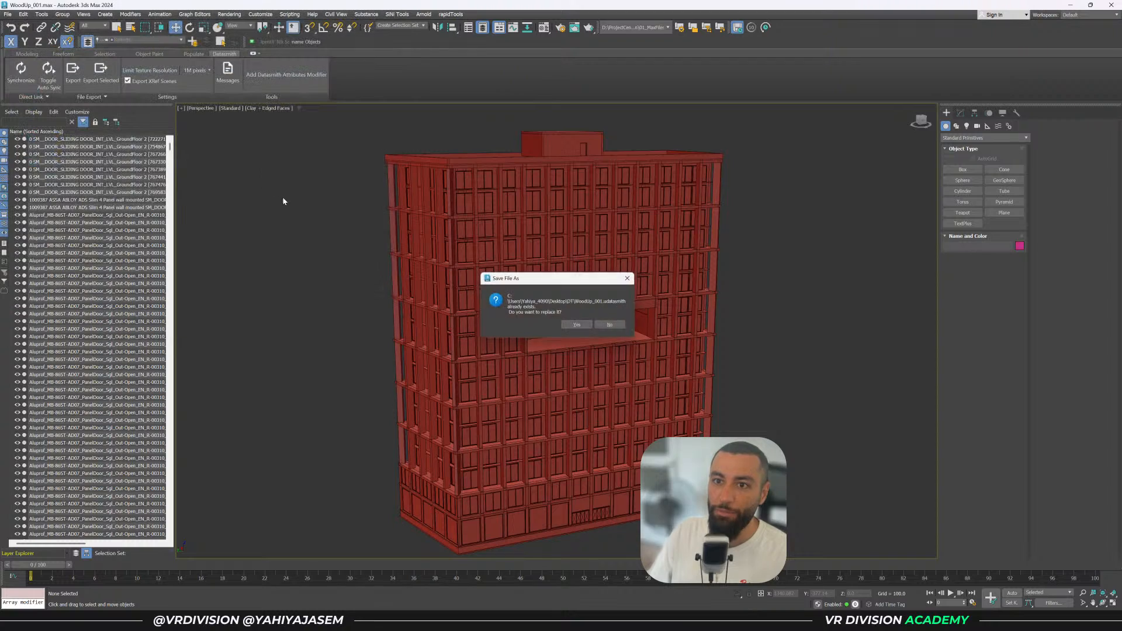
{"action": "left_click", "coordinate": [571, 321]}
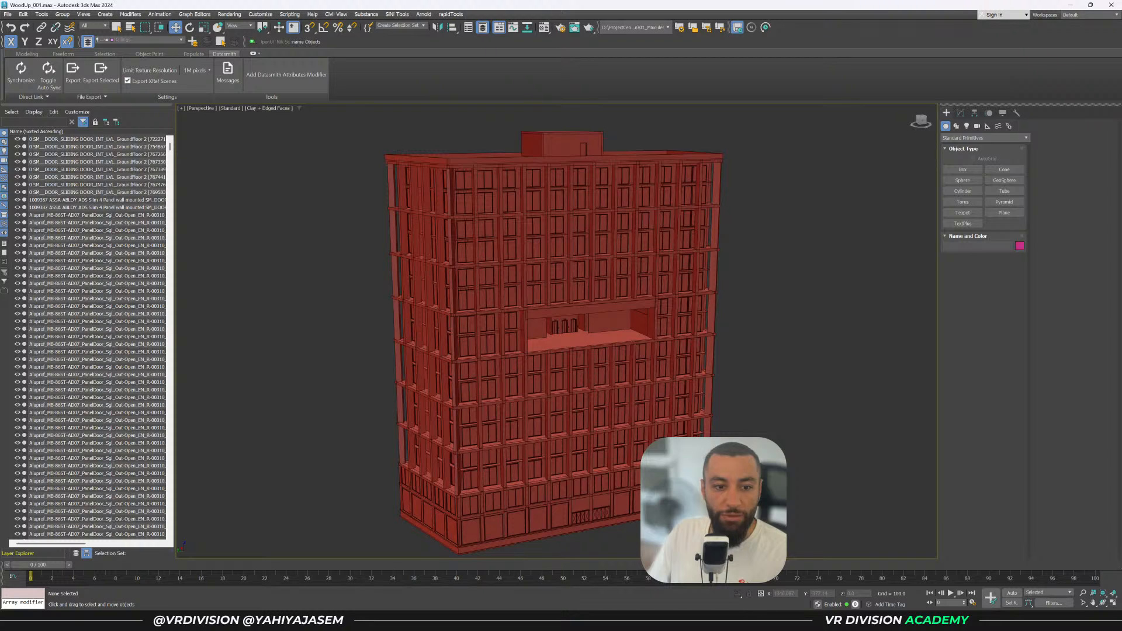
Switch to Unreal Editor, look over the city in LVL_Demonstration and collapse the Lighting folder in the scene hierarchy
{"action": "middle_click_drag", "start_coordinate": [473, 244], "coordinate": [482, 249], "text": "alt"}
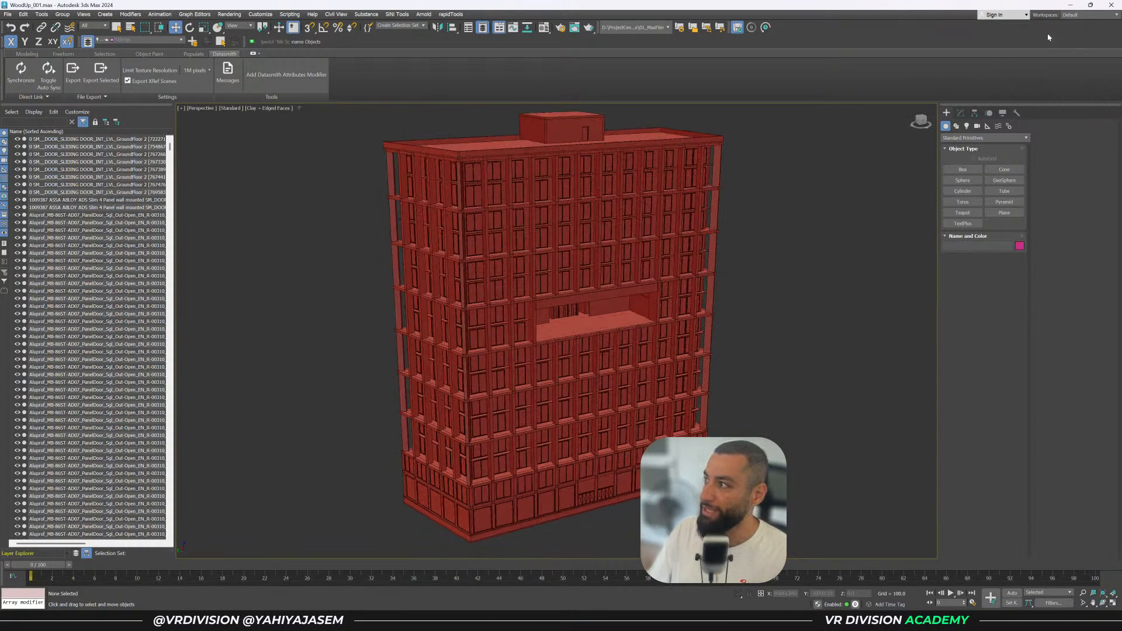
{"action": "middle_click_drag", "start_coordinate": [737, 203], "coordinate": [746, 190], "text": "alt"}
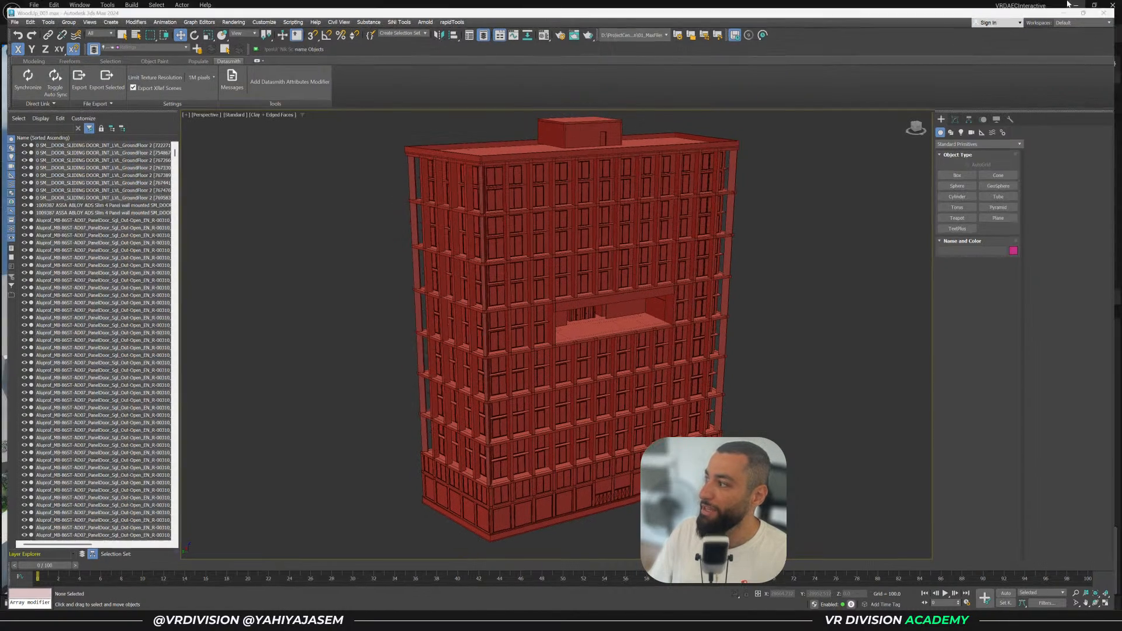
{"action": "left_click", "coordinate": [1071, 5]}
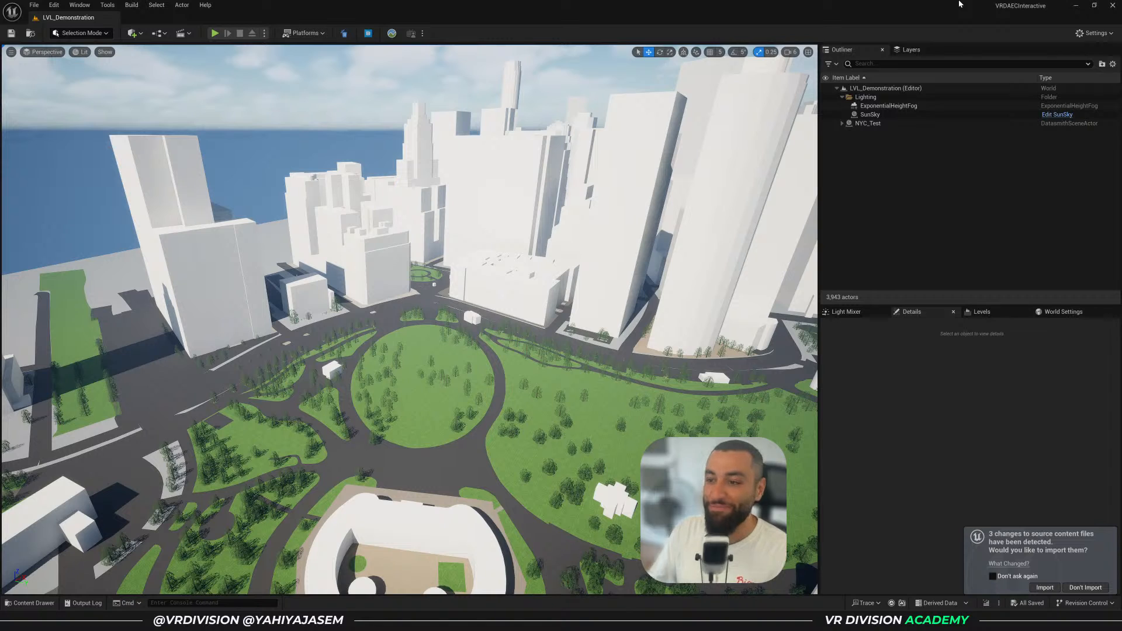
{"action": "right_click_drag", "start_coordinate": [498, 159], "coordinate": [499, 174]}
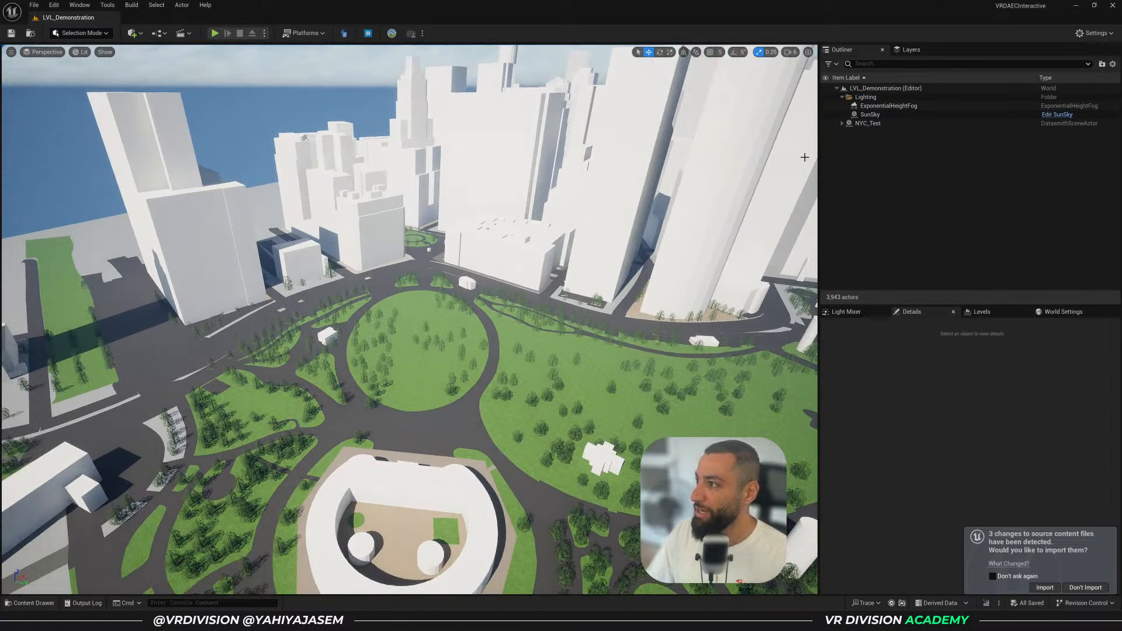
{"action": "left_click", "coordinate": [842, 97]}
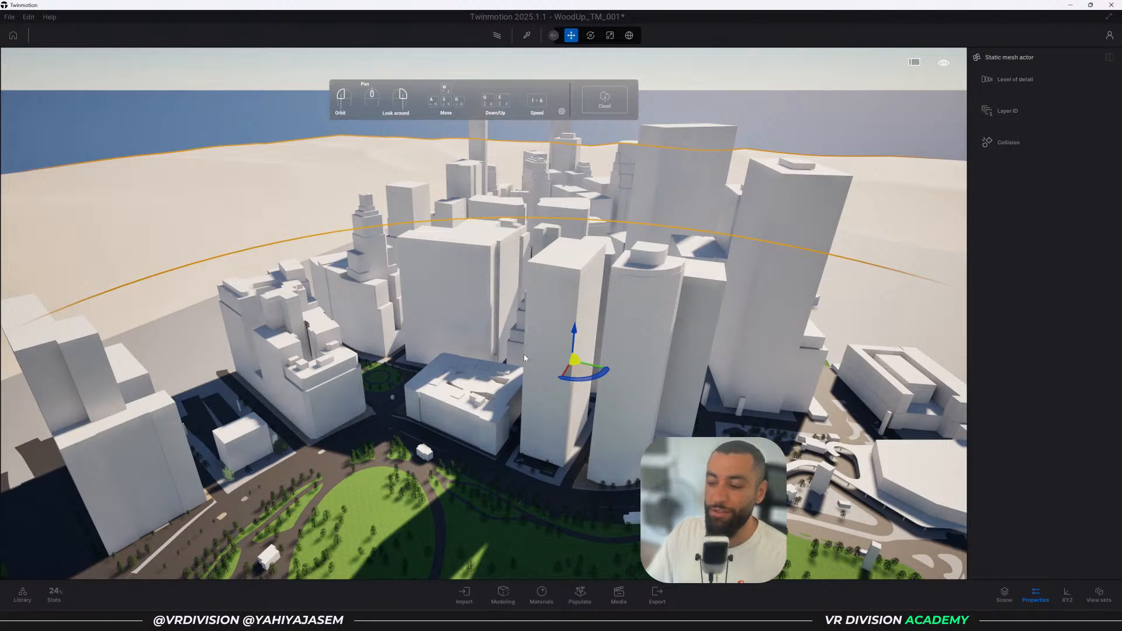
Switch to Twinmotion and examine the Urban populate options with their OpenStreetMap area selection and the file commands
{"action": "left_click", "coordinate": [580, 593]}
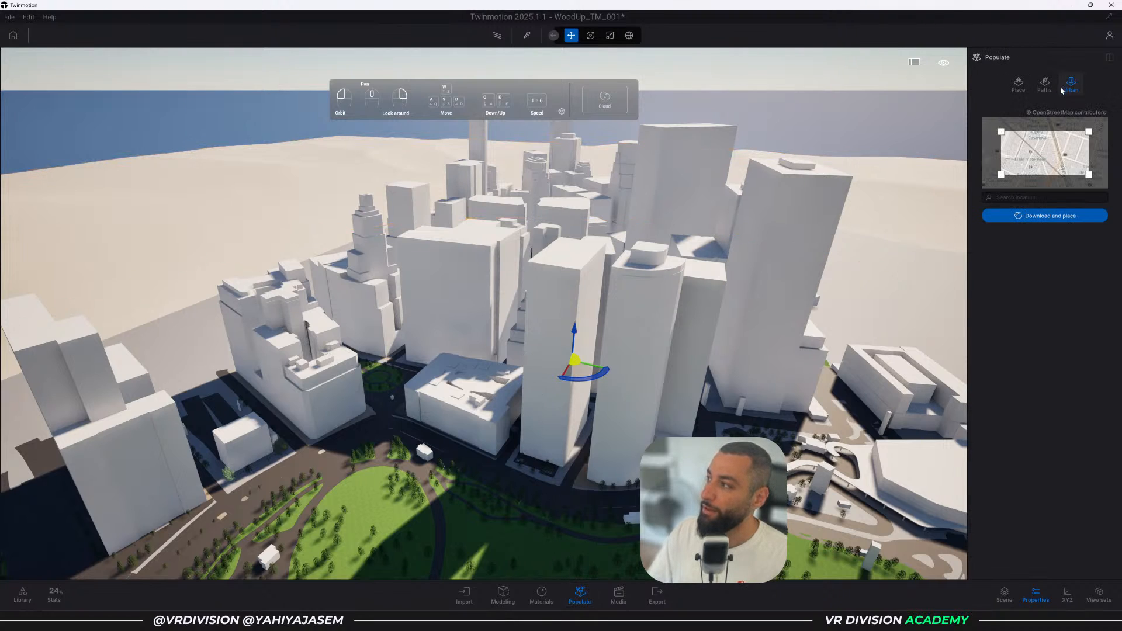
{"action": "scroll", "coordinate": [1055, 146], "scroll_direction": "up", "scroll_amount": 4}
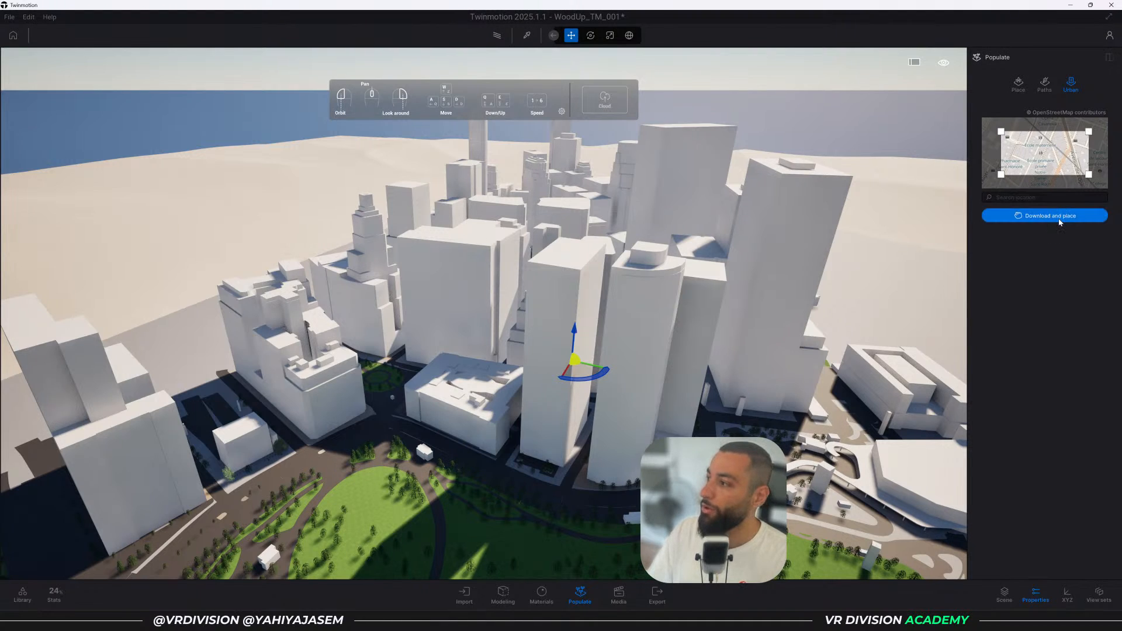
{"action": "left_click", "coordinate": [10, 17]}
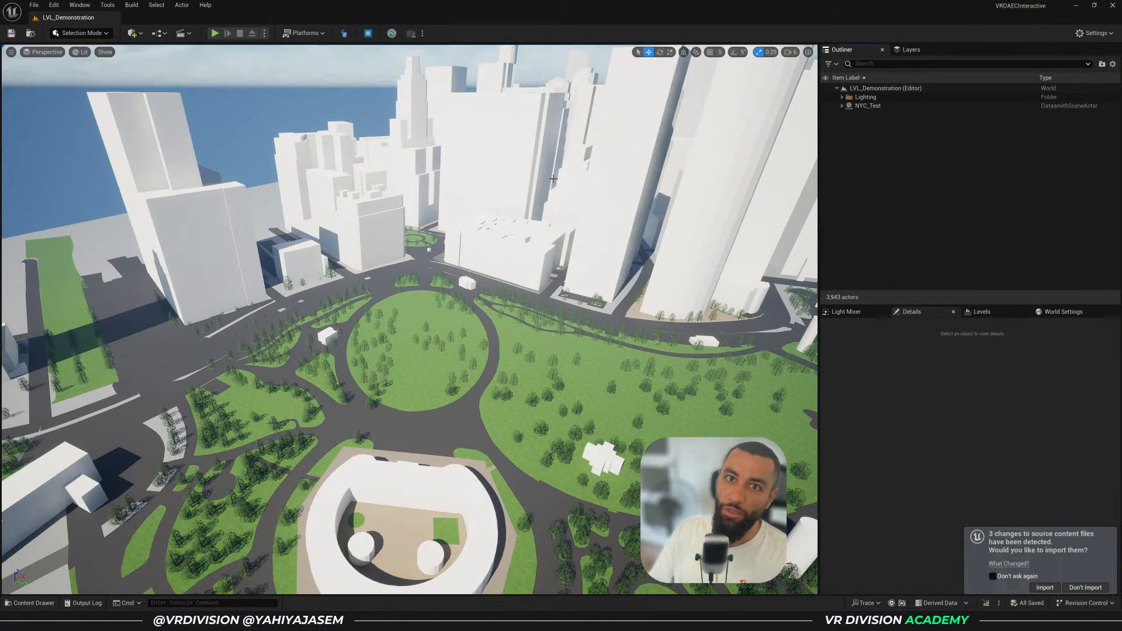
Start a Datasmith file import of WoodUp_001.udatasmith from the desktop's DT folder
{"action": "right_click_drag", "start_coordinate": [437, 277], "coordinate": [440, 270]}
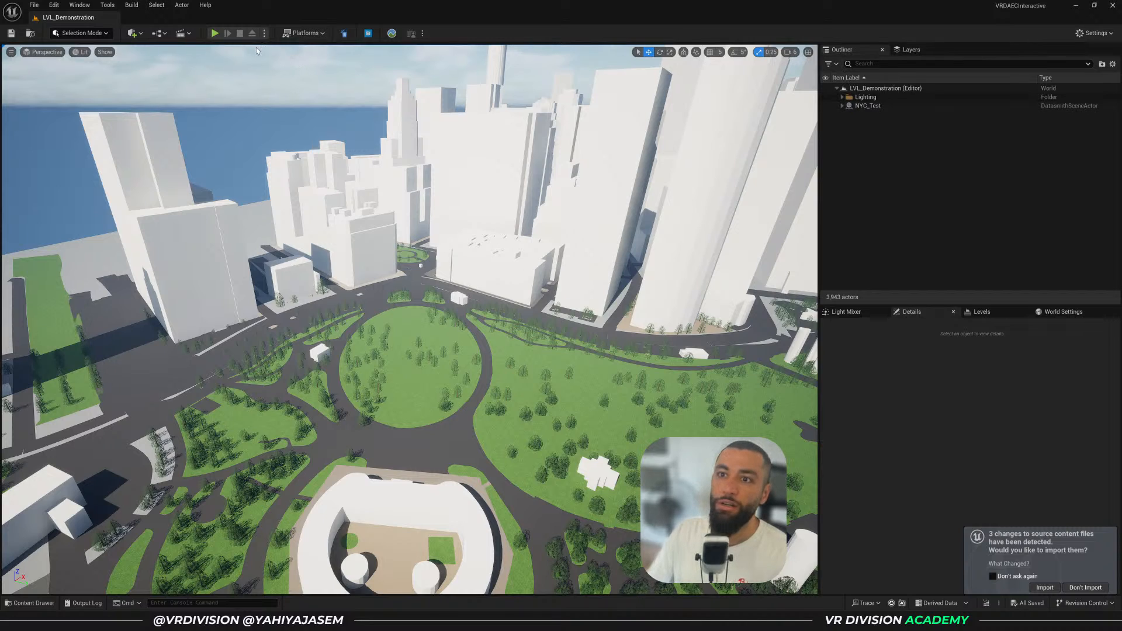
{"action": "left_click", "coordinate": [842, 97]}
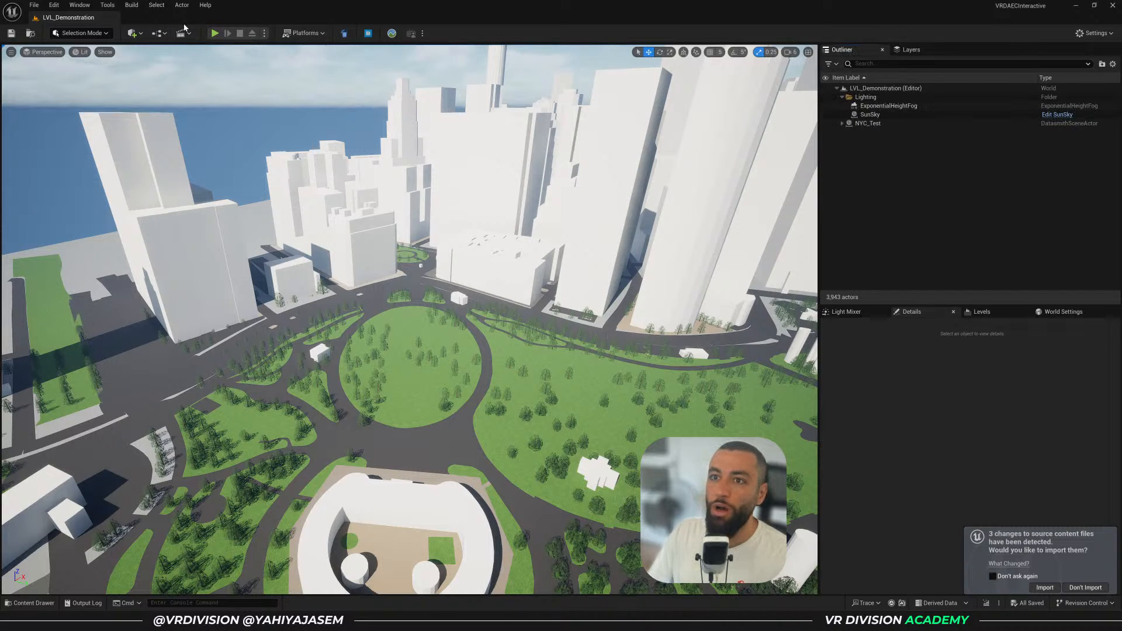
{"action": "left_click", "coordinate": [132, 33]}
{"action": "mouse_move", "coordinate": [175, 116]}
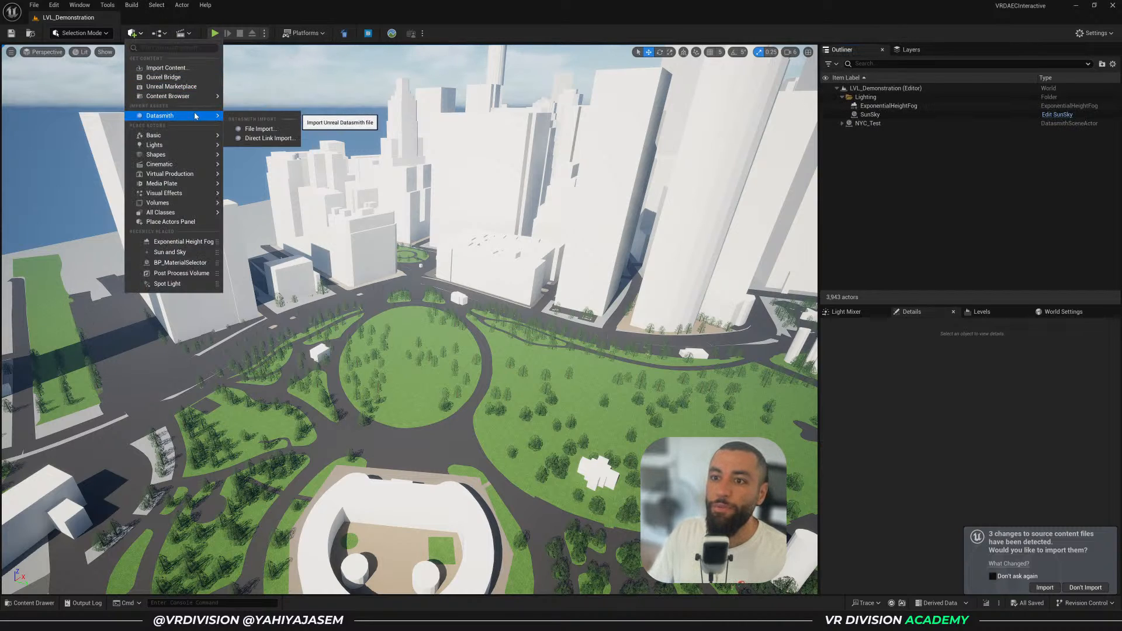
{"action": "left_click", "coordinate": [261, 129]}
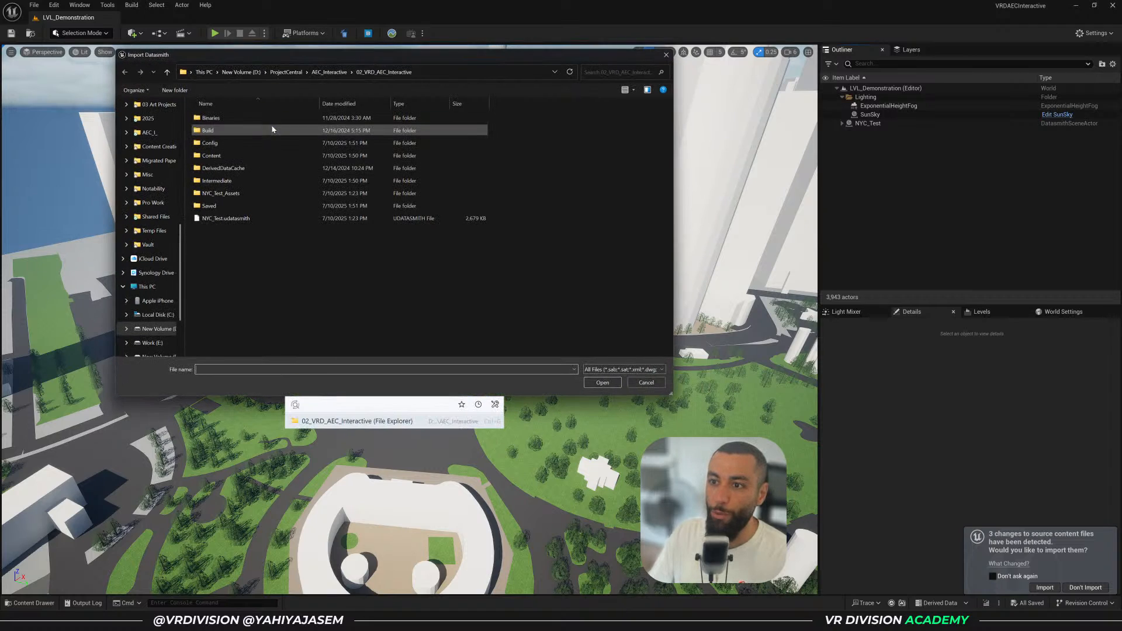
{"action": "left_click", "coordinate": [149, 163]}
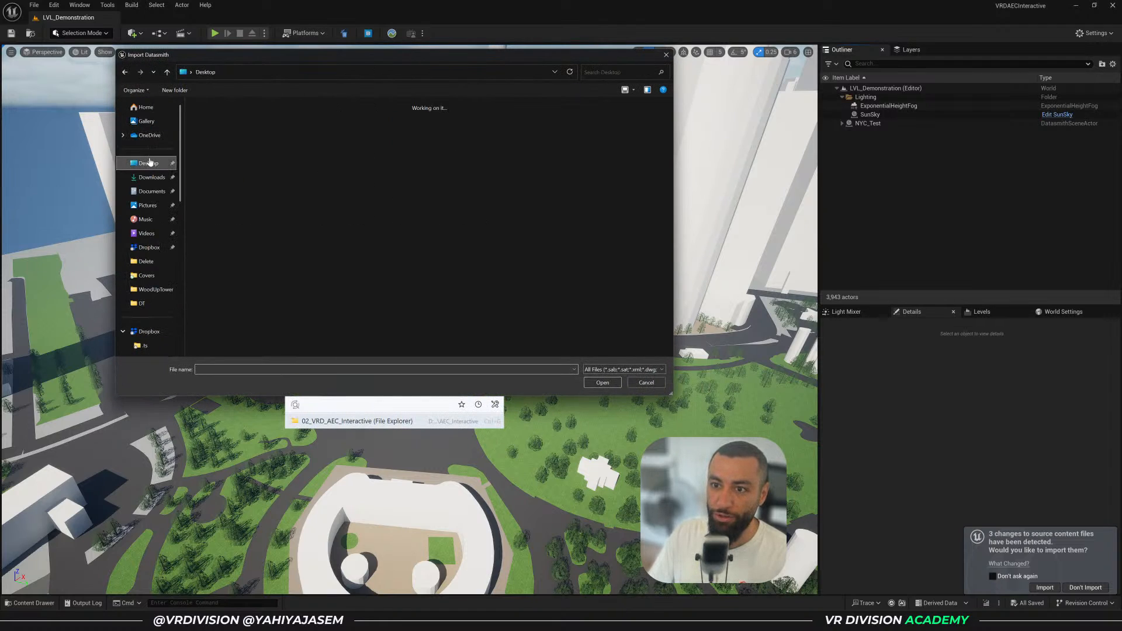
{"action": "double_click", "coordinate": [283, 124]}
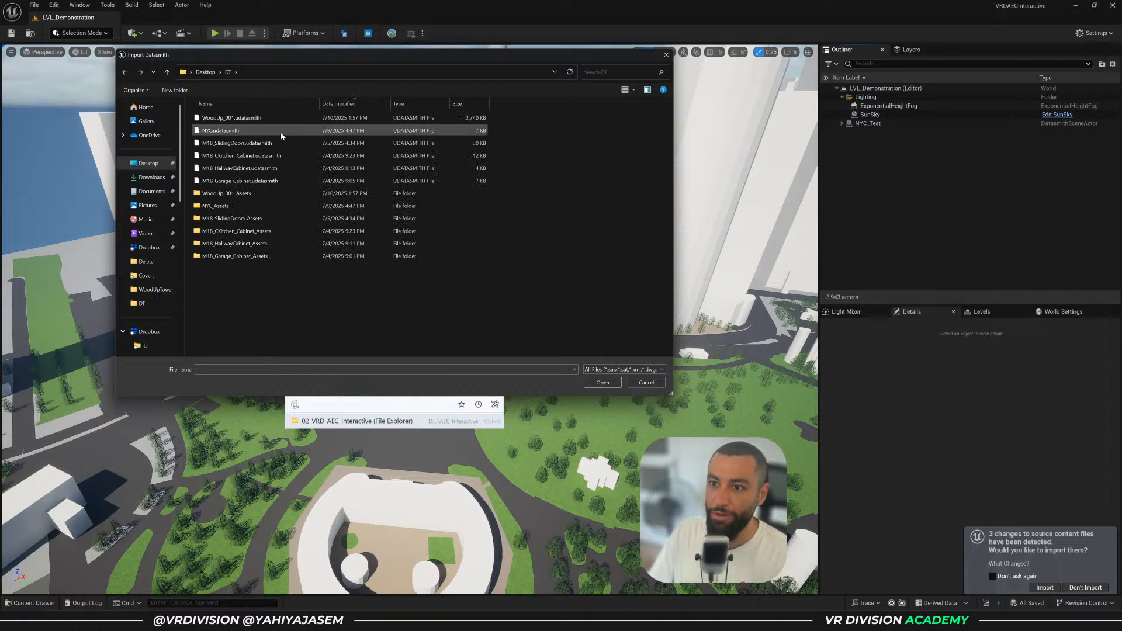
{"action": "left_click", "coordinate": [248, 119]}
{"action": "double_click", "coordinate": [340, 119]}
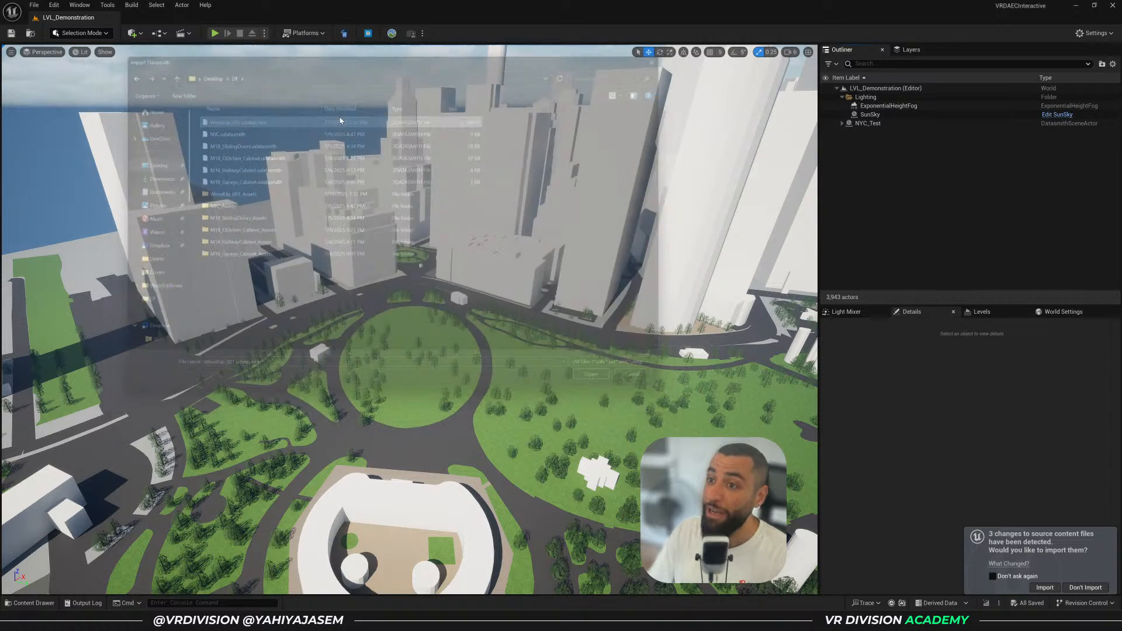
Choose the DT folder inside Test as the destination for the imported Datasmith content
{"action": "scroll", "coordinate": [514, 304], "scroll_direction": "down", "scroll_amount": 3}
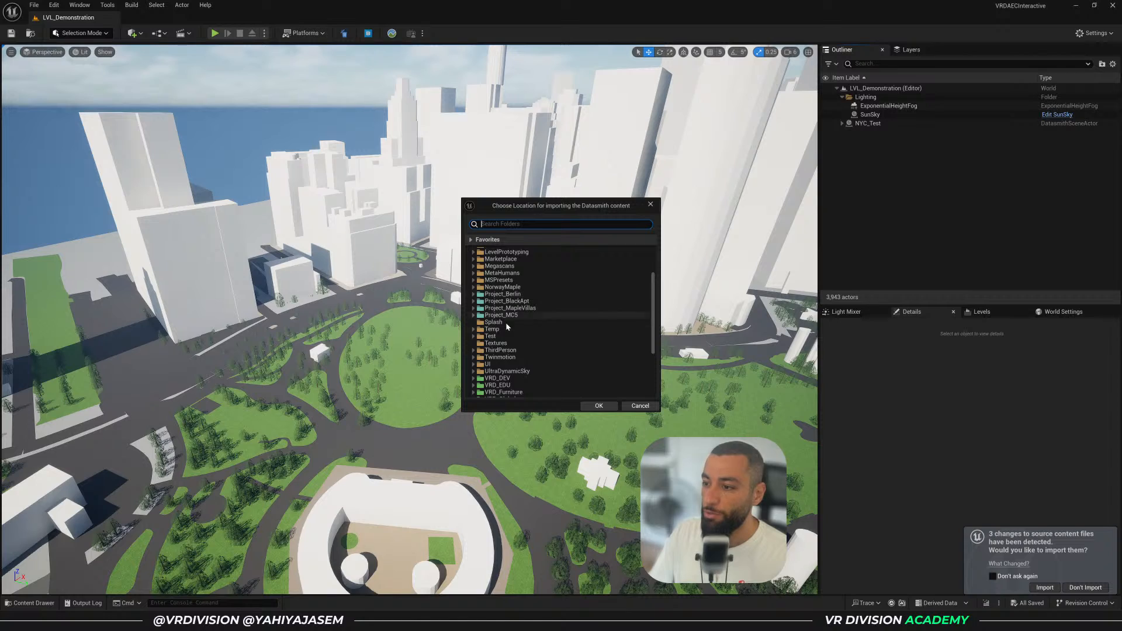
{"action": "left_click", "coordinate": [491, 337]}
{"action": "double_click", "coordinate": [488, 337]}
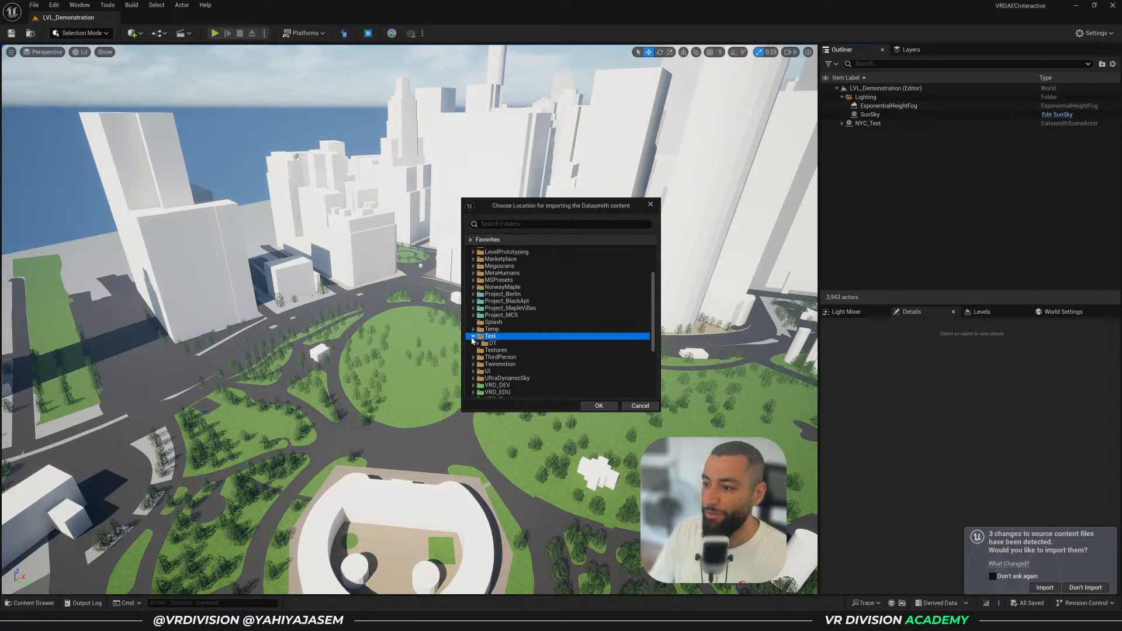
{"action": "left_click", "coordinate": [474, 331]}
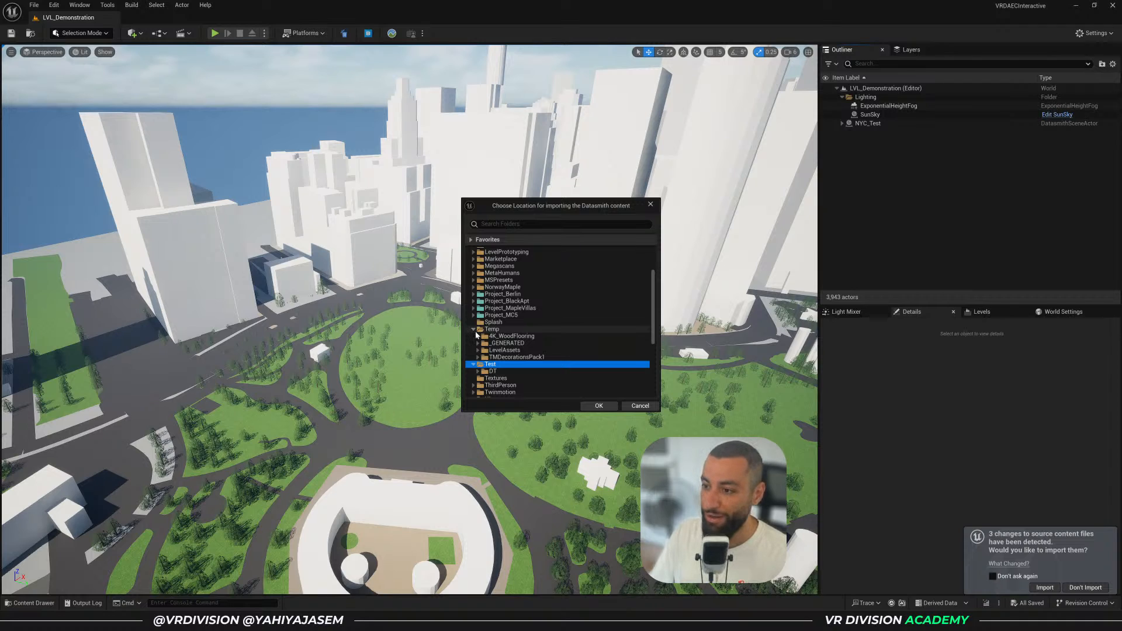
{"action": "left_click", "coordinate": [473, 329]}
{"action": "double_click", "coordinate": [492, 344]}
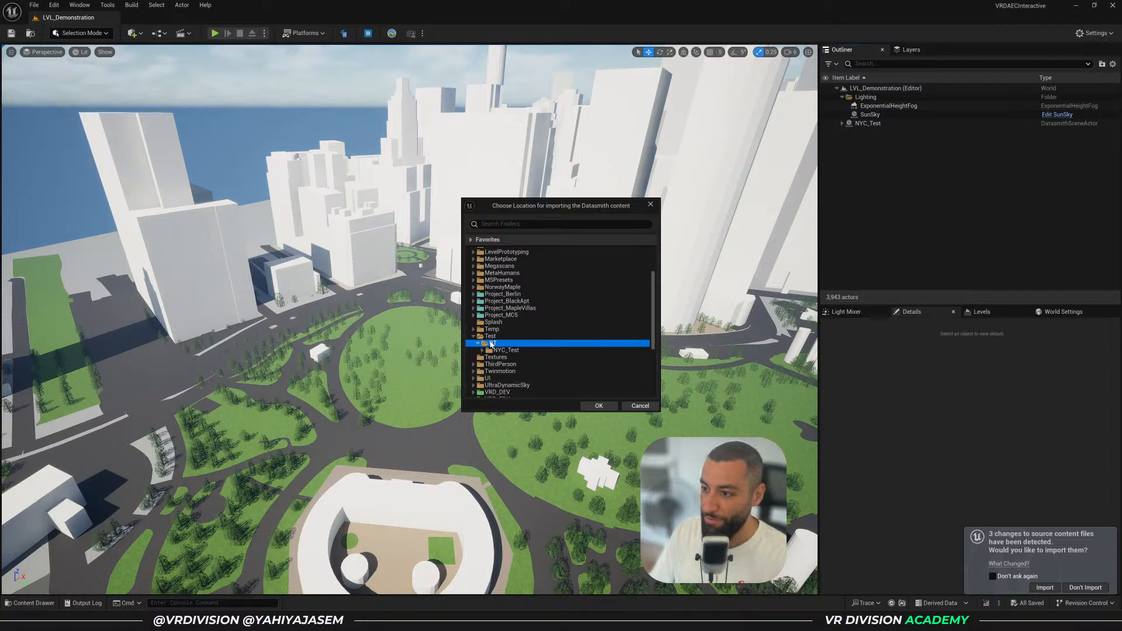
{"action": "left_click", "coordinate": [599, 405]}
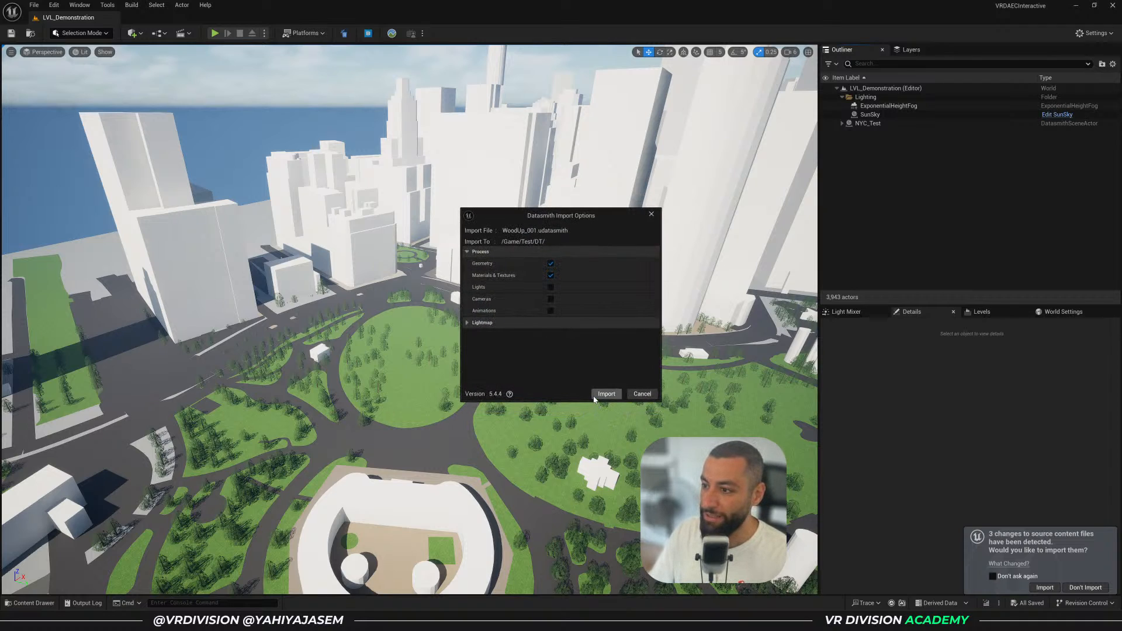
Import the WoodUp_001 geometry without materials and textures, and collapse the expanded scene hierarchy
{"action": "left_click", "coordinate": [550, 275]}
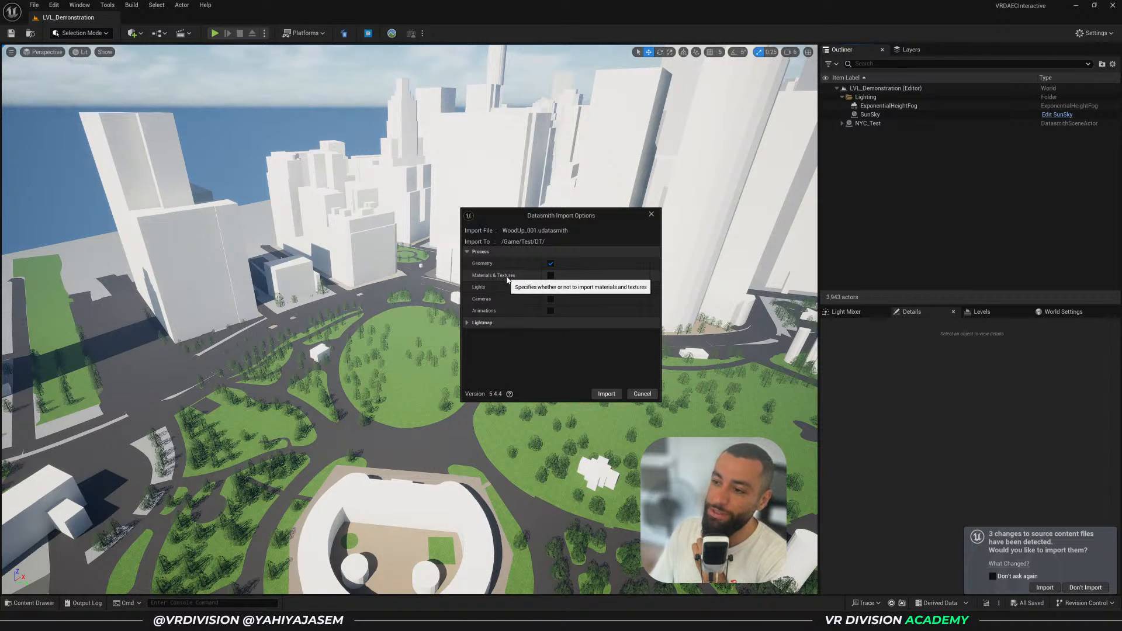
{"action": "left_click", "coordinate": [606, 393]}
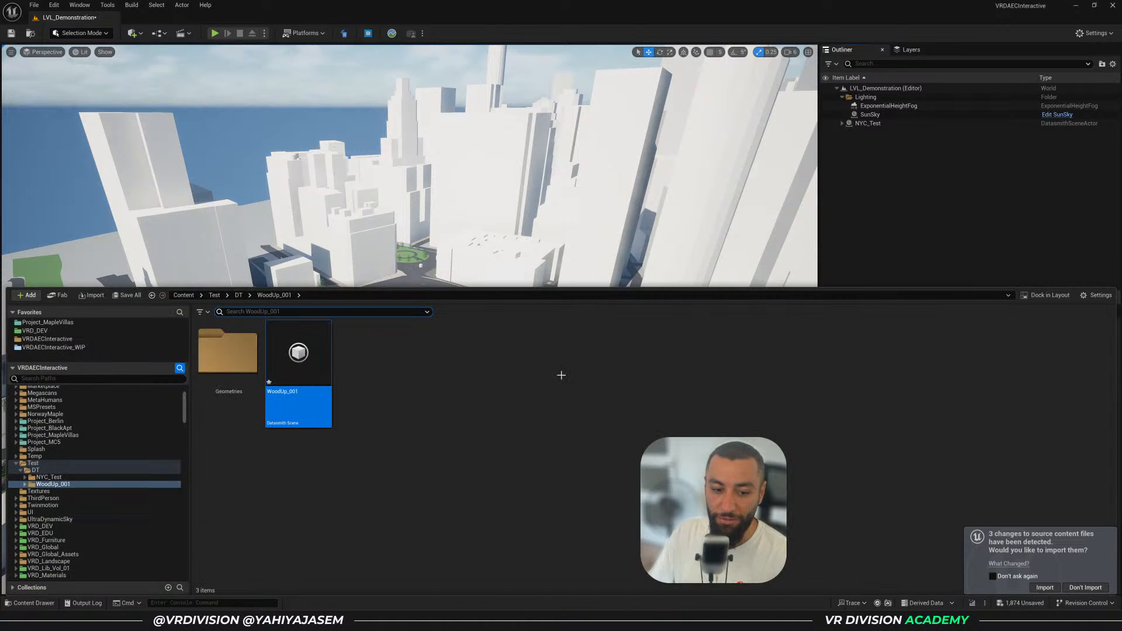
{"action": "right_click_drag", "start_coordinate": [279, 226], "coordinate": [279, 225]}
{"action": "key", "text": "s"}
{"action": "key", "text": "s"}
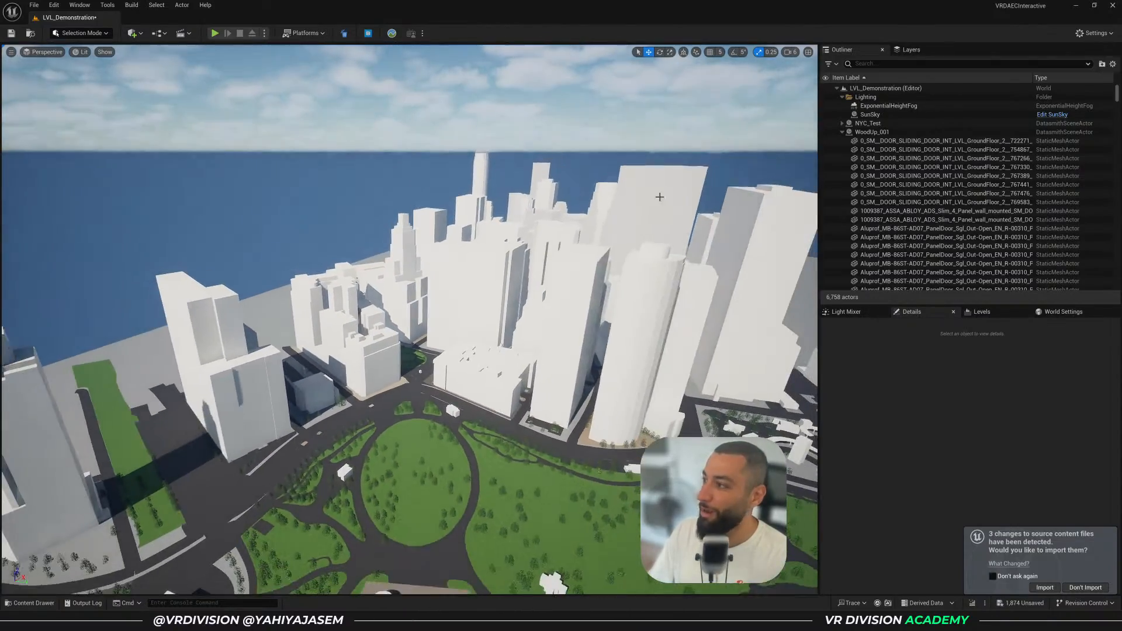
{"action": "left_click", "coordinate": [838, 88], "text": "shift"}
{"action": "left_click", "coordinate": [838, 88]}
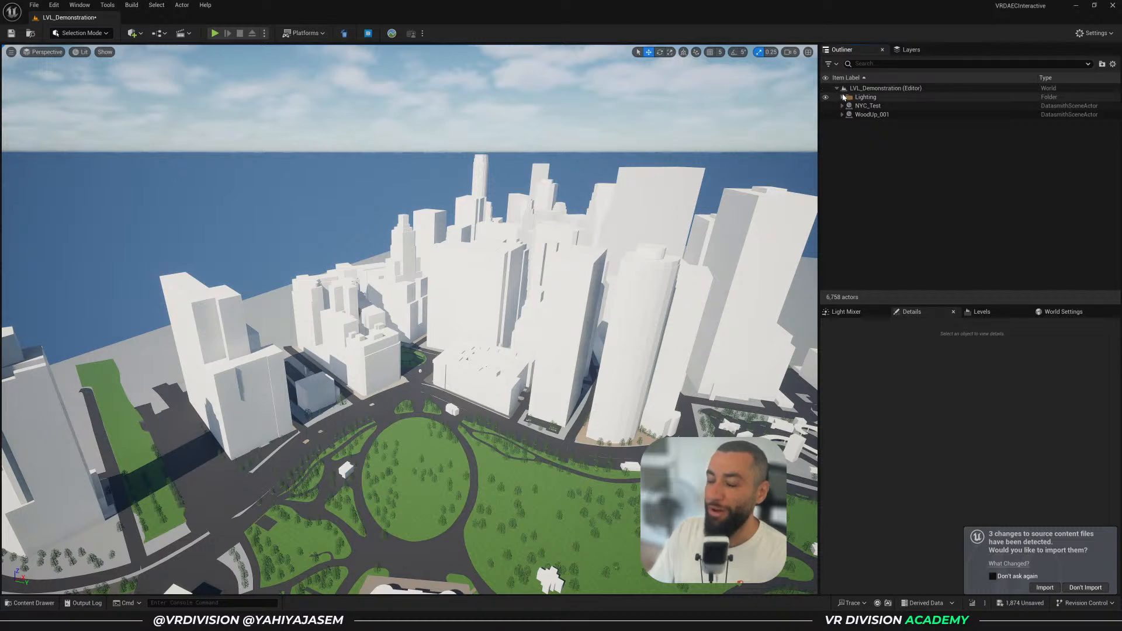
Create a World folder in the scene hierarchy, move NYC_Test into it and collapse it
{"action": "right_click", "coordinate": [866, 164]}
{"action": "left_click", "coordinate": [885, 190]}
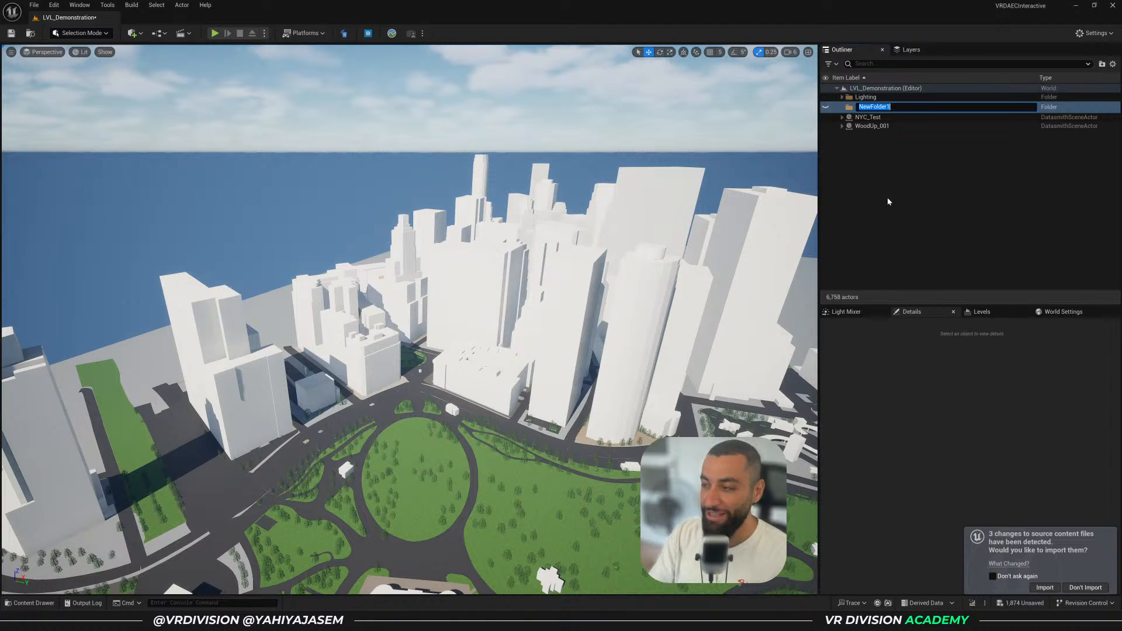
{"action": "key", "text": "BackSpace"}
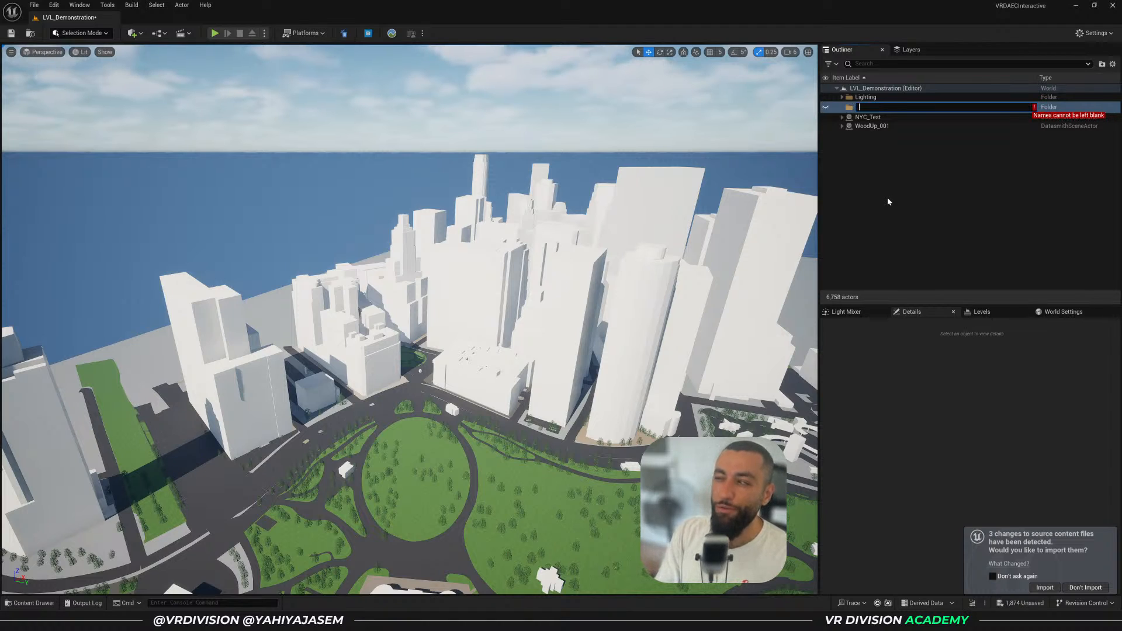
{"action": "type", "text": "Envi"}
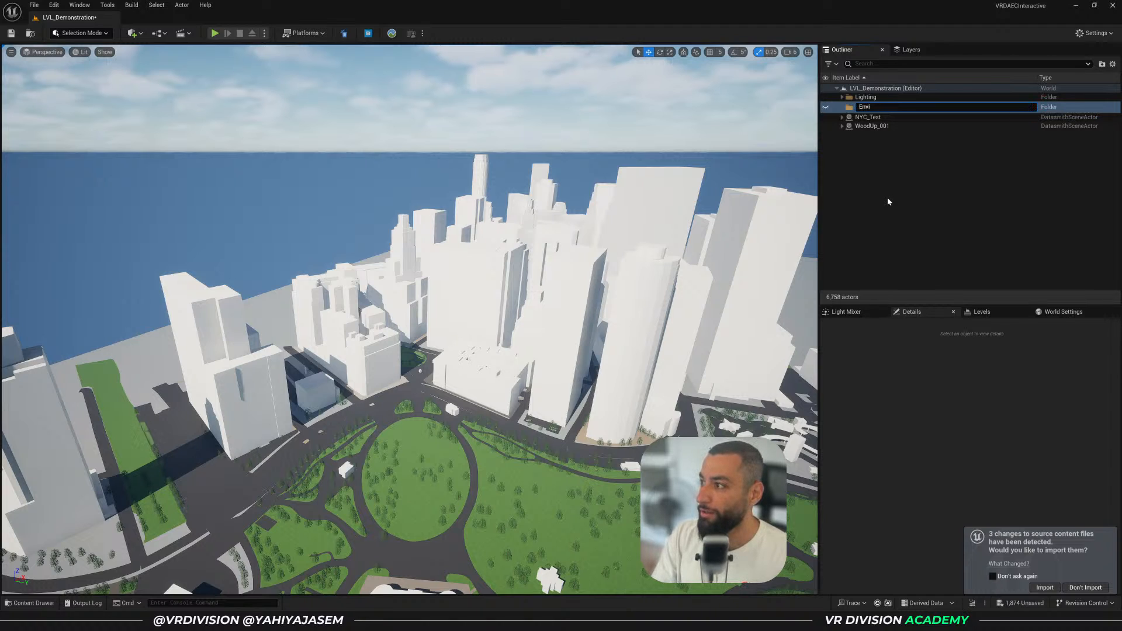
{"action": "key", "text": "ctrl+a"}
{"action": "type", "text": "World"}
{"action": "key", "text": "Return"}
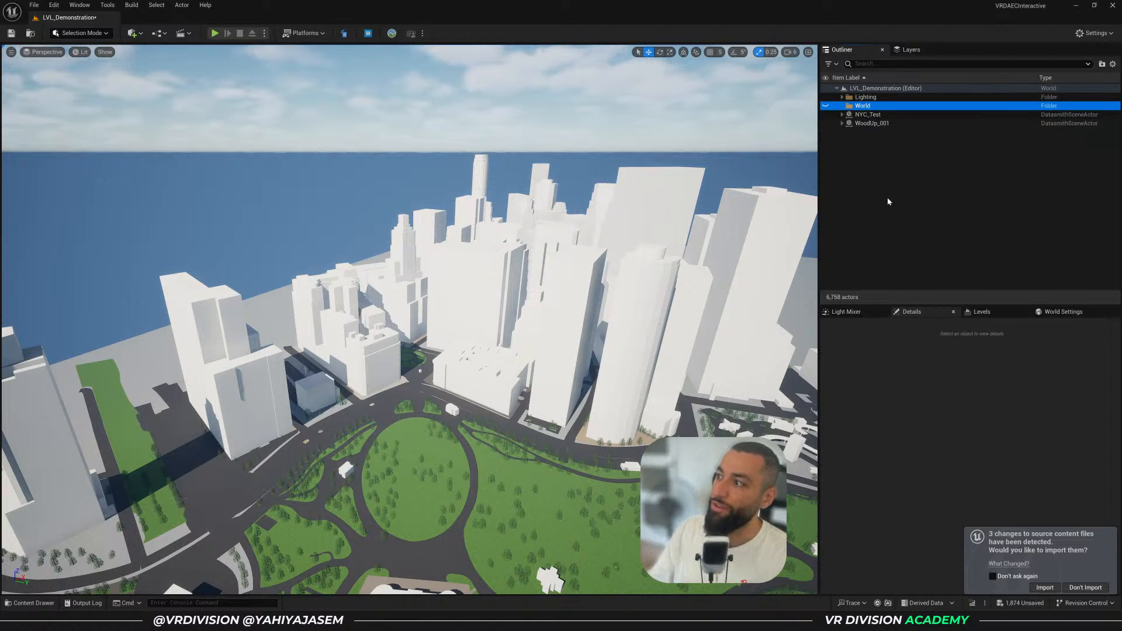
{"action": "left_click_drag", "start_coordinate": [868, 114], "coordinate": [860, 138]}
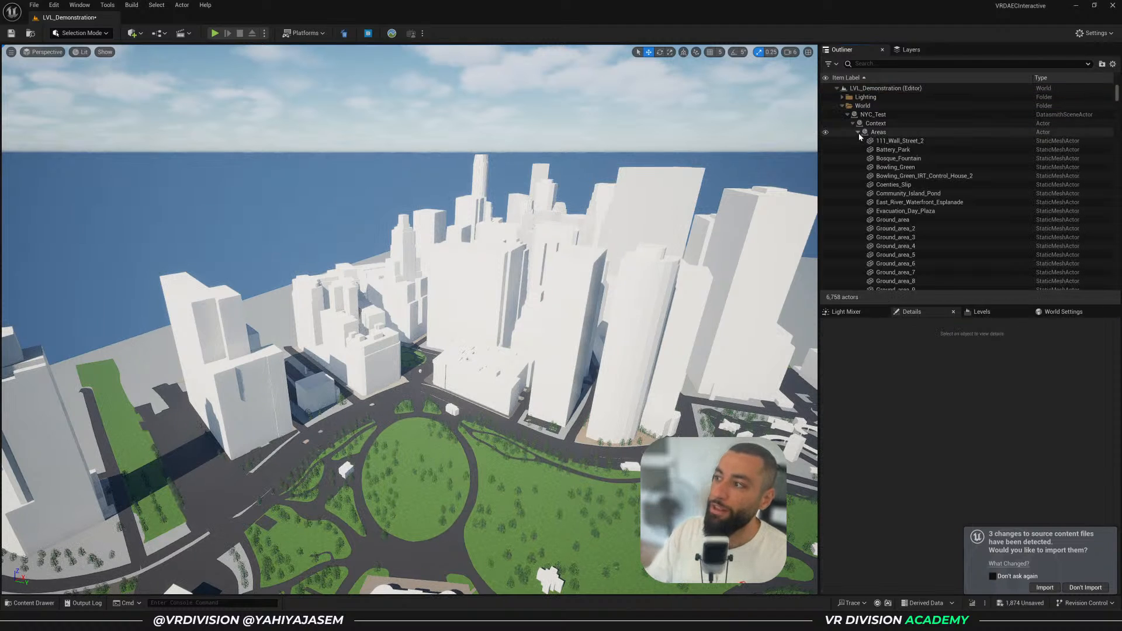
{"action": "left_click", "coordinate": [842, 105]}
Create a Building folder in the scene hierarchy and move the WoodUp_001 scene actor into it
{"action": "right_click", "coordinate": [852, 124]}
{"action": "left_click", "coordinate": [872, 144]}
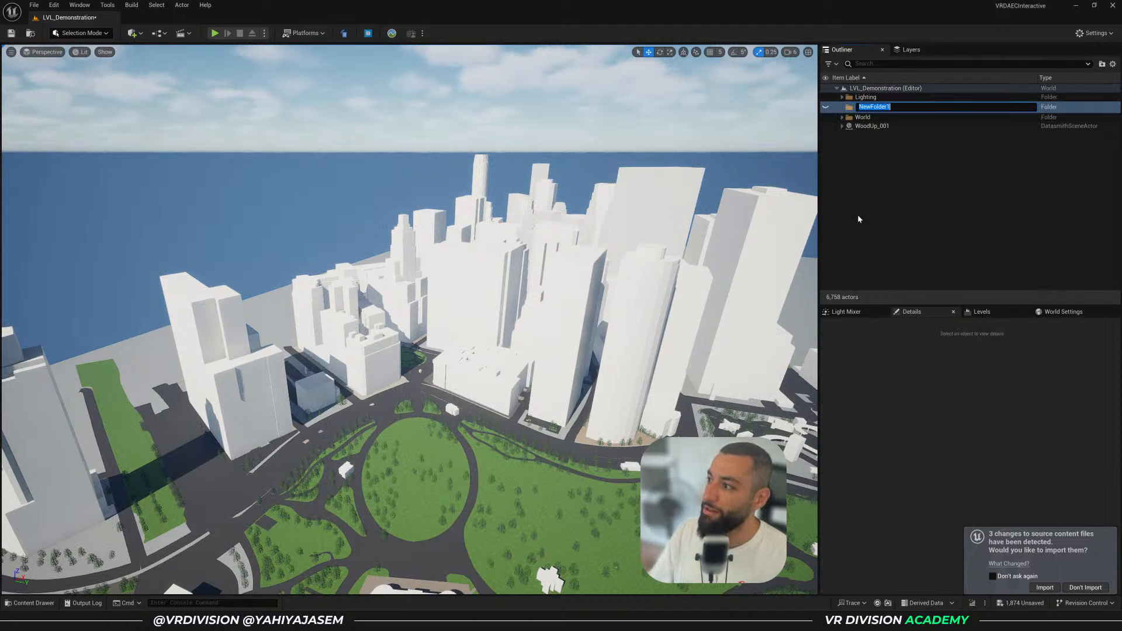
{"action": "type", "text": "Building"}
{"action": "key", "text": "Return"}
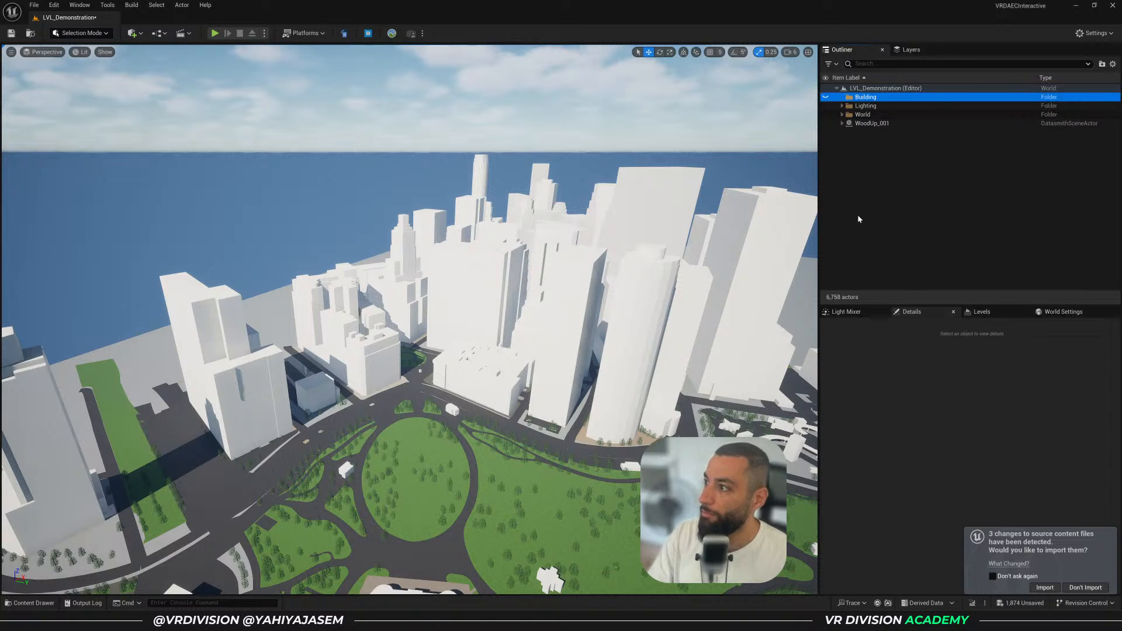
{"action": "left_click_drag", "start_coordinate": [861, 124], "coordinate": [863, 102]}
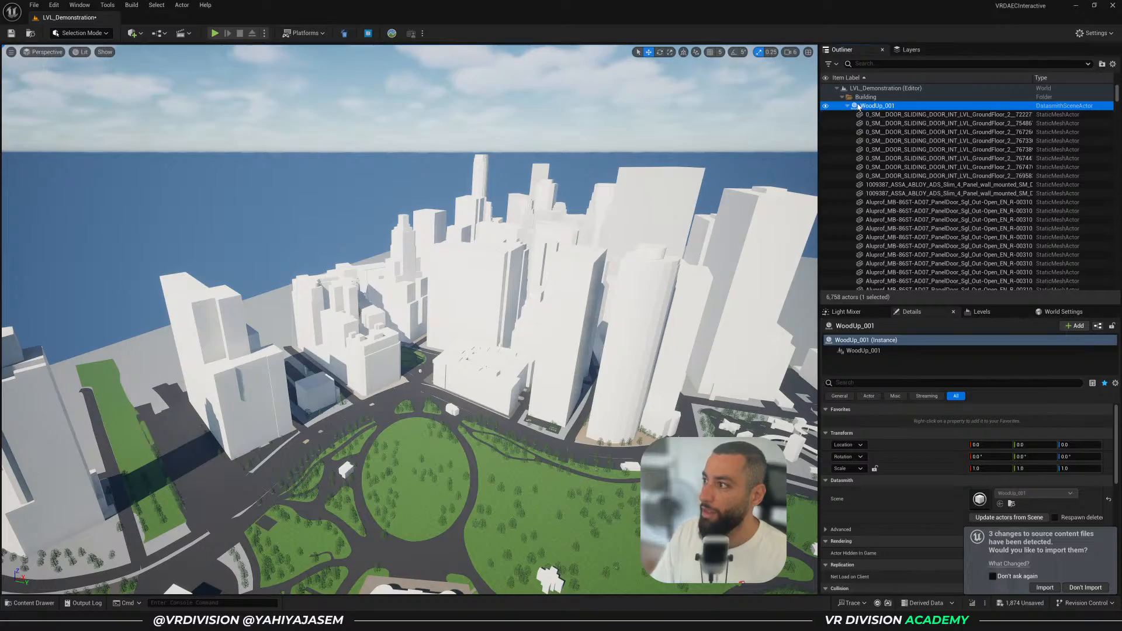
Focus on WoodUp_001 and examine its placement among the city buildings in wireframe and lit views
{"action": "double_click", "coordinate": [877, 106]}
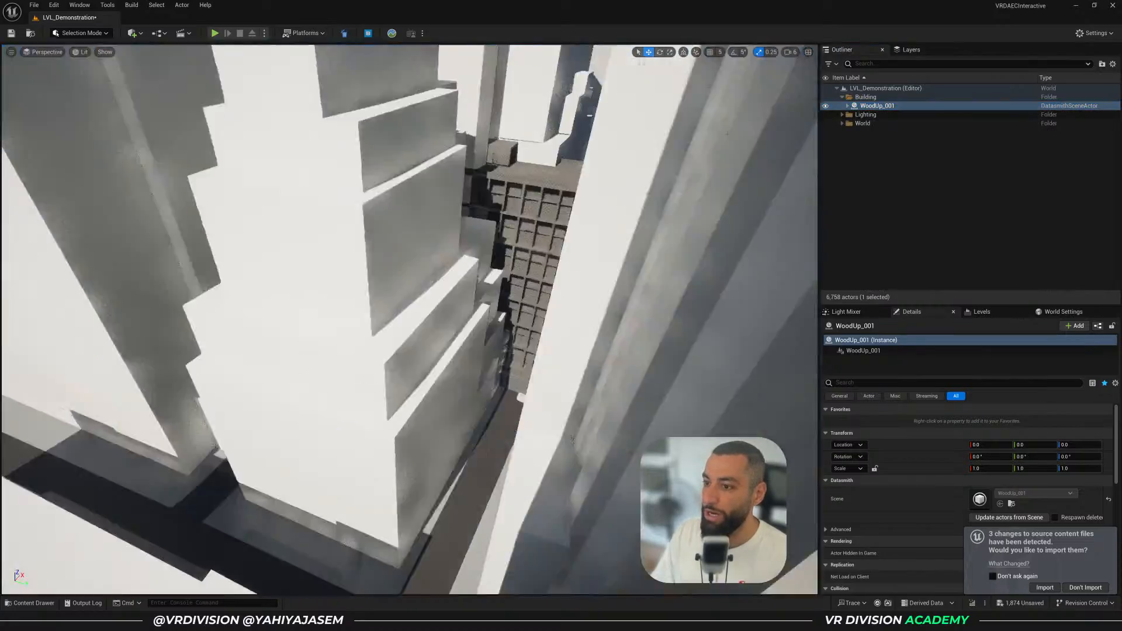
{"action": "right_click_drag", "start_coordinate": [599, 253], "coordinate": [596, 255]}
{"action": "key", "text": "alt+2"}
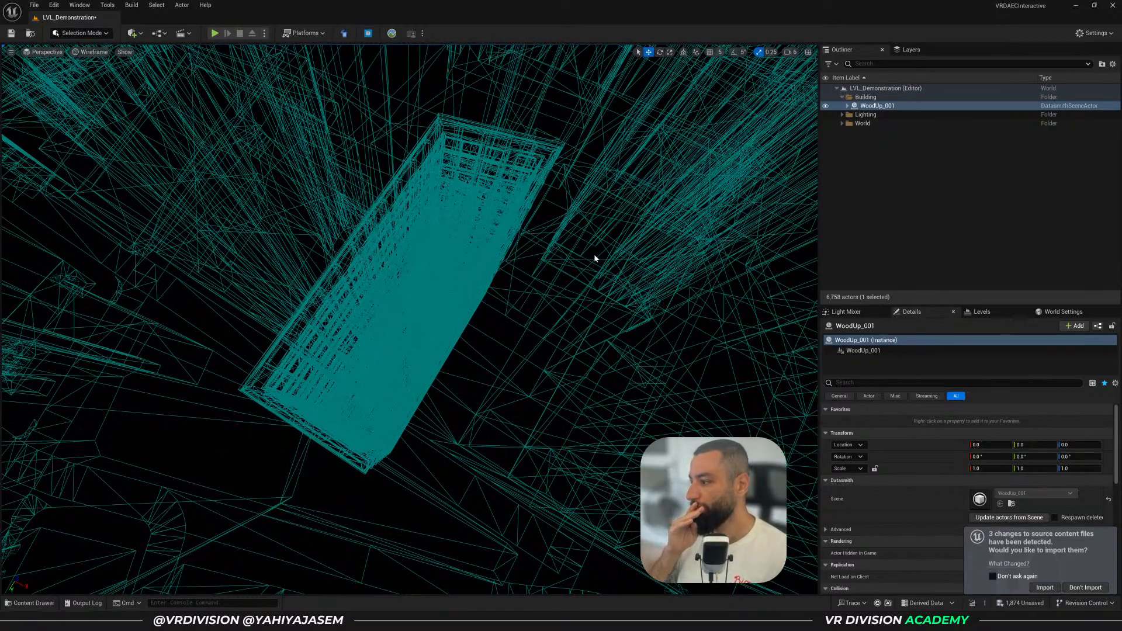
{"action": "key", "text": "alt+4"}
{"action": "right_click_drag", "start_coordinate": [596, 255], "coordinate": [596, 263]}
{"action": "scroll", "coordinate": [596, 255], "scroll_direction": "down", "scroll_amount": 2}
{"action": "scroll", "coordinate": [596, 256], "scroll_direction": "down", "scroll_amount": 1}
{"action": "scroll", "coordinate": [597, 263], "scroll_direction": "down", "scroll_amount": 1}
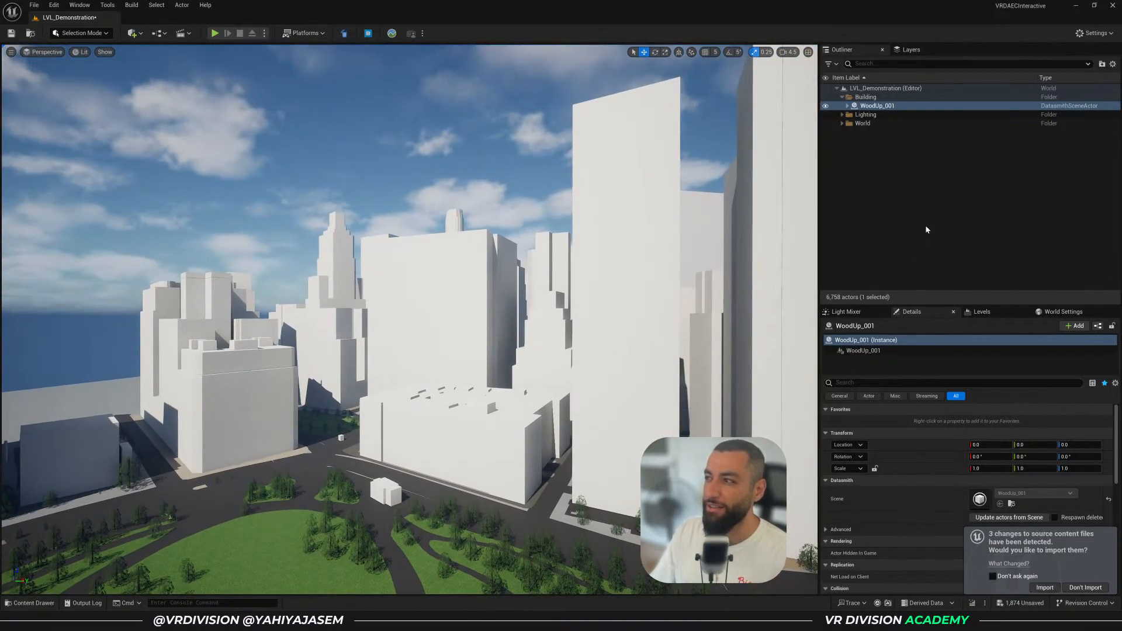
Set the latitude of the SunSky actor in the Lighting folder to 40.7128
{"action": "left_click", "coordinate": [843, 115]}
{"action": "left_click", "coordinate": [869, 132]}
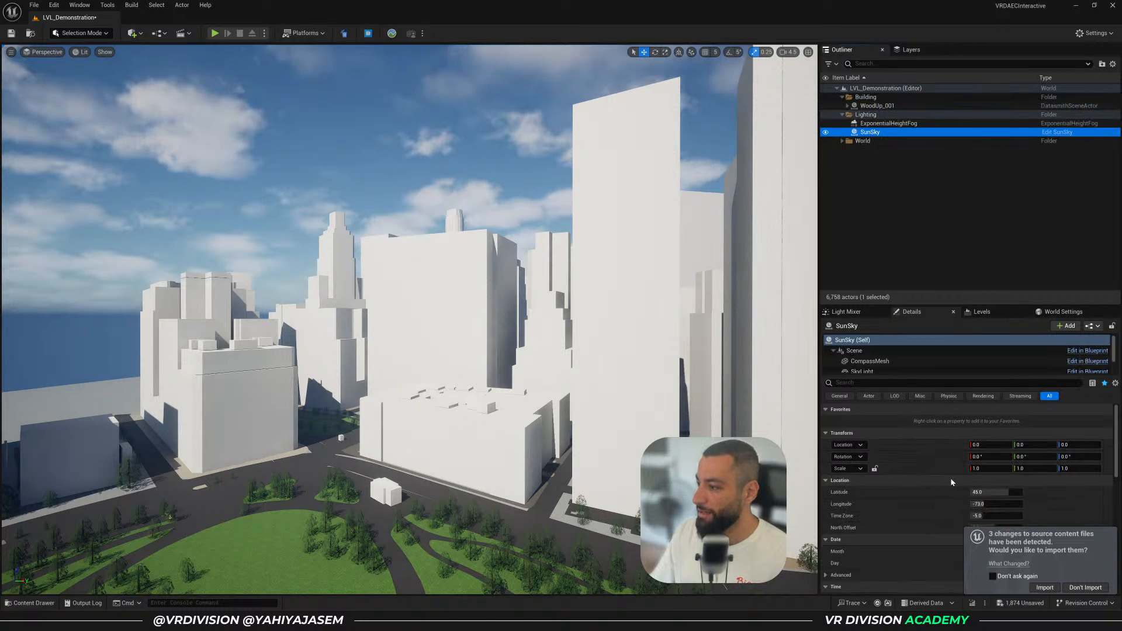
{"action": "scroll", "coordinate": [988, 478], "scroll_direction": "down", "scroll_amount": 2}
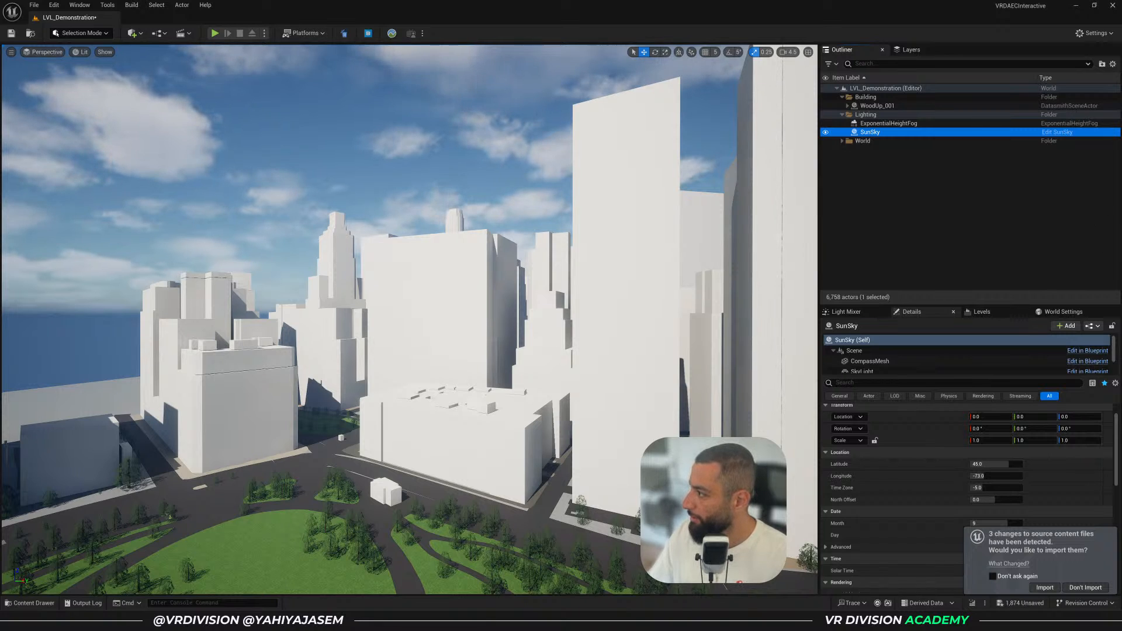
{"action": "left_click", "coordinate": [994, 464]}
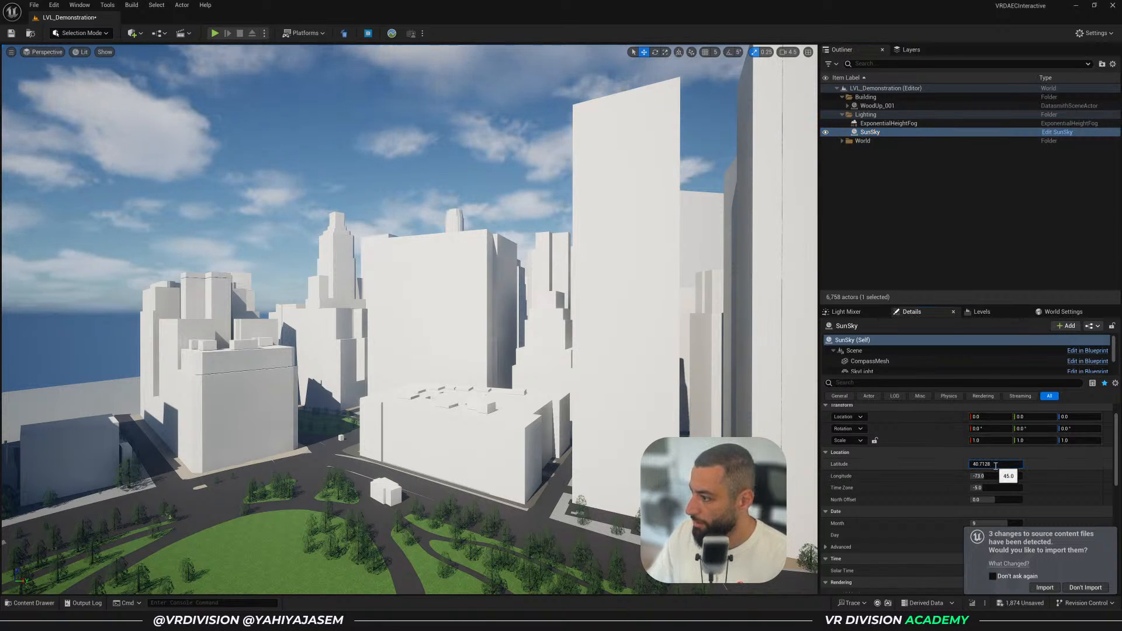
{"action": "type", "text": "40.7128"}
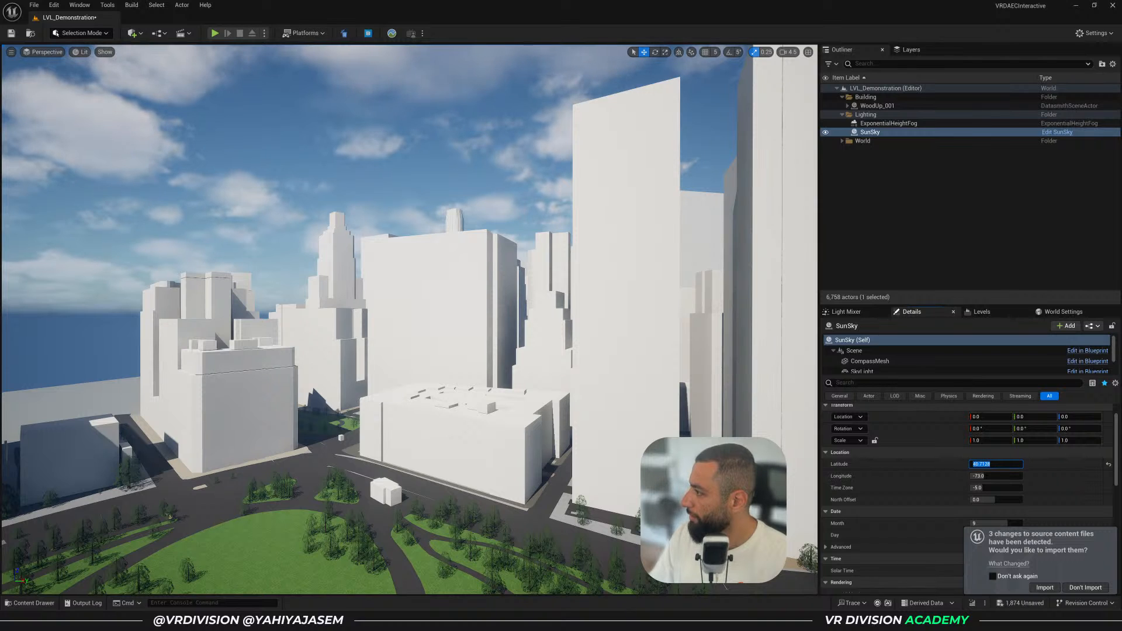
{"action": "key", "text": "Return"}
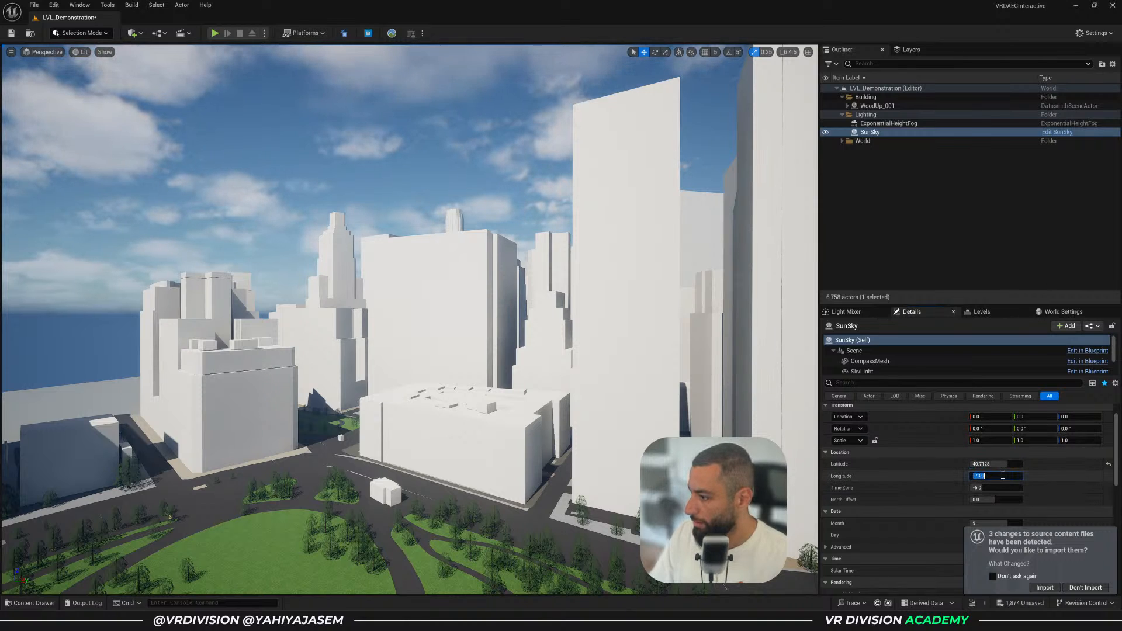
Set the SunSky's longitude to 74.006 and its time zone to -4
{"action": "type", "text": "74.0060"}
{"action": "key", "text": "Return"}
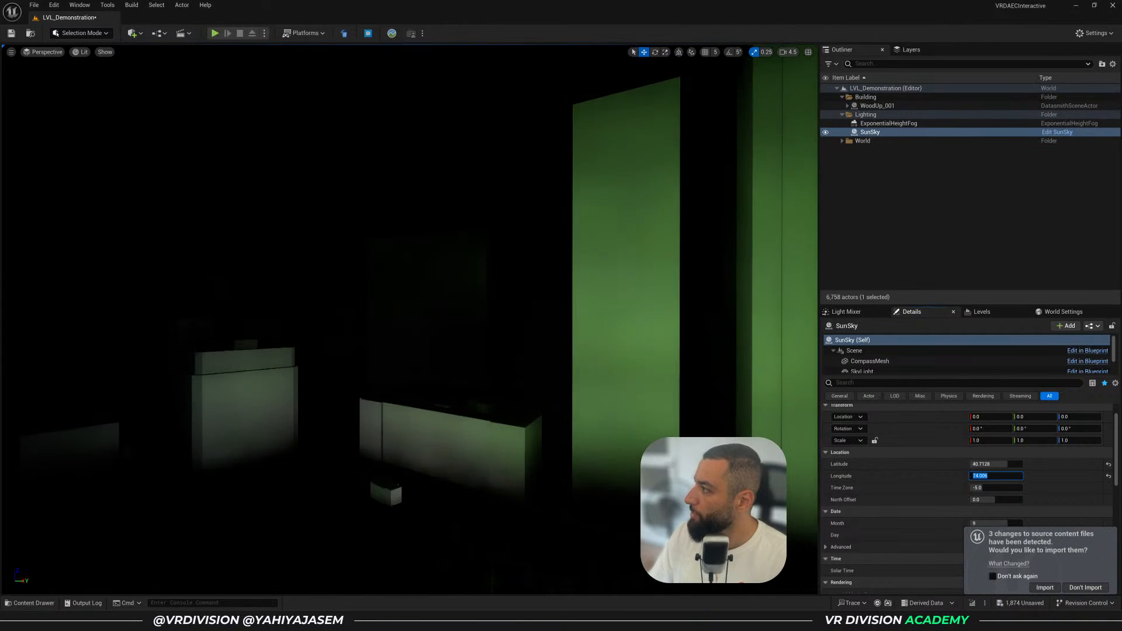
{"action": "left_click", "coordinate": [995, 489]}
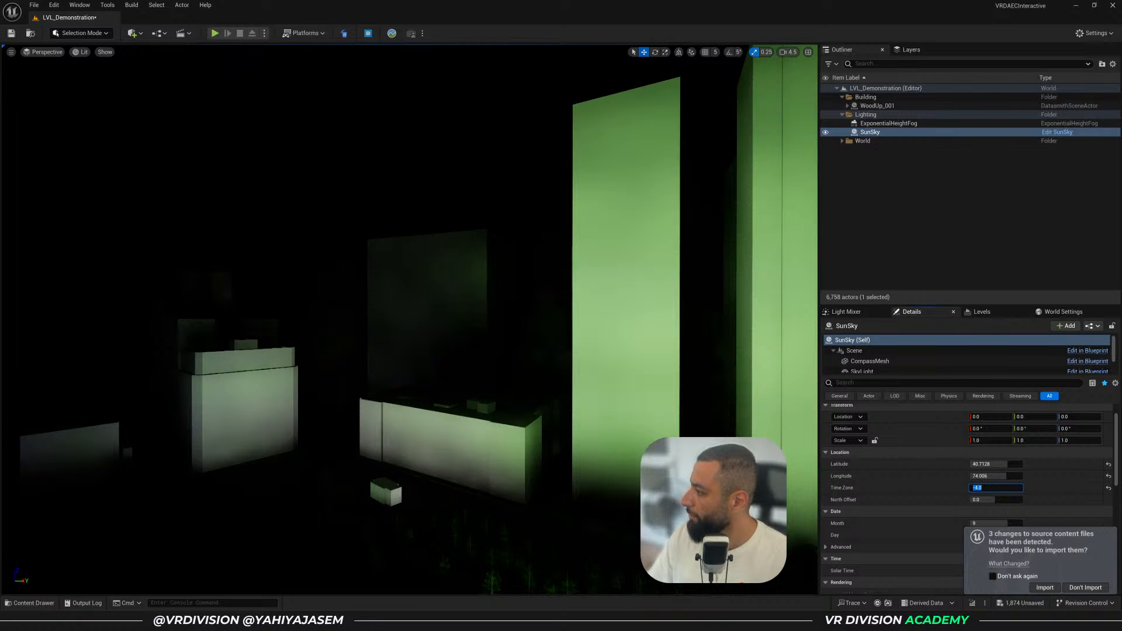
{"action": "scroll", "coordinate": [908, 439], "scroll_direction": "down", "scroll_amount": 2}
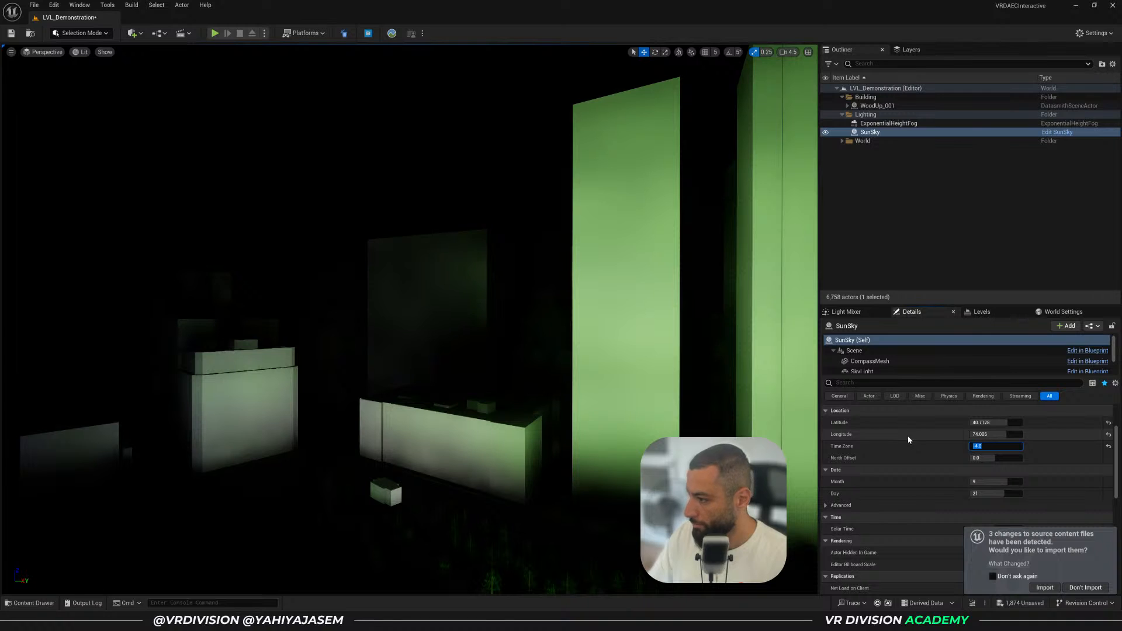
Decline importing the three changed source content files and save the LVL_Demonstration level
{"action": "right_click_drag", "start_coordinate": [760, 374], "coordinate": [759, 421]}
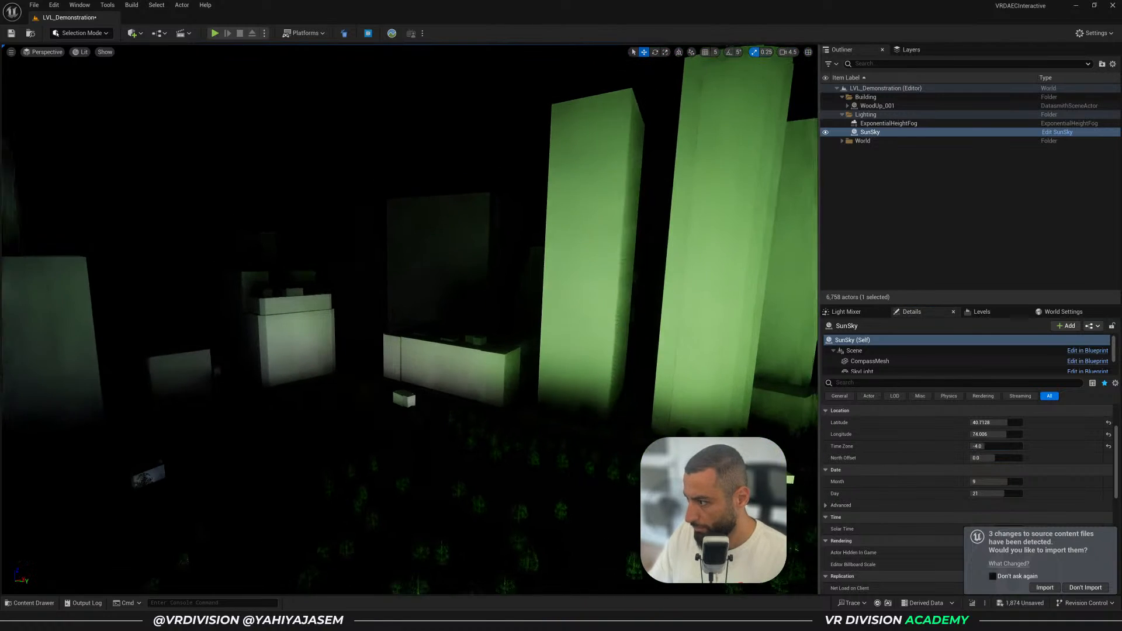
{"action": "left_click", "coordinate": [1075, 588]}
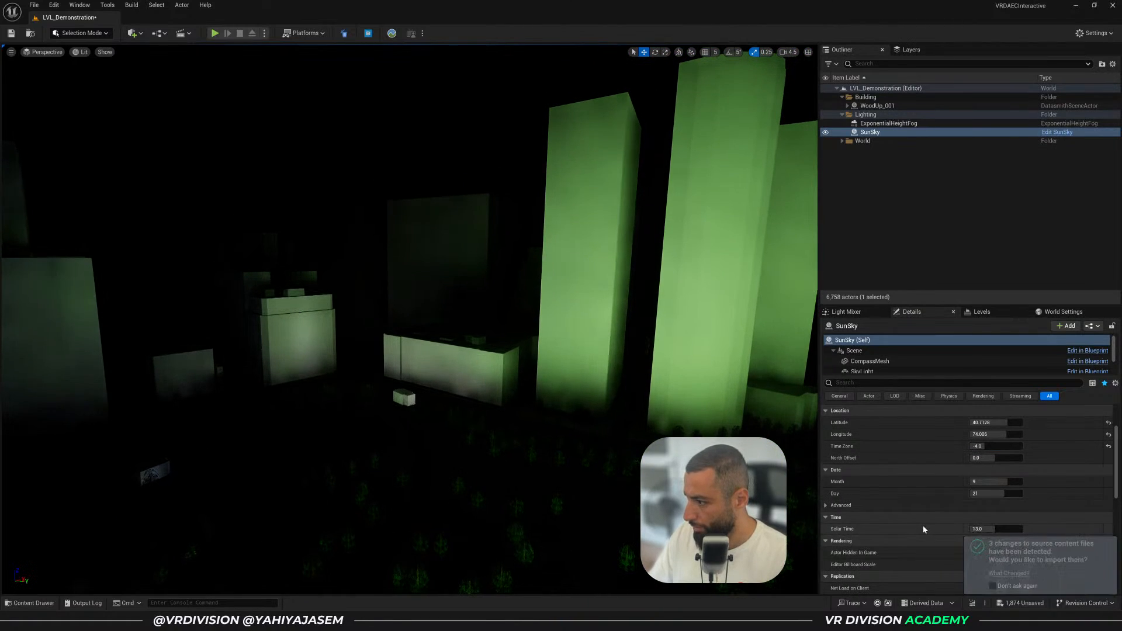
{"action": "right_click_drag", "start_coordinate": [759, 403], "coordinate": [736, 409]}
{"action": "key", "text": "s"}
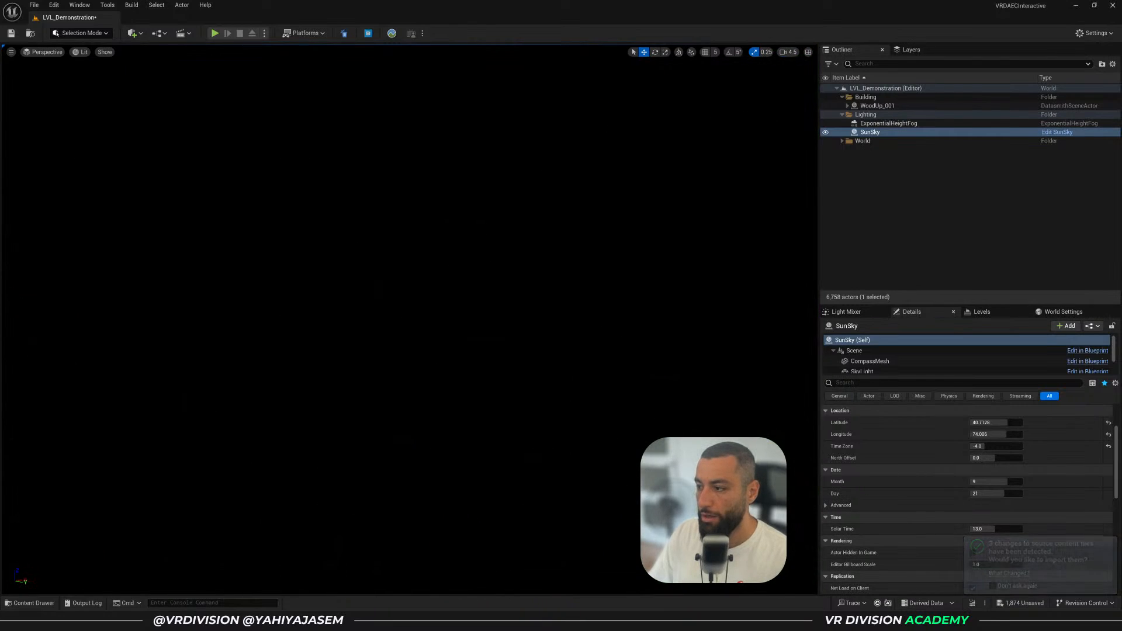
{"action": "key", "text": "ctrl+s"}
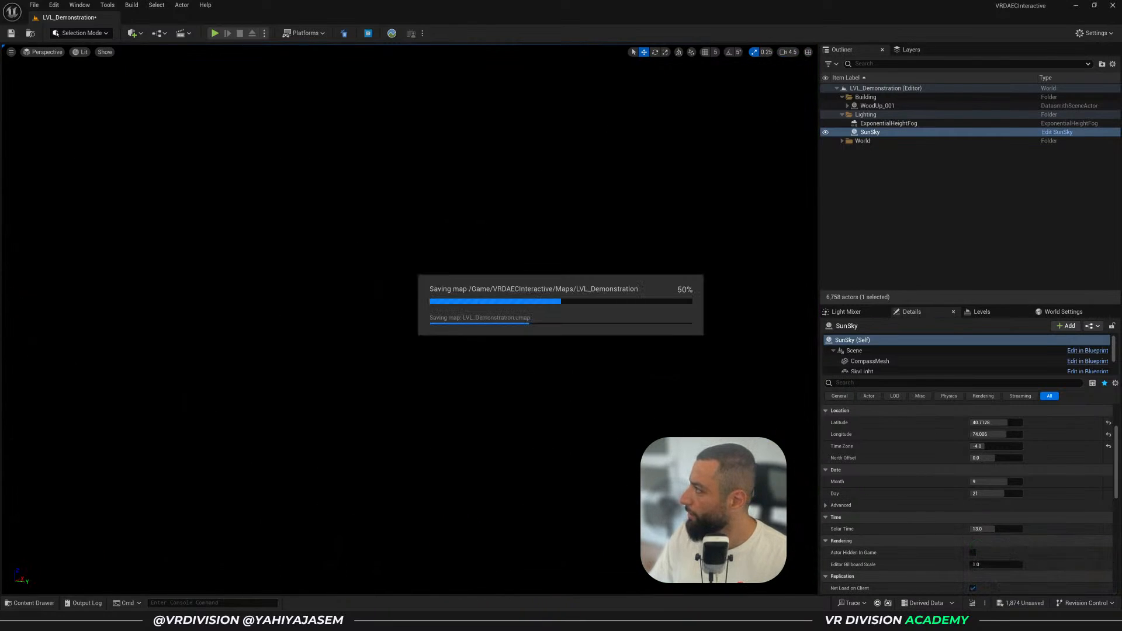
Switch to the web browser and check New York's coordinates in the search results and on the LatLong.net page for New York City
{"action": "key", "text": "super+shift+Left"}
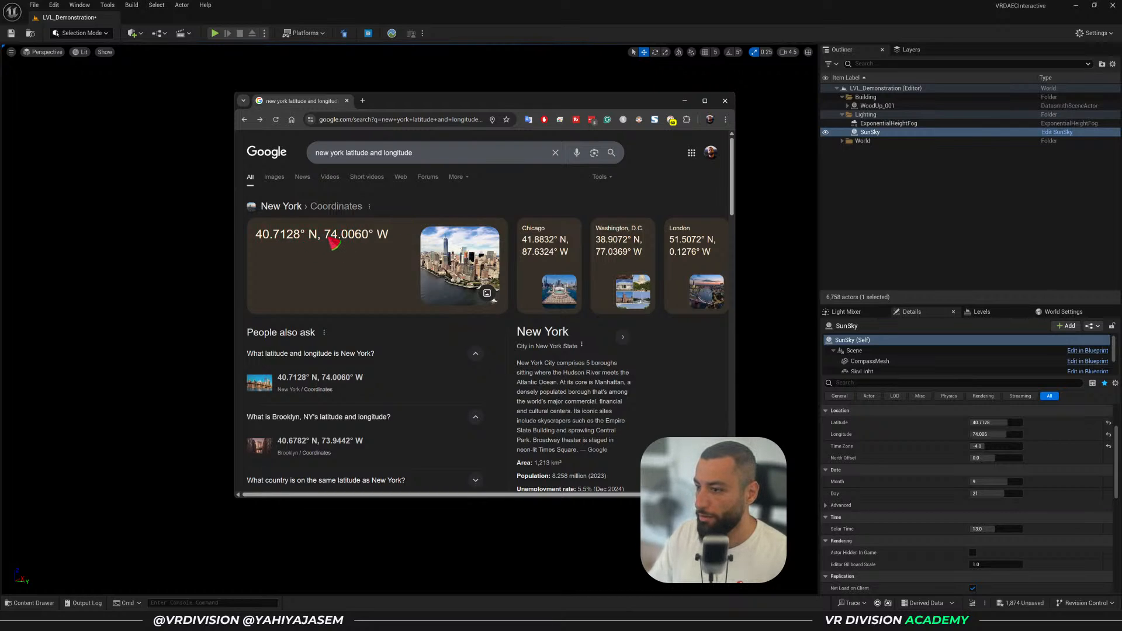
{"action": "scroll", "coordinate": [380, 350], "scroll_direction": "down", "scroll_amount": 2}
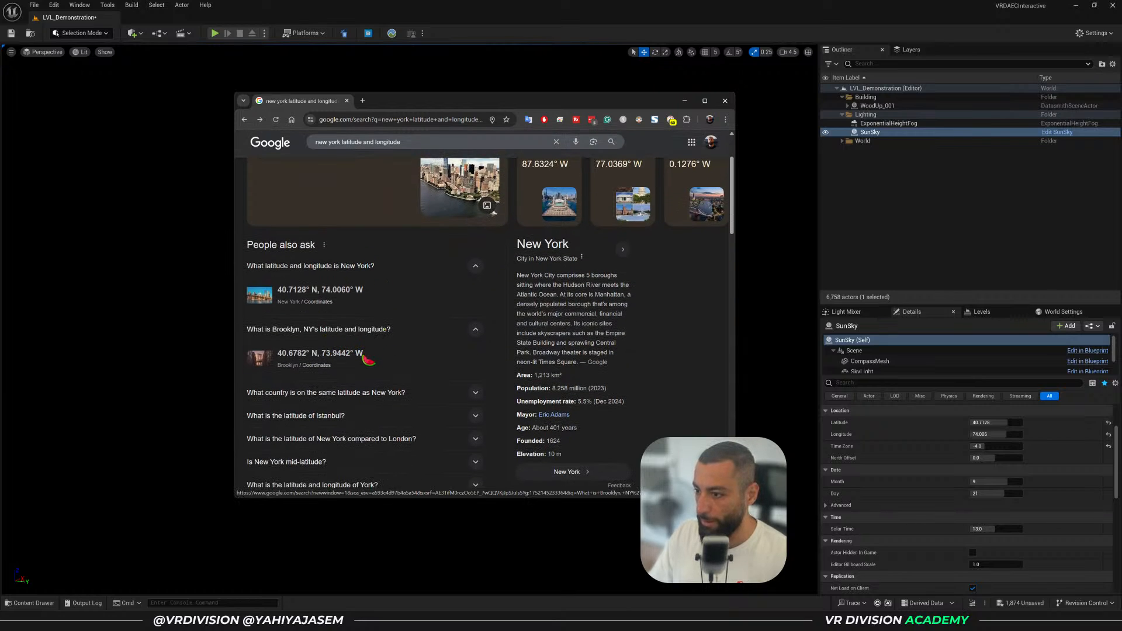
{"action": "scroll", "coordinate": [379, 354], "scroll_direction": "down", "scroll_amount": 2}
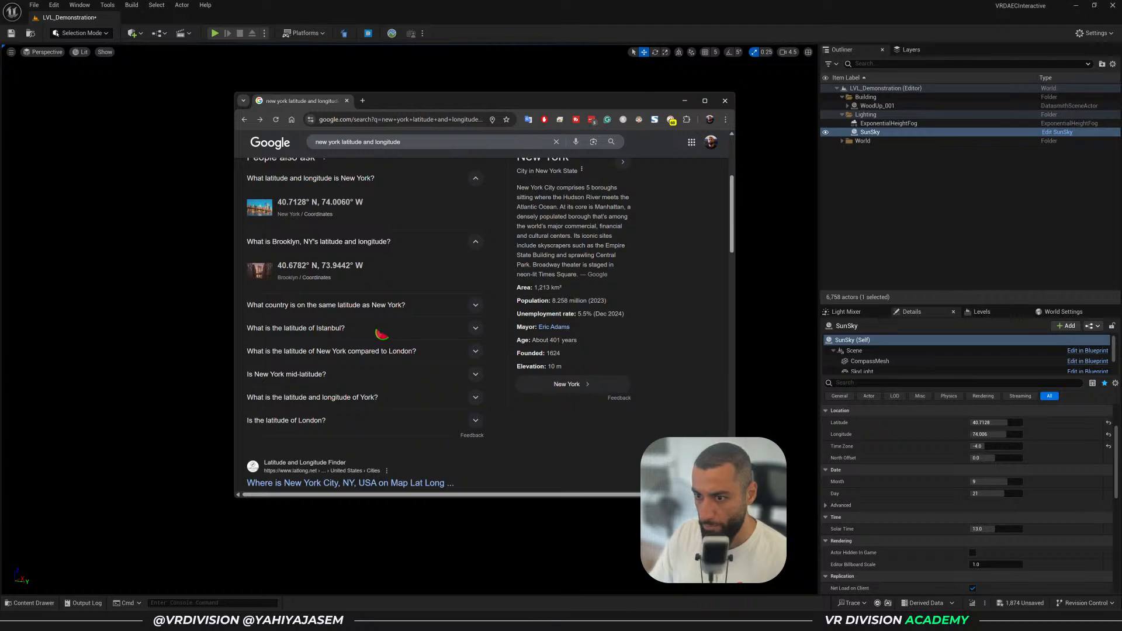
{"action": "left_click", "coordinate": [377, 331]}
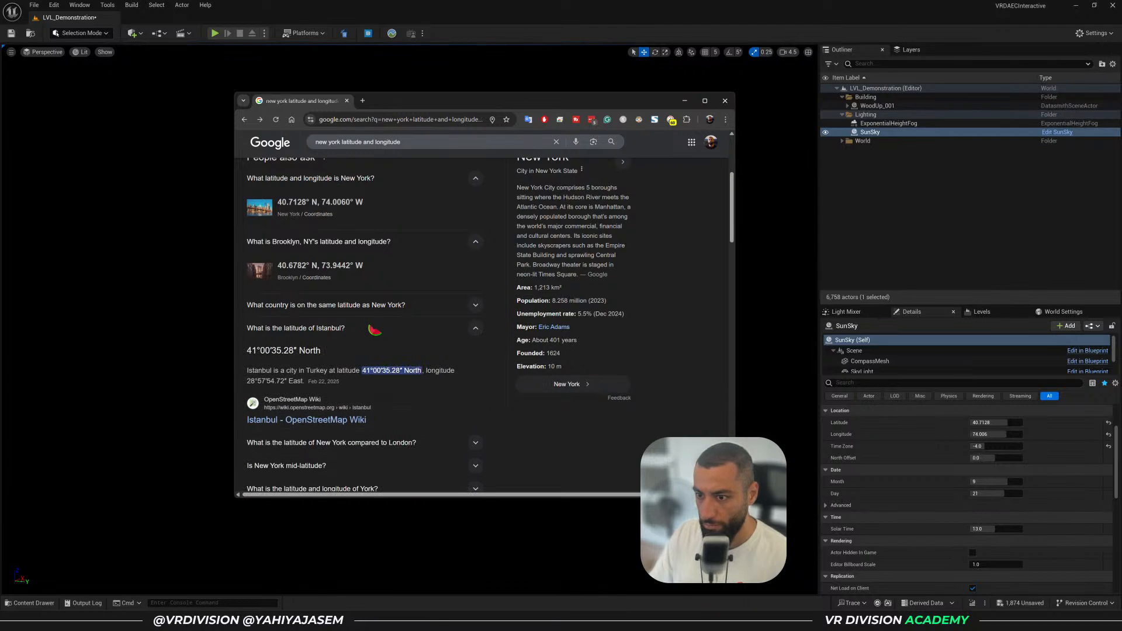
{"action": "left_click", "coordinate": [374, 331]}
{"action": "scroll", "coordinate": [371, 328], "scroll_direction": "down", "scroll_amount": 4}
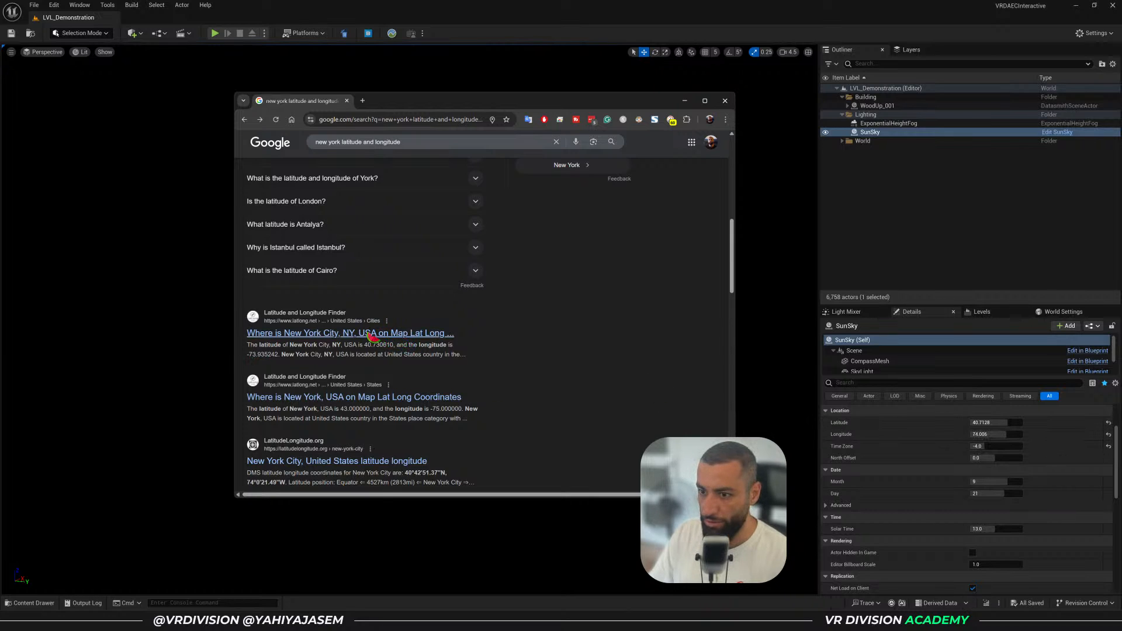
{"action": "left_click", "coordinate": [369, 335]}
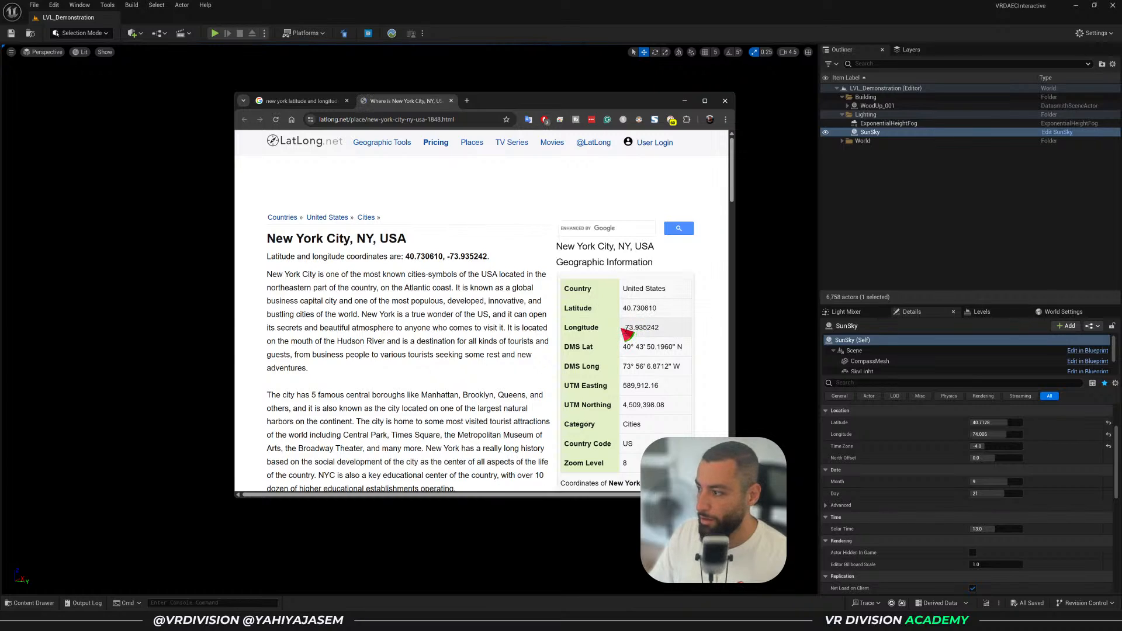
Correct the SunSky's longitude to -74.006
{"action": "left_click", "coordinate": [980, 434]}
{"action": "type", "text": "-"}
{"action": "key", "text": "Return"}
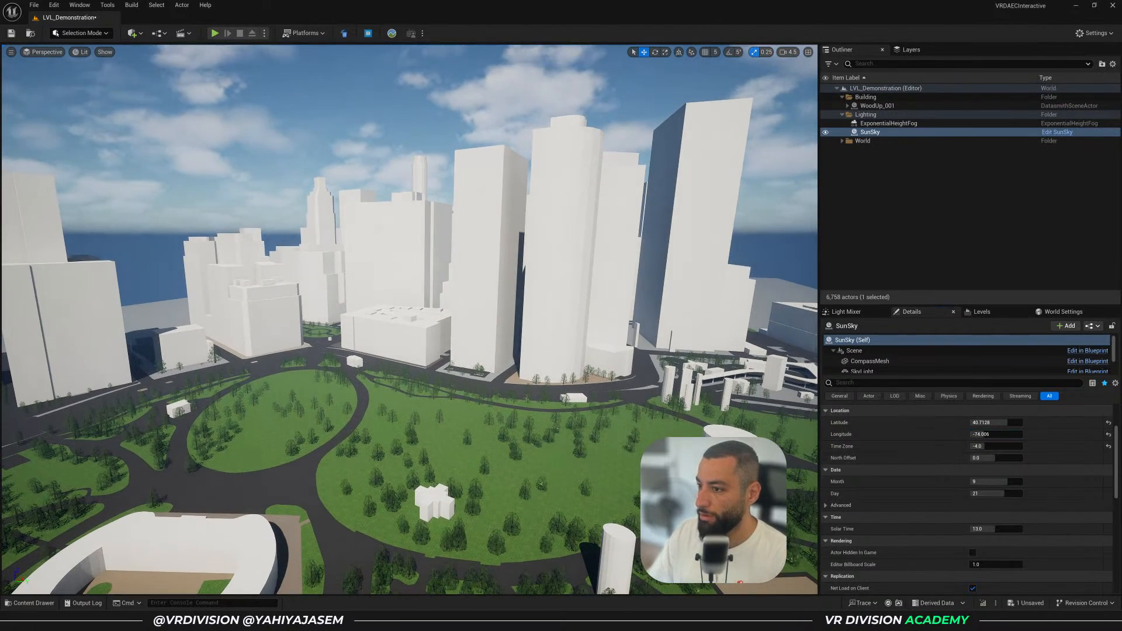
Switch to the browser and review the New York City coordinates and map on LatLong.net, then return to Unreal Engine
{"action": "key", "text": "alt+Tab"}
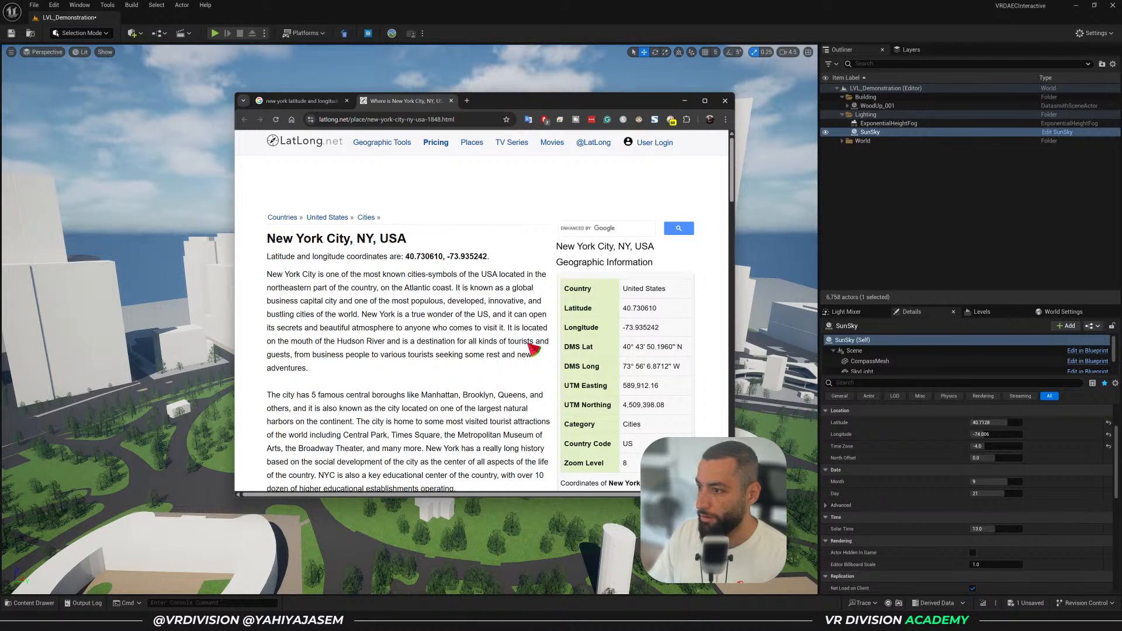
{"action": "scroll", "coordinate": [494, 344], "scroll_direction": "down", "scroll_amount": 2}
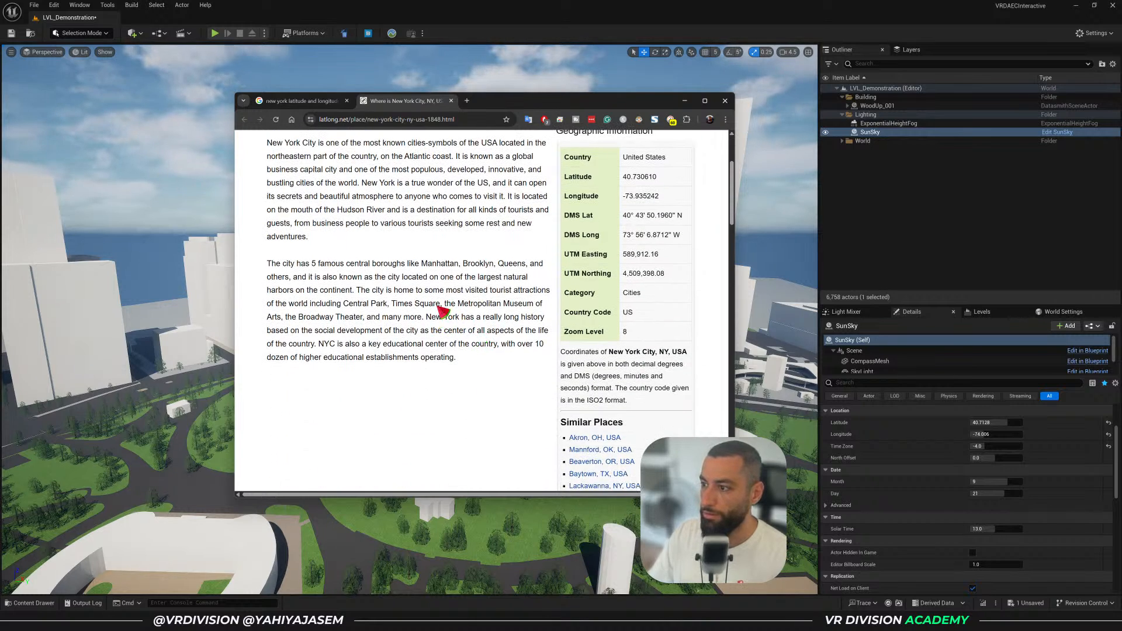
{"action": "scroll", "coordinate": [443, 309], "scroll_direction": "down", "scroll_amount": 4}
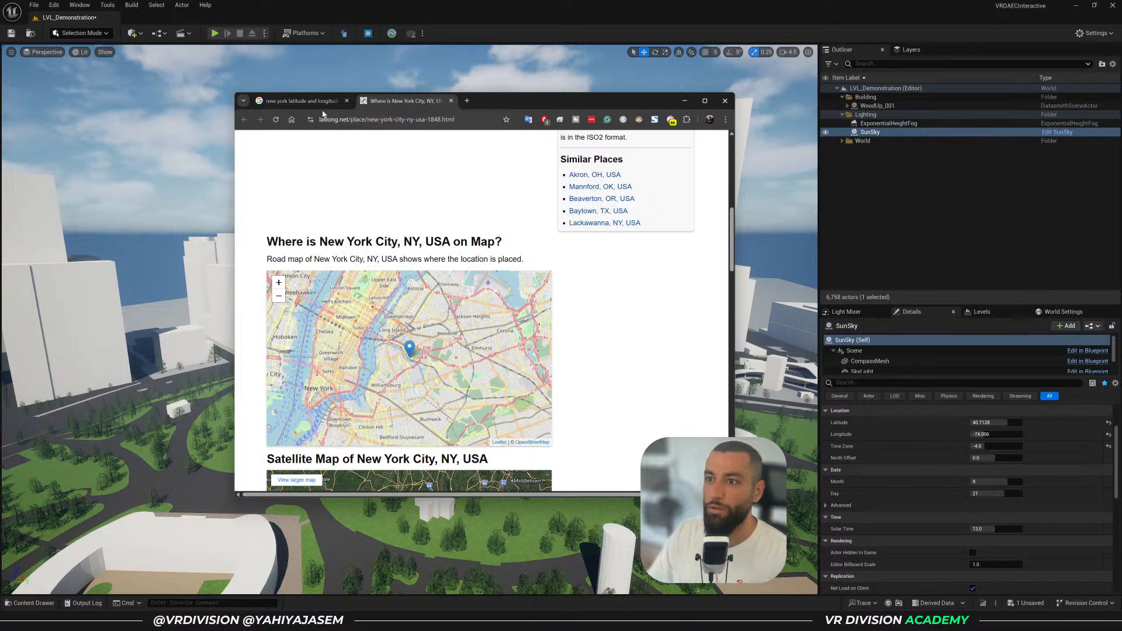
{"action": "scroll", "coordinate": [487, 213], "scroll_direction": "up", "scroll_amount": 6}
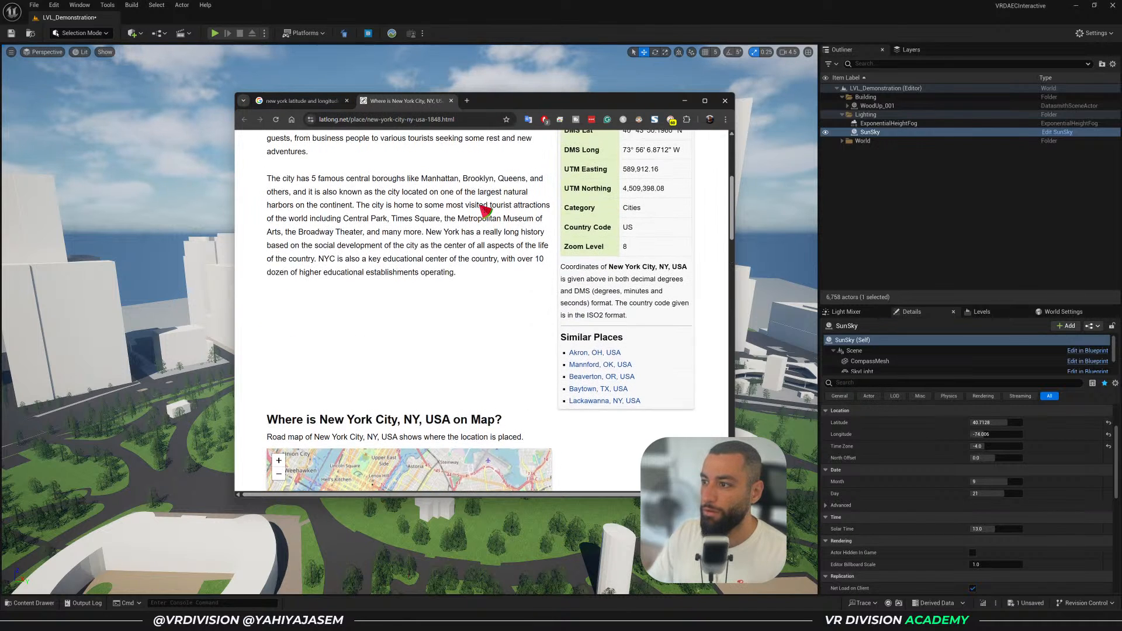
{"action": "left_click", "coordinate": [336, 104]}
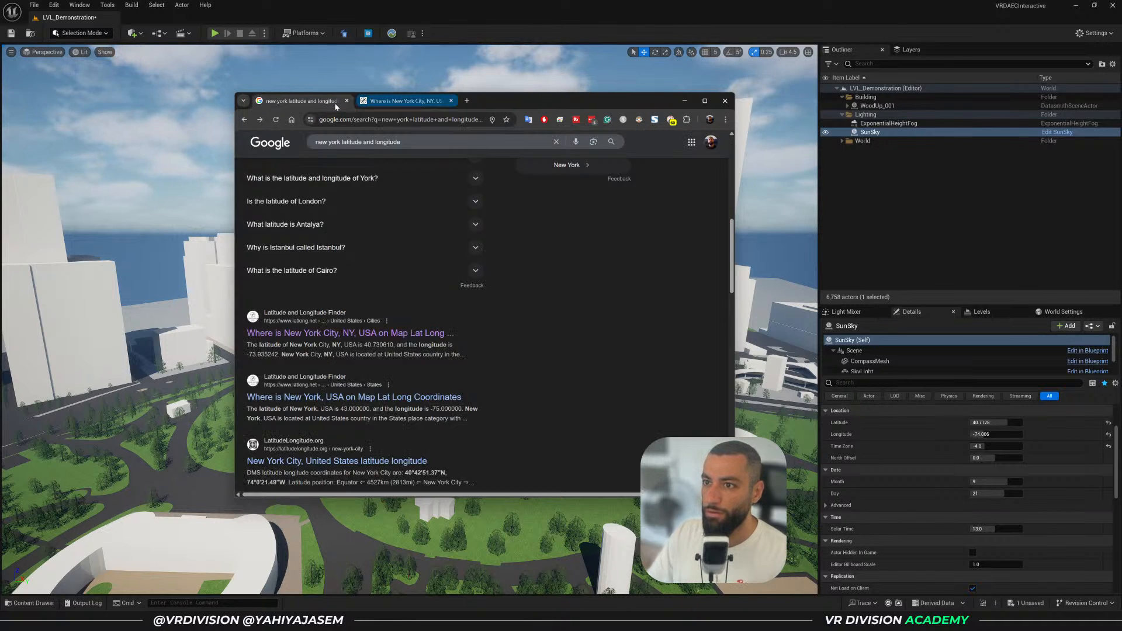
{"action": "key", "text": "alt+Tab"}
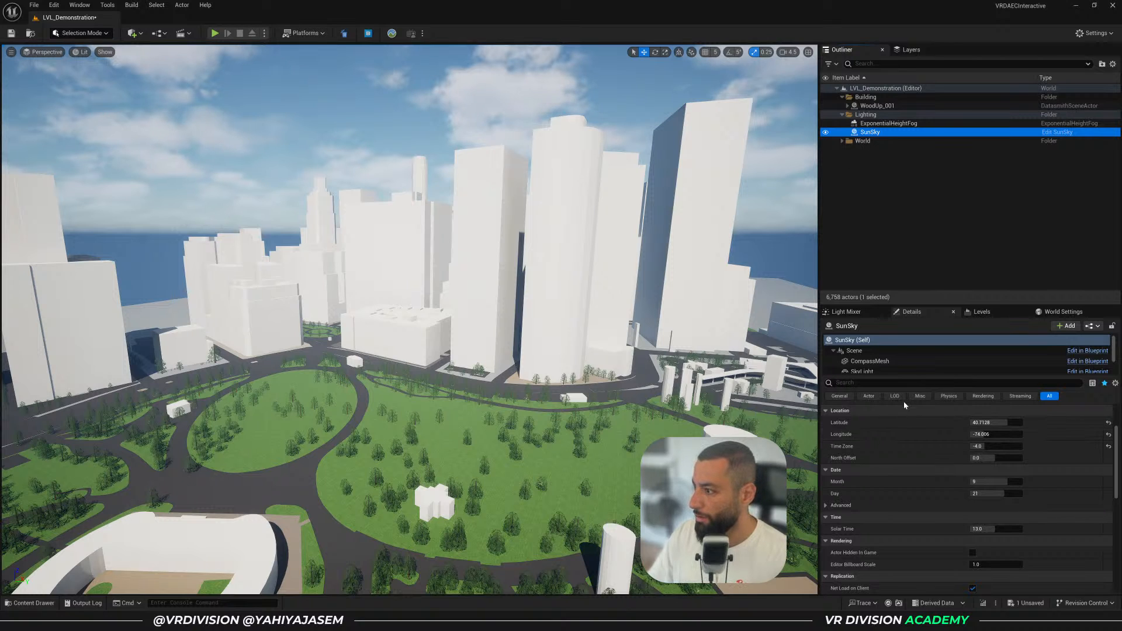
Review the layer settings of the SunSky's VolumetricCloud component and save the level
{"action": "key", "text": "d"}
{"action": "right_click_drag", "start_coordinate": [774, 348], "coordinate": [768, 344]}
{"action": "scroll", "coordinate": [900, 362], "scroll_direction": "down", "scroll_amount": 3}
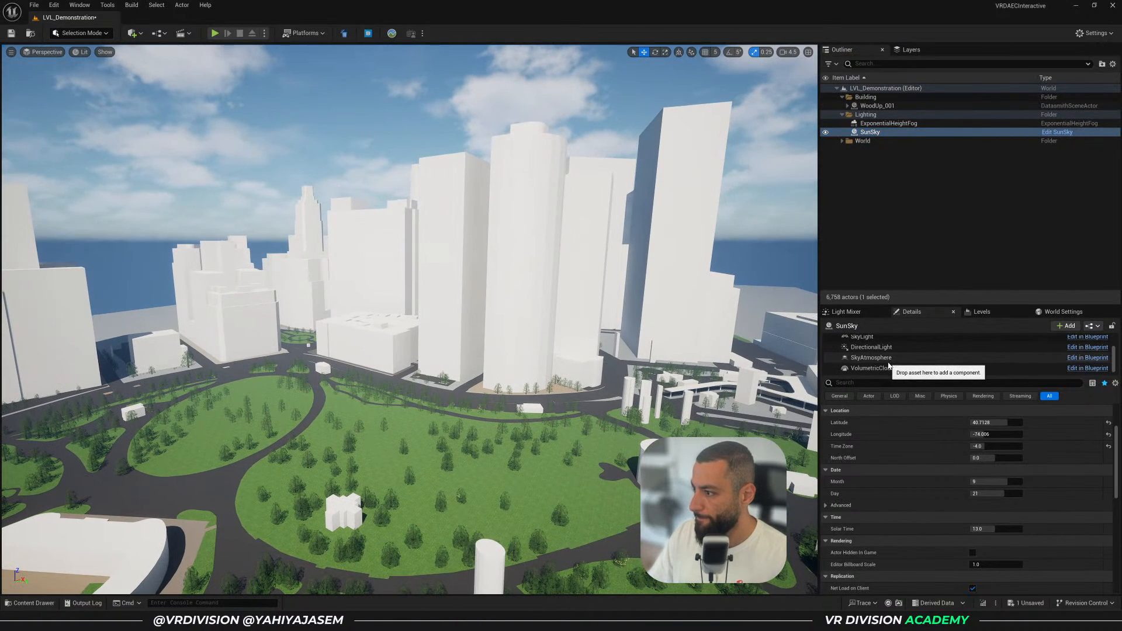
{"action": "left_click", "coordinate": [888, 367]}
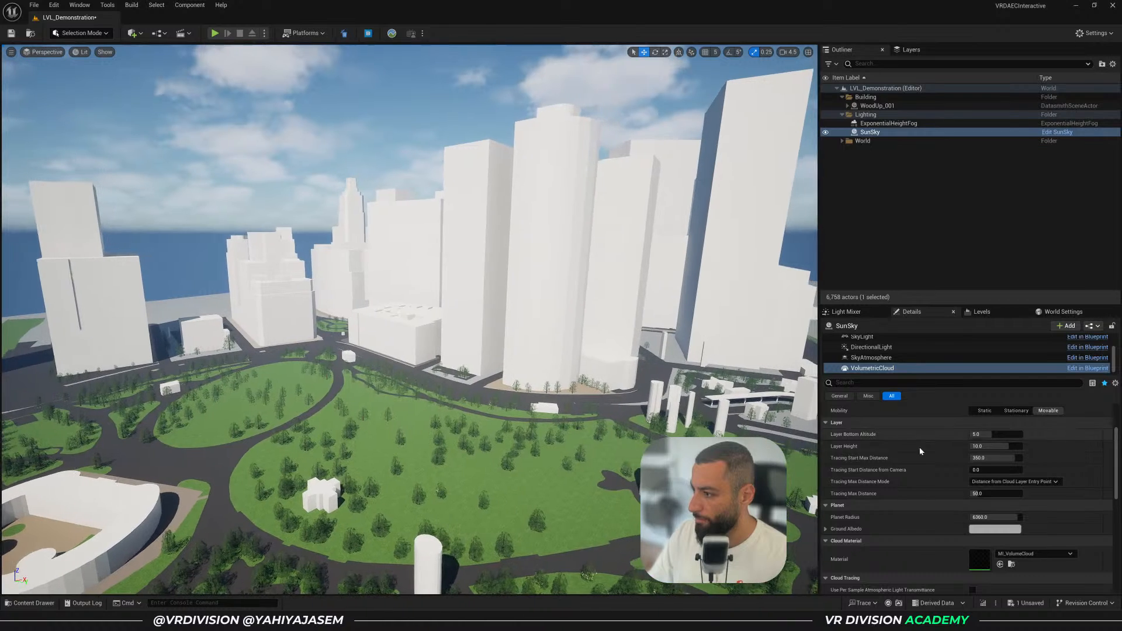
{"action": "scroll", "coordinate": [1006, 504], "scroll_direction": "up", "scroll_amount": 2}
{"action": "right_click_drag", "start_coordinate": [701, 362], "coordinate": [575, 349]}
{"action": "key", "text": "ctrl+s"}
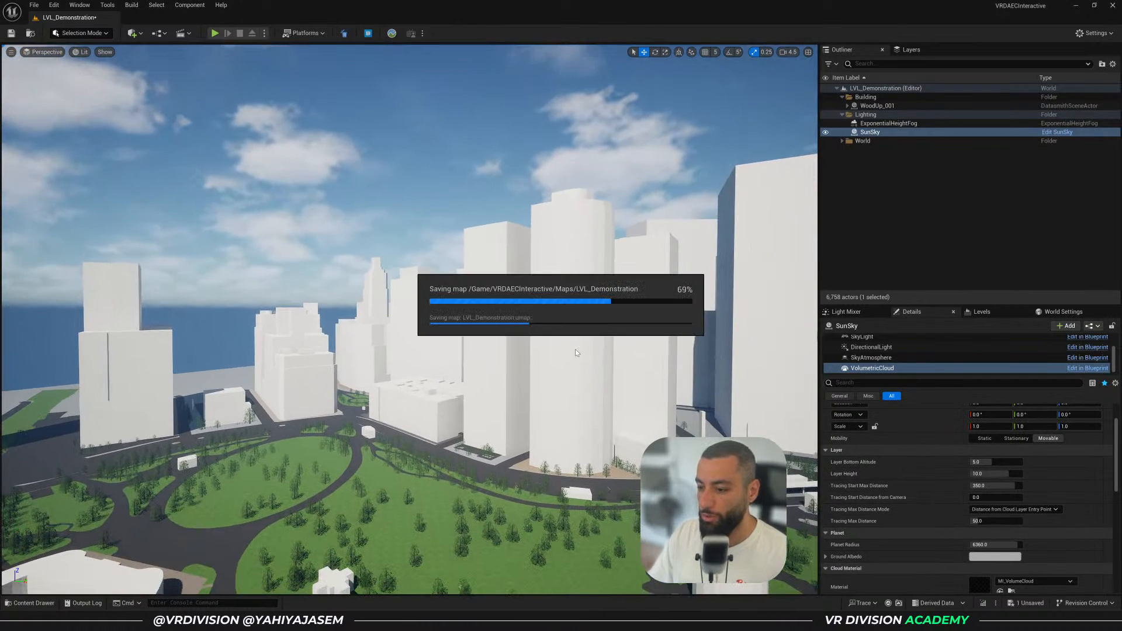
Clear the selection and examine the lighting on the city buildings, streets and park from closer viewpoints
{"action": "key", "text": "Escape"}
{"action": "mouse_move", "coordinate": [575, 351]}
{"action": "right_mouse_down"}
{"action": "mouse_move", "coordinate": [575, 403]}
{"action": "mouse_move", "coordinate": [575, 360]}
{"action": "right_mouse_up"}
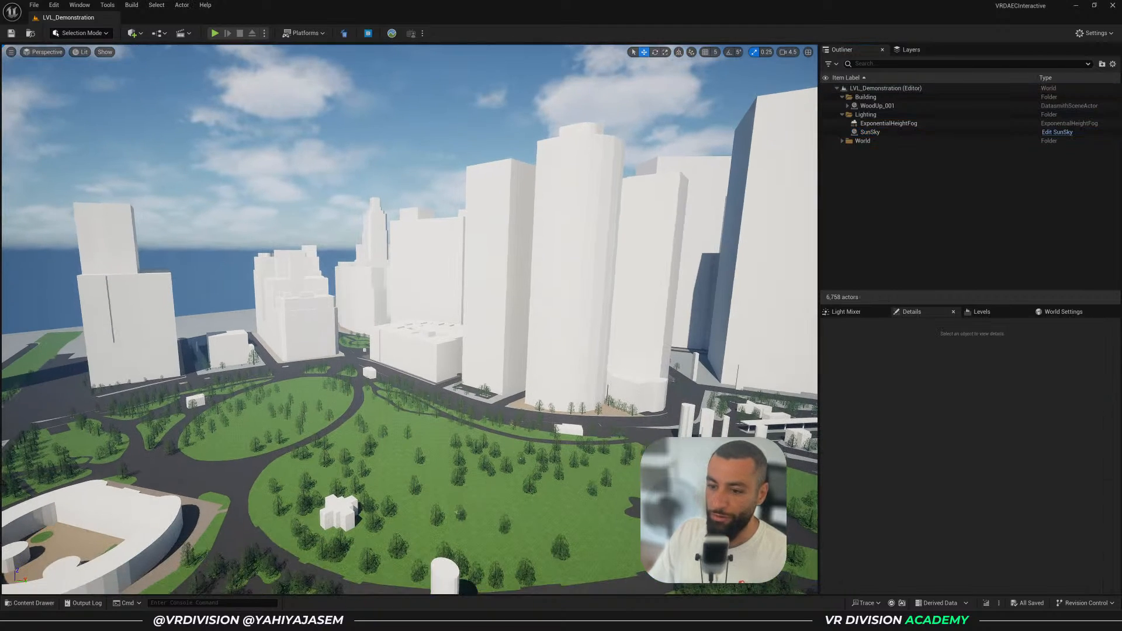
{"action": "key", "text": "w"}
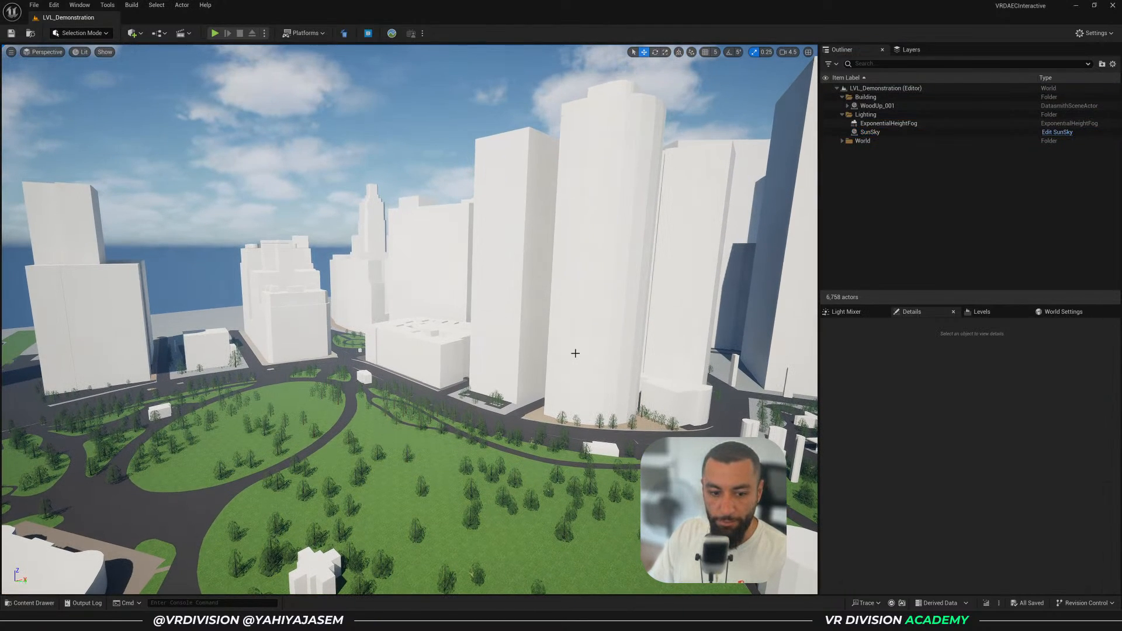
{"action": "right_click_drag", "start_coordinate": [575, 353], "coordinate": [572, 359]}
{"action": "key", "text": "a"}
{"action": "key", "text": "w"}
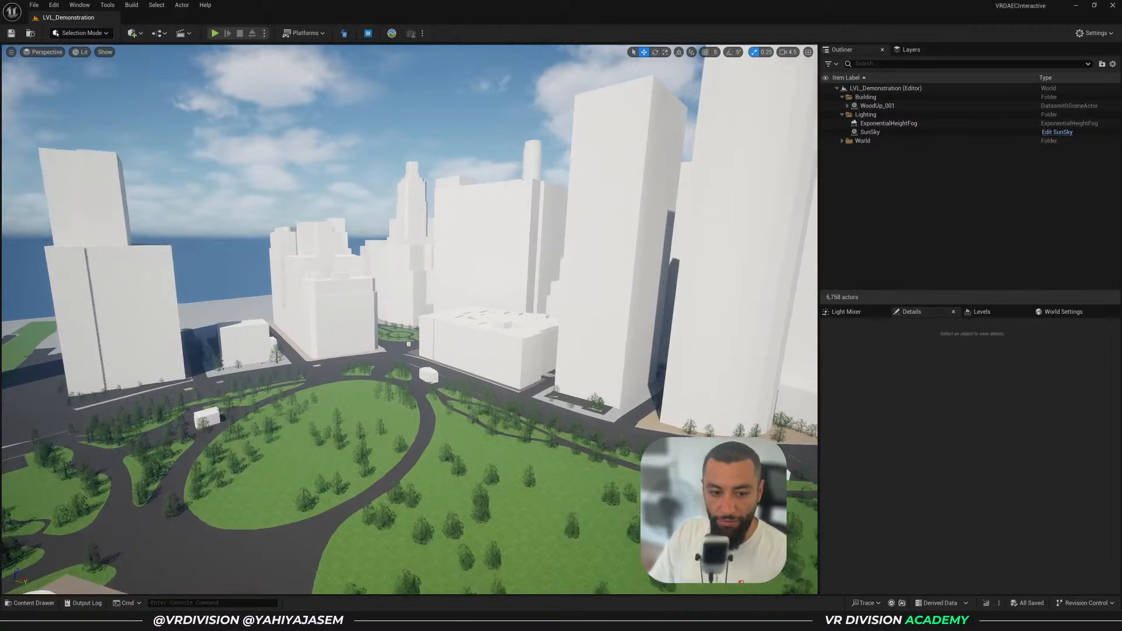
{"action": "key", "text": "a"}
{"action": "key", "text": "w"}
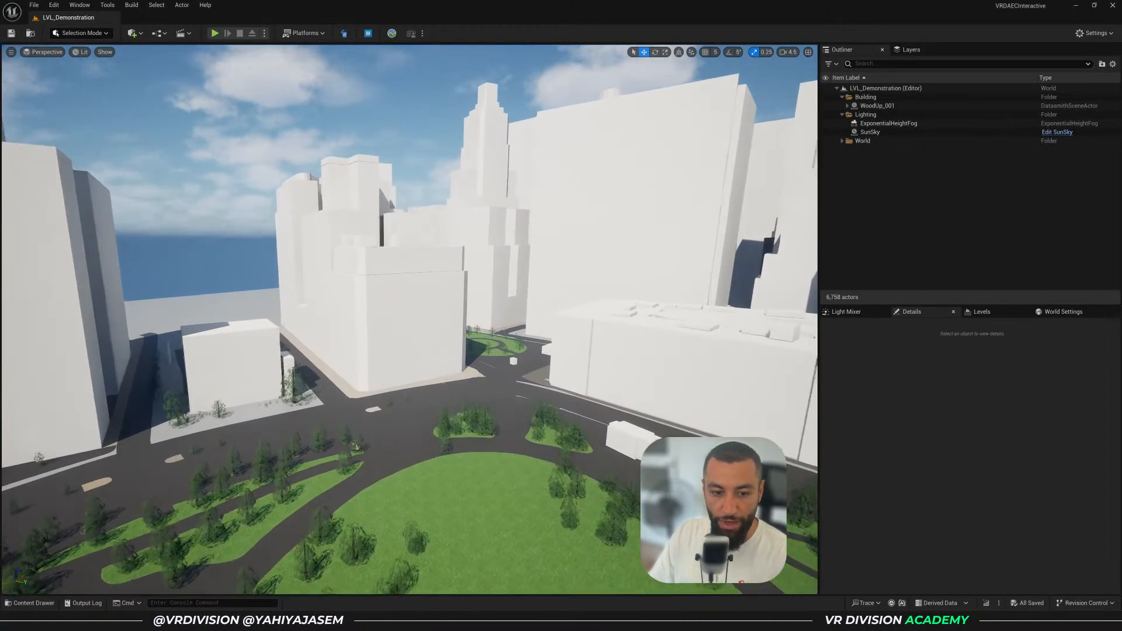
{"action": "key", "text": "w"}
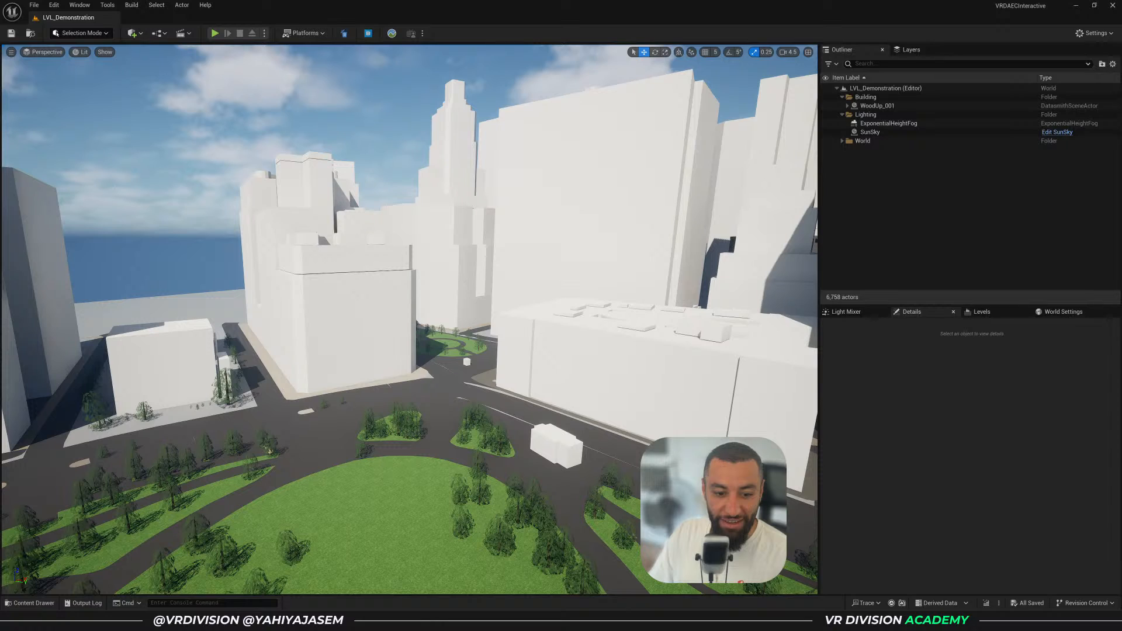
Try a solar time of 7 on the SunSky actor, and set it to 9 instead
{"action": "left_click", "coordinate": [871, 132]}
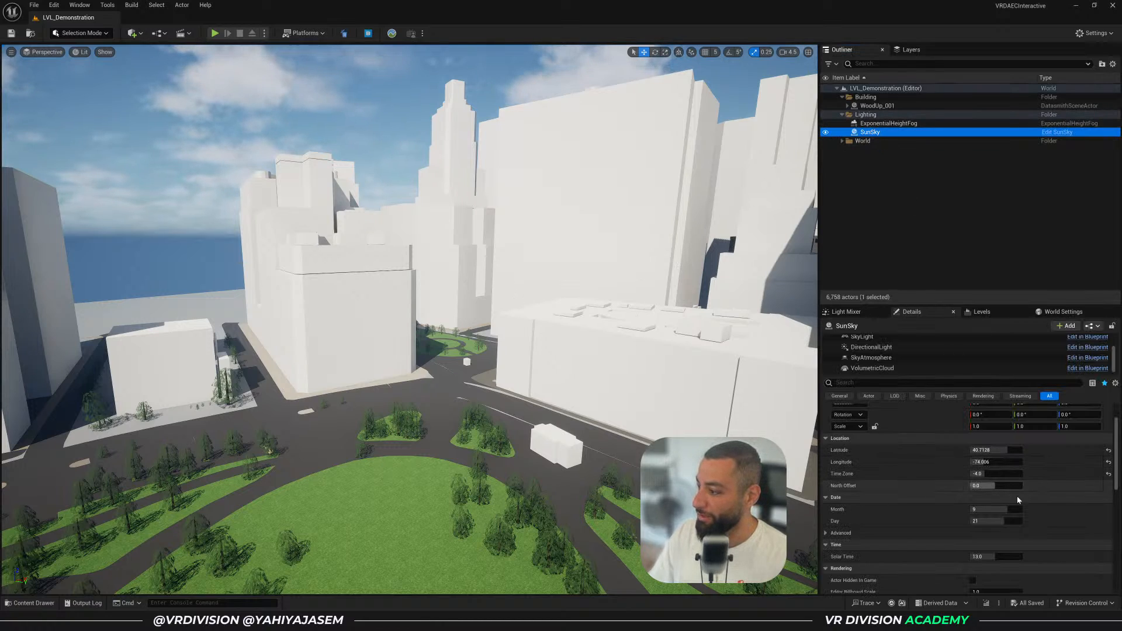
{"action": "left_click", "coordinate": [996, 556]}
{"action": "type", "text": "7"}
{"action": "key", "text": "Return"}
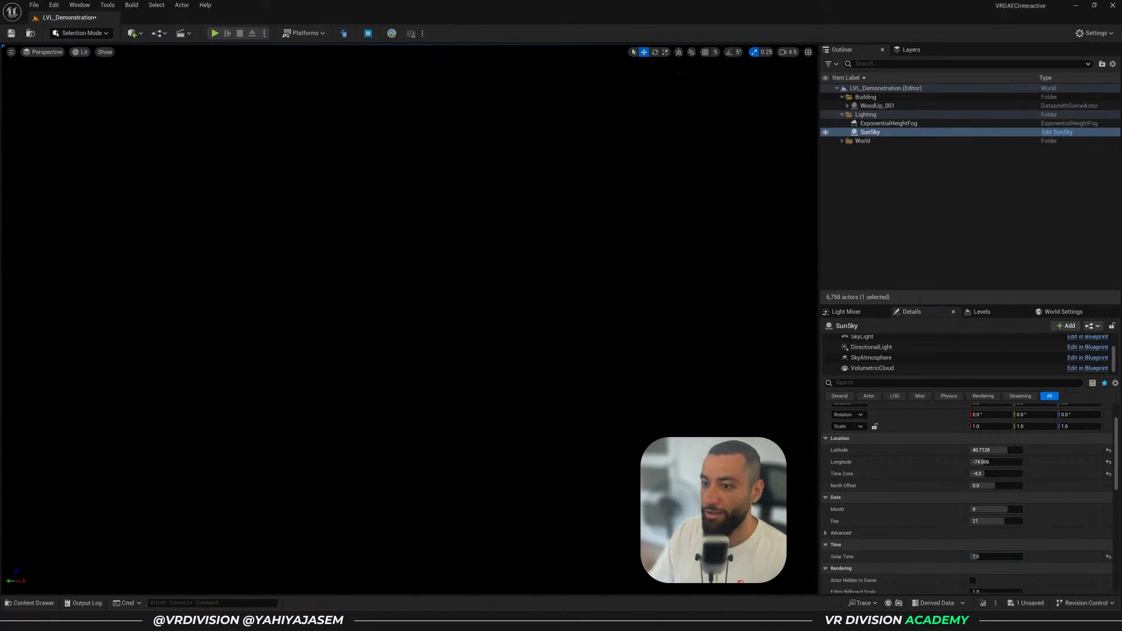
{"action": "left_click", "coordinate": [984, 555]}
{"action": "type", "text": "9"}
{"action": "key", "text": "Return"}
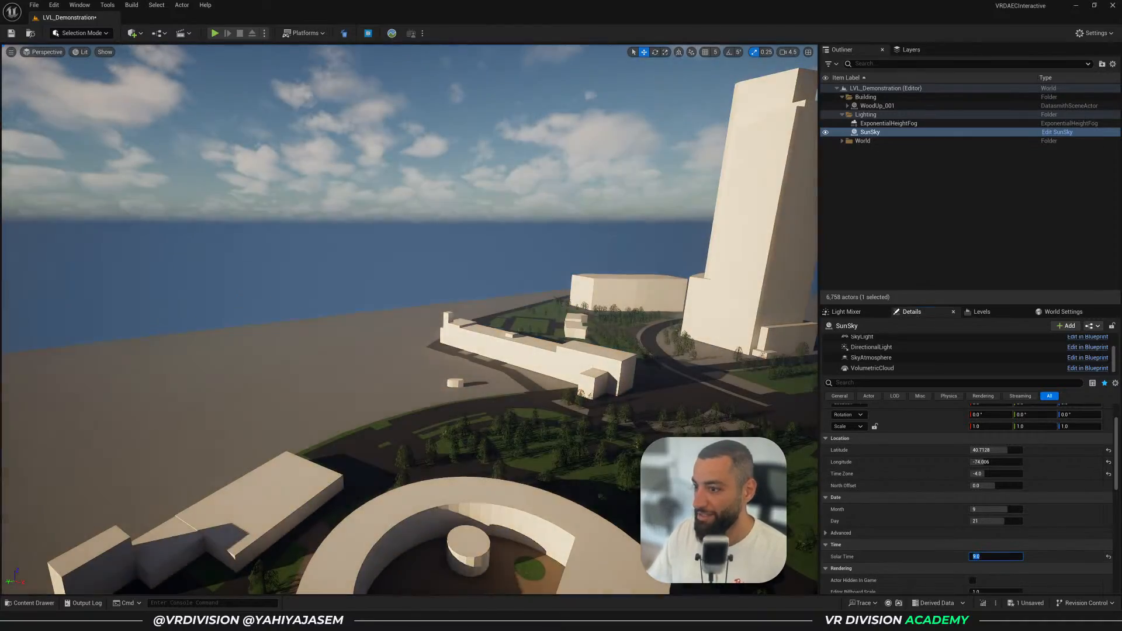
Deselect the SunSky and examine the sunlight and shadows across the buildings, road and park trees
{"action": "mouse_move", "coordinate": [409, 318]}
{"action": "right_mouse_down"}
{"action": "mouse_move", "coordinate": [573, 342]}
{"action": "mouse_move", "coordinate": [730, 298]}
{"action": "mouse_move", "coordinate": [526, 280]}
{"action": "mouse_move", "coordinate": [538, 283]}
{"action": "mouse_move", "coordinate": [424, 302]}
{"action": "right_mouse_up"}
{"action": "key", "text": "Escape"}
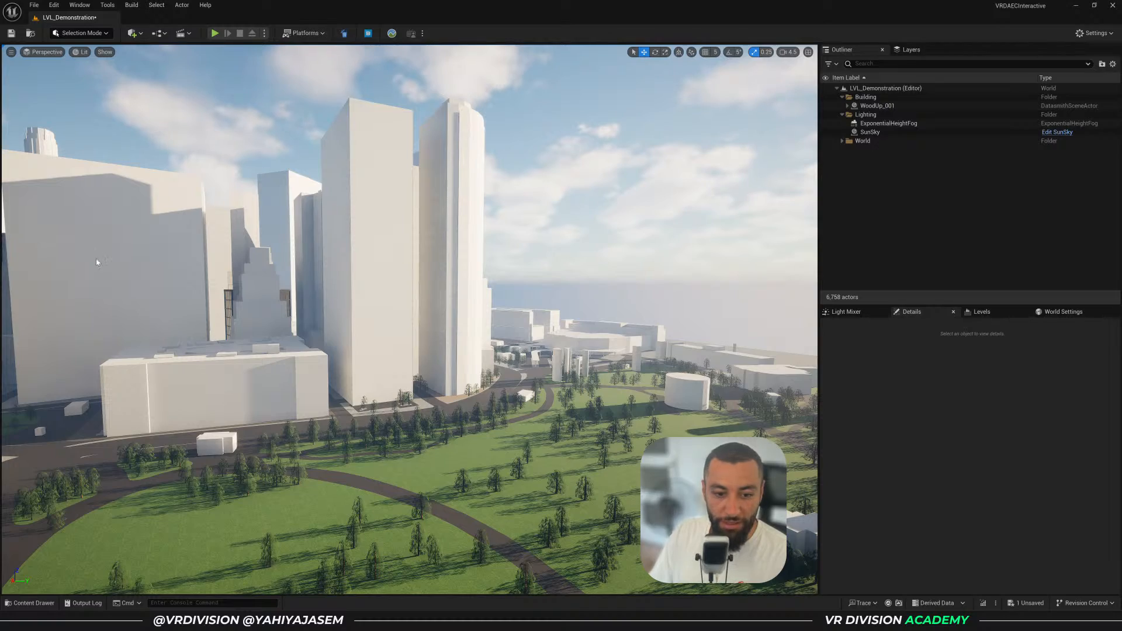
{"action": "right_click_drag", "start_coordinate": [97, 262], "coordinate": [471, 251]}
{"action": "right_click_drag", "start_coordinate": [480, 250], "coordinate": [458, 257]}
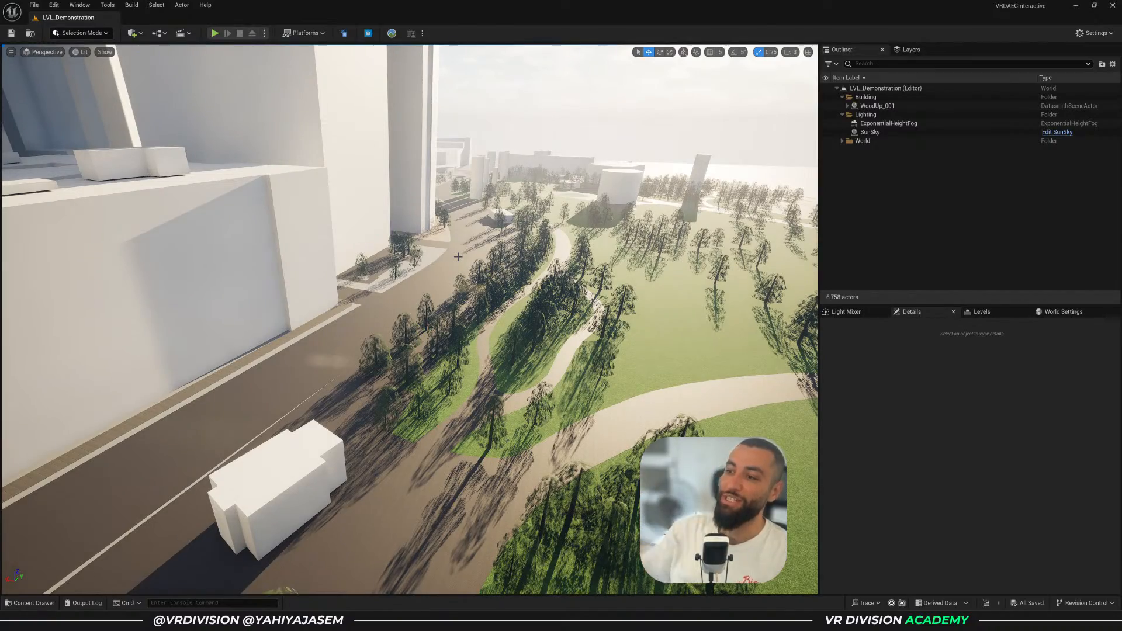
Try to delete the low block beside the park: Alexander_Hamilton_U_S__Custom_House, Building_394 and Building_389, accepting the broken references
{"action": "right_click_drag", "start_coordinate": [458, 257], "coordinate": [442, 273]}
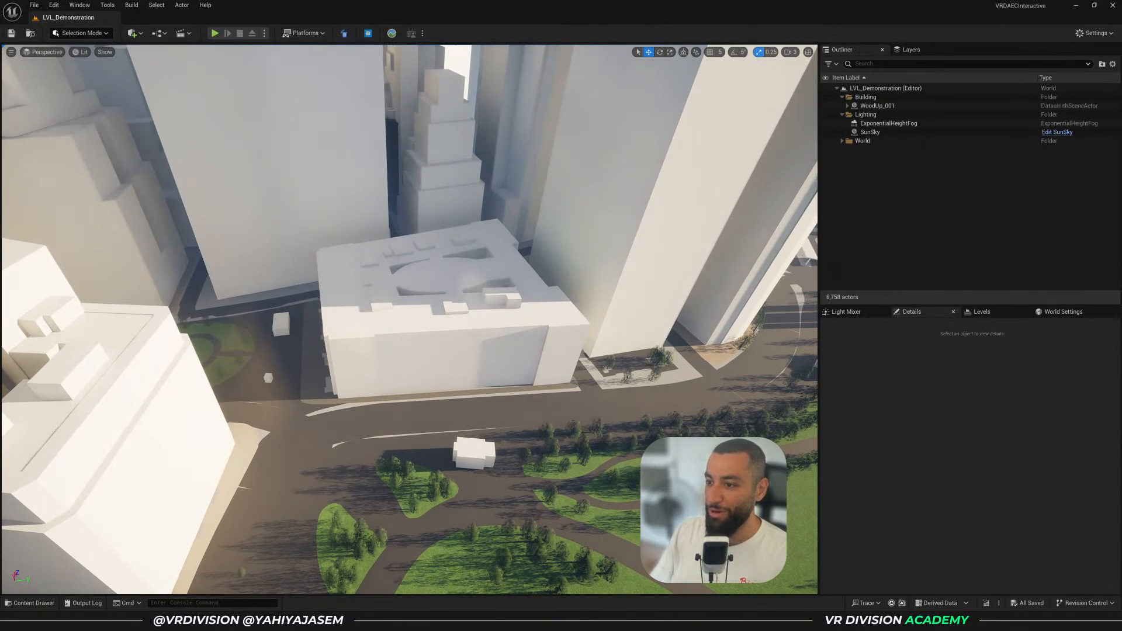
{"action": "left_click", "coordinate": [475, 331]}
{"action": "key", "text": "Delete"}
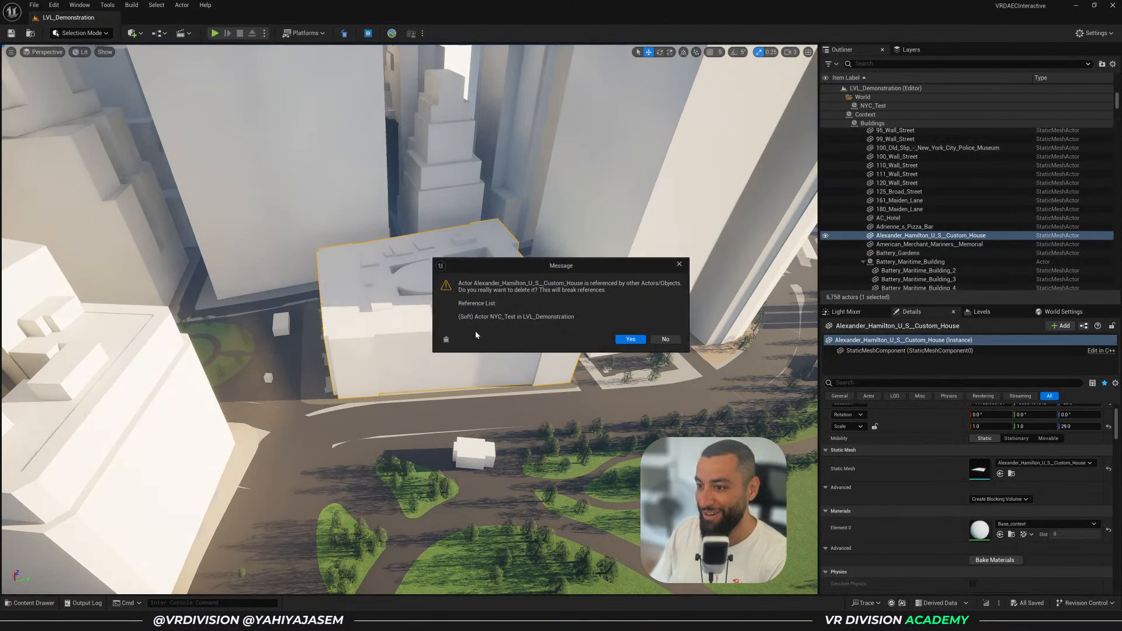
{"action": "left_click", "coordinate": [624, 339]}
{"action": "left_click", "coordinate": [499, 274]}
{"action": "key", "text": "Delete"}
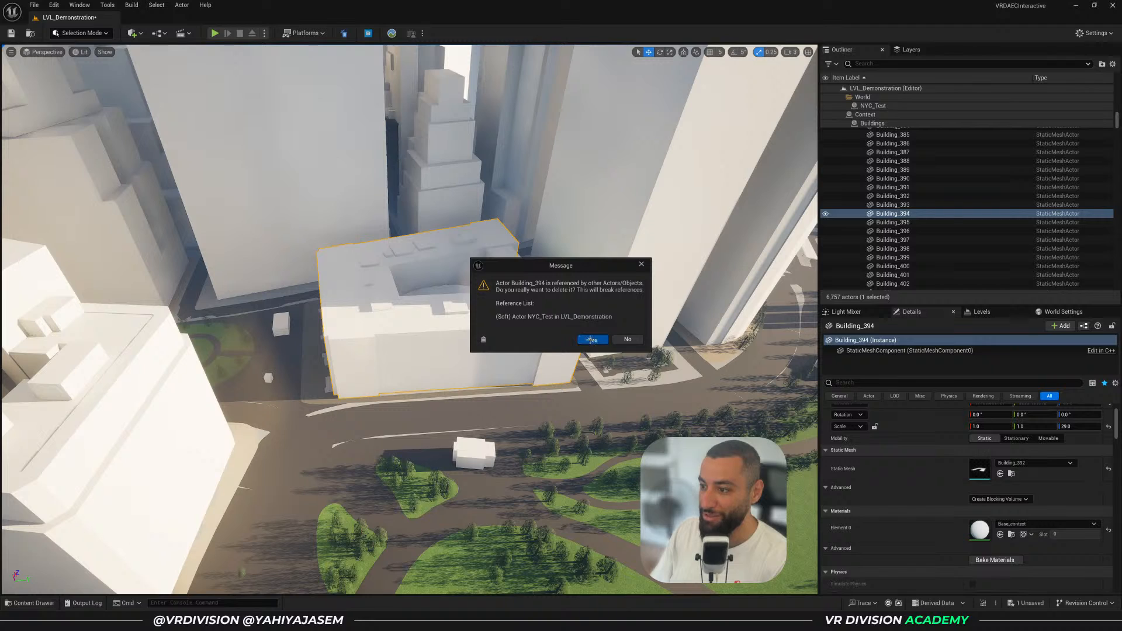
{"action": "left_click", "coordinate": [590, 339]}
{"action": "left_click", "coordinate": [510, 315]}
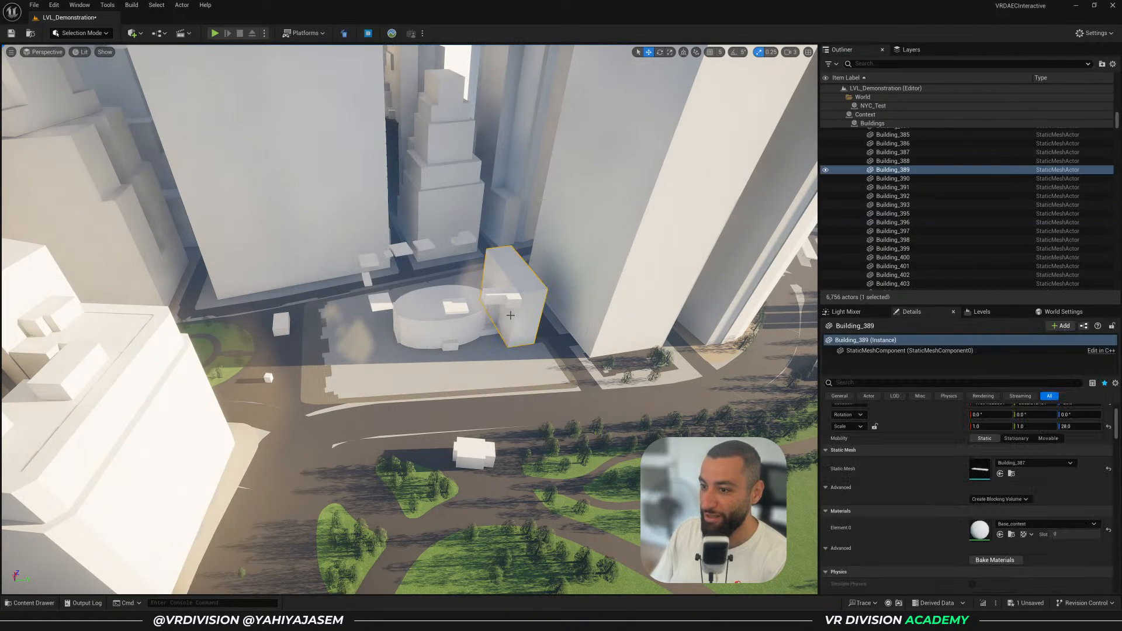
{"action": "key", "text": "Delete"}
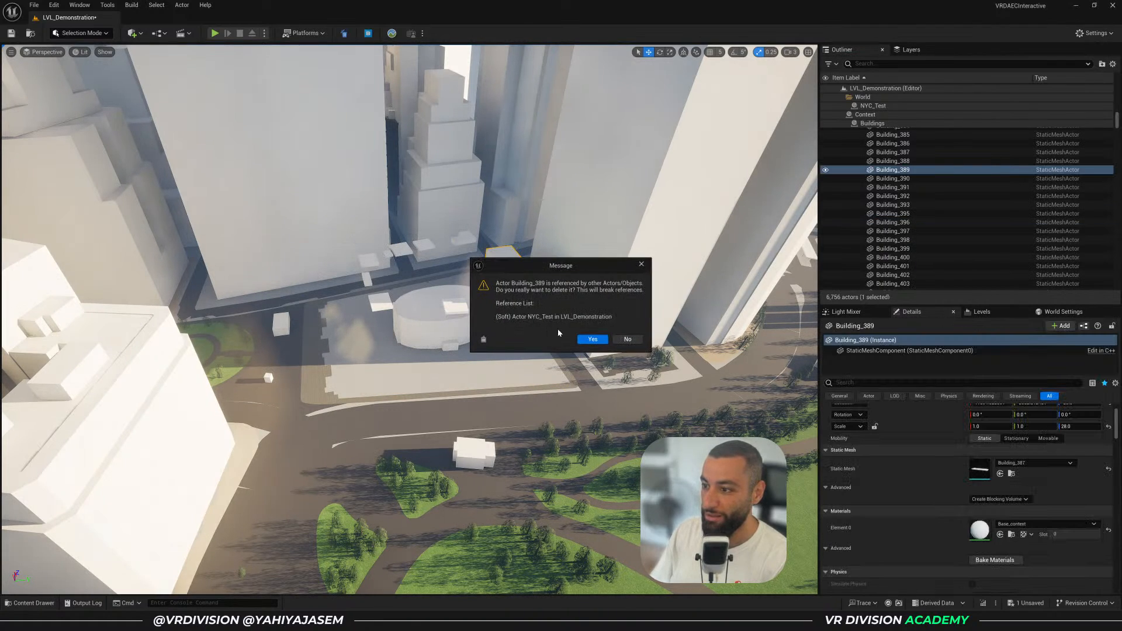
{"action": "left_click", "coordinate": [591, 340]}
{"action": "right_click_drag", "start_coordinate": [590, 339], "coordinate": [526, 324]}
Undo the three building deletions
{"action": "key", "text": "ctrl+z"}
{"action": "key", "text": "ctrl+z"}
{"action": "key", "text": "ctrl+z"}
{"action": "key", "text": "e"}
{"action": "right_click_drag", "start_coordinate": [753, 158], "coordinate": [594, 167]}
Select the WoodUp_001 scene actor and move it out to the road beside the park, at about X -18504, Y -4929
{"action": "left_click", "coordinate": [848, 149]}
{"action": "key", "text": "a"}
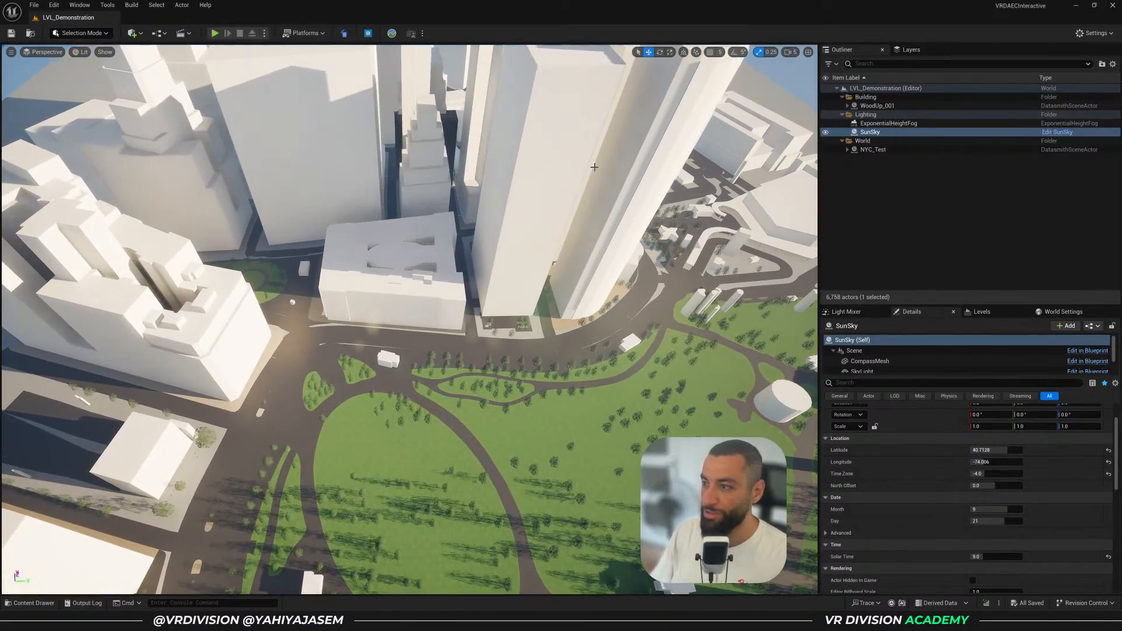
{"action": "left_click", "coordinate": [854, 106]}
{"action": "left_click", "coordinate": [847, 106]}
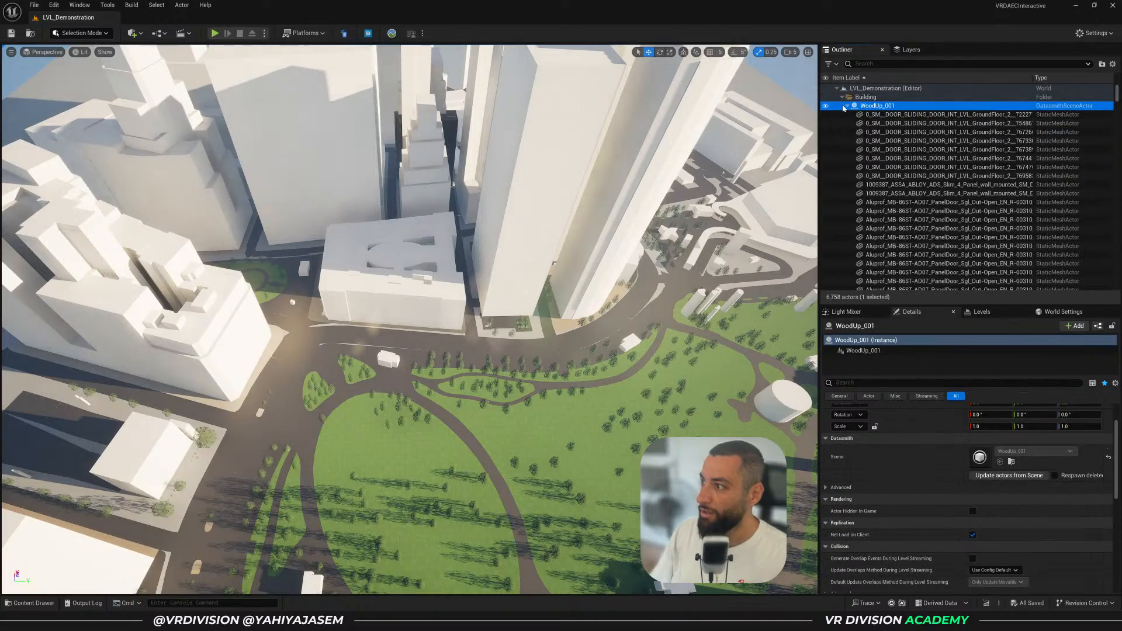
{"action": "left_click", "coordinate": [846, 106]}
{"action": "key", "text": "s"}
{"action": "right_click_drag", "start_coordinate": [689, 175], "coordinate": [537, 193]}
{"action": "scroll", "coordinate": [690, 164], "scroll_direction": "up", "scroll_amount": 2}
{"action": "key", "text": "w"}
{"action": "key", "text": "d"}
{"action": "scroll", "coordinate": [526, 161], "scroll_direction": "down", "scroll_amount": 3}
{"action": "key", "text": "w"}
{"action": "key", "text": "a"}
{"action": "scroll", "coordinate": [1018, 454], "scroll_direction": "up", "scroll_amount": 2}
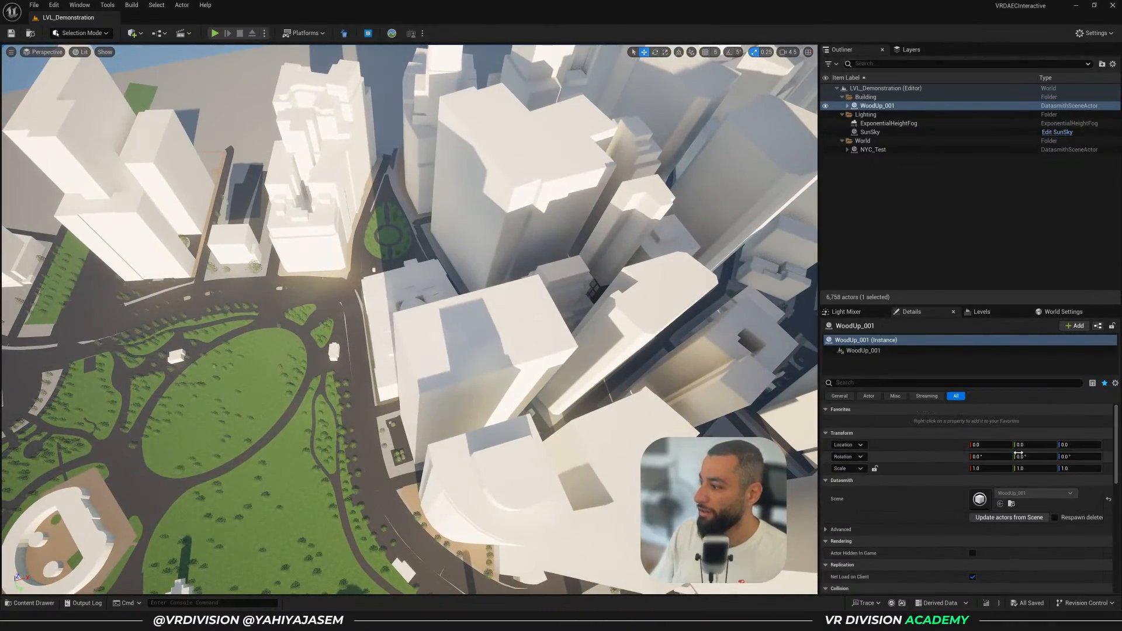
{"action": "key", "text": "a"}
{"action": "right_click_drag", "start_coordinate": [676, 356], "coordinate": [660, 349]}
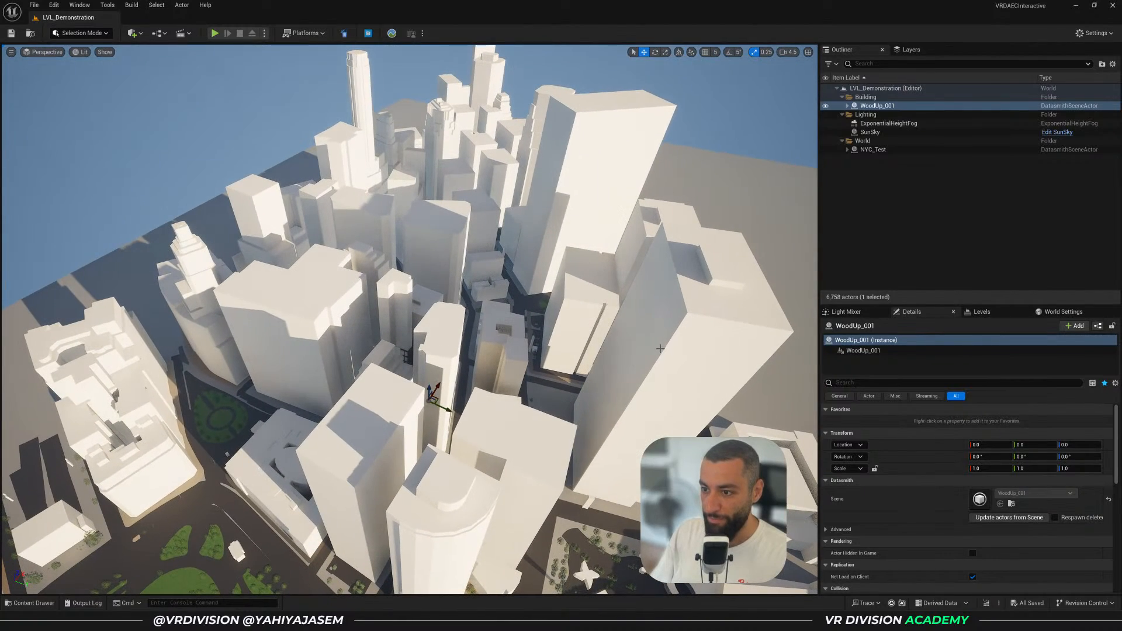
{"action": "right_click_drag", "start_coordinate": [779, 239], "coordinate": [762, 249]}
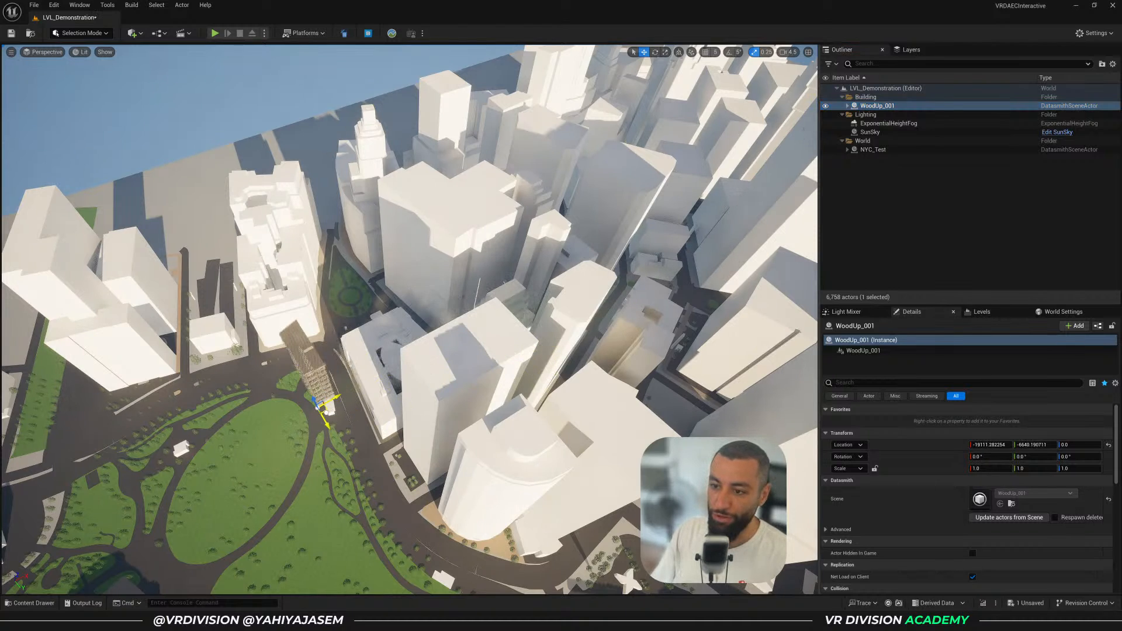
Survey the dense city blocks around the park for possible building sites
{"action": "right_click_drag", "start_coordinate": [409, 318], "coordinate": [491, 295]}
{"action": "key", "text": "w"}
{"action": "key", "text": "a"}
{"action": "key", "text": "w"}
{"action": "scroll", "coordinate": [691, 297], "scroll_direction": "up", "scroll_amount": 1}
{"action": "key", "text": "d"}
{"action": "scroll", "coordinate": [607, 277], "scroll_direction": "up", "scroll_amount": 1}
{"action": "key", "text": "s"}
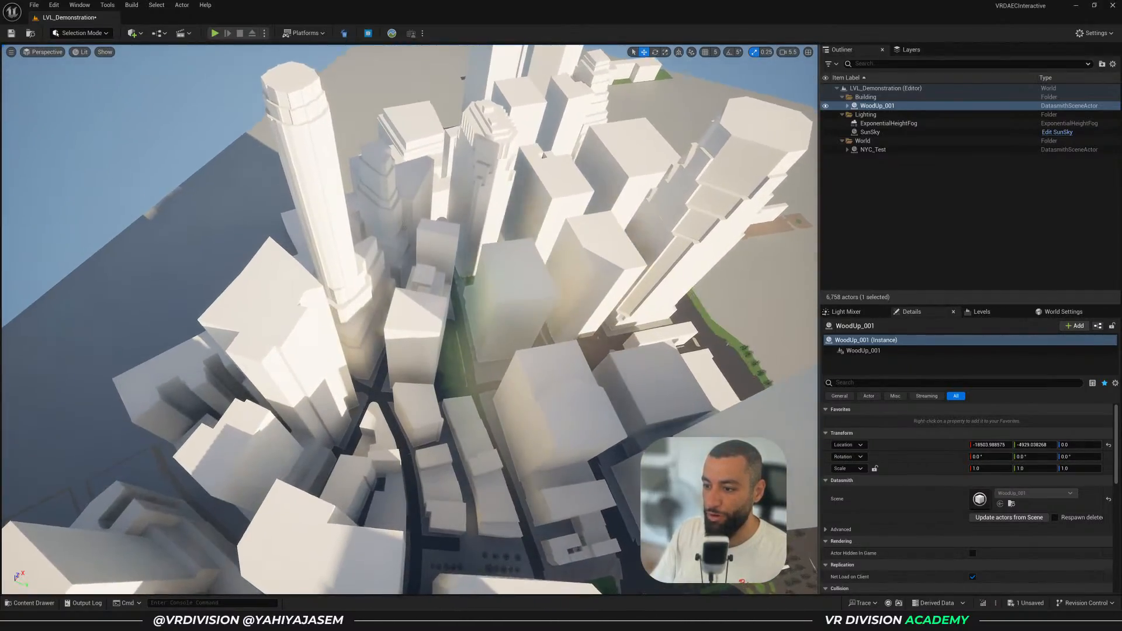
{"action": "key", "text": "w"}
{"action": "right_click_drag", "start_coordinate": [490, 295], "coordinate": [511, 344]}
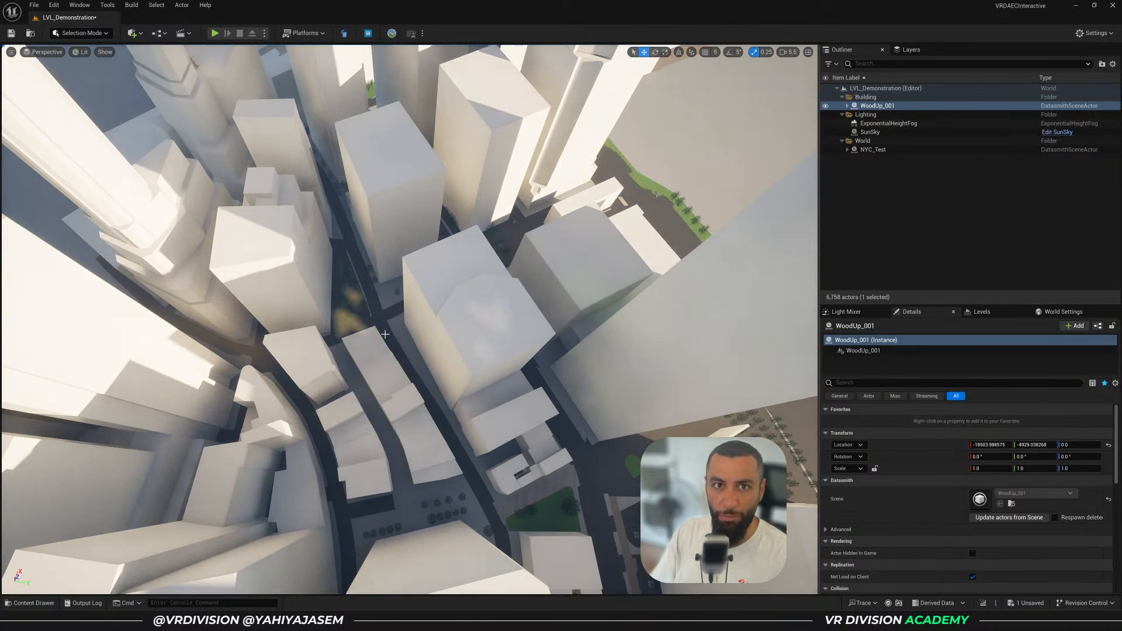
{"action": "key", "text": "a"}
{"action": "right_click_drag", "start_coordinate": [512, 345], "coordinate": [759, 336]}
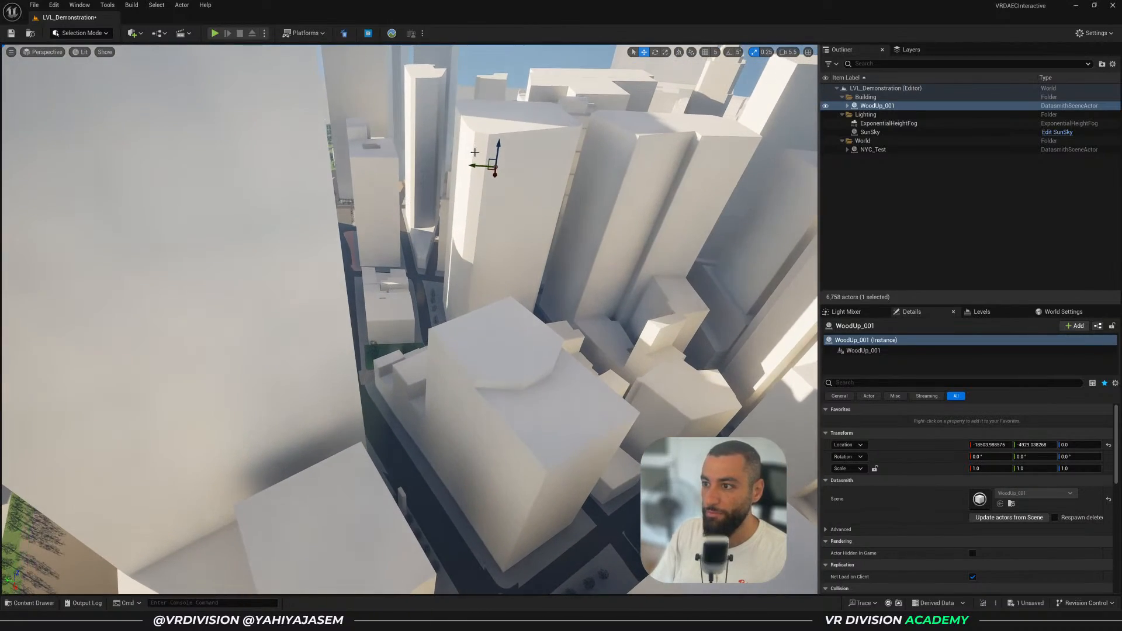
{"action": "right_click_drag", "start_coordinate": [409, 327], "coordinate": [368, 327]}
Focus on WoodUp_001 and inspect its position in front of the low custom house block
{"action": "key", "text": "f"}
{"action": "left_click_drag", "start_coordinate": [485, 258], "coordinate": [252, 251], "text": "alt"}
{"action": "right_click_drag", "start_coordinate": [485, 257], "coordinate": [170, 289]}
{"action": "key", "text": "s"}
{"action": "key", "text": "w"}
{"action": "scroll", "coordinate": [418, 319], "scroll_direction": "down", "scroll_amount": 3}
{"action": "key", "text": "s"}
{"action": "key", "text": "w"}
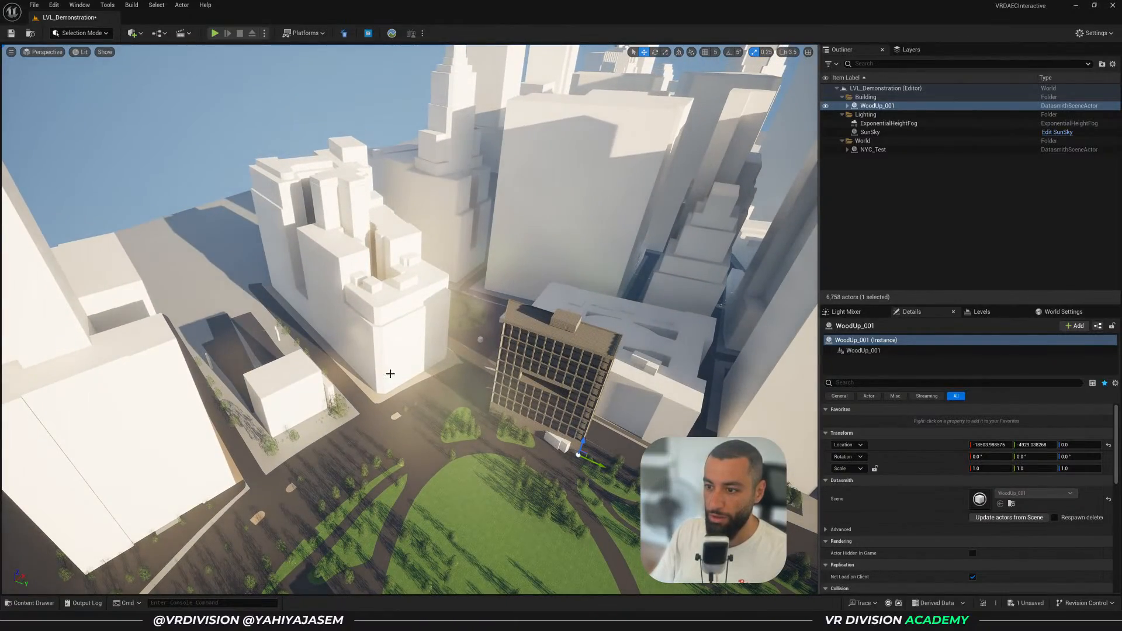
From a top-down view, select the custom house block together with its rooftop volumes
{"action": "right_click_drag", "start_coordinate": [415, 368], "coordinate": [506, 318]}
{"action": "left_click", "coordinate": [472, 377]}
{"action": "left_click", "coordinate": [475, 376], "text": "ctrl"}
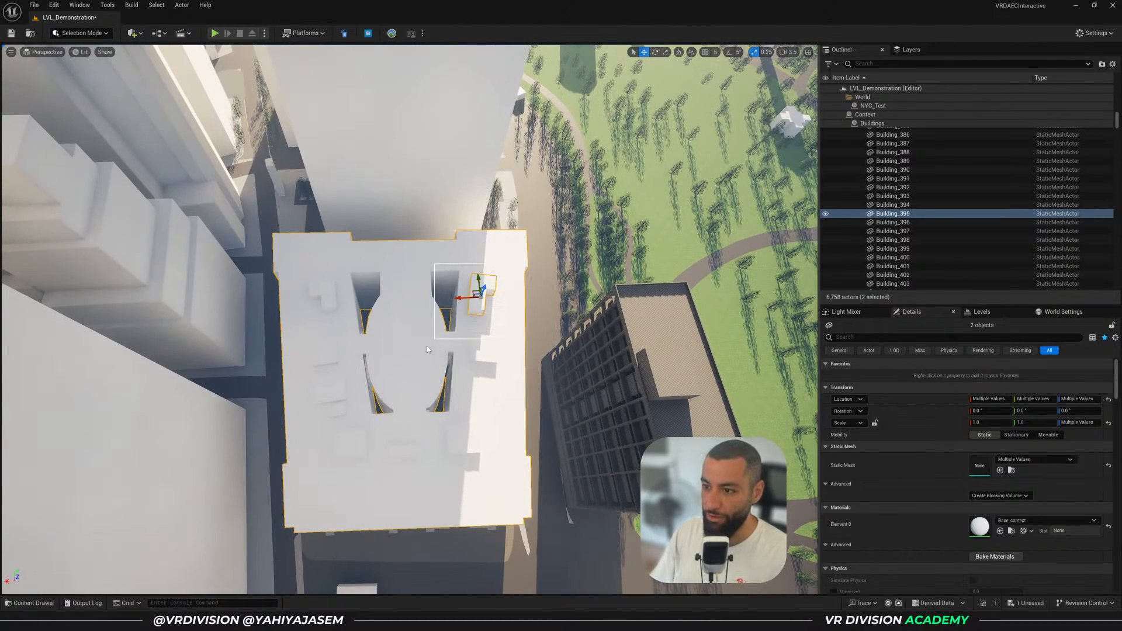
{"action": "left_click_drag", "start_coordinate": [317, 475], "coordinate": [317, 475], "text": "ctrl+alt"}
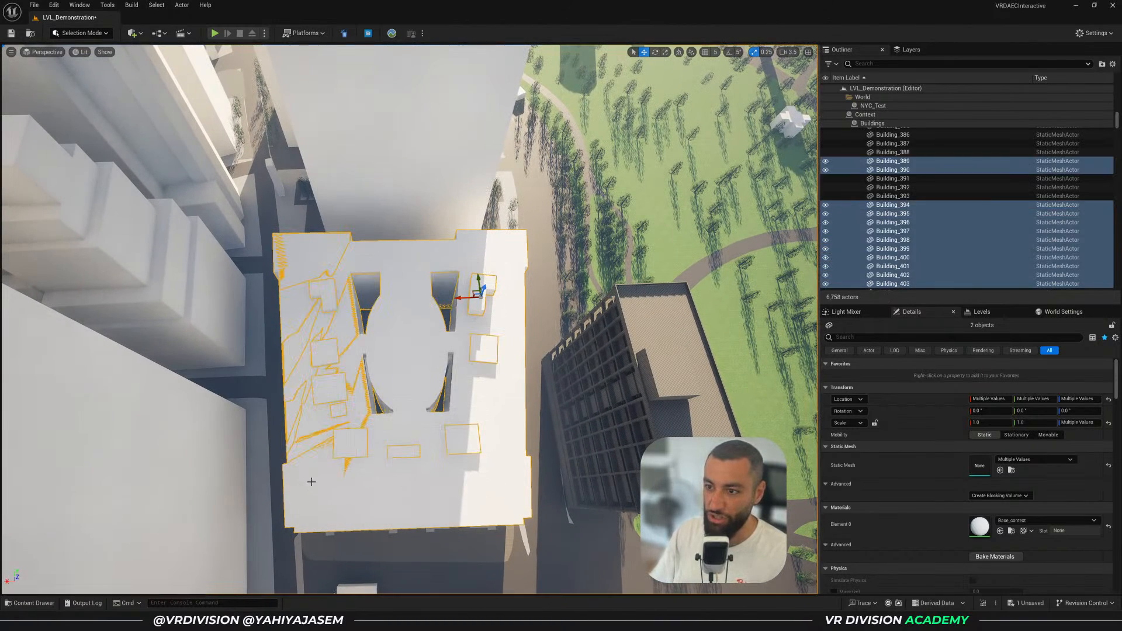
{"action": "right_click_drag", "start_coordinate": [412, 420], "coordinate": [413, 420]}
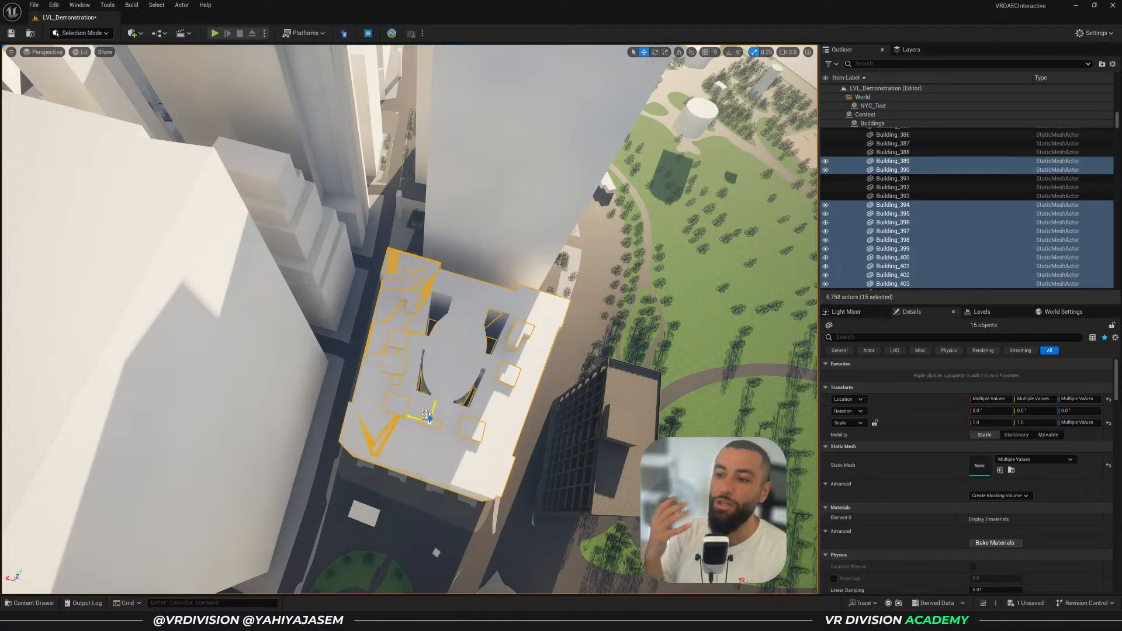
Isolate the selected building pieces in wireframe view and remove the large ground plane from the selection
{"action": "key", "text": "shift+h"}
{"action": "key", "text": "alt+2"}
{"action": "right_click_drag", "start_coordinate": [426, 414], "coordinate": [426, 414]}
{"action": "key", "text": "s"}
{"action": "scroll", "coordinate": [426, 414], "scroll_direction": "up", "scroll_amount": 5}
{"action": "scroll", "coordinate": [426, 414], "scroll_direction": "up", "scroll_amount": 1}
{"action": "key", "text": "w"}
{"action": "right_click_drag", "start_coordinate": [528, 324], "coordinate": [529, 324]}
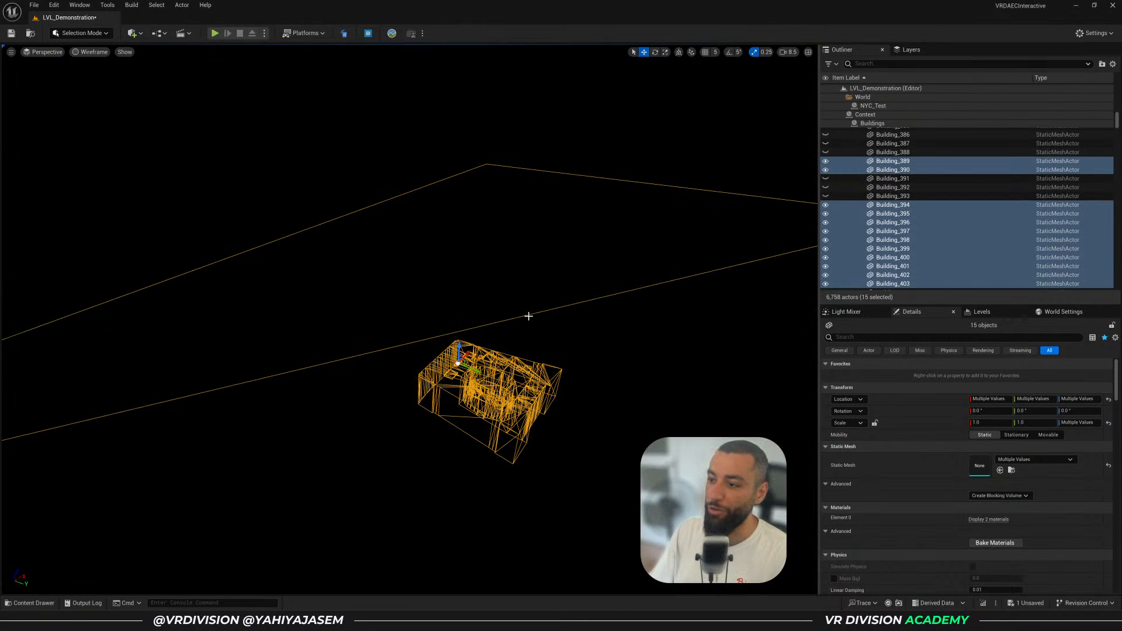
{"action": "left_click", "coordinate": [528, 315], "text": "ctrl"}
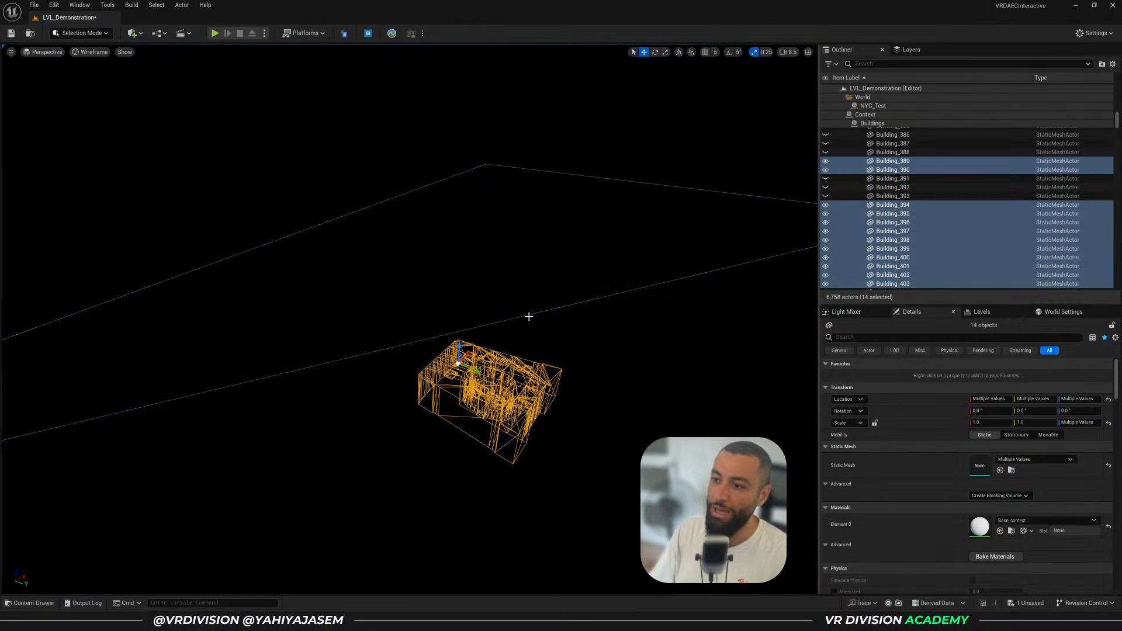
{"action": "key", "text": "f"}
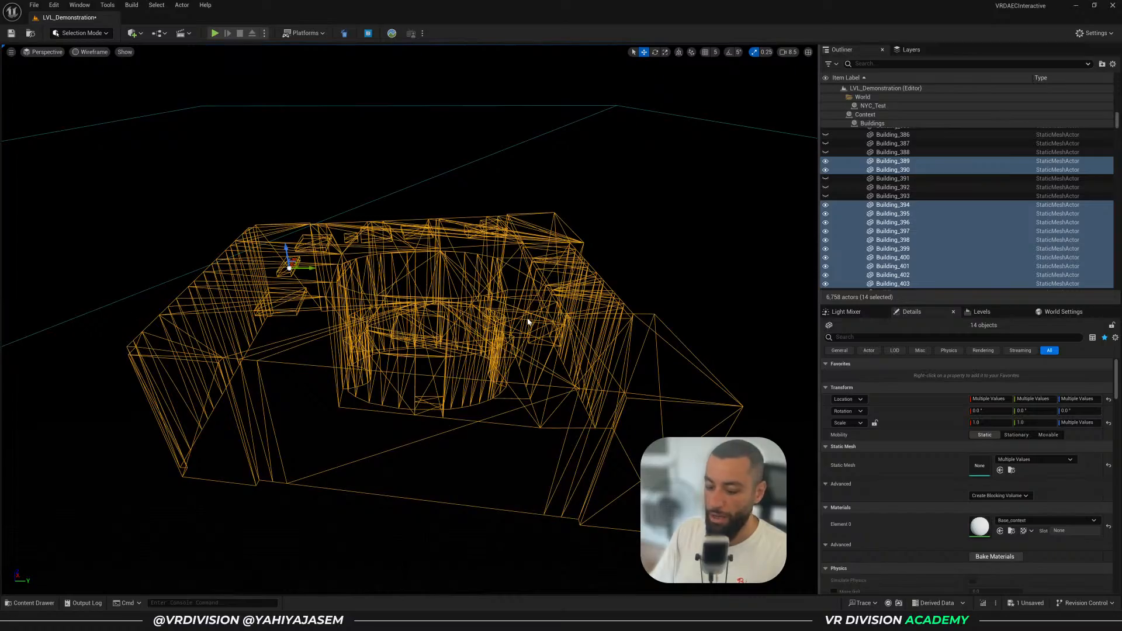
{"action": "left_click_drag", "start_coordinate": [528, 319], "coordinate": [529, 318], "text": "alt"}
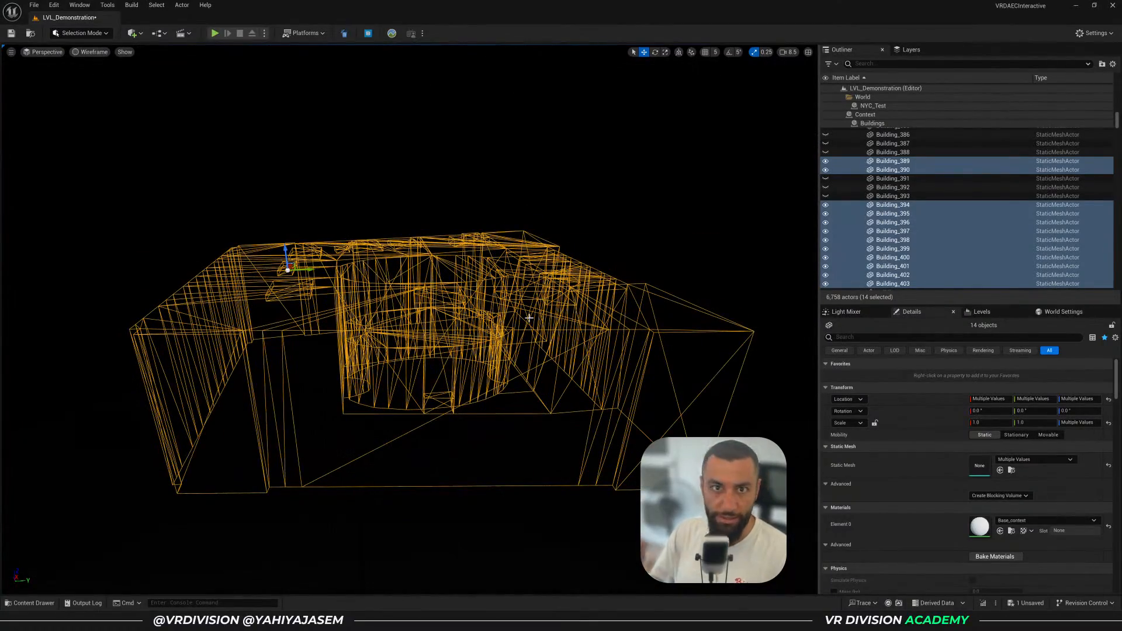
Unhide all actors, delete the selected custom house pieces despite their references, and return to the lit view
{"action": "key", "text": "ctrl+h"}
{"action": "left_click_drag", "start_coordinate": [534, 303], "coordinate": [539, 279], "text": "alt"}
{"action": "key", "text": "Delete"}
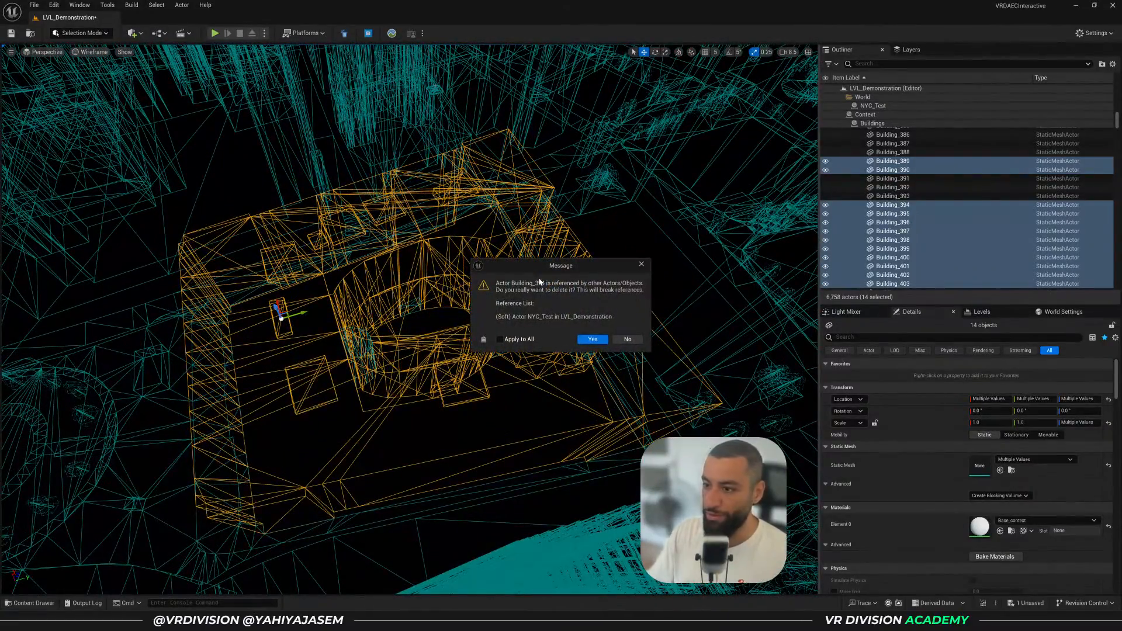
{"action": "left_click", "coordinate": [591, 339]}
{"action": "key", "text": "alt+4"}
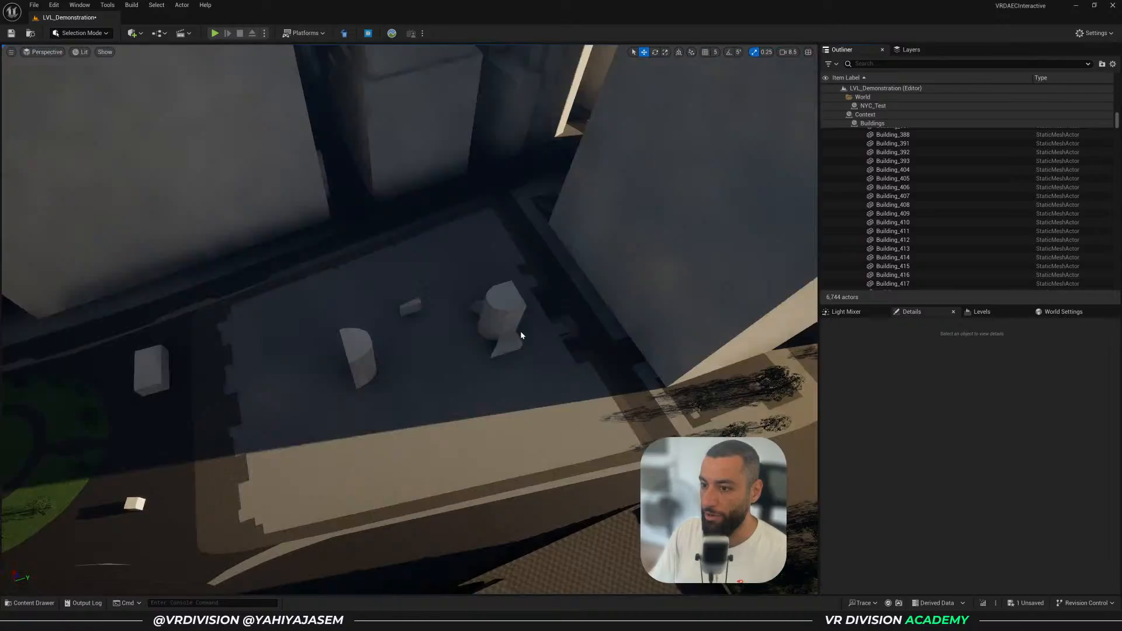
Delete the five leftover volumes on the cleared lot: Building_385, Building_386, Building_387, Building_388 and Building_391
{"action": "left_click", "coordinate": [484, 343]}
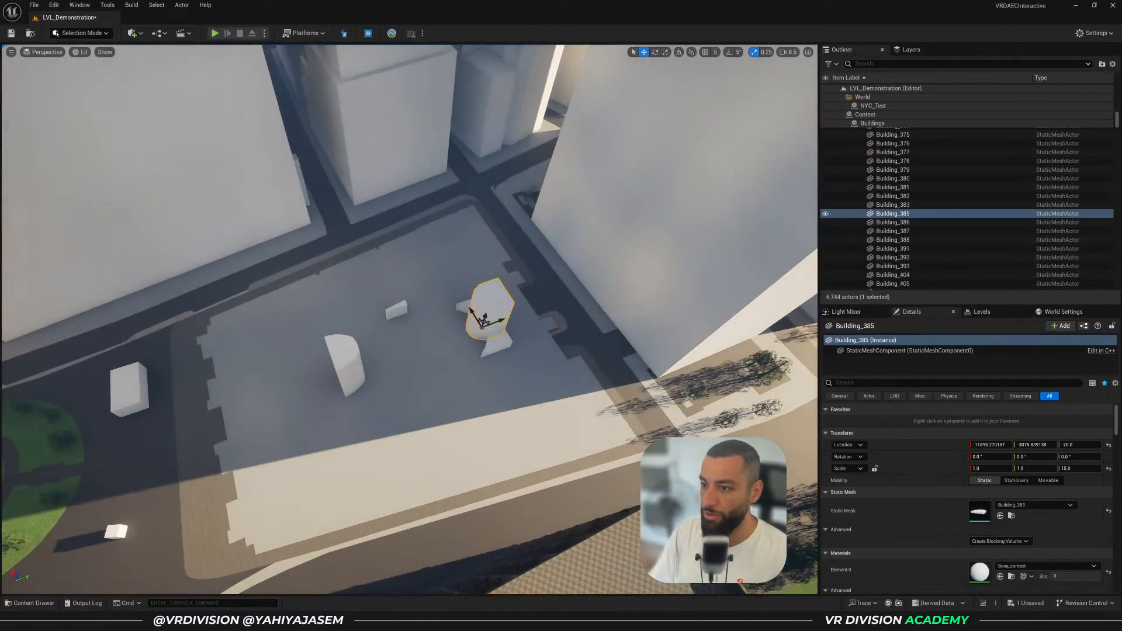
{"action": "key", "text": "f"}
{"action": "left_click_drag", "start_coordinate": [484, 344], "coordinate": [471, 310], "text": "alt"}
{"action": "scroll", "coordinate": [471, 311], "scroll_direction": "down", "scroll_amount": 3}
{"action": "left_click", "coordinate": [520, 354], "text": "ctrl"}
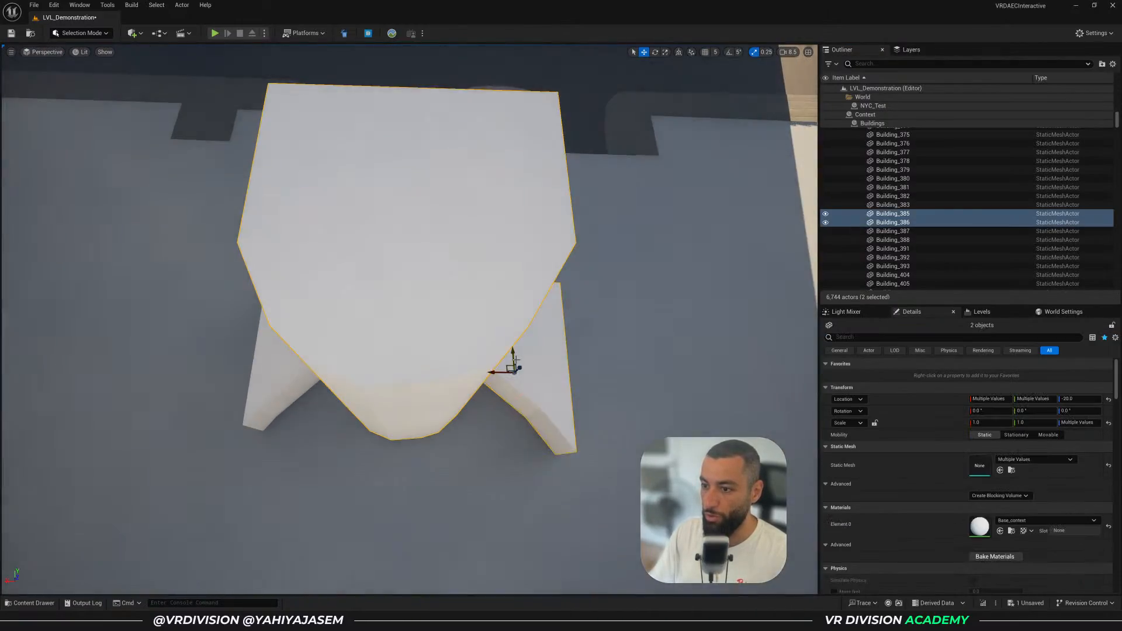
{"action": "scroll", "coordinate": [380, 369], "scroll_direction": "down", "scroll_amount": 3}
{"action": "left_click", "coordinate": [336, 360], "text": "ctrl"}
{"action": "key", "text": "s"}
{"action": "right_click_drag", "start_coordinate": [336, 360], "coordinate": [300, 353]}
{"action": "scroll", "coordinate": [316, 356], "scroll_direction": "up", "scroll_amount": 2}
{"action": "key", "text": "w"}
{"action": "left_click", "coordinate": [430, 282], "text": "ctrl"}
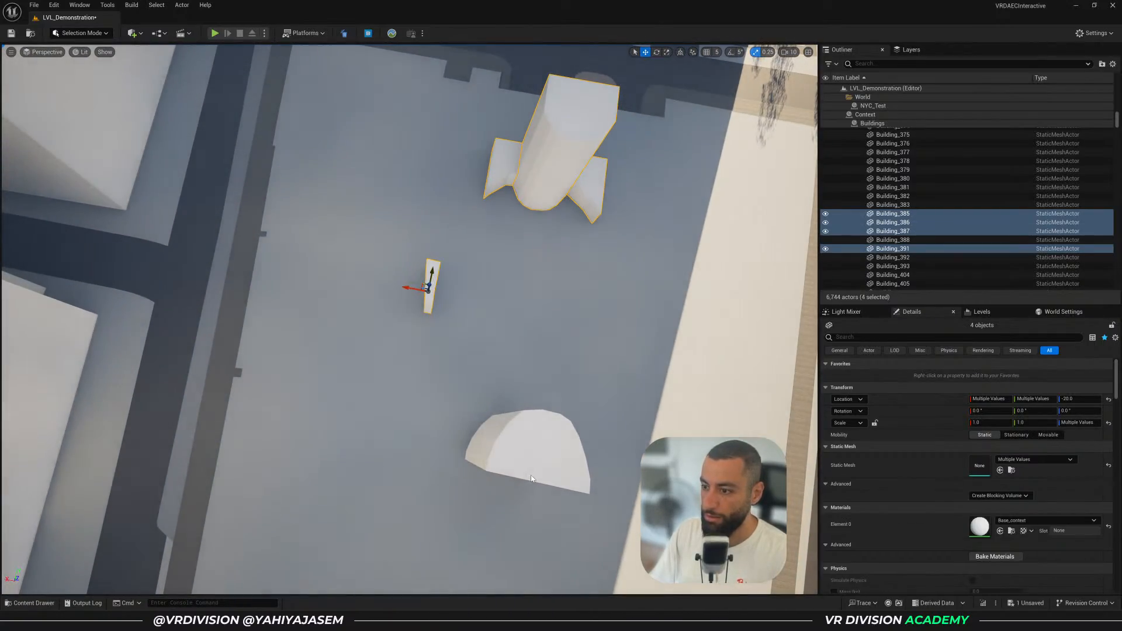
{"action": "left_click", "coordinate": [532, 478], "text": "ctrl"}
{"action": "key", "text": "Delete"}
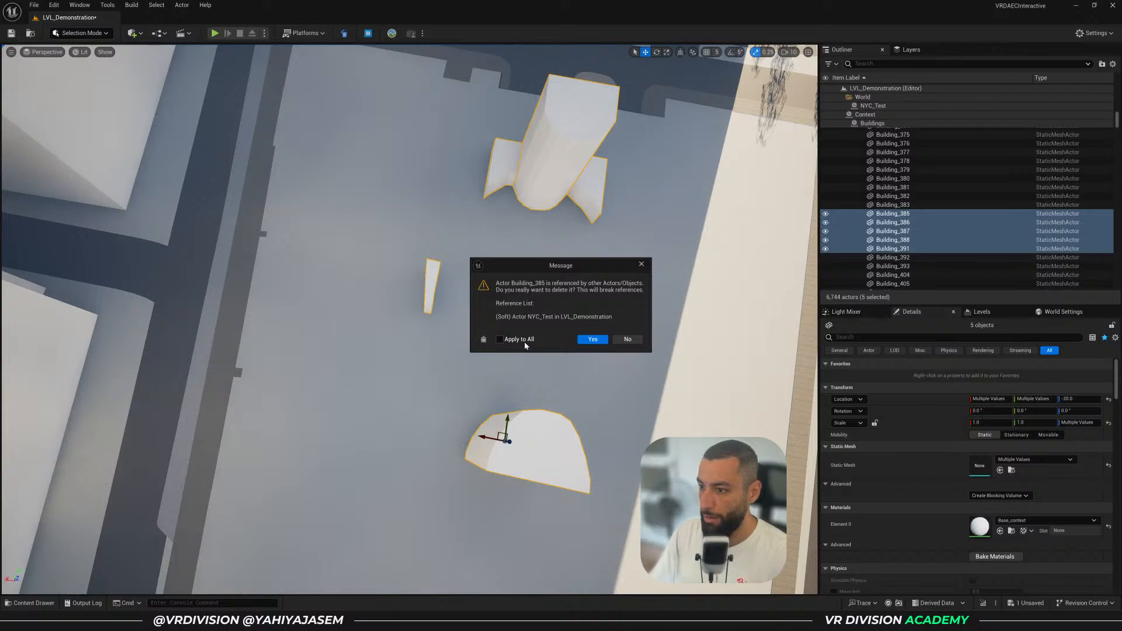
{"action": "left_click", "coordinate": [593, 340]}
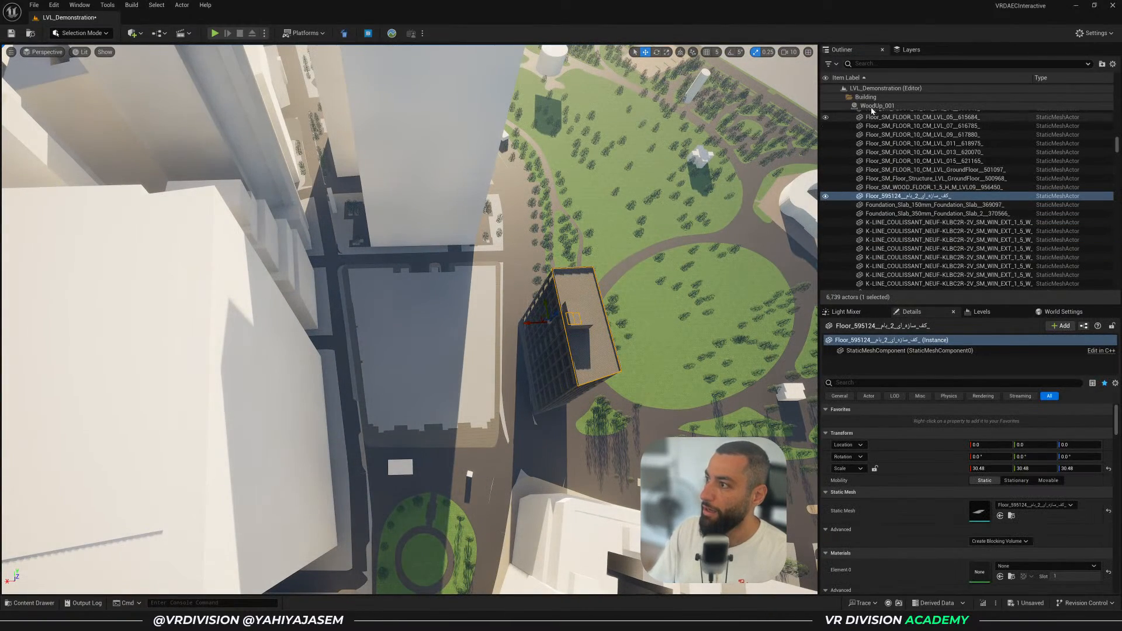
Select the whole WoodUp_001 actor and move it onto the cleared lot, at about X -14509, Y -3935
{"action": "left_click", "coordinate": [871, 106]}
{"action": "left_click", "coordinate": [863, 107]}
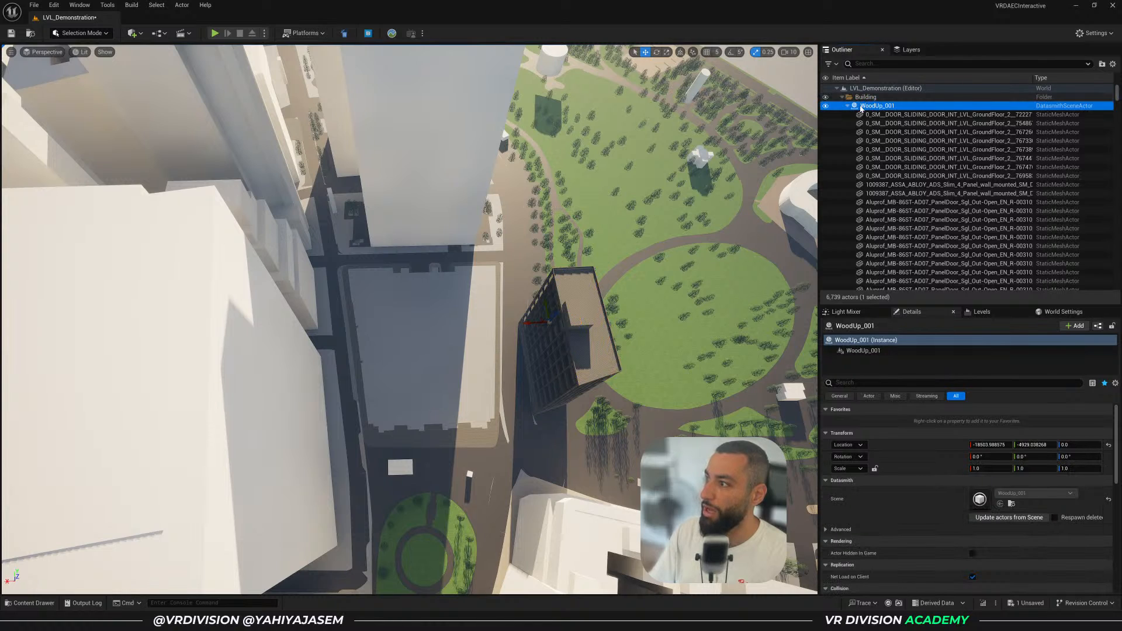
{"action": "left_click_drag", "start_coordinate": [539, 318], "coordinate": [263, 205]}
{"action": "key", "text": "f"}
Dismiss the timer notification and shift WoodUp_001 along the lot's street edge to about X -15165, Y -2616
{"action": "right_click_drag", "start_coordinate": [409, 292], "coordinate": [452, 333]}
{"action": "scroll", "coordinate": [491, 368], "scroll_direction": "down", "scroll_amount": 3}
{"action": "scroll", "coordinate": [455, 357], "scroll_direction": "down", "scroll_amount": 5}
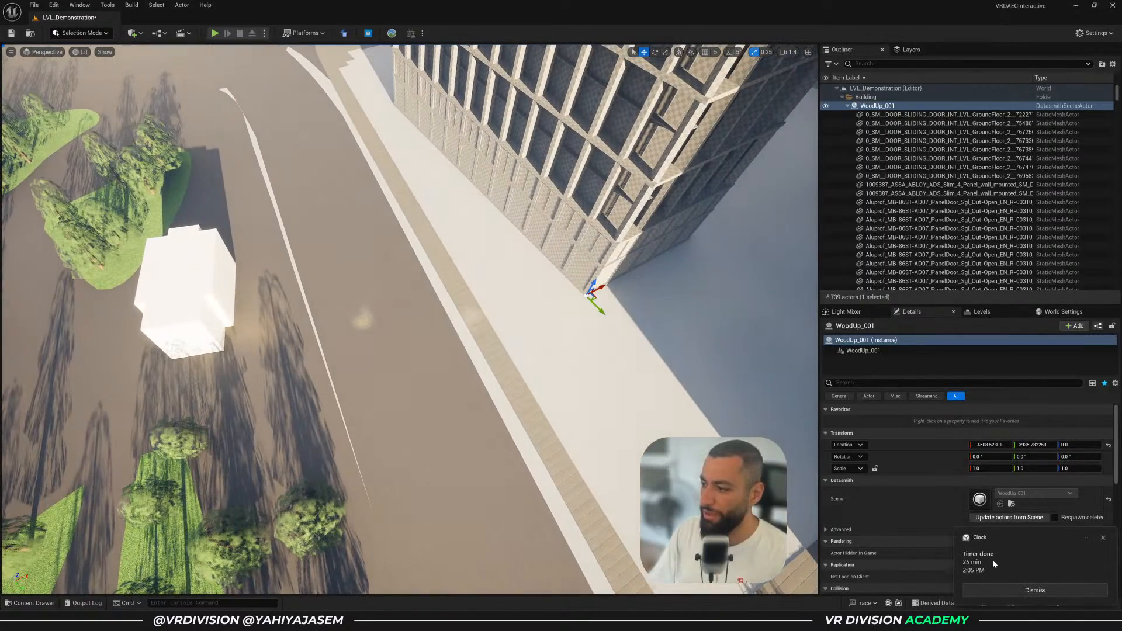
{"action": "left_click", "coordinate": [1098, 541]}
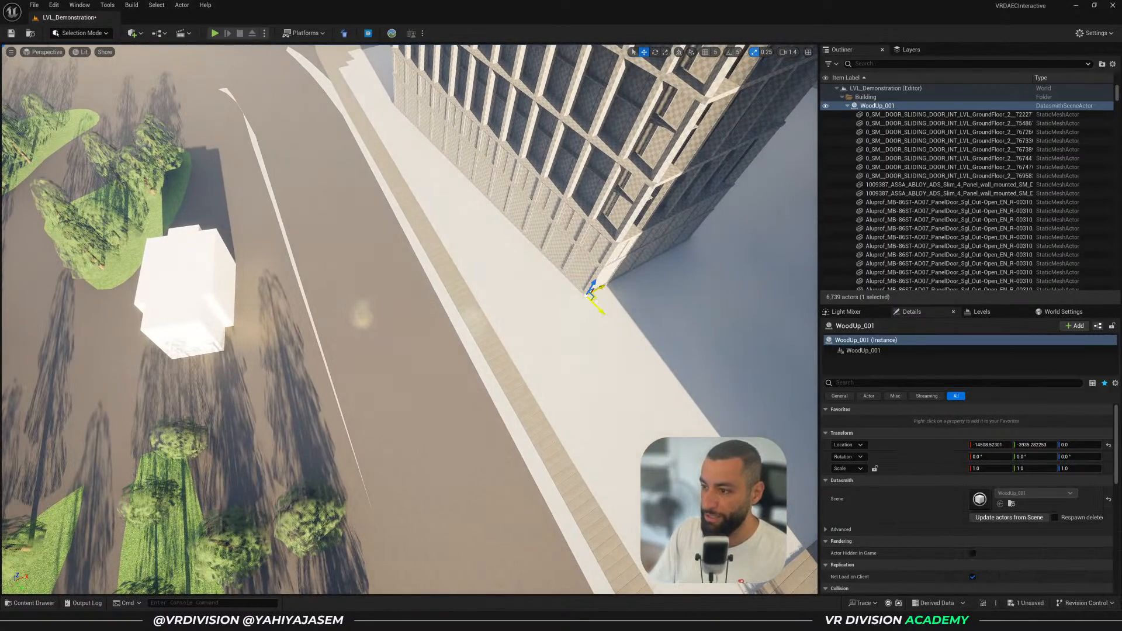
{"action": "left_click_drag", "start_coordinate": [592, 291], "coordinate": [638, 437]}
Try to rotate WoodUp_001 freehand about its vertical axis by about 6 degrees, and undo the rotation
{"action": "key", "text": "e"}
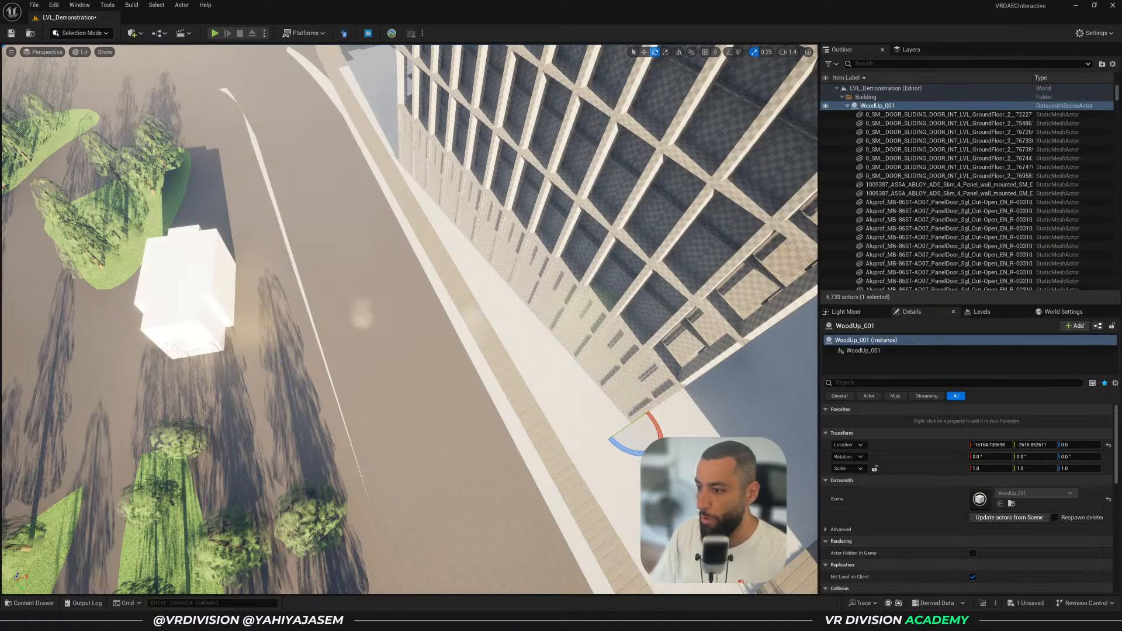
{"action": "right_click_drag", "start_coordinate": [638, 437], "coordinate": [621, 437]}
{"action": "left_click_drag", "start_coordinate": [637, 469], "coordinate": [675, 431]}
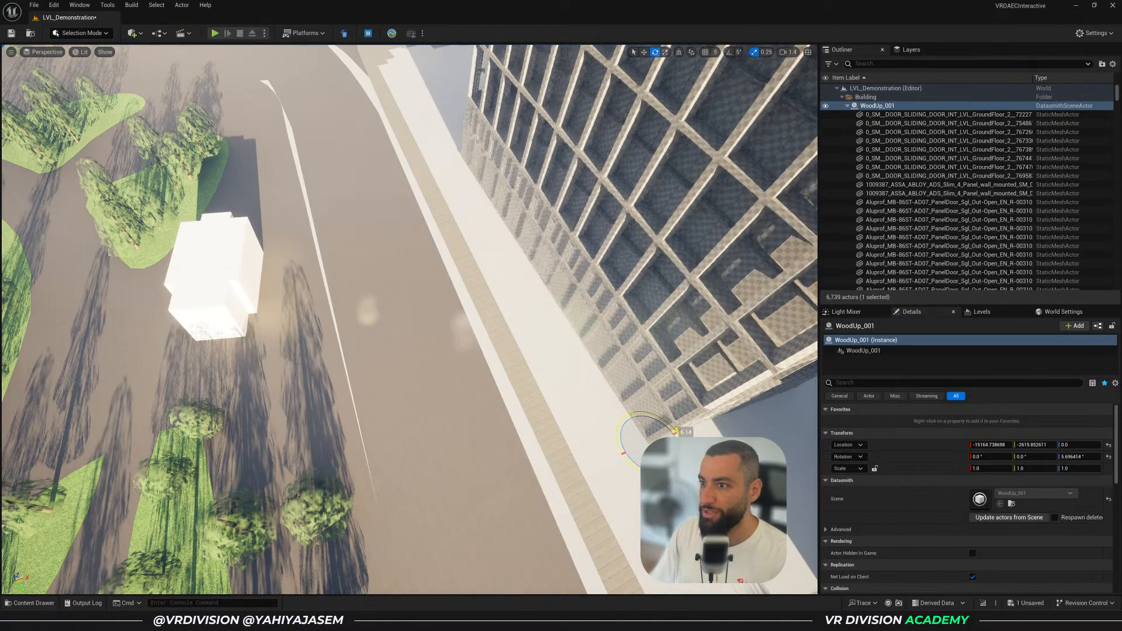
{"action": "key", "text": "ctrl+z"}
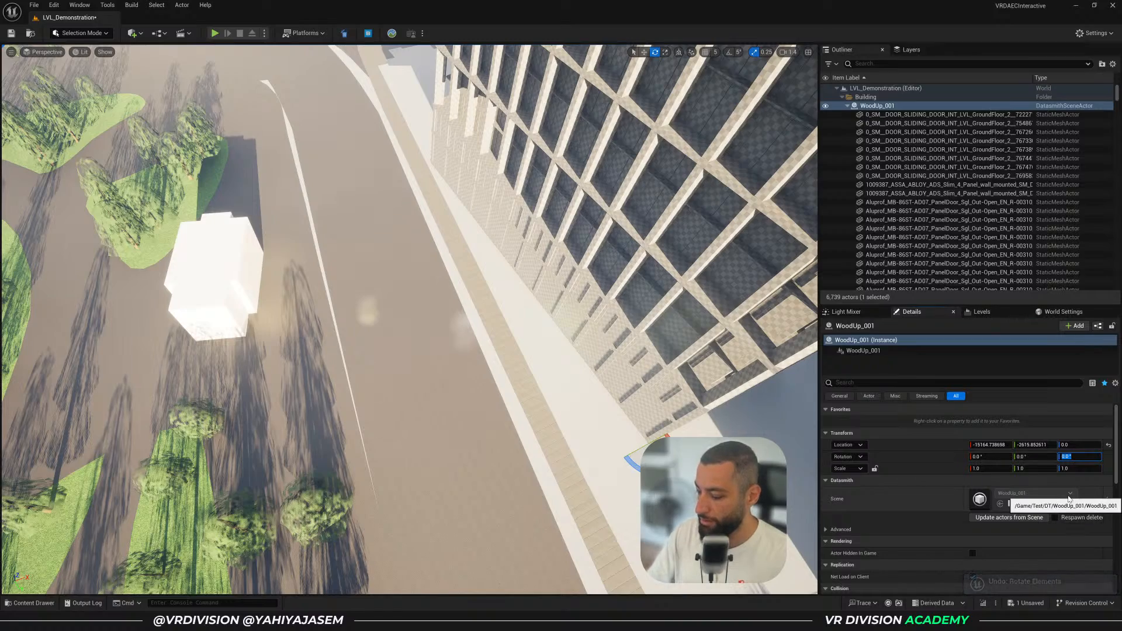
Set the Z rotation of WoodUp_001 to 10 degrees
{"action": "type", "text": "10"}
{"action": "key", "text": "Return"}
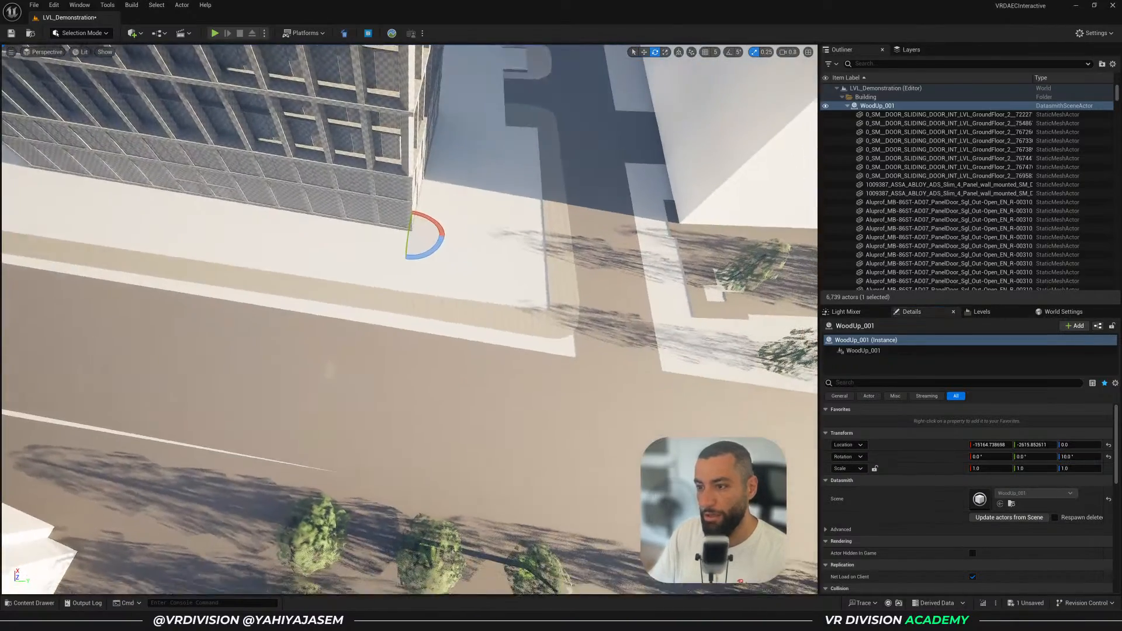
Nudge WoodUp_001 slightly to fine-tune its position along the street edge, deselect it, and save the level
{"action": "right_click_drag", "start_coordinate": [486, 265], "coordinate": [482, 237]}
{"action": "scroll", "coordinate": [486, 266], "scroll_direction": "up", "scroll_amount": 1}
{"action": "key", "text": "w"}
{"action": "scroll", "coordinate": [482, 251], "scroll_direction": "up", "scroll_amount": 3}
{"action": "left_click_drag", "start_coordinate": [475, 346], "coordinate": [439, 345]}
{"action": "key", "text": "Escape"}
{"action": "right_click_drag", "start_coordinate": [439, 345], "coordinate": [526, 286]}
{"action": "scroll", "coordinate": [465, 351], "scroll_direction": "up", "scroll_amount": 5}
{"action": "key", "text": "ctrl+s"}
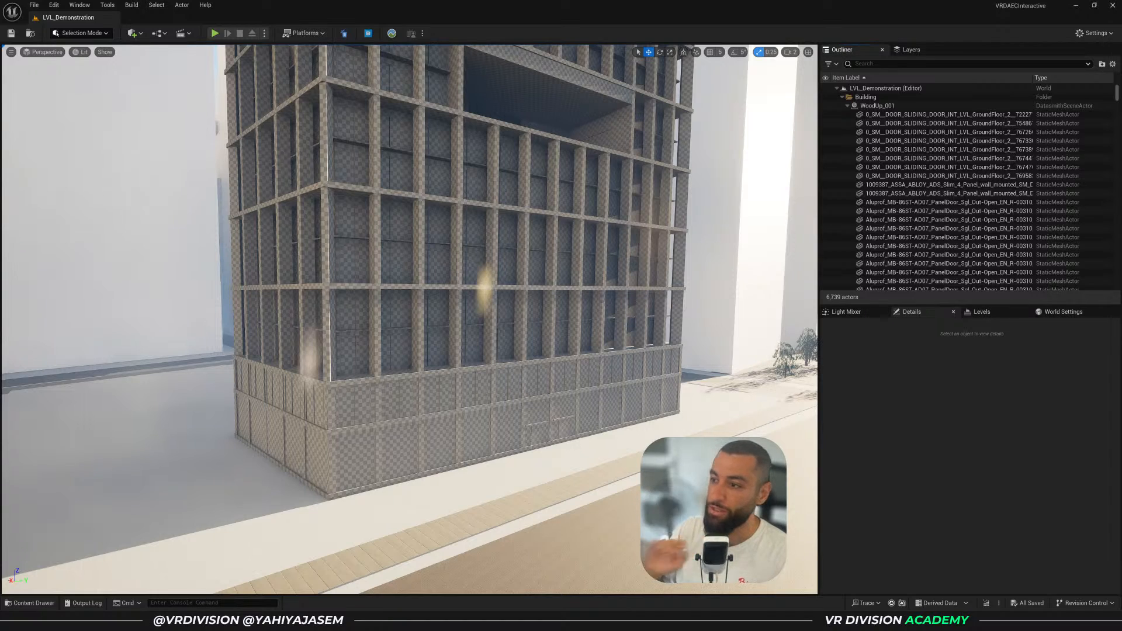
Switch to the browser to view the vrdivisionacademy.com home page, and return to Unreal Editor to view the building in its city context
{"action": "right_click_drag", "start_coordinate": [436, 205], "coordinate": [436, 204]}
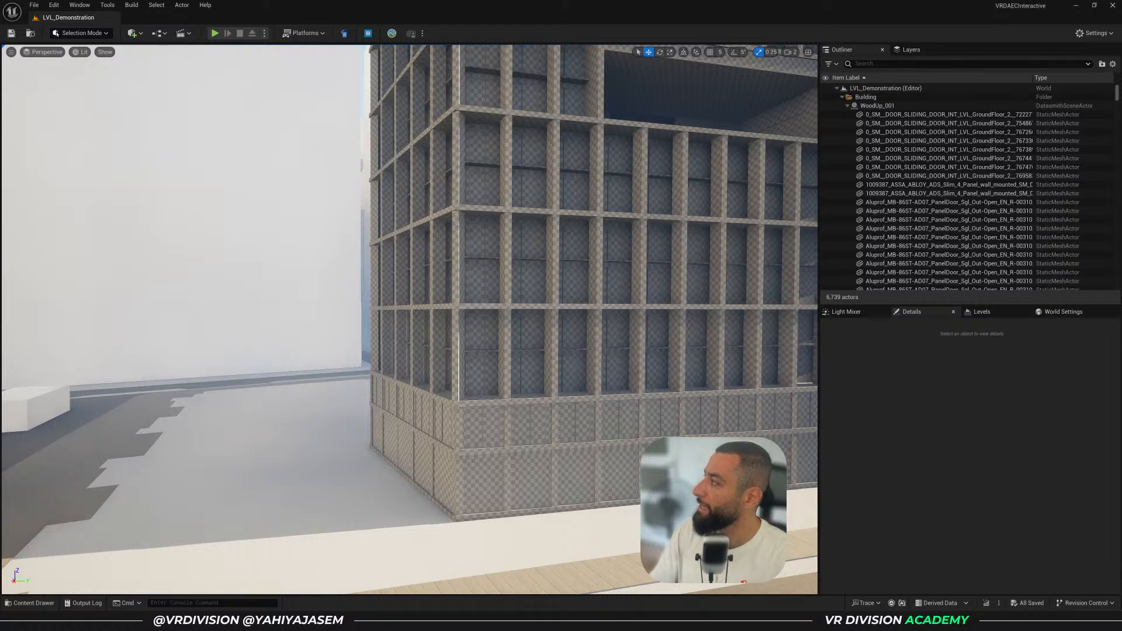
{"action": "key", "text": "alt+Tab"}
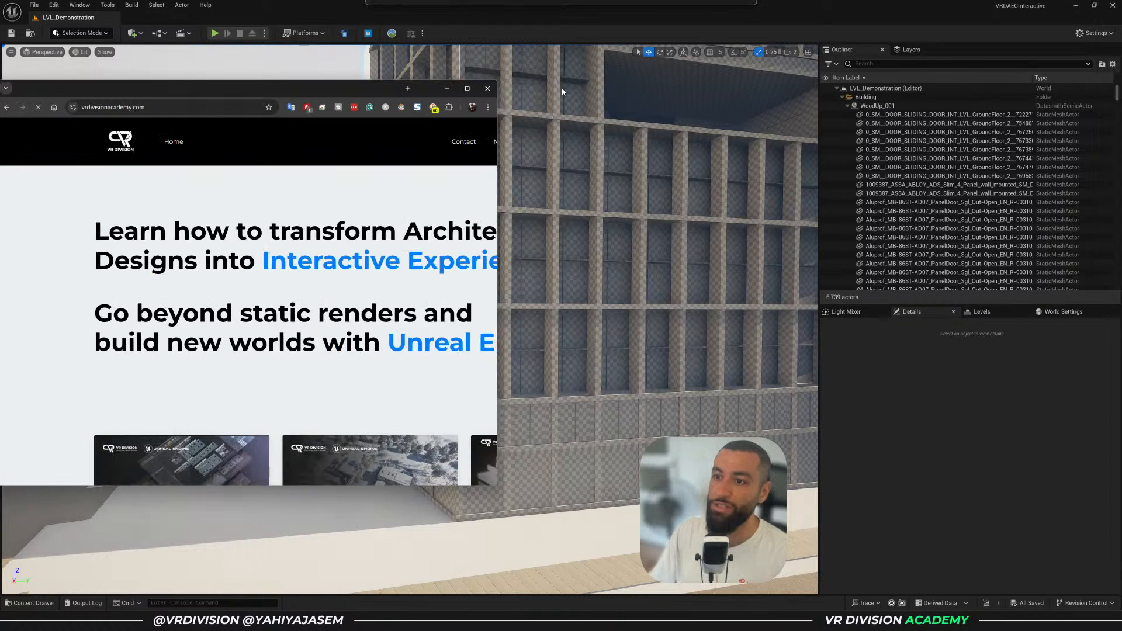
{"action": "double_click", "coordinate": [636, 72]}
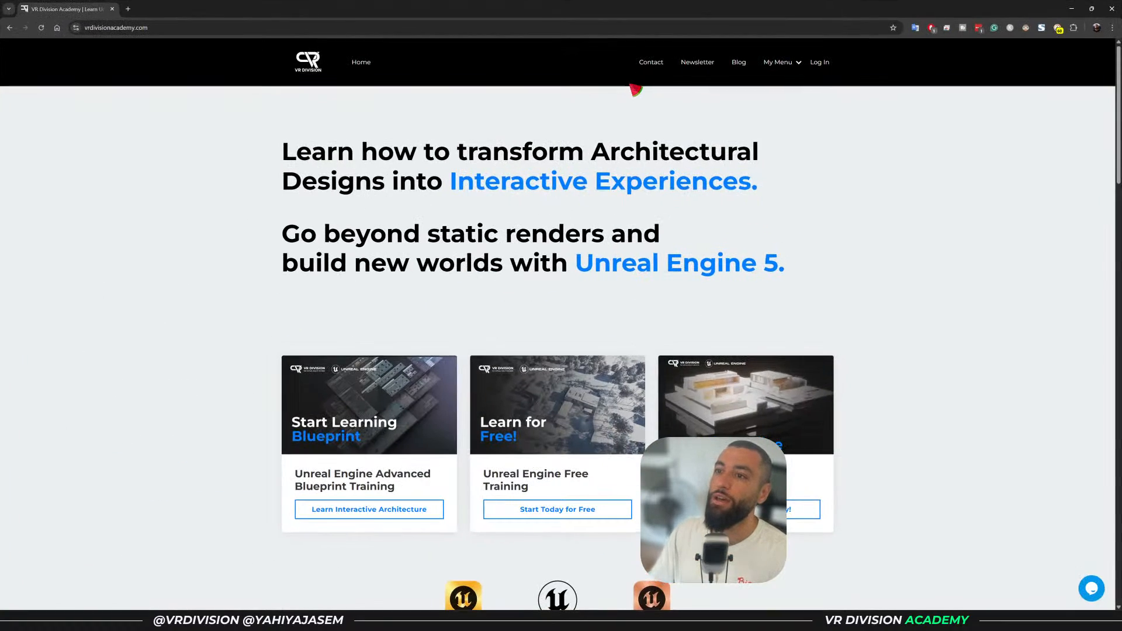
{"action": "scroll", "coordinate": [625, 127], "scroll_direction": "down", "scroll_amount": 2}
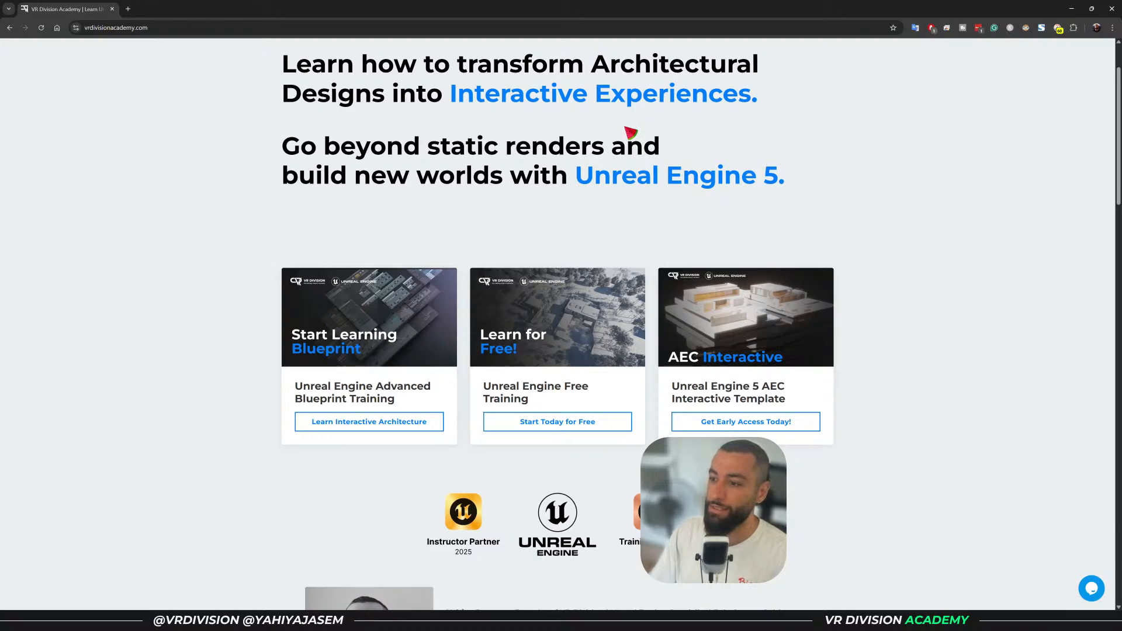
{"action": "key", "text": "super+Down"}
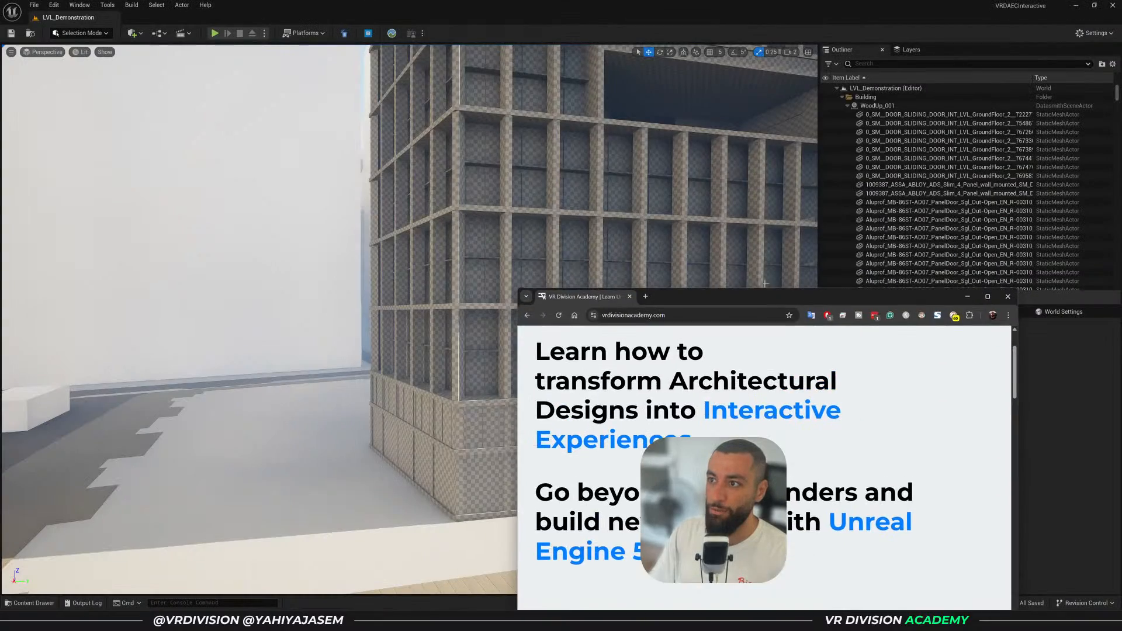
{"action": "scroll", "coordinate": [491, 207], "scroll_direction": "up", "scroll_amount": 5}
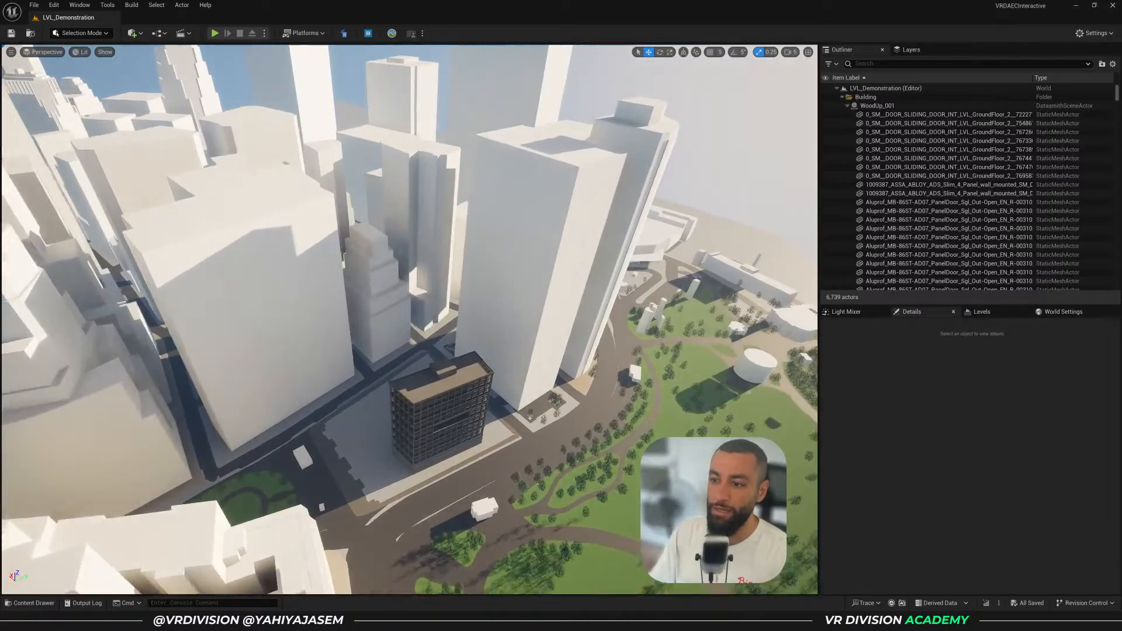
{"action": "scroll", "coordinate": [417, 387], "scroll_direction": "up", "scroll_amount": 6}
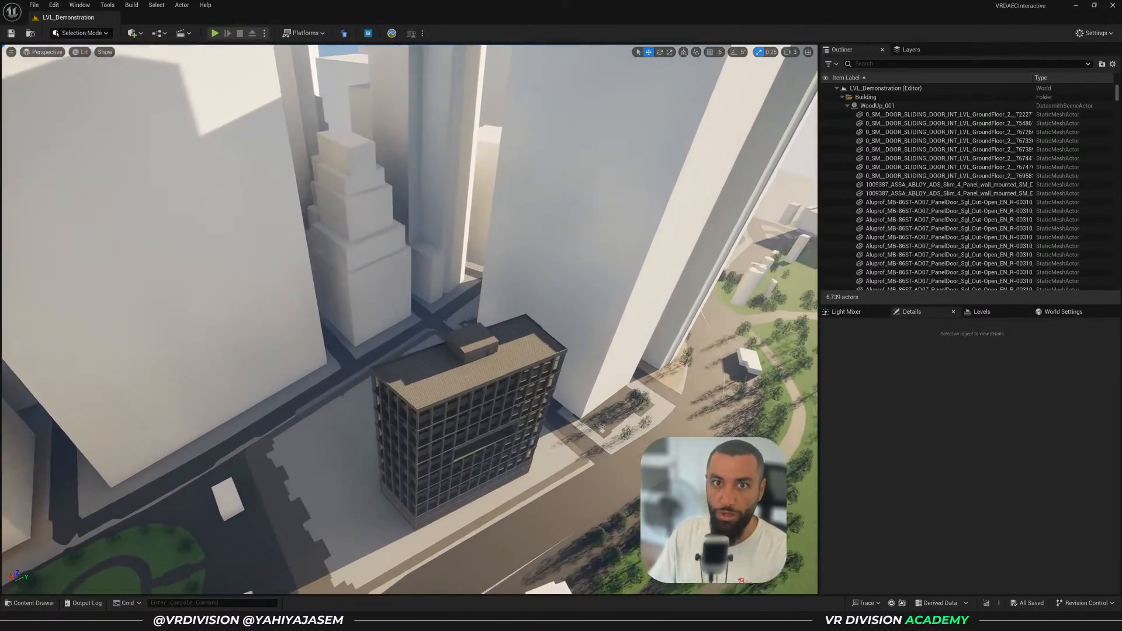
Switch to the browser, open the Unreal Engine 5 AEC Interactive Template product page to read, and close it
{"action": "key", "text": "alt+Tab"}
{"action": "key", "text": "super+Up"}
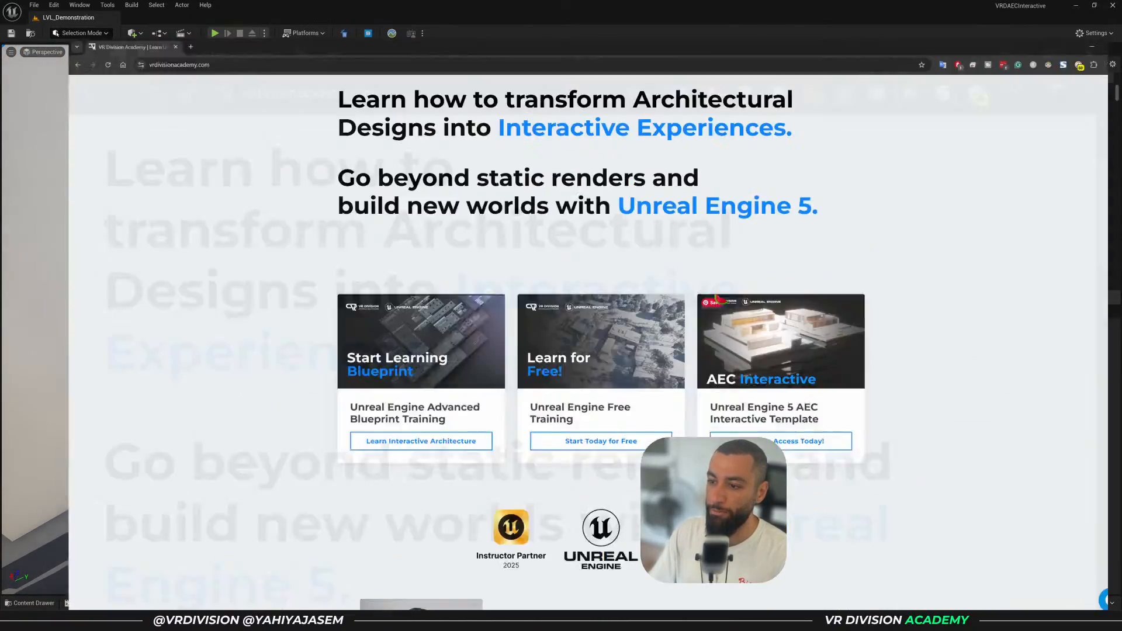
{"action": "scroll", "coordinate": [368, 274], "scroll_direction": "down", "scroll_amount": 2}
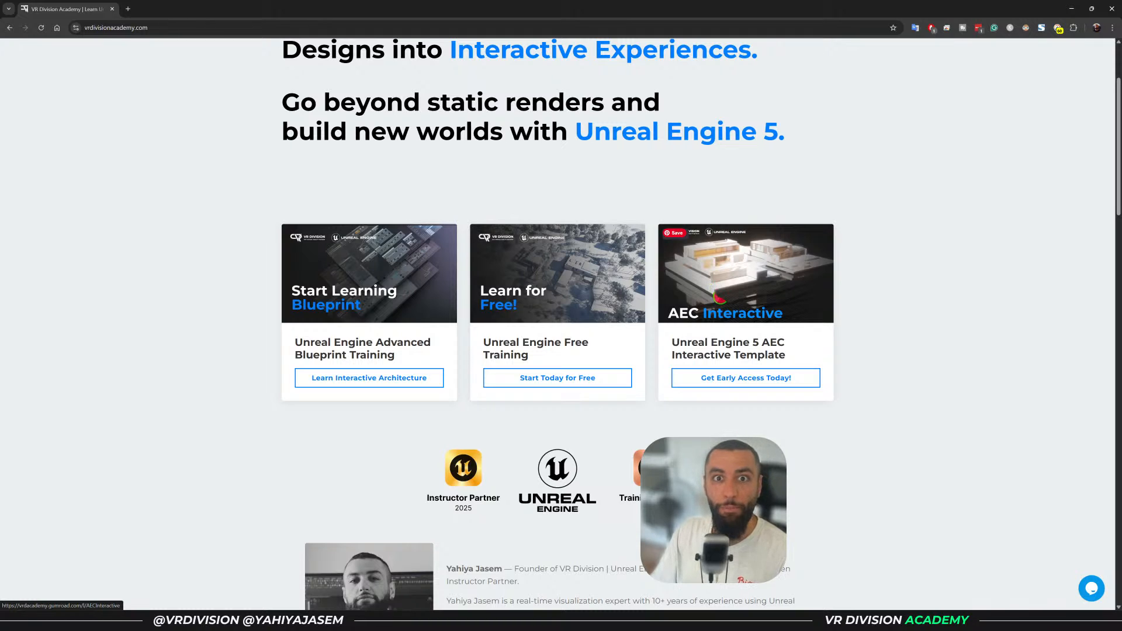
{"action": "left_click", "coordinate": [710, 286]}
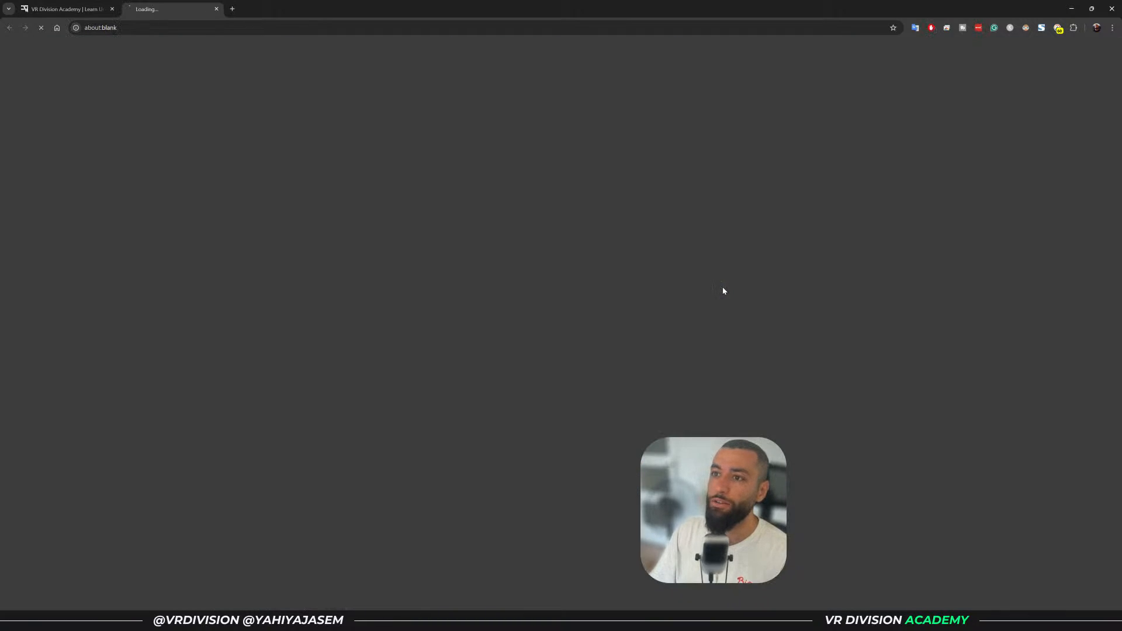
{"action": "left_click", "coordinate": [210, 28]}
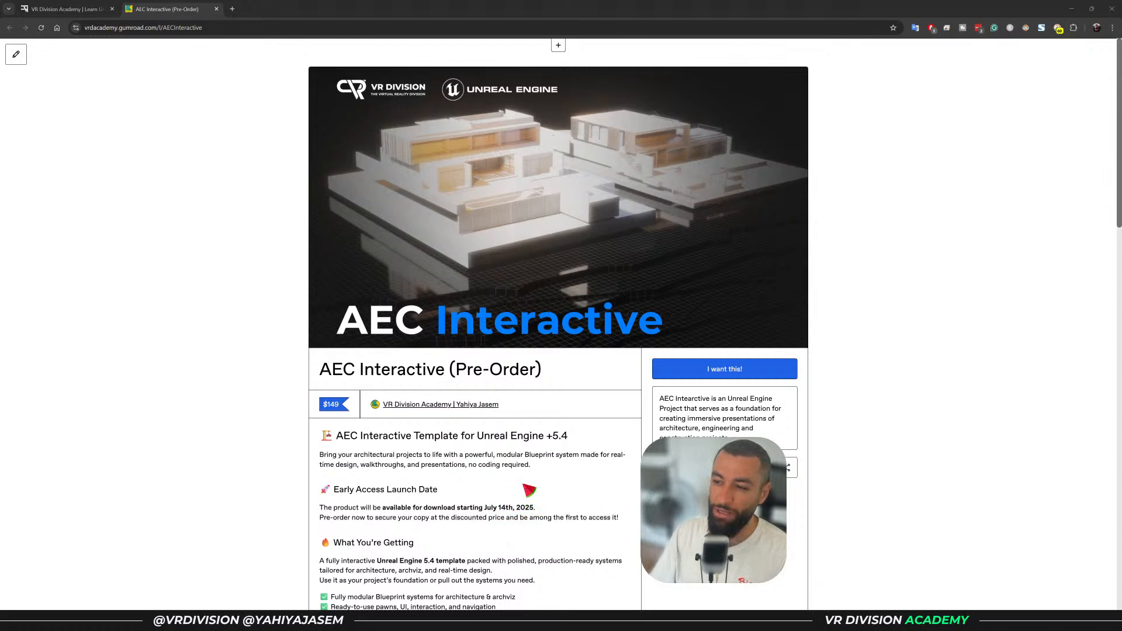
{"action": "key", "text": "ctrl+w"}
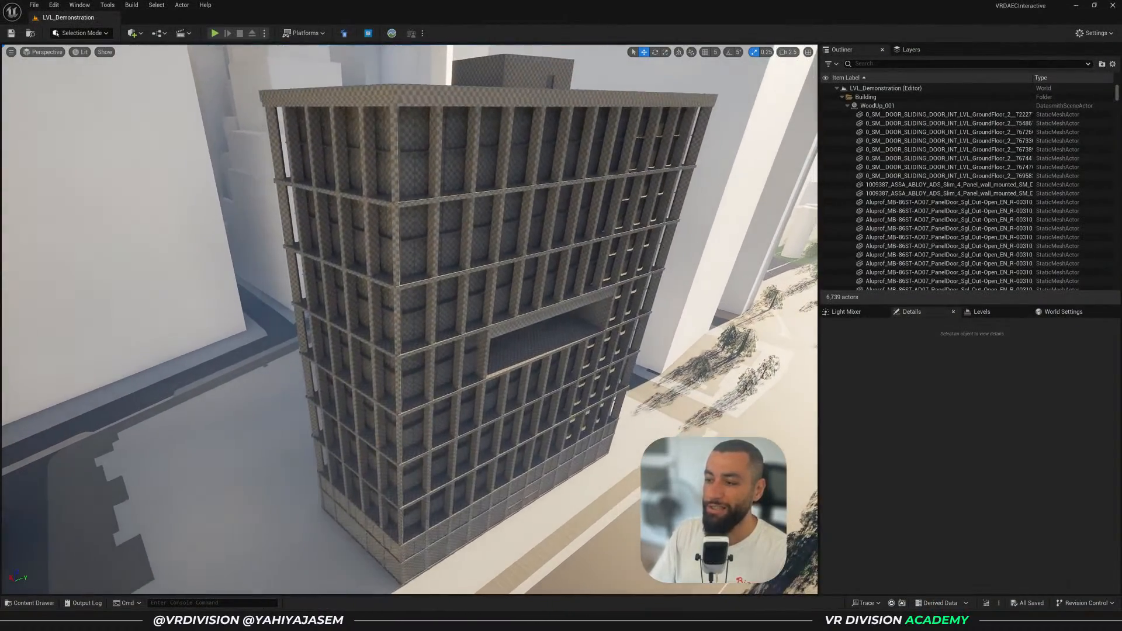
{"action": "right_click_drag", "start_coordinate": [410, 319], "coordinate": [433, 371]}
{"action": "scroll", "coordinate": [409, 319], "scroll_direction": "up", "scroll_amount": 6}
{"action": "key", "text": "s"}
{"action": "key", "text": "a"}
{"action": "key", "text": "w"}
{"action": "key", "text": "a"}
{"action": "scroll", "coordinate": [432, 369], "scroll_direction": "down", "scroll_amount": 3}
{"action": "scroll", "coordinate": [433, 371], "scroll_direction": "down", "scroll_amount": 2}
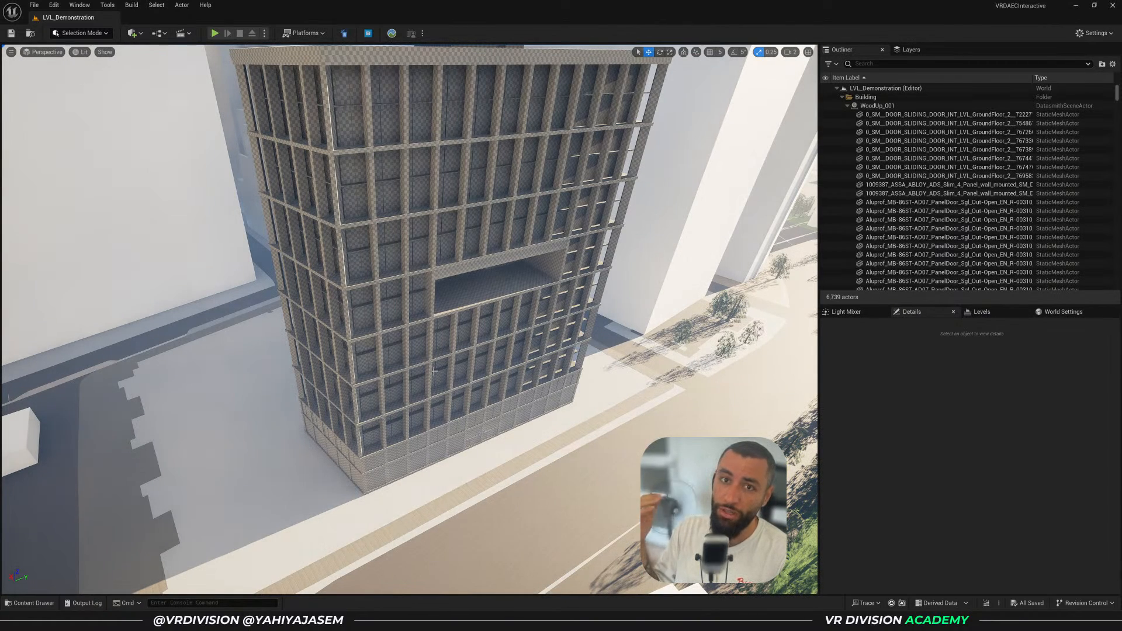
{"action": "key", "text": "w"}
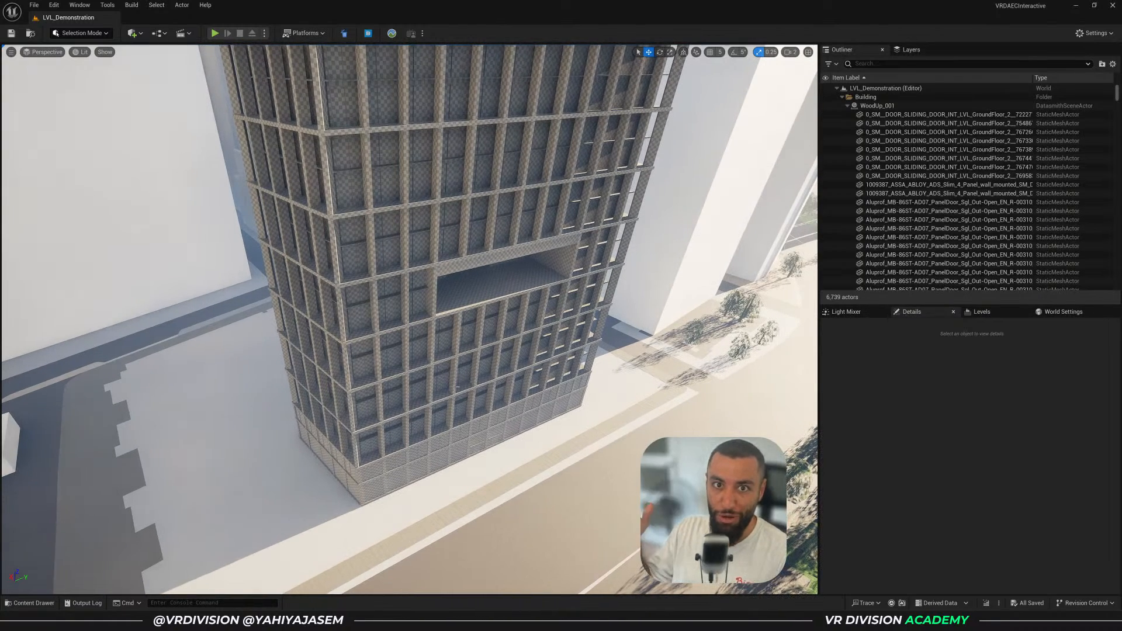
{"action": "key", "text": "s"}
{"action": "right_click_drag", "start_coordinate": [455, 389], "coordinate": [454, 362]}
Look through the VRDAECInteractive content folder, highlight its Blueprints folder, and return to the level view
{"action": "key", "text": "ctrl+space"}
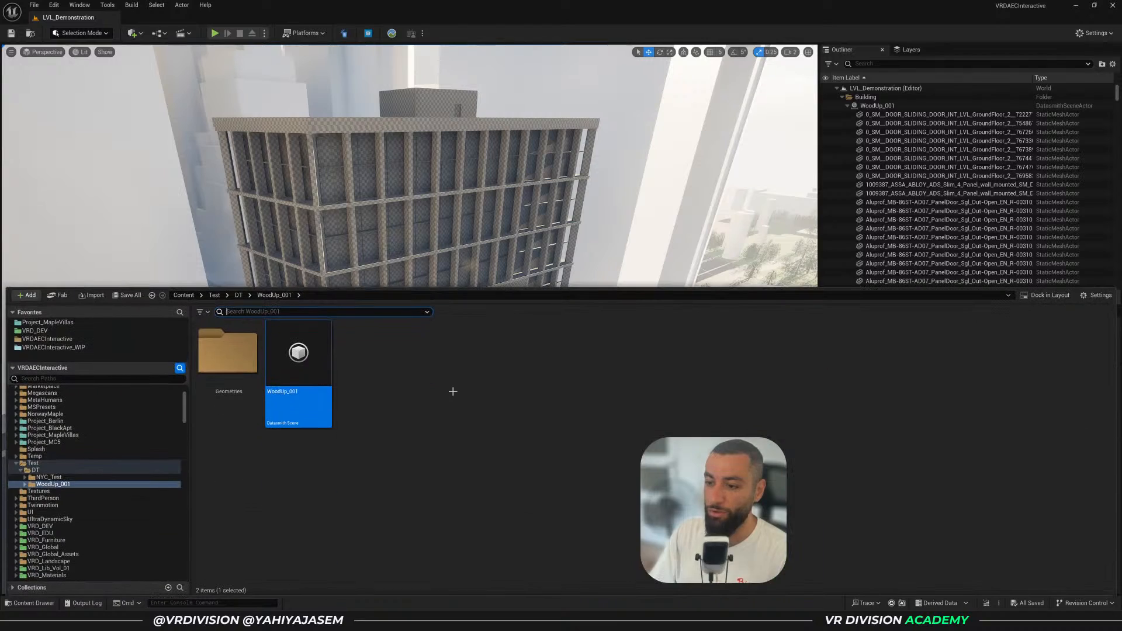
{"action": "left_click", "coordinate": [59, 339]}
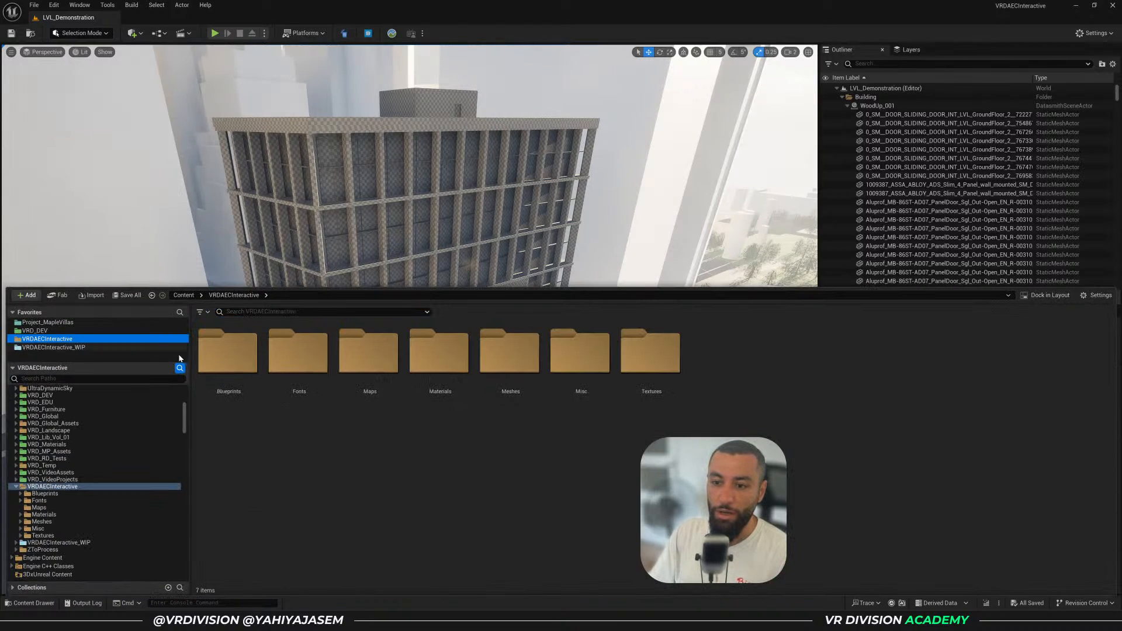
{"action": "left_click", "coordinate": [180, 368]}
{"action": "left_click", "coordinate": [227, 374]}
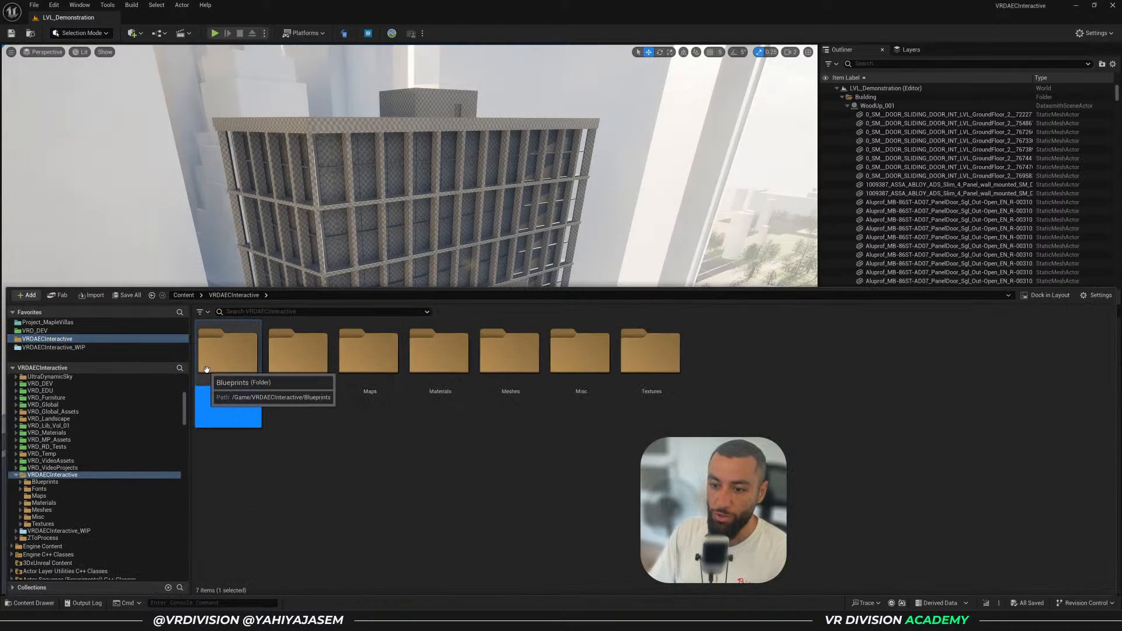
{"action": "key", "text": "ctrl+space"}
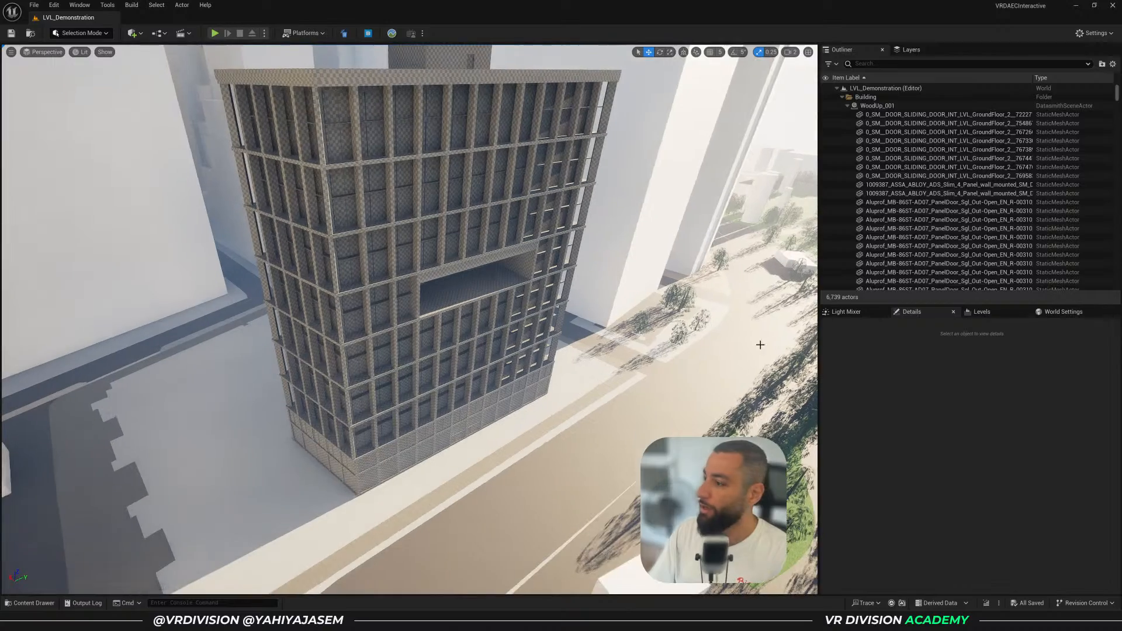
Test-play the level with its default game mode, and end the play session
{"action": "left_click", "coordinate": [215, 34]}
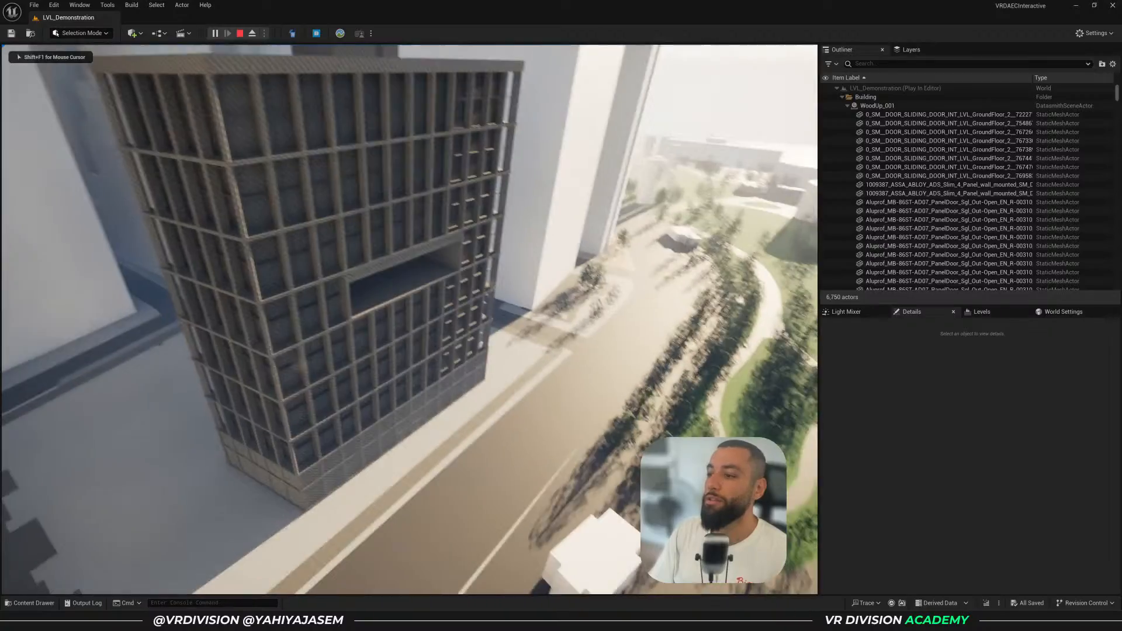
{"action": "key", "text": "Escape"}
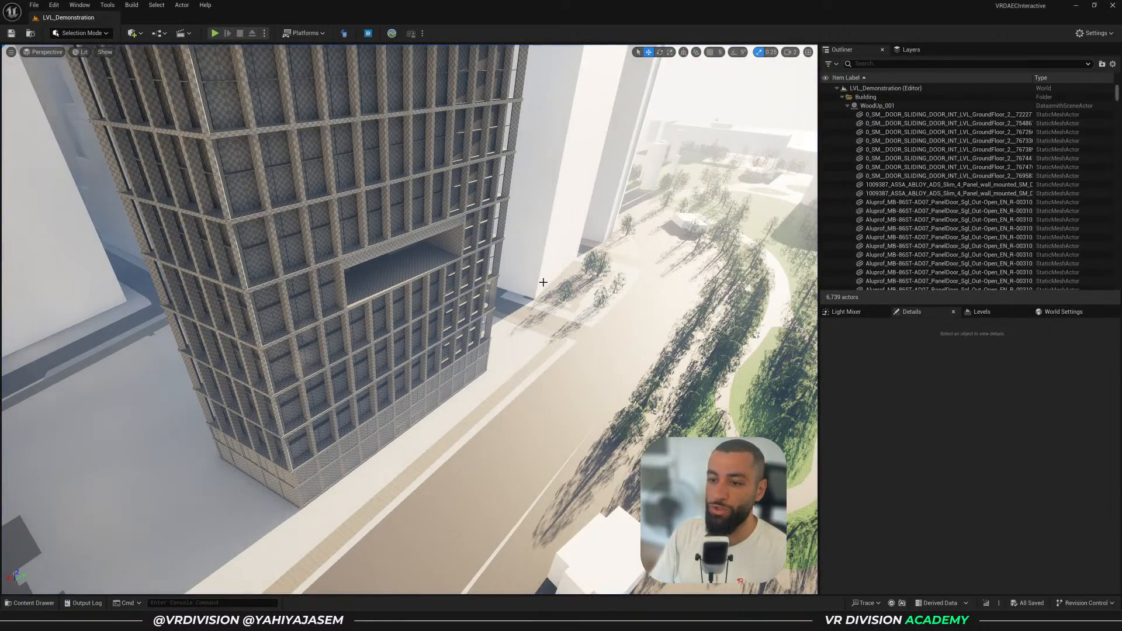
{"action": "right_click_drag", "start_coordinate": [541, 295], "coordinate": [531, 292]}
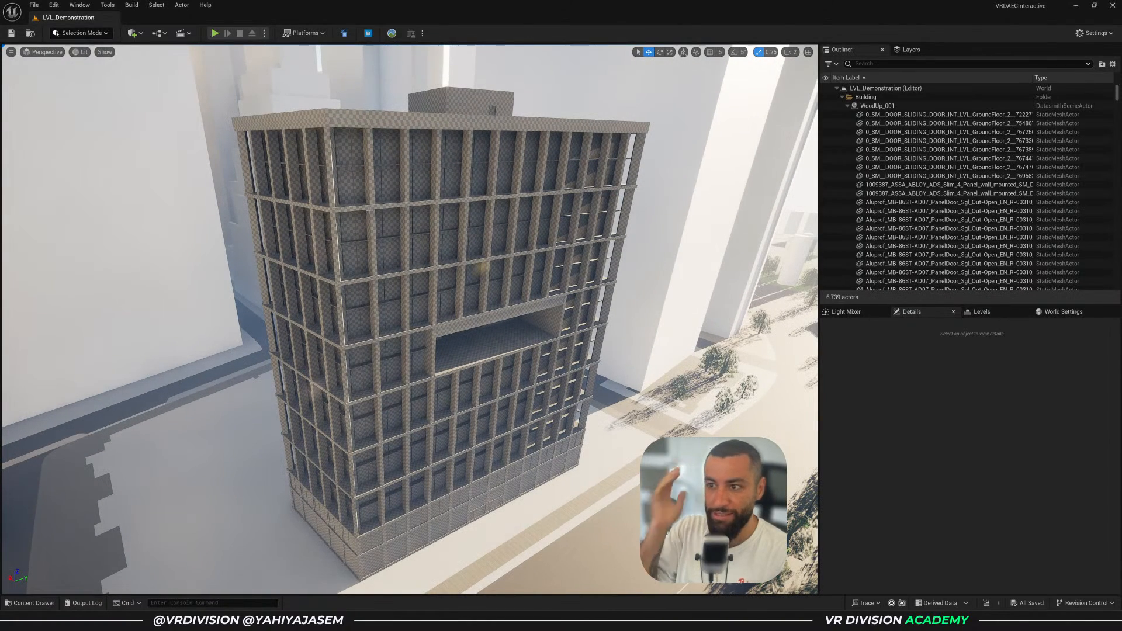
{"action": "right_click_drag", "start_coordinate": [389, 254], "coordinate": [397, 275]}
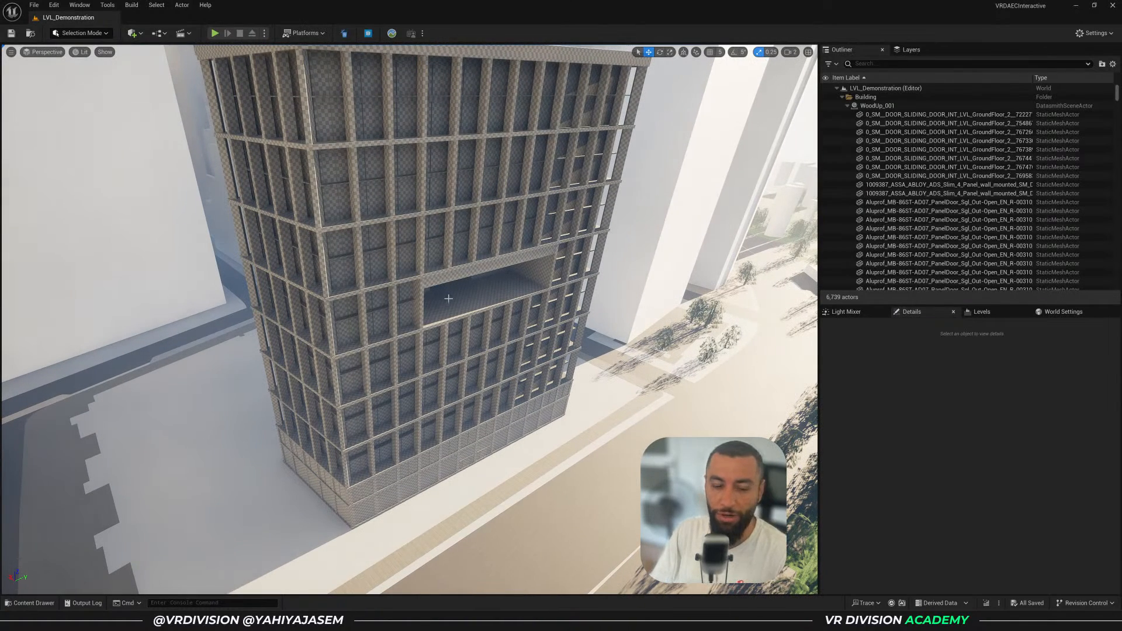
Set the level's GameMode Override to BP_GameMode_AEC in the world settings
{"action": "left_click", "coordinate": [1064, 314]}
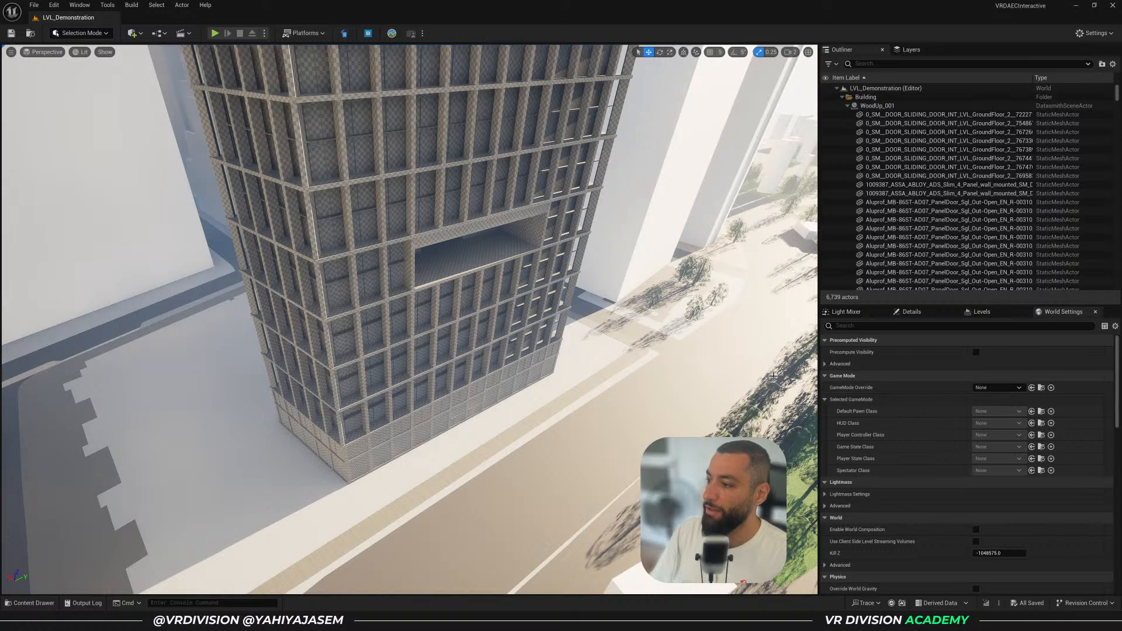
{"action": "right_click_drag", "start_coordinate": [773, 376], "coordinate": [769, 363]}
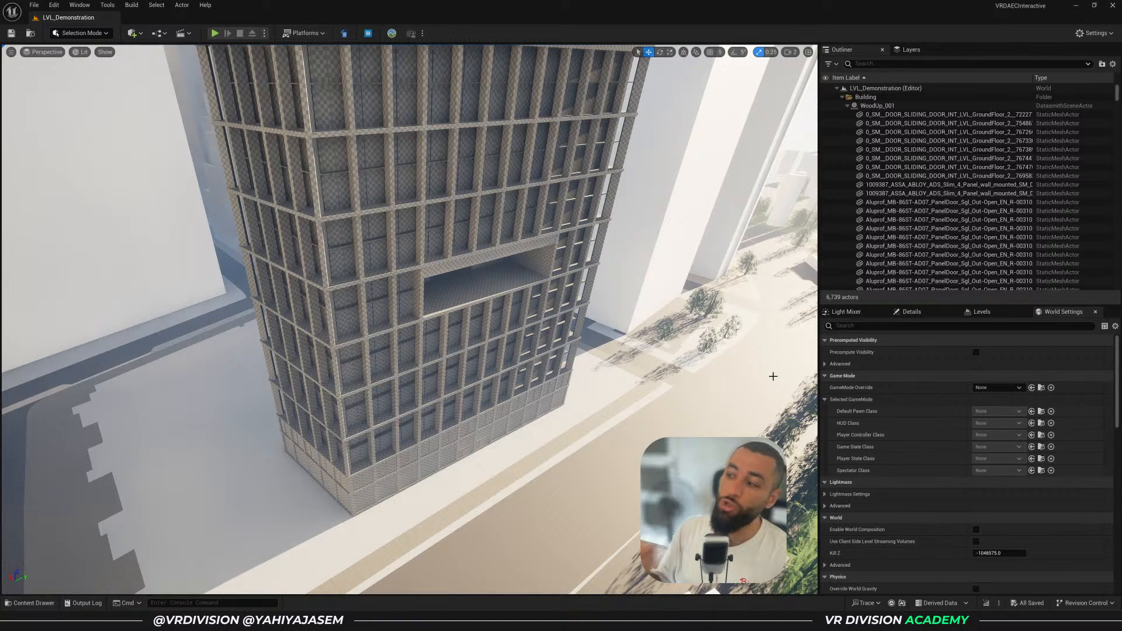
{"action": "right_click_drag", "start_coordinate": [786, 387], "coordinate": [788, 399]}
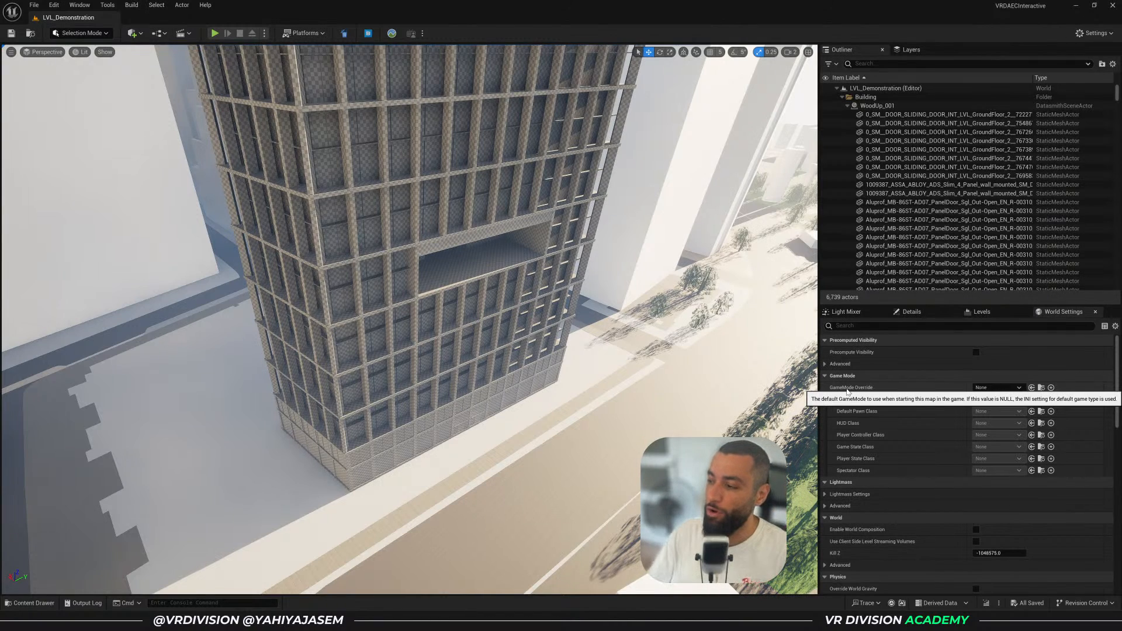
{"action": "left_click", "coordinate": [992, 387]}
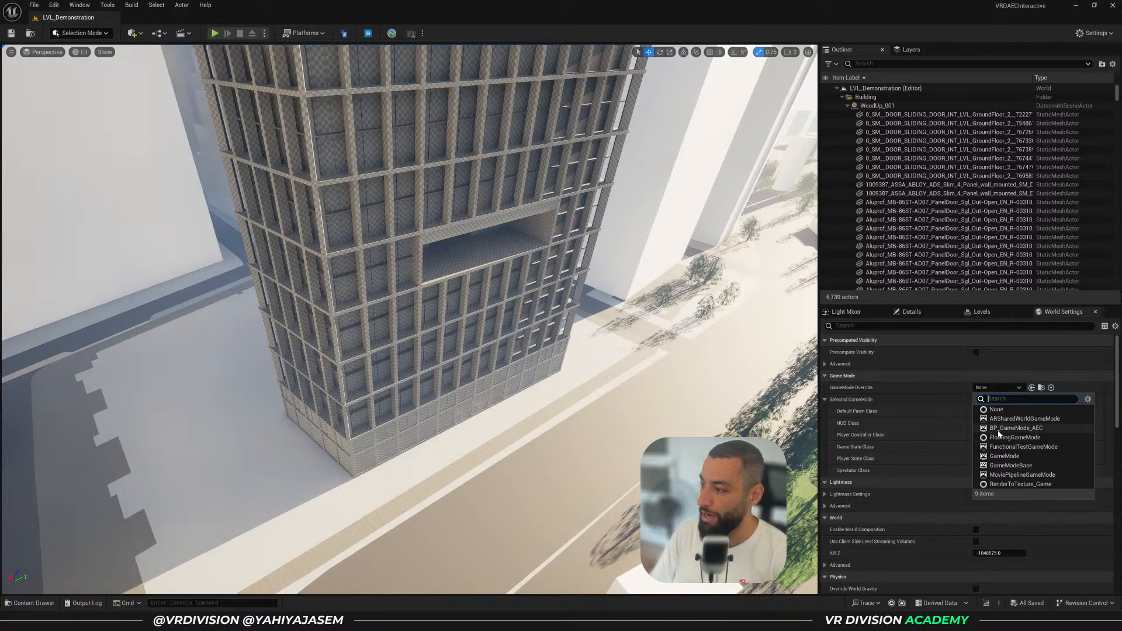
{"action": "left_click", "coordinate": [1015, 429]}
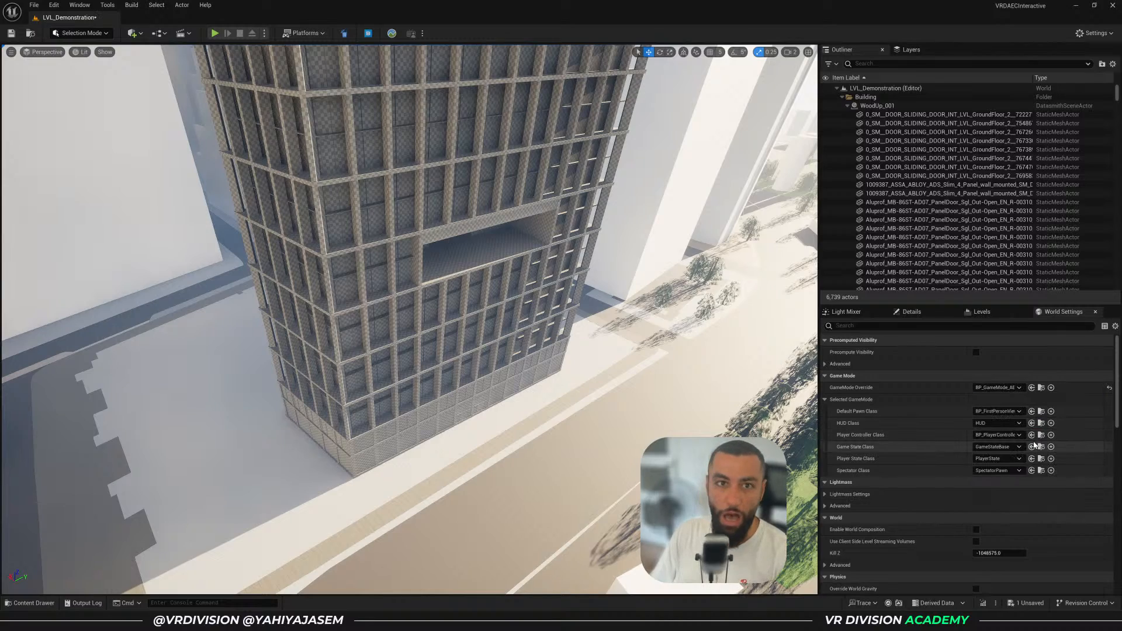
Test-play the level from the street in front of the building, and end the play session
{"action": "right_click_drag", "start_coordinate": [558, 450], "coordinate": [442, 245]}
{"action": "scroll", "coordinate": [590, 476], "scroll_direction": "down", "scroll_amount": 2}
{"action": "key", "text": "w"}
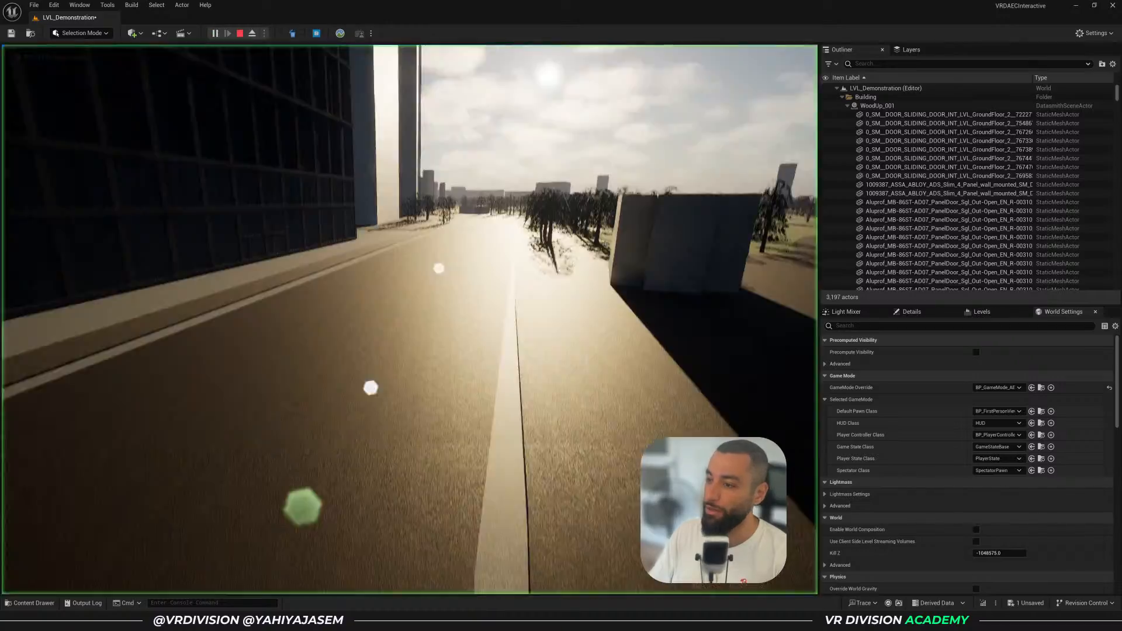
{"action": "left_click", "coordinate": [395, 217]}
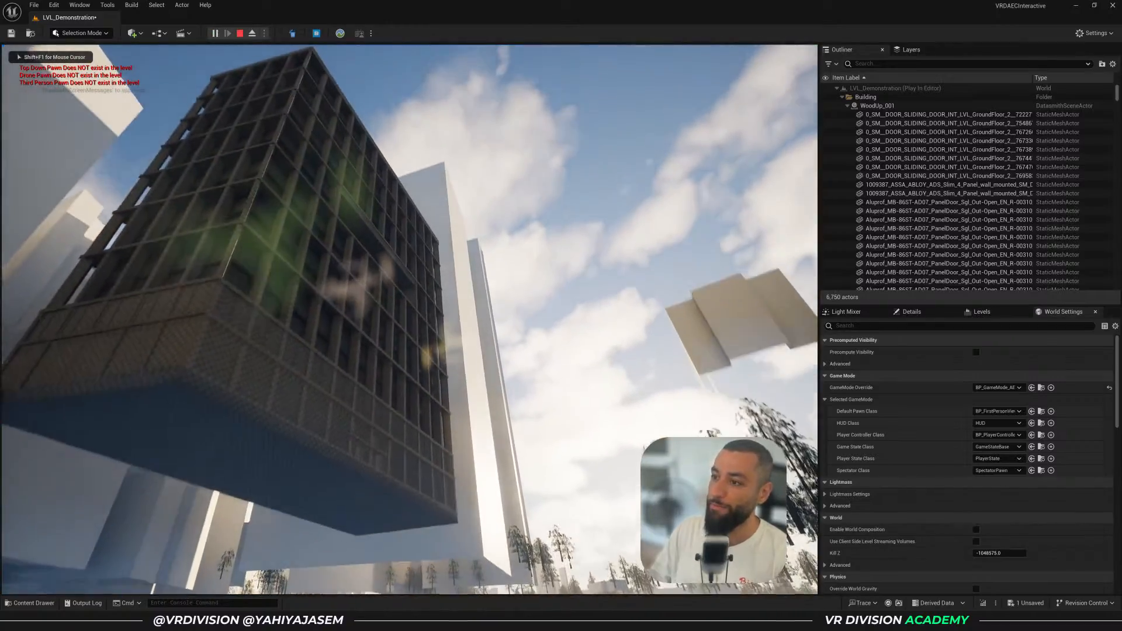
{"action": "key", "text": "Escape"}
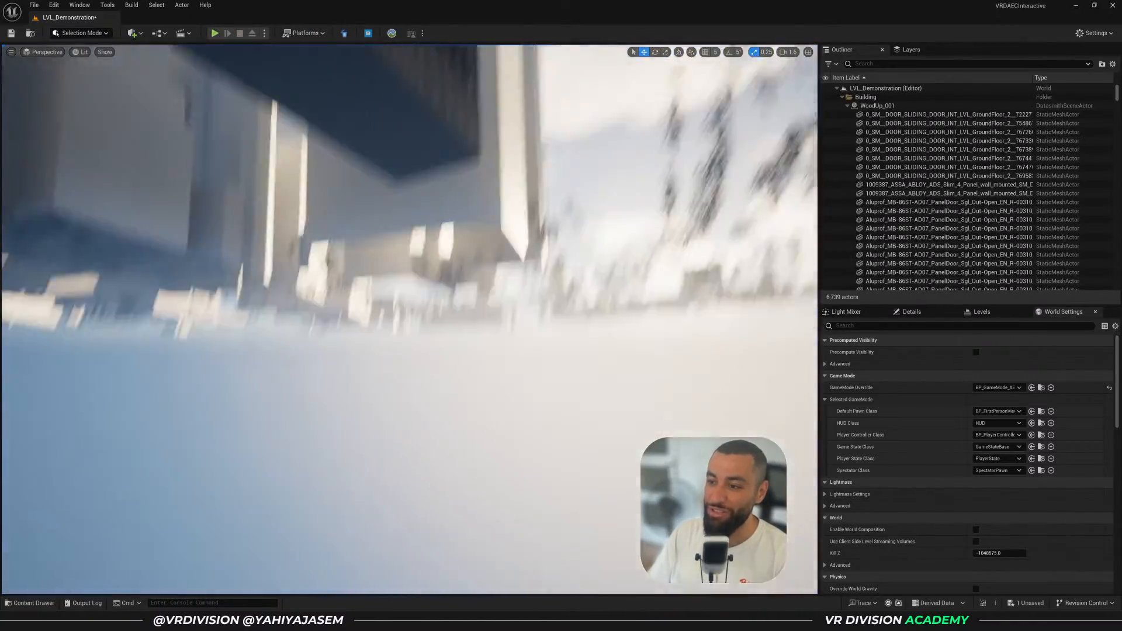
Select the State_Street_4 road segment in front of the building
{"action": "right_click_drag", "start_coordinate": [409, 320], "coordinate": [415, 435]}
{"action": "key", "text": "s"}
{"action": "scroll", "coordinate": [409, 320], "scroll_direction": "up", "scroll_amount": 3}
{"action": "key", "text": "w"}
{"action": "scroll", "coordinate": [409, 409], "scroll_direction": "down", "scroll_amount": 1}
{"action": "left_click", "coordinate": [410, 409]}
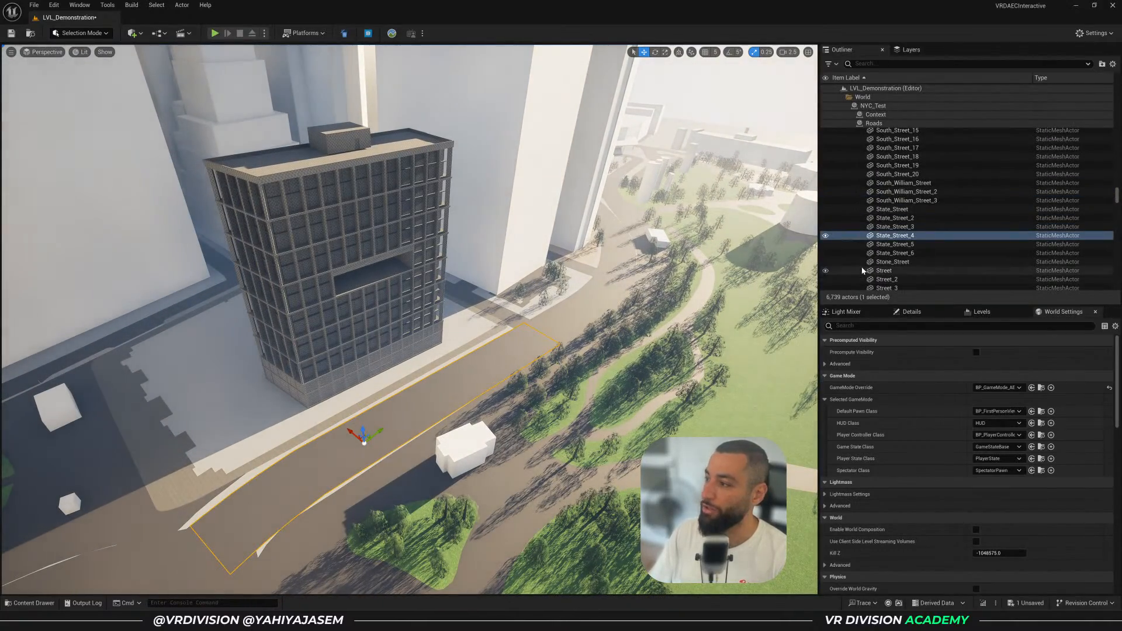
Collapse the NYC_Test scene hierarchy under the World folder in the Outliner
{"action": "right_click_drag", "start_coordinate": [515, 275], "coordinate": [485, 280]}
{"action": "key", "text": "d"}
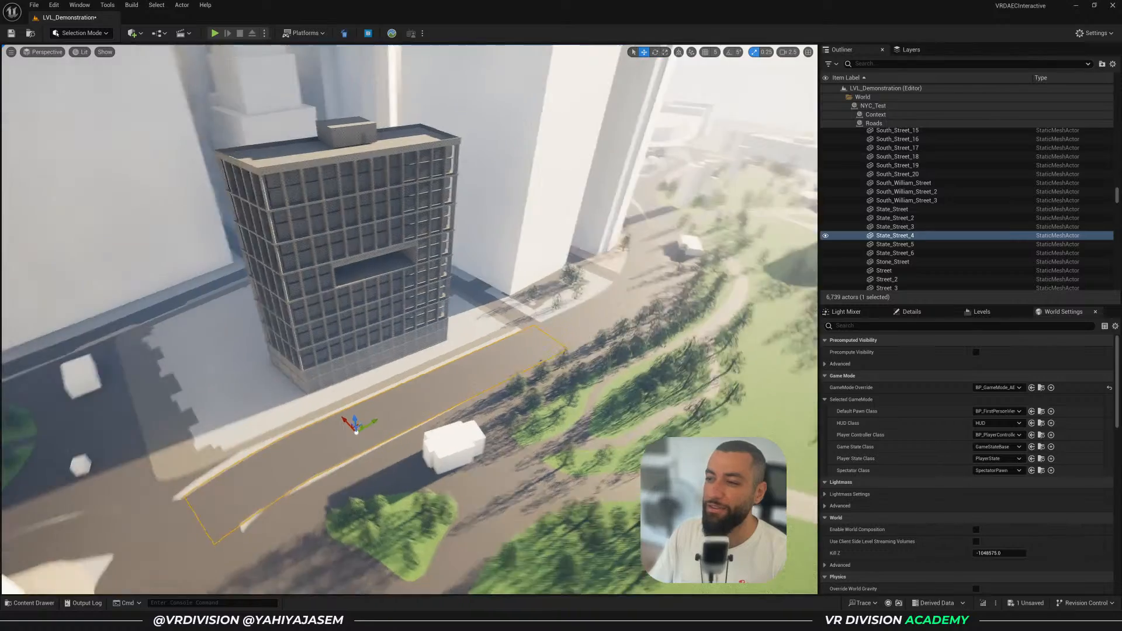
{"action": "key", "text": "s"}
{"action": "scroll", "coordinate": [685, 230], "scroll_direction": "up", "scroll_amount": 3}
{"action": "right_click_drag", "start_coordinate": [719, 242], "coordinate": [685, 231]}
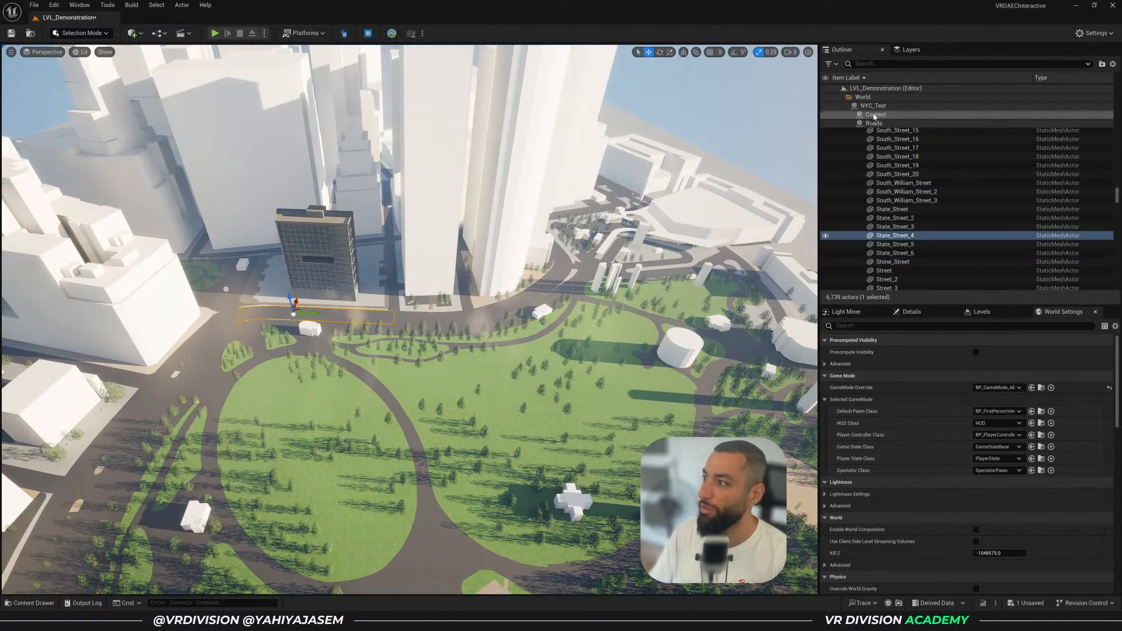
{"action": "scroll", "coordinate": [869, 197], "scroll_direction": "up", "scroll_amount": 10}
{"action": "left_click", "coordinate": [847, 196], "text": "shift"}
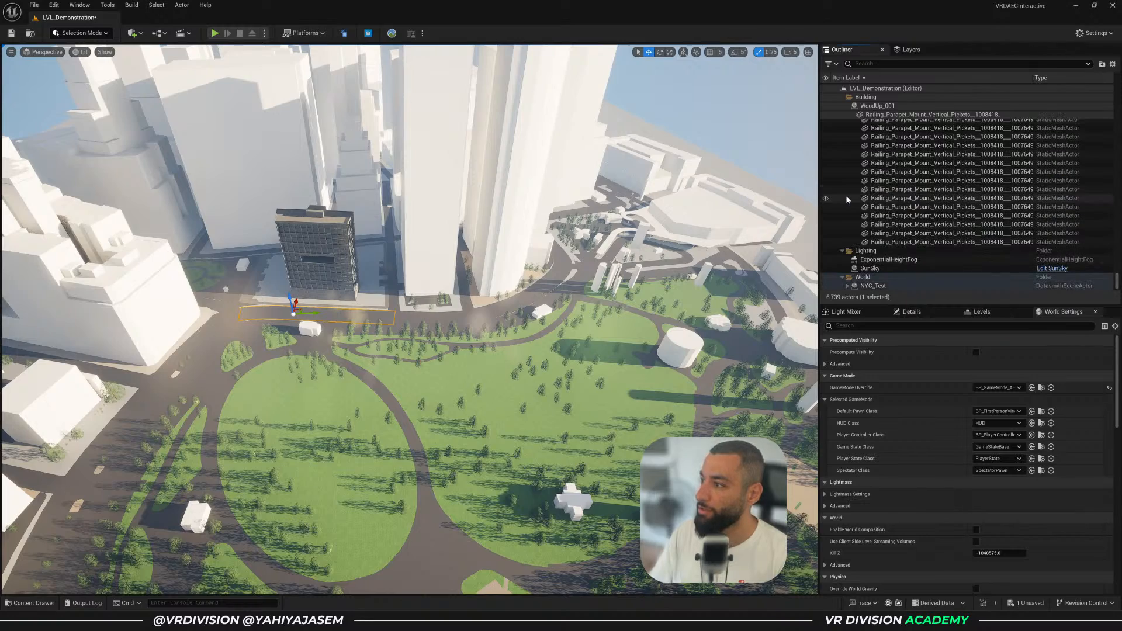
Expand NYC_Test and its Starting_Base group in the Outliner, and focus the view on the Cylinder mesh
{"action": "key", "text": "f"}
{"action": "left_click", "coordinate": [848, 285]}
{"action": "scroll", "coordinate": [859, 278], "scroll_direction": "down", "scroll_amount": 1}
{"action": "left_click", "coordinate": [877, 277]}
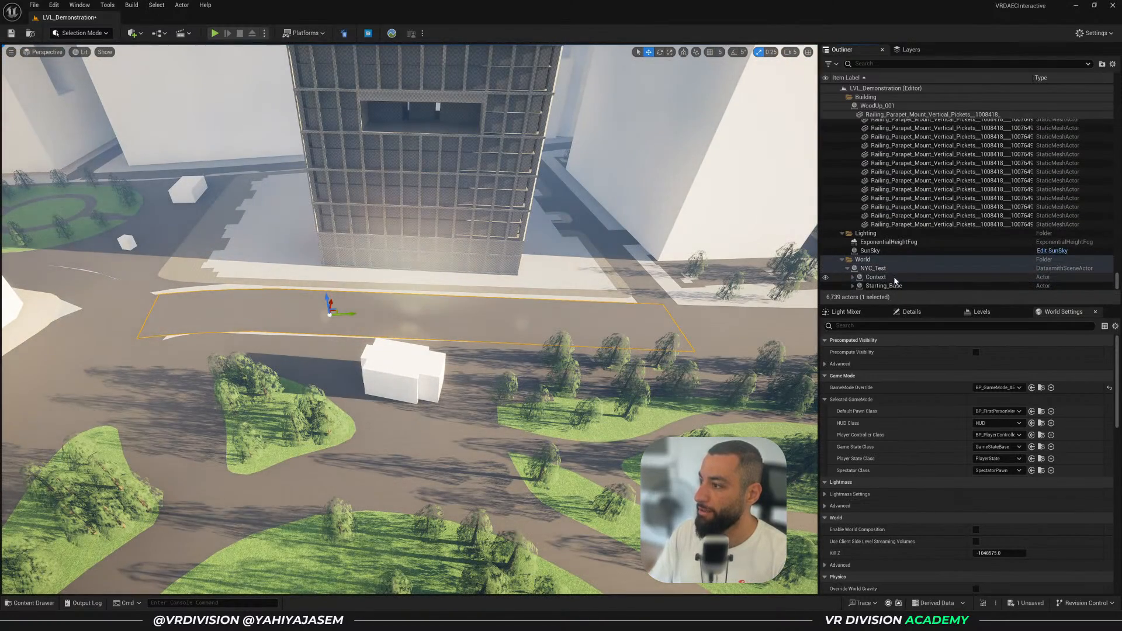
{"action": "left_click", "coordinate": [858, 286]}
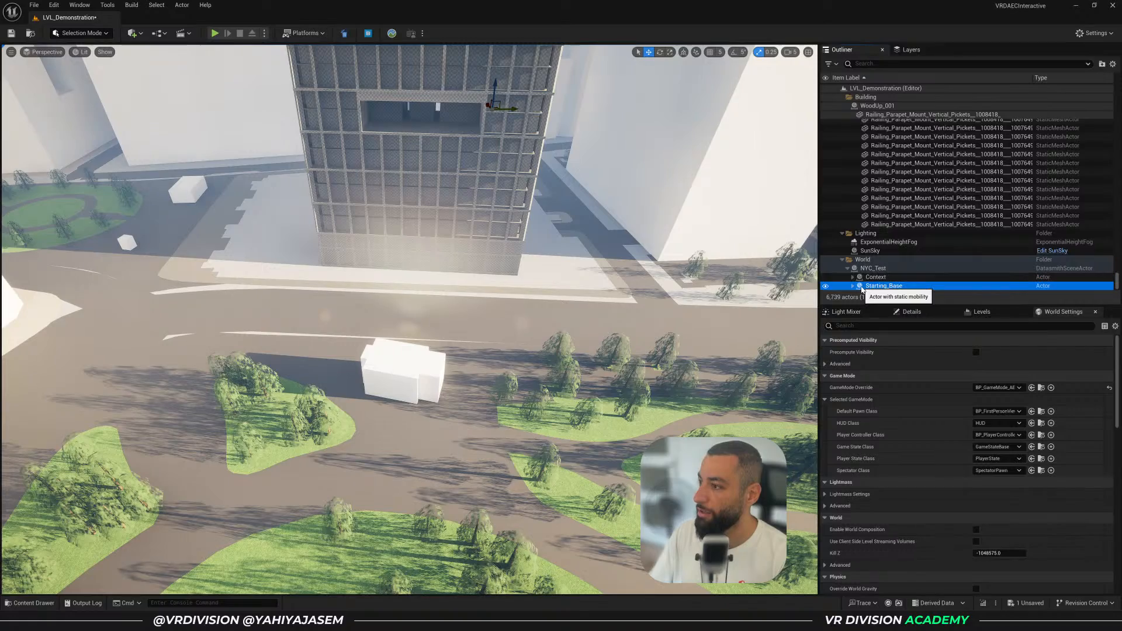
{"action": "left_click", "coordinate": [853, 286]}
{"action": "scroll", "coordinate": [877, 269], "scroll_direction": "down", "scroll_amount": 2}
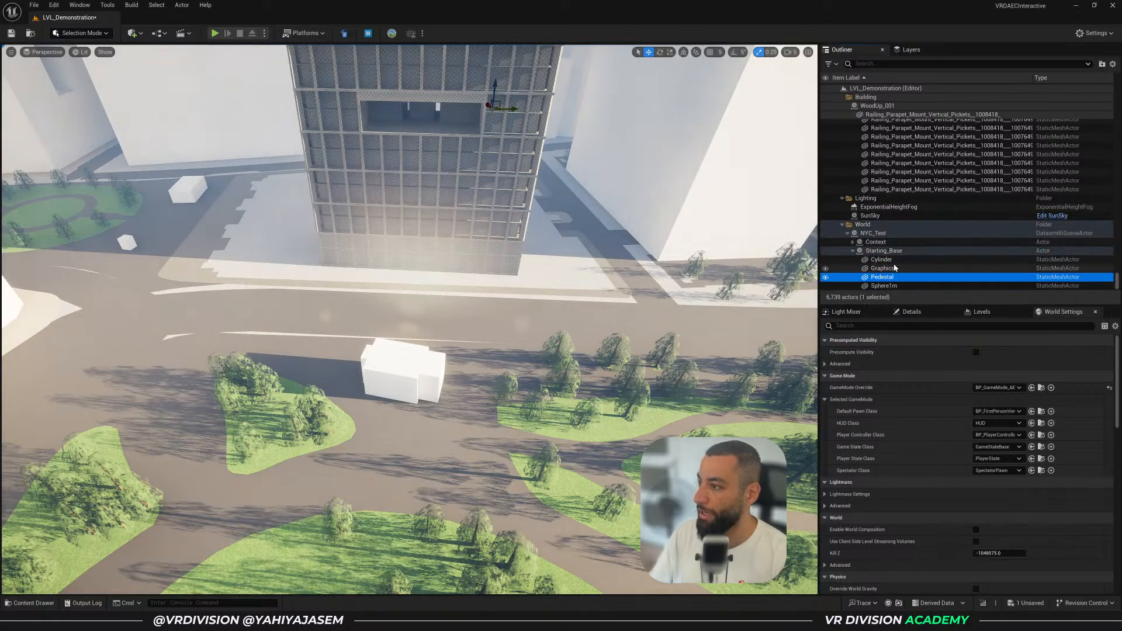
{"action": "double_click", "coordinate": [883, 260]}
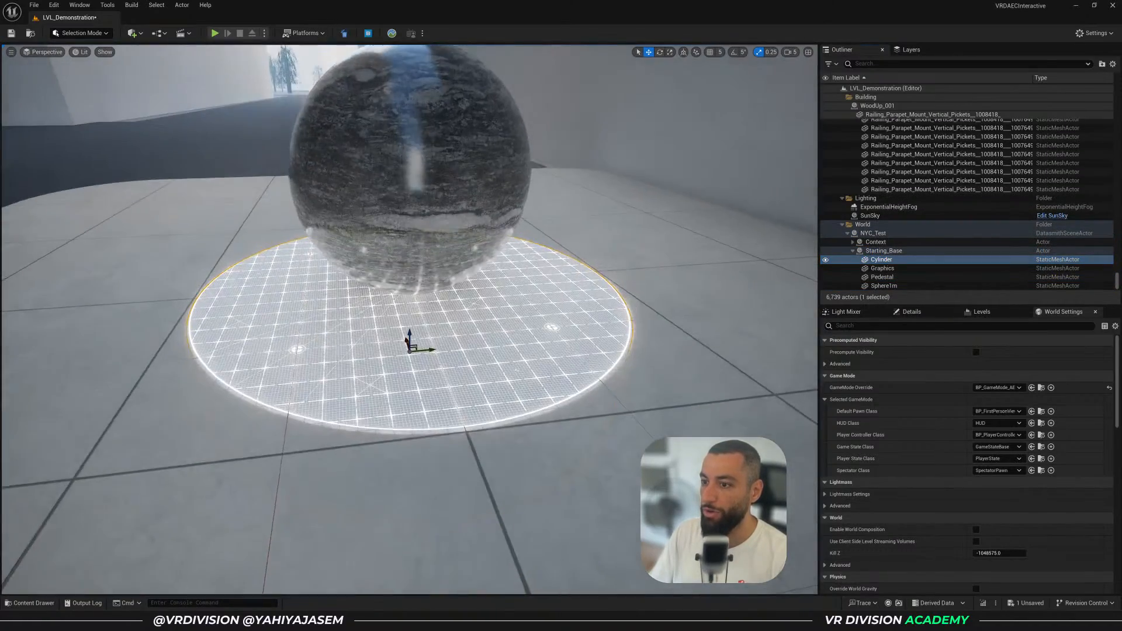
Collapse Starting_Base, expand the Context group, and focus the view on its Ground mesh
{"action": "left_click", "coordinate": [853, 250]}
{"action": "left_click", "coordinate": [852, 277]}
{"action": "scroll", "coordinate": [855, 278], "scroll_direction": "down", "scroll_amount": 3}
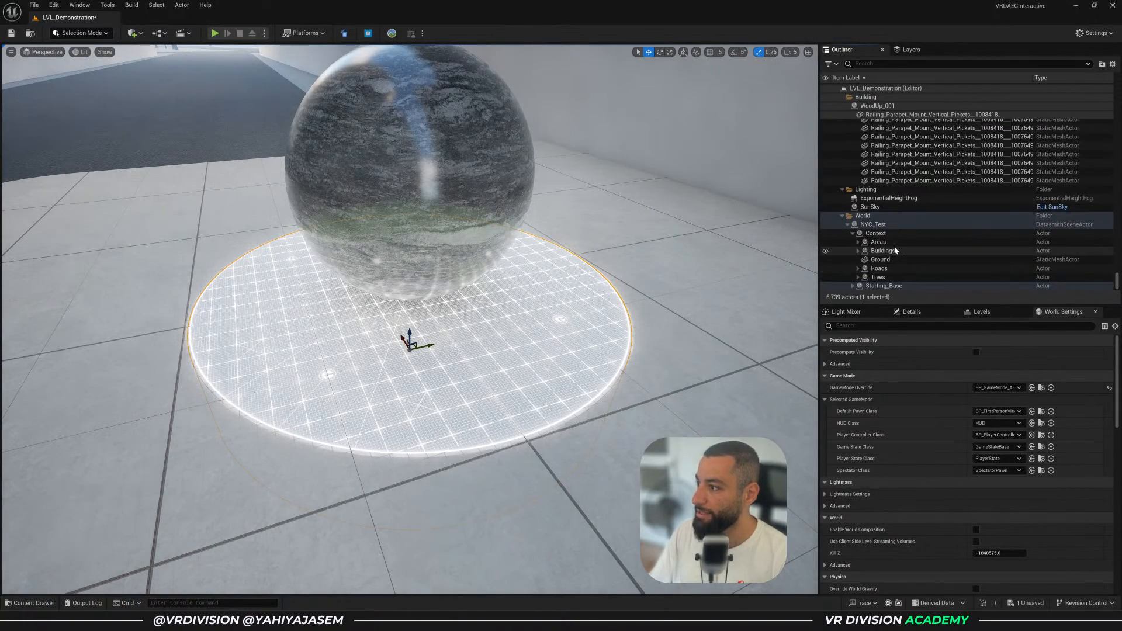
{"action": "double_click", "coordinate": [880, 260]}
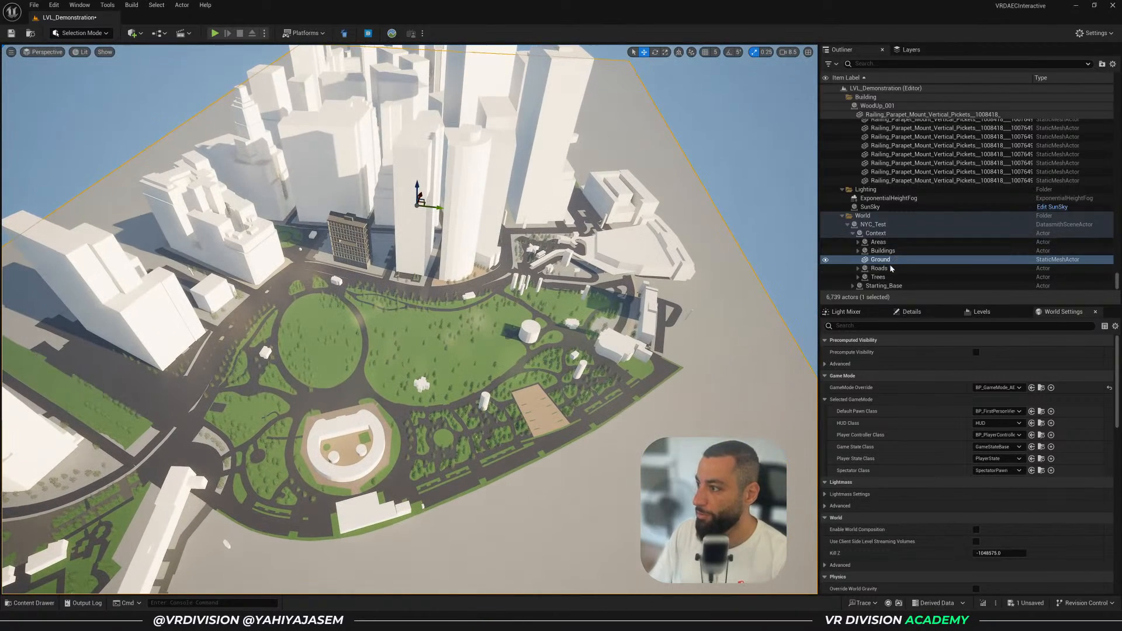
Select the Roads group with all its child actors and add the Ground mesh to the selection
{"action": "left_click", "coordinate": [888, 269]}
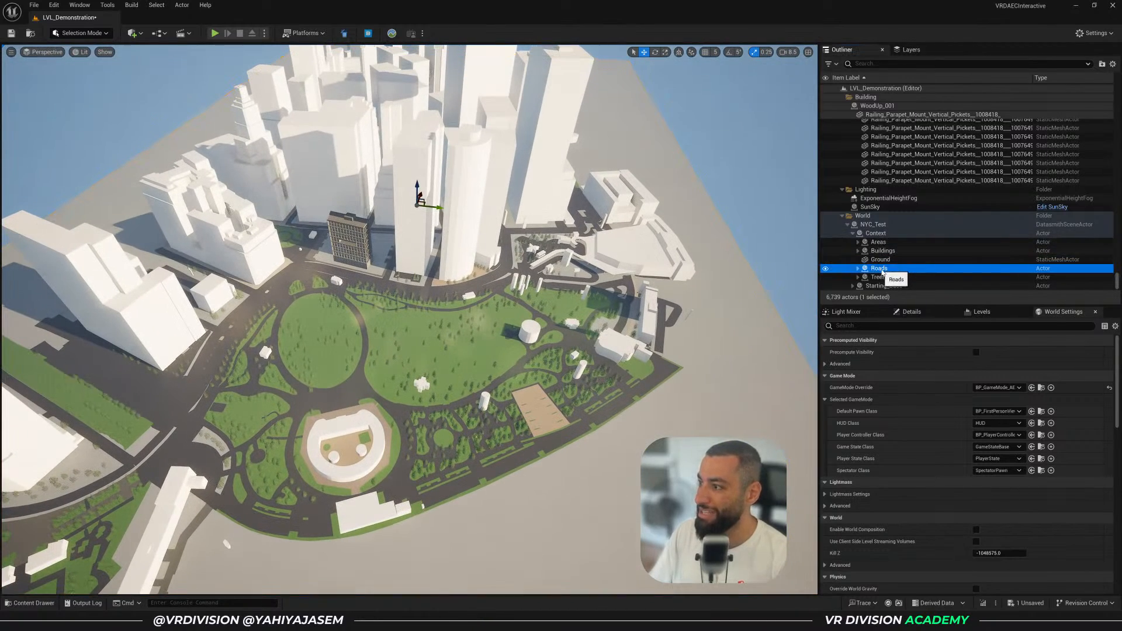
{"action": "key", "text": "ctrl+alt+d"}
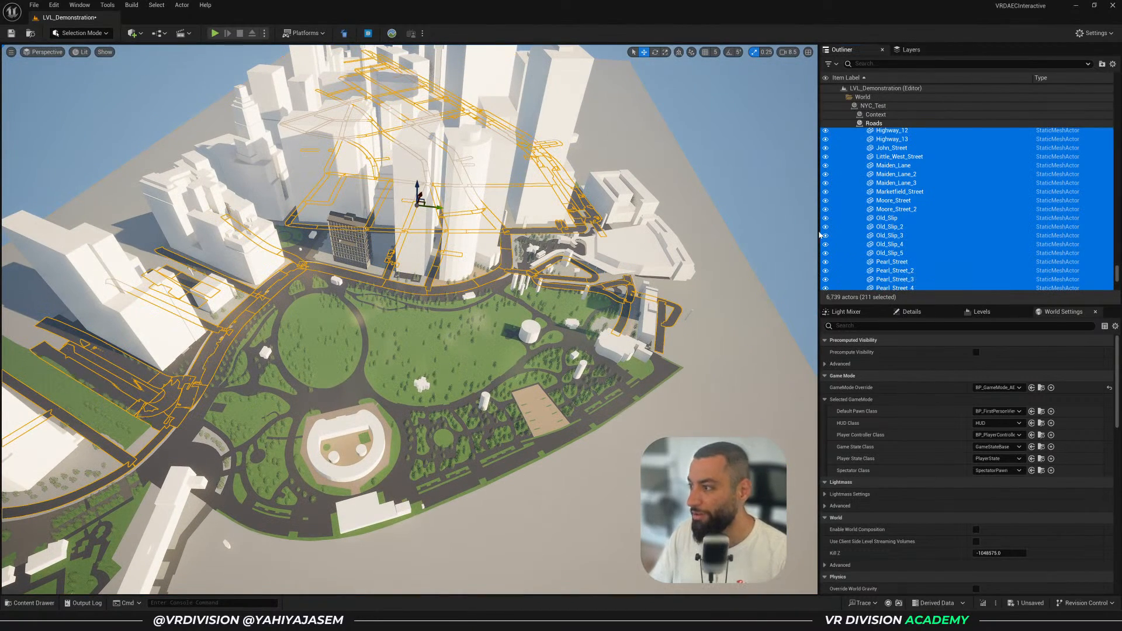
{"action": "scroll", "coordinate": [919, 208], "scroll_direction": "up", "scroll_amount": 7}
{"action": "right_click_drag", "start_coordinate": [614, 263], "coordinate": [576, 240]}
{"action": "scroll", "coordinate": [921, 235], "scroll_direction": "down", "scroll_amount": 15}
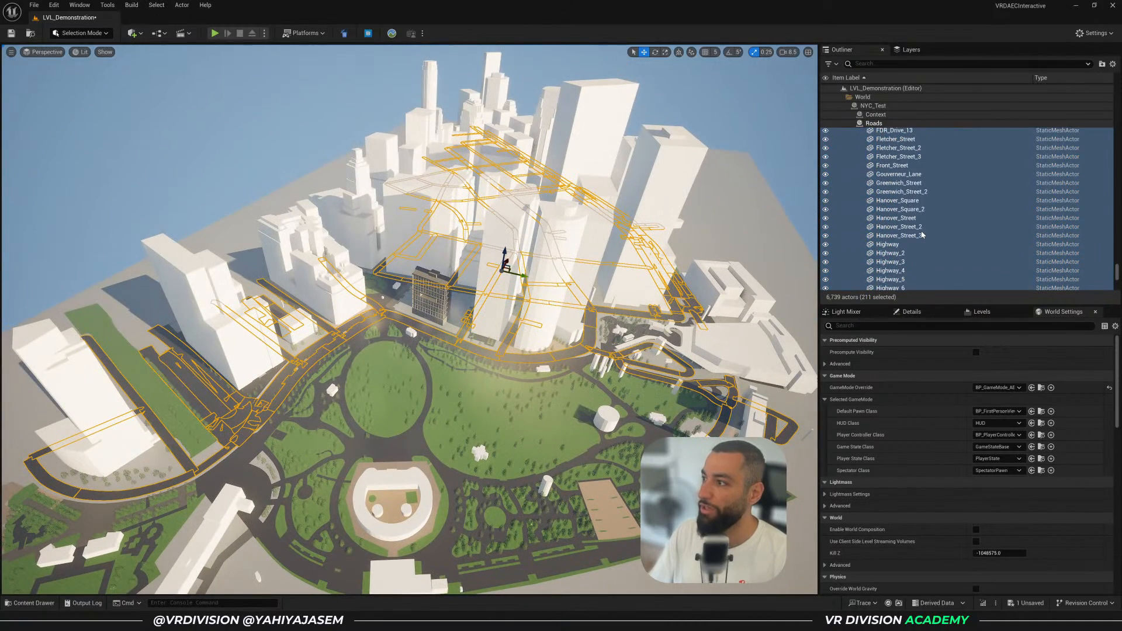
{"action": "scroll", "coordinate": [922, 236], "scroll_direction": "down", "scroll_amount": 6}
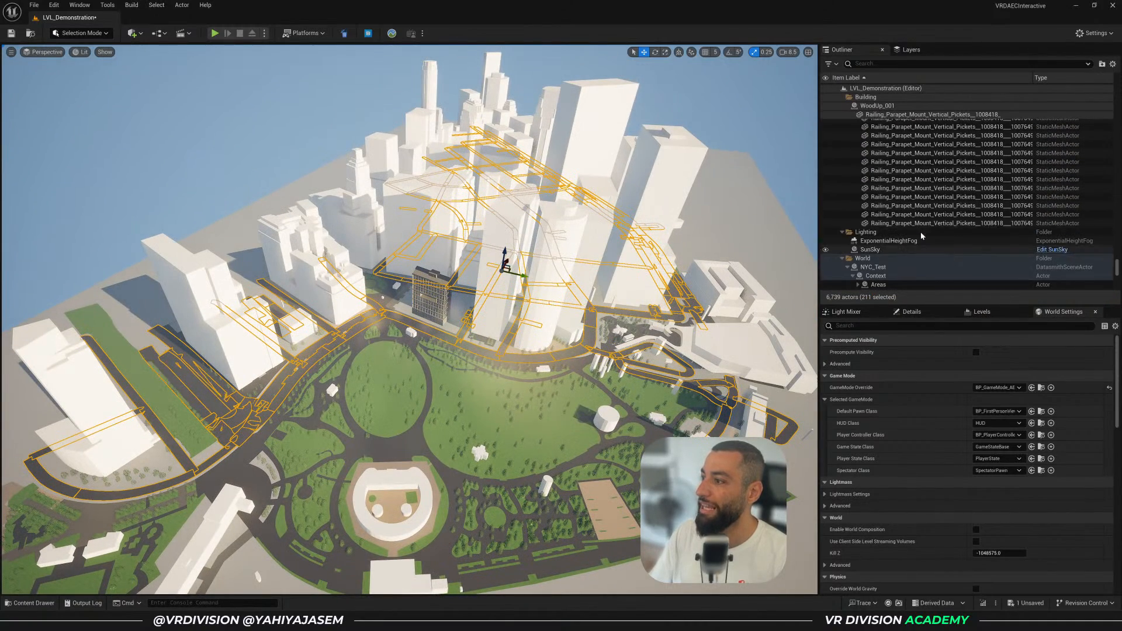
{"action": "left_click", "coordinate": [856, 219], "text": "ctrl"}
Review the selected meshes in the NYC_Test Geometries folder, and undo the stray selection of the ferry terminal mesh
{"action": "right_click_drag", "start_coordinate": [671, 222], "coordinate": [684, 265]}
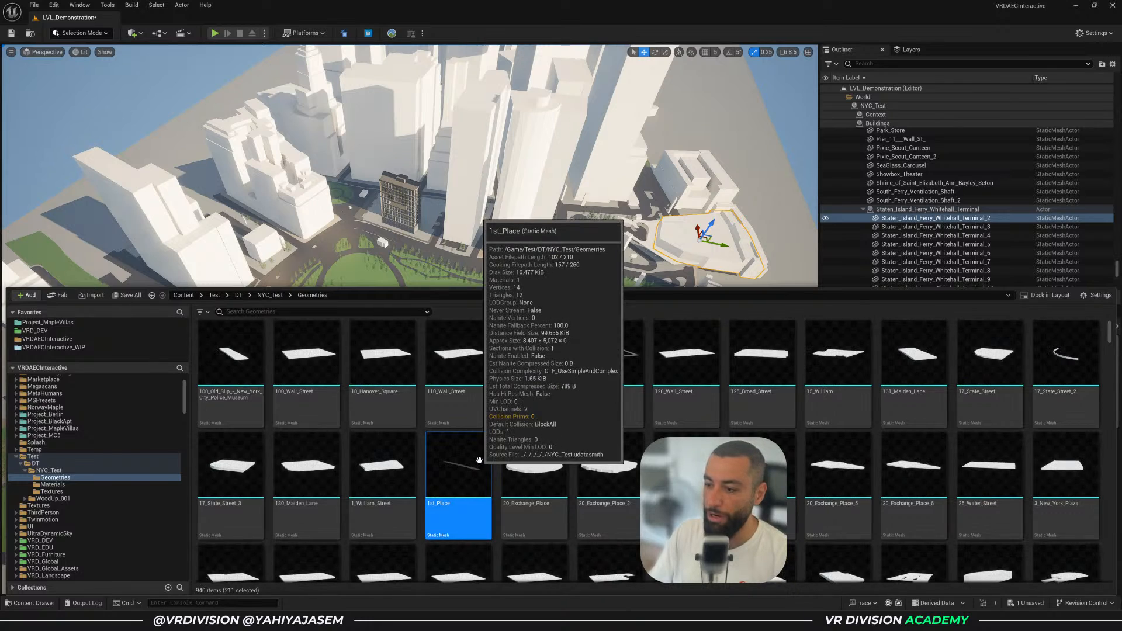
{"action": "scroll", "coordinate": [504, 447], "scroll_direction": "down", "scroll_amount": 5}
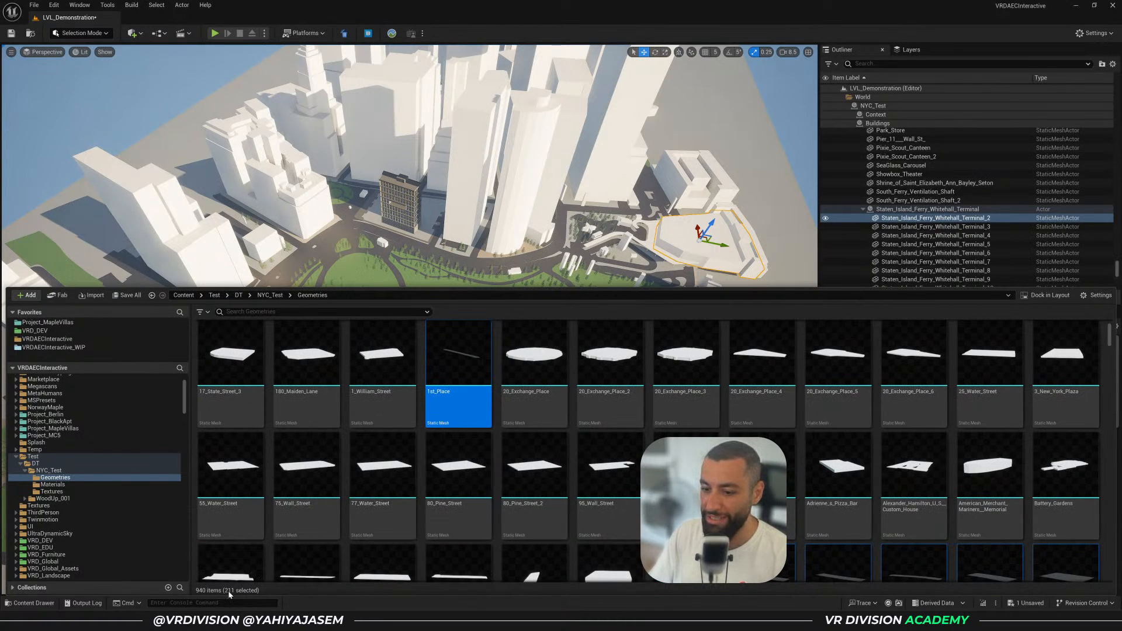
{"action": "key", "text": "ctrl+z"}
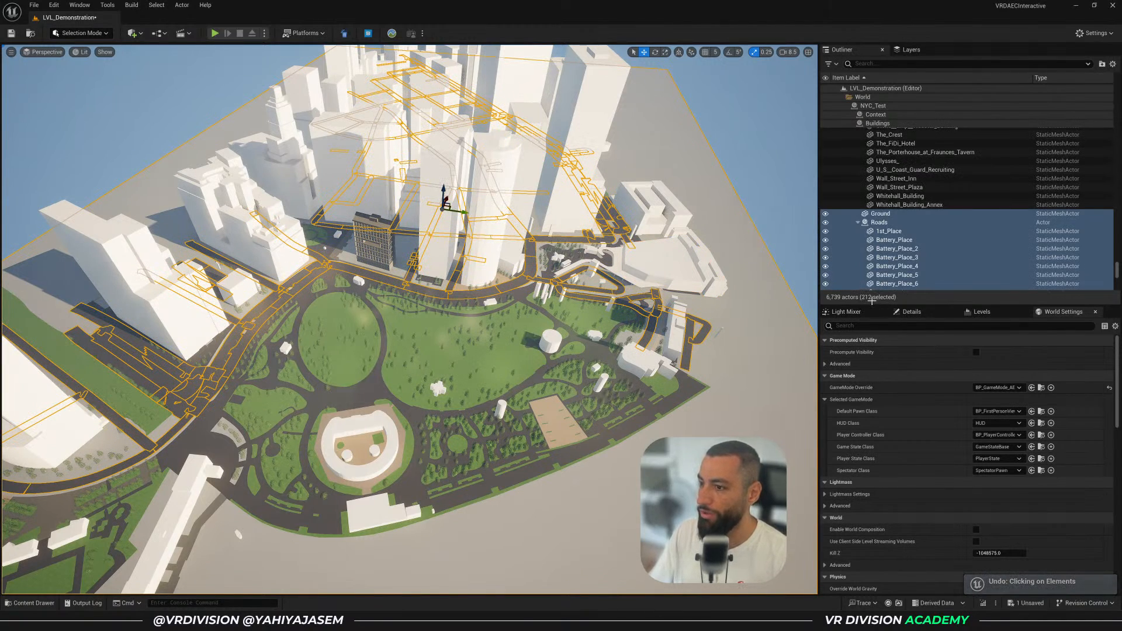
Open the source assets of the selected road and ground meshes in the Property Matrix and select every mesh listed
{"action": "key", "text": "ctrl+b"}
{"action": "right_click", "coordinate": [465, 451]}
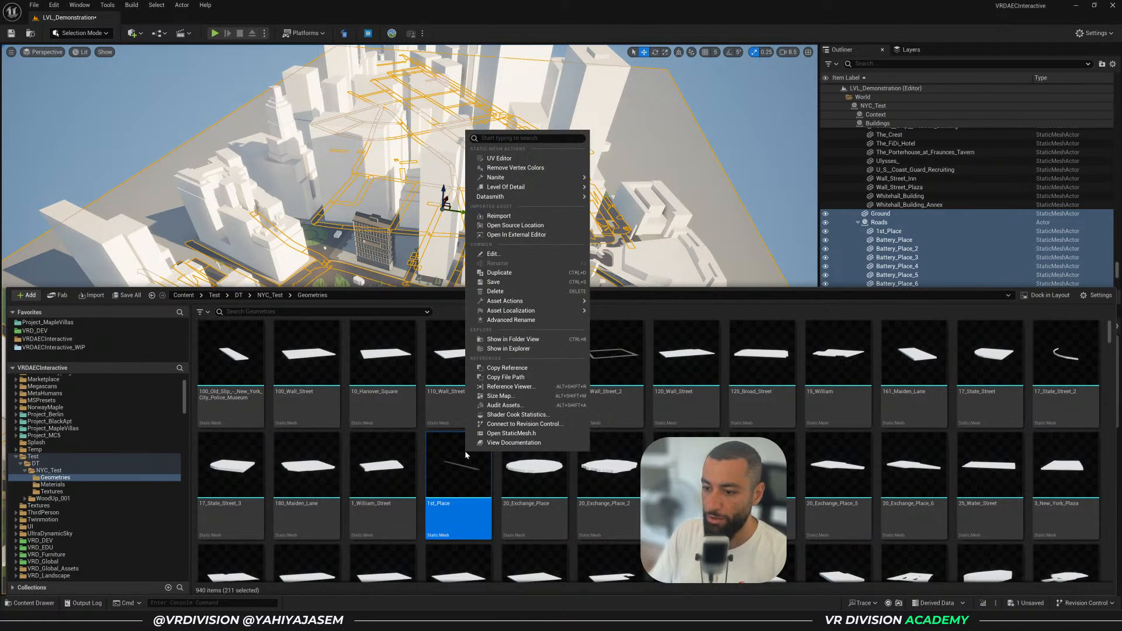
{"action": "mouse_move", "coordinate": [514, 301]}
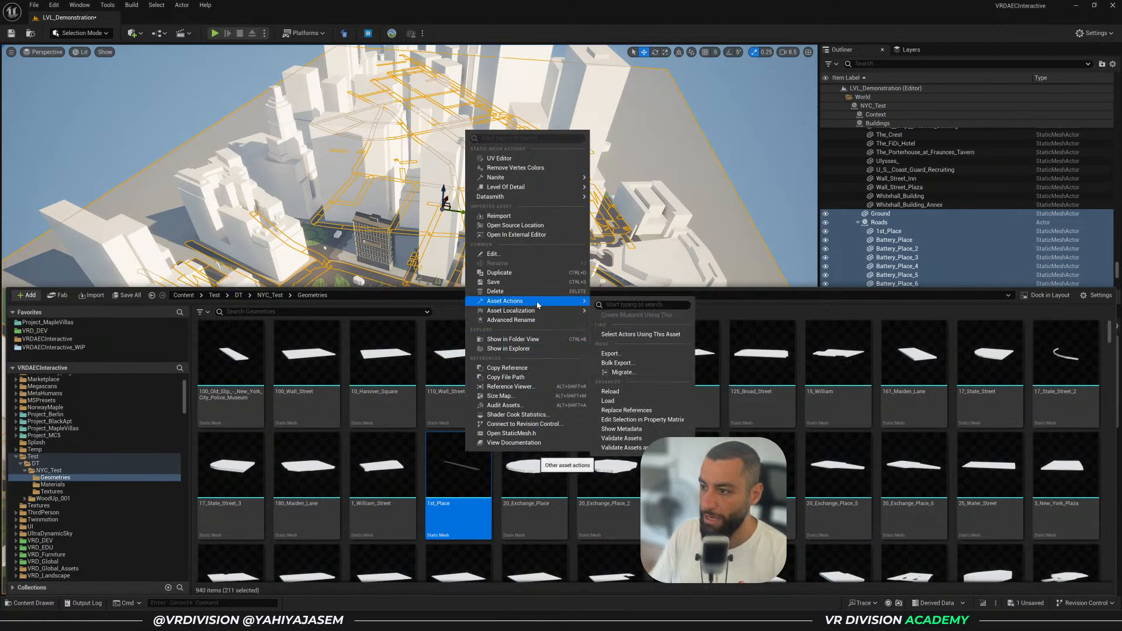
{"action": "left_click", "coordinate": [637, 420]}
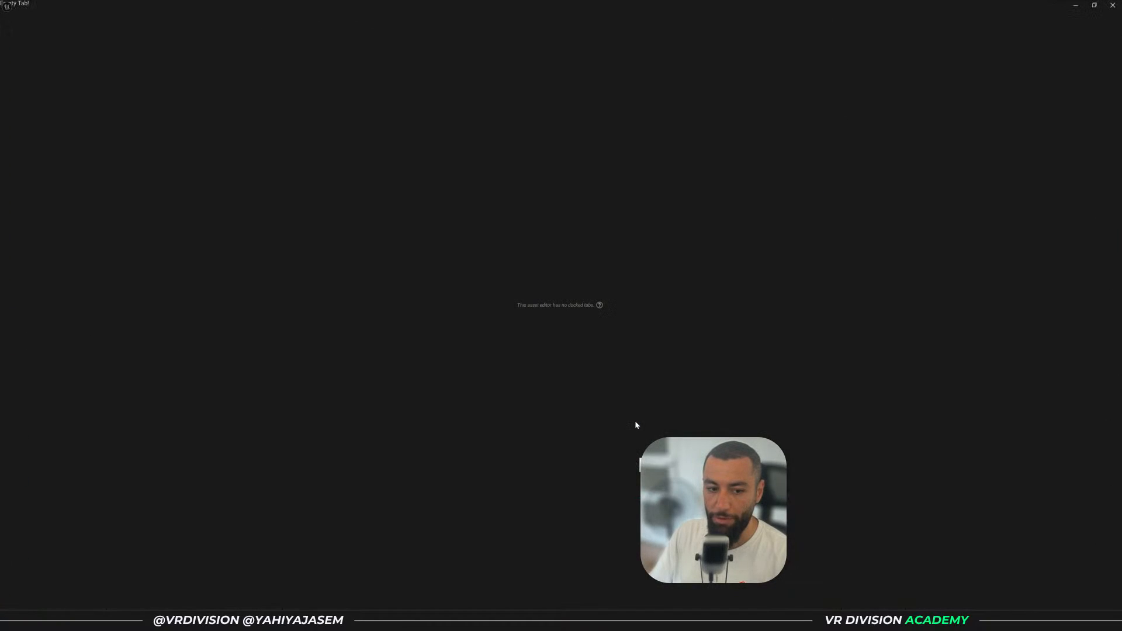
{"action": "left_click", "coordinate": [234, 156]}
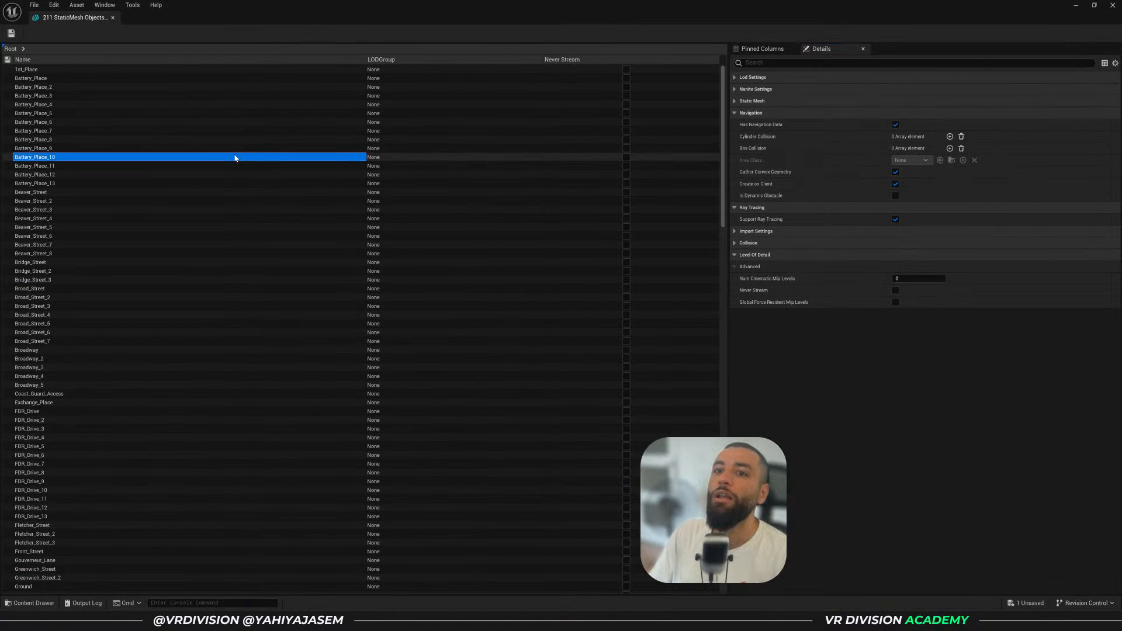
{"action": "key", "text": "ctrl+a"}
Set Collision Complexity to Use Complex Collision As Simple for all the listed road and ground meshes, and save them
{"action": "left_click", "coordinate": [738, 112]}
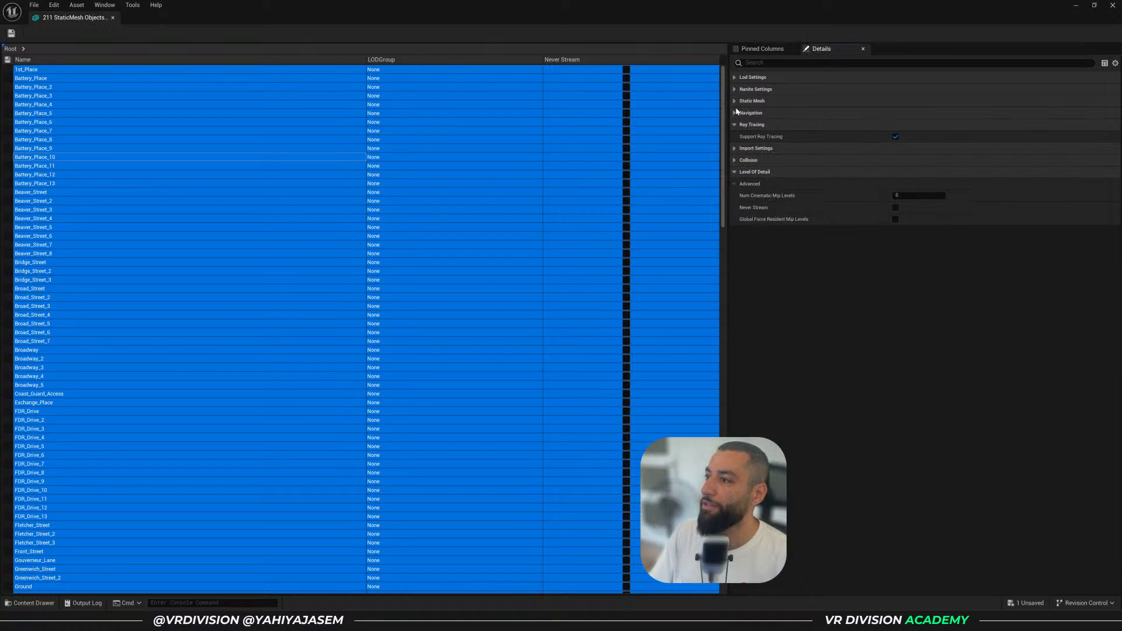
{"action": "left_click", "coordinate": [747, 111]}
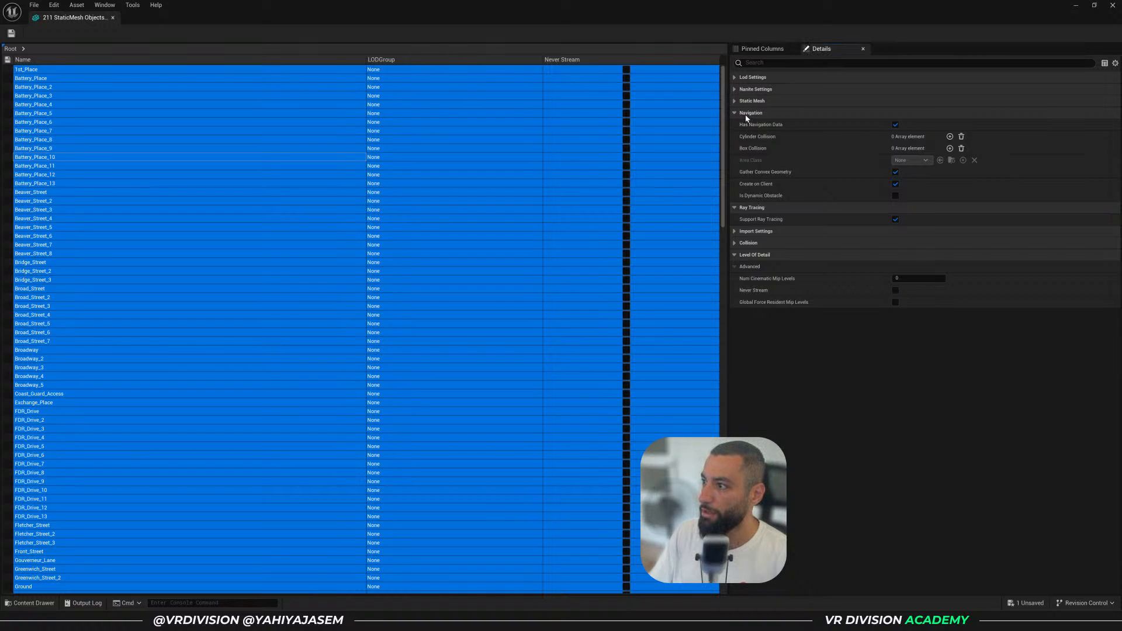
{"action": "left_click", "coordinate": [749, 111]}
{"action": "left_click", "coordinate": [749, 101]}
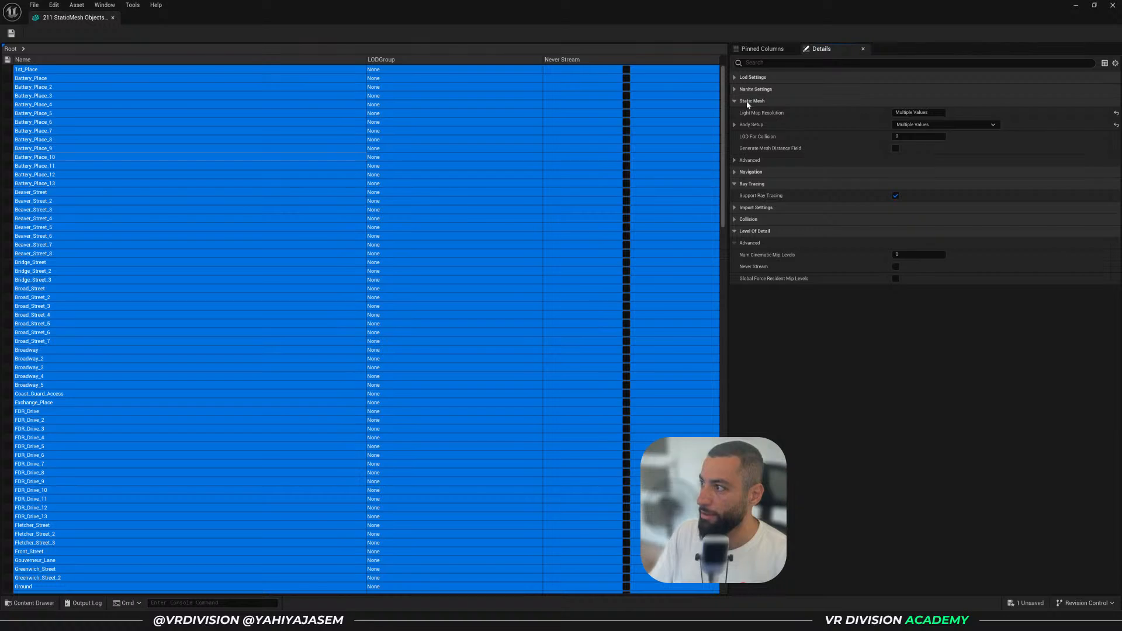
{"action": "left_click", "coordinate": [738, 124]}
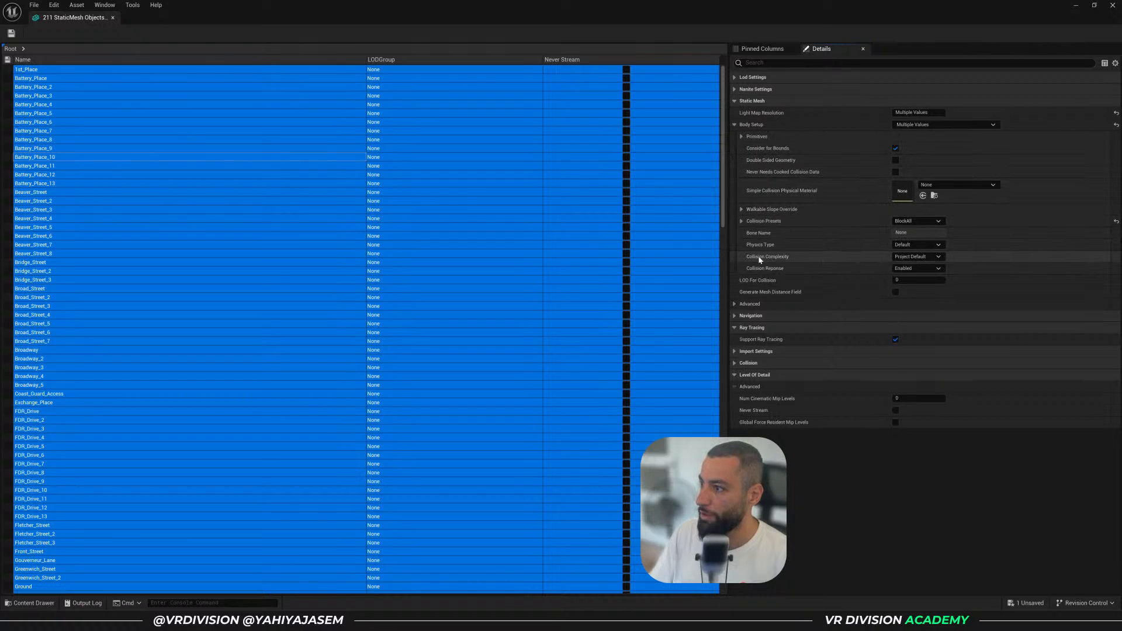
{"action": "left_click", "coordinate": [903, 258]}
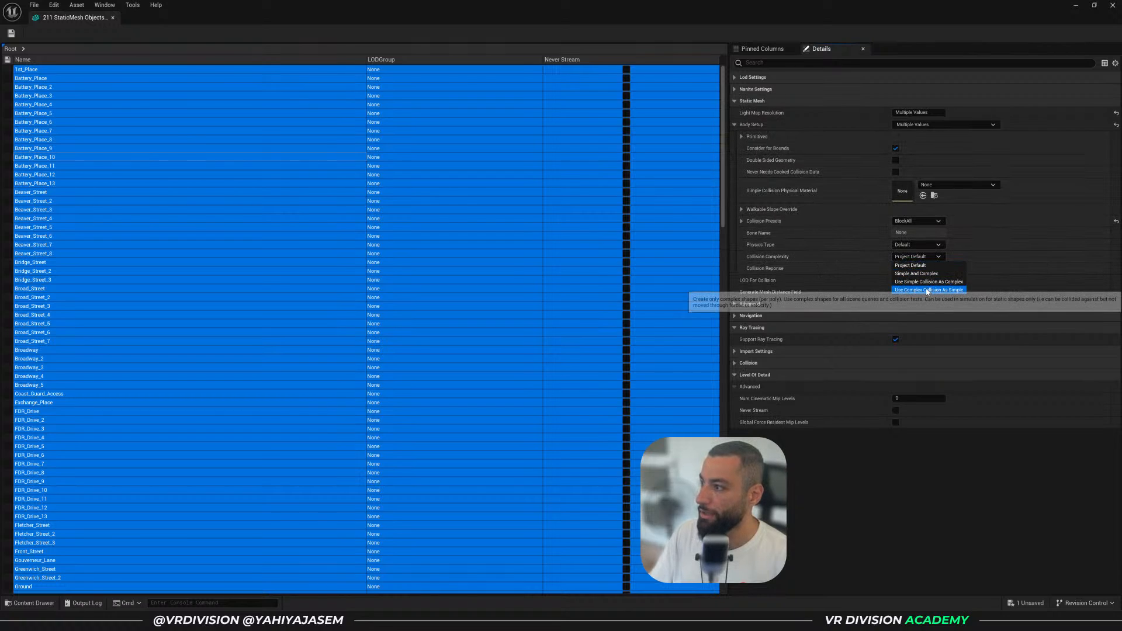
{"action": "key", "text": "Return"}
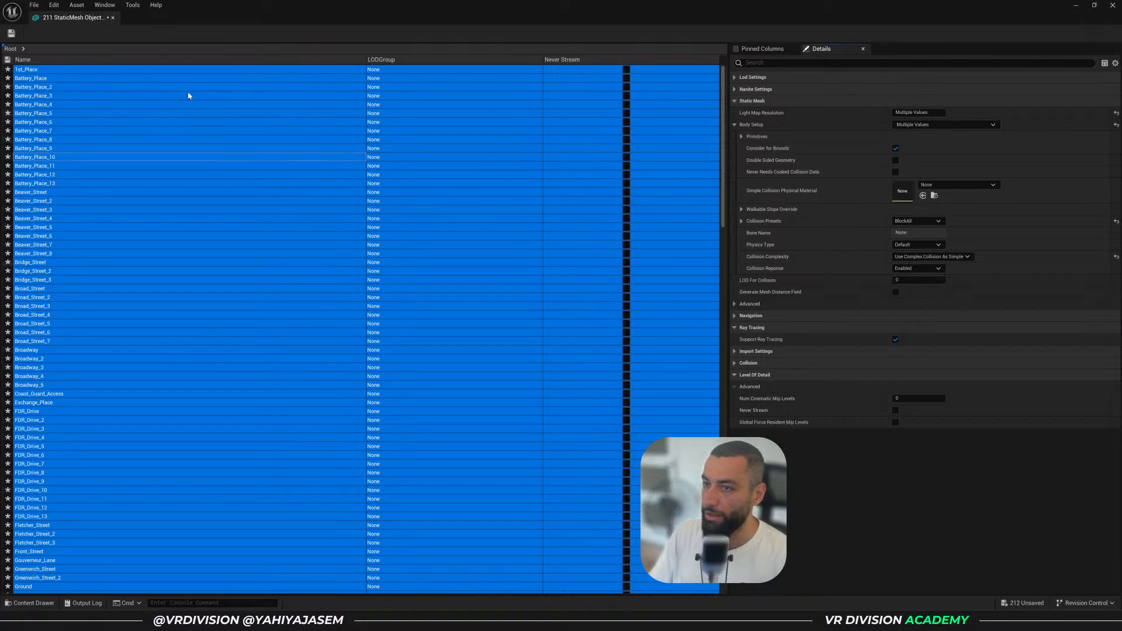
{"action": "left_click", "coordinate": [11, 34]}
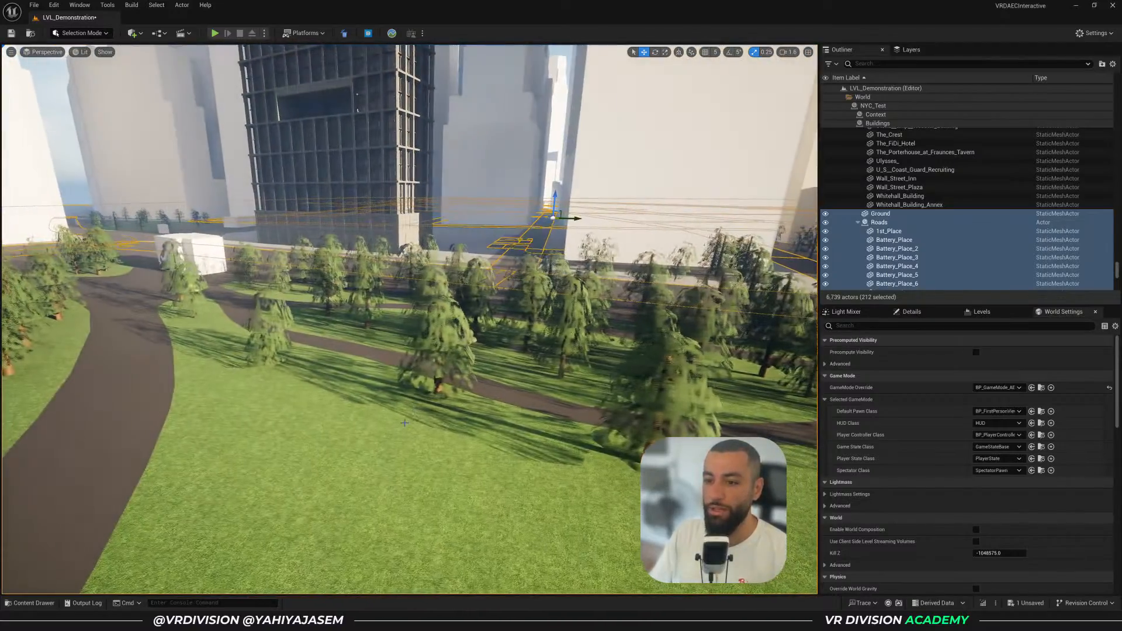
Clear the selection and test-play the level by walking on the park path facing the building
{"action": "left_click", "coordinate": [409, 497]}
{"action": "right_click_drag", "start_coordinate": [446, 361], "coordinate": [445, 361]}
{"action": "key", "text": "Escape"}
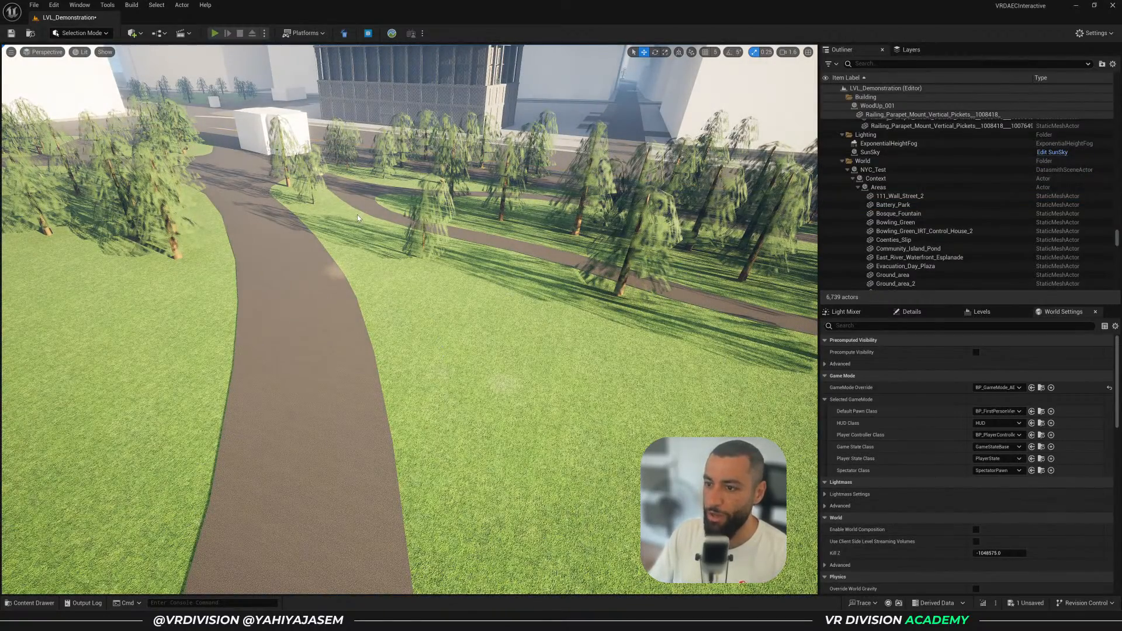
{"action": "key", "text": "alt+p"}
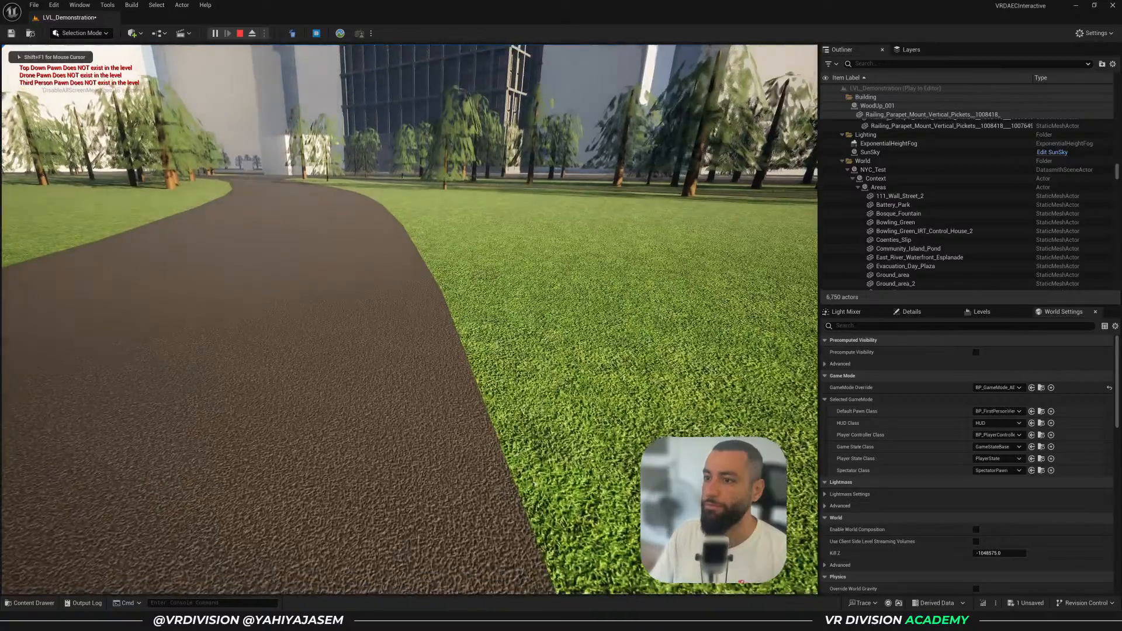
{"action": "key", "text": "s"}
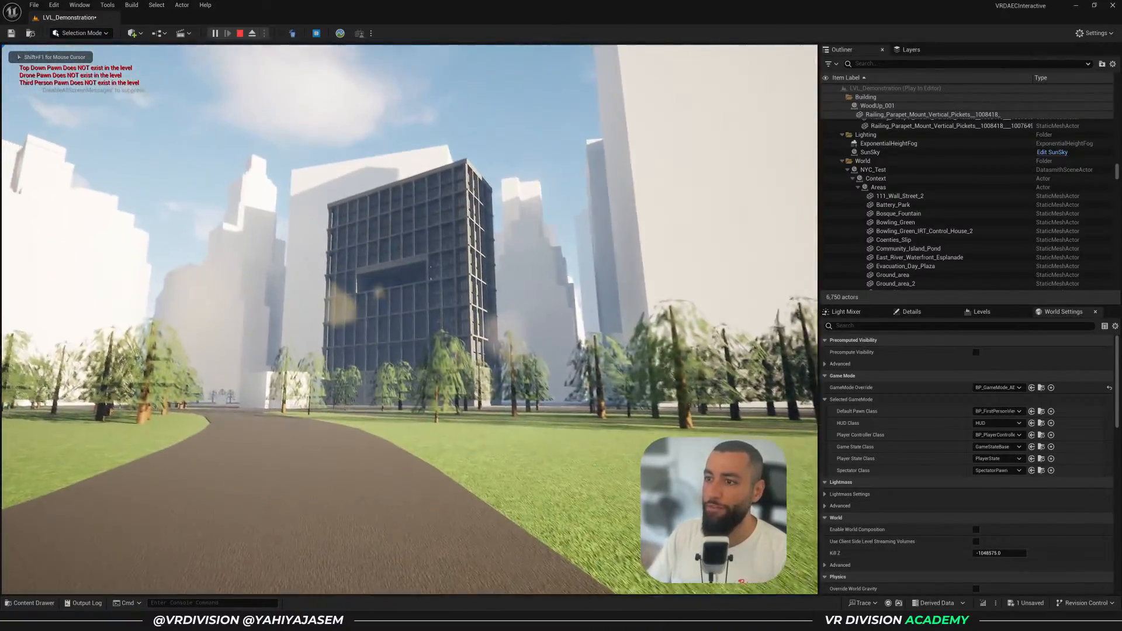
{"action": "key", "text": "s"}
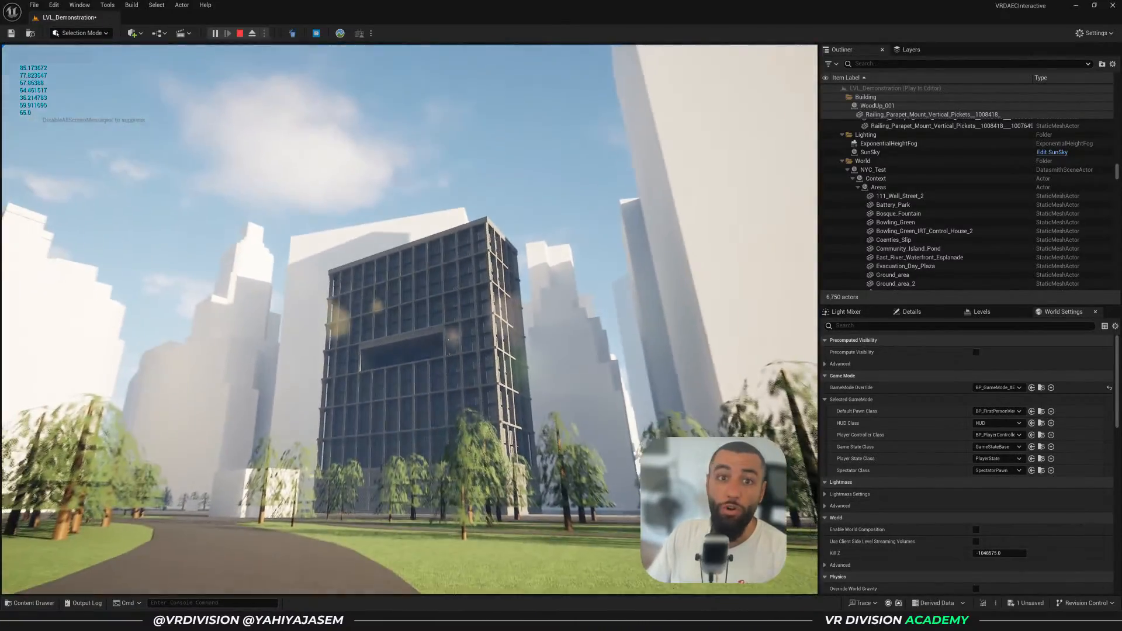
{"action": "key", "text": "shift+F1"}
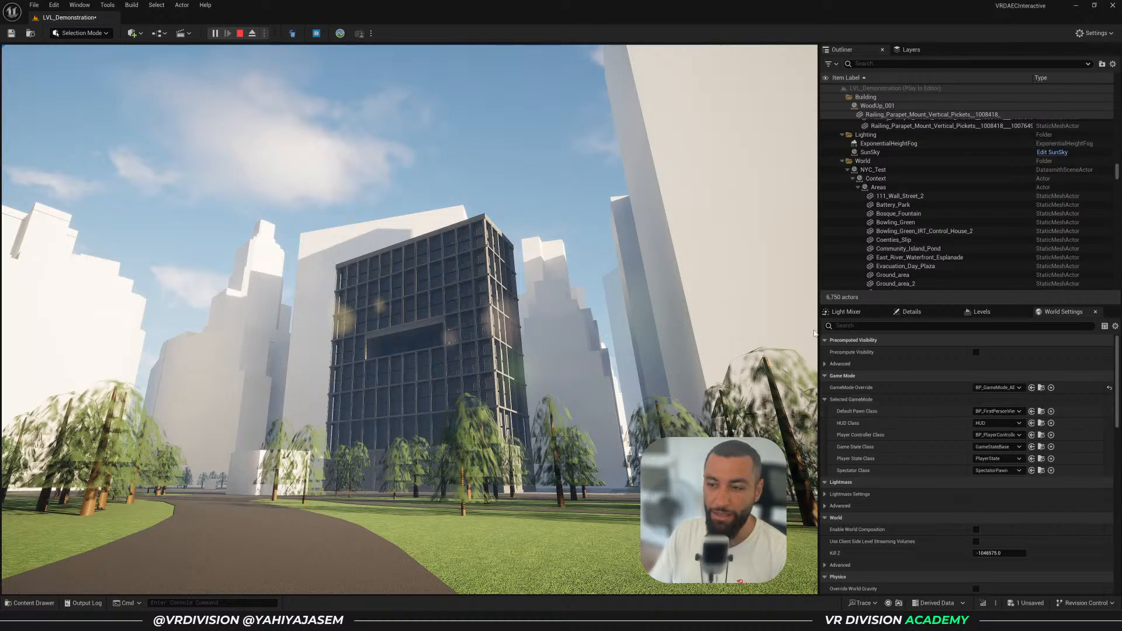
Open the AEC Interactive menu in the running level, check its View Modes, and end the play session
{"action": "left_click", "coordinate": [701, 293]}
{"action": "key", "text": "Tab"}
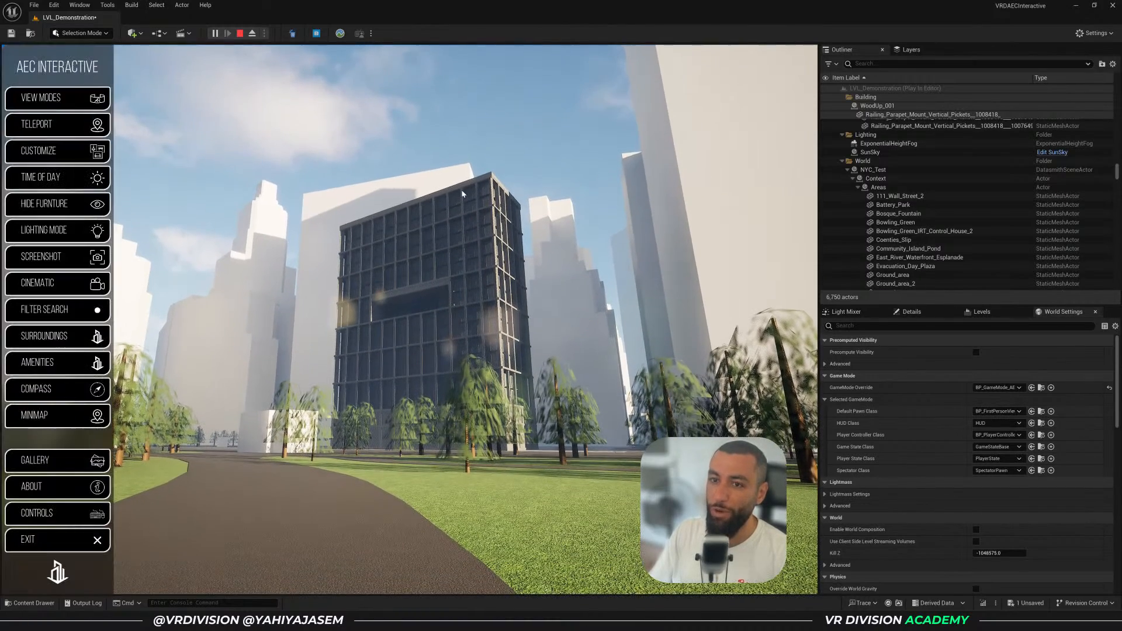
{"action": "left_click", "coordinate": [102, 97]}
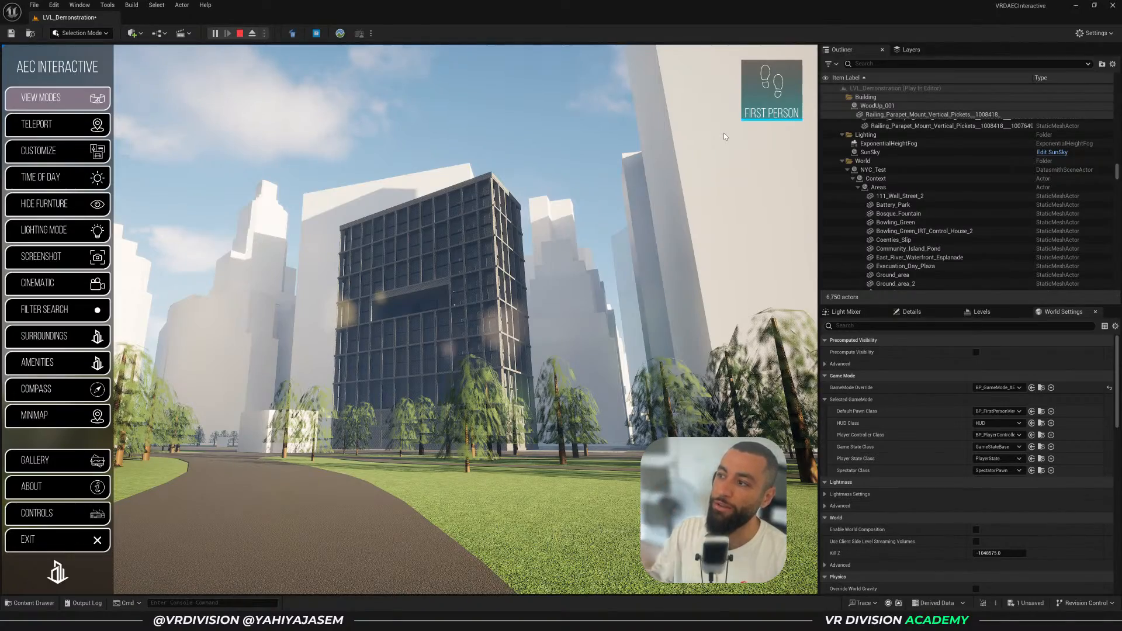
{"action": "key", "text": "Escape"}
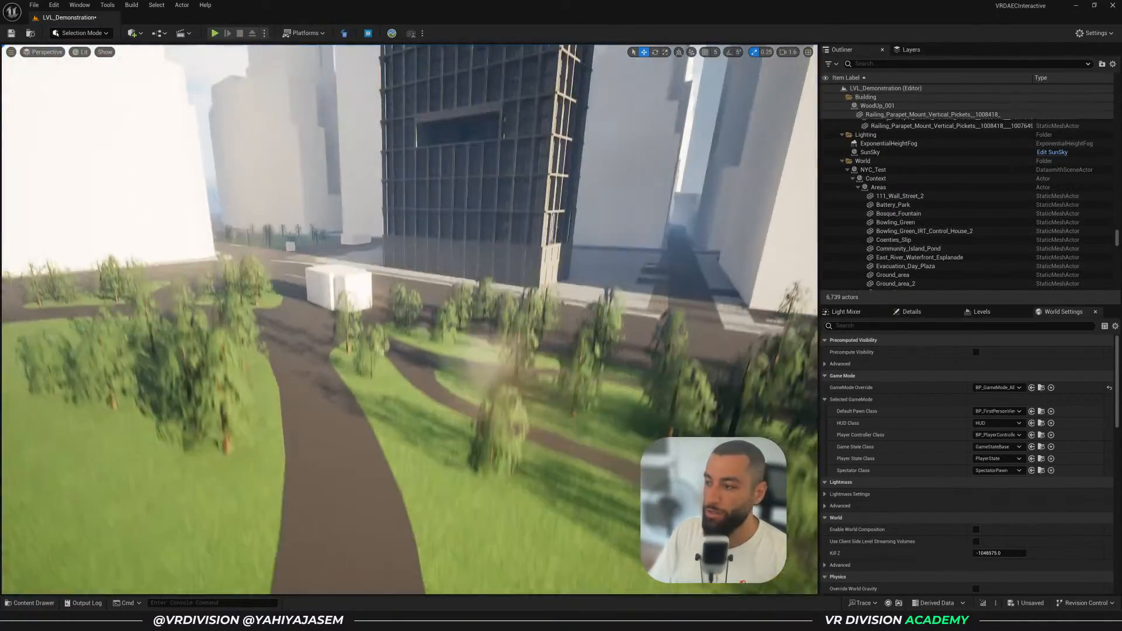
Place the BP_Cooper pawn from the GameMode Pawns folder on the road beside the white block near the building
{"action": "left_click", "coordinate": [1043, 412]}
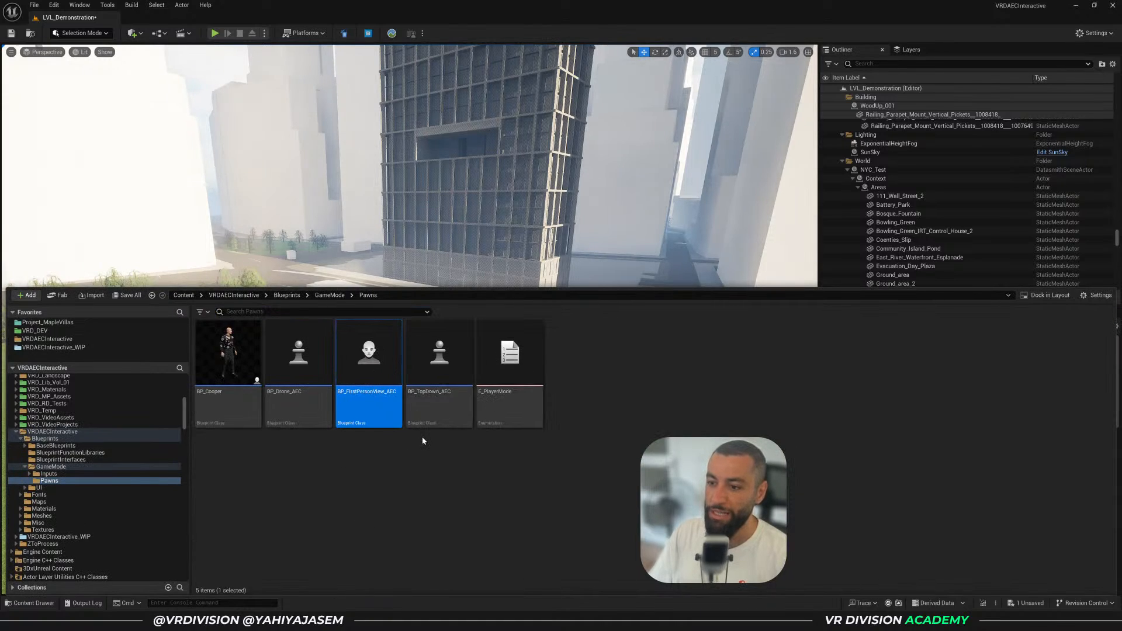
{"action": "left_click_drag", "start_coordinate": [225, 369], "coordinate": [304, 259]}
{"action": "left_click_drag", "start_coordinate": [306, 344], "coordinate": [306, 341]}
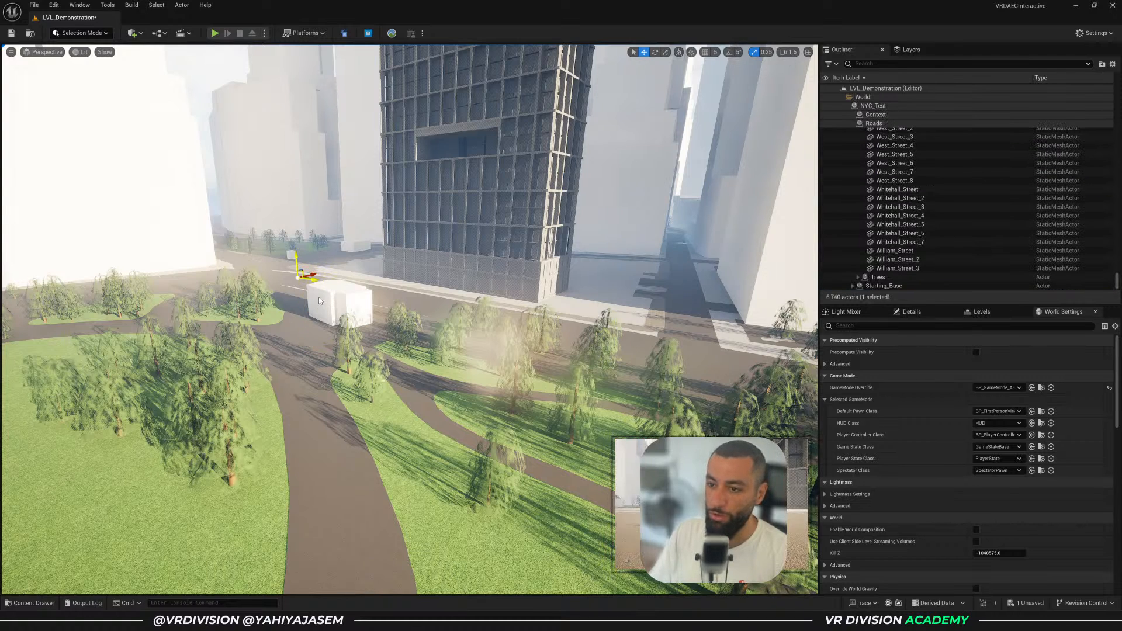
{"action": "key", "text": "ctrl+space"}
{"action": "left_click", "coordinate": [295, 272]}
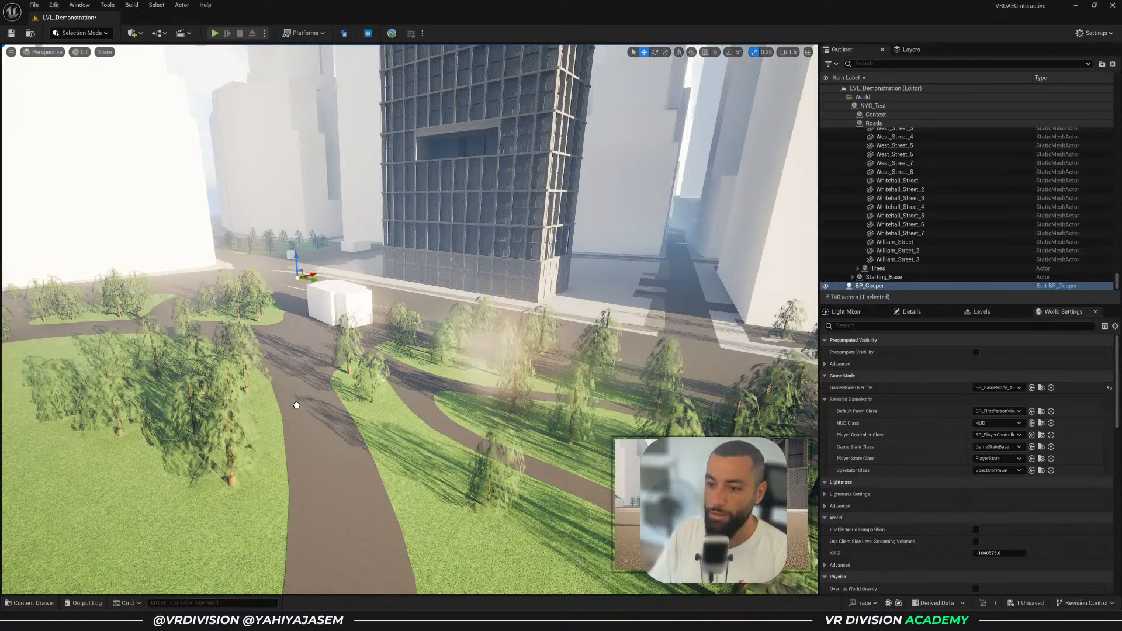
Place the BP_Drone_AEC pawn on the road beside the white block and the BP_TopDown_AEC pawn on the sidewalk before the building
{"action": "left_click_drag", "start_coordinate": [296, 405], "coordinate": [295, 262]}
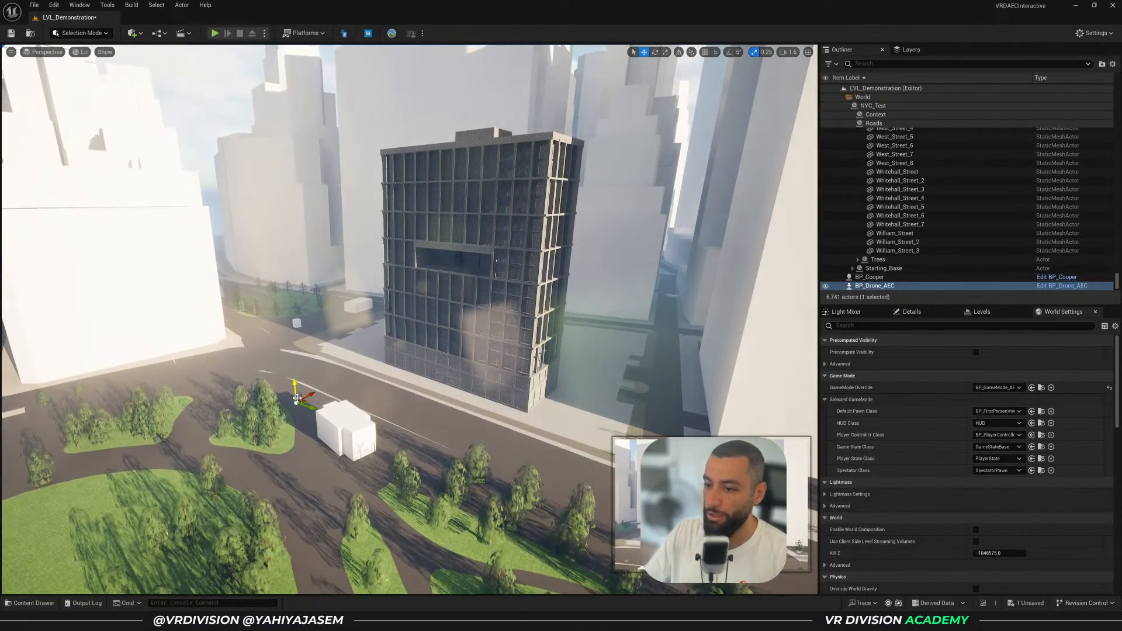
{"action": "key", "text": "ctrl+space"}
{"action": "key", "text": "ctrl+space"}
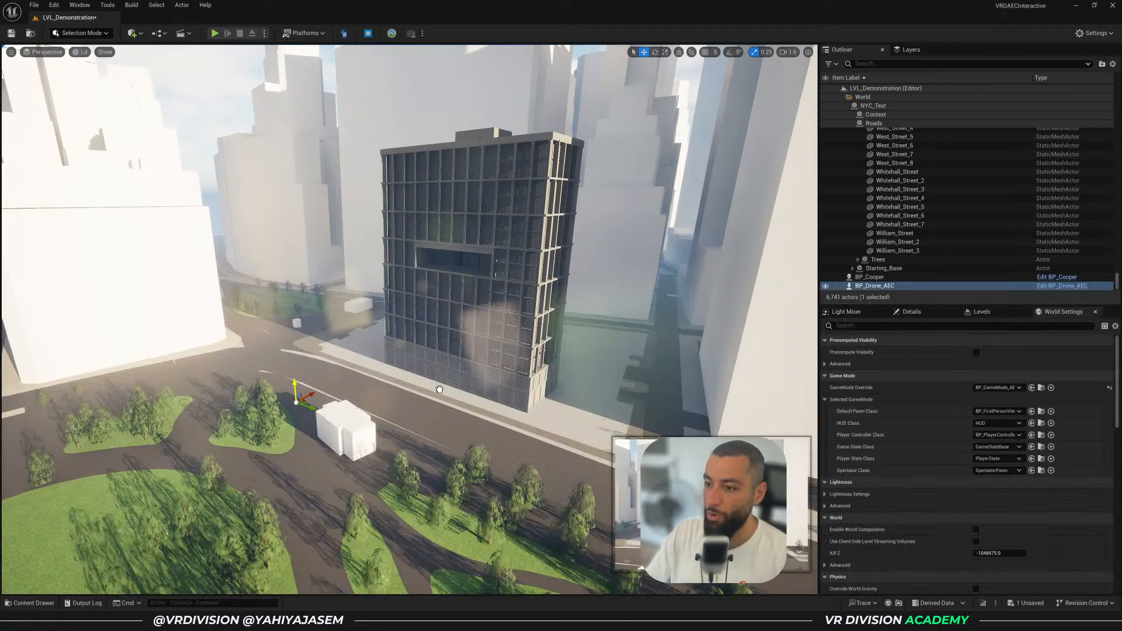
{"action": "left_click_drag", "start_coordinate": [439, 389], "coordinate": [440, 389]}
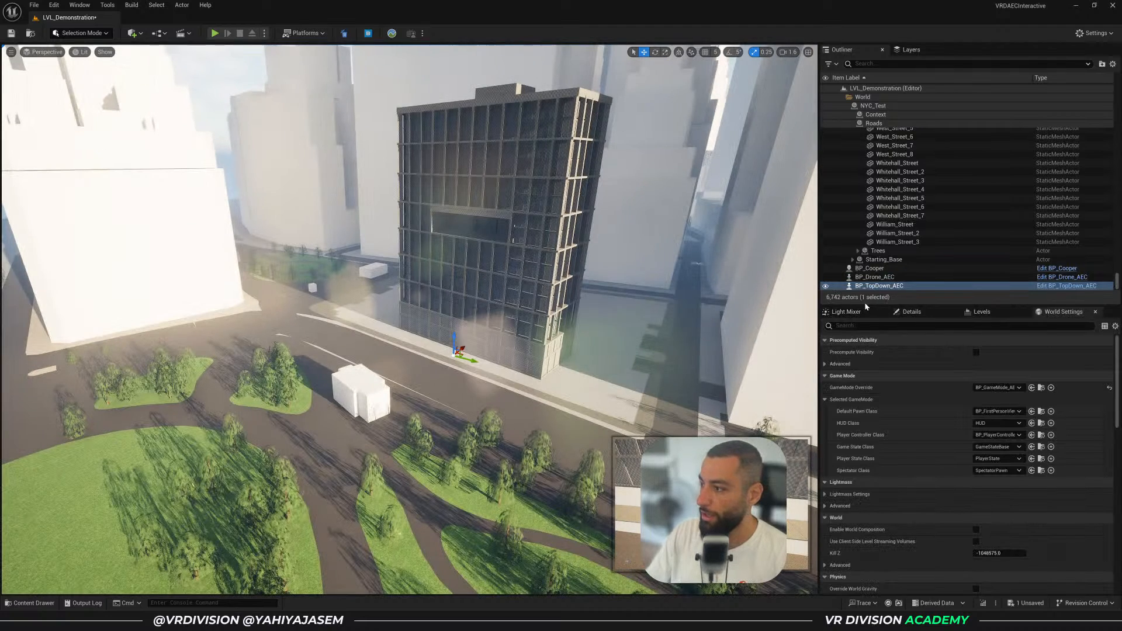
Set the placed BP_TopDown_AEC pawn's Spring Arm Length to 12000 and view its camera arm from farther back
{"action": "left_click", "coordinate": [908, 311]}
{"action": "key", "text": "f"}
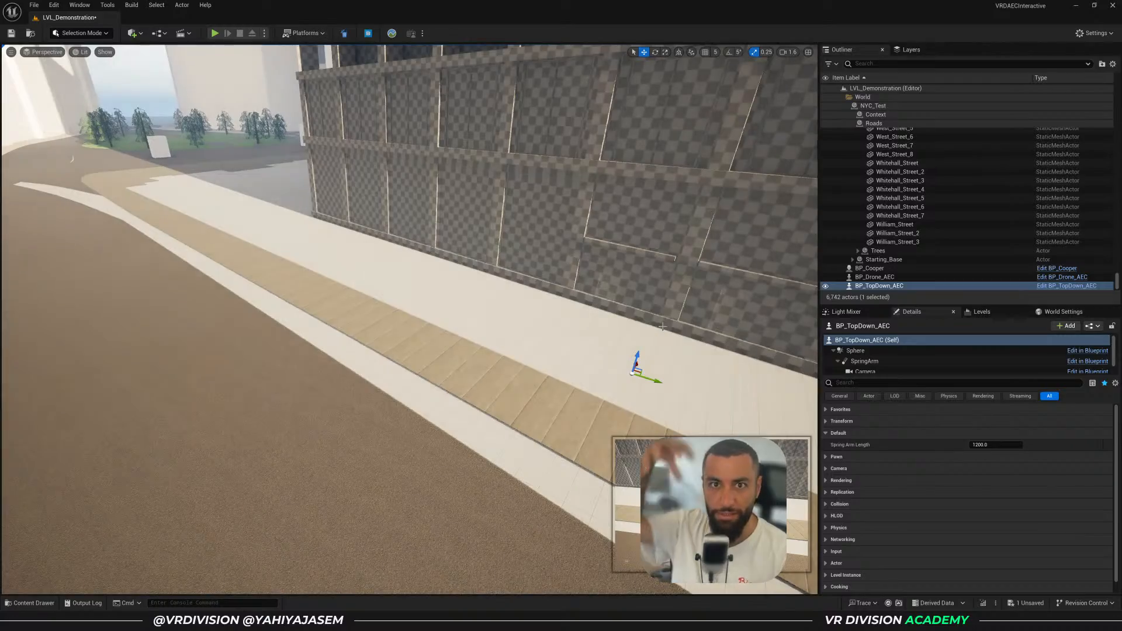
{"action": "scroll", "coordinate": [663, 327], "scroll_direction": "down", "scroll_amount": 1}
{"action": "right_click_drag", "start_coordinate": [663, 327], "coordinate": [608, 327]}
{"action": "scroll", "coordinate": [409, 318], "scroll_direction": "down", "scroll_amount": 5}
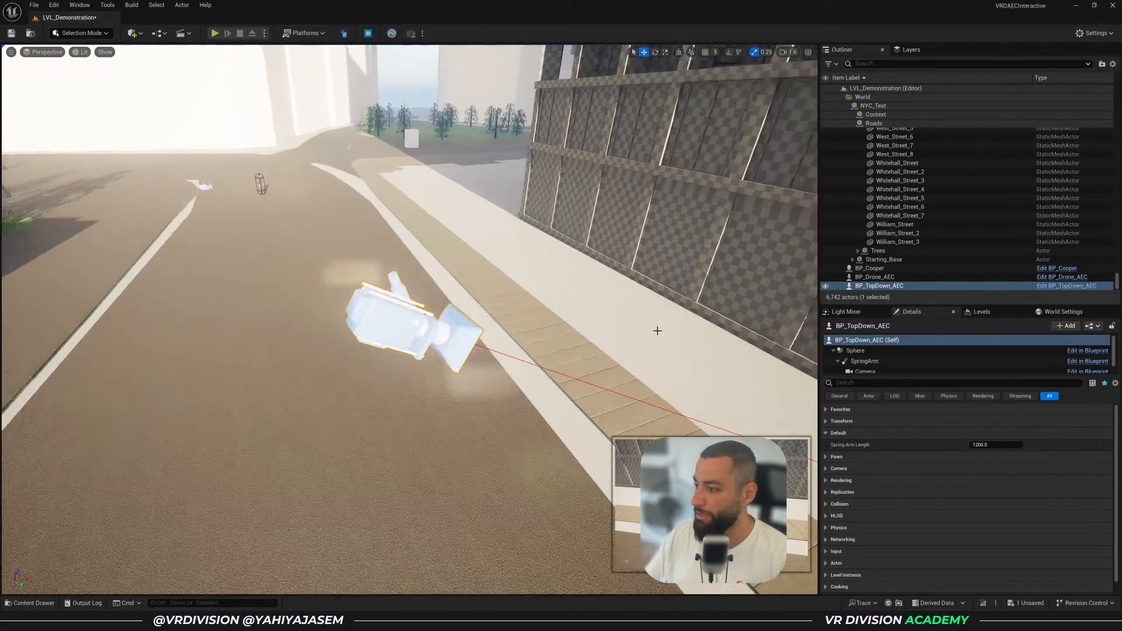
{"action": "mouse_move", "coordinate": [994, 445]}
{"action": "left_mouse_down"}
{"action": "mouse_move", "coordinate": [1029, 444]}
{"action": "mouse_move", "coordinate": [999, 445]}
{"action": "left_mouse_up"}
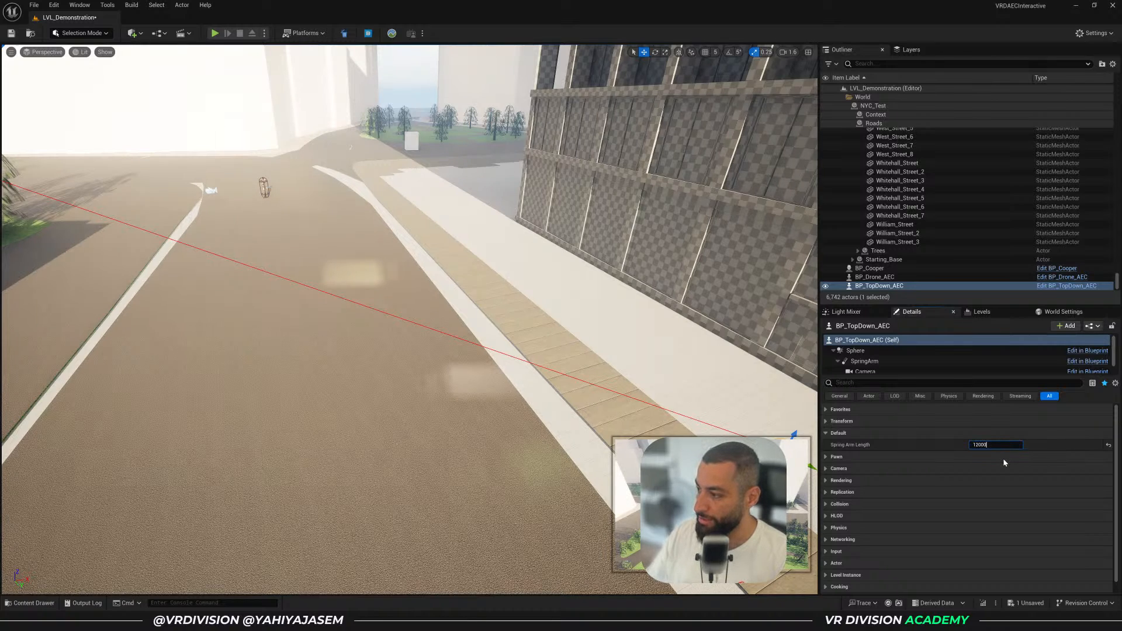
{"action": "key", "text": "Return"}
{"action": "key", "text": "s"}
{"action": "right_click_drag", "start_coordinate": [760, 362], "coordinate": [676, 344]}
{"action": "key", "text": "s"}
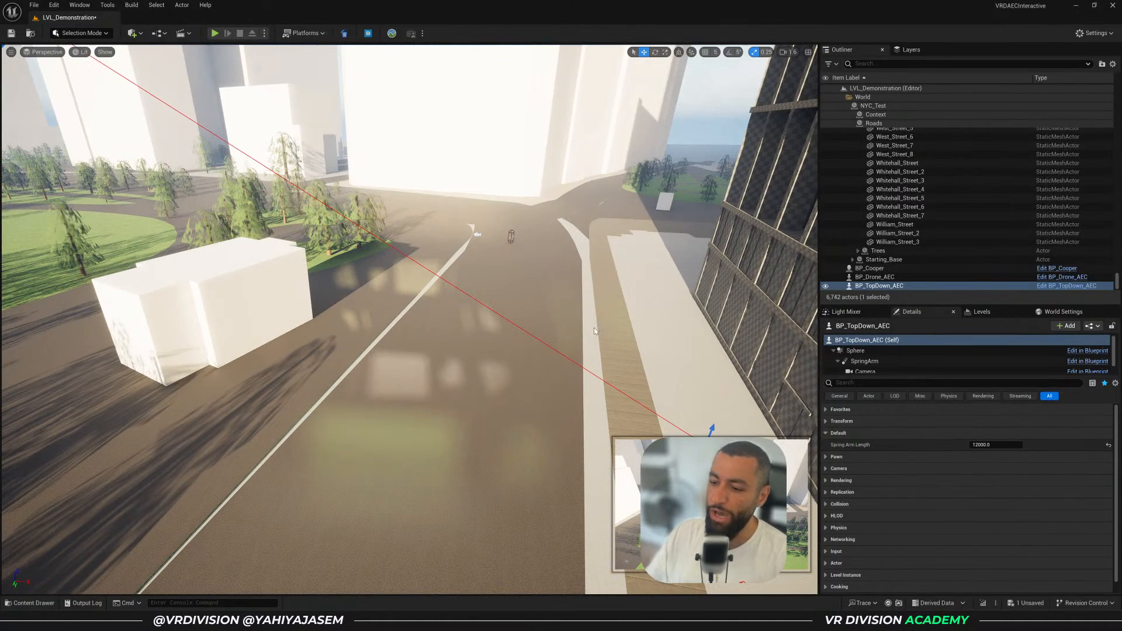
Open the BP_TopDown_AEC blueprint and examine the Spring Arm Length variable's unit options from its Construction Script
{"action": "key", "text": "ctrl+e"}
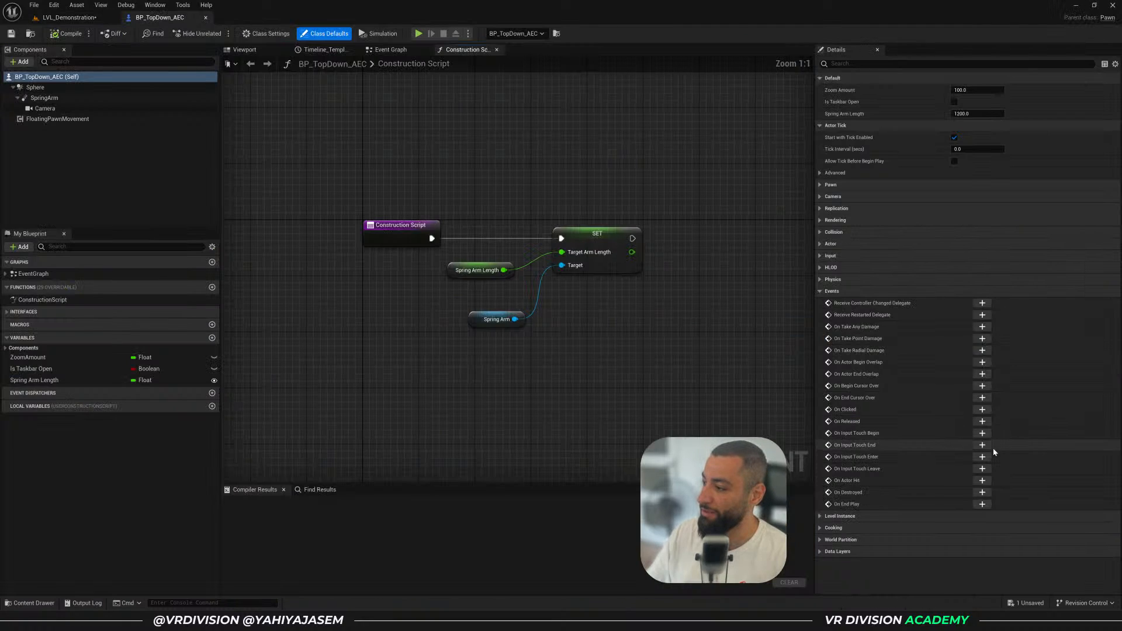
{"action": "left_click", "coordinate": [104, 23]}
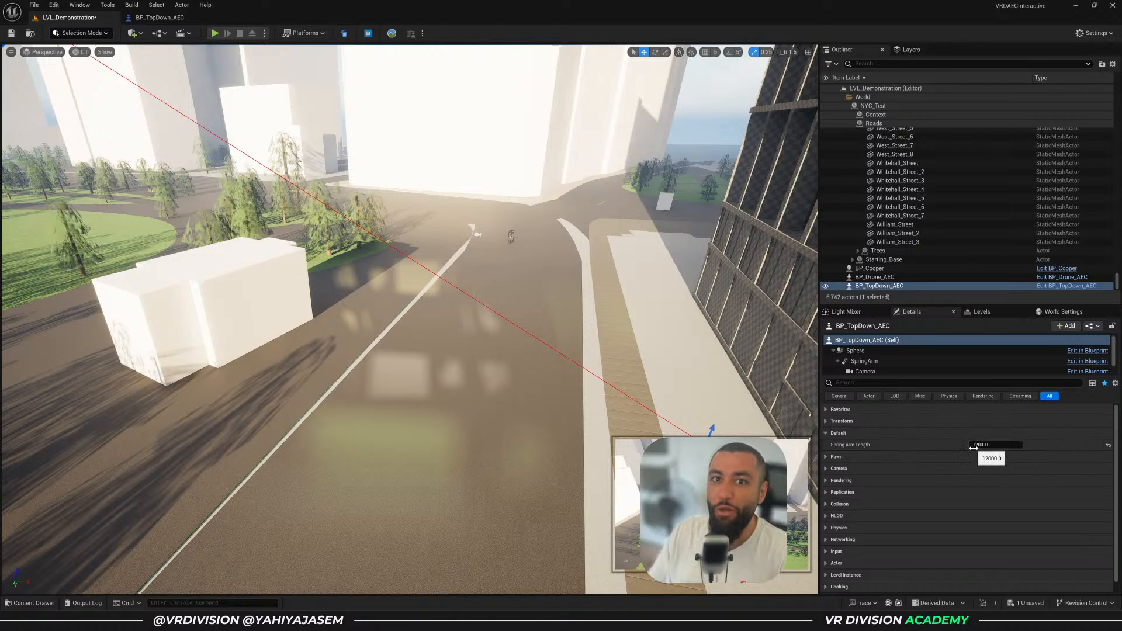
{"action": "left_click", "coordinate": [159, 17]}
{"action": "left_click", "coordinate": [462, 274]}
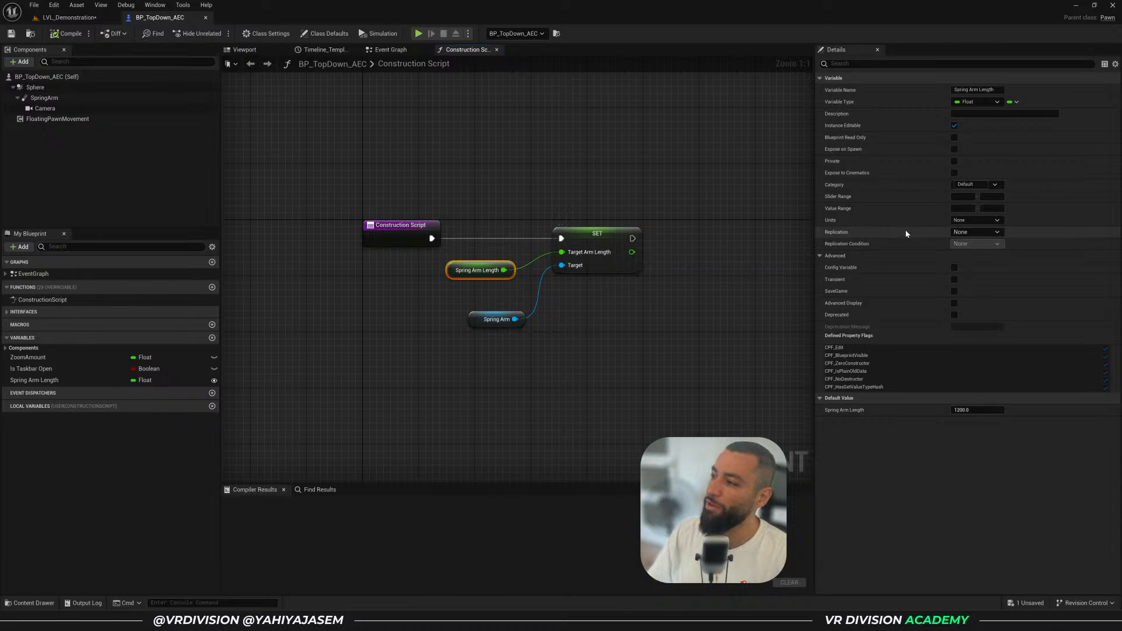
{"action": "left_click", "coordinate": [997, 222]}
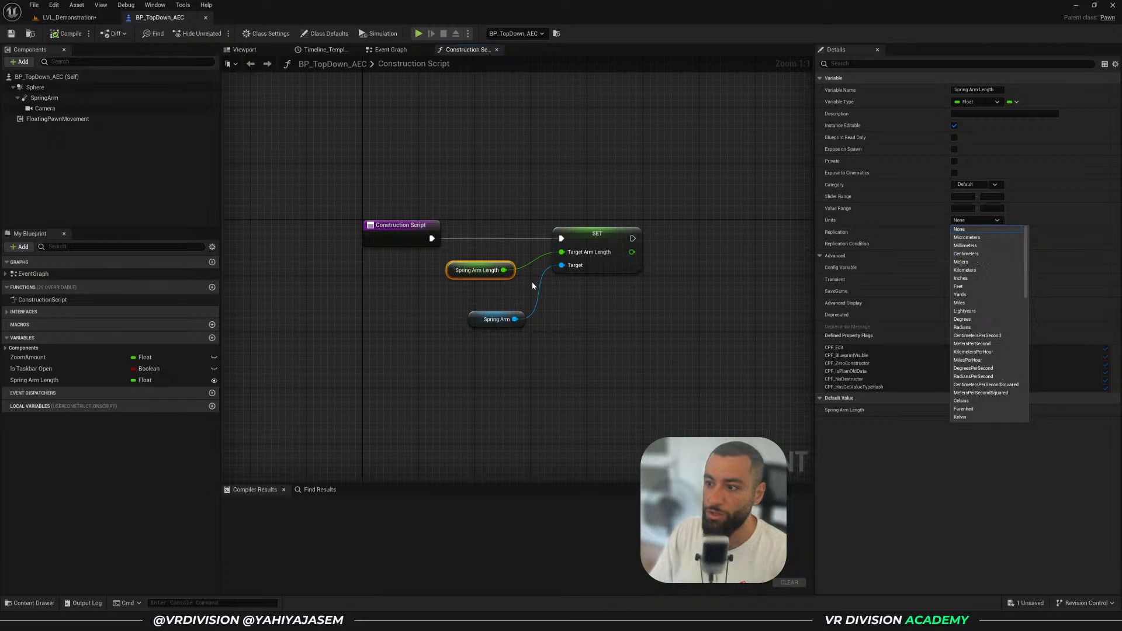
Insert a Multiply node with factor 100 between the Spring Arm Length variable and the Target Arm Length input of the SET node
{"action": "right_click_drag", "start_coordinate": [531, 282], "coordinate": [576, 267]}
{"action": "left_click_drag", "start_coordinate": [513, 257], "coordinate": [472, 320]}
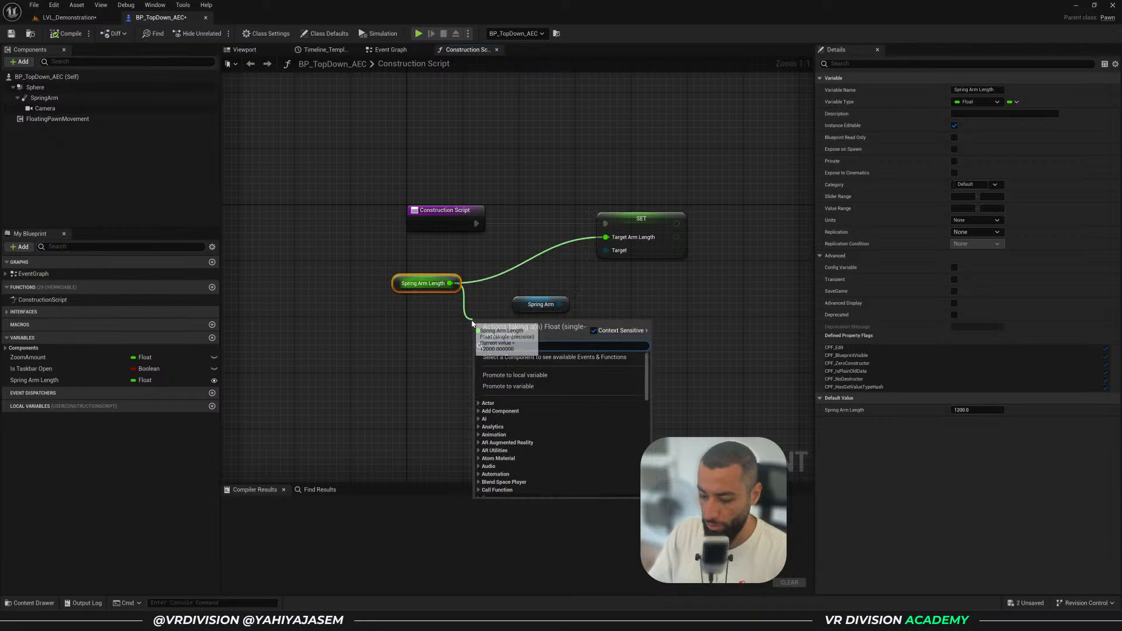
{"action": "type", "text": "mul"}
{"action": "key", "text": "Return"}
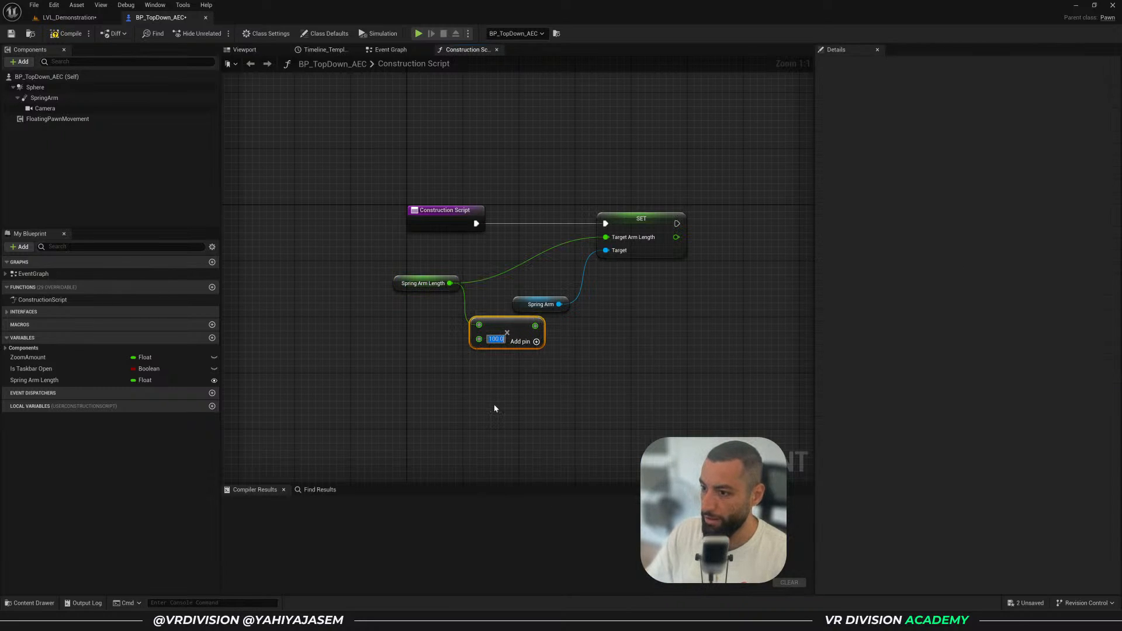
{"action": "left_click_drag", "start_coordinate": [532, 311], "coordinate": [606, 237]}
{"action": "left_click_drag", "start_coordinate": [501, 326], "coordinate": [508, 284]}
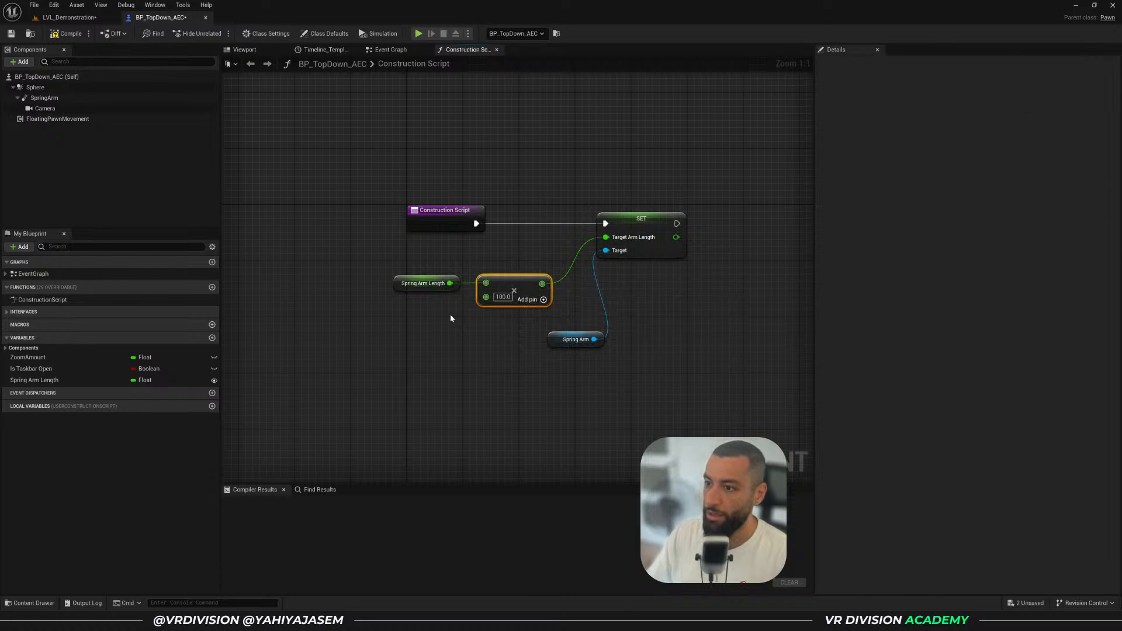
Set the Spring Arm Length variable's units to Meters, and compile and save the BP_TopDown_AEC blueprint
{"action": "left_click", "coordinate": [451, 318]}
{"action": "left_click", "coordinate": [443, 285]}
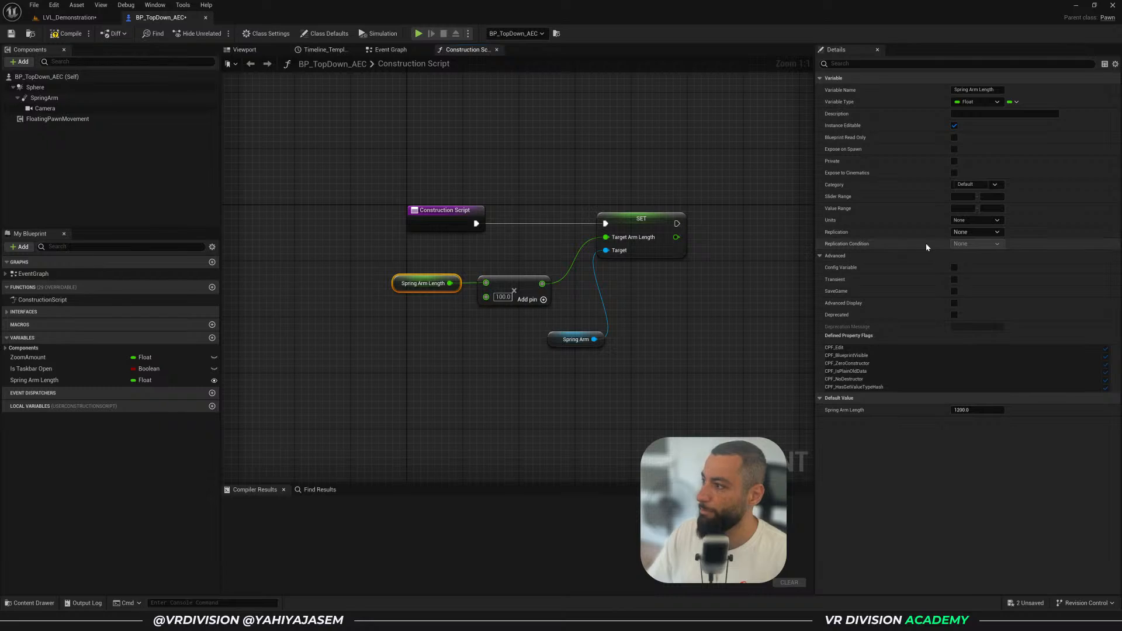
{"action": "left_click", "coordinate": [988, 221]}
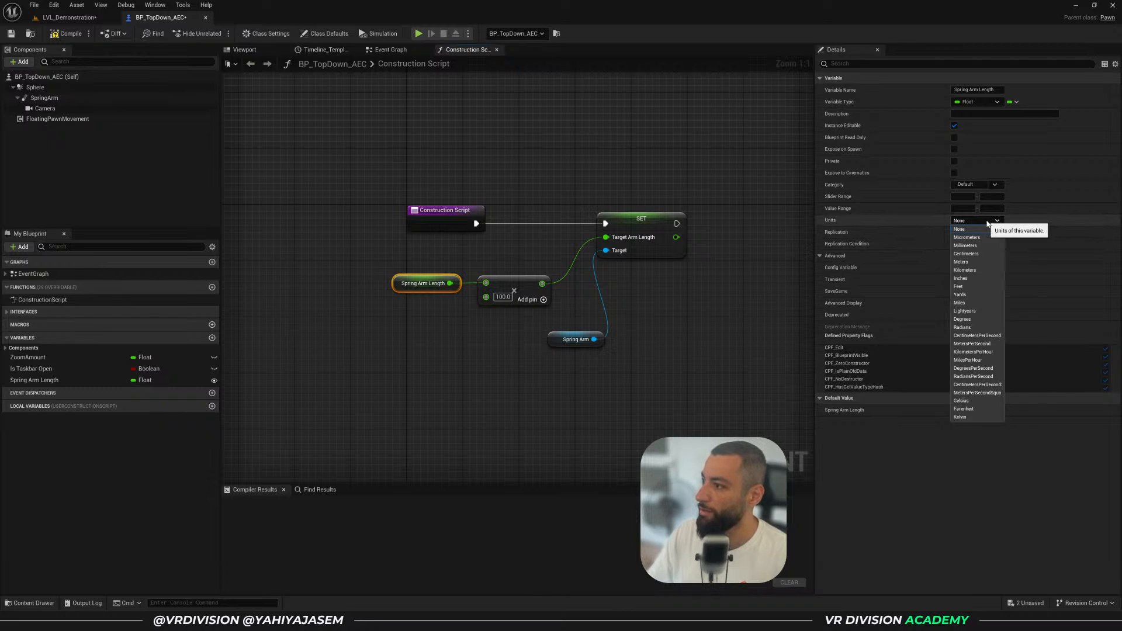
{"action": "left_click", "coordinate": [983, 262]}
{"action": "left_click", "coordinate": [996, 222]}
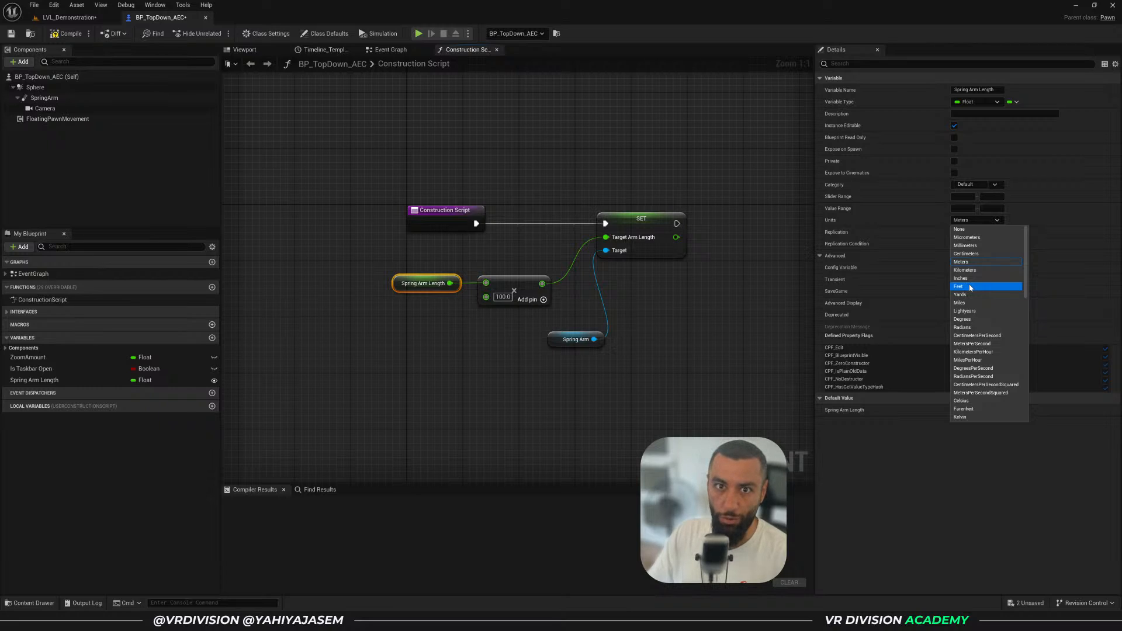
{"action": "left_click", "coordinate": [394, 137]}
{"action": "left_click", "coordinate": [64, 38]}
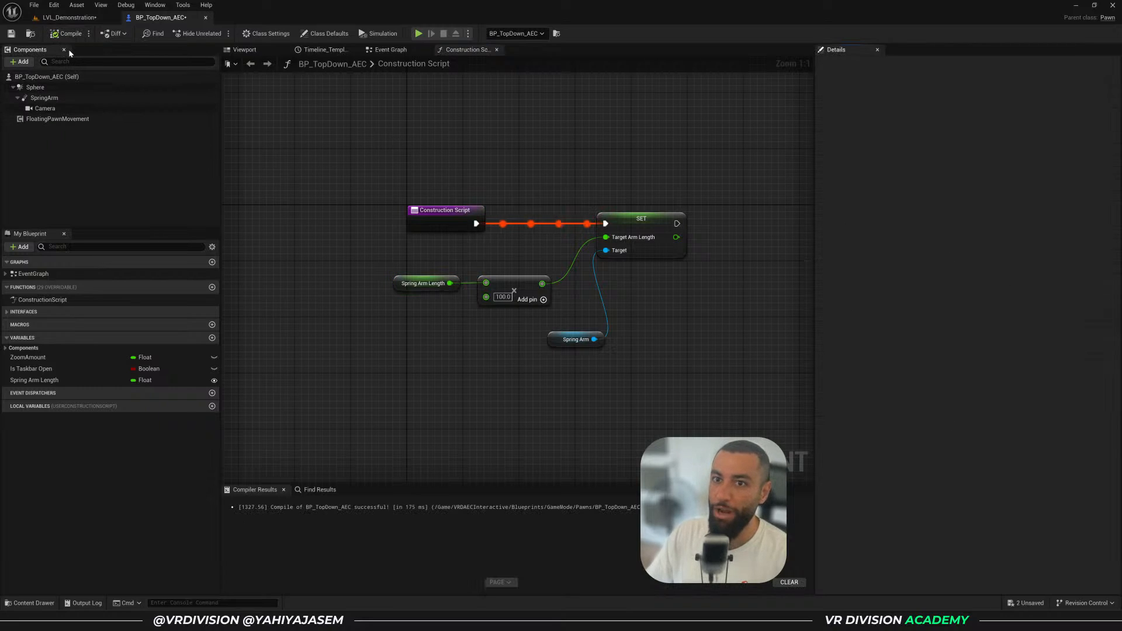
{"action": "left_click", "coordinate": [11, 34]}
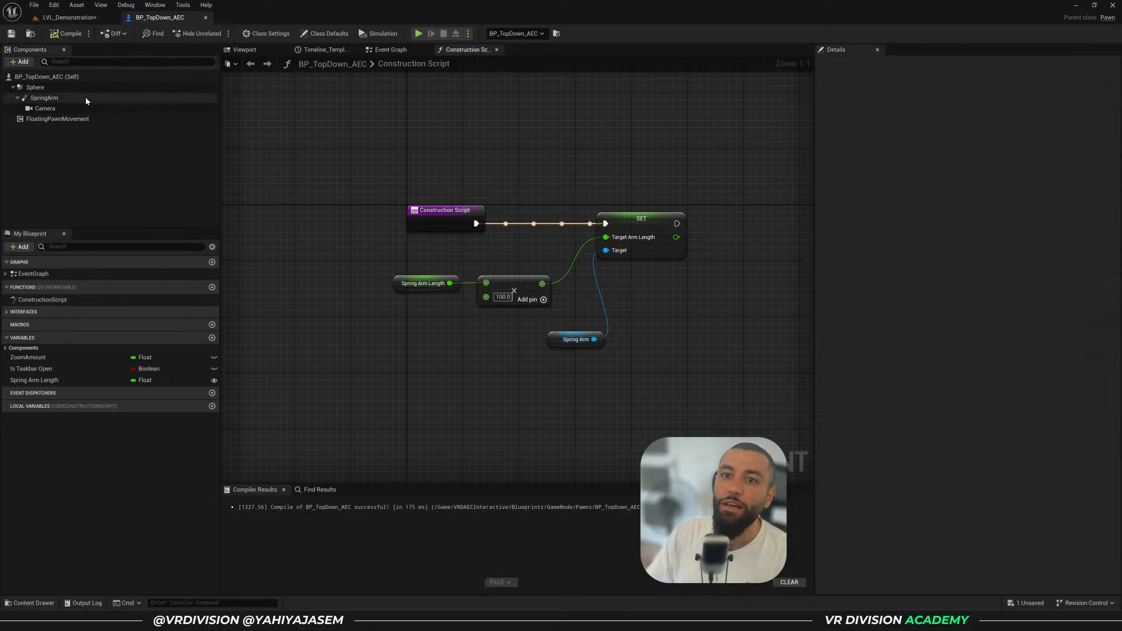
Return to the level and set the placed top-down pawn's Spring Arm Length to 1200 cm
{"action": "left_click", "coordinate": [53, 22]}
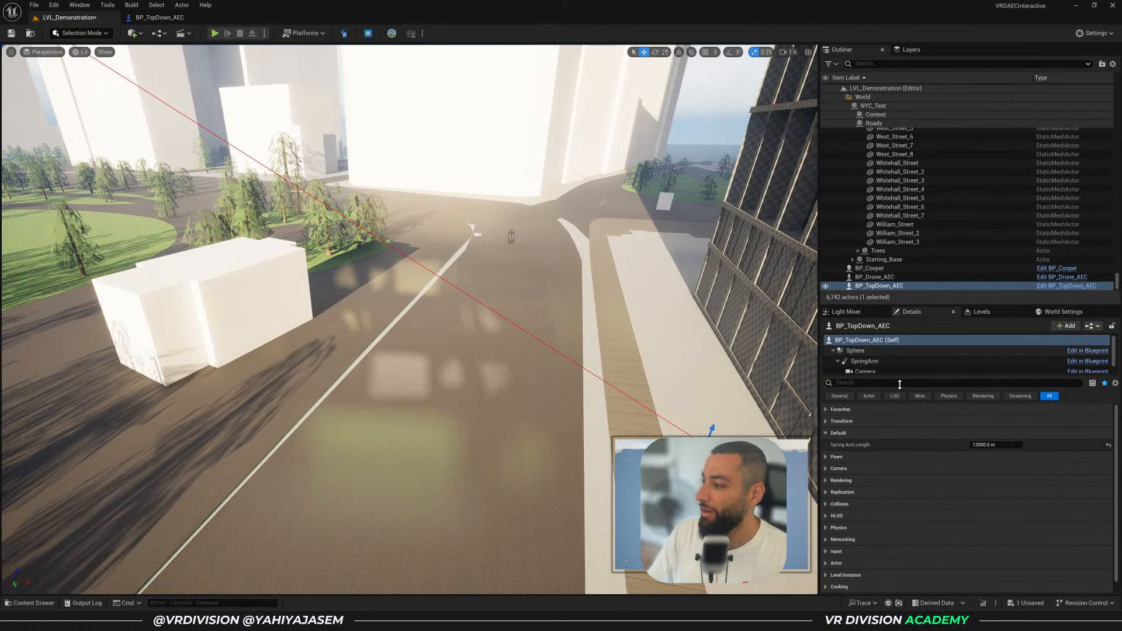
{"action": "left_click", "coordinate": [1005, 445]}
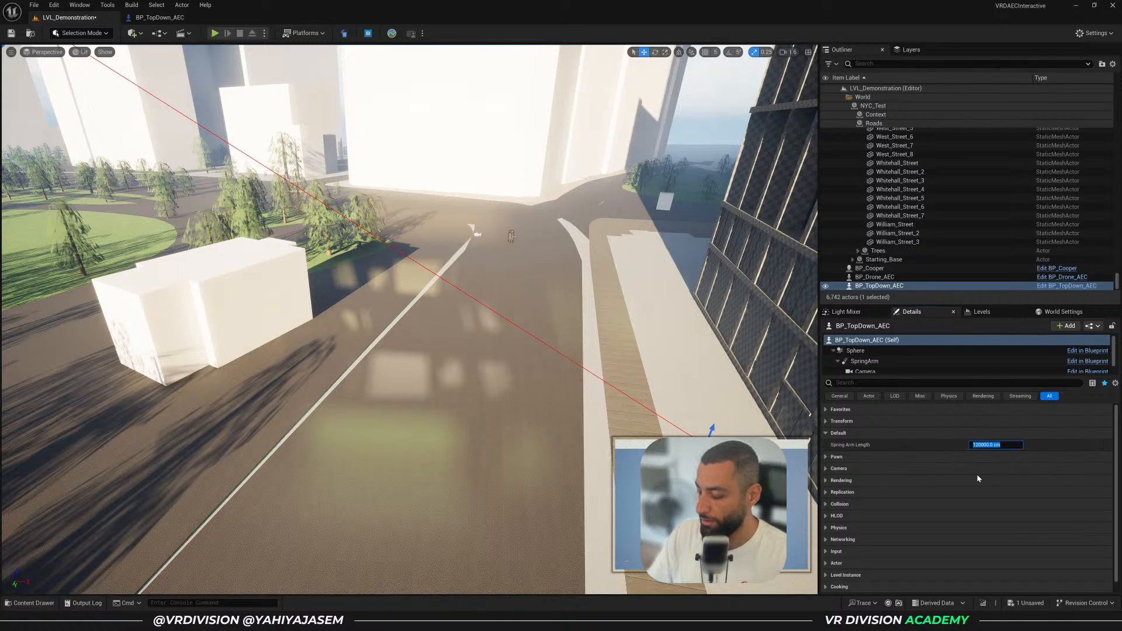
{"action": "type", "text": "1200"}
{"action": "key", "text": "Return"}
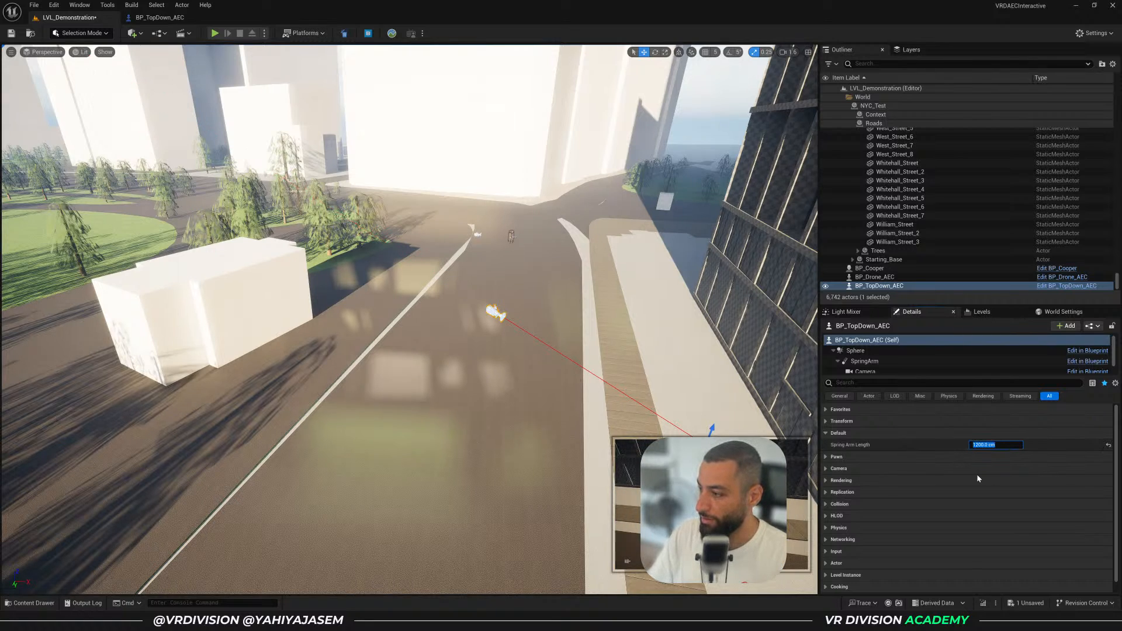
{"action": "right_click_drag", "start_coordinate": [660, 374], "coordinate": [701, 368]}
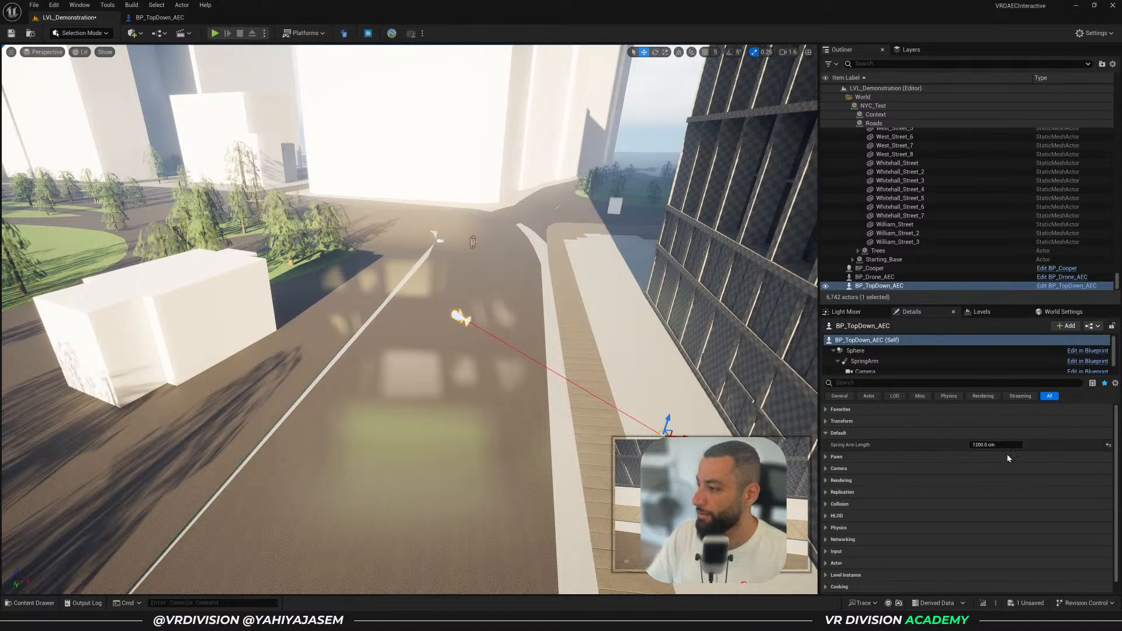
Check the Spring Arm Length variable's units in the BP_TopDown_AEC blueprint, recompile it, and return to the level
{"action": "left_click", "coordinate": [160, 17]}
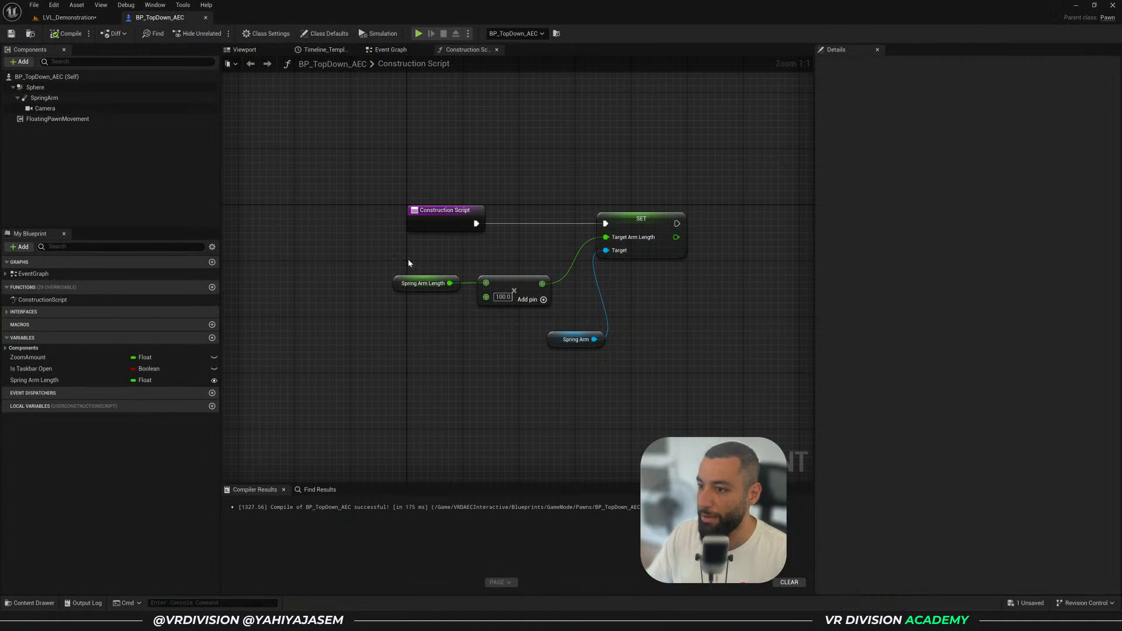
{"action": "left_click", "coordinate": [415, 283]}
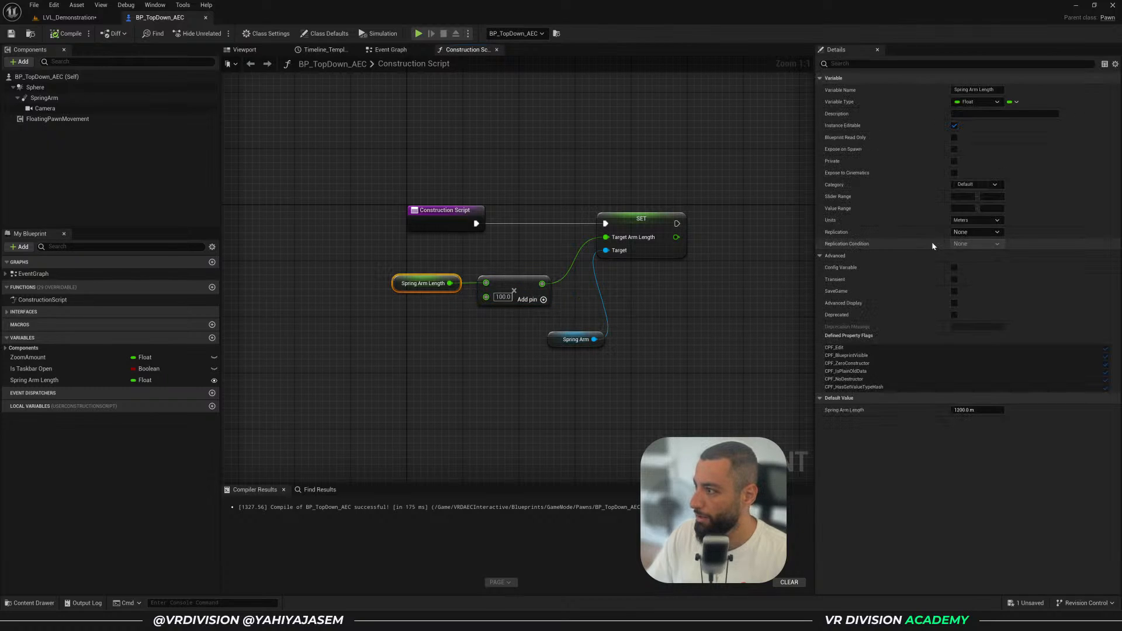
{"action": "left_click", "coordinate": [66, 33]}
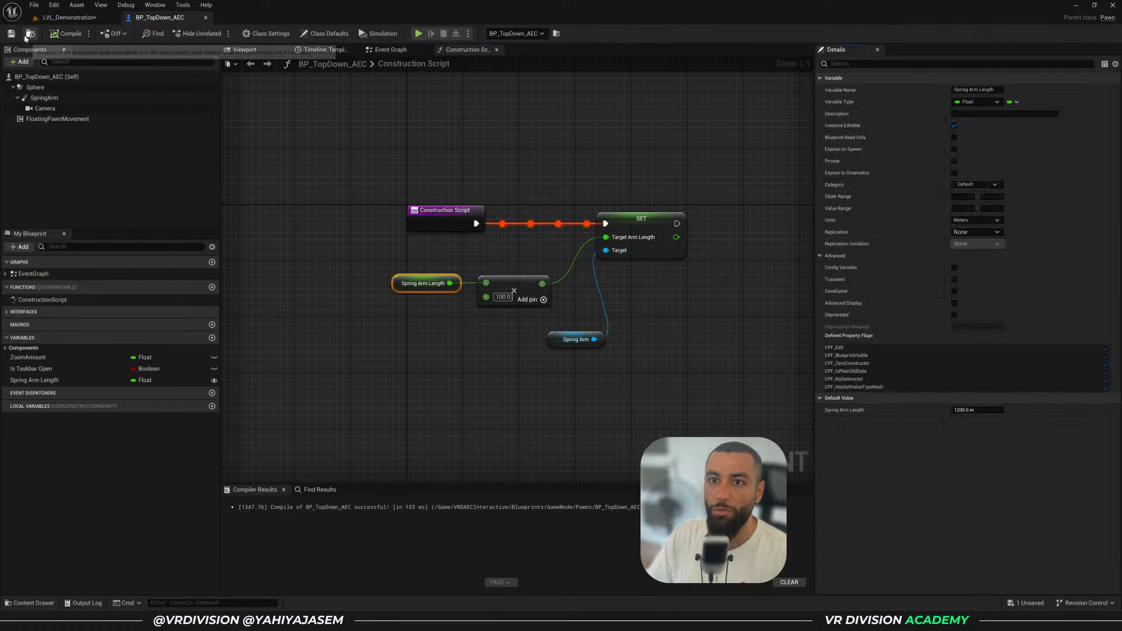
{"action": "left_click", "coordinate": [69, 18]}
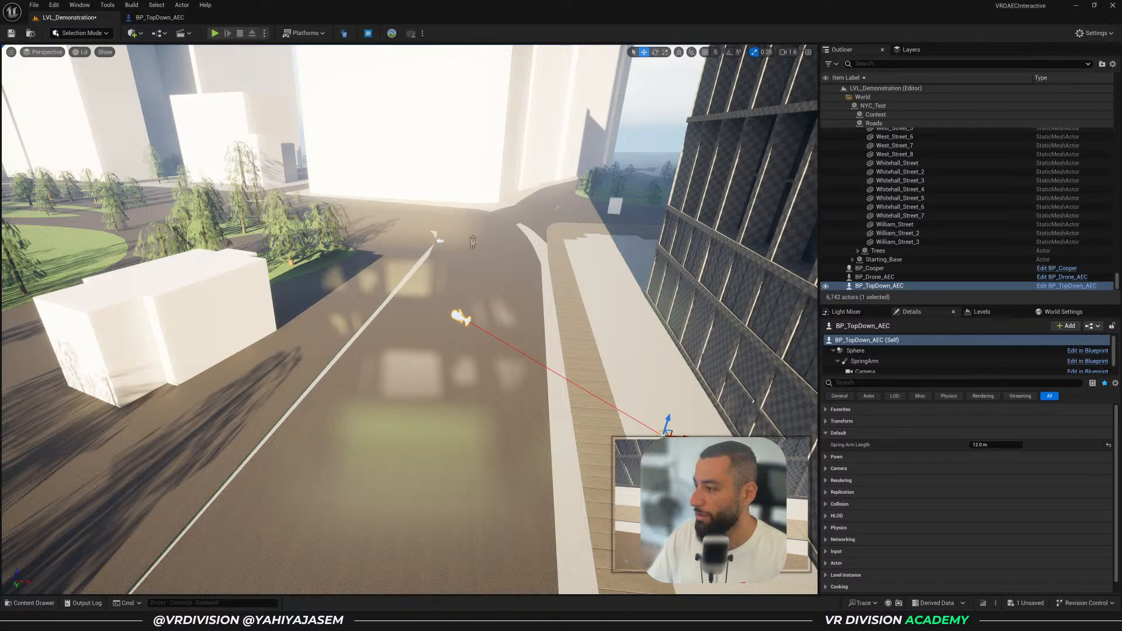
Try a Spring Arm Length of 1200 on the placed BP_TopDown_AEC pawn, and replace it with 120 cm
{"action": "left_click", "coordinate": [1001, 448]}
{"action": "type", "text": "1200"}
{"action": "key", "text": "Return"}
{"action": "type", "text": "12"}
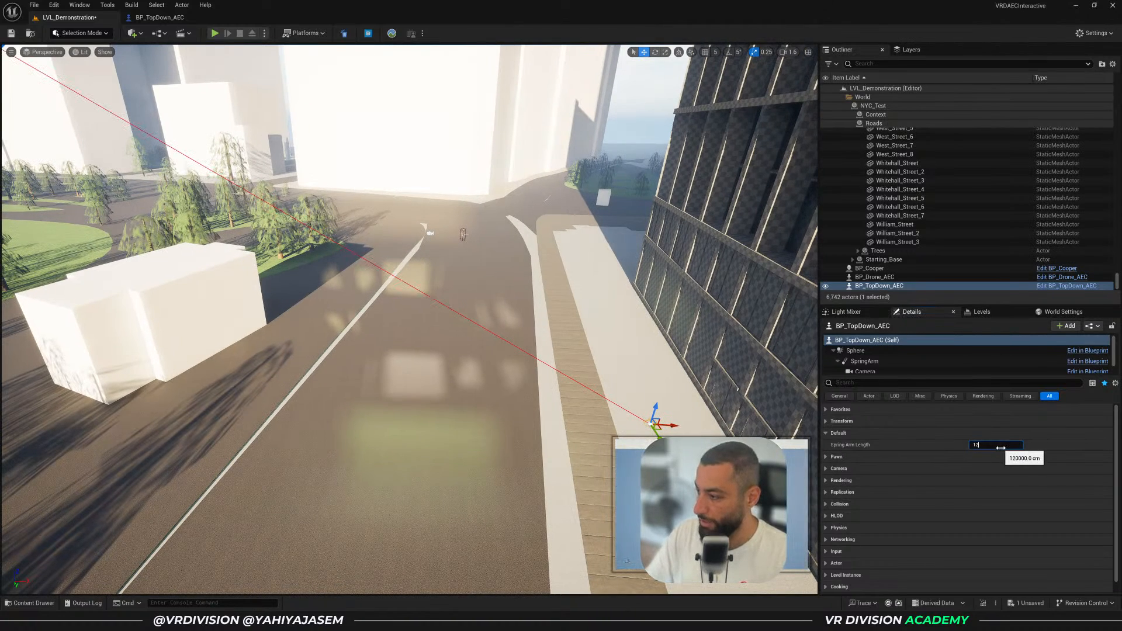
{"action": "type", "text": "0"}
{"action": "key", "text": "Return"}
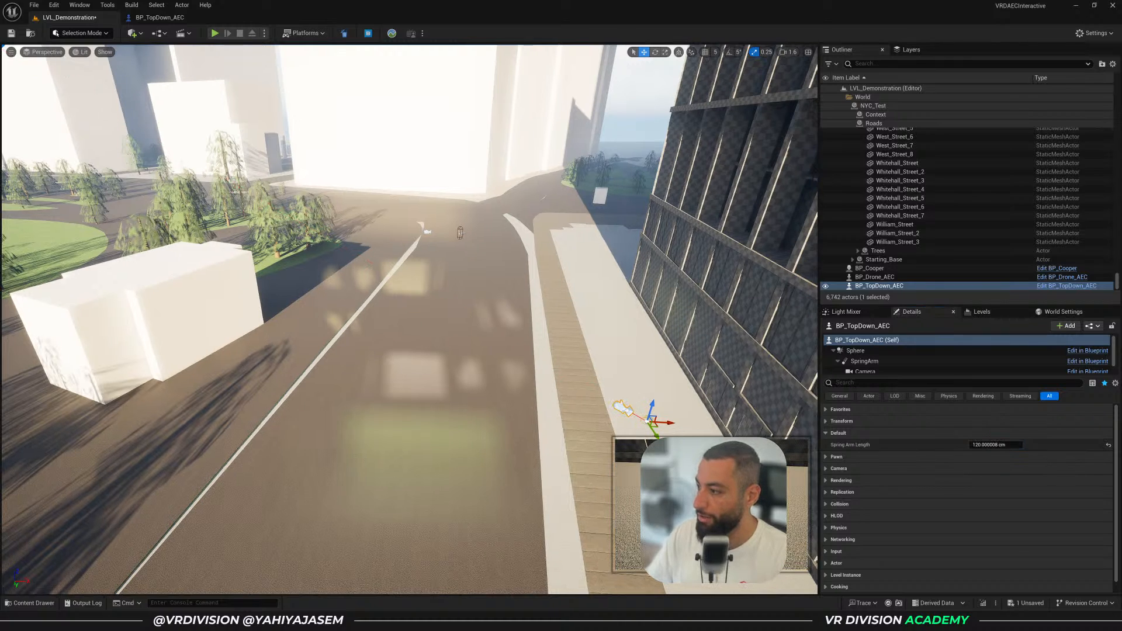
{"action": "left_click", "coordinate": [1000, 457]}
{"action": "left_click", "coordinate": [999, 457]}
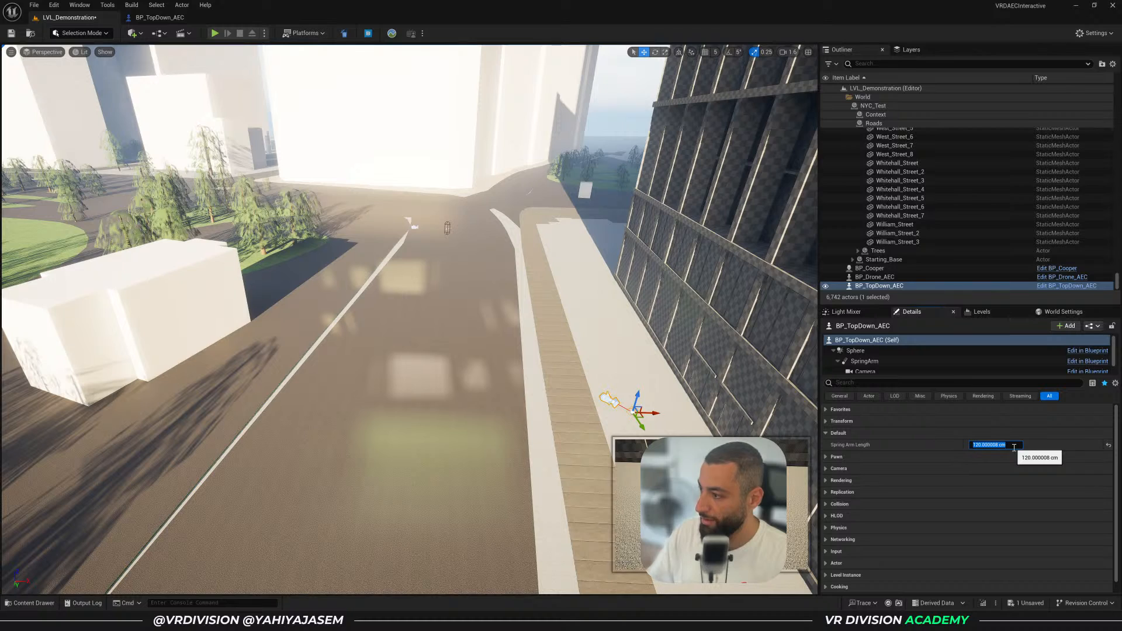
Review the Multiply node and Spring Arm Length variable in the Construction Script, recompile the blueprint, and go back to the level
{"action": "left_click", "coordinate": [159, 17]}
{"action": "left_click", "coordinate": [510, 288]}
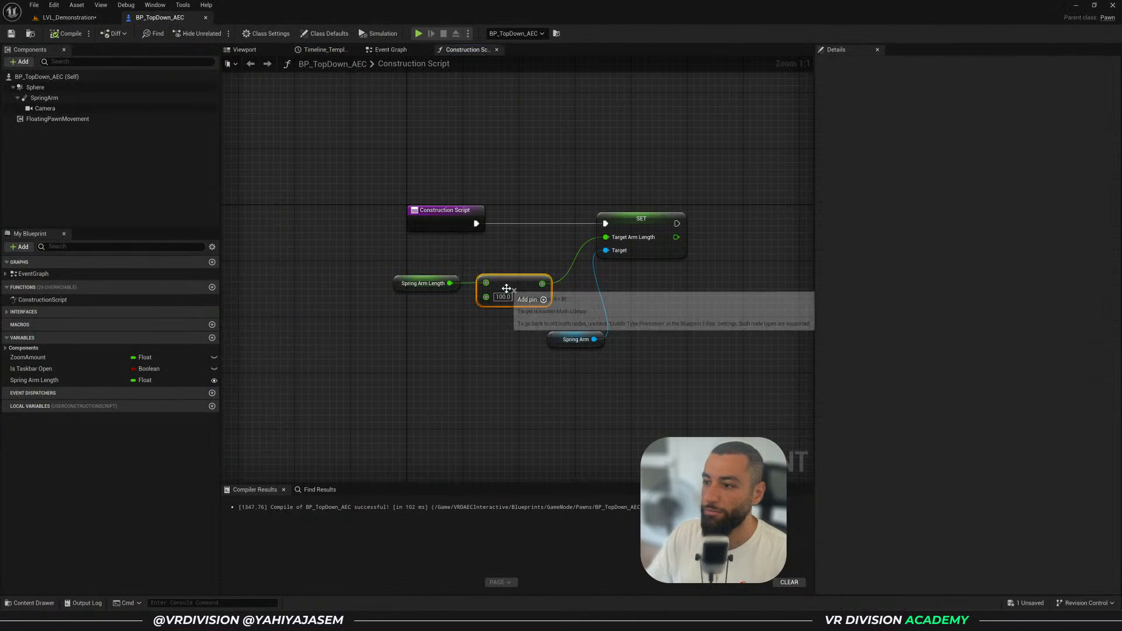
{"action": "left_click_drag", "start_coordinate": [410, 303], "coordinate": [494, 281]}
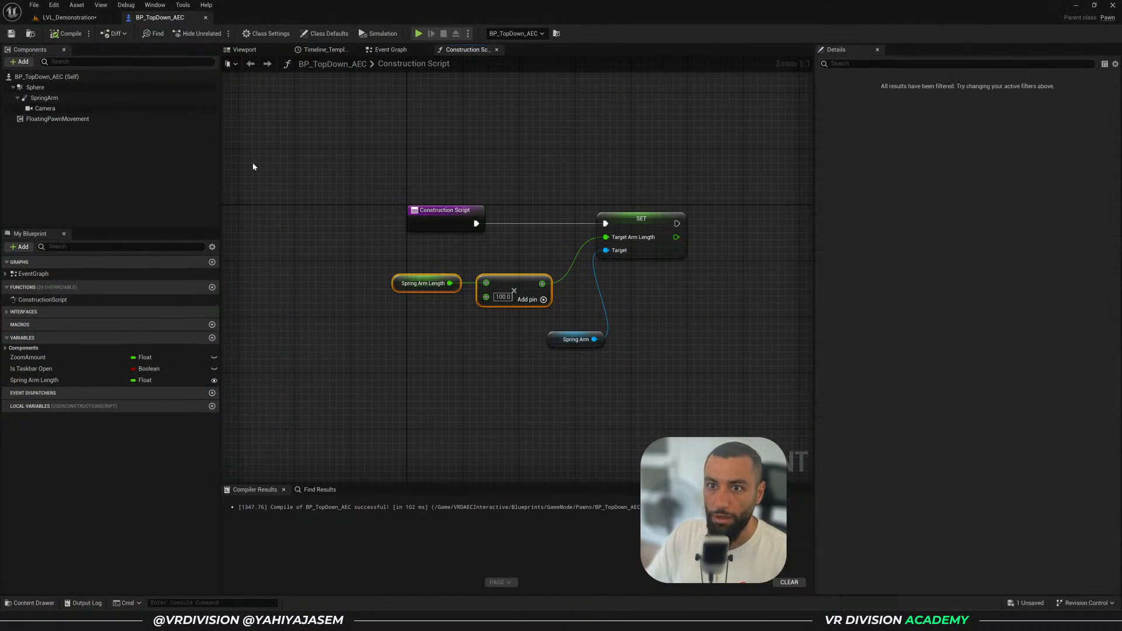
{"action": "left_click", "coordinate": [63, 35]}
{"action": "left_click", "coordinate": [424, 283]}
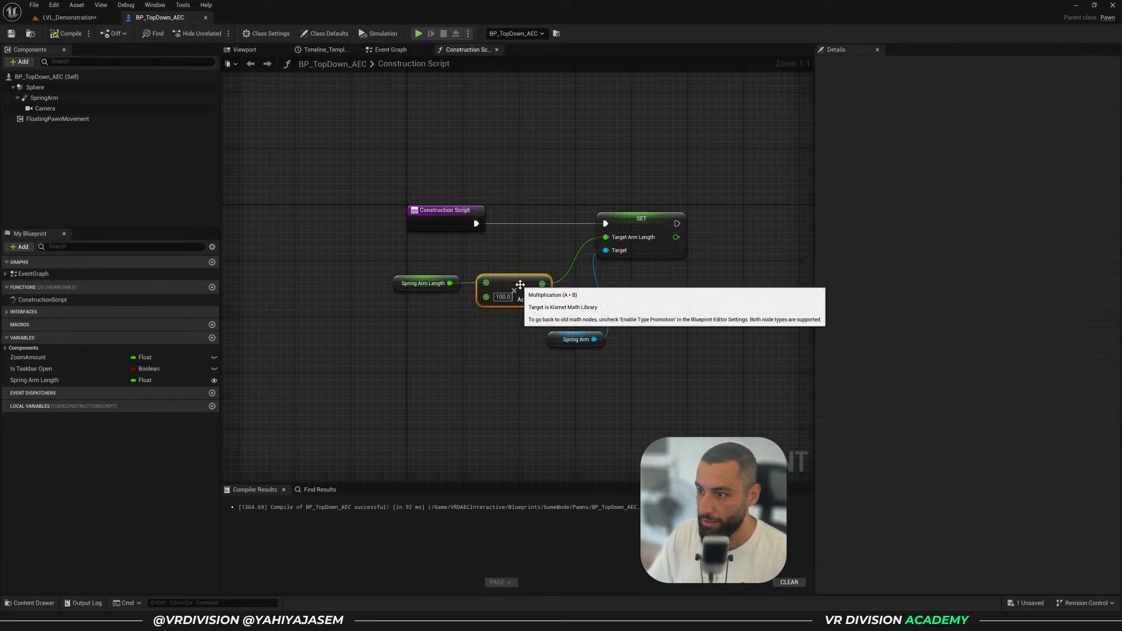
{"action": "left_click", "coordinate": [56, 34]}
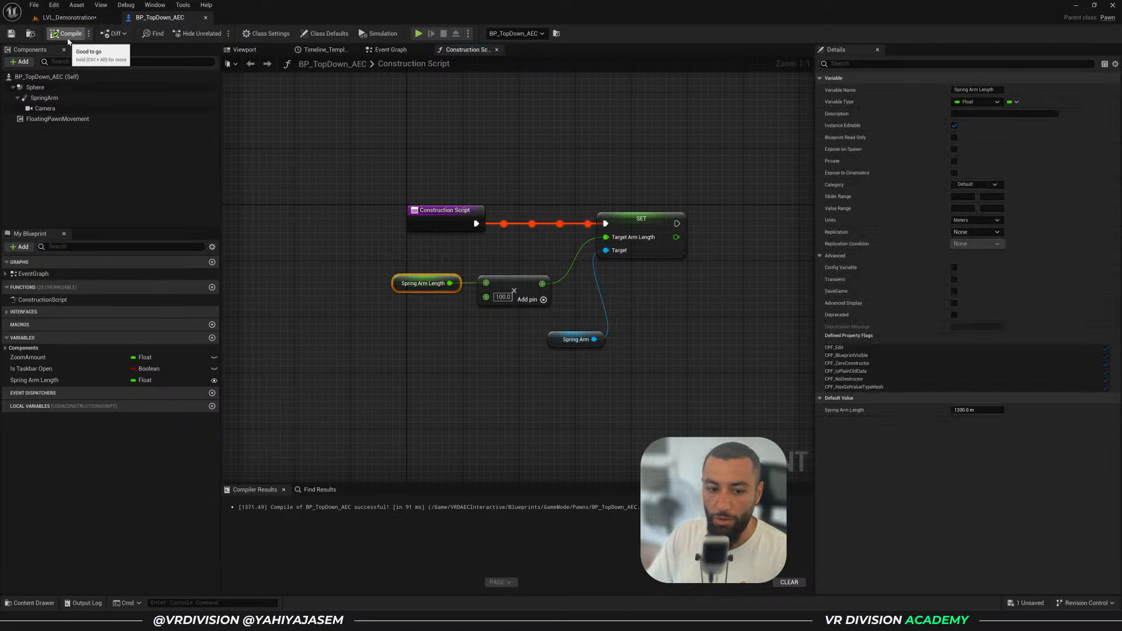
{"action": "left_click", "coordinate": [64, 17]}
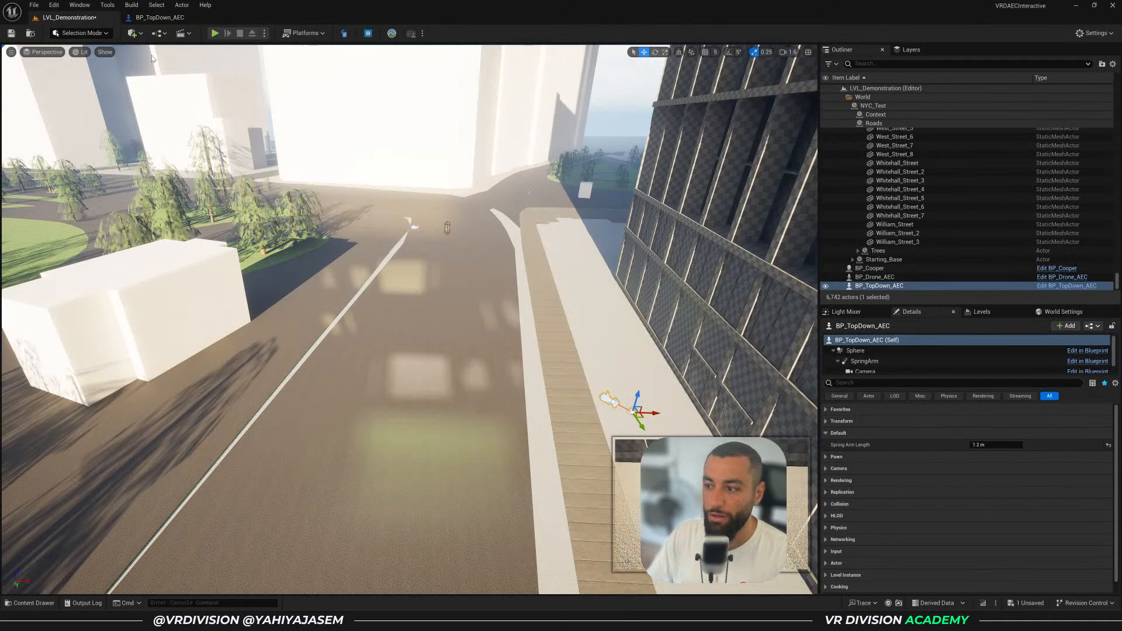
Save the level and try a Spring Arm Length of 1200 on the placed BP_TopDown_AEC pawn
{"action": "key", "text": "ctrl+s"}
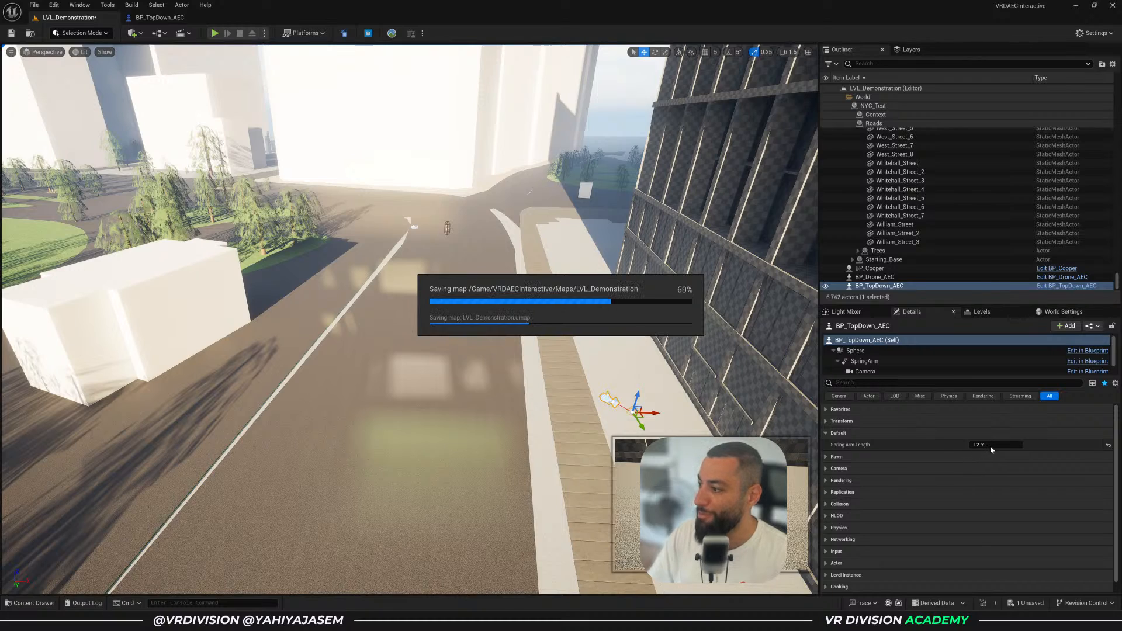
{"action": "left_click", "coordinate": [995, 448]}
{"action": "type", "text": "12"}
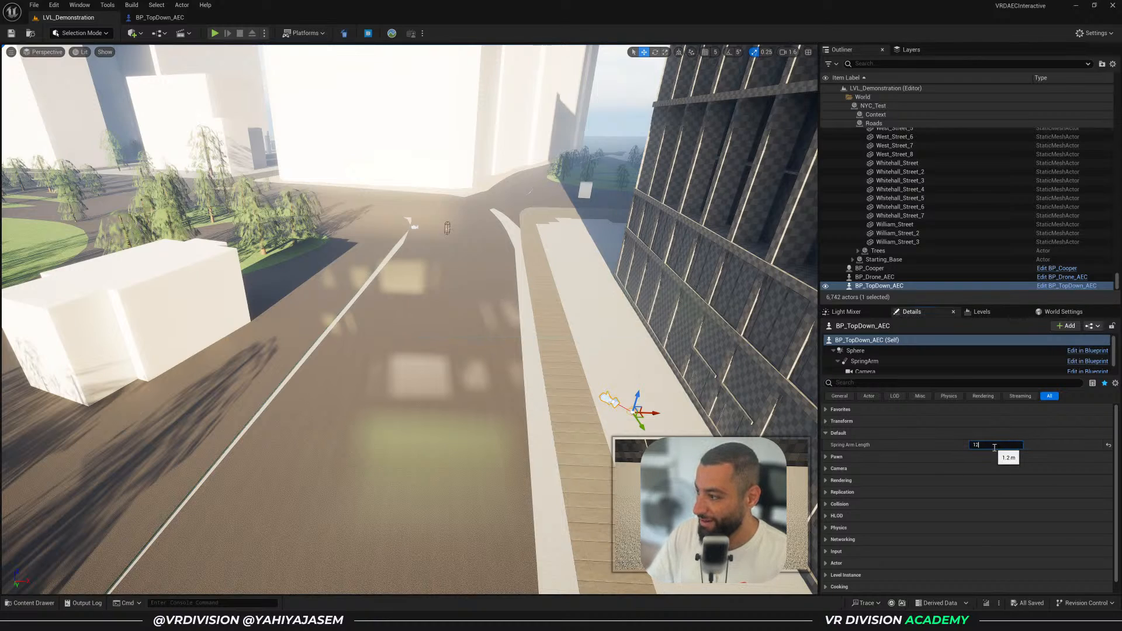
{"action": "type", "text": "00"}
{"action": "key", "text": "Return"}
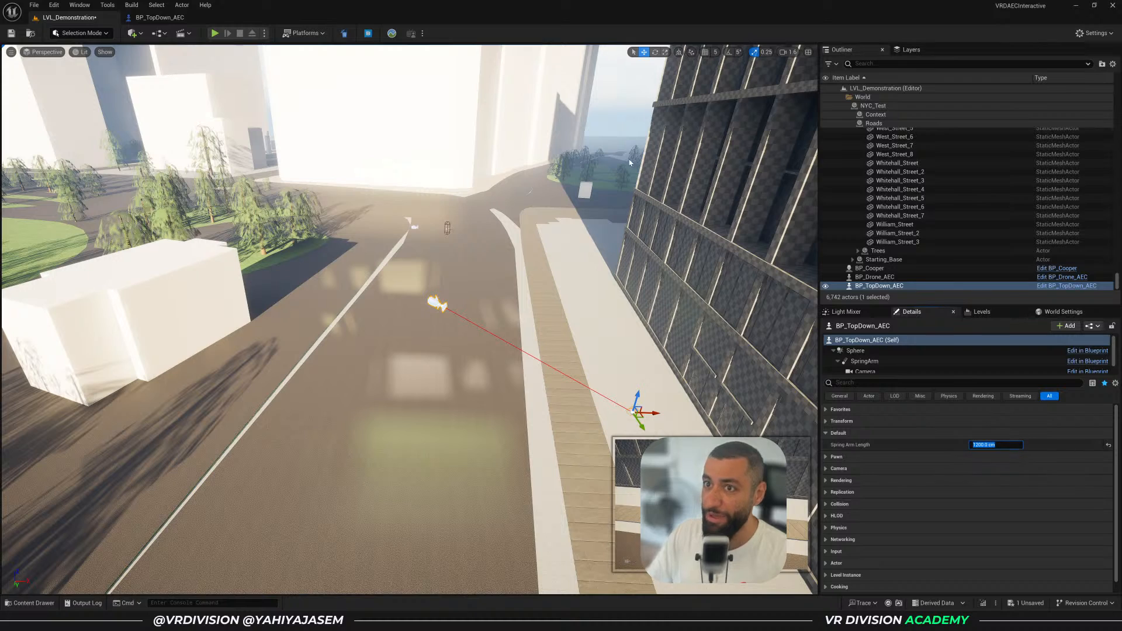
In BP_TopDown_AEC's Construction Script, delete the Multiply node, connect Spring Arm Length directly to Target Arm Length, and reposition the variable node
{"action": "left_click", "coordinate": [160, 17]}
{"action": "left_click", "coordinate": [514, 281]}
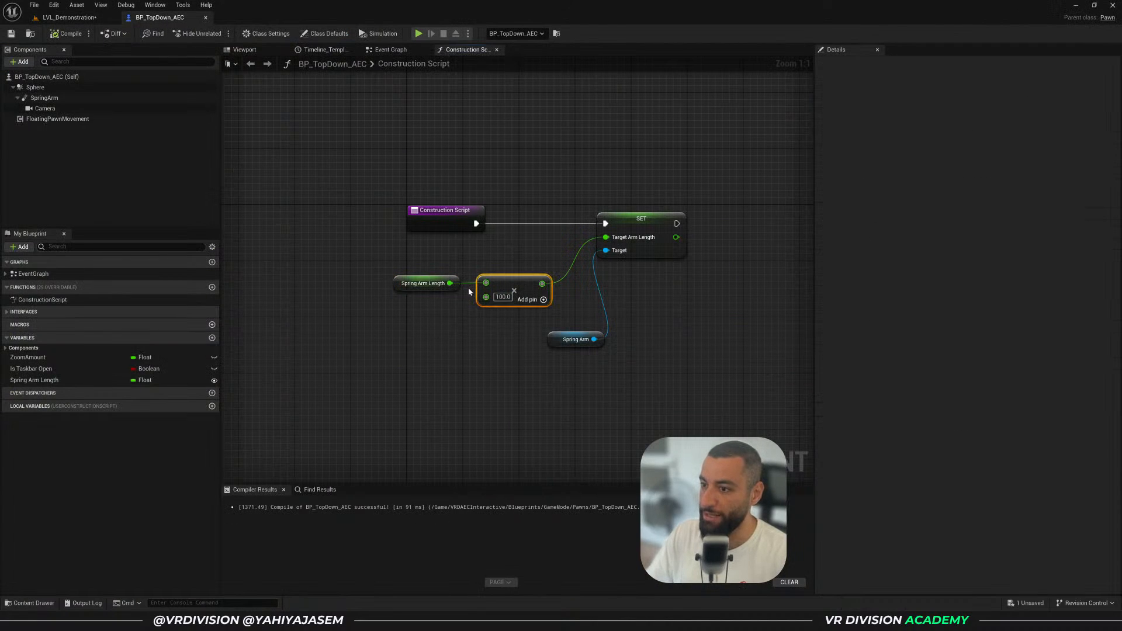
{"action": "key", "text": "Delete"}
{"action": "left_click_drag", "start_coordinate": [450, 283], "coordinate": [606, 236]}
{"action": "left_click_drag", "start_coordinate": [449, 283], "coordinate": [494, 264]}
{"action": "left_click", "coordinate": [383, 261]}
{"action": "left_click_drag", "start_coordinate": [397, 284], "coordinate": [420, 269]}
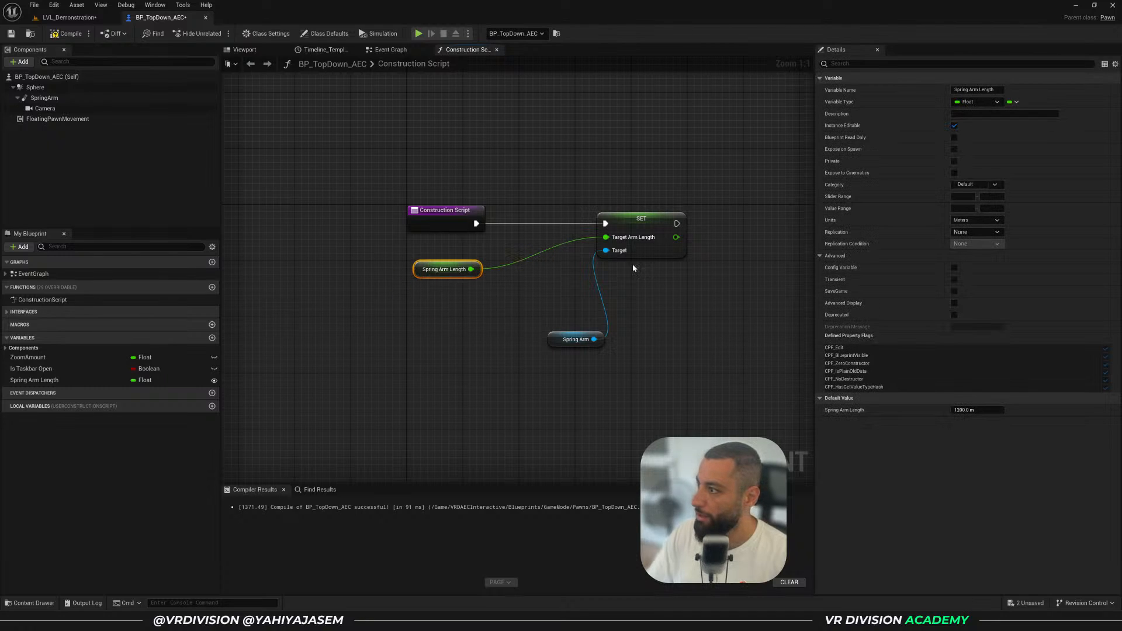
Set the Spring Arm Length variable's units to Centimeters, compile the blueprint, and return to the level
{"action": "left_click", "coordinate": [976, 220]}
{"action": "left_click", "coordinate": [980, 254]}
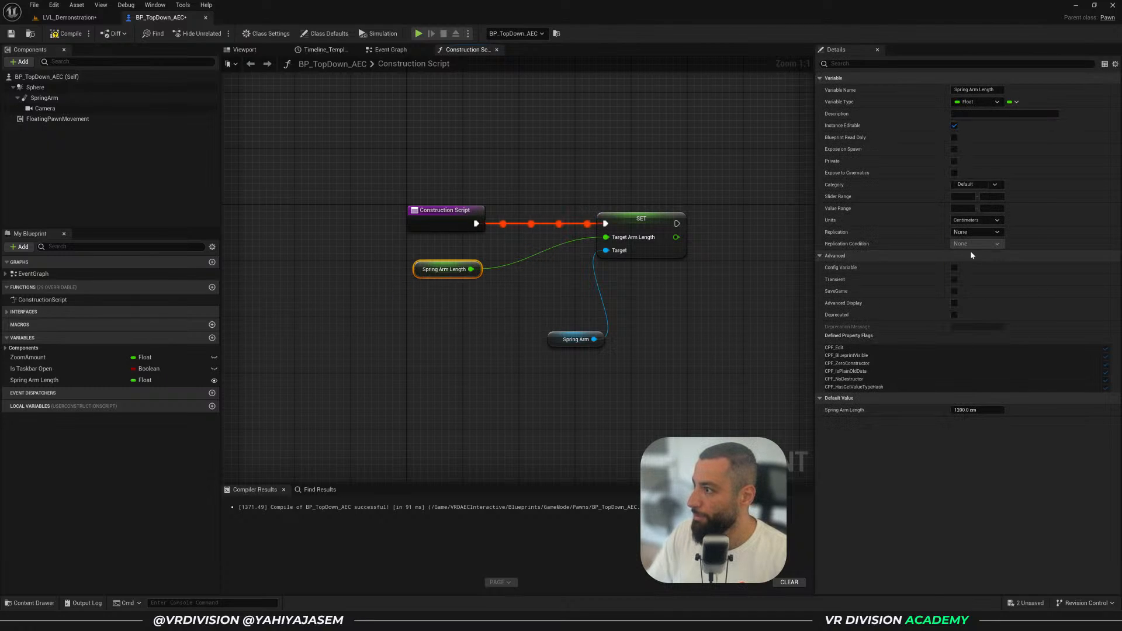
{"action": "left_click", "coordinate": [67, 33]}
{"action": "left_click", "coordinate": [68, 18]}
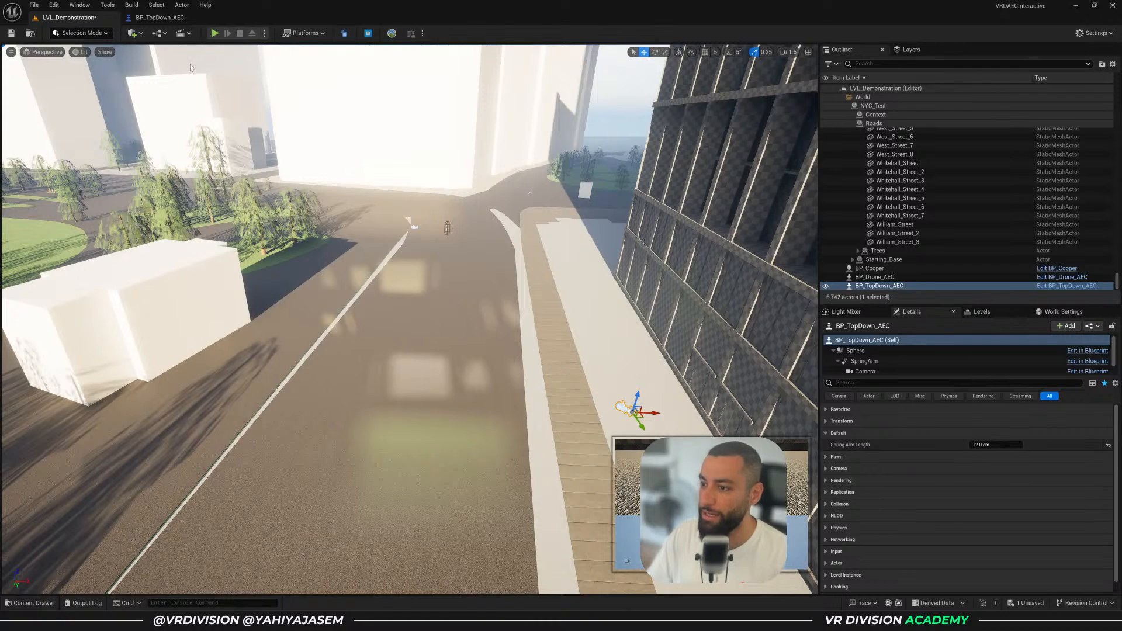
{"action": "left_click", "coordinate": [159, 18]}
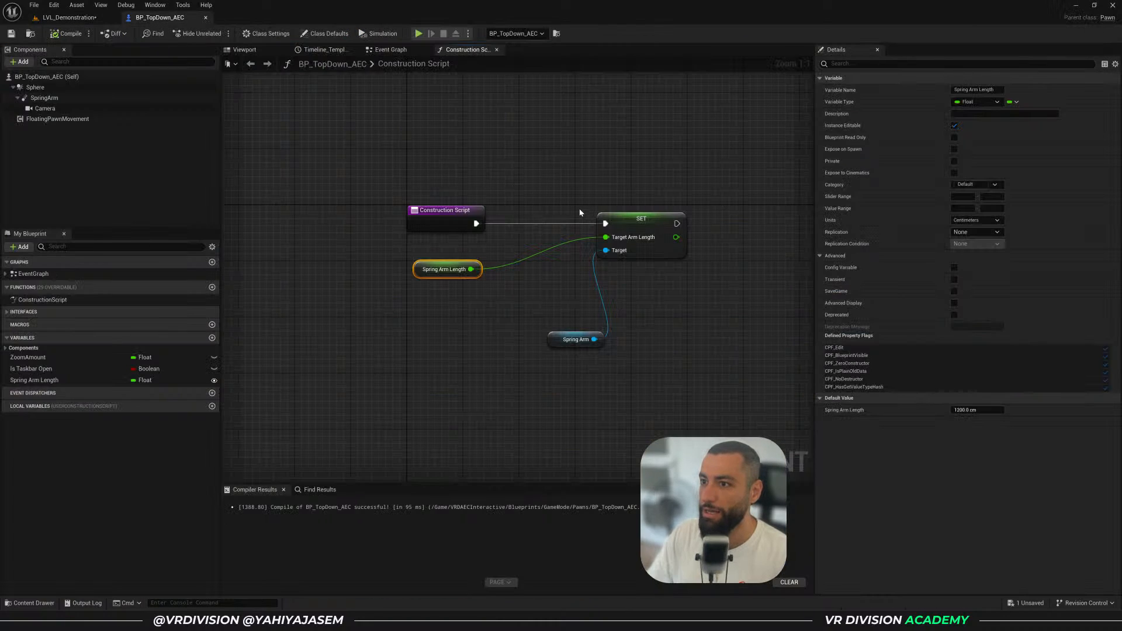
{"action": "left_click", "coordinate": [69, 17]}
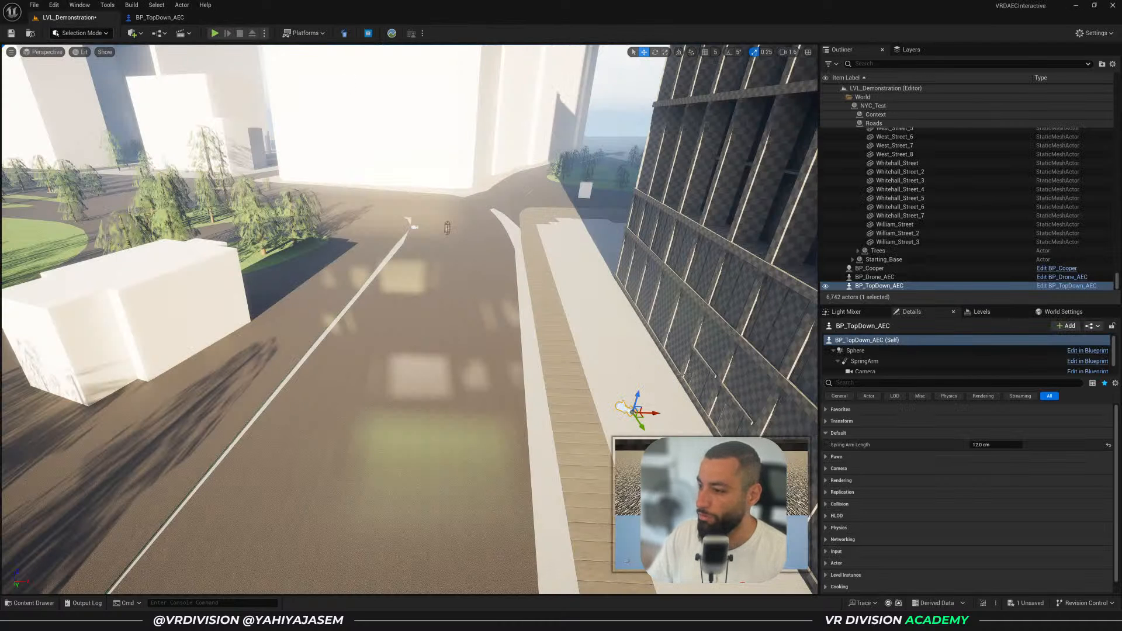
Set the placed top-down pawn's Spring Arm Length to 12000 cm and save the level
{"action": "left_click", "coordinate": [992, 446]}
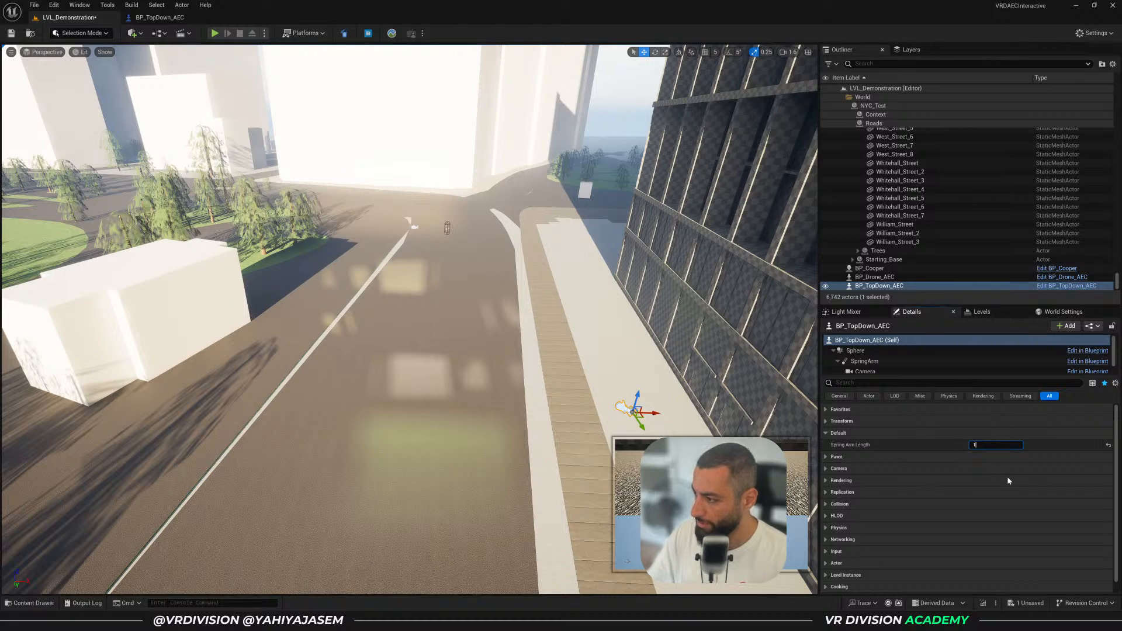
{"action": "type", "text": "1200"}
{"action": "key", "text": "Return"}
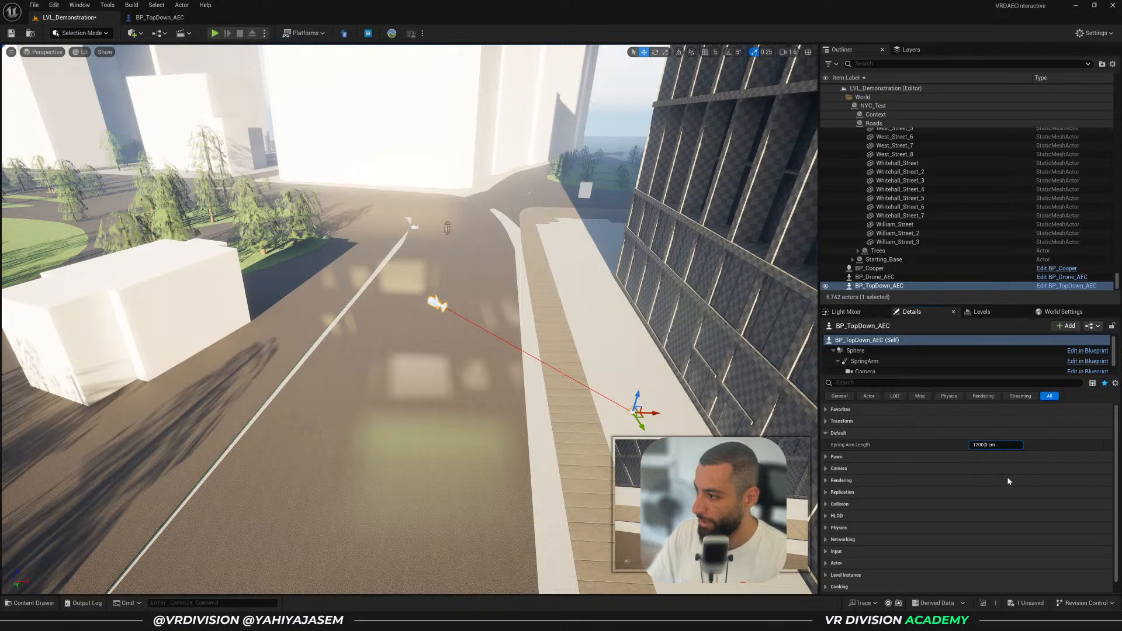
{"action": "type", "text": "0"}
{"action": "key", "text": "Return"}
{"action": "scroll", "coordinate": [615, 459], "scroll_direction": "down", "scroll_amount": 2}
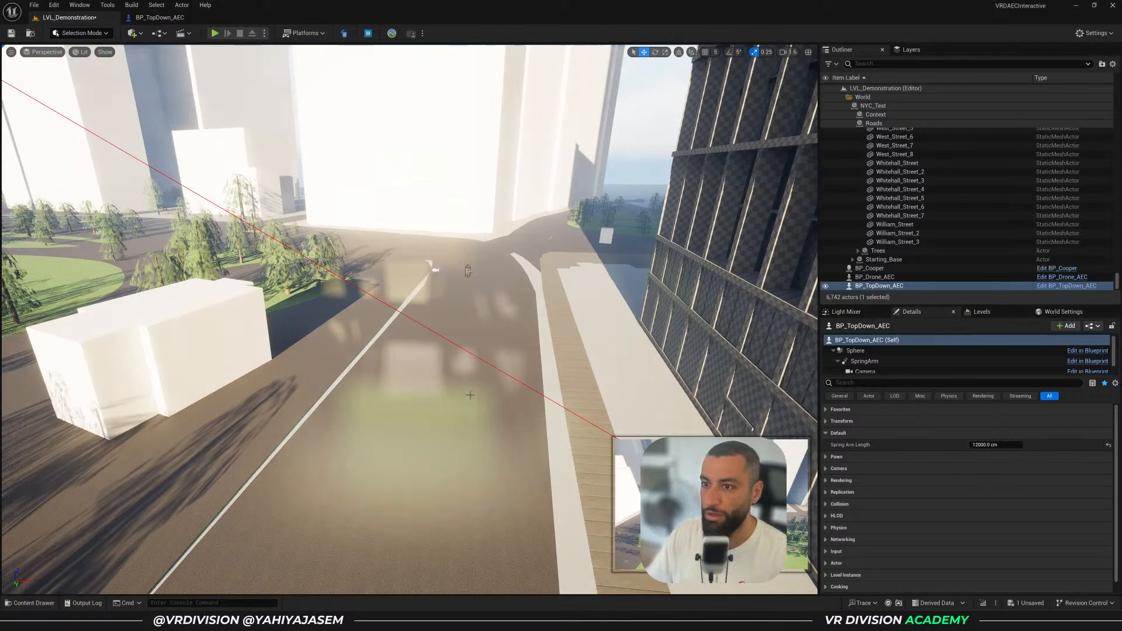
{"action": "key", "text": "ctrl+s"}
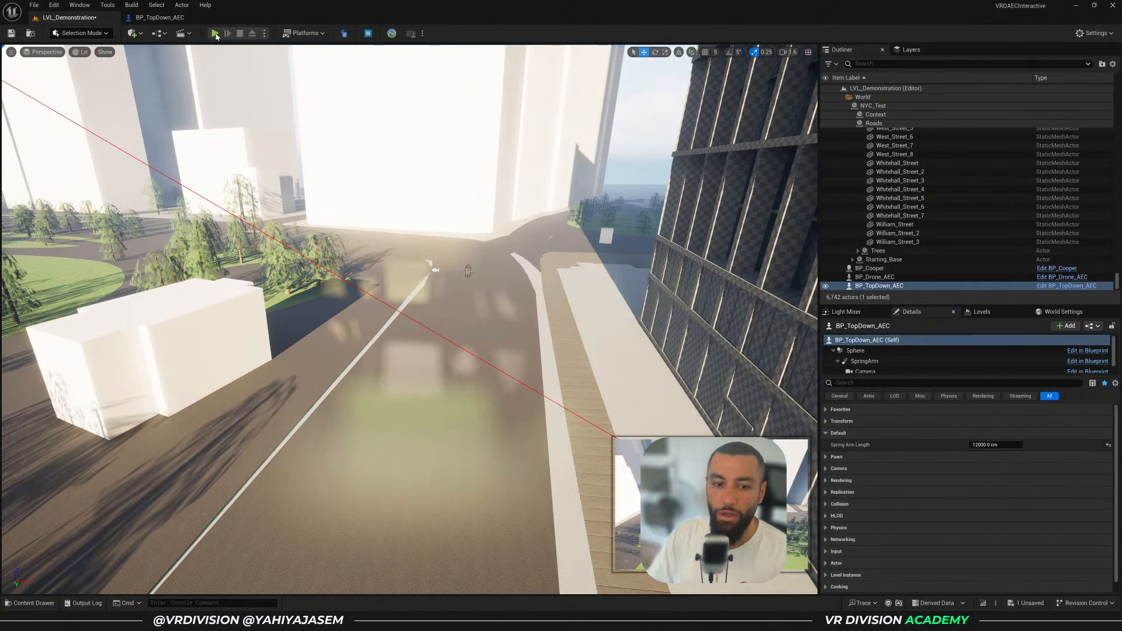
Play the level and cycle the view modes through Top Down, Drone Mode and Third Person
{"action": "key", "text": "alt+p"}
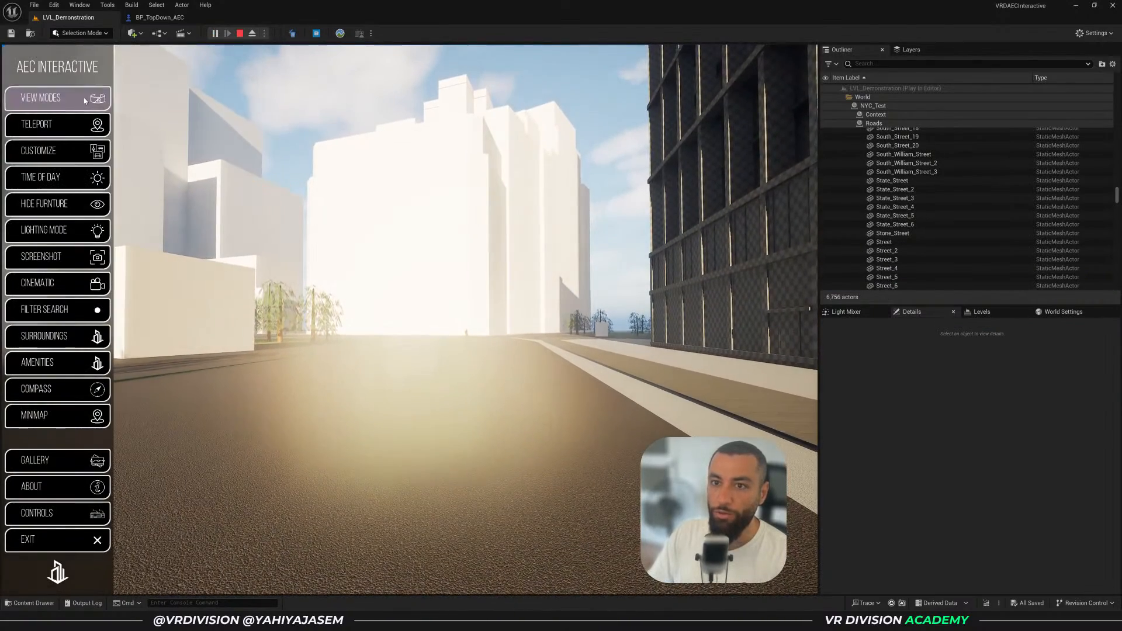
{"action": "left_click", "coordinate": [85, 100]}
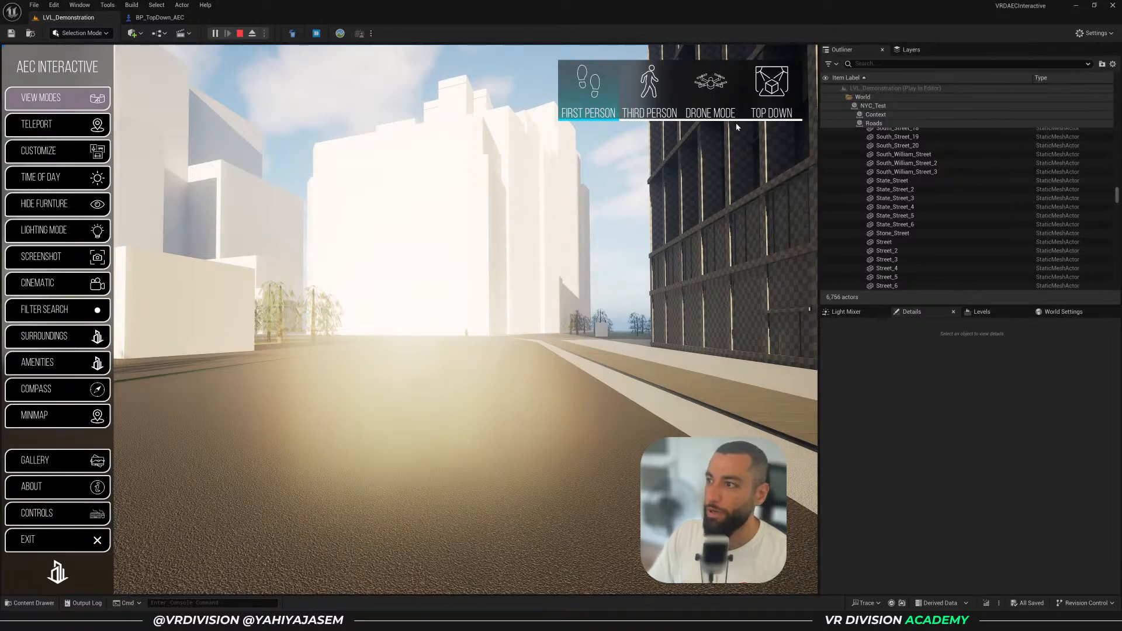
{"action": "left_click", "coordinate": [772, 94]}
{"action": "left_click", "coordinate": [710, 97]}
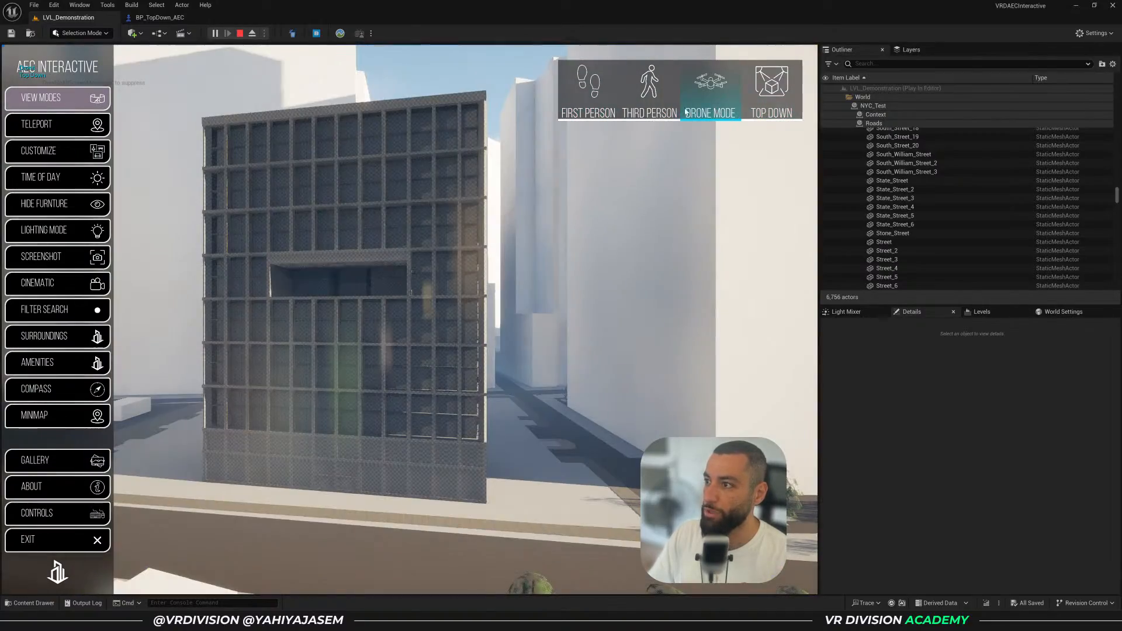
{"action": "left_click", "coordinate": [657, 110]}
Hide the AEC Interactive menu, run the third-person character around the street, and bring the menu back
{"action": "key", "text": "Tab"}
{"action": "key", "text": "w"}
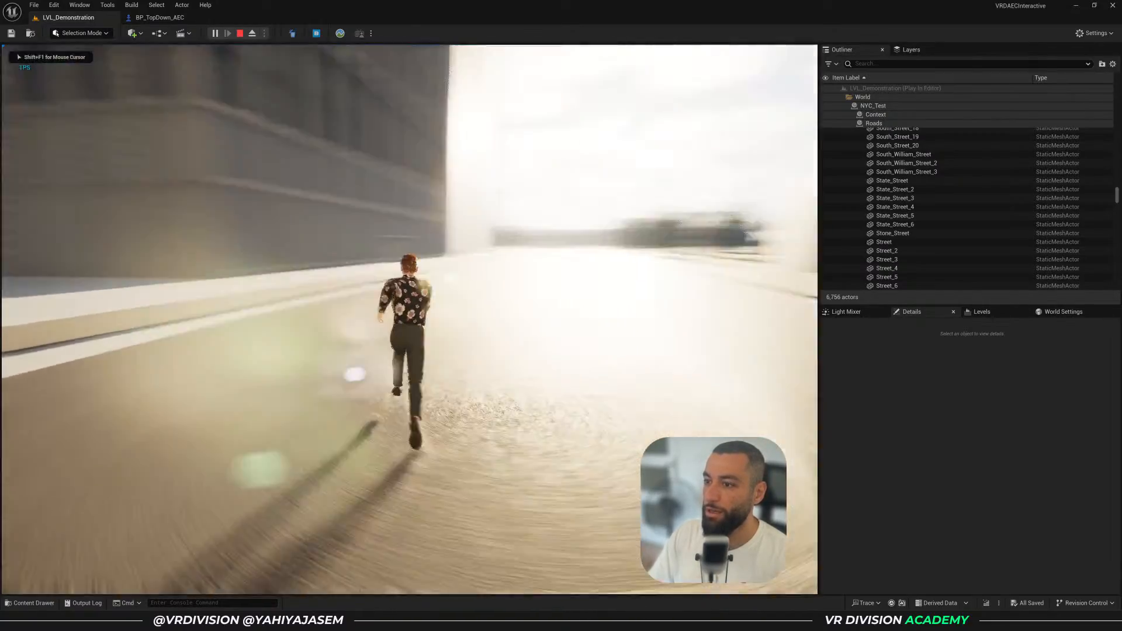
{"action": "key", "text": "d"}
{"action": "key", "text": "s"}
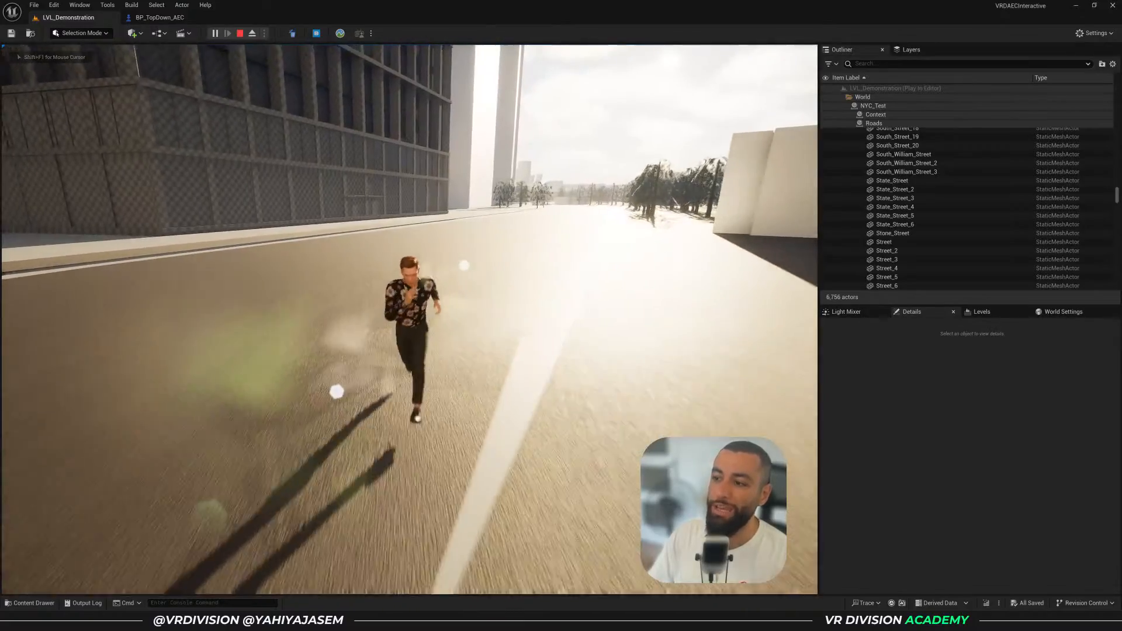
{"action": "key", "text": "a"}
{"action": "key", "text": "Tab"}
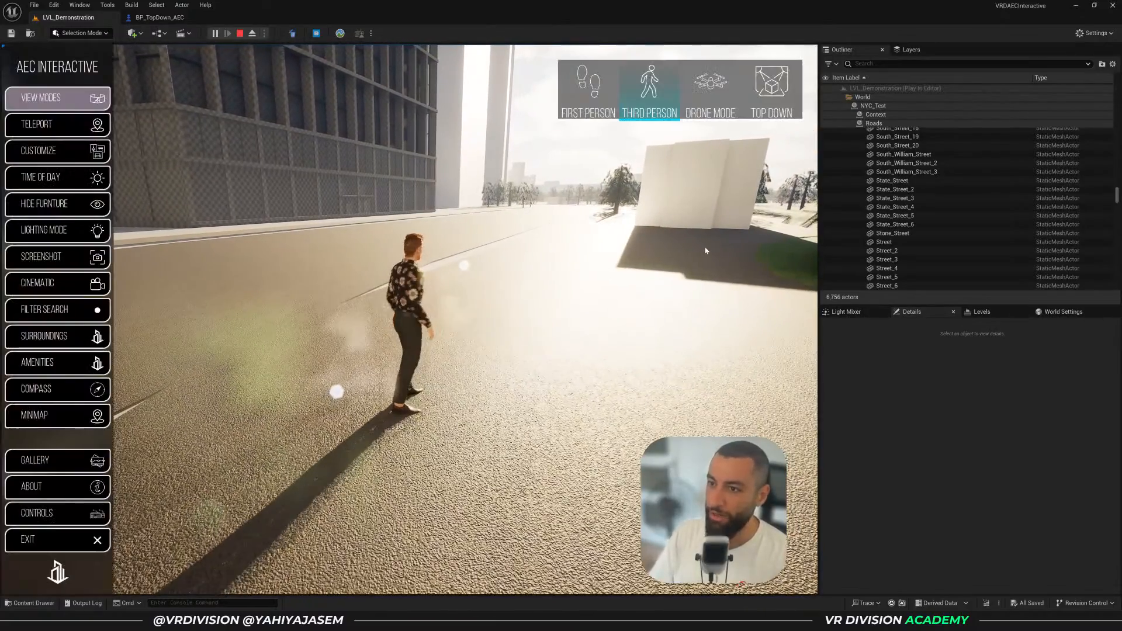
Check the Top Down view at the new arm length, switch to First Person, and stop the play session
{"action": "left_click", "coordinate": [771, 87]}
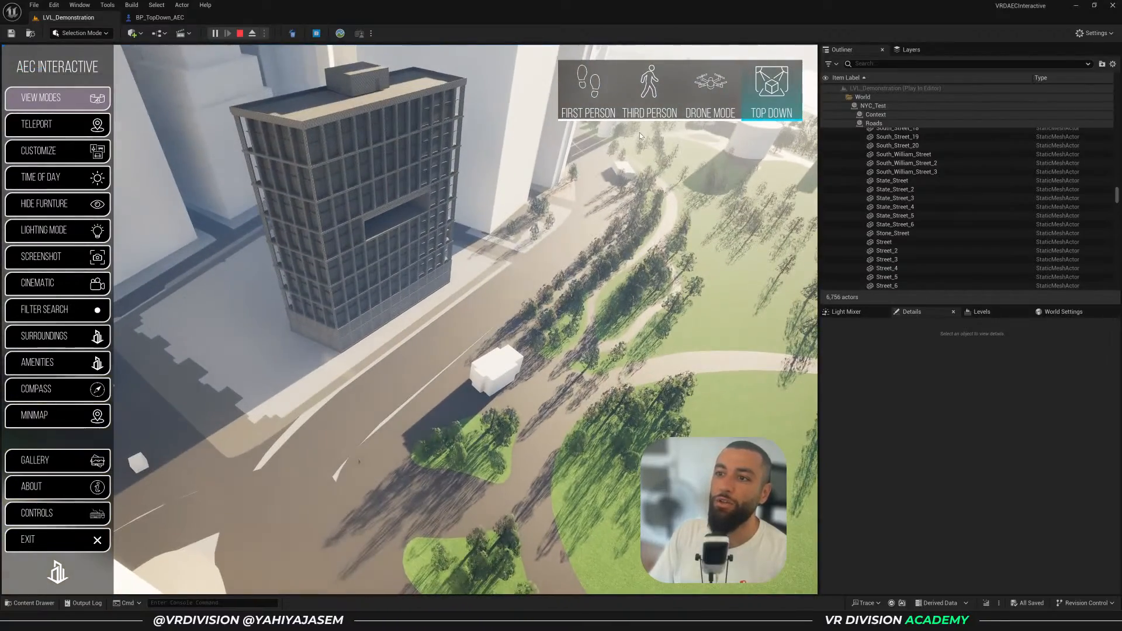
{"action": "left_click", "coordinate": [588, 94]}
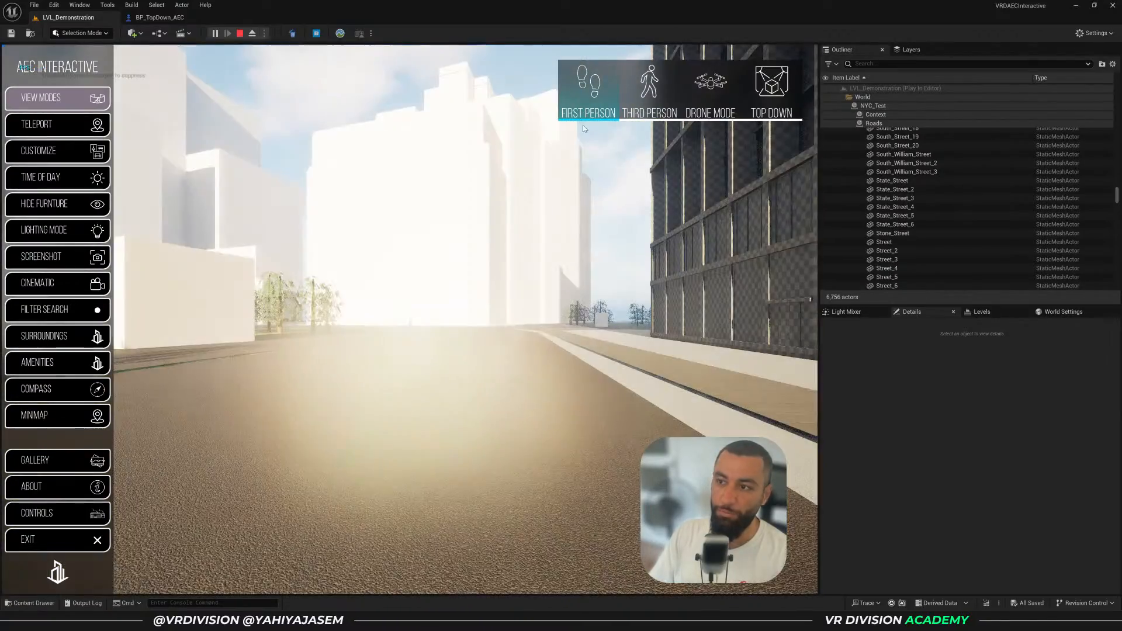
{"action": "key", "text": "Escape"}
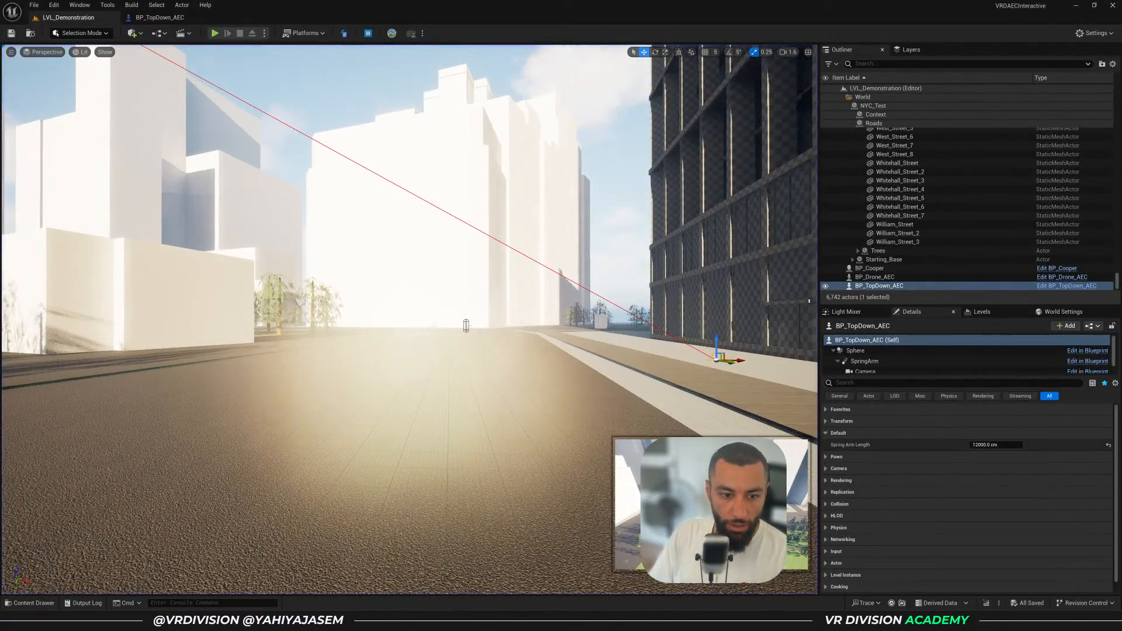
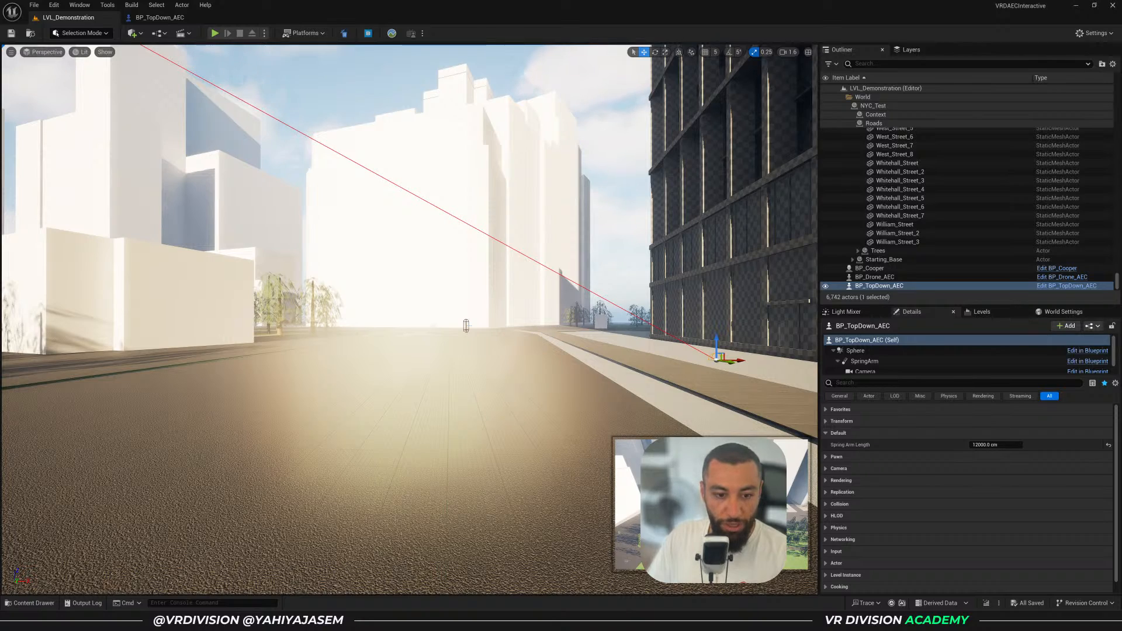
{"action": "right_click_drag", "start_coordinate": [421, 200], "coordinate": [448, 256]}
{"action": "key", "text": "e"}
{"action": "key", "text": "e"}
{"action": "key", "text": "s"}
{"action": "key", "text": "a"}
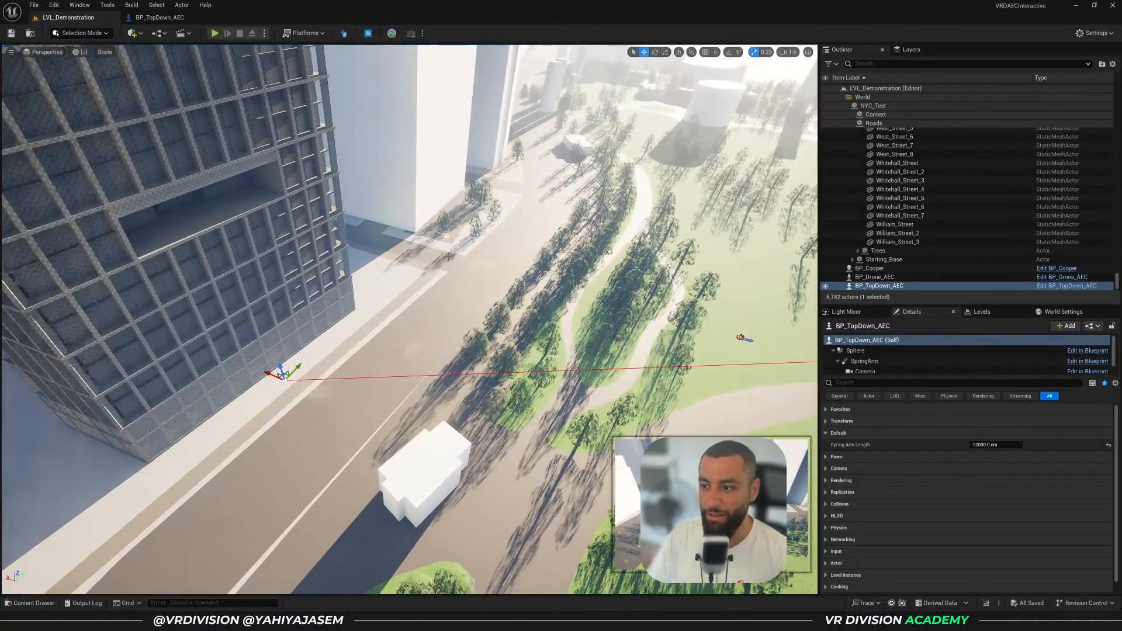
Collapse the level's Outliner hierarchy and create a folder named !AEC under LVL_Demonstration
{"action": "left_click", "coordinate": [888, 278]}
{"action": "left_click", "coordinate": [870, 98]}
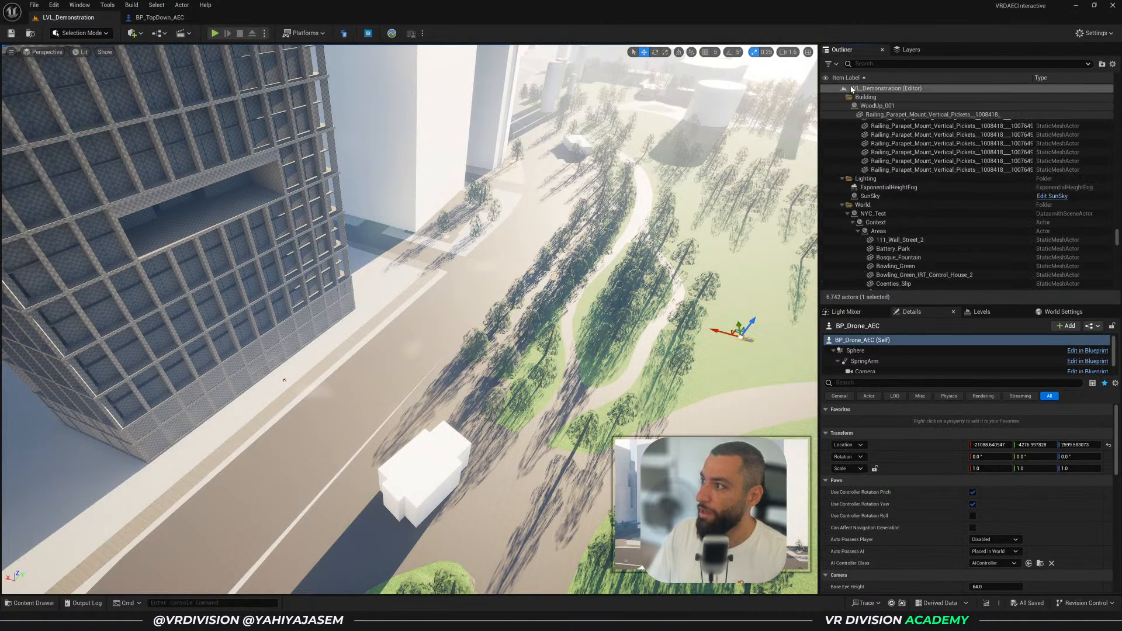
{"action": "left_click", "coordinate": [852, 89]}
{"action": "left_click", "coordinate": [838, 89], "text": "shift"}
{"action": "left_click", "coordinate": [838, 90]}
{"action": "right_click", "coordinate": [862, 89]}
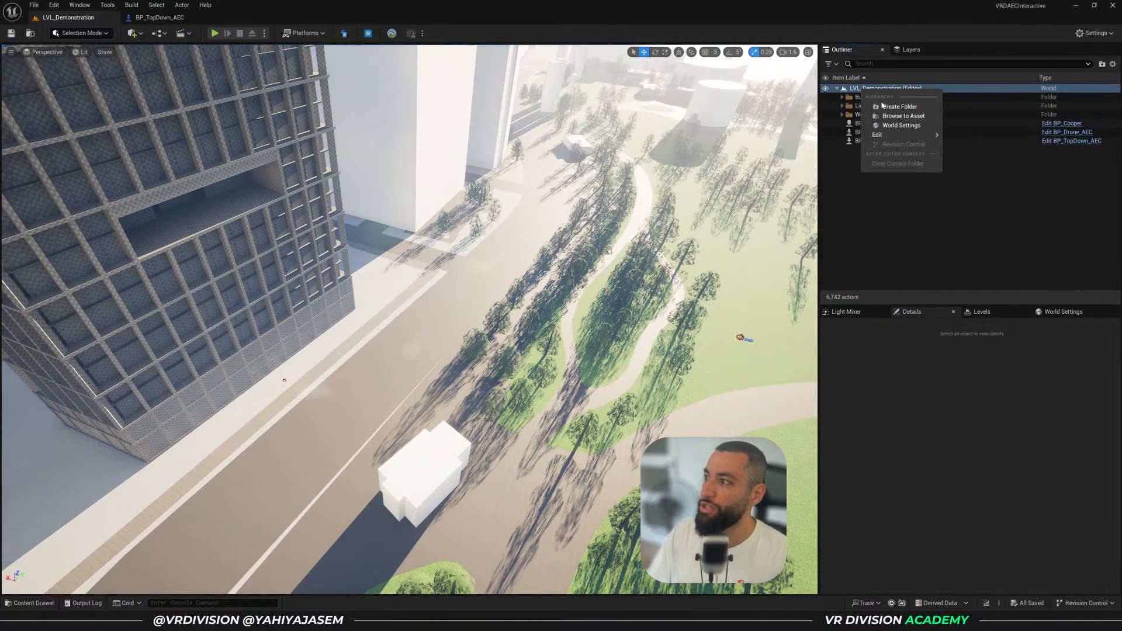
{"action": "left_click", "coordinate": [884, 107]}
{"action": "type", "text": "!AEC"}
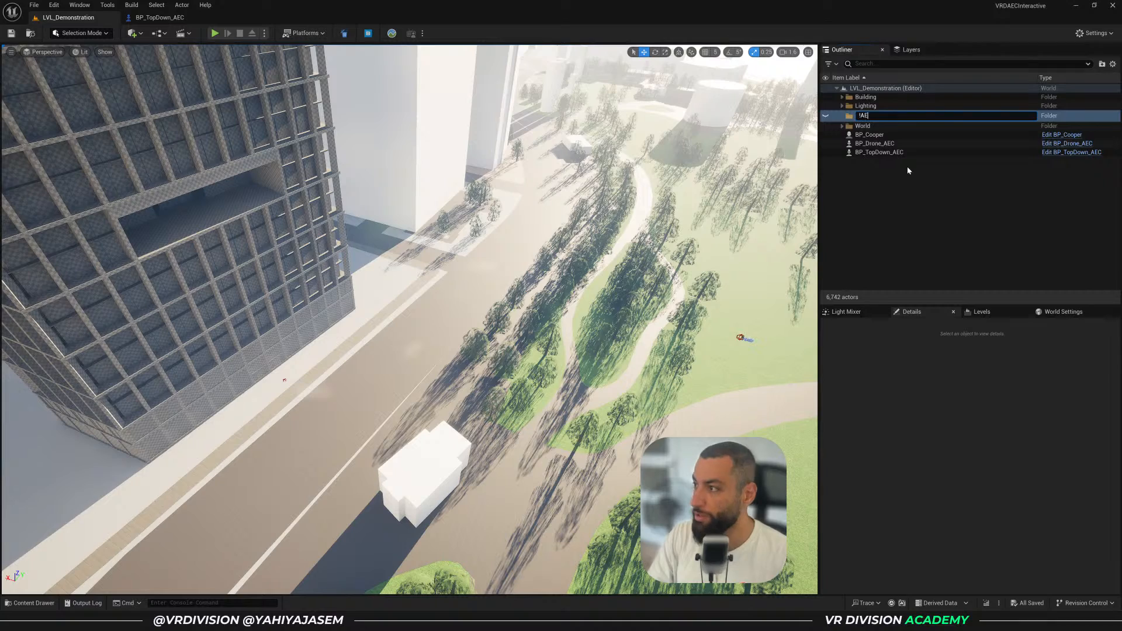
{"action": "key", "text": "Return"}
Move BP_Cooper, BP_Drone_AEC and BP_TopDown_AEC into the !AEC folder and clear the selection
{"action": "left_click", "coordinate": [889, 150]}
{"action": "left_click", "coordinate": [878, 134], "text": "shift"}
{"action": "left_click_drag", "start_coordinate": [878, 133], "coordinate": [861, 97]}
{"action": "right_click_drag", "start_coordinate": [654, 143], "coordinate": [468, 150]}
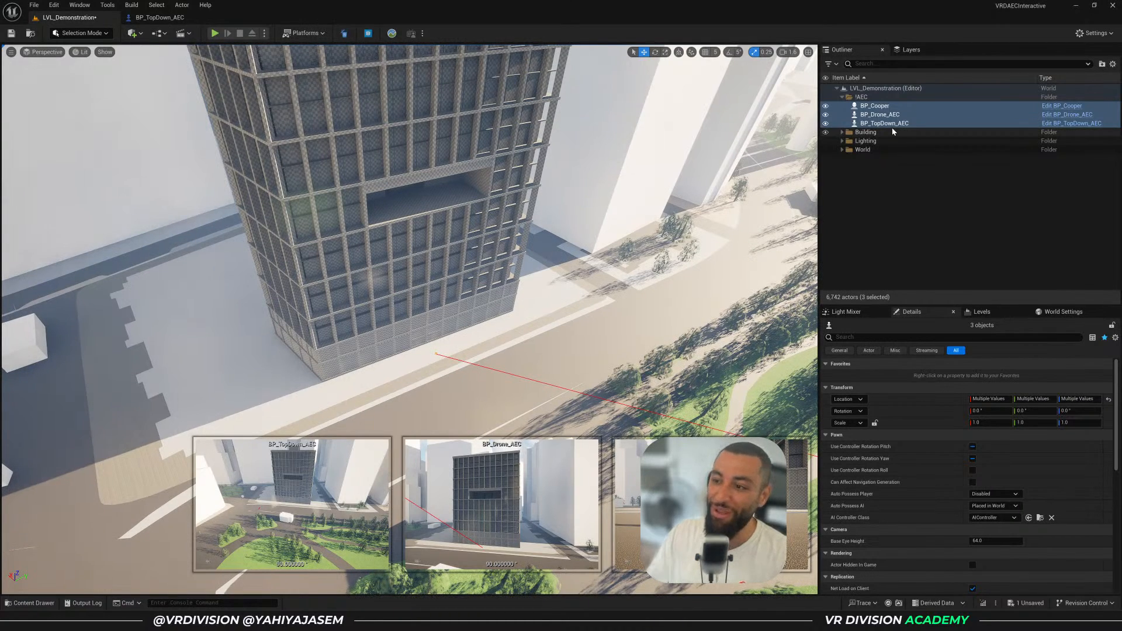
{"action": "right_click_drag", "start_coordinate": [678, 198], "coordinate": [621, 196]}
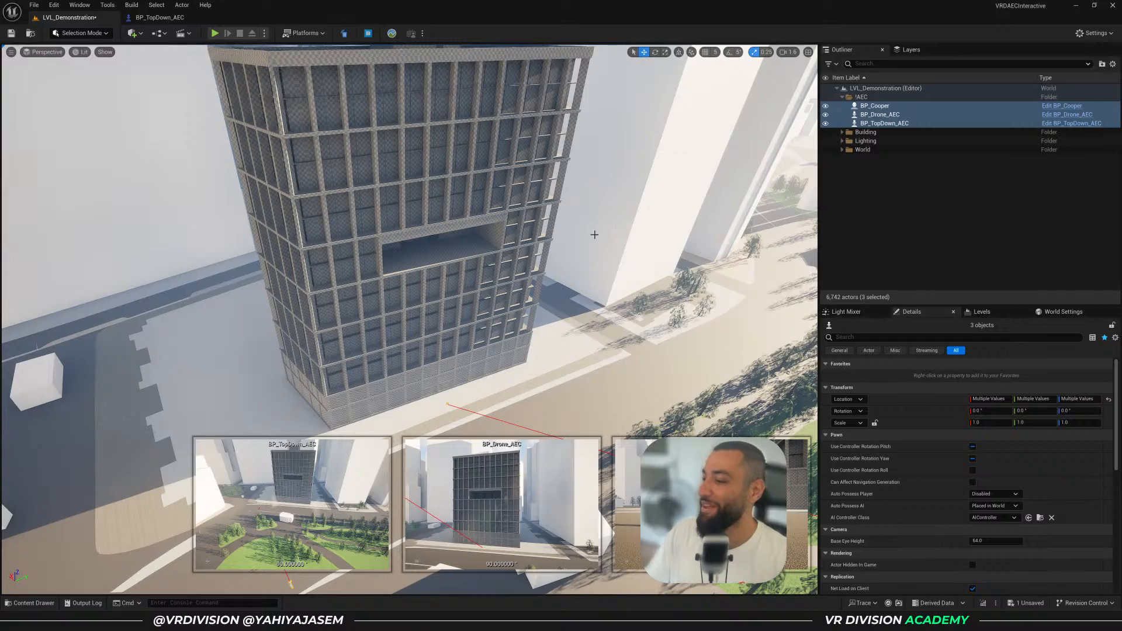
{"action": "key", "text": "Escape"}
{"action": "right_click_drag", "start_coordinate": [585, 243], "coordinate": [581, 287]}
{"action": "key", "text": "w"}
{"action": "scroll", "coordinate": [585, 244], "scroll_direction": "up", "scroll_amount": 4}
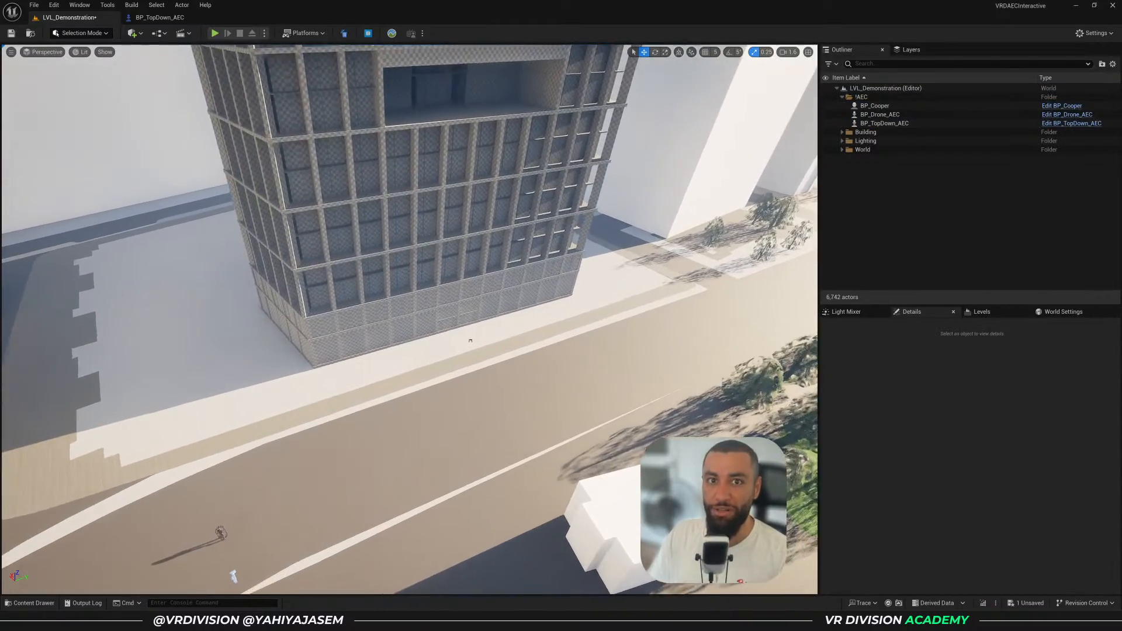
{"action": "right_click_drag", "start_coordinate": [483, 306], "coordinate": [448, 337]}
Browse the project content from Pawns up to the GameMode and Blueprints folders, collapsing both in the folder tree
{"action": "key", "text": "ctrl+space"}
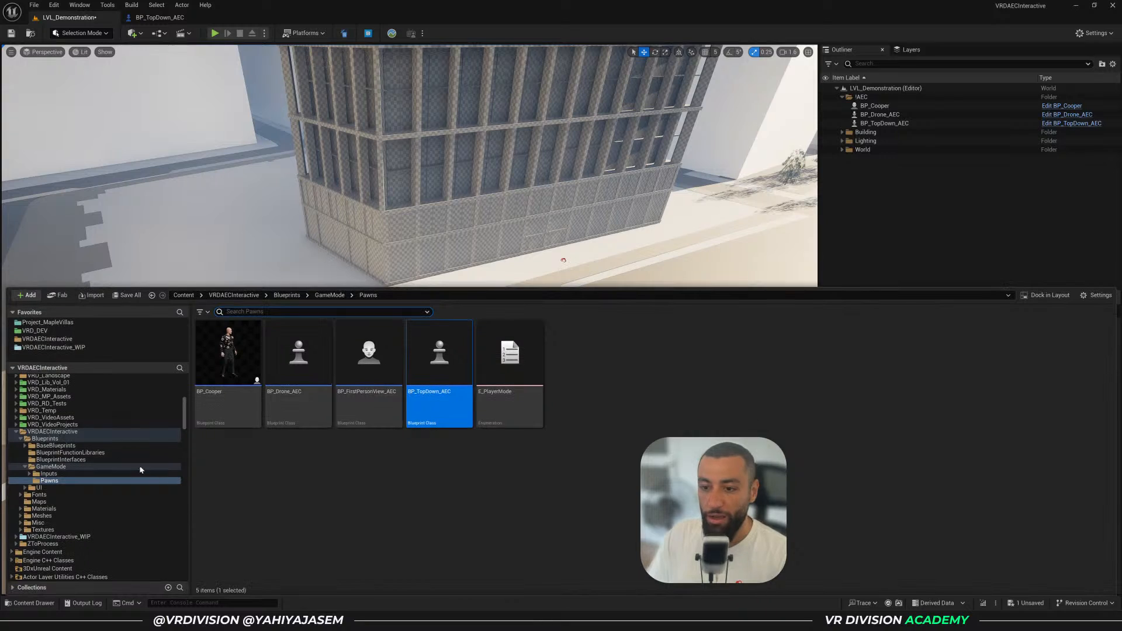
{"action": "left_click", "coordinate": [59, 466]}
{"action": "left_click", "coordinate": [25, 467]}
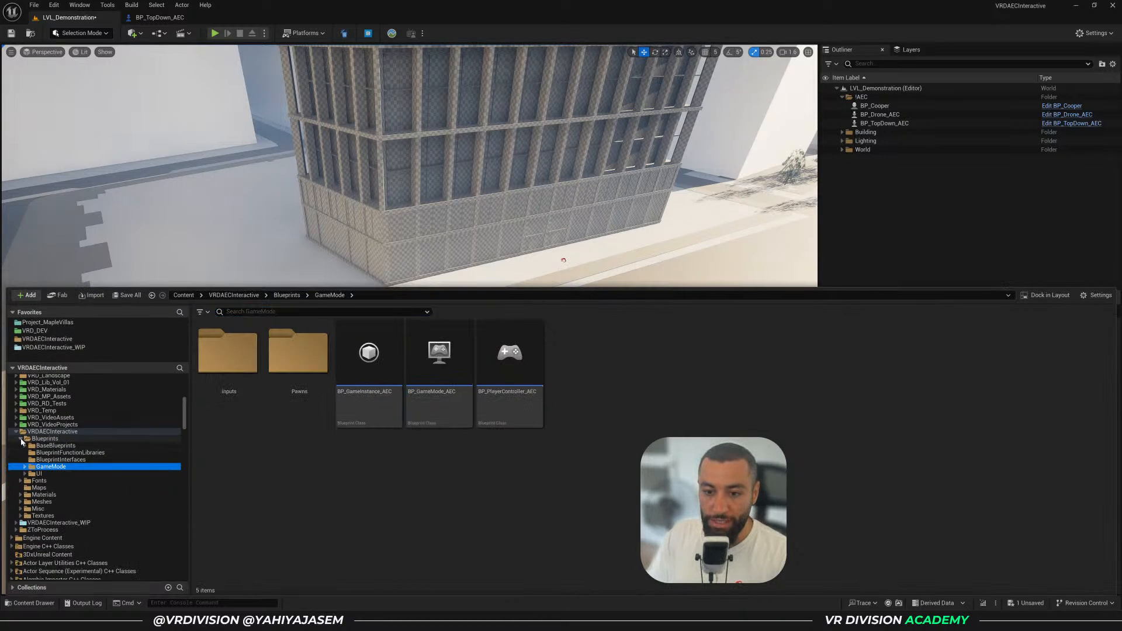
{"action": "left_click", "coordinate": [41, 439]}
{"action": "left_click", "coordinate": [20, 438]}
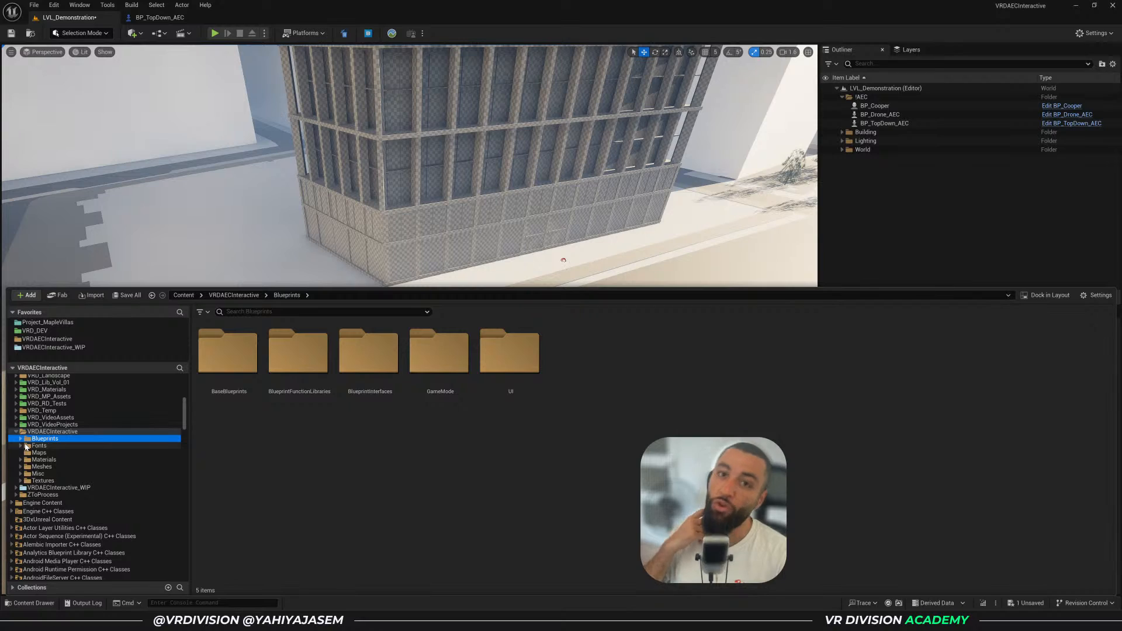
{"action": "right_click_drag", "start_coordinate": [403, 240], "coordinate": [422, 197]}
{"action": "key", "text": "s"}
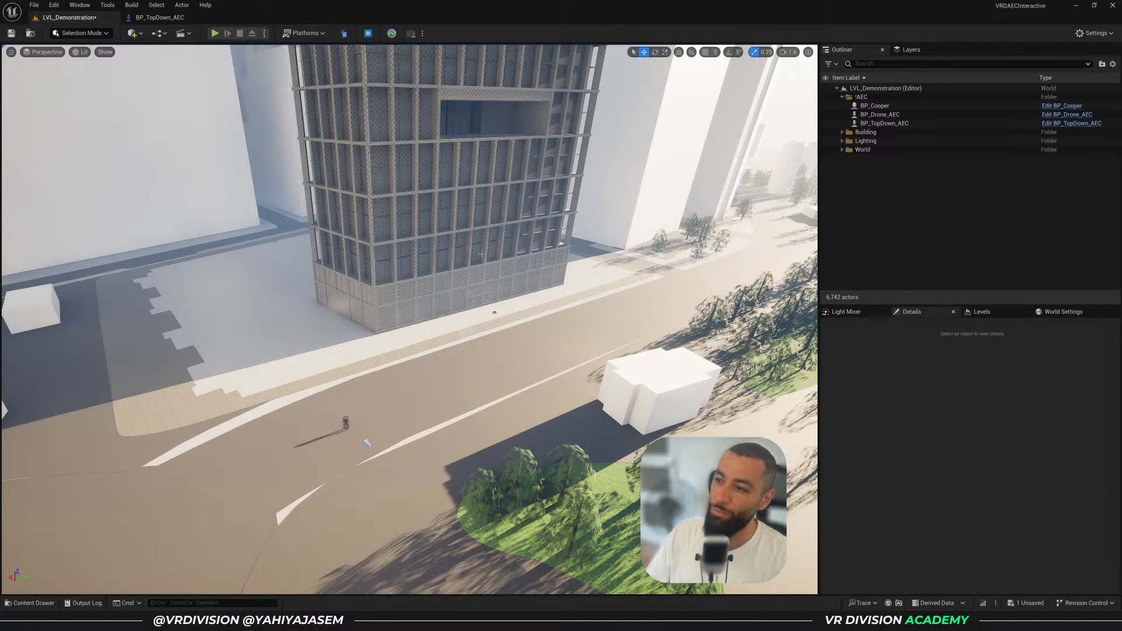
{"action": "right_click_drag", "start_coordinate": [483, 256], "coordinate": [521, 257]}
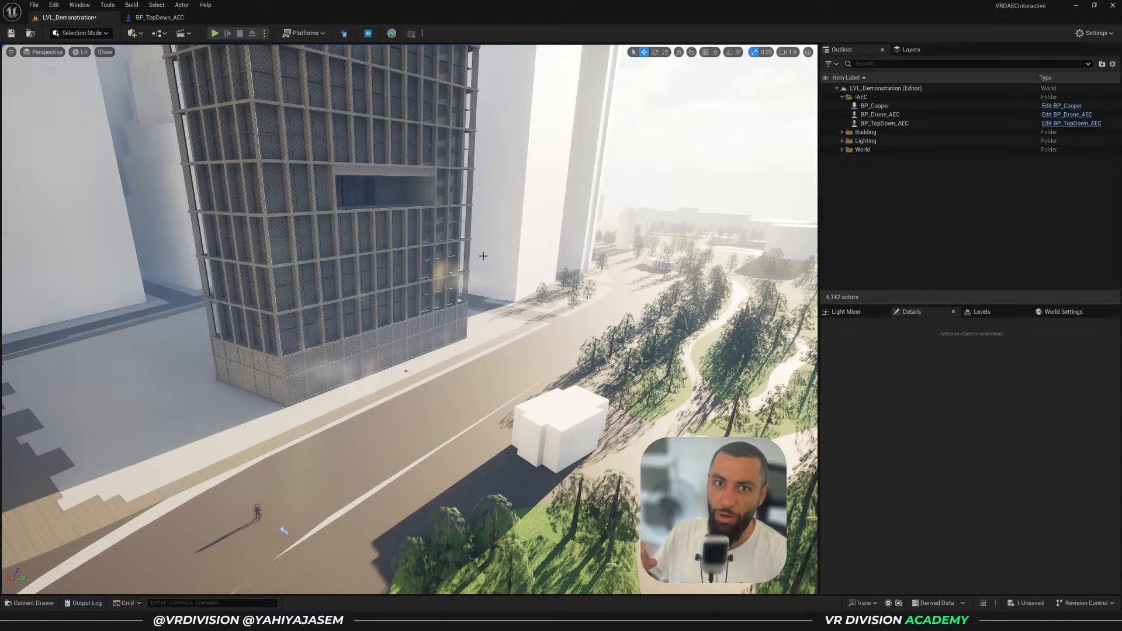
Show the contents of the VRDAECInteractive Blueprints folder in the project content
{"action": "right_click_drag", "start_coordinate": [480, 261], "coordinate": [439, 270]}
{"action": "key", "text": "a"}
{"action": "key", "text": "w"}
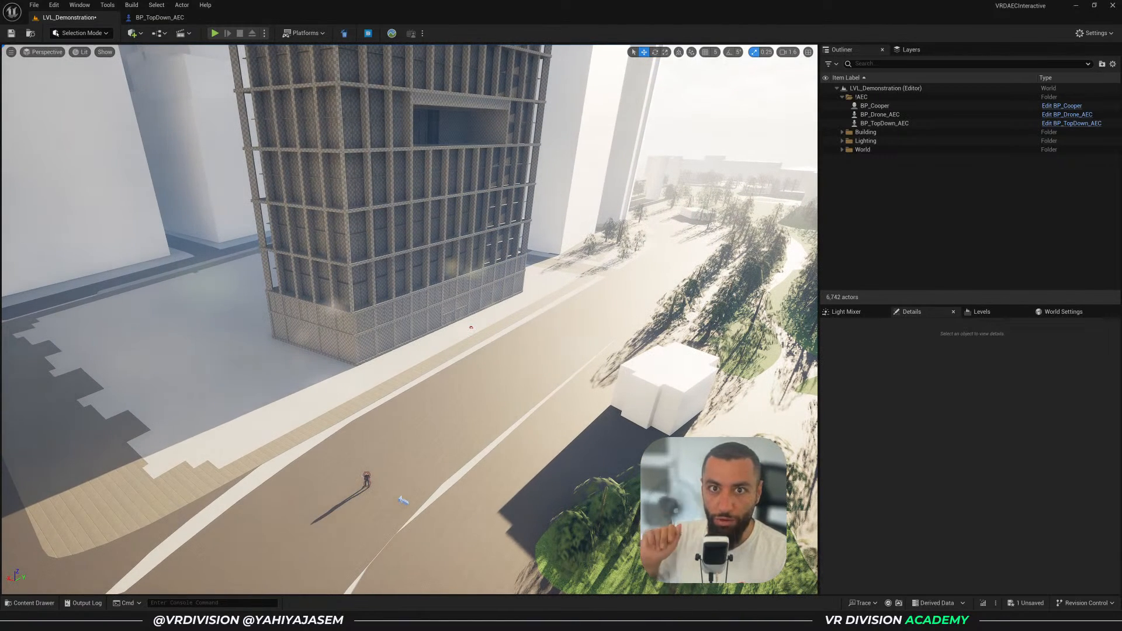
{"action": "right_click_drag", "start_coordinate": [439, 270], "coordinate": [439, 290]}
{"action": "key", "text": "ctrl+space"}
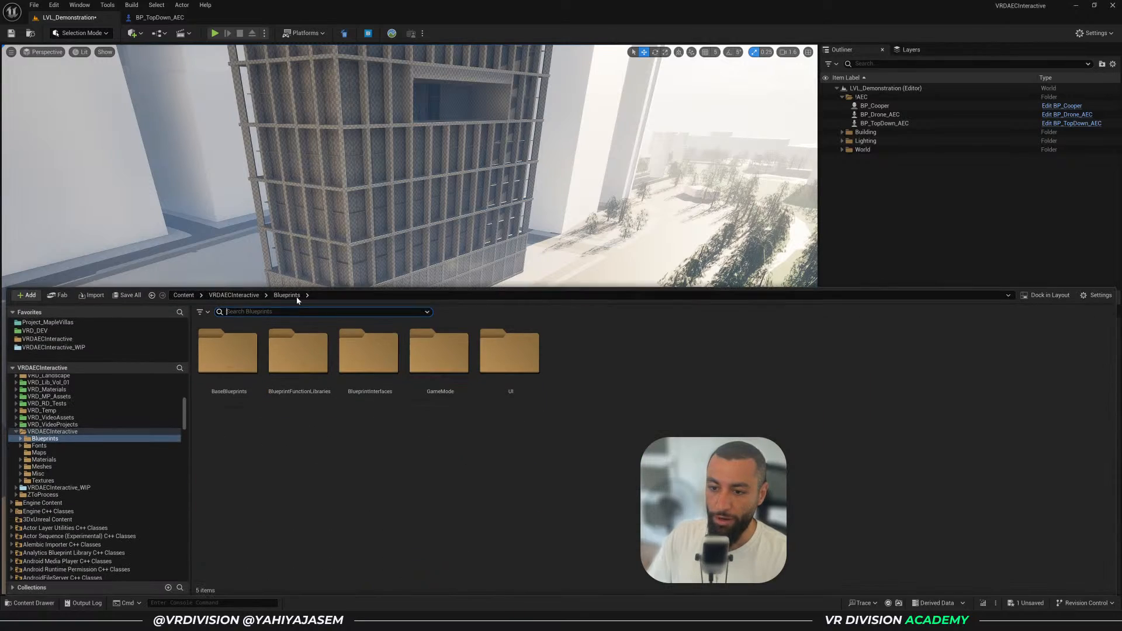
{"action": "left_click", "coordinate": [69, 440]}
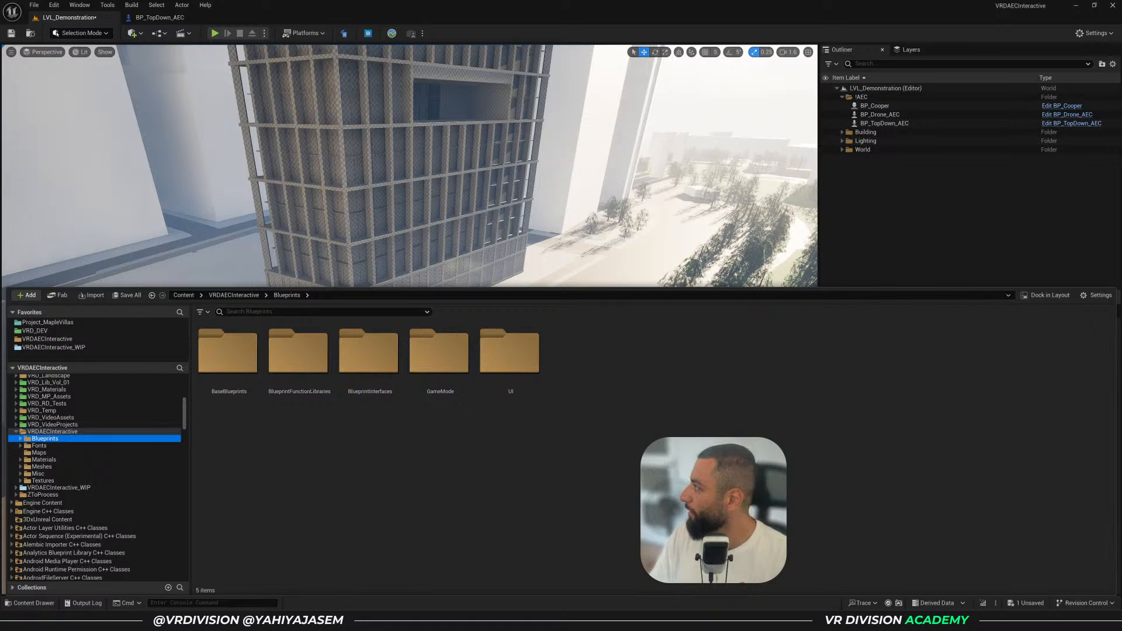
Switch to the AEC Interactive (Internal) Trello board in the browser and look through its lists from Stage 00 to MBK Notes
{"action": "left_click_drag", "start_coordinate": [824, 117], "coordinate": [496, 126]}
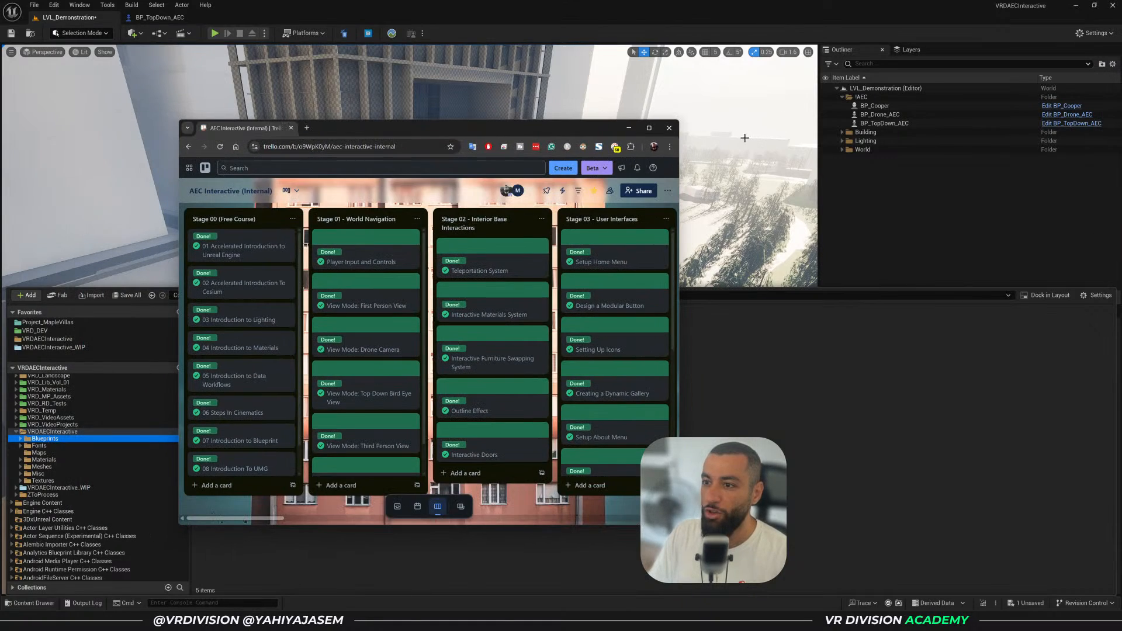
{"action": "double_click", "coordinate": [486, 125]}
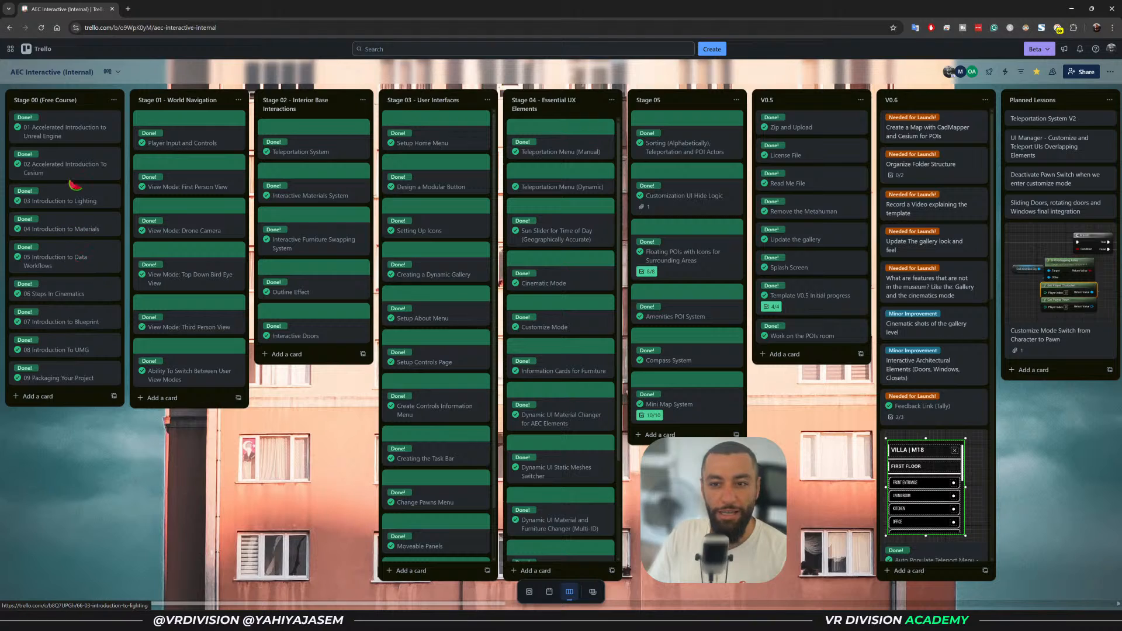
{"action": "scroll", "coordinate": [308, 292], "scroll_direction": "right", "scroll_amount": 3, "text": "shift"}
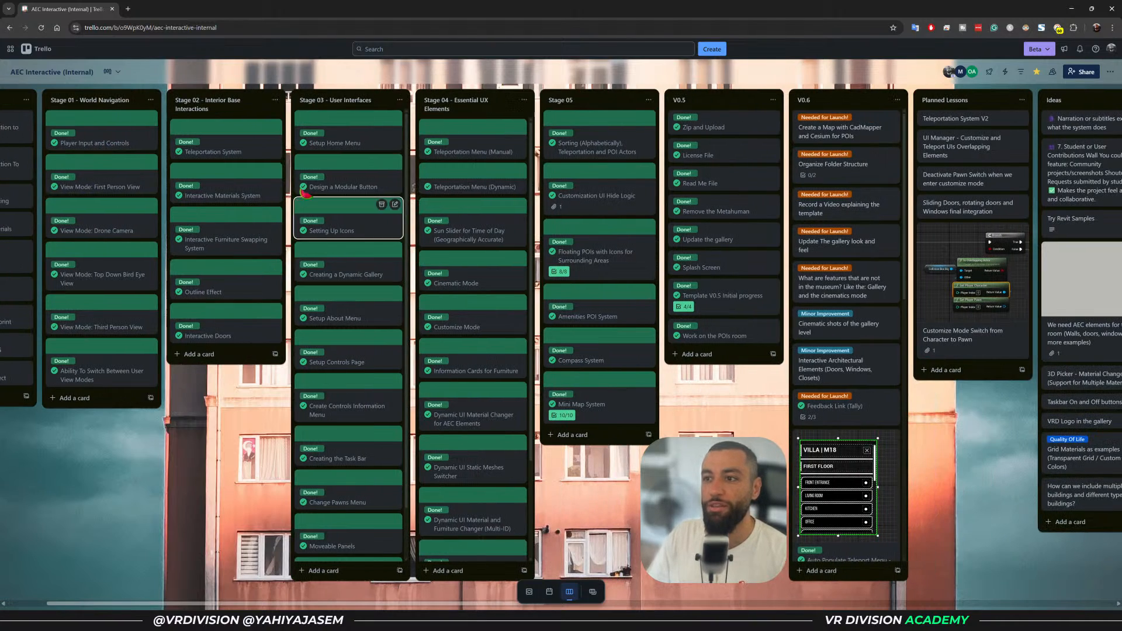
{"action": "scroll", "coordinate": [307, 292], "scroll_direction": "right", "scroll_amount": 8, "text": "shift"}
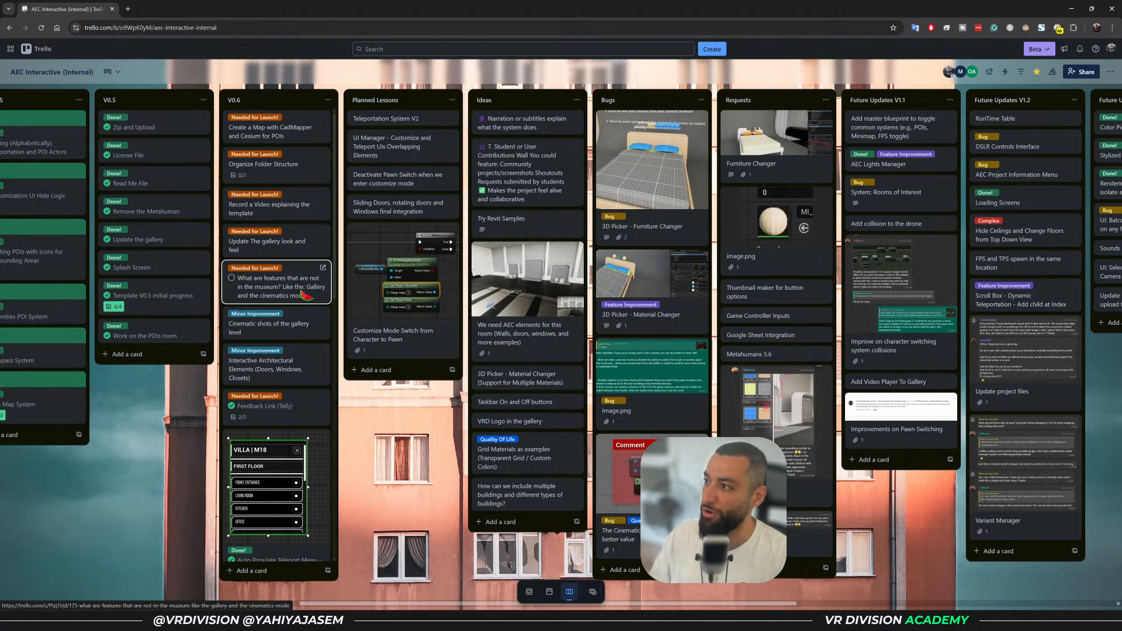
{"action": "scroll", "coordinate": [305, 295], "scroll_direction": "right", "scroll_amount": 2, "text": "shift"}
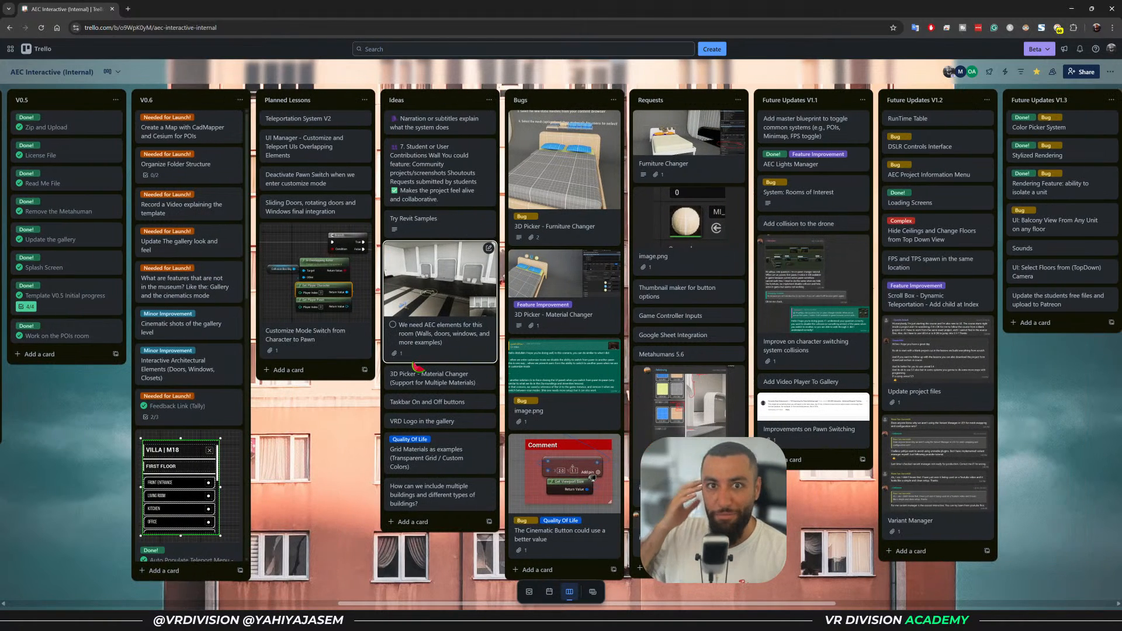
{"action": "scroll", "coordinate": [531, 369], "scroll_direction": "left", "scroll_amount": 1, "text": "shift"}
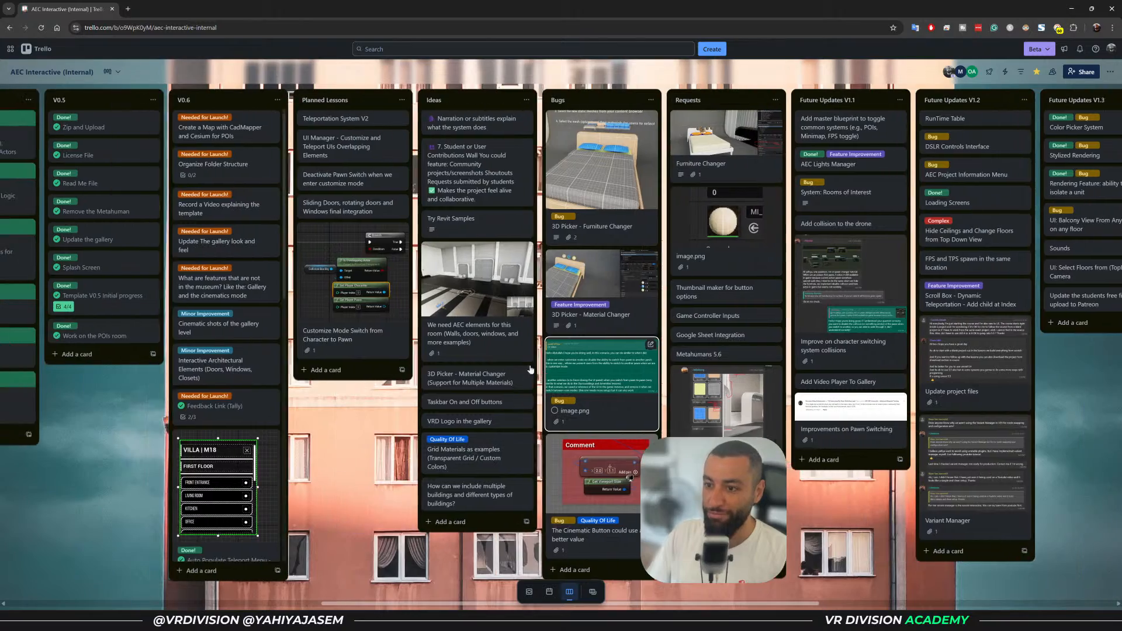
{"action": "scroll", "coordinate": [531, 369], "scroll_direction": "left", "scroll_amount": 1, "text": "shift"}
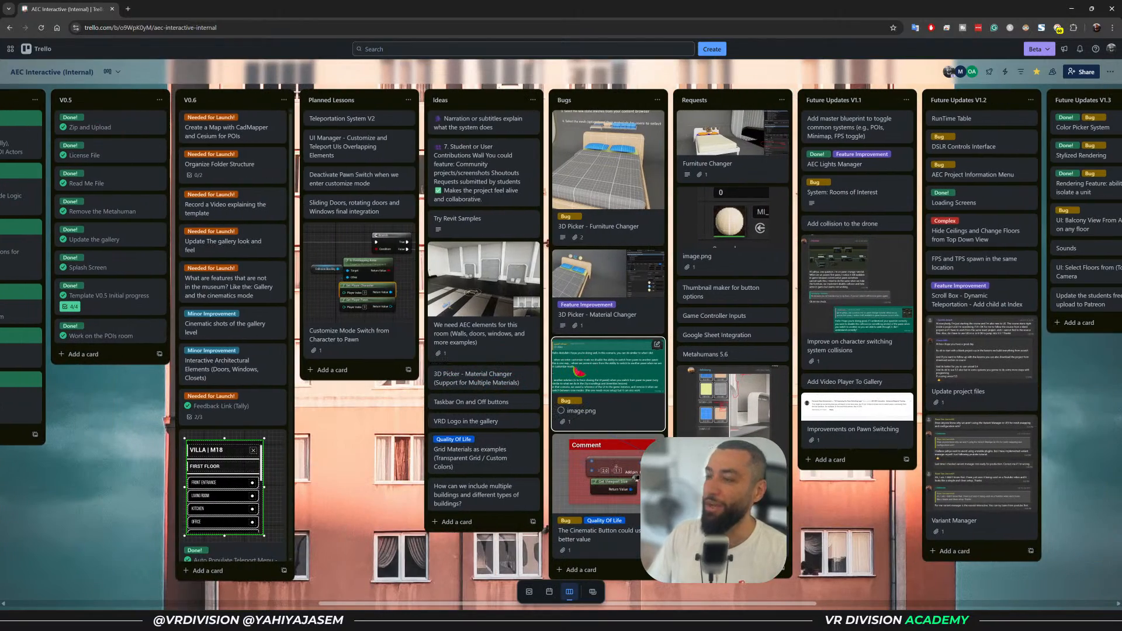
{"action": "scroll", "coordinate": [580, 376], "scroll_direction": "right", "scroll_amount": 8, "text": "shift"}
{"action": "scroll", "coordinate": [579, 373], "scroll_direction": "right", "scroll_amount": 4, "text": "shift"}
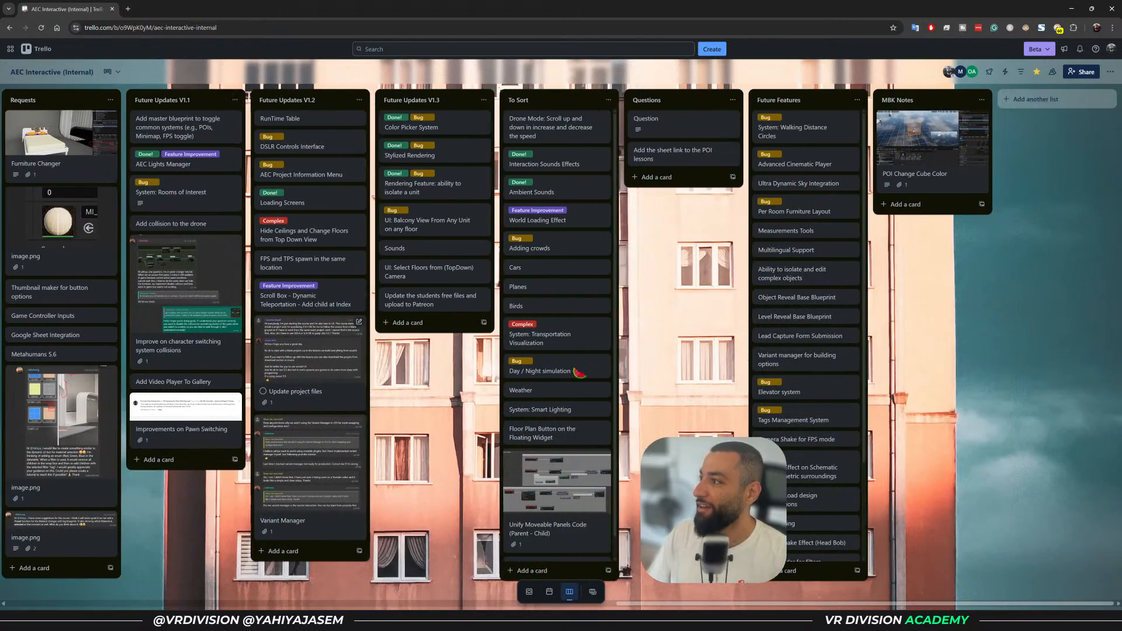
{"action": "left_click_drag", "start_coordinate": [93, 8], "coordinate": [1121, 202]}
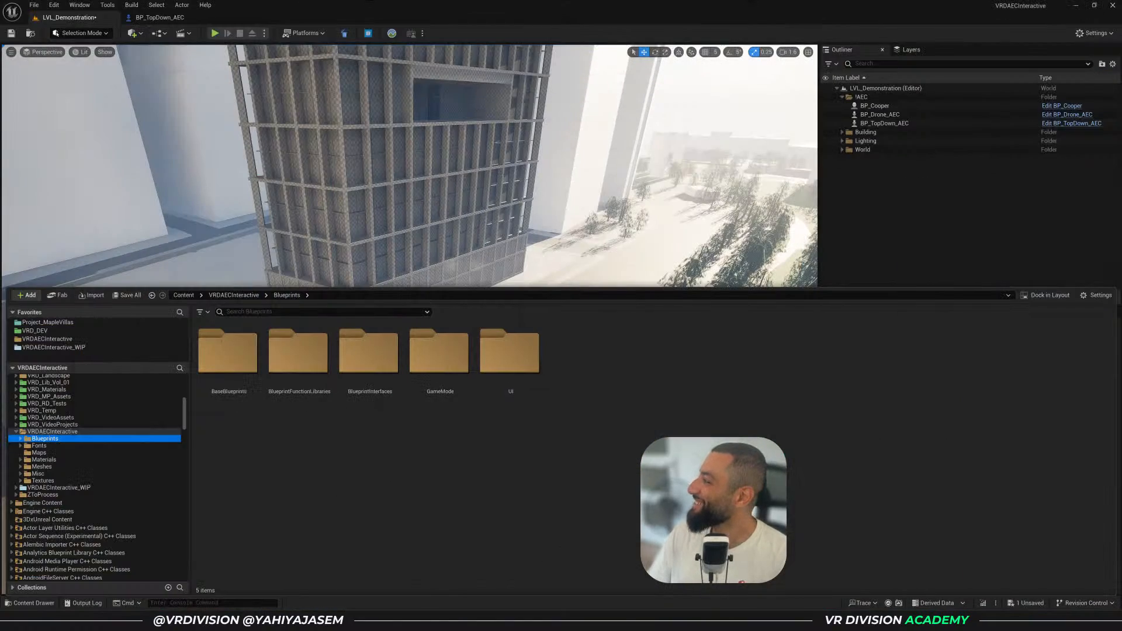
View the street around the character in the level, and switch to 3ds Max with the building model
{"action": "right_click_drag", "start_coordinate": [584, 175], "coordinate": [589, 204]}
{"action": "key", "text": "w"}
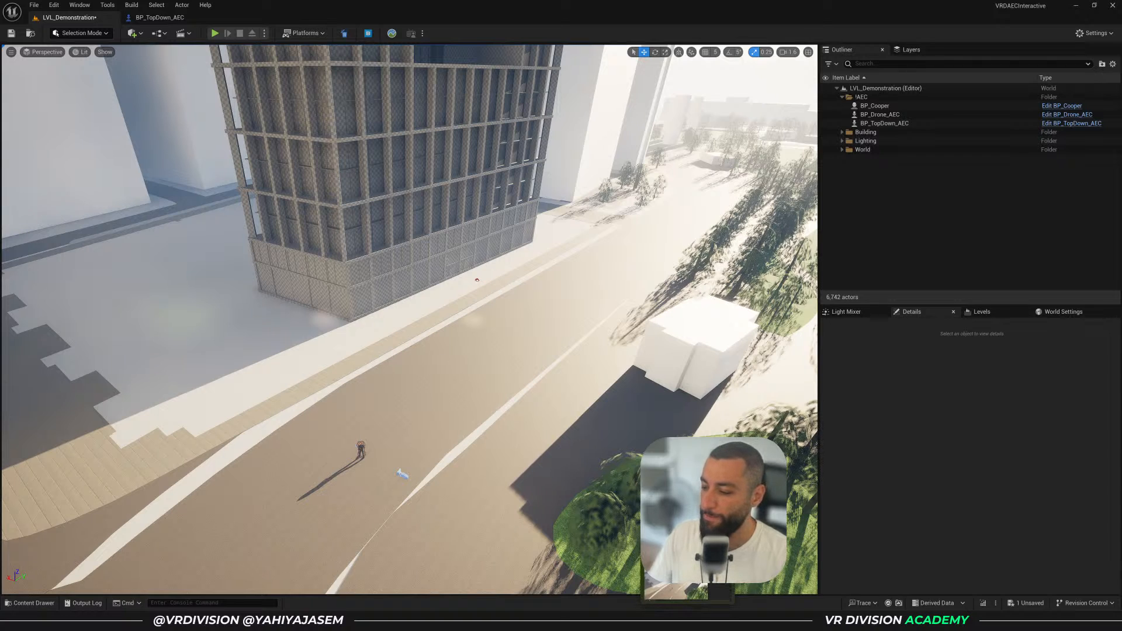
{"action": "left_click", "coordinate": [546, 620]}
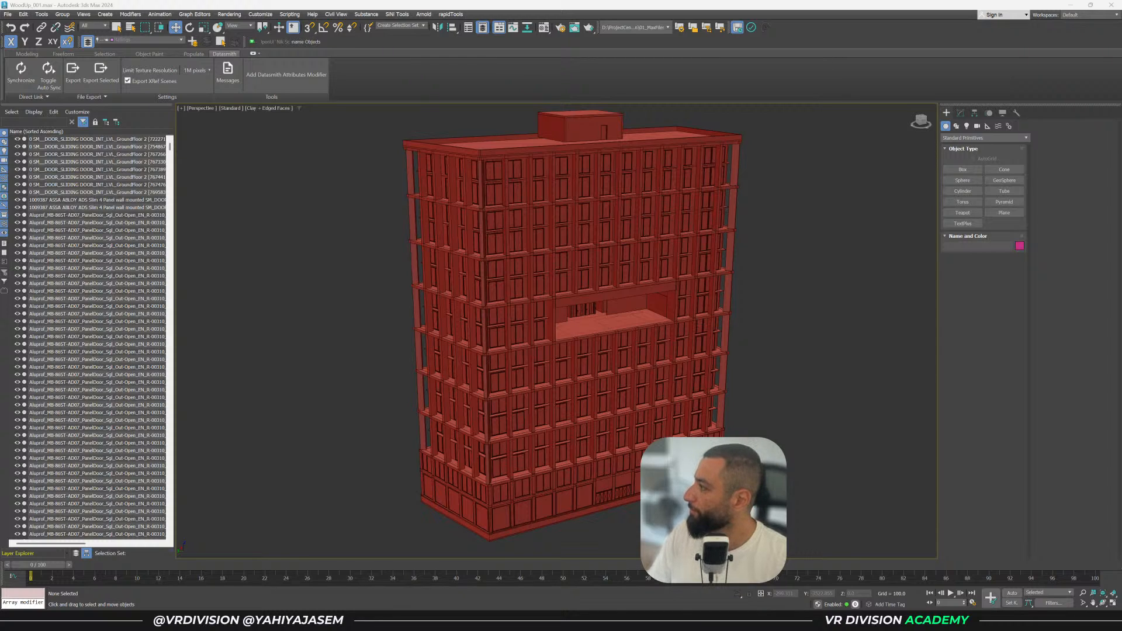
Review the ForestPack web page's overview and its Lite and Pro versions, and close the page
{"action": "left_click_drag", "start_coordinate": [1120, 112], "coordinate": [632, 104]}
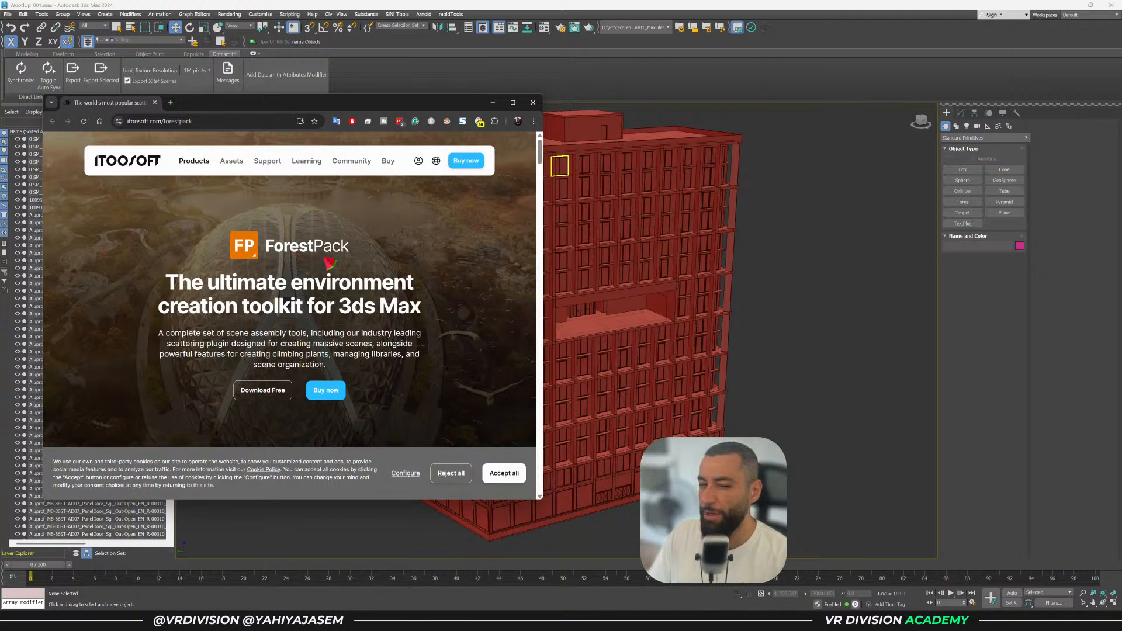
{"action": "scroll", "coordinate": [334, 288], "scroll_direction": "down", "scroll_amount": 1}
{"action": "scroll", "coordinate": [335, 289], "scroll_direction": "down", "scroll_amount": 5}
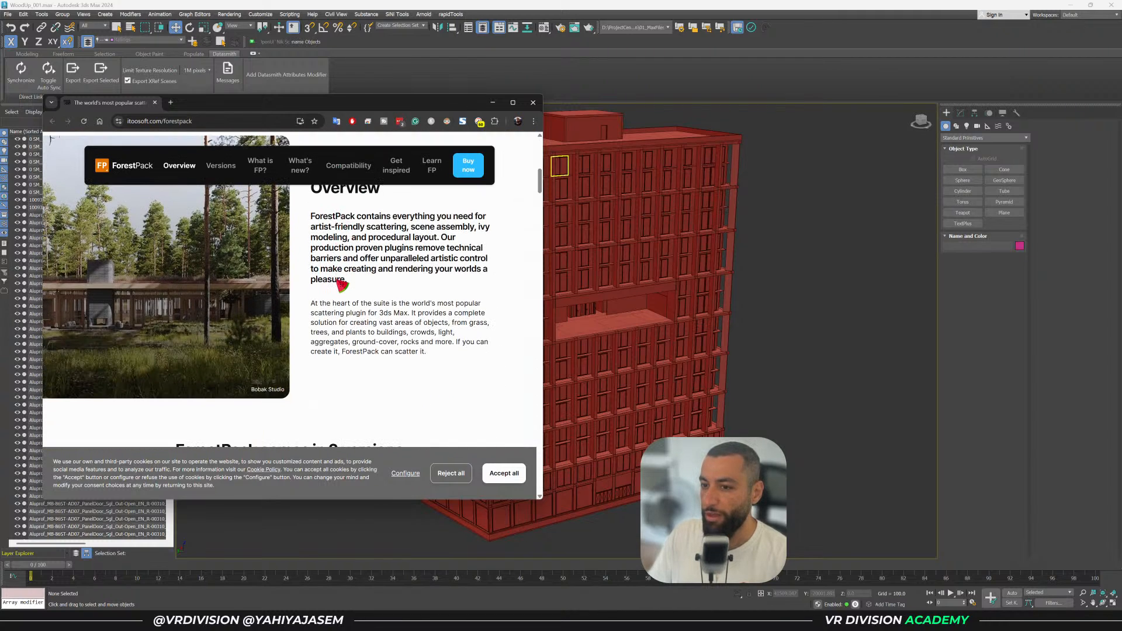
{"action": "scroll", "coordinate": [249, 270], "scroll_direction": "down", "scroll_amount": 2}
{"action": "scroll", "coordinate": [249, 270], "scroll_direction": "down", "scroll_amount": 4}
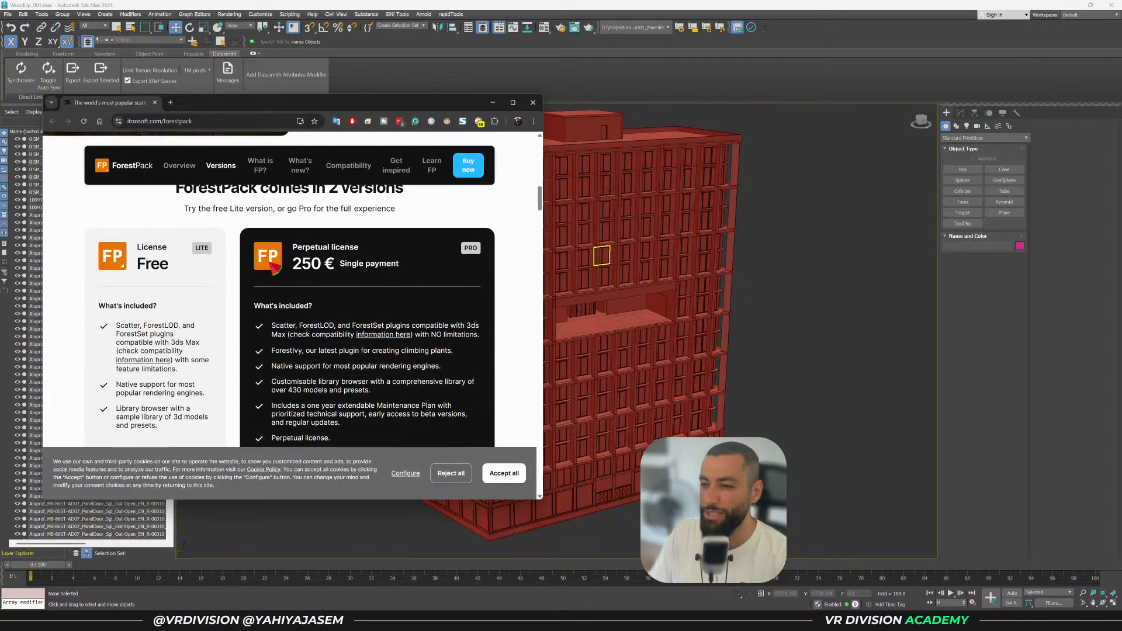
{"action": "scroll", "coordinate": [275, 268], "scroll_direction": "up", "scroll_amount": 7}
{"action": "key", "text": "alt+F4"}
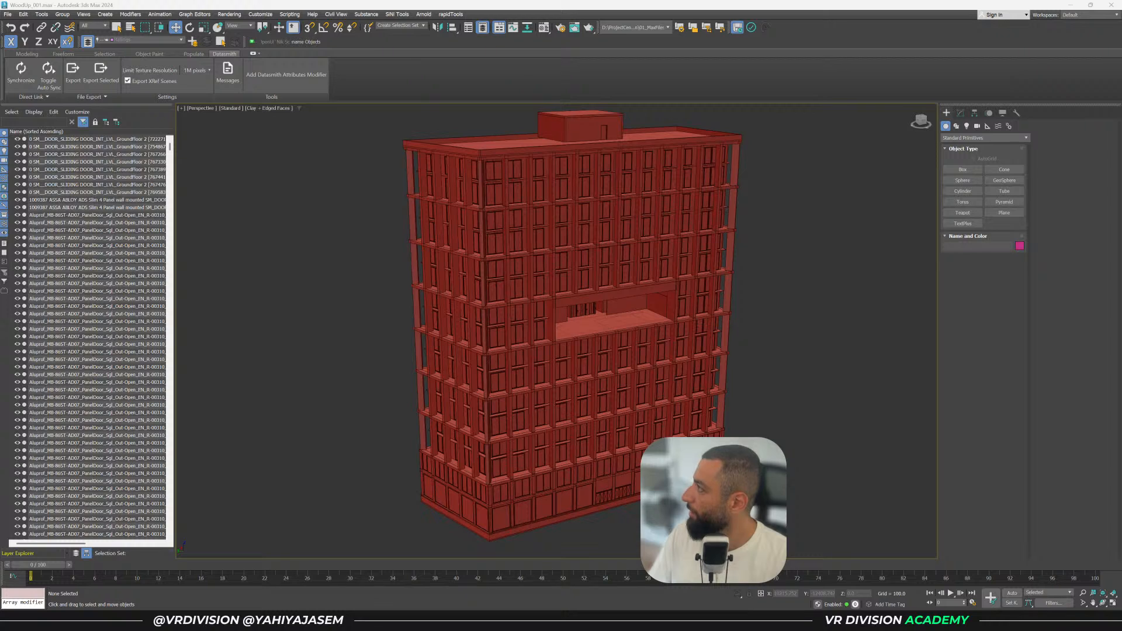
Bring up the Datasmith Overview documentation in the browser and search the page for "prox"
{"action": "left_click_drag", "start_coordinate": [1121, 35], "coordinate": [737, 69]}
{"action": "scroll", "coordinate": [688, 249], "scroll_direction": "down", "scroll_amount": 2}
{"action": "key", "text": "ctrl+f"}
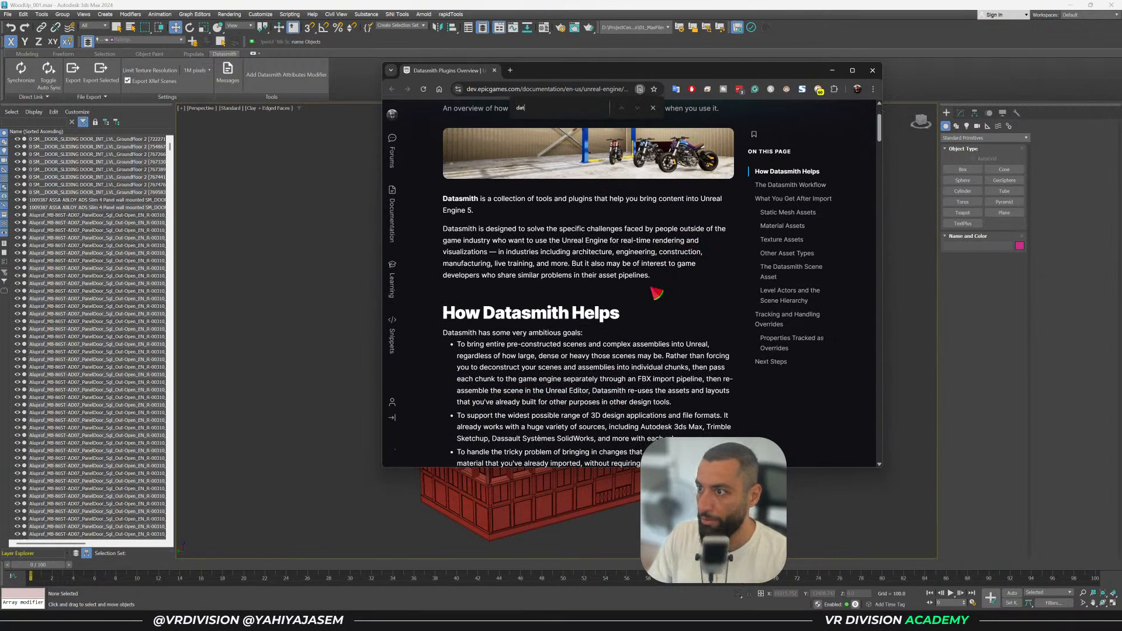
{"action": "type", "text": "datprox"}
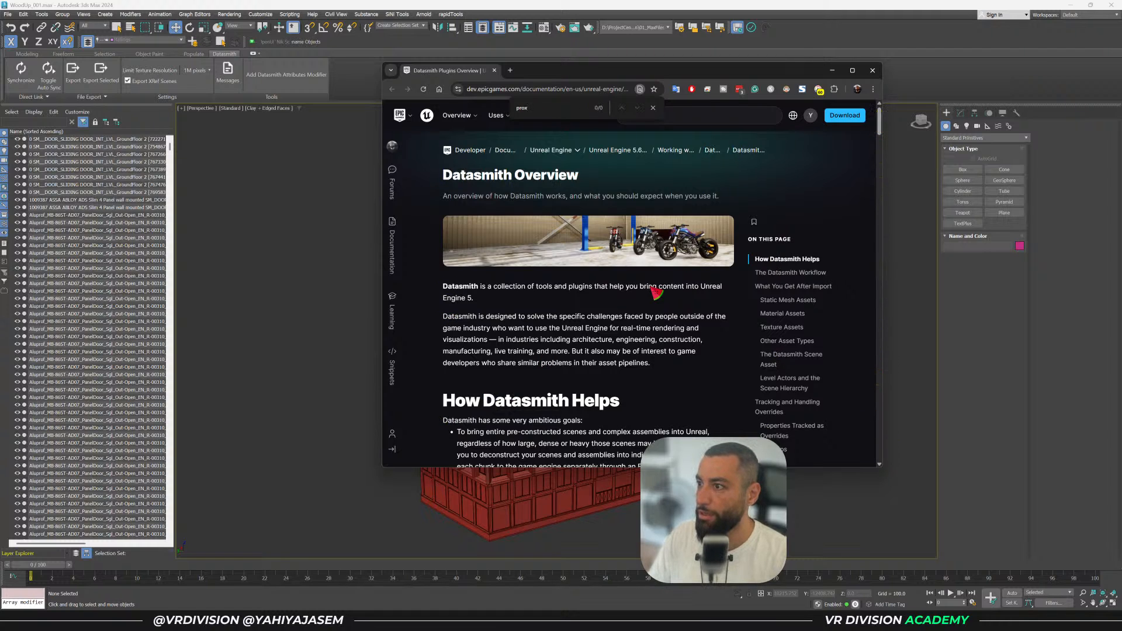
{"action": "key", "text": "Escape"}
Read through the Datasmith Overview from Material Assets to Next Steps, with the browser window maximized
{"action": "scroll", "coordinate": [570, 186], "scroll_direction": "down", "scroll_amount": 15}
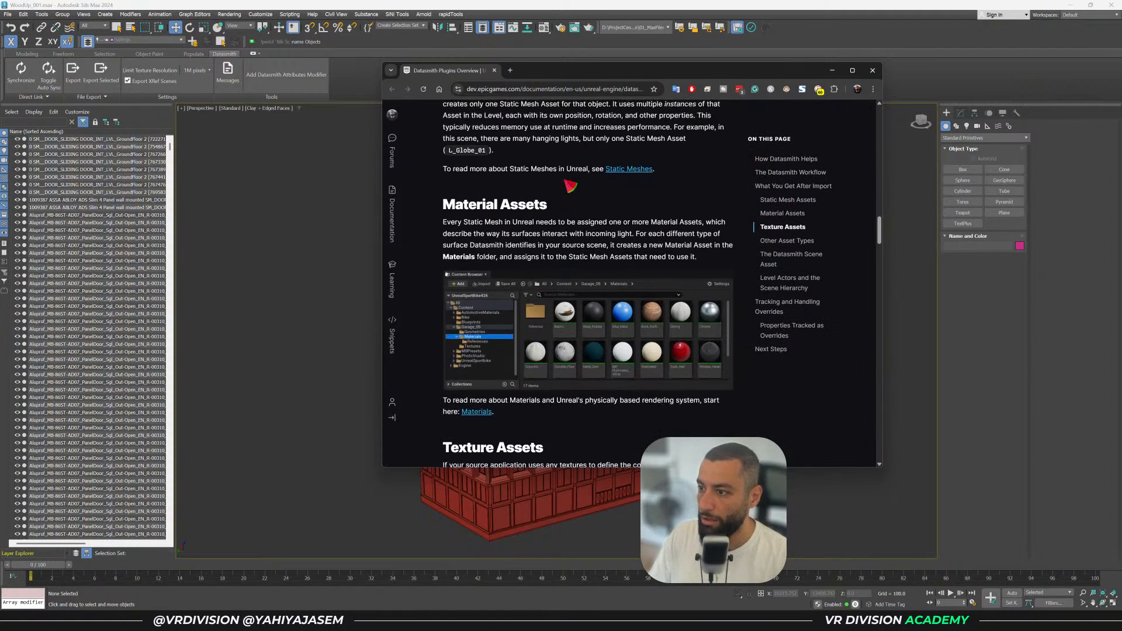
{"action": "scroll", "coordinate": [570, 186], "scroll_direction": "down", "scroll_amount": 6}
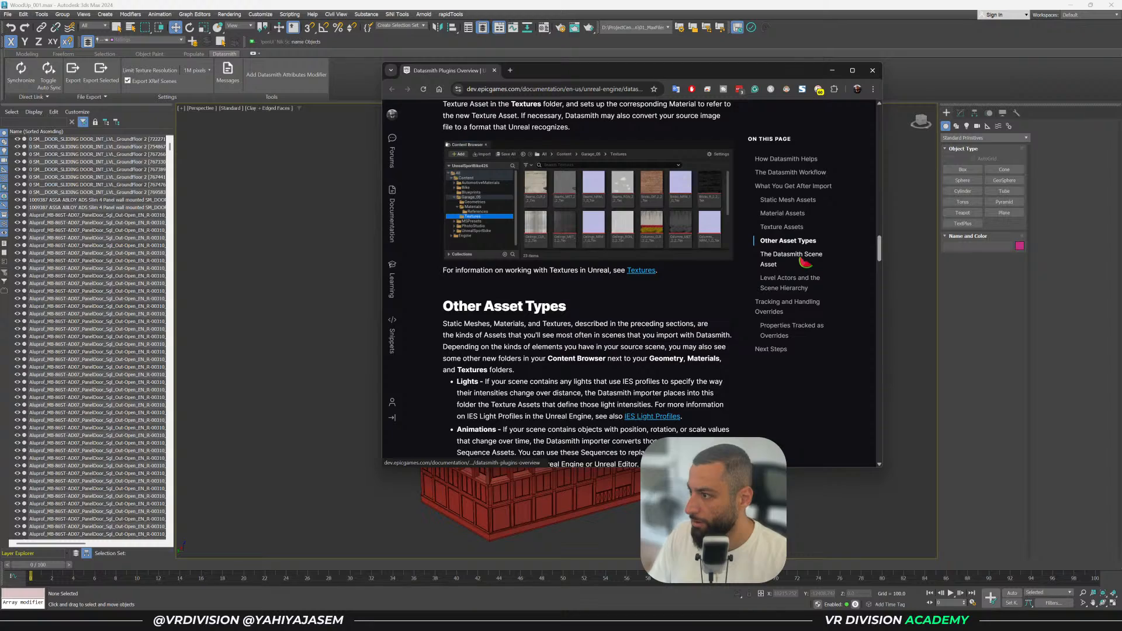
{"action": "scroll", "coordinate": [808, 286], "scroll_direction": "down", "scroll_amount": 3}
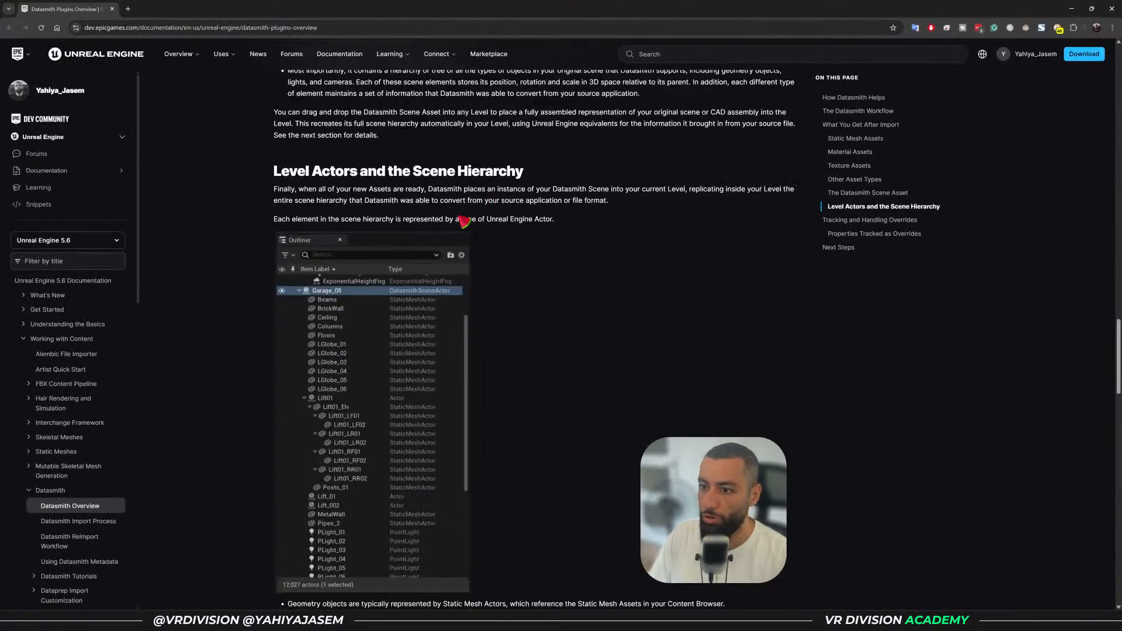
{"action": "scroll", "coordinate": [161, 263], "scroll_direction": "down", "scroll_amount": 10}
{"action": "scroll", "coordinate": [162, 264], "scroll_direction": "up", "scroll_amount": 3}
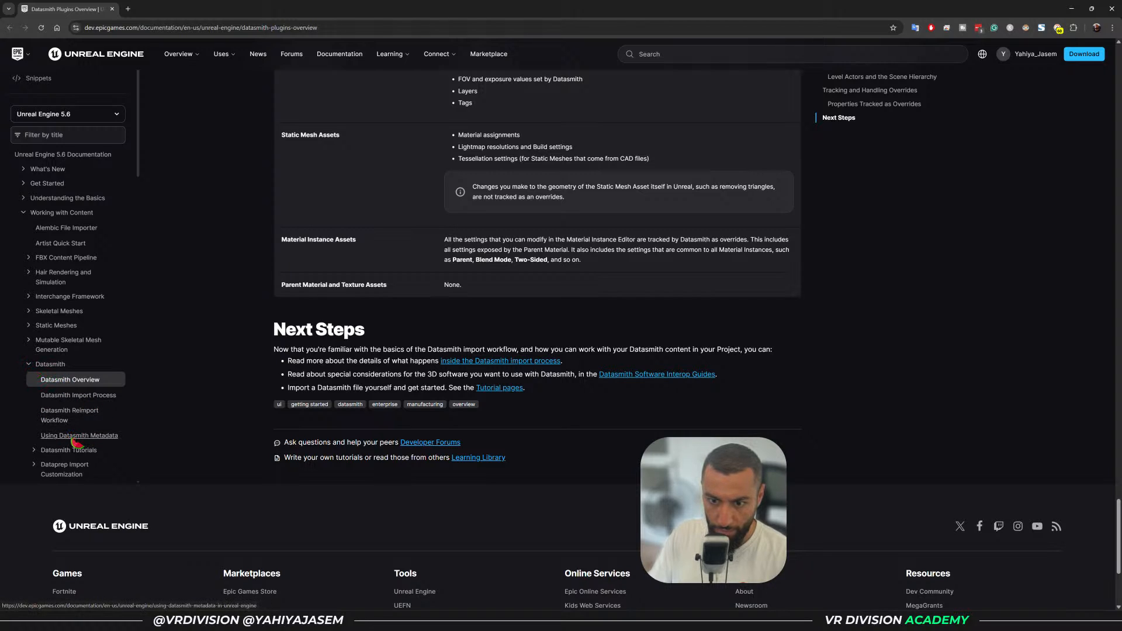
Expand Datasmith Tutorials in the documentation tree and look over its topics and the Next Steps links
{"action": "left_click", "coordinate": [33, 450]}
{"action": "scroll", "coordinate": [76, 409], "scroll_direction": "down", "scroll_amount": 5}
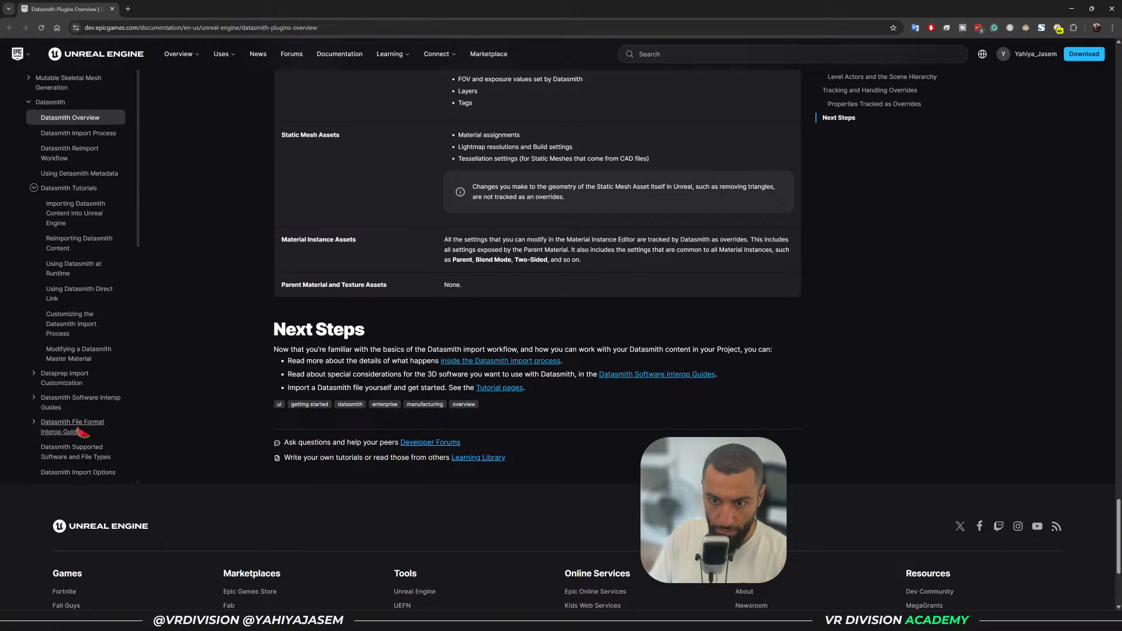
{"action": "scroll", "coordinate": [90, 366], "scroll_direction": "up", "scroll_amount": 1}
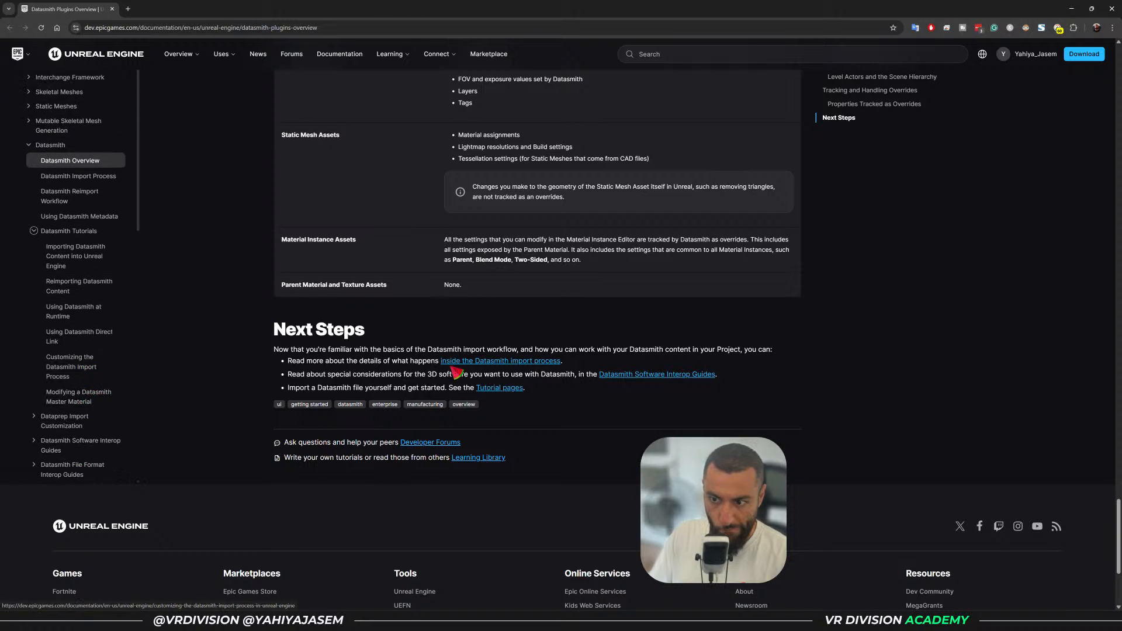
{"action": "scroll", "coordinate": [585, 386], "scroll_direction": "down", "scroll_amount": 3}
{"action": "scroll", "coordinate": [605, 386], "scroll_direction": "up", "scroll_amount": 2}
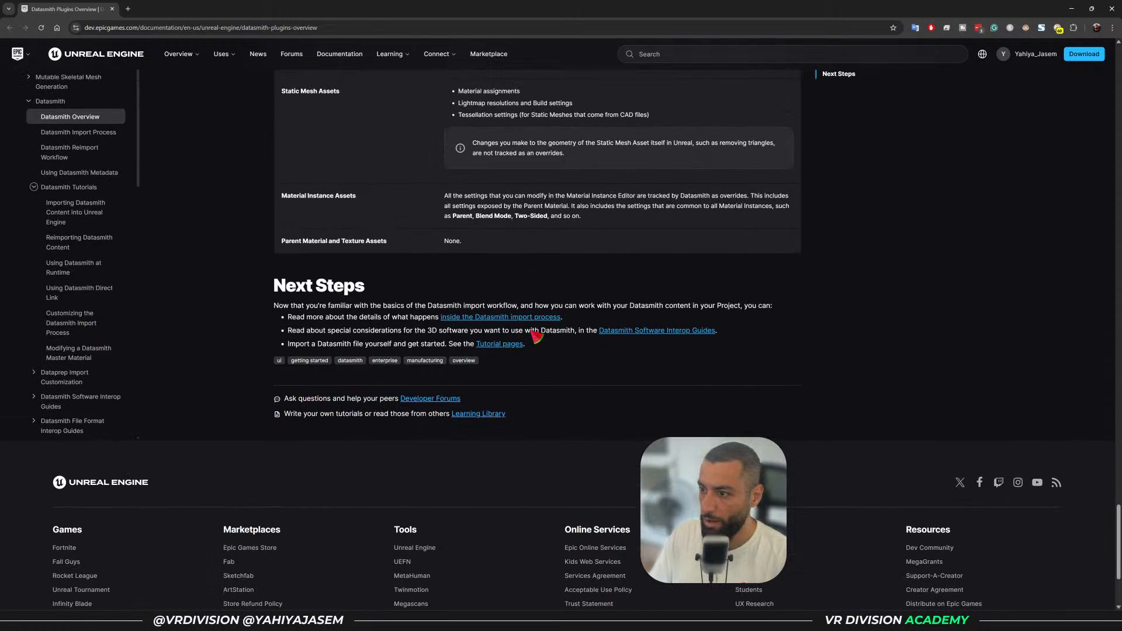
Open the Datasmith Import Process documentation page and search it for "prox"
{"action": "left_click", "coordinate": [518, 319]}
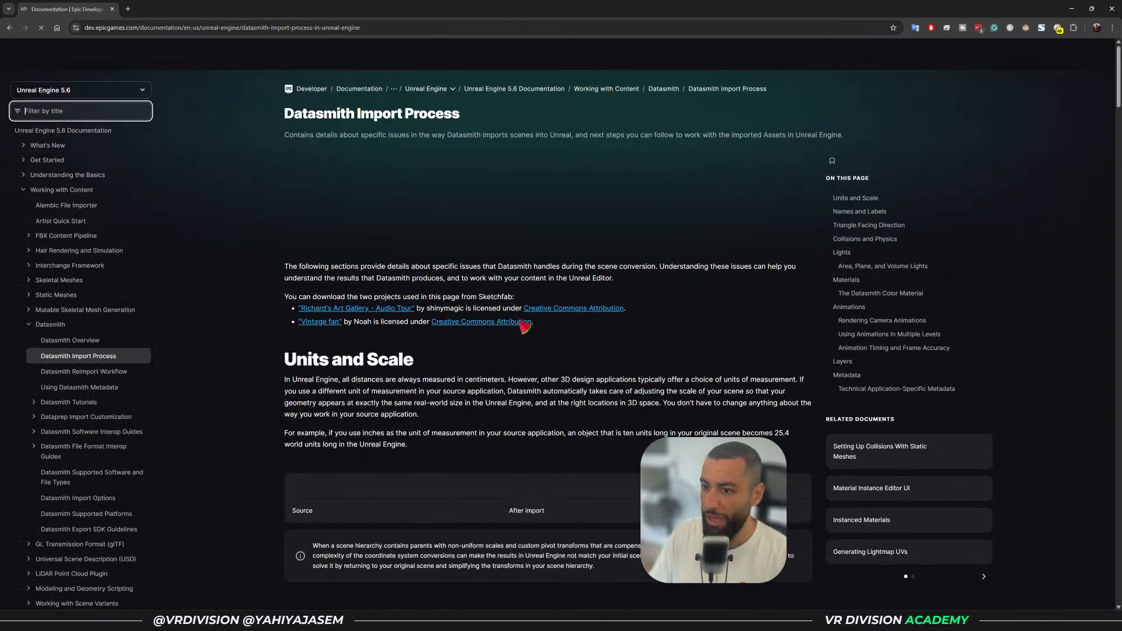
{"action": "scroll", "coordinate": [515, 320], "scroll_direction": "down", "scroll_amount": 10}
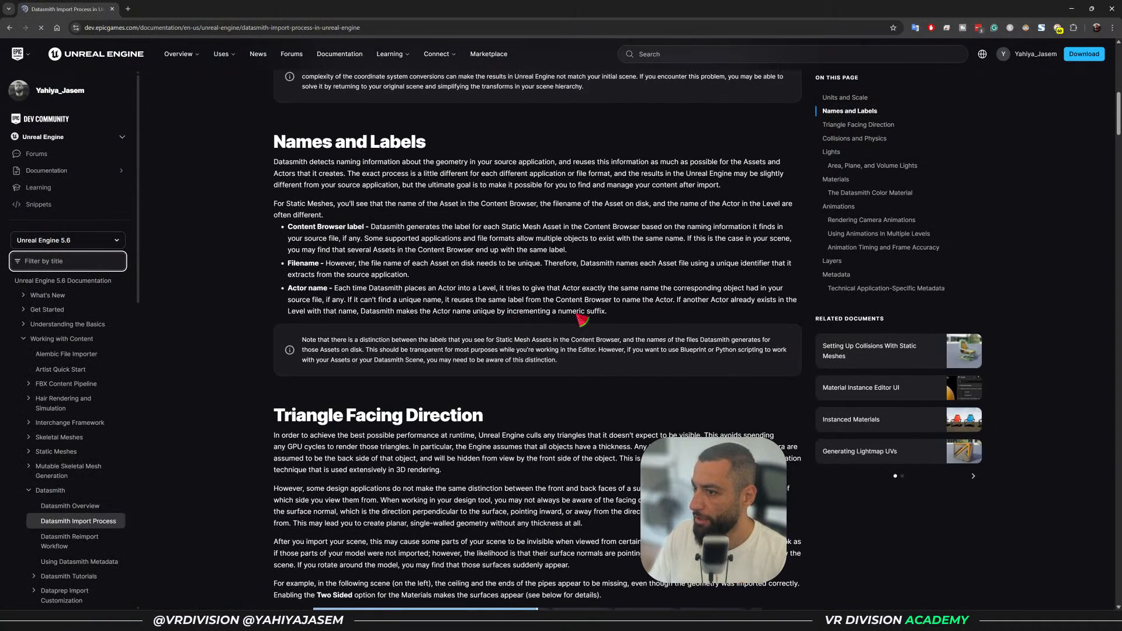
{"action": "key", "text": "ctrl+f"}
{"action": "type", "text": "pro"}
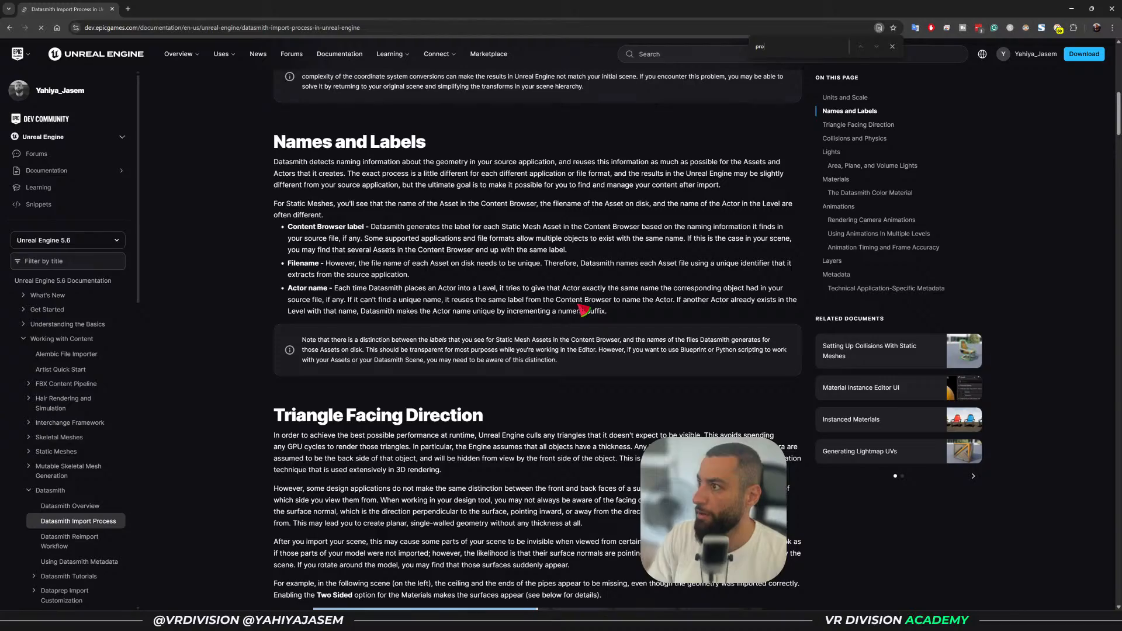
{"action": "type", "text": "x"}
{"action": "key", "text": "Escape"}
Read the Datasmith Import Process page from Triangle Facing Direction down to Using Animations In Multiple Levels
{"action": "scroll", "coordinate": [581, 311], "scroll_direction": "down", "scroll_amount": 20}
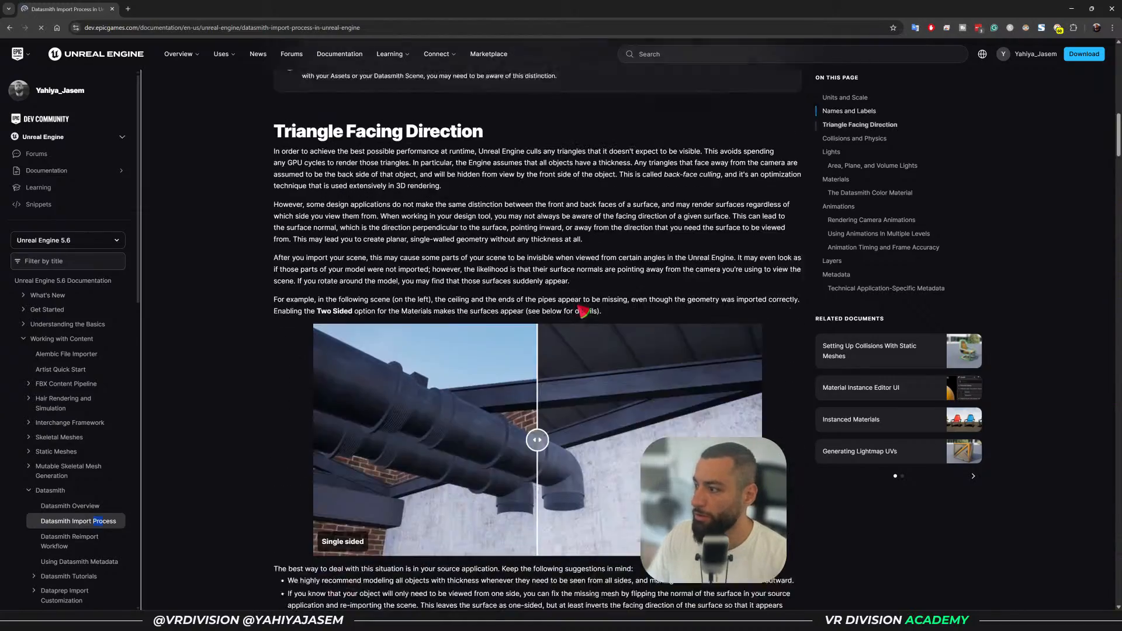
{"action": "scroll", "coordinate": [578, 316], "scroll_direction": "down", "scroll_amount": 20}
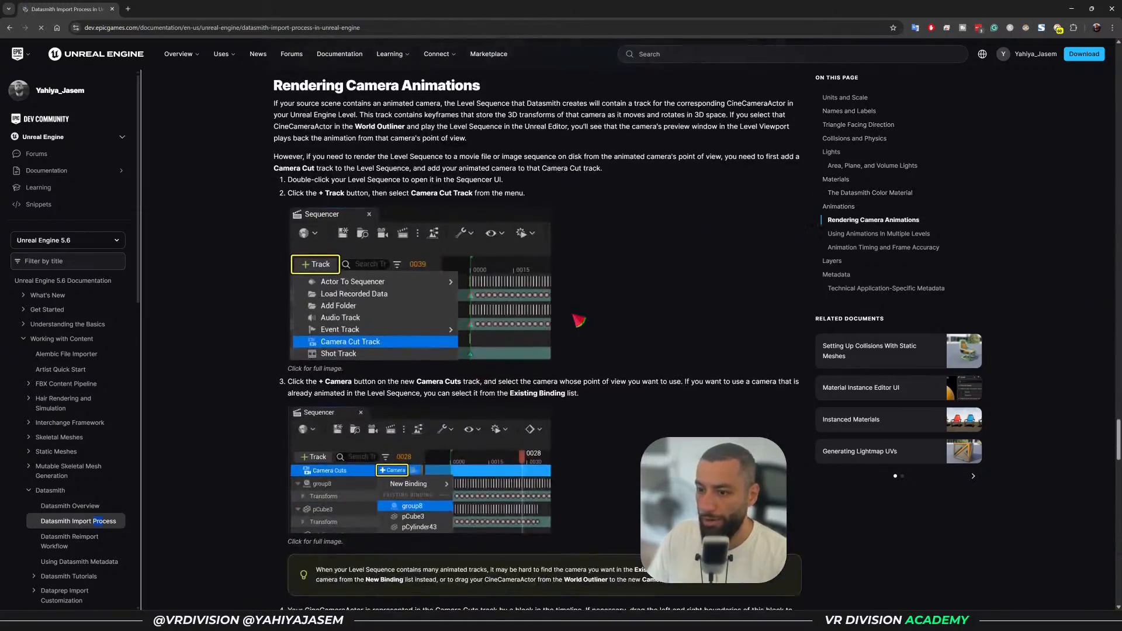
{"action": "scroll", "coordinate": [579, 320], "scroll_direction": "down", "scroll_amount": 1}
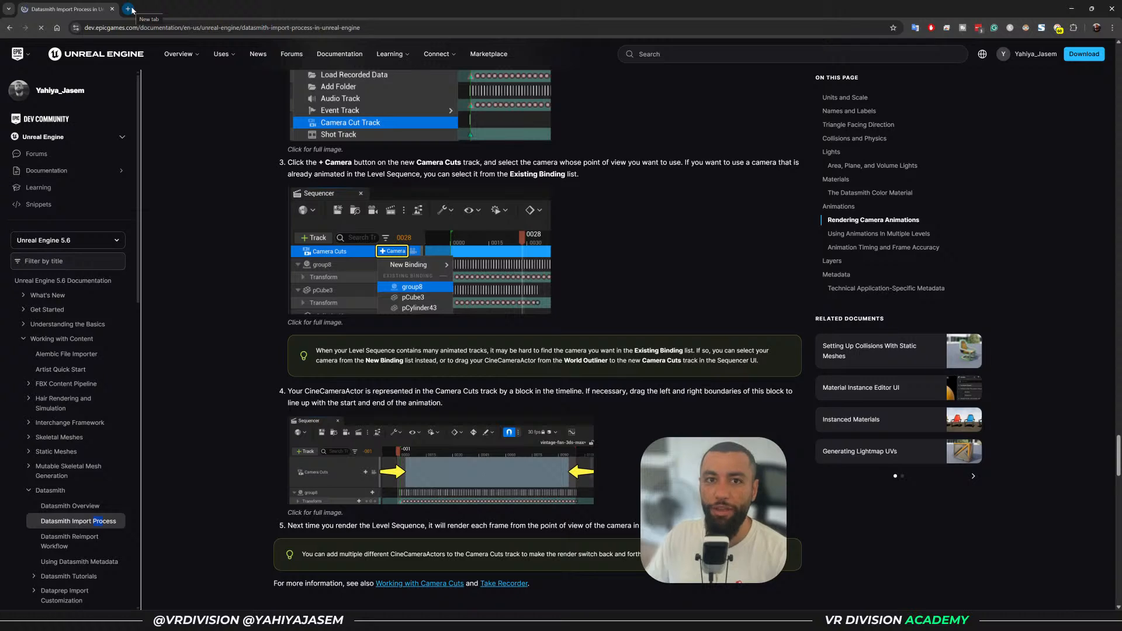
{"action": "scroll", "coordinate": [442, 342], "scroll_direction": "down", "scroll_amount": 2}
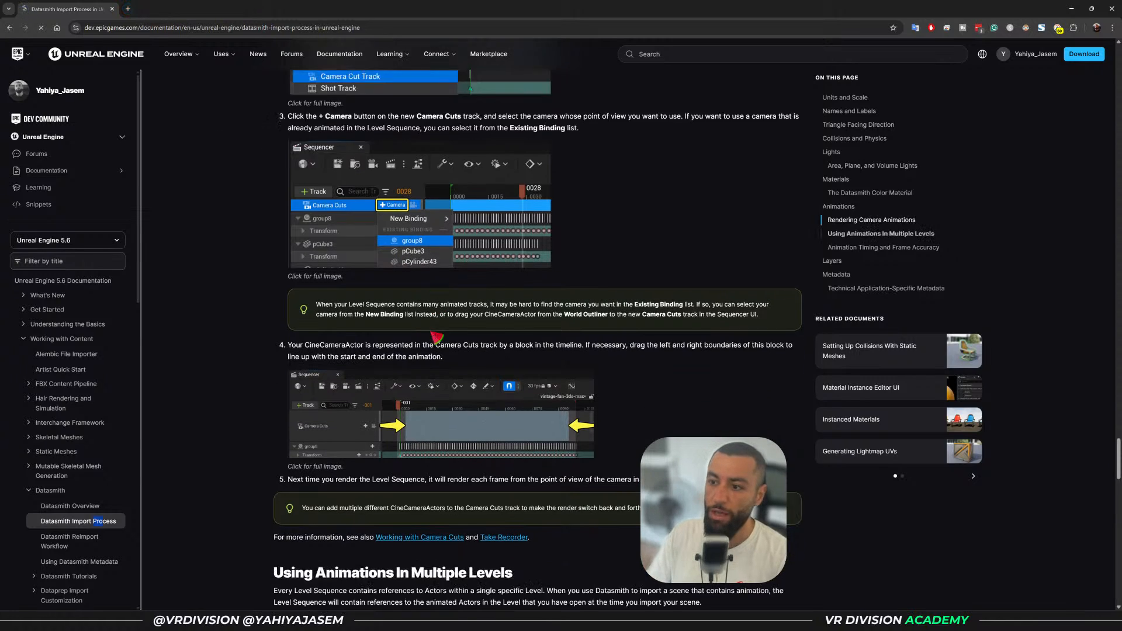
{"action": "scroll", "coordinate": [443, 342], "scroll_direction": "down", "scroll_amount": 1}
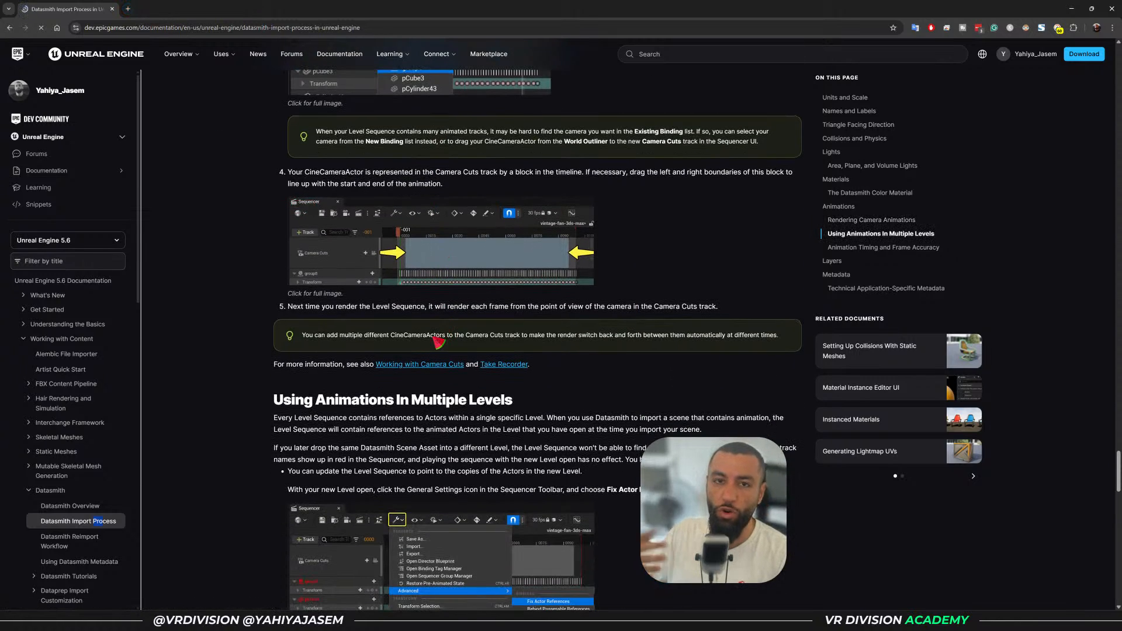
Filter the documentation tree by "proxy" and look over the matching topics under Static Meshes and GL Transmission Format
{"action": "scroll", "coordinate": [37, 358], "scroll_direction": "down", "scroll_amount": 2}
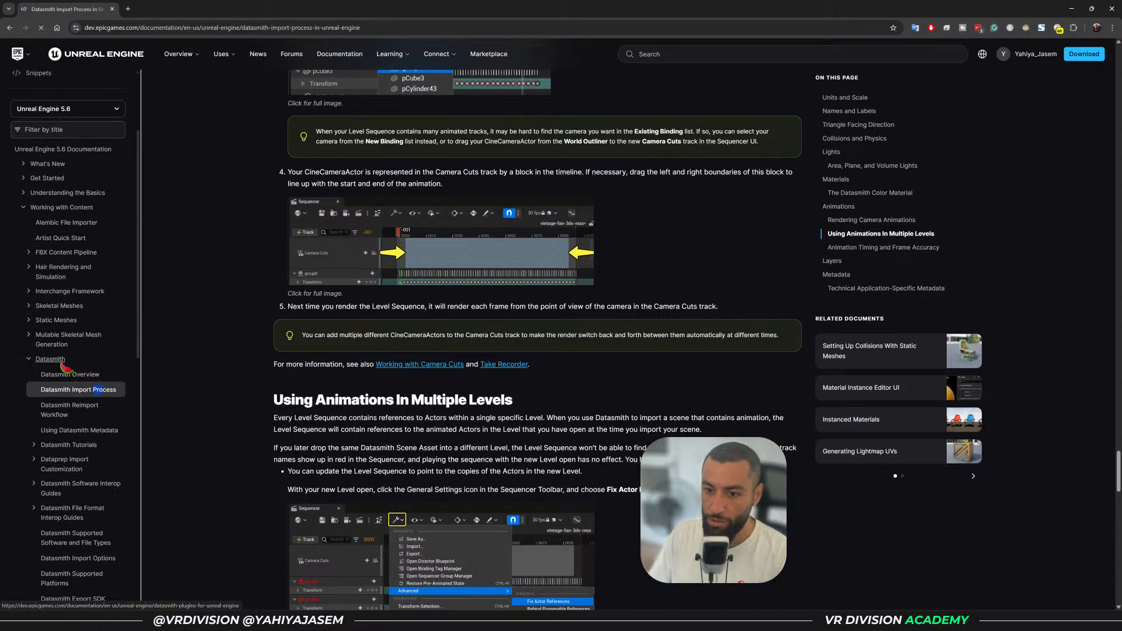
{"action": "left_click", "coordinate": [76, 129]}
{"action": "type", "text": "proxy"}
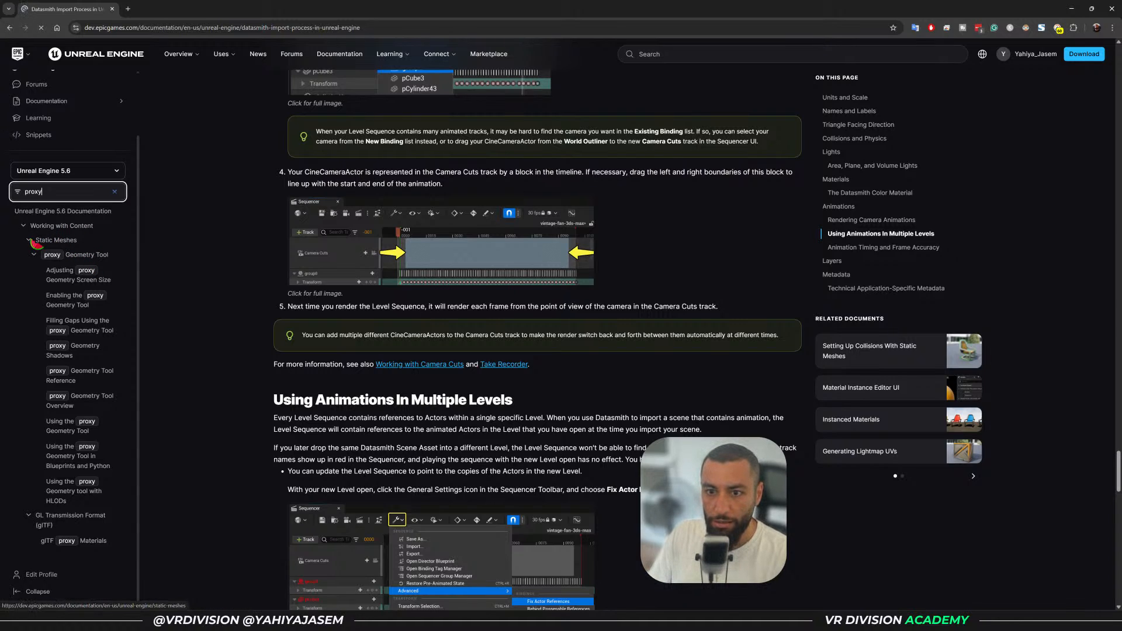
{"action": "scroll", "coordinate": [82, 447], "scroll_direction": "down", "scroll_amount": 2}
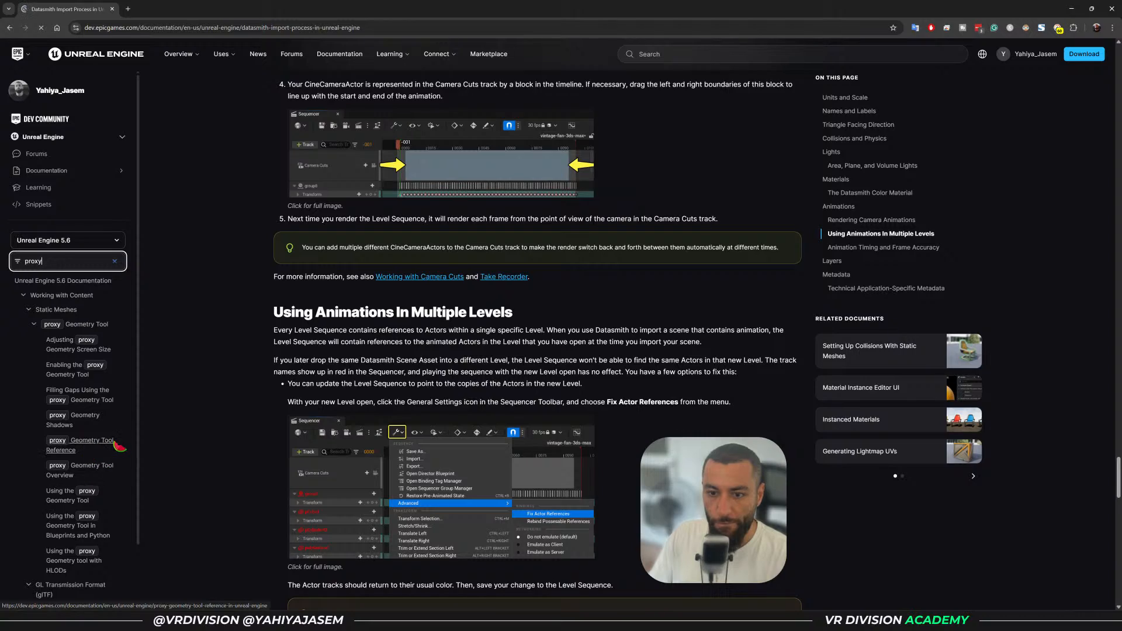
{"action": "scroll", "coordinate": [119, 447], "scroll_direction": "up", "scroll_amount": 4}
{"action": "scroll", "coordinate": [655, 319], "scroll_direction": "down", "scroll_amount": 13}
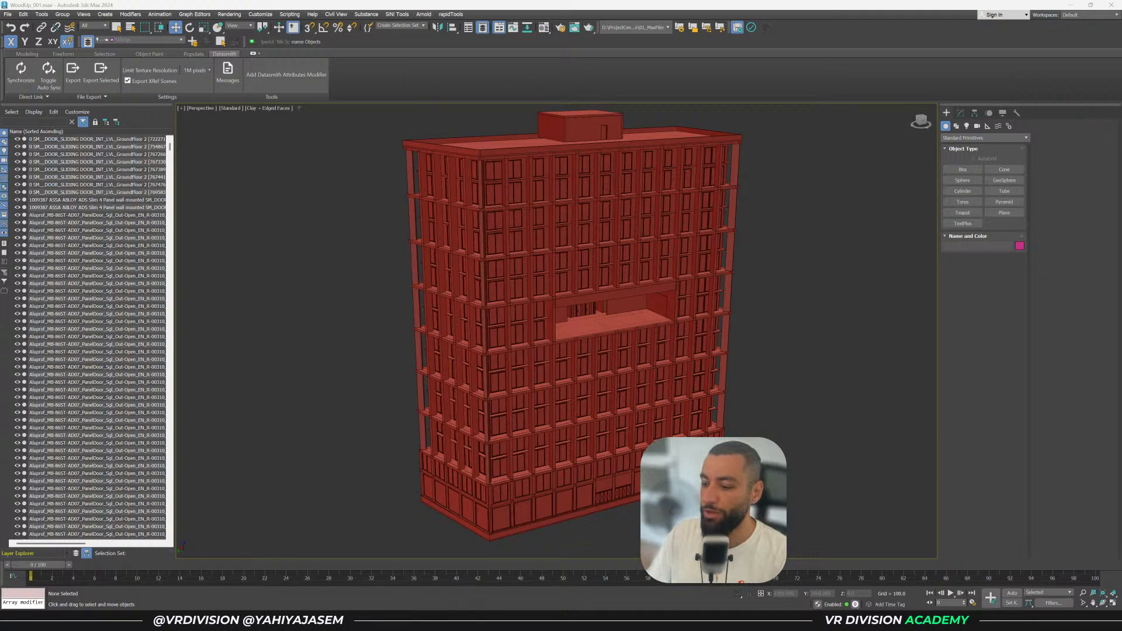
Bring the Datasmith Exporter Plugins page over 3ds Max and view the Autodesk 3ds Max exporter for Unreal Engine 5.6
{"action": "mouse_move", "coordinate": [495, 621]}
{"action": "left_click", "coordinate": [487, 582]}
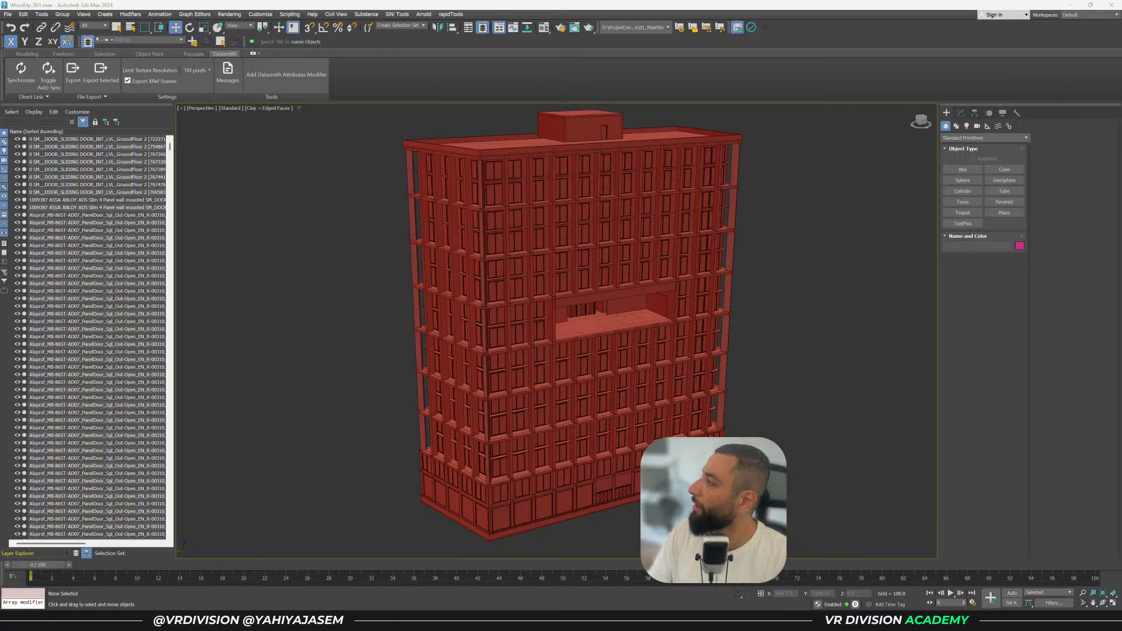
{"action": "key", "text": "super"}
{"action": "key", "text": "super"}
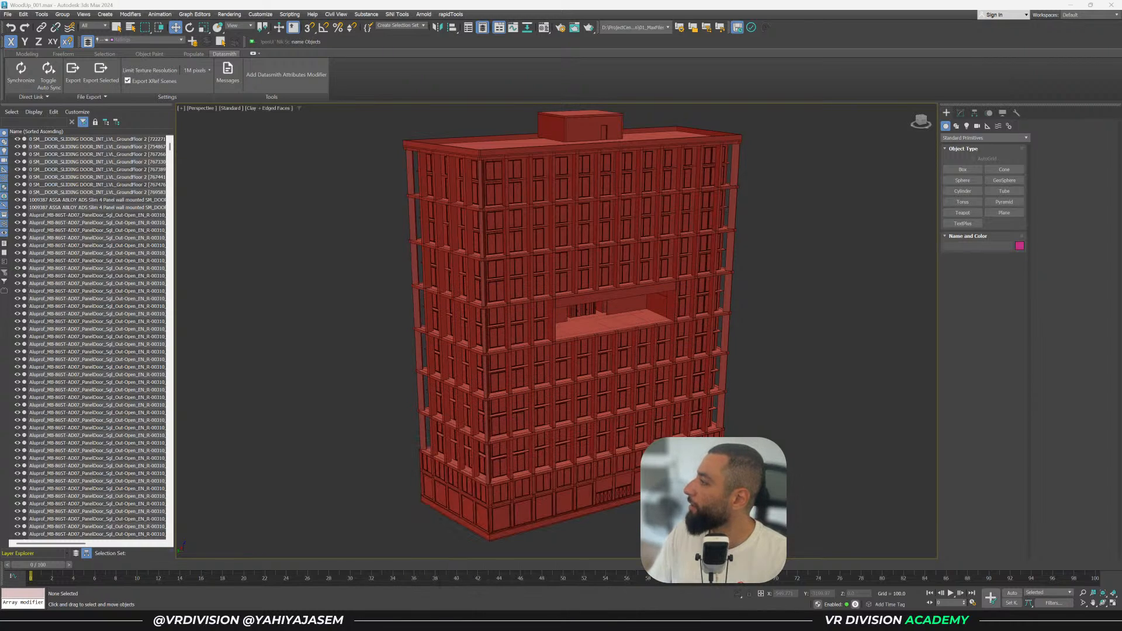
{"action": "left_click_drag", "start_coordinate": [408, 83], "coordinate": [485, 105]}
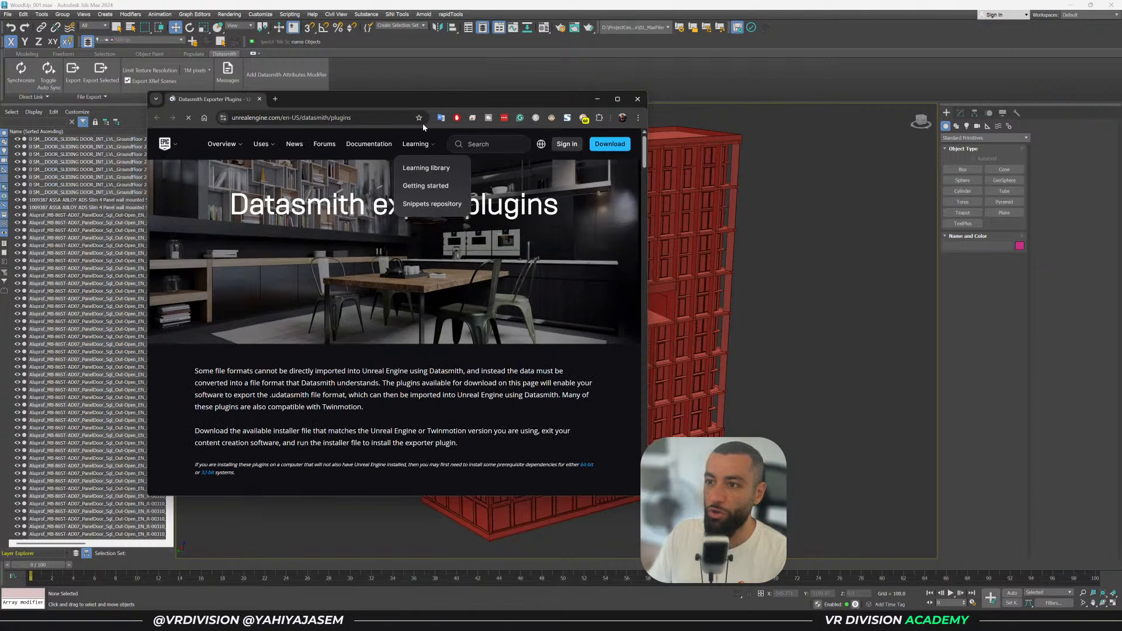
{"action": "scroll", "coordinate": [416, 226], "scroll_direction": "down", "scroll_amount": 5}
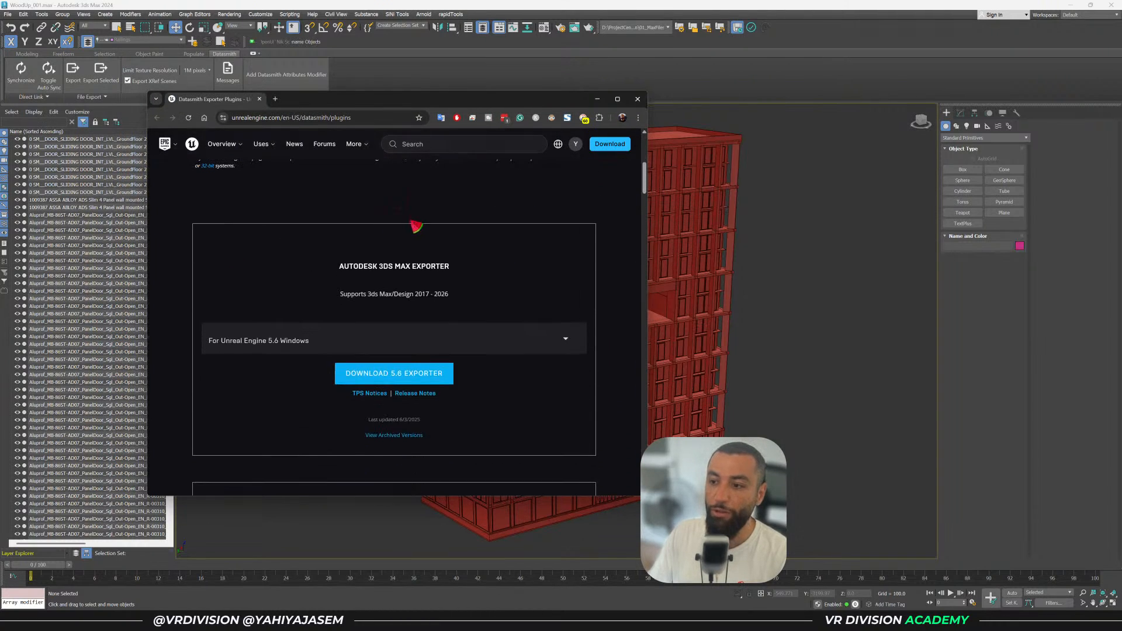
{"action": "scroll", "coordinate": [416, 226], "scroll_direction": "down", "scroll_amount": 1}
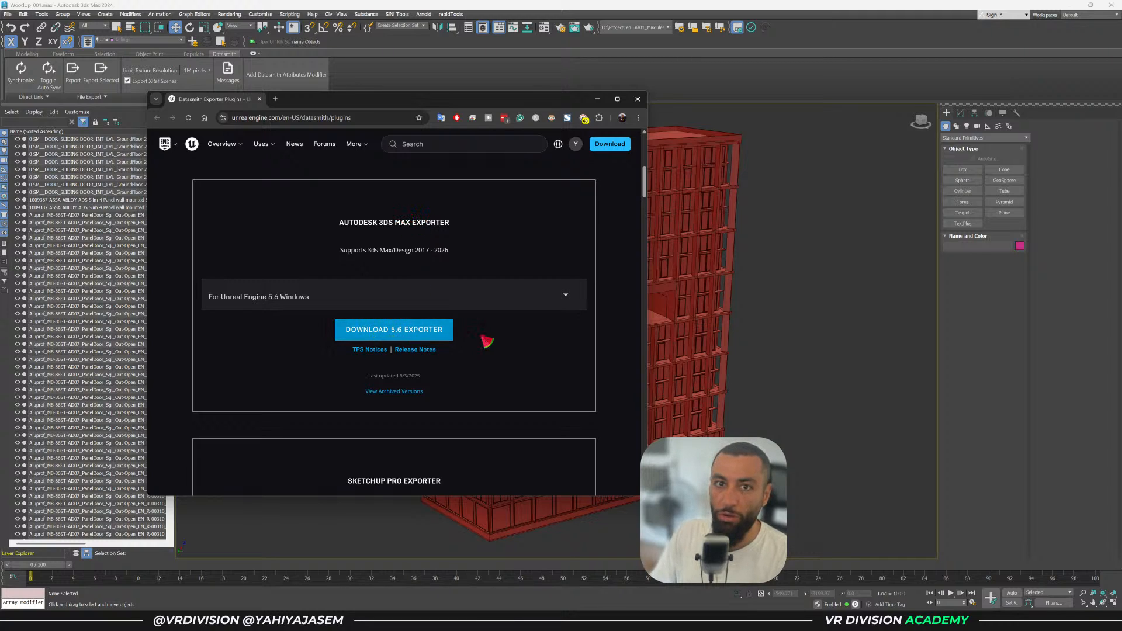
{"action": "left_click", "coordinate": [191, 86]}
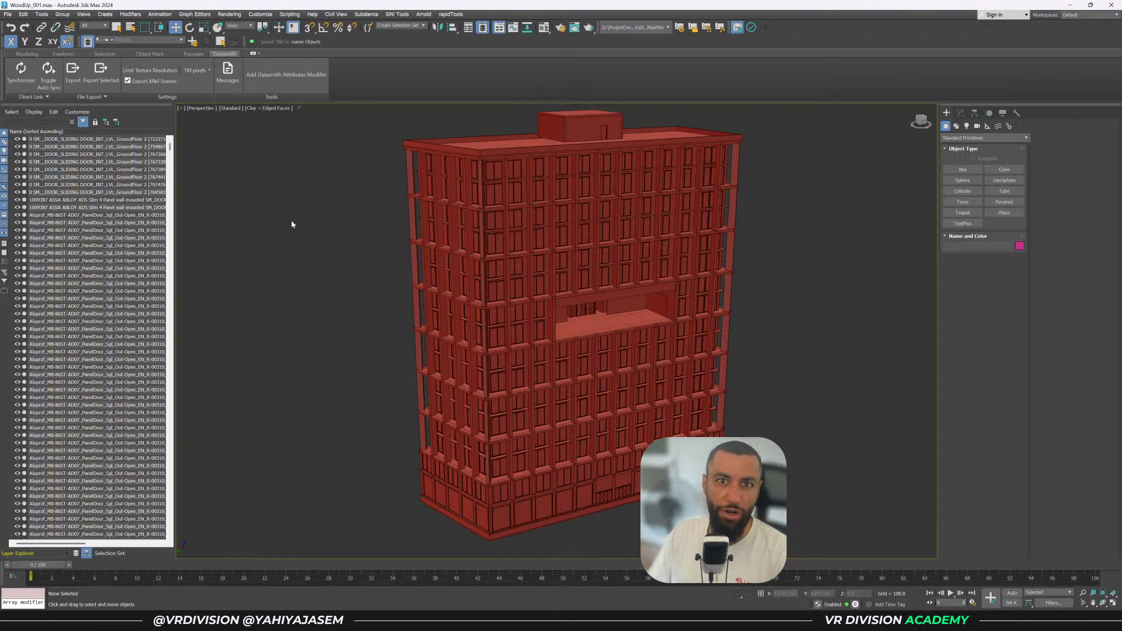
{"action": "middle_click_drag", "start_coordinate": [291, 220], "coordinate": [277, 212]}
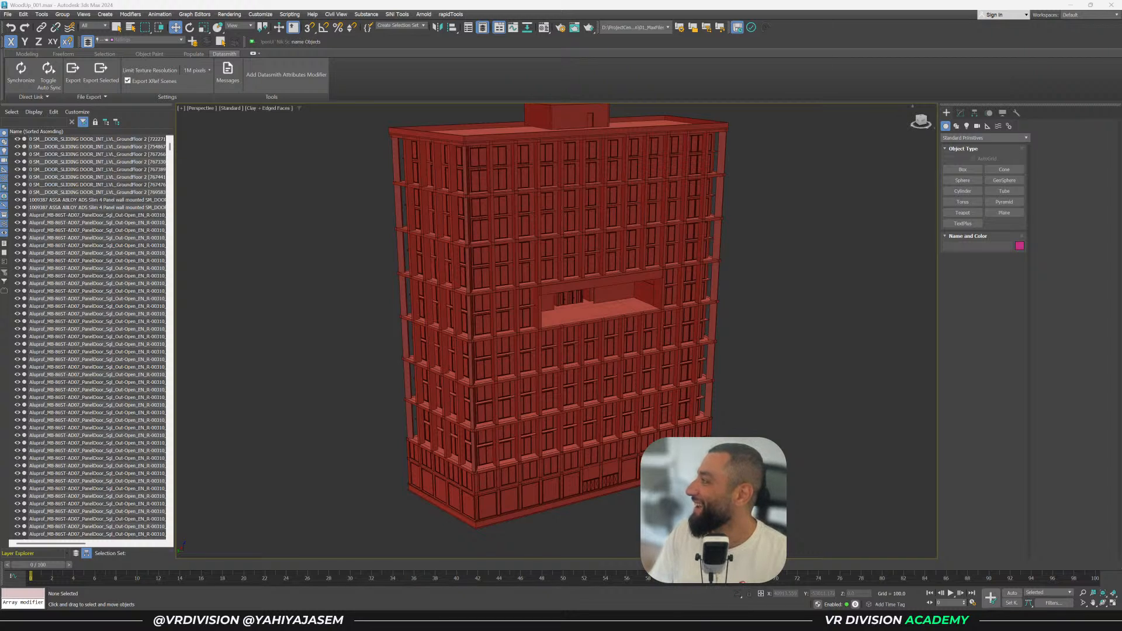
Bring in the browser window with the VR Division YouTube channel and look over its recent videos and created playlists
{"action": "left_click_drag", "start_coordinate": [1121, 111], "coordinate": [753, 113]}
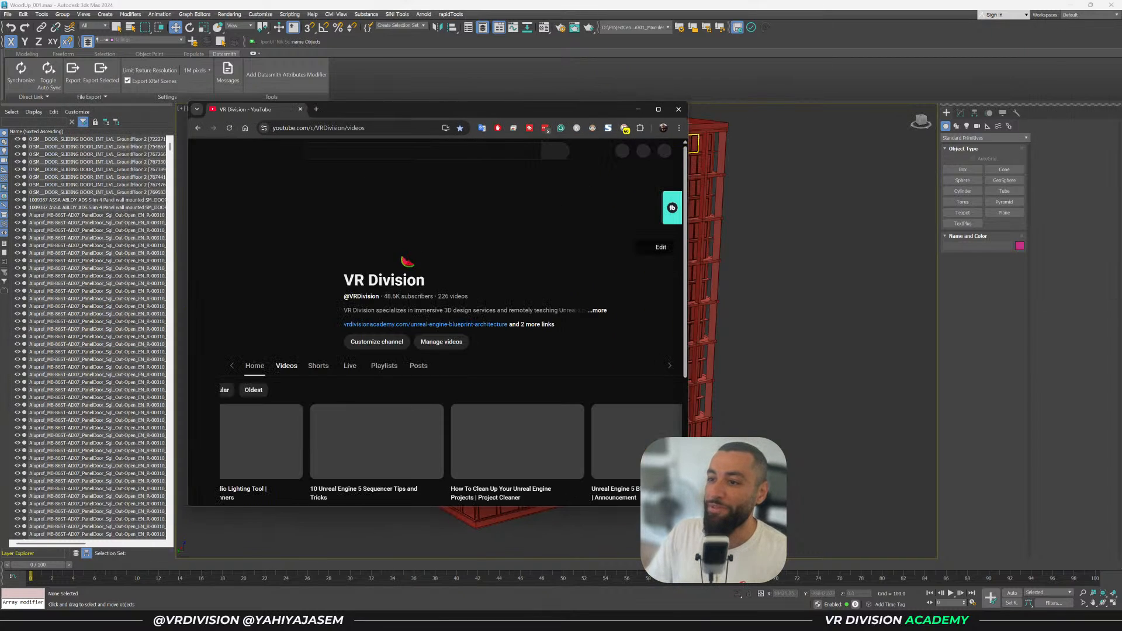
{"action": "scroll", "coordinate": [345, 328], "scroll_direction": "down", "scroll_amount": 3}
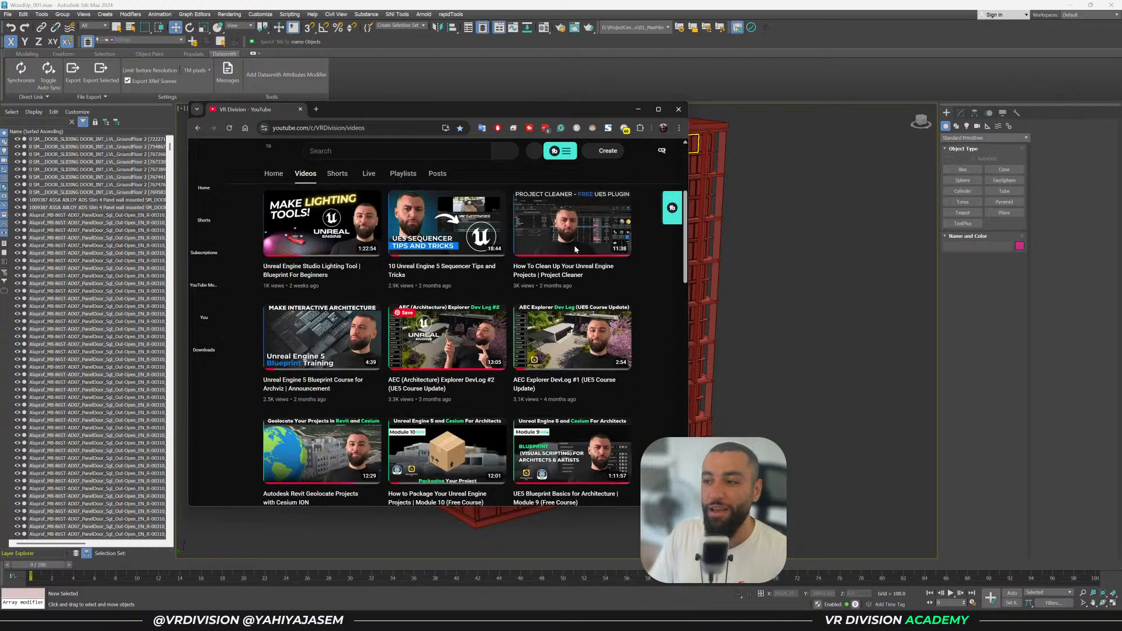
{"action": "scroll", "coordinate": [362, 268], "scroll_direction": "up", "scroll_amount": 1}
{"action": "left_click", "coordinate": [404, 242]}
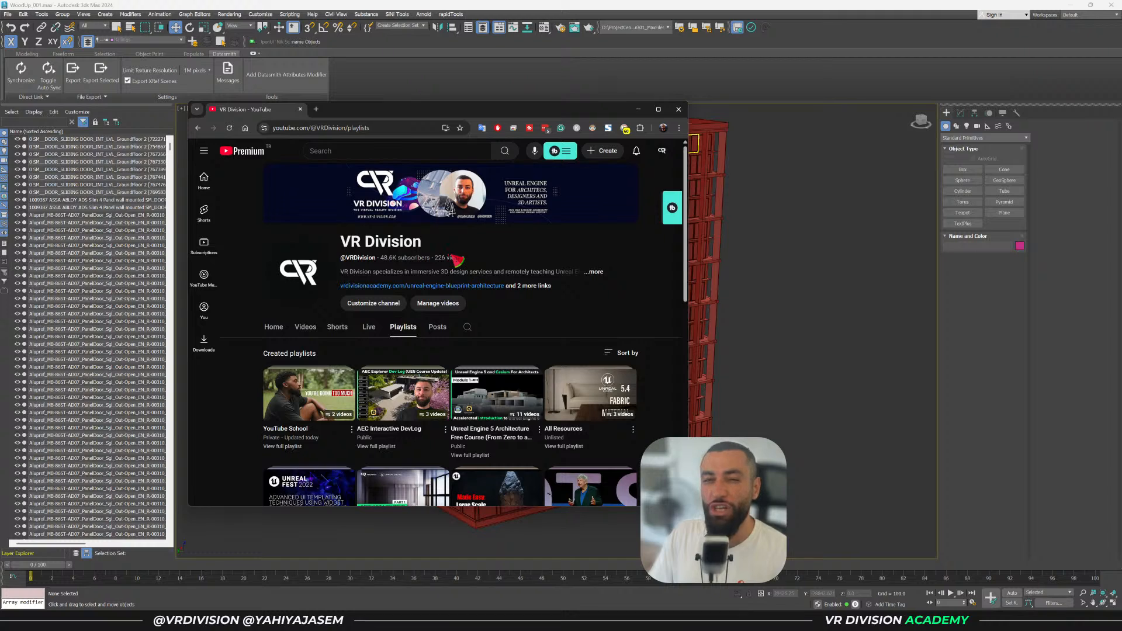
{"action": "scroll", "coordinate": [456, 260], "scroll_direction": "down", "scroll_amount": 2}
{"action": "scroll", "coordinate": [459, 262], "scroll_direction": "down", "scroll_amount": 3}
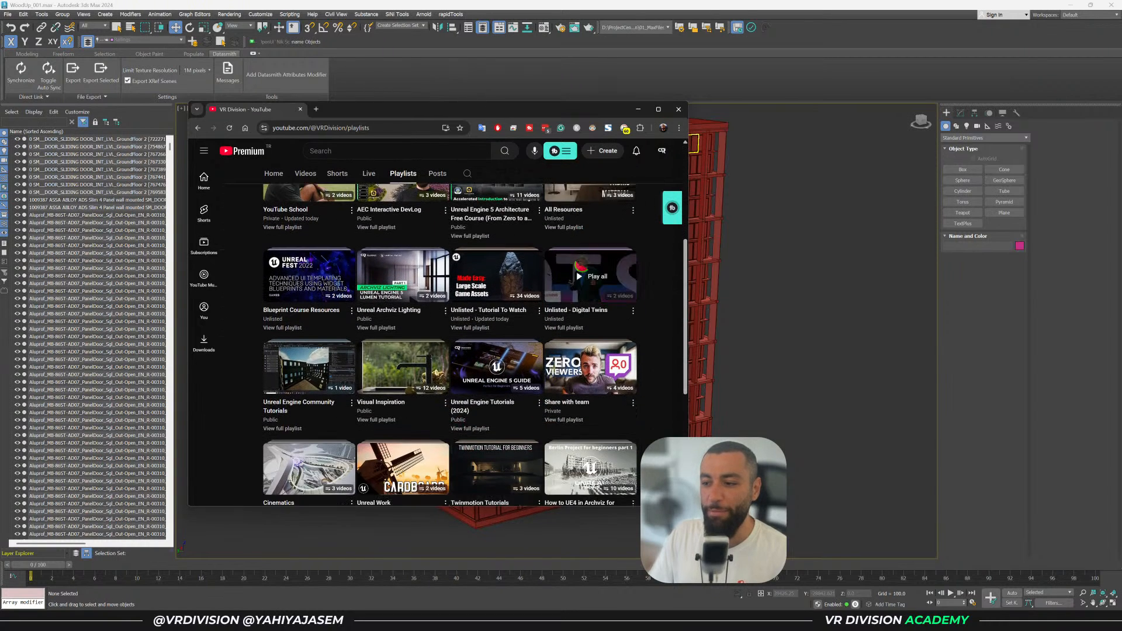
{"action": "scroll", "coordinate": [386, 304], "scroll_direction": "up", "scroll_amount": 5}
Look through the channel's video list back to the Unreal Engine 4.25 lighting tutorials, and close the page
{"action": "left_click", "coordinate": [307, 327]}
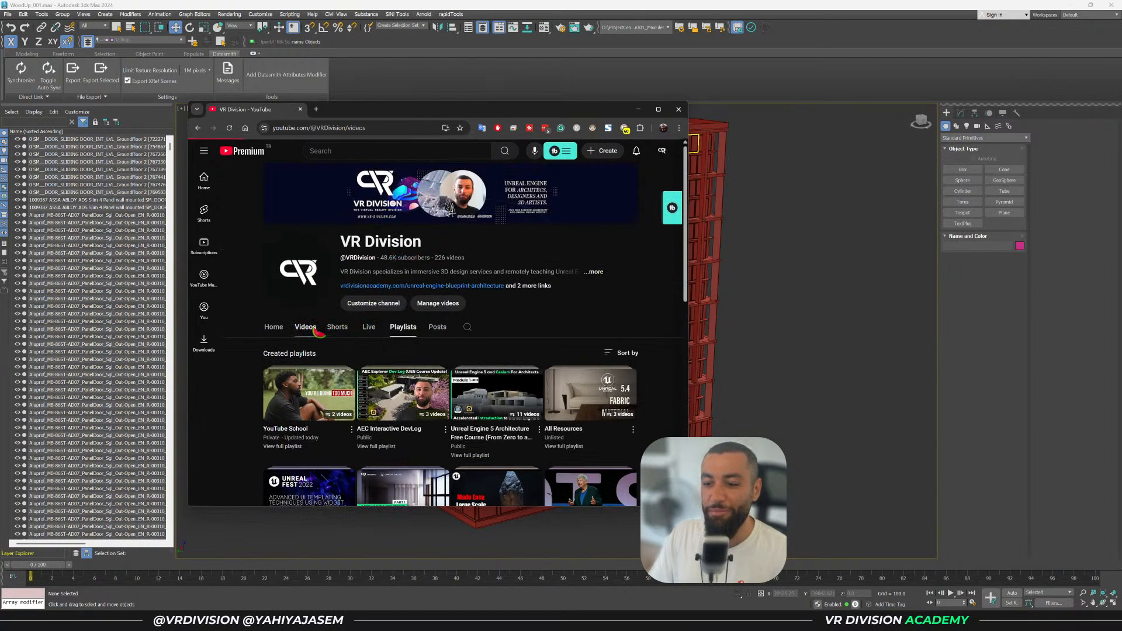
{"action": "scroll", "coordinate": [585, 327], "scroll_direction": "down", "scroll_amount": 10}
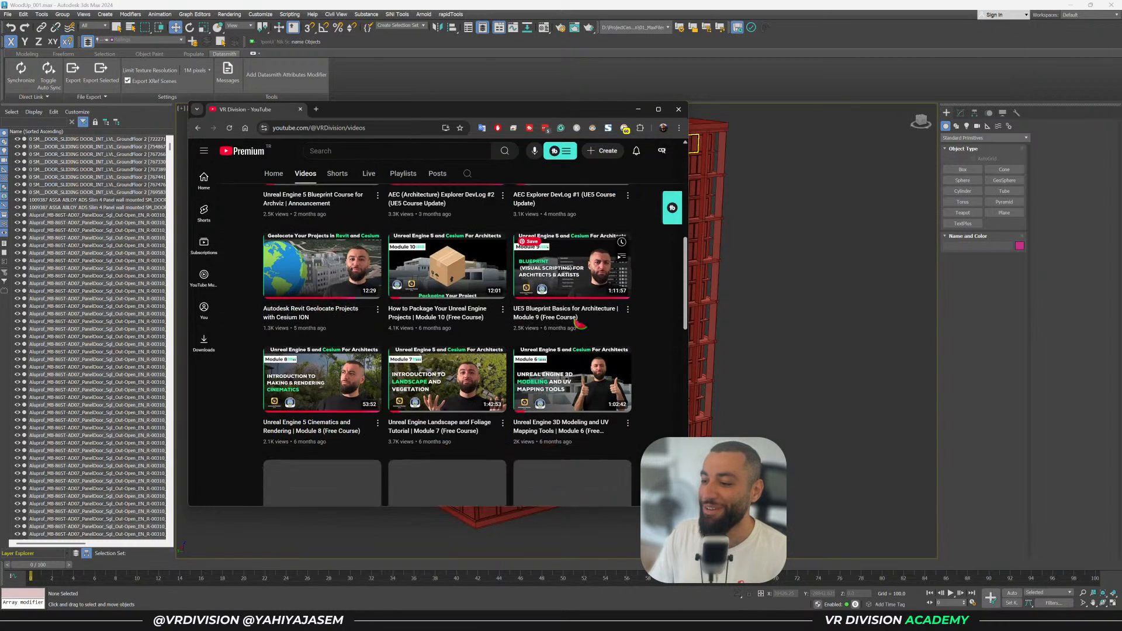
{"action": "scroll", "coordinate": [583, 322], "scroll_direction": "down", "scroll_amount": 10}
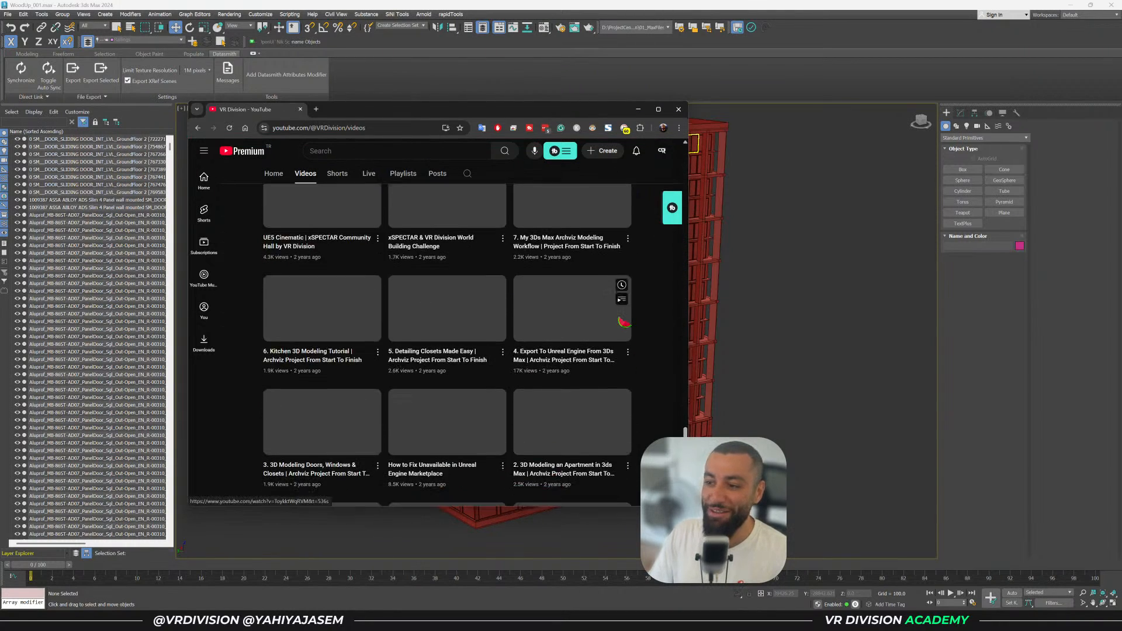
{"action": "scroll", "coordinate": [624, 321], "scroll_direction": "down", "scroll_amount": 10}
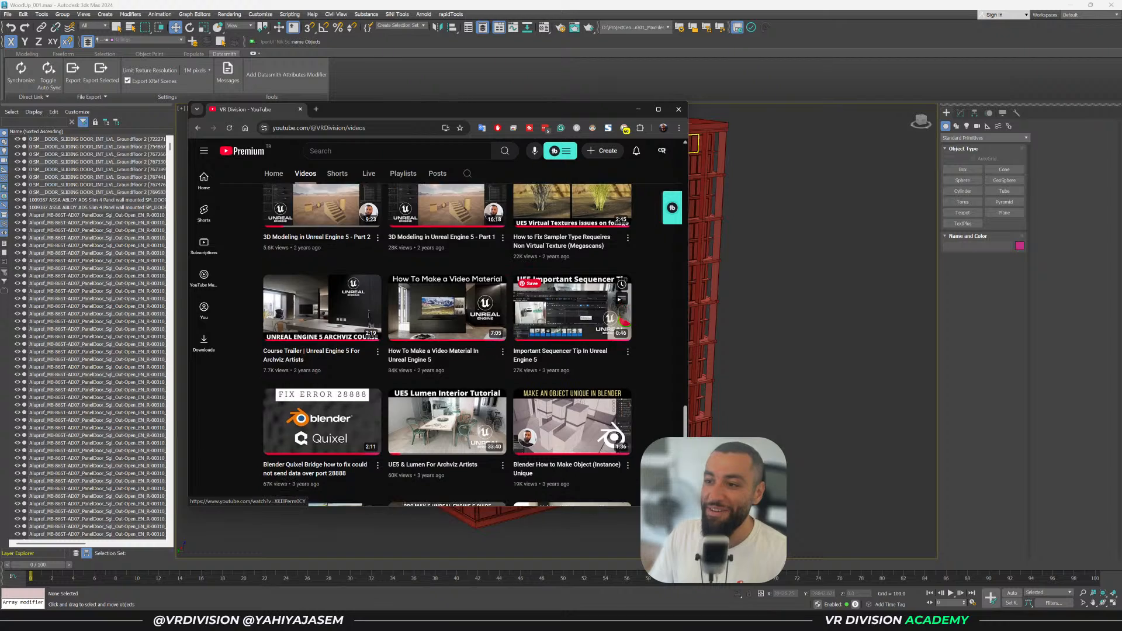
{"action": "scroll", "coordinate": [613, 322], "scroll_direction": "down", "scroll_amount": 3}
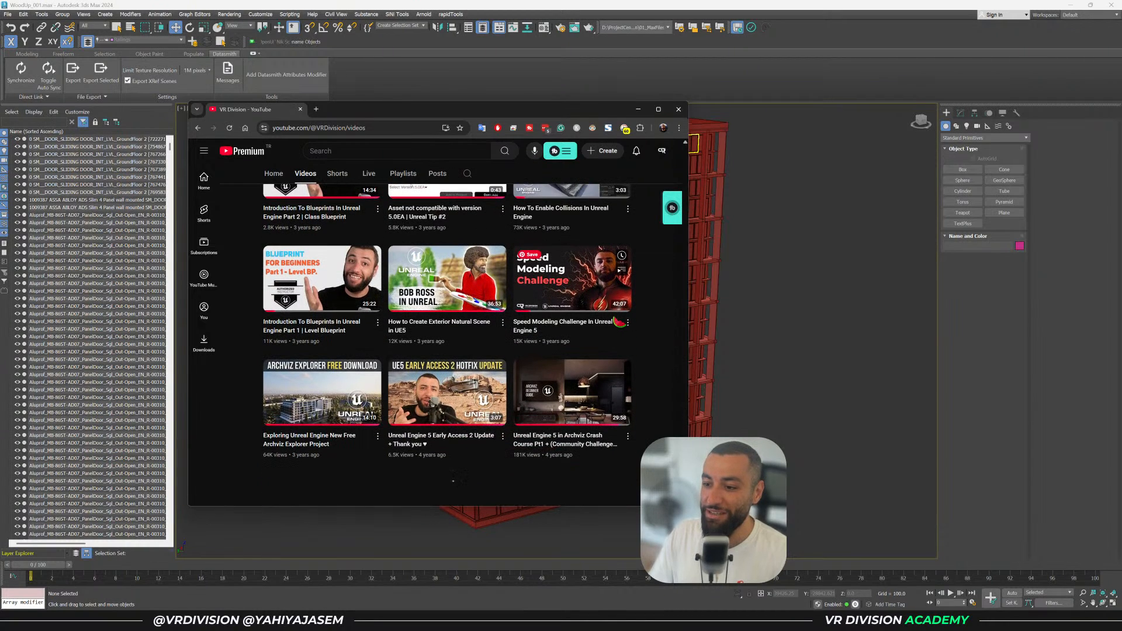
{"action": "scroll", "coordinate": [602, 323], "scroll_direction": "down", "scroll_amount": 10}
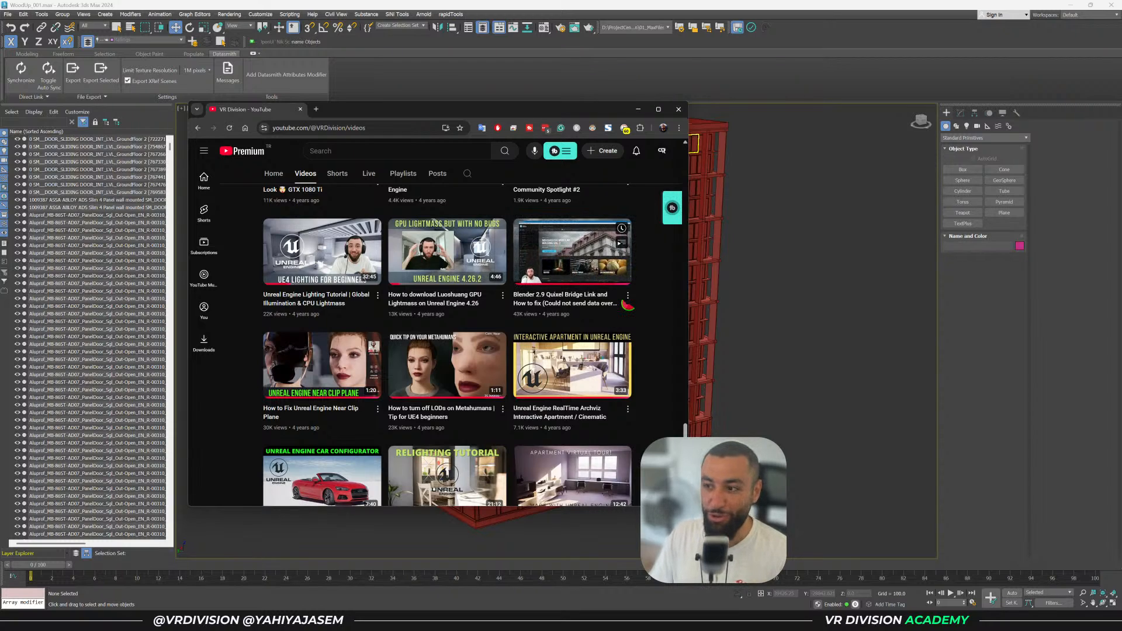
{"action": "scroll", "coordinate": [627, 304], "scroll_direction": "down", "scroll_amount": 1}
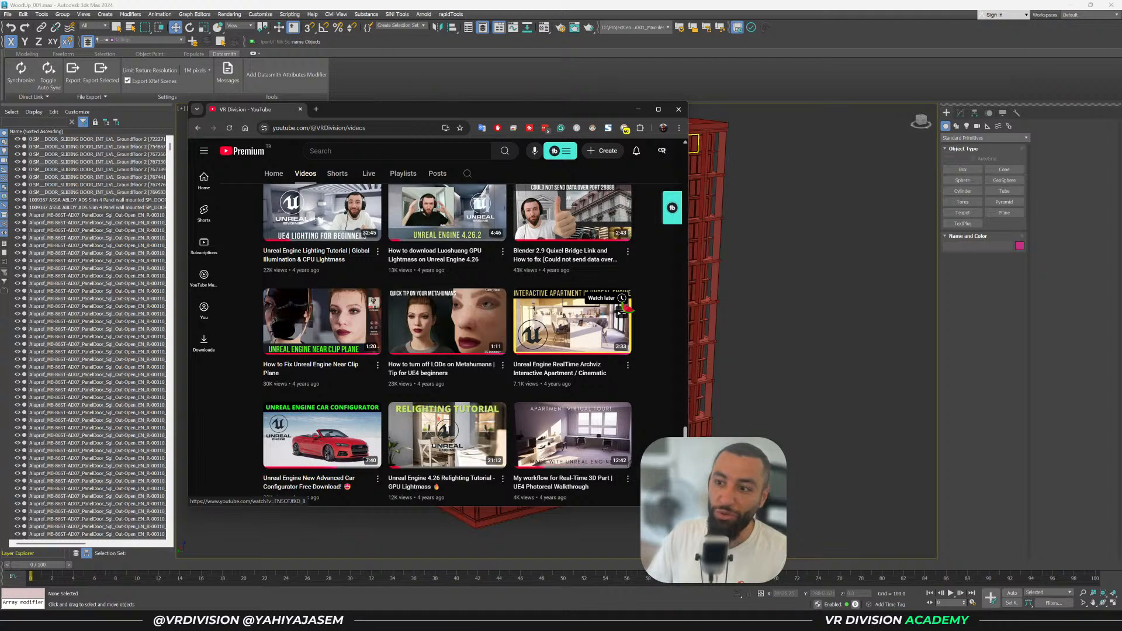
{"action": "scroll", "coordinate": [624, 305], "scroll_direction": "up", "scroll_amount": 2}
{"action": "scroll", "coordinate": [655, 318], "scroll_direction": "up", "scroll_amount": 1}
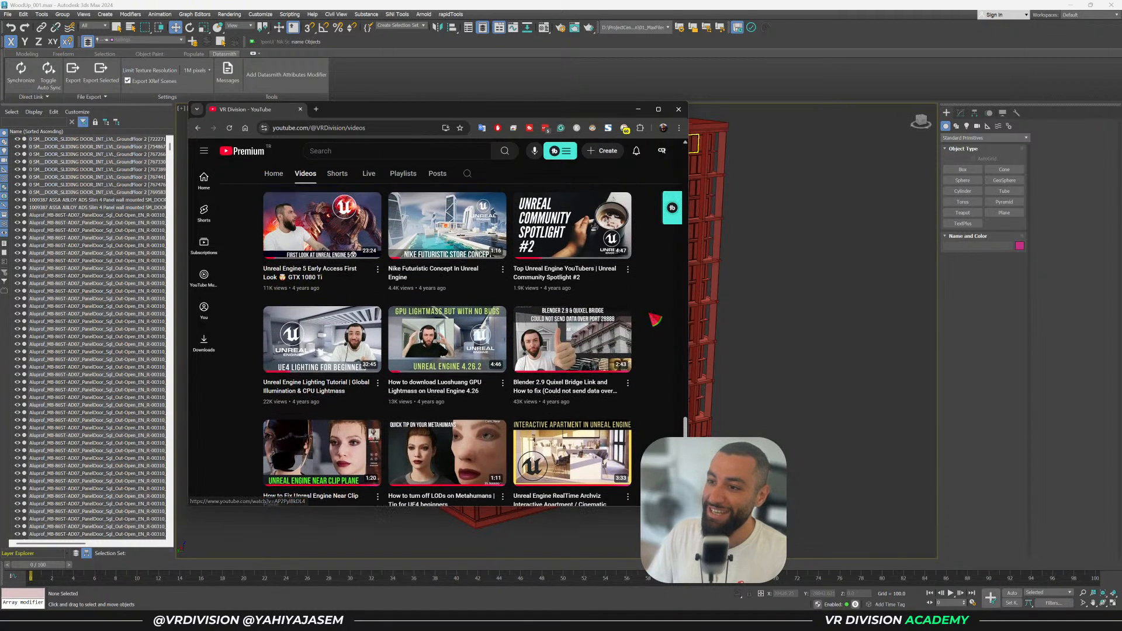
{"action": "scroll", "coordinate": [655, 318], "scroll_direction": "down", "scroll_amount": 11}
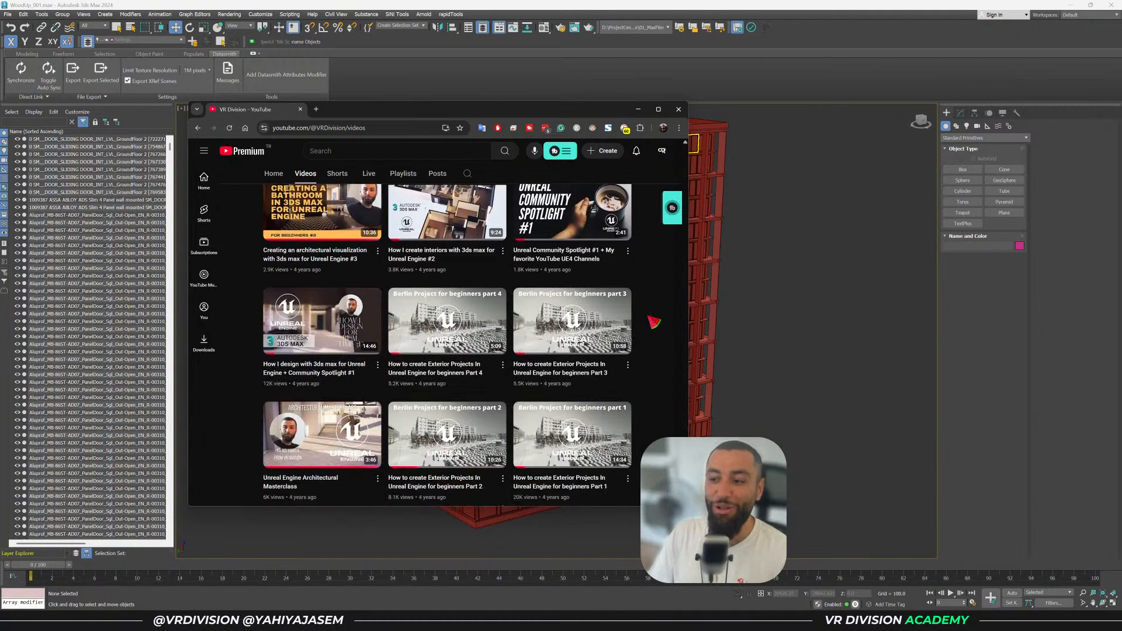
{"action": "scroll", "coordinate": [653, 322], "scroll_direction": "down", "scroll_amount": 5}
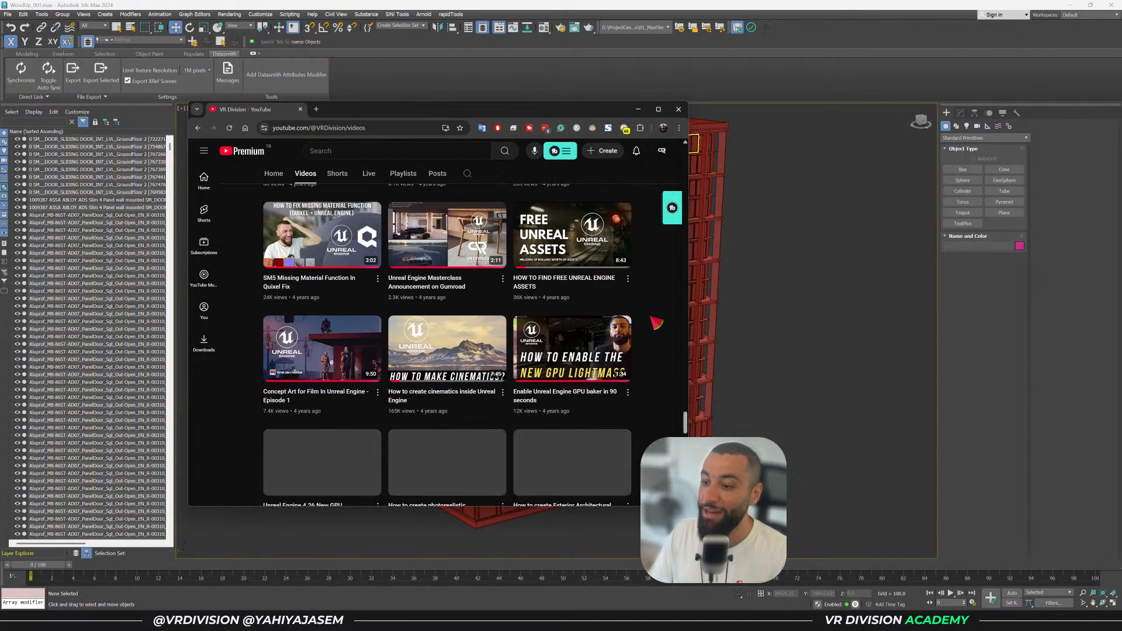
{"action": "scroll", "coordinate": [656, 322], "scroll_direction": "down", "scroll_amount": 5}
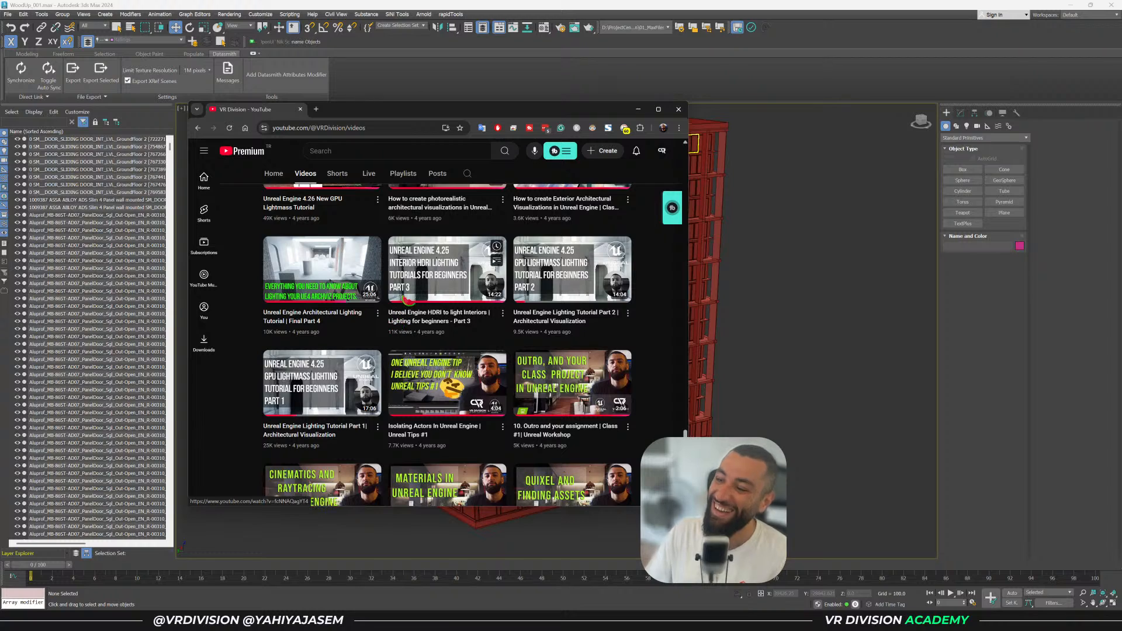
{"action": "middle_click", "coordinate": [266, 113]}
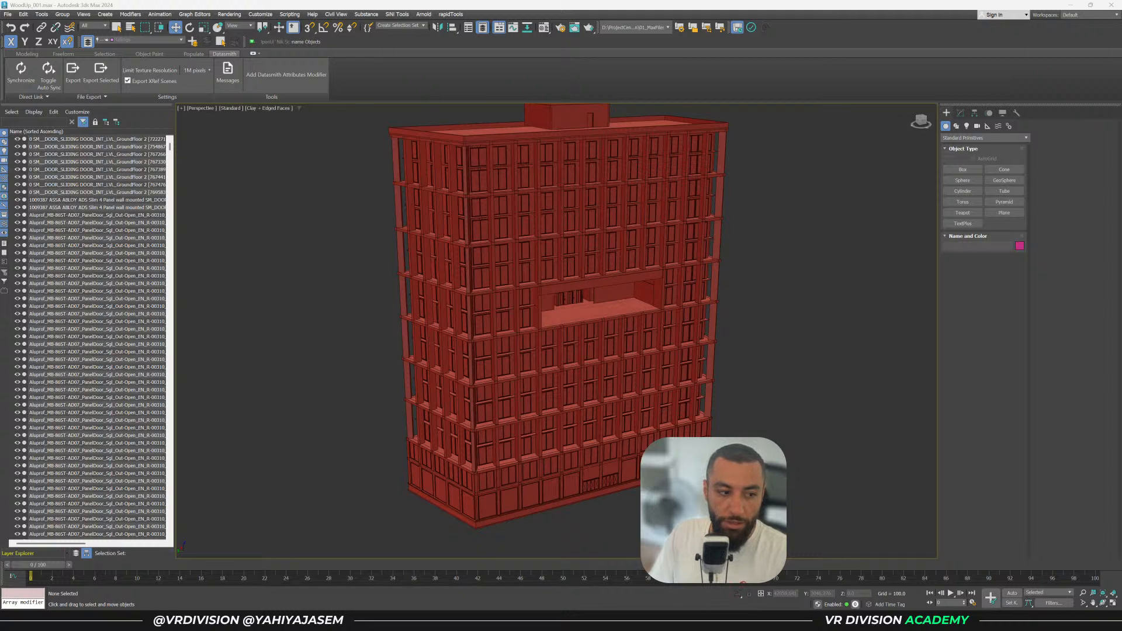
Switch to Unreal Editor and place an empty Actor in the LVL_Demonstration level, finding it by searching for "acto"
{"action": "left_click", "coordinate": [1067, 5]}
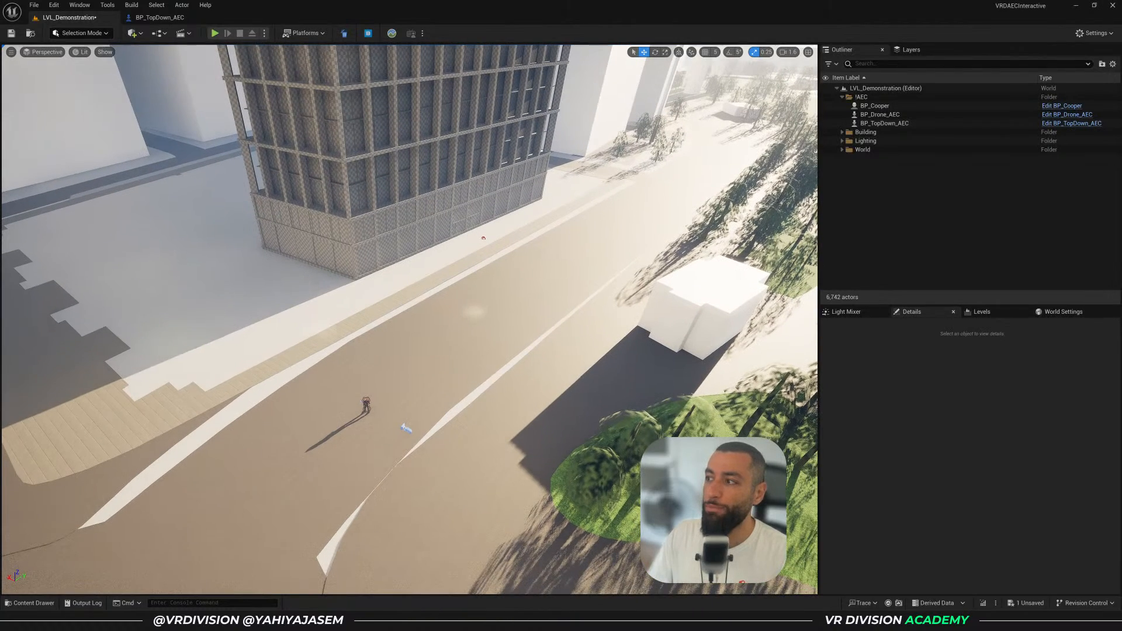
{"action": "left_click", "coordinate": [132, 32]}
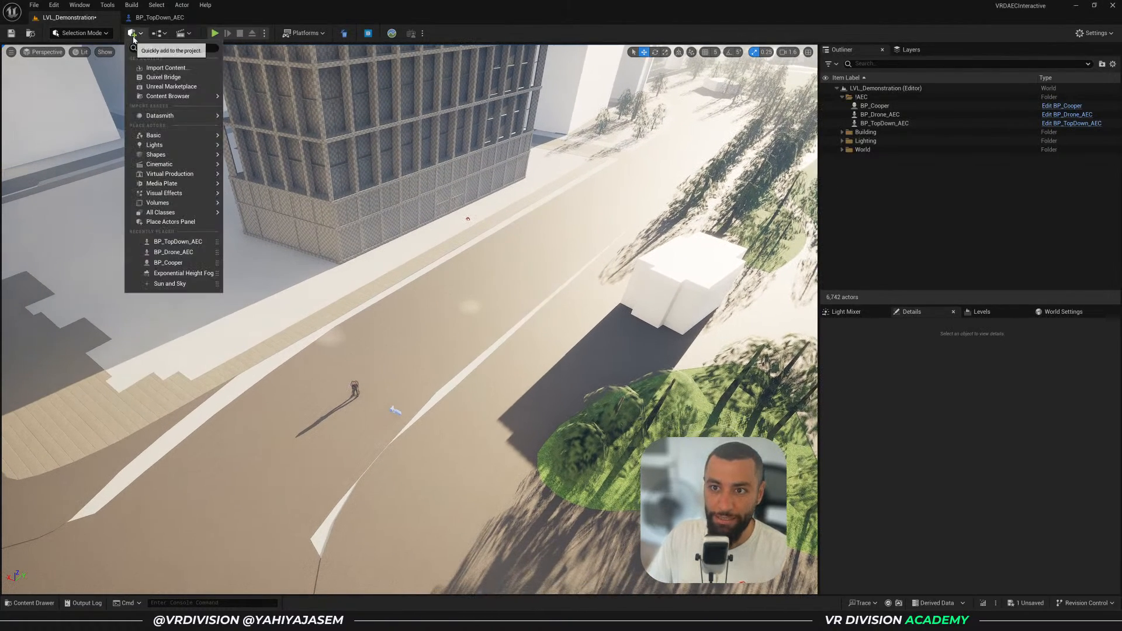
{"action": "mouse_move", "coordinate": [180, 136]}
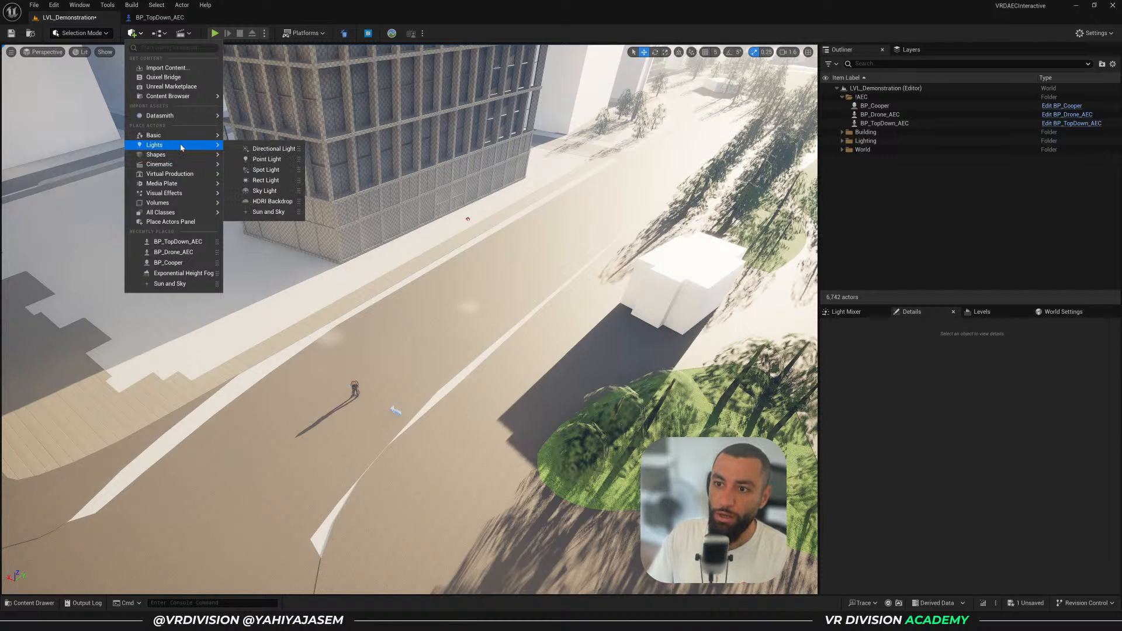
{"action": "mouse_move", "coordinate": [183, 168]}
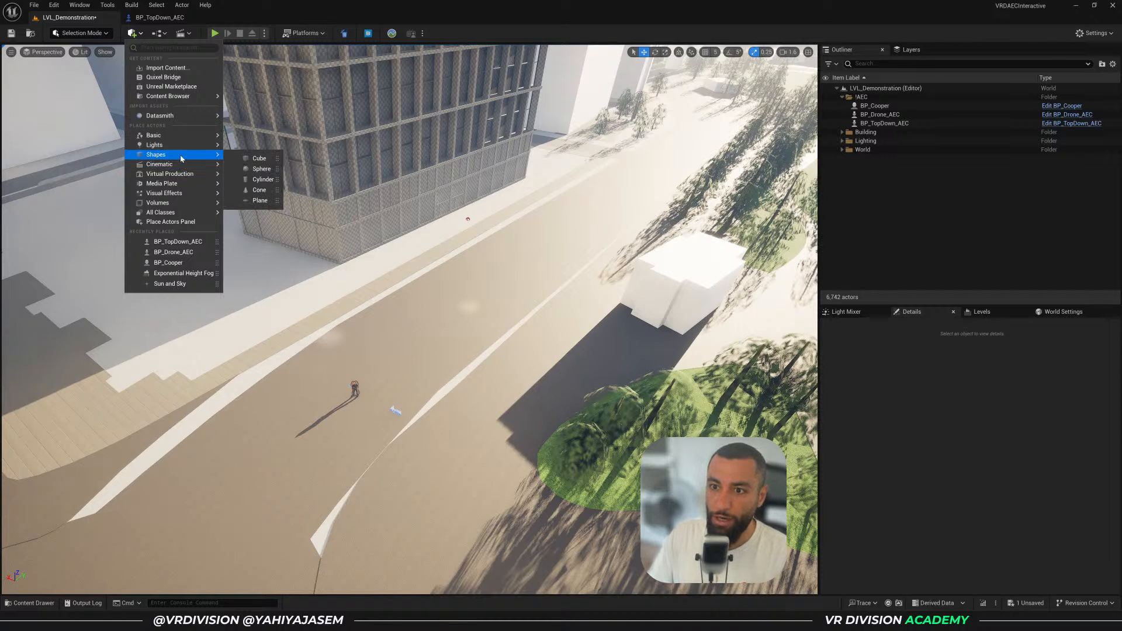
{"action": "mouse_move", "coordinate": [185, 205]}
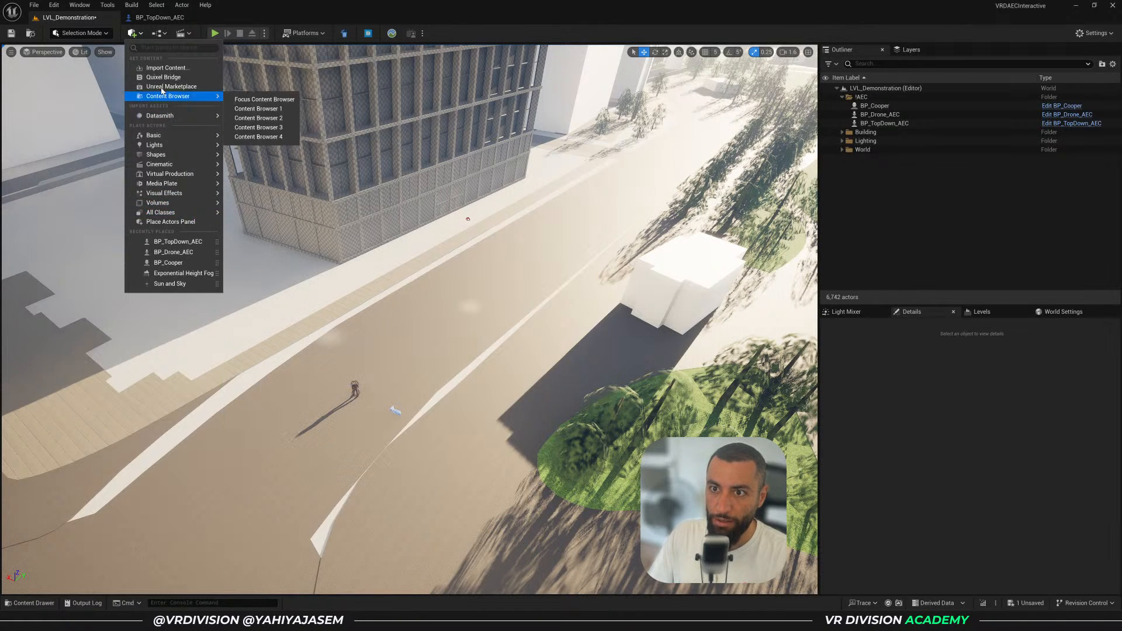
{"action": "type", "text": "acto"}
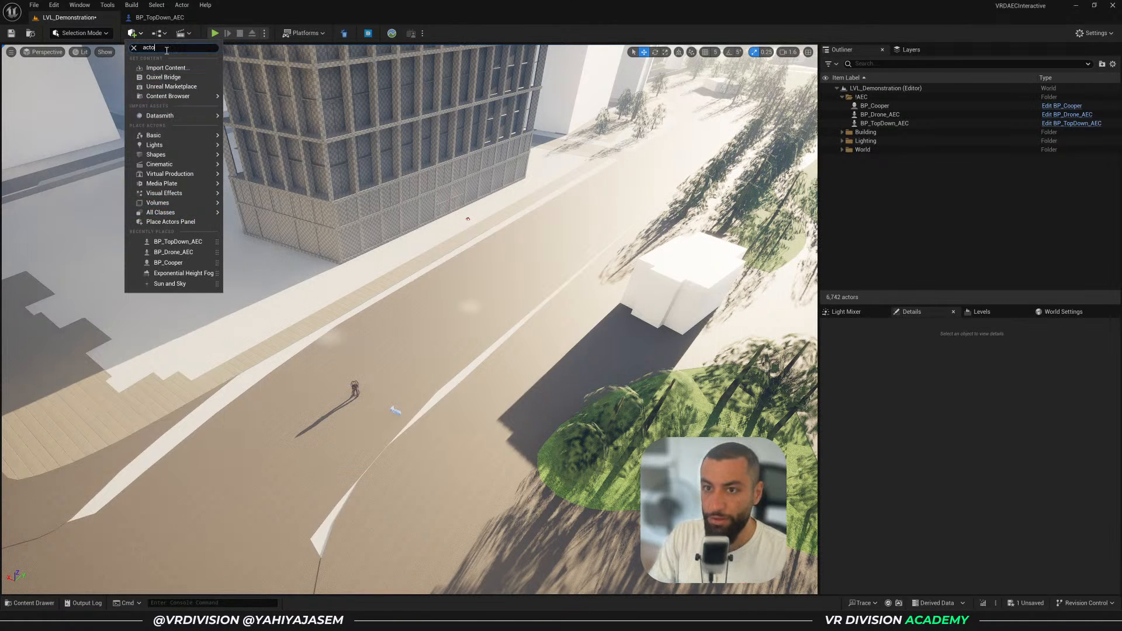
{"action": "left_click", "coordinate": [164, 73]}
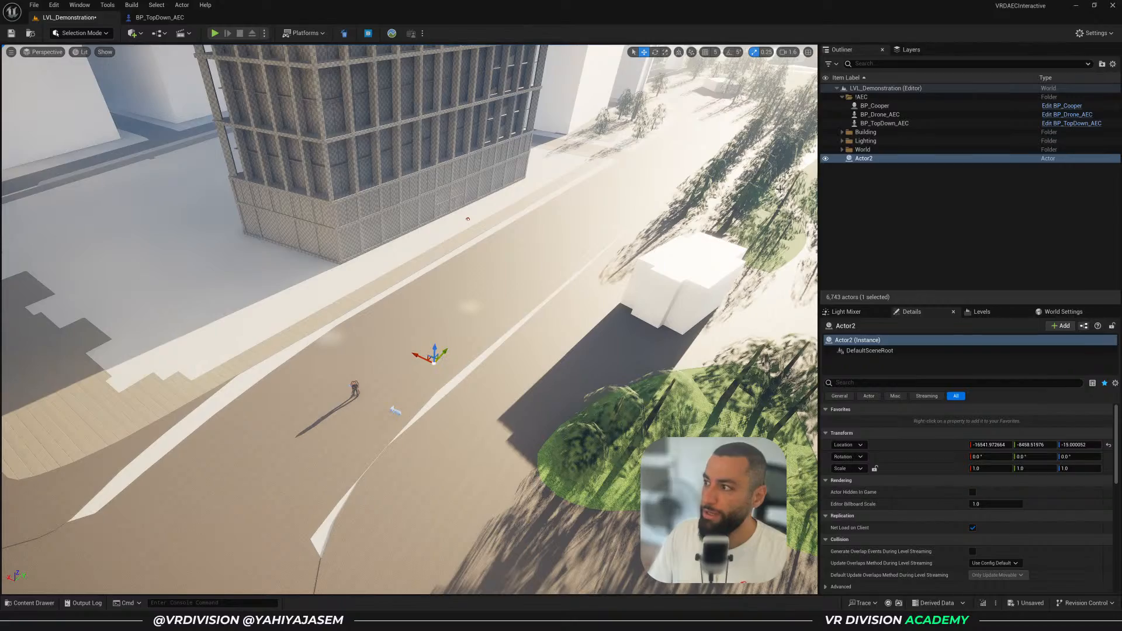
{"action": "key", "text": "f"}
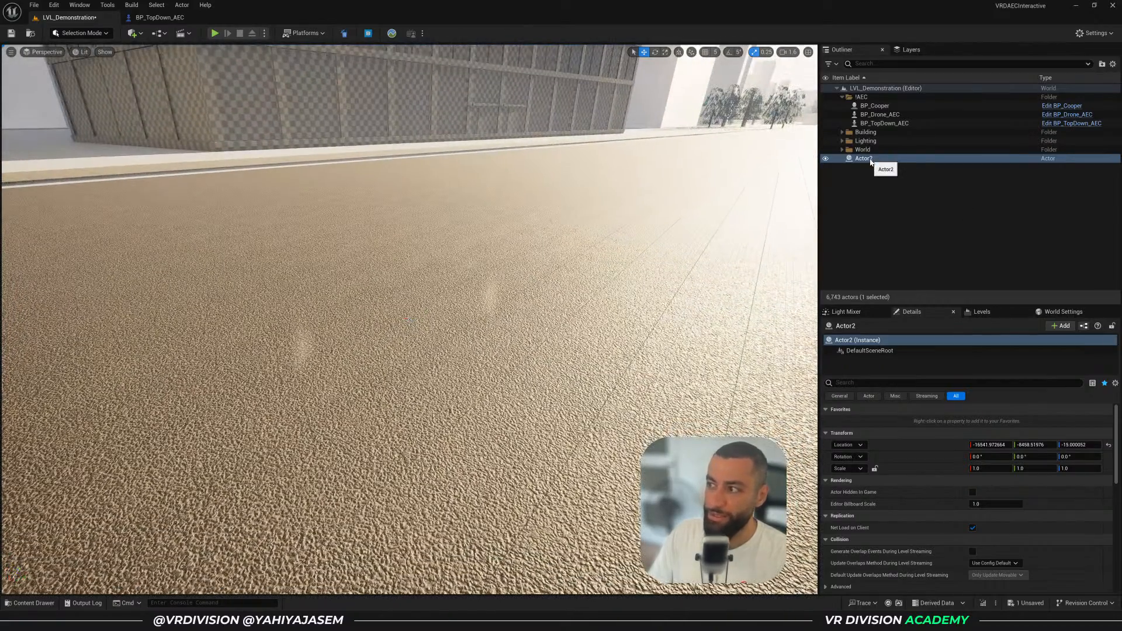
Duplicate the empty actor on the road until there are four copies and select all of them
{"action": "left_click_drag", "start_coordinate": [426, 314], "coordinate": [456, 217], "text": "alt"}
{"action": "left_click", "coordinate": [888, 159], "text": "shift"}
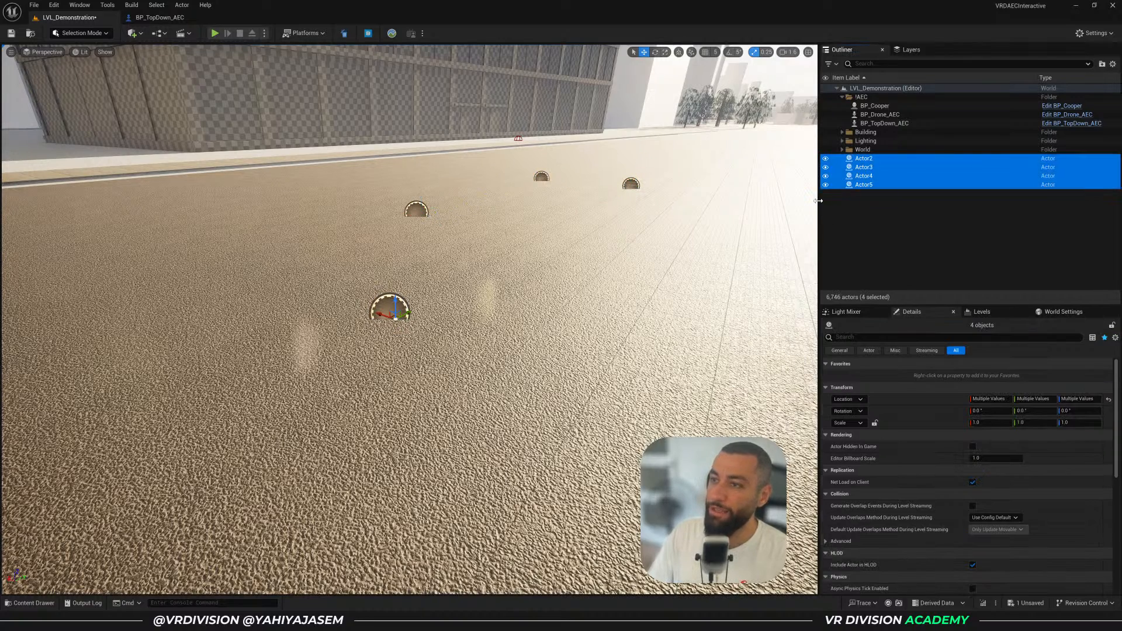
{"action": "right_click_drag", "start_coordinate": [528, 217], "coordinate": [551, 197]}
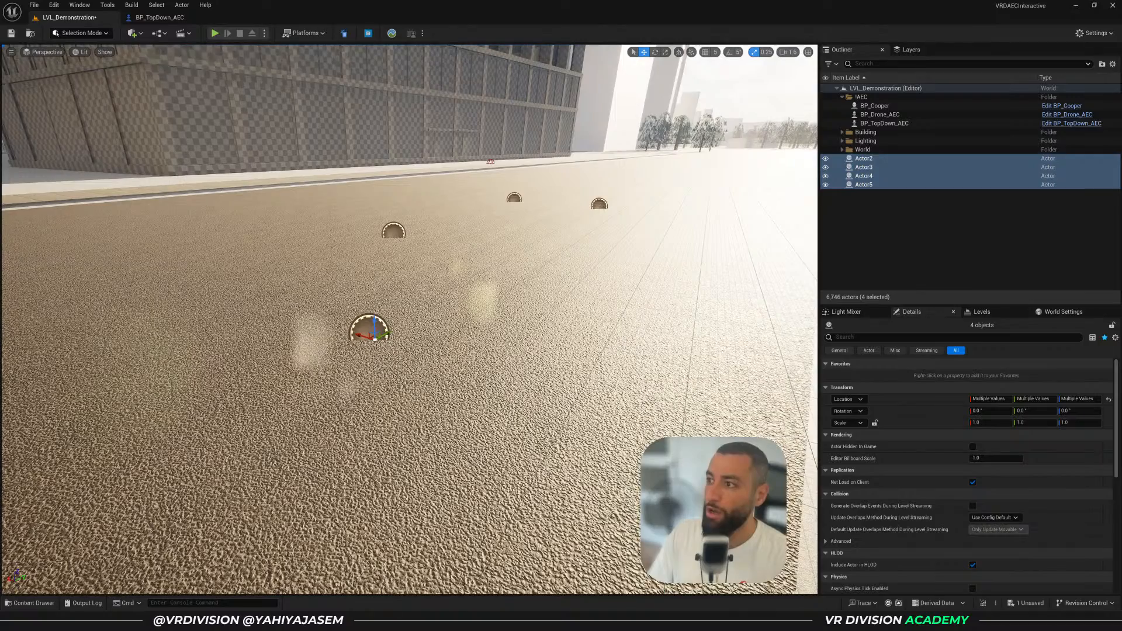
Pick a birch tree beside the road and locate its static mesh asset in the project content
{"action": "left_click", "coordinate": [651, 133]}
{"action": "key", "text": "ctrl+b"}
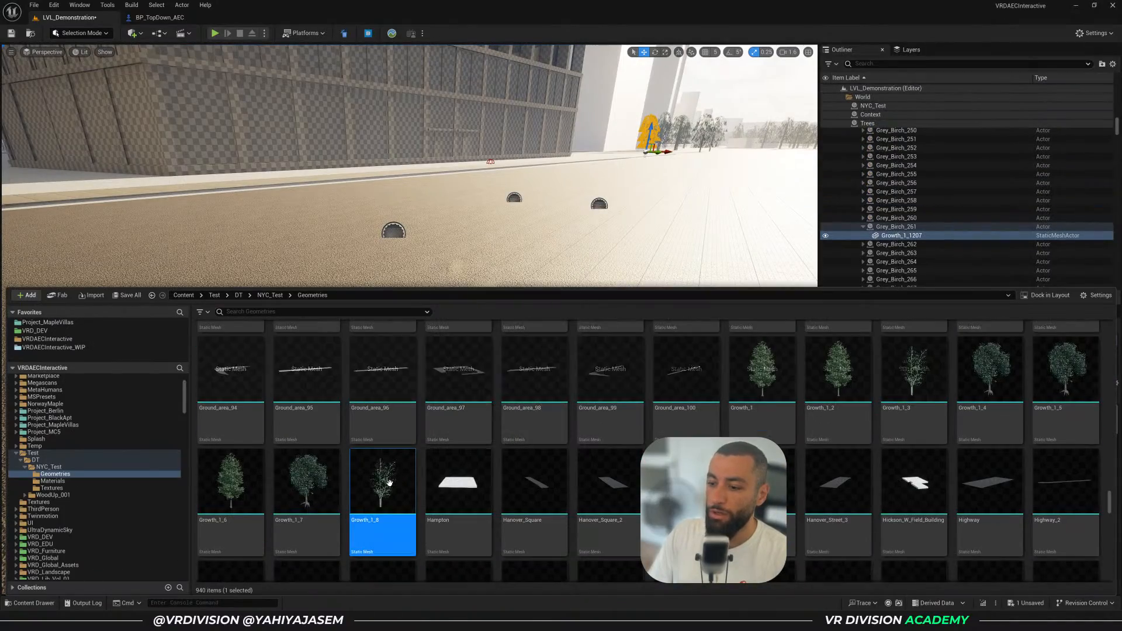
{"action": "right_click_drag", "start_coordinate": [389, 266], "coordinate": [380, 284]}
{"action": "key", "text": "ctrl+space"}
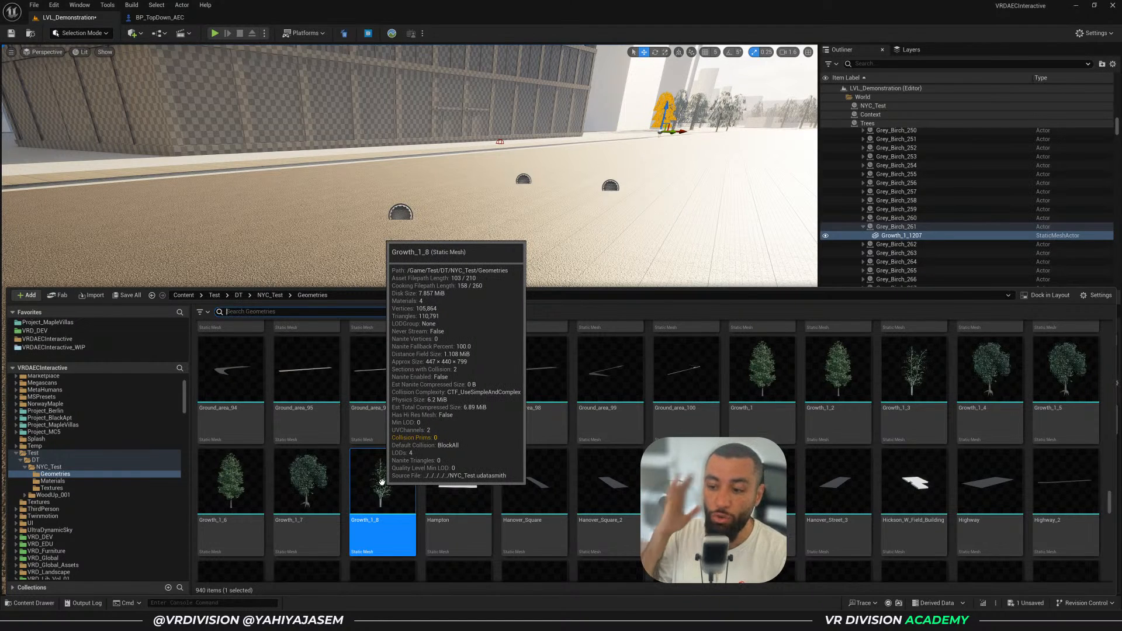
{"action": "right_click_drag", "start_coordinate": [453, 263], "coordinate": [451, 275]}
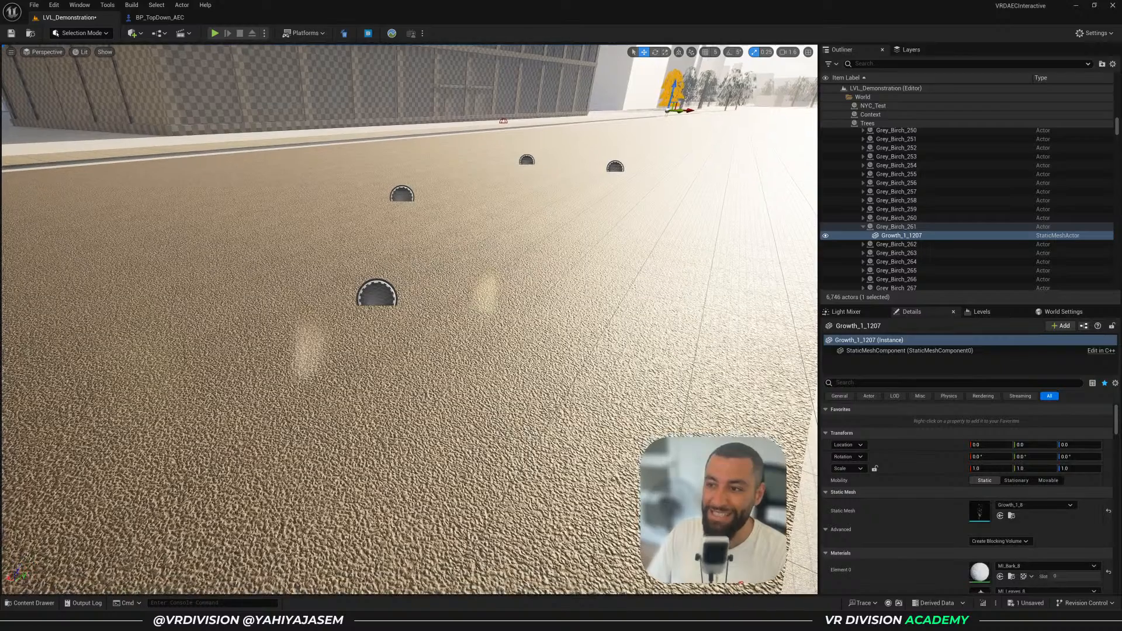
Replace the four empty actors, Actor2 to Actor5, with the Growth_1_8 static mesh and frame them
{"action": "left_click", "coordinate": [376, 297]}
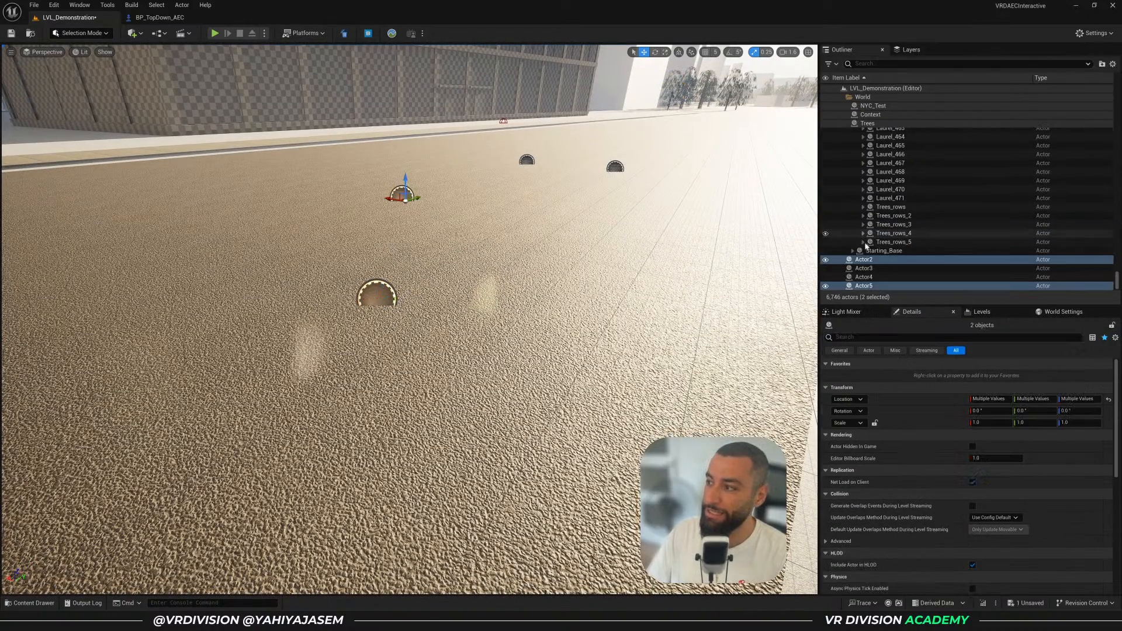
{"action": "left_click", "coordinate": [880, 268]}
{"action": "left_click", "coordinate": [879, 260]}
{"action": "left_click", "coordinate": [881, 286], "text": "shift"}
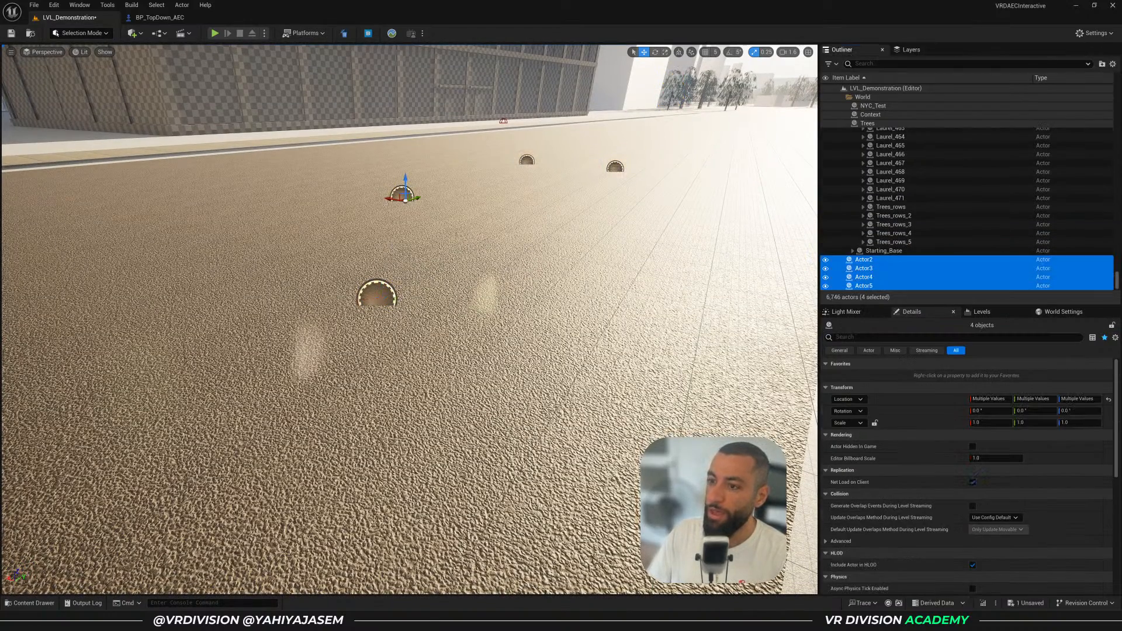
{"action": "key", "text": "ctrl+space"}
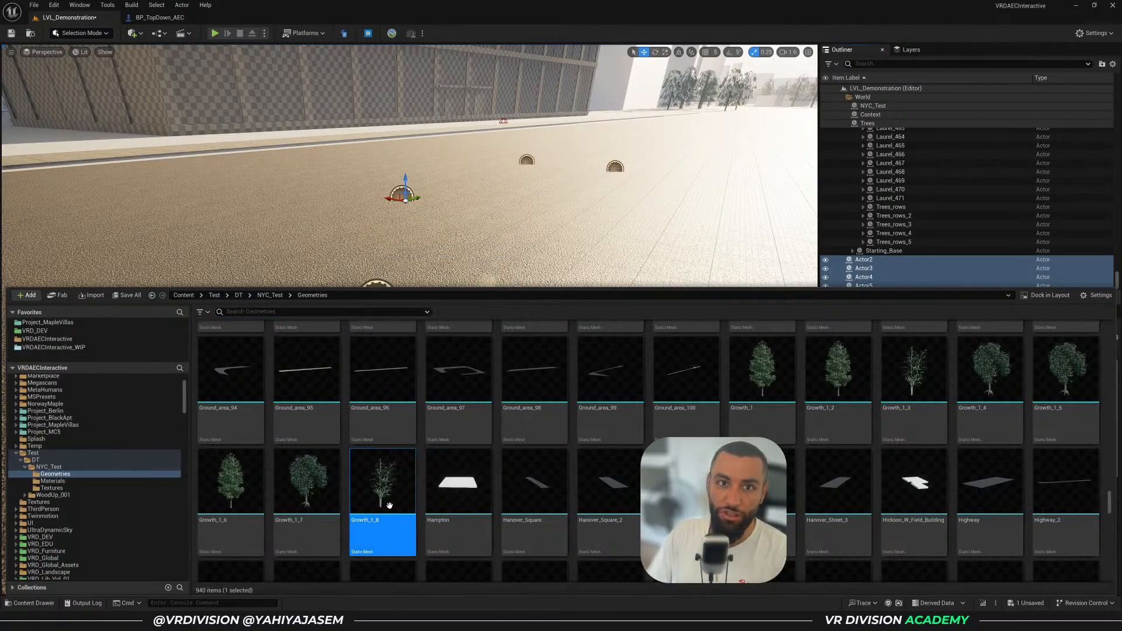
{"action": "right_click_drag", "start_coordinate": [438, 174], "coordinate": [437, 201]}
{"action": "right_click", "coordinate": [372, 266]}
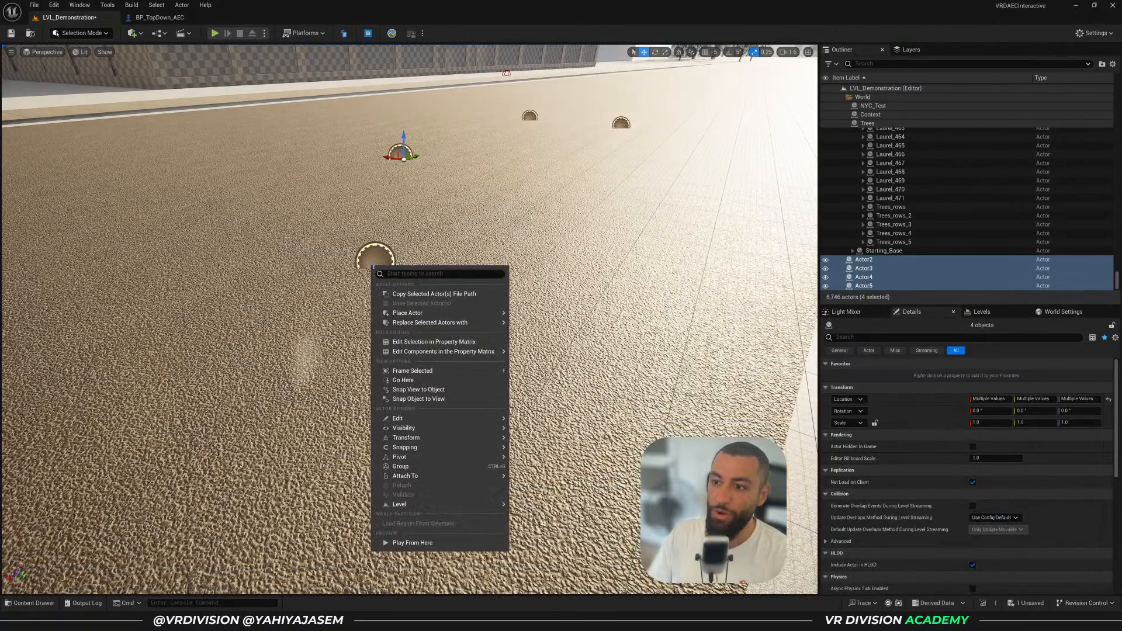
{"action": "mouse_move", "coordinate": [417, 324]}
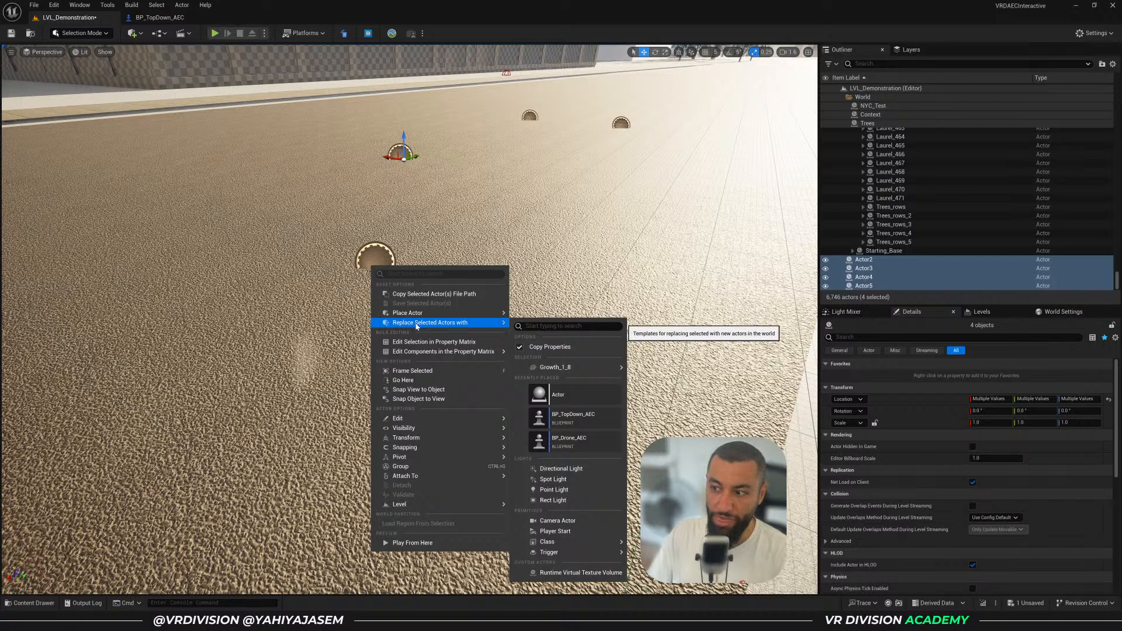
{"action": "mouse_move", "coordinate": [555, 367]}
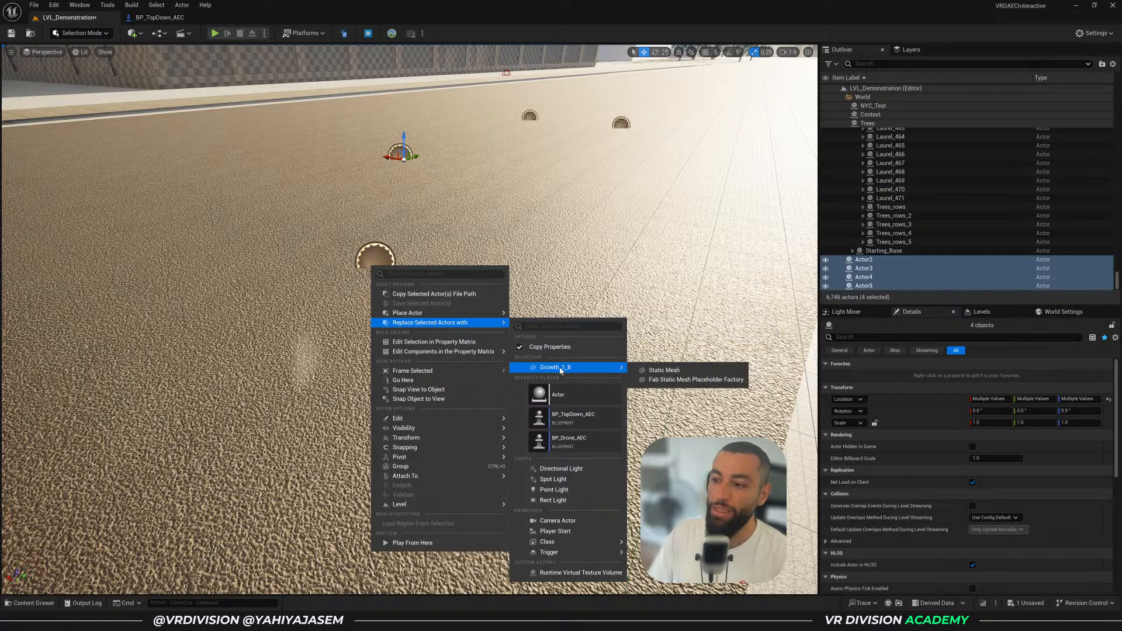
{"action": "left_click", "coordinate": [654, 370]}
{"action": "key", "text": "f"}
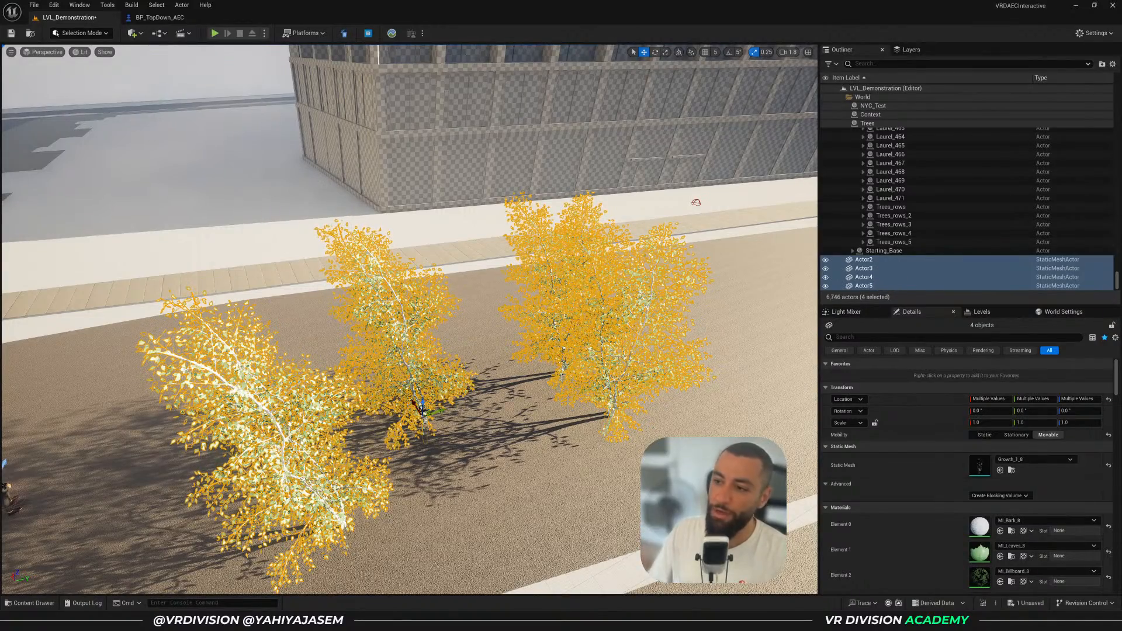
Undo the replacement of the four empty actors with tree meshes
{"action": "right_click_drag", "start_coordinate": [388, 372], "coordinate": [409, 386]}
{"action": "key", "text": "ctrl+z"}
{"action": "key", "text": "ctrl+z"}
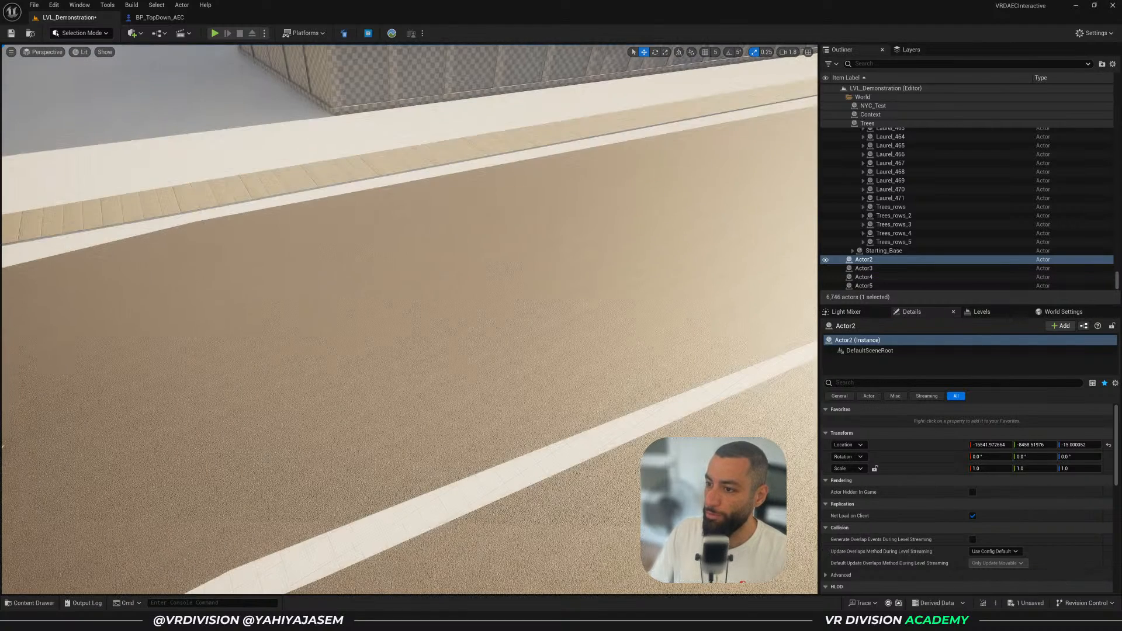
Delete the four empty actors, Actor2 to Actor5, and save the LVL_Demonstration level
{"action": "left_click", "coordinate": [863, 277]}
{"action": "left_click", "coordinate": [865, 285]}
{"action": "left_click", "coordinate": [864, 260], "text": "shift"}
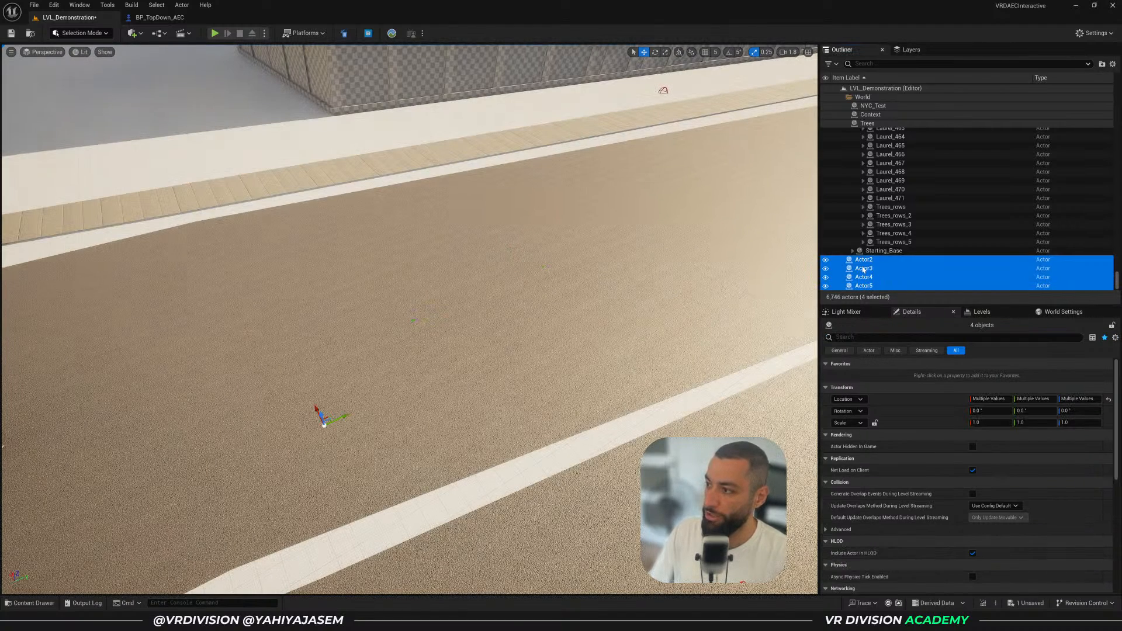
{"action": "key", "text": "Delete"}
{"action": "scroll", "coordinate": [794, 283], "scroll_direction": "down", "scroll_amount": 5}
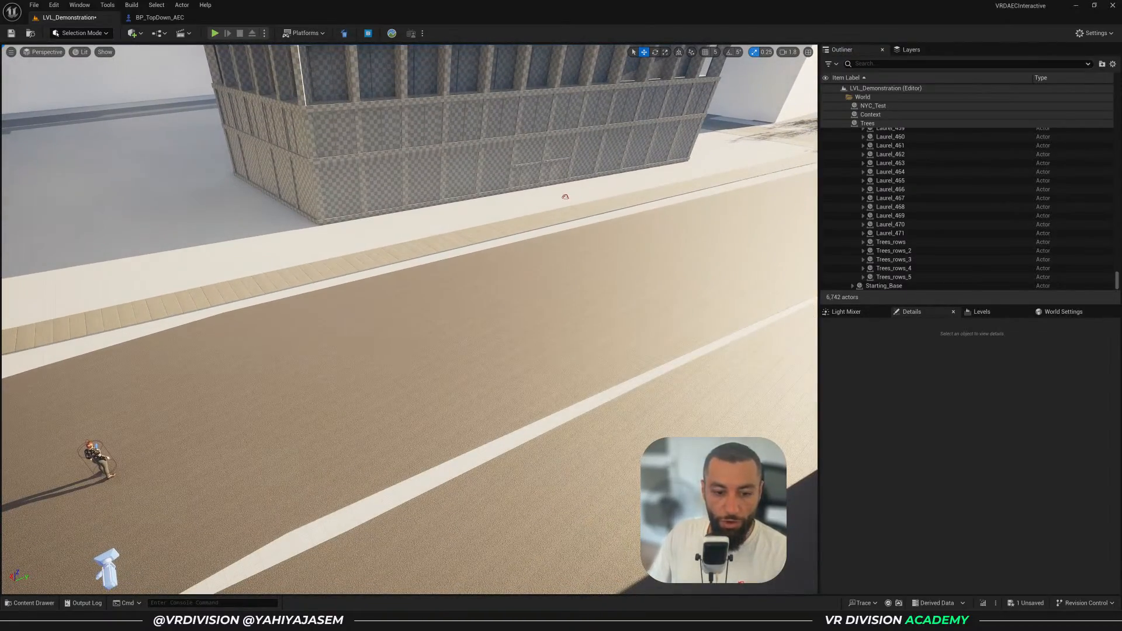
{"action": "key", "text": "ctrl+s"}
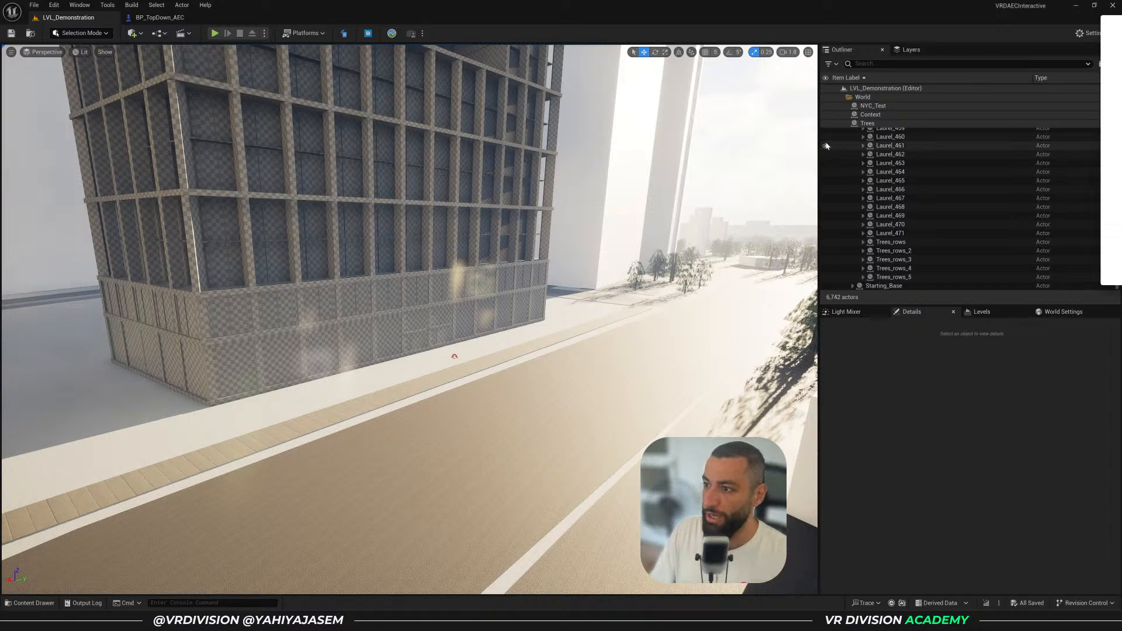
Switch to the browser with the VR Division Academy site, widen its window, and look over the training and template offers
{"action": "key", "text": "alt+Tab"}
{"action": "scroll", "coordinate": [541, 263], "scroll_direction": "down", "scroll_amount": 2}
{"action": "scroll", "coordinate": [543, 267], "scroll_direction": "down", "scroll_amount": 2}
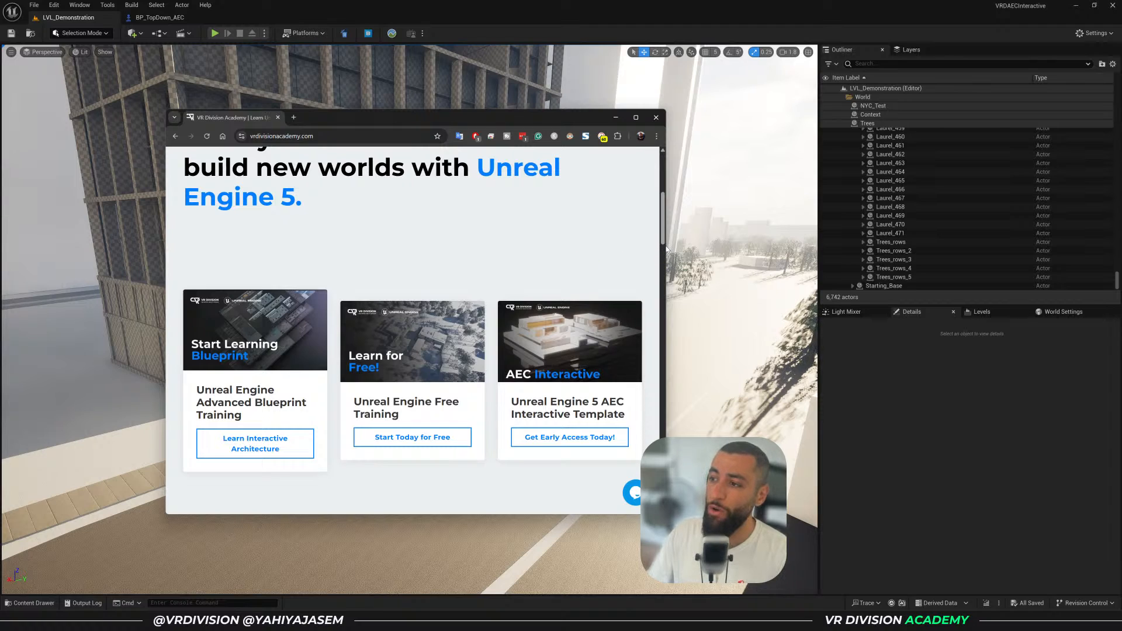
{"action": "left_click_drag", "start_coordinate": [666, 246], "coordinate": [718, 246]}
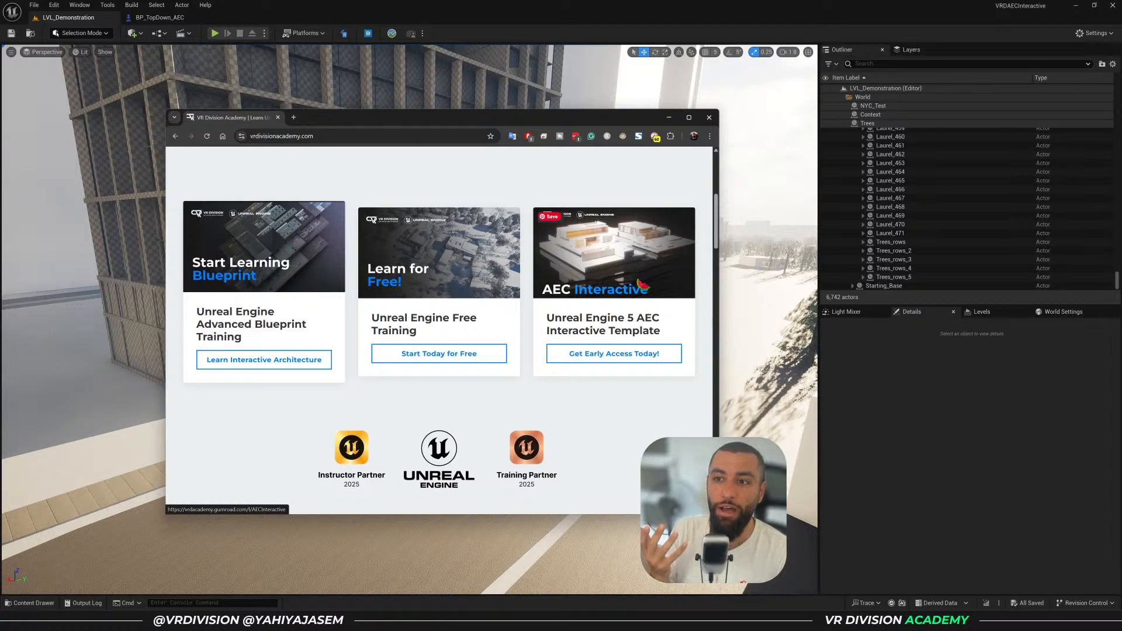
Return to Unreal Editor and look at the asset folders inside VRDAECInteractive
{"action": "left_click", "coordinate": [482, 81]}
{"action": "right_click_drag", "start_coordinate": [482, 81], "coordinate": [488, 87]}
{"action": "key", "text": "ctrl+space"}
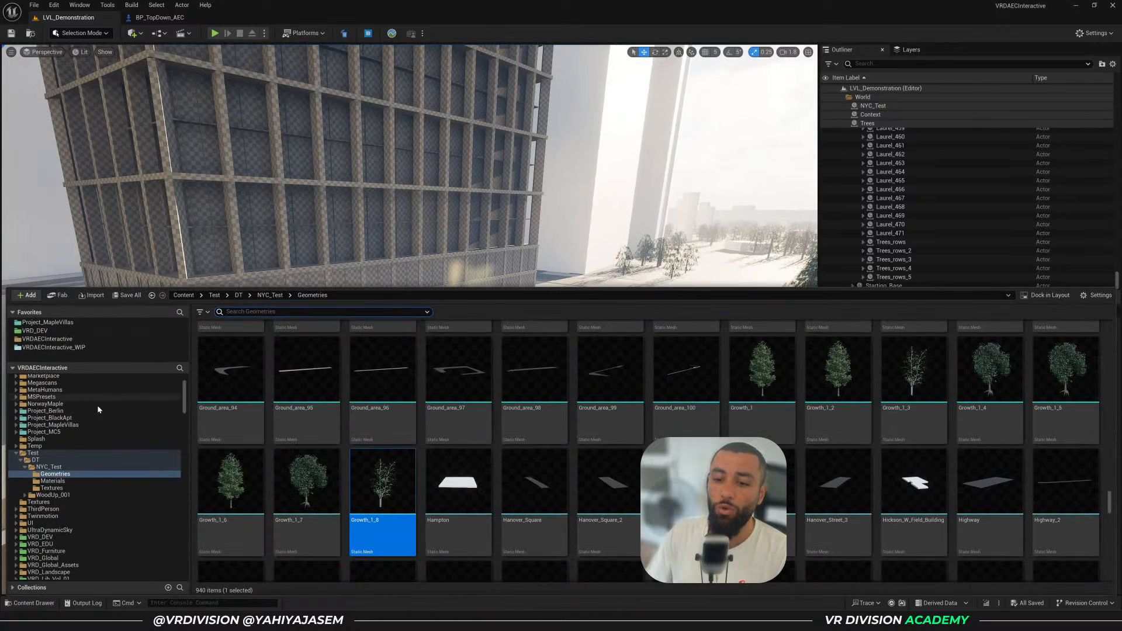
{"action": "left_click", "coordinate": [47, 339]}
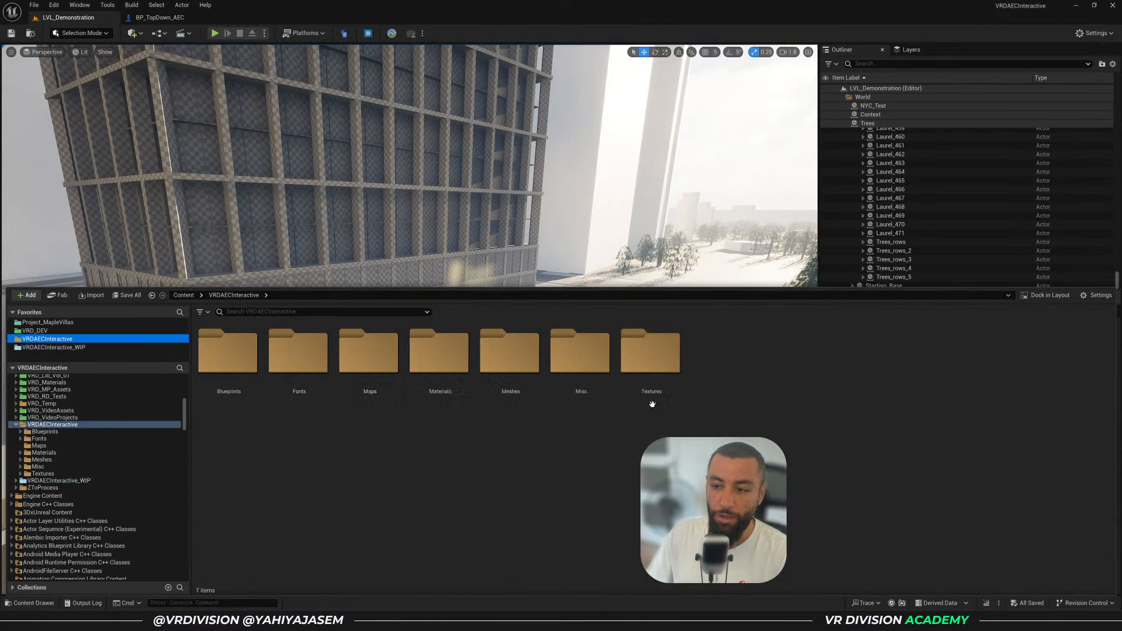
{"action": "key", "text": "ctrl+space"}
{"action": "right_click_drag", "start_coordinate": [443, 318], "coordinate": [443, 330]}
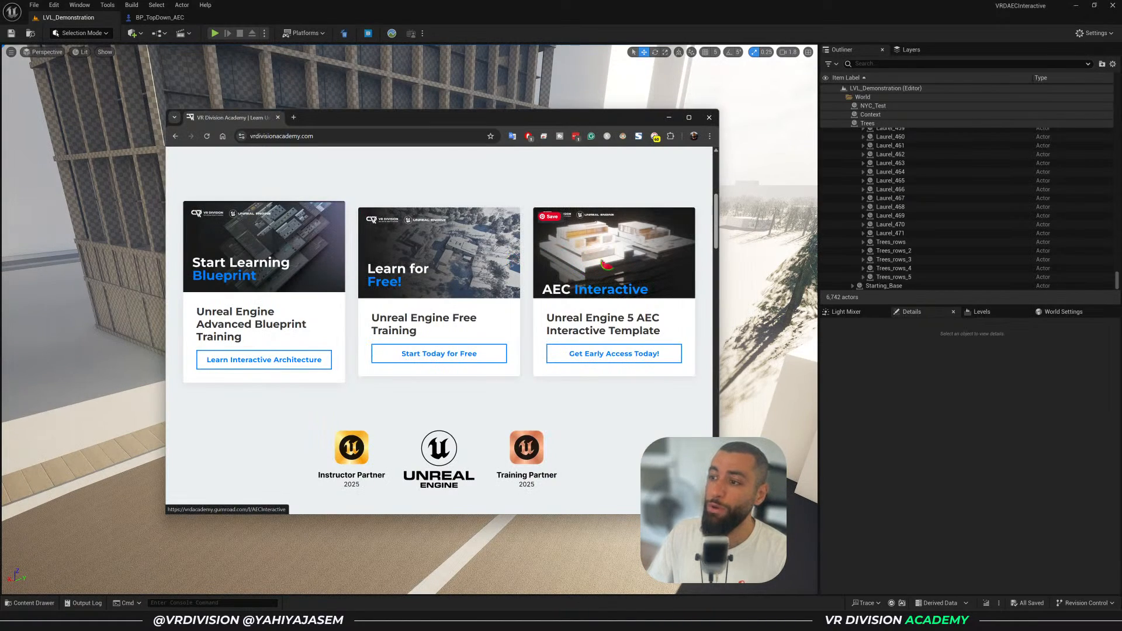
Open the AEC Interactive pre-order page from the academy site, skim its description, and close both pages
{"action": "left_click", "coordinate": [493, 214]}
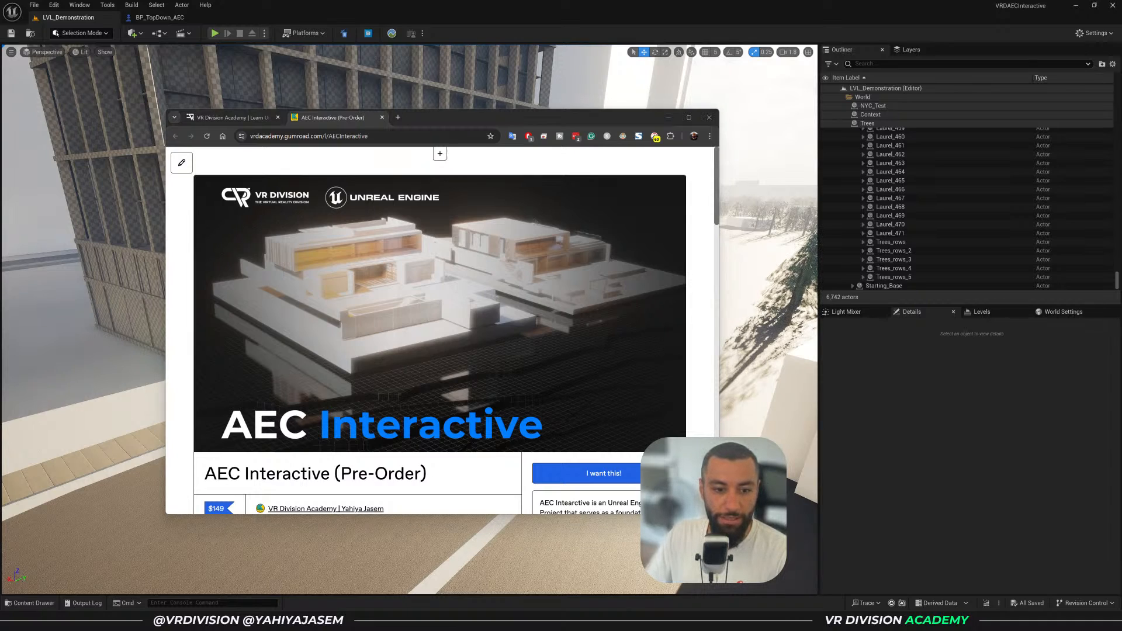
{"action": "scroll", "coordinate": [421, 316], "scroll_direction": "down", "scroll_amount": 3}
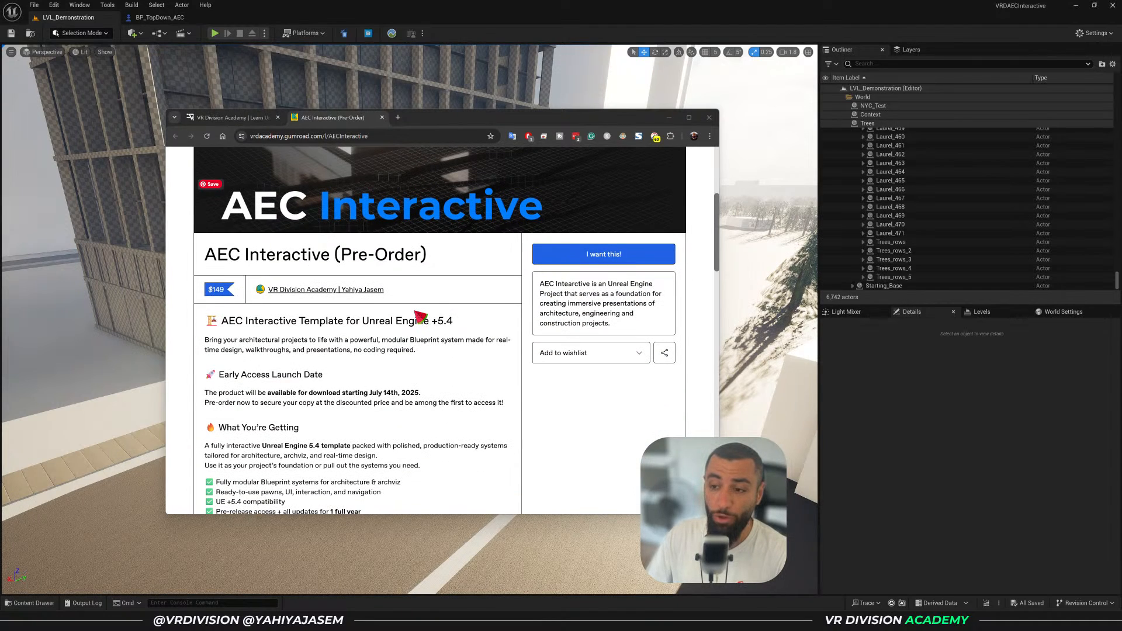
{"action": "scroll", "coordinate": [420, 316], "scroll_direction": "up", "scroll_amount": 3}
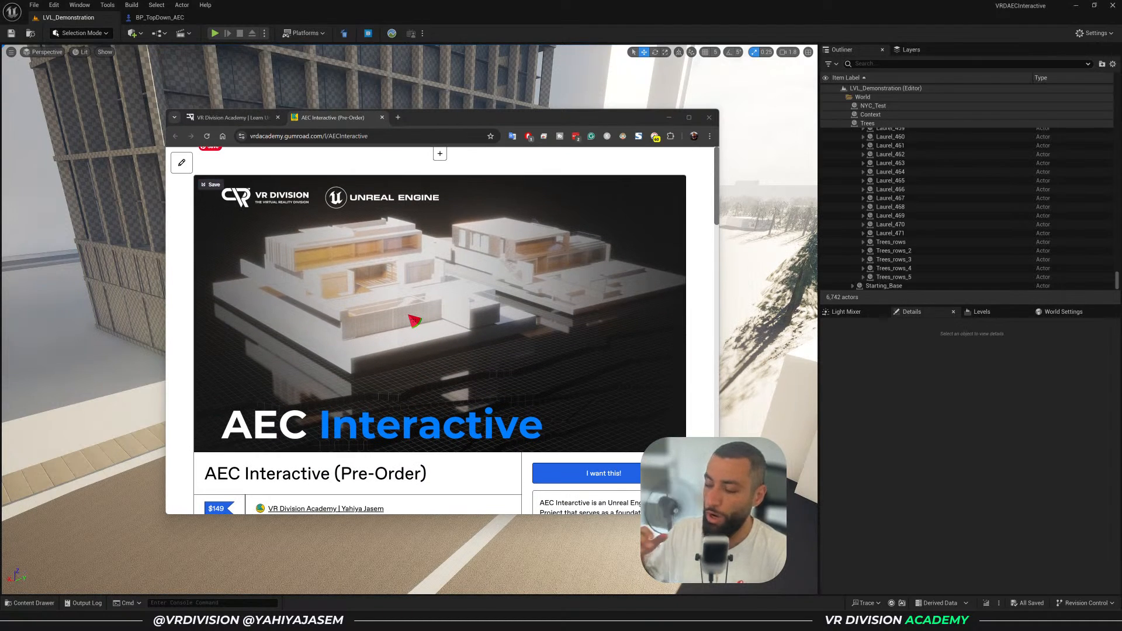
{"action": "middle_click", "coordinate": [341, 120]}
{"action": "middle_click", "coordinate": [220, 119]}
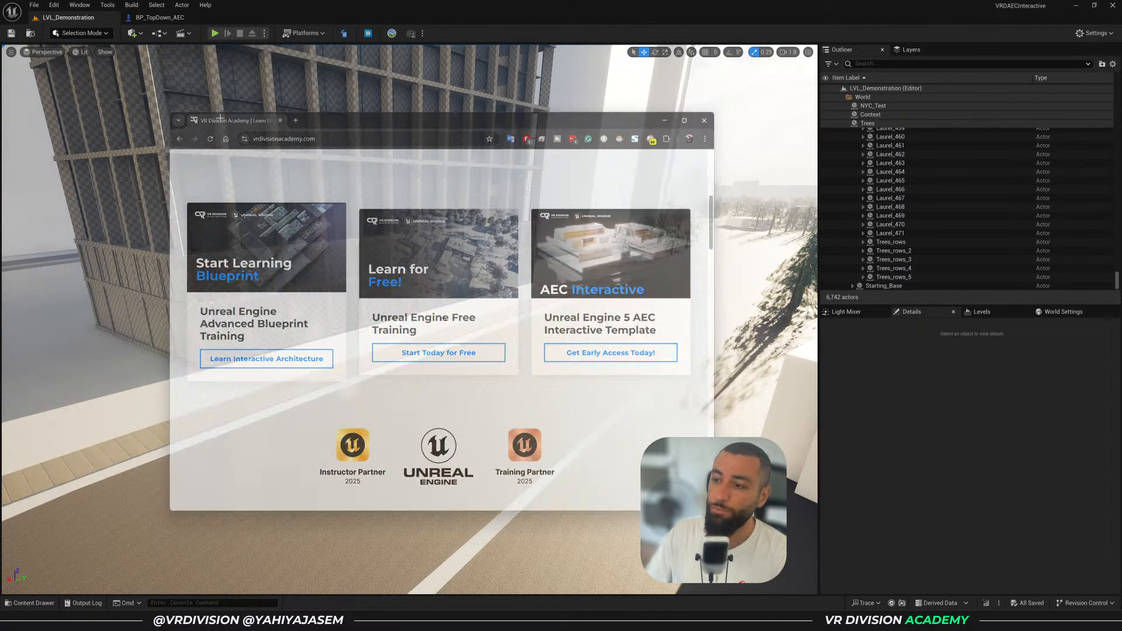
Reverse the Outliner's label sorting and collapse the World and !AEC folders
{"action": "left_click", "coordinate": [847, 78]}
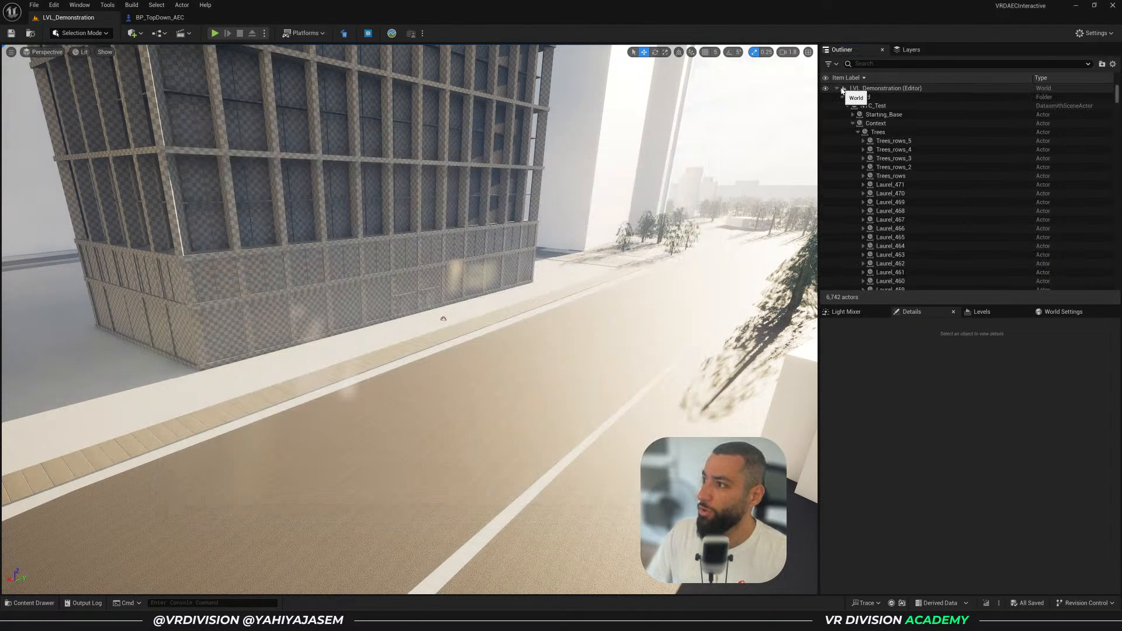
{"action": "left_click", "coordinate": [843, 89]}
{"action": "left_click", "coordinate": [842, 97]}
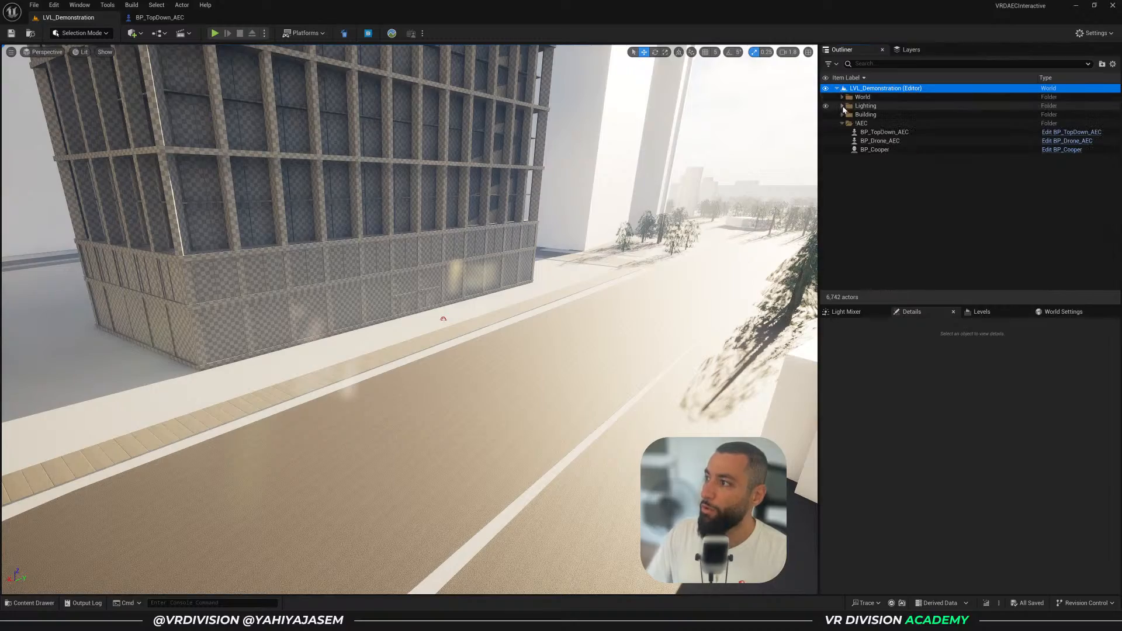
{"action": "left_click", "coordinate": [842, 123]}
Look over the New York city model from above and examine the office building up close
{"action": "key", "text": "s"}
{"action": "right_click_drag", "start_coordinate": [283, 261], "coordinate": [283, 257]}
{"action": "scroll", "coordinate": [282, 261], "scroll_direction": "up", "scroll_amount": 5}
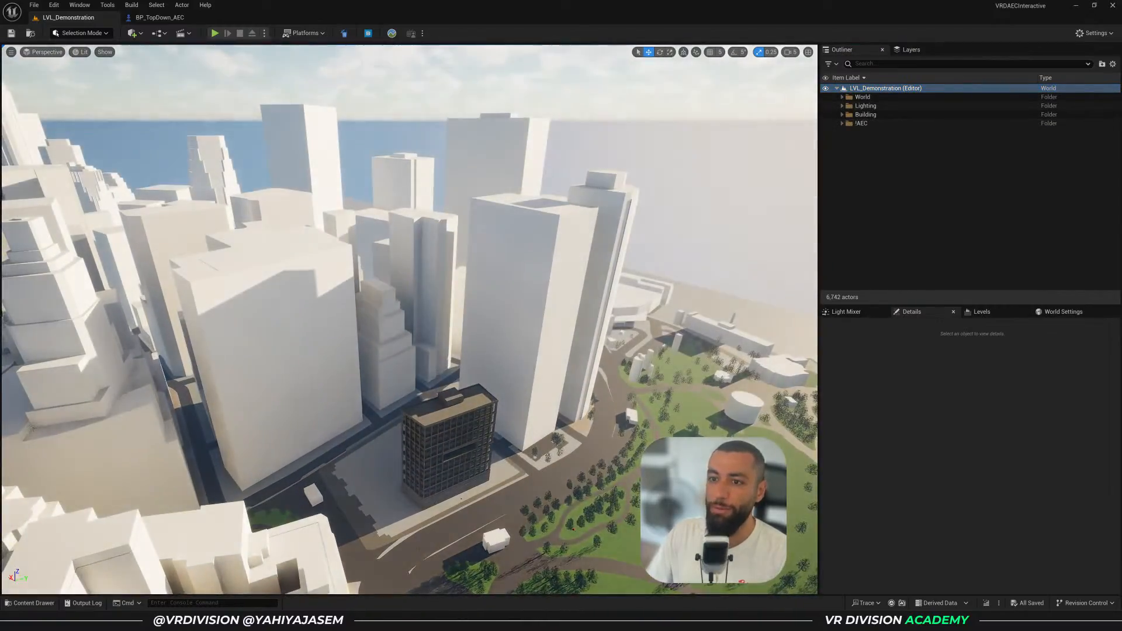
{"action": "key", "text": "w"}
{"action": "right_click_drag", "start_coordinate": [528, 241], "coordinate": [476, 247]}
{"action": "key", "text": "w"}
{"action": "scroll", "coordinate": [527, 241], "scroll_direction": "down", "scroll_amount": 3}
{"action": "key", "text": "s"}
{"action": "key", "text": "d"}
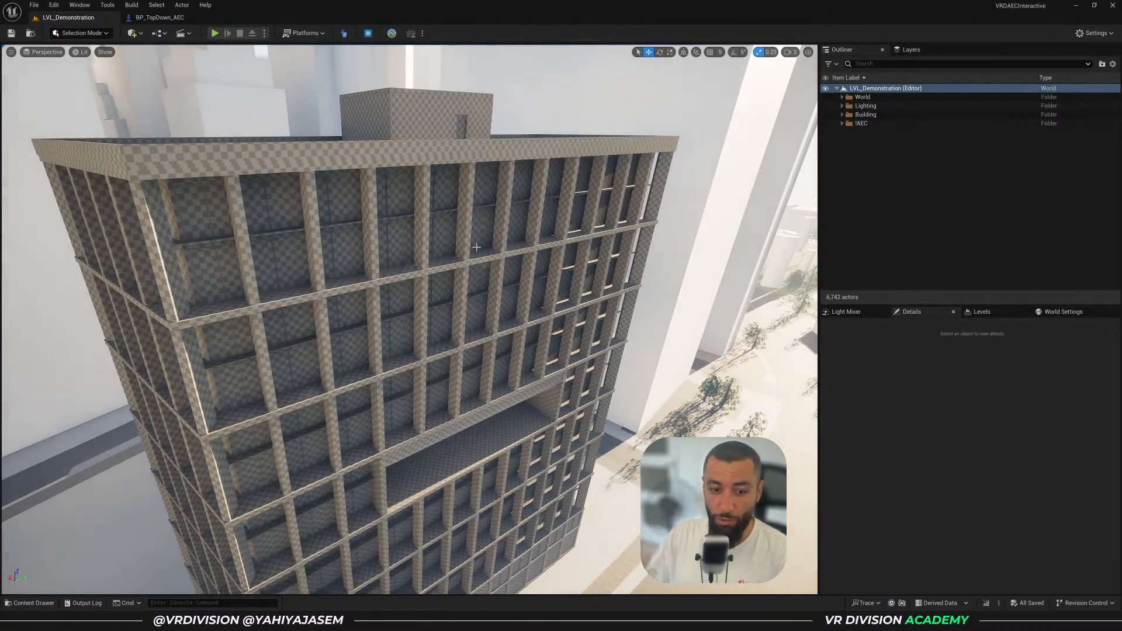
Expand the !AEC folder and check the level's GameMode Override in World Settings
{"action": "double_click", "coordinate": [876, 124]}
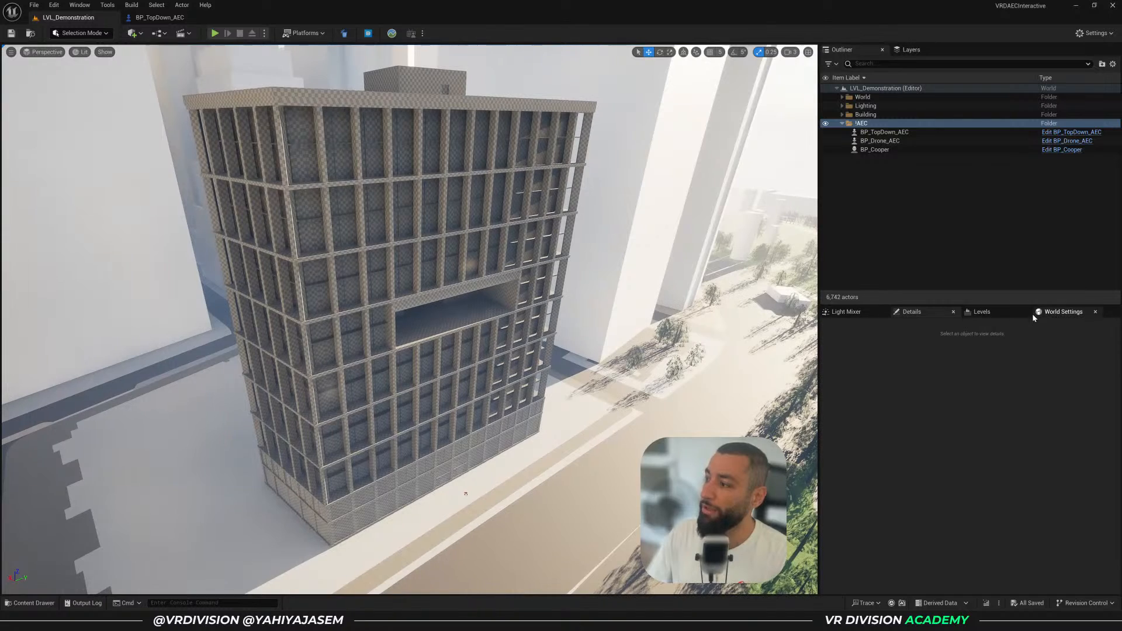
{"action": "left_click", "coordinate": [1040, 313]}
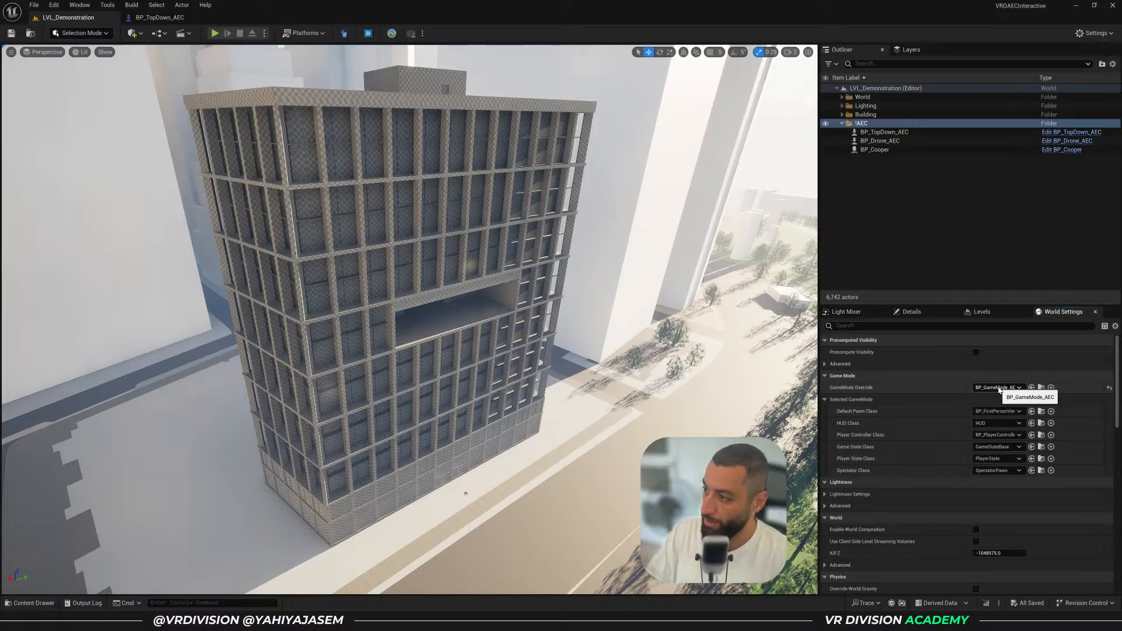
Play the level from the street beside the building, moving the character forward, and switch the view mode to Drone Mode
{"action": "key", "text": "w"}
{"action": "scroll", "coordinate": [585, 339], "scroll_direction": "down", "scroll_amount": 5}
{"action": "right_click_drag", "start_coordinate": [561, 316], "coordinate": [607, 356]}
{"action": "right_click_drag", "start_coordinate": [206, 339], "coordinate": [142, 346]}
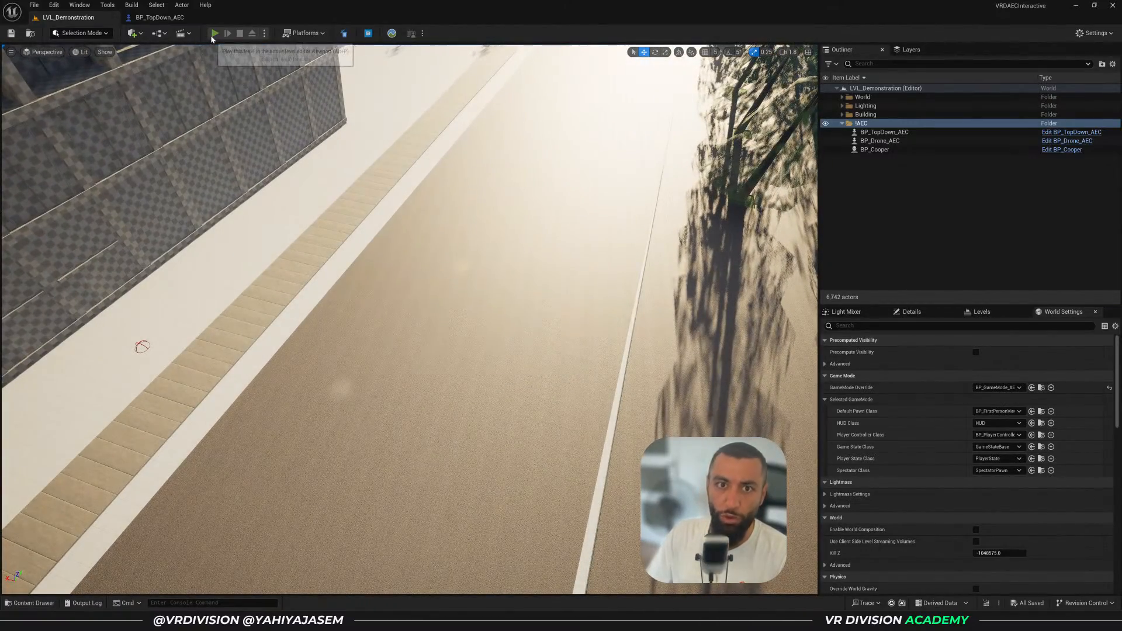
{"action": "key", "text": "alt+p"}
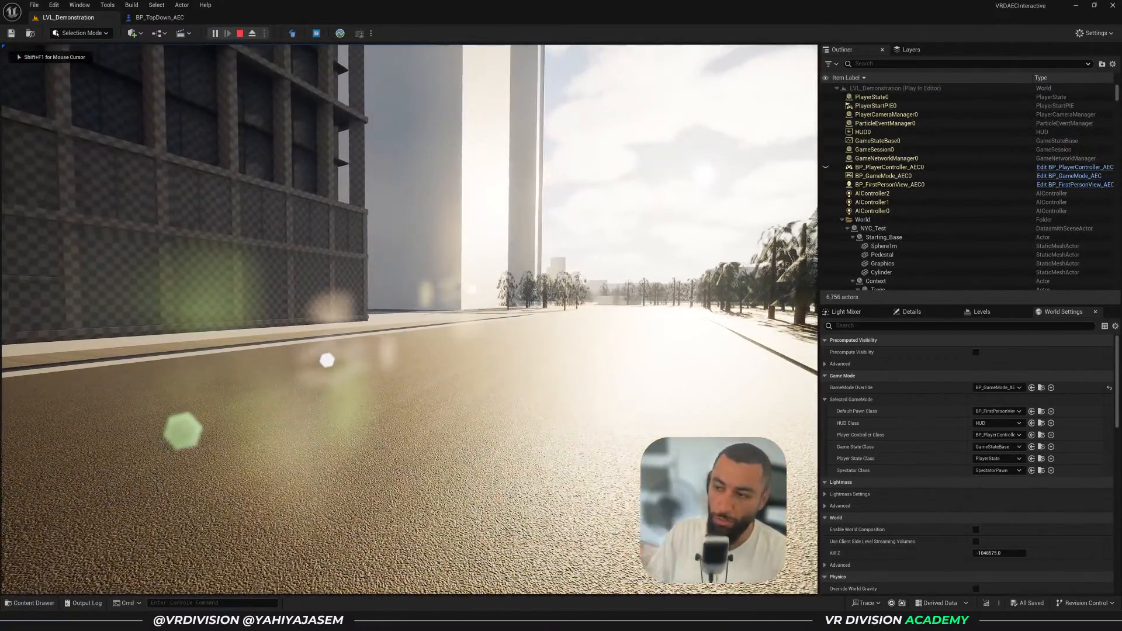
{"action": "key", "text": "w"}
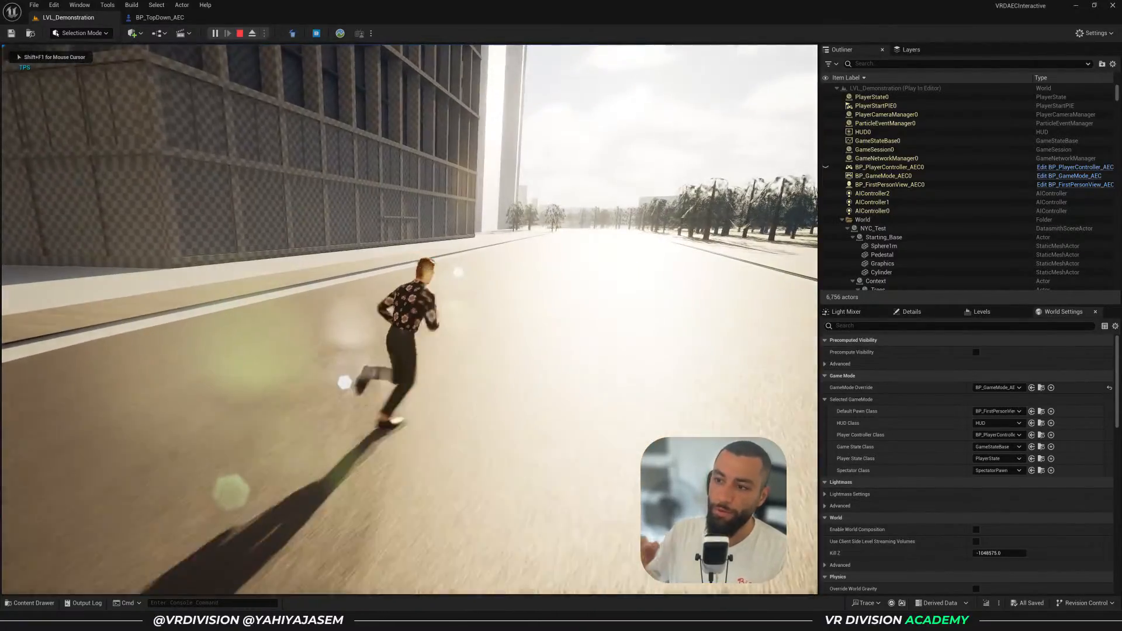
{"action": "key", "text": "Tab"}
{"action": "left_click", "coordinate": [710, 88]}
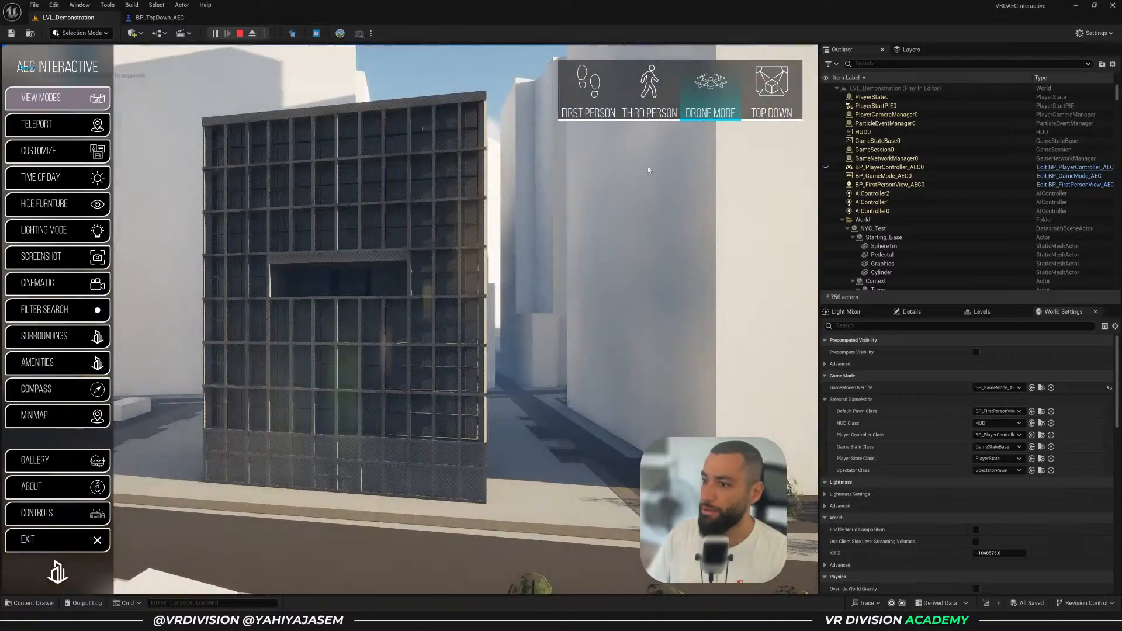
Fly the drone backward and sideways through the city to view the building from a distance
{"action": "key", "text": "Tab"}
{"action": "key", "text": "s"}
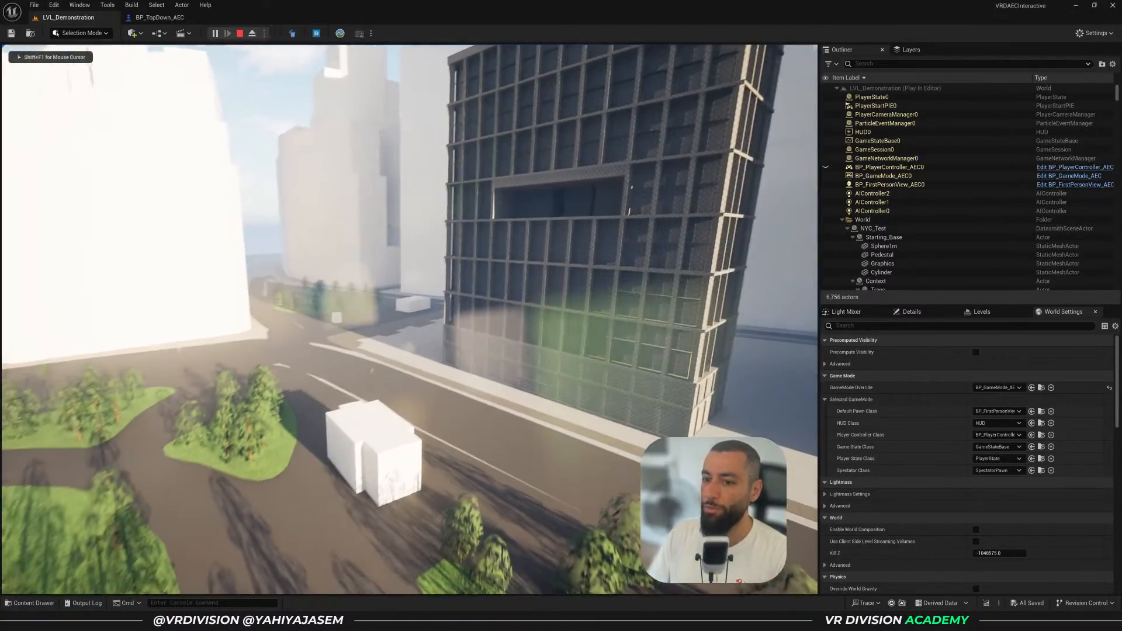
{"action": "key", "text": "d"}
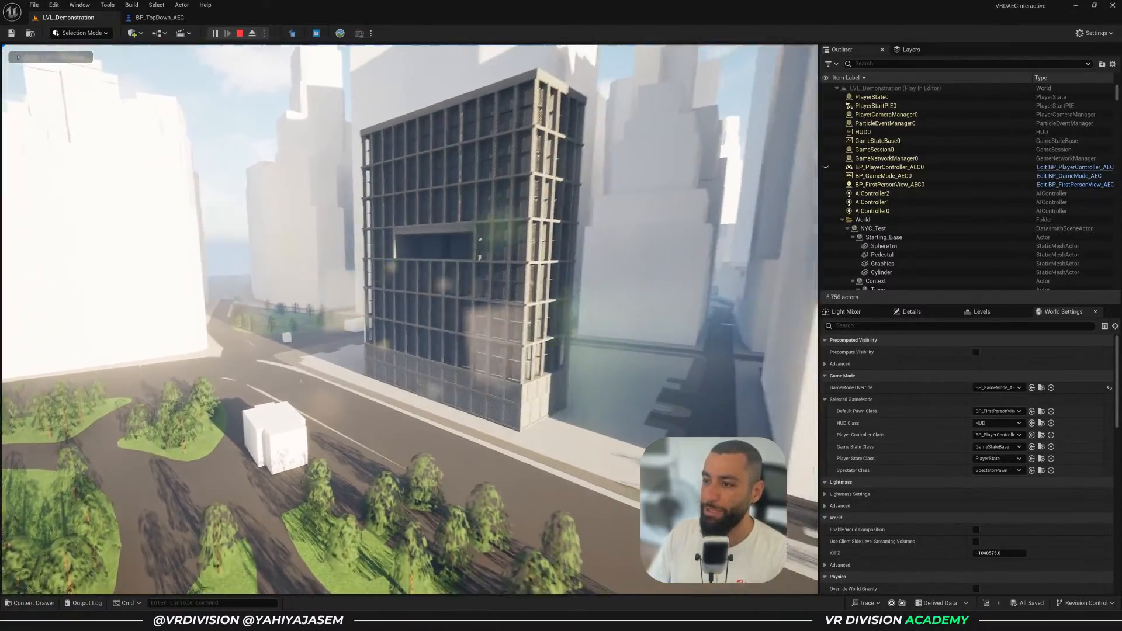
Try the Top Down view and pan across it, switch to First Person mode, and stop the play session
{"action": "key", "text": "Tab"}
{"action": "left_click", "coordinate": [771, 88]}
{"action": "left_click_drag", "start_coordinate": [596, 236], "coordinate": [364, 235]}
{"action": "left_click", "coordinate": [588, 111]}
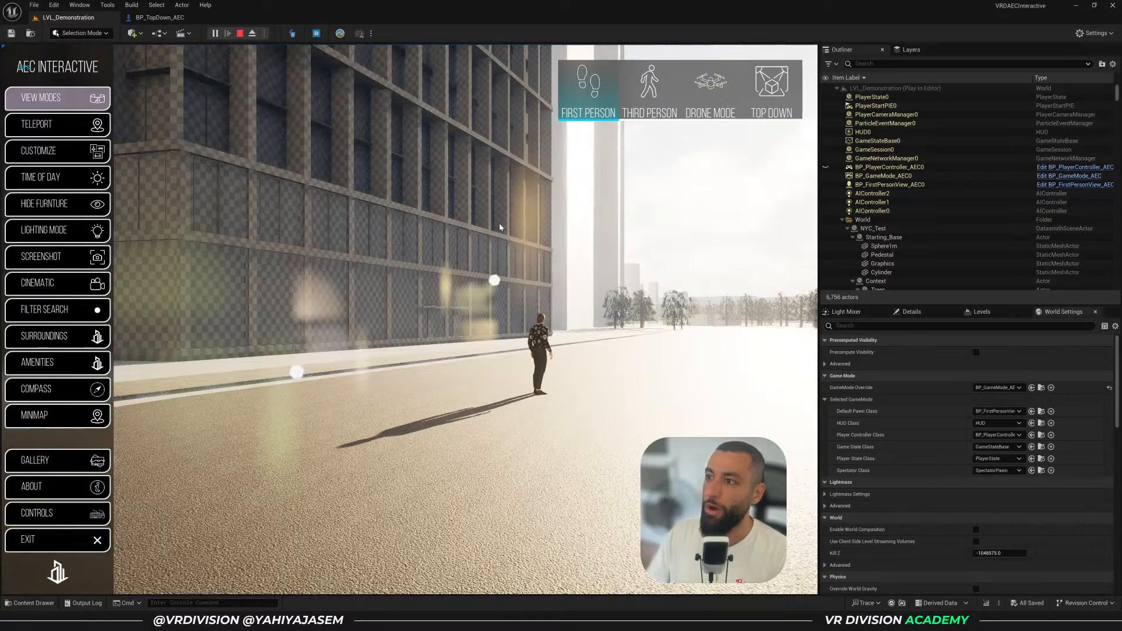
{"action": "key", "text": "Tab"}
{"action": "key", "text": "Tab"}
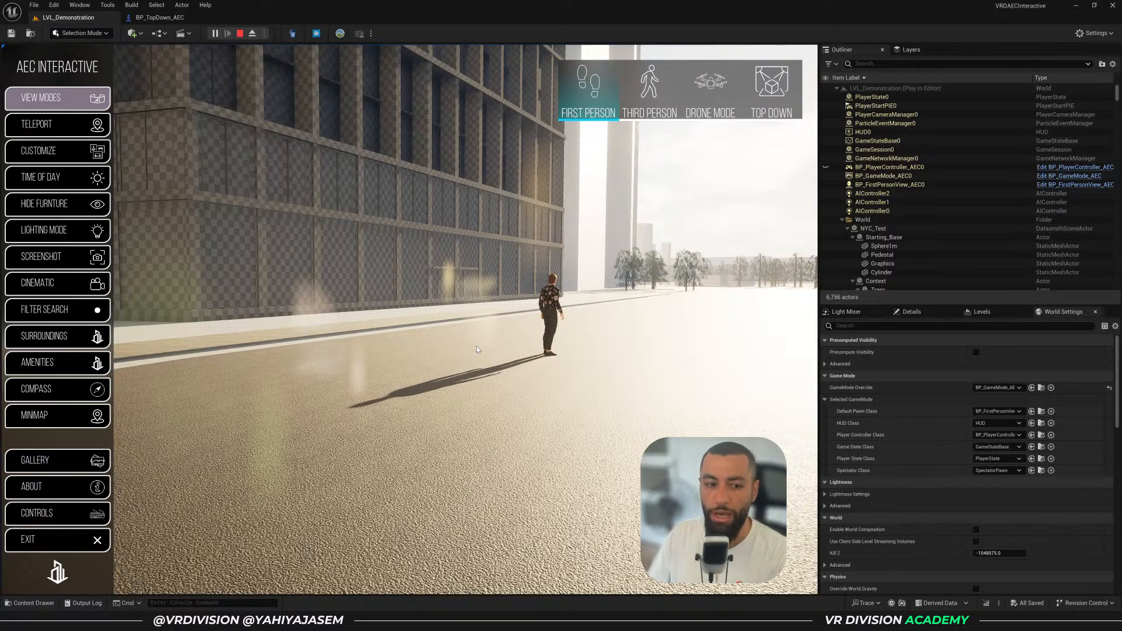
{"action": "key", "text": "Escape"}
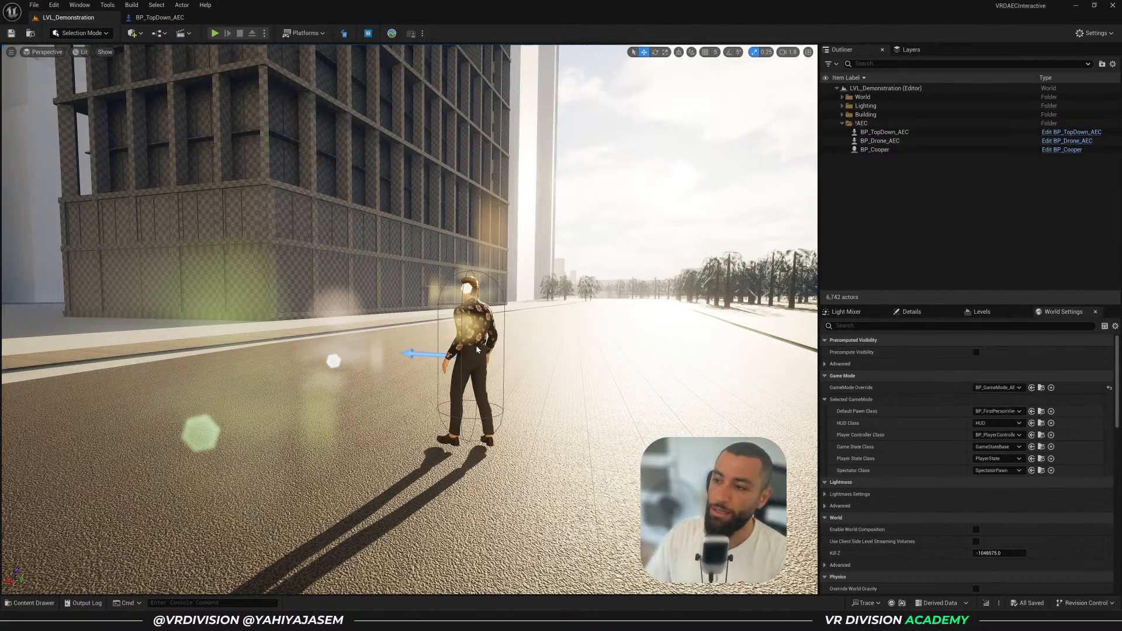
Place BP_TeleportManager from the BaseBlueprints/TeleportSystem folder onto the street near the building
{"action": "right_click_drag", "start_coordinate": [477, 350], "coordinate": [449, 258]}
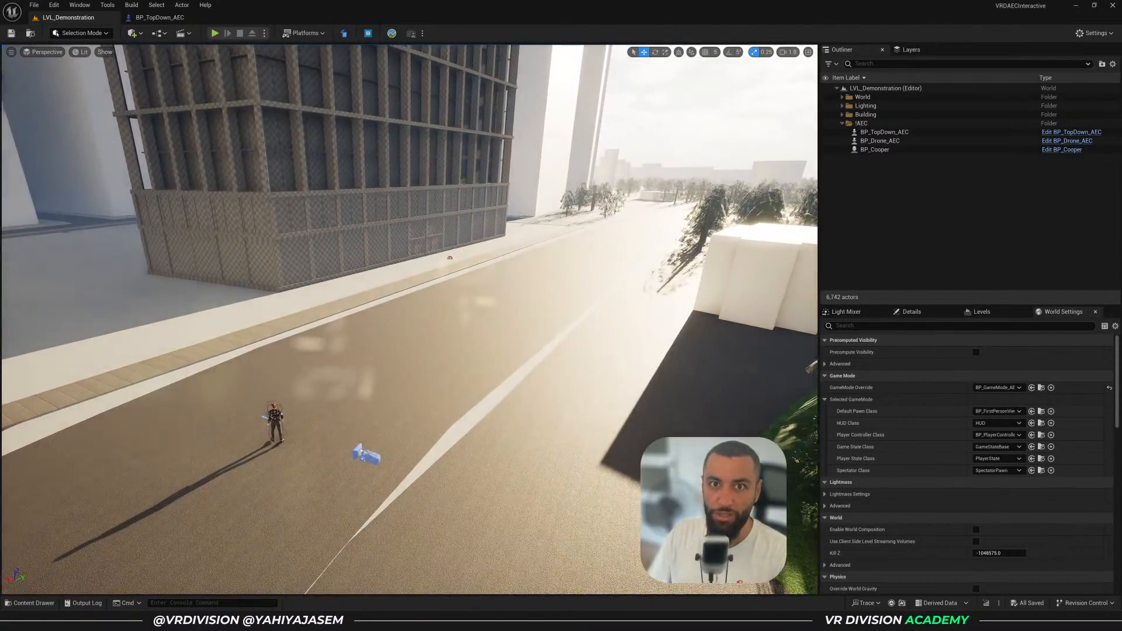
{"action": "middle_click_drag", "start_coordinate": [474, 353], "coordinate": [474, 354]}
{"action": "key", "text": "ctrl+space"}
{"action": "double_click", "coordinate": [242, 392]}
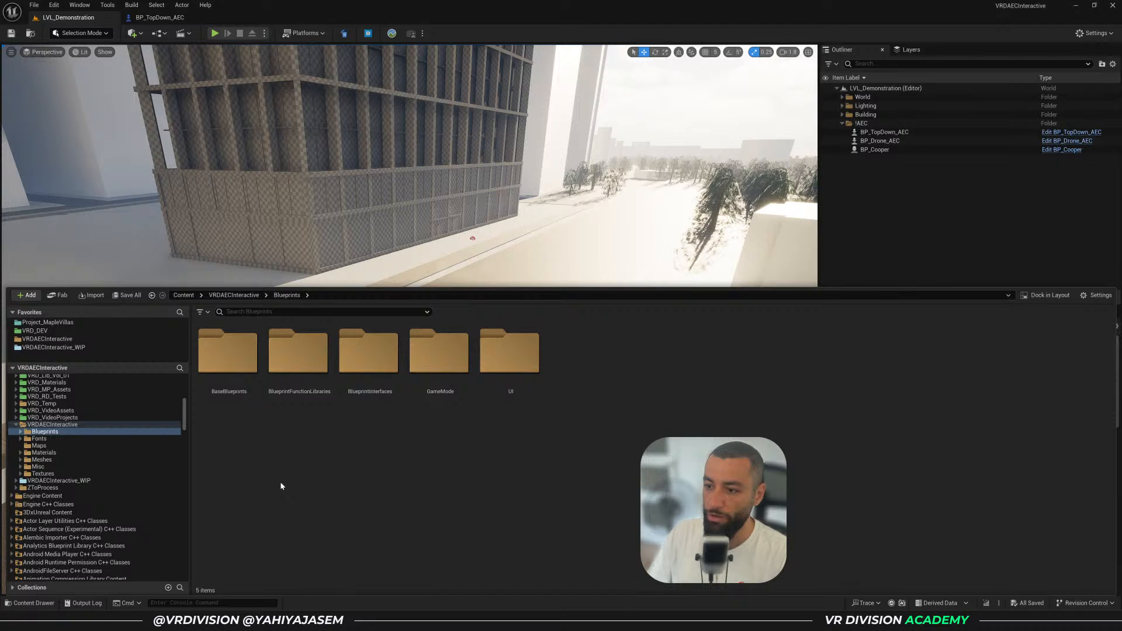
{"action": "double_click", "coordinate": [240, 389]}
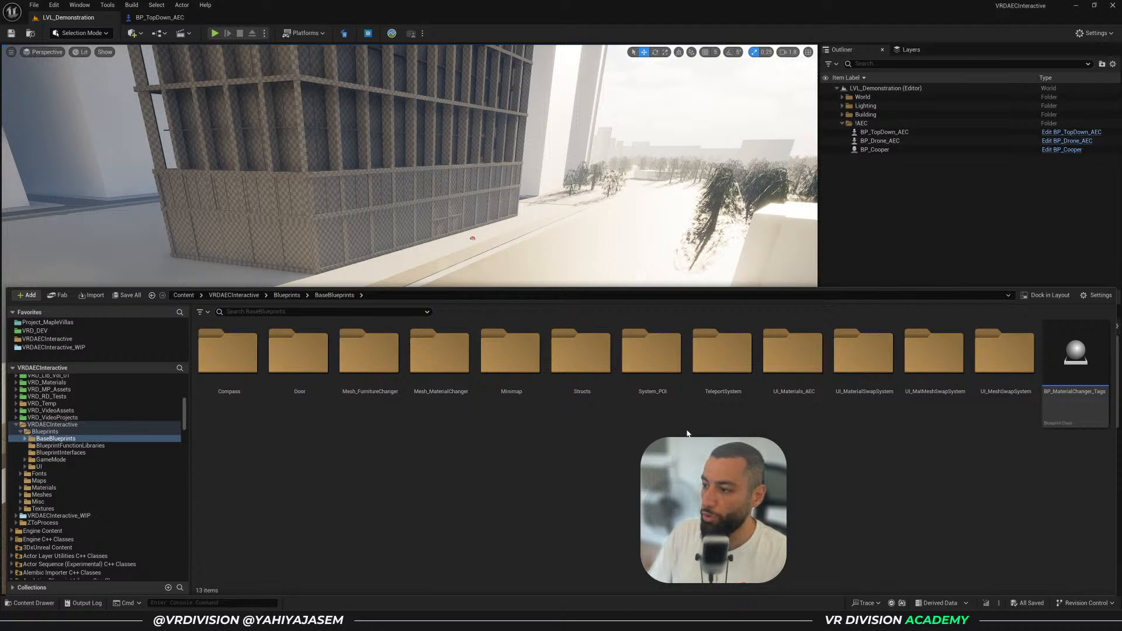
{"action": "double_click", "coordinate": [709, 402]}
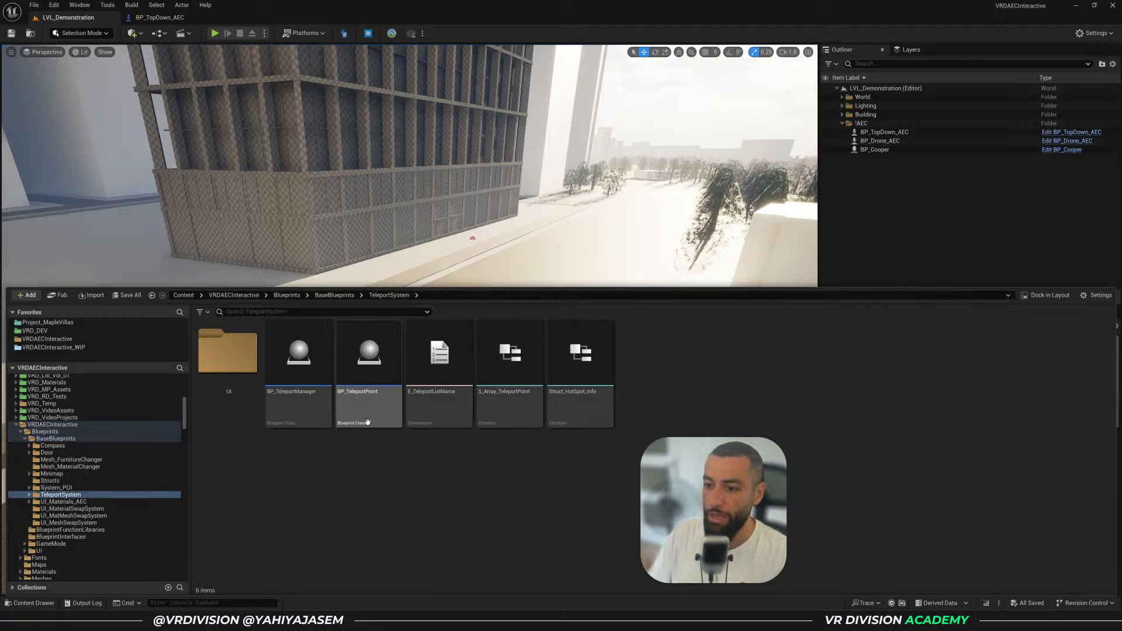
{"action": "left_click_drag", "start_coordinate": [308, 414], "coordinate": [617, 272]}
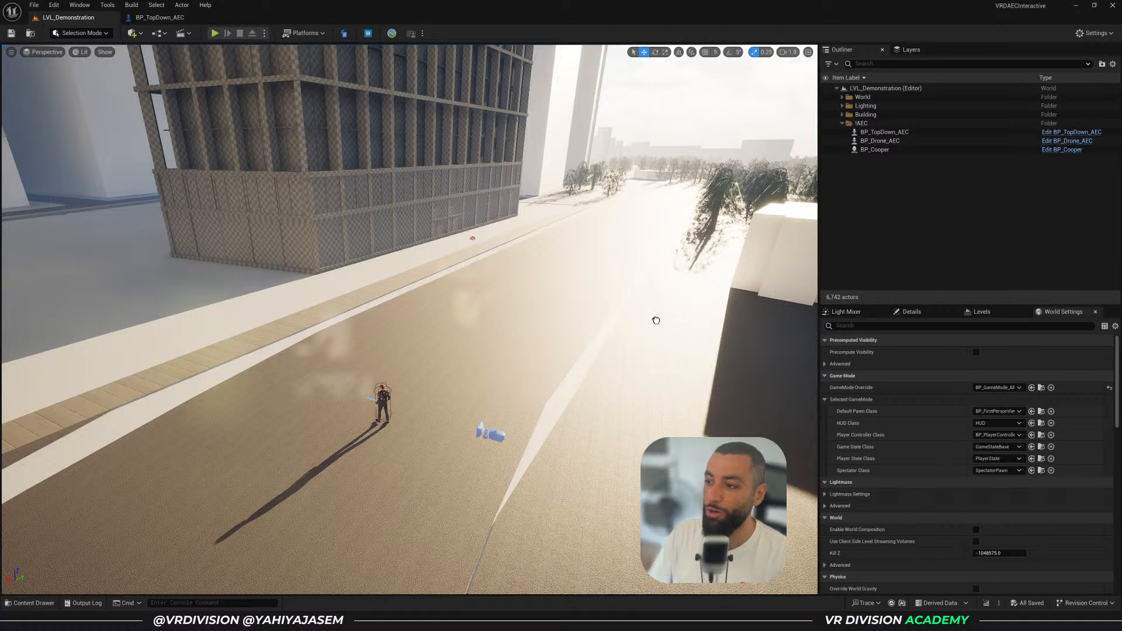
{"action": "left_click_drag", "start_coordinate": [656, 320], "coordinate": [656, 319]}
Place a BP_TeleportPoint on the street near the character and rotate it to about 63° around the vertical axis
{"action": "key", "text": "ctrl+space"}
{"action": "left_click", "coordinate": [364, 380]}
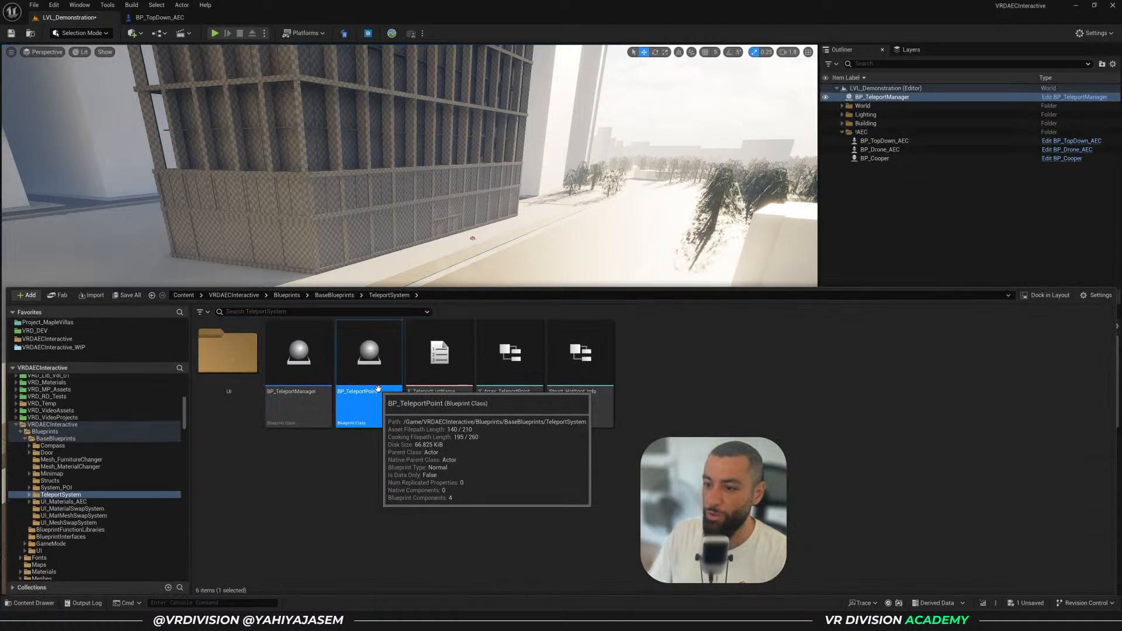
{"action": "left_click", "coordinate": [303, 368]}
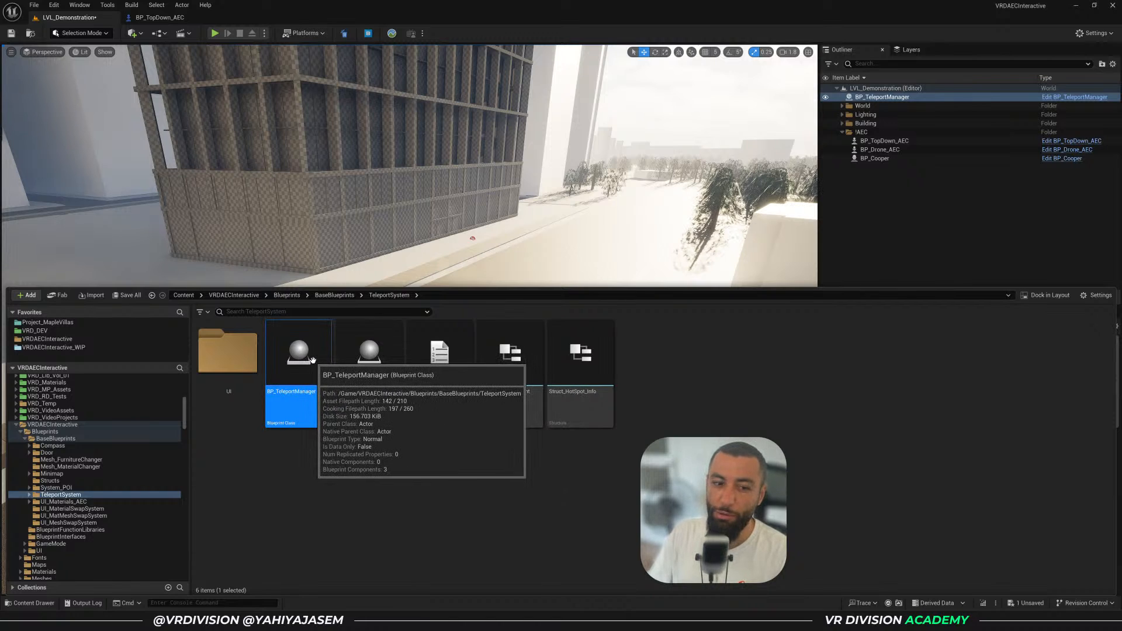
{"action": "left_click_drag", "start_coordinate": [316, 385], "coordinate": [509, 529]}
{"action": "key", "text": "e"}
{"action": "key", "text": "w"}
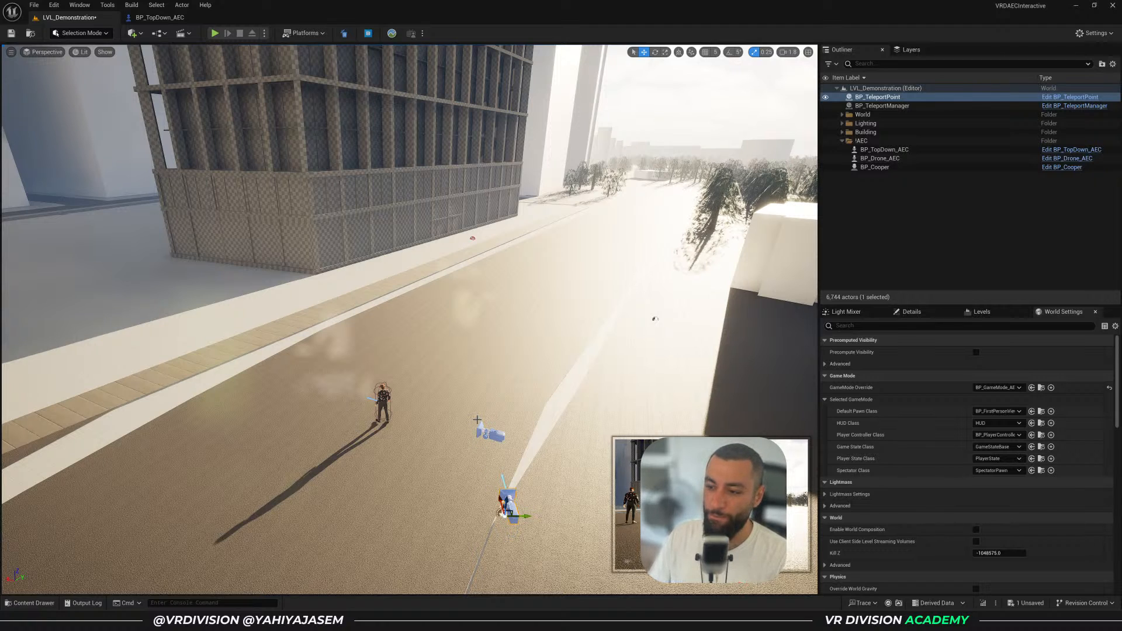
{"action": "right_click_drag", "start_coordinate": [477, 420], "coordinate": [476, 419]}
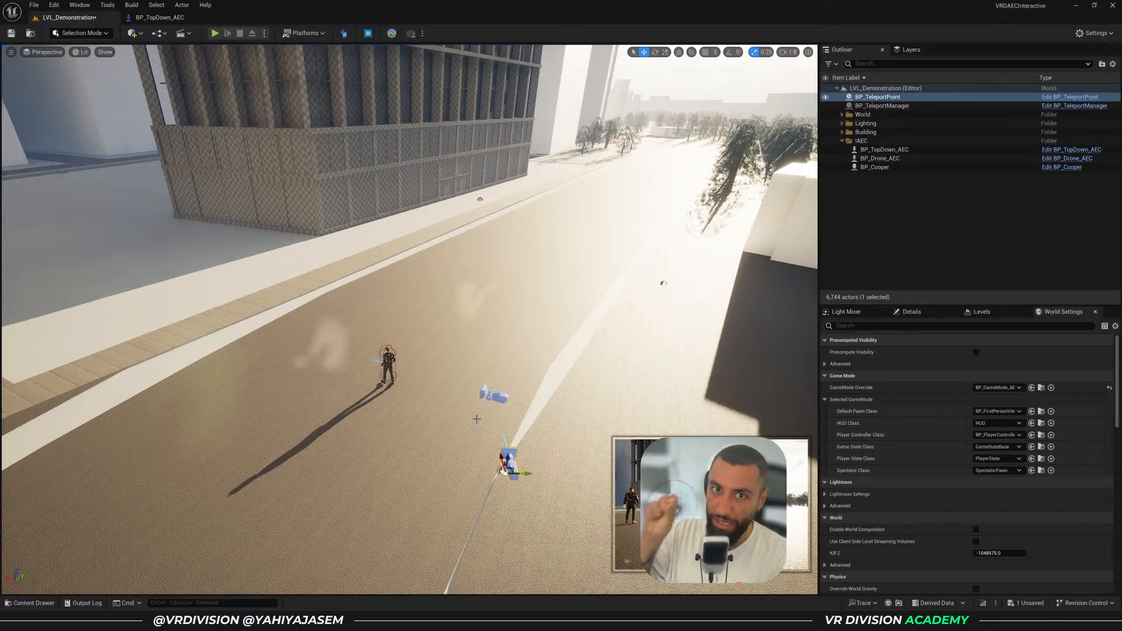
{"action": "right_click_drag", "start_coordinate": [477, 419], "coordinate": [472, 419]}
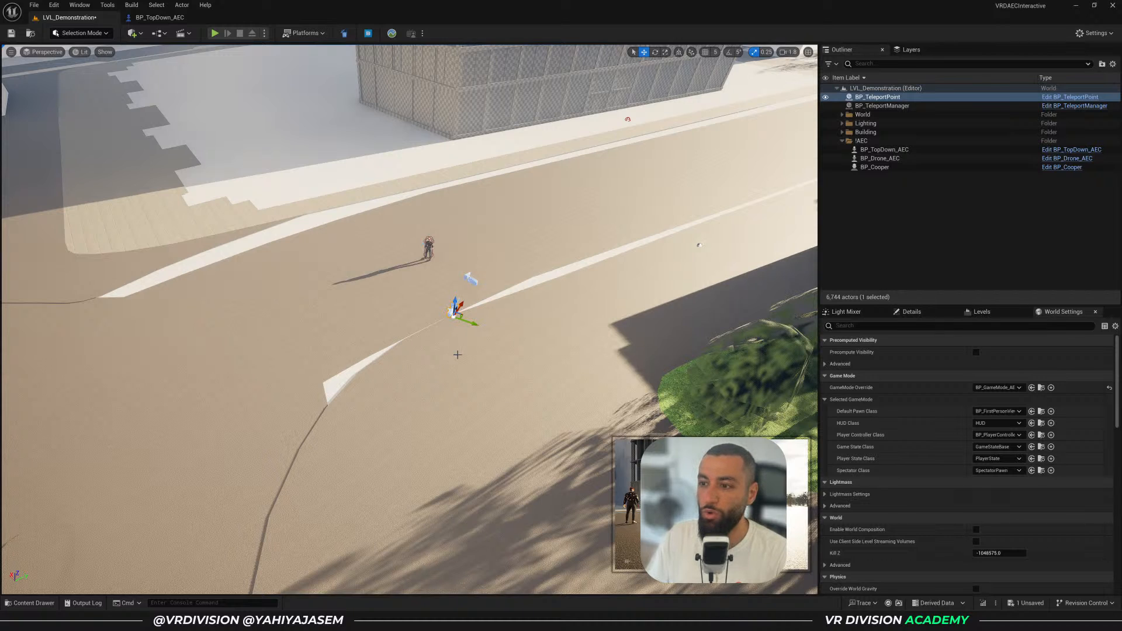
{"action": "right_click_drag", "start_coordinate": [458, 354], "coordinate": [450, 319]}
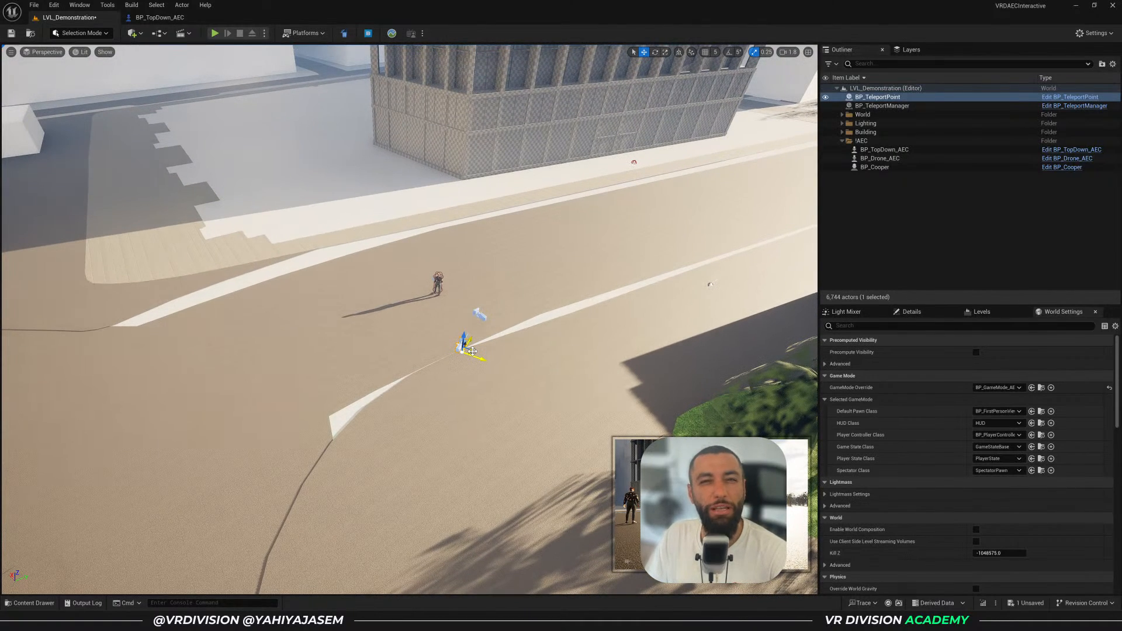
{"action": "key", "text": "d"}
{"action": "scroll", "coordinate": [489, 346], "scroll_direction": "up", "scroll_amount": 2}
{"action": "right_click_drag", "start_coordinate": [489, 347], "coordinate": [342, 333]}
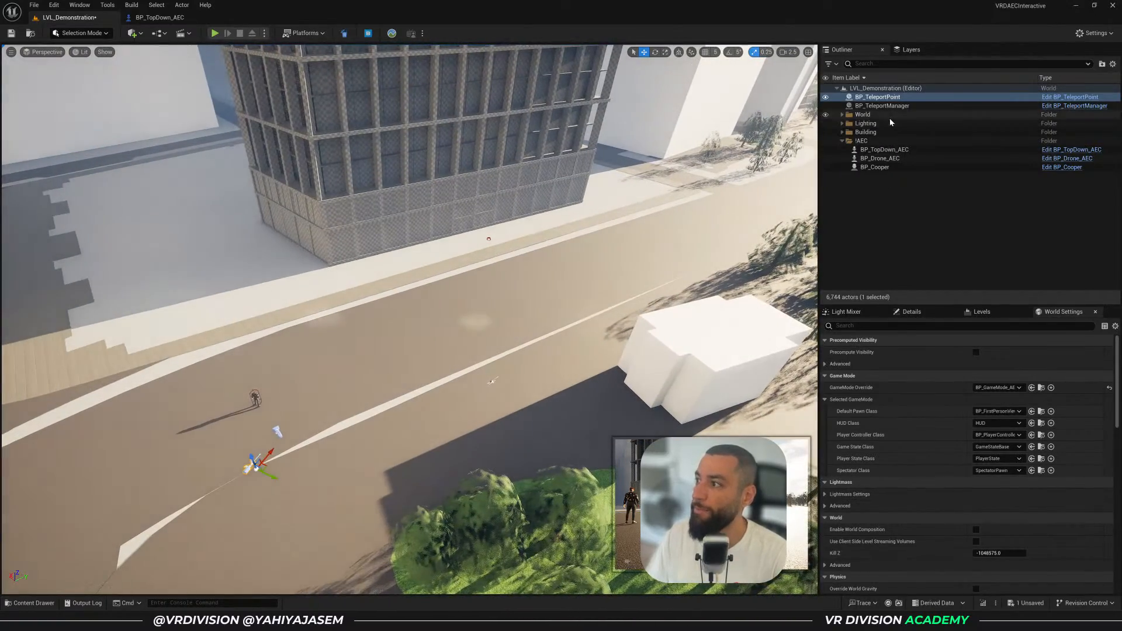
Create a Teleport subfolder inside the !AEC folder and move BP_TeleportPoint and BP_TeleportManager into it
{"action": "left_click", "coordinate": [883, 106]}
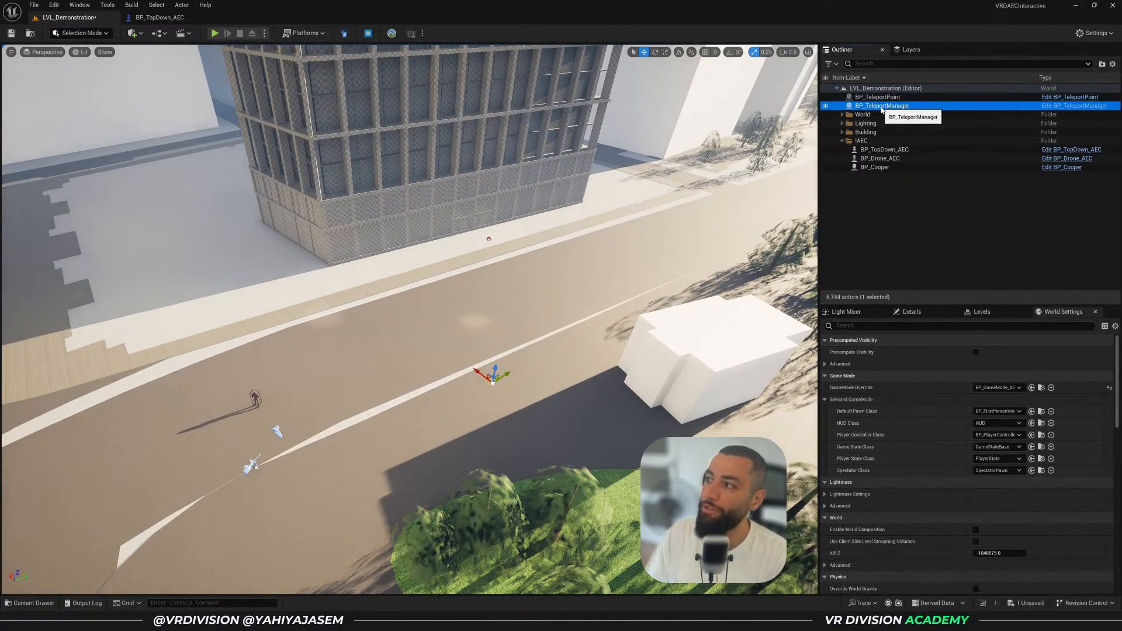
{"action": "right_click", "coordinate": [863, 141]}
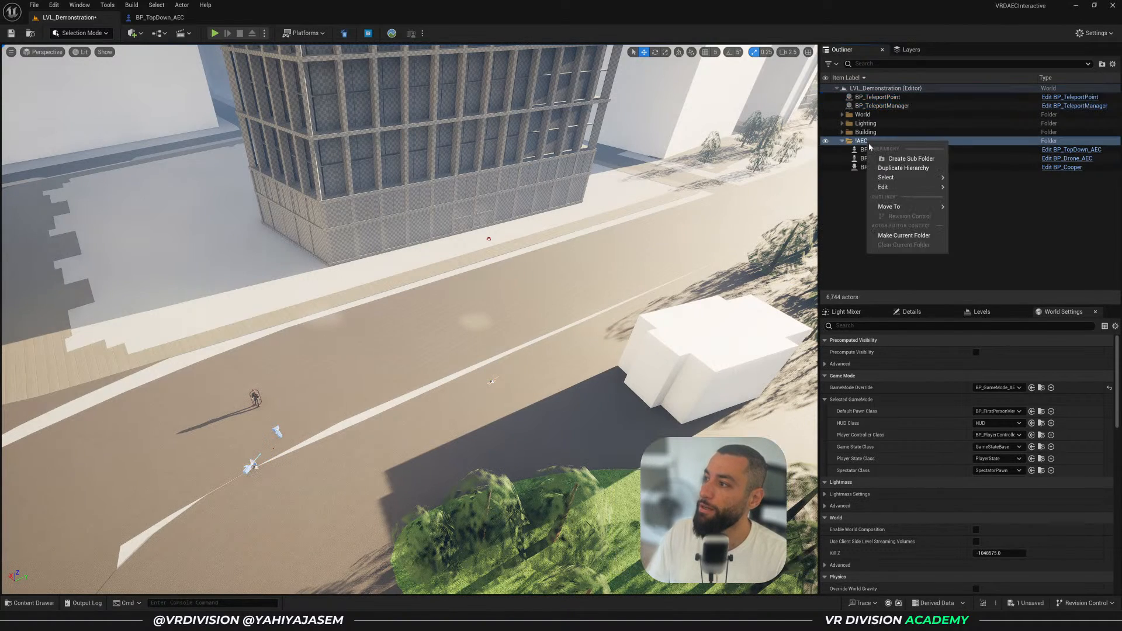
{"action": "left_click", "coordinate": [889, 164]}
{"action": "type", "text": "Tele"}
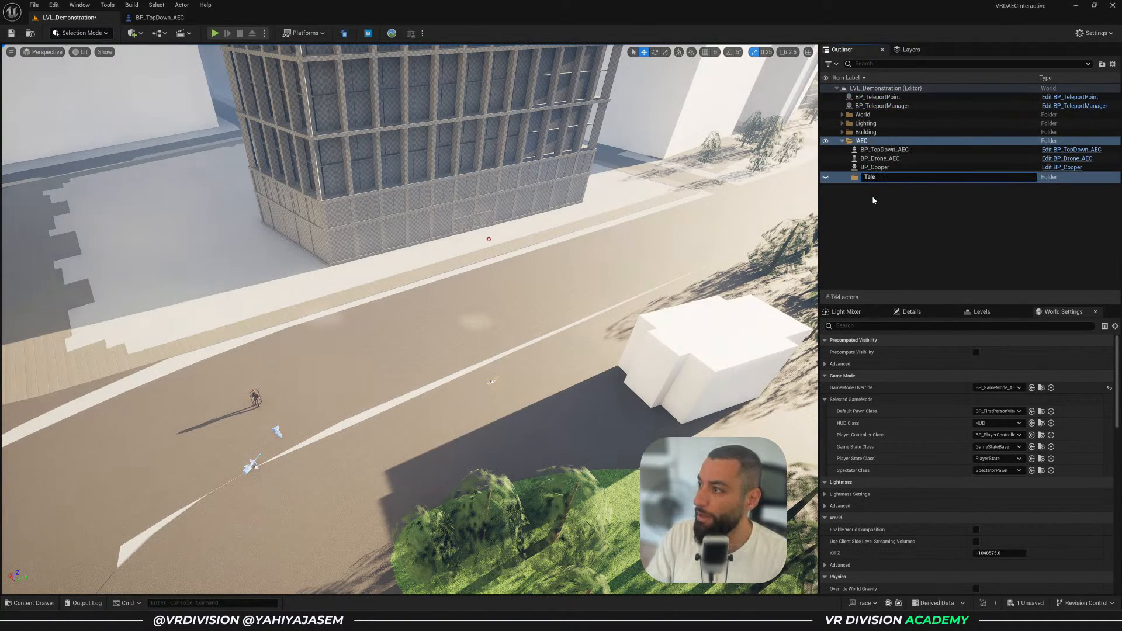
{"action": "type", "text": "port"}
{"action": "key", "text": "Return"}
{"action": "left_click", "coordinate": [877, 97]}
{"action": "left_click", "coordinate": [876, 105], "text": "shift"}
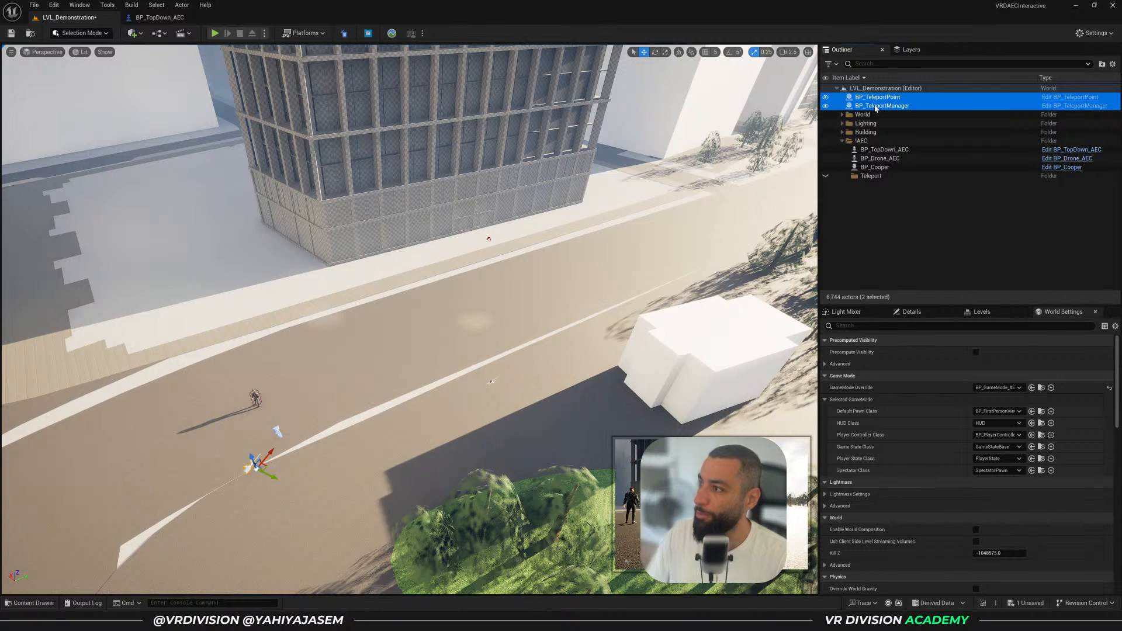
{"action": "left_click_drag", "start_coordinate": [876, 108], "coordinate": [882, 177]}
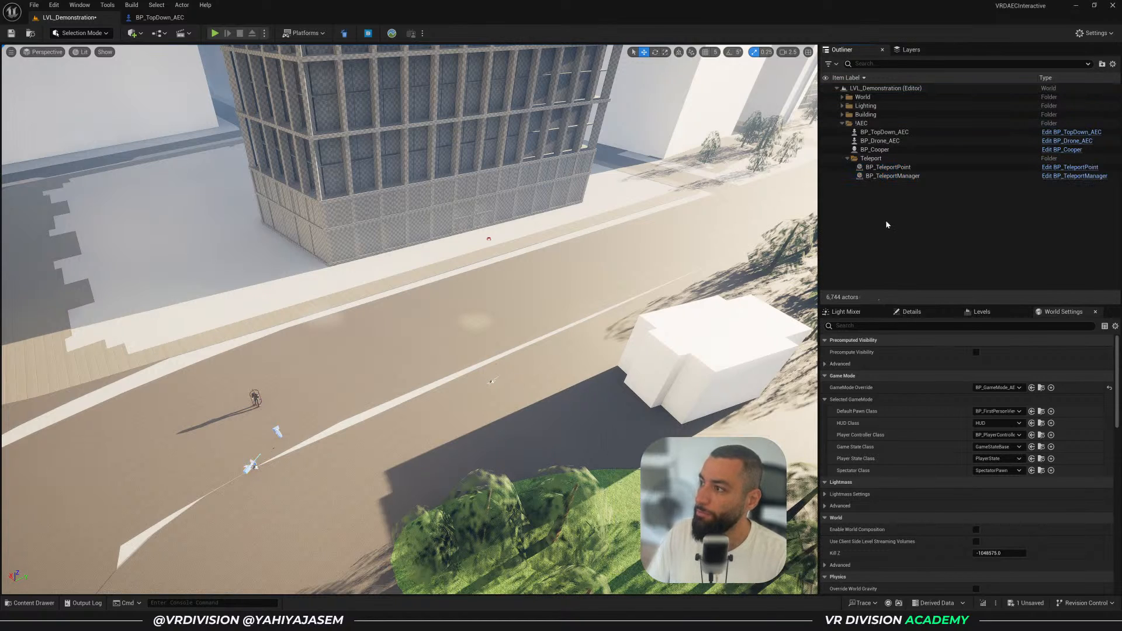
Select BP_TeleportPoint in the Teleport folder and show its details
{"action": "left_click", "coordinate": [885, 176]}
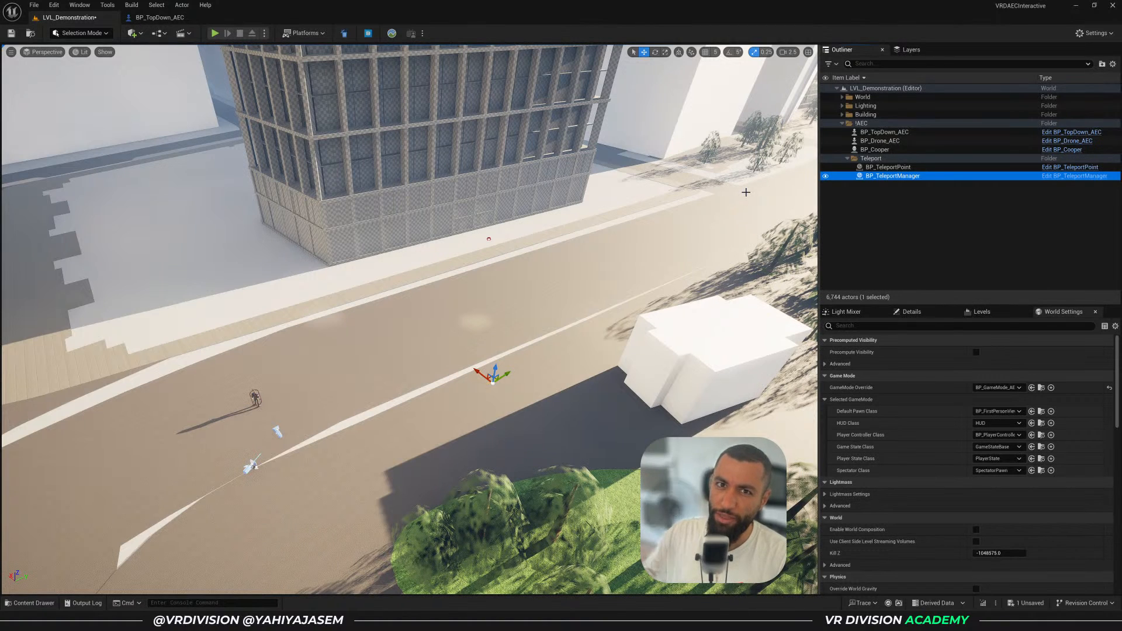
{"action": "left_click", "coordinate": [889, 168]}
{"action": "right_click_drag", "start_coordinate": [509, 336], "coordinate": [501, 341]}
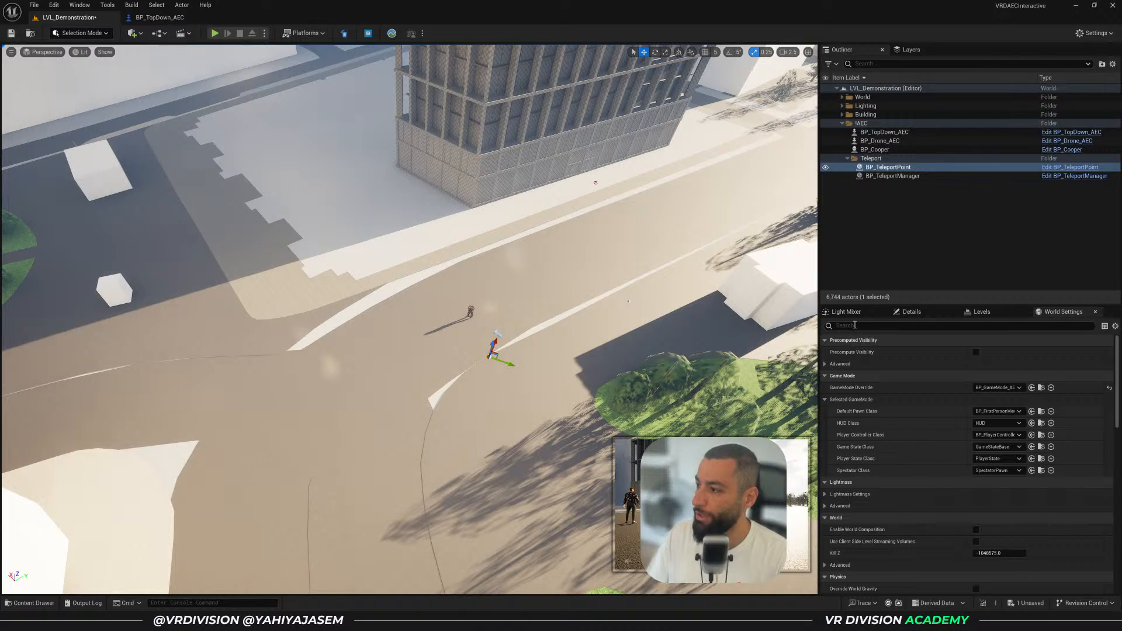
{"action": "left_click", "coordinate": [909, 311]}
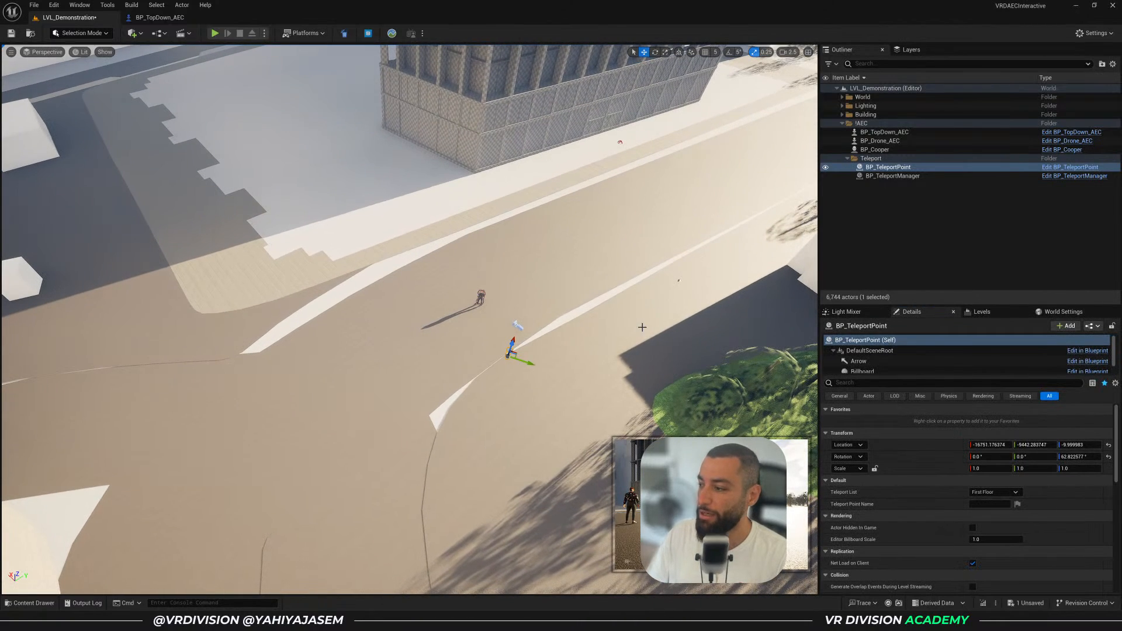
Open the E_TeleportListName enumeration from the TeleportSystem folder and review its display names
{"action": "key", "text": "ctrl+b"}
{"action": "double_click", "coordinate": [440, 368]}
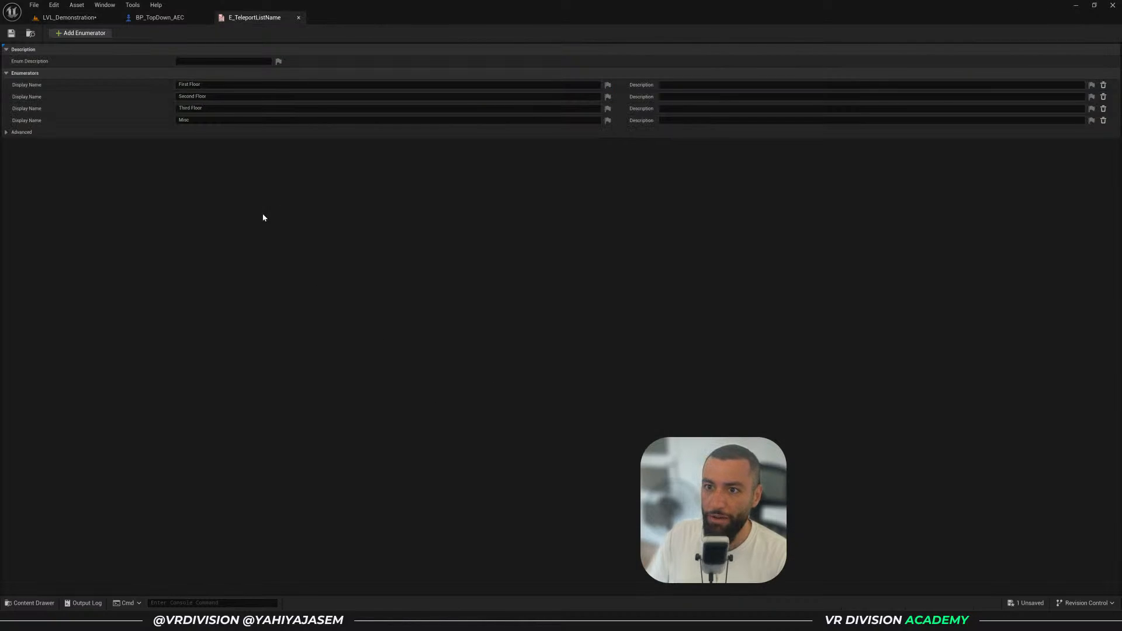
{"action": "left_click", "coordinate": [217, 86]}
{"action": "left_click", "coordinate": [216, 97]}
{"action": "left_click", "coordinate": [211, 108]}
{"action": "left_click", "coordinate": [210, 120]}
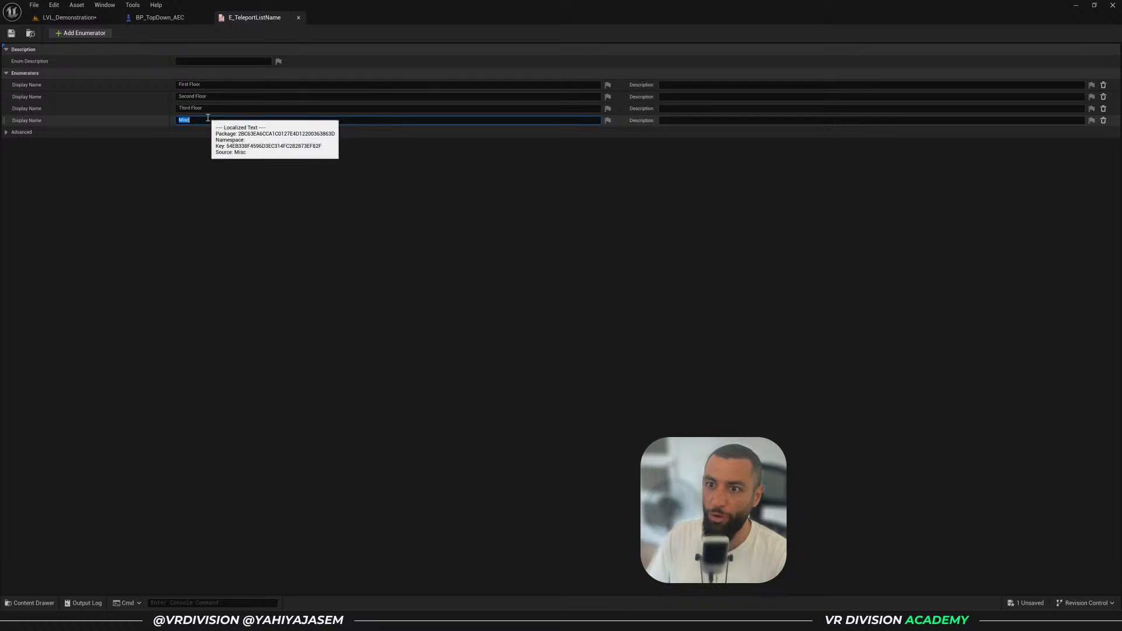
Add an enumerator with the display name Outside to E_TeleportListName, save the enumeration and close it
{"action": "left_click", "coordinate": [82, 33]}
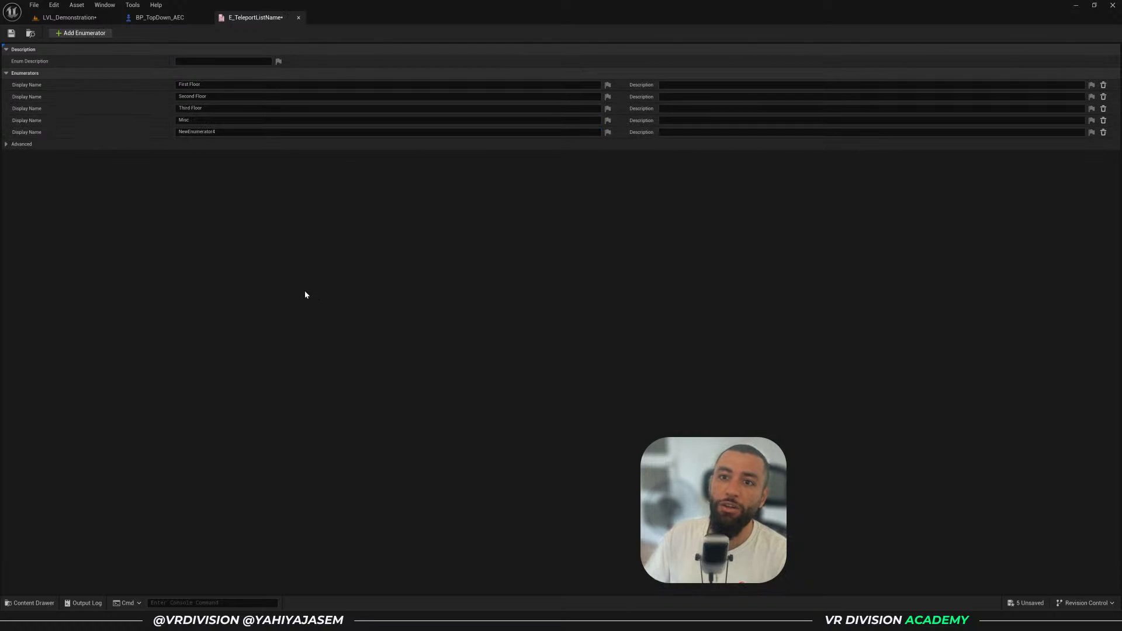
{"action": "left_click", "coordinate": [217, 132]}
{"action": "type", "text": "Out"}
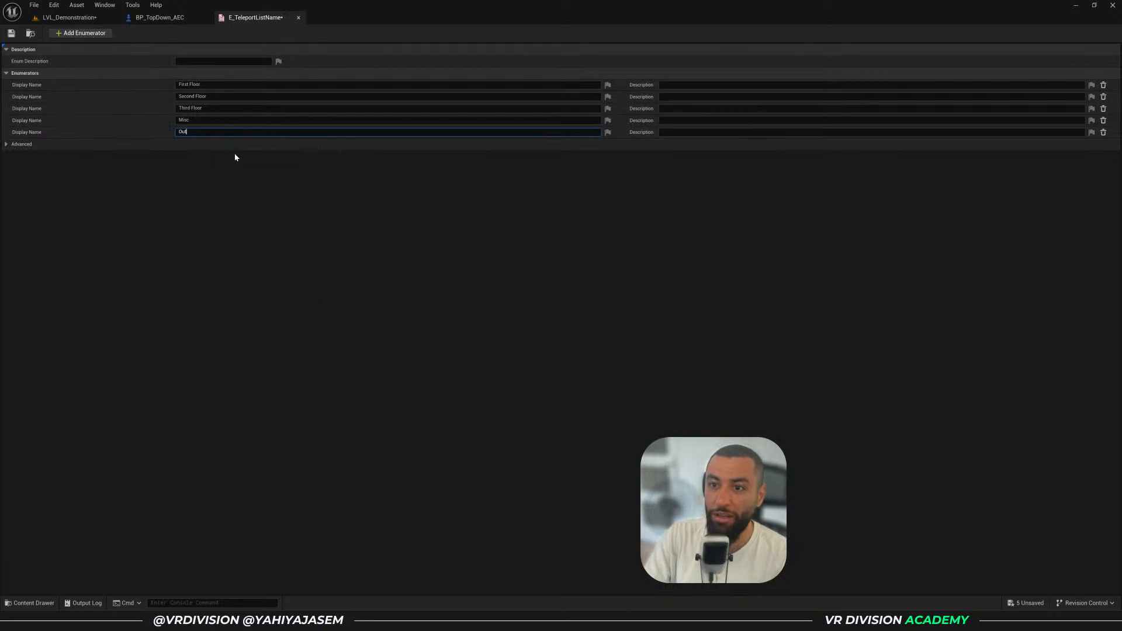
{"action": "type", "text": "side"}
{"action": "key", "text": "Return"}
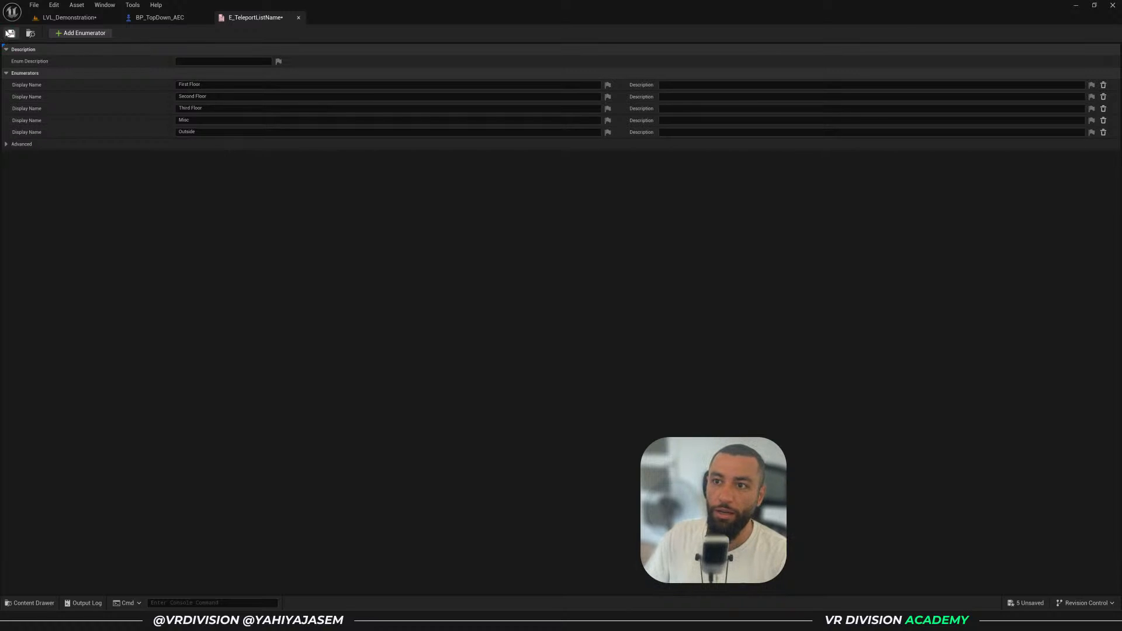
{"action": "left_click", "coordinate": [10, 33]}
{"action": "left_click", "coordinate": [299, 18]}
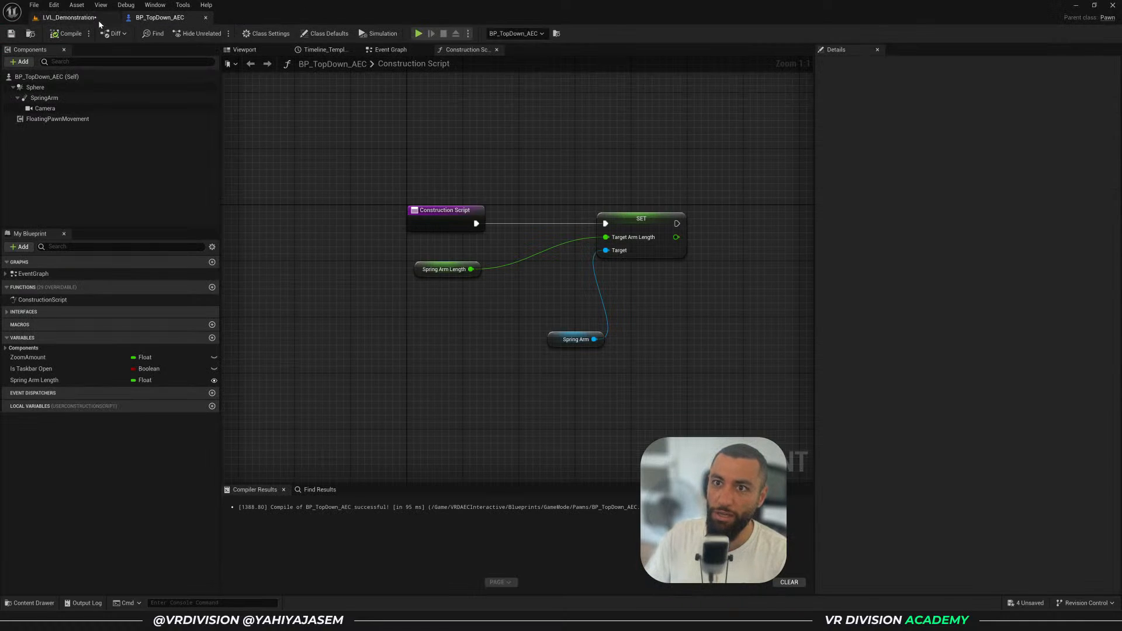
Back in LVL_Demonstration, set BP_TeleportPoint's Teleport List to Outside and its Teleport Point Name to Left Side
{"action": "left_click", "coordinate": [98, 19]}
{"action": "left_click", "coordinate": [996, 492]}
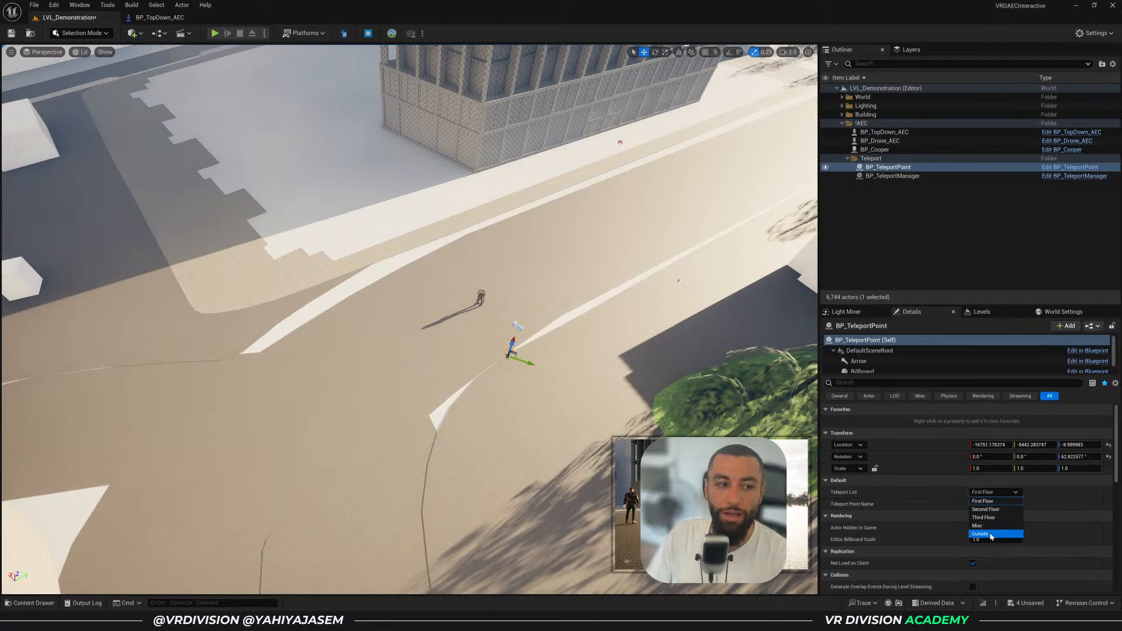
{"action": "left_click", "coordinate": [991, 535]}
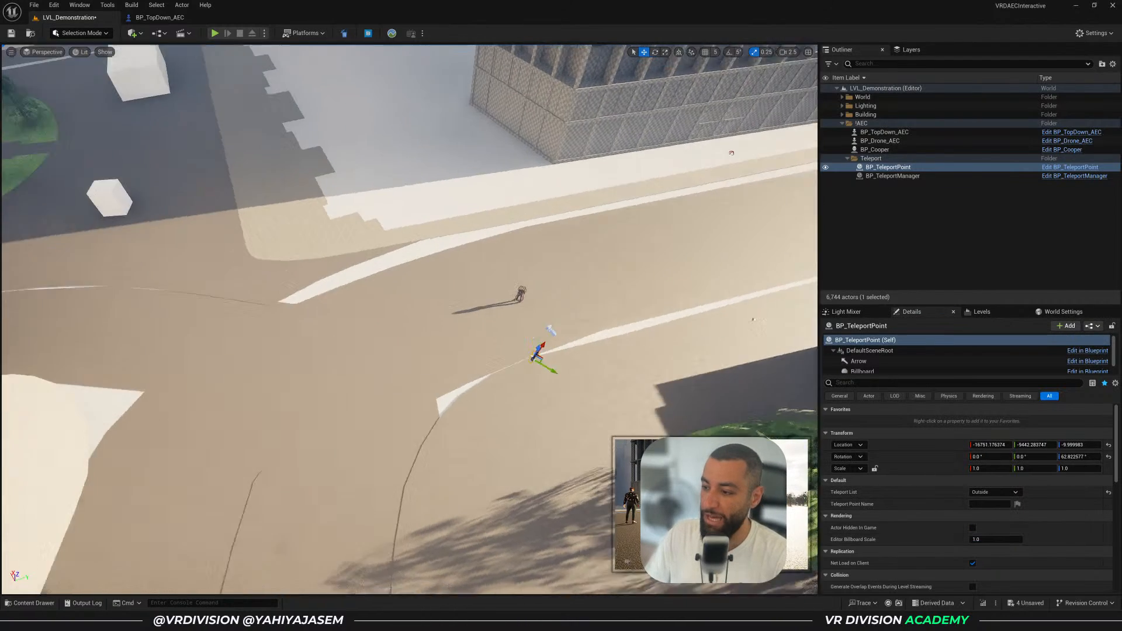
{"action": "right_click_drag", "start_coordinate": [526, 292], "coordinate": [421, 292]}
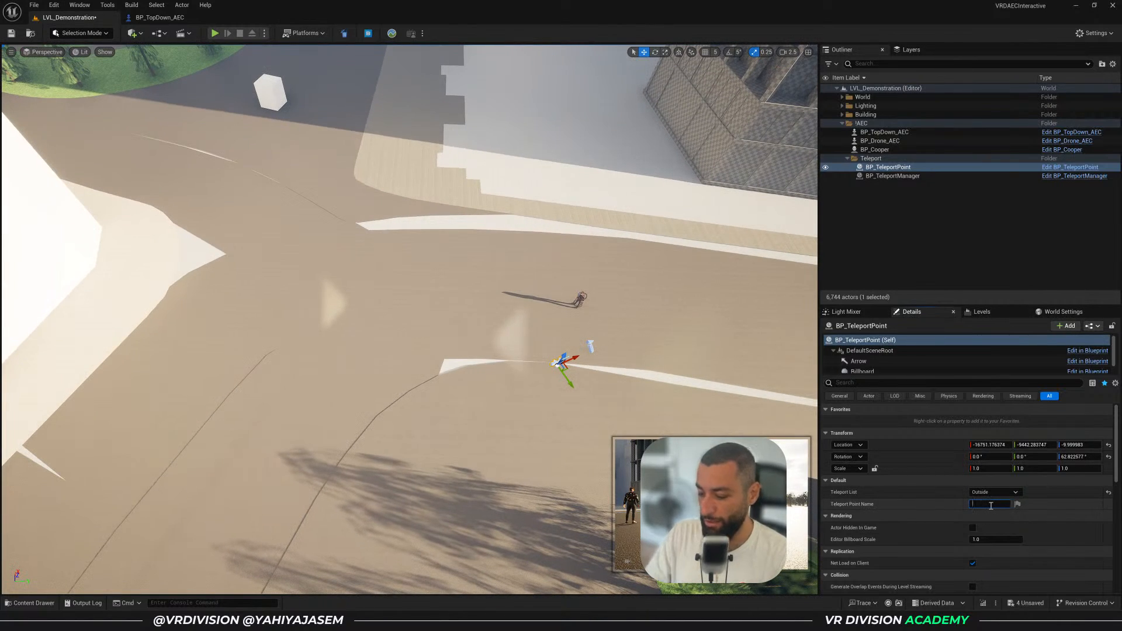
{"action": "left_click", "coordinate": [991, 506]}
{"action": "type", "text": "Left Side"}
{"action": "key", "text": "Return"}
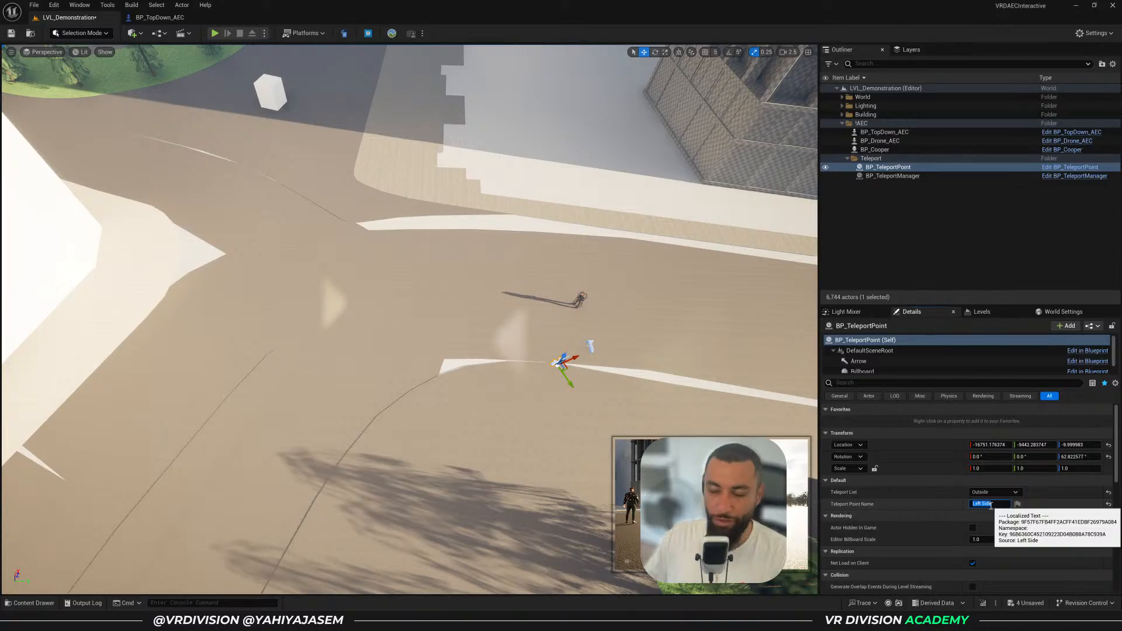
Duplicate BP_TeleportPoint onto the road on the building's other side, turned to about -66.4°, and set its Teleport Point Name to Right Side
{"action": "left_click_drag", "start_coordinate": [562, 362], "coordinate": [531, 363], "text": "alt+shift"}
{"action": "key", "text": "e"}
{"action": "key", "text": "w"}
{"action": "left_click_drag", "start_coordinate": [982, 504], "coordinate": [972, 504]}
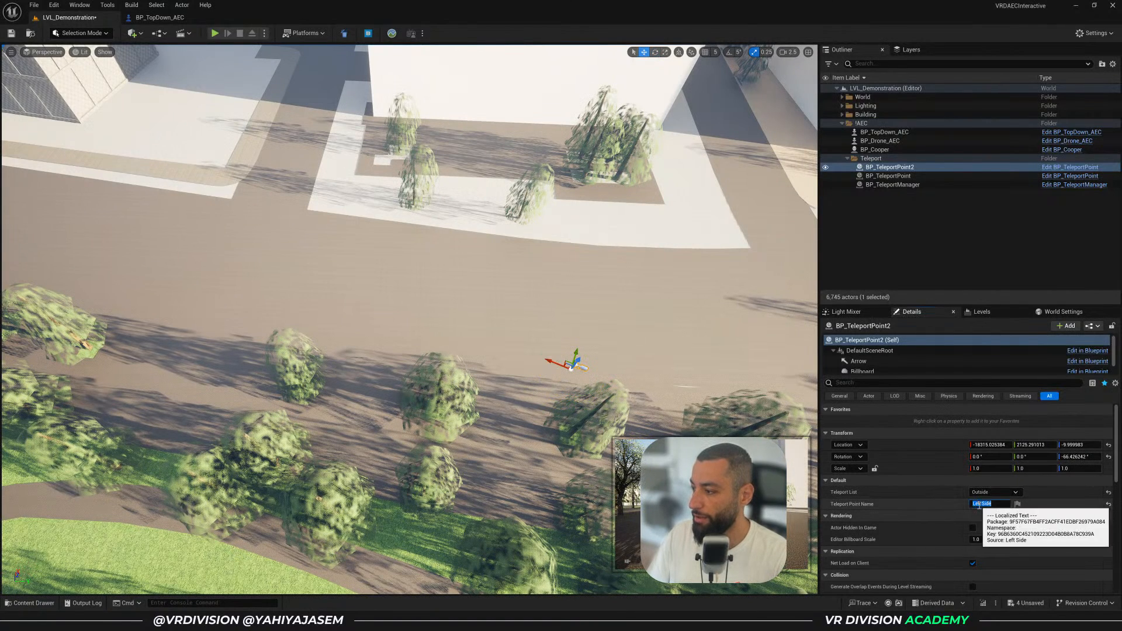
{"action": "type", "text": "Righ"}
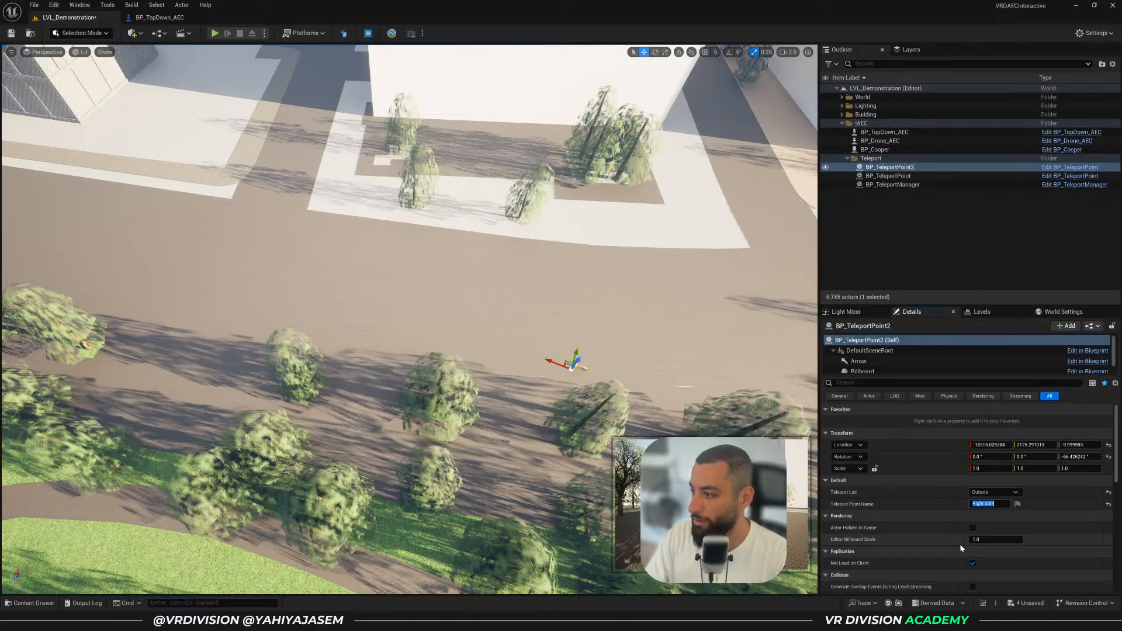
Duplicate the Right Side teleport point onto the park path and set the copy's Teleport Point Name to Park
{"action": "left_click_drag", "start_coordinate": [524, 326], "coordinate": [433, 392], "text": "alt"}
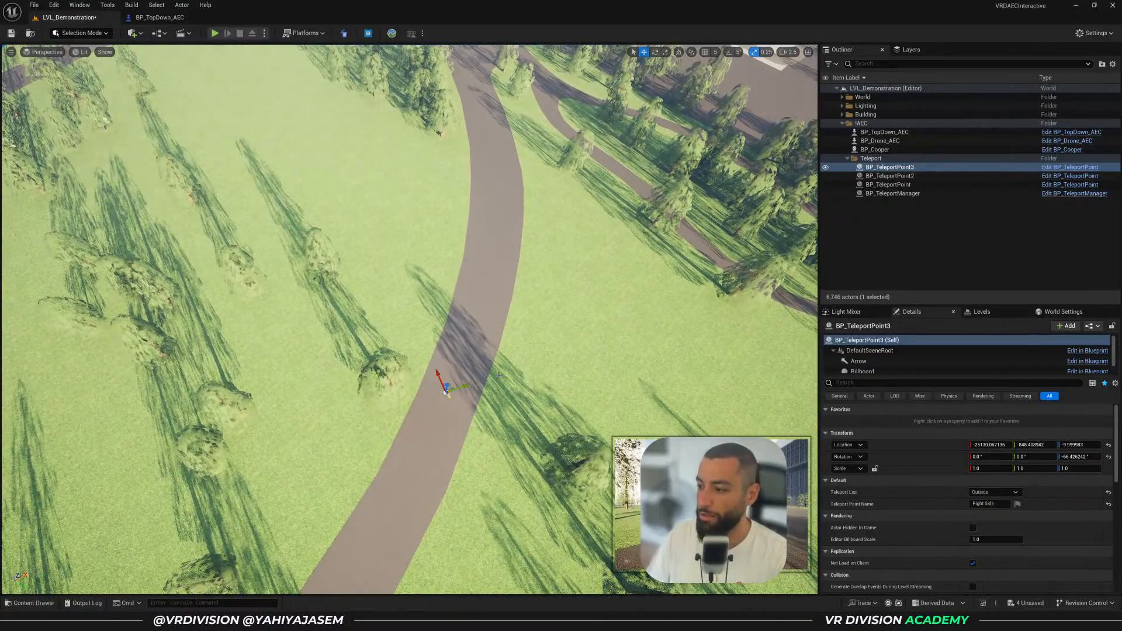
{"action": "left_click", "coordinate": [991, 505]}
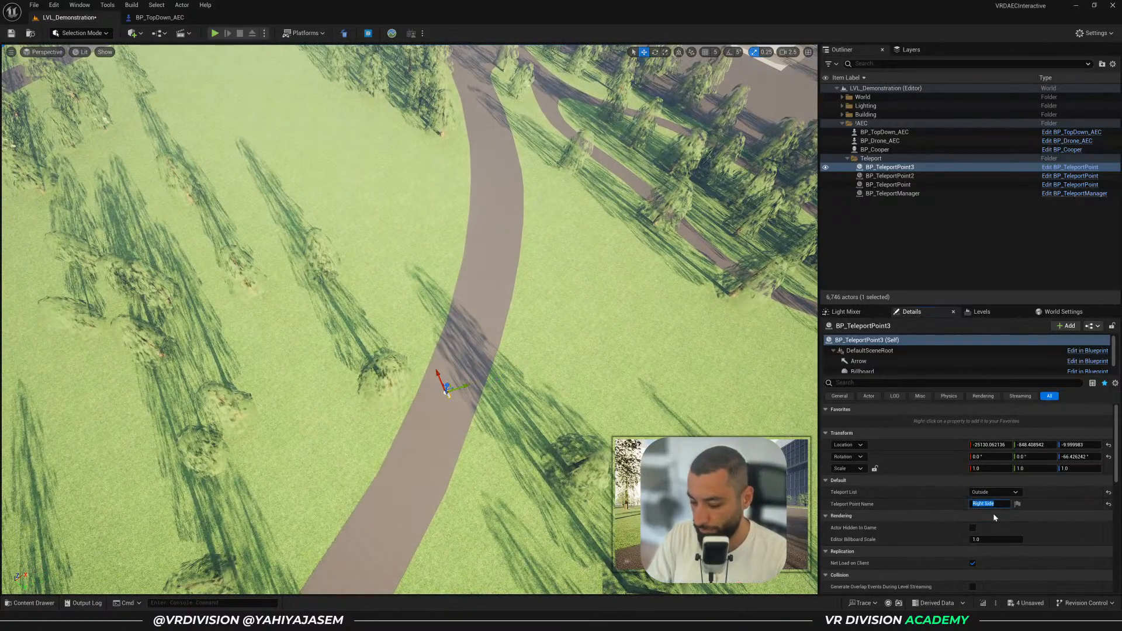
{"action": "key", "text": "Return"}
Rotate the Park teleport point around its vertical axis to about -25.7° so it faces along the path
{"action": "right_click_drag", "start_coordinate": [467, 380], "coordinate": [465, 409]}
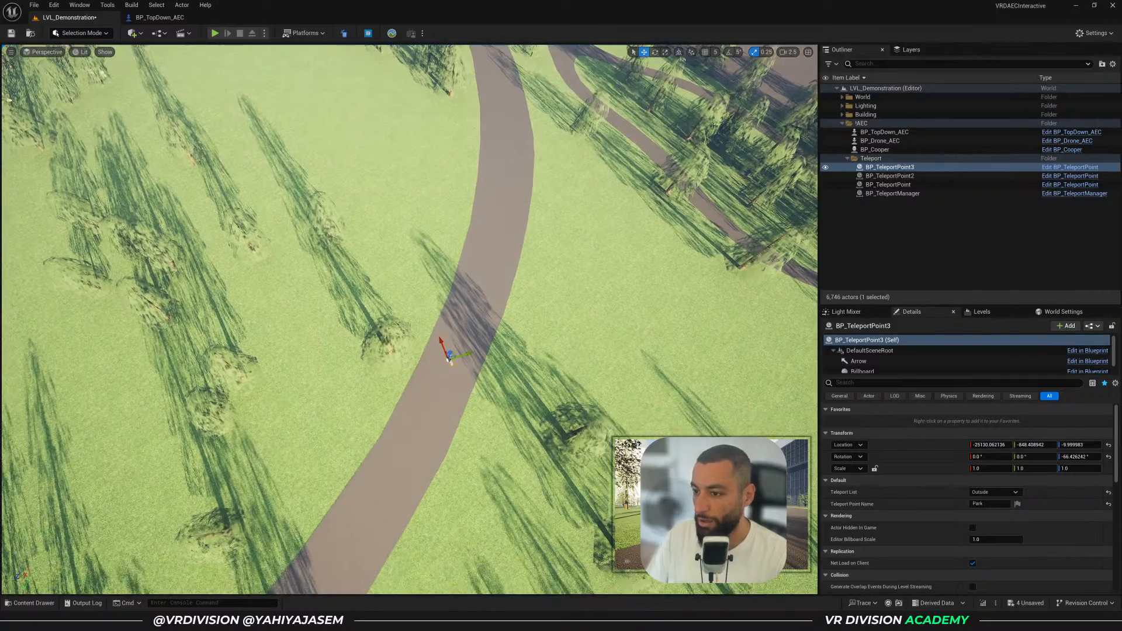
{"action": "key", "text": "e"}
{"action": "left_click_drag", "start_coordinate": [440, 391], "coordinate": [416, 386]}
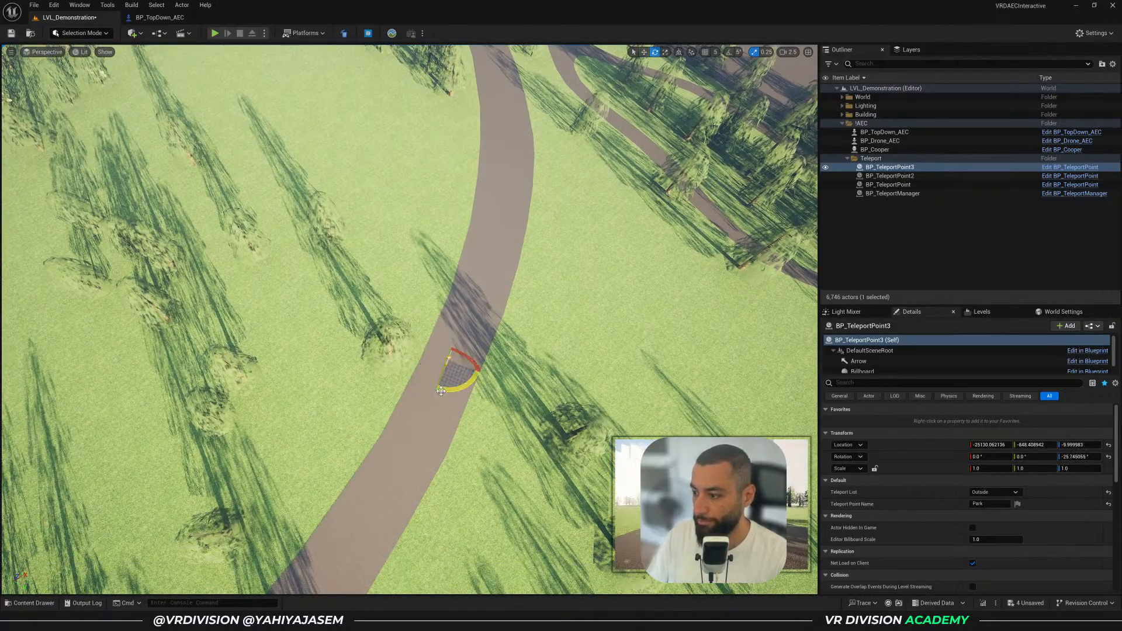
{"action": "key", "text": "w"}
Paste a copy of the Park teleport point onto the building's rooftop near the corner facing the park
{"action": "right_click_drag", "start_coordinate": [417, 385], "coordinate": [585, 351]}
{"action": "scroll", "coordinate": [428, 307], "scroll_direction": "up", "scroll_amount": 2}
{"action": "scroll", "coordinate": [471, 403], "scroll_direction": "up", "scroll_amount": 1}
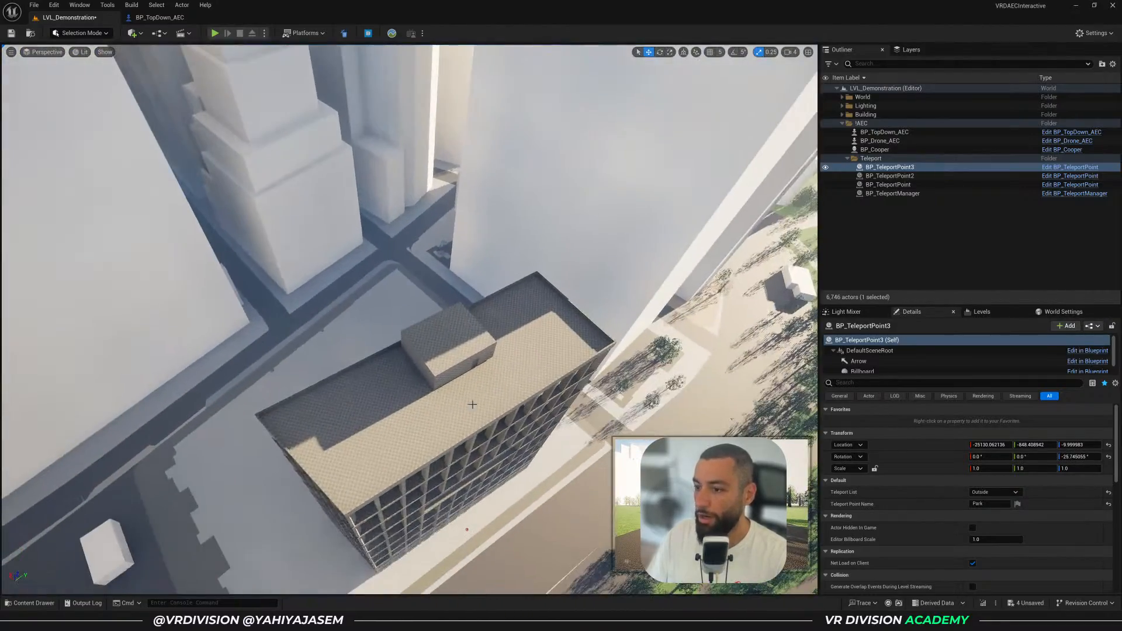
{"action": "right_click_drag", "start_coordinate": [484, 403], "coordinate": [426, 395]}
{"action": "scroll", "coordinate": [426, 395], "scroll_direction": "down", "scroll_amount": 1}
{"action": "left_click", "coordinate": [491, 373]}
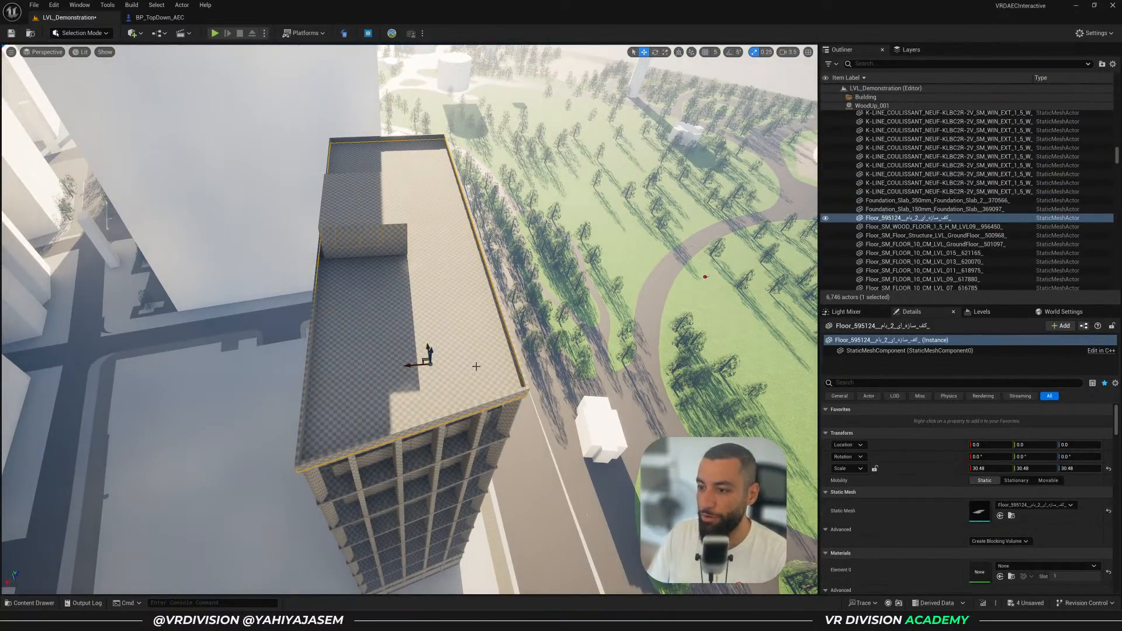
{"action": "key", "text": "ctrl+v"}
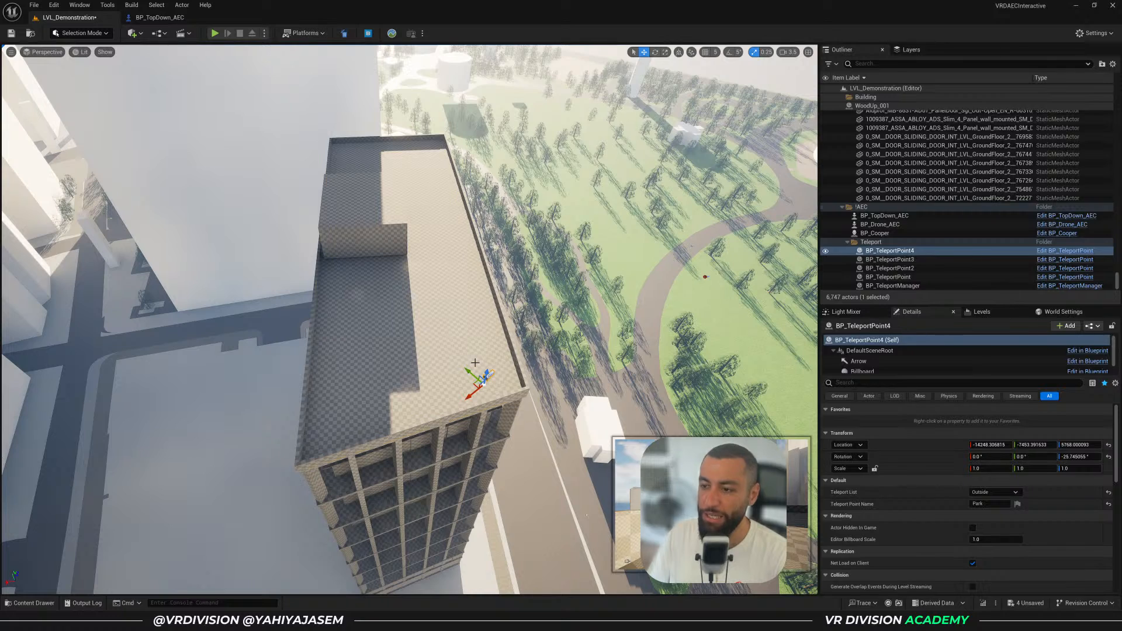
Rename the building's roof floor actor to Floor_RoofTop_595124_ and clear the selection
{"action": "right_click", "coordinate": [475, 363]}
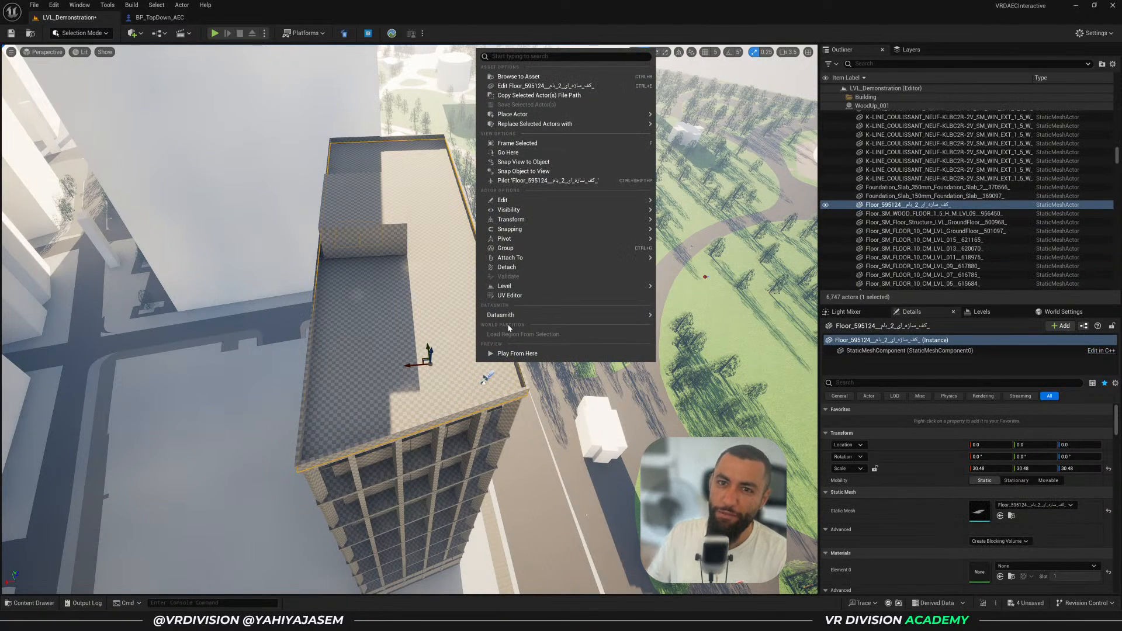
{"action": "left_click", "coordinate": [924, 207]}
{"action": "key", "text": "F2"}
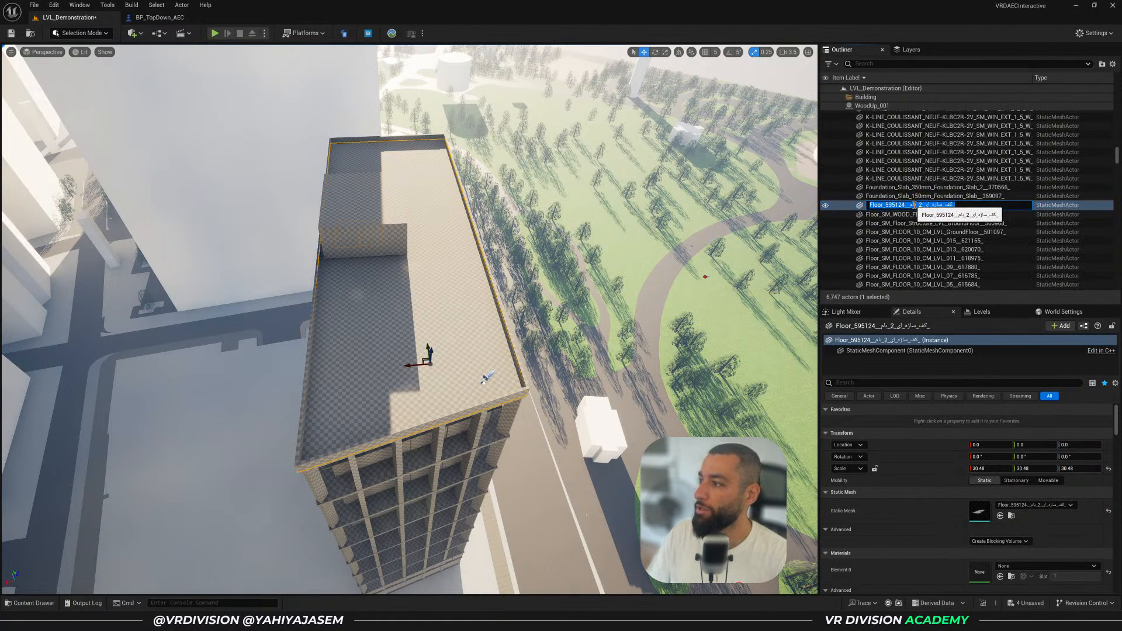
{"action": "left_click_drag", "start_coordinate": [886, 205], "coordinate": [953, 208]}
{"action": "left_click", "coordinate": [917, 205]}
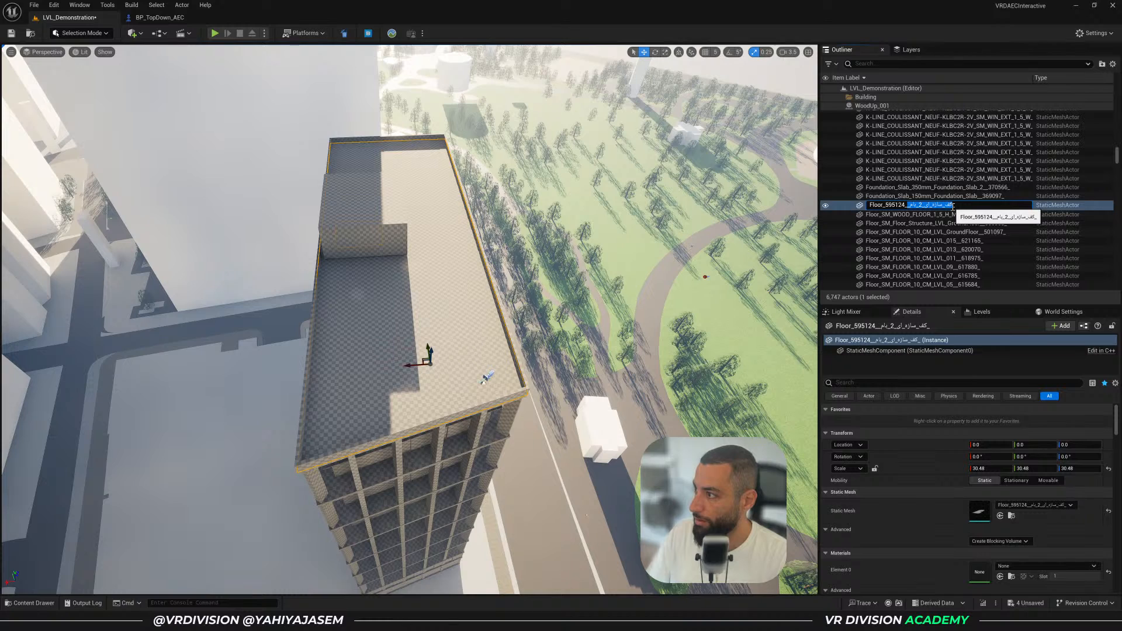
{"action": "type", "text": "R_oofT_595124_"}
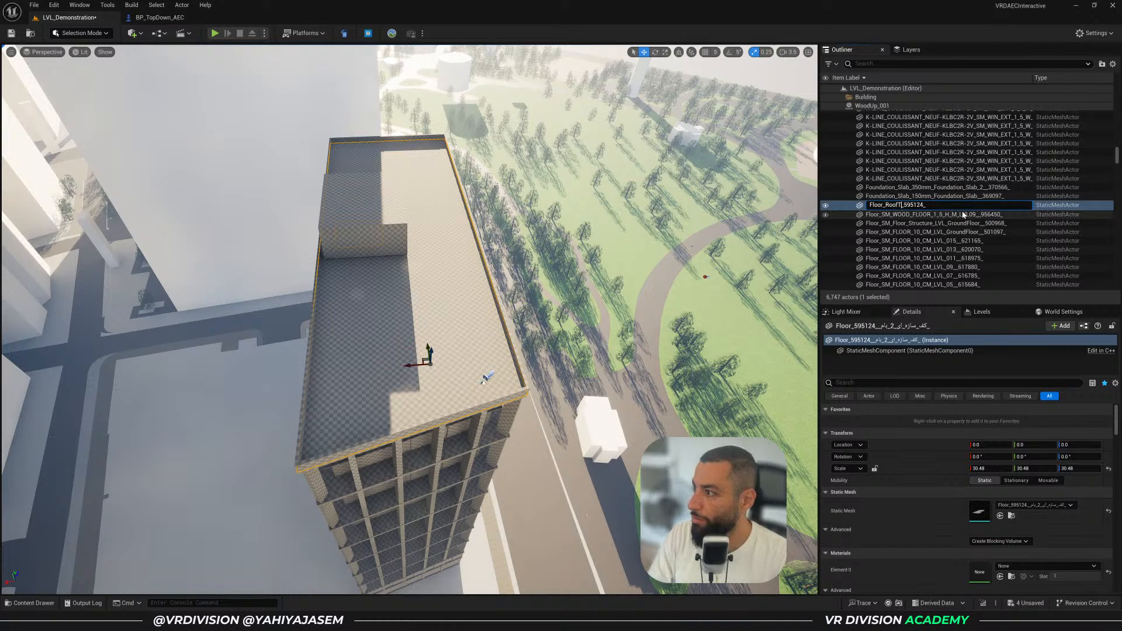
{"action": "type", "text": "op"}
{"action": "key", "text": "Return"}
{"action": "key", "text": "Escape"}
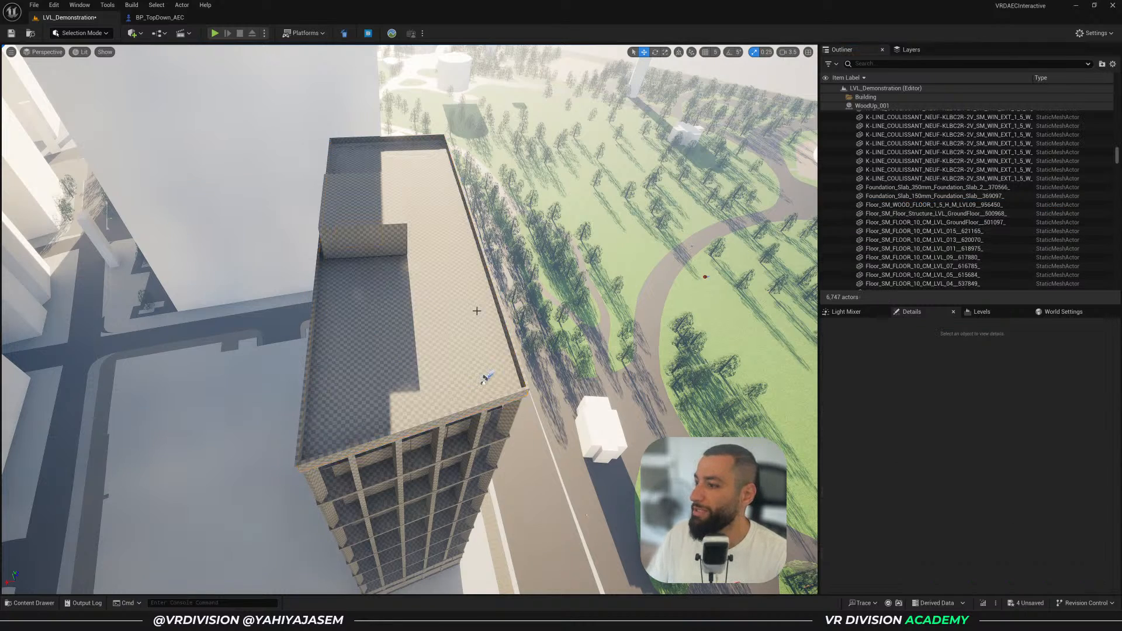
Select the rooftop teleport point and look up the Paste Here command among the roof floor's Edit options
{"action": "left_click", "coordinate": [487, 376]}
{"action": "left_click", "coordinate": [488, 377]}
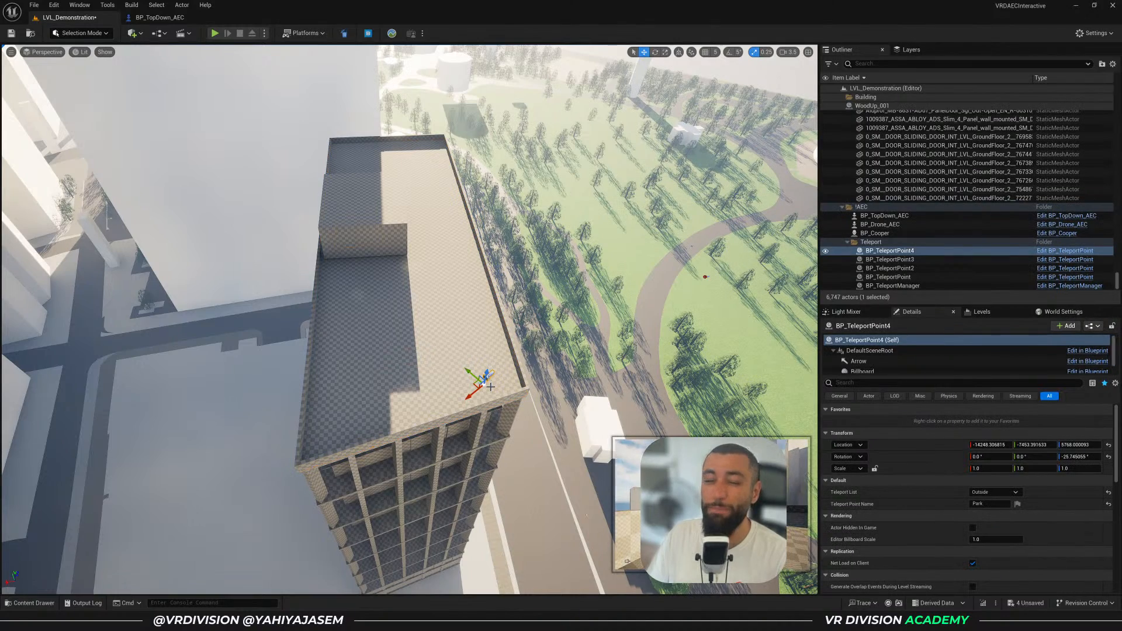
{"action": "scroll", "coordinate": [488, 390], "scroll_direction": "up", "scroll_amount": 5}
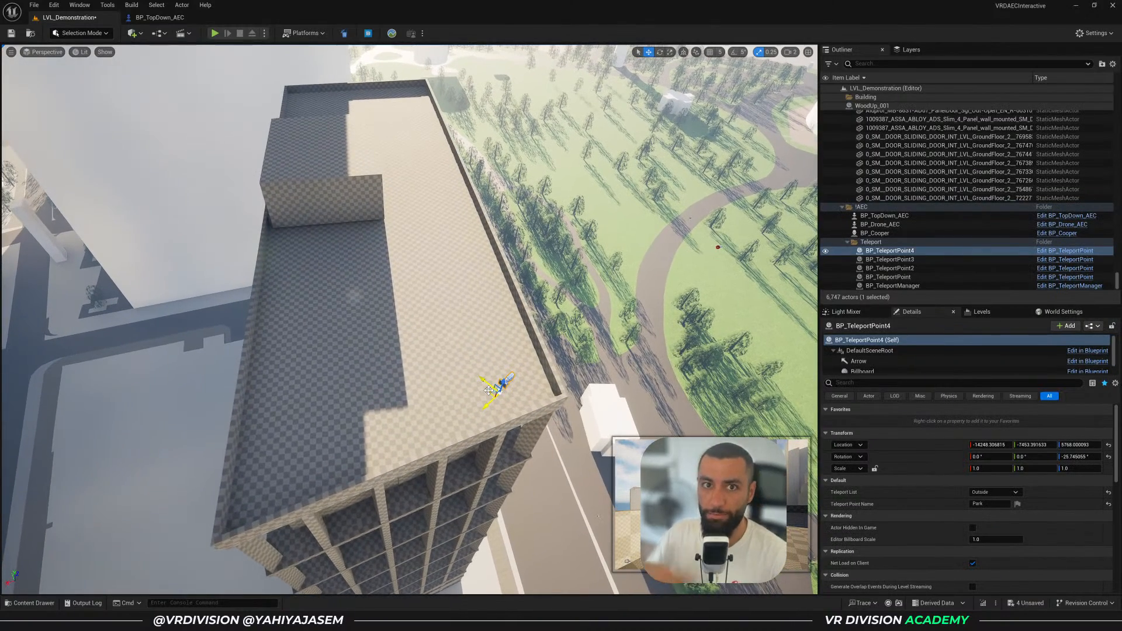
{"action": "right_click", "coordinate": [497, 383]}
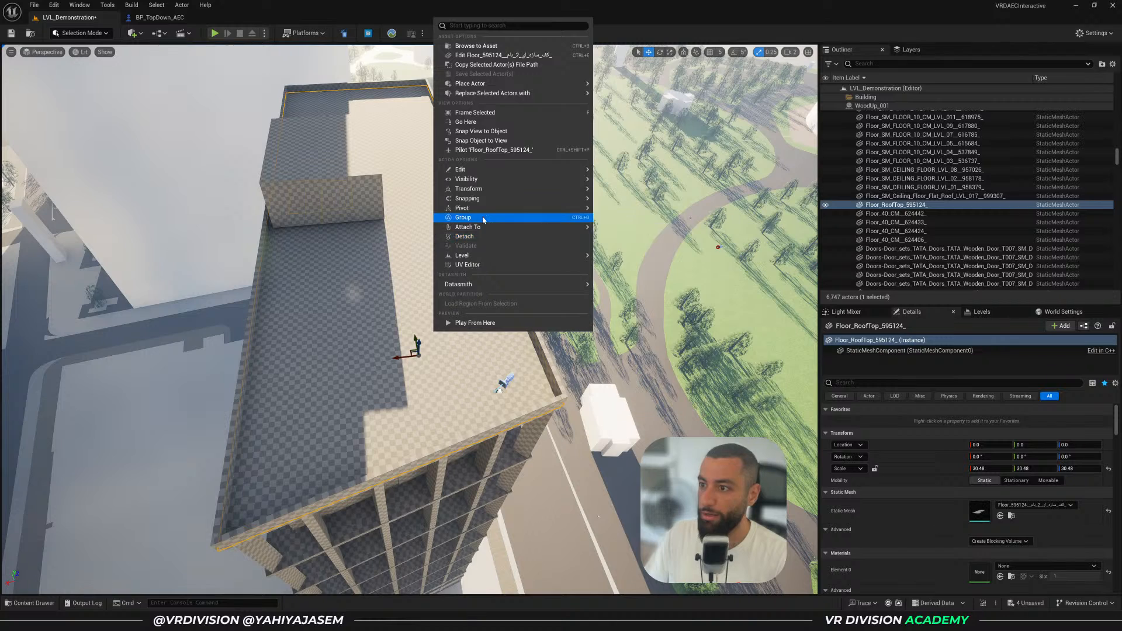
{"action": "mouse_move", "coordinate": [472, 189]}
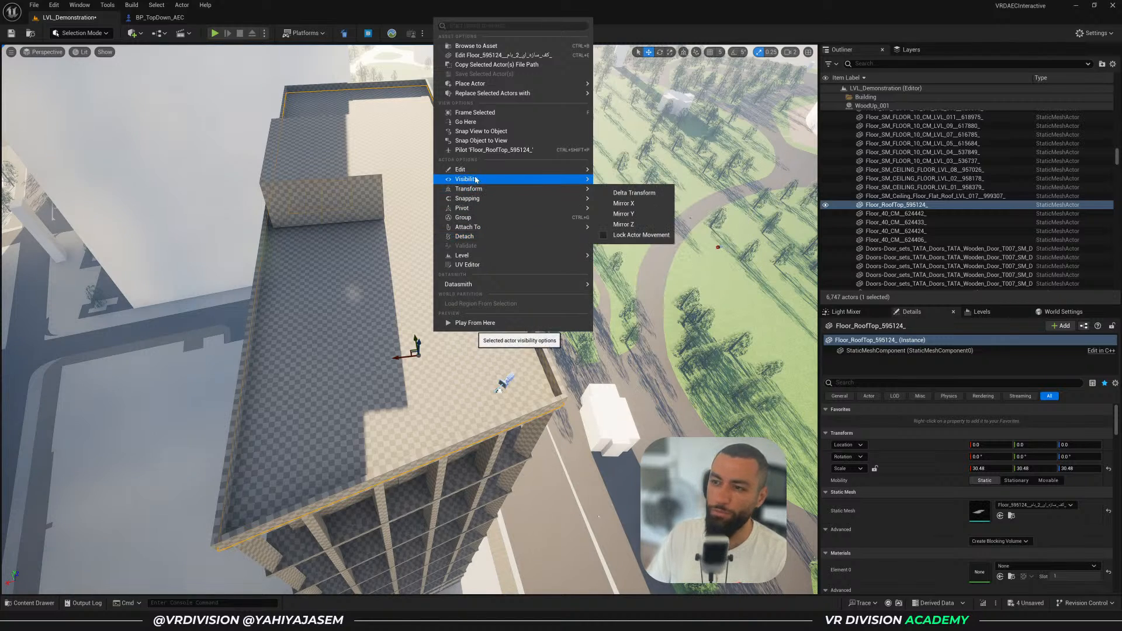
{"action": "mouse_move", "coordinate": [476, 169]}
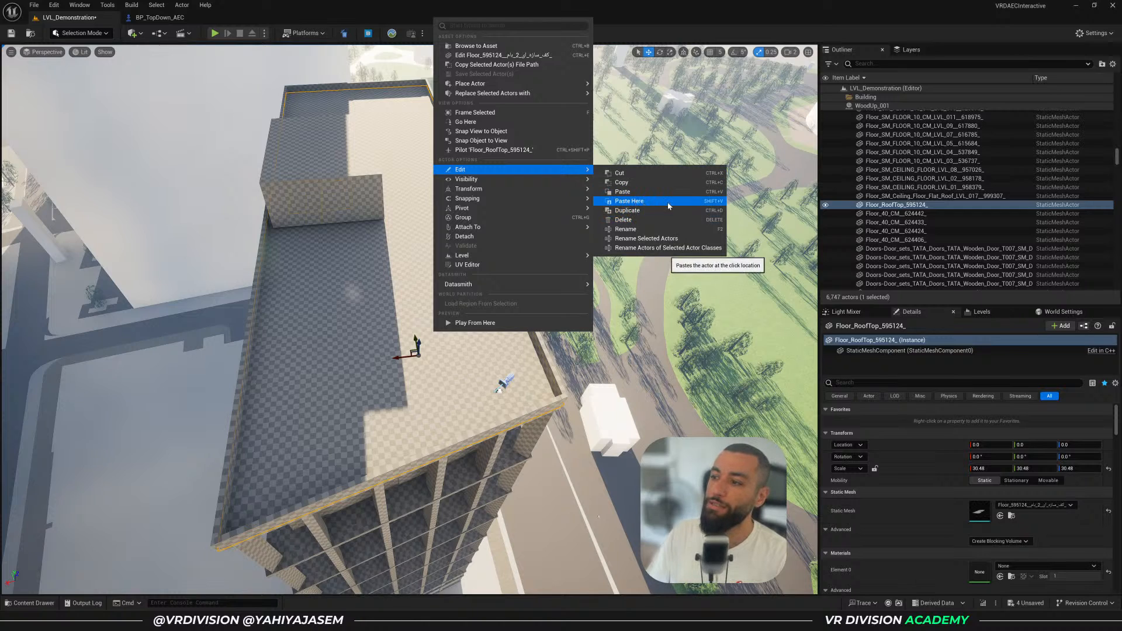
{"action": "left_click", "coordinate": [717, 203]}
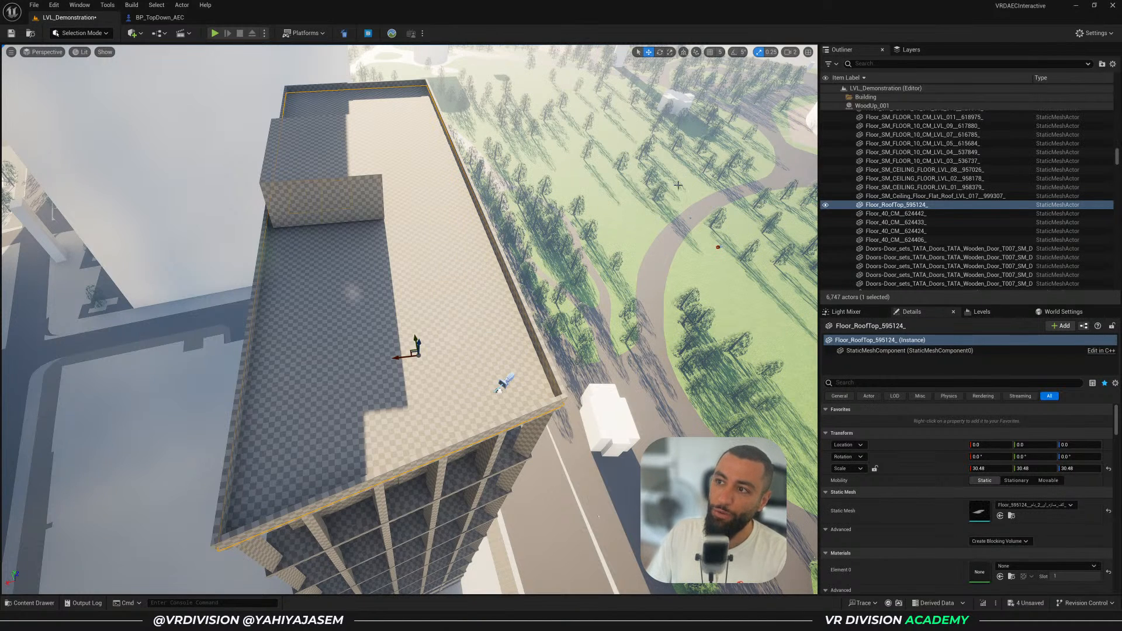
{"action": "right_click", "coordinate": [475, 300]}
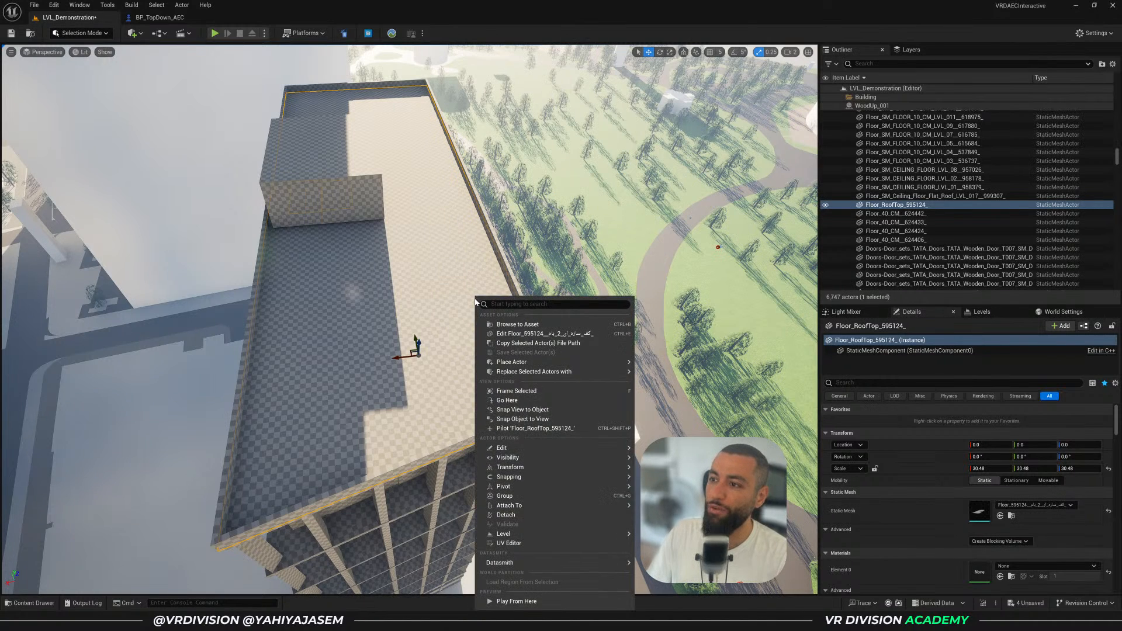
{"action": "left_click", "coordinate": [441, 294]}
Look up the "paste here" shortcut binding in the Editor Preferences, then return to LVL_Demonstration
{"action": "left_click", "coordinate": [71, 7]}
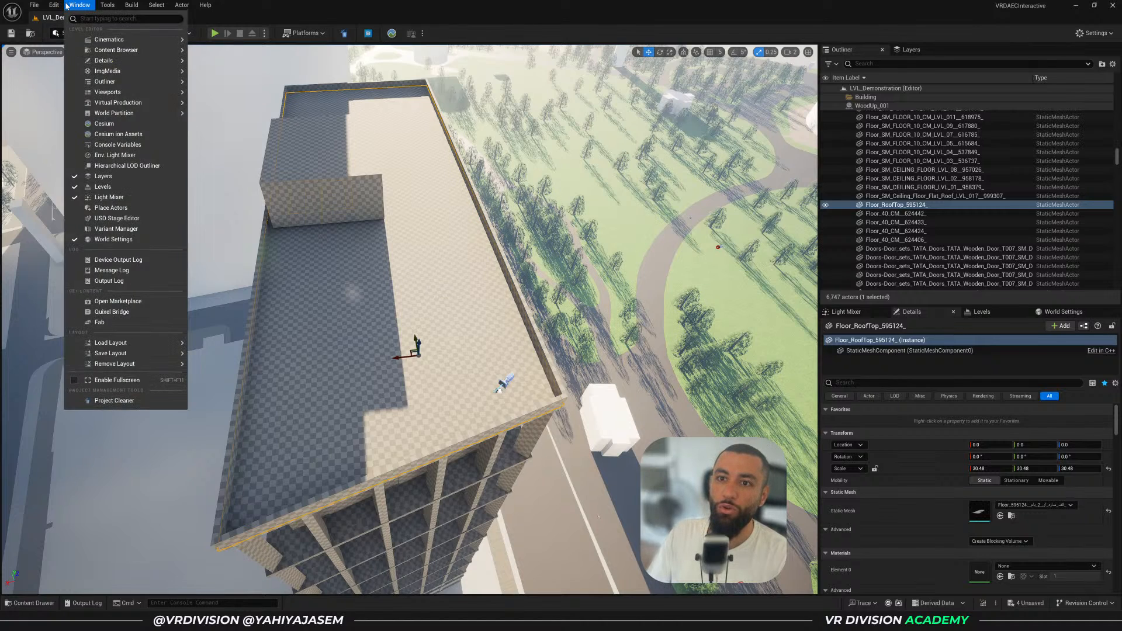
{"action": "mouse_move", "coordinate": [53, 5]}
{"action": "left_click", "coordinate": [90, 138]}
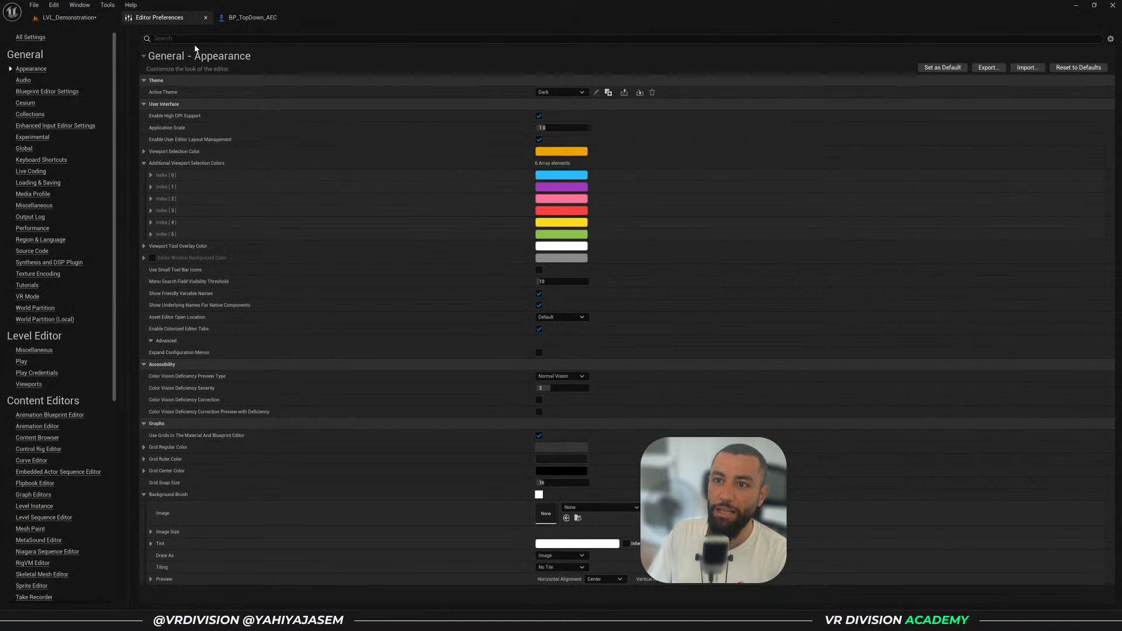
{"action": "left_click", "coordinate": [197, 40]}
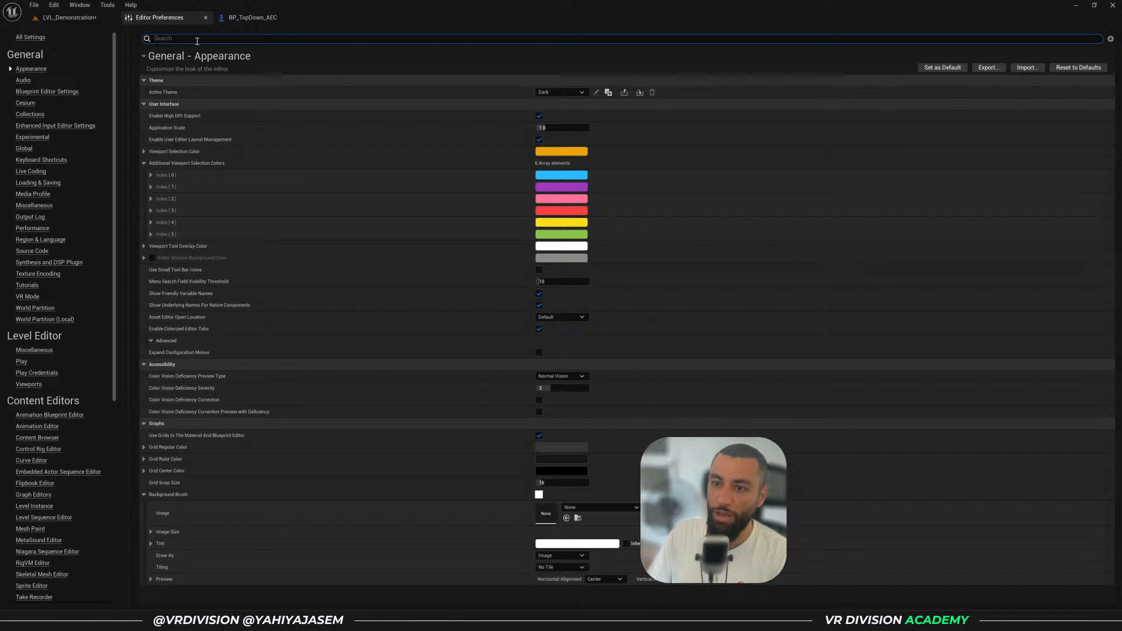
{"action": "type", "text": "Paste here"}
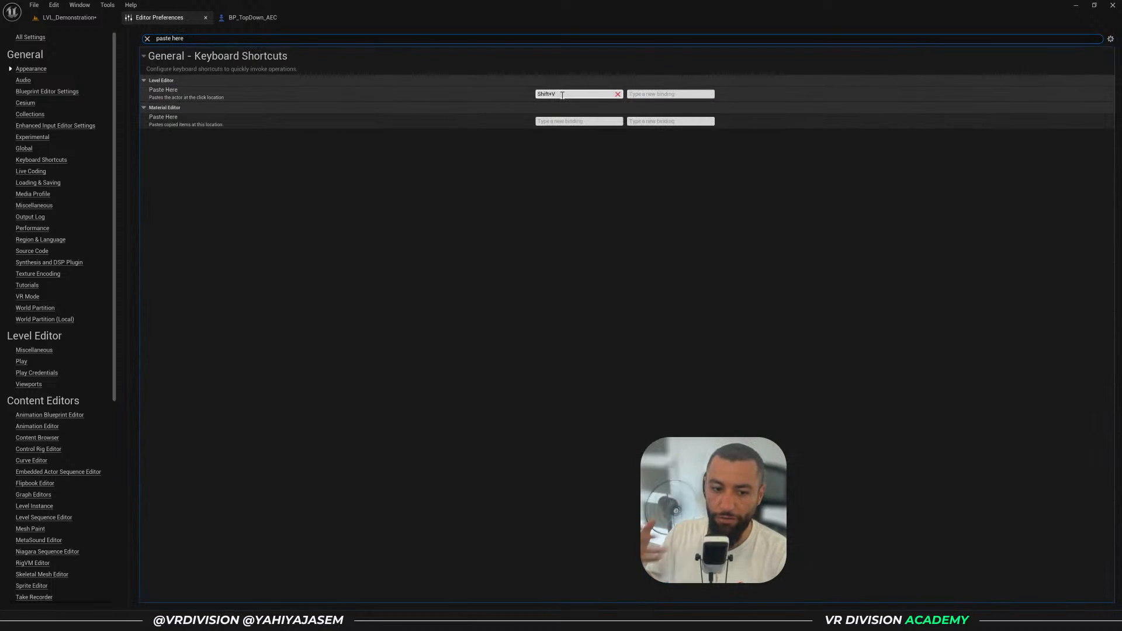
{"action": "scroll", "coordinate": [41, 159], "scroll_direction": "down", "scroll_amount": 1}
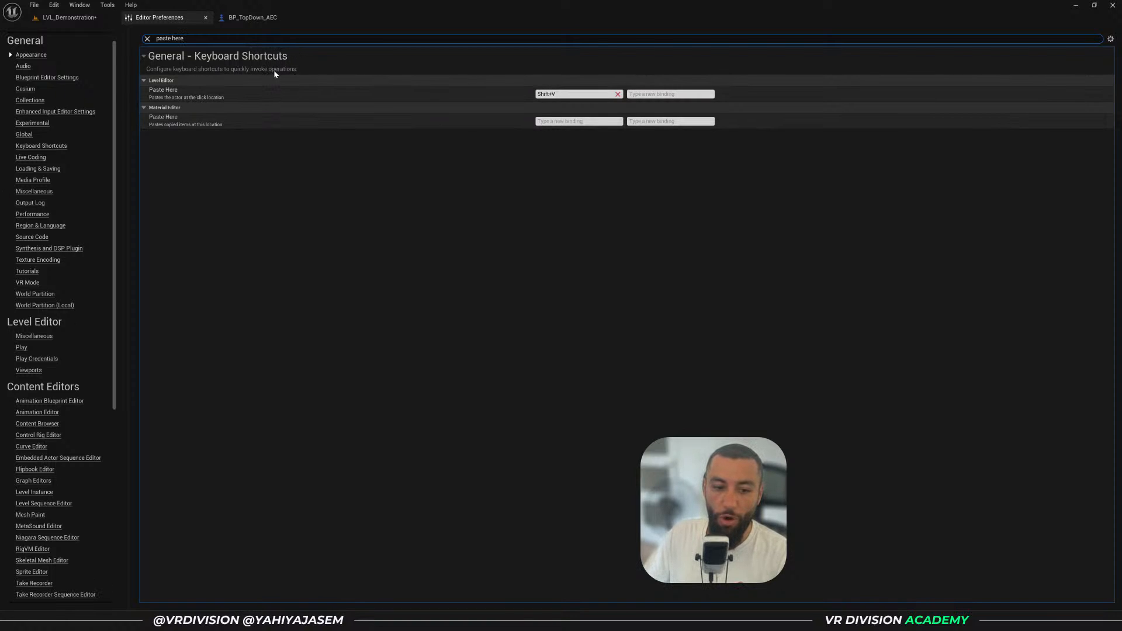
{"action": "left_click", "coordinate": [65, 17]}
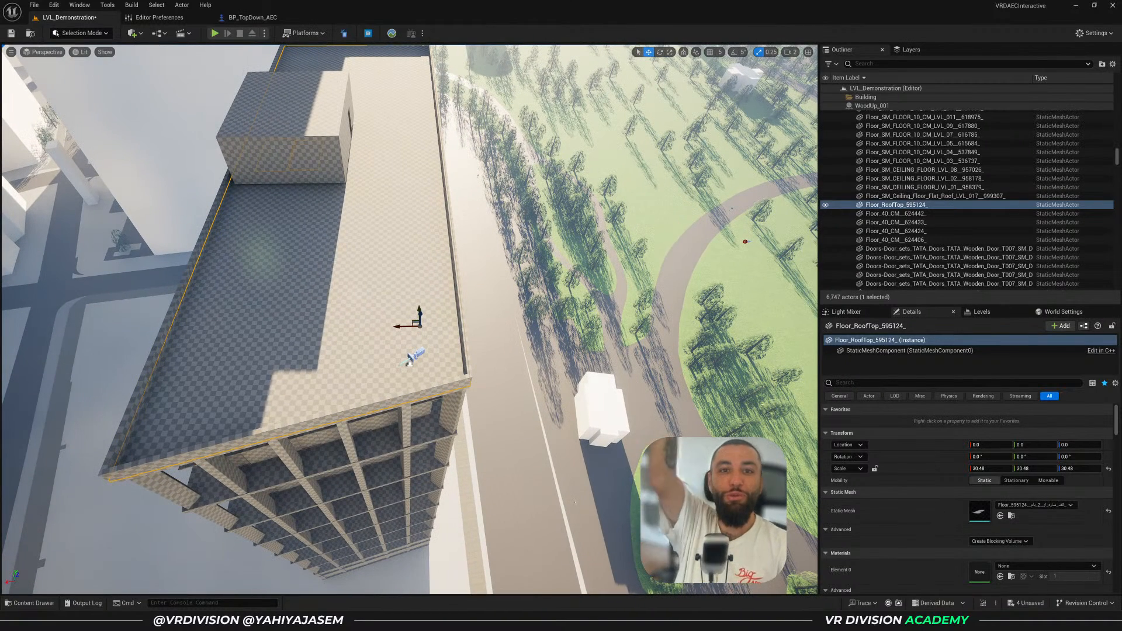
Rotate the teleport point BP_TeleportPoint4 on the roof corner to about 134° around Z and set its Teleport Point Name to Rooftop
{"action": "right_click_drag", "start_coordinate": [433, 334], "coordinate": [430, 339]}
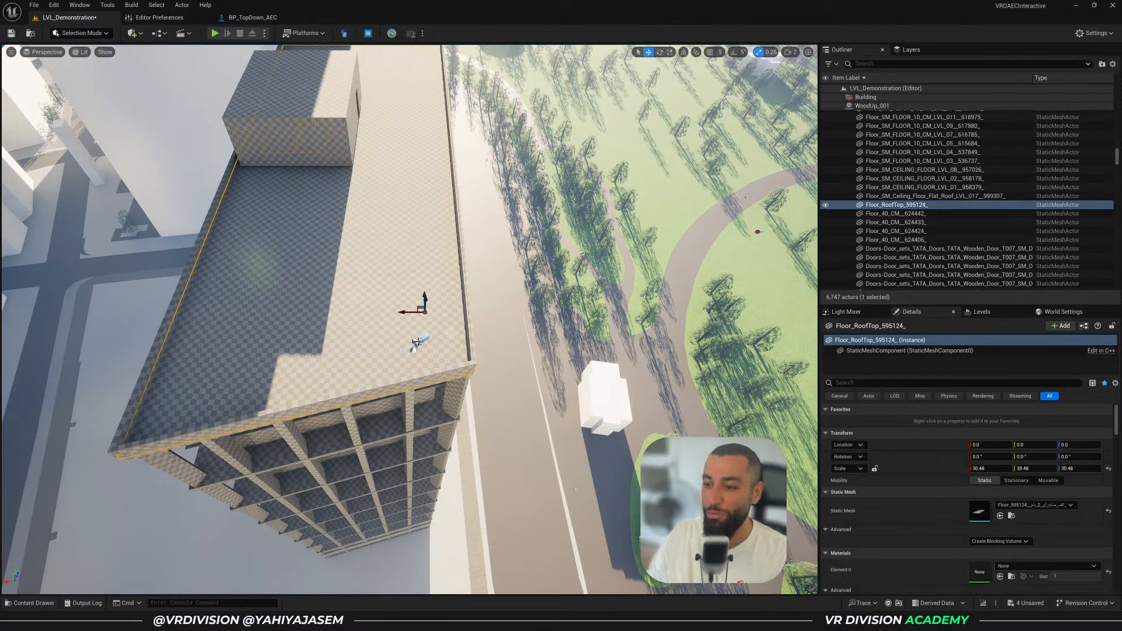
{"action": "left_click", "coordinate": [417, 344]}
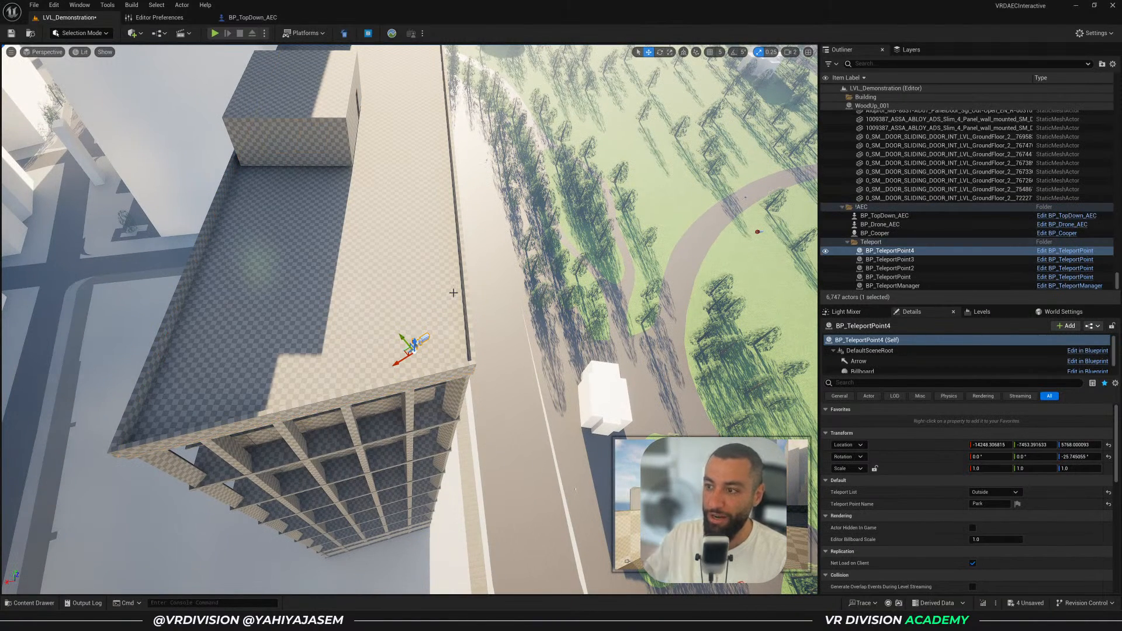
{"action": "right_click_drag", "start_coordinate": [453, 292], "coordinate": [460, 305]}
{"action": "key", "text": "e"}
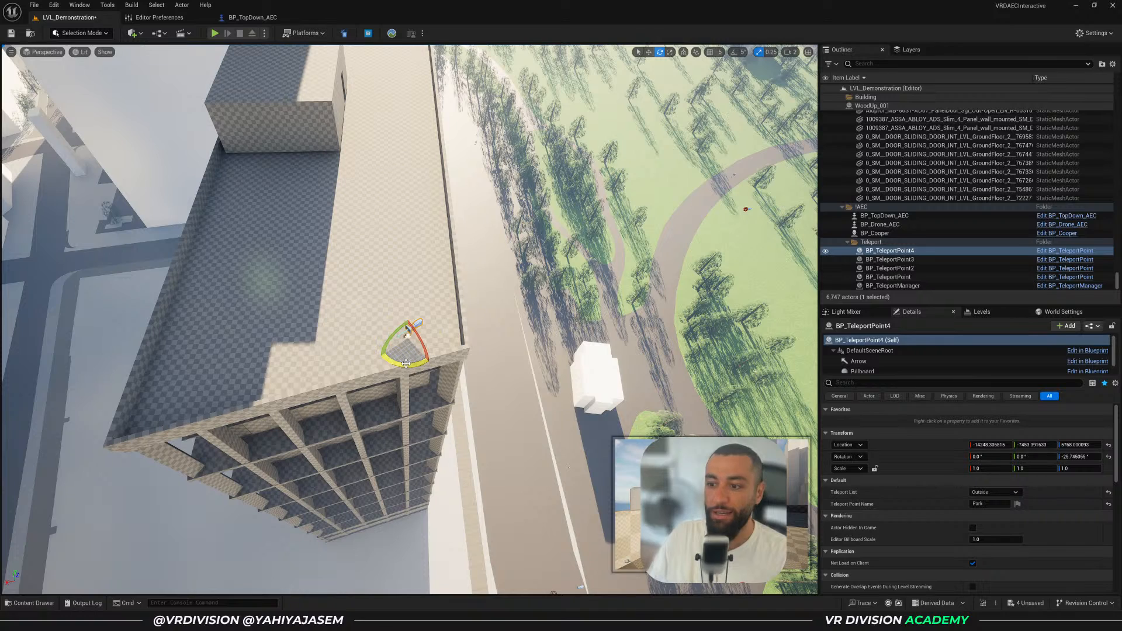
{"action": "left_click_drag", "start_coordinate": [384, 350], "coordinate": [447, 327]}
{"action": "left_click_drag", "start_coordinate": [407, 335], "coordinate": [405, 364]}
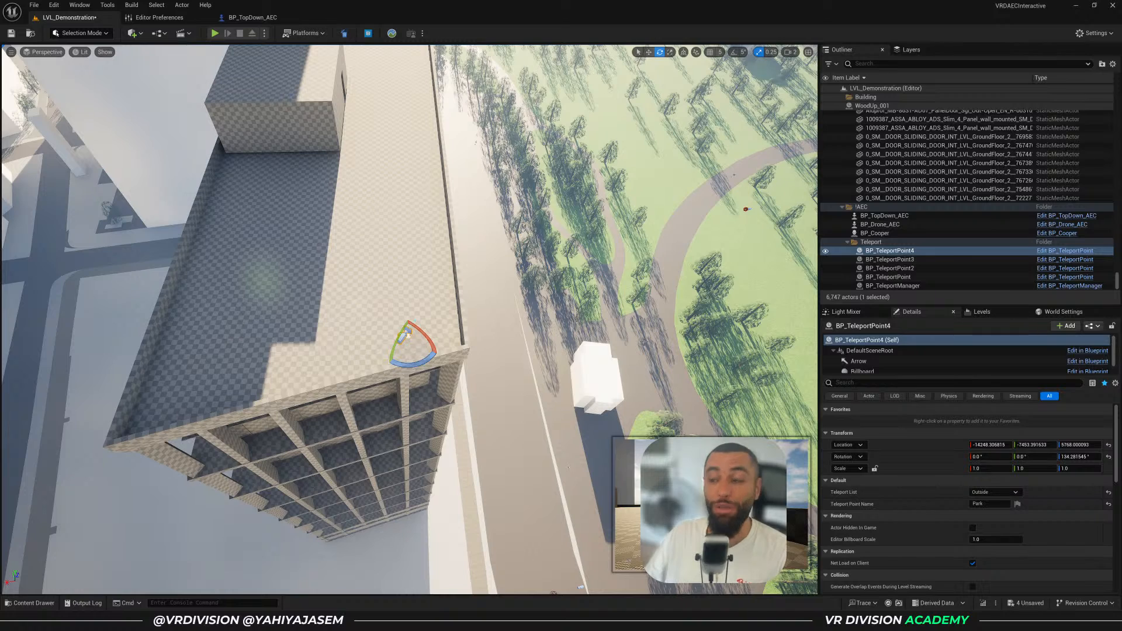
{"action": "left_click", "coordinate": [994, 494]}
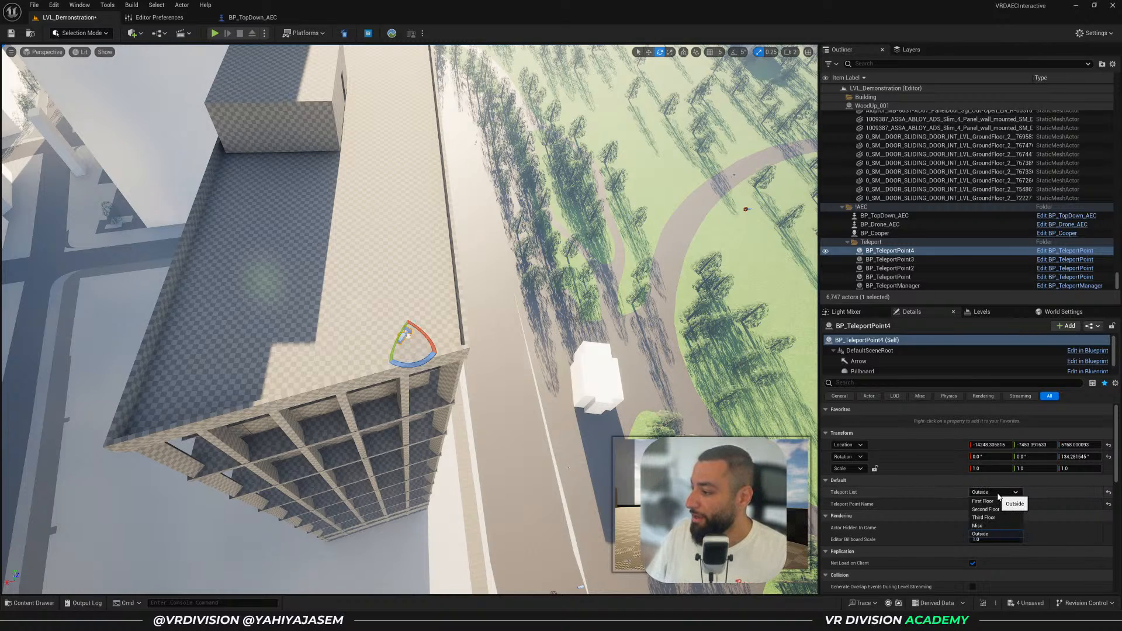
{"action": "left_click", "coordinate": [998, 495]}
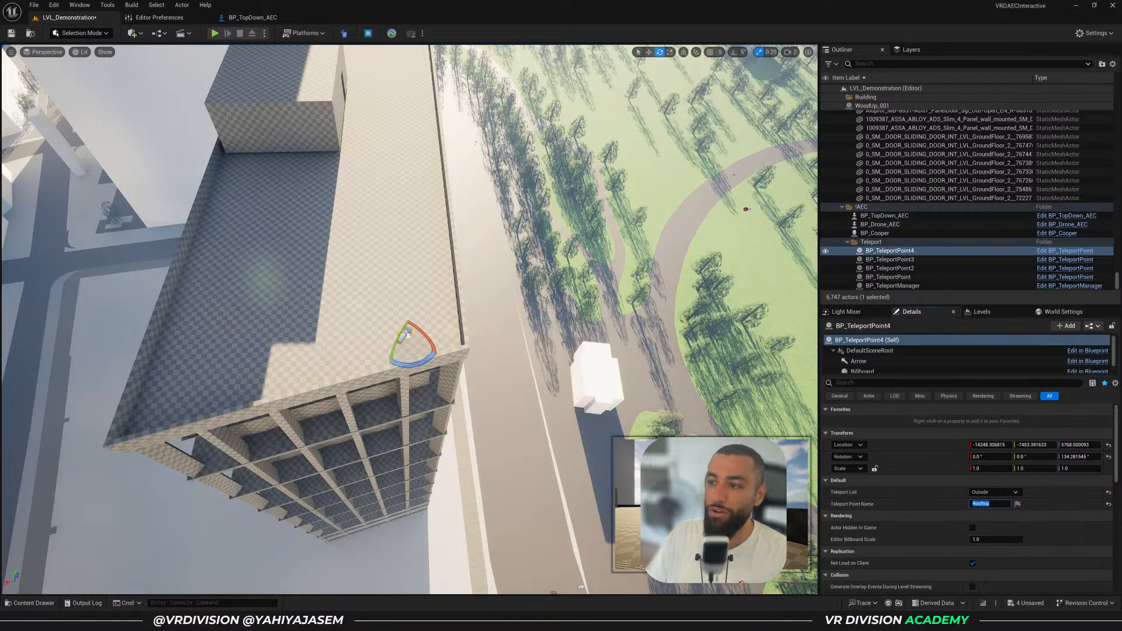
Open the E_TeleportListName enumeration and add an enumerator with the display name Terrace
{"action": "key", "text": "ctrl+space"}
{"action": "double_click", "coordinate": [450, 367]}
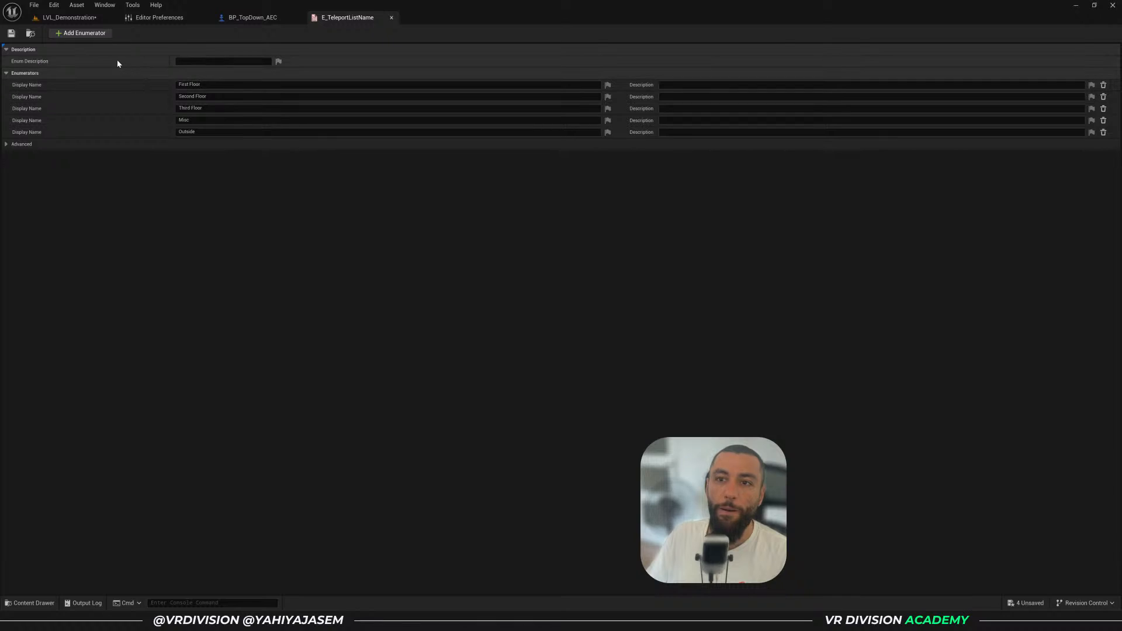
{"action": "left_click", "coordinate": [101, 34]}
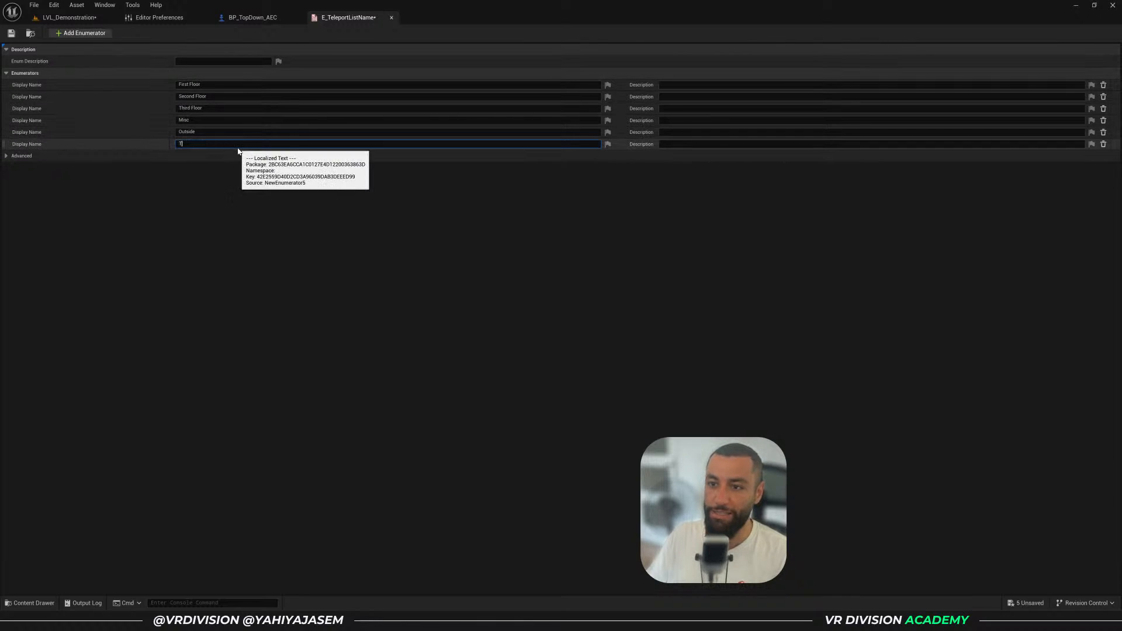
Assign the Rooftop teleport point in LVL_Demonstration to the Terrace teleport list and save the changes
{"action": "left_click", "coordinate": [69, 18]}
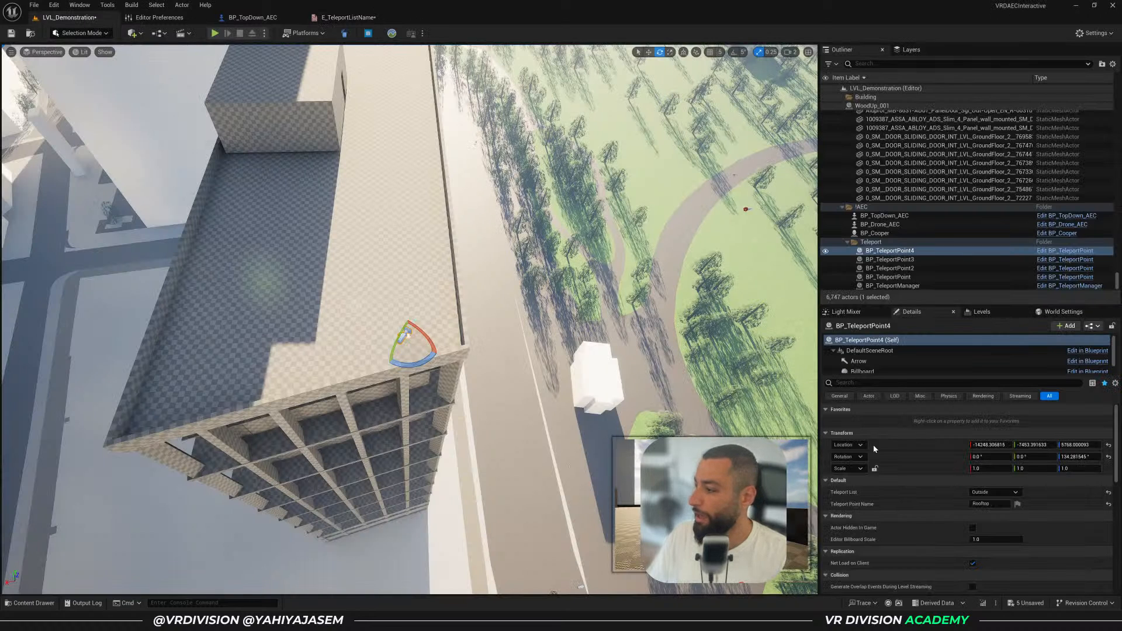
{"action": "left_click", "coordinate": [987, 494]}
{"action": "left_click", "coordinate": [994, 540]}
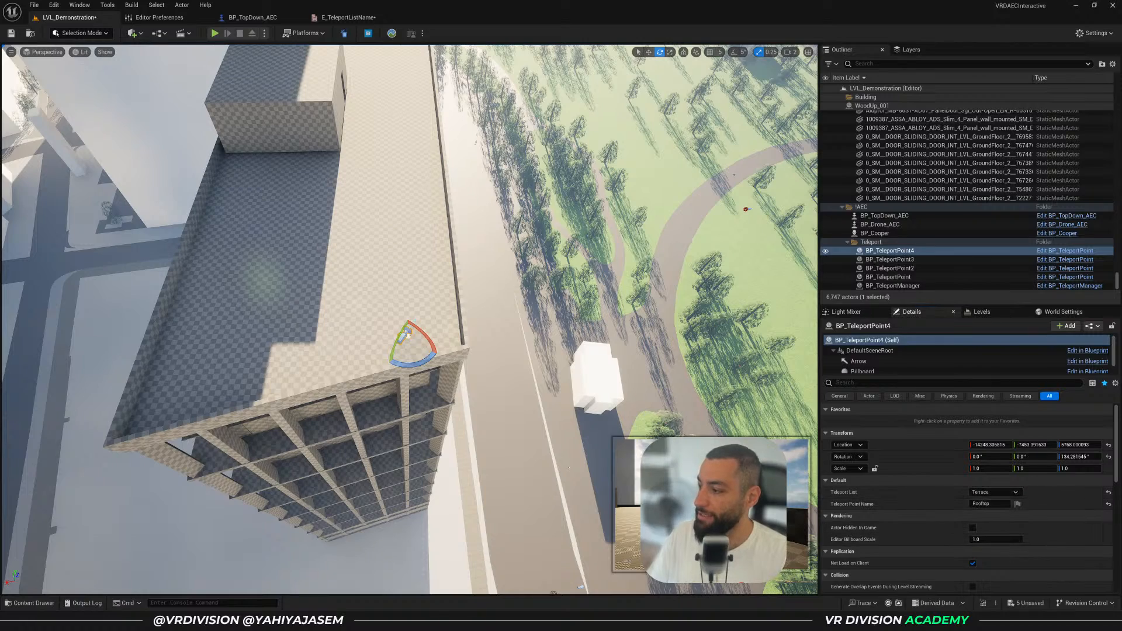
{"action": "right_click_drag", "start_coordinate": [590, 362], "coordinate": [576, 395]}
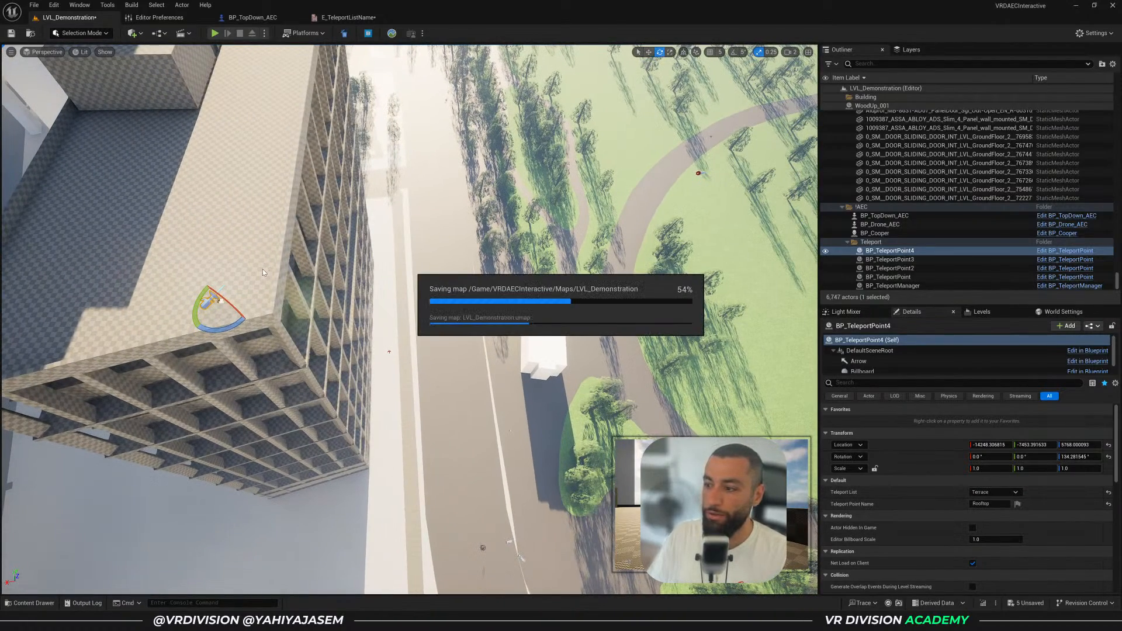
Duplicate the Rooftop teleport point to the opposite end of the roof and turn the copy to about -14° around Z
{"action": "key", "text": "w"}
{"action": "right_click_drag", "start_coordinate": [293, 263], "coordinate": [280, 241]}
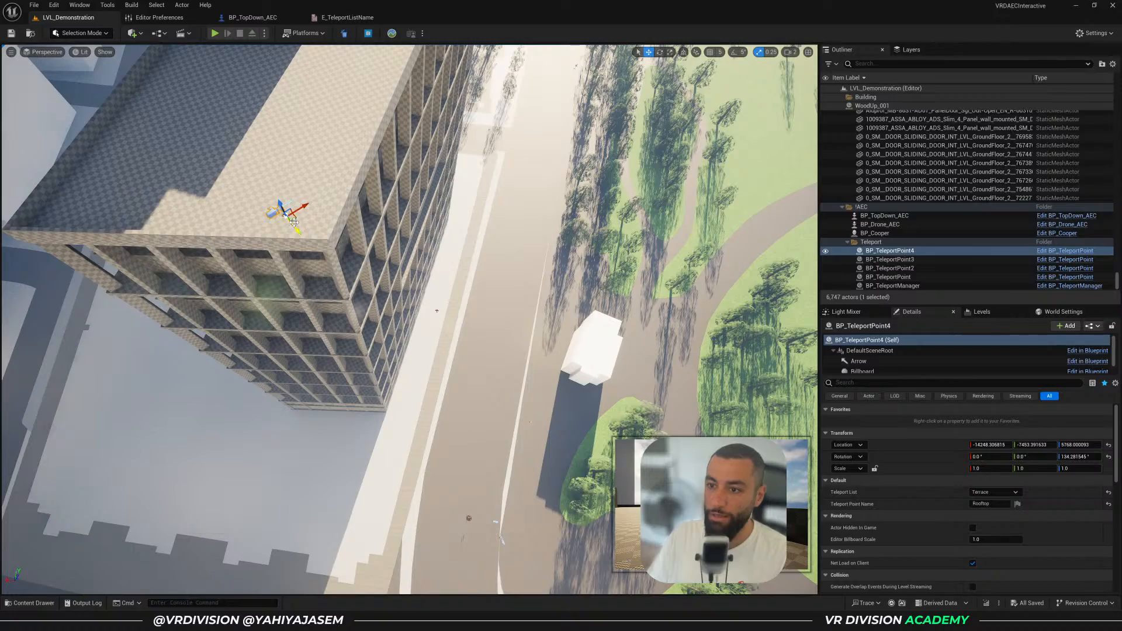
{"action": "left_click_drag", "start_coordinate": [295, 221], "coordinate": [286, 212], "text": "alt+shift"}
{"action": "key", "text": "e"}
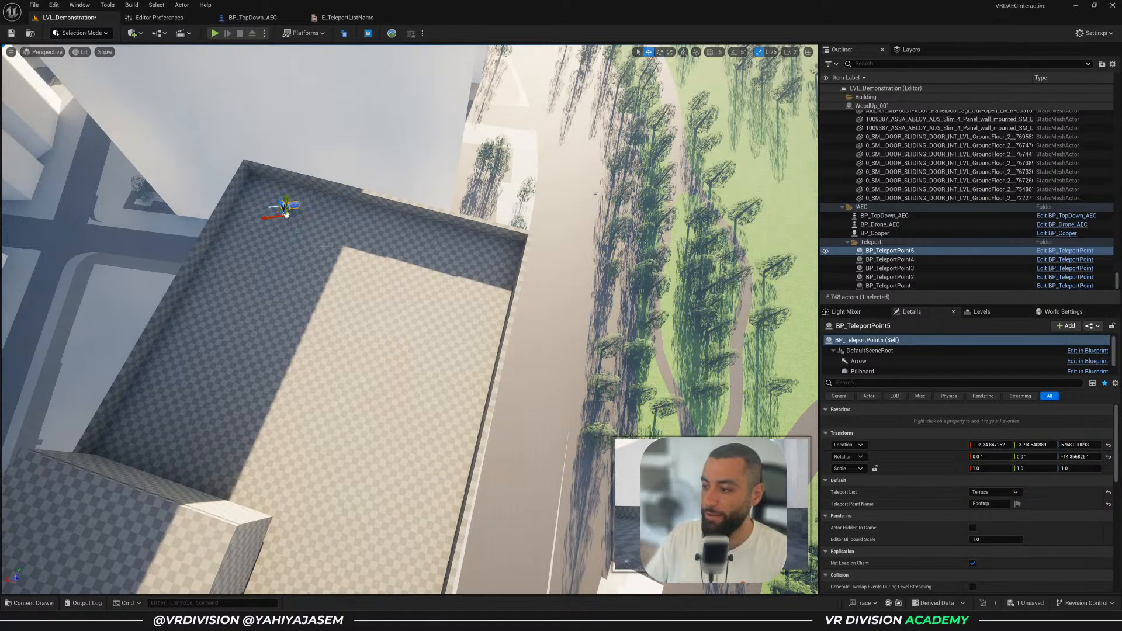
Set the duplicated teleport point's name to Rooftop 1 and save the level
{"action": "left_click", "coordinate": [998, 505]}
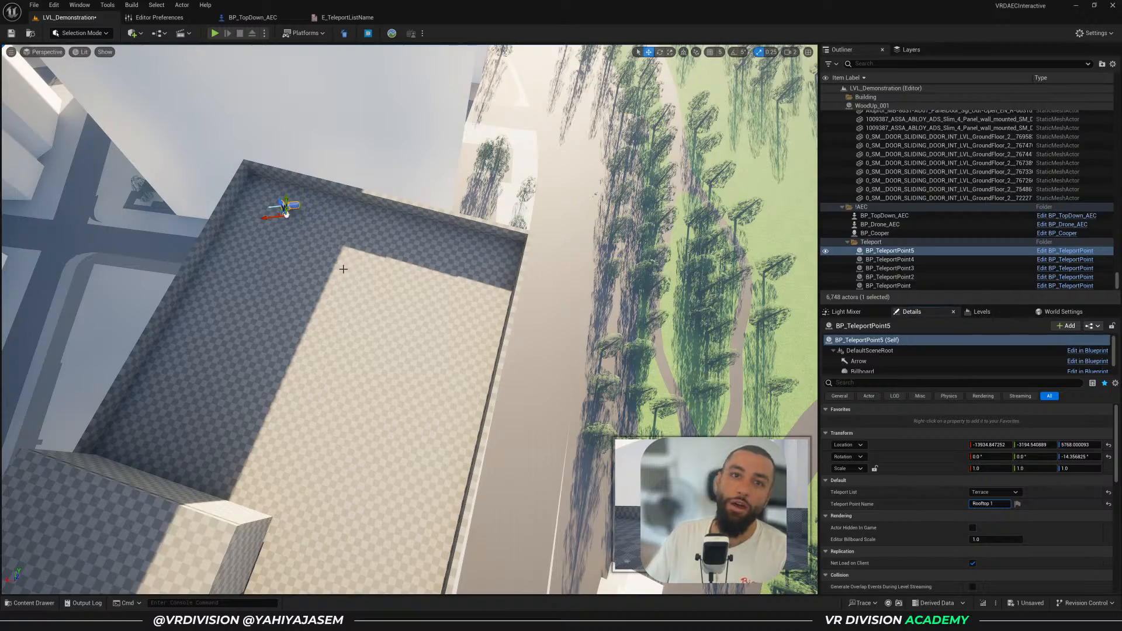
{"action": "right_click_drag", "start_coordinate": [344, 269], "coordinate": [295, 571]}
{"action": "key", "text": "ctrl+s"}
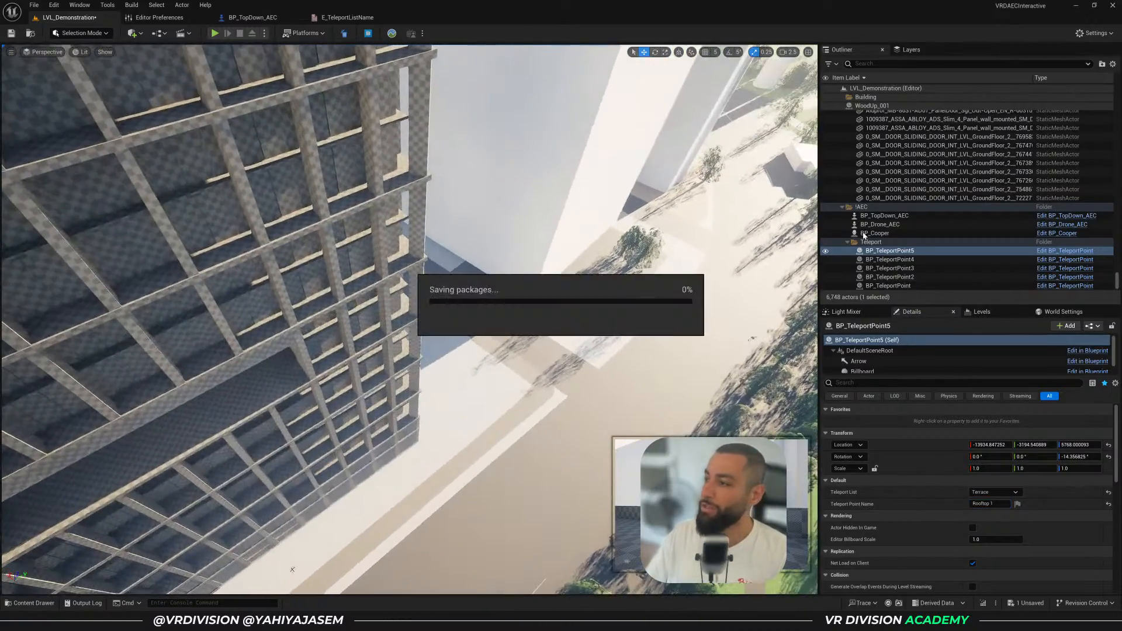
Place a new BP_TeleportPoint on a facade balcony partway up the building and rotate it to about 170° around Z
{"action": "scroll", "coordinate": [887, 252], "scroll_direction": "down", "scroll_amount": 1}
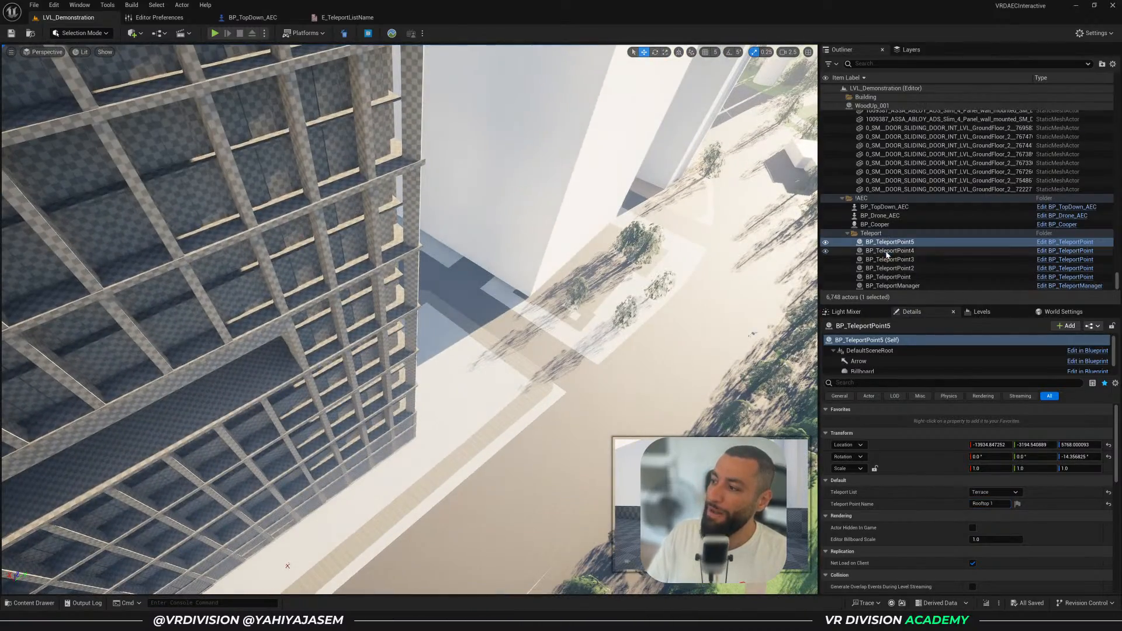
{"action": "right_click_drag", "start_coordinate": [409, 293], "coordinate": [452, 366]}
{"action": "scroll", "coordinate": [359, 298], "scroll_direction": "down", "scroll_amount": 2}
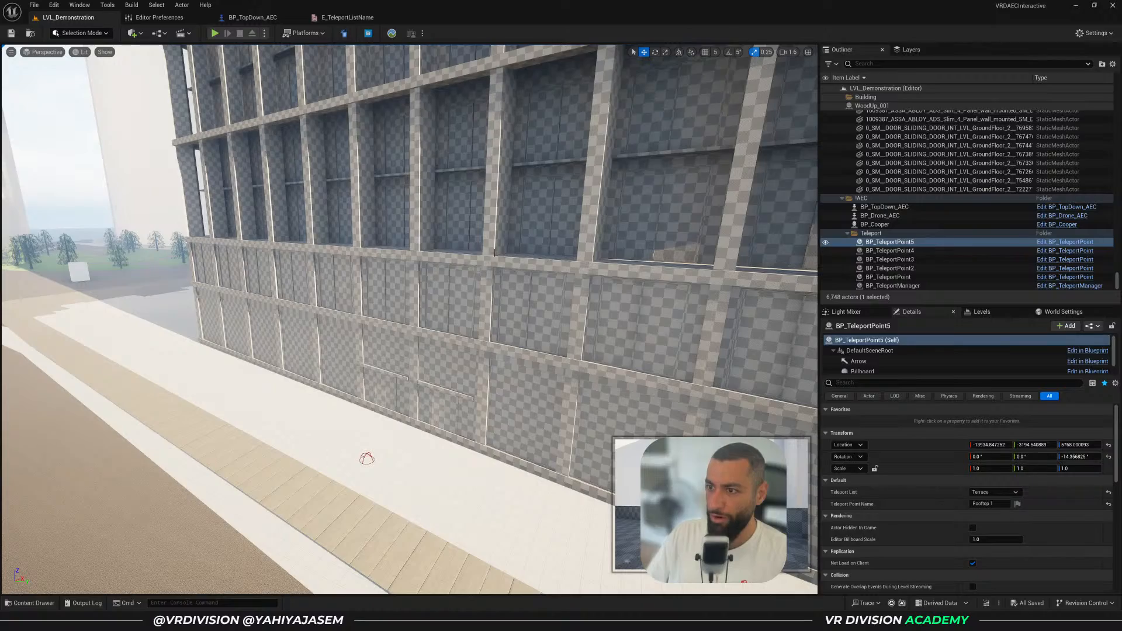
{"action": "key", "text": "e"}
{"action": "right_click_drag", "start_coordinate": [458, 242], "coordinate": [484, 332]}
{"action": "scroll", "coordinate": [468, 318], "scroll_direction": "down", "scroll_amount": 2}
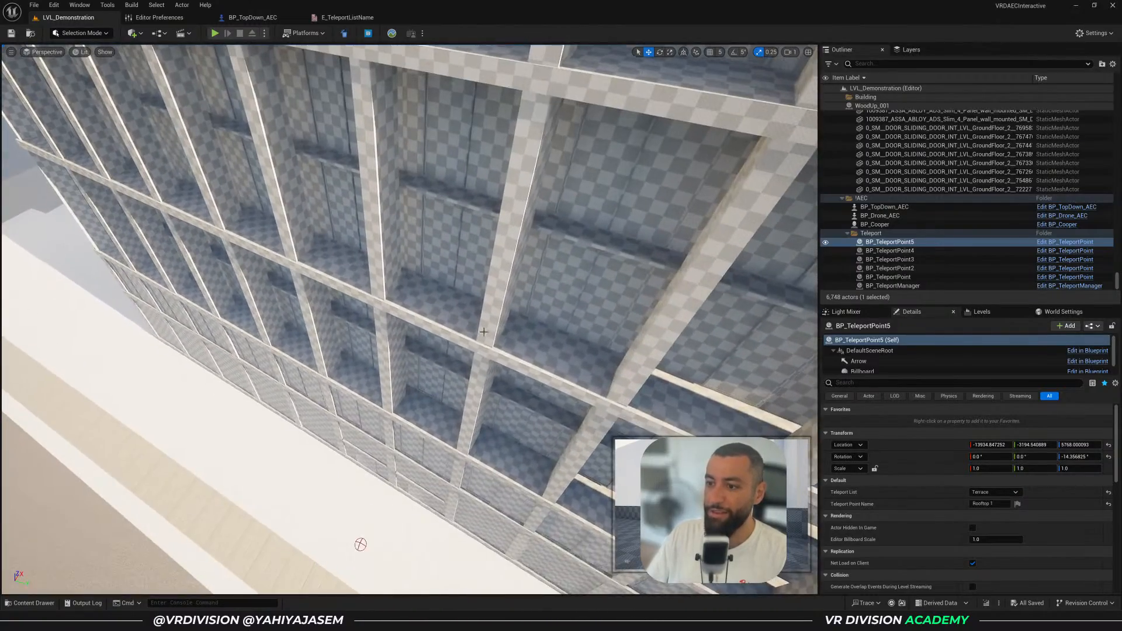
{"action": "key", "text": "ctrl+space"}
{"action": "left_click_drag", "start_coordinate": [385, 384], "coordinate": [431, 301]}
{"action": "key", "text": "e"}
{"action": "key", "text": "w"}
Set the Teleport Point Name of the balcony teleport point to Nice View
{"action": "left_click", "coordinate": [993, 503]}
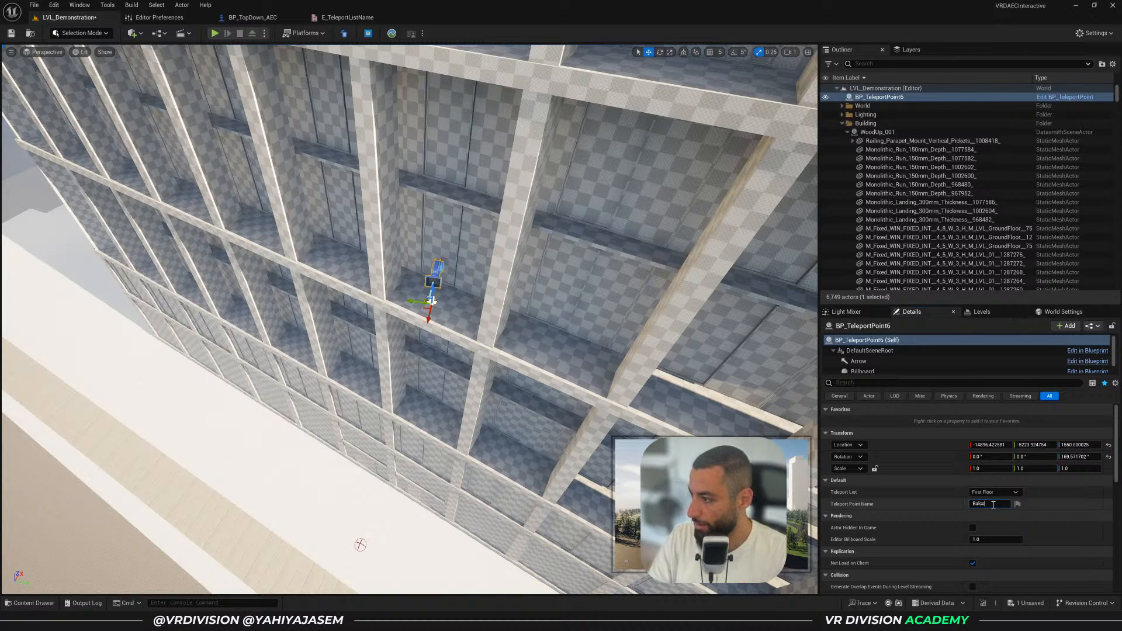
{"action": "type", "text": "Nice Vie"}
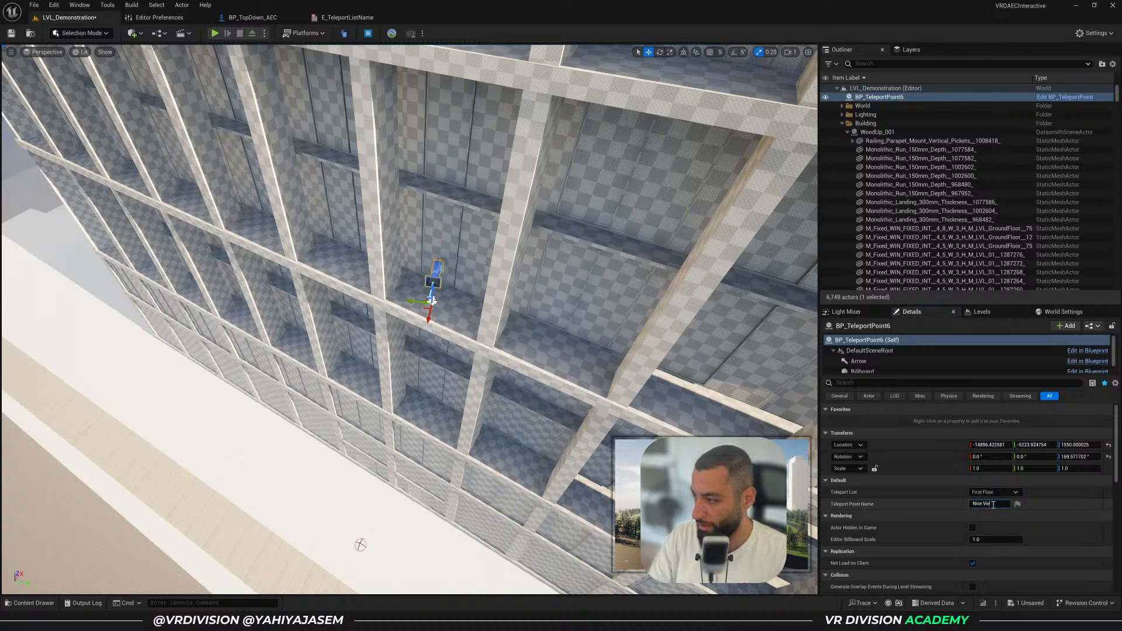
{"action": "type", "text": "w"}
{"action": "key", "text": "Return"}
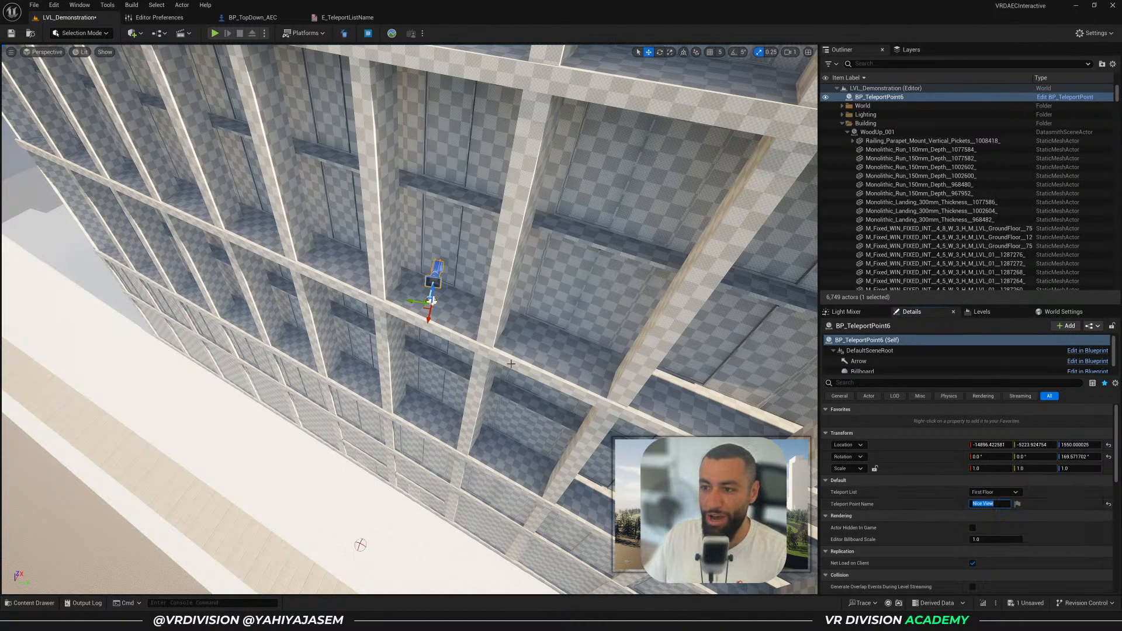
Add an enumerator named Fifth Floor to E_TeleportListName, placed between Third Floor and Misc
{"action": "key", "text": "ctrl+space"}
{"action": "double_click", "coordinate": [455, 415]}
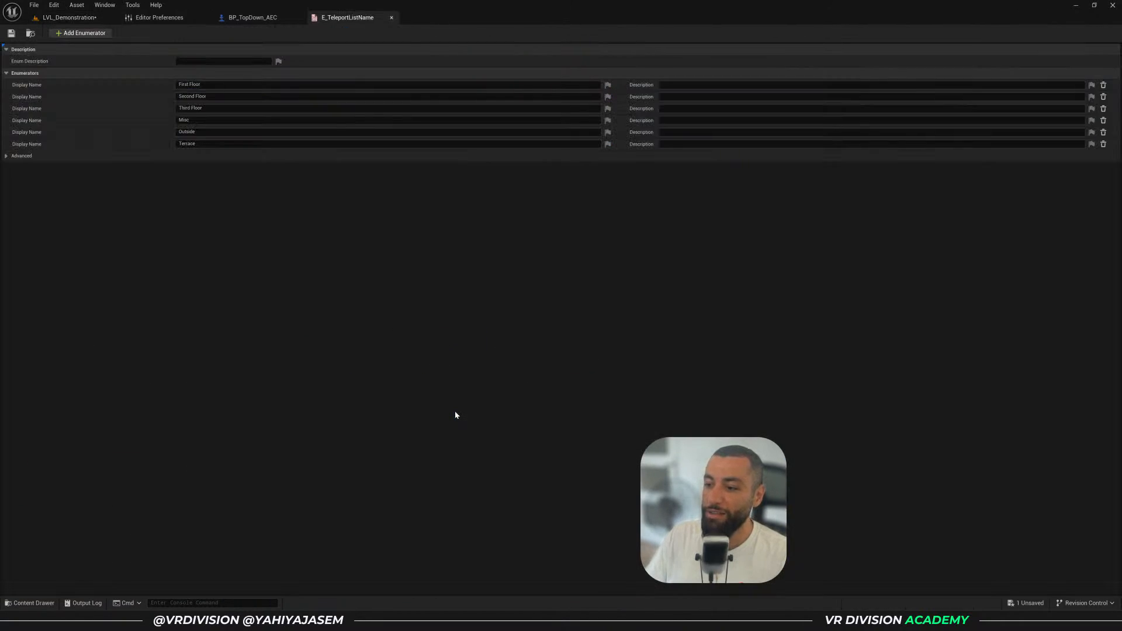
{"action": "left_click", "coordinate": [97, 35]}
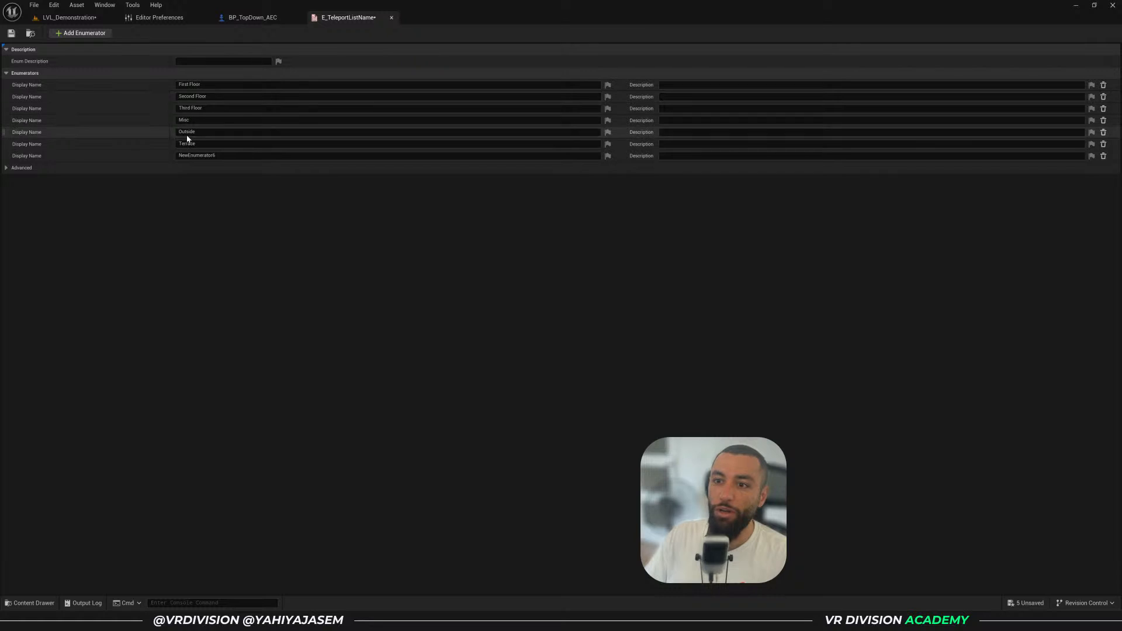
{"action": "left_click", "coordinate": [205, 156]}
{"action": "left_click_drag", "start_coordinate": [4, 156], "coordinate": [7, 122]}
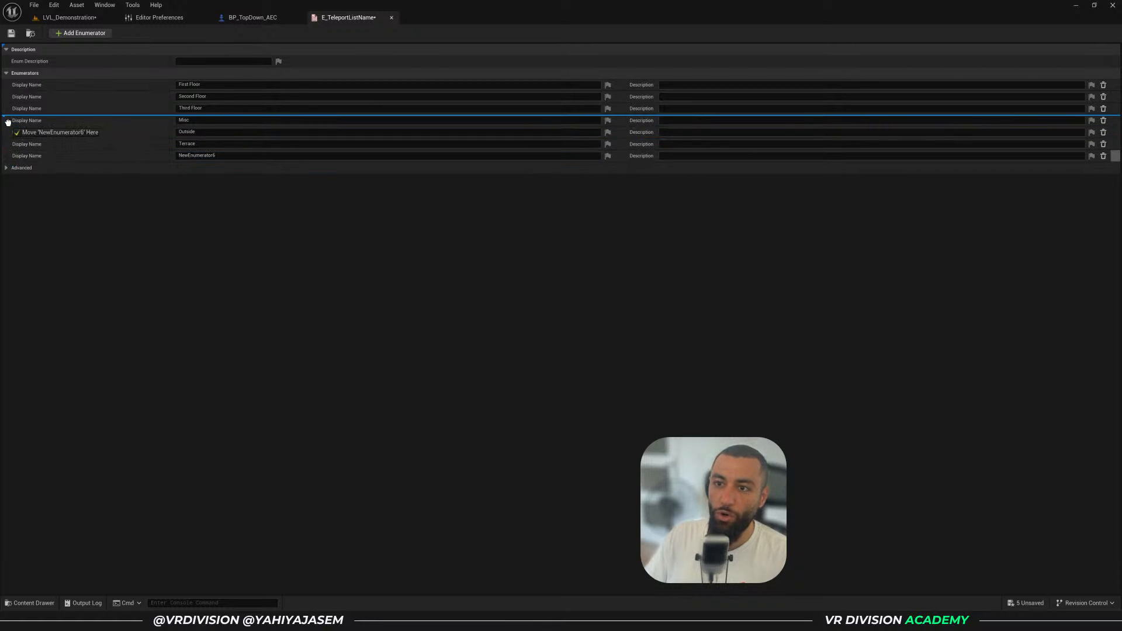
{"action": "left_click_drag", "start_coordinate": [204, 142], "coordinate": [208, 139]}
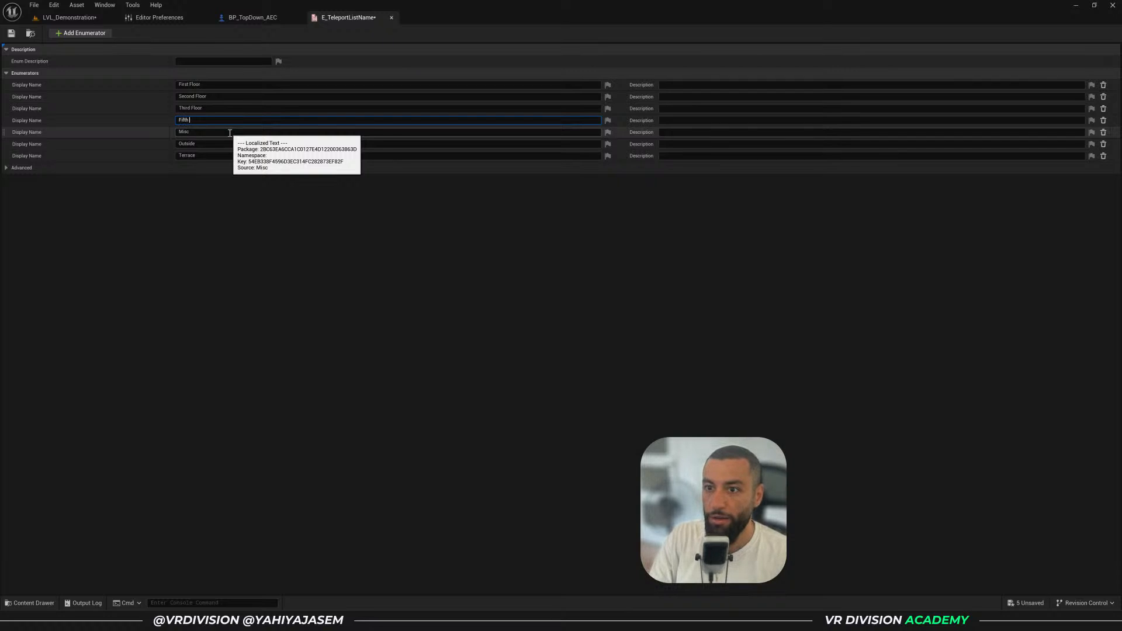
{"action": "key", "text": "Return"}
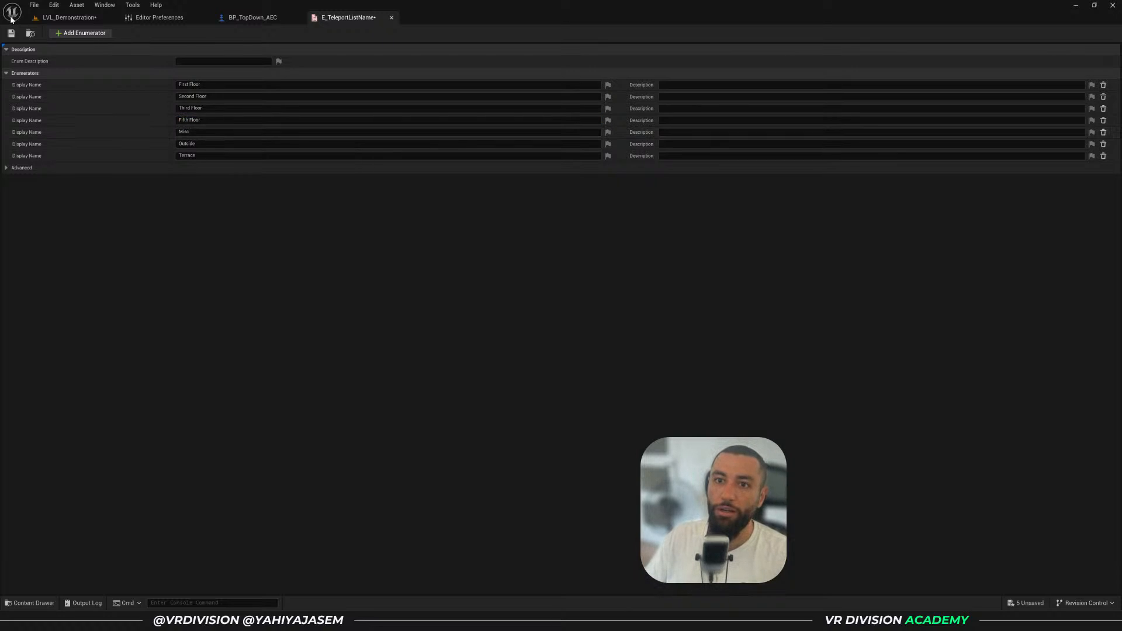
Assign the Nice View teleport point in LVL_Demonstration to the Fifth Floor teleport list and save everything
{"action": "left_click", "coordinate": [76, 17]}
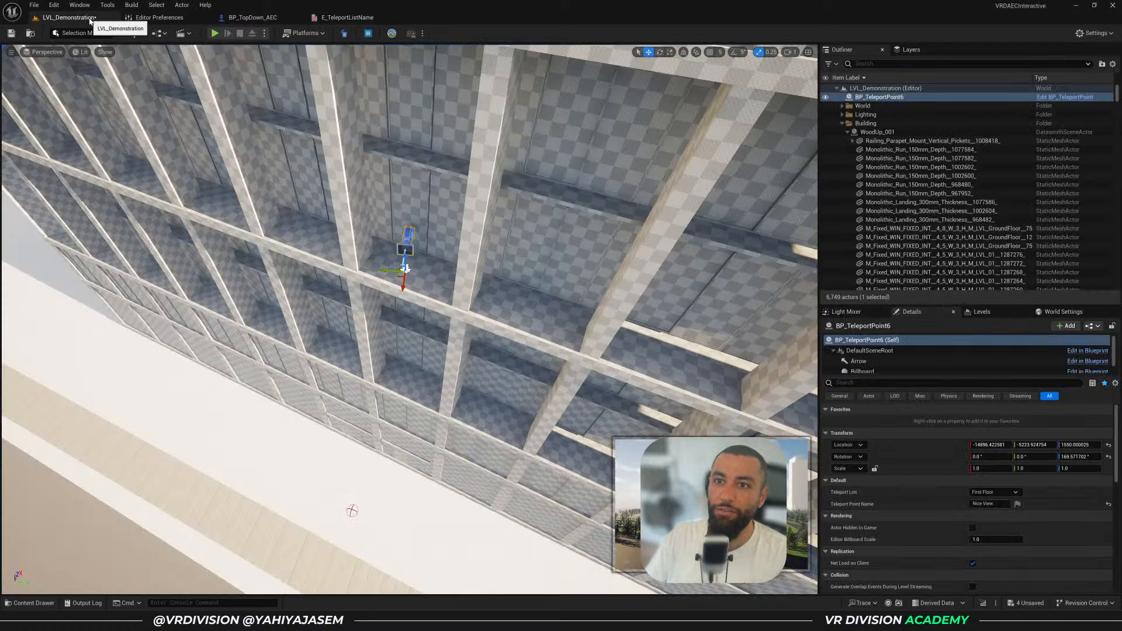
{"action": "left_click", "coordinate": [997, 492]}
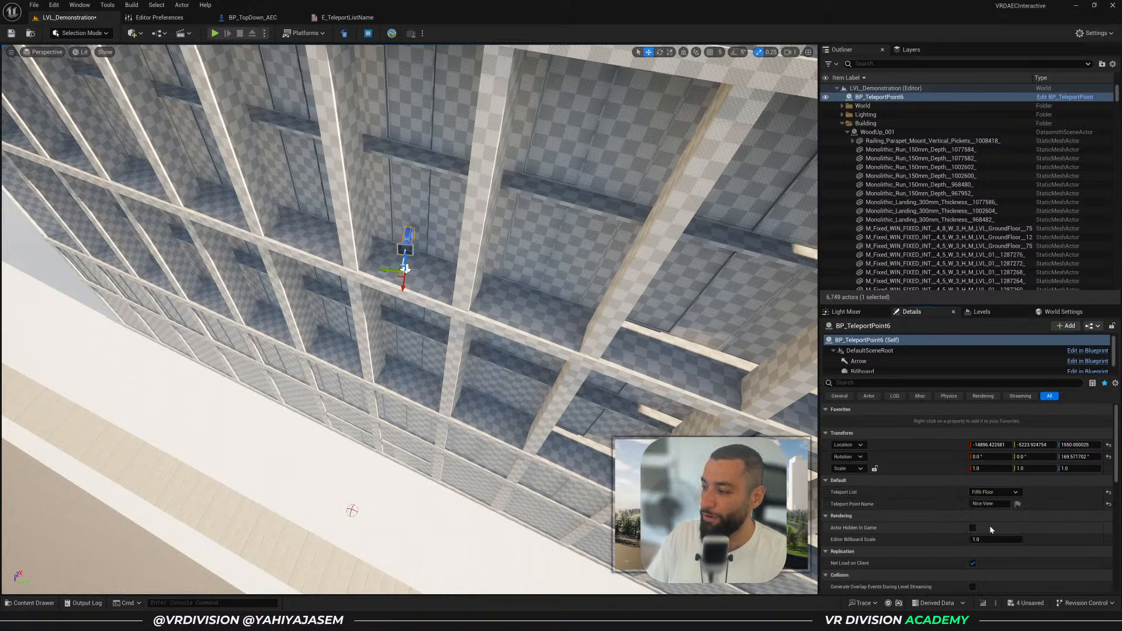
{"action": "left_click", "coordinate": [990, 525]}
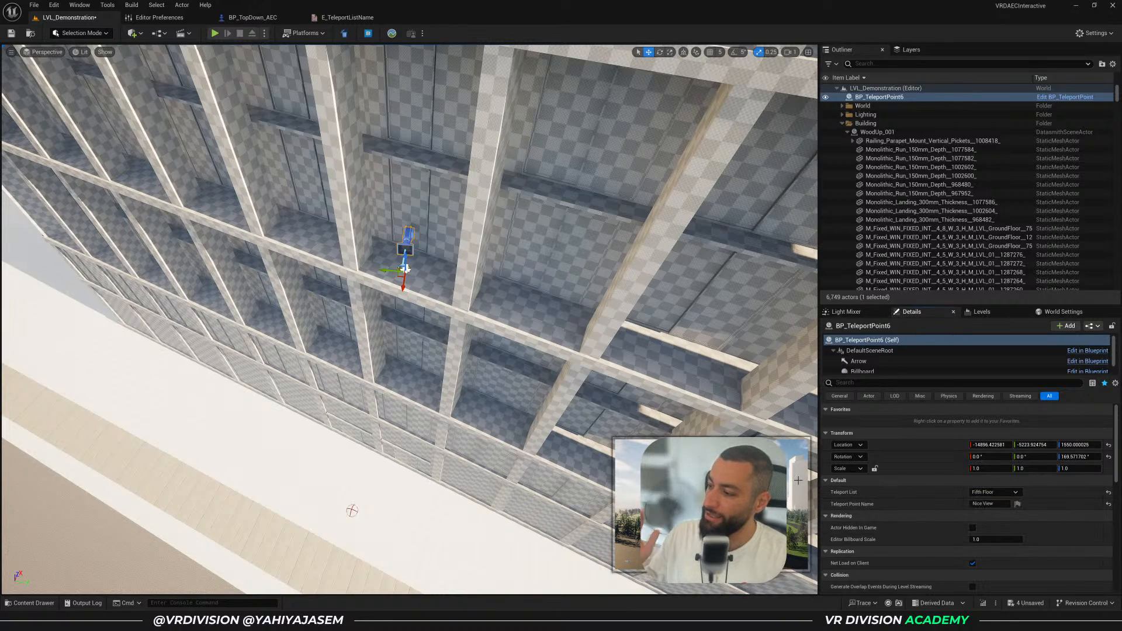
{"action": "scroll", "coordinate": [824, 491], "scroll_direction": "down", "scroll_amount": 1}
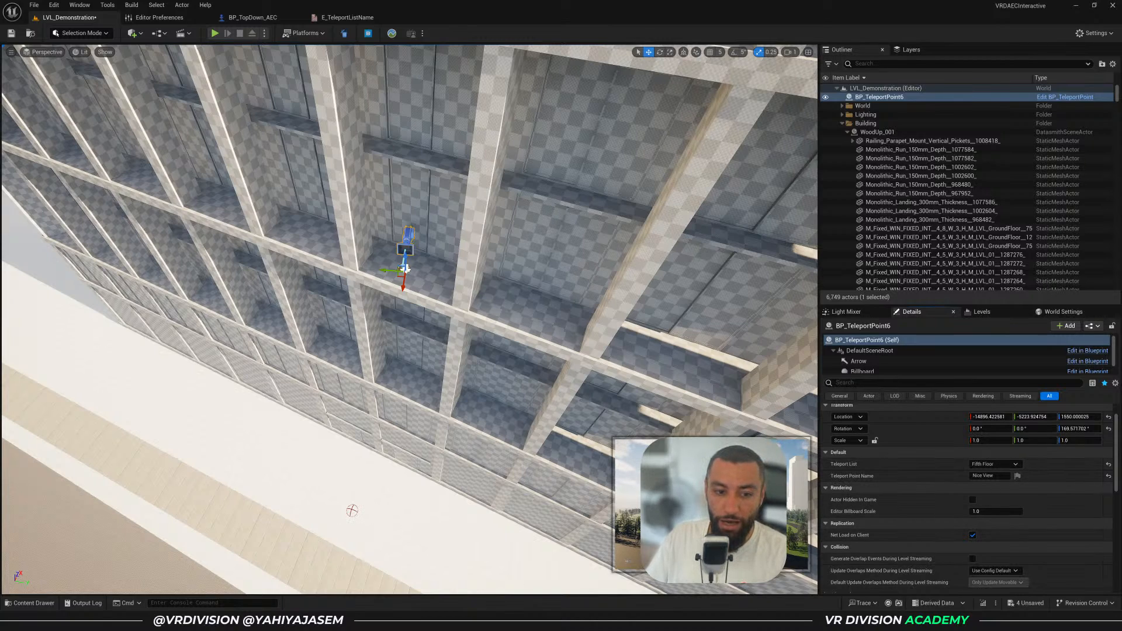
{"action": "right_click_drag", "start_coordinate": [562, 255], "coordinate": [545, 246]}
{"action": "key", "text": "ctrl+s"}
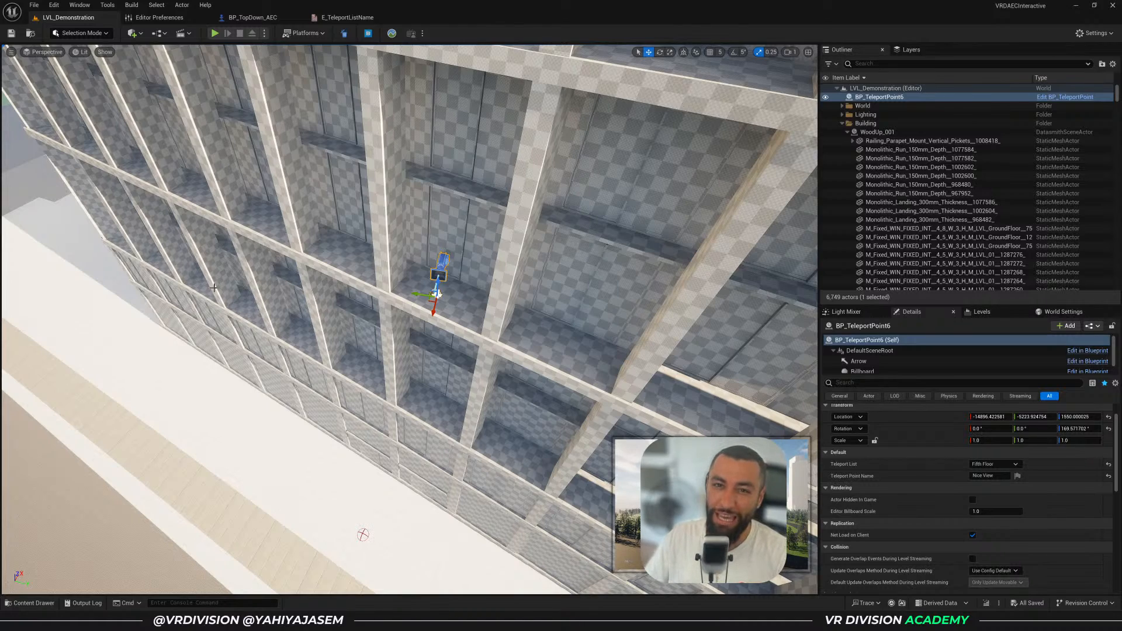
Play the level from street level beside the building and show the in-game Teleport destinations
{"action": "right_click_drag", "start_coordinate": [203, 183], "coordinate": [151, 102]}
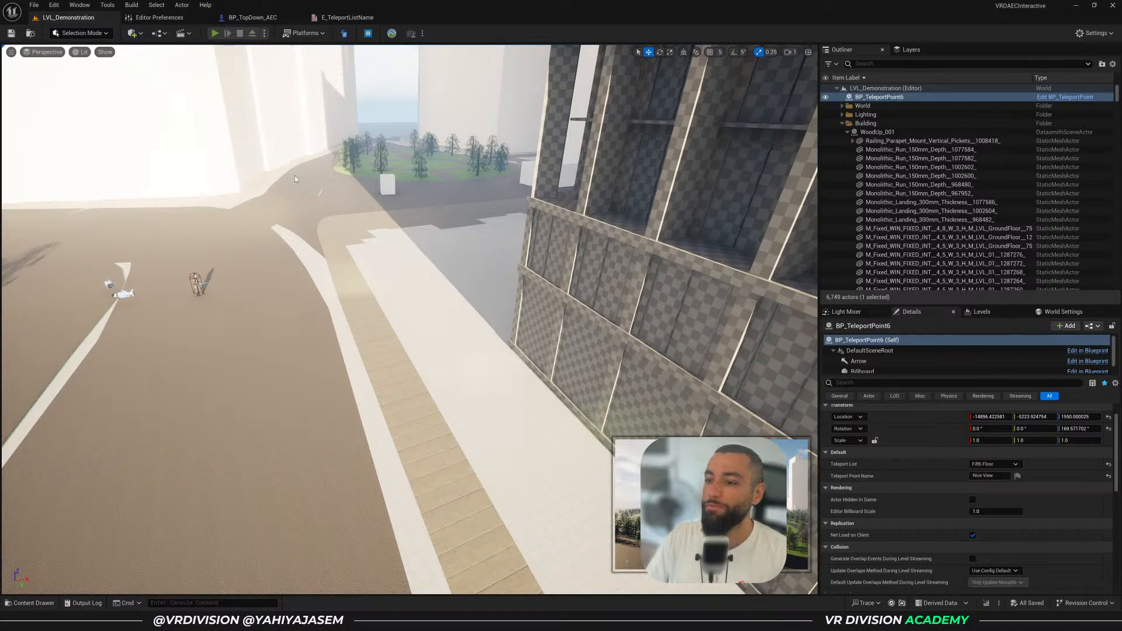
{"action": "key", "text": "alt+p"}
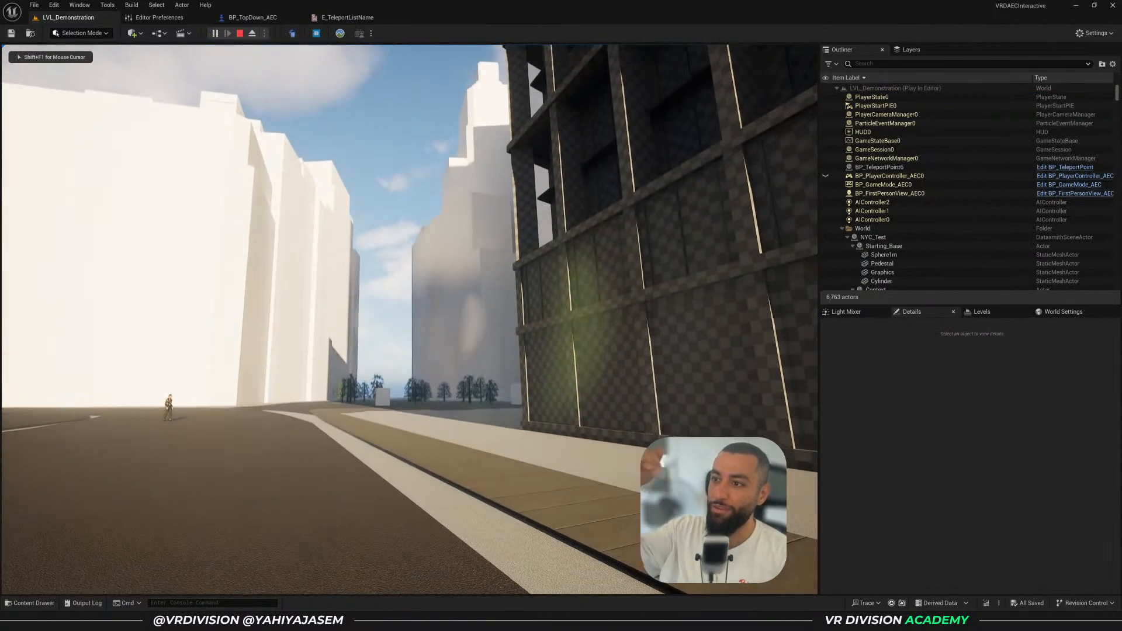
{"action": "key", "text": "Tab"}
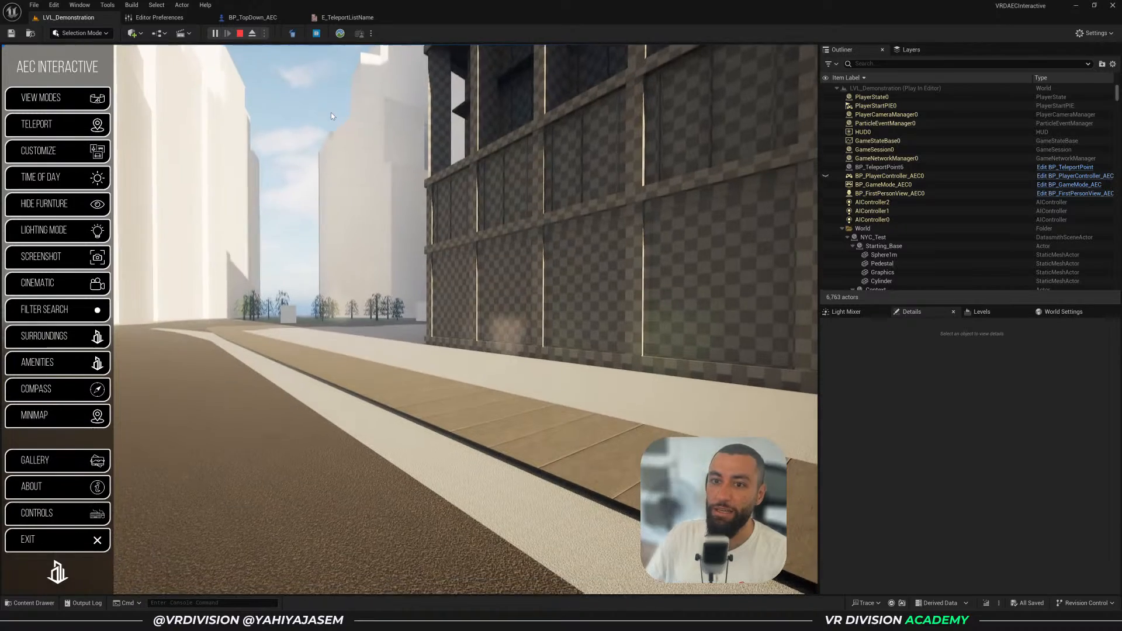
{"action": "left_click", "coordinate": [72, 130]}
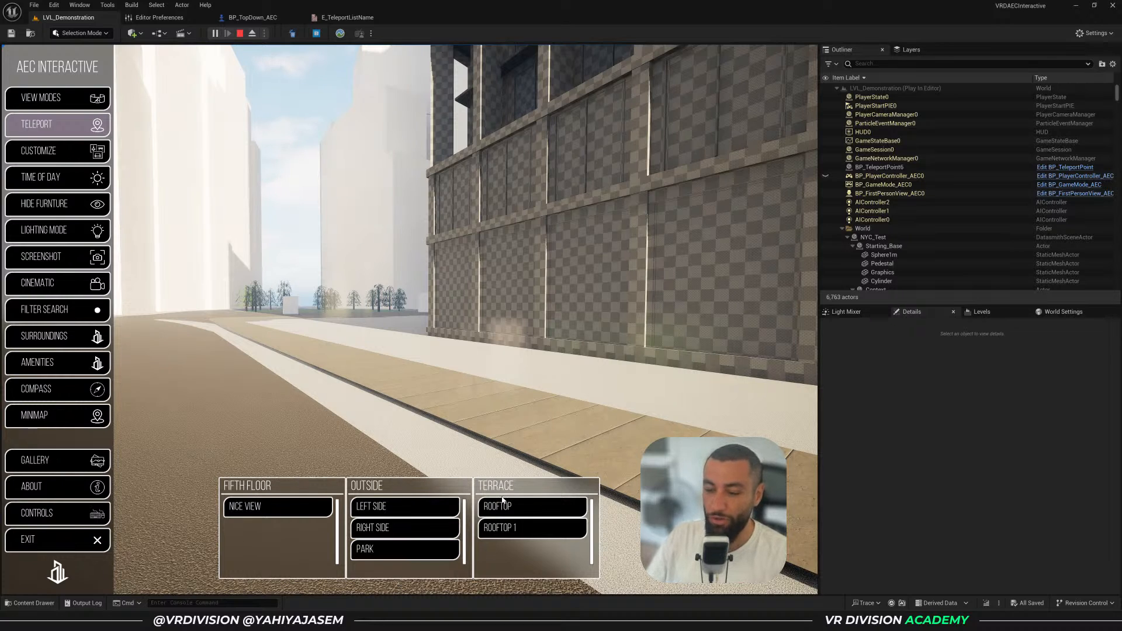
Test the Rooftop 1, Left Side and Nice View teleport destinations in the running level and stop the play session
{"action": "left_click", "coordinate": [506, 526]}
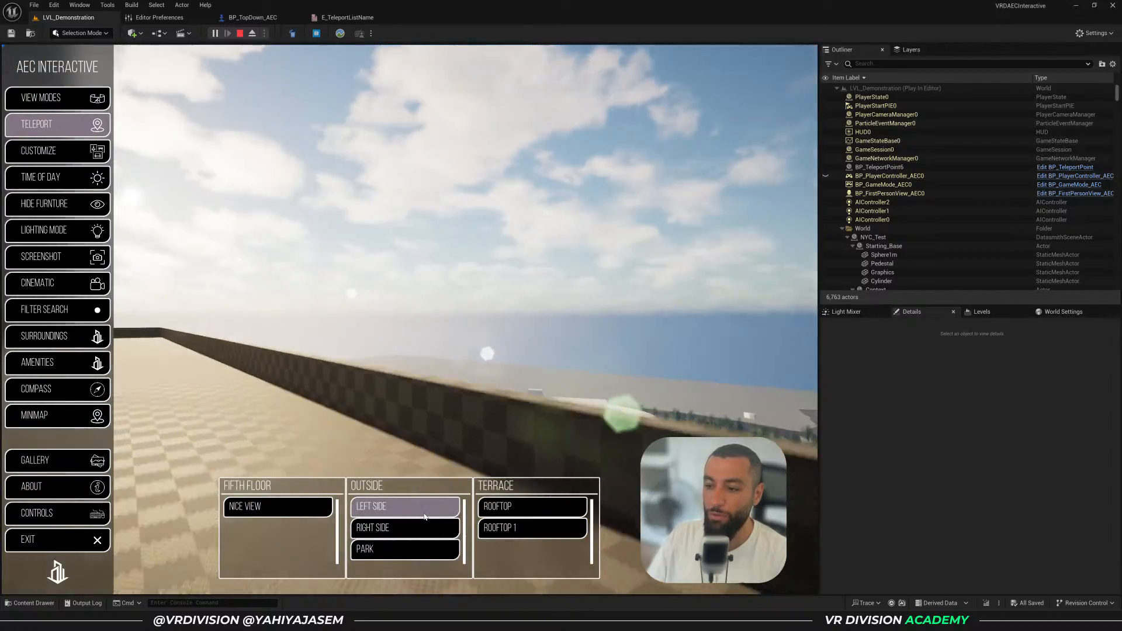
{"action": "left_click", "coordinate": [427, 509]}
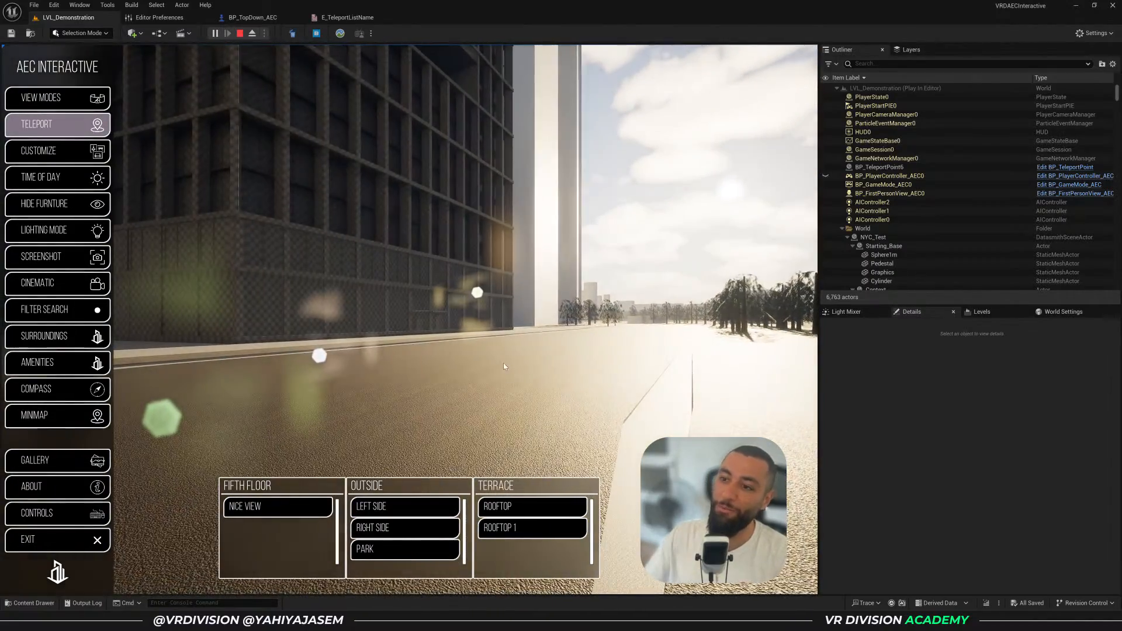
{"action": "left_click_drag", "start_coordinate": [503, 363], "coordinate": [358, 166]}
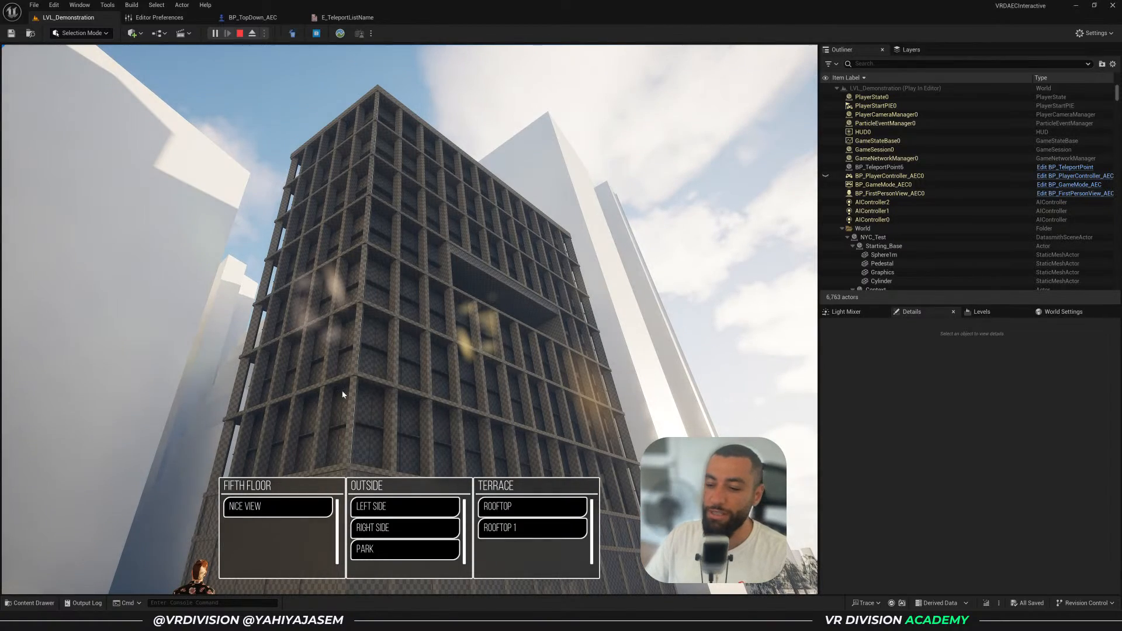
{"action": "left_click", "coordinate": [279, 506]}
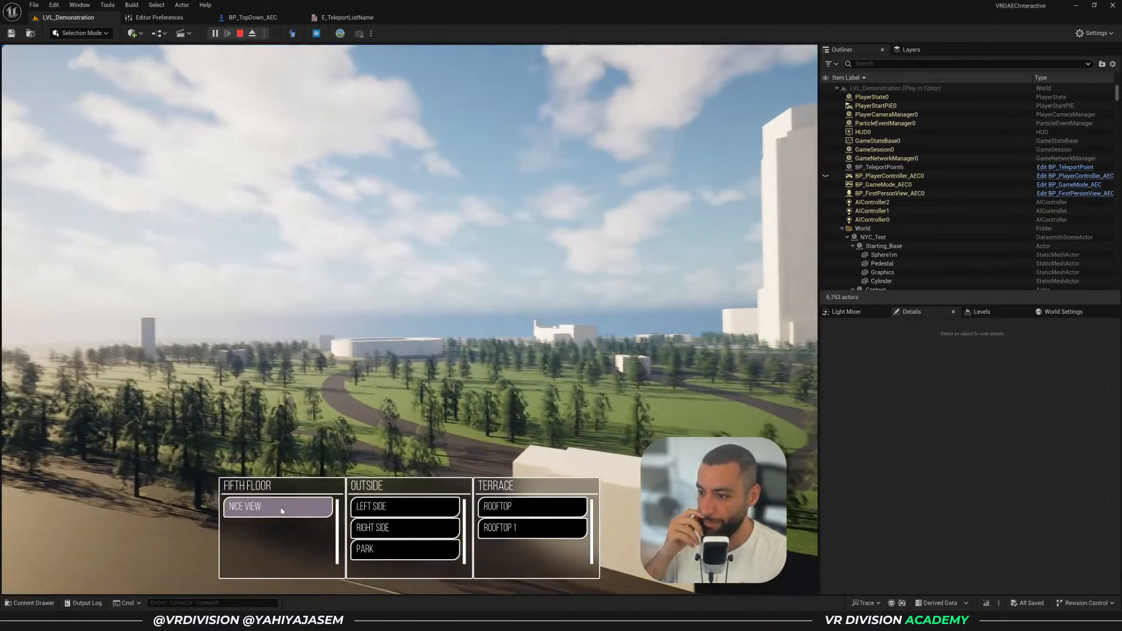
{"action": "key", "text": "Escape"}
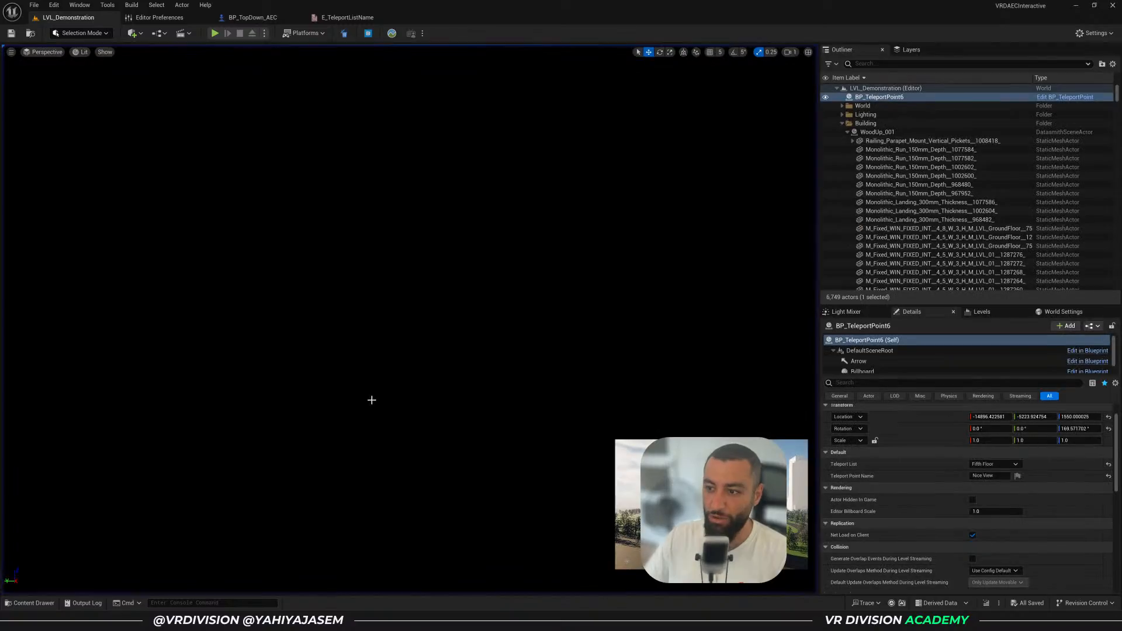
Select the building's rooftop floor and add the level 04 floor slab to the selection
{"action": "scroll", "coordinate": [526, 275], "scroll_direction": "up", "scroll_amount": 3}
{"action": "right_click_drag", "start_coordinate": [526, 274], "coordinate": [456, 298]}
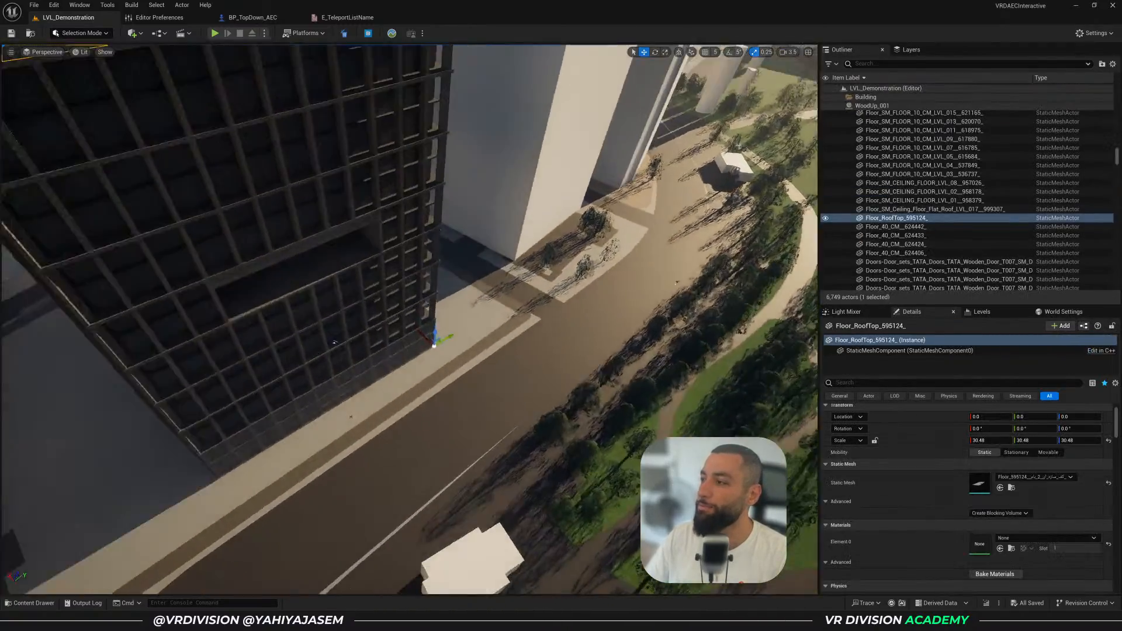
{"action": "right_click_drag", "start_coordinate": [444, 304], "coordinate": [409, 298]}
{"action": "right_click_drag", "start_coordinate": [438, 372], "coordinate": [421, 294]}
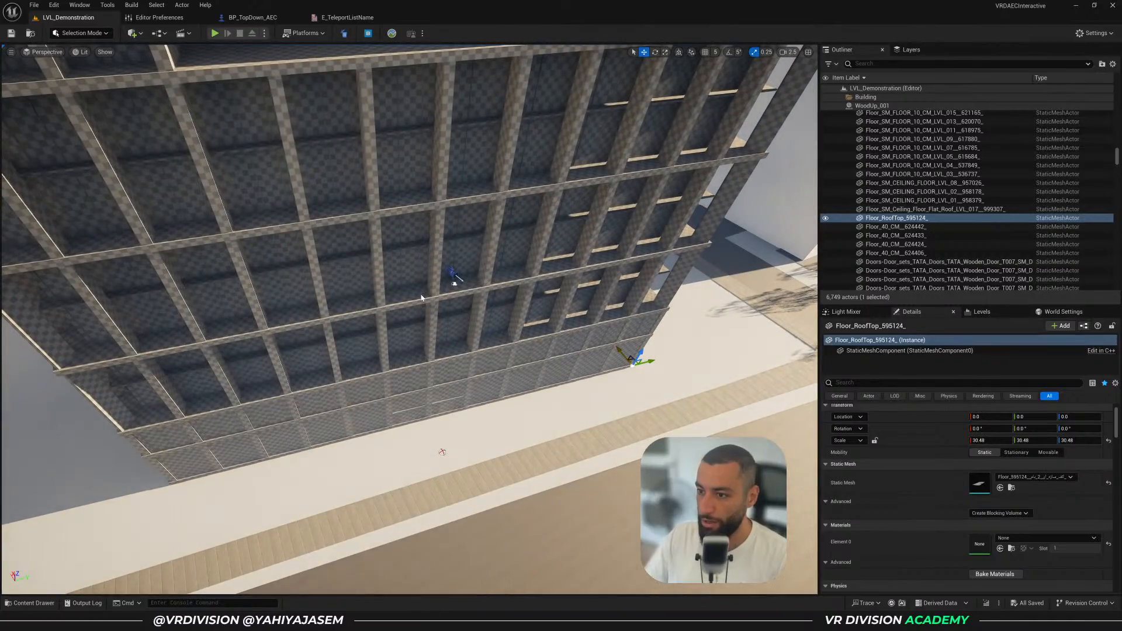
{"action": "left_click", "coordinate": [421, 294]}
{"action": "left_click", "coordinate": [415, 299], "text": "ctrl"}
{"action": "left_click", "coordinate": [414, 293], "text": "ctrl"}
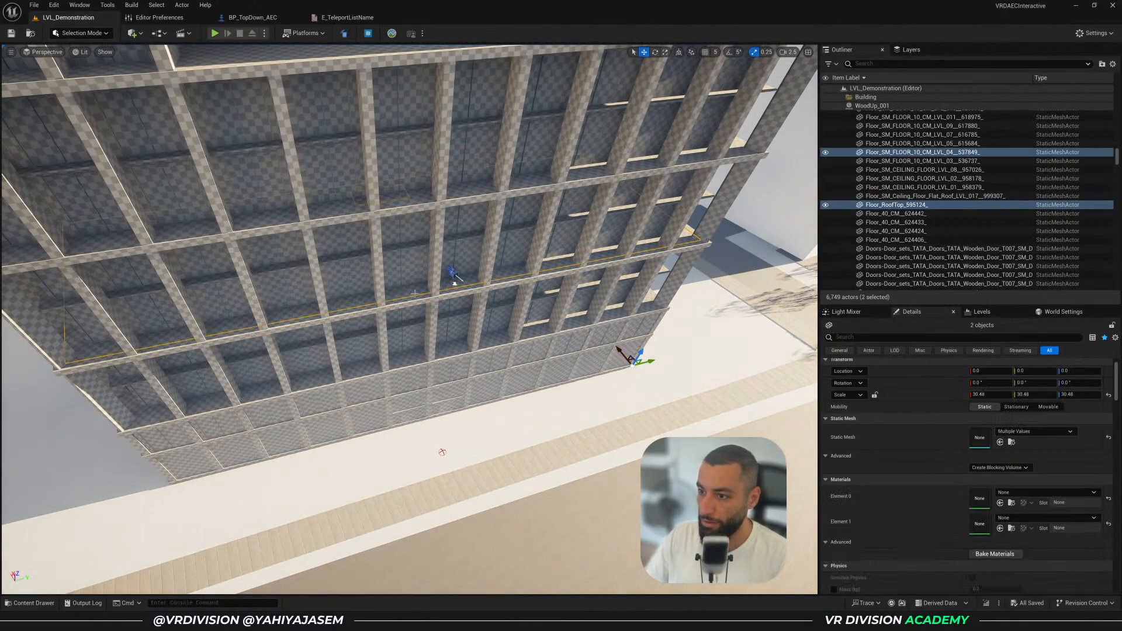
Open both selected floors' static meshes in the Property Matrix and set their Collision Complexity to Use Complex Collision As Simple
{"action": "key", "text": "ctrl+b"}
{"action": "right_click", "coordinate": [702, 377]}
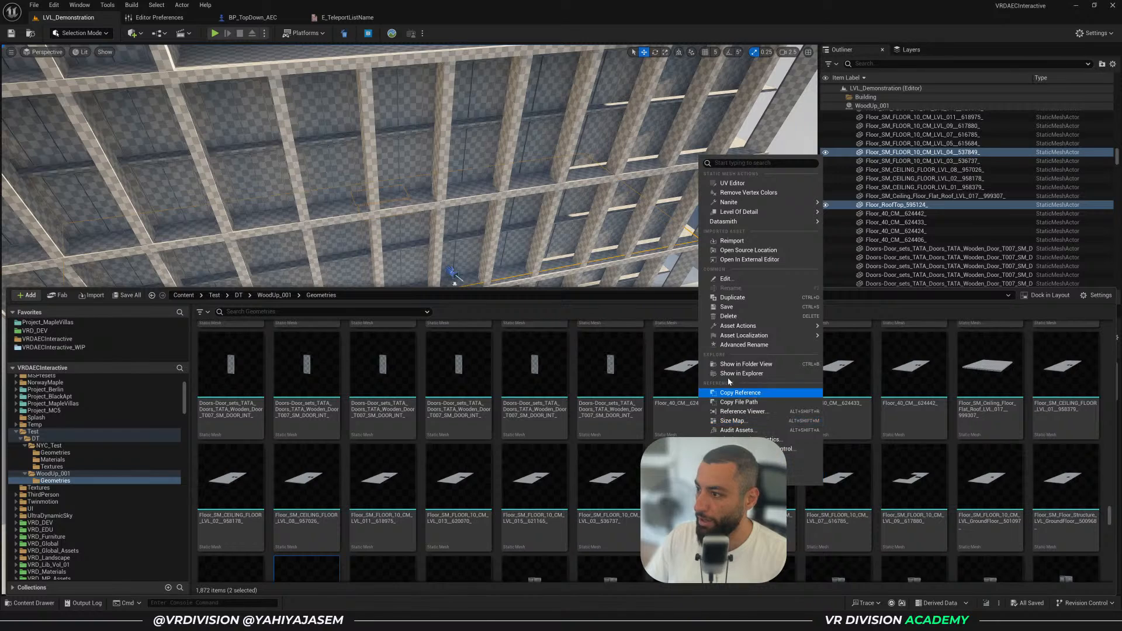
{"action": "mouse_move", "coordinate": [750, 331]}
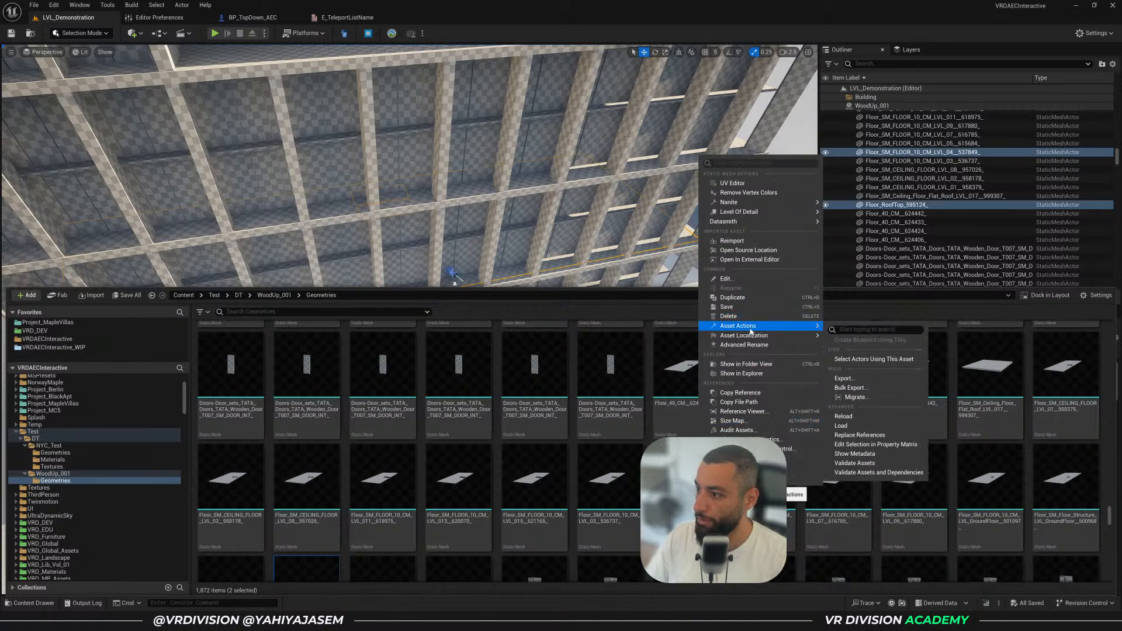
{"action": "left_click", "coordinate": [879, 445]}
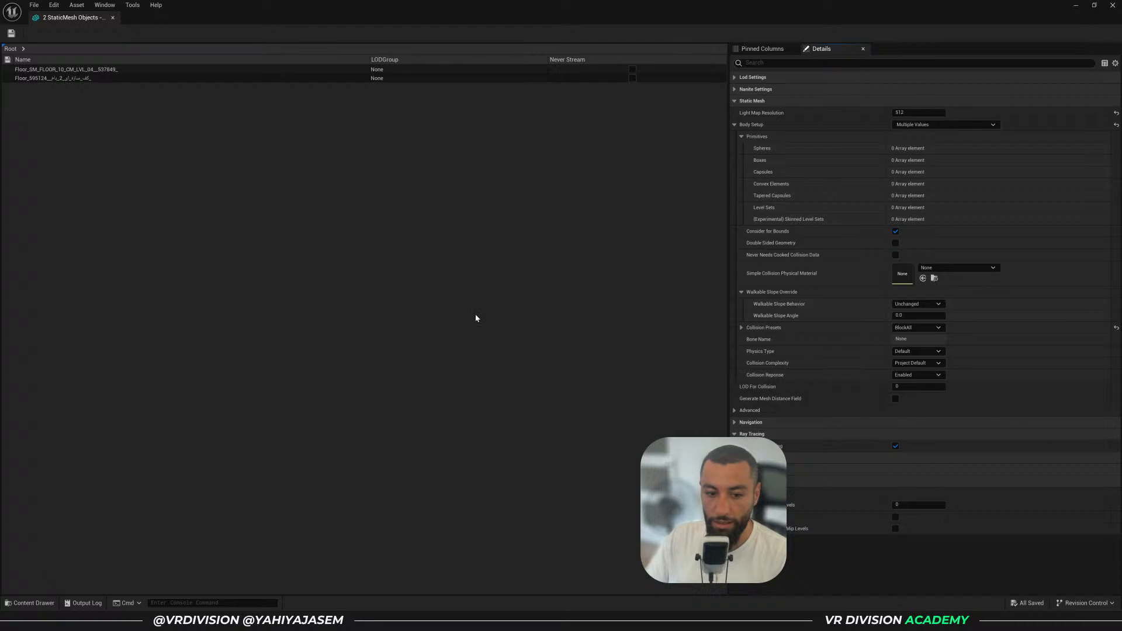
{"action": "left_click", "coordinate": [419, 80]}
{"action": "key", "text": "ctrl+a"}
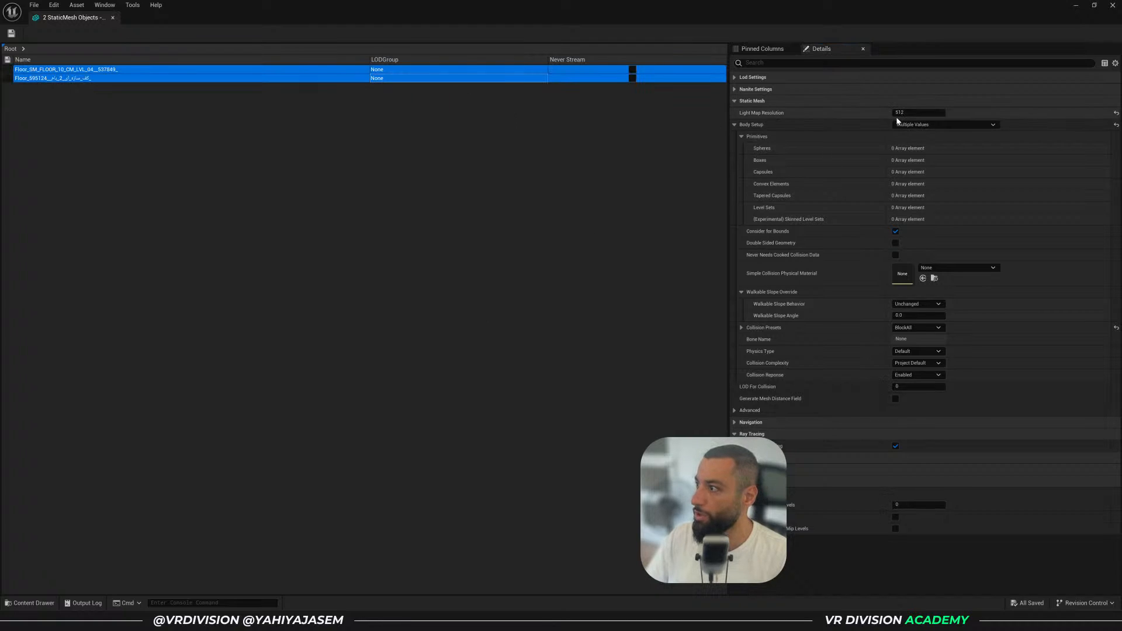
{"action": "left_click", "coordinate": [926, 364]}
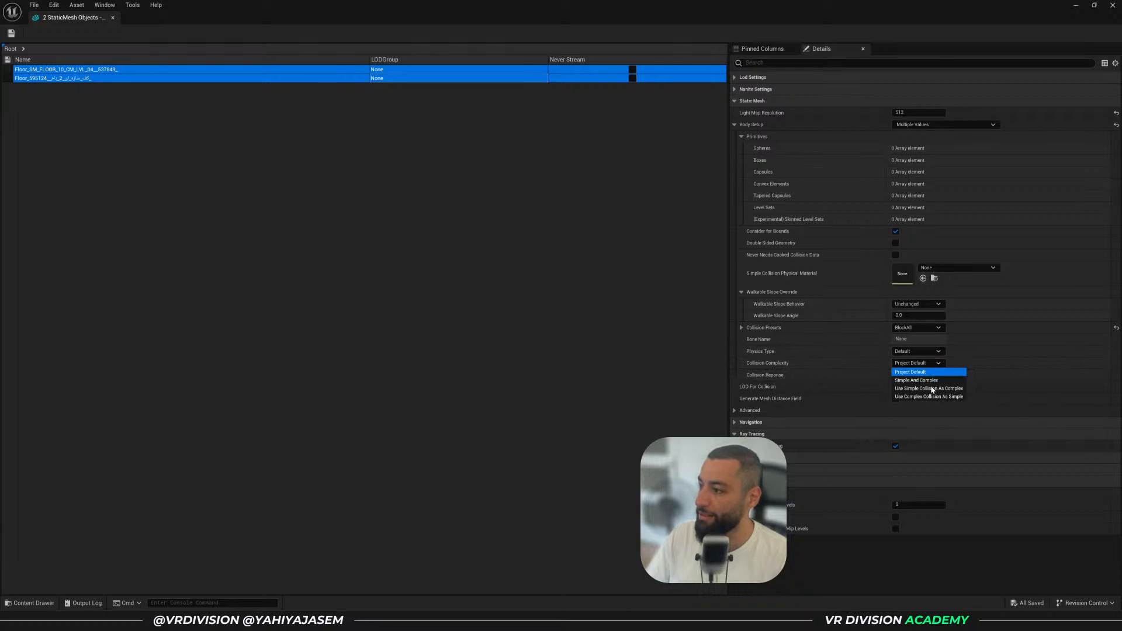
{"action": "left_click", "coordinate": [918, 393]}
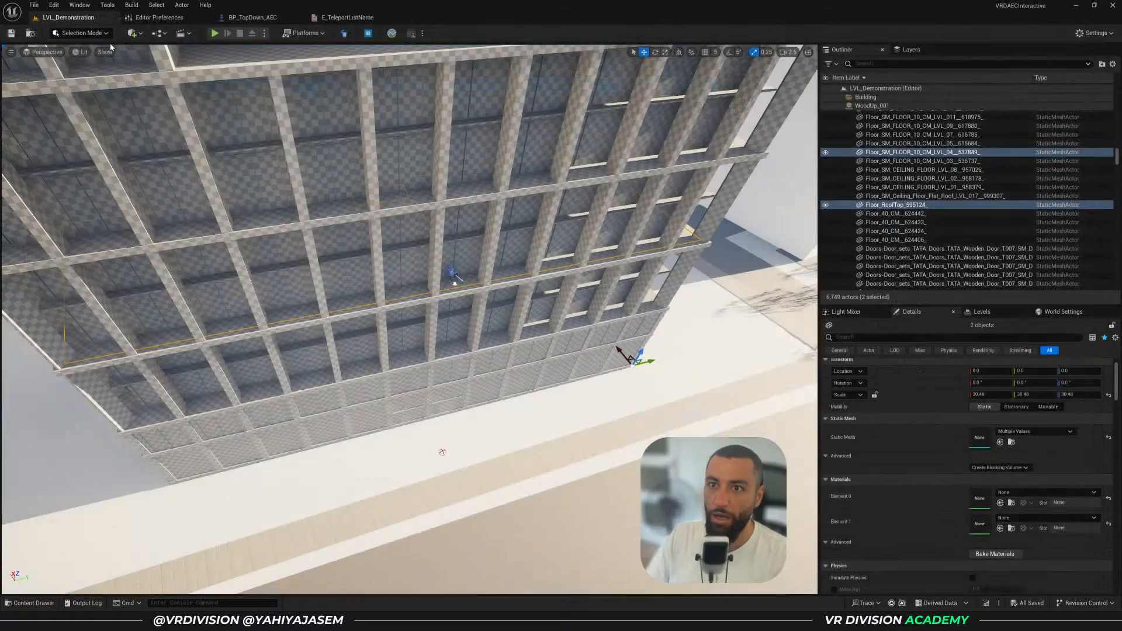
Find the WBP_UI_Taskbar widget in the VRDAECInteractive Blueprints folder and open it for editing
{"action": "right_click_drag", "start_coordinate": [416, 361], "coordinate": [395, 313]}
{"action": "key", "text": "ctrl+space"}
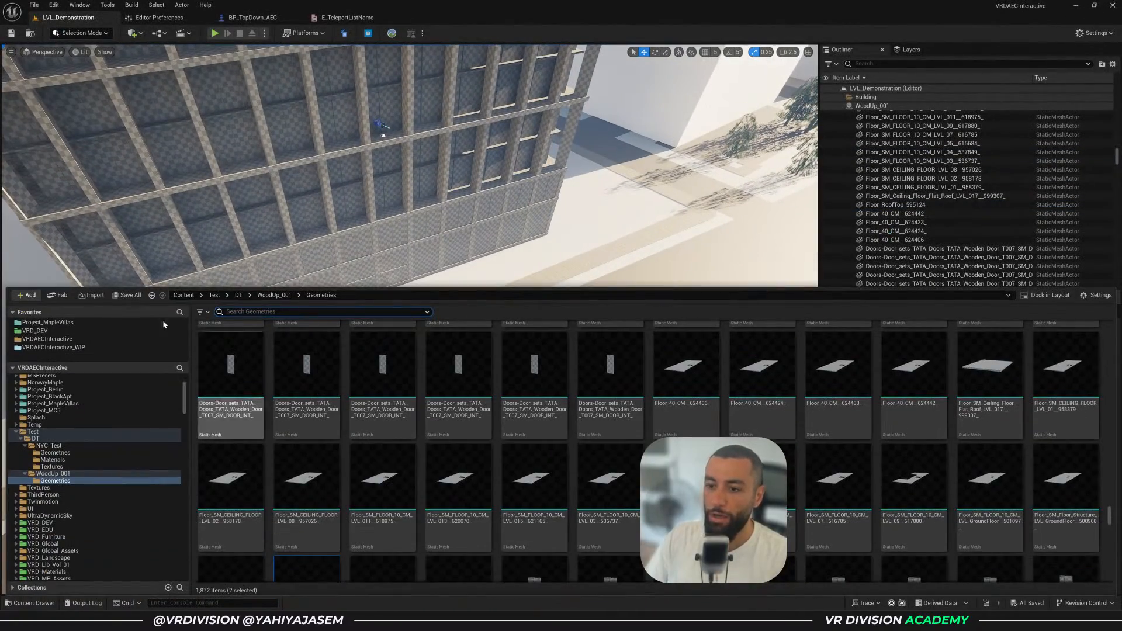
{"action": "left_click", "coordinate": [47, 339]}
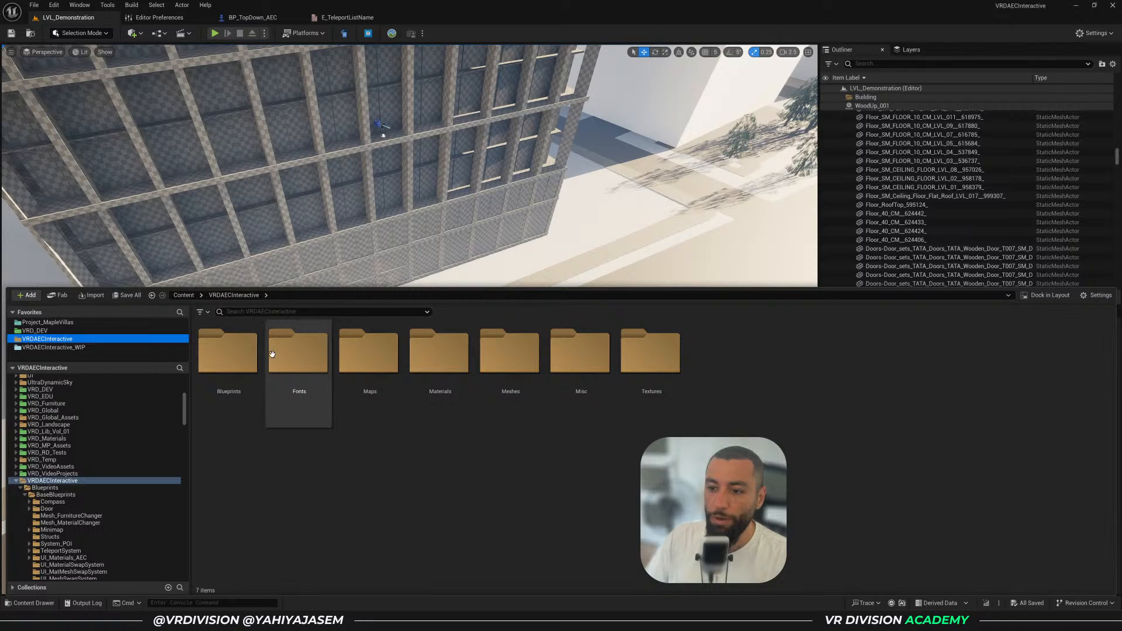
{"action": "double_click", "coordinate": [246, 368]}
{"action": "type", "text": "tas"}
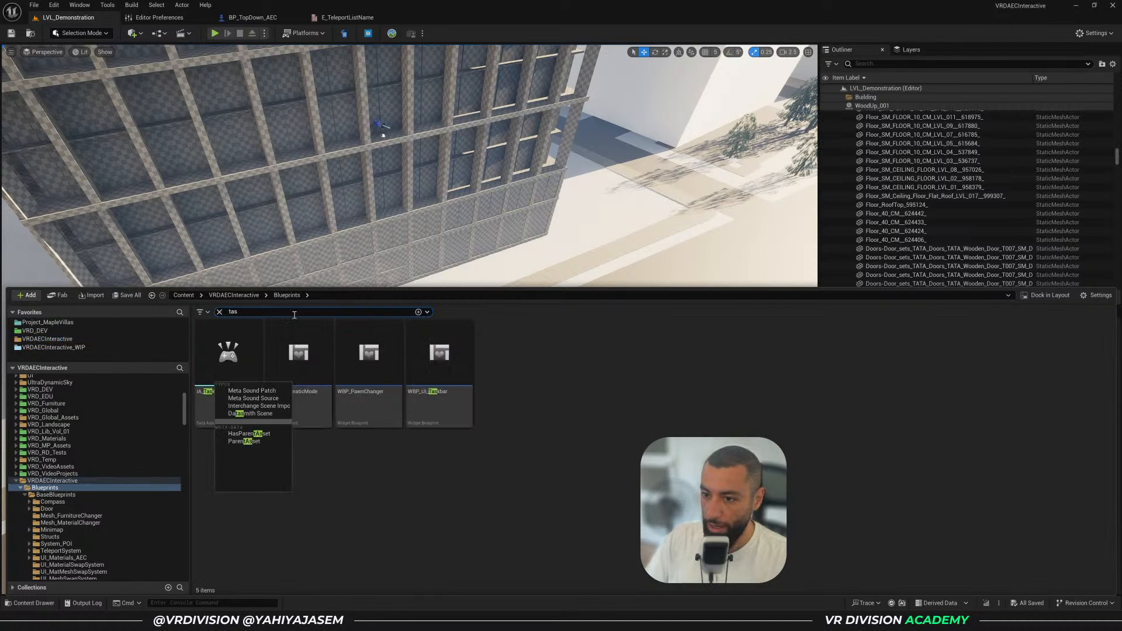
{"action": "left_click", "coordinate": [437, 361]}
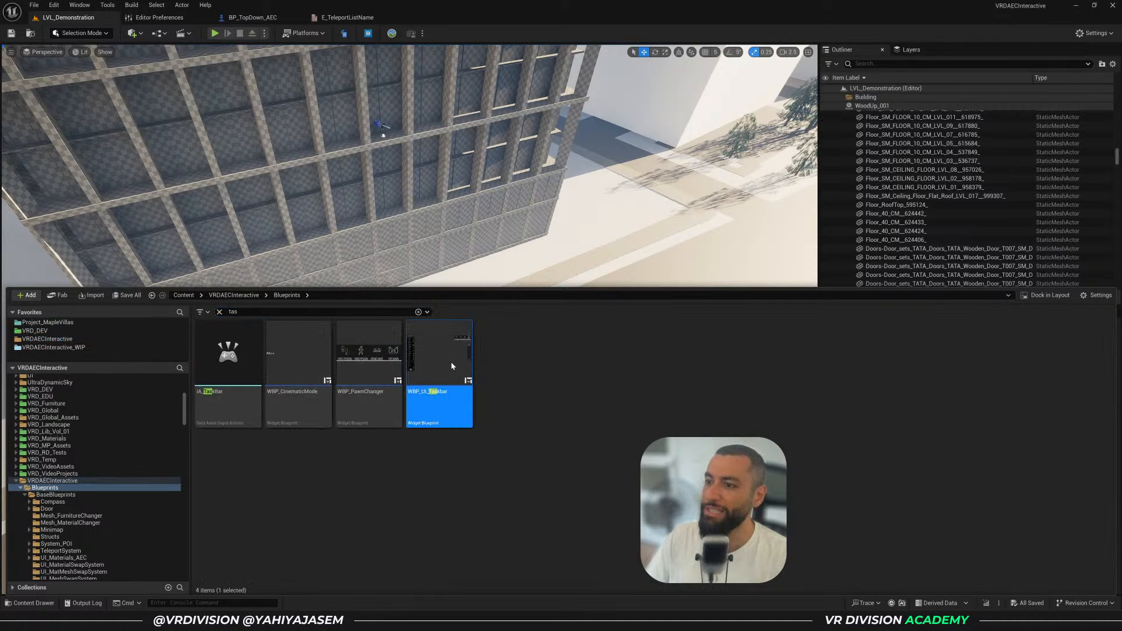
{"action": "double_click", "coordinate": [451, 366]}
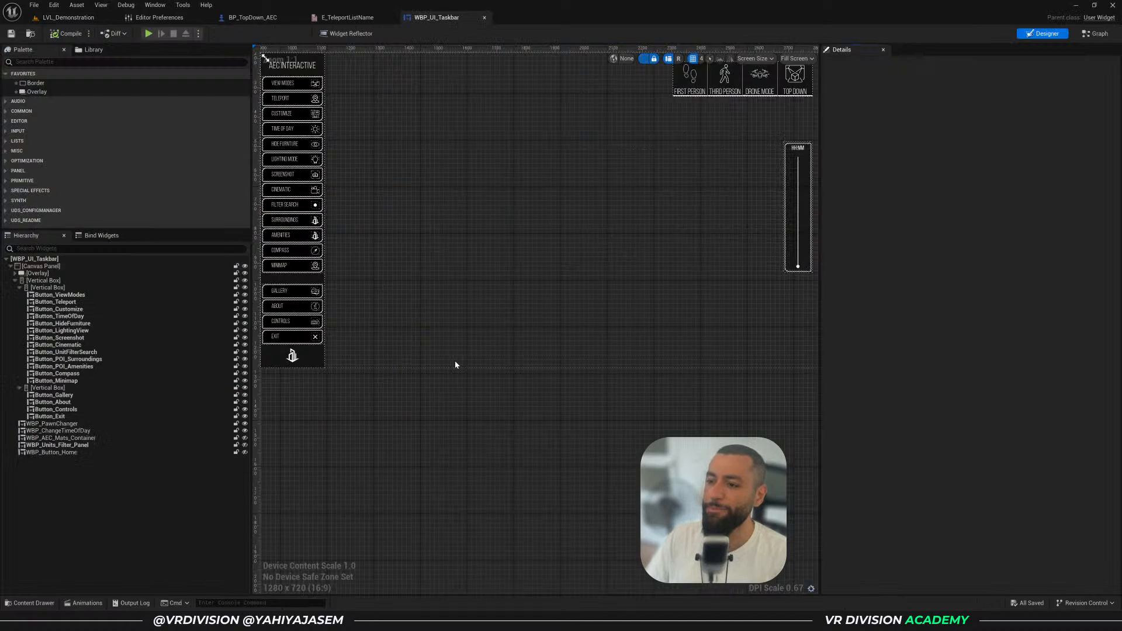
Look through the taskbar widget's Event Graph for the teleport list logic
{"action": "left_click", "coordinate": [1092, 35]}
{"action": "scroll", "coordinate": [644, 290], "scroll_direction": "down", "scroll_amount": 8}
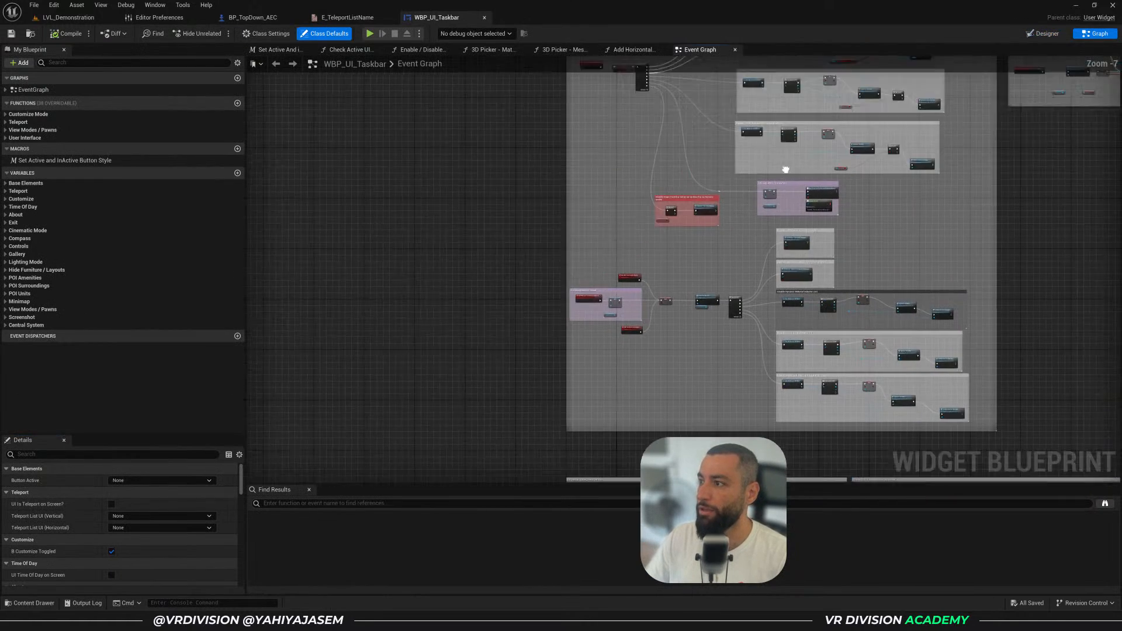
{"action": "right_click_drag", "start_coordinate": [645, 291], "coordinate": [579, 479]}
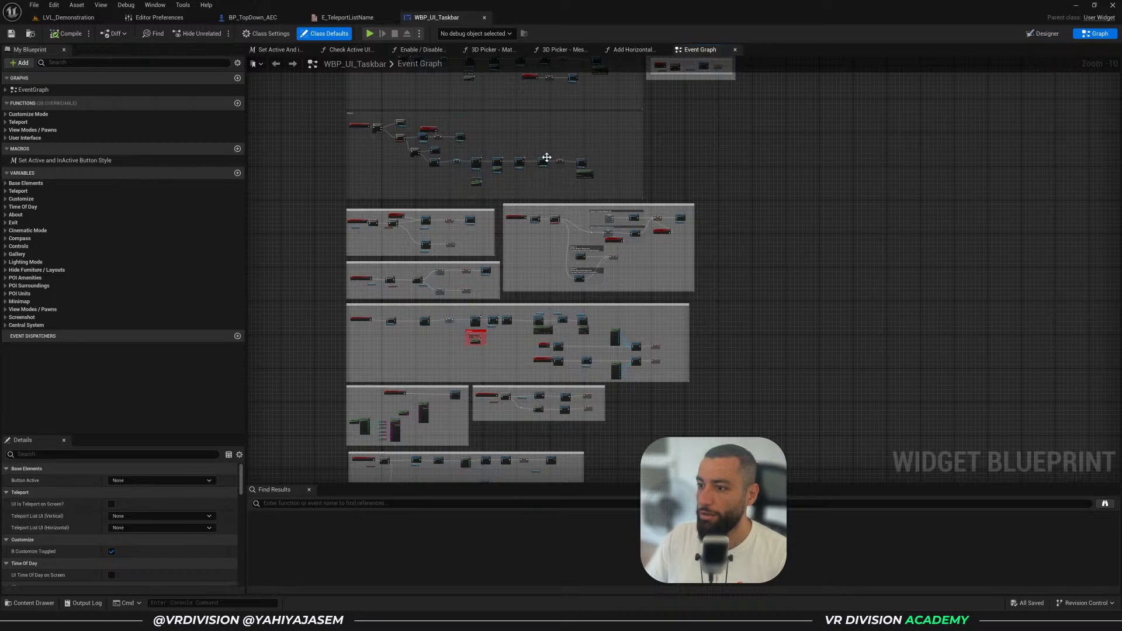
{"action": "right_click_drag", "start_coordinate": [546, 157], "coordinate": [556, 461]}
{"action": "right_click_drag", "start_coordinate": [521, 401], "coordinate": [538, 88]}
{"action": "scroll", "coordinate": [538, 236], "scroll_direction": "up", "scroll_amount": 2}
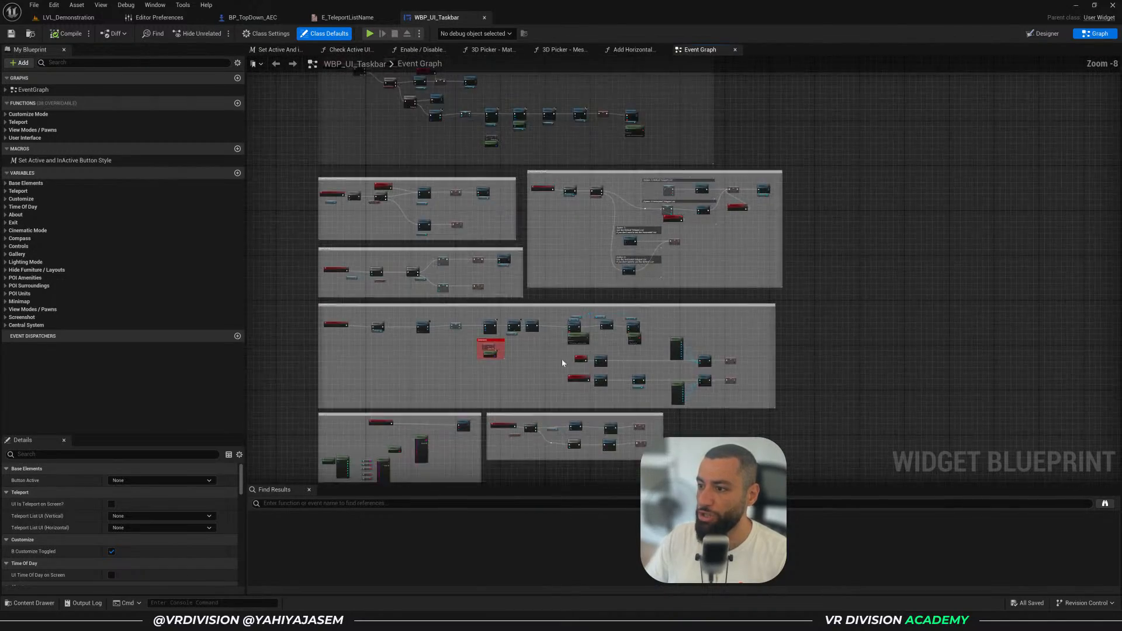
{"action": "scroll", "coordinate": [562, 359], "scroll_direction": "up", "scroll_amount": 2}
{"action": "right_click_drag", "start_coordinate": [562, 359], "coordinate": [577, 201]}
{"action": "right_click_drag", "start_coordinate": [592, 333], "coordinate": [662, 151]}
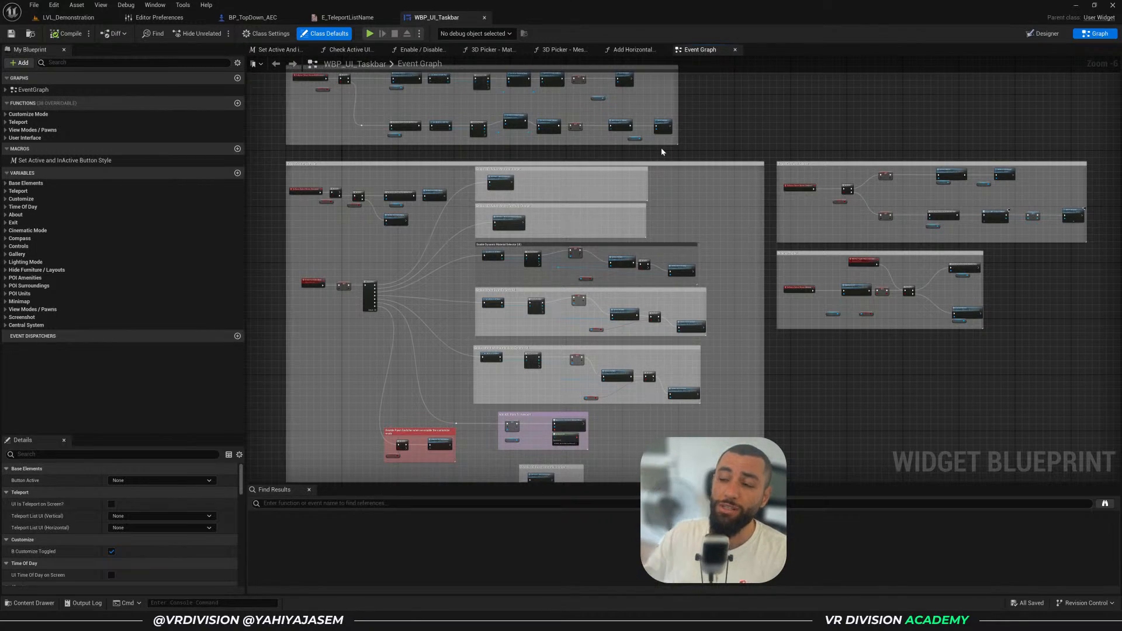
{"action": "right_click_drag", "start_coordinate": [680, 252], "coordinate": [648, 73]}
{"action": "right_click_drag", "start_coordinate": [631, 420], "coordinate": [620, 155]}
{"action": "scroll", "coordinate": [620, 204], "scroll_direction": "down", "scroll_amount": 2}
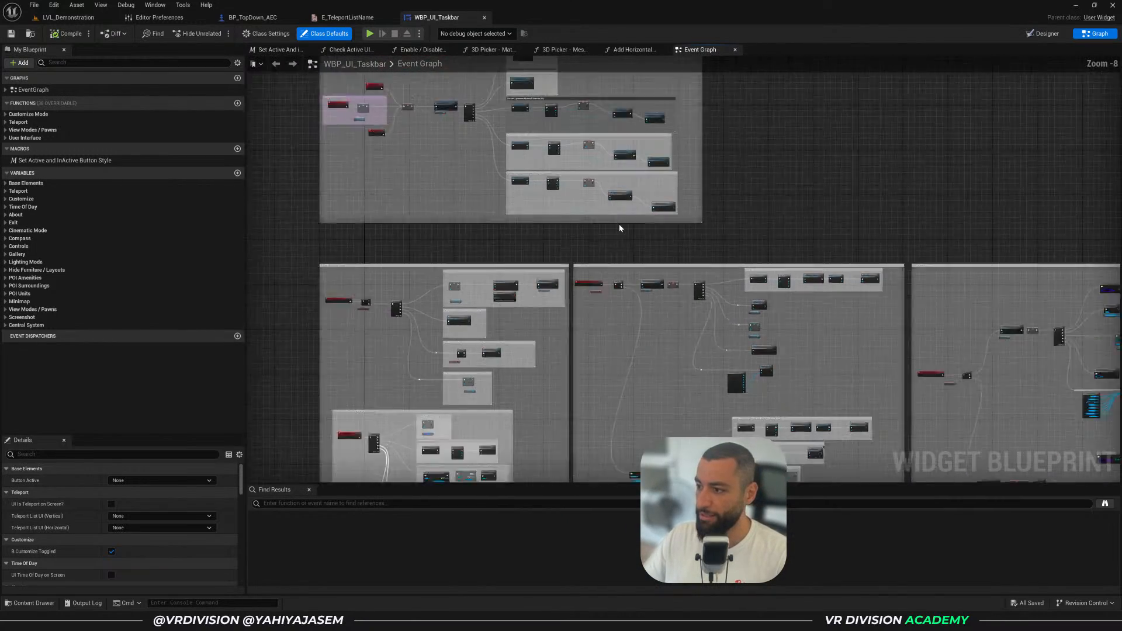
{"action": "scroll", "coordinate": [621, 225], "scroll_direction": "down", "scroll_amount": 1}
{"action": "right_click_drag", "start_coordinate": [624, 220], "coordinate": [603, 429]}
{"action": "scroll", "coordinate": [605, 354], "scroll_direction": "down", "scroll_amount": 3}
{"action": "right_click_drag", "start_coordinate": [512, 335], "coordinate": [495, 450]}
{"action": "scroll", "coordinate": [615, 220], "scroll_direction": "up", "scroll_amount": 3}
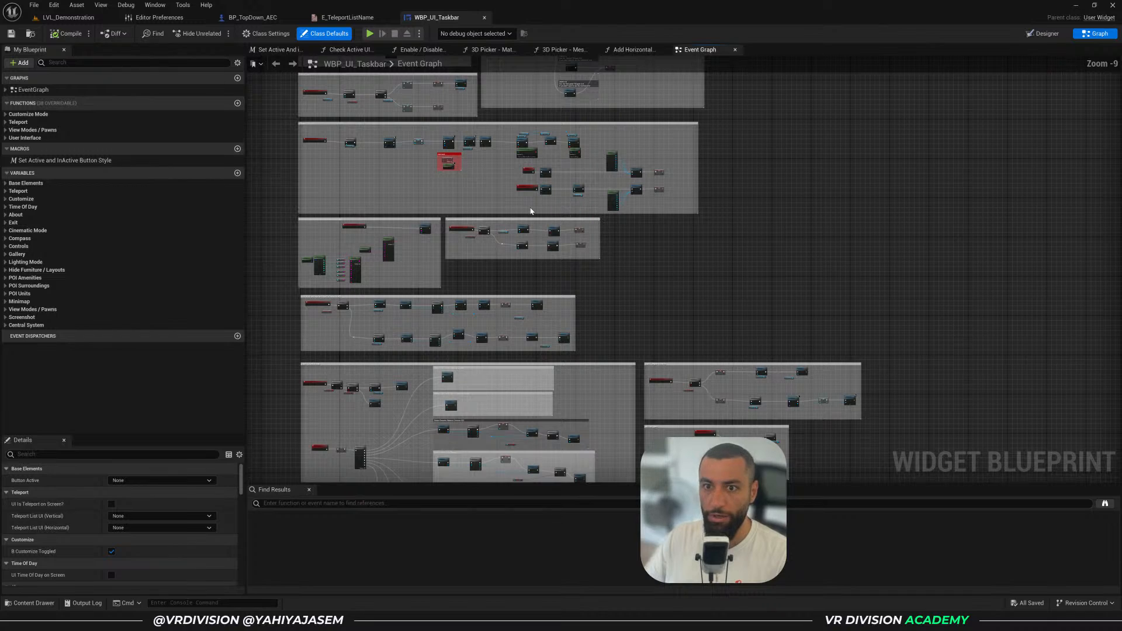
Find references by name to the Add Horizontal Teleport List function and examine where the Event Graph calls it
{"action": "double_click", "coordinate": [23, 122]}
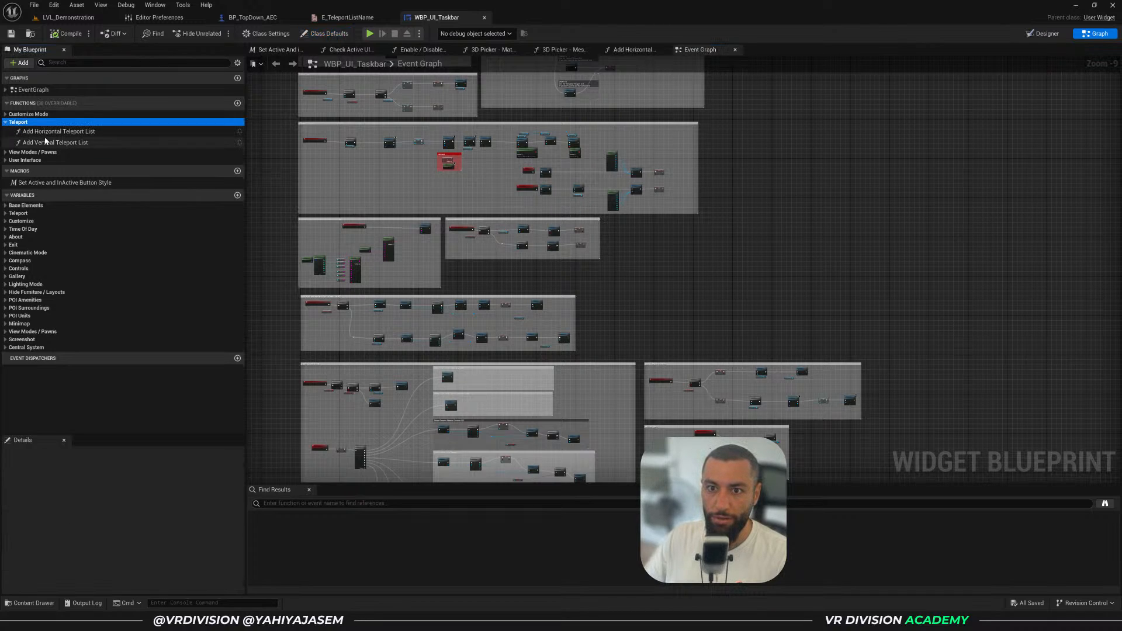
{"action": "right_click", "coordinate": [52, 134]}
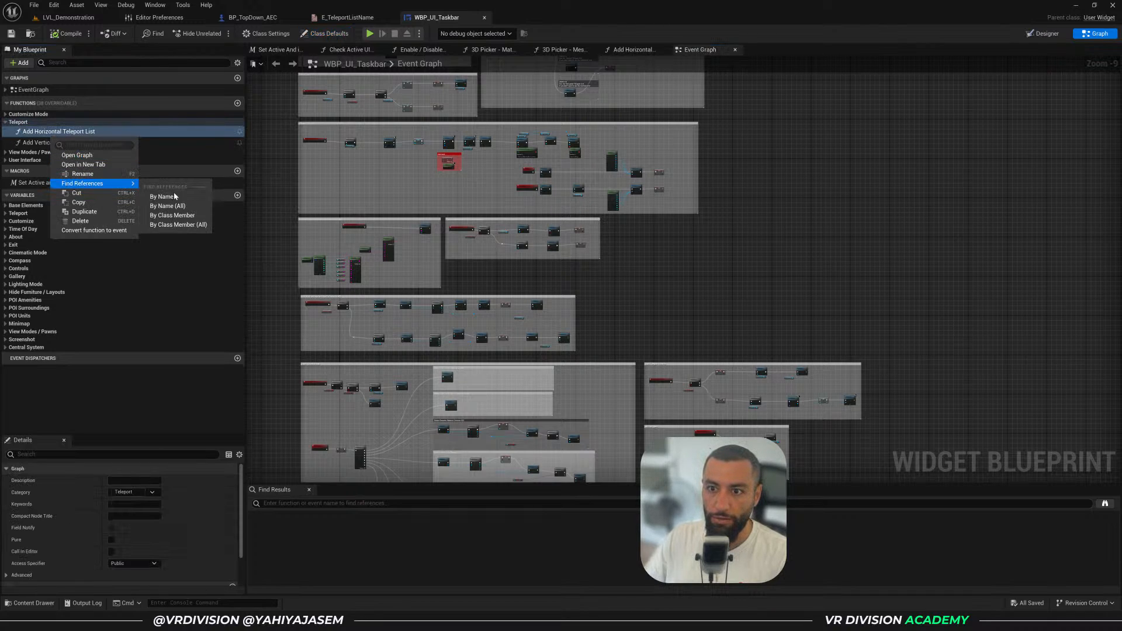
{"action": "left_click", "coordinate": [176, 196]}
{"action": "left_click", "coordinate": [306, 526]}
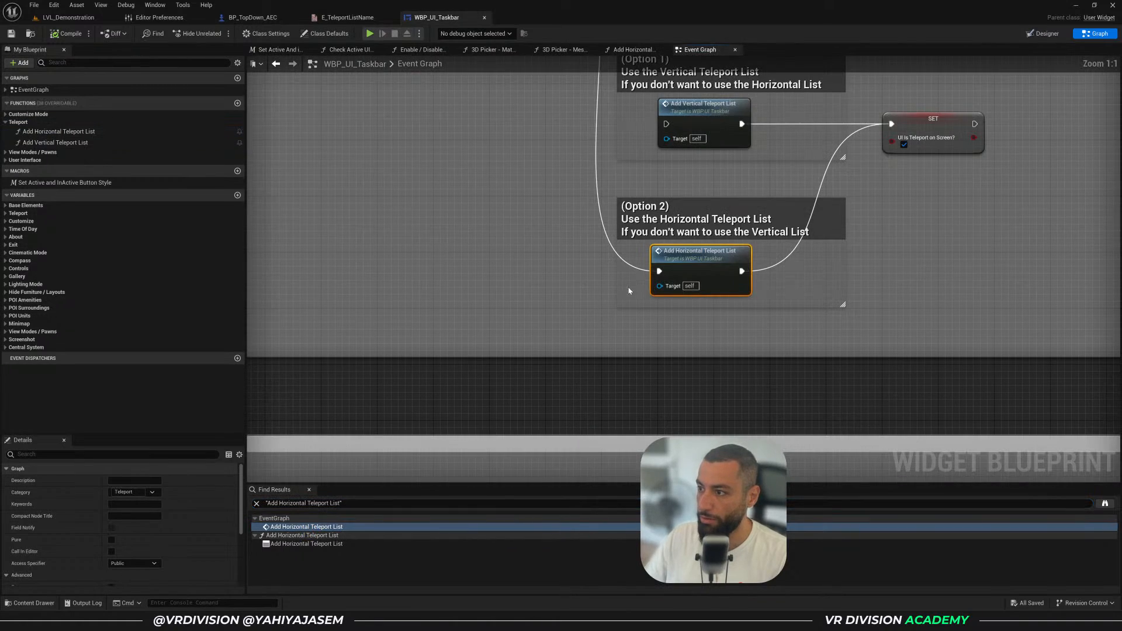
{"action": "right_click_drag", "start_coordinate": [781, 250], "coordinate": [652, 355]}
{"action": "left_click", "coordinate": [704, 278]}
{"action": "scroll", "coordinate": [703, 278], "scroll_direction": "down", "scroll_amount": 1}
{"action": "right_click_drag", "start_coordinate": [667, 270], "coordinate": [571, 394]}
Try breaking the Branch node's True and False links to the horizontal teleport list options, and undo both changes
{"action": "left_click", "coordinate": [541, 372], "text": "alt"}
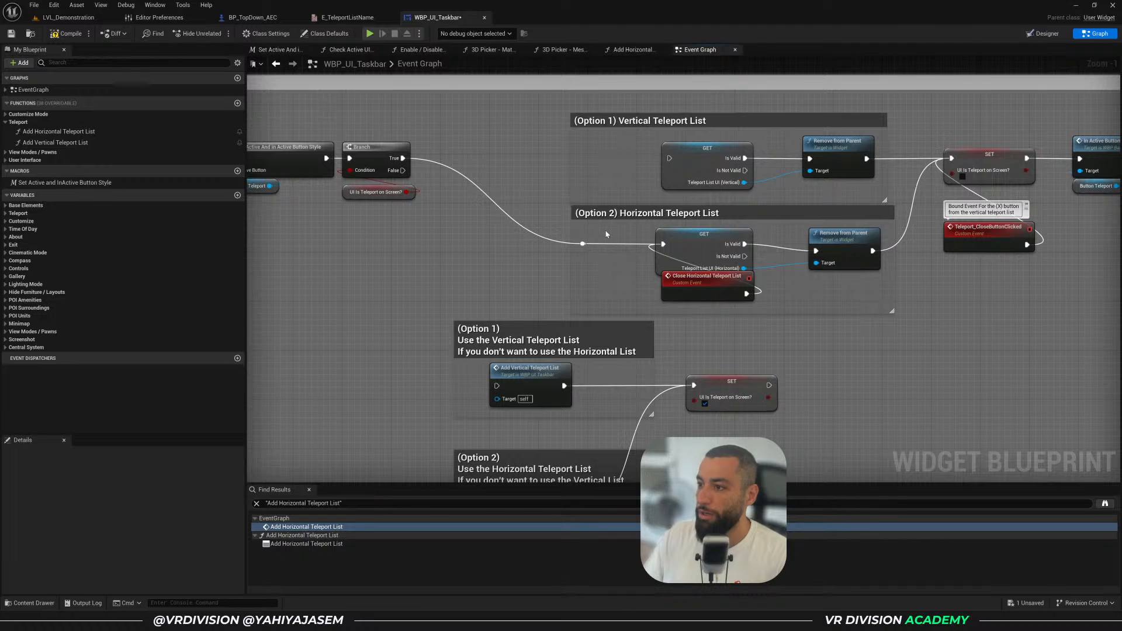
{"action": "left_click", "coordinate": [589, 243], "text": "alt"}
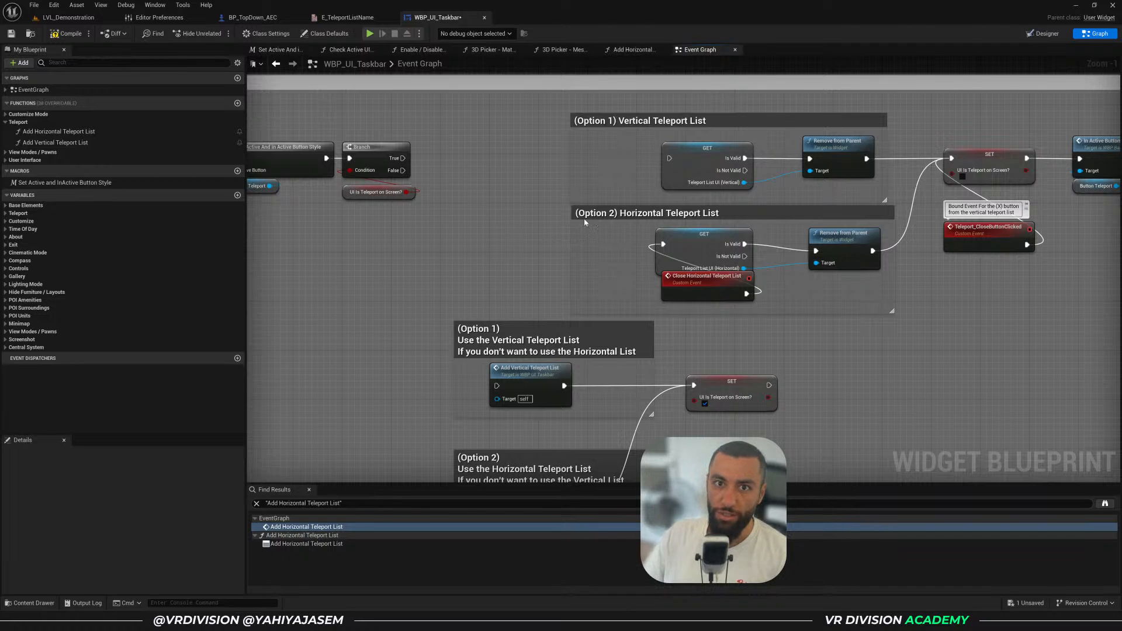
{"action": "key", "text": "ctrl+z"}
{"action": "key", "text": "ctrl+z"}
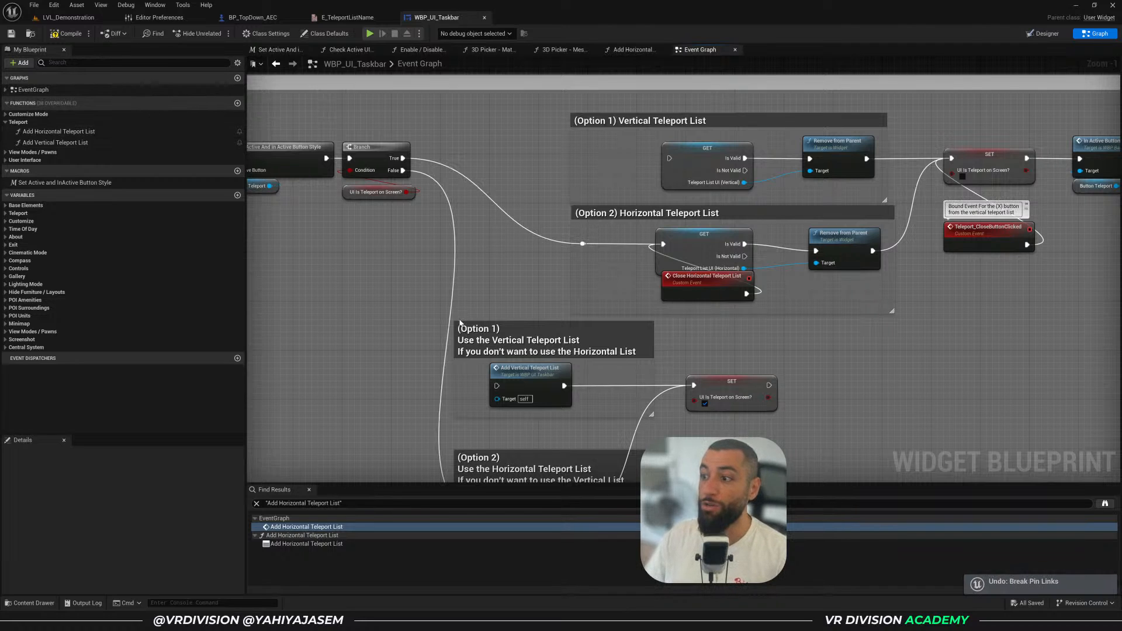
{"action": "right_click_drag", "start_coordinate": [459, 322], "coordinate": [444, 210]}
Return to LVL_Demonstration, play it from the street beside the building, show the in-game Teleport list and stop playing
{"action": "left_click", "coordinate": [69, 17]}
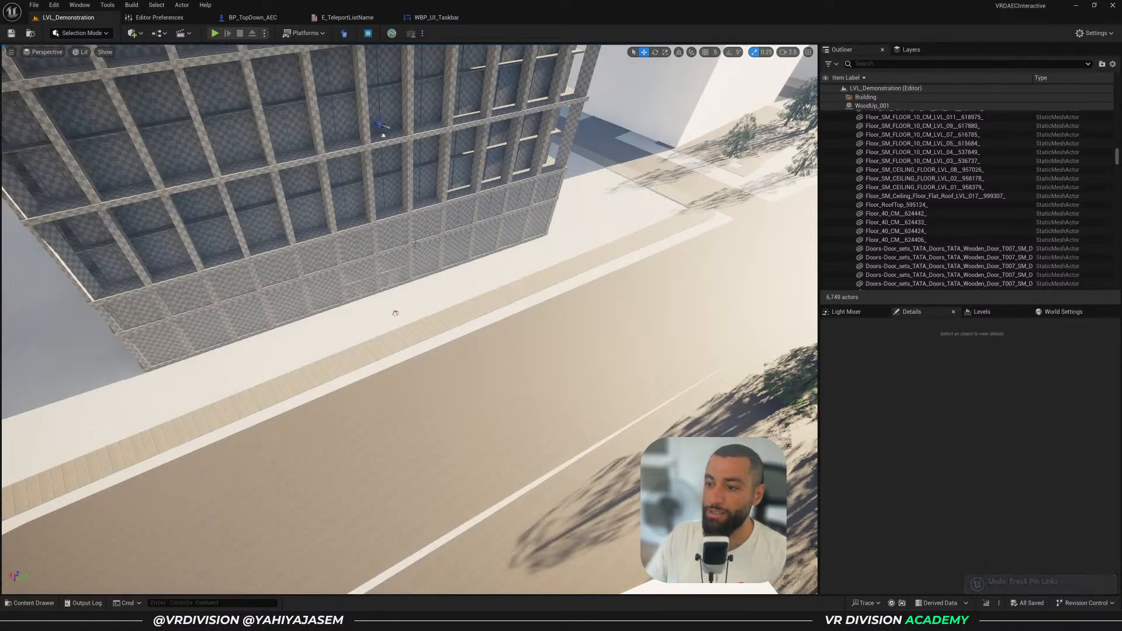
{"action": "right_click", "coordinate": [416, 243]}
{"action": "mouse_move", "coordinate": [409, 246]}
{"action": "right_mouse_down"}
{"action": "mouse_move", "coordinate": [408, 228]}
{"action": "mouse_move", "coordinate": [404, 253]}
{"action": "right_mouse_up"}
{"action": "key", "text": "Escape"}
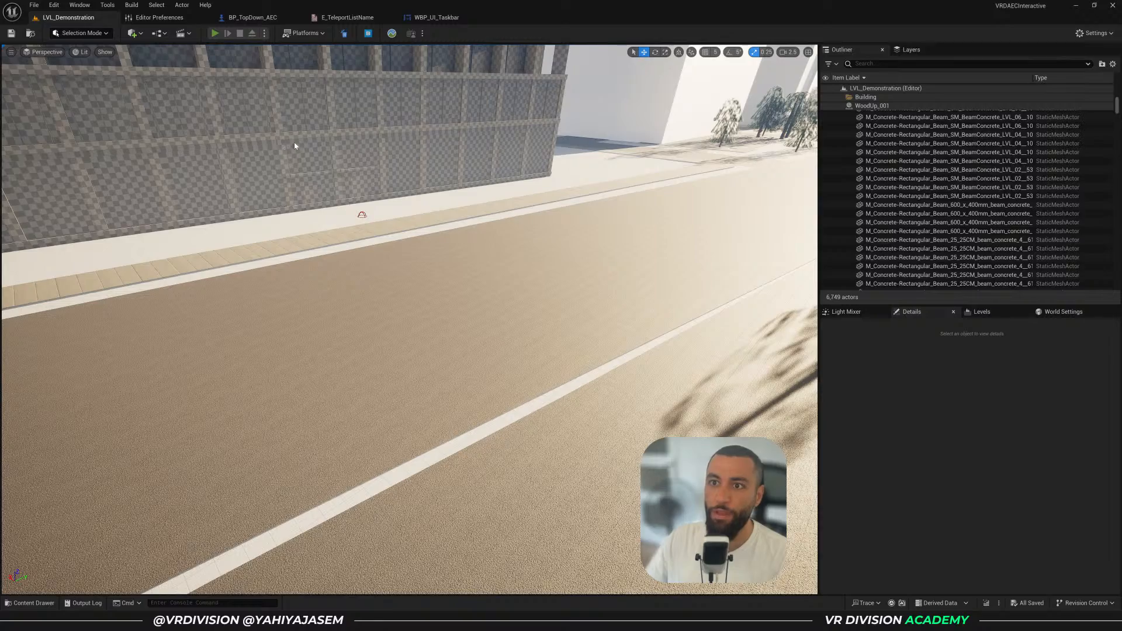
{"action": "key", "text": "alt+p"}
{"action": "left_click", "coordinate": [88, 125]}
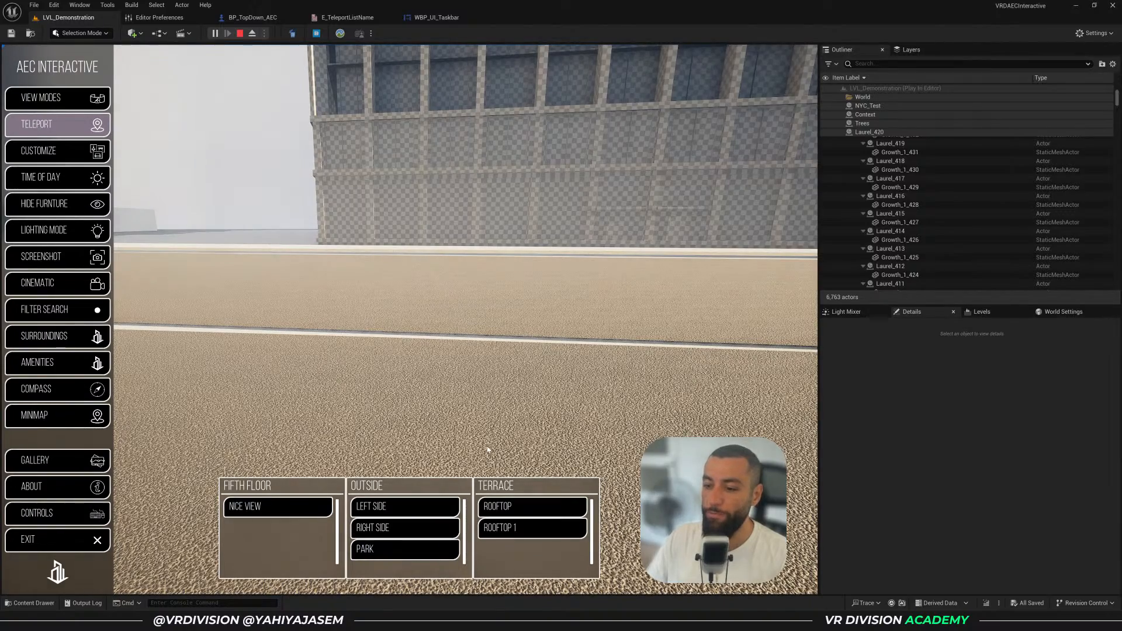
{"action": "key", "text": "Escape"}
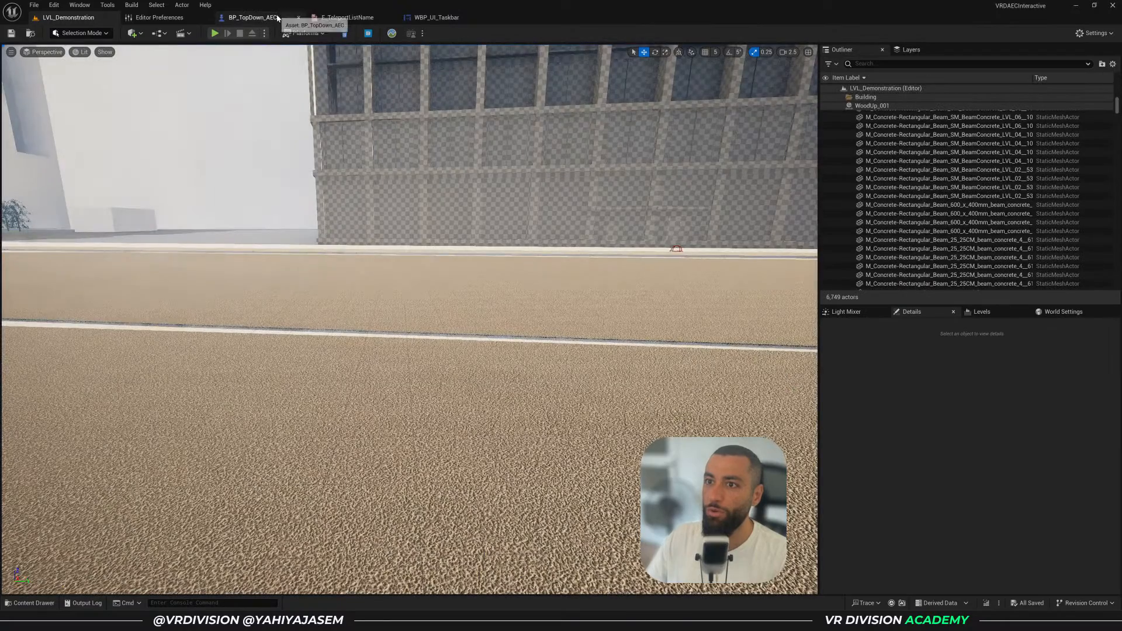
In WBP_UI_Taskbar's Event Graph, relink the Branch's False output to Add Vertical Teleport List and its True output to the Option 1 vertical list's GET node
{"action": "left_click", "coordinate": [343, 19]}
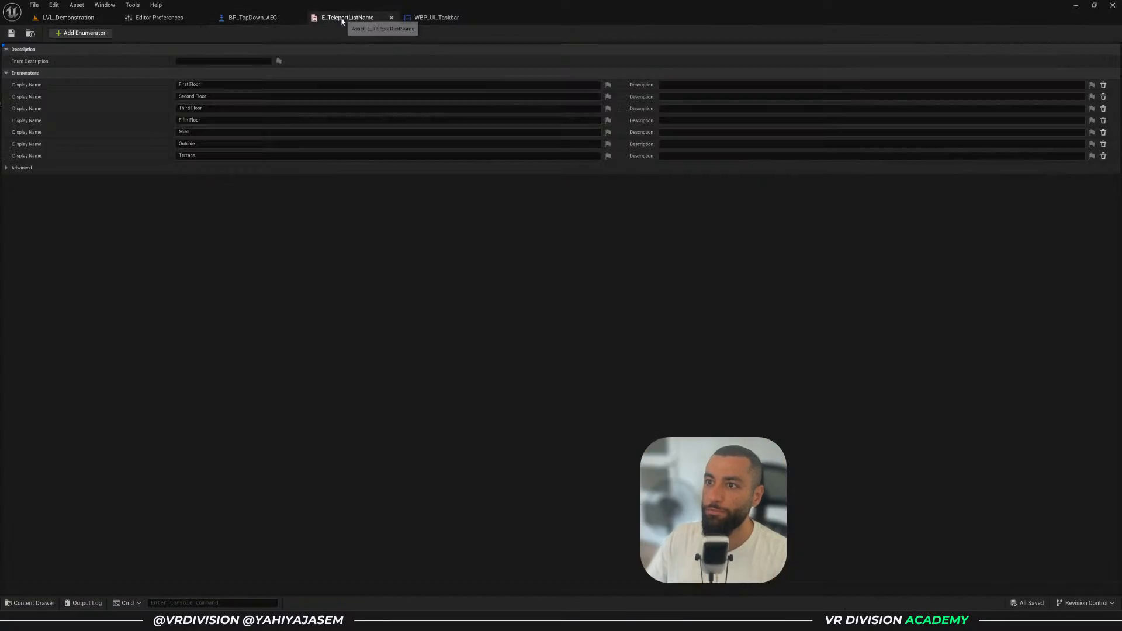
{"action": "left_click", "coordinate": [271, 19]}
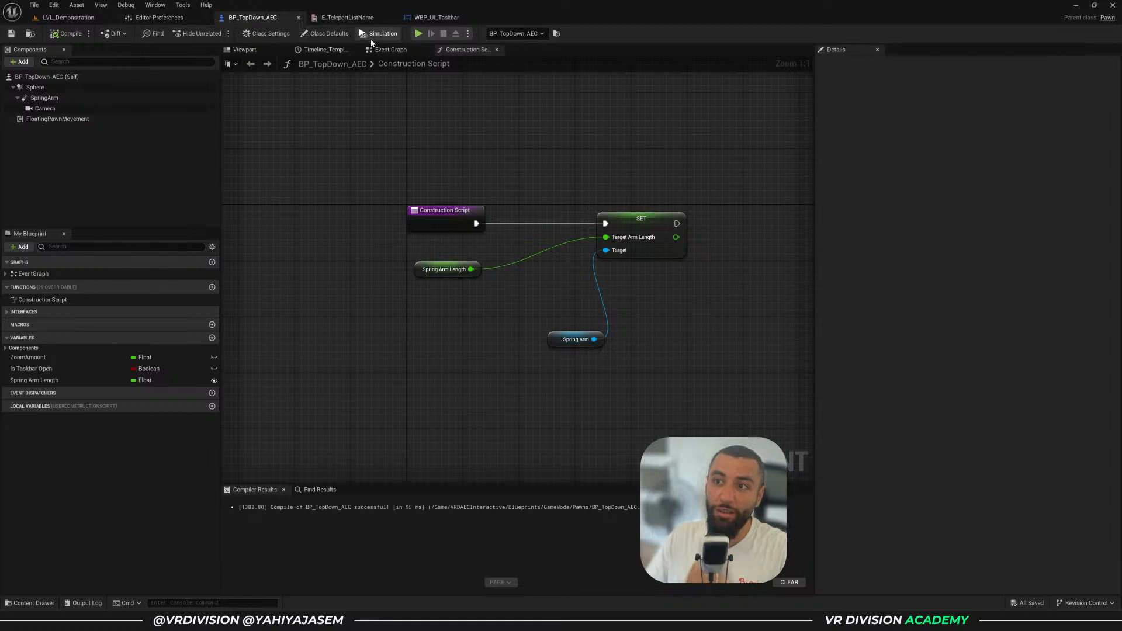
{"action": "left_click", "coordinate": [433, 20]}
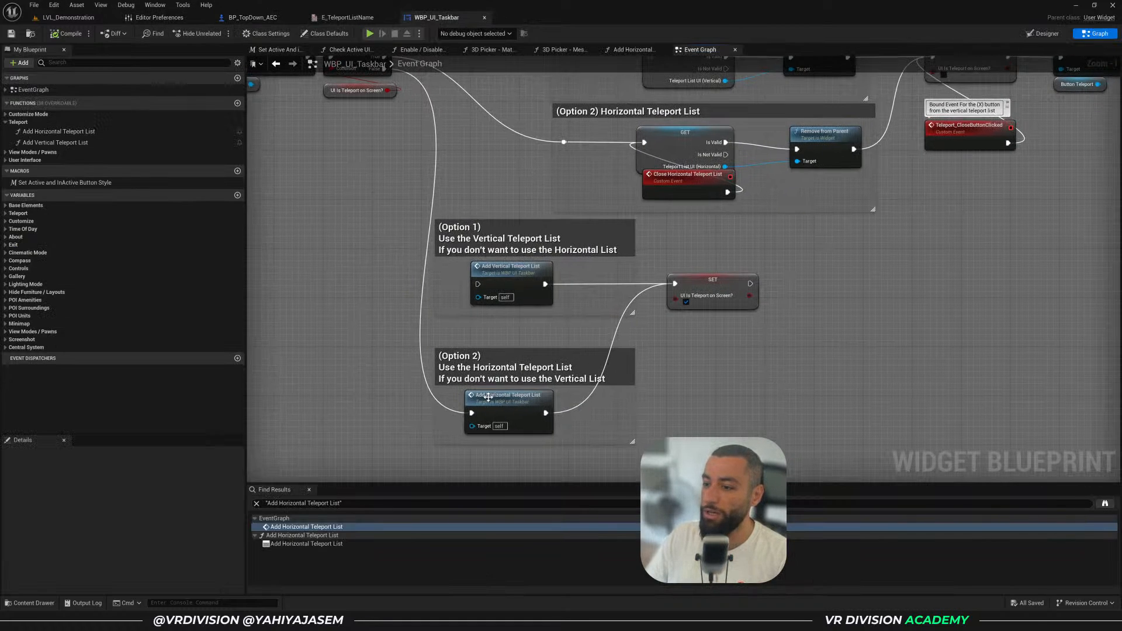
{"action": "left_click_drag", "start_coordinate": [473, 412], "coordinate": [477, 285], "text": "ctrl"}
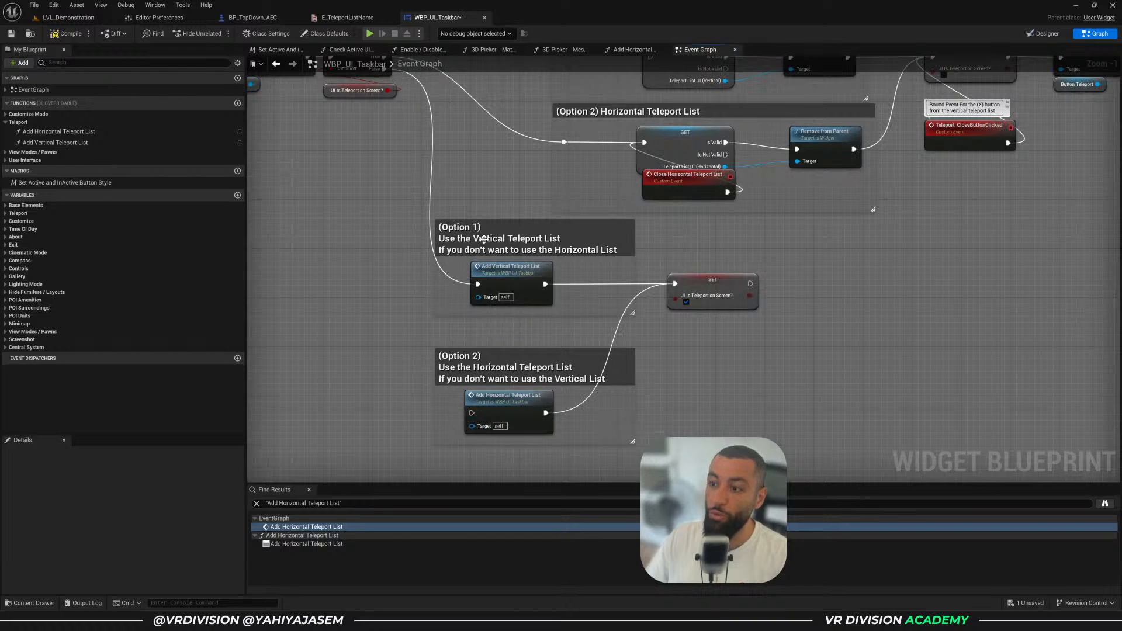
{"action": "right_click_drag", "start_coordinate": [578, 147], "coordinate": [570, 295]}
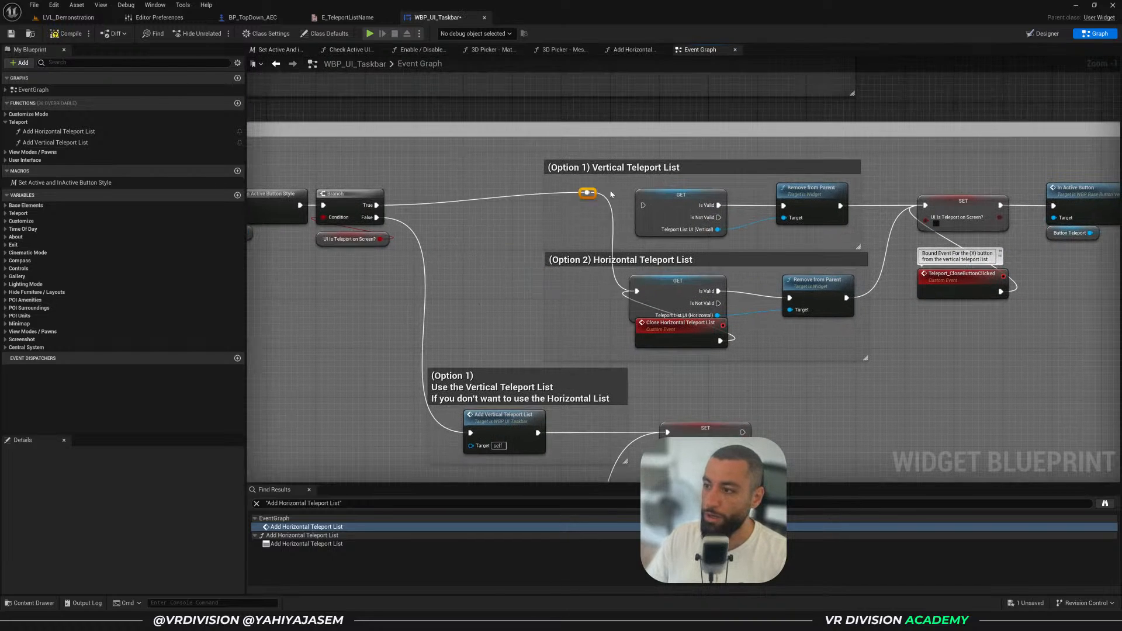
{"action": "key", "text": "ctrl+z"}
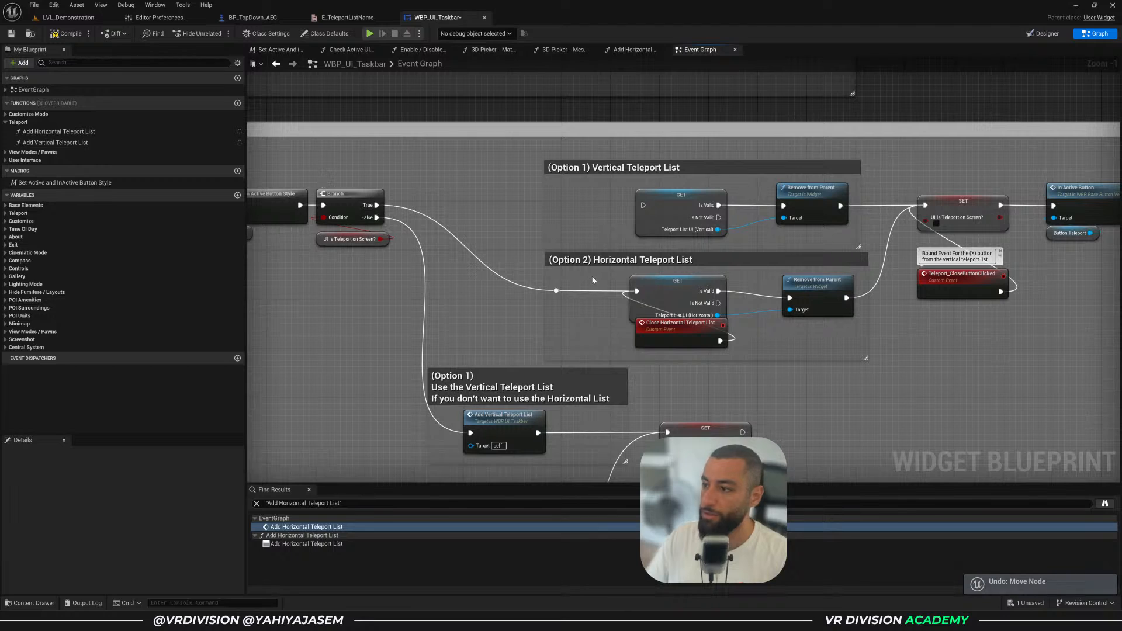
{"action": "left_click_drag", "start_coordinate": [377, 205], "coordinate": [643, 205], "text": "ctrl"}
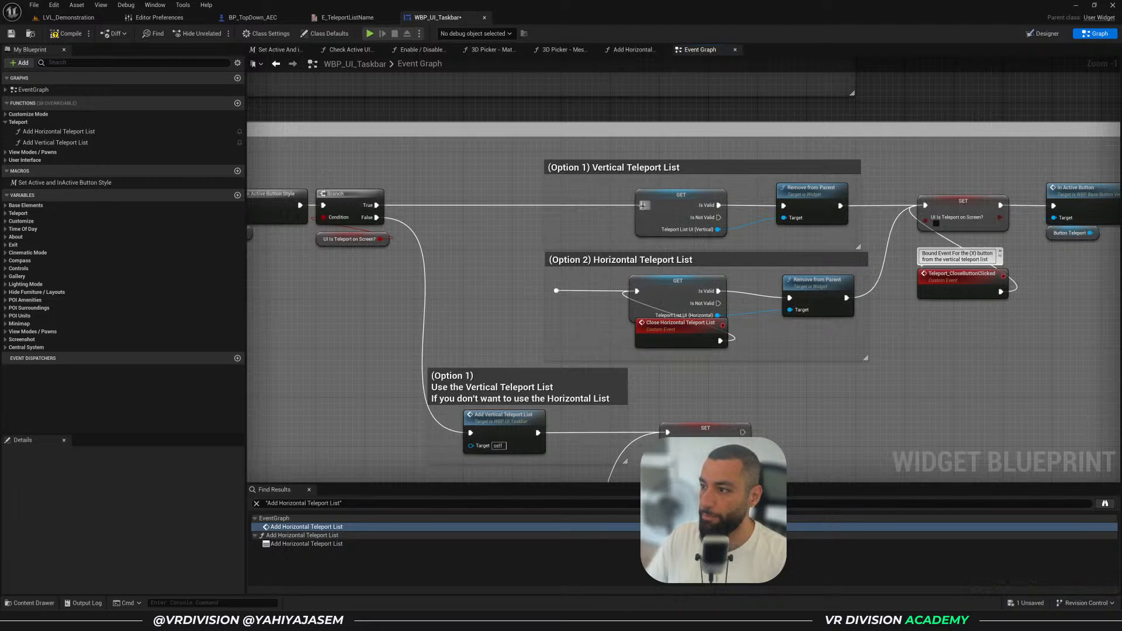
Try moving the (Option 2) Horizontal Teleport List comment group, and undo the move
{"action": "right_click_drag", "start_coordinate": [517, 246], "coordinate": [443, 213]}
{"action": "left_click_drag", "start_coordinate": [497, 228], "coordinate": [458, 269]}
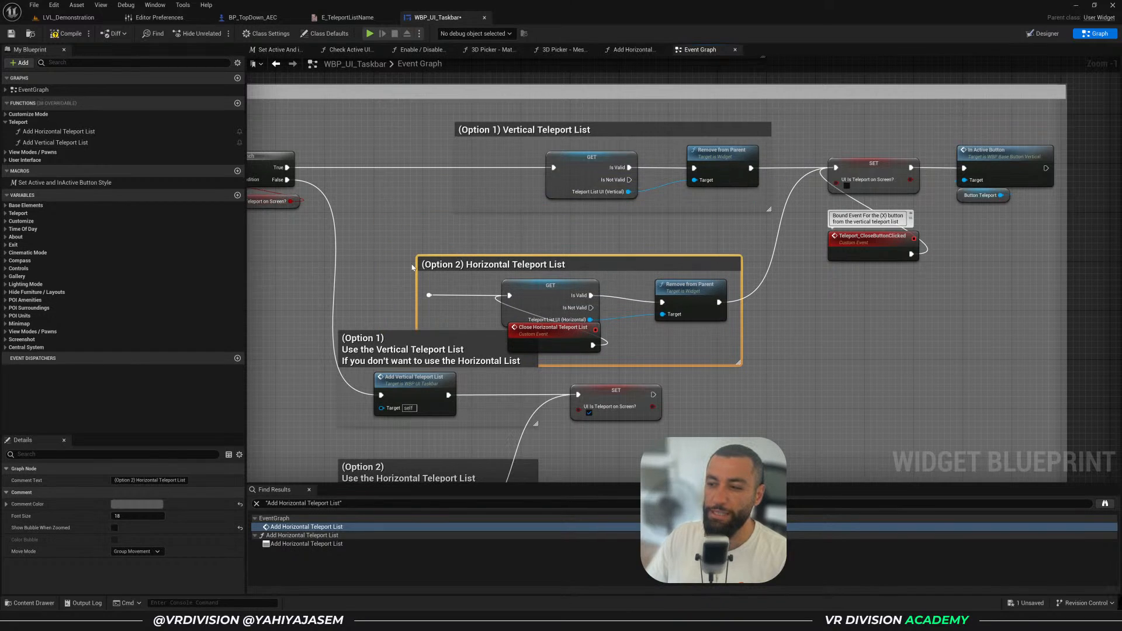
{"action": "key", "text": "ctrl+z"}
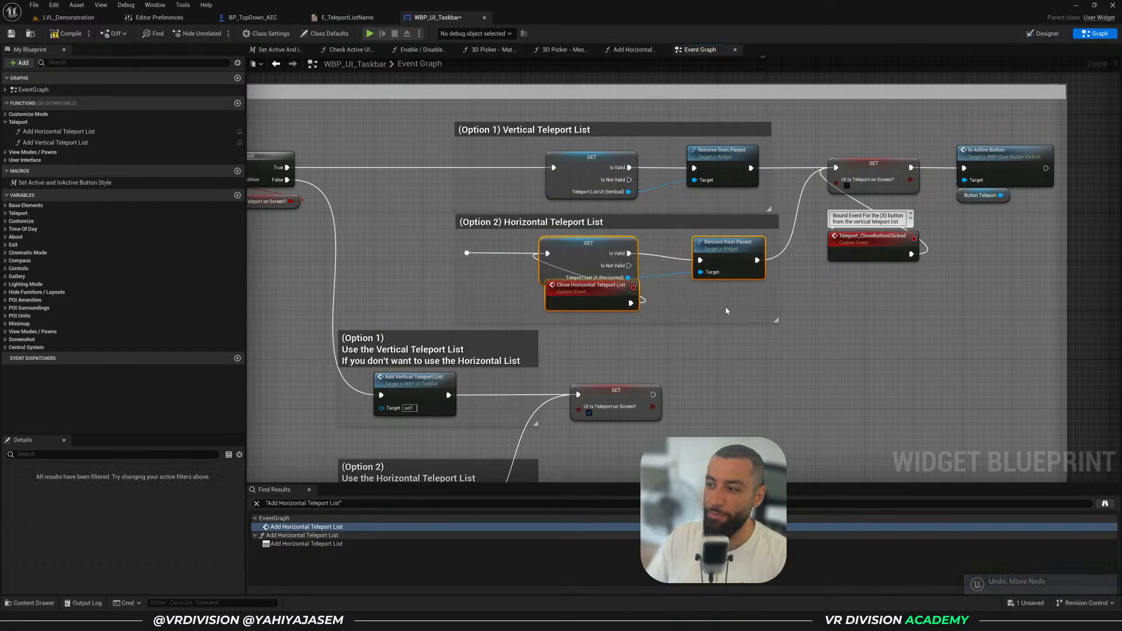
{"action": "left_click", "coordinate": [727, 310]}
Examine the Option 1 Add Vertical Teleport List and Option 2 Add Horizontal Teleport List nodes with their comments
{"action": "scroll", "coordinate": [727, 310], "scroll_direction": "up", "scroll_amount": 1}
{"action": "right_click_drag", "start_coordinate": [727, 311], "coordinate": [818, 136]}
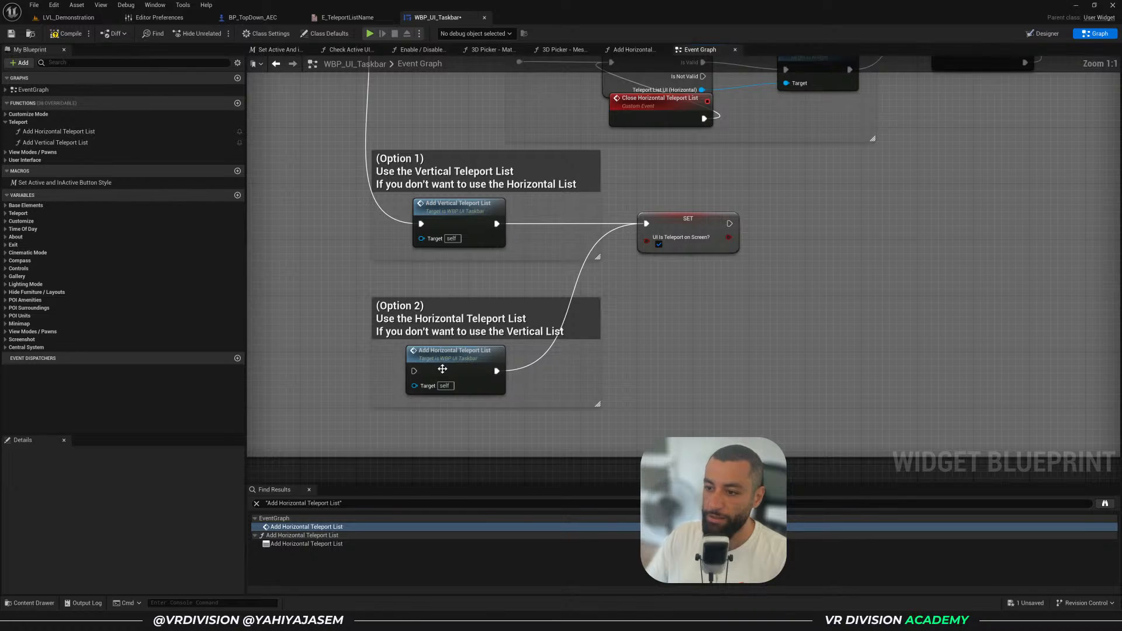
{"action": "scroll", "coordinate": [543, 324], "scroll_direction": "up", "scroll_amount": 7}
{"action": "left_click", "coordinate": [521, 283]}
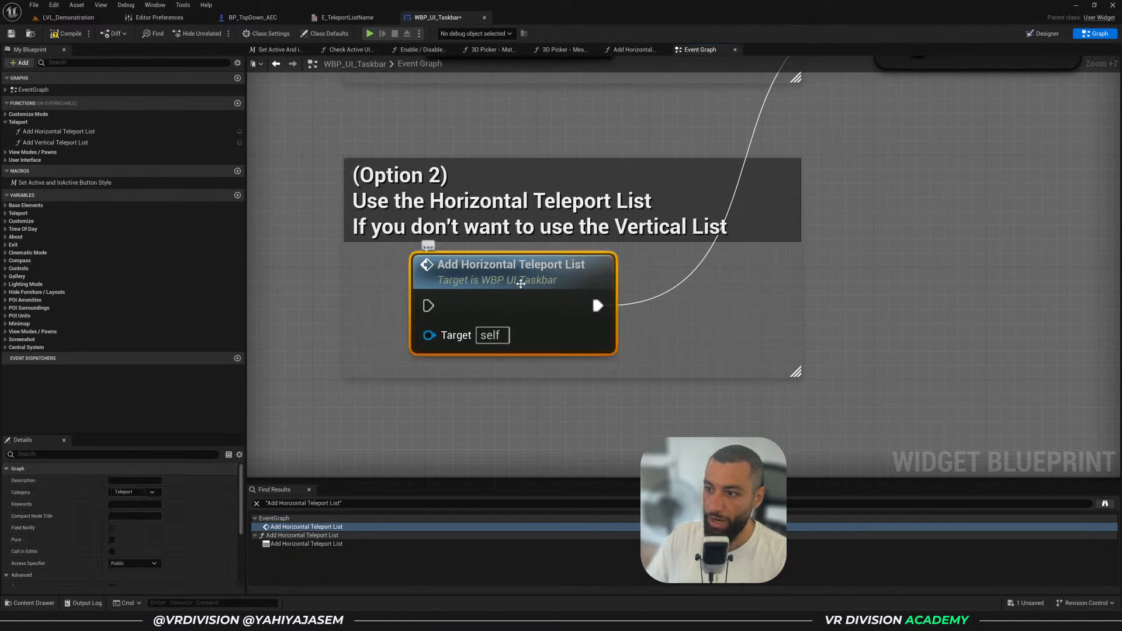
{"action": "right_click_drag", "start_coordinate": [548, 168], "coordinate": [559, 419]}
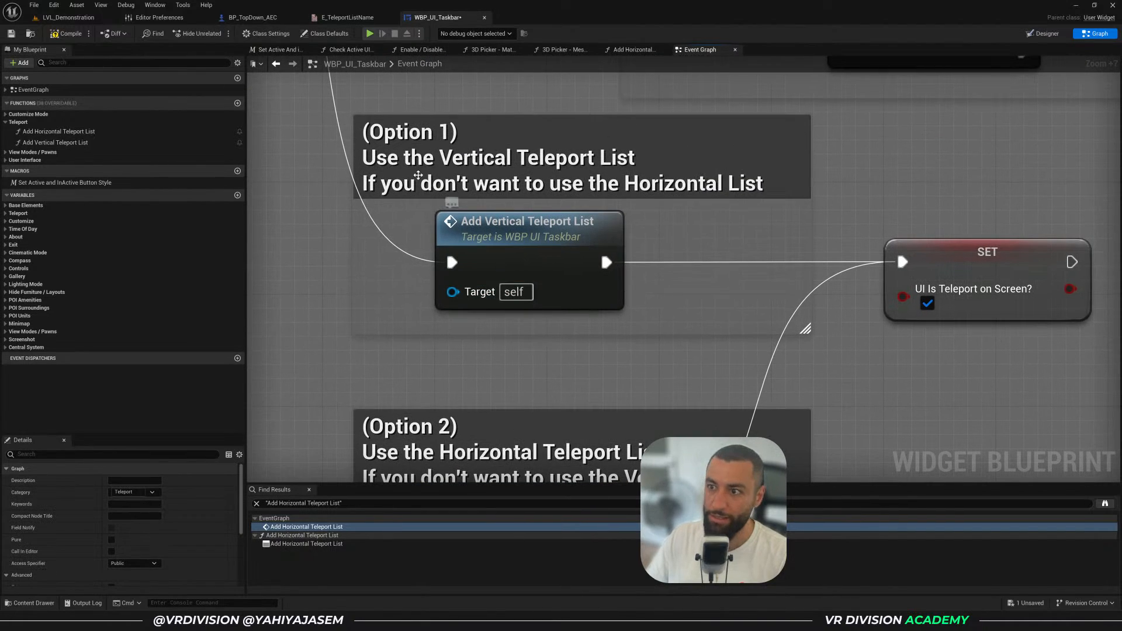
{"action": "left_click", "coordinate": [418, 175]}
{"action": "right_click_drag", "start_coordinate": [433, 422], "coordinate": [440, 196]}
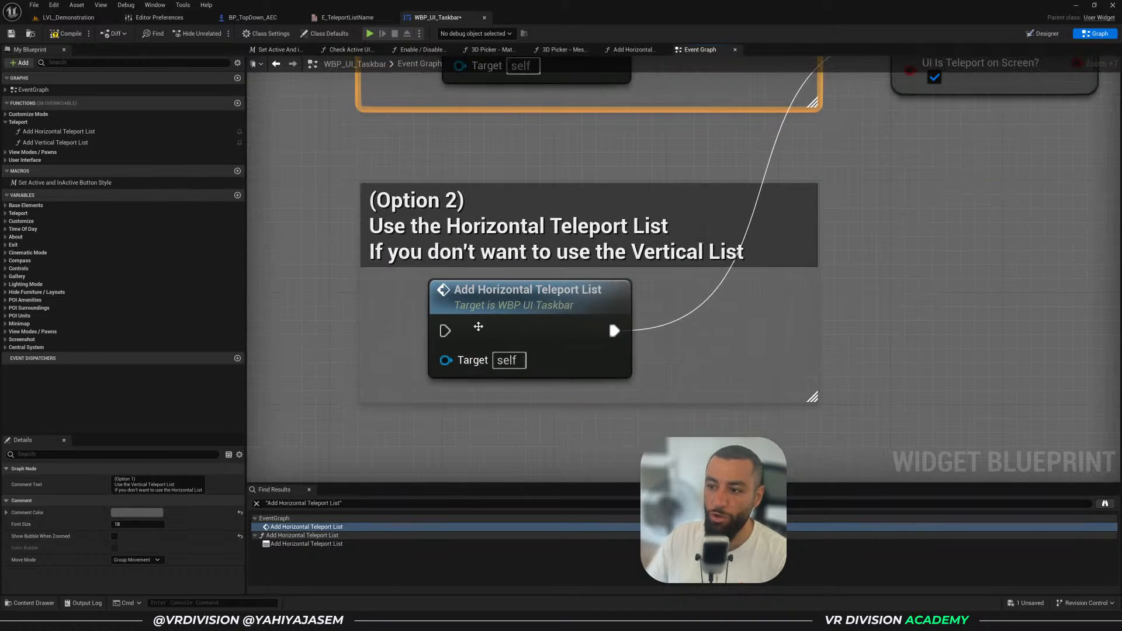
{"action": "left_click", "coordinate": [478, 327]}
{"action": "right_click_drag", "start_coordinate": [538, 147], "coordinate": [542, 309]}
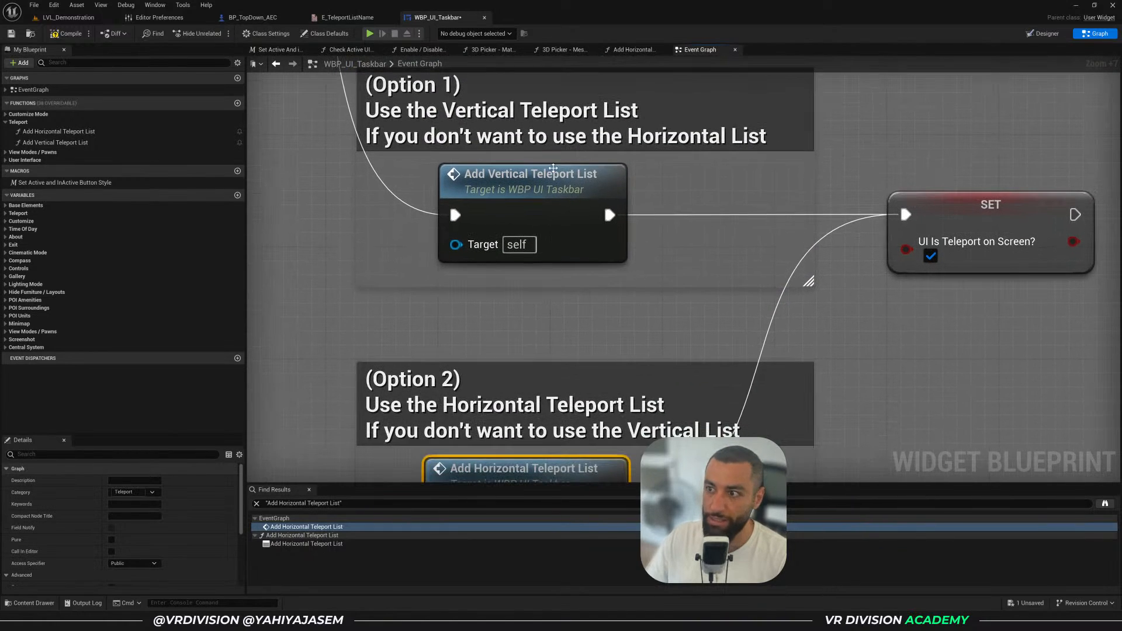
In the Add Vertical Teleport List function, move the entry node clear of the Create Widget node and save the changes
{"action": "double_click", "coordinate": [525, 186]}
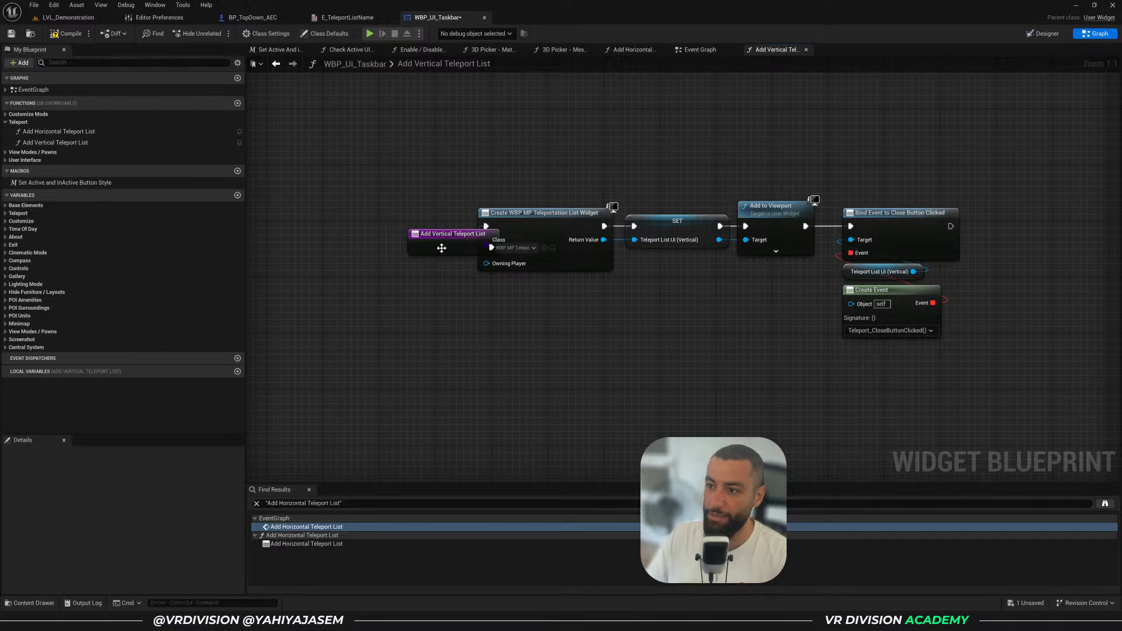
{"action": "left_click_drag", "start_coordinate": [441, 248], "coordinate": [364, 227]}
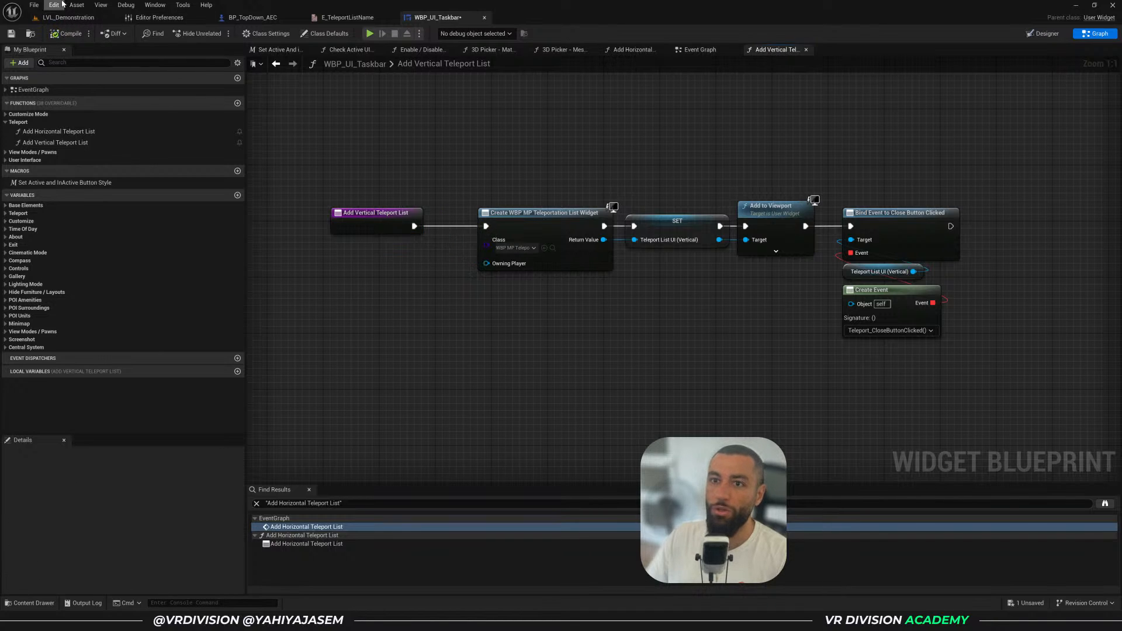
{"action": "left_click", "coordinate": [62, 3]}
{"action": "left_click", "coordinate": [56, 26]}
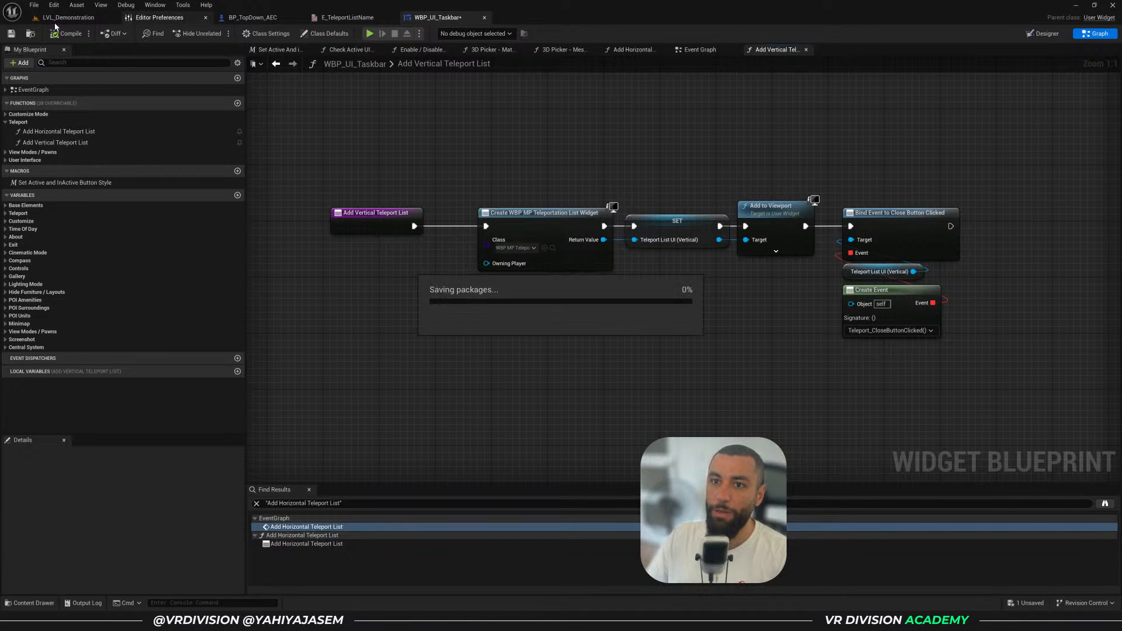
Play LVL_Demonstration, show the in-game vertical Teleport list and reposition its window higher in the view
{"action": "left_click", "coordinate": [61, 18]}
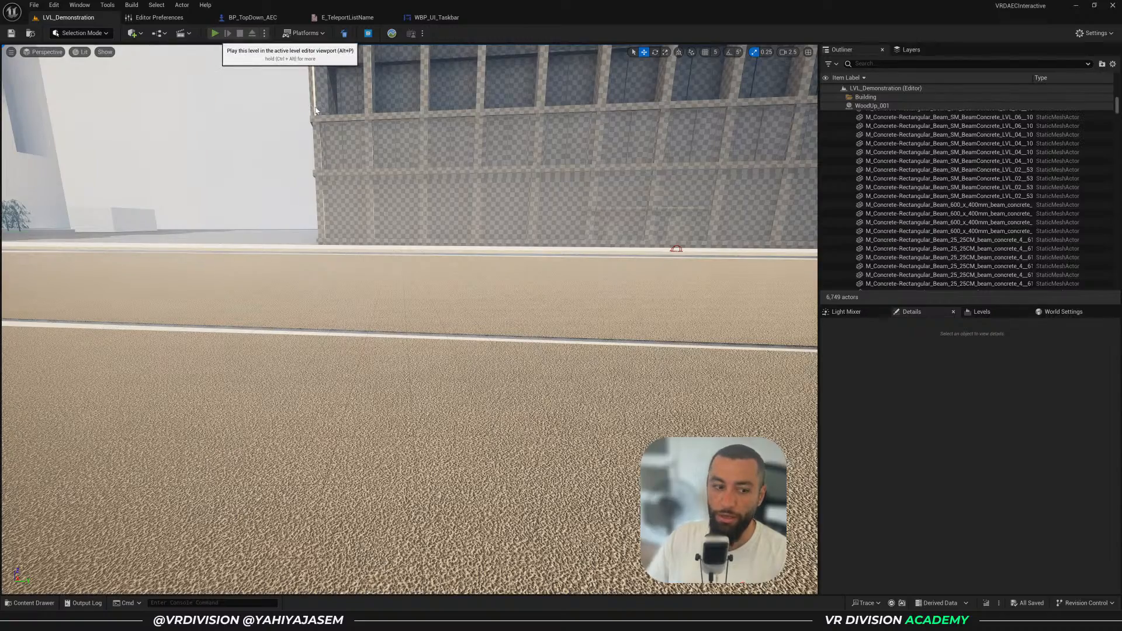
{"action": "key", "text": "alt+p"}
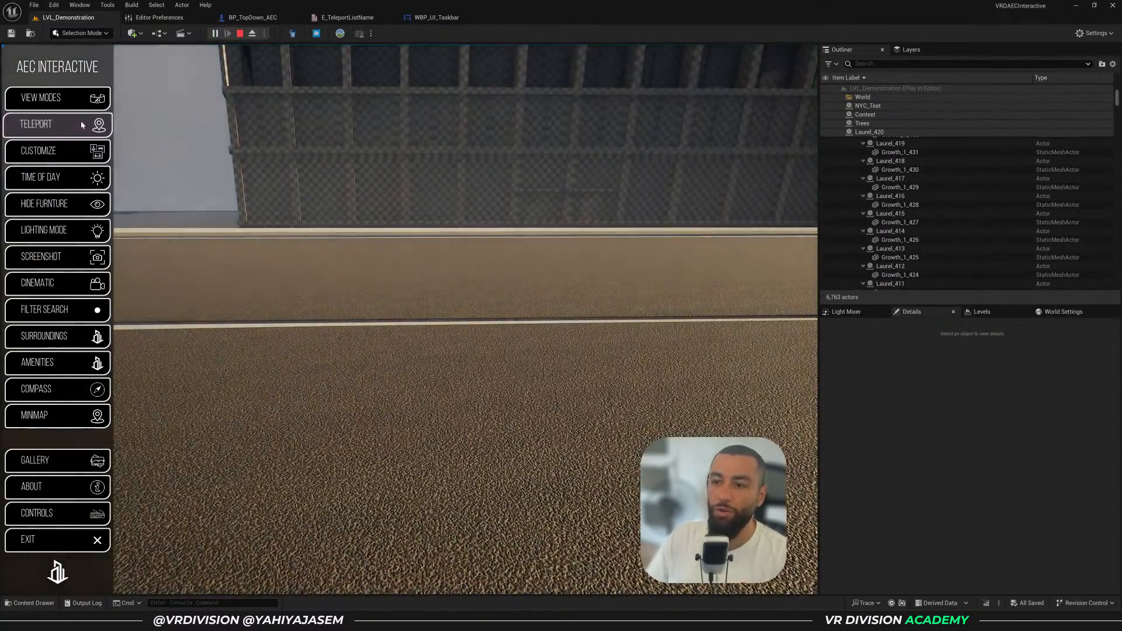
{"action": "left_click", "coordinate": [83, 125]}
{"action": "left_click_drag", "start_coordinate": [288, 212], "coordinate": [327, 92]}
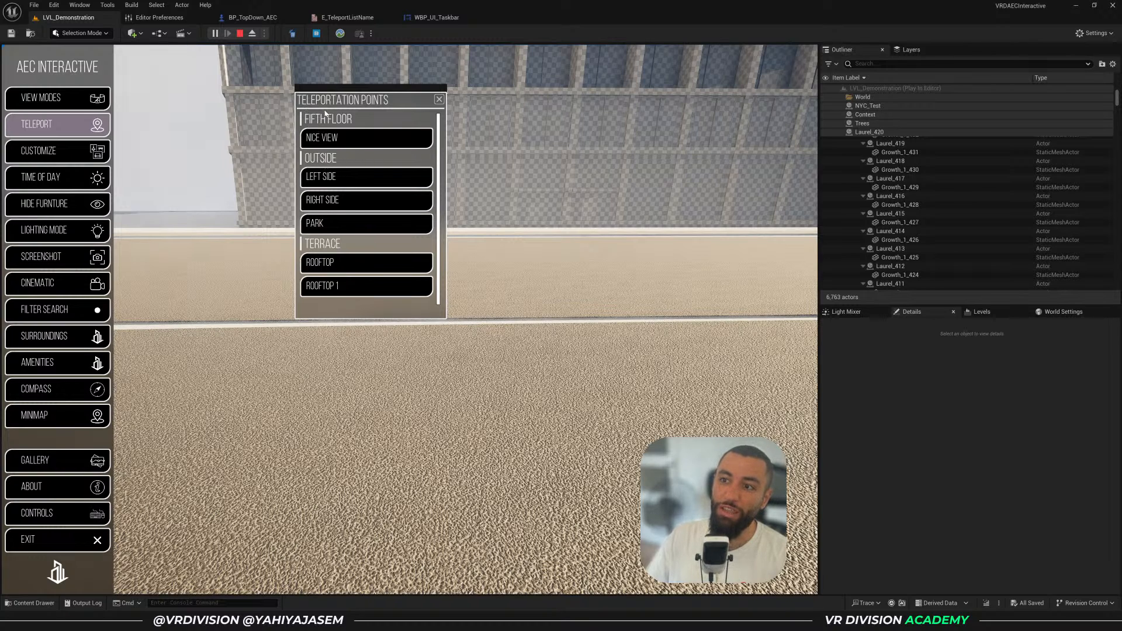
In the E_TeleportListName enumeration, move the Outside enumerator above First Floor so it comes first
{"action": "left_click", "coordinate": [327, 17]}
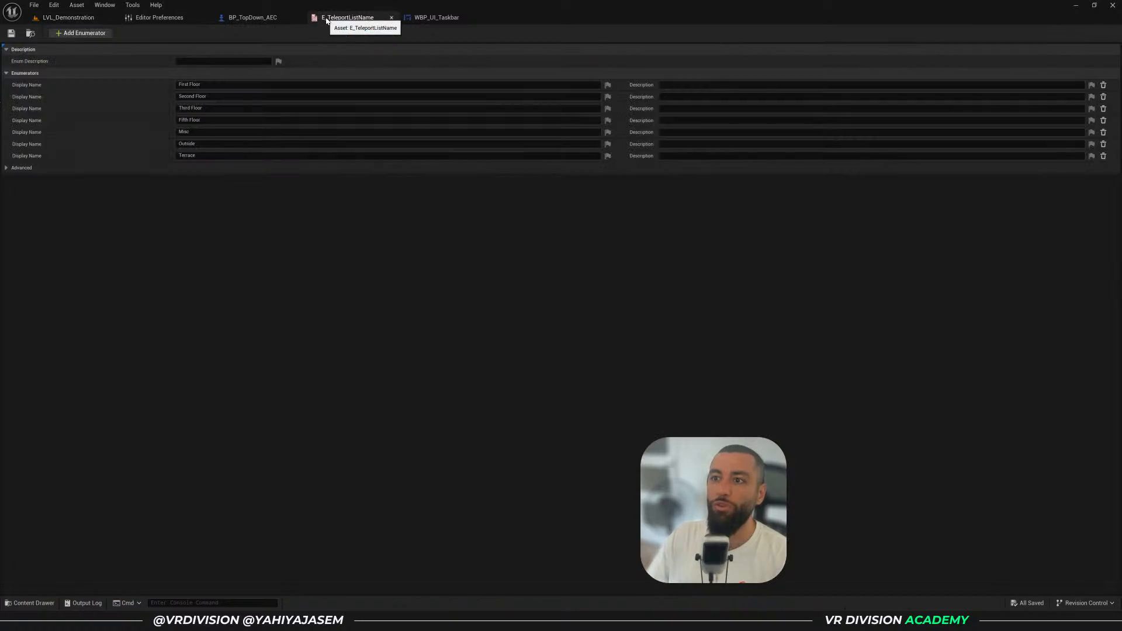
{"action": "left_click", "coordinate": [198, 144]}
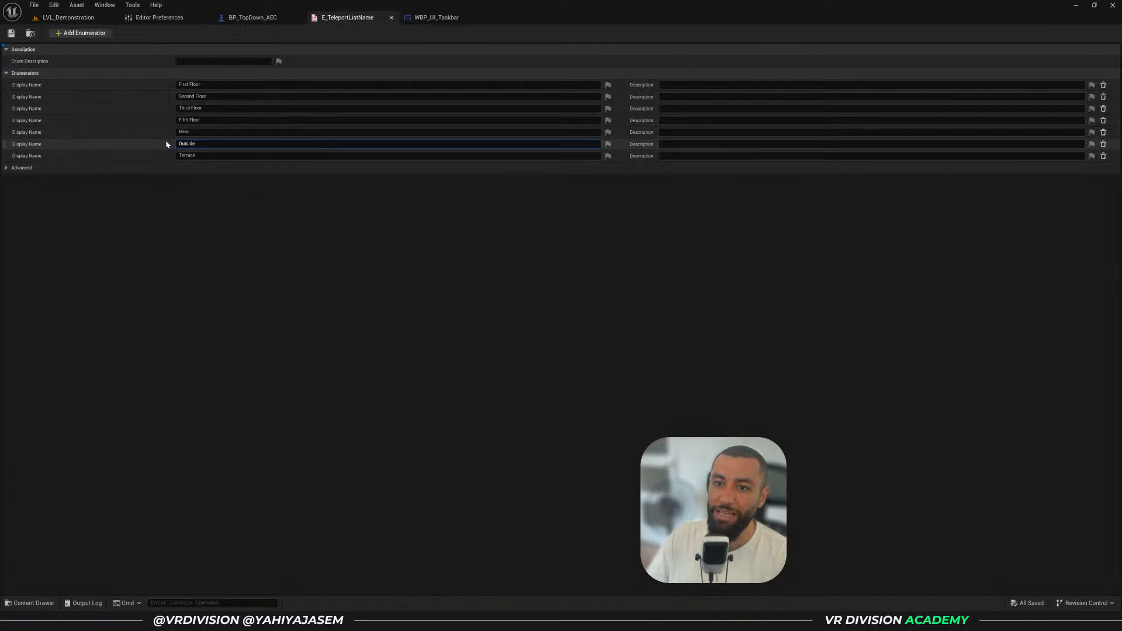
{"action": "left_click_drag", "start_coordinate": [3, 143], "coordinate": [11, 85]}
Play LVL_Demonstration again, show the Teleport list, teleport to Nice View under Fifth Floor and look around
{"action": "left_click", "coordinate": [65, 19]}
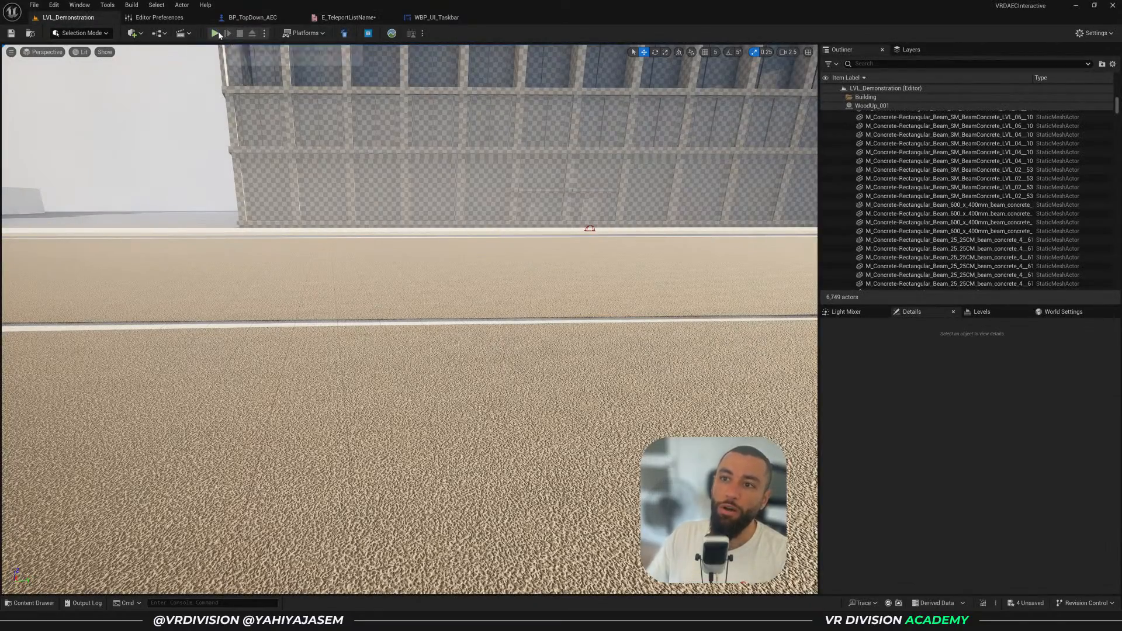
{"action": "key", "text": "alt+p"}
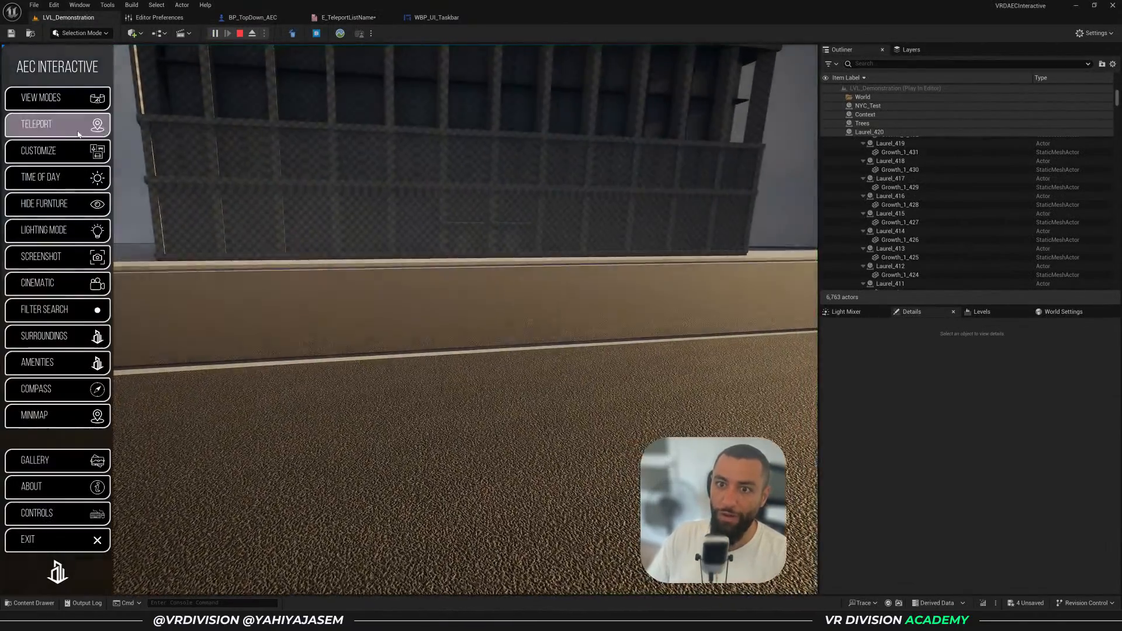
{"action": "left_click", "coordinate": [65, 135]}
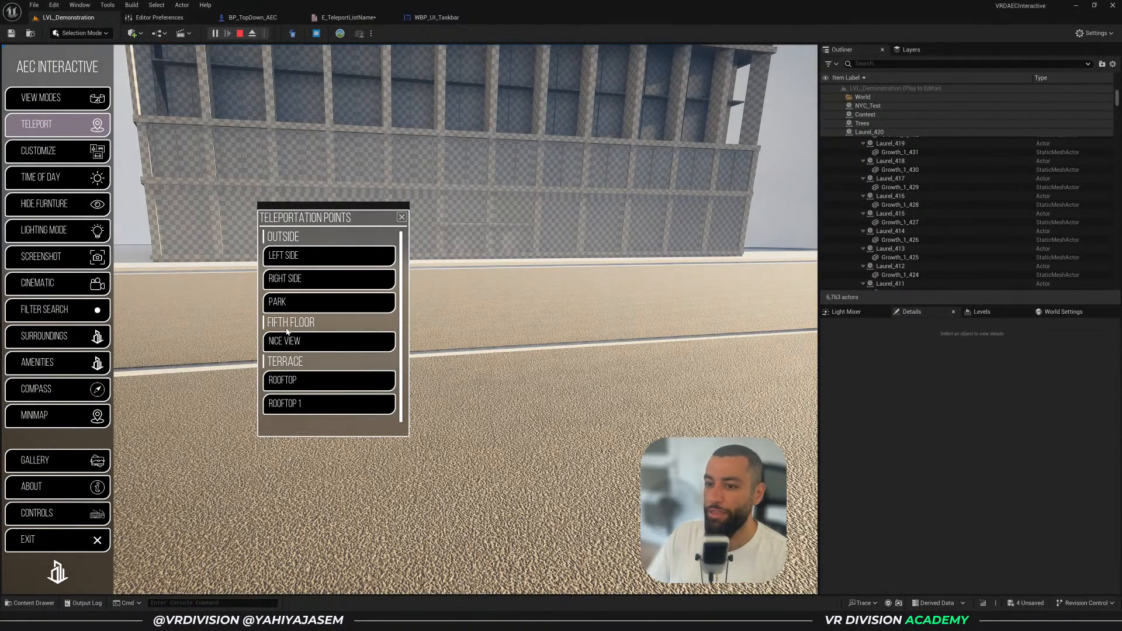
{"action": "left_click", "coordinate": [314, 350]}
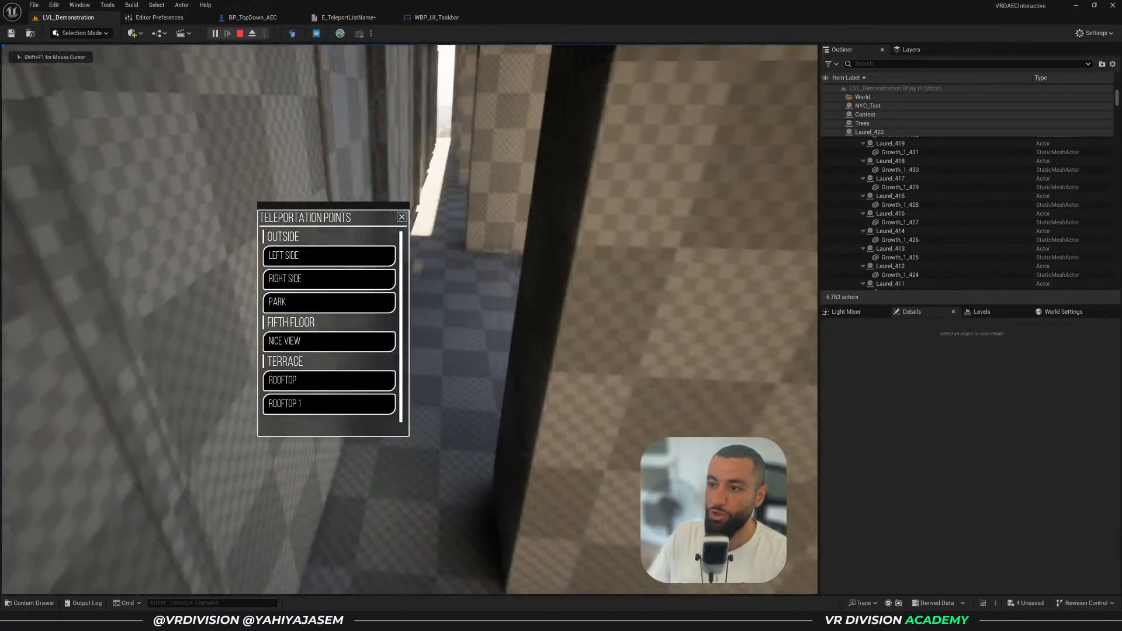
{"action": "key", "text": "w"}
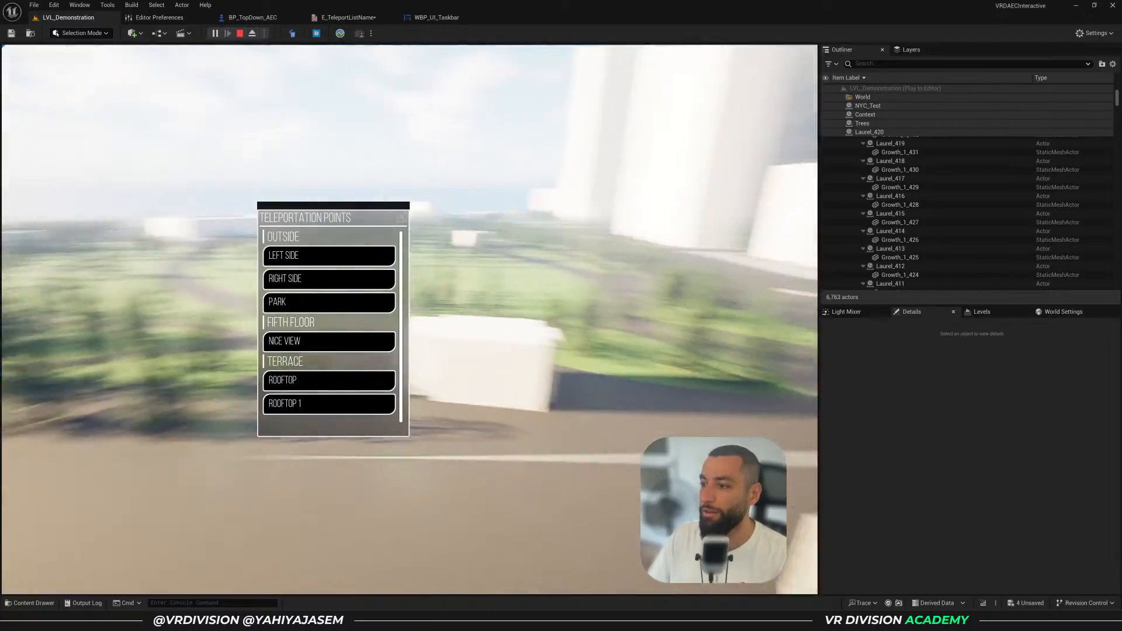
{"action": "key", "text": "shift+F1"}
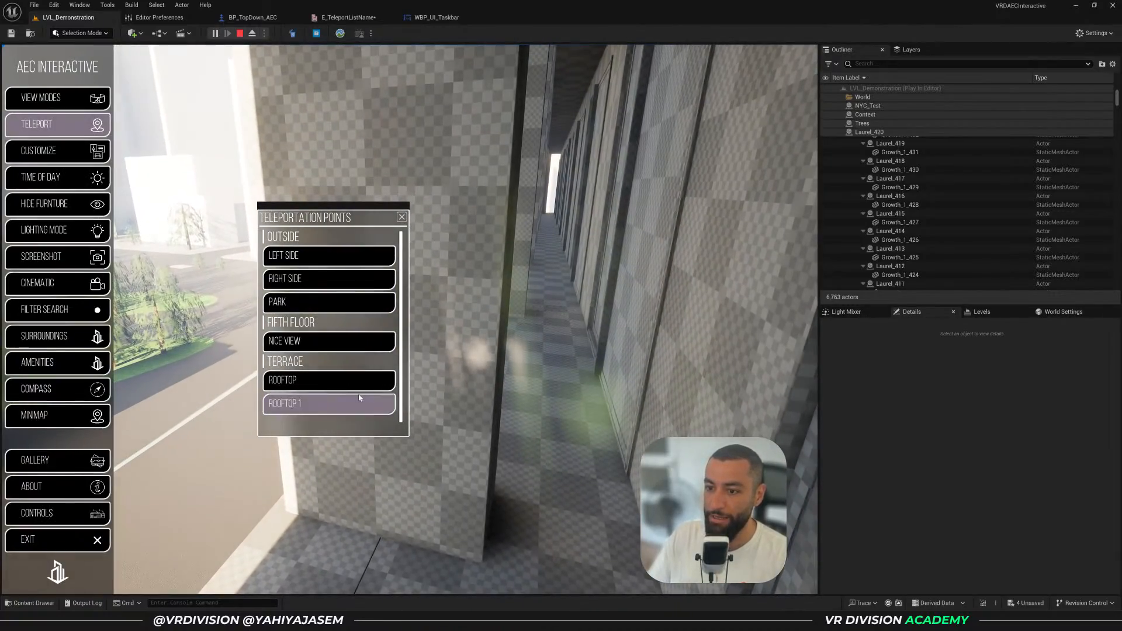
Test the Rooftop and Rooftop 1 teleport points under Terrace, walking around the roof and looking over its edges
{"action": "left_click", "coordinate": [360, 398]}
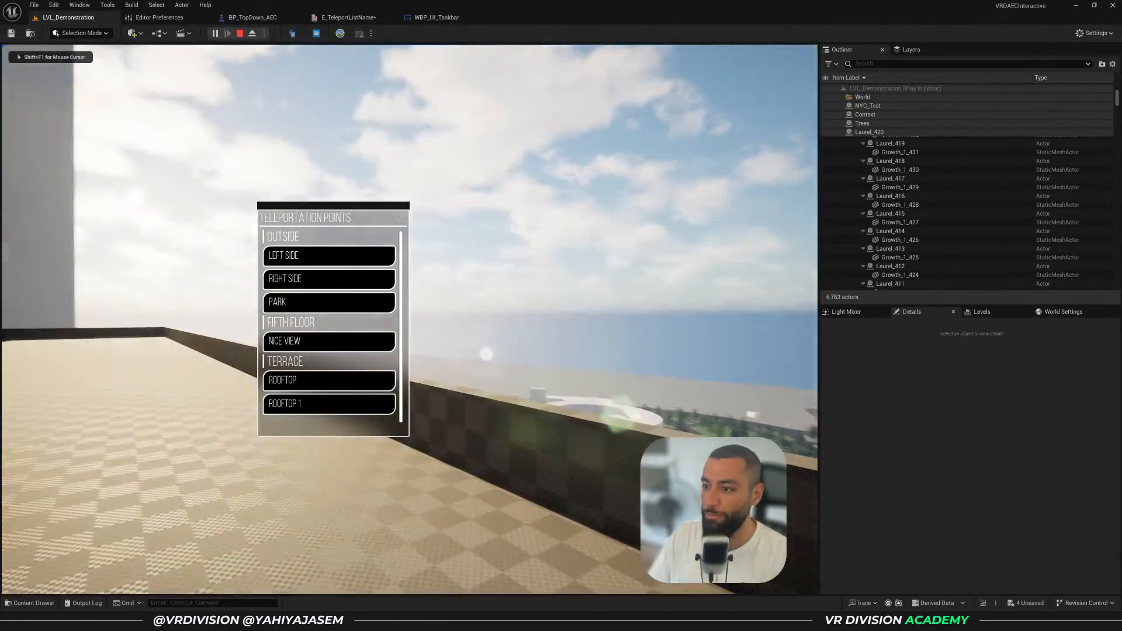
{"action": "key", "text": "w"}
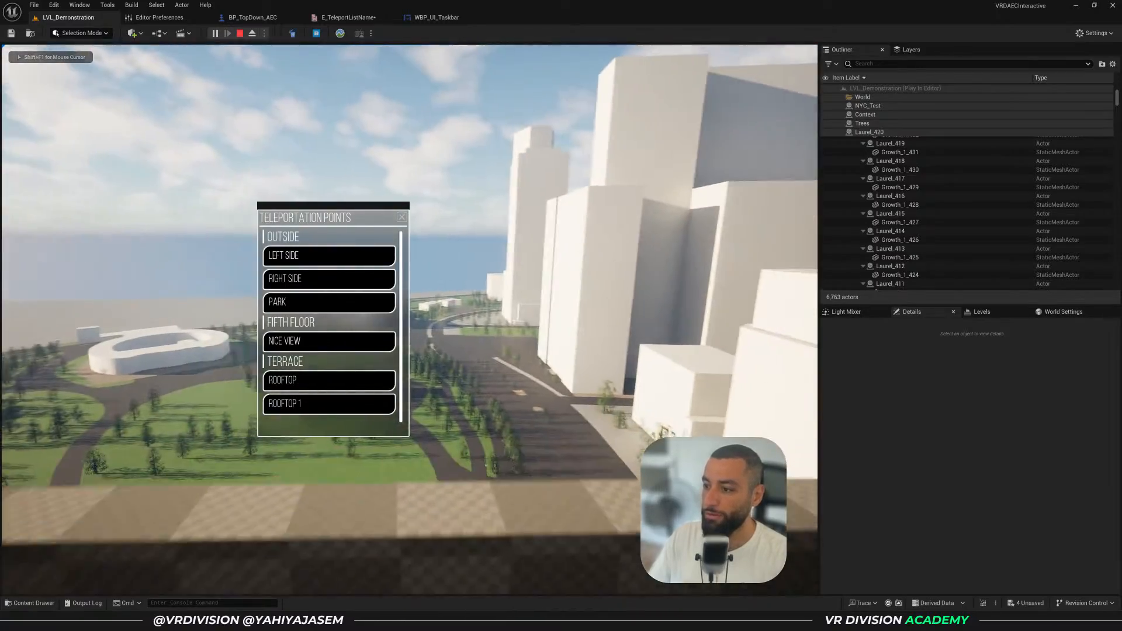
{"action": "key", "text": "w"}
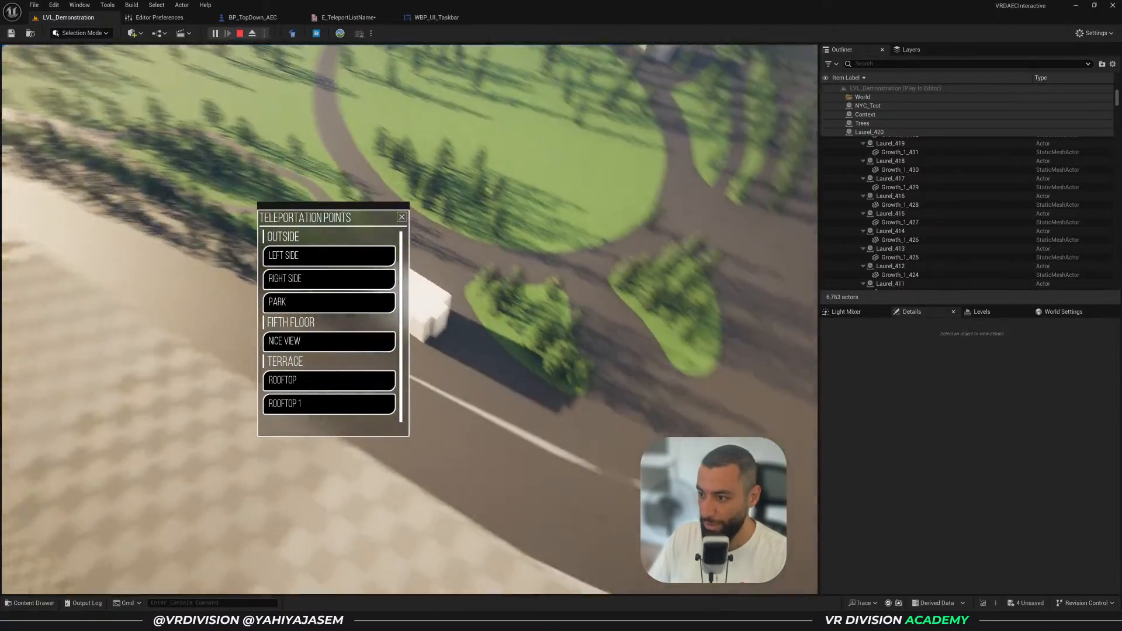
{"action": "key", "text": "w"}
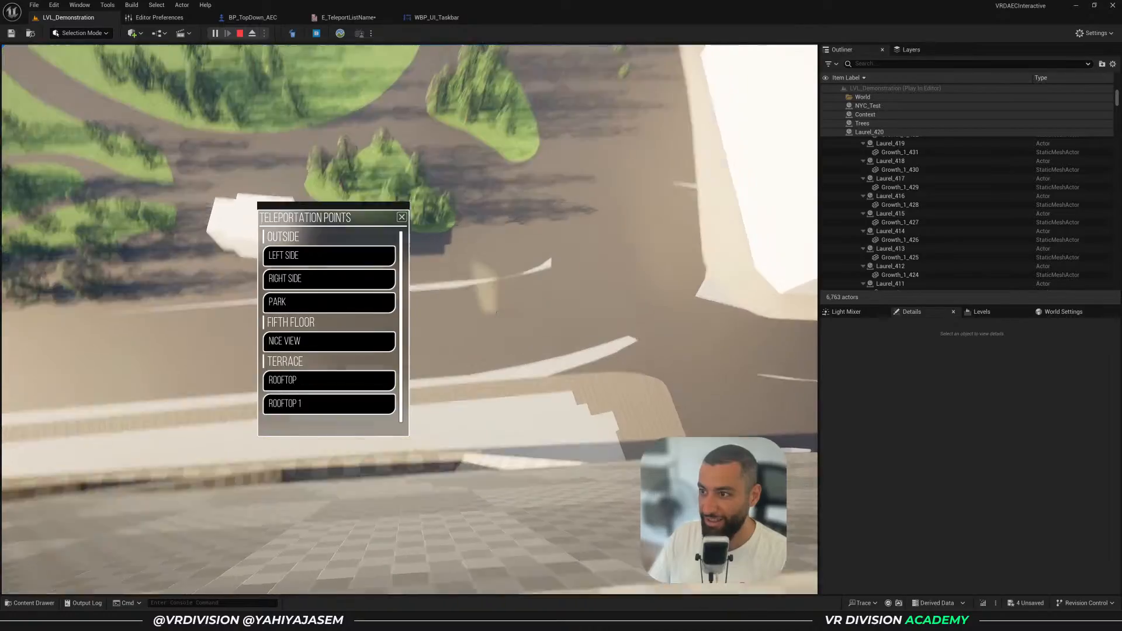
{"action": "key", "text": "w"}
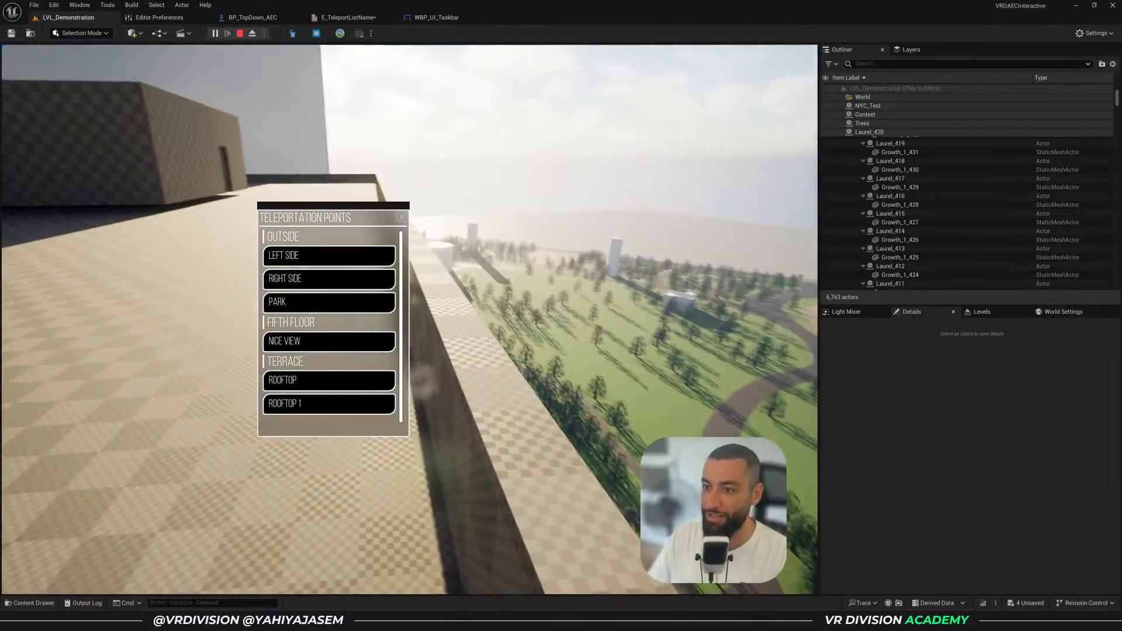
{"action": "left_click", "coordinate": [314, 409]}
{"action": "right_click", "coordinate": [565, 356]}
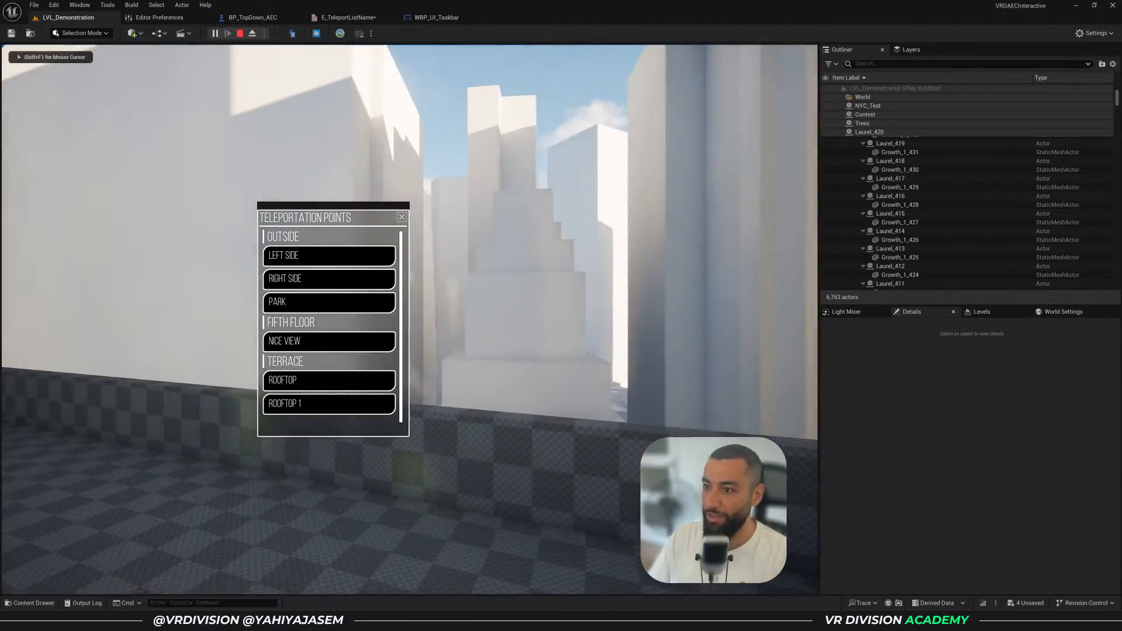
{"action": "key", "text": "w"}
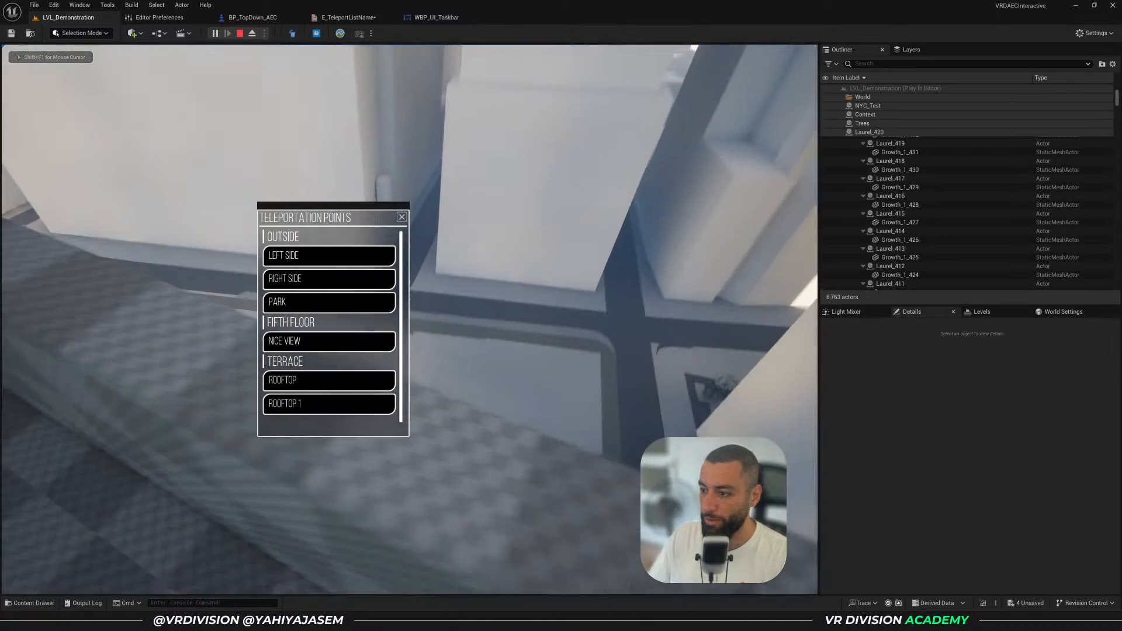
Test the Nice View teleport point under Fifth Floor and the Right Side and Left Side points under Outside
{"action": "key", "text": "w"}
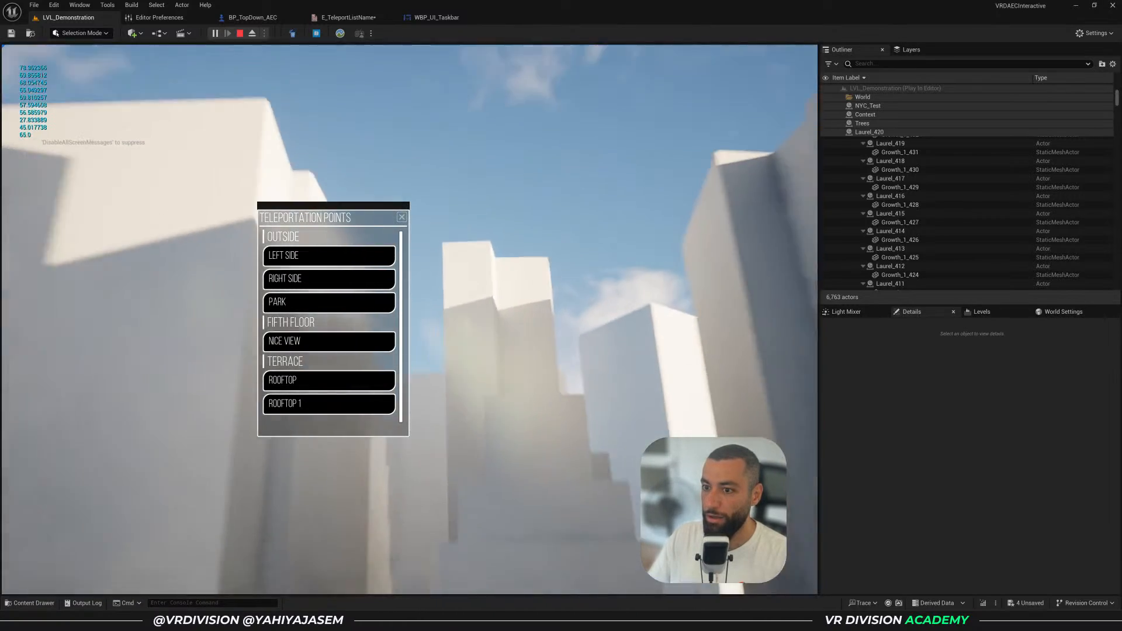
{"action": "right_click", "coordinate": [364, 340]}
{"action": "left_click", "coordinate": [362, 340]}
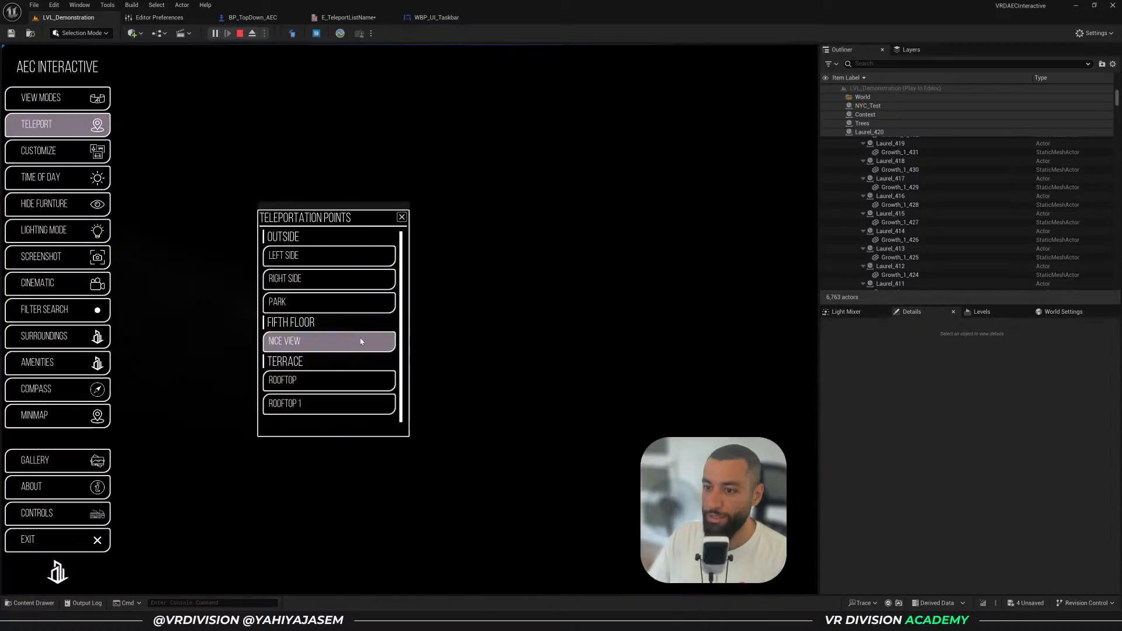
{"action": "left_click", "coordinate": [354, 274]}
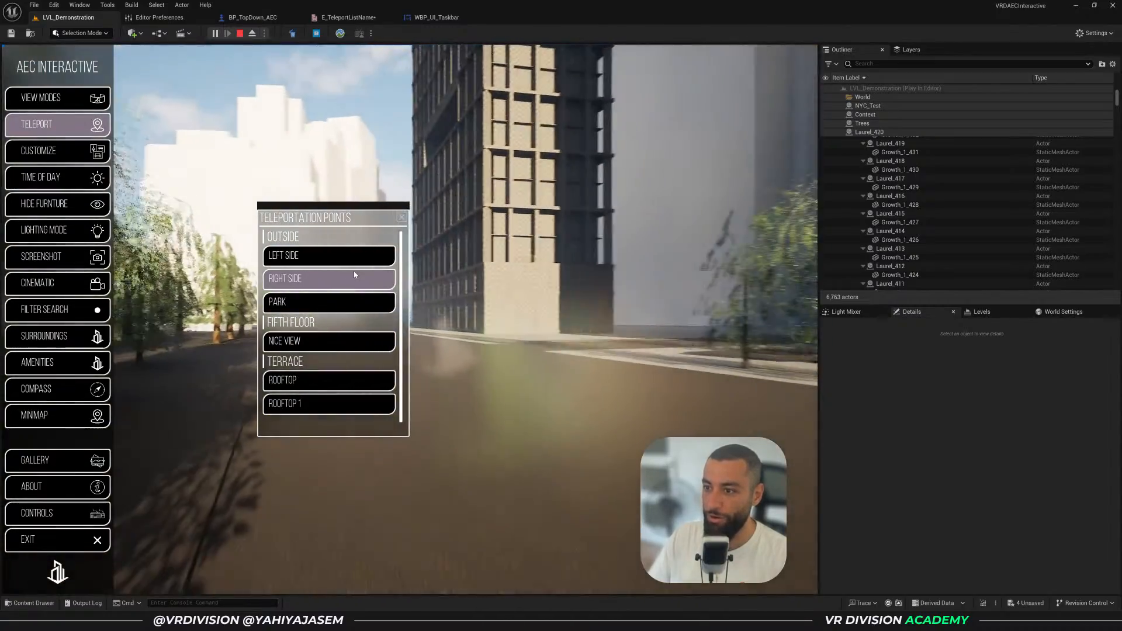
{"action": "left_click", "coordinate": [351, 255]}
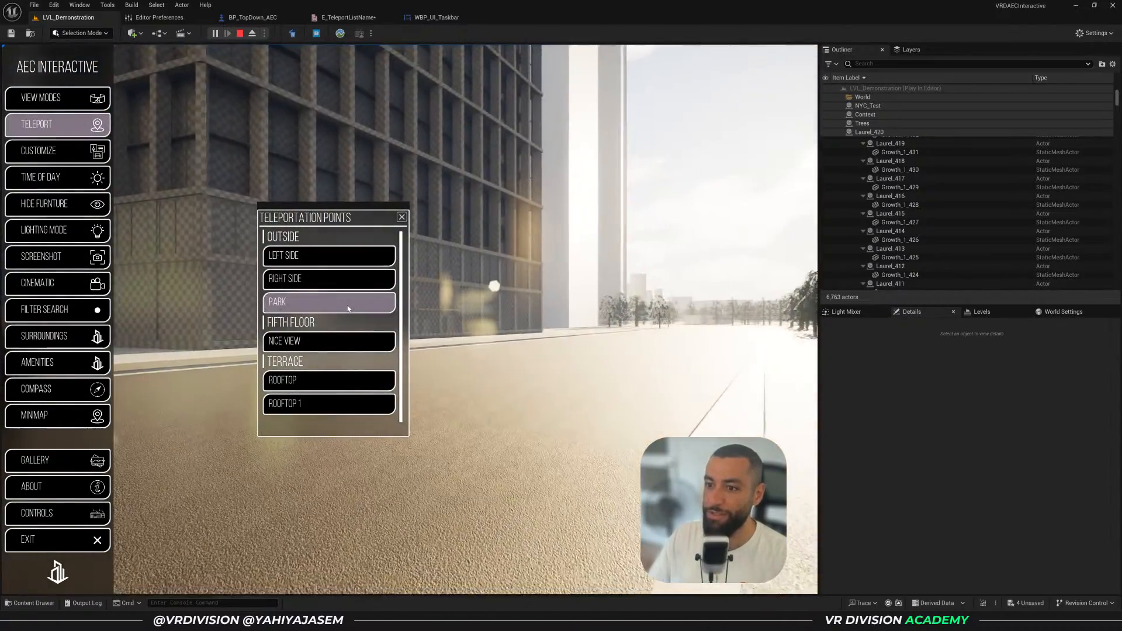
Teleport to Park under Outside, look up at the building and close the teleportation points list
{"action": "left_click", "coordinate": [348, 308]}
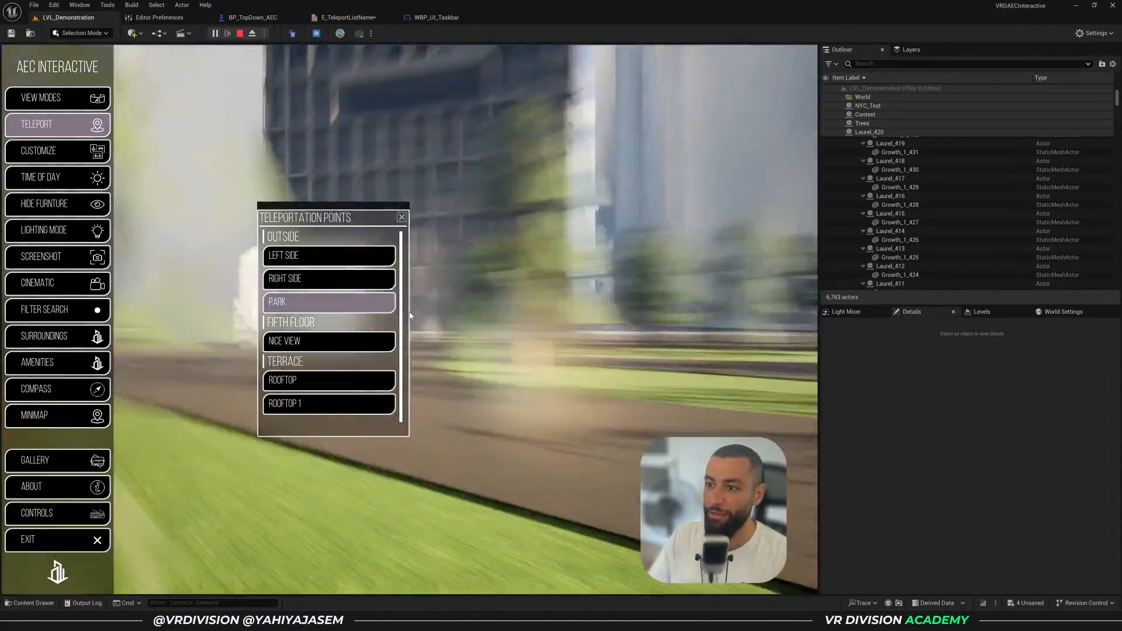
{"action": "right_click", "coordinate": [412, 313]}
{"action": "right_click_drag", "start_coordinate": [412, 312], "coordinate": [418, 280]}
{"action": "left_click", "coordinate": [401, 217]}
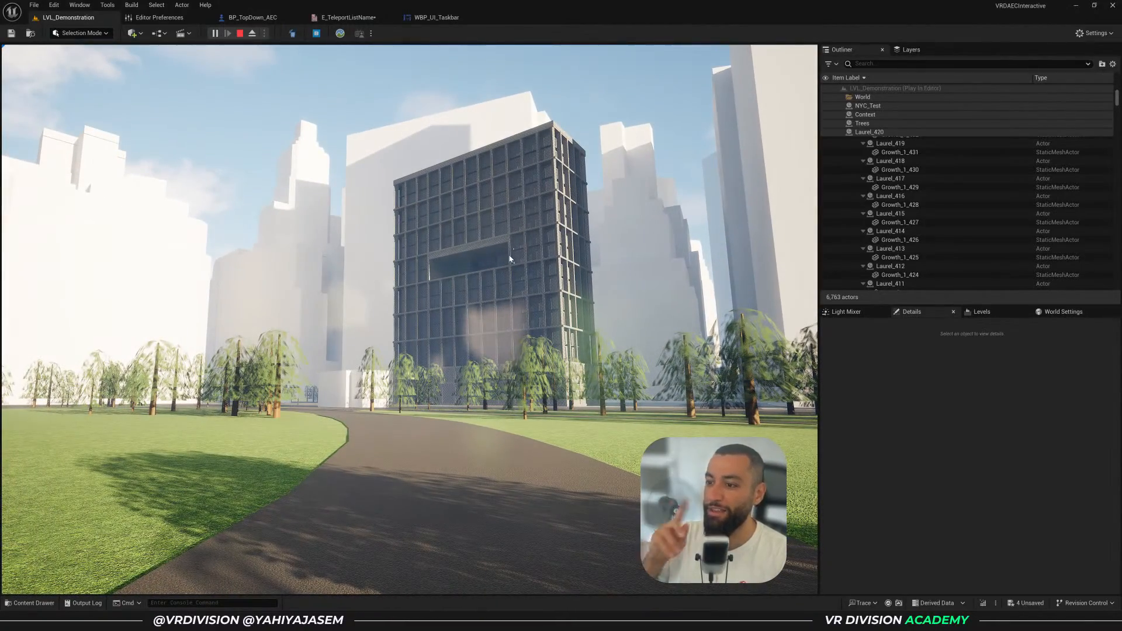
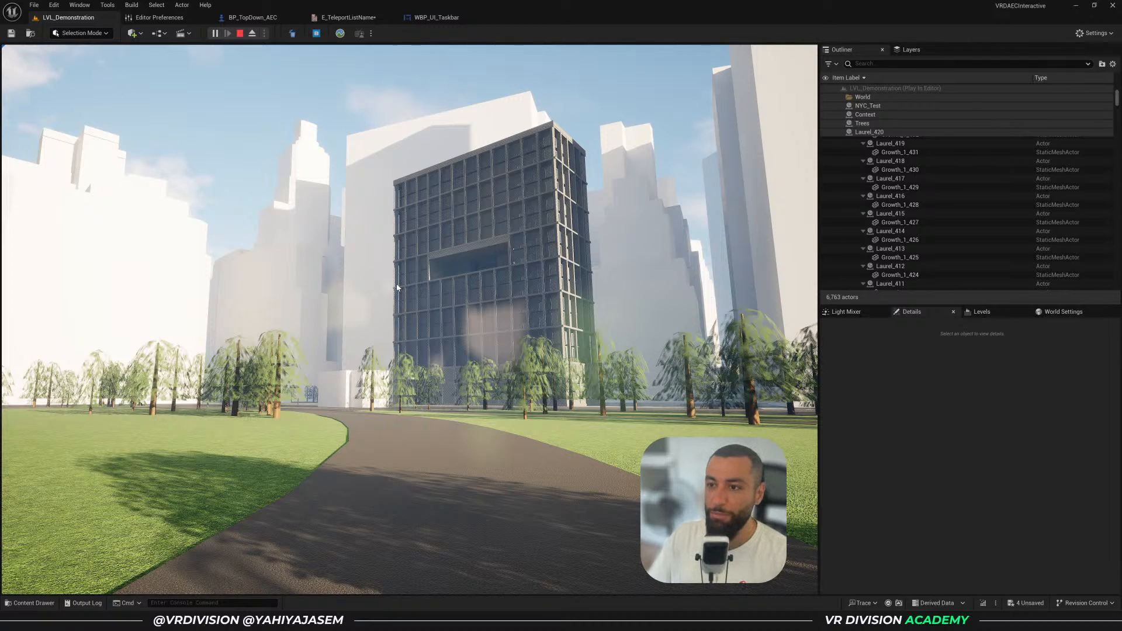
Stop the play session, clear the asset search and look into the Blueprints folder of VRDAECInteractive
{"action": "key", "text": "Escape"}
{"action": "key", "text": "ctrl+space"}
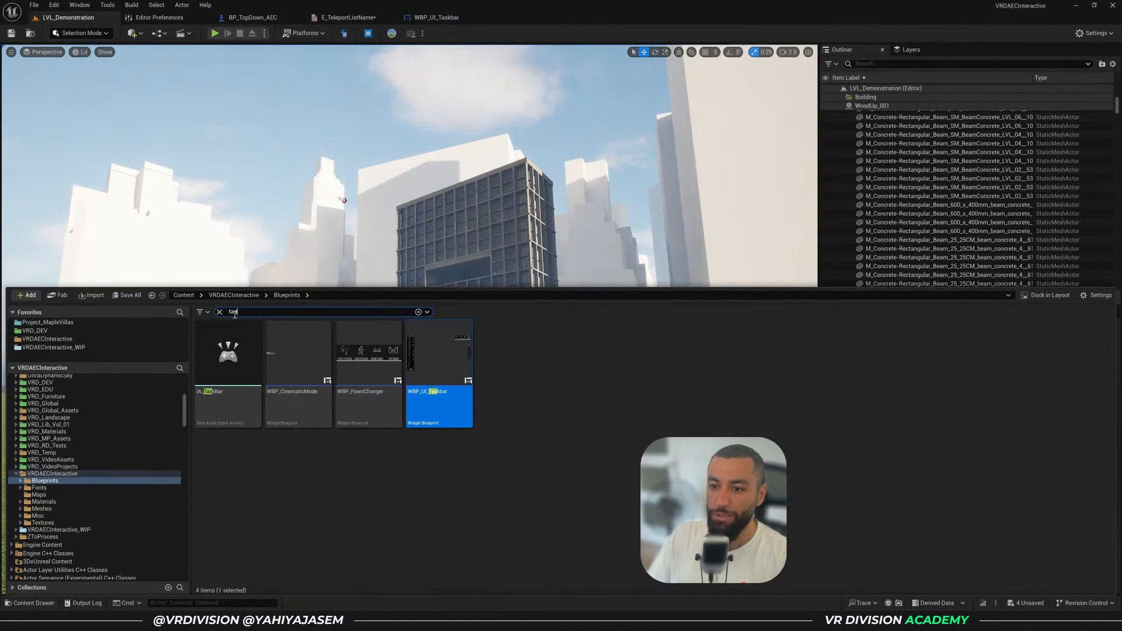
{"action": "left_click", "coordinate": [220, 312]}
{"action": "left_click", "coordinate": [139, 342]}
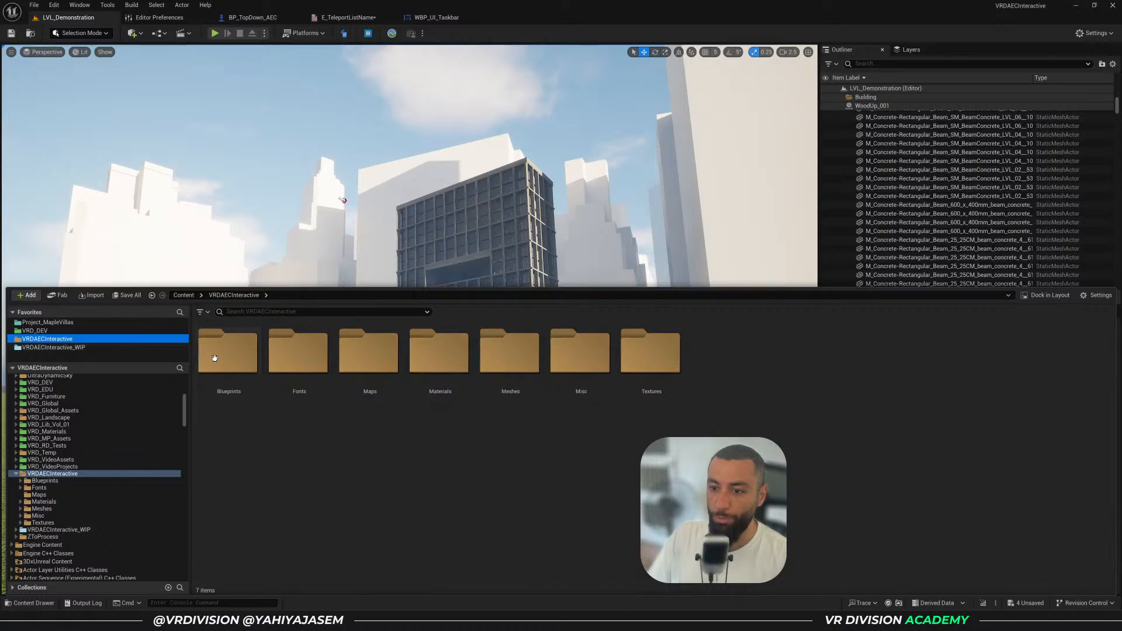
{"action": "double_click", "coordinate": [216, 358]}
{"action": "right_click_drag", "start_coordinate": [202, 178], "coordinate": [203, 212]}
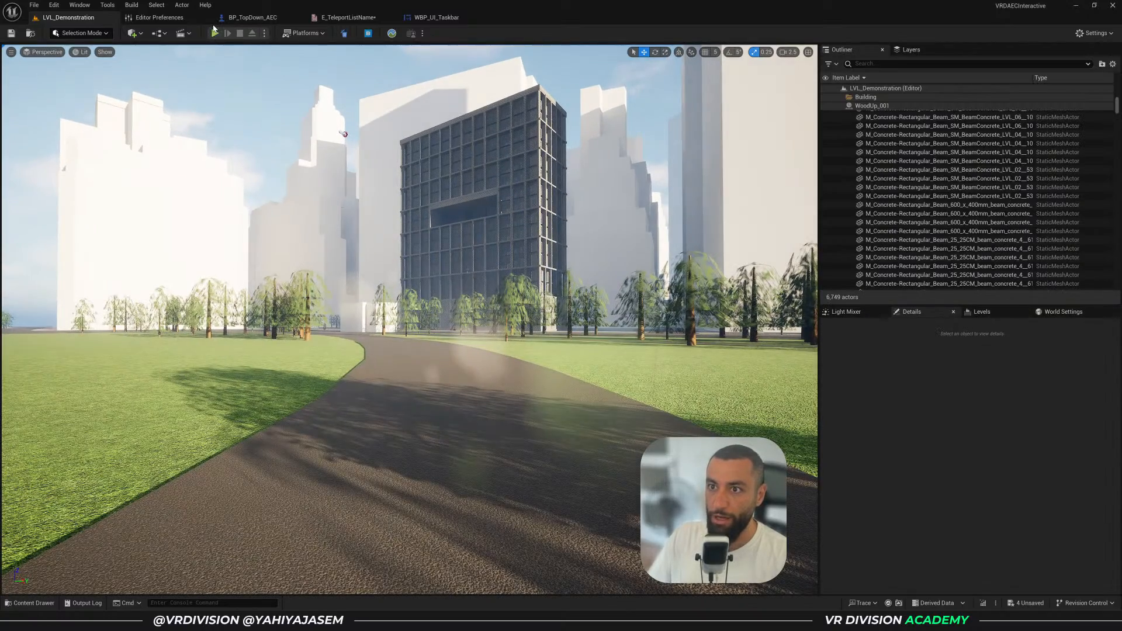
Play LVL_Demonstration, show and close the Teleport list, and display the Customize Materials options
{"action": "key", "text": "alt+p"}
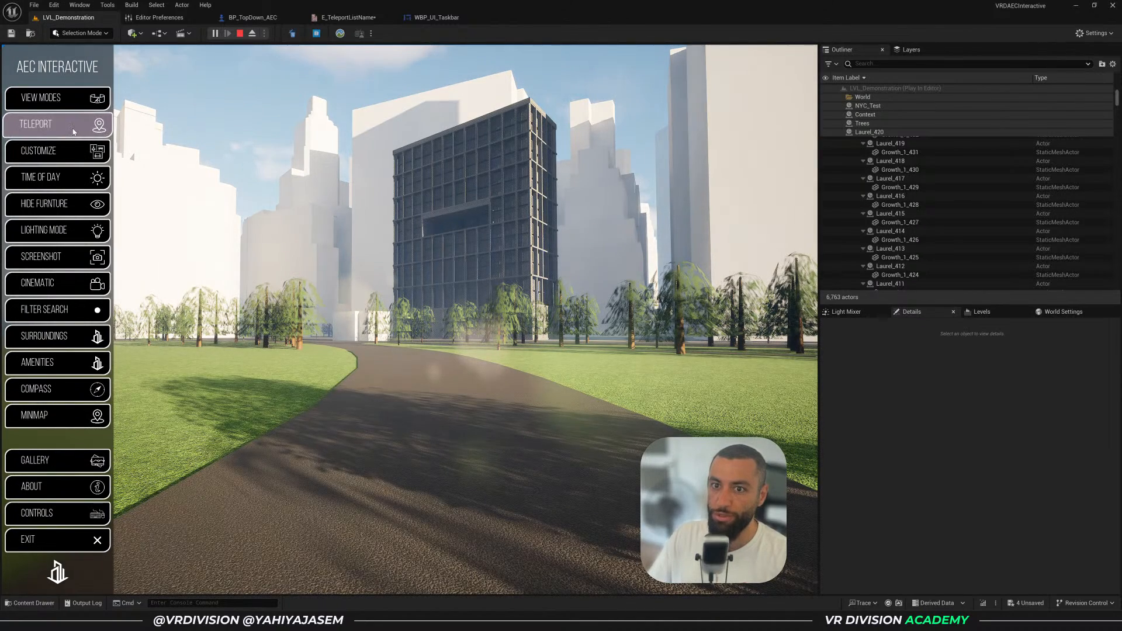
{"action": "left_click", "coordinate": [74, 131]}
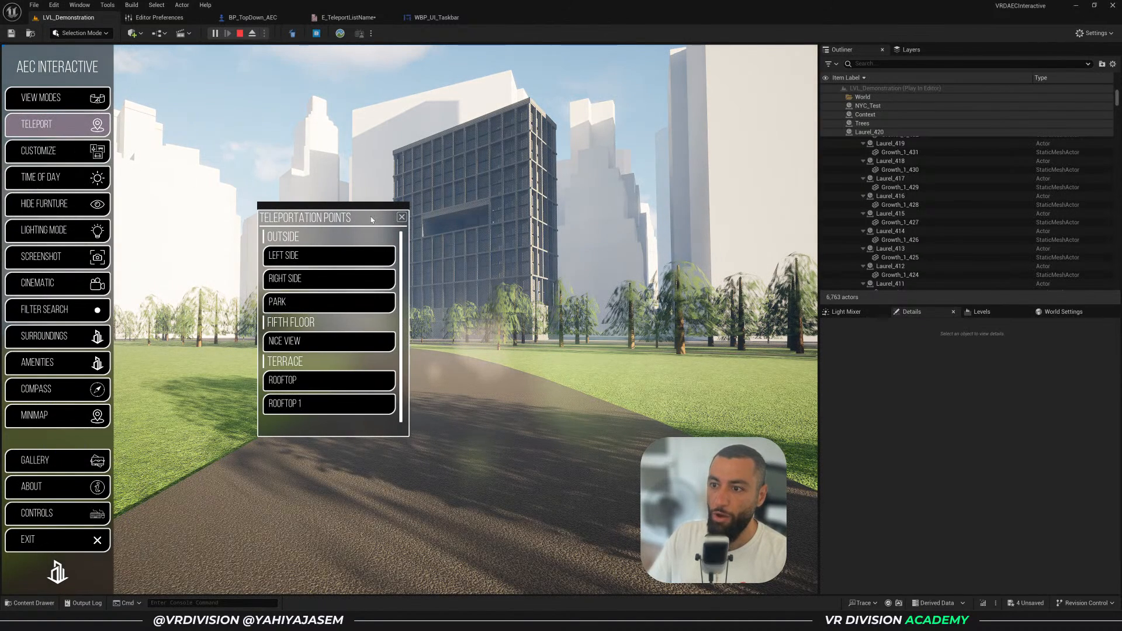
{"action": "left_click", "coordinate": [401, 218]}
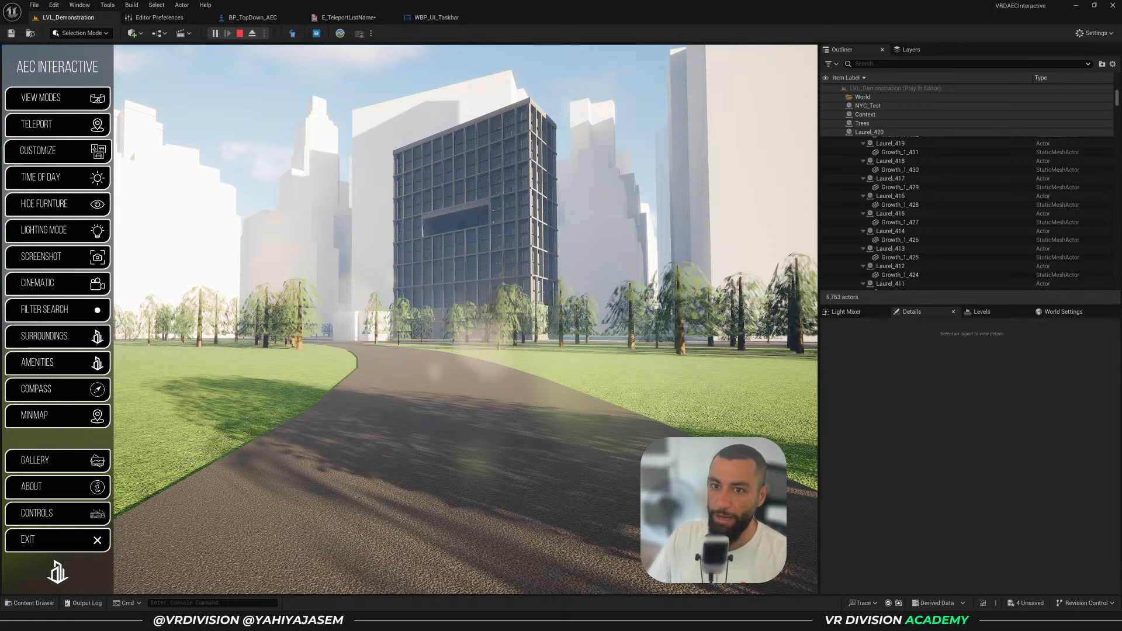
{"action": "left_click", "coordinate": [33, 153]}
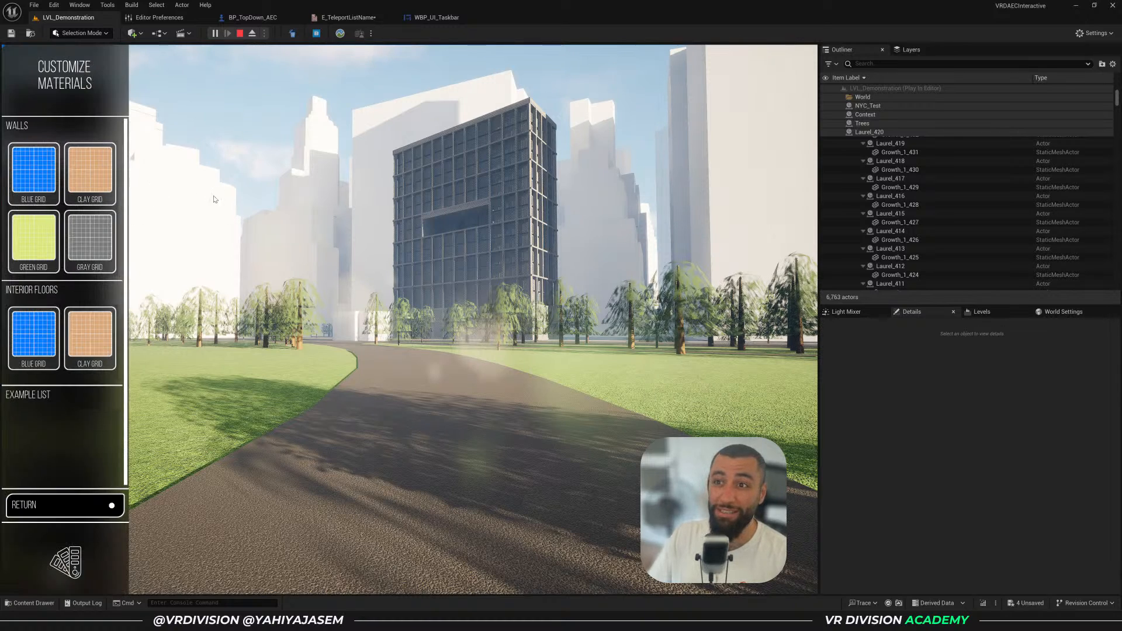
Stop playing, save all changes and open the LVL_Gallery level from the VRDAECInteractive Maps folder
{"action": "key", "text": "Escape"}
{"action": "key", "text": "ctrl+shift+s"}
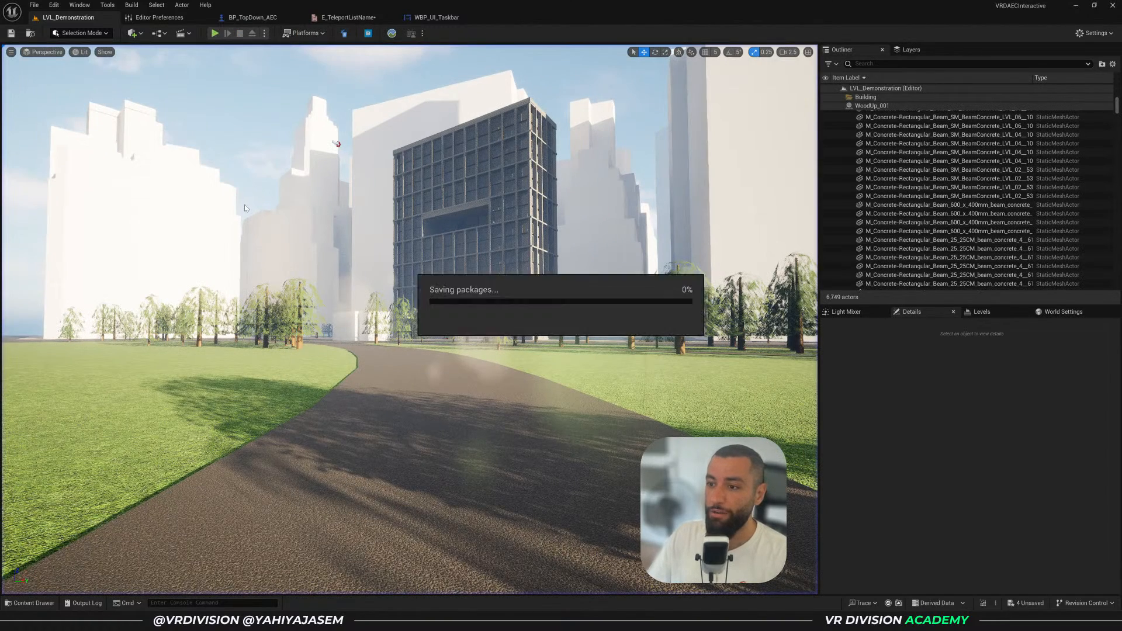
{"action": "key", "text": "ctrl+space"}
{"action": "left_click", "coordinate": [47, 339]}
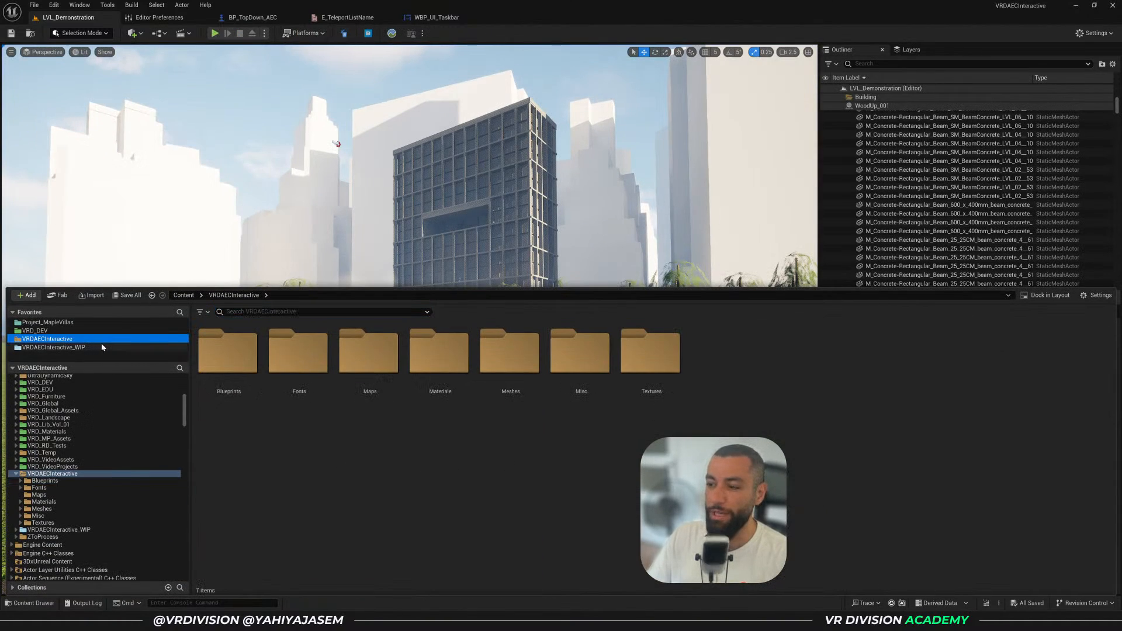
{"action": "double_click", "coordinate": [236, 372]}
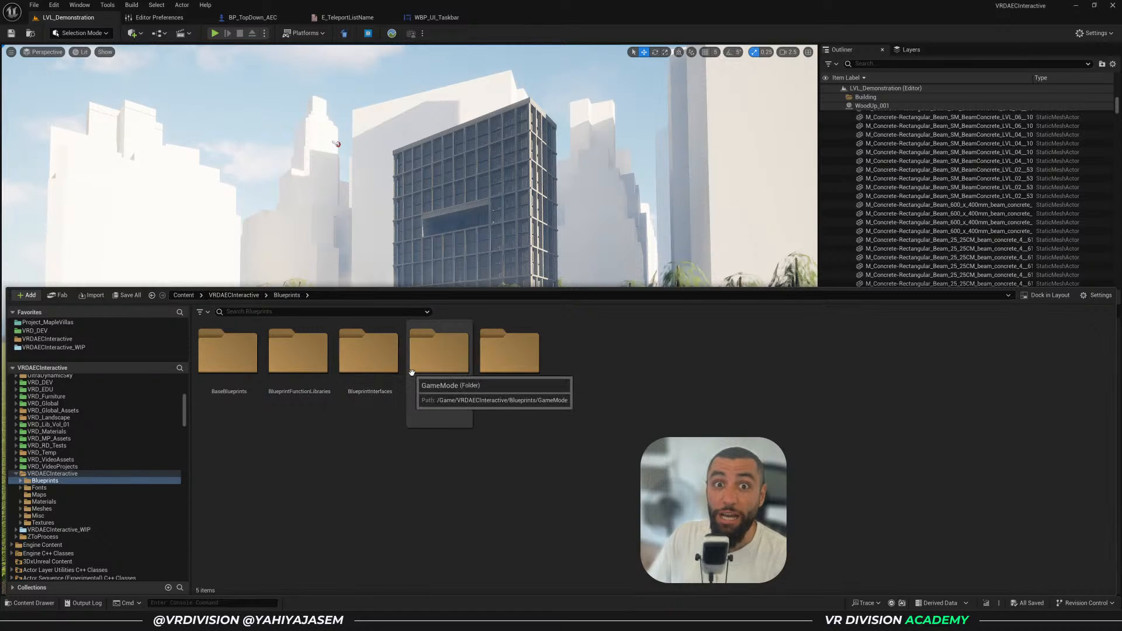
{"action": "left_click", "coordinate": [233, 296]}
{"action": "left_click", "coordinate": [355, 353]}
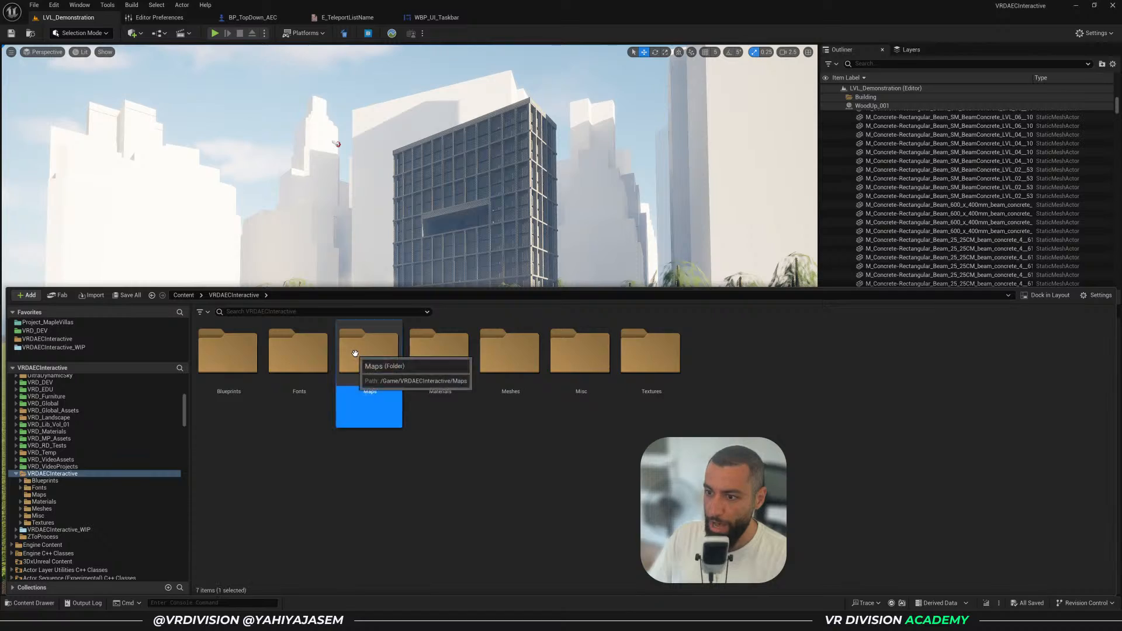
{"action": "double_click", "coordinate": [354, 353]}
{"action": "double_click", "coordinate": [297, 403]}
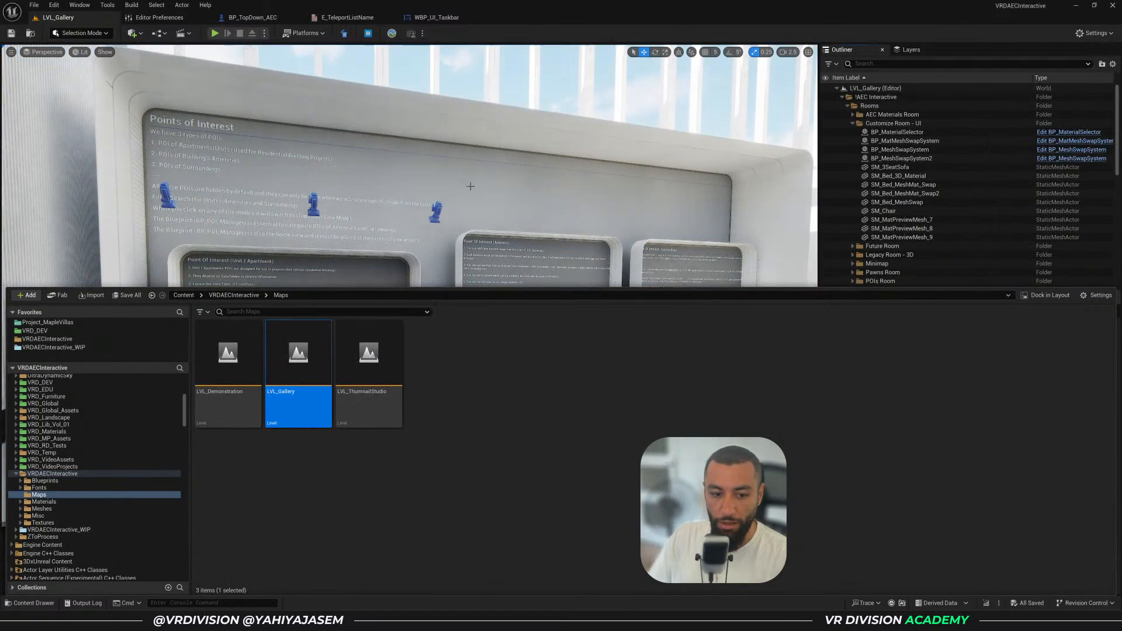
Play LVL_Gallery from the Points of Interest area, browse its Teleport list and teleport to AEC Customize Room under First Floor
{"action": "key", "text": "s"}
{"action": "right_click_drag", "start_coordinate": [471, 186], "coordinate": [462, 224]}
{"action": "key", "text": "w"}
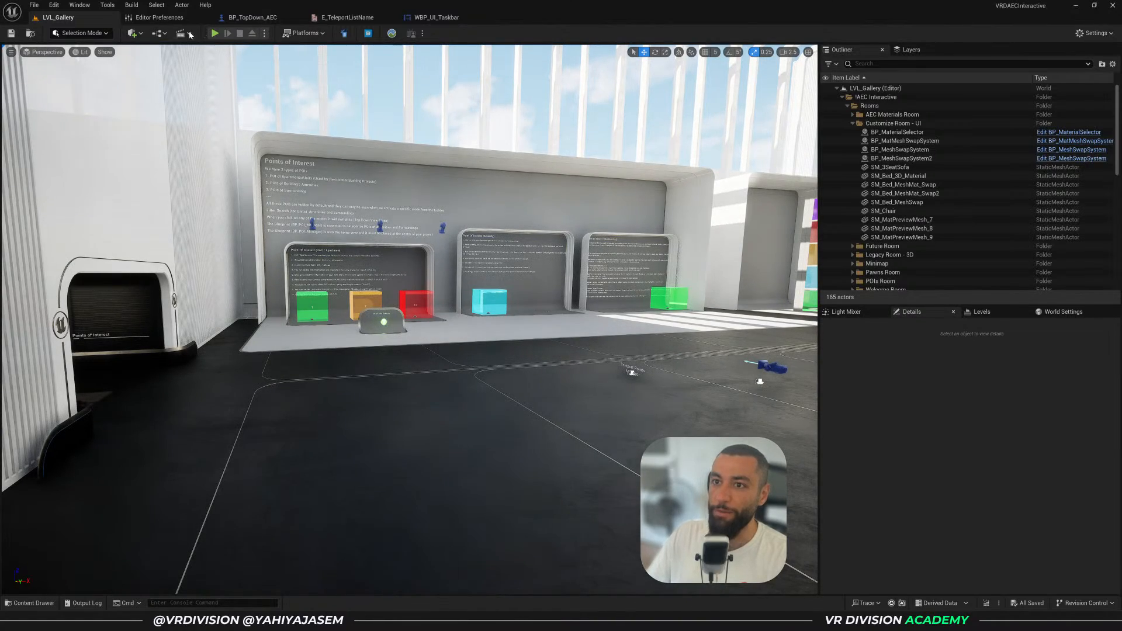
{"action": "left_click", "coordinate": [215, 35]}
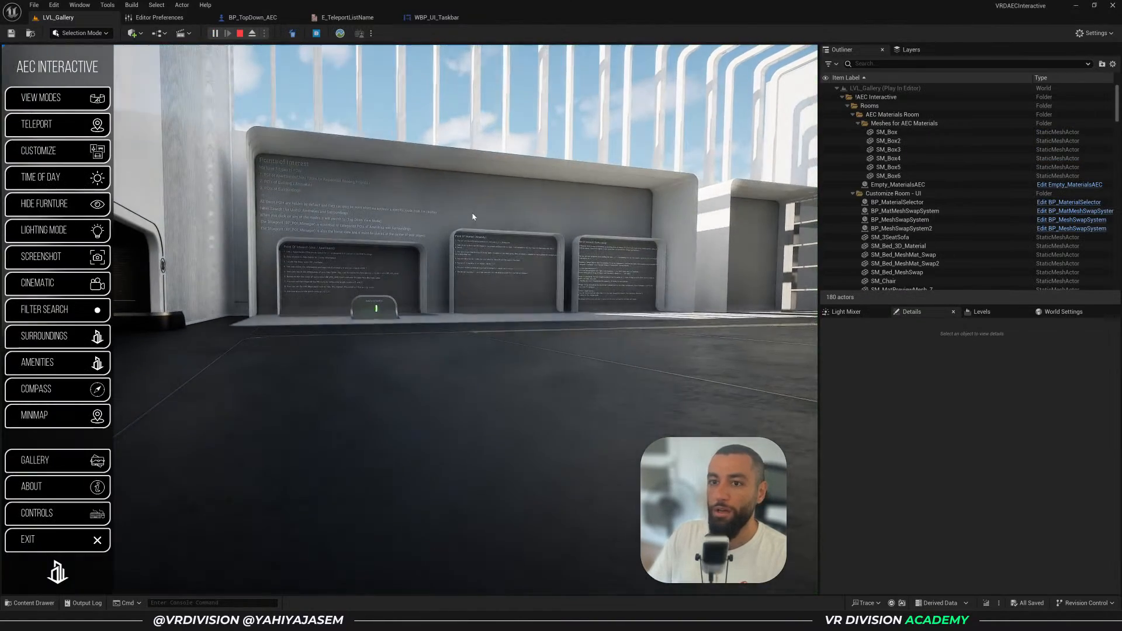
{"action": "left_click", "coordinate": [56, 127]}
{"action": "scroll", "coordinate": [342, 296], "scroll_direction": "down", "scroll_amount": 4}
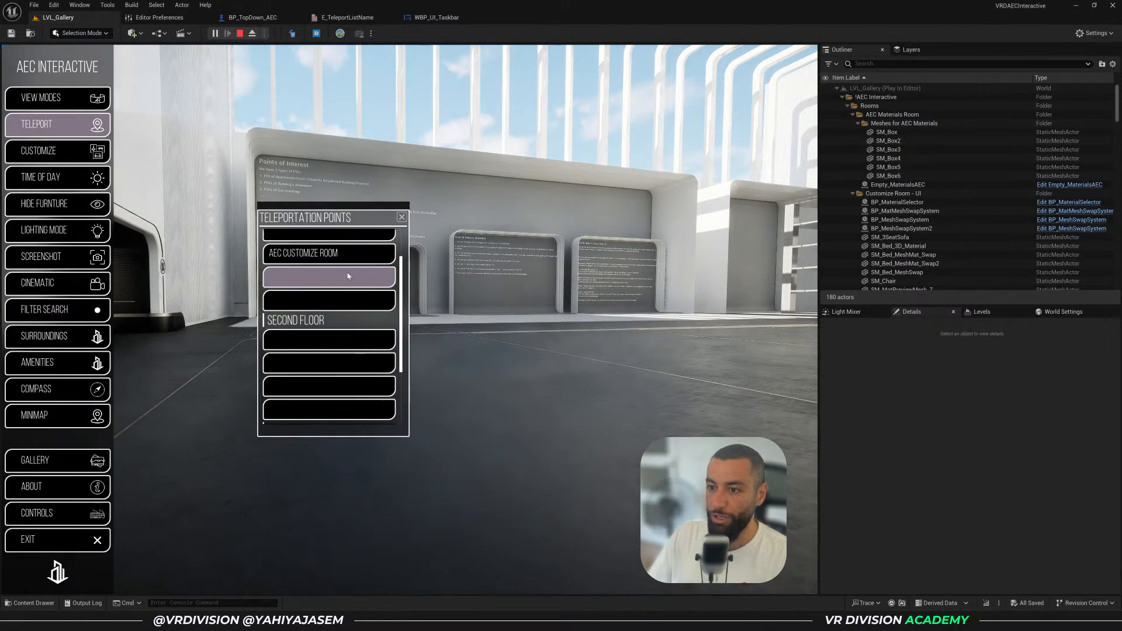
{"action": "scroll", "coordinate": [342, 296], "scroll_direction": "up", "scroll_amount": 4}
{"action": "left_click", "coordinate": [339, 286]}
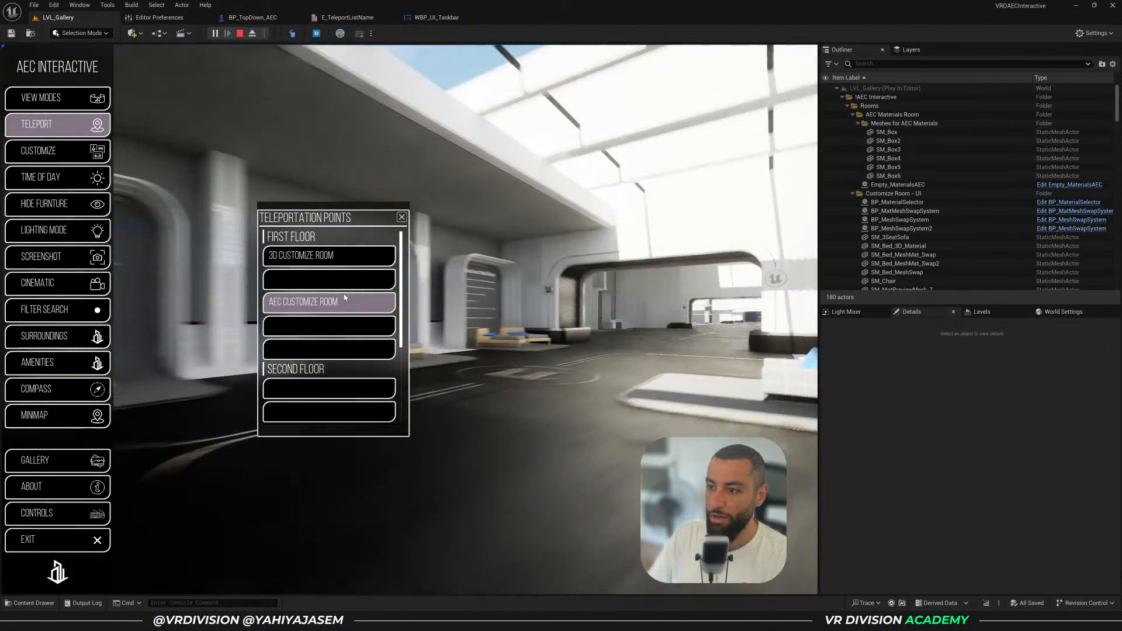
{"action": "left_click_drag", "start_coordinate": [462, 275], "coordinate": [362, 286]}
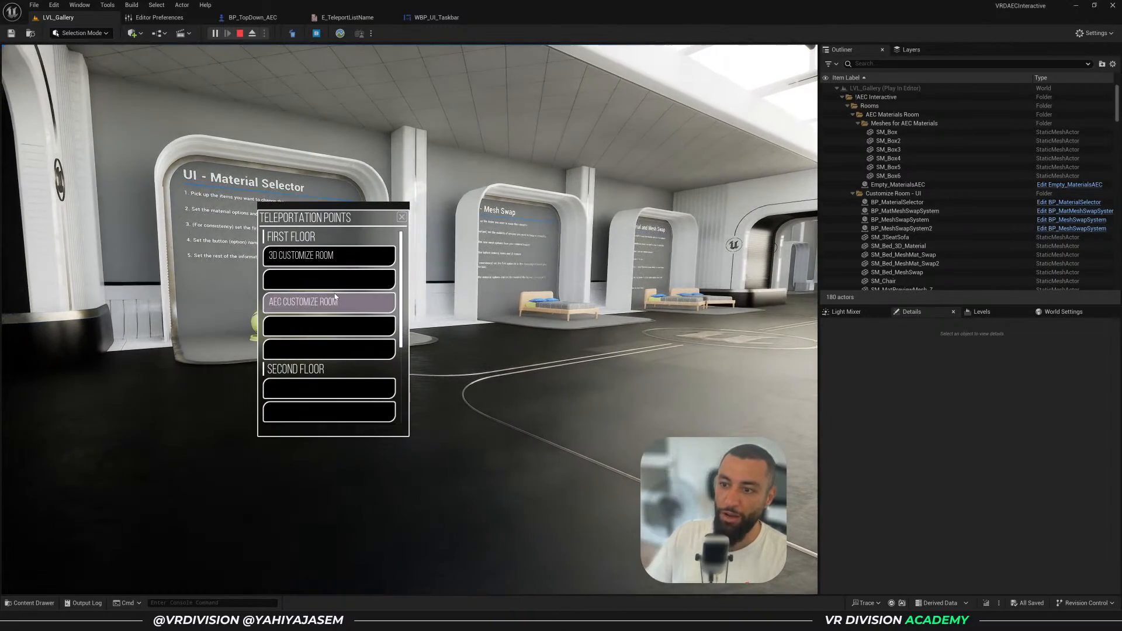
Close the teleportation points list and walk to the bed at the 3D Picker - Material Changer stand
{"action": "left_click", "coordinate": [400, 219]}
{"action": "key", "text": "Tab"}
{"action": "key", "text": "Tab"}
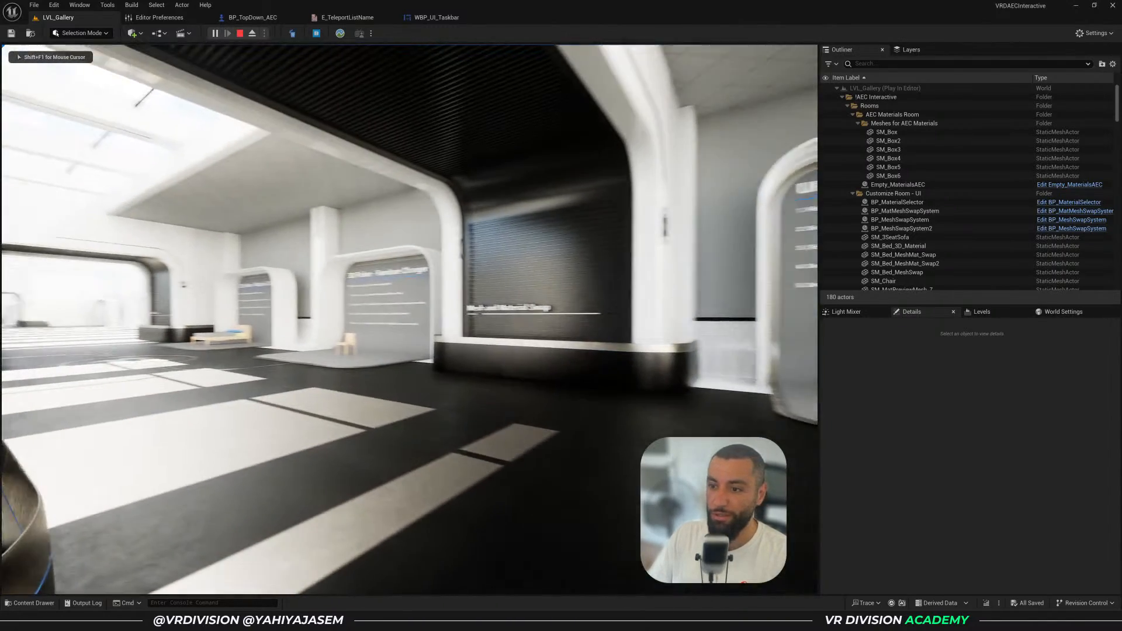
{"action": "key", "text": "w"}
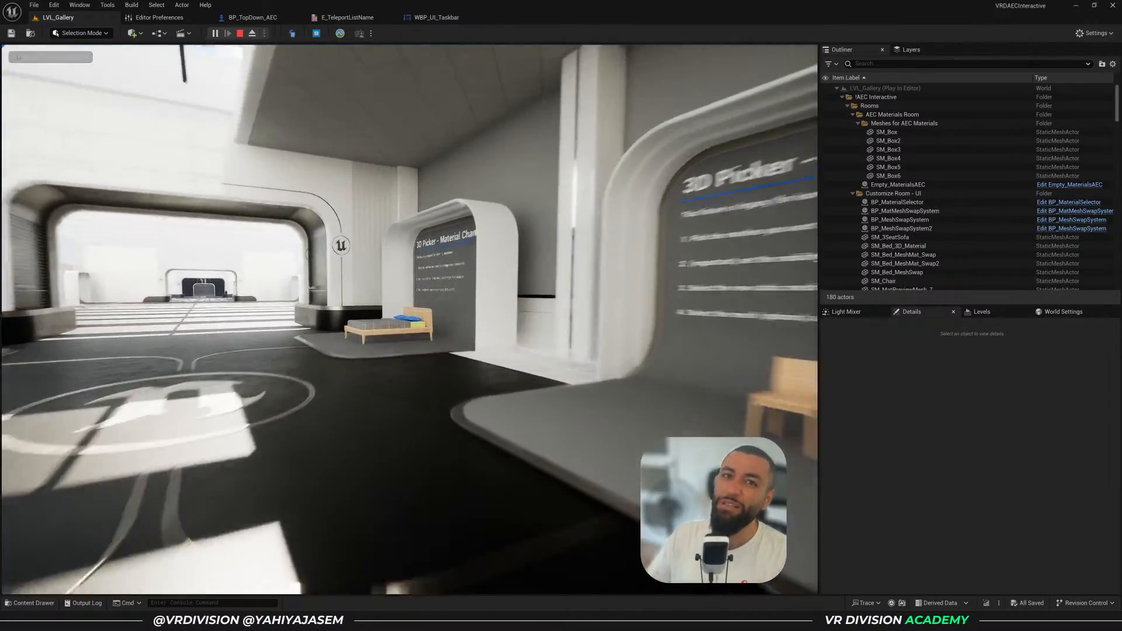
{"action": "key", "text": "w"}
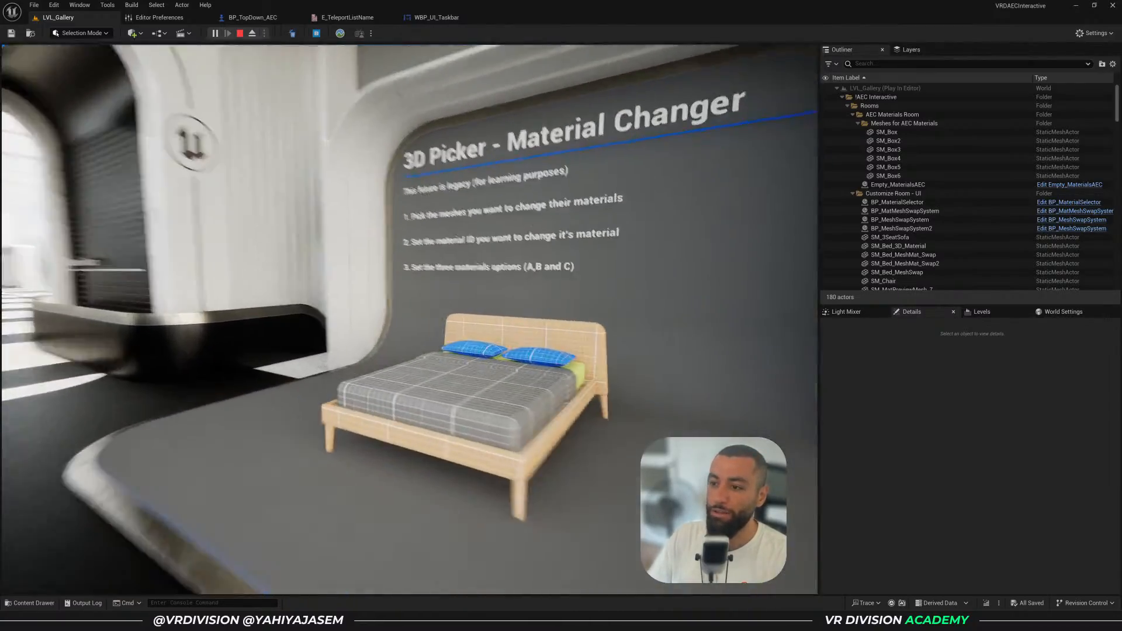
{"action": "key", "text": "w"}
{"action": "key", "text": "Tab"}
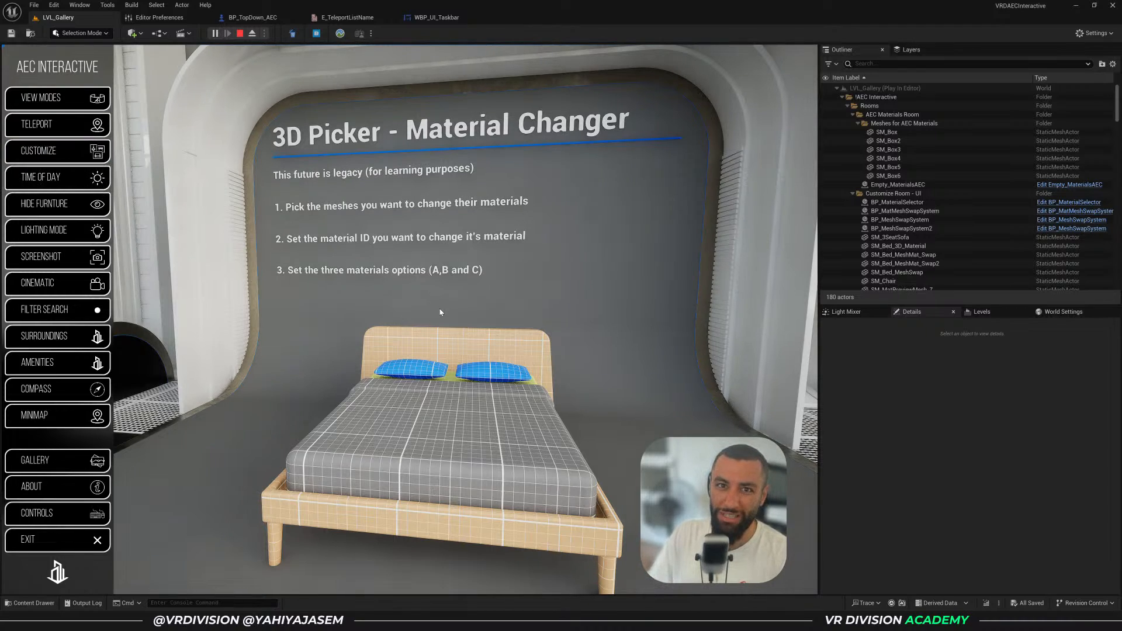
{"action": "key", "text": "Tab"}
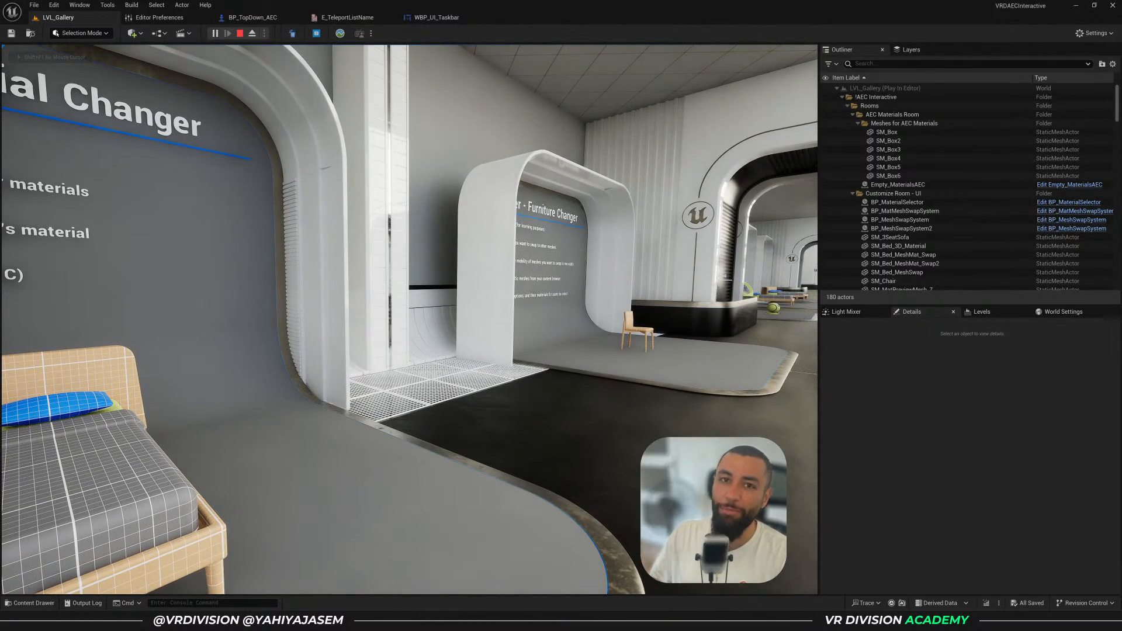
Show the Teleport list again from the in-game menu and hide it
{"action": "key", "text": "Tab"}
{"action": "left_click", "coordinate": [66, 127]}
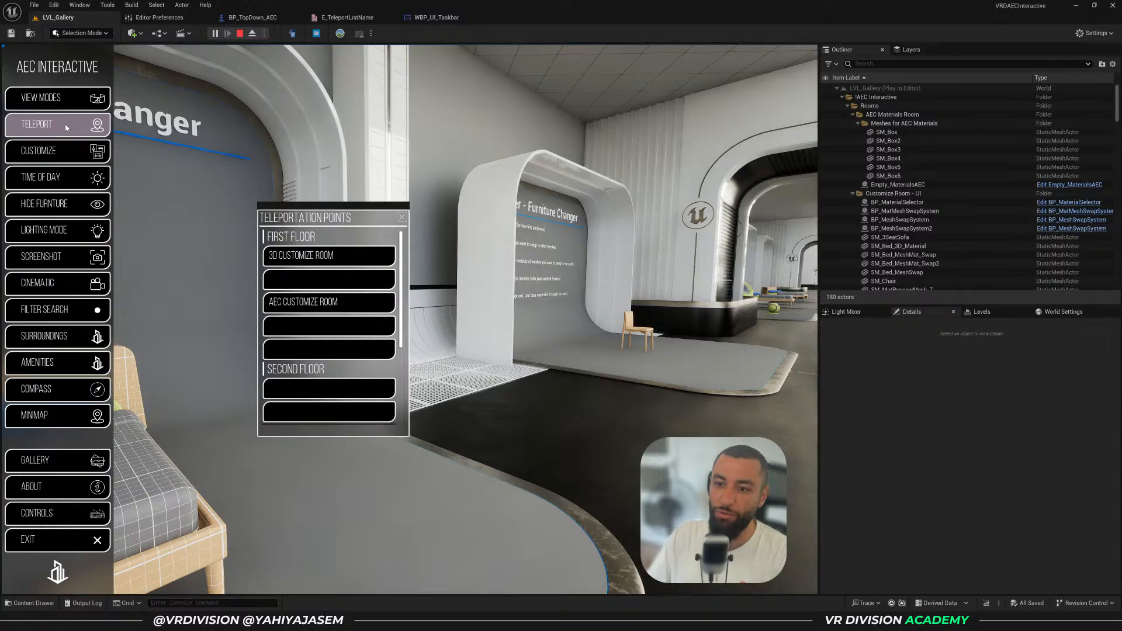
{"action": "left_click", "coordinate": [65, 127]}
{"action": "left_click", "coordinate": [72, 150]}
Test the Material Changer bed by switching its frame material to blue grid, clay grid and finally green grid
{"action": "key", "text": "Tab"}
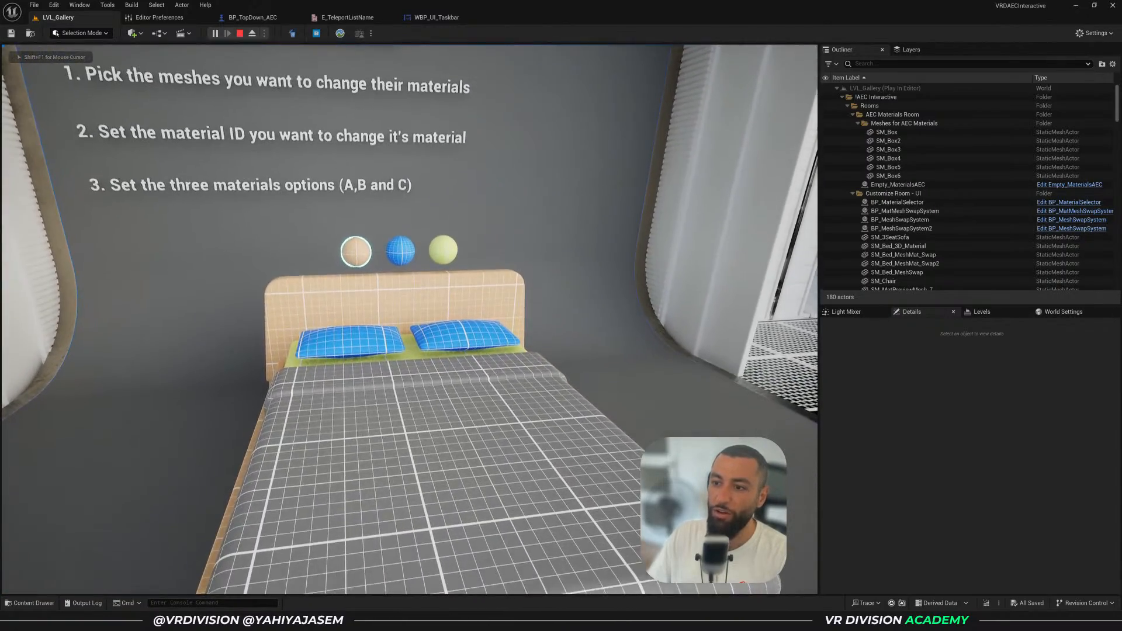
{"action": "left_click", "coordinate": [401, 245]}
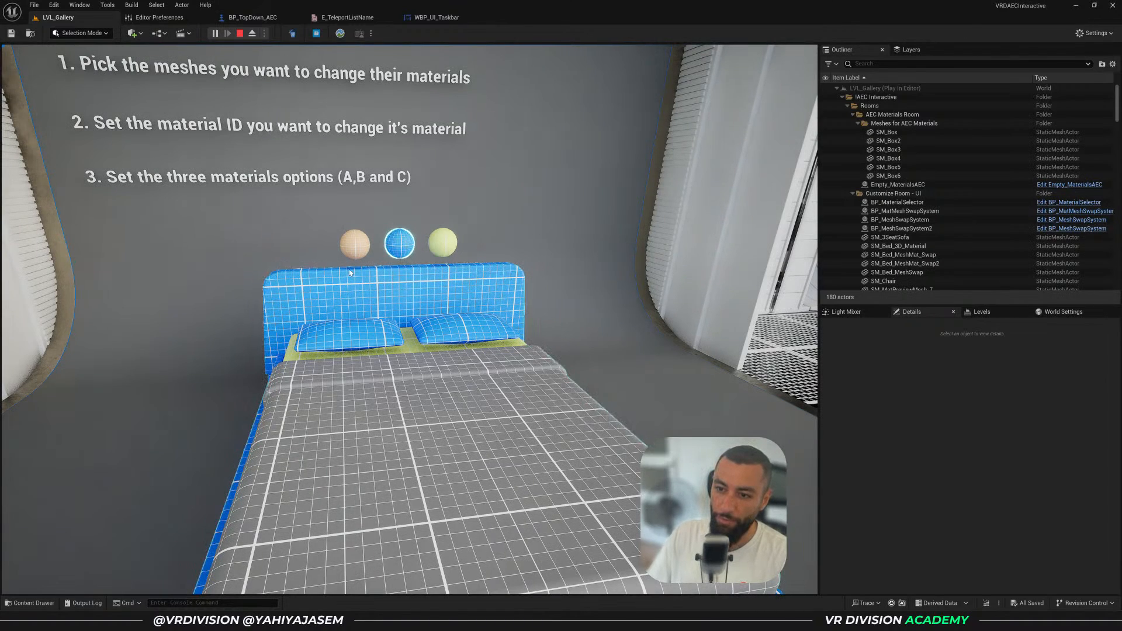
{"action": "left_click", "coordinate": [358, 244]}
{"action": "left_click", "coordinate": [442, 243]}
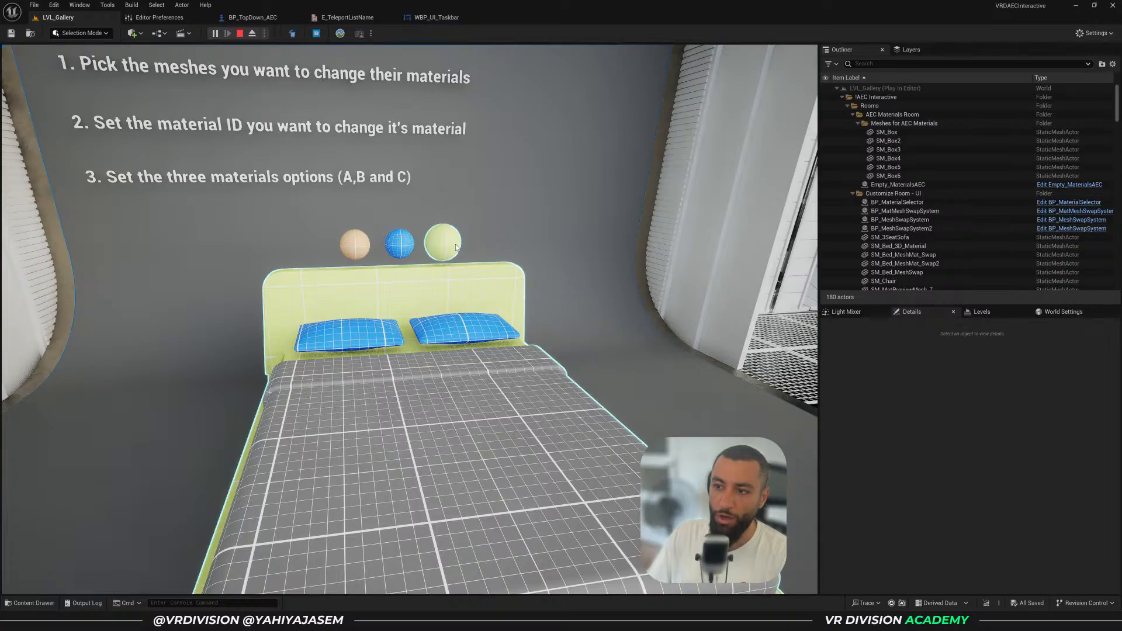
Test the 3D Picker - Furniture Changer by cycling through the blue lounge chair, stool and two-seat sofa, ending on the clay chair
{"action": "key", "text": "Tab"}
{"action": "key", "text": "Tab"}
{"action": "key", "text": "s"}
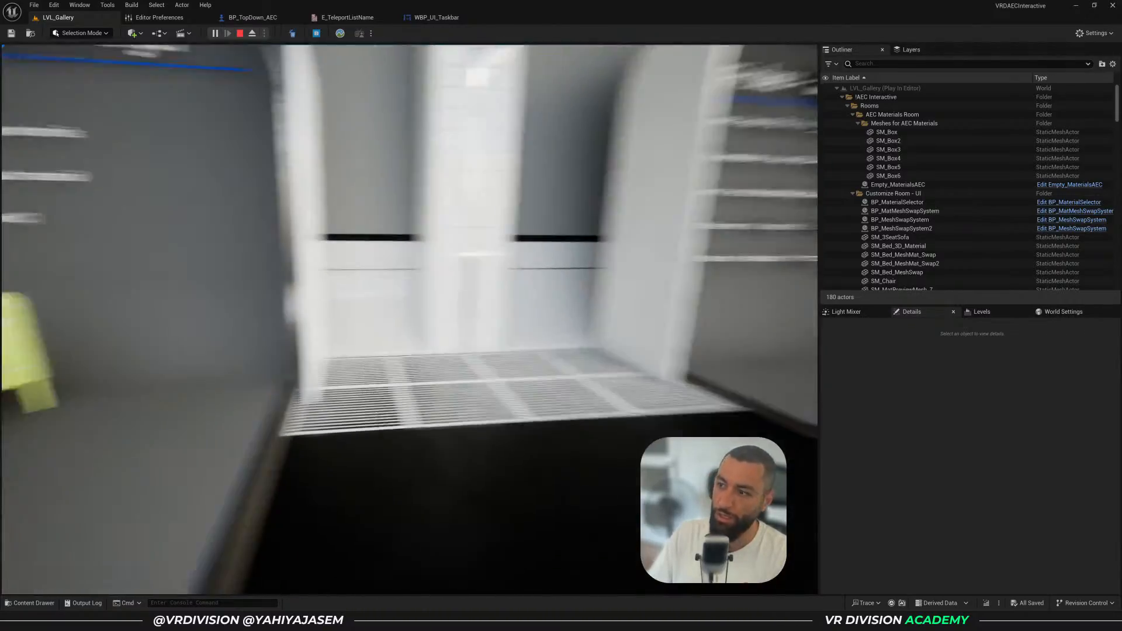
{"action": "key", "text": "w"}
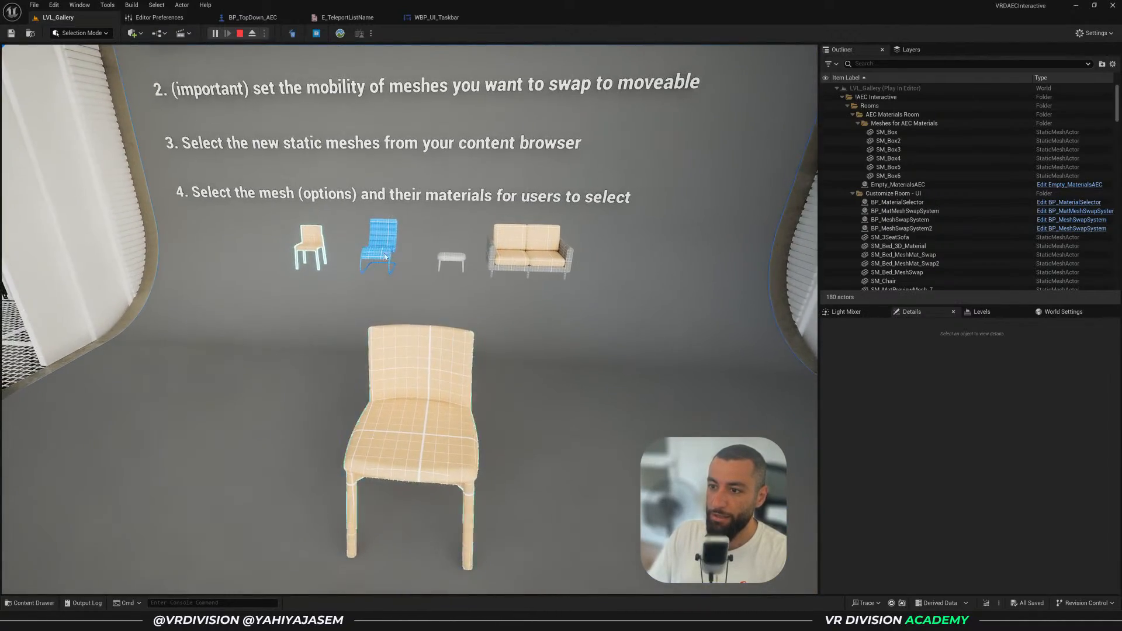
{"action": "left_click", "coordinate": [383, 253]}
{"action": "left_click", "coordinate": [456, 257]}
{"action": "left_click", "coordinate": [529, 251]}
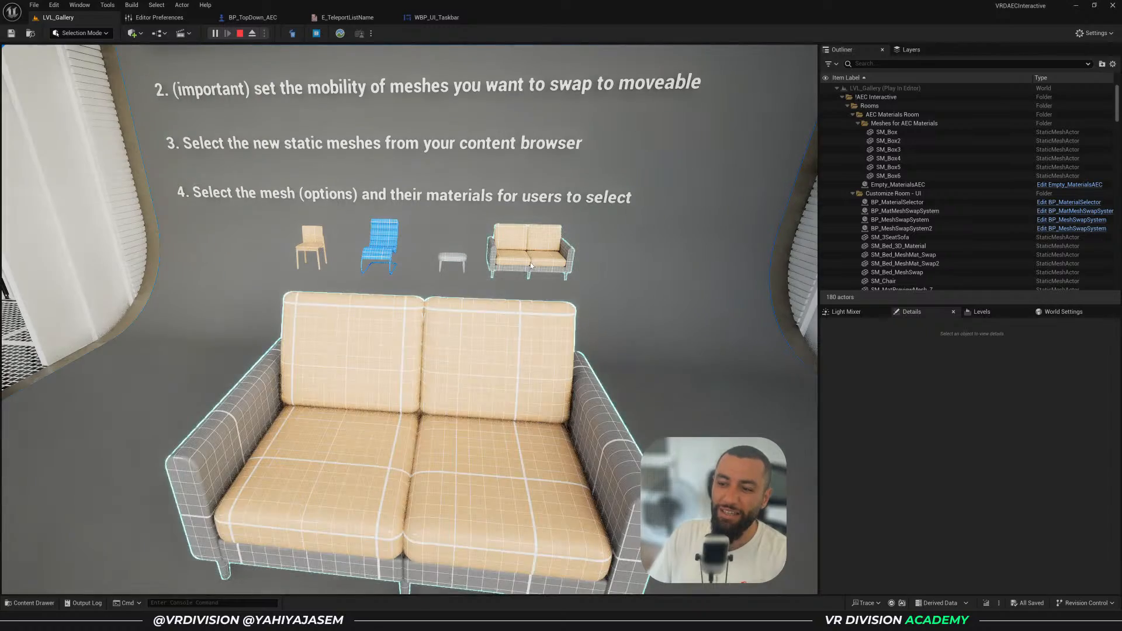
{"action": "left_click", "coordinate": [452, 261]}
{"action": "left_click", "coordinate": [380, 245]}
{"action": "left_click", "coordinate": [317, 249]}
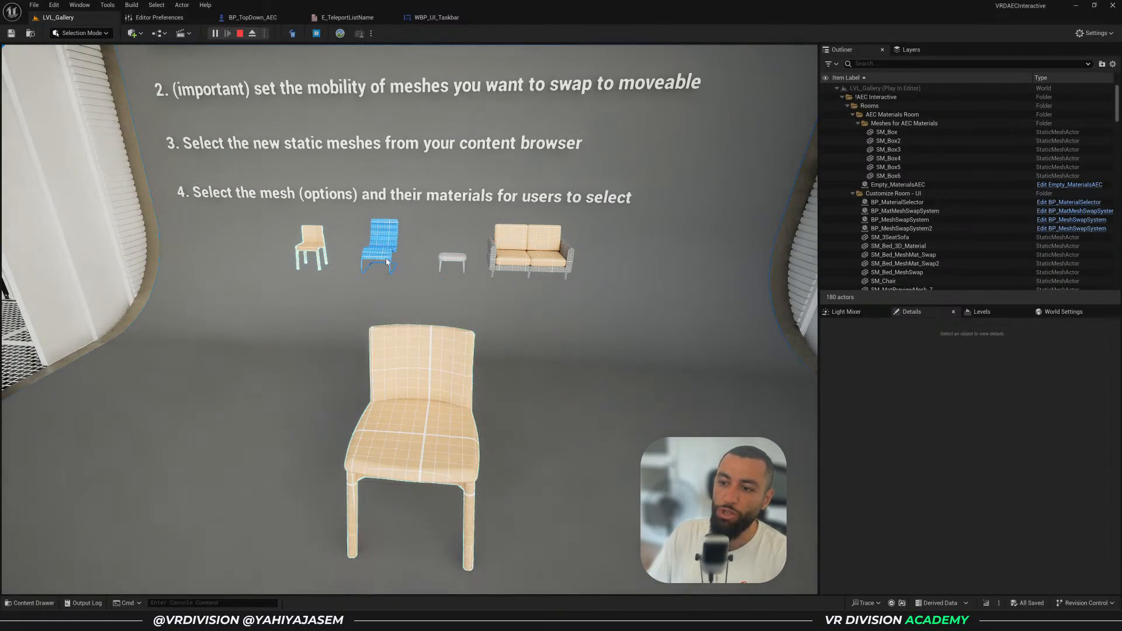
Walk to the UI - Material Selector stand and leave, reopen and leave the Customize Materials list again
{"action": "key", "text": "s"}
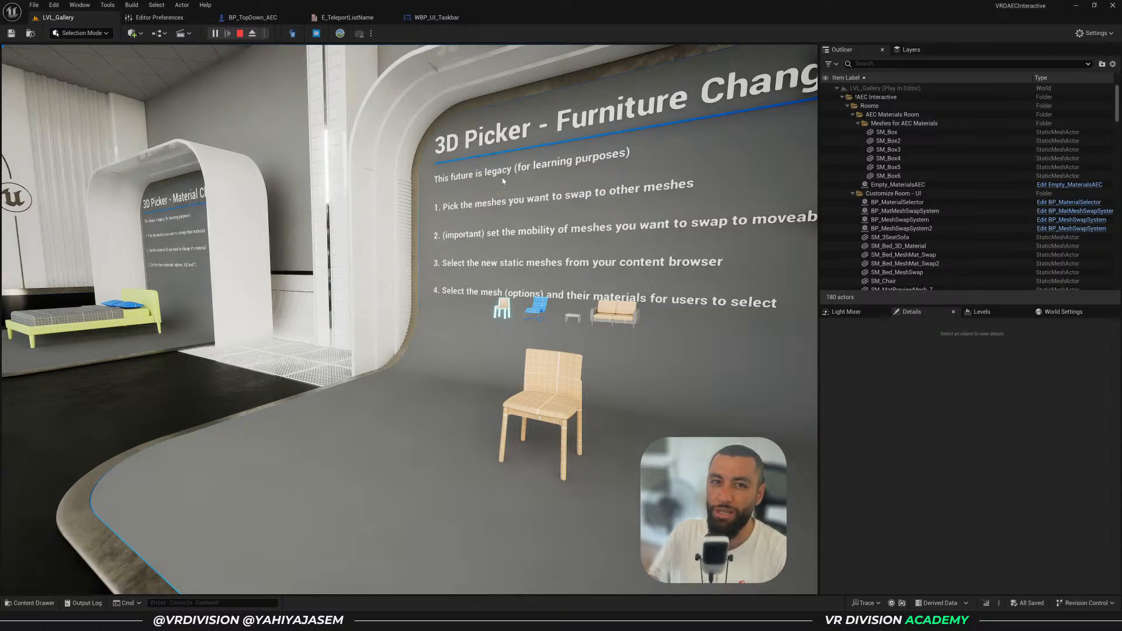
{"action": "left_click", "coordinate": [529, 182]}
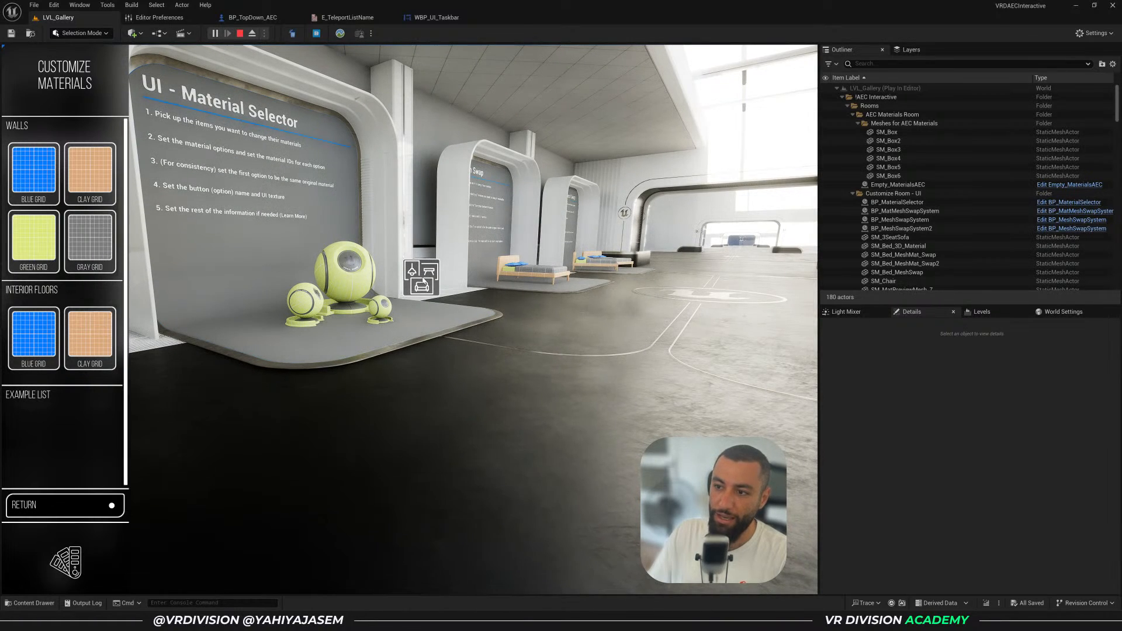
{"action": "left_click", "coordinate": [58, 505]}
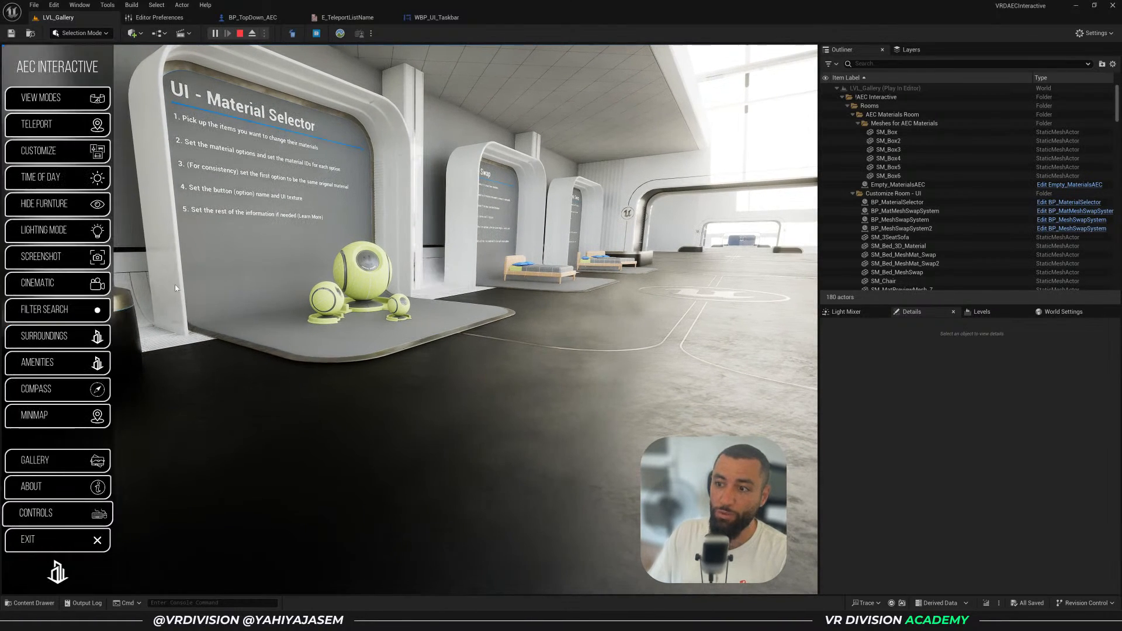
{"action": "left_click", "coordinate": [47, 154]}
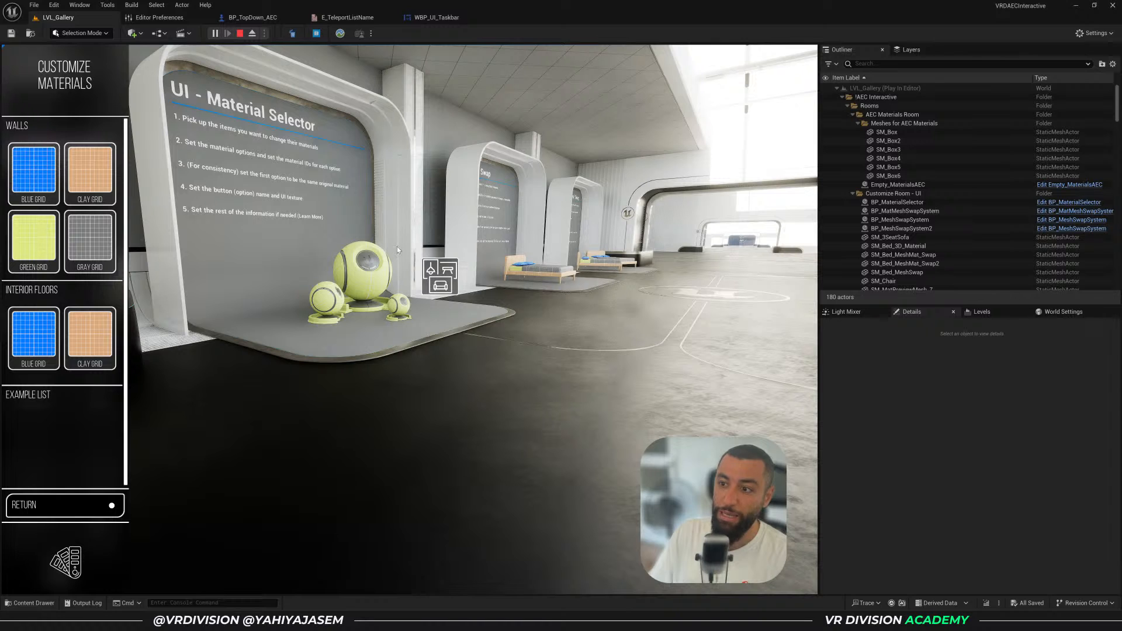
{"action": "left_click", "coordinate": [83, 506]}
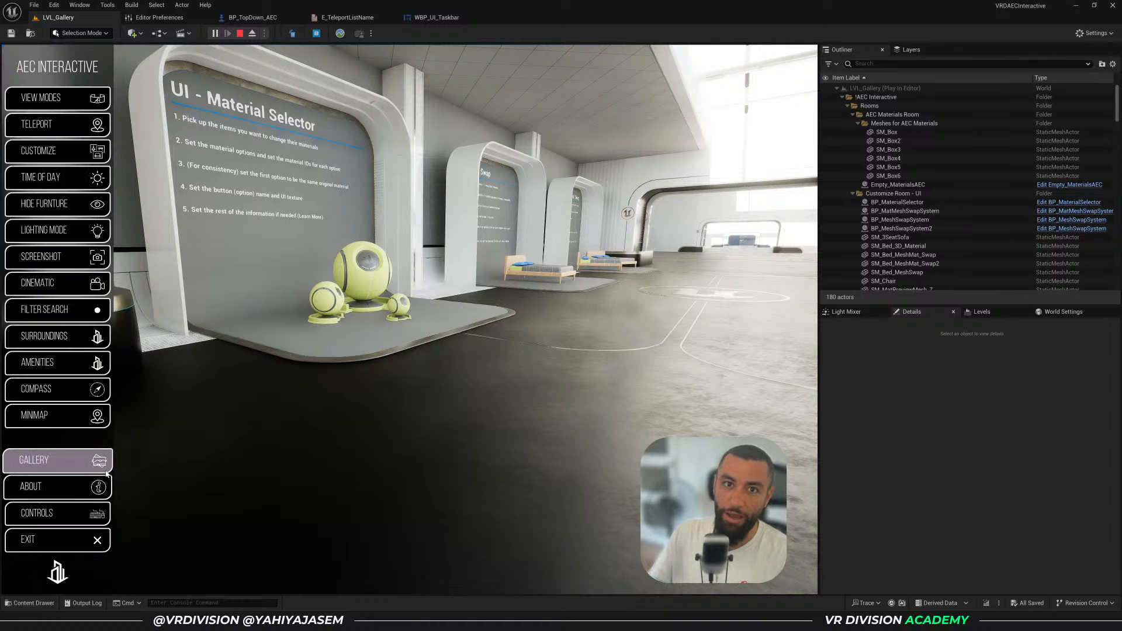
Show the Customize Materials list again and bring up the material options for the preview meshes at the UI - Material Selector stand
{"action": "left_click", "coordinate": [368, 379]}
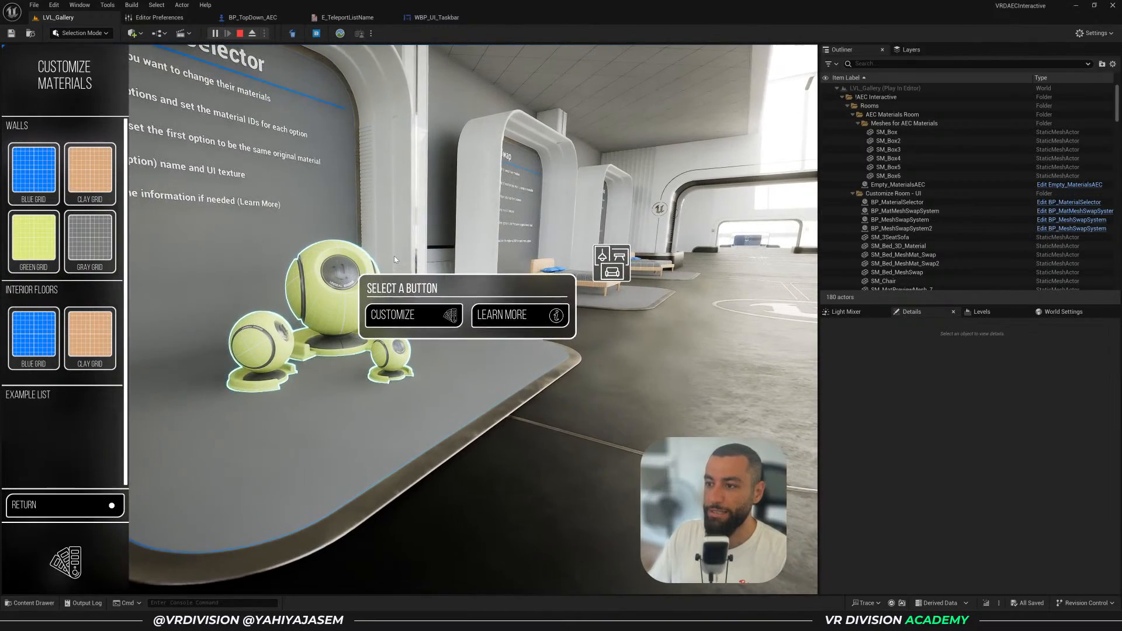
{"action": "left_click", "coordinate": [395, 259]}
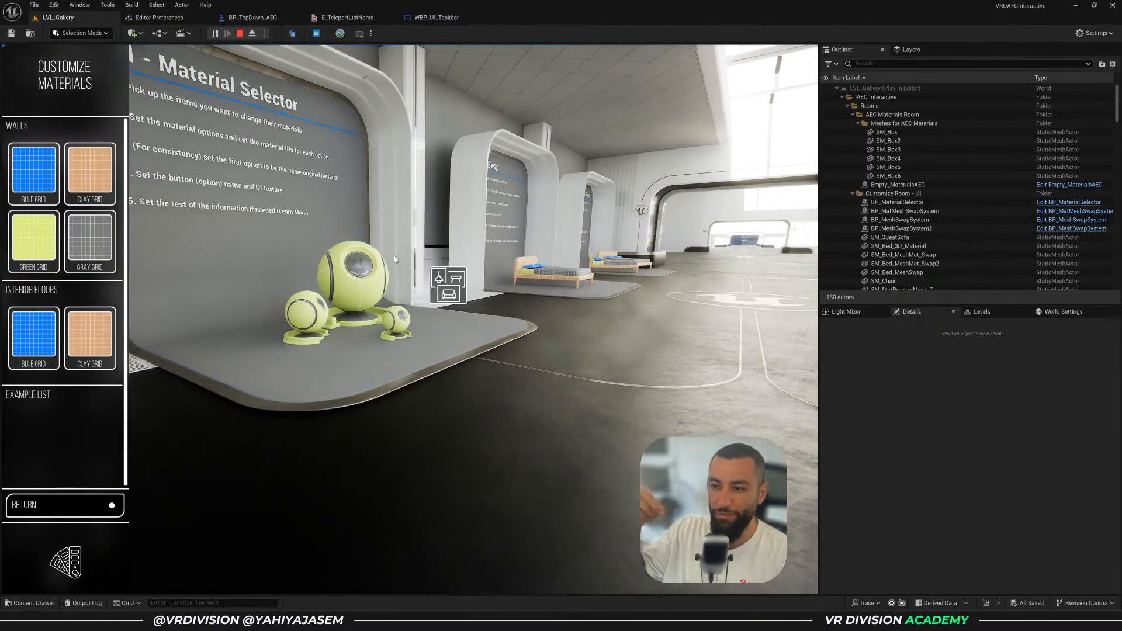
{"action": "left_click", "coordinate": [409, 274]}
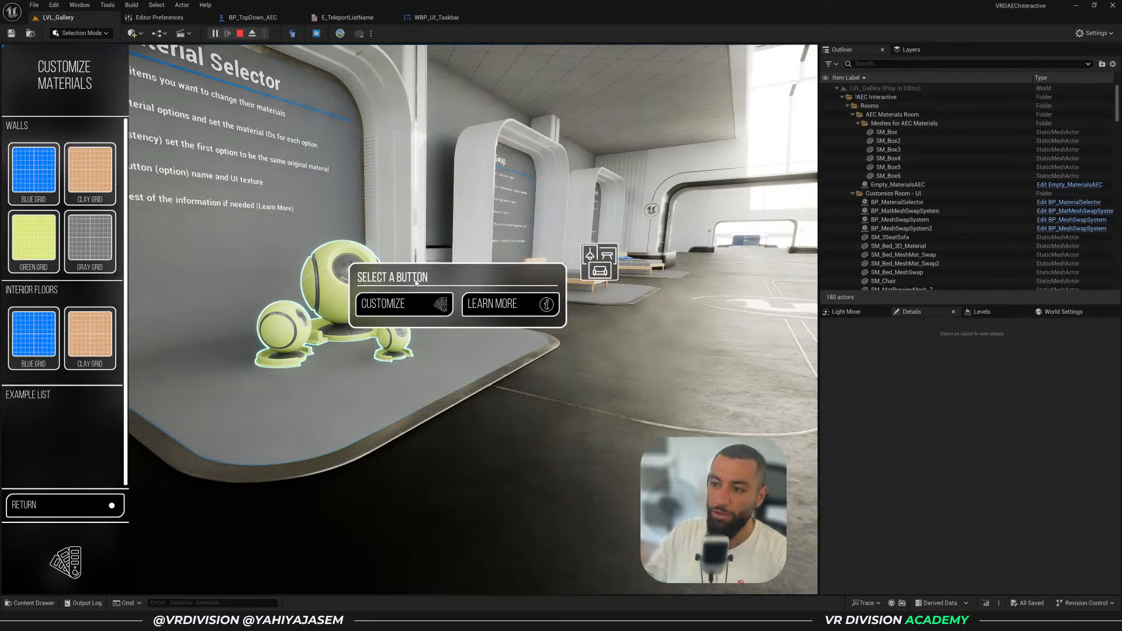
{"action": "left_click", "coordinate": [407, 299]}
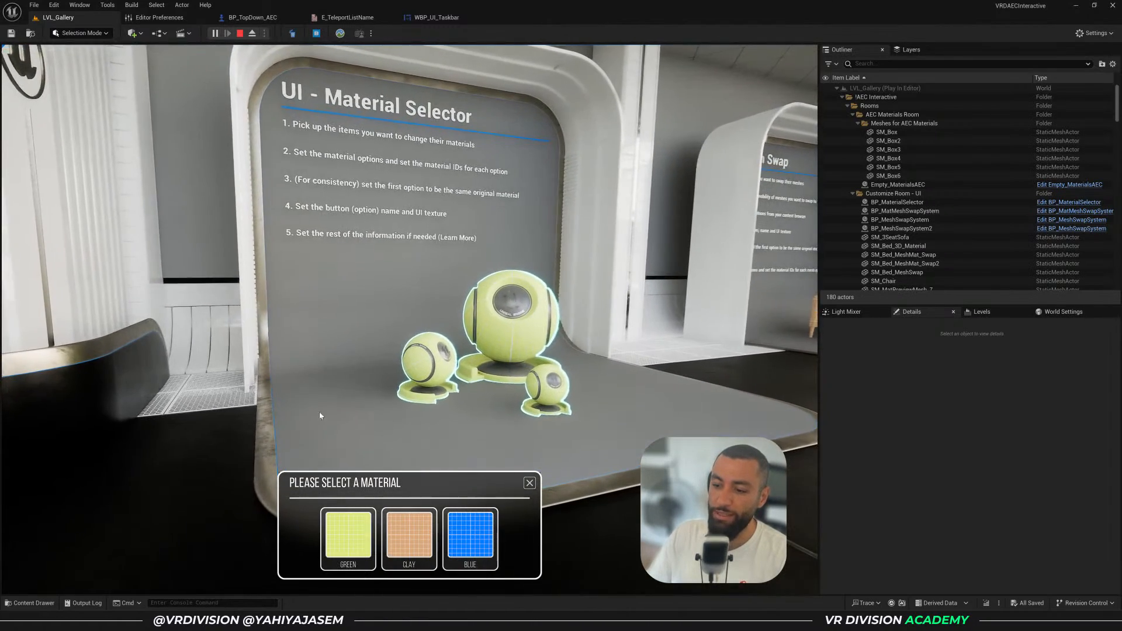
Test the preview meshes' material options by applying Clay, Blue, Clay, Green and finally Clay
{"action": "left_click", "coordinate": [391, 548]}
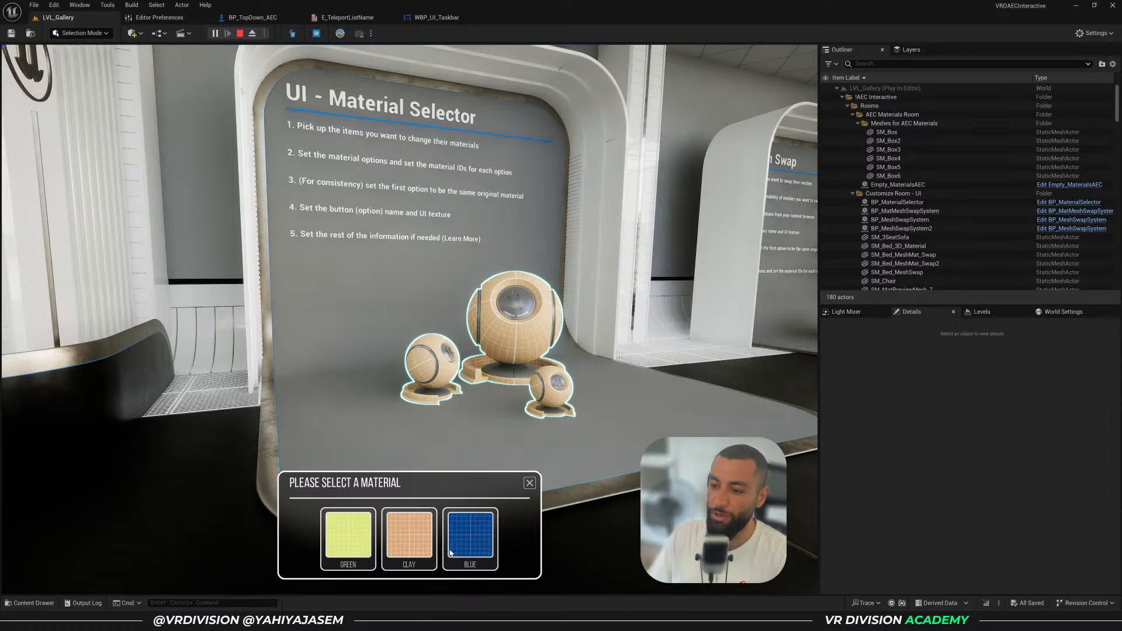
{"action": "left_click", "coordinate": [455, 550]}
{"action": "left_click", "coordinate": [419, 547]}
{"action": "left_click", "coordinate": [364, 545]}
{"action": "left_click", "coordinate": [419, 542]}
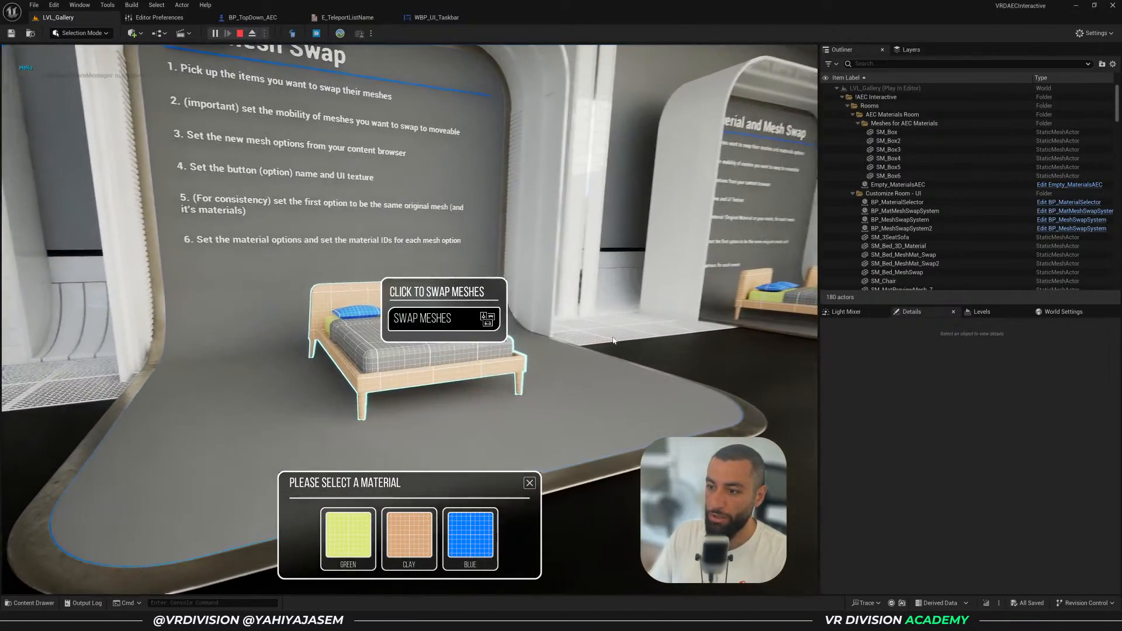
Test the UI - Mesh Swap bed by switching between Floor Bed and Good Old Bed, ending on Floor Bed
{"action": "left_click", "coordinate": [464, 319]}
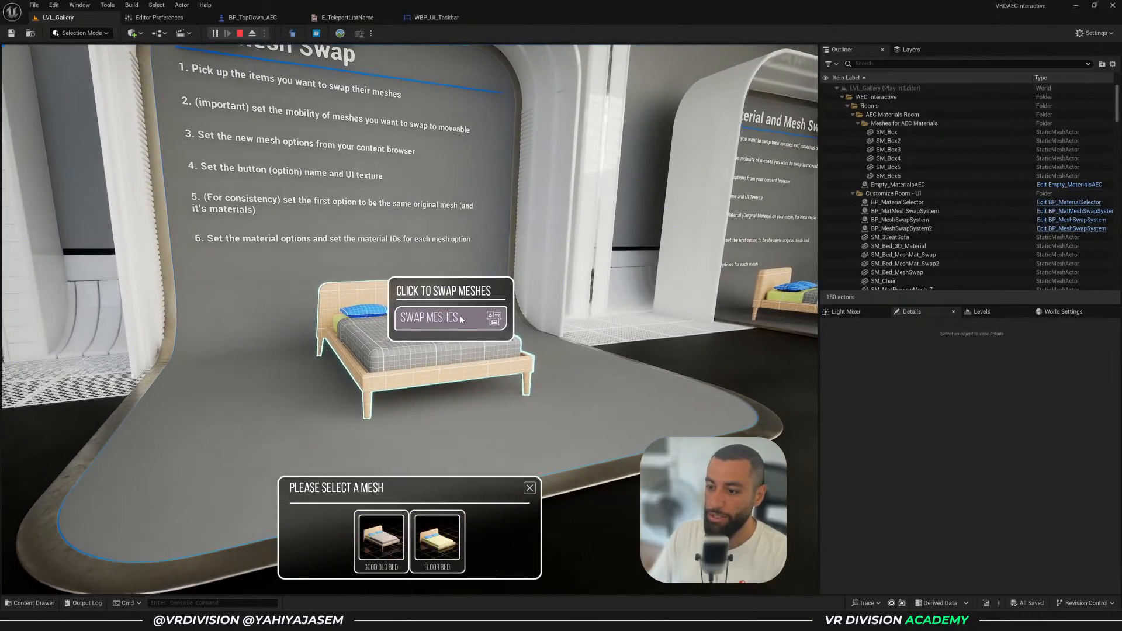
{"action": "left_click", "coordinate": [436, 552]}
{"action": "left_click", "coordinate": [399, 549]}
{"action": "left_click", "coordinate": [435, 549]}
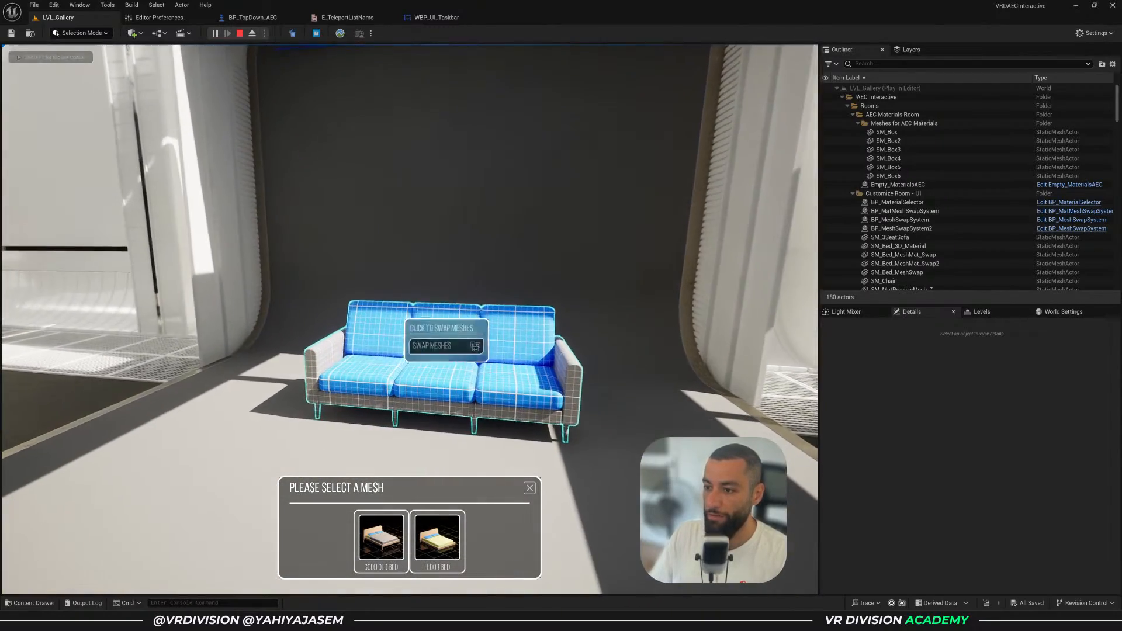
Swap the blue three-seat sofa's mesh for the 2 Seat Sofa
{"action": "left_click", "coordinate": [445, 346]}
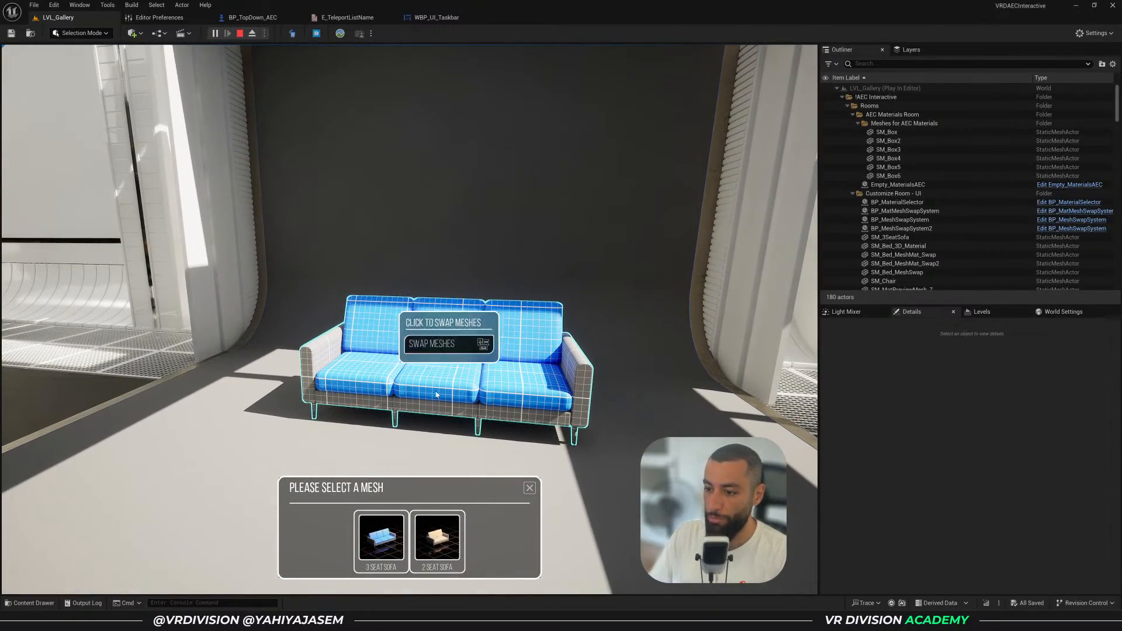
{"action": "left_click", "coordinate": [438, 541]}
{"action": "left_click", "coordinate": [439, 545]}
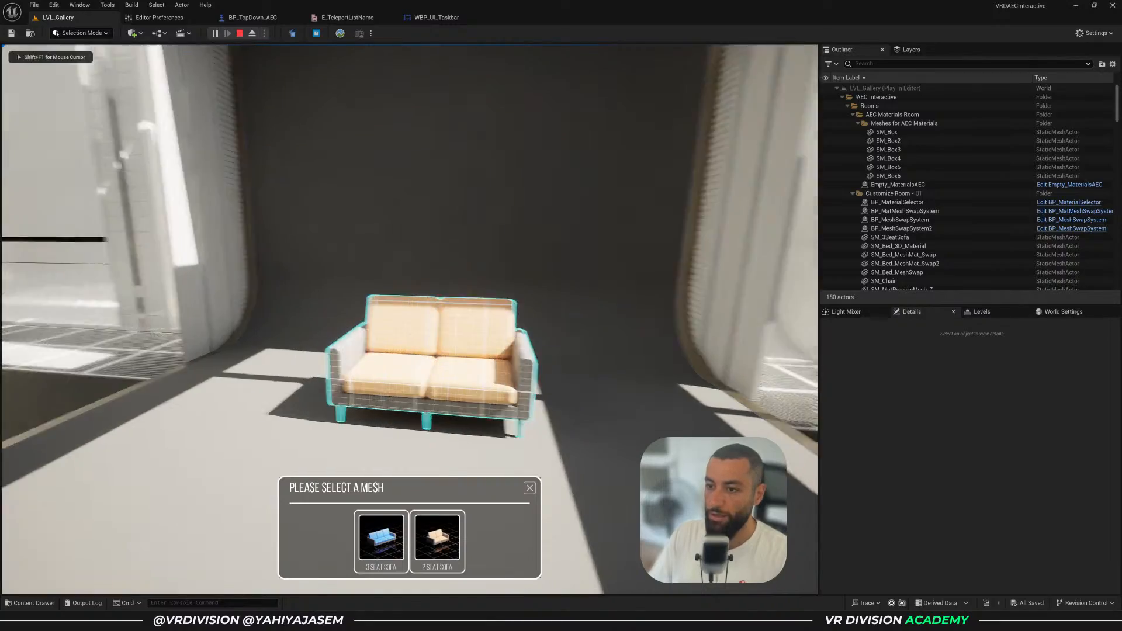
Test mesh swapping on the UI - Material and Mesh Swap beds with Material Mesh and 2 Seat Sofa, ending on Good Old Bed
{"action": "key", "text": "w"}
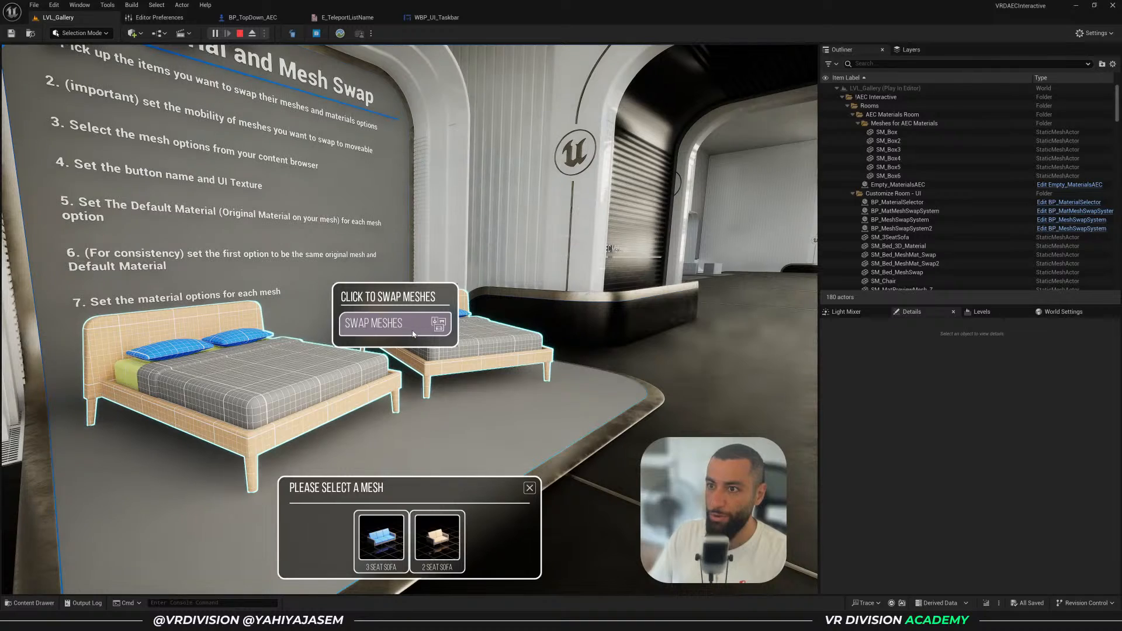
{"action": "left_click", "coordinate": [410, 323]}
{"action": "left_click", "coordinate": [364, 459]}
{"action": "left_click", "coordinate": [404, 464]}
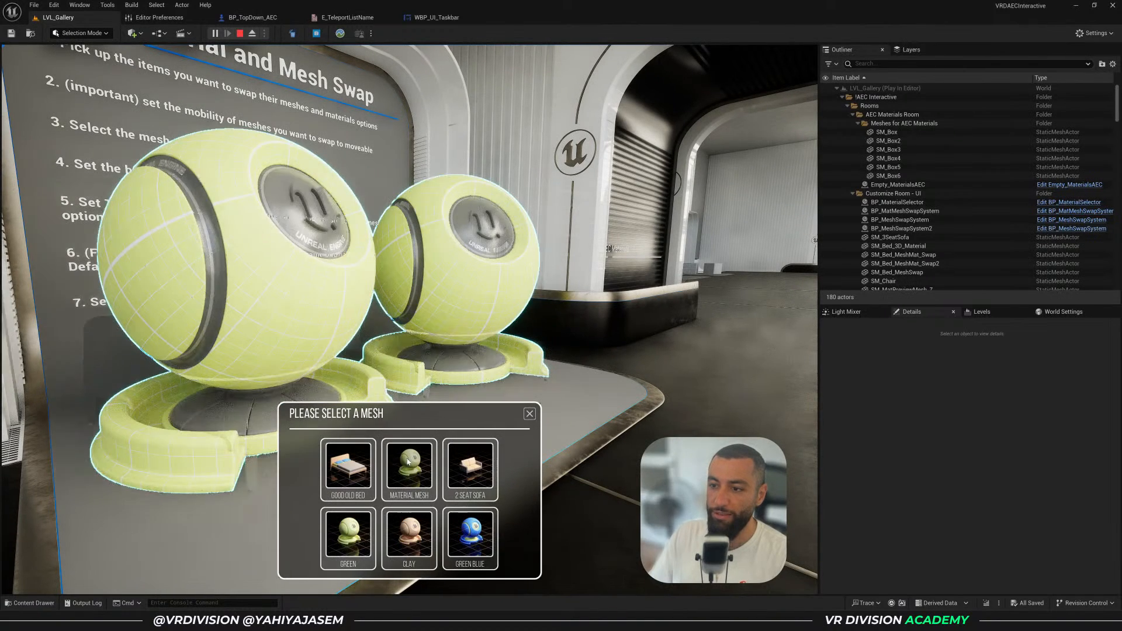
{"action": "left_click", "coordinate": [454, 464]}
{"action": "left_click", "coordinate": [398, 465]}
{"action": "left_click", "coordinate": [365, 471]}
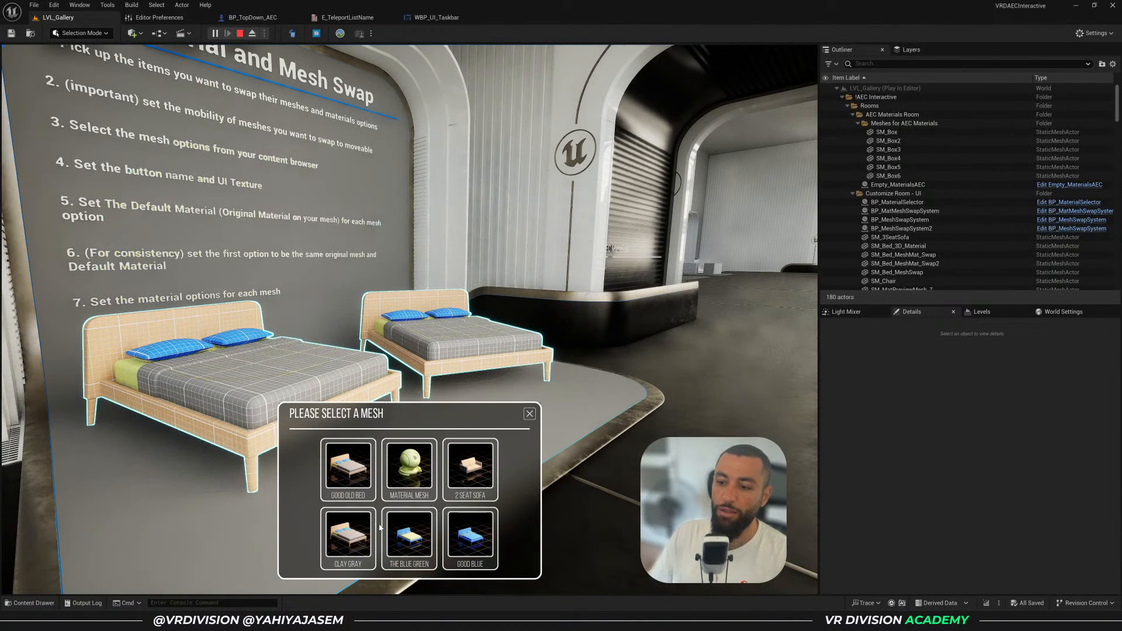
Cycle the two beds through the Good Blue, The Blue Green and Clay Gray material options, ending on Good Blue
{"action": "left_click", "coordinate": [471, 534]}
{"action": "left_click", "coordinate": [409, 537]}
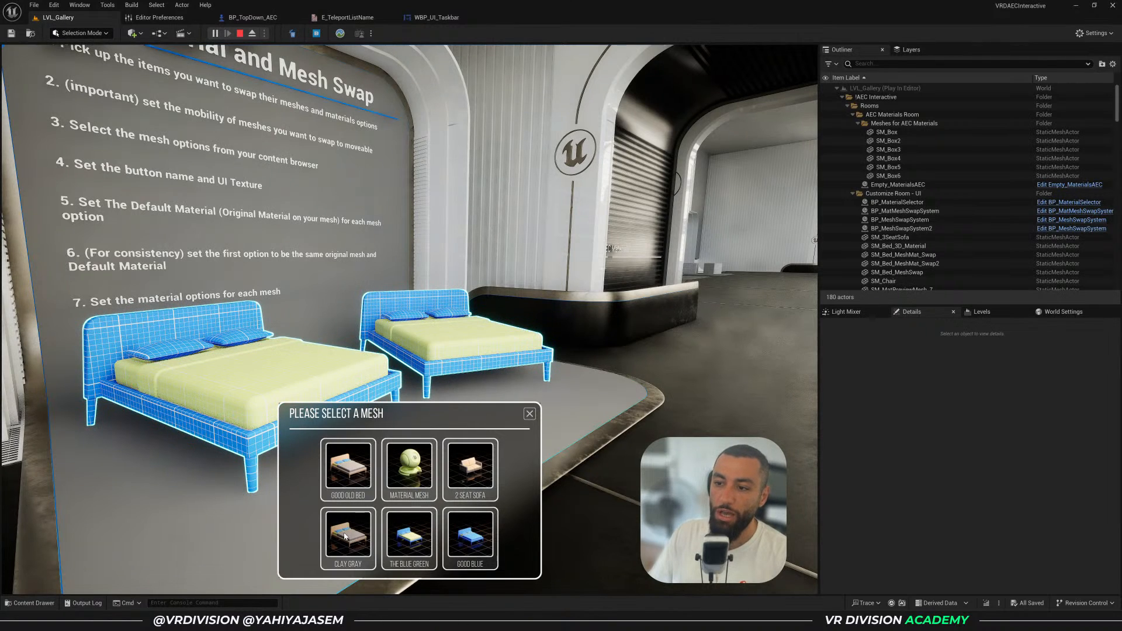
{"action": "left_click", "coordinate": [357, 538]}
{"action": "left_click", "coordinate": [402, 542]}
{"action": "left_click", "coordinate": [476, 546]}
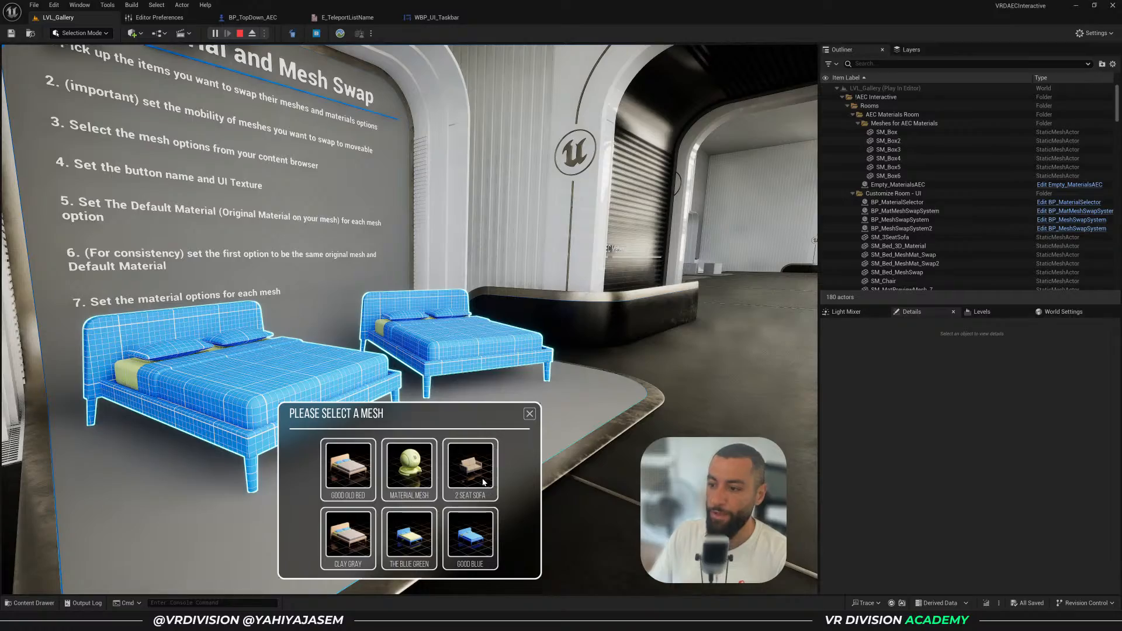
Swap the beds to Material Mesh, stop playing and fly the editor view to the UI - Material and Mesh Swap stand
{"action": "left_click", "coordinate": [422, 474]}
{"action": "key", "text": "Escape"}
{"action": "right_click_drag", "start_coordinate": [422, 409], "coordinate": [585, 409]}
{"action": "key", "text": "w"}
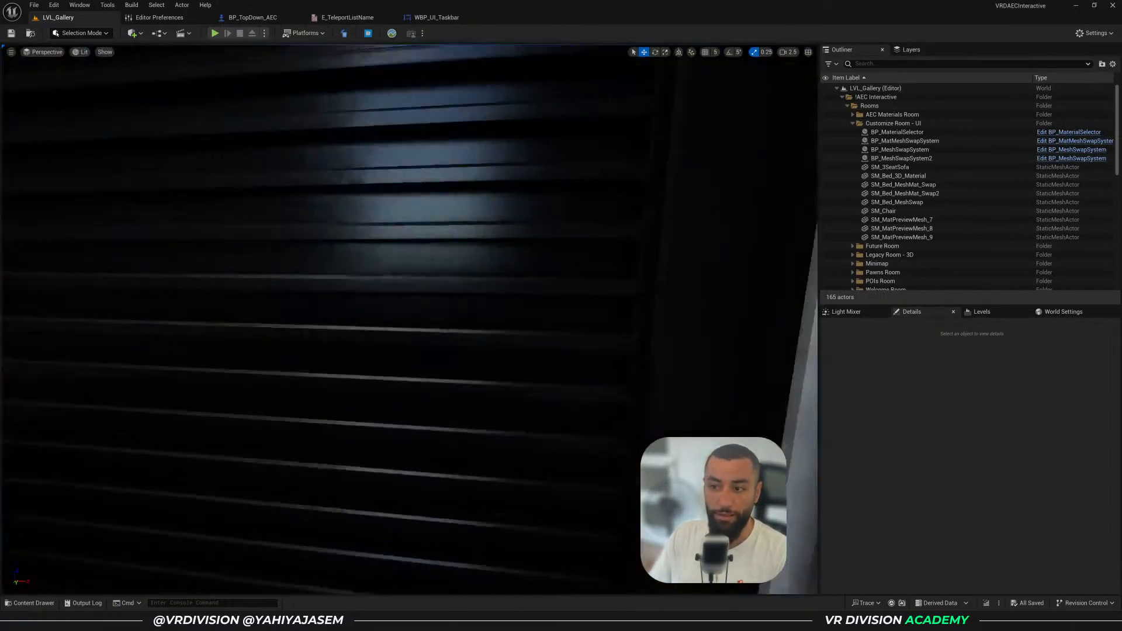
{"action": "key", "text": "w"}
{"action": "right_click_drag", "start_coordinate": [409, 322], "coordinate": [146, 321]}
{"action": "scroll", "coordinate": [385, 327], "scroll_direction": "down", "scroll_amount": 4}
{"action": "key", "text": "w"}
{"action": "key", "text": "w"}
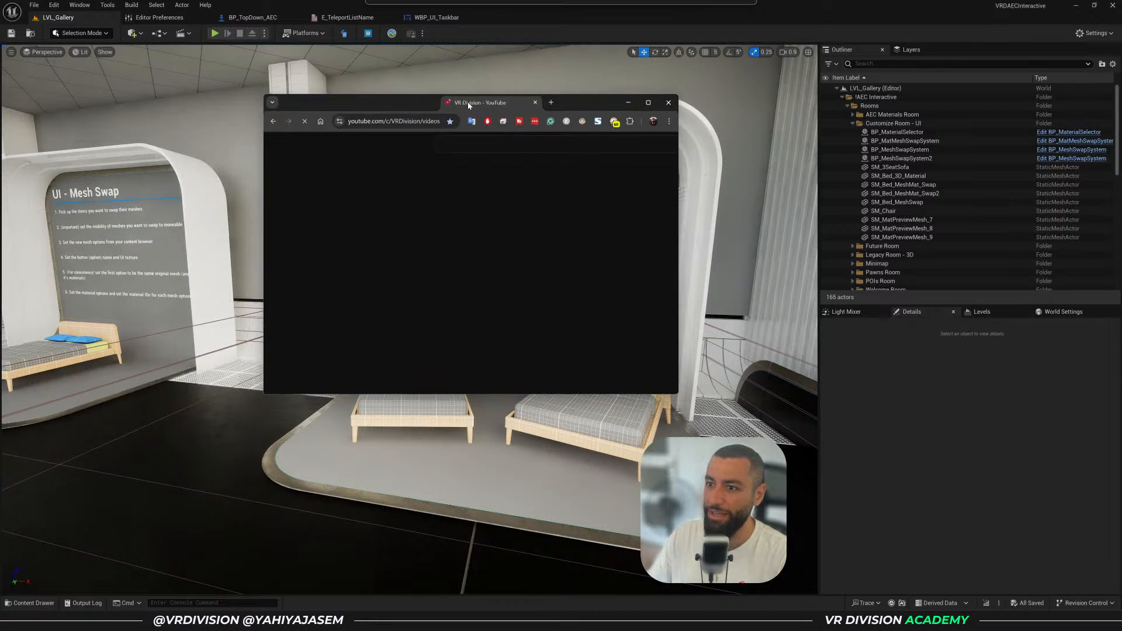
Switch to the browser's VR Division YouTube videos, open the Unreal Engine Studio Lighting Tool video in a new tab and close it
{"action": "left_click_drag", "start_coordinate": [468, 102], "coordinate": [506, 107]}
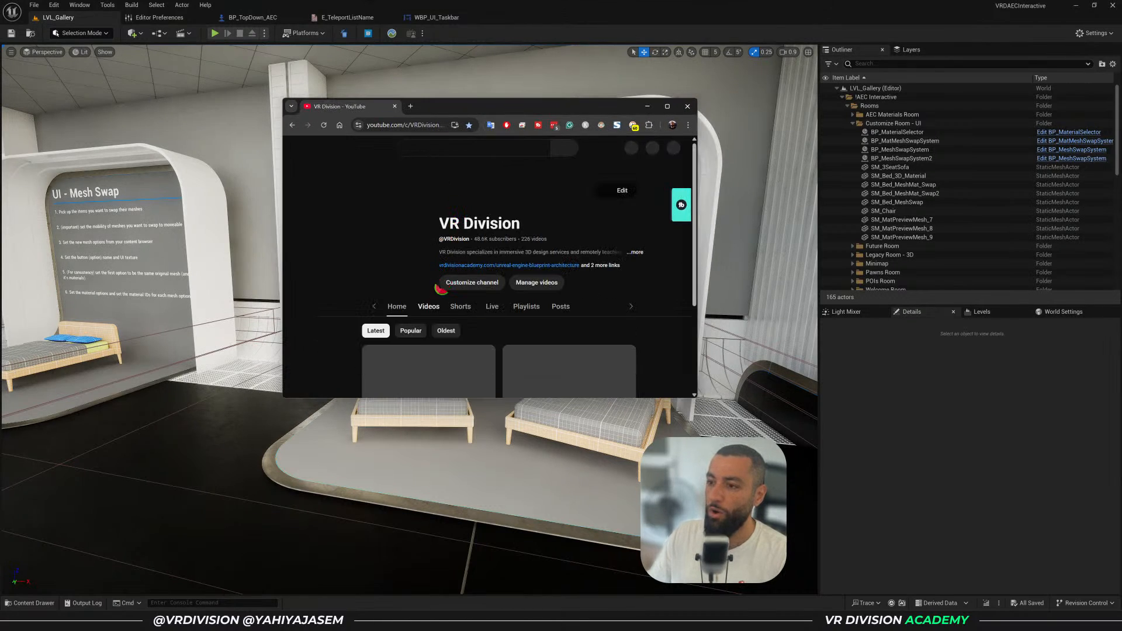
{"action": "scroll", "coordinate": [436, 293], "scroll_direction": "down", "scroll_amount": 3}
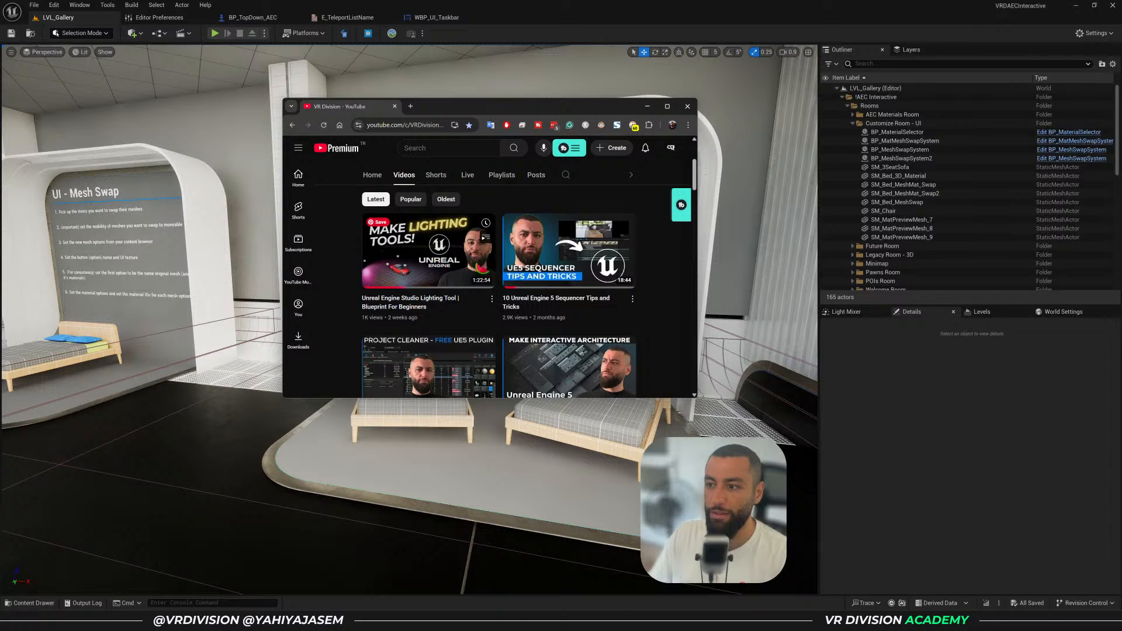
{"action": "middle_click", "coordinate": [480, 268]}
{"action": "left_click", "coordinate": [447, 108]}
{"action": "left_click", "coordinate": [422, 125]}
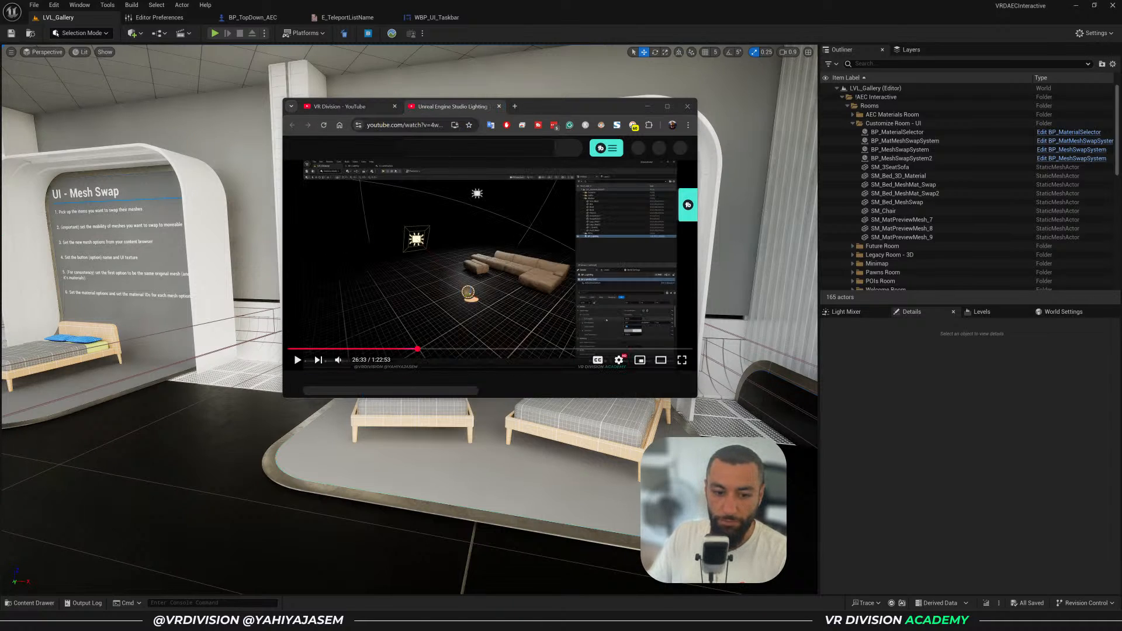
{"action": "middle_click", "coordinate": [468, 107]}
{"action": "mouse_move", "coordinate": [443, 257]}
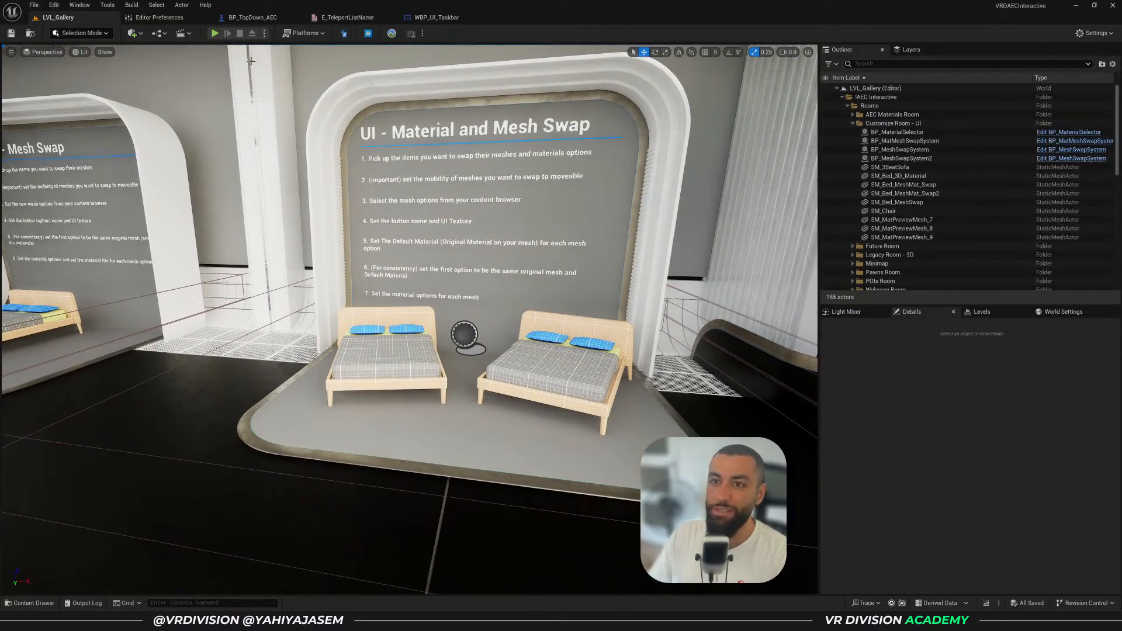
Play the level, turn on Customize and change the Material and Mesh Swap beds to the 2 Seat Sofa in Blue
{"action": "left_click", "coordinate": [214, 33]}
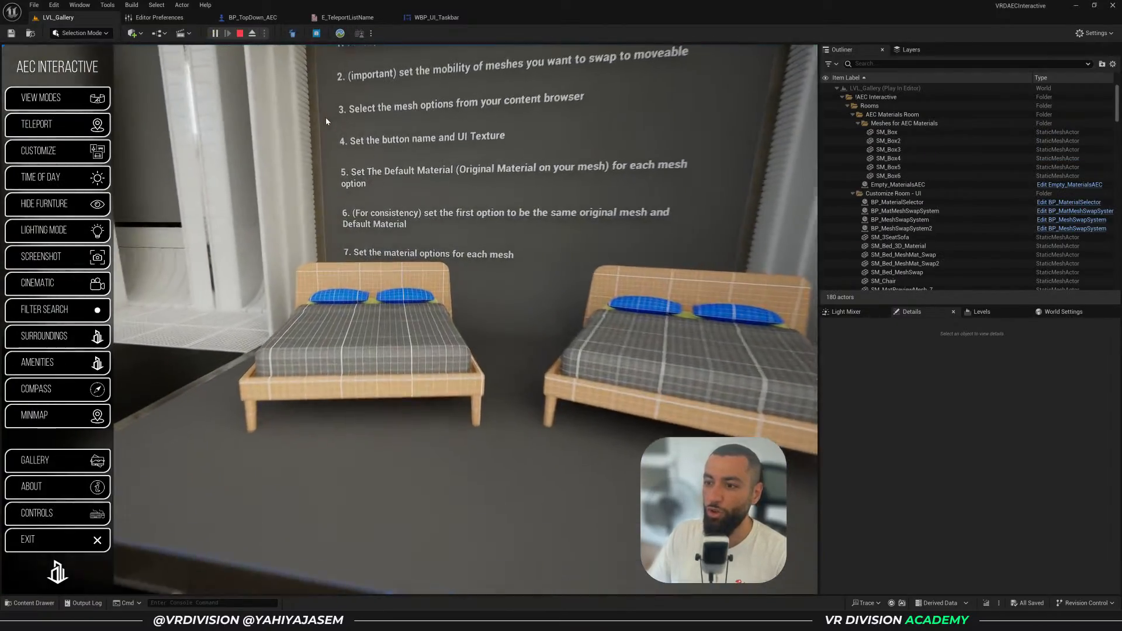
{"action": "key", "text": "w"}
{"action": "mouse_move", "coordinate": [326, 121]}
{"action": "right_mouse_down"}
{"action": "mouse_move", "coordinate": [348, 124]}
{"action": "mouse_move", "coordinate": [336, 124]}
{"action": "right_mouse_up"}
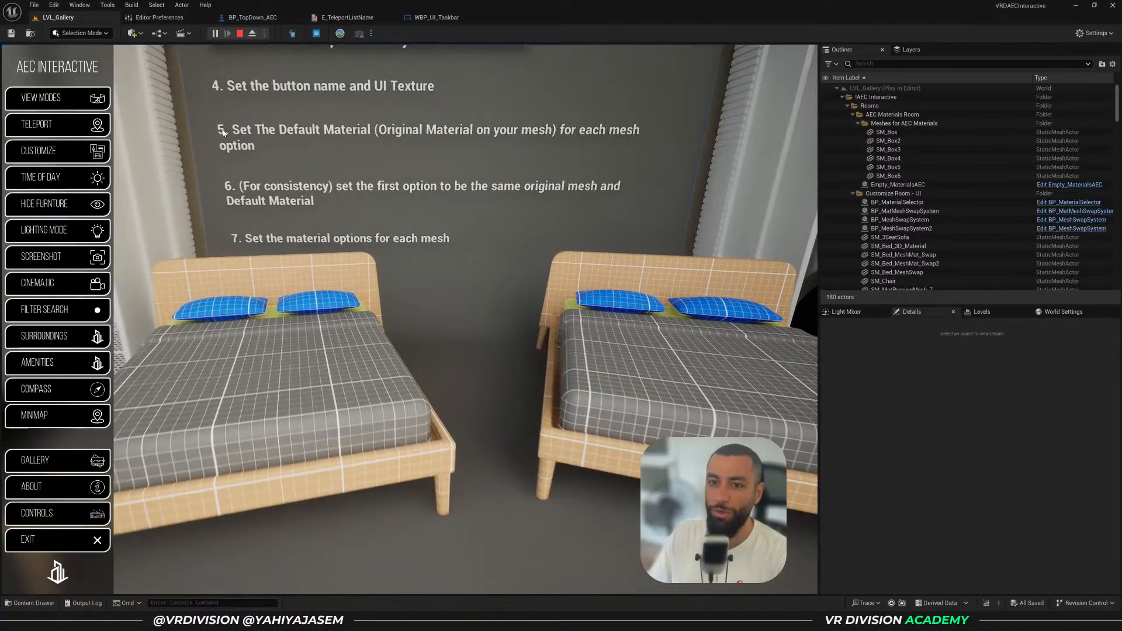
{"action": "left_click", "coordinate": [92, 149]}
{"action": "left_click", "coordinate": [544, 327]}
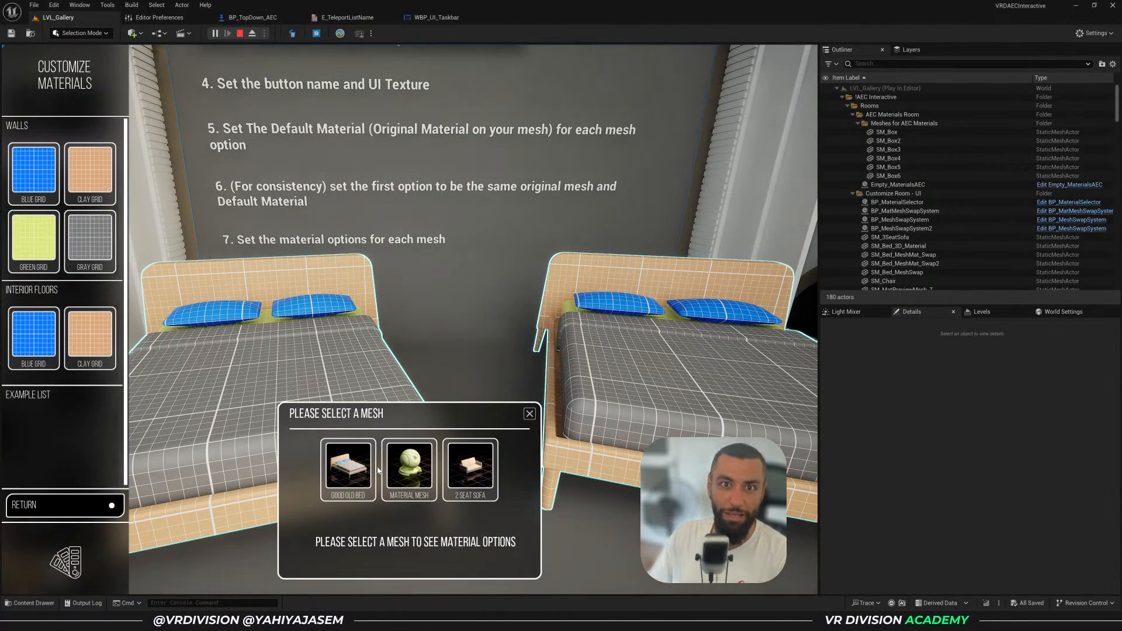
{"action": "left_click", "coordinate": [482, 475]}
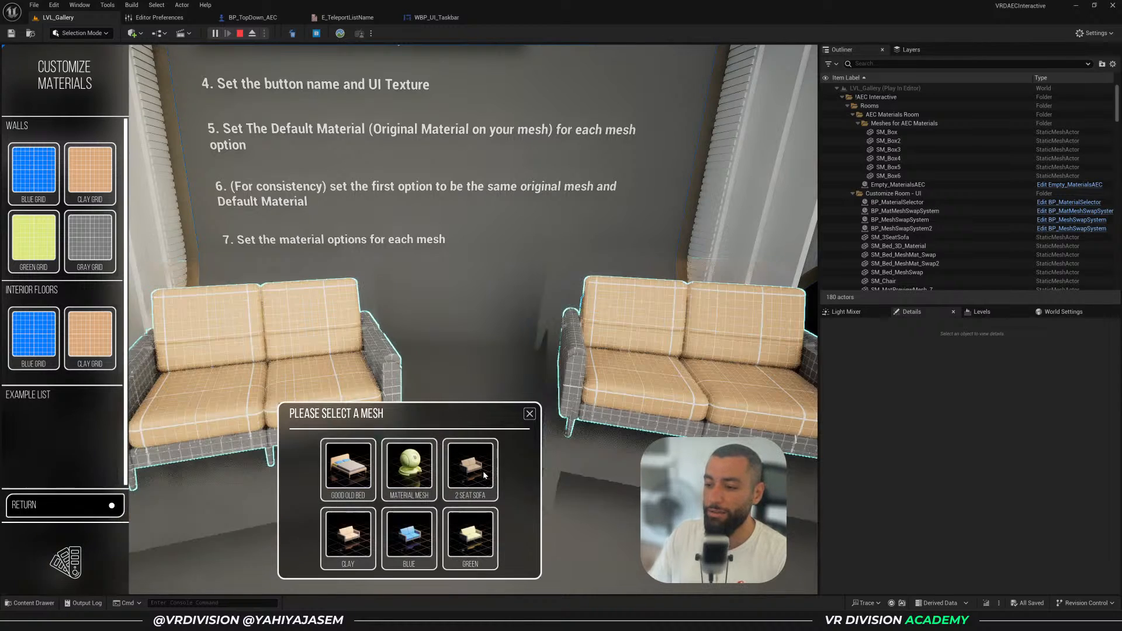
{"action": "left_click", "coordinate": [412, 541]}
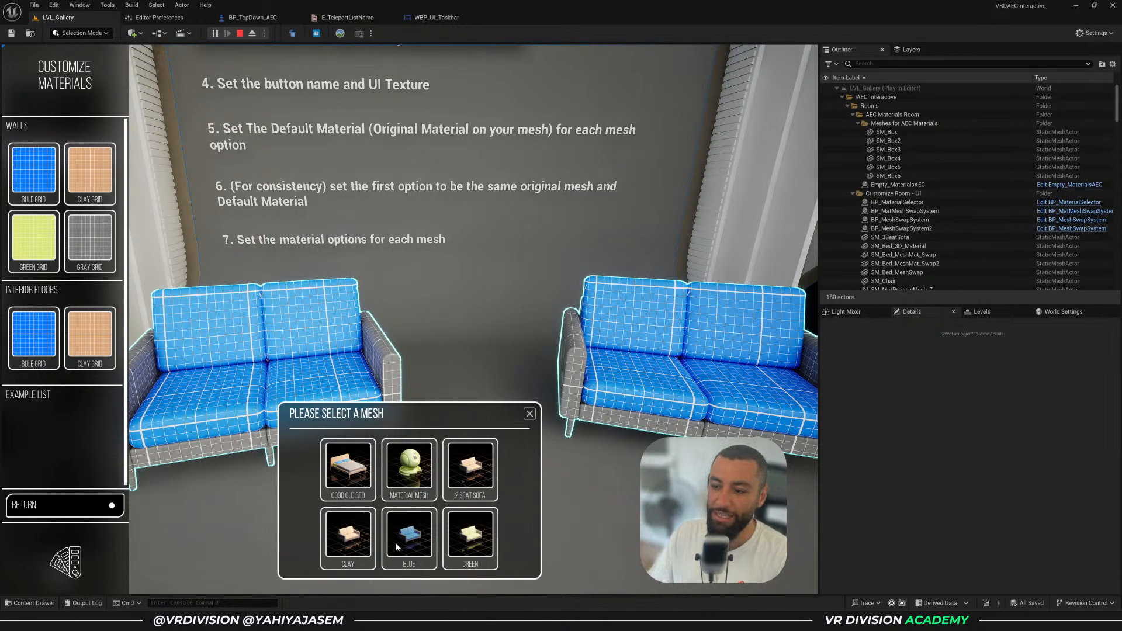
Stop playing, open the LVL_ThumnailStudio level and select the BP_LightRigActor that lights the bed
{"action": "key", "text": "Escape"}
{"action": "key", "text": "ctrl+space"}
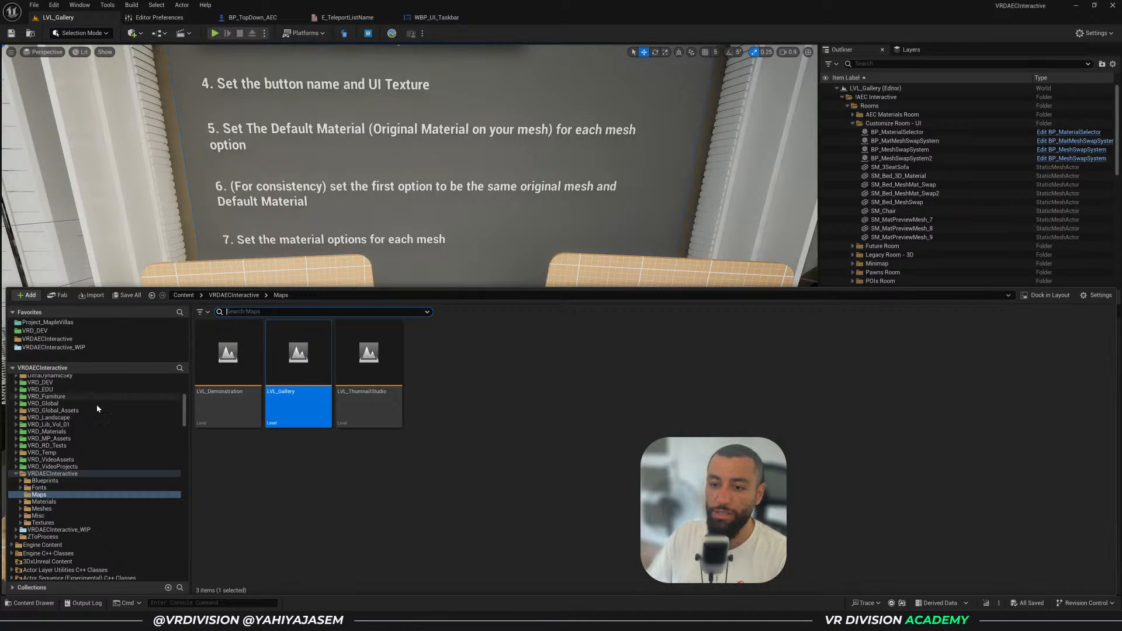
{"action": "double_click", "coordinate": [359, 405]}
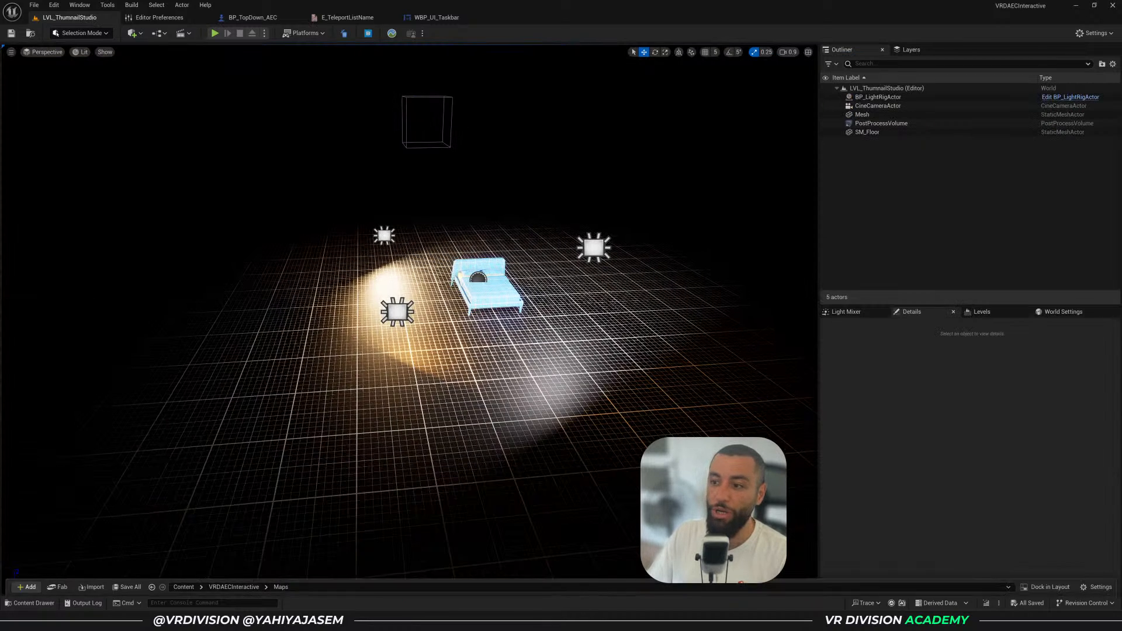
{"action": "left_click", "coordinate": [586, 257]}
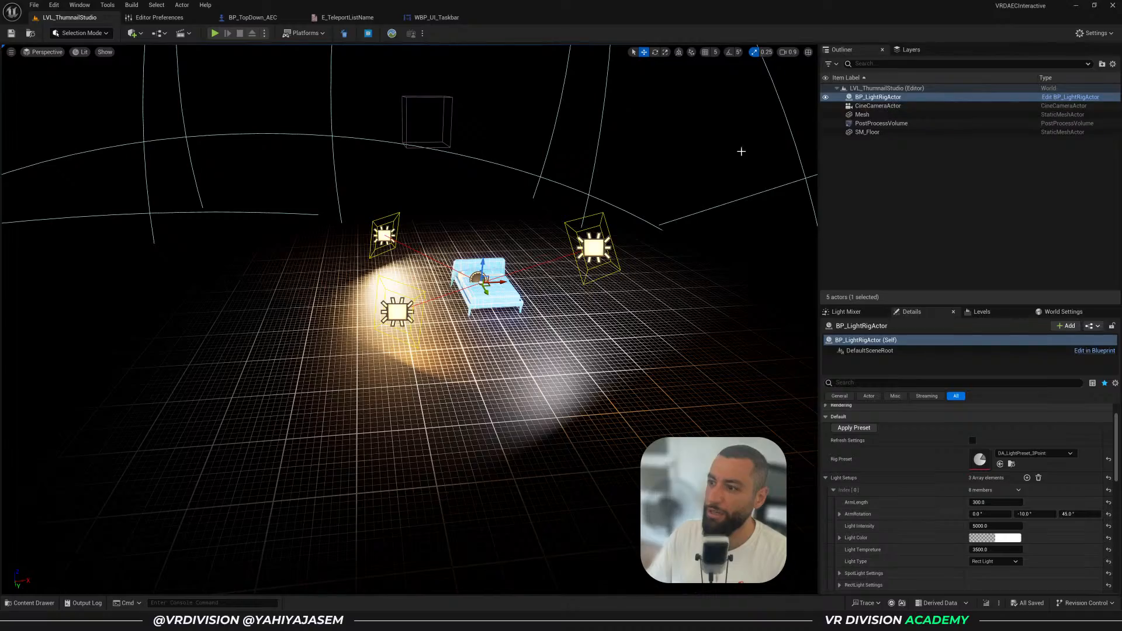
{"action": "right_click_drag", "start_coordinate": [591, 166], "coordinate": [619, 152]}
{"action": "key", "text": "w"}
{"action": "scroll", "coordinate": [590, 166], "scroll_direction": "down", "scroll_amount": 2}
{"action": "key", "text": "w"}
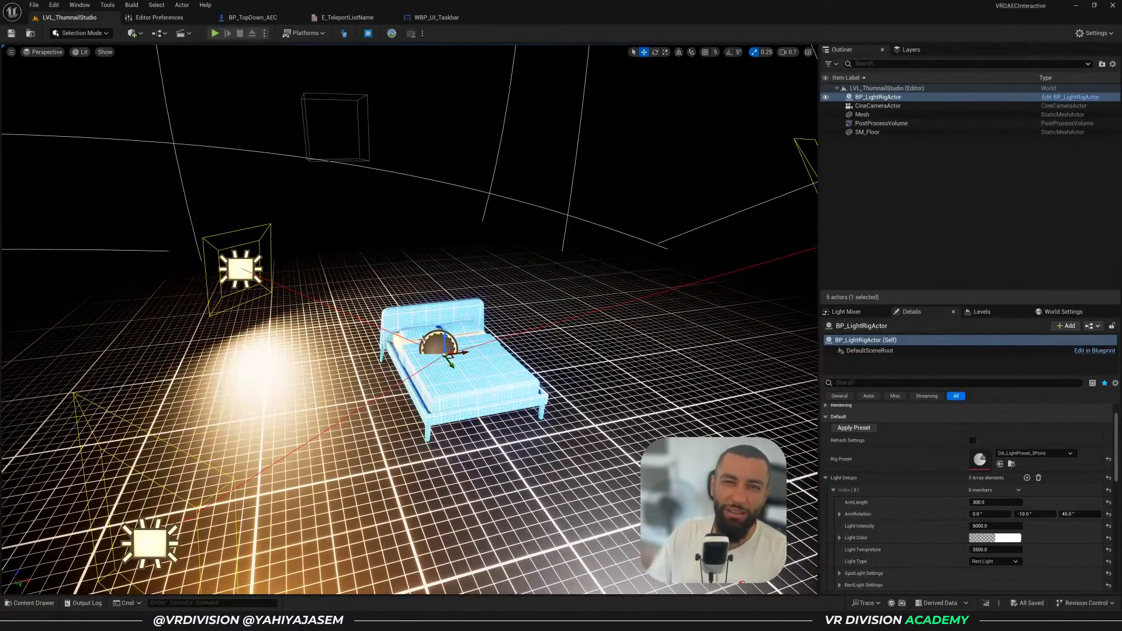
{"action": "key", "text": "a"}
{"action": "right_click_drag", "start_coordinate": [435, 340], "coordinate": [476, 335]}
{"action": "key", "text": "s"}
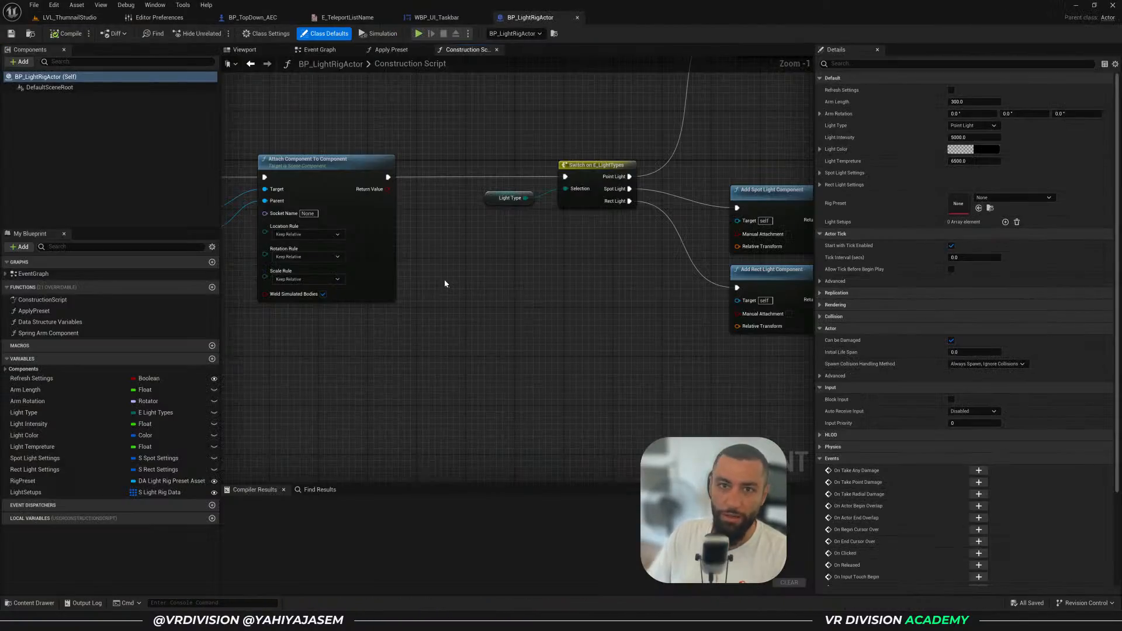
Open the BP_LightRigActor blueprint and examine its Construction Script, from the spring arm nodes to the light type branches
{"action": "scroll", "coordinate": [445, 278], "scroll_direction": "down", "scroll_amount": 1}
{"action": "right_click_drag", "start_coordinate": [445, 279], "coordinate": [567, 286]}
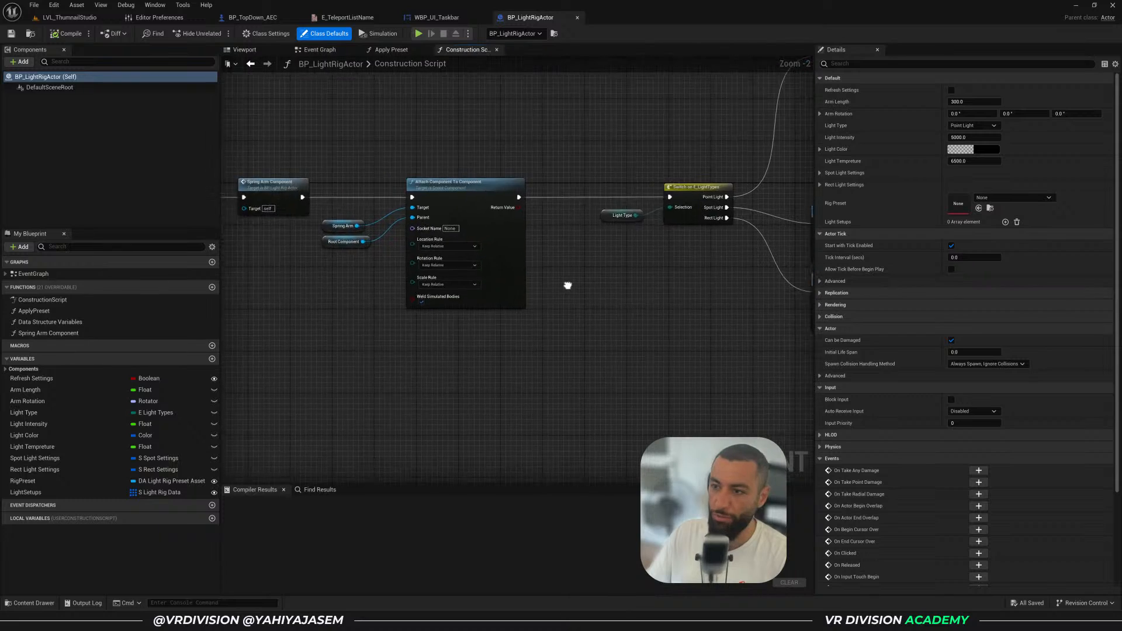
{"action": "scroll", "coordinate": [634, 301], "scroll_direction": "down", "scroll_amount": 3}
{"action": "scroll", "coordinate": [647, 241], "scroll_direction": "down", "scroll_amount": 5}
{"action": "right_click_drag", "start_coordinate": [646, 240], "coordinate": [538, 229]}
{"action": "left_click_drag", "start_coordinate": [478, 198], "coordinate": [565, 372]}
{"action": "right_click_drag", "start_coordinate": [565, 372], "coordinate": [591, 360]}
{"action": "left_click", "coordinate": [592, 360]}
{"action": "right_click_drag", "start_coordinate": [621, 181], "coordinate": [686, 171]}
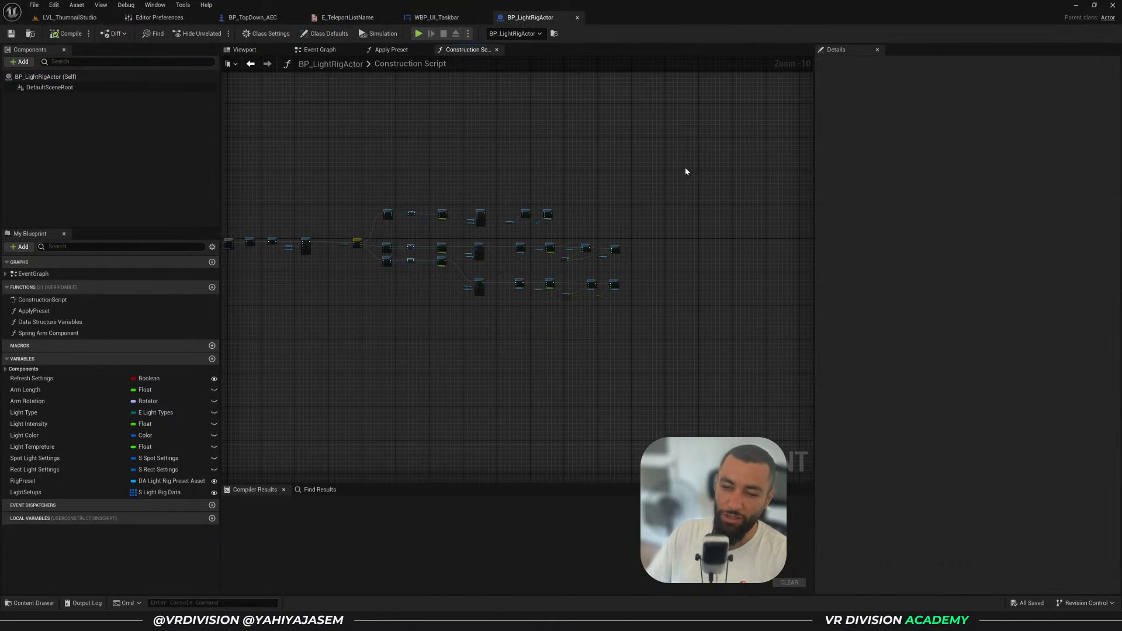
{"action": "left_click_drag", "start_coordinate": [374, 224], "coordinate": [411, 181]}
{"action": "scroll", "coordinate": [410, 181], "scroll_direction": "up", "scroll_amount": 3}
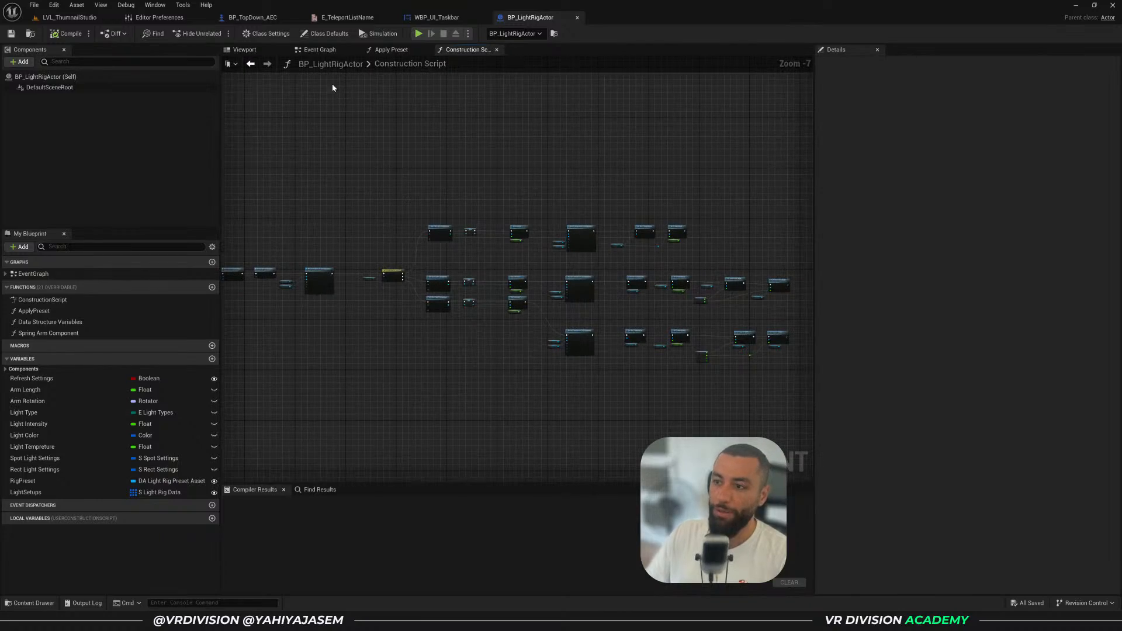
Return to the level and add a fourth light setup to the rig with arm pitch about -81.6° and light intensity about 9736
{"action": "left_click", "coordinate": [61, 17]}
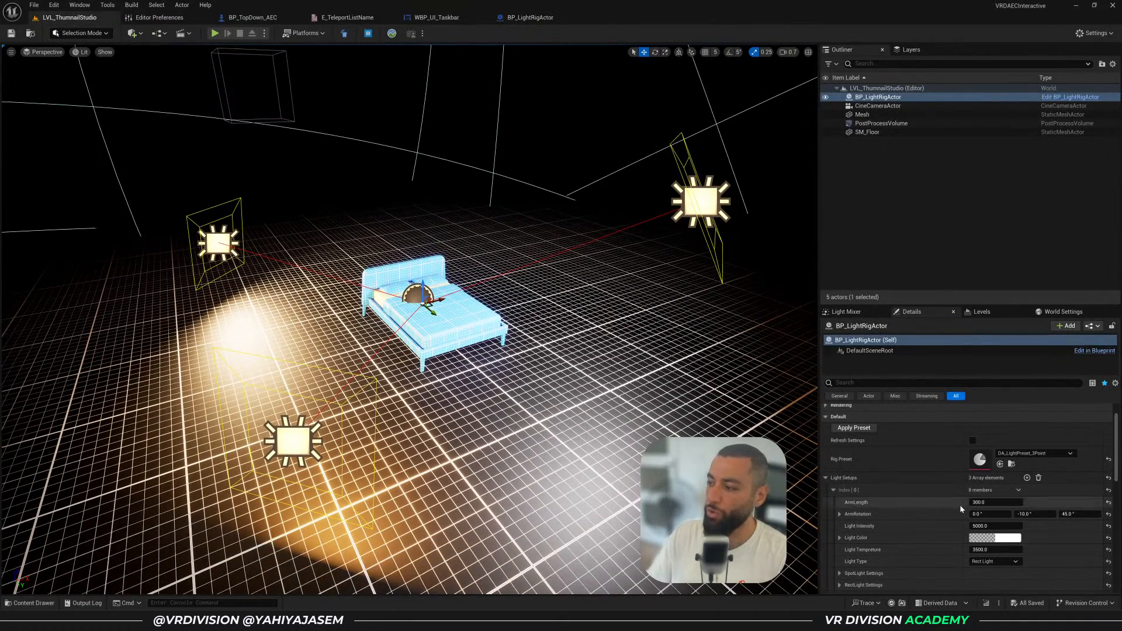
{"action": "left_click", "coordinate": [1027, 477]}
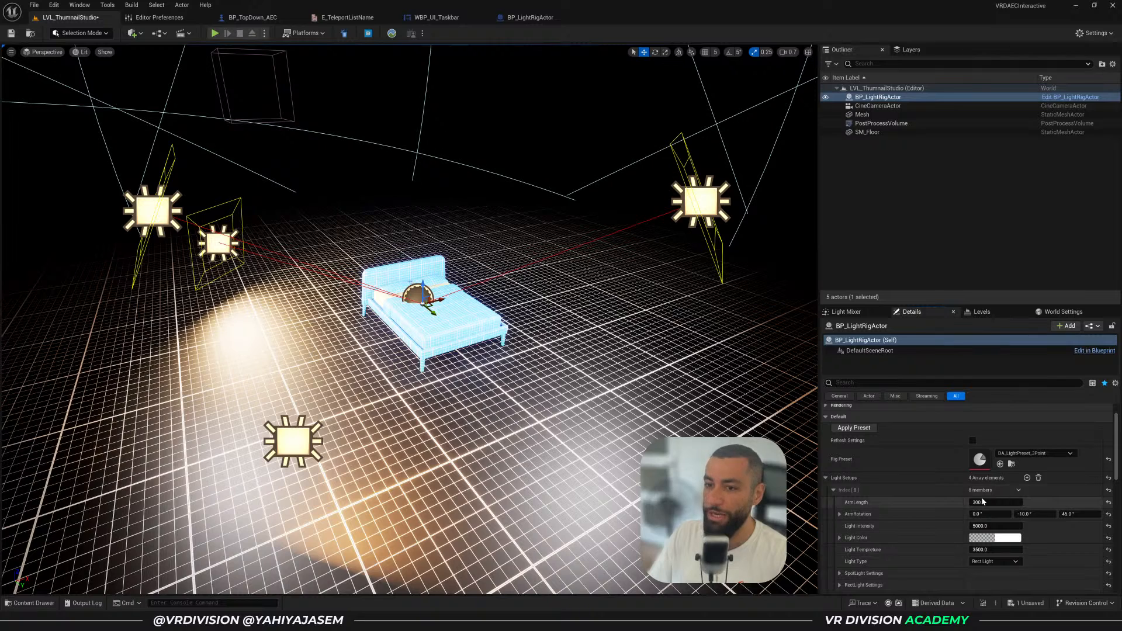
{"action": "scroll", "coordinate": [1036, 444], "scroll_direction": "down", "scroll_amount": 3}
{"action": "scroll", "coordinate": [1036, 444], "scroll_direction": "down", "scroll_amount": 5}
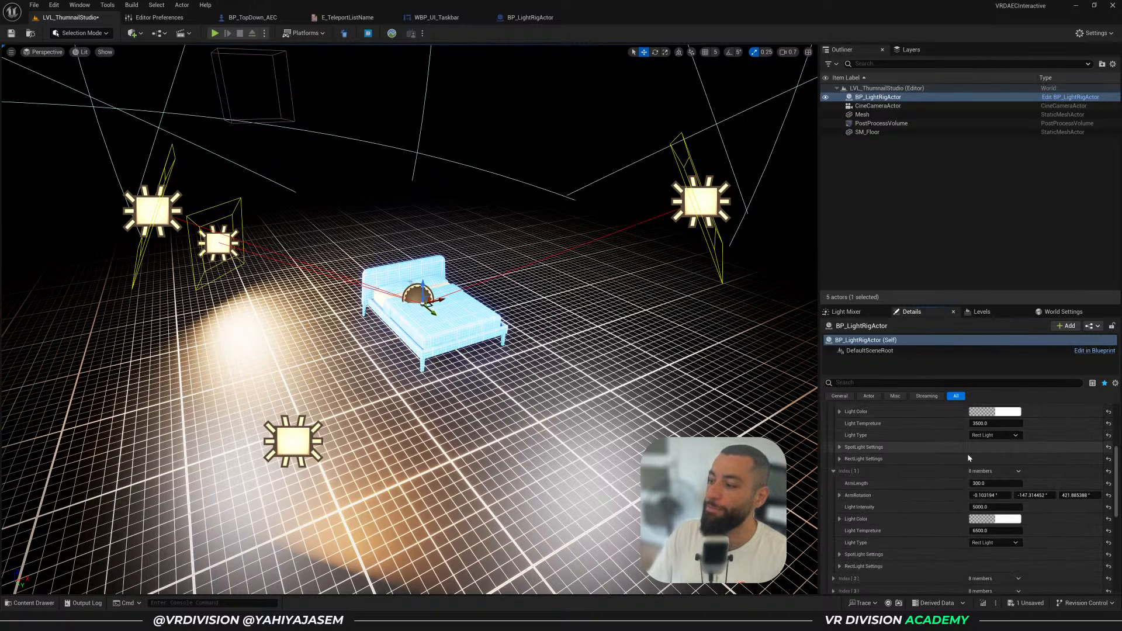
{"action": "left_click", "coordinate": [834, 507]}
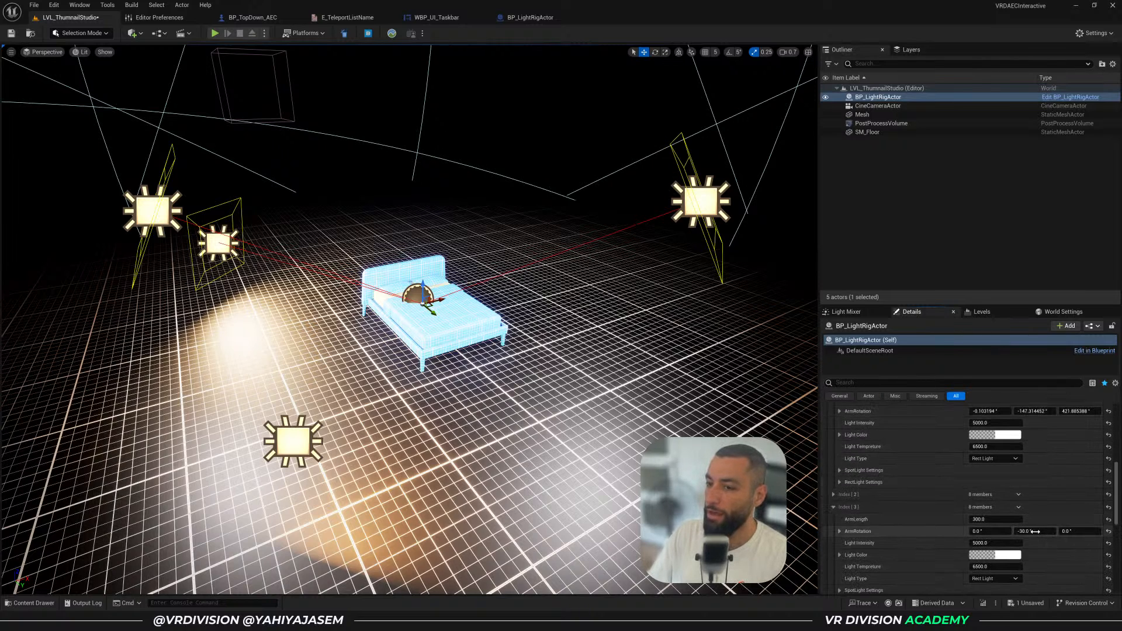
{"action": "mouse_move", "coordinate": [1035, 532]}
{"action": "left_mouse_down"}
{"action": "mouse_move", "coordinate": [950, 521]}
{"action": "mouse_move", "coordinate": [1017, 521]}
{"action": "left_mouse_up"}
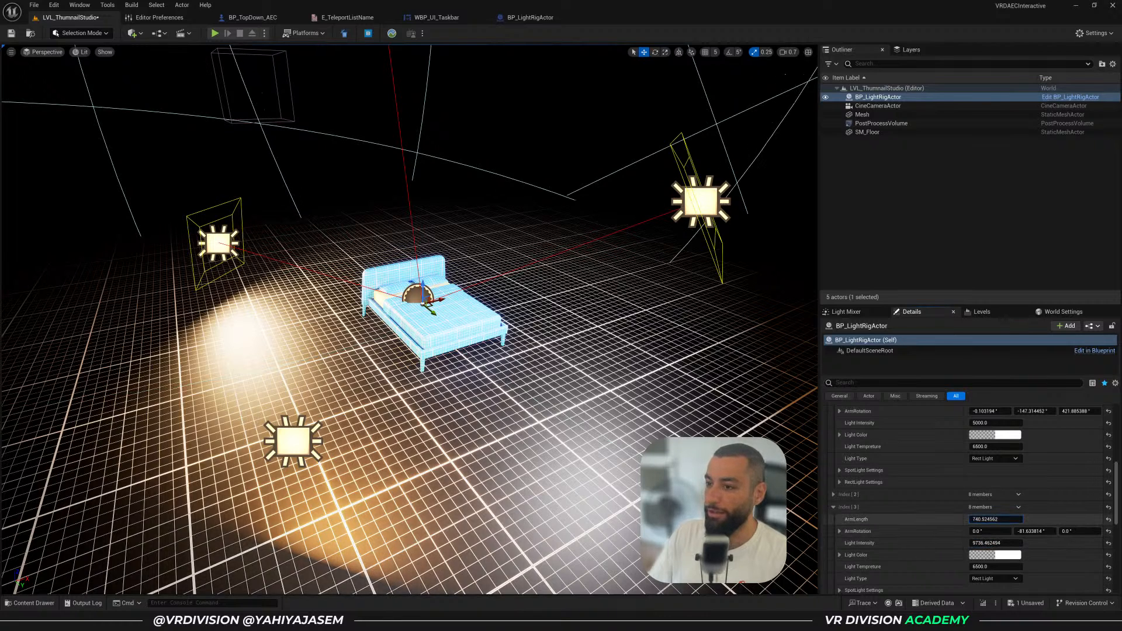
Try a red light color on the fourth light setup and set its arm length to about 348
{"action": "left_click", "coordinate": [1000, 554]}
{"action": "left_click", "coordinate": [894, 452]}
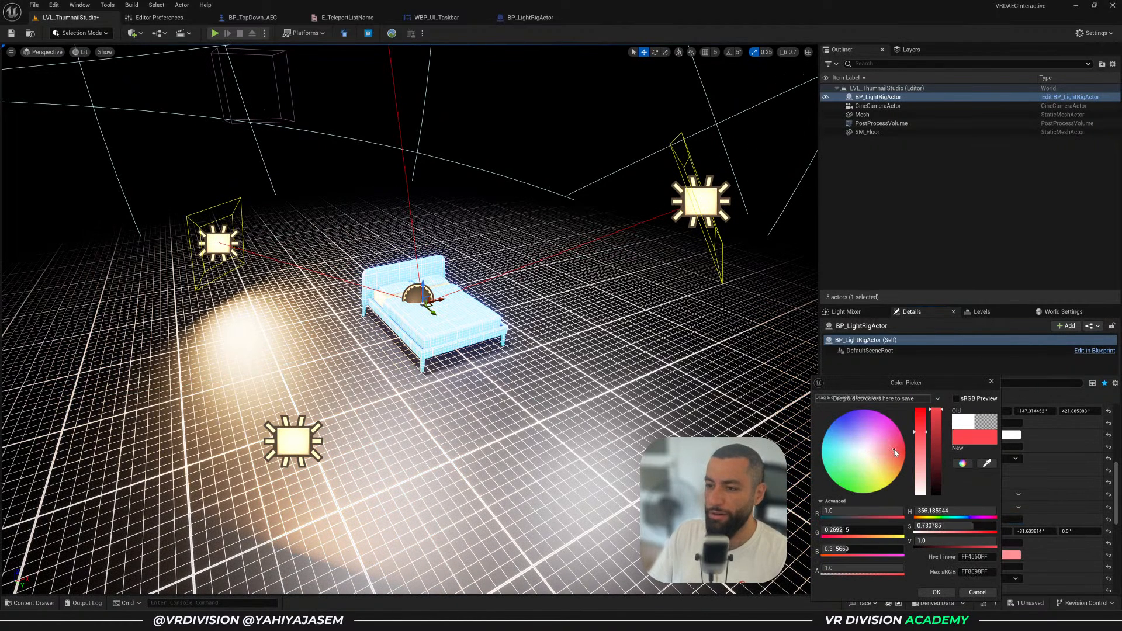
{"action": "left_click", "coordinate": [978, 592]}
{"action": "scroll", "coordinate": [536, 394], "scroll_direction": "down", "scroll_amount": 5}
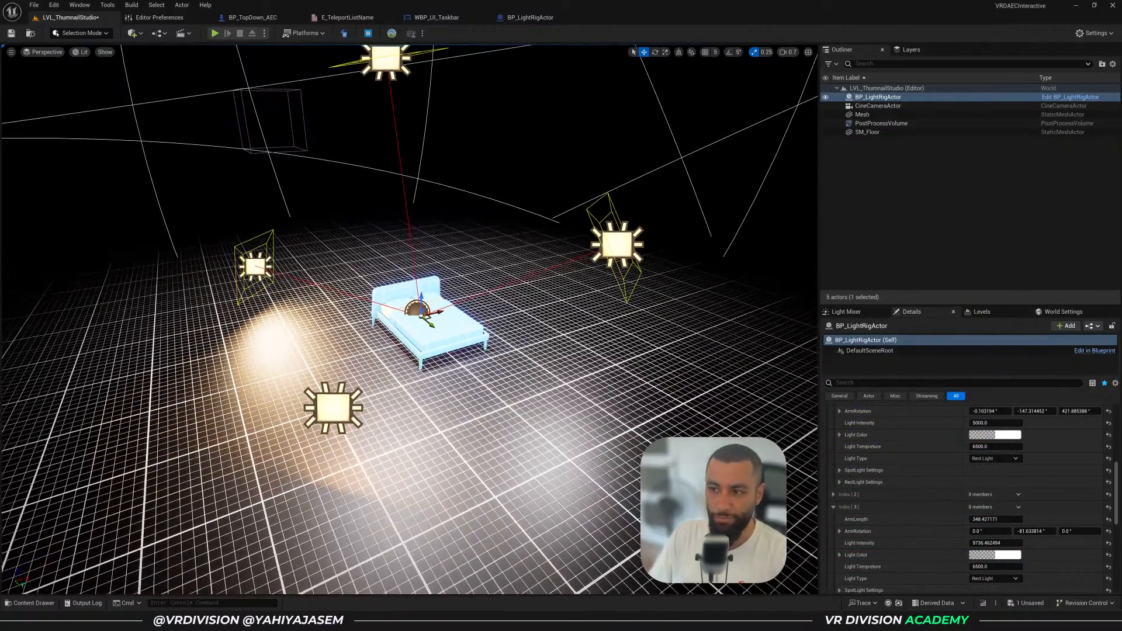
Apply the DA_LightPreset_2Light rig preset to BP_LightRigActor and refresh its settings
{"action": "scroll", "coordinate": [855, 445], "scroll_direction": "up", "scroll_amount": 8}
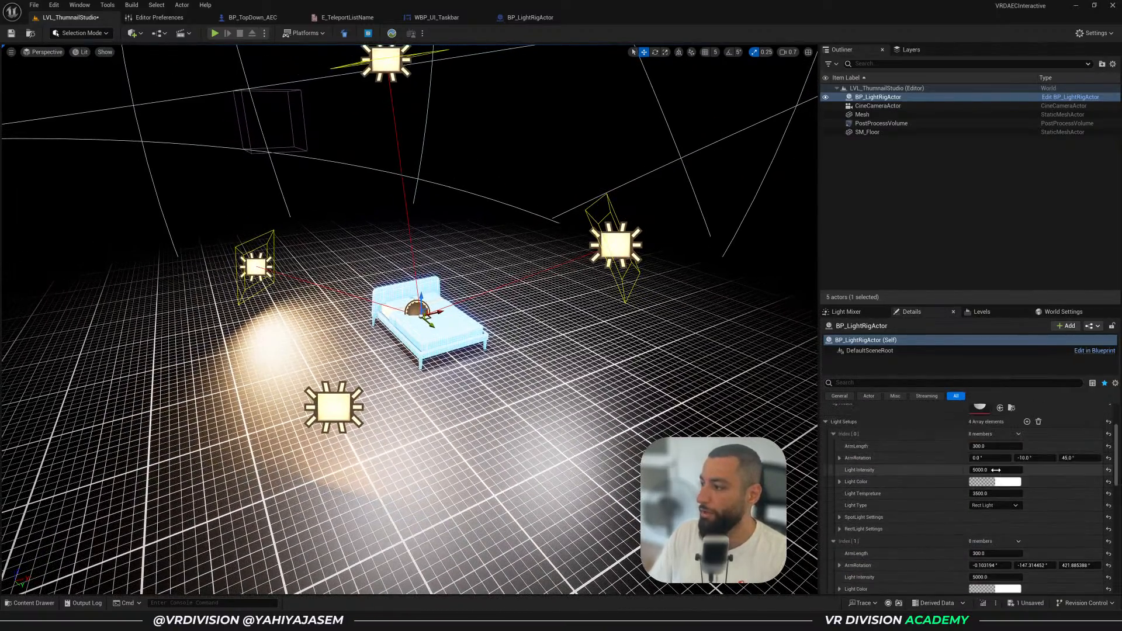
{"action": "left_click", "coordinate": [1029, 439]}
{"action": "left_click", "coordinate": [1052, 372]}
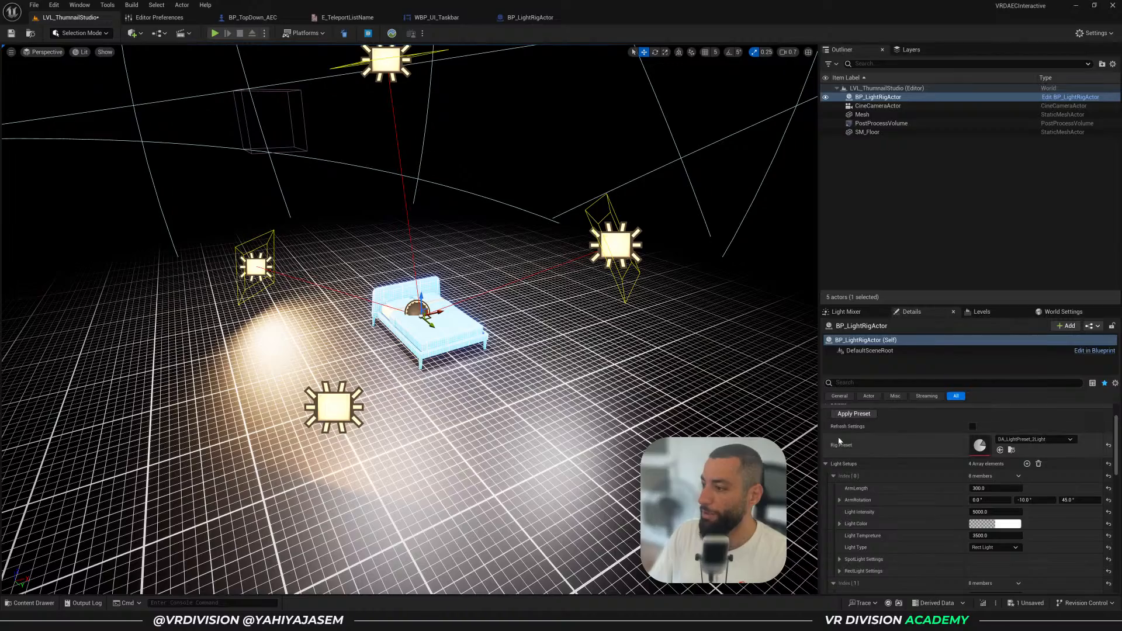
{"action": "scroll", "coordinate": [965, 461], "scroll_direction": "up", "scroll_amount": 2}
{"action": "left_click", "coordinate": [973, 468]}
Hide the editor icons, preview the lit bed through the CineCameraActor and stop piloting the camera
{"action": "right_click_drag", "start_coordinate": [526, 350], "coordinate": [467, 345]}
{"action": "key", "text": "d"}
{"action": "key", "text": "g"}
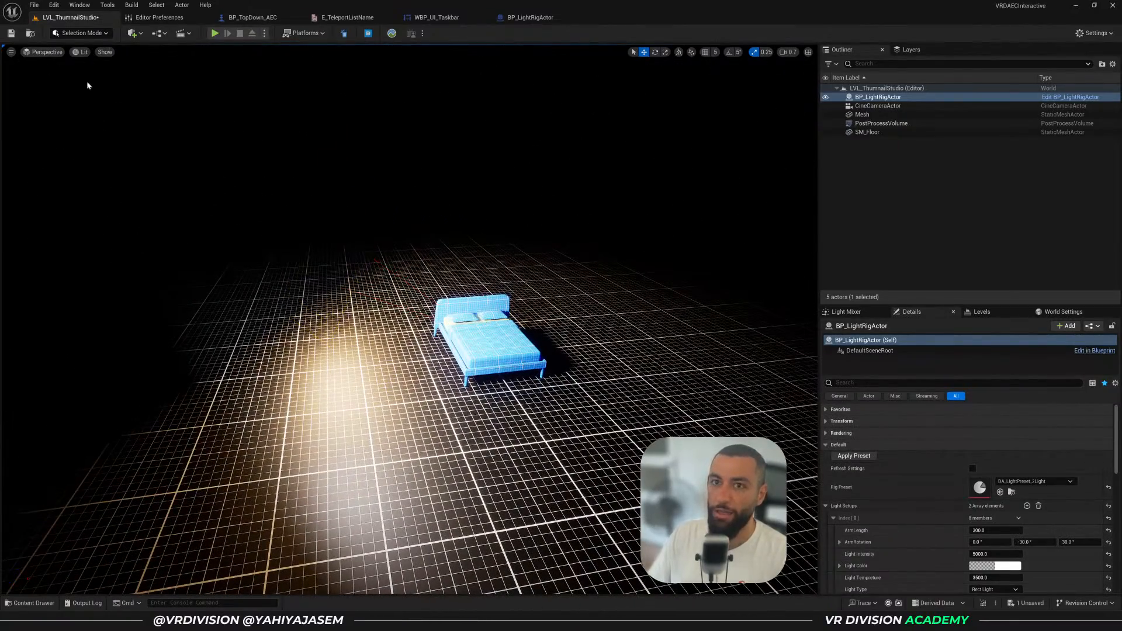
{"action": "left_click", "coordinate": [47, 52]}
{"action": "left_click", "coordinate": [80, 162]}
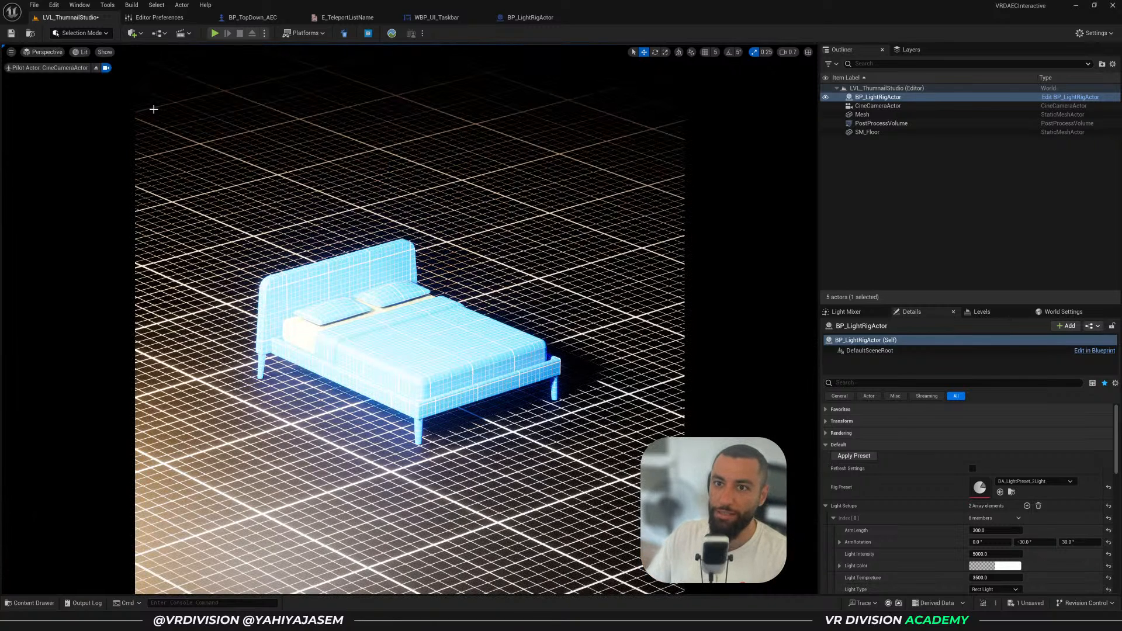
{"action": "left_click", "coordinate": [96, 68]}
{"action": "left_click", "coordinate": [387, 216]}
{"action": "right_click_drag", "start_coordinate": [386, 216], "coordinate": [388, 266]}
{"action": "scroll", "coordinate": [388, 267], "scroll_direction": "up", "scroll_amount": 2}
{"action": "scroll", "coordinate": [388, 245], "scroll_direction": "up", "scroll_amount": 1}
{"action": "key", "text": "ctrl+space"}
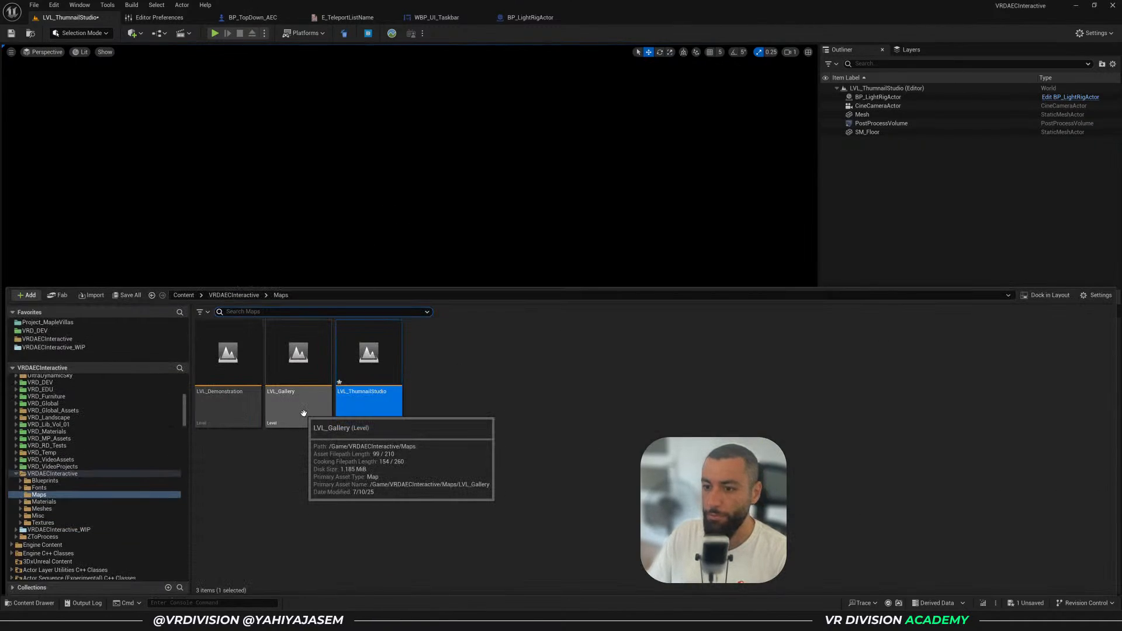
{"action": "right_click_drag", "start_coordinate": [397, 252], "coordinate": [397, 262]}
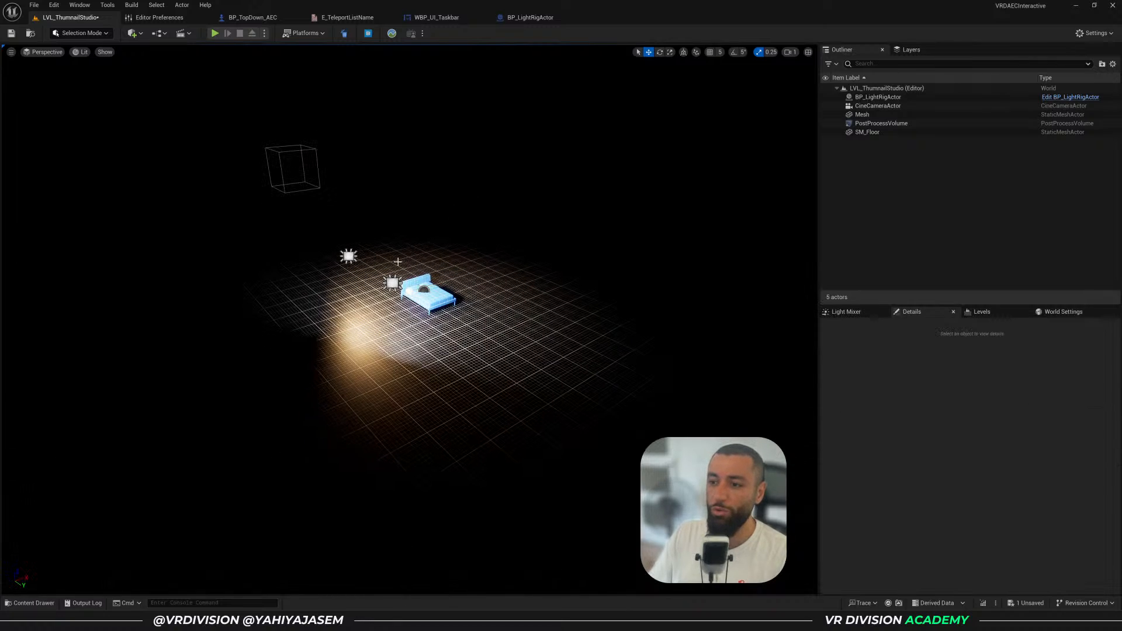
{"action": "left_click", "coordinate": [392, 283]}
{"action": "scroll", "coordinate": [392, 283], "scroll_direction": "up", "scroll_amount": 4}
Open the LVL_Demonstration level from the Maps folder without saving the changes to LVL_ThumnailStudio
{"action": "key", "text": "ctrl+space"}
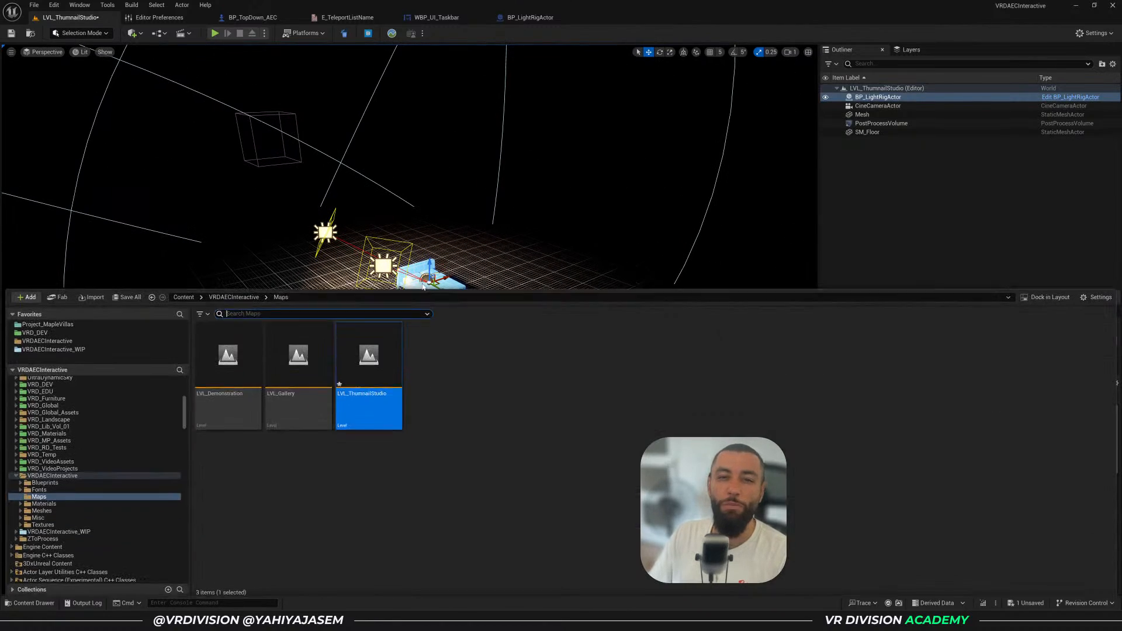
{"action": "double_click", "coordinate": [285, 390]}
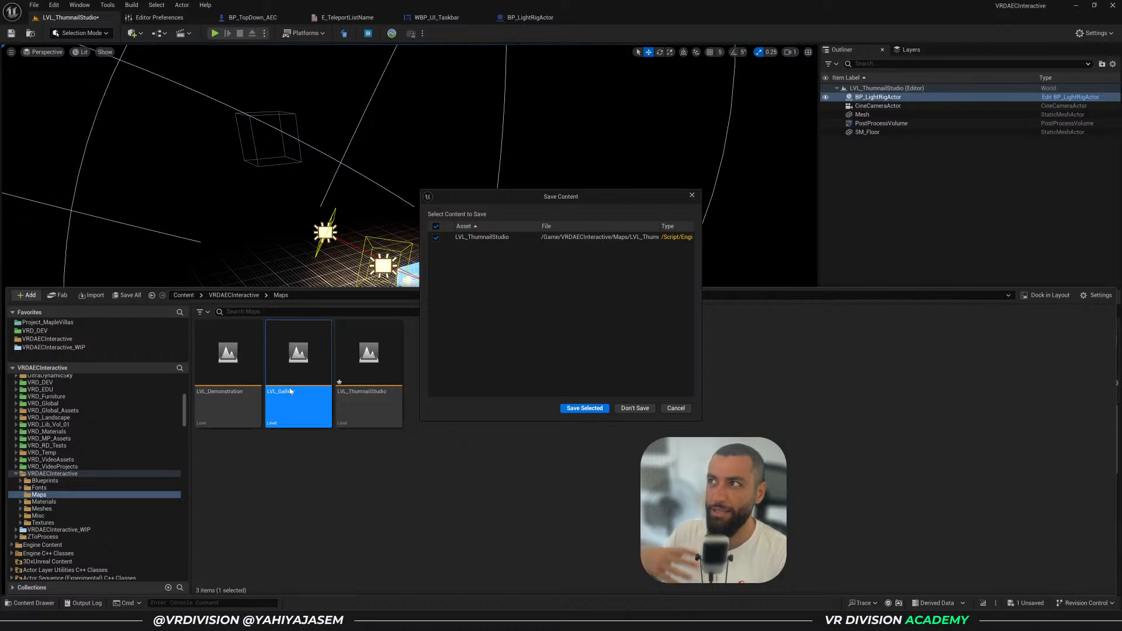
{"action": "left_click", "coordinate": [676, 408]}
{"action": "left_click", "coordinate": [212, 388]}
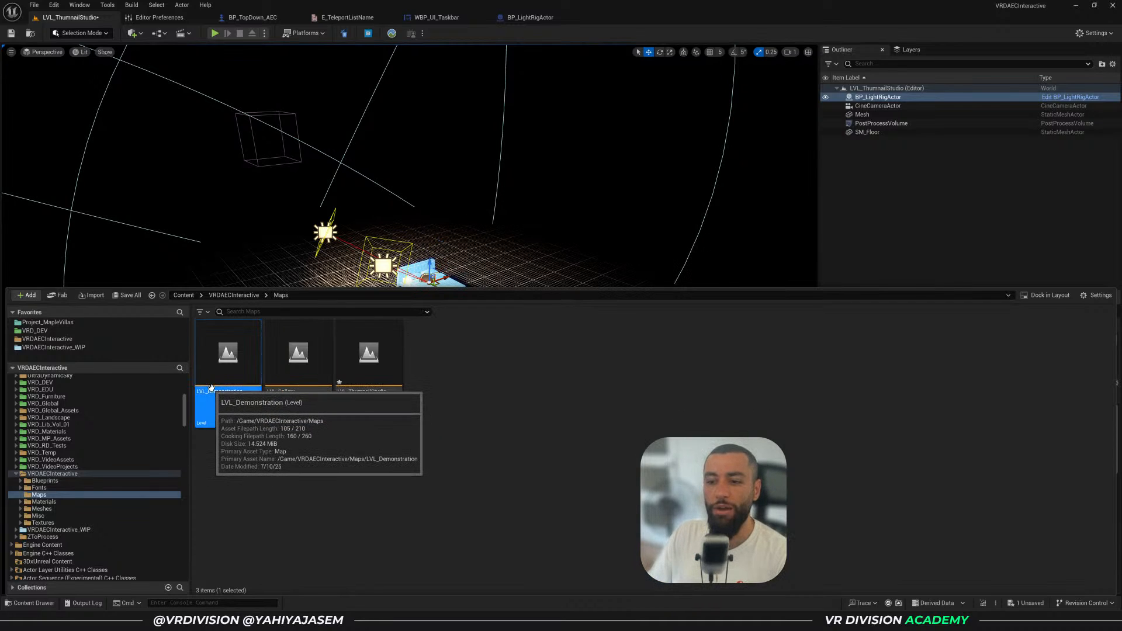
{"action": "double_click", "coordinate": [212, 388]}
{"action": "left_click", "coordinate": [620, 409]}
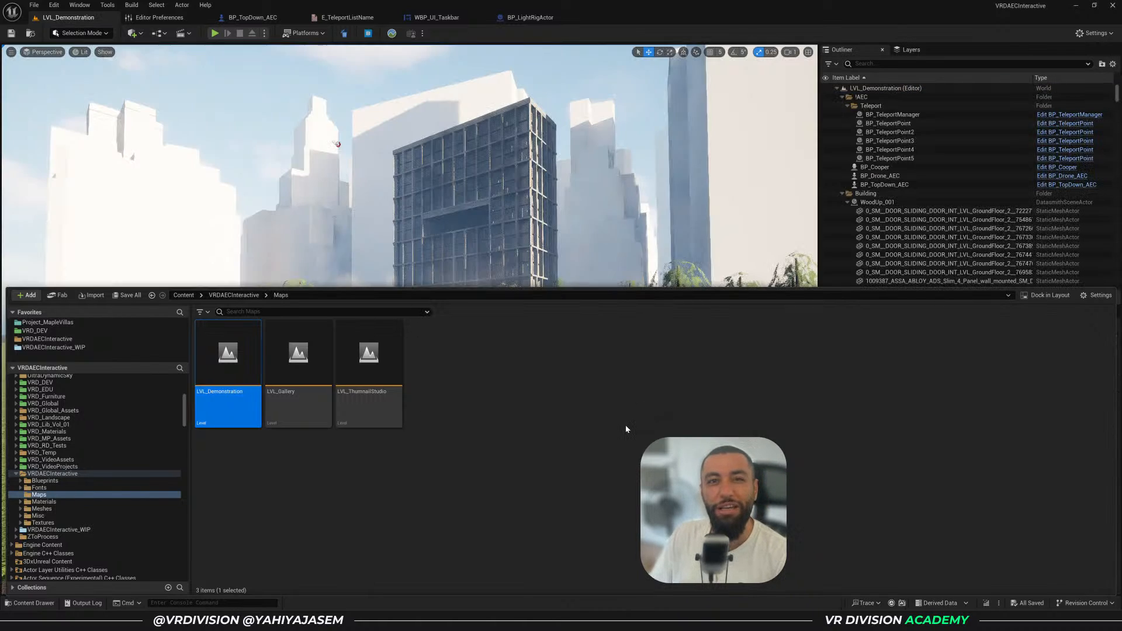
Play LVL_Demonstration from the street beside the building, view the Customize materials list and stop playing
{"action": "right_click_drag", "start_coordinate": [453, 192], "coordinate": [454, 193]}
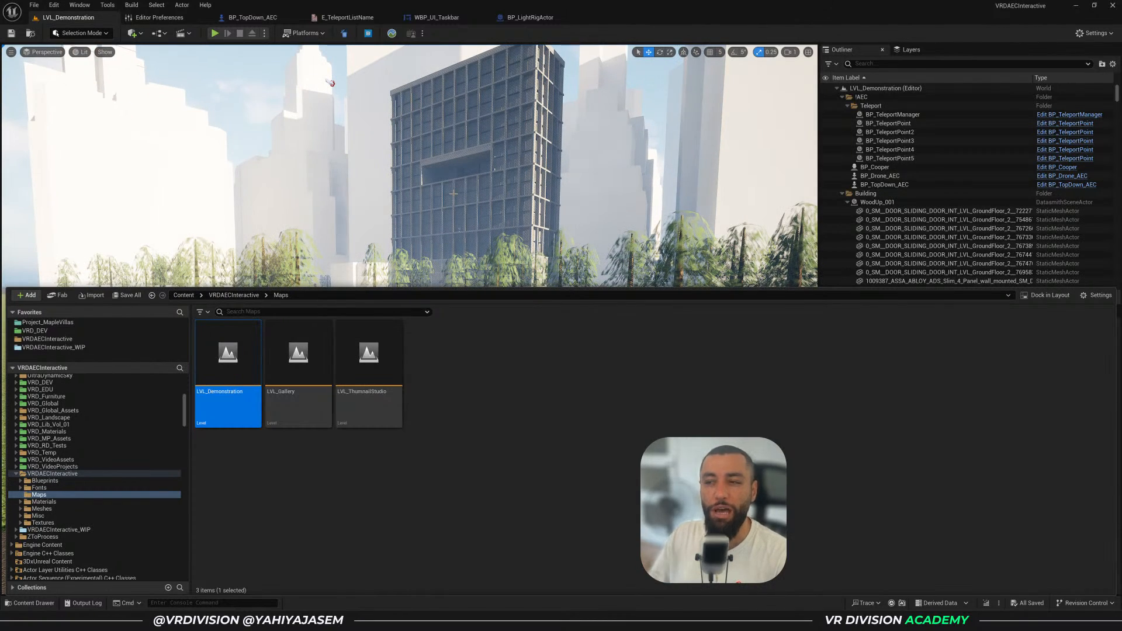
{"action": "left_click", "coordinate": [322, 46]}
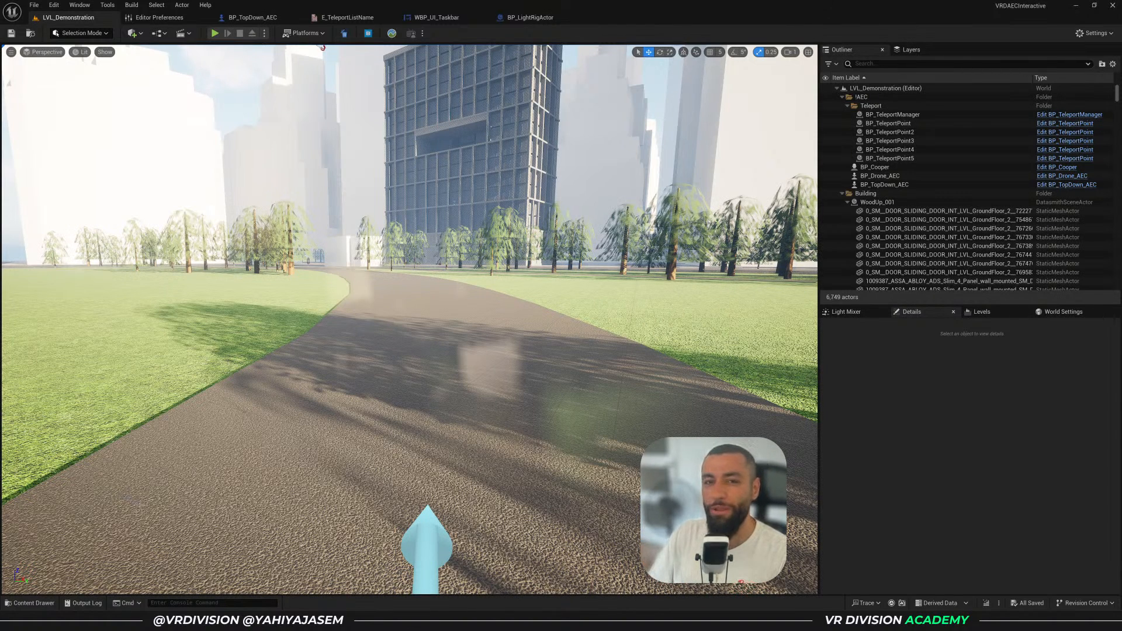
{"action": "right_click_drag", "start_coordinate": [181, 506], "coordinate": [182, 506]}
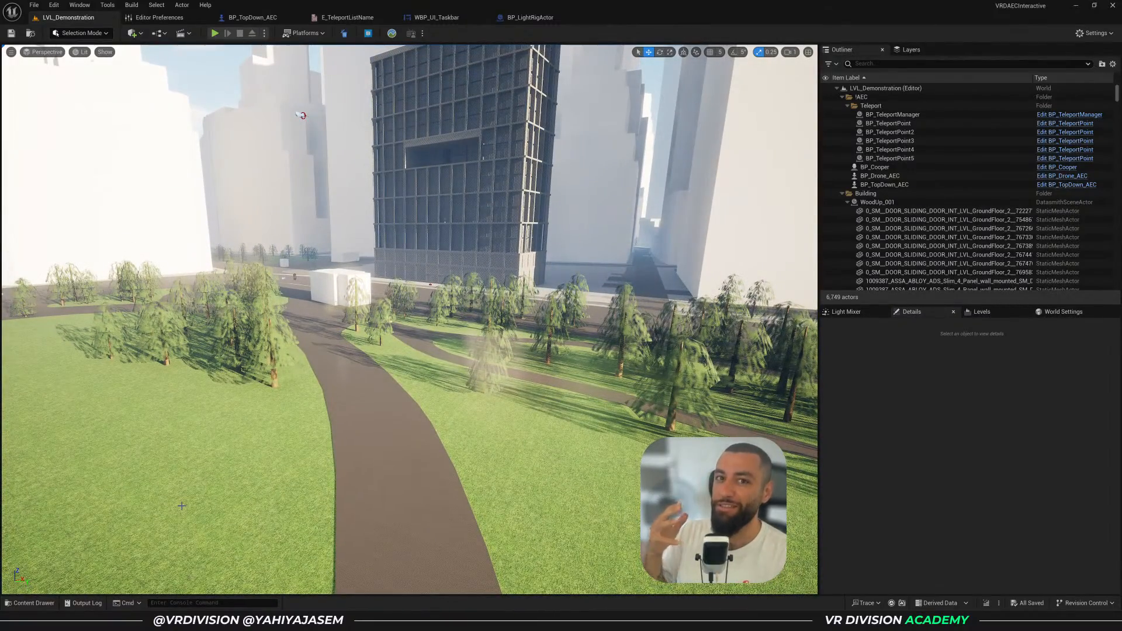
{"action": "scroll", "coordinate": [206, 502], "scroll_direction": "up", "scroll_amount": 1}
{"action": "right_click_drag", "start_coordinate": [206, 502], "coordinate": [206, 503]}
{"action": "right_click_drag", "start_coordinate": [314, 419], "coordinate": [314, 420]}
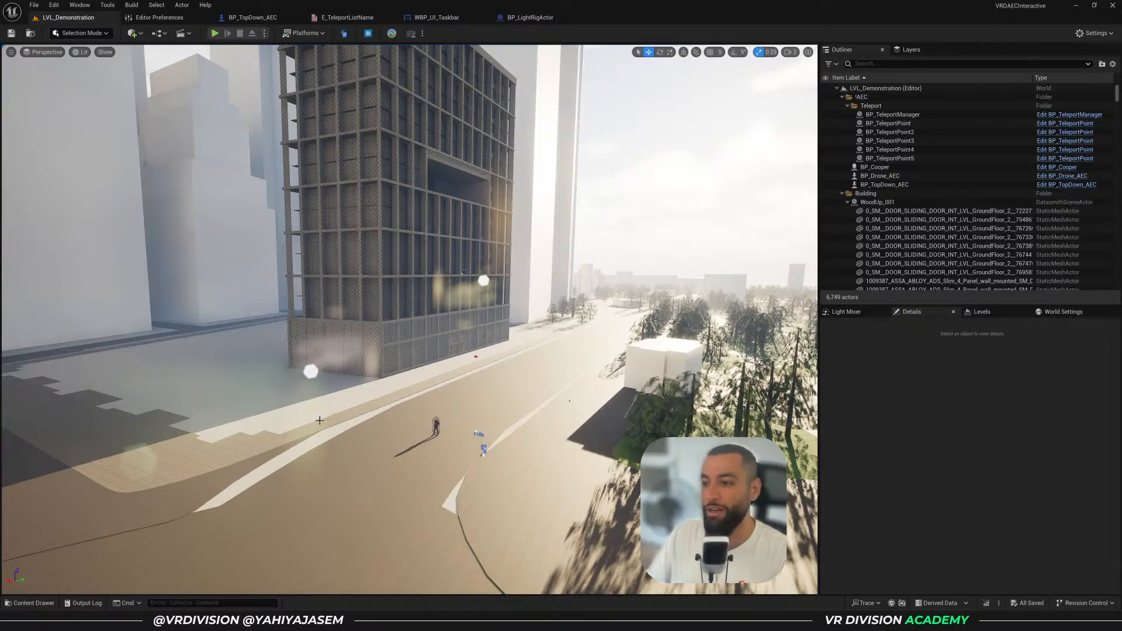
{"action": "right_click_drag", "start_coordinate": [290, 214], "coordinate": [290, 215]}
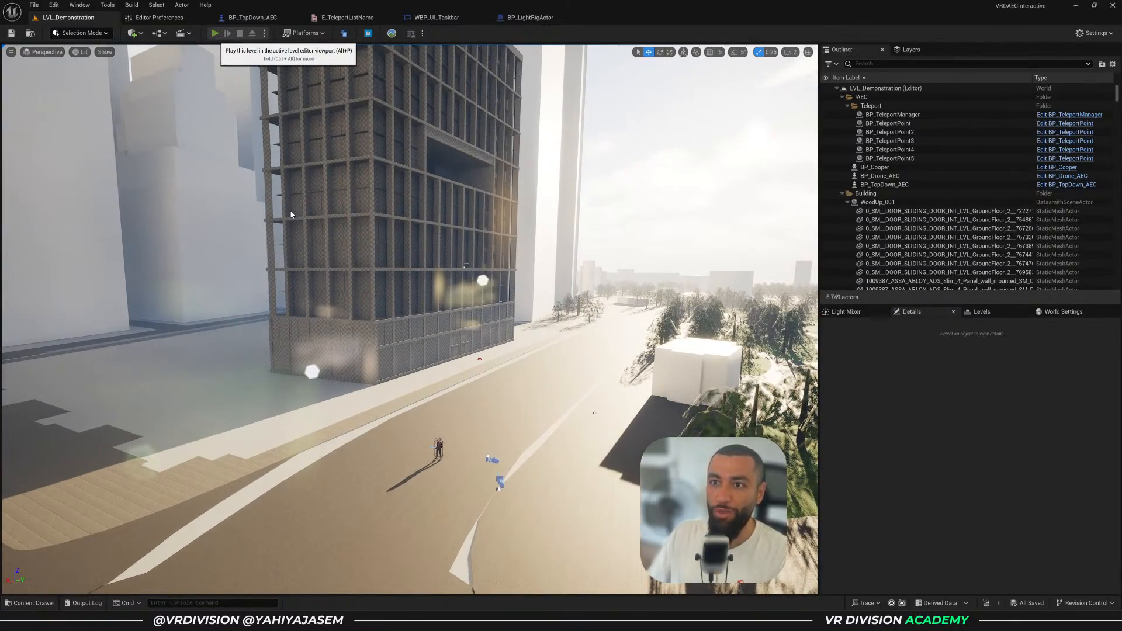
{"action": "left_click", "coordinate": [215, 33]}
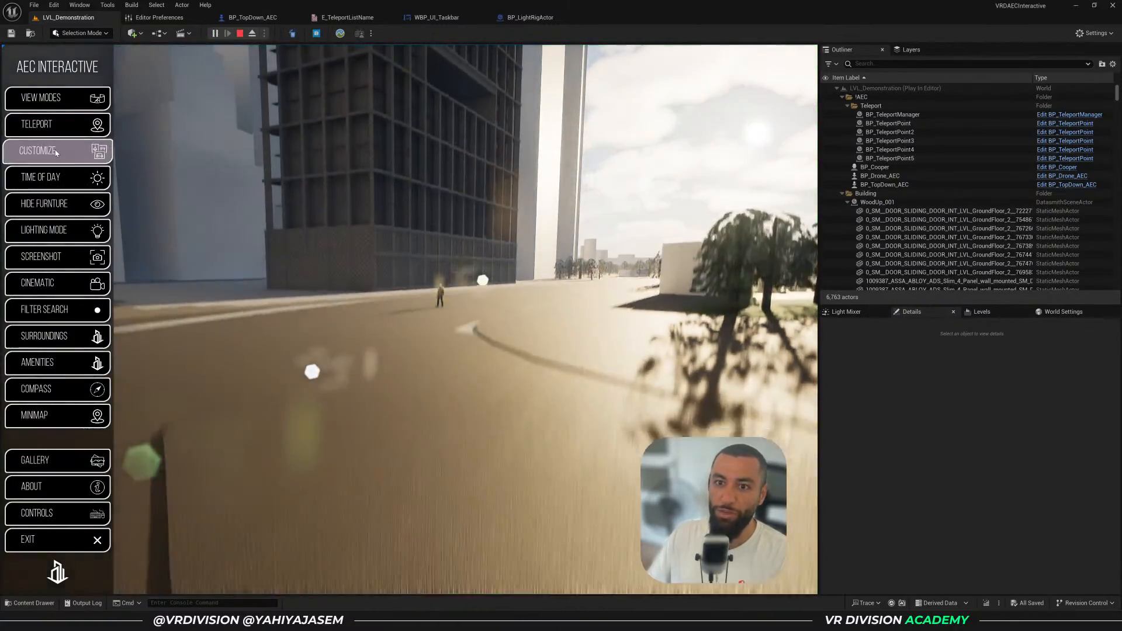
{"action": "left_click", "coordinate": [68, 147]}
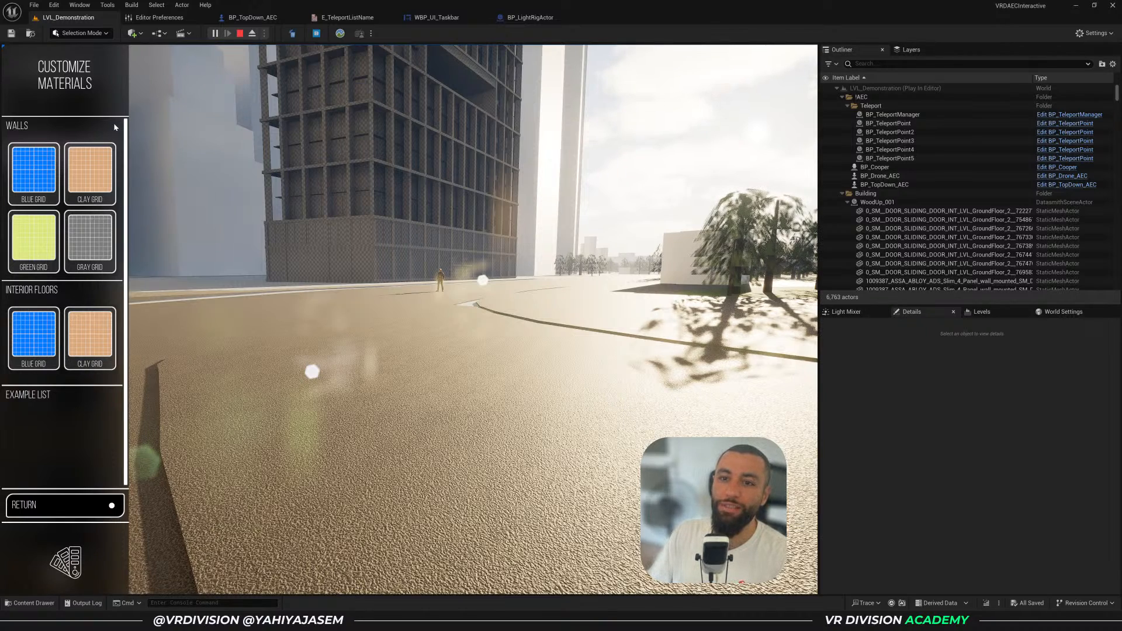
{"action": "key", "text": "Escape"}
Browse the project content to the VRDAECInteractive Blueprints folder and open its BaseBlueprints subfolder
{"action": "key", "text": "ctrl+space"}
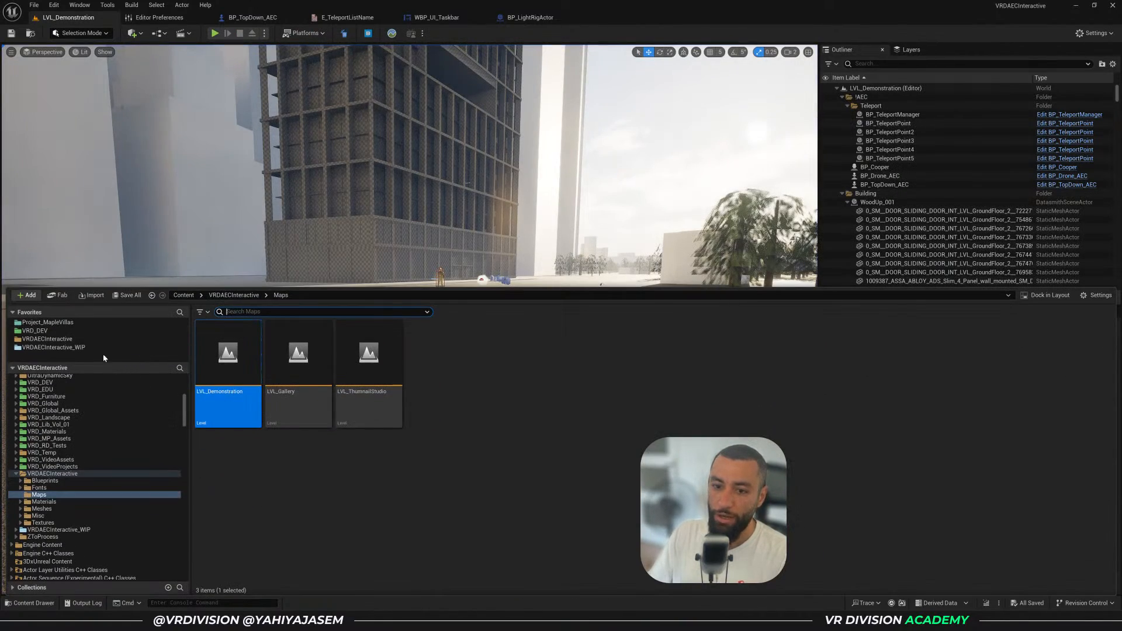
{"action": "left_click", "coordinate": [53, 339]}
{"action": "double_click", "coordinate": [228, 353]}
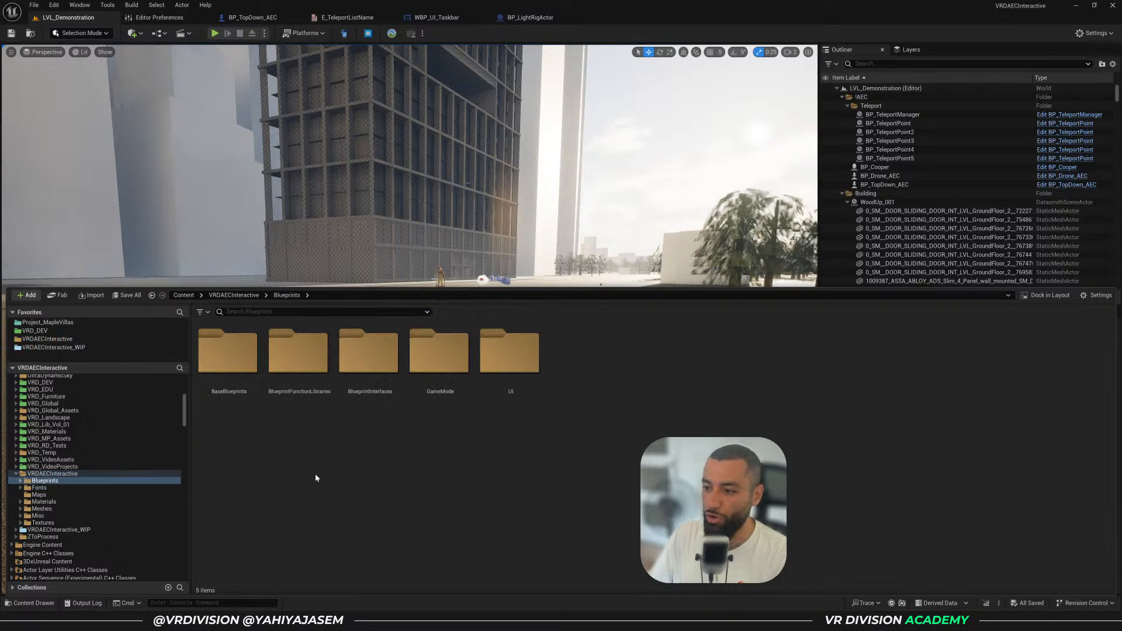
{"action": "double_click", "coordinate": [231, 379]}
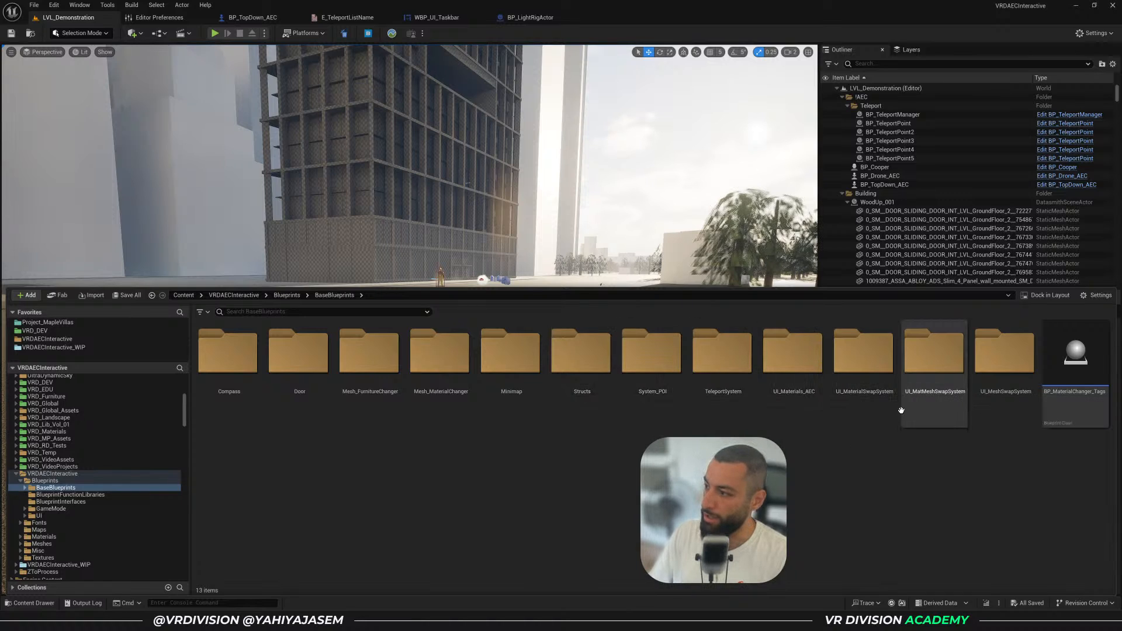
Browse the UI_Materials_AEC folder's DataTables subfolder and look at the DT_AEC_Mat_Walls and DT_AEC_Mat_Floors data tables
{"action": "left_click", "coordinate": [808, 409]}
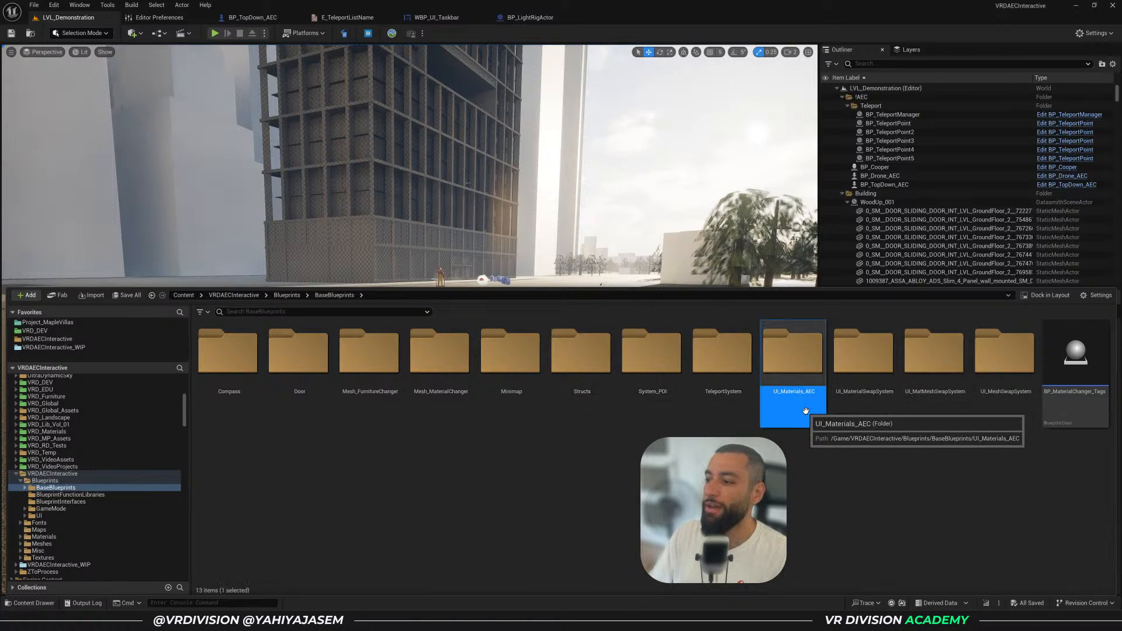
{"action": "double_click", "coordinate": [808, 410]}
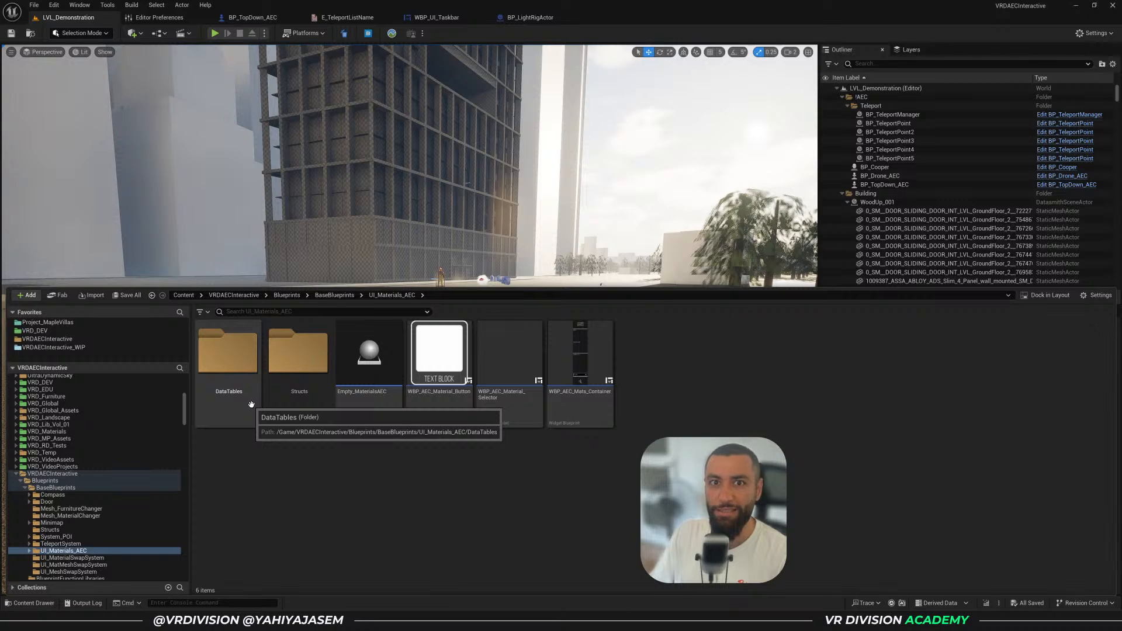
{"action": "left_click", "coordinate": [236, 360]}
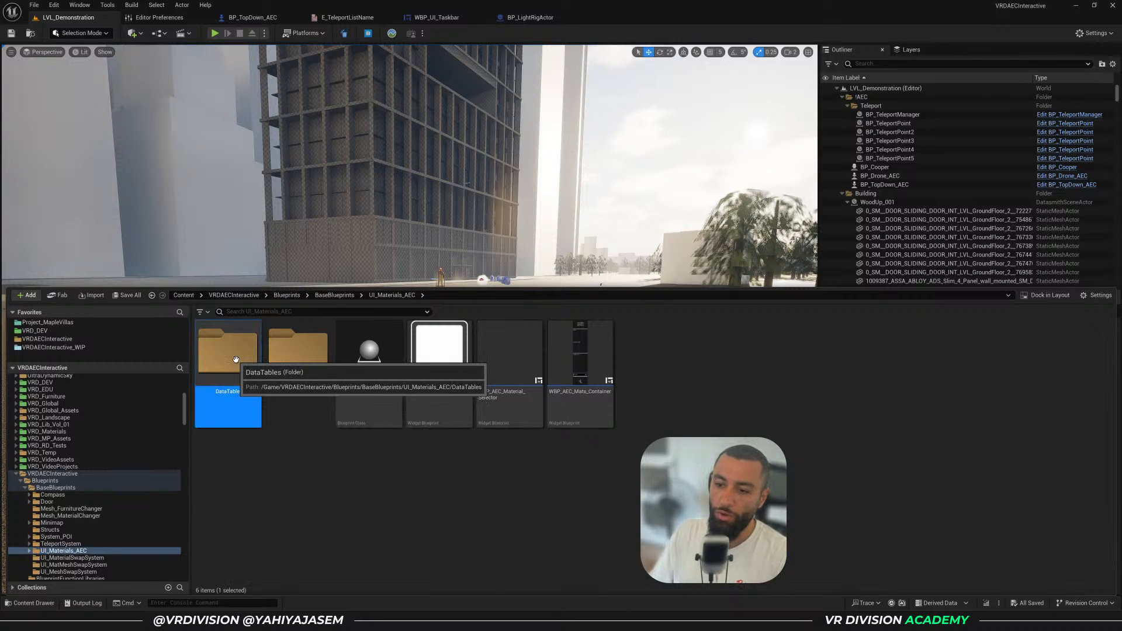
{"action": "double_click", "coordinate": [235, 360]}
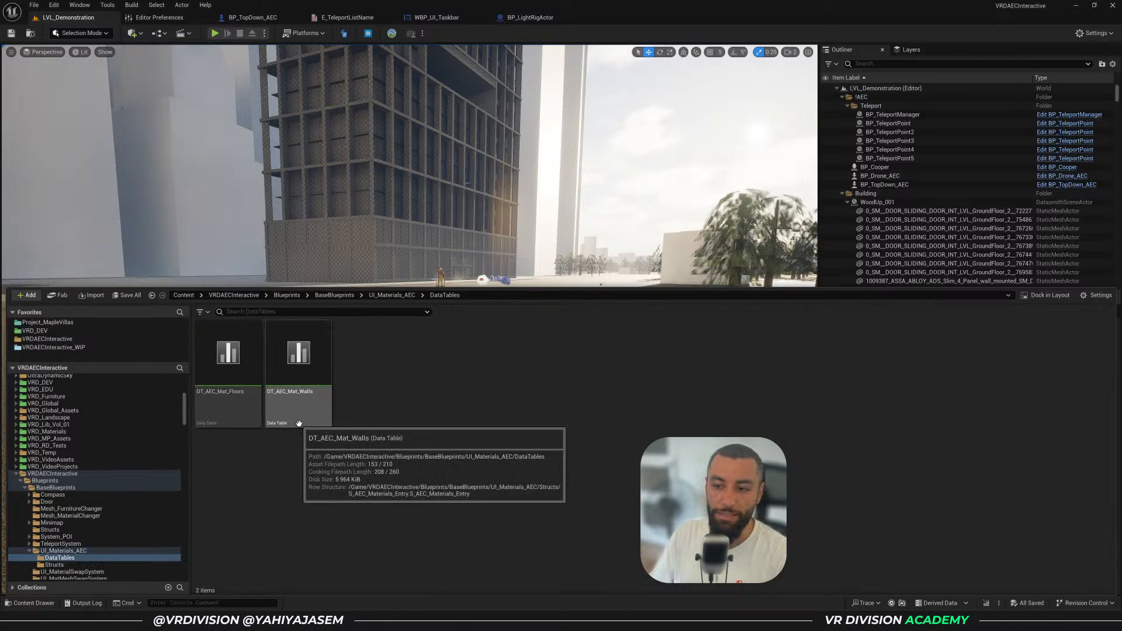
{"action": "left_click", "coordinate": [299, 423]}
{"action": "left_click", "coordinate": [228, 409]}
{"action": "left_click", "coordinate": [310, 412]}
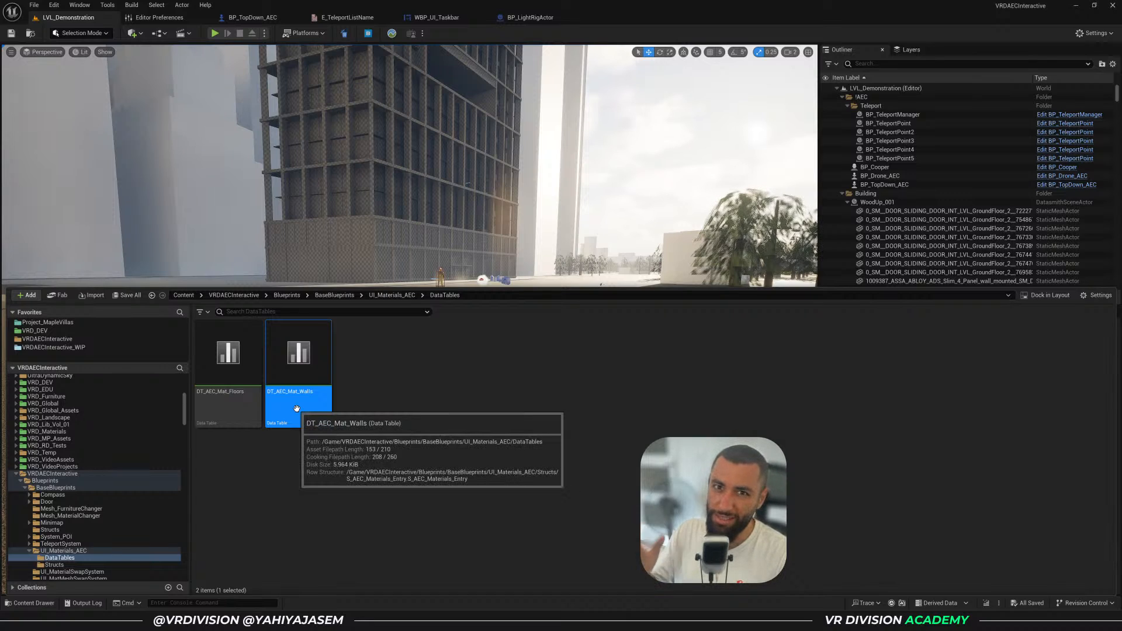
Open WBP_AEC_Mats_Container from UI_Materials_AEC and inspect the tag and data table of the Walls, Interior Floors and Example List selectors
{"action": "left_click", "coordinate": [389, 296]}
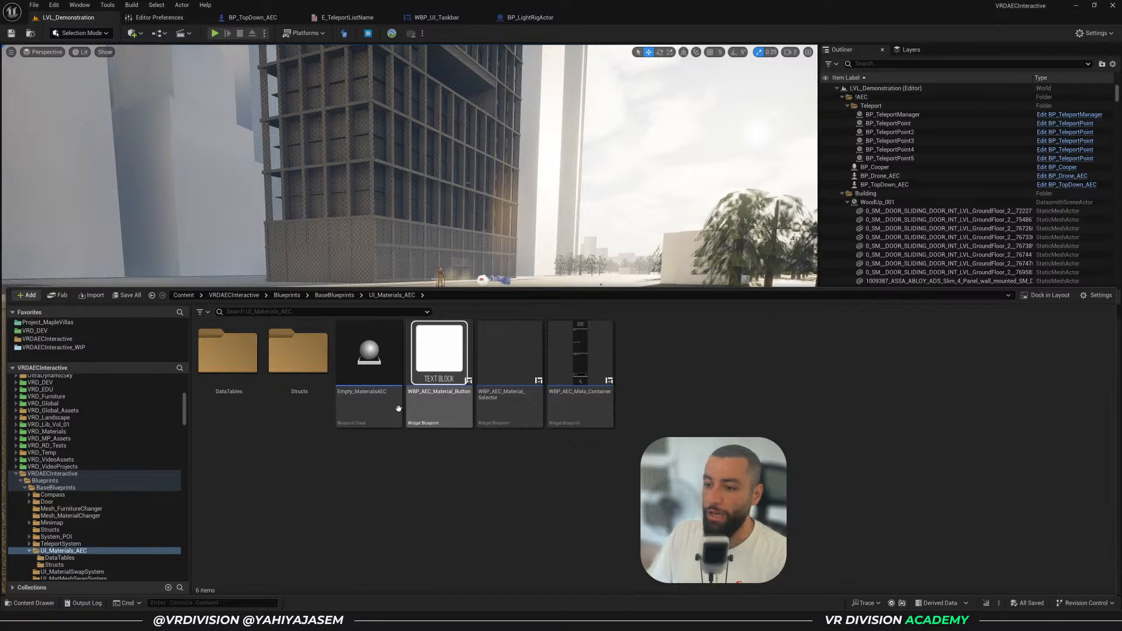
{"action": "double_click", "coordinate": [570, 399]}
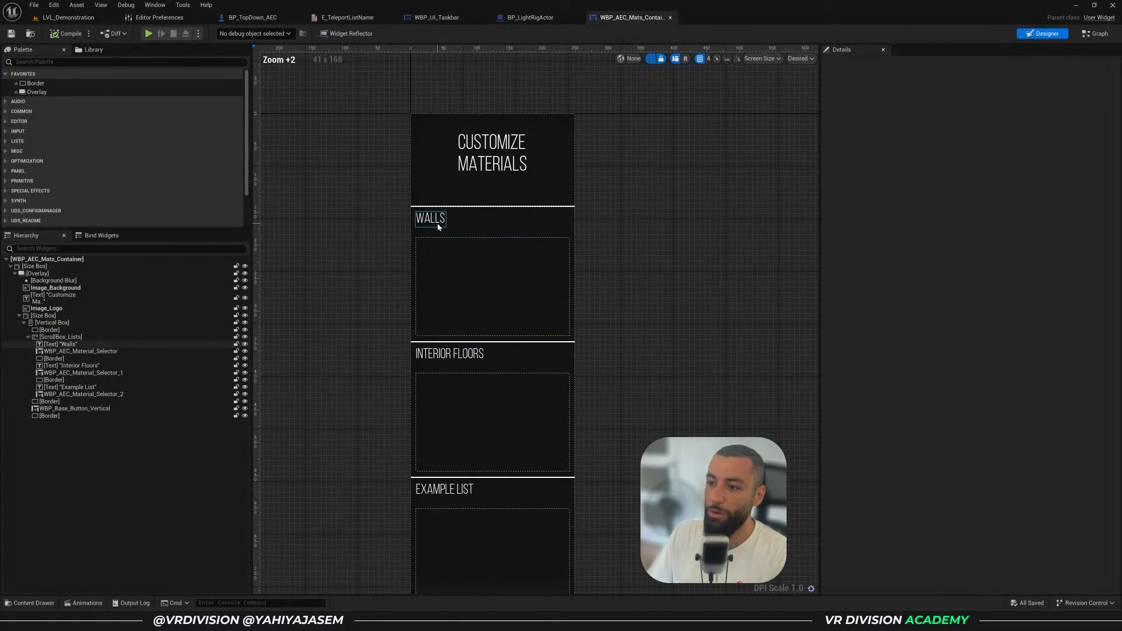
{"action": "scroll", "coordinate": [424, 257], "scroll_direction": "up", "scroll_amount": 2}
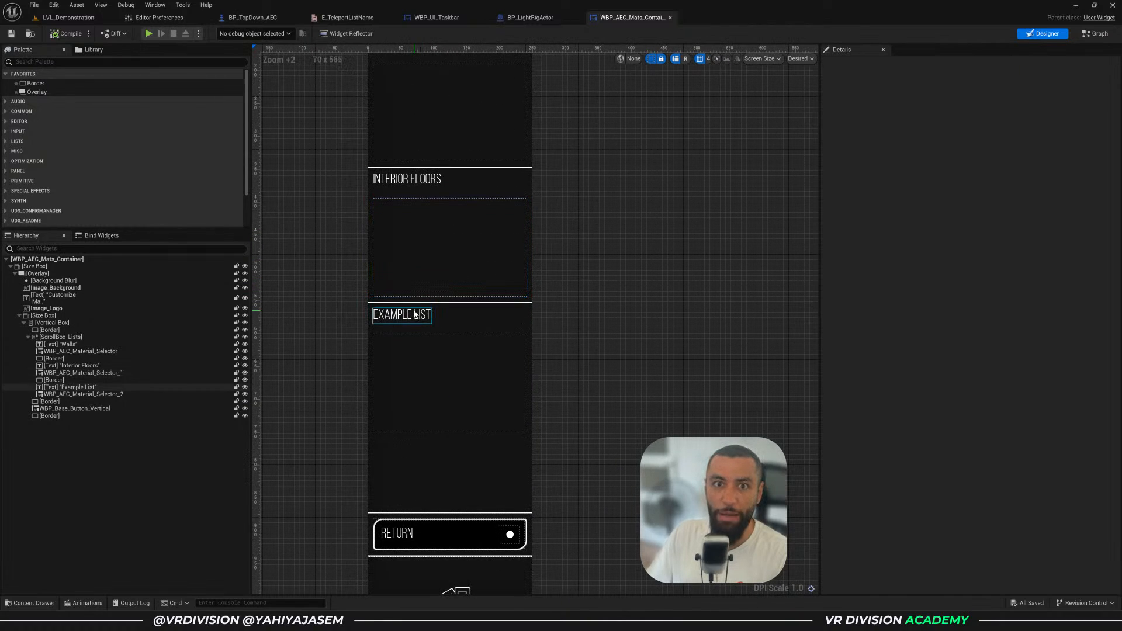
{"action": "scroll", "coordinate": [399, 258], "scroll_direction": "up", "scroll_amount": 3}
{"action": "left_click", "coordinate": [409, 297]}
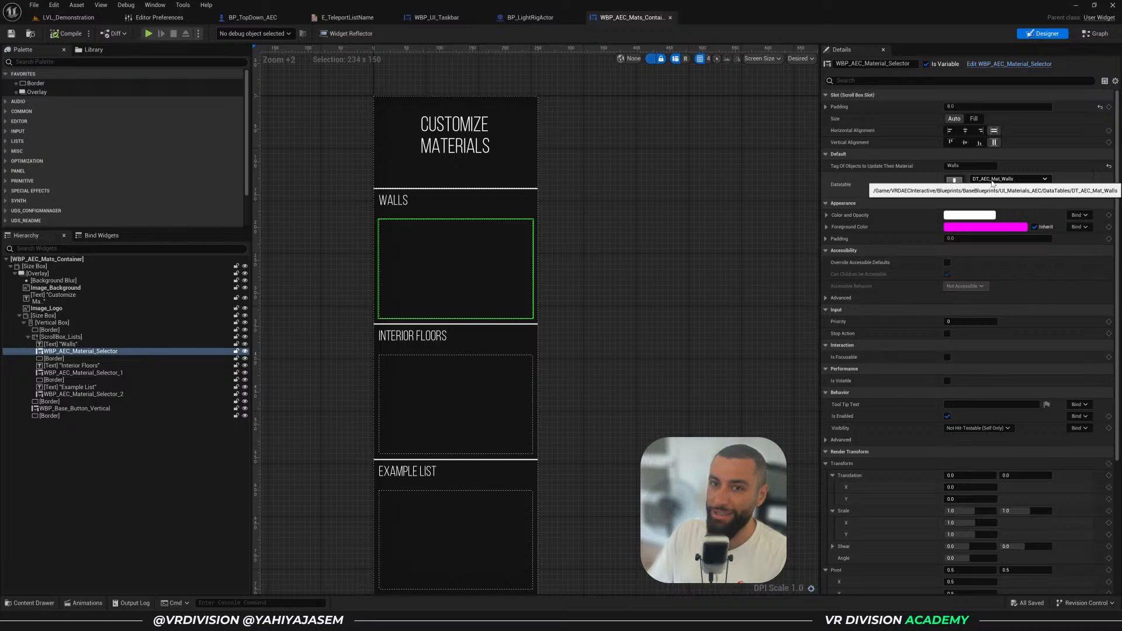
{"action": "left_click", "coordinate": [475, 423]}
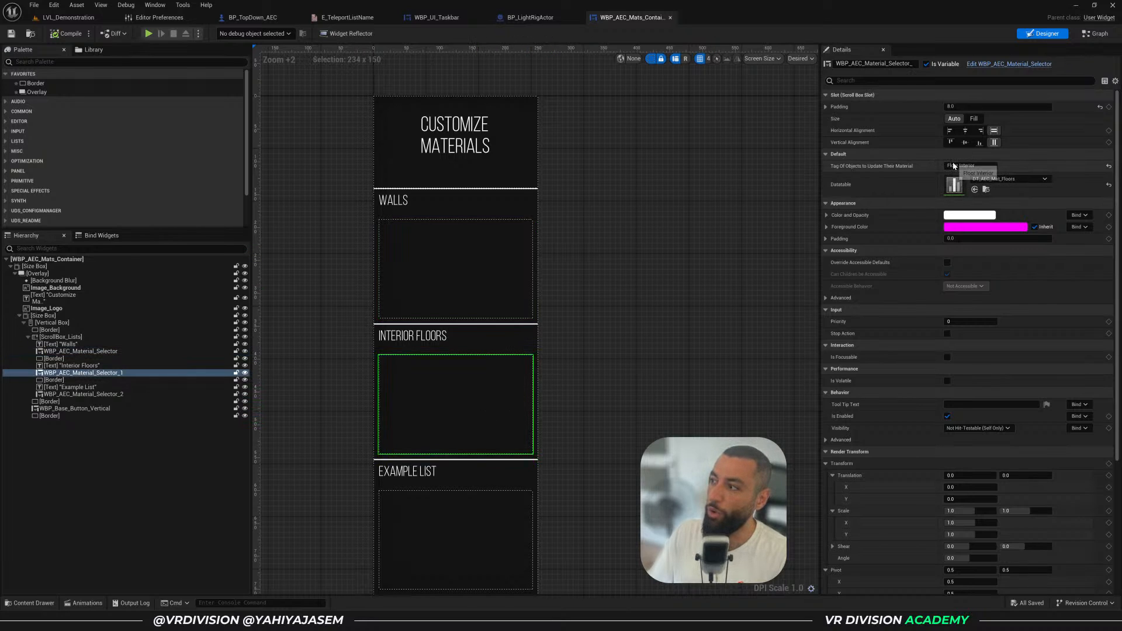
{"action": "scroll", "coordinate": [699, 279], "scroll_direction": "down", "scroll_amount": 2}
{"action": "left_click", "coordinate": [477, 396]}
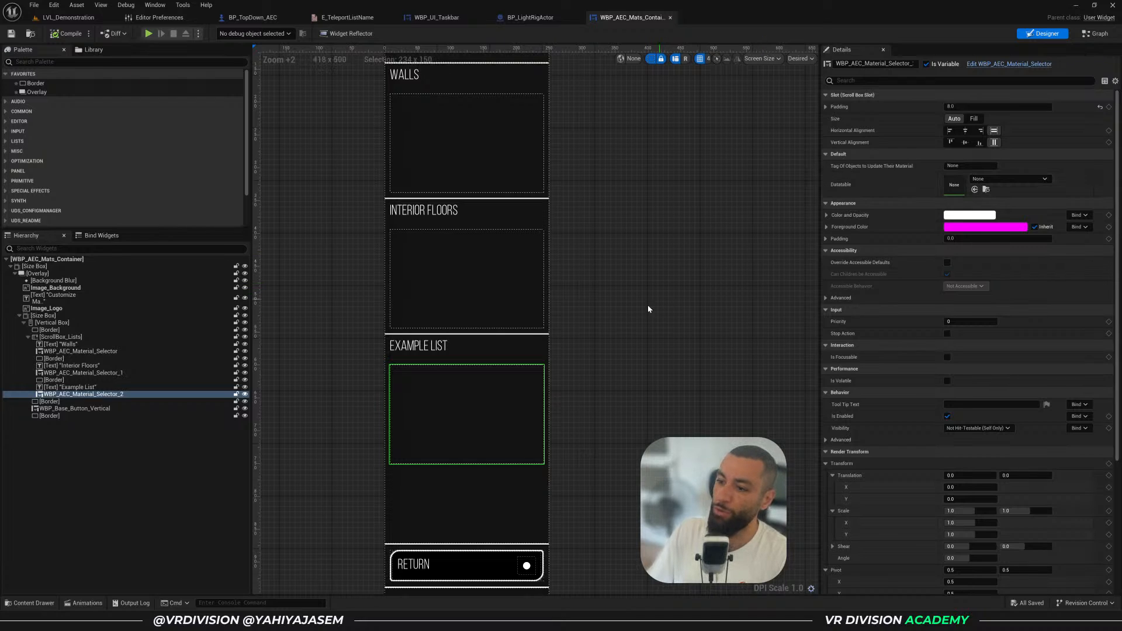
Open DT_AEC_Mat_Walls from the DataTables folder, dock it with the other editors and examine its Clay Grid row
{"action": "key", "text": "ctrl+space"}
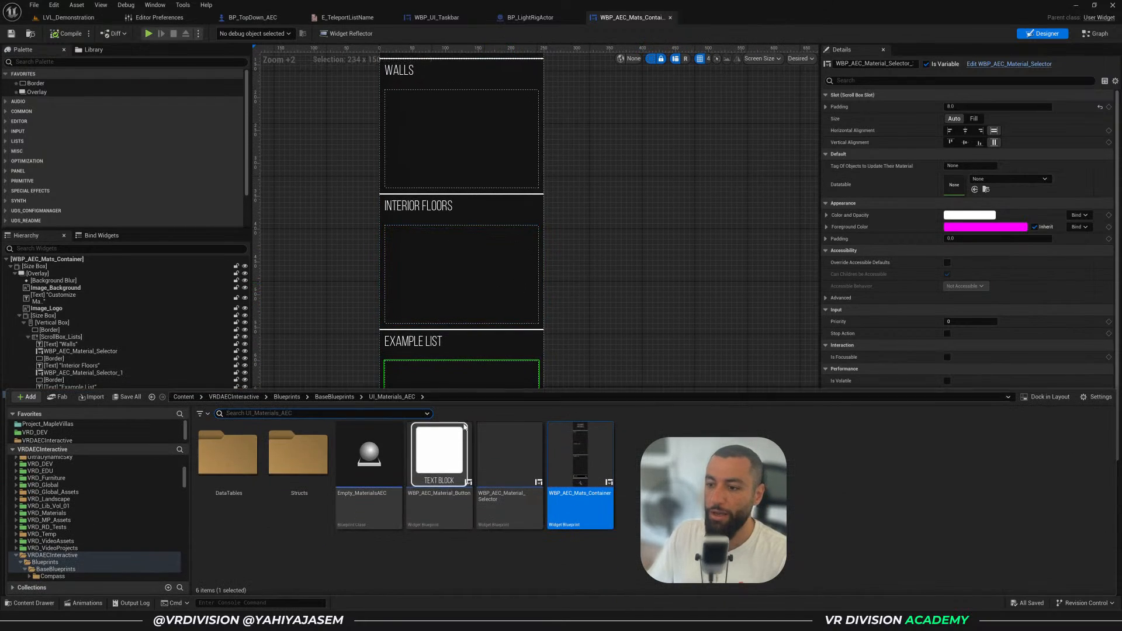
{"action": "double_click", "coordinate": [228, 455]}
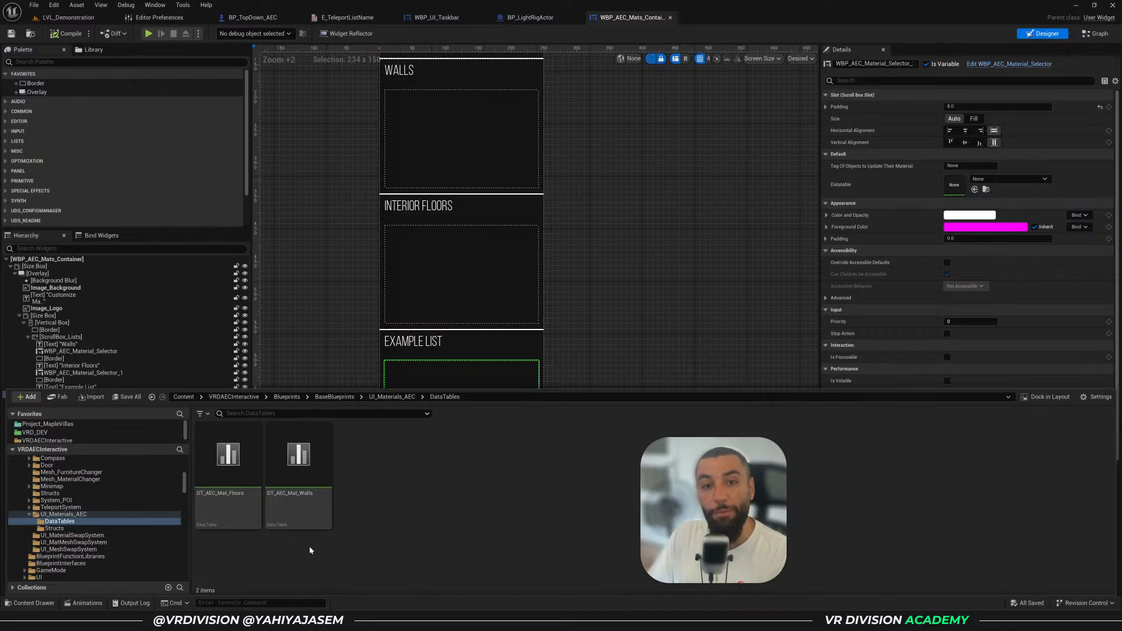
{"action": "double_click", "coordinate": [305, 514]}
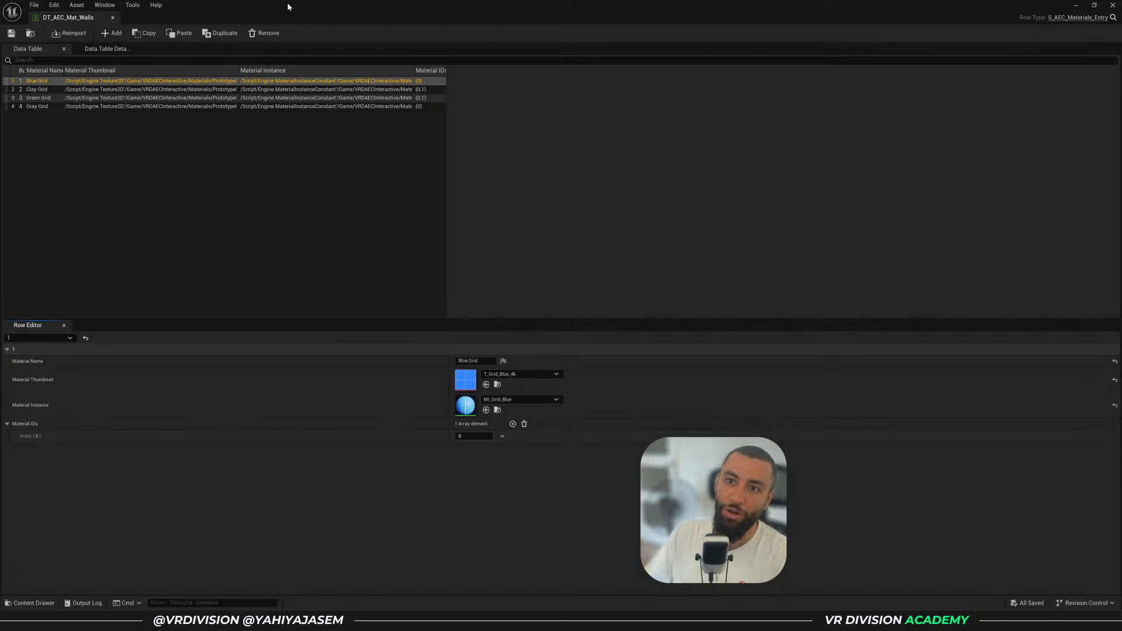
{"action": "left_click_drag", "start_coordinate": [70, 18], "coordinate": [729, 23]}
{"action": "left_click", "coordinate": [423, 91]}
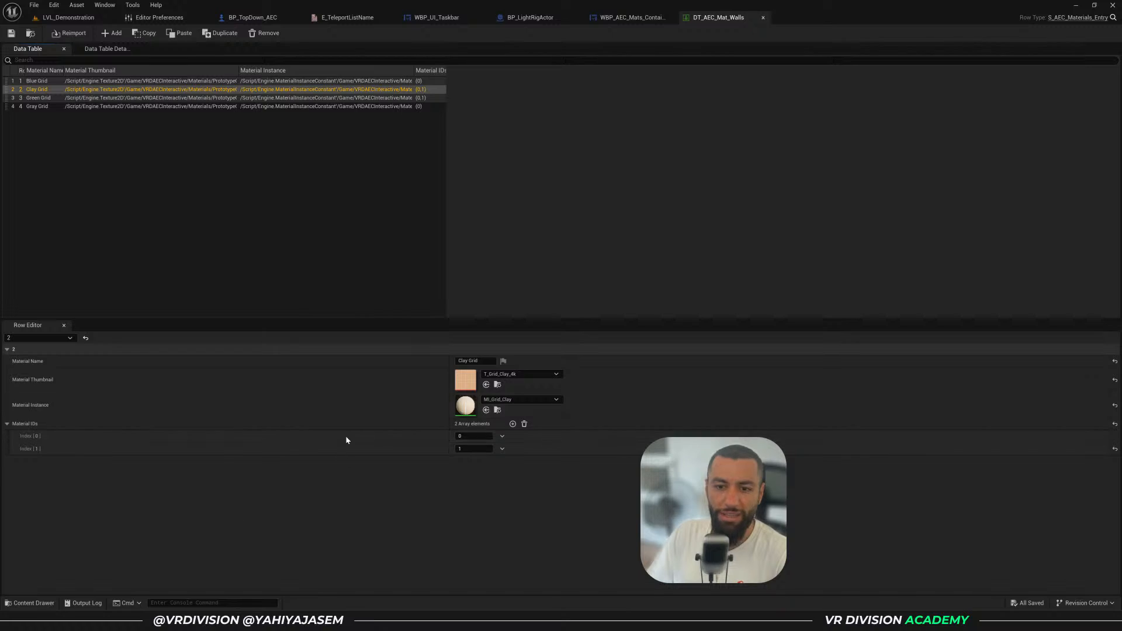
Return to the Walls material selector in WBP_AEC_Mats_Container and copy its object tag Walls
{"action": "left_click", "coordinate": [67, 17]}
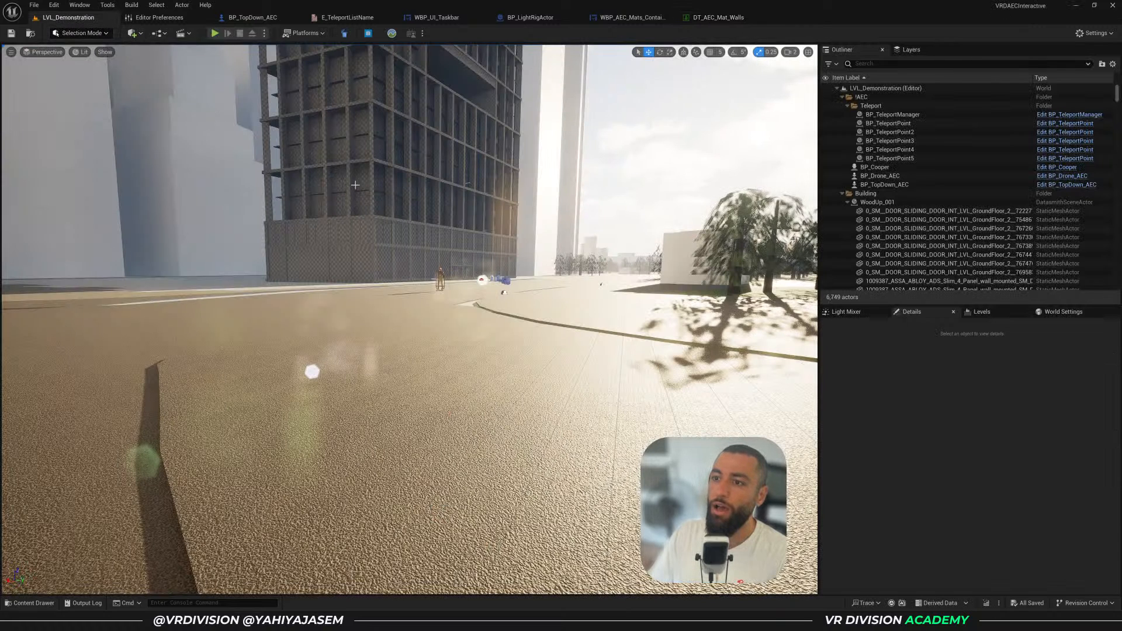
{"action": "left_click", "coordinate": [624, 21]}
{"action": "left_click", "coordinate": [444, 222]}
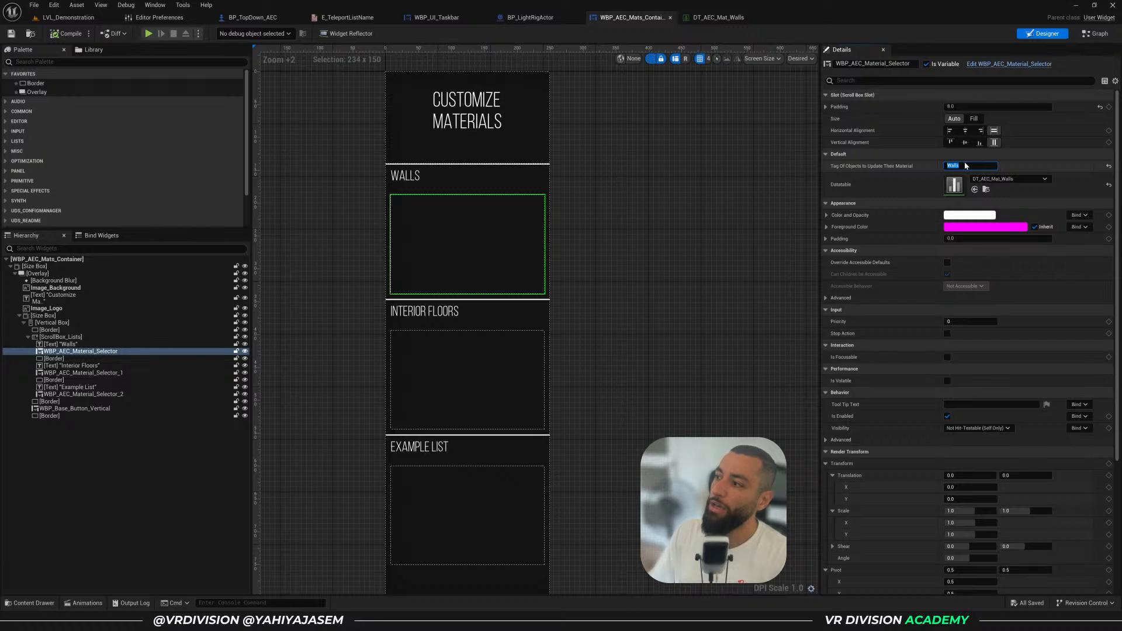
Select a concrete rectangular column on the building's facade in LVL_Demonstration and frame it in the viewport
{"action": "left_click", "coordinate": [68, 17]}
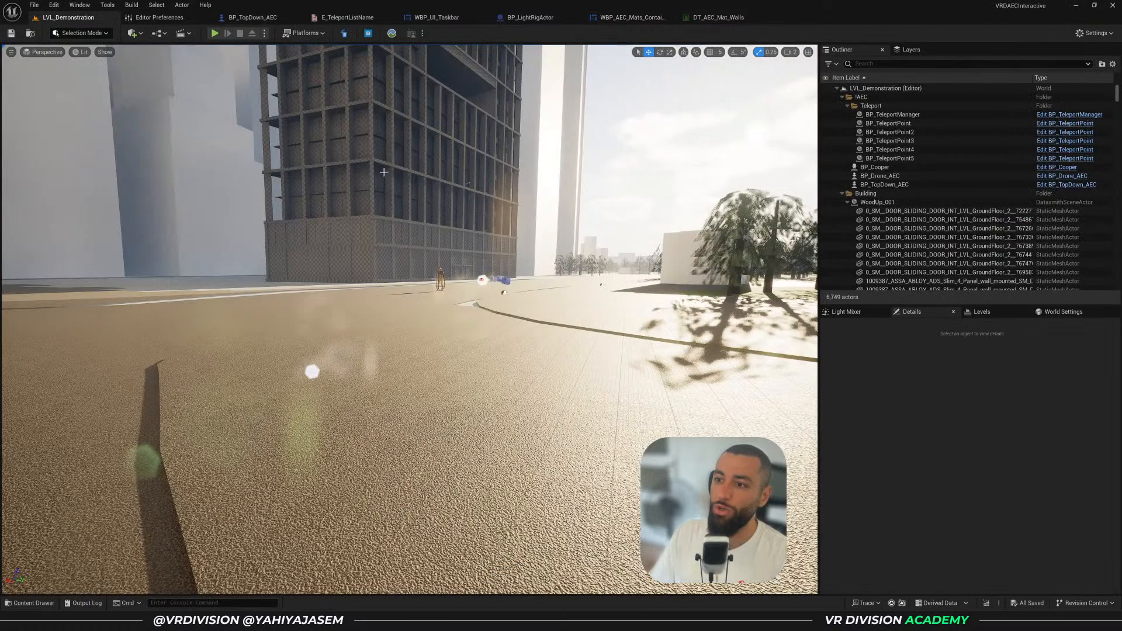
{"action": "left_click", "coordinate": [372, 181]}
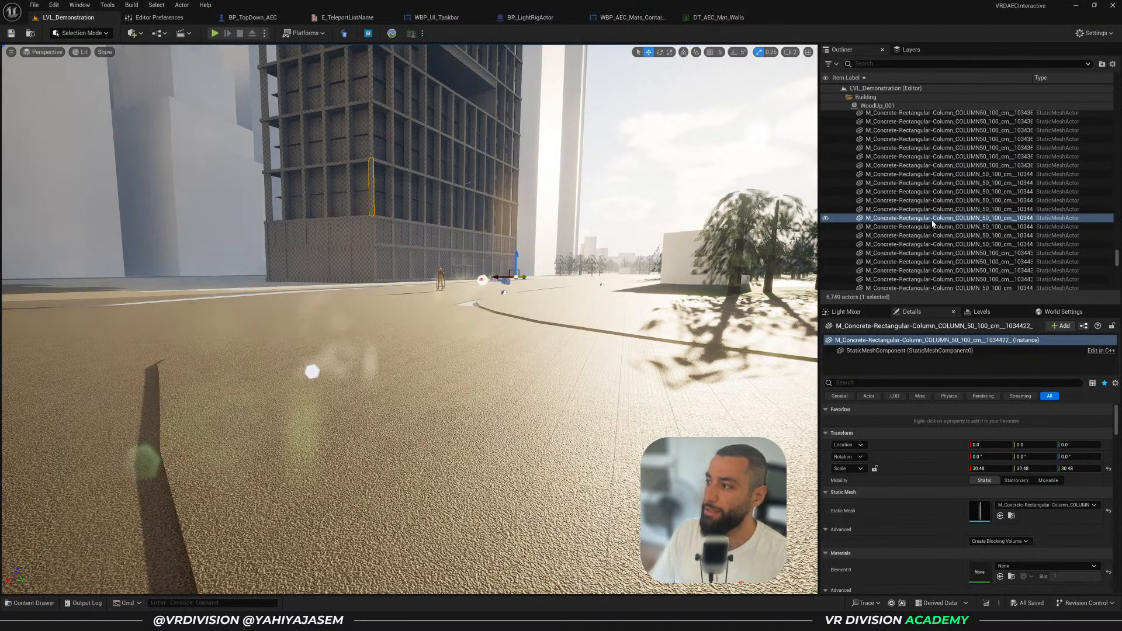
{"action": "key", "text": "F2"}
{"action": "key", "text": "Return"}
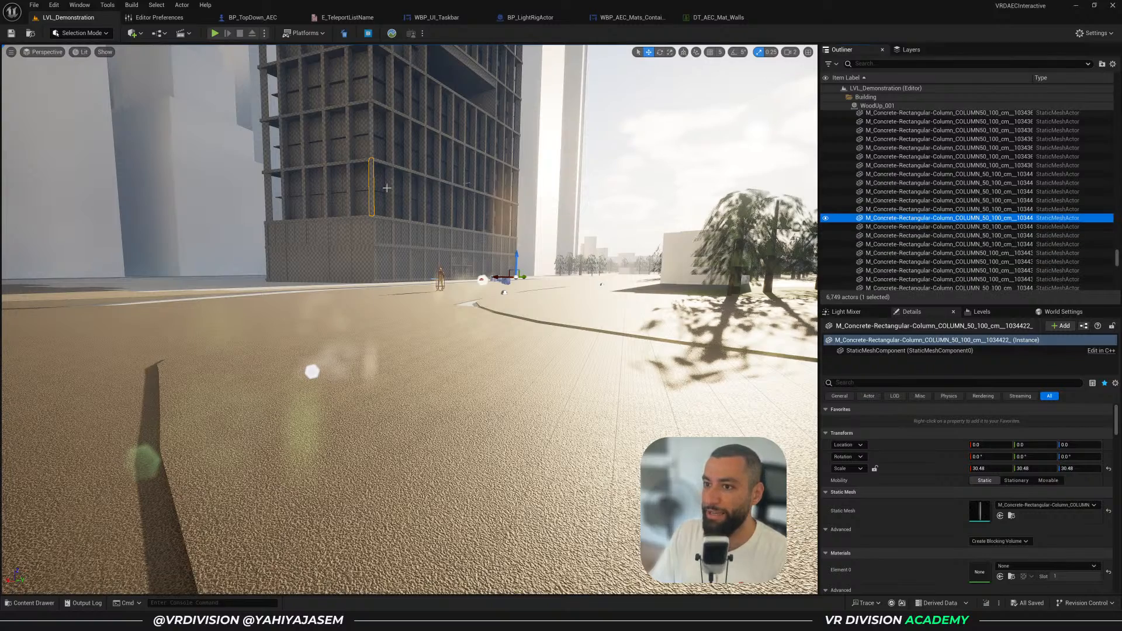
{"action": "key", "text": "f"}
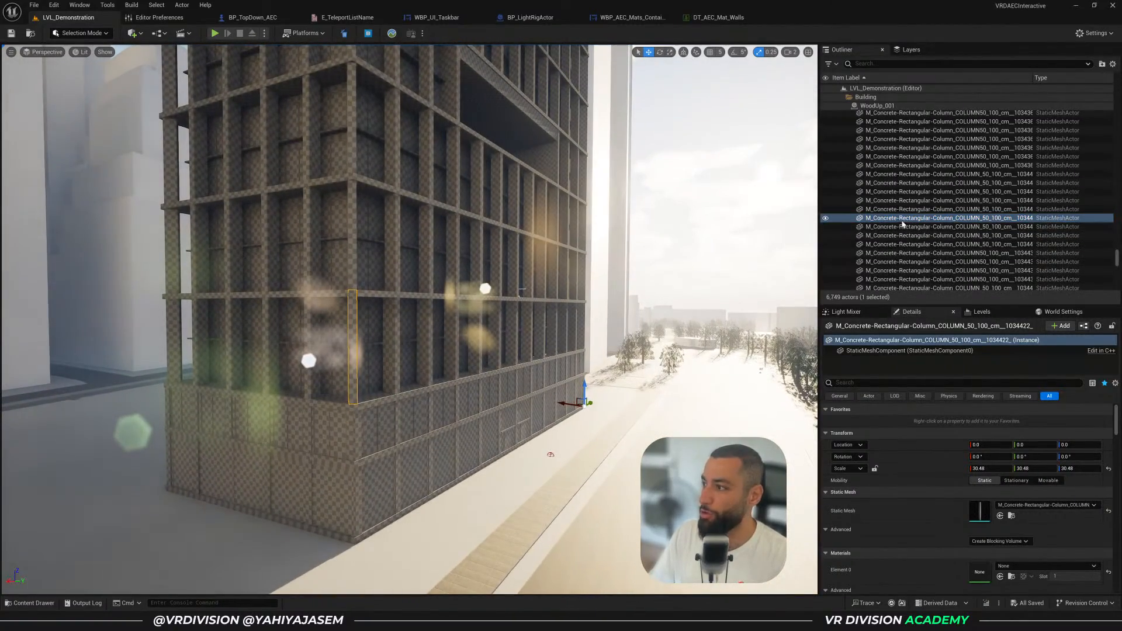
Copy Column_COLUMN from the selected column's name and filter the level's actors by it
{"action": "left_click", "coordinate": [901, 222]}
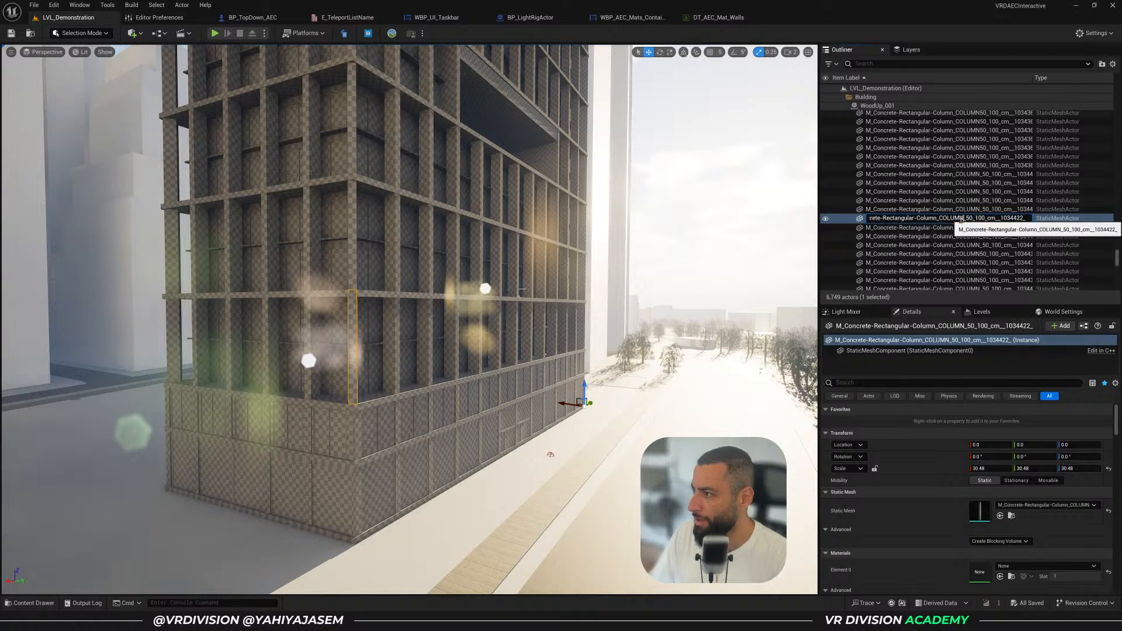
{"action": "left_click_drag", "start_coordinate": [964, 218], "coordinate": [917, 218]}
{"action": "key", "text": "ctrl+c"}
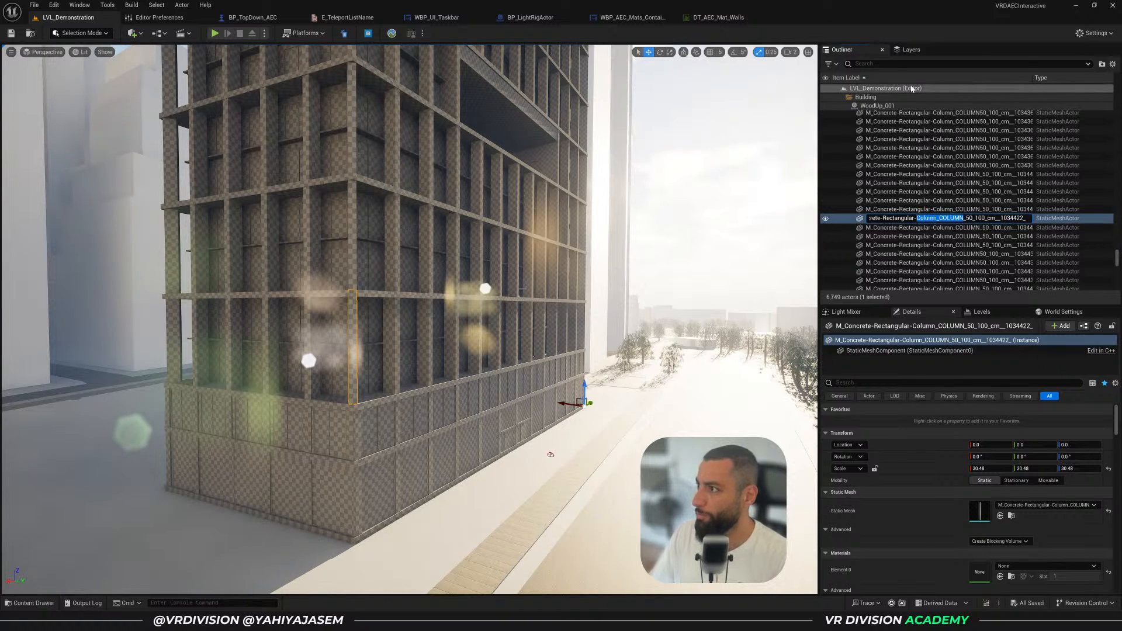
{"action": "left_click", "coordinate": [901, 65]}
{"action": "key", "text": "ctrl+v"}
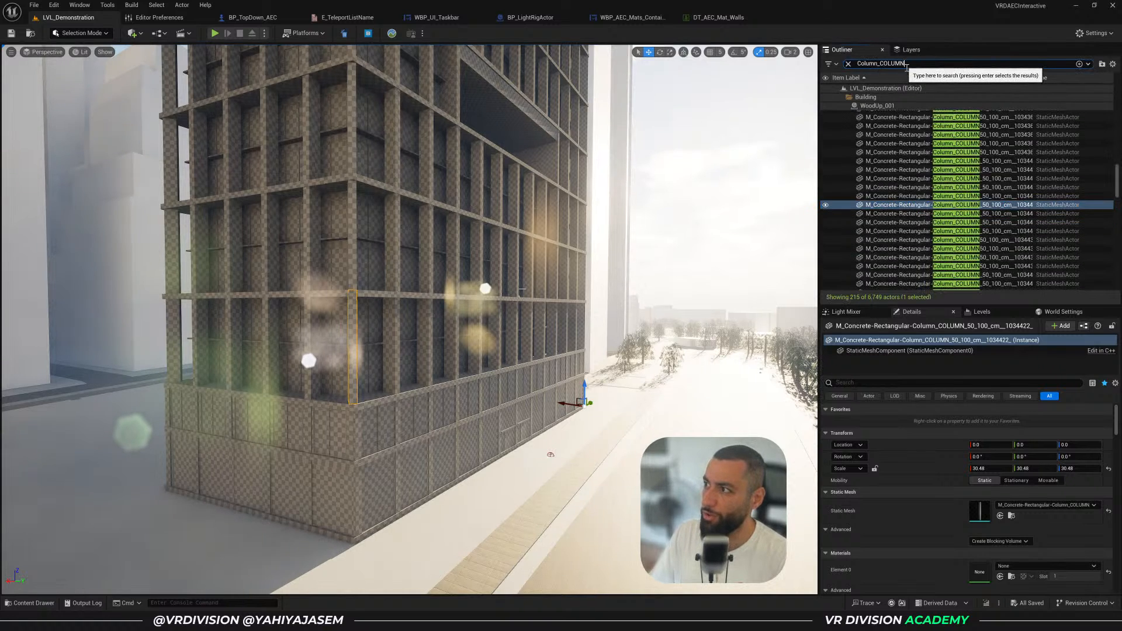
Select all the filtered column actors, leaving out their parent WoodUp_001, and frame them in the viewport
{"action": "left_click", "coordinate": [875, 107]}
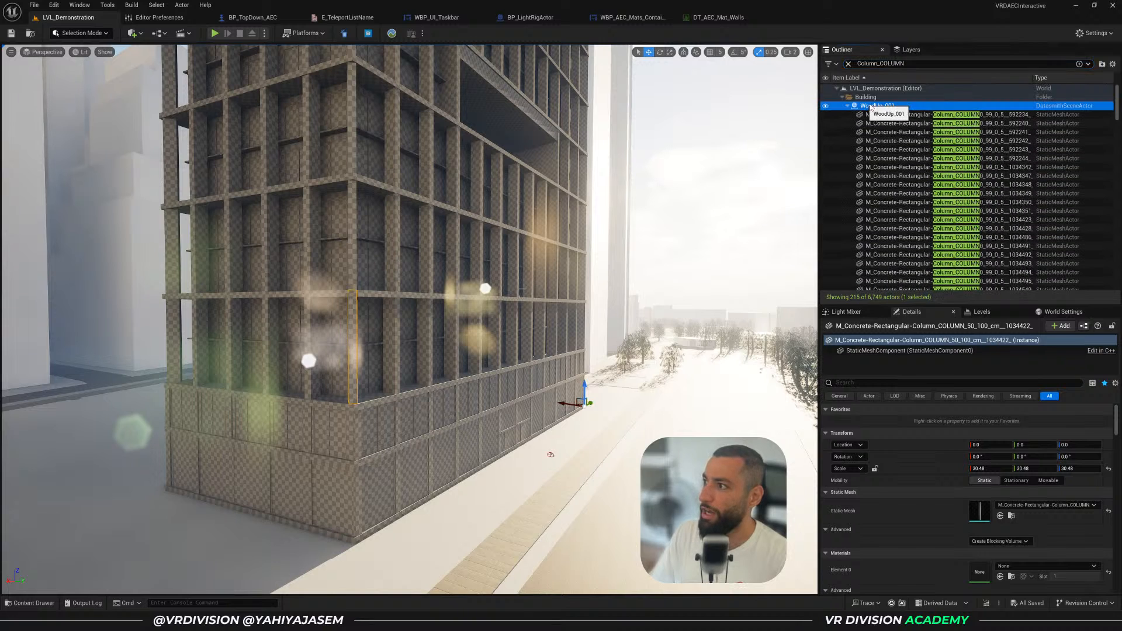
{"action": "key", "text": "ctrl+a"}
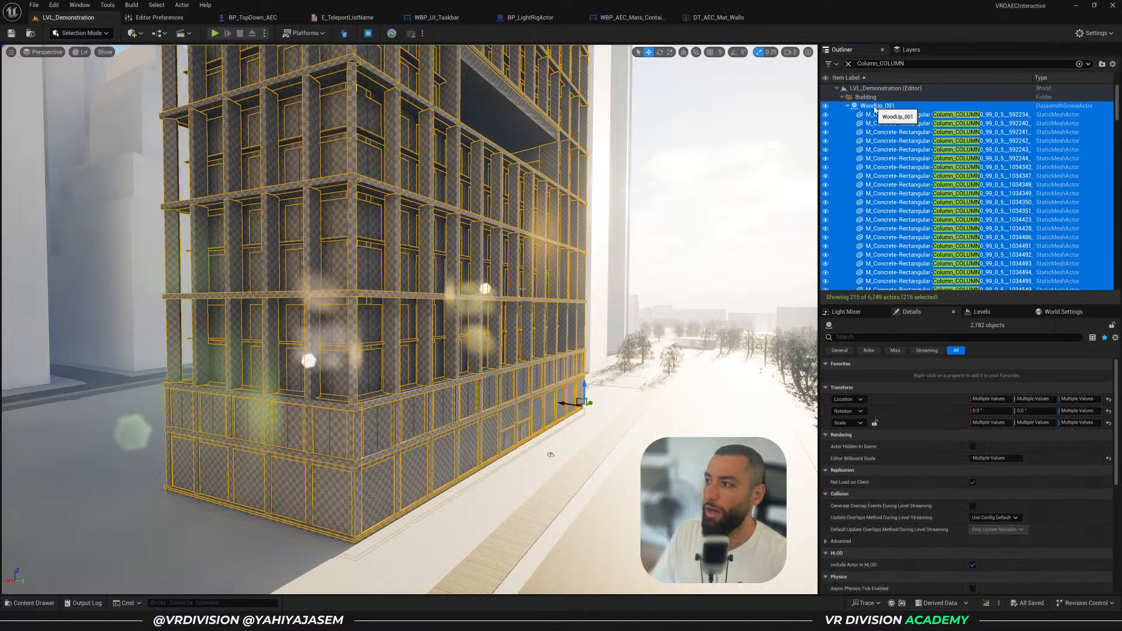
{"action": "left_click", "coordinate": [876, 108], "text": "ctrl"}
{"action": "key", "text": "f"}
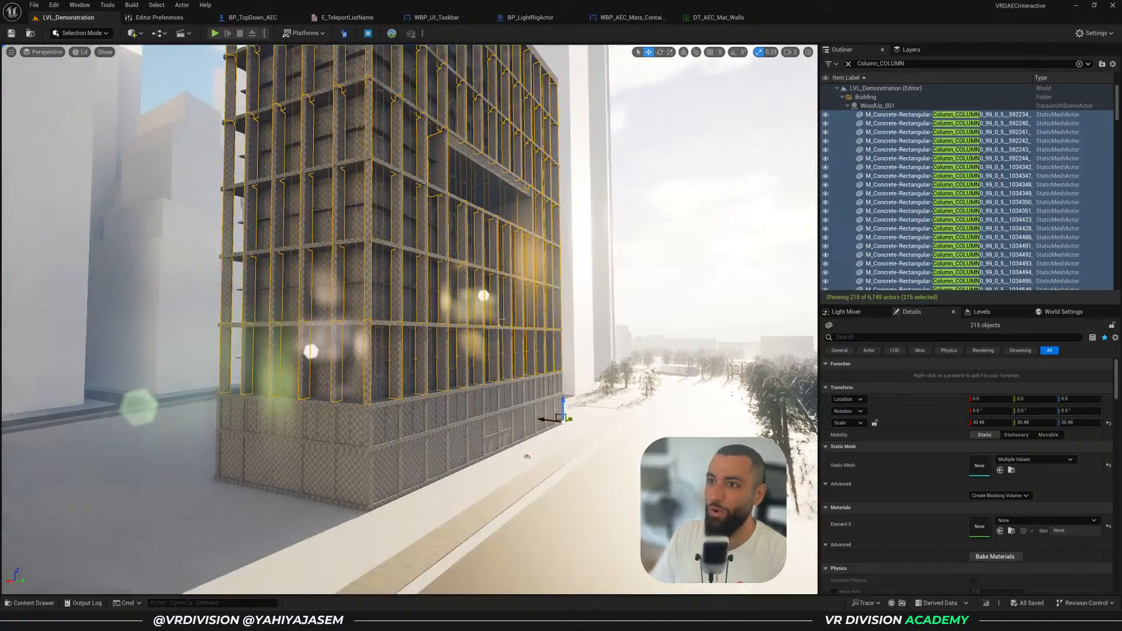
Isolate the selected columns to check them, set the viewport to Detail Lighting and unhide the rest of the scene
{"action": "key", "text": "shift+h"}
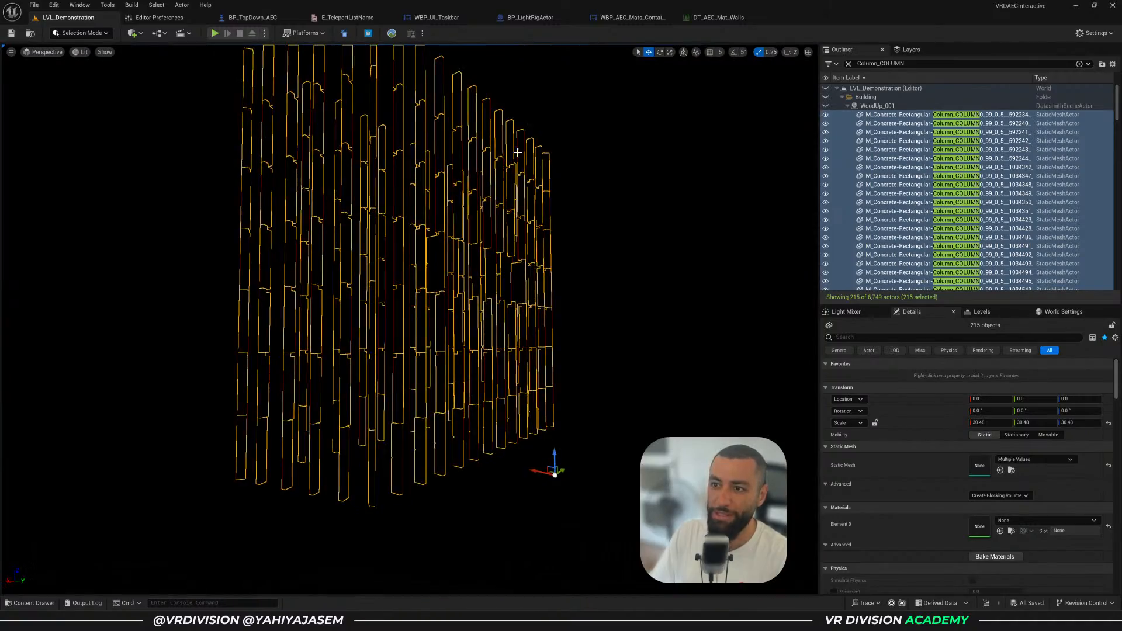
{"action": "mouse_move", "coordinate": [518, 151]}
{"action": "right_mouse_down"}
{"action": "mouse_move", "coordinate": [515, 216]}
{"action": "mouse_move", "coordinate": [518, 138]}
{"action": "mouse_move", "coordinate": [517, 151]}
{"action": "right_mouse_up"}
{"action": "key", "text": "alt+2"}
{"action": "scroll", "coordinate": [517, 151], "scroll_direction": "up", "scroll_amount": 1}
{"action": "key", "text": "e"}
{"action": "key", "text": "s"}
{"action": "key", "text": "w"}
{"action": "key", "text": "alt+4"}
{"action": "key", "text": "w"}
{"action": "key", "text": "alt+5"}
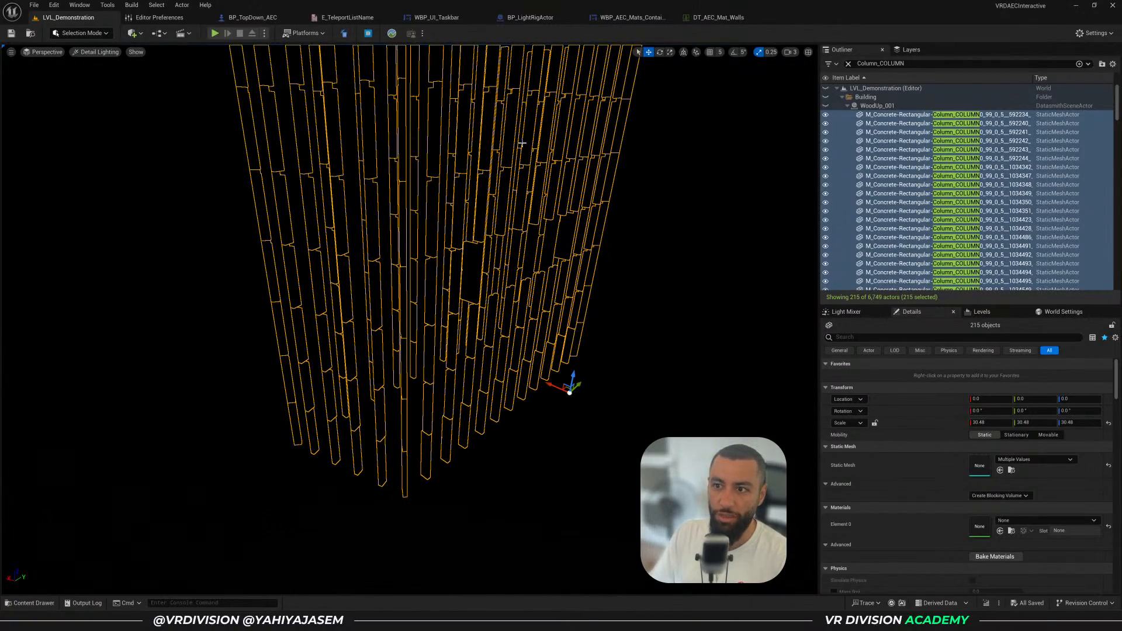
{"action": "key", "text": "ctrl+h"}
{"action": "right_click_drag", "start_coordinate": [522, 144], "coordinate": [522, 125]}
Filter the selected columns' properties by "tag" and add a new actor tag named Walls to all of them
{"action": "left_click", "coordinate": [877, 340]}
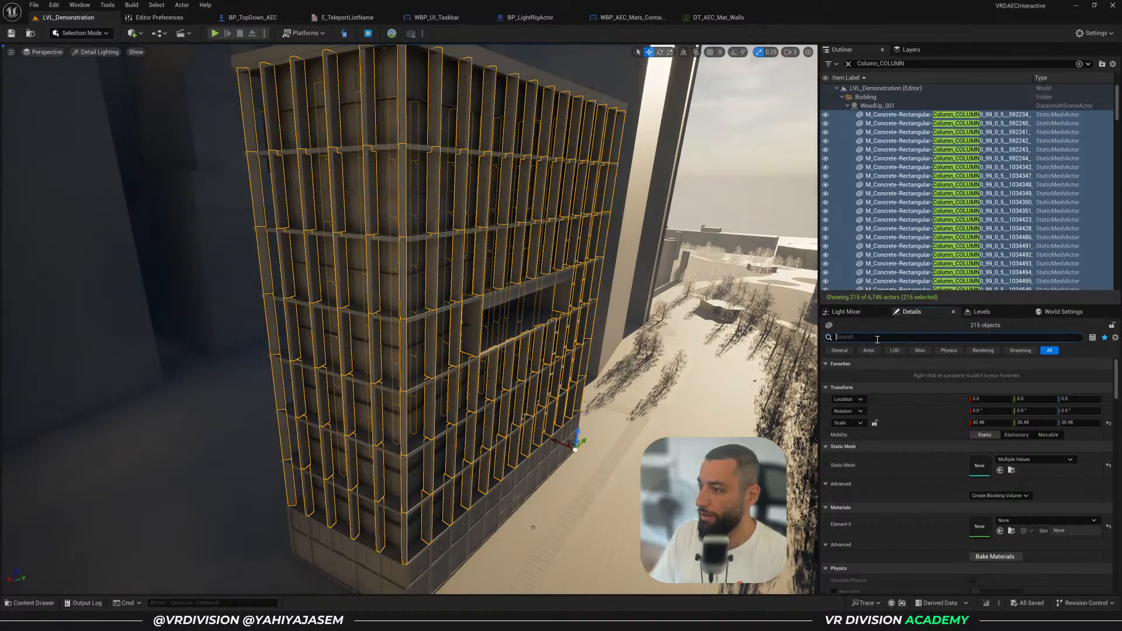
{"action": "type", "text": "tag"}
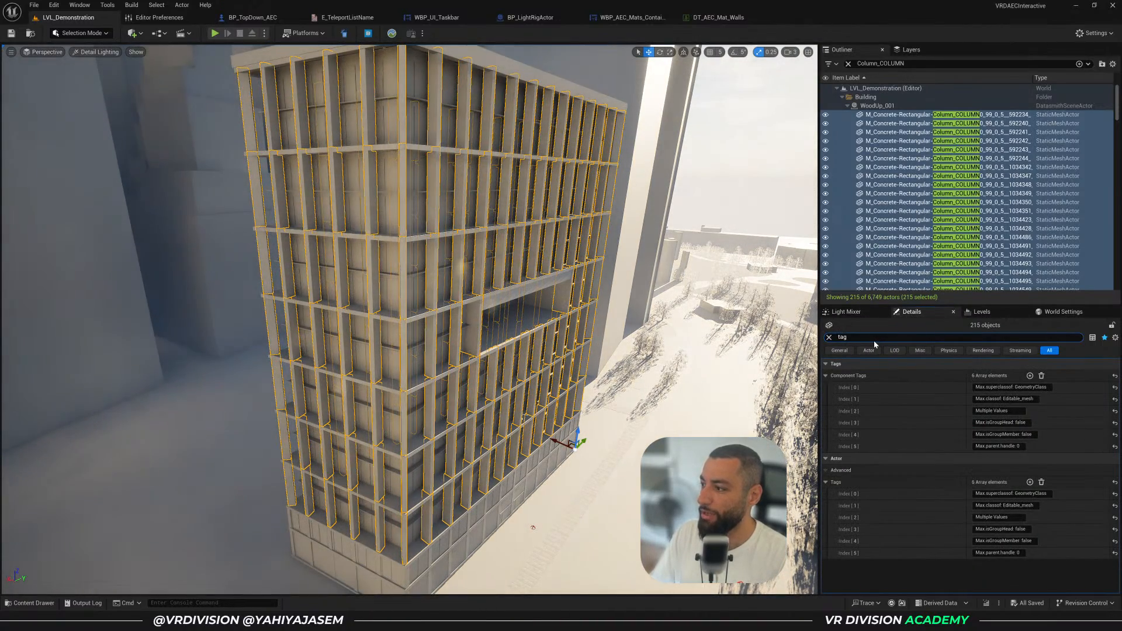
{"action": "left_click", "coordinate": [826, 376]}
{"action": "left_click", "coordinate": [825, 387]}
{"action": "left_click", "coordinate": [826, 387]}
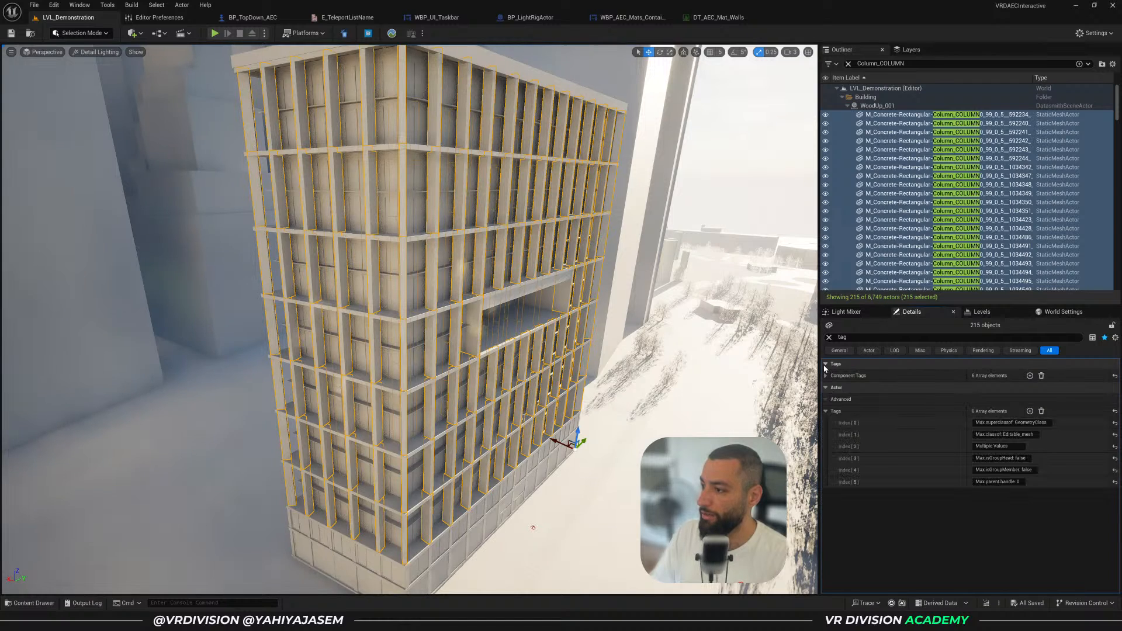
{"action": "left_click", "coordinate": [826, 363]}
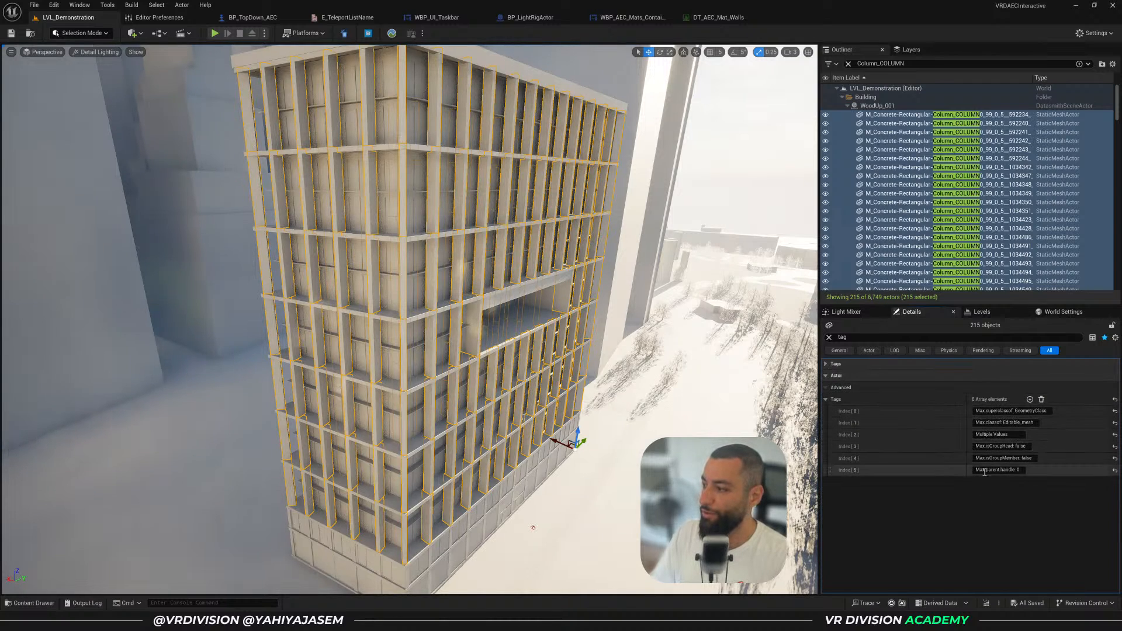
{"action": "left_click", "coordinate": [1030, 400]}
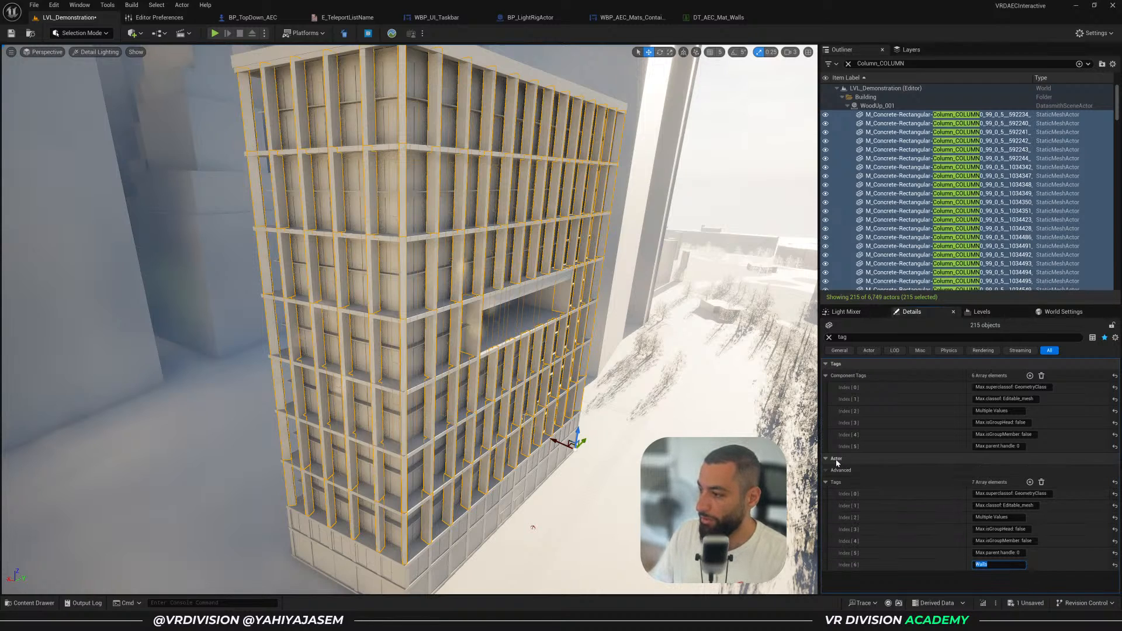
{"action": "double_click", "coordinate": [997, 564]}
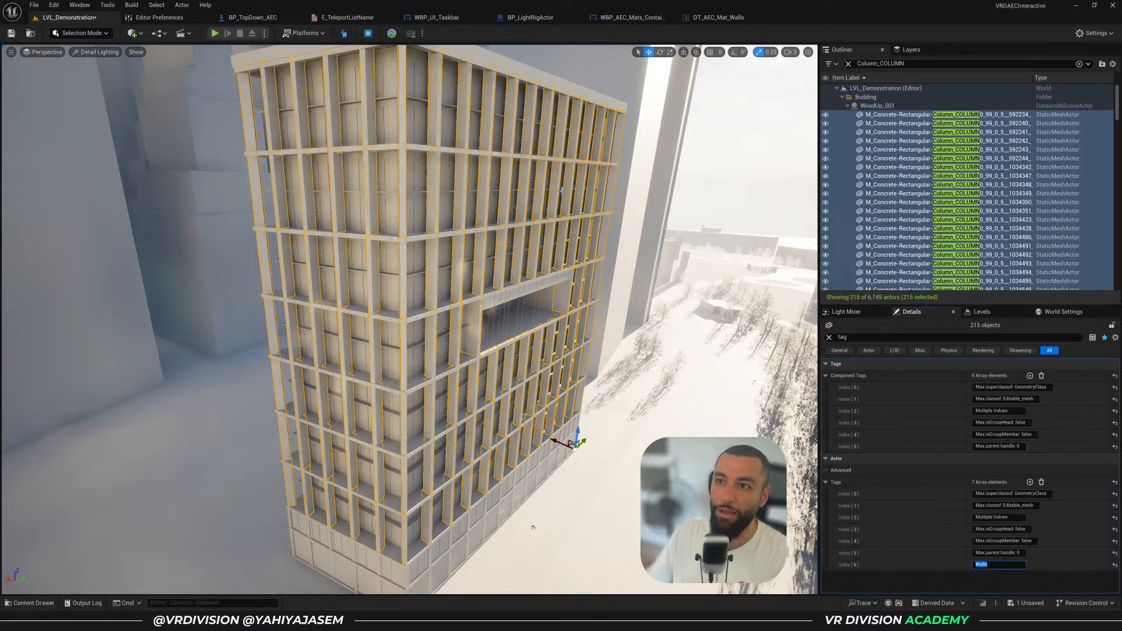
Check the object tag set on the Walls material selector in WBP_AEC_Mats_Container, returning to LVL_Demonstration
{"action": "left_click", "coordinate": [737, 17]}
{"action": "left_click", "coordinate": [632, 18]}
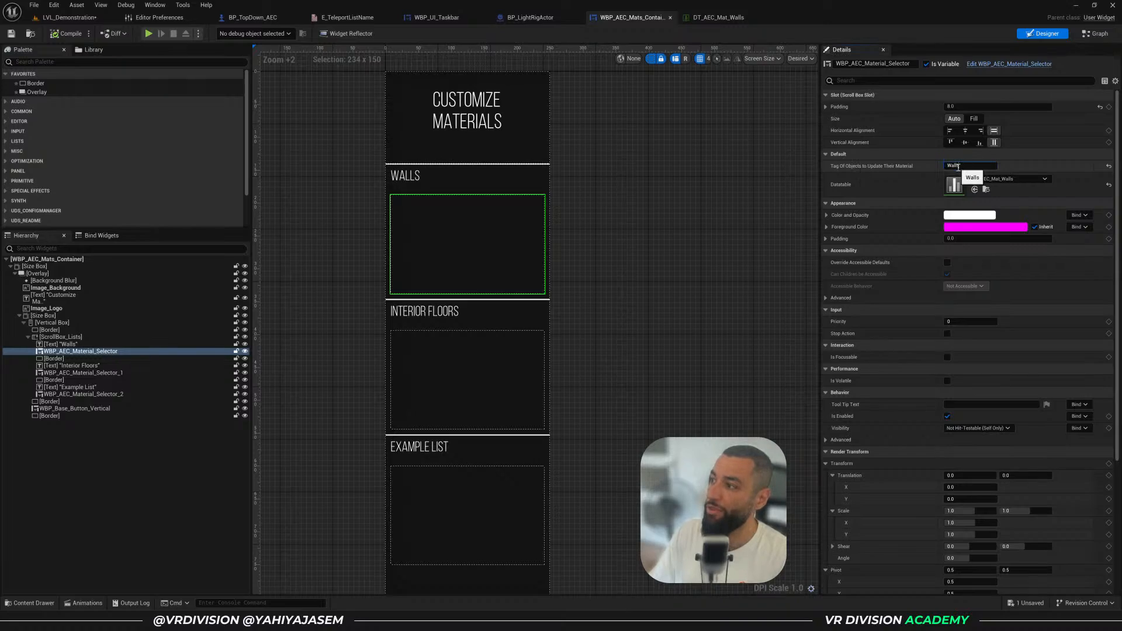
{"action": "left_click", "coordinate": [67, 17]}
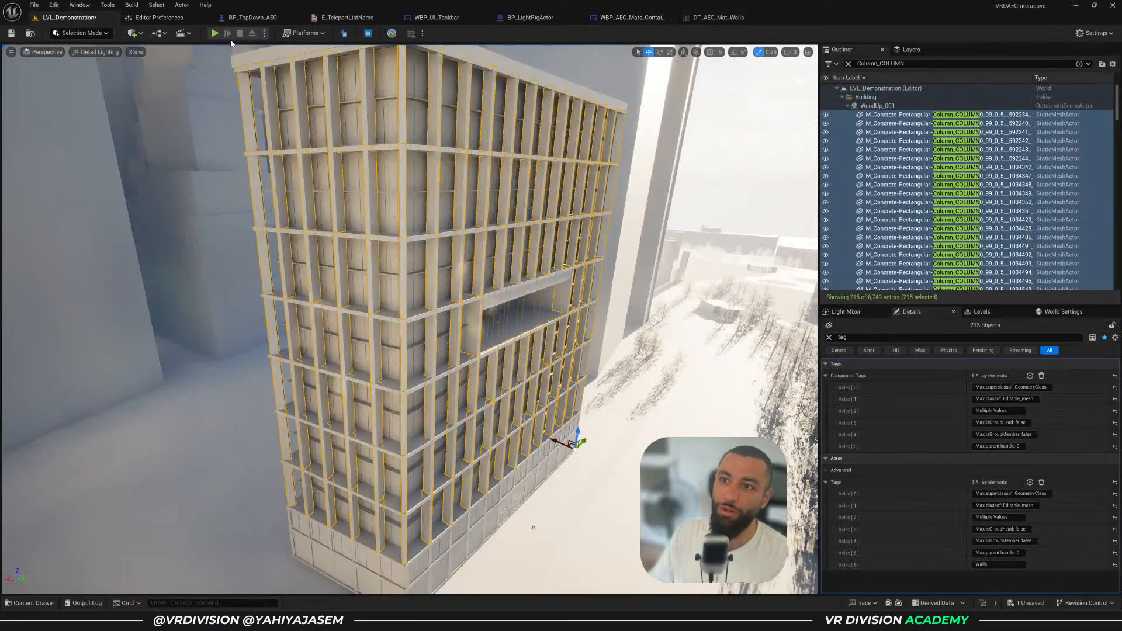
Play the level from the street in front of the building and try the Walls grid materials on its columns, ending with Gray Grid
{"action": "right_click_drag", "start_coordinate": [565, 432], "coordinate": [564, 432]}
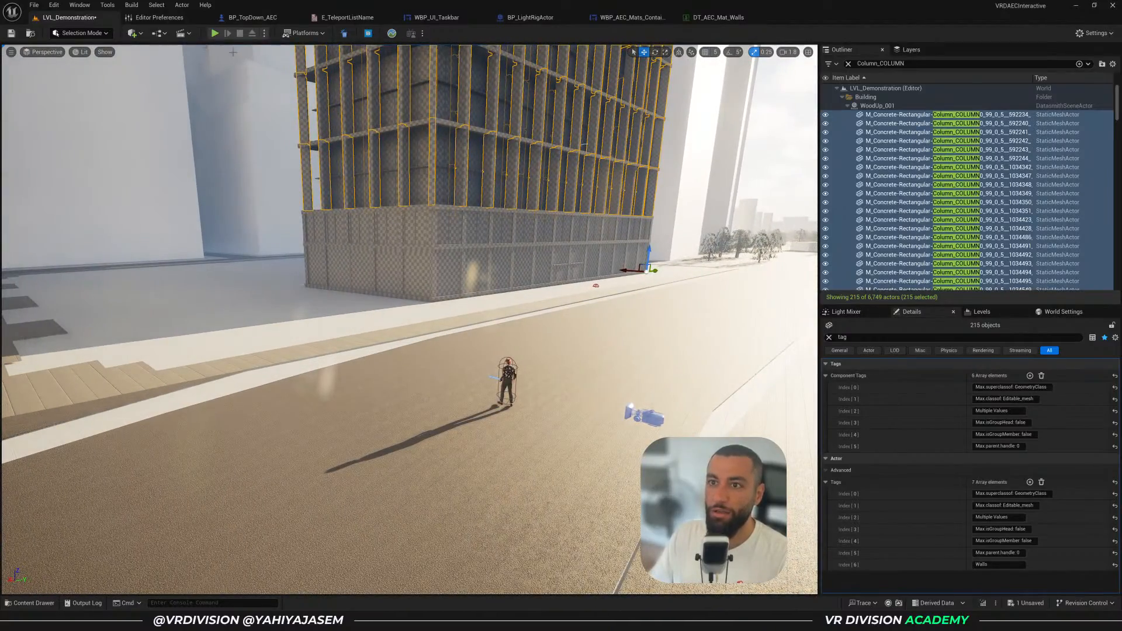
{"action": "key", "text": "alt+p"}
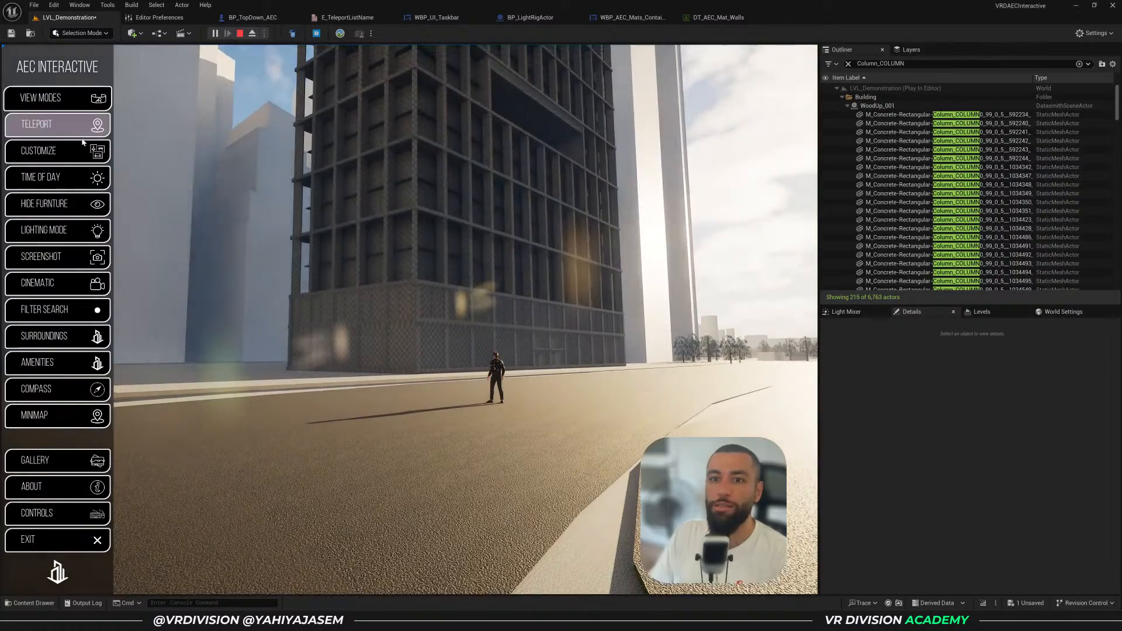
{"action": "left_click", "coordinate": [58, 123]}
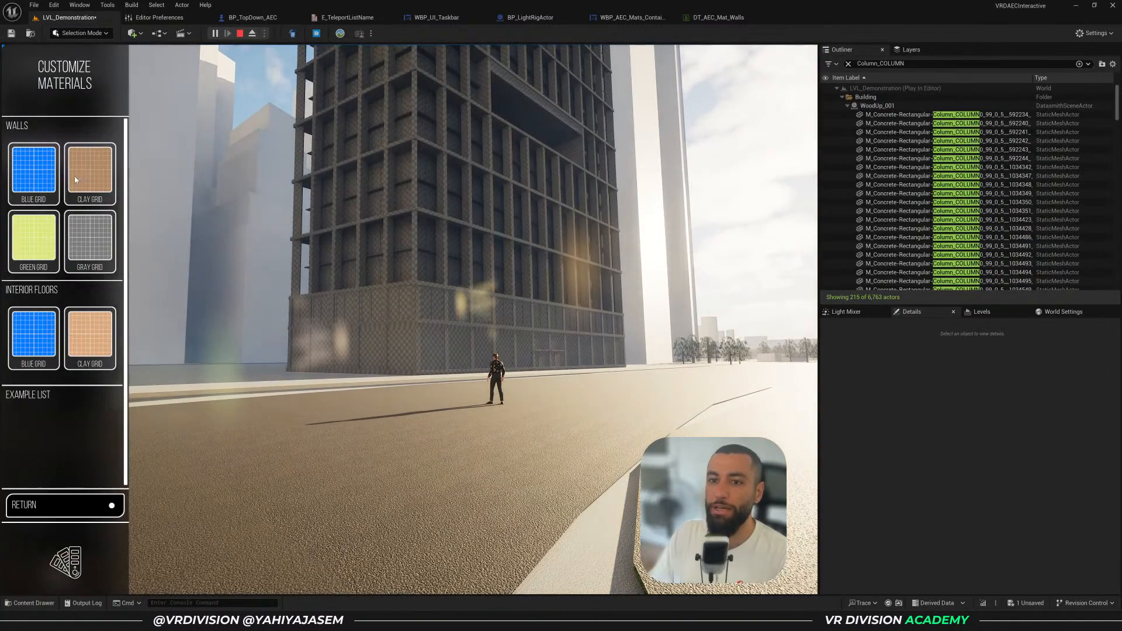
{"action": "left_click", "coordinate": [34, 169]}
{"action": "left_click", "coordinate": [91, 173]}
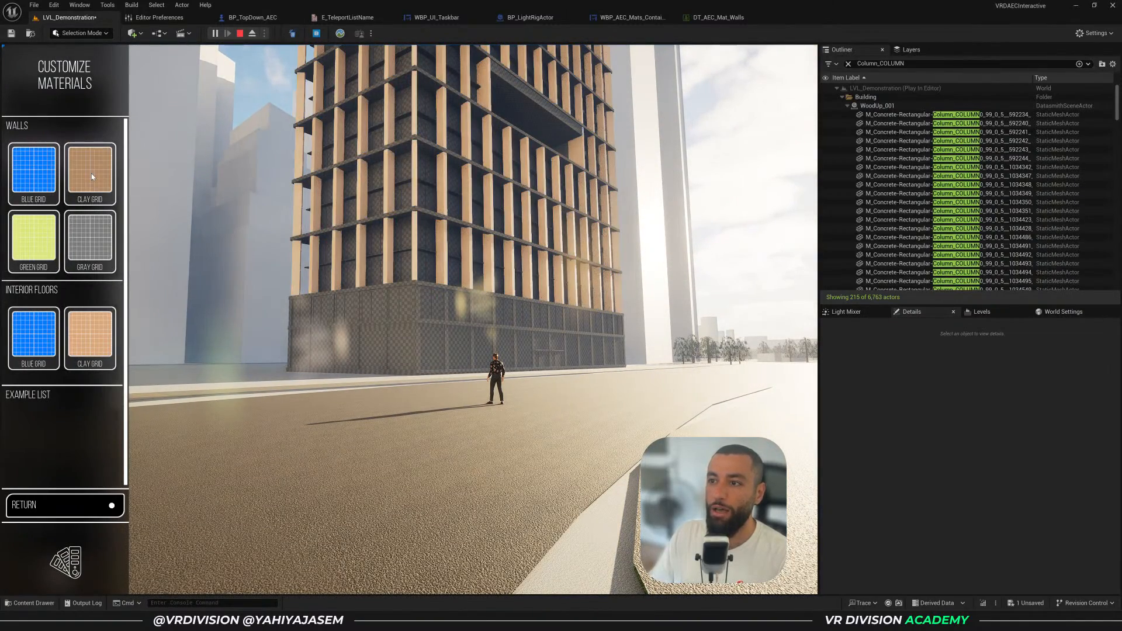
{"action": "left_click", "coordinate": [89, 230]}
Inspect the columns up close while applying the Green, Blue, Clay and Gray Grid wall materials, and end the play session
{"action": "left_click", "coordinate": [287, 209]}
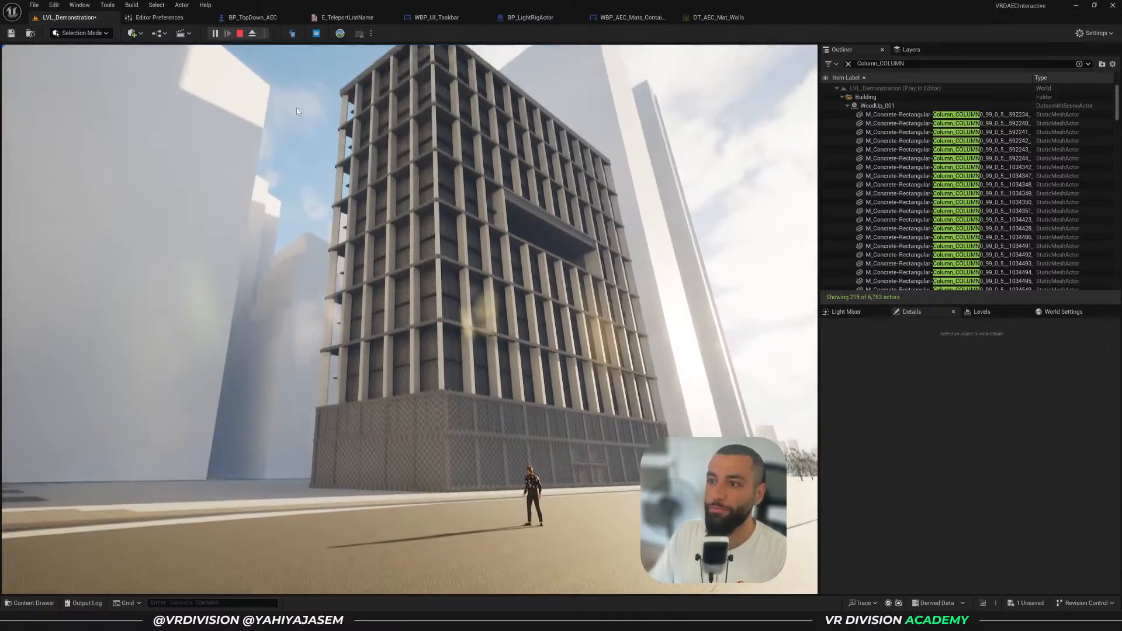
{"action": "scroll", "coordinate": [293, 99], "scroll_direction": "up", "scroll_amount": 5}
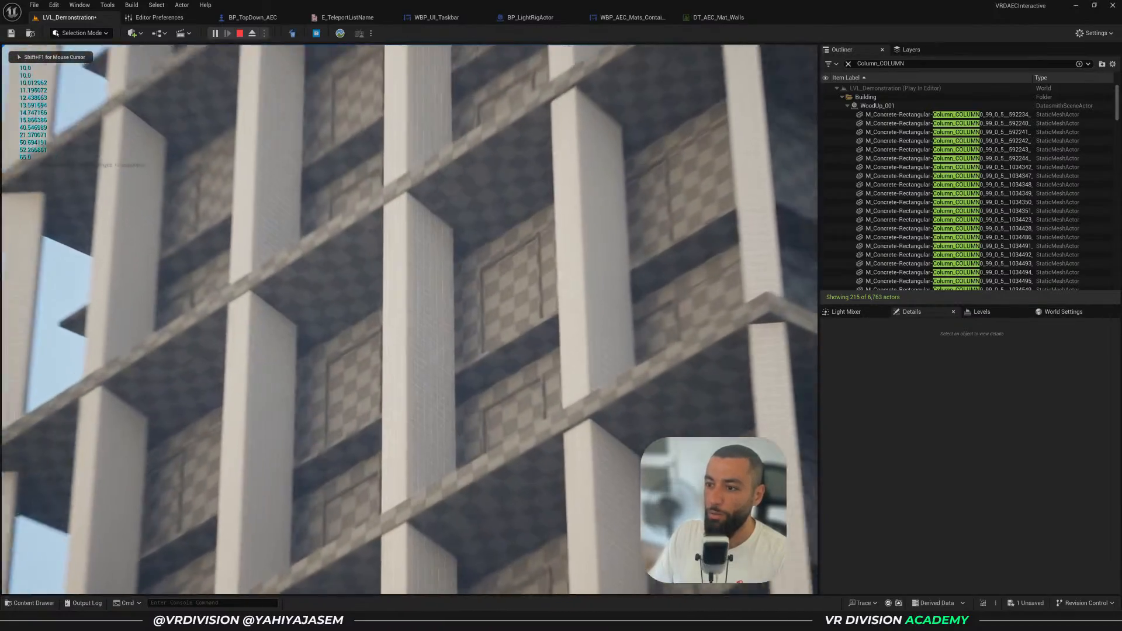
{"action": "left_click", "coordinate": [45, 244]}
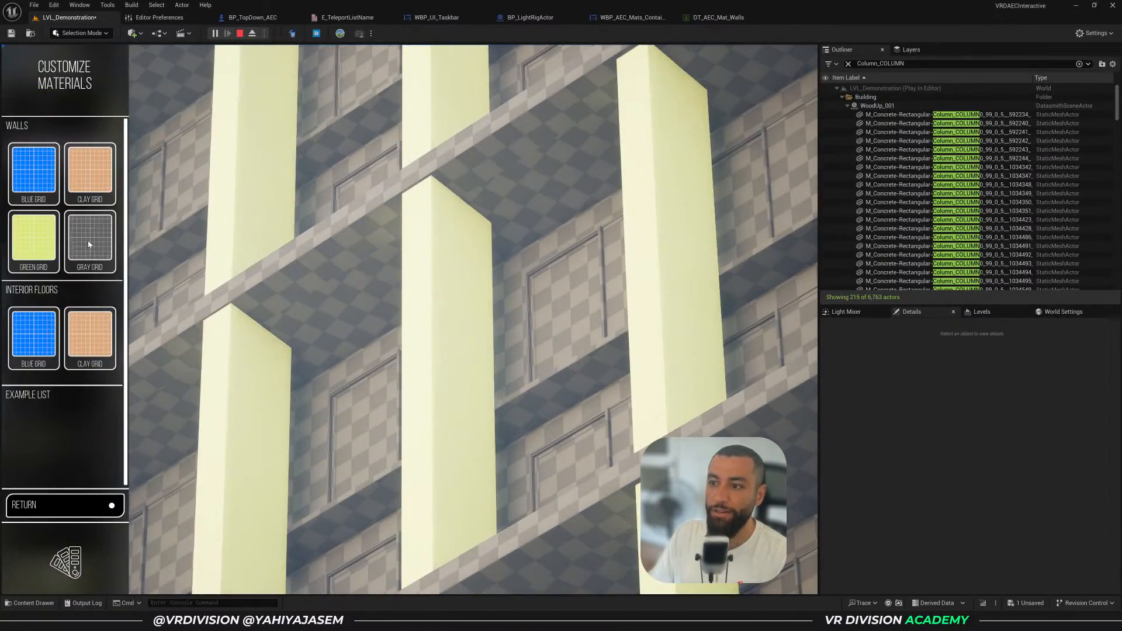
{"action": "left_click", "coordinate": [44, 175]}
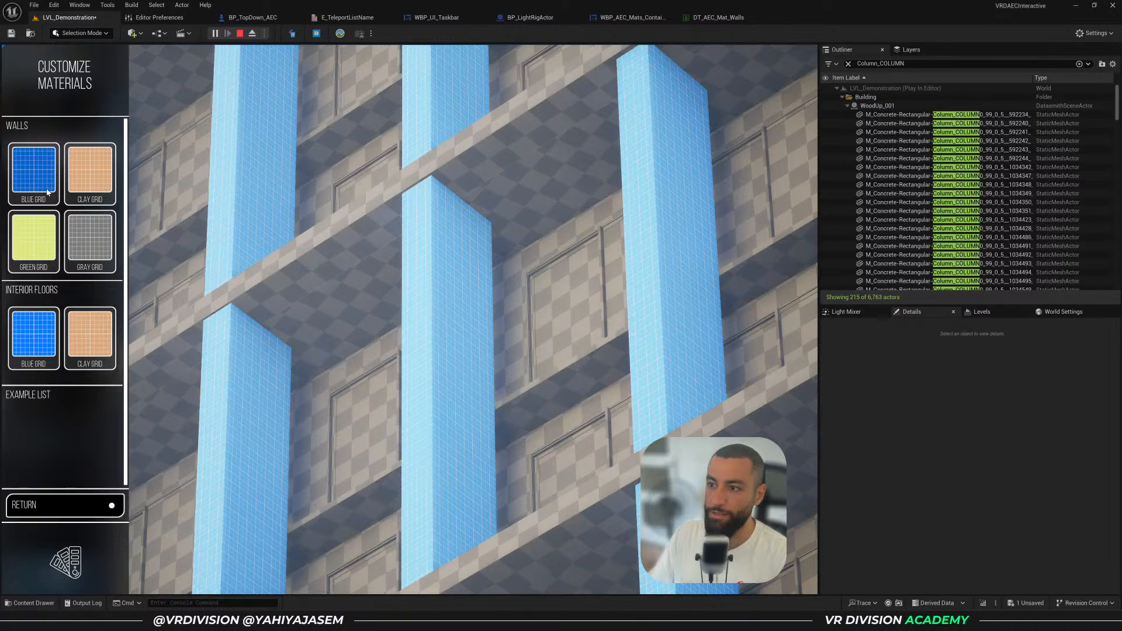
{"action": "left_click", "coordinate": [83, 197]}
{"action": "left_click", "coordinate": [89, 231]}
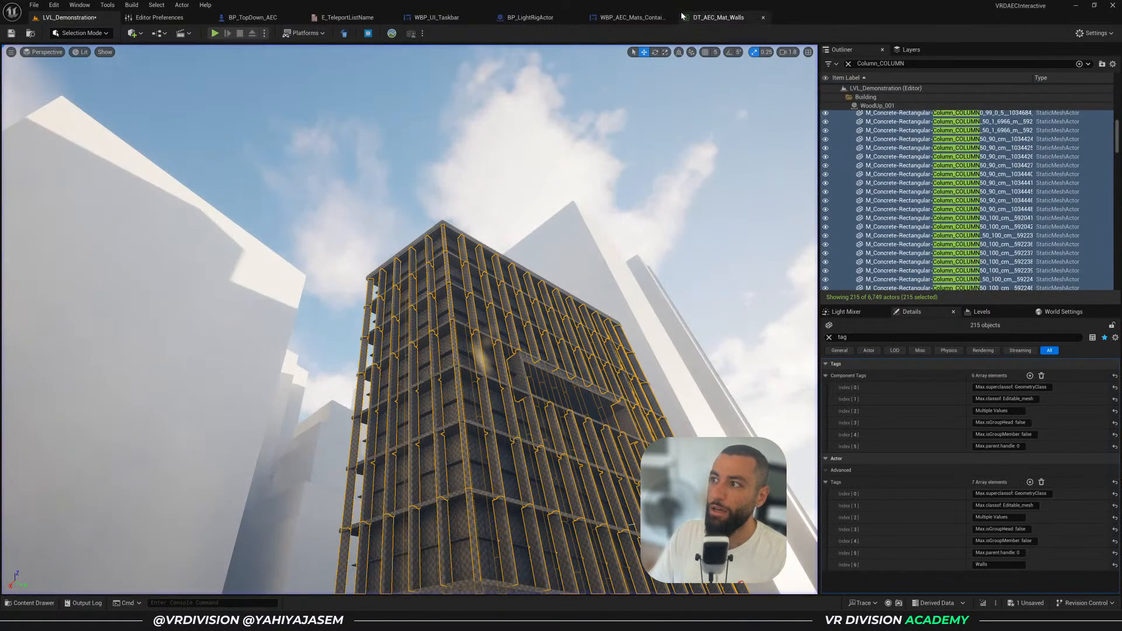
Add a new row to the DT_AEC_Mat_Walls data table with the material name Option1
{"action": "left_click", "coordinate": [718, 17]}
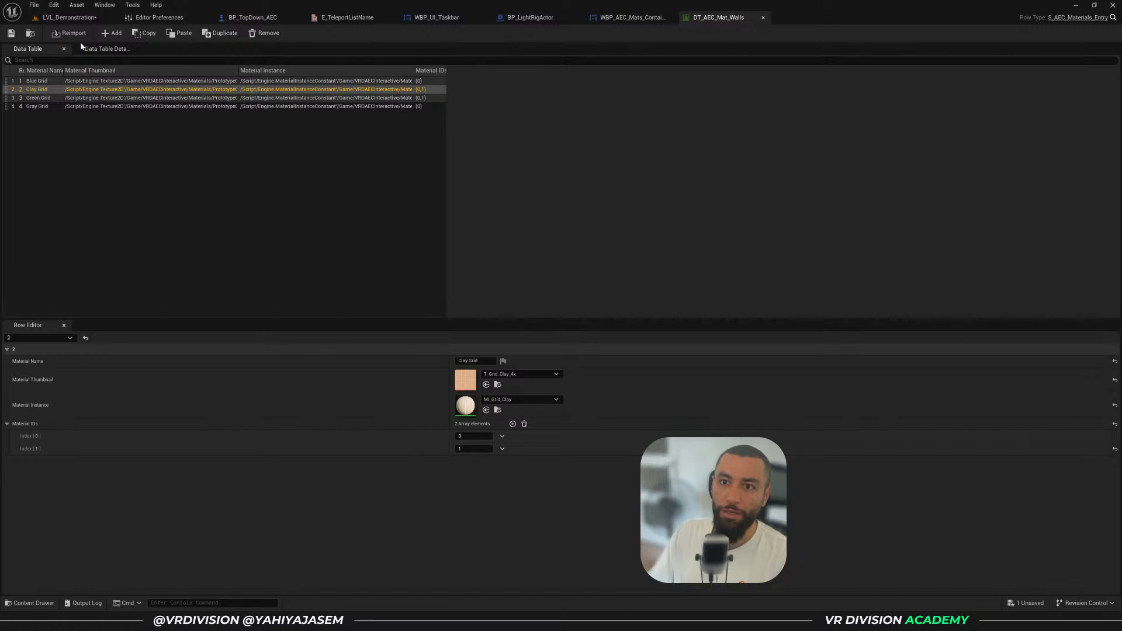
{"action": "left_click", "coordinate": [111, 33]}
{"action": "left_click", "coordinate": [478, 361]}
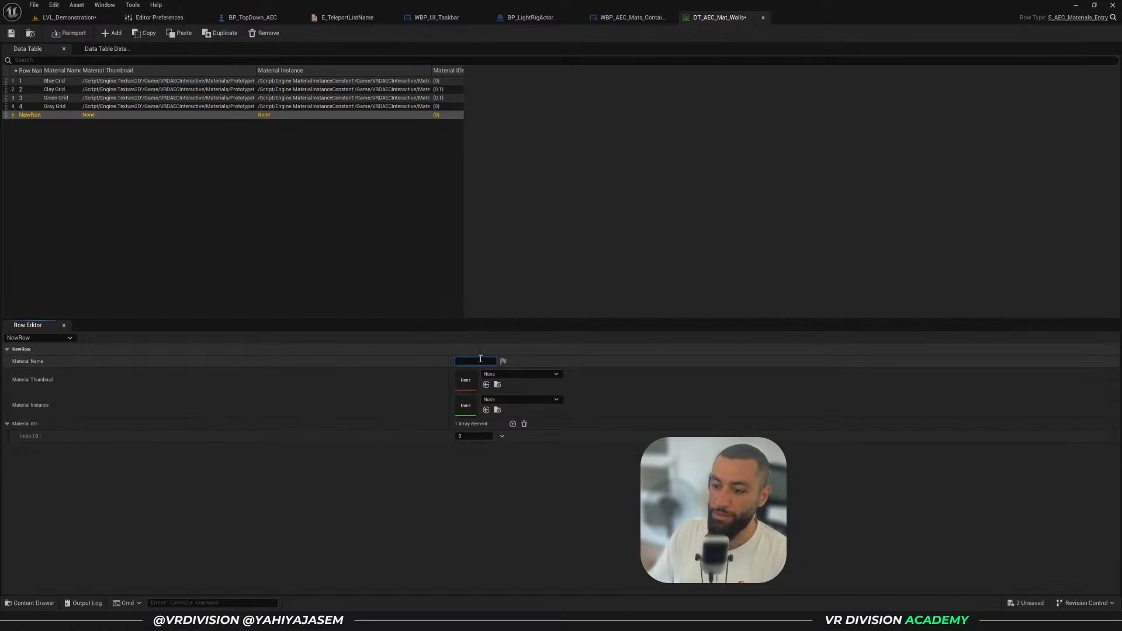
{"action": "key", "text": "Return"}
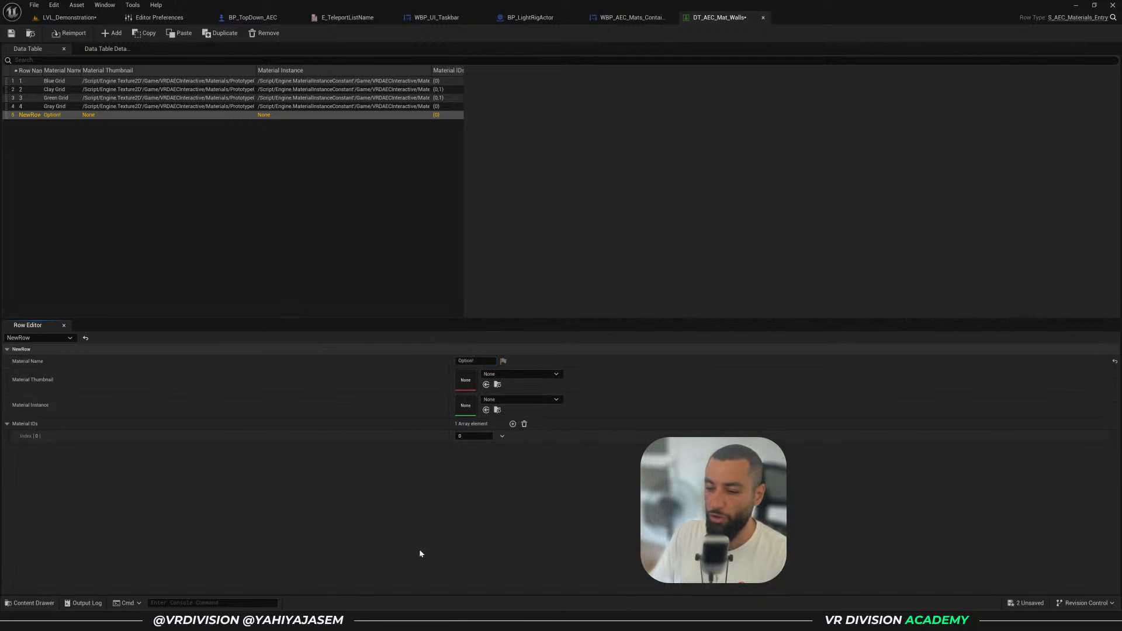
Assign MI_Stucco_Facade as the Option1 row's material instance
{"action": "key", "text": "ctrl+space"}
{"action": "scroll", "coordinate": [101, 471], "scroll_direction": "up", "scroll_amount": 5}
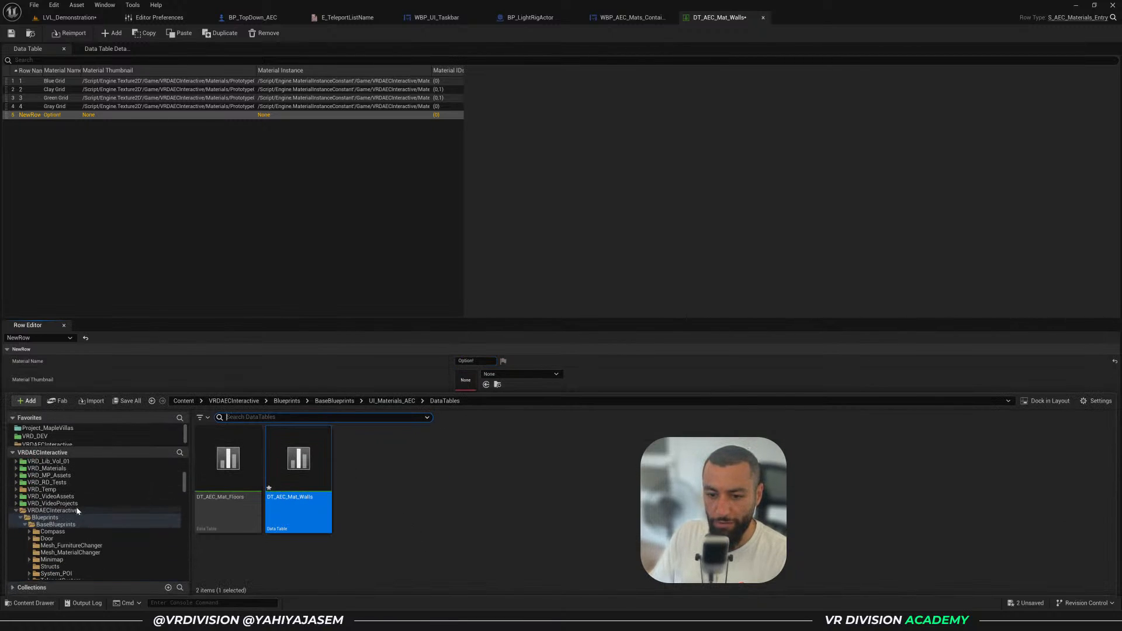
{"action": "left_click", "coordinate": [535, 301]}
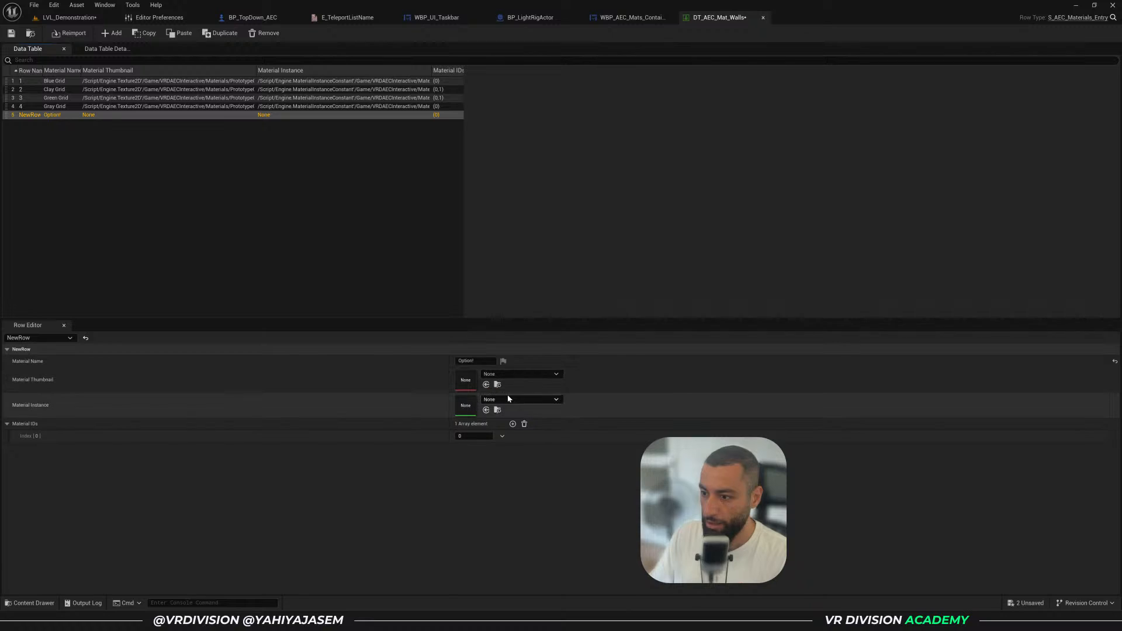
{"action": "left_click", "coordinate": [511, 399]}
{"action": "type", "text": "stucc"}
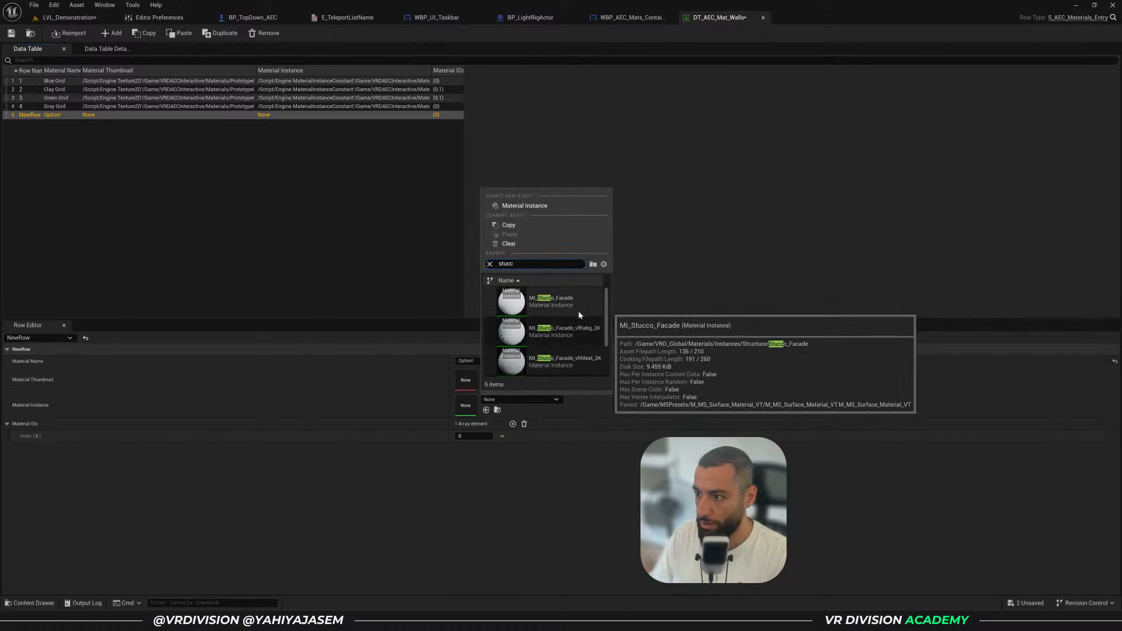
{"action": "left_click", "coordinate": [579, 314]}
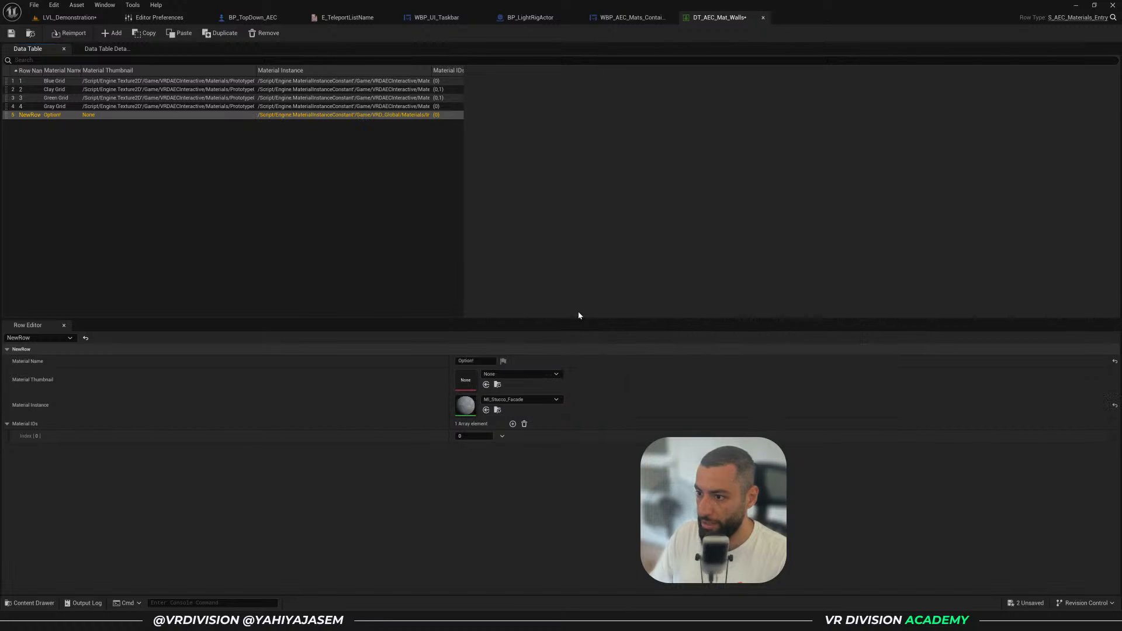
Inspect the MI_Stucco_Facade material instance and its albedo texture as a possible thumbnail source, and close both assets
{"action": "left_click", "coordinate": [498, 410]}
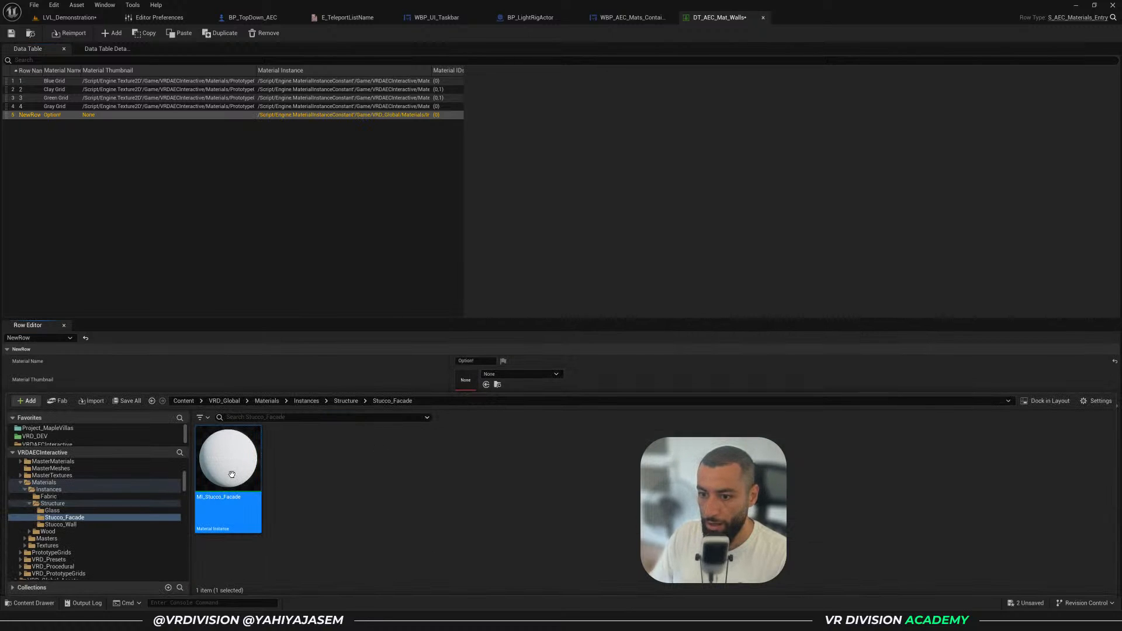
{"action": "double_click", "coordinate": [243, 474]}
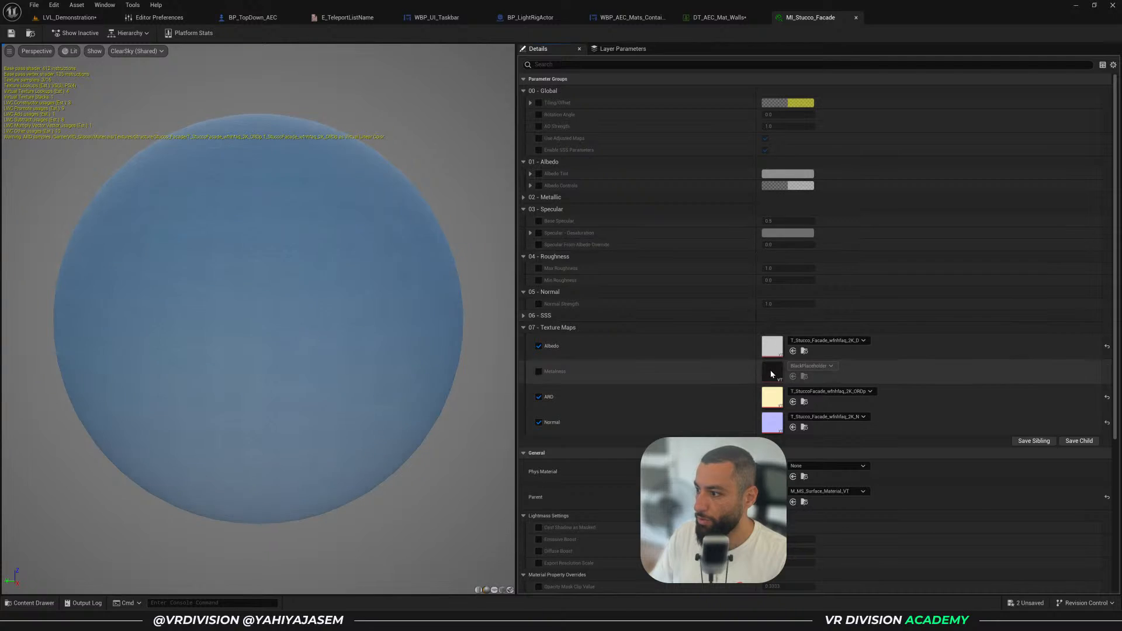
{"action": "left_click", "coordinate": [804, 351]}
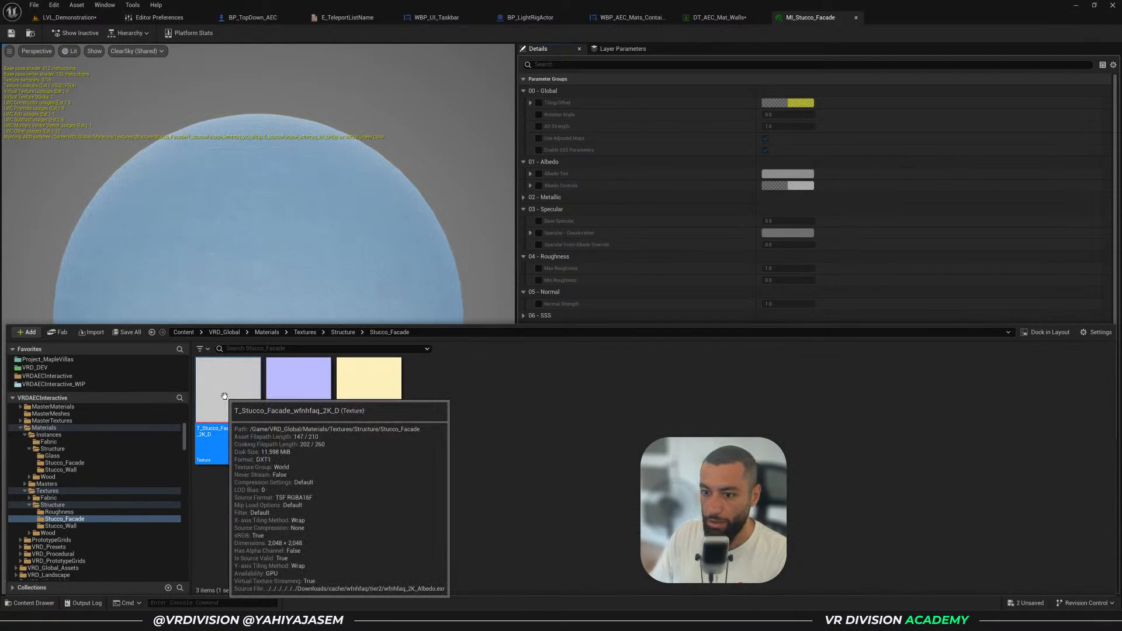
{"action": "key", "text": "Return"}
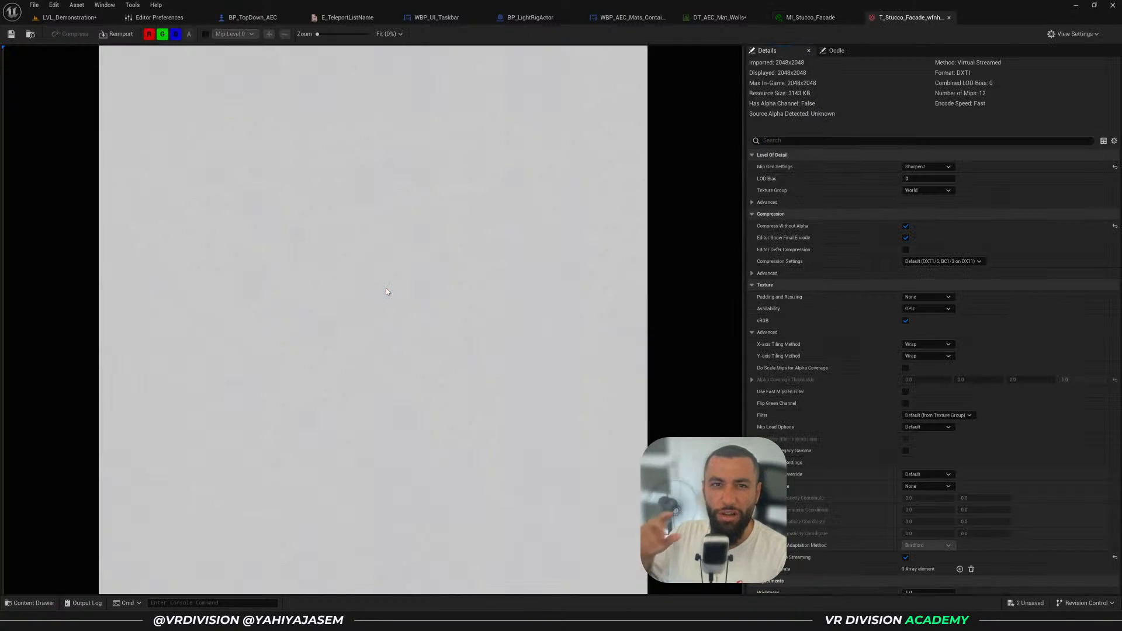
{"action": "middle_click", "coordinate": [893, 18]}
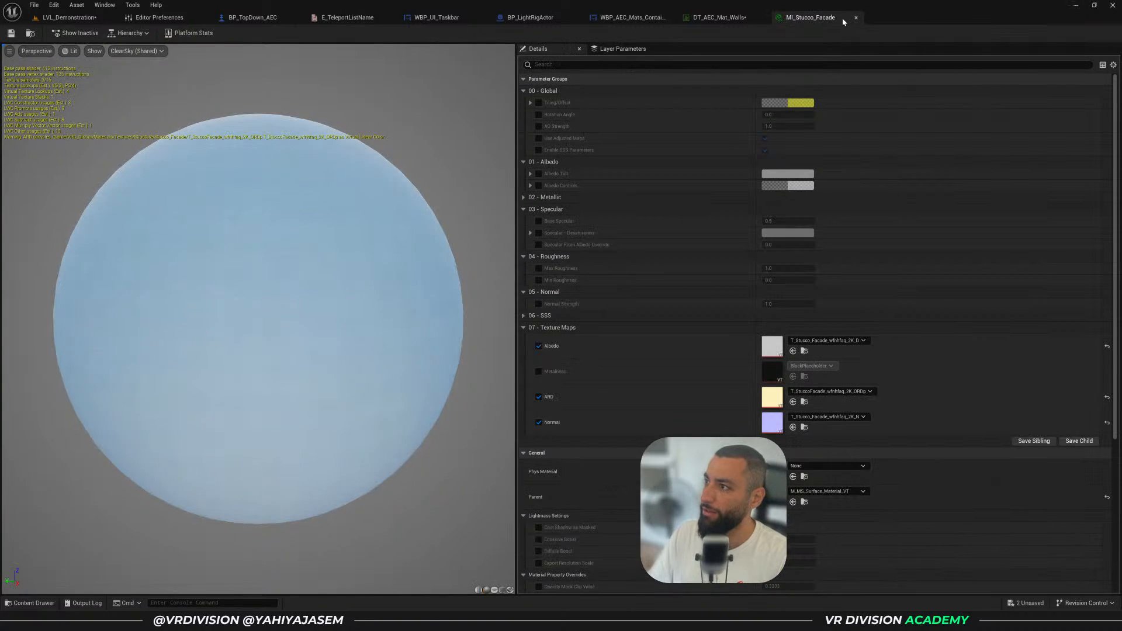
{"action": "middle_click", "coordinate": [843, 17]}
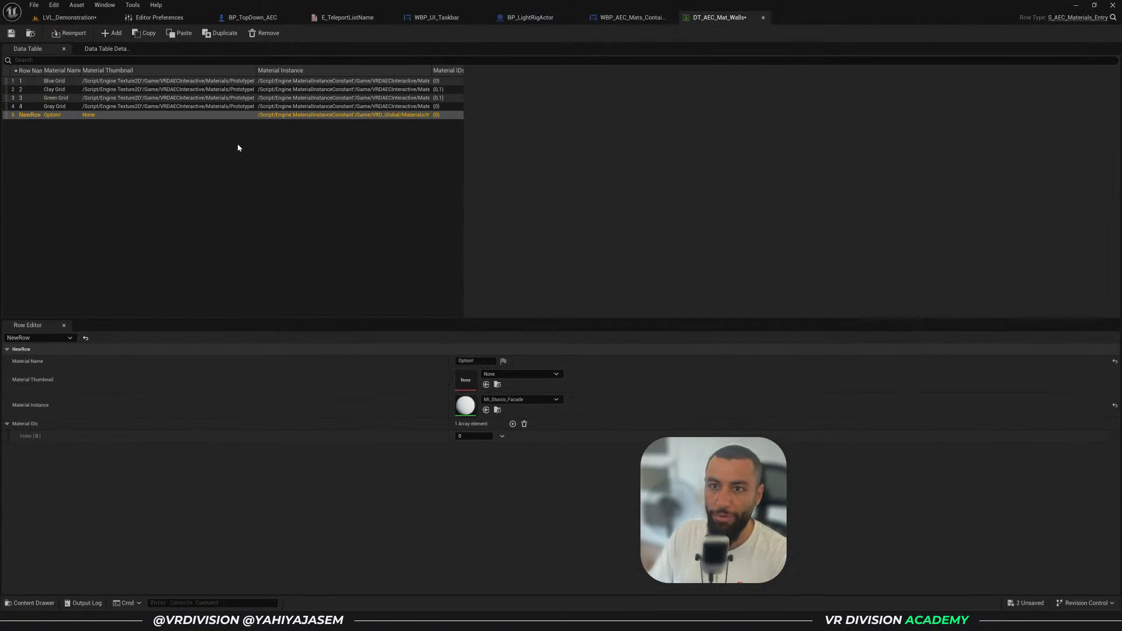
Save the walls data table and play-test LVL_Demonstration, applying the new Option1 wall material and viewing the columns up close
{"action": "left_click", "coordinate": [11, 33]}
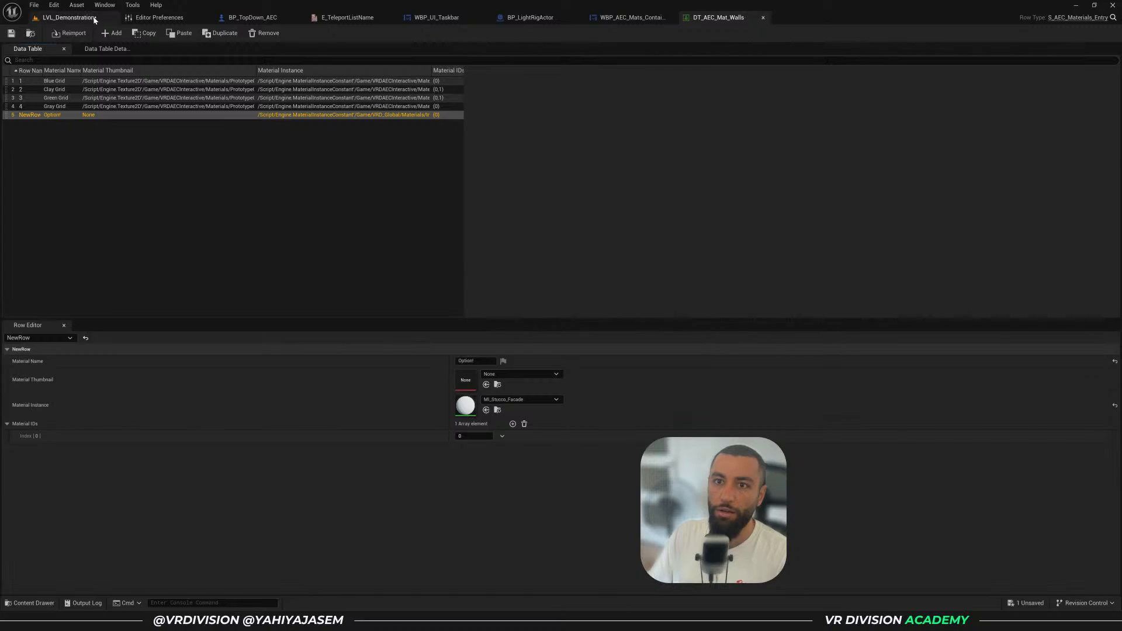
{"action": "left_click", "coordinate": [67, 17]}
{"action": "left_click", "coordinate": [213, 35]}
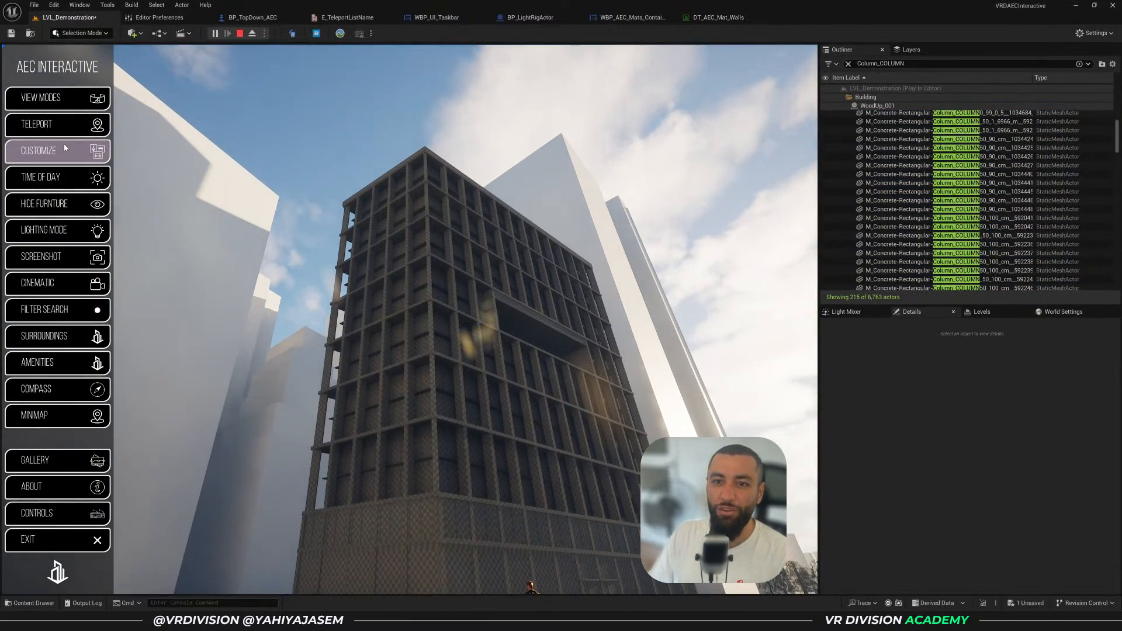
{"action": "left_click", "coordinate": [64, 151]}
{"action": "scroll", "coordinate": [35, 246], "scroll_direction": "down", "scroll_amount": 2}
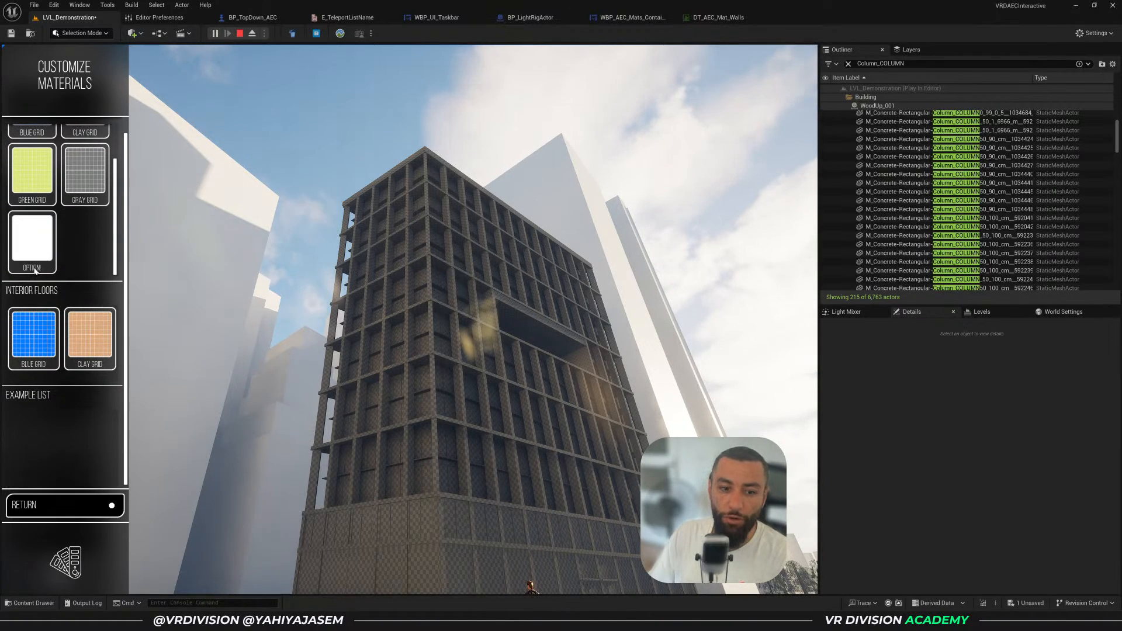
{"action": "left_click", "coordinate": [41, 249]}
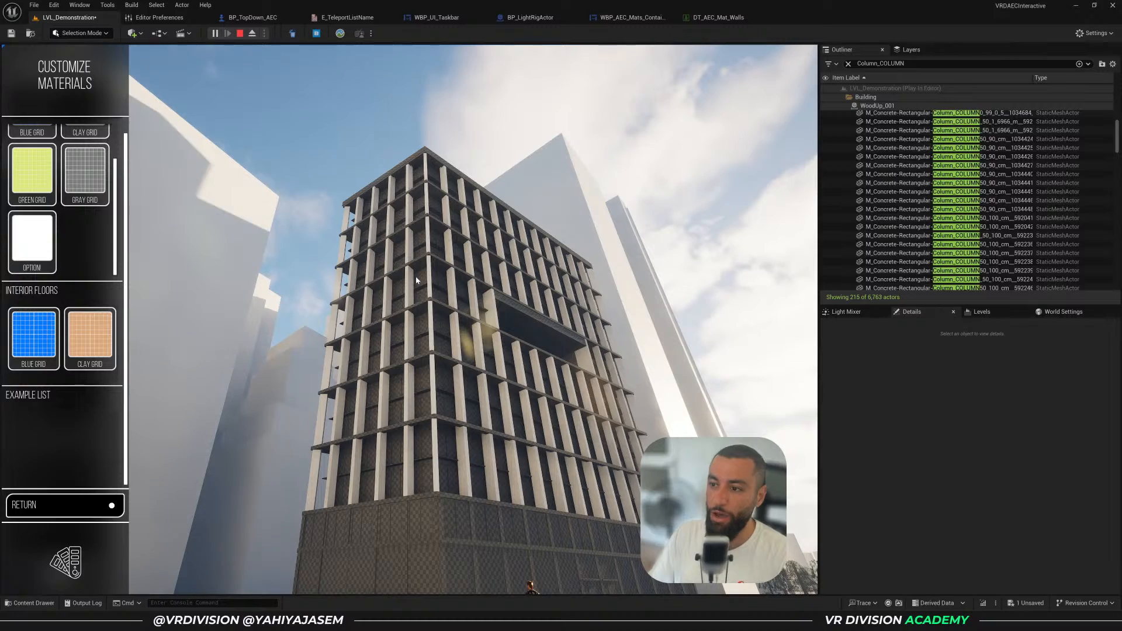
{"action": "key", "text": "Tab"}
{"action": "scroll", "coordinate": [416, 281], "scroll_direction": "up", "scroll_amount": 17}
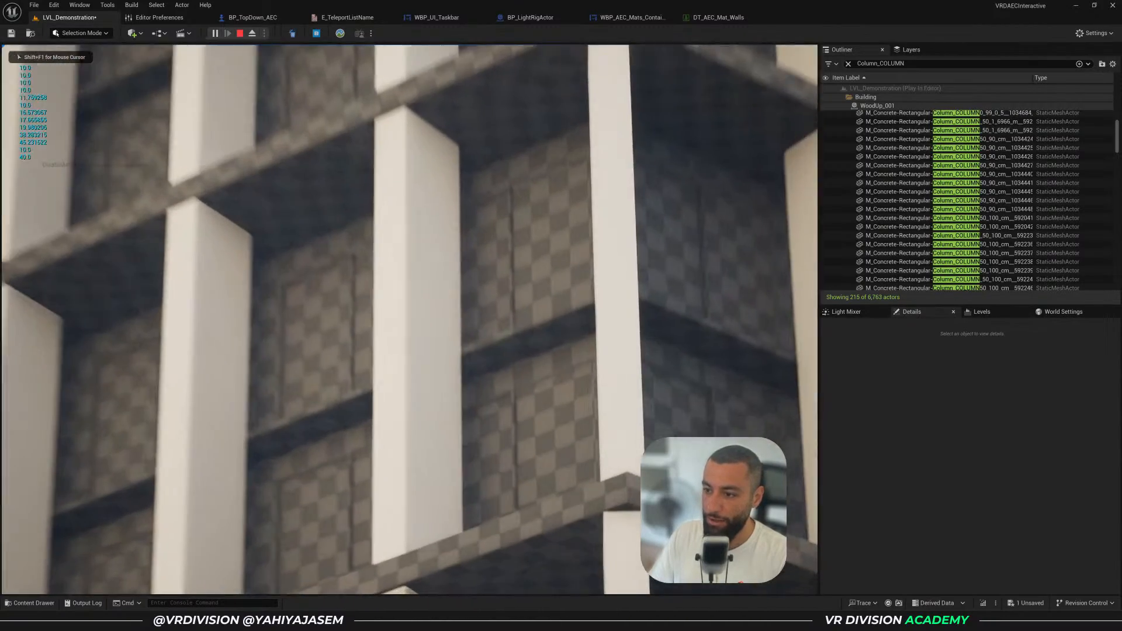
{"action": "key", "text": "Tab"}
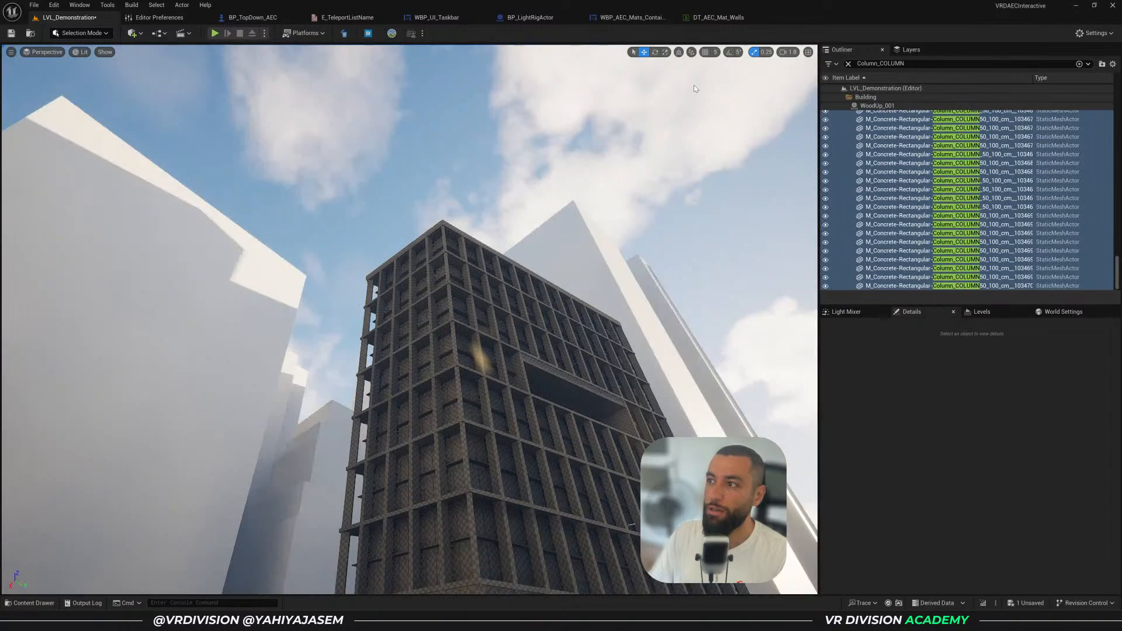
Add another row to DT_AEC_Mat_Walls and assign 23_-_Default as its material instance
{"action": "left_click", "coordinate": [705, 20]}
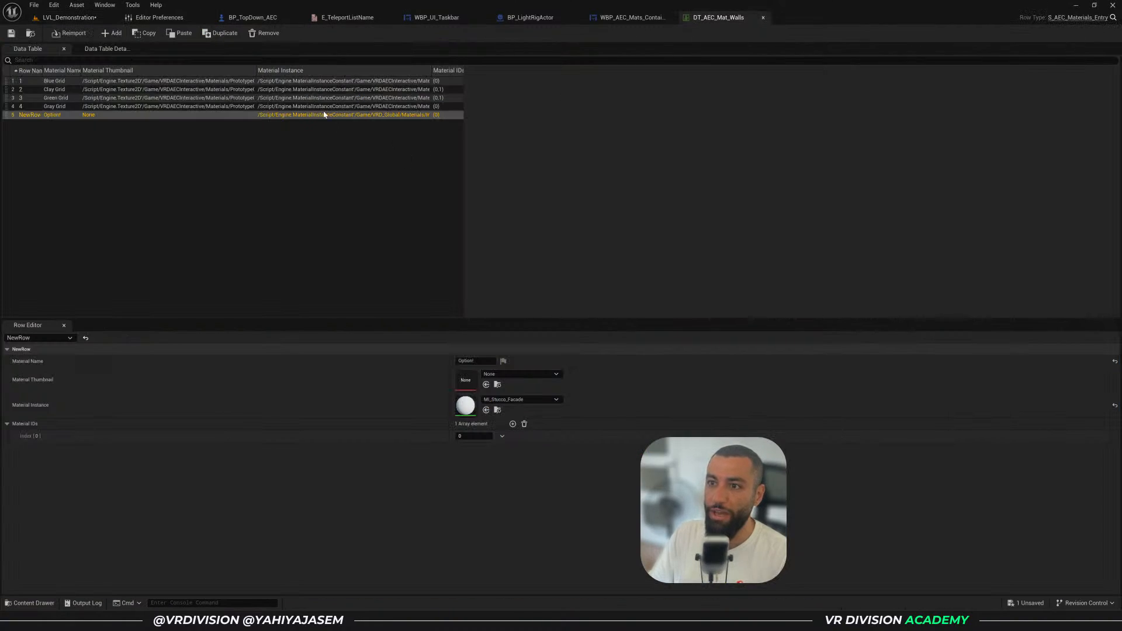
{"action": "left_click", "coordinate": [113, 34]}
{"action": "left_click", "coordinate": [515, 399]}
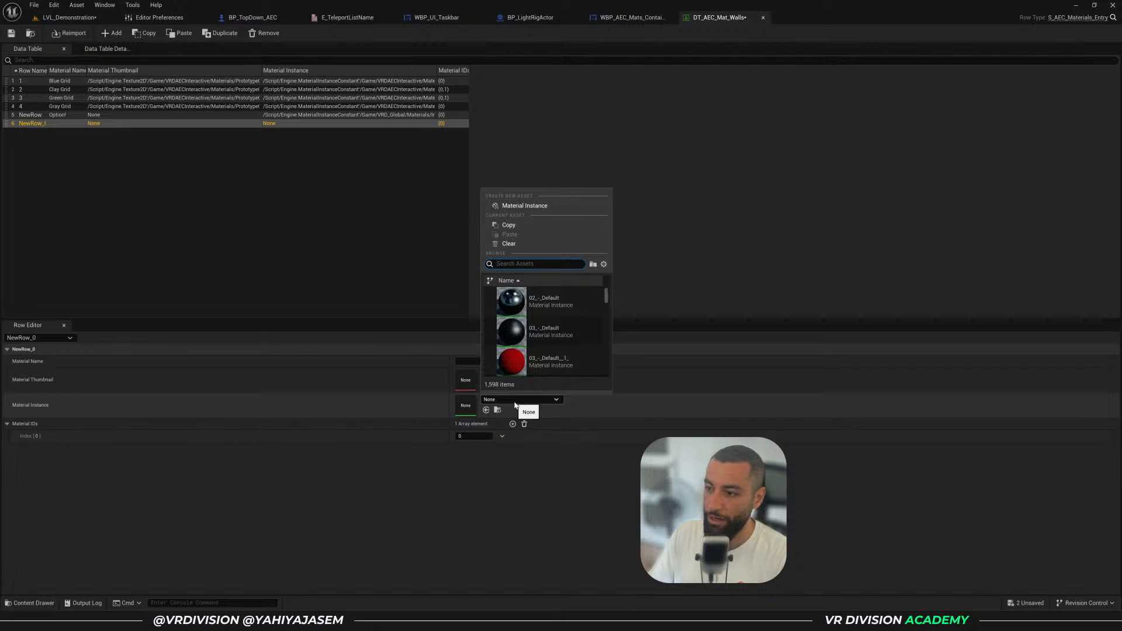
{"action": "scroll", "coordinate": [569, 346], "scroll_direction": "down", "scroll_amount": 10}
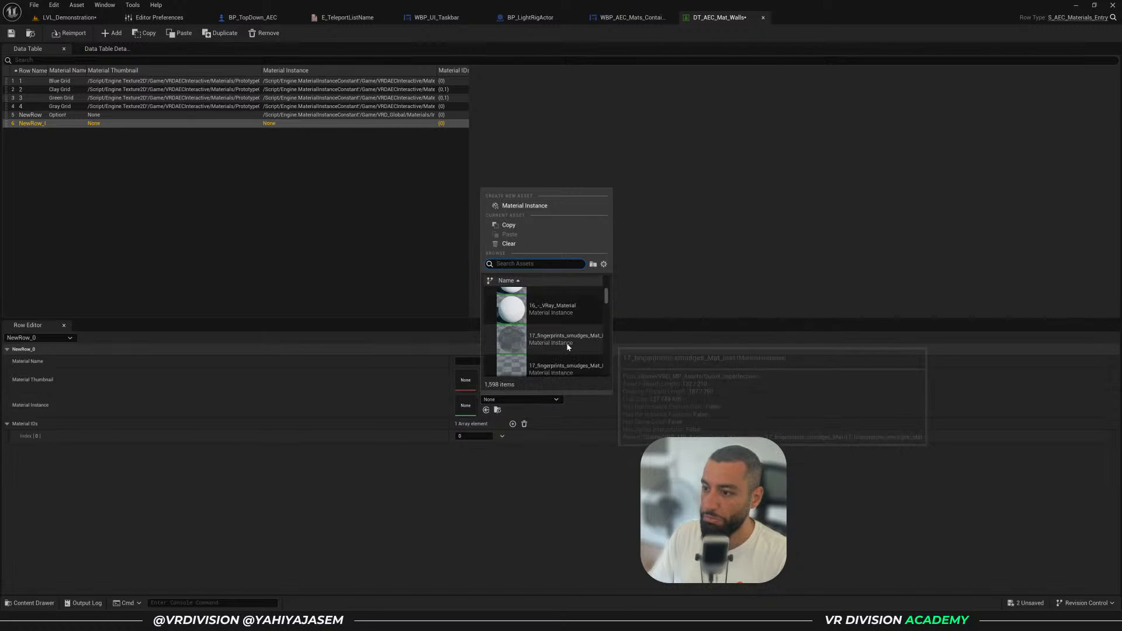
{"action": "scroll", "coordinate": [567, 346], "scroll_direction": "down", "scroll_amount": 5}
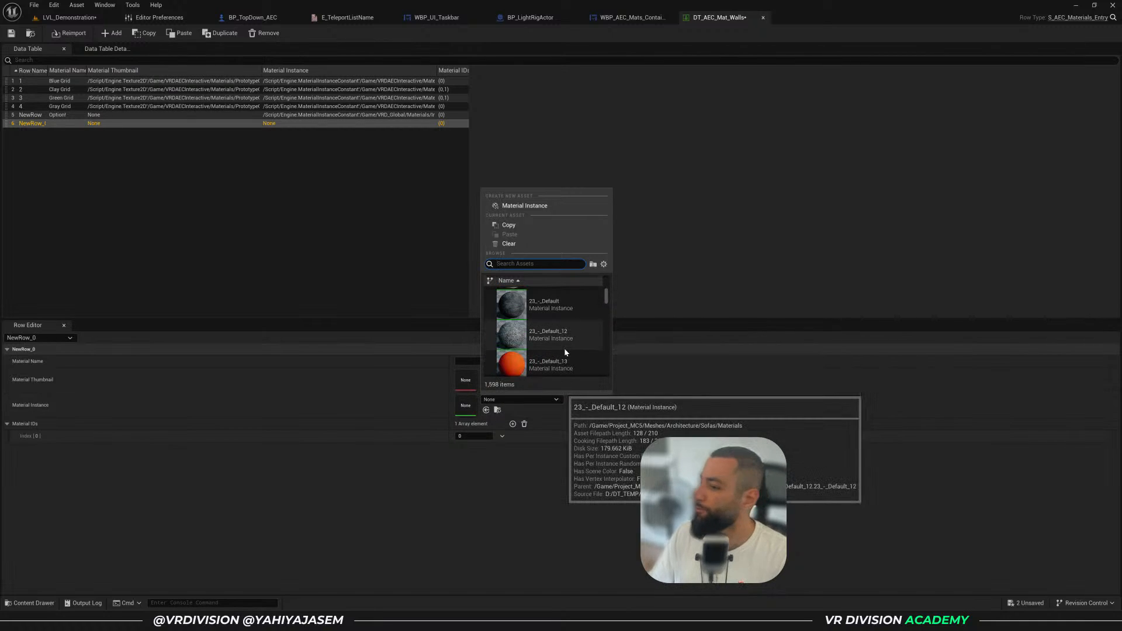
{"action": "left_click", "coordinate": [539, 304]}
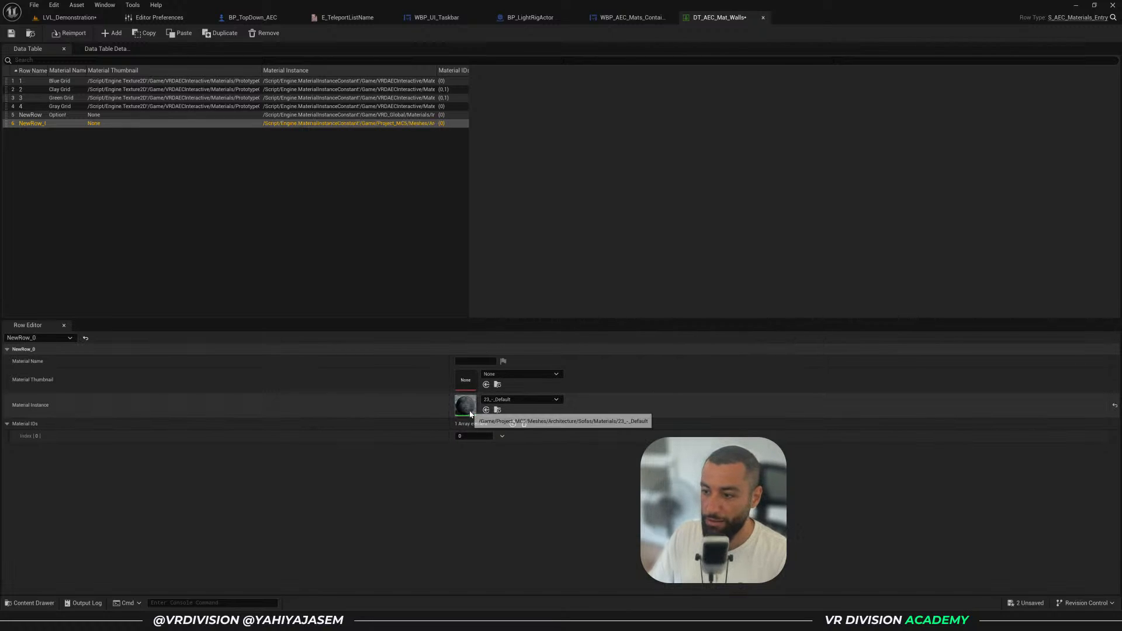
Play-test LVL_Demonstration, apply the unnamed new material option in the Walls list, and view the building columns up close
{"action": "left_click", "coordinate": [67, 17]}
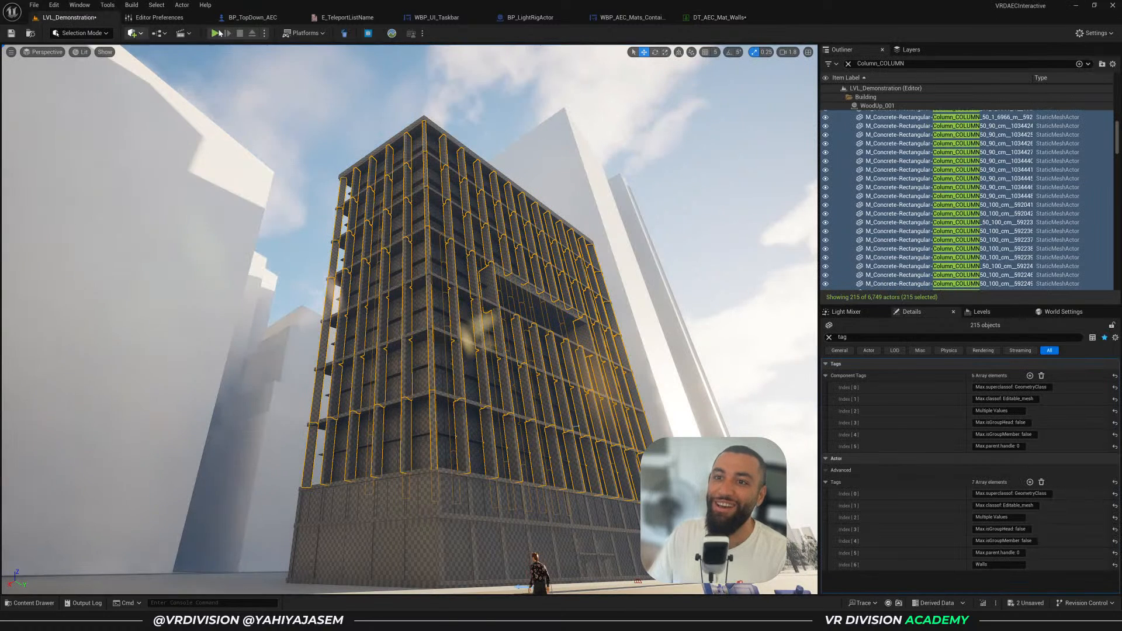
{"action": "left_click", "coordinate": [215, 33]}
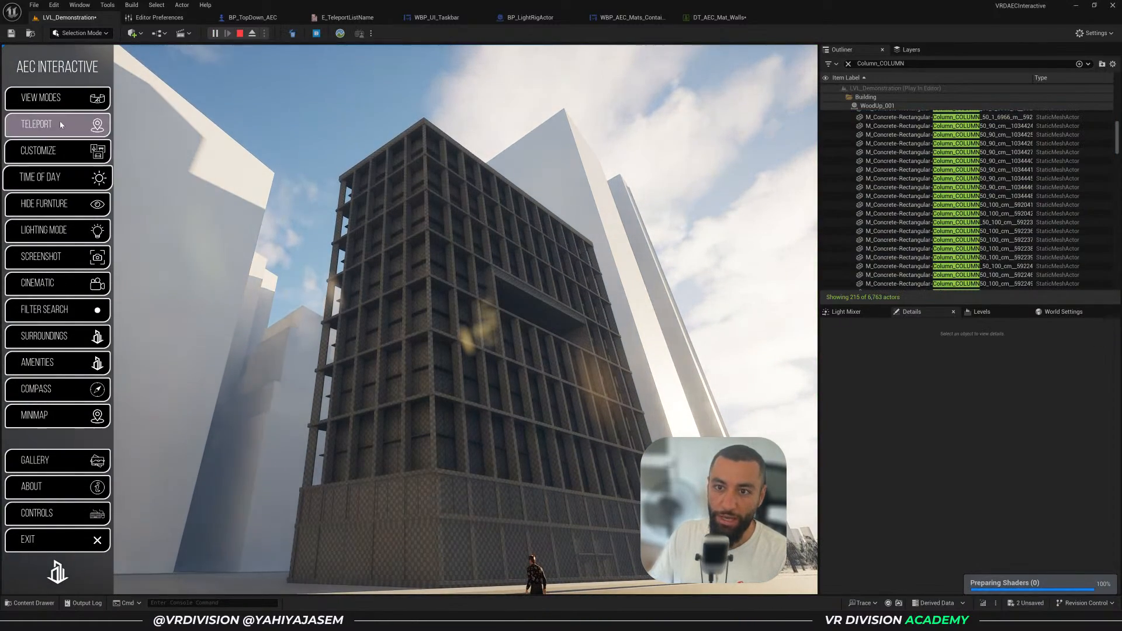
{"action": "left_click", "coordinate": [64, 153]}
{"action": "scroll", "coordinate": [91, 247], "scroll_direction": "down", "scroll_amount": 2}
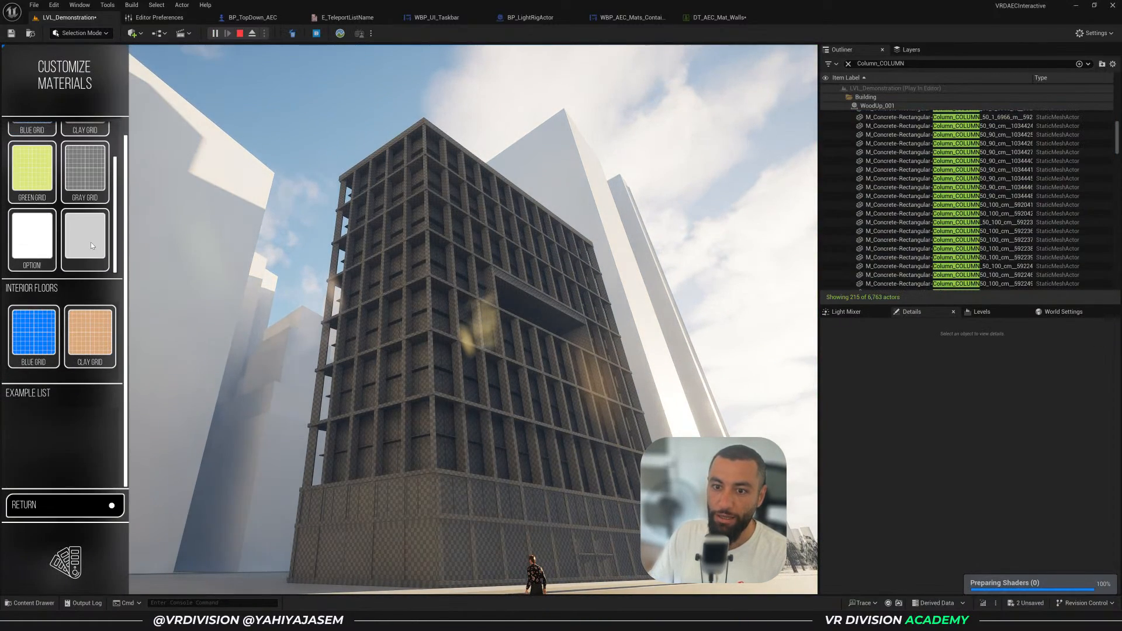
{"action": "key", "text": "Tab"}
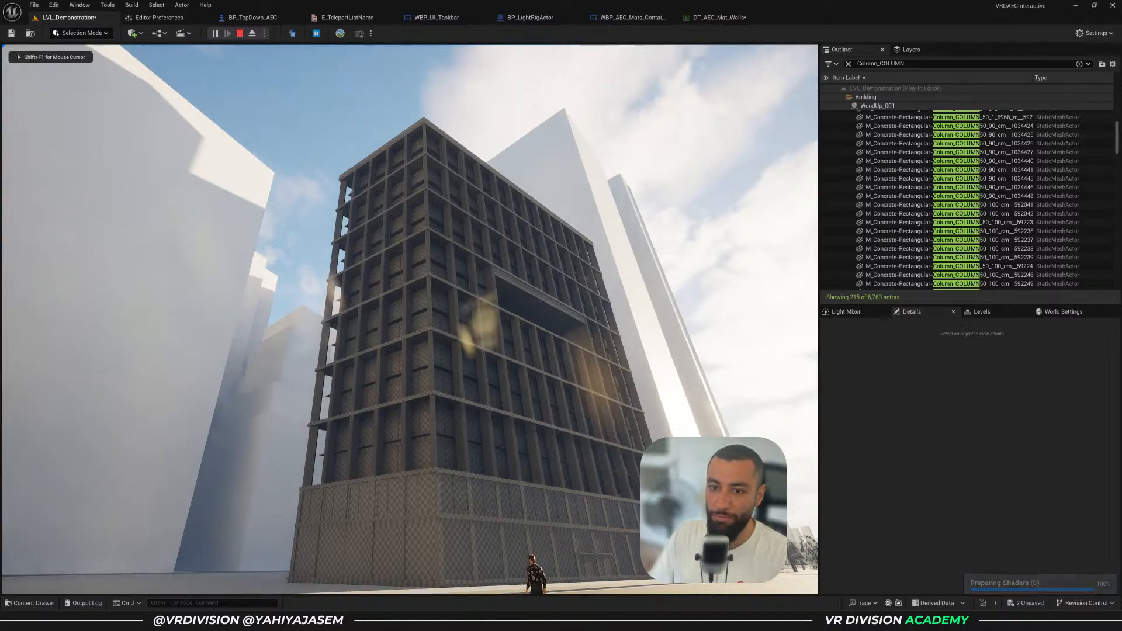
{"action": "scroll", "coordinate": [374, 307], "scroll_direction": "up", "scroll_amount": 2}
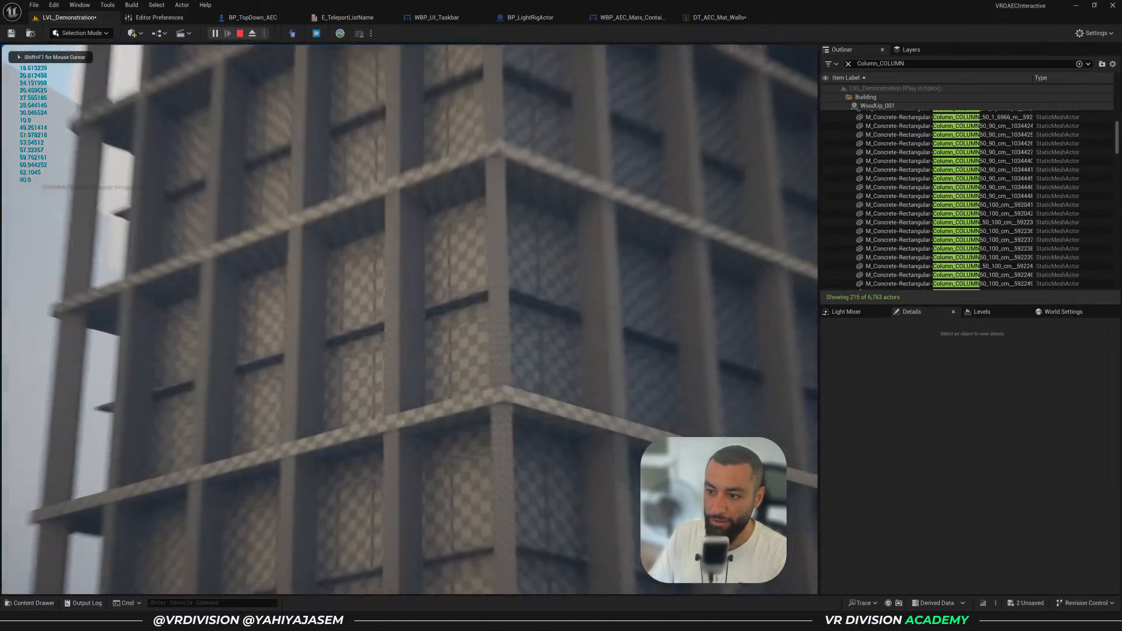
{"action": "scroll", "coordinate": [374, 307], "scroll_direction": "up", "scroll_amount": 10}
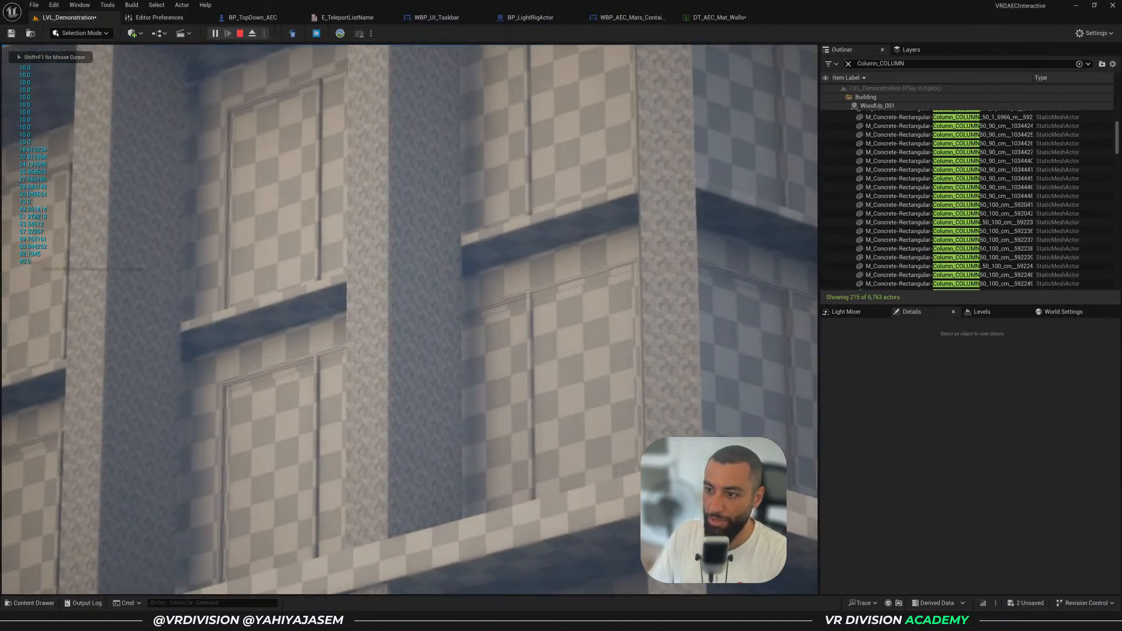
Compare the Green Grid and Blue Grid wall materials on the columns, and end the play session
{"action": "key", "text": "Tab"}
{"action": "scroll", "coordinate": [88, 187], "scroll_direction": "up", "scroll_amount": 2}
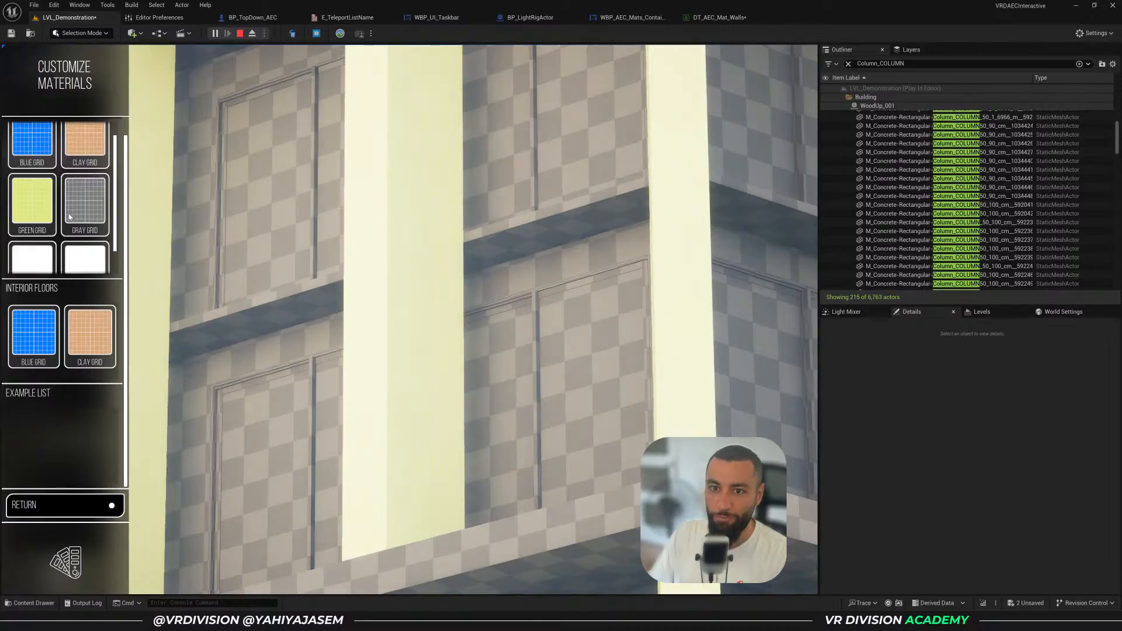
{"action": "left_click", "coordinate": [46, 182]}
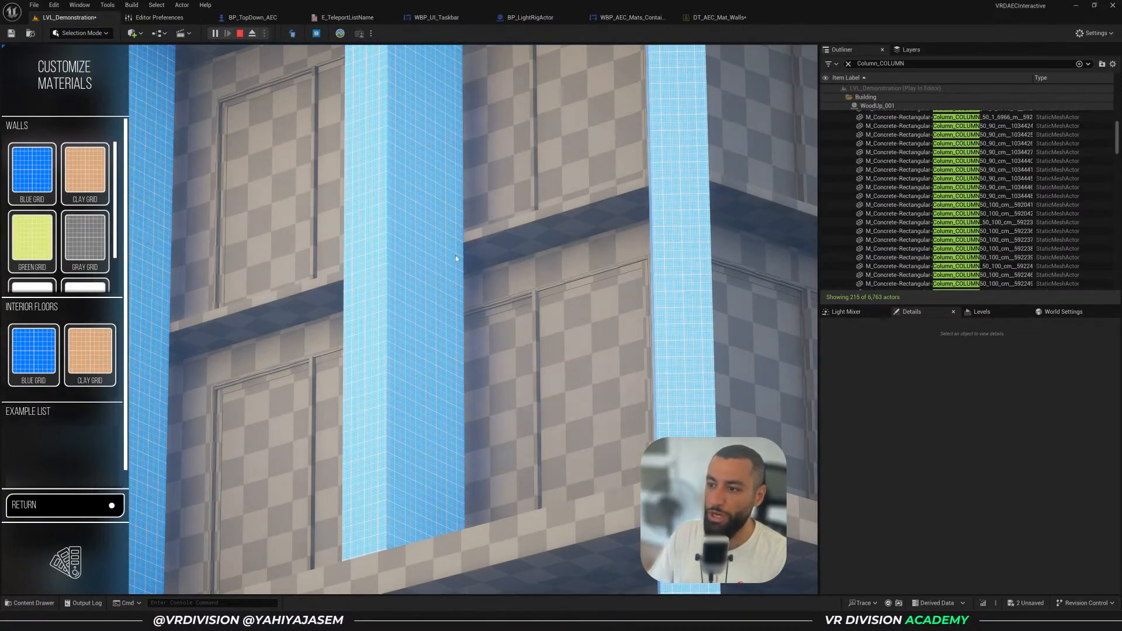
{"action": "key", "text": "Escape"}
Select an exterior wall on the building and filter the Outliner by WALL_EXT, copied from that wall's name
{"action": "key", "text": "f"}
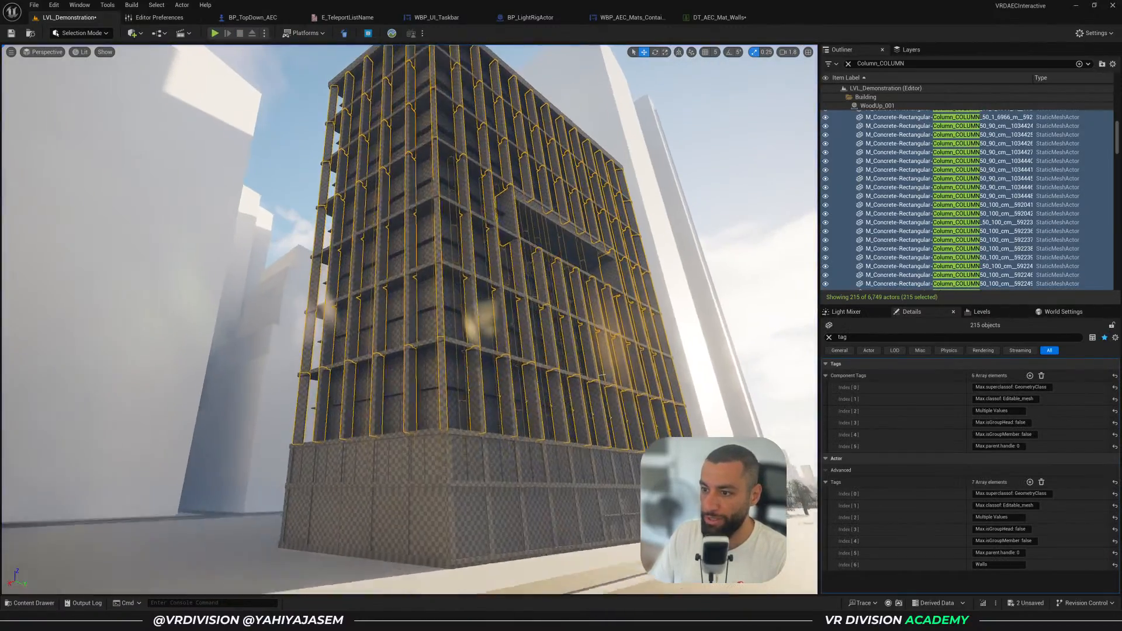
{"action": "mouse_move", "coordinate": [446, 238]}
{"action": "right_mouse_down"}
{"action": "mouse_move", "coordinate": [458, 234]}
{"action": "mouse_move", "coordinate": [446, 238]}
{"action": "right_mouse_up"}
{"action": "left_click", "coordinate": [446, 238]}
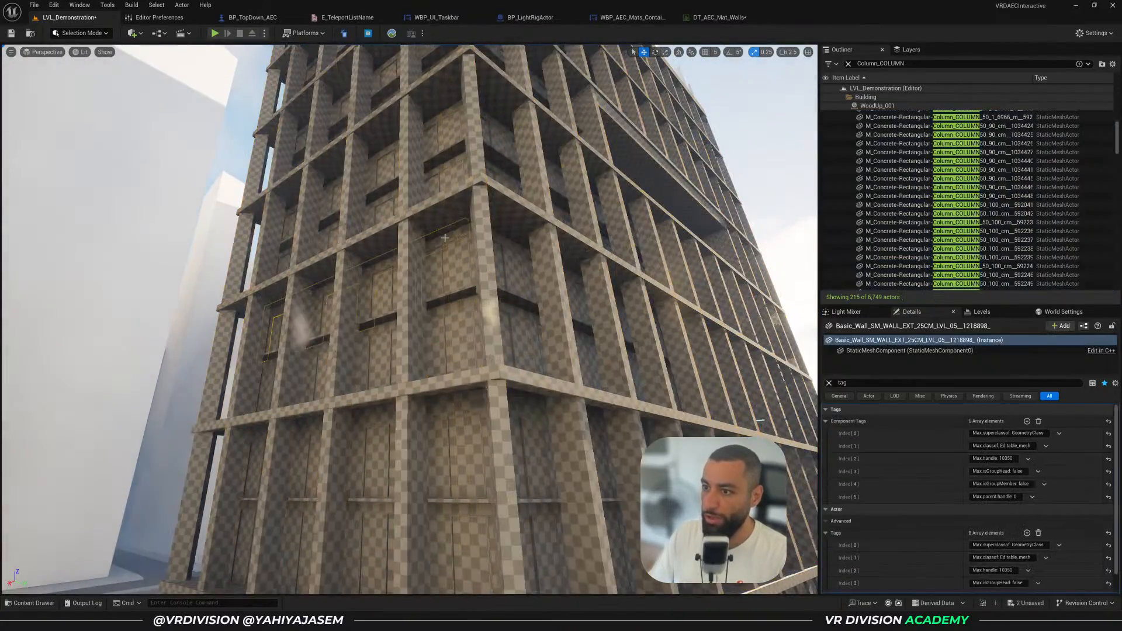
{"action": "left_click", "coordinate": [848, 64]}
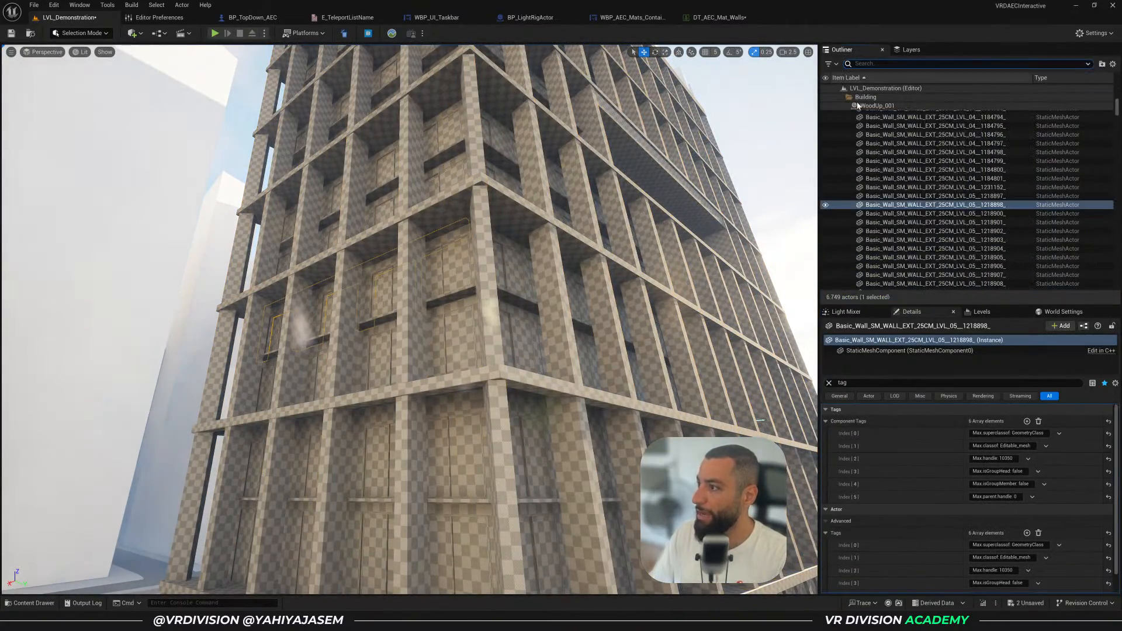
{"action": "left_click", "coordinate": [906, 205]}
{"action": "left_click_drag", "start_coordinate": [912, 206], "coordinate": [940, 206]}
{"action": "key", "text": "ctrl+c"}
{"action": "left_click", "coordinate": [889, 64]}
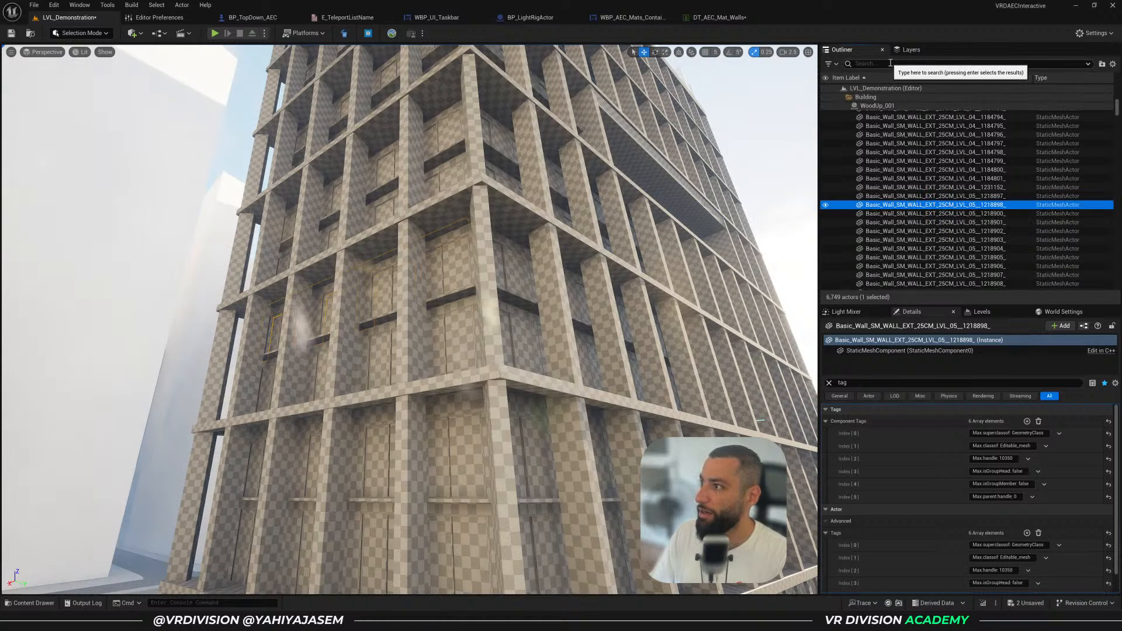
{"action": "key", "text": "ctrl+v"}
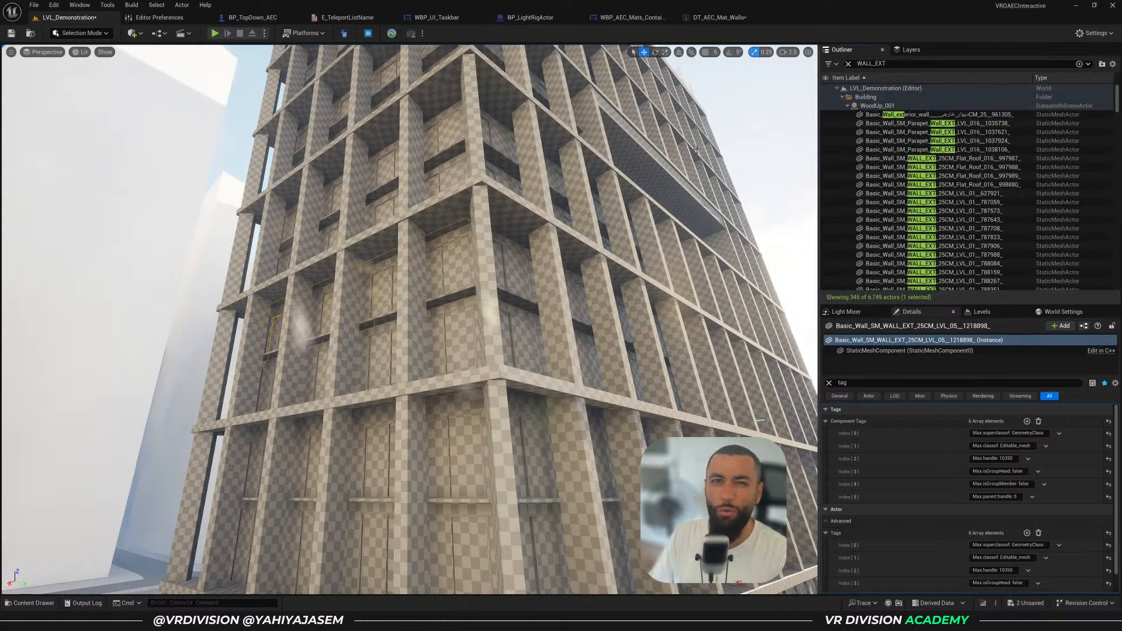
Spot-check several WALL_EXT actors from the filtered Outliner list against the building facade
{"action": "key", "text": "s"}
{"action": "right_click_drag", "start_coordinate": [697, 150], "coordinate": [696, 170]}
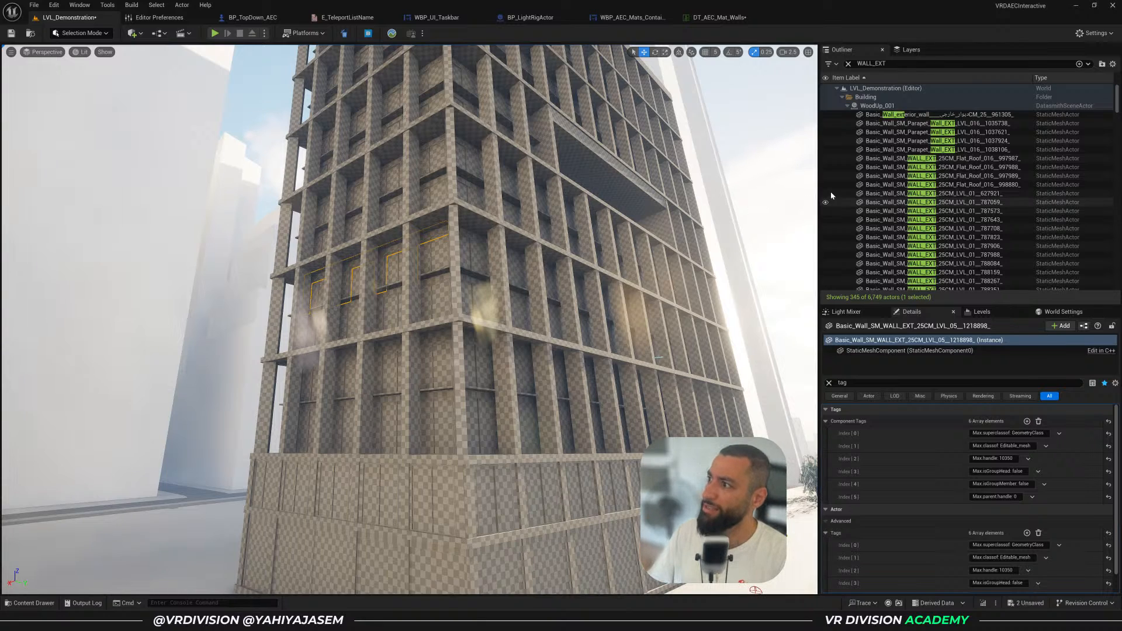
{"action": "left_click", "coordinate": [929, 175]}
{"action": "scroll", "coordinate": [930, 176], "scroll_direction": "down", "scroll_amount": 3}
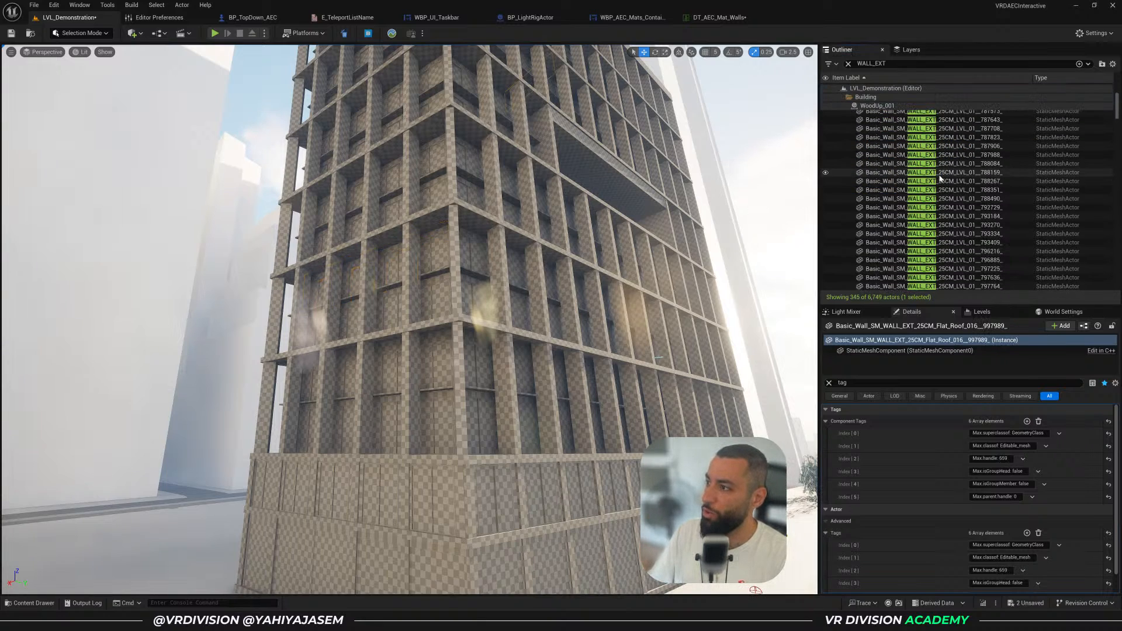
{"action": "left_click", "coordinate": [929, 187]}
{"action": "scroll", "coordinate": [930, 186], "scroll_direction": "down", "scroll_amount": 3}
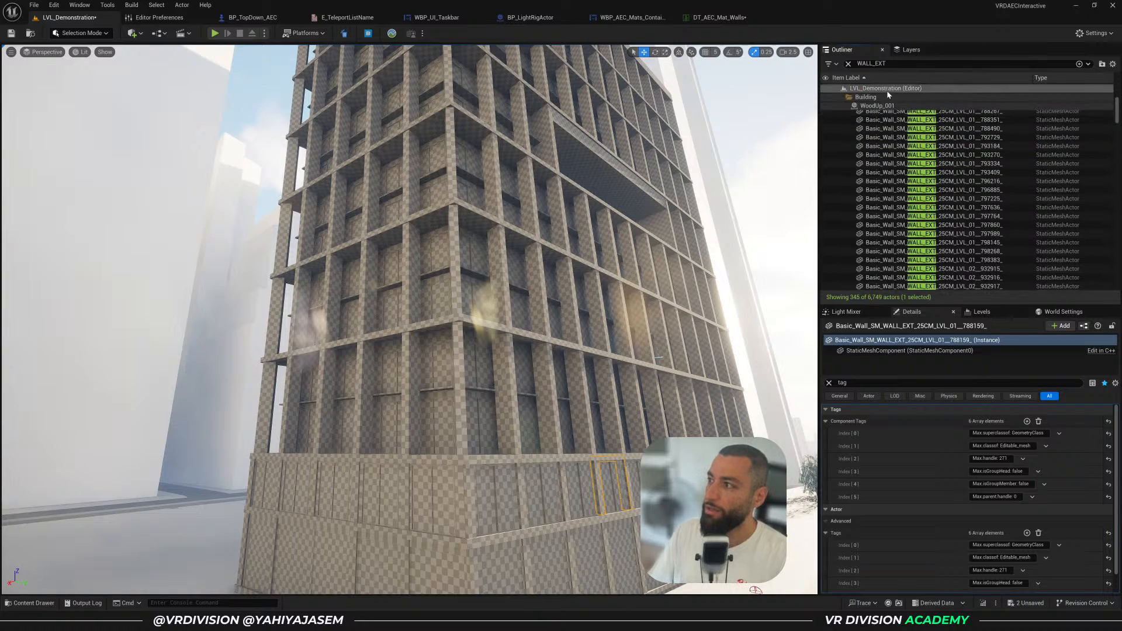
{"action": "left_click", "coordinate": [915, 173]}
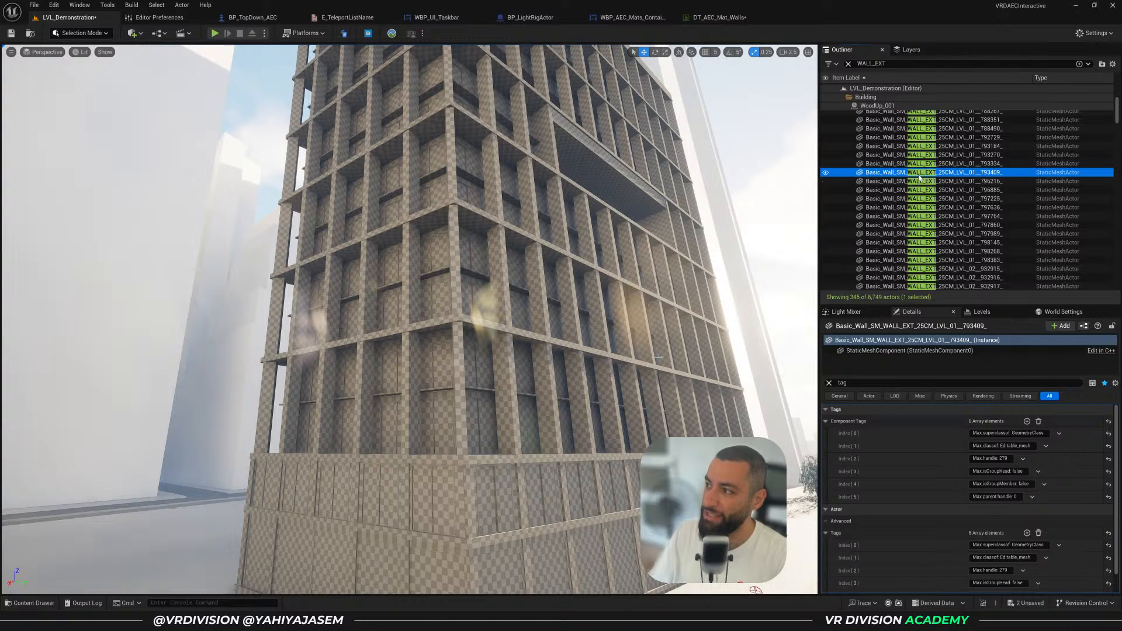
Select all filtered WALL_EXT actors in the Outliner, excluding the WoodUp_001 parent
{"action": "scroll", "coordinate": [879, 110], "scroll_direction": "up", "scroll_amount": 6}
{"action": "left_click", "coordinate": [879, 107]}
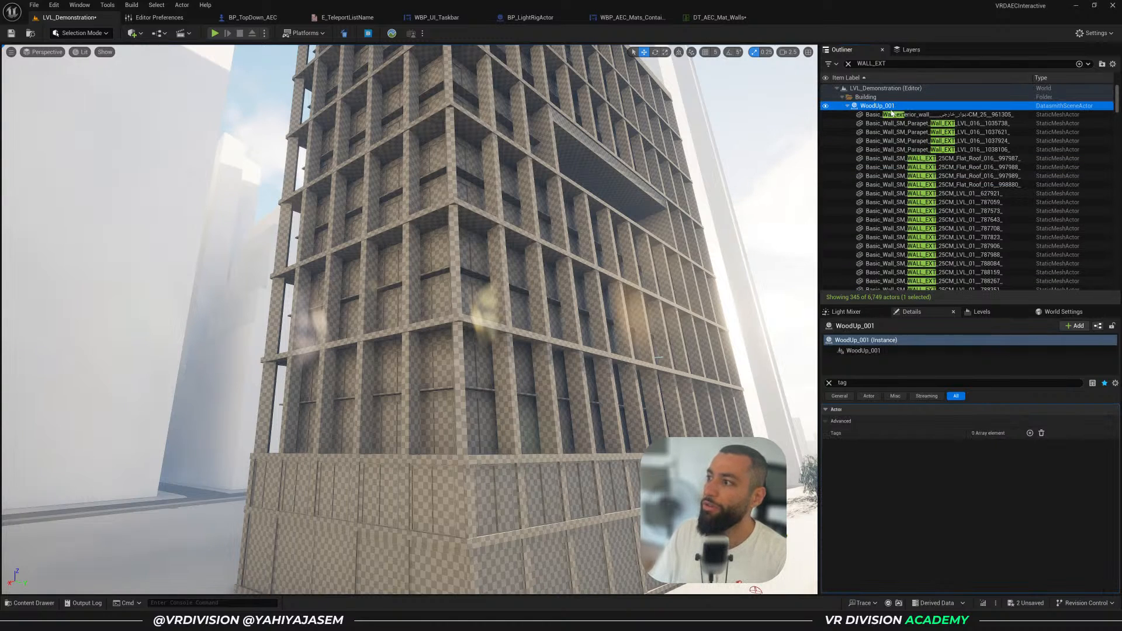
{"action": "key", "text": "ctrl+a"}
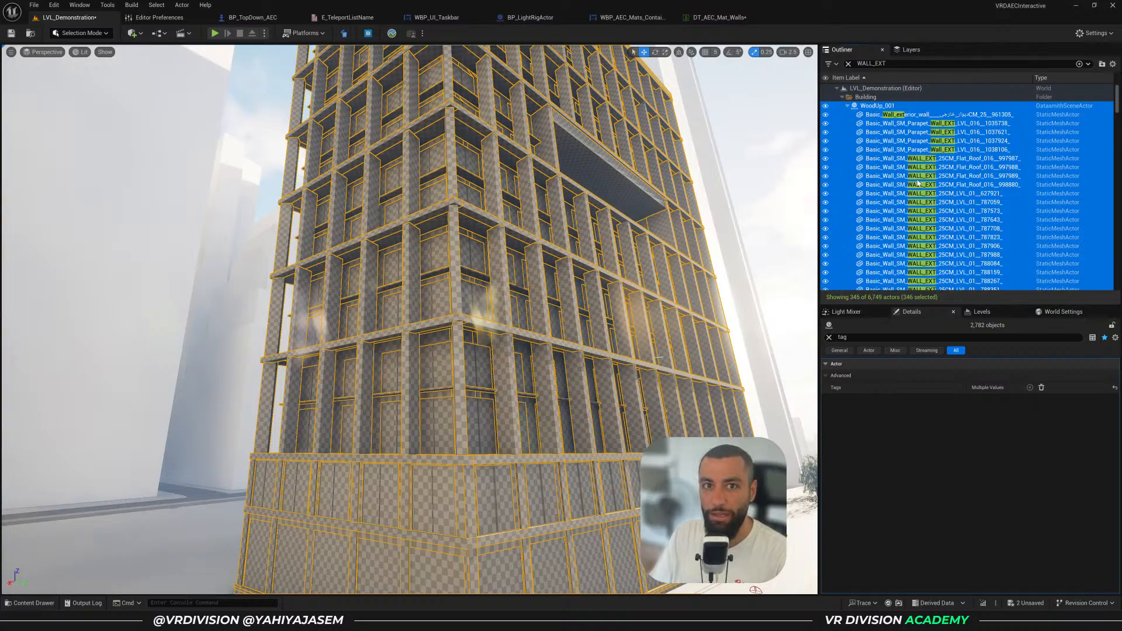
{"action": "left_click", "coordinate": [887, 107], "text": "ctrl"}
Show only the selected exterior walls and view them across the whole building
{"action": "right_click_drag", "start_coordinate": [561, 281], "coordinate": [567, 380]}
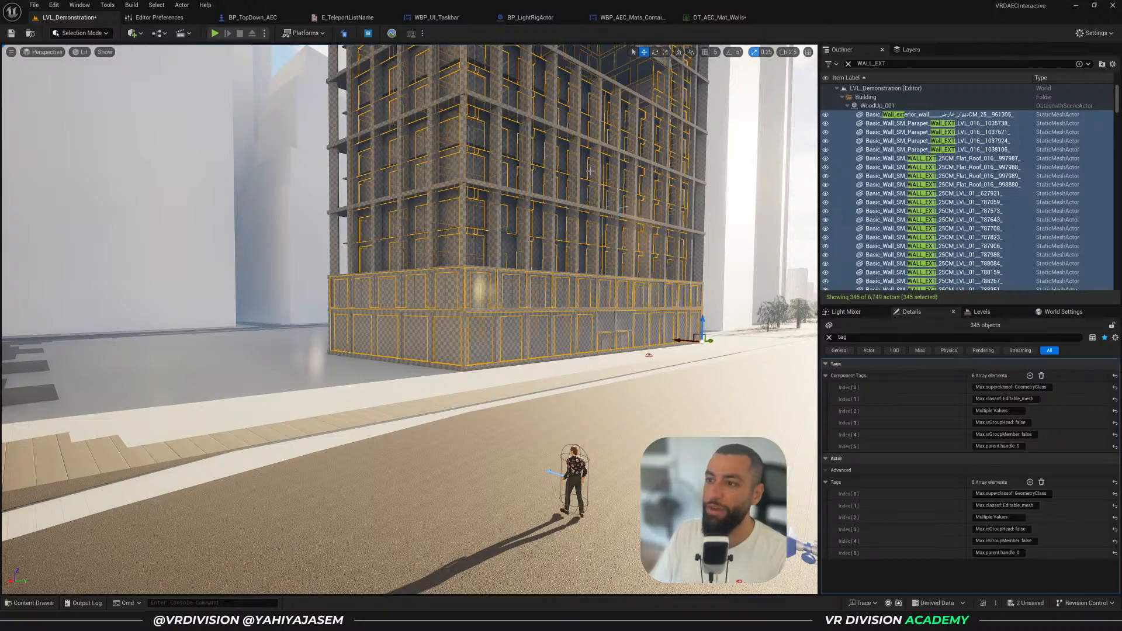
{"action": "key", "text": "shift+h"}
{"action": "right_click_drag", "start_coordinate": [590, 172], "coordinate": [590, 263]}
{"action": "right_click_drag", "start_coordinate": [446, 177], "coordinate": [468, 153]}
{"action": "right_click", "coordinate": [442, 200]}
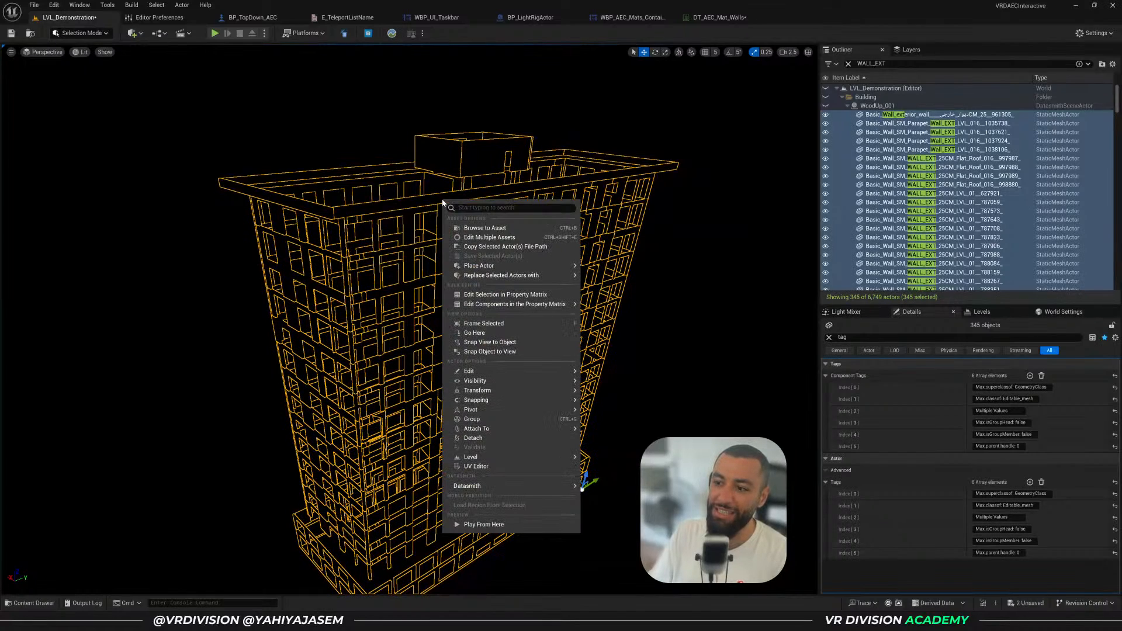
{"action": "mouse_move", "coordinate": [510, 382]}
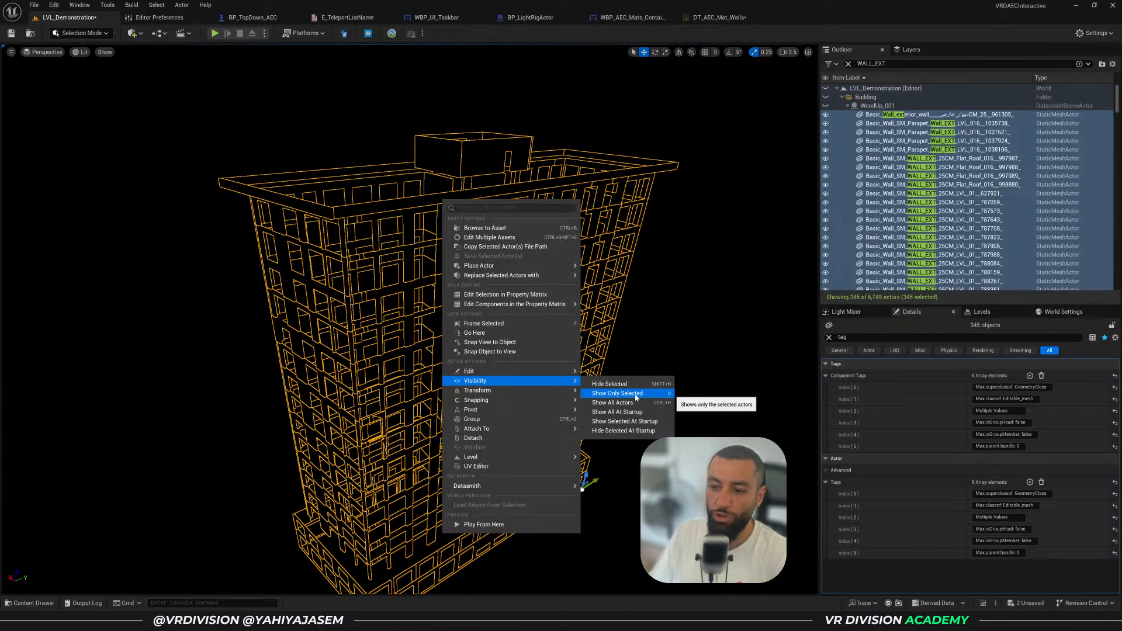
{"action": "left_click", "coordinate": [637, 398]}
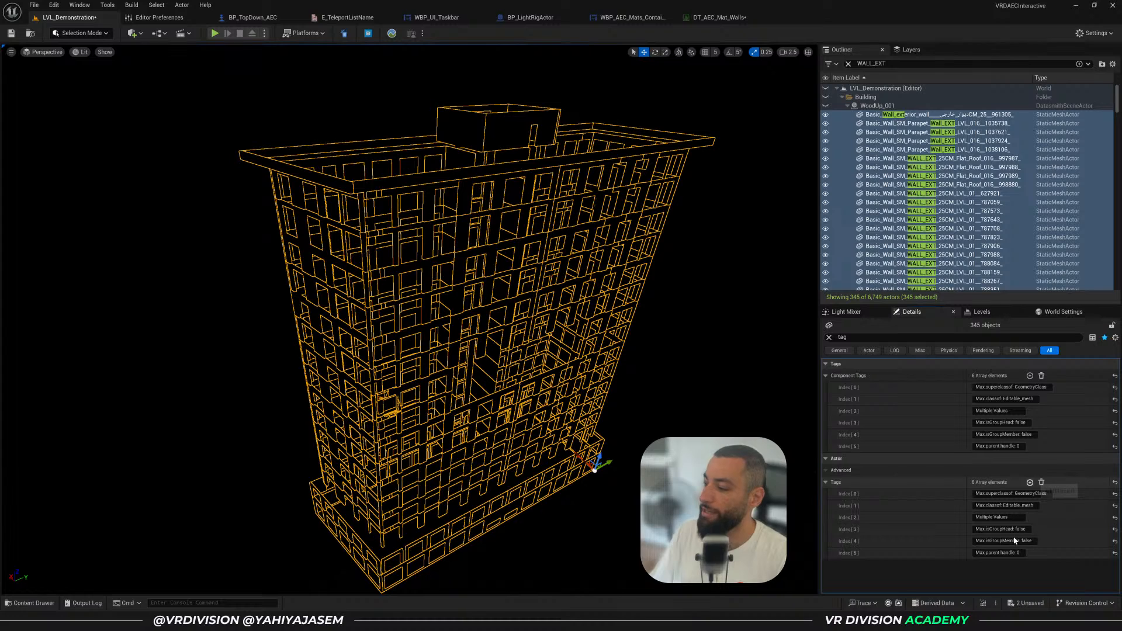
Add the actor tag Walls to the selected exterior walls and check it against the wall selector's tag in WBP_AEC_Mats_Container
{"action": "left_click", "coordinate": [1000, 564]}
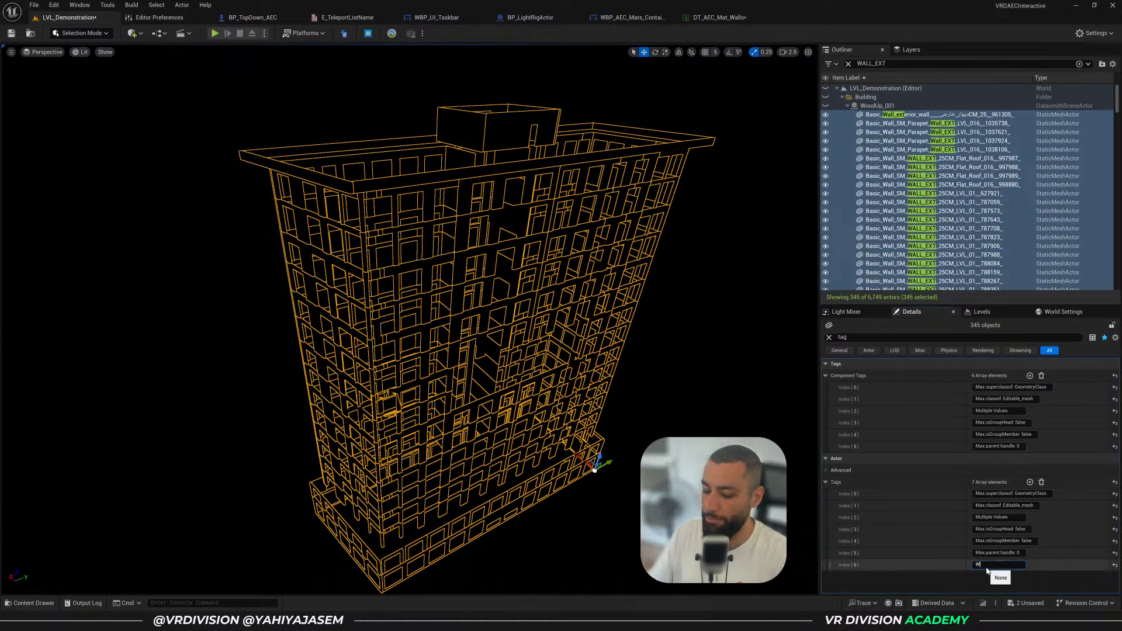
{"action": "left_click", "coordinate": [629, 18]}
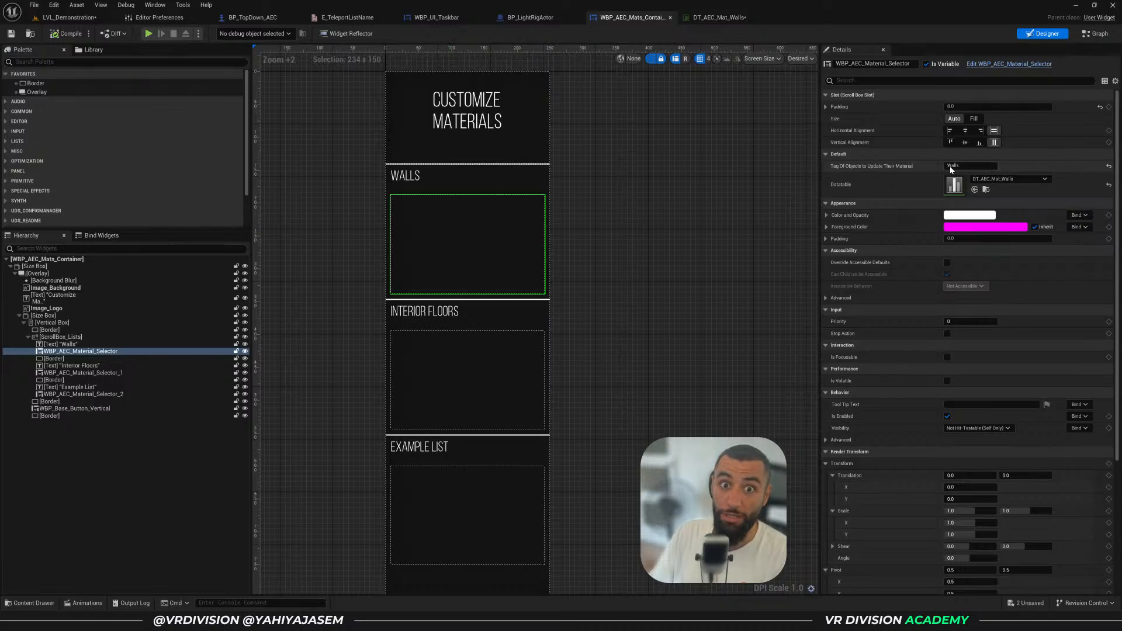
{"action": "left_click", "coordinate": [69, 18]}
Play-test the level, apply the Clay Grid wall material, and examine the exterior walls and columns up close
{"action": "right_click_drag", "start_coordinate": [325, 98], "coordinate": [327, 112]}
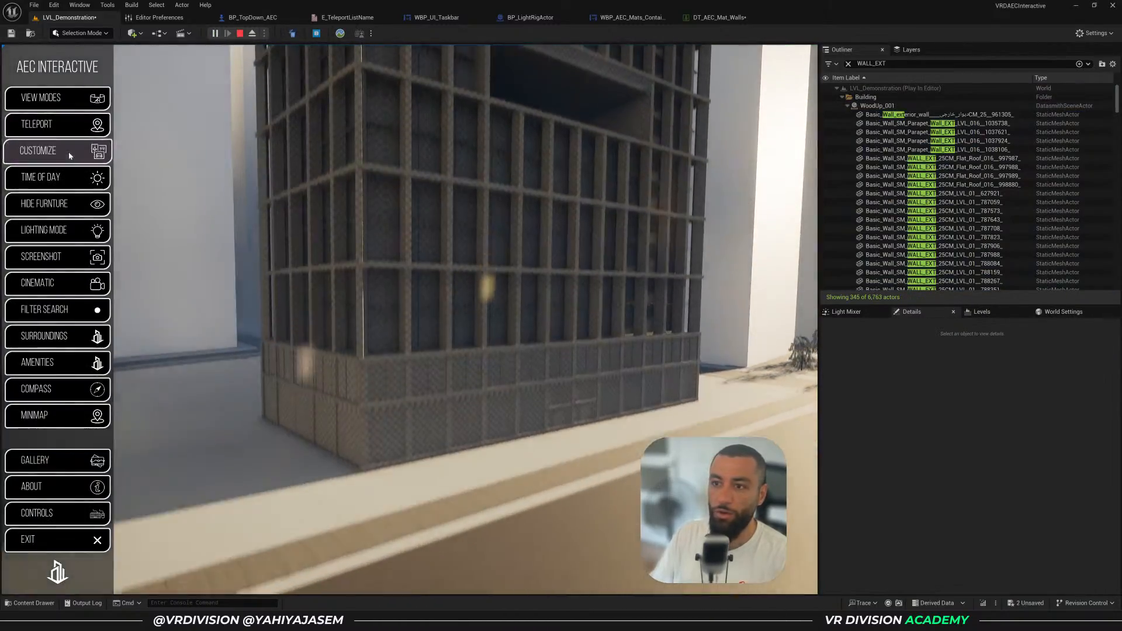
{"action": "left_click", "coordinate": [69, 155]}
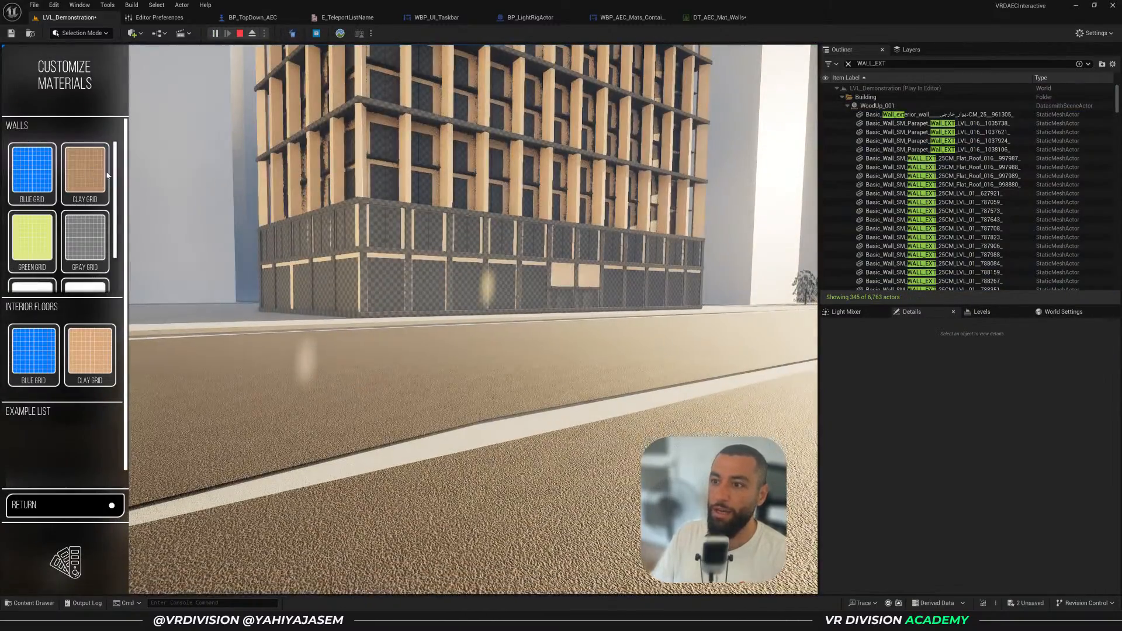
{"action": "scroll", "coordinate": [439, 248], "scroll_direction": "up", "scroll_amount": 14}
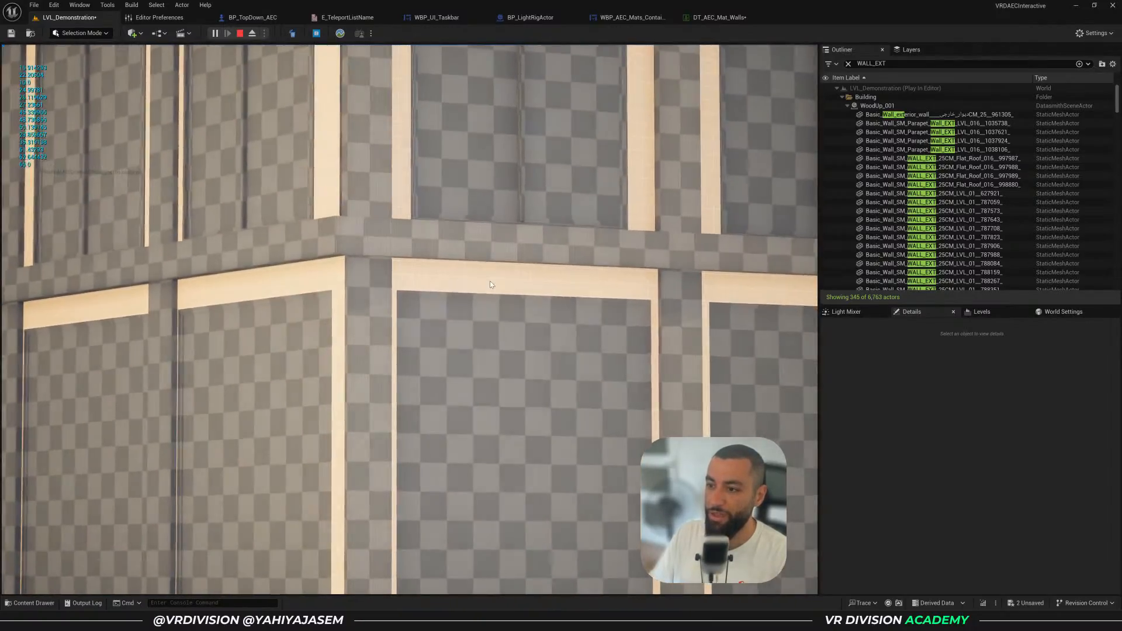
{"action": "right_click_drag", "start_coordinate": [489, 282], "coordinate": [488, 234]}
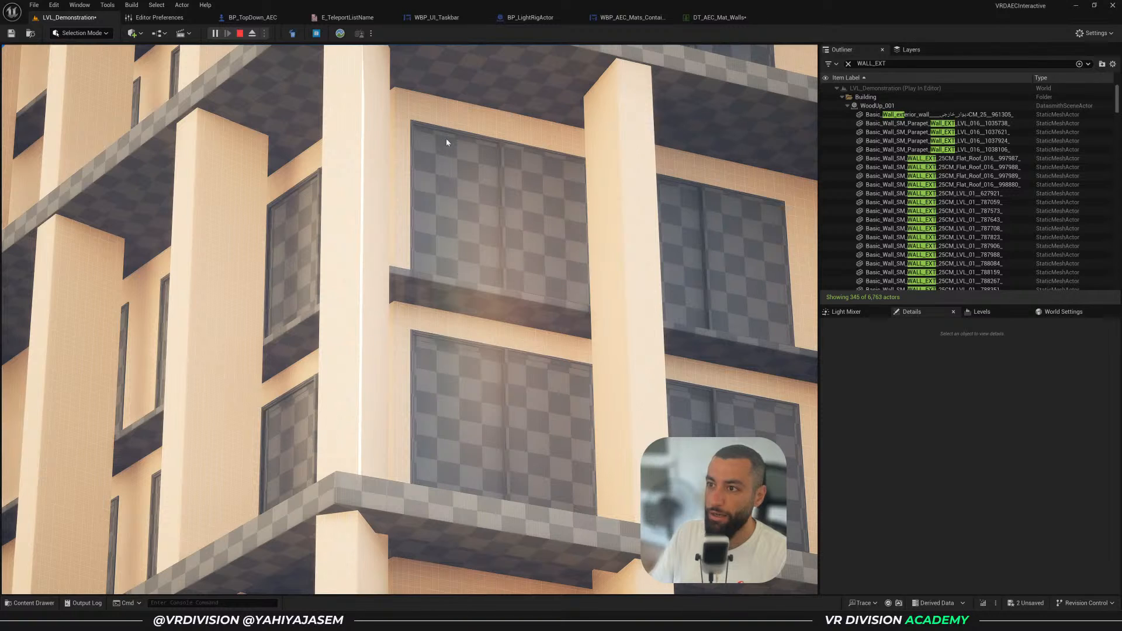
Try the Blue, Green, Clay and Gray Grid wall materials and the two new options on the facade, and end play
{"action": "left_click", "coordinate": [69, 156]}
{"action": "left_click", "coordinate": [33, 169]}
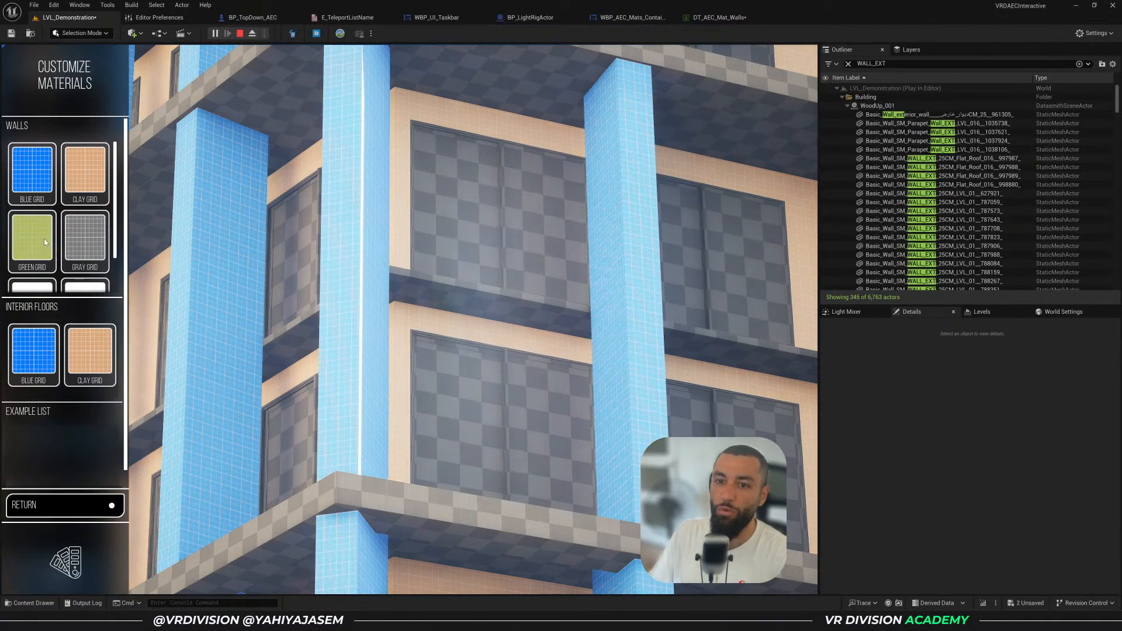
{"action": "left_click", "coordinate": [45, 242]}
{"action": "left_click", "coordinate": [97, 186]}
{"action": "left_click", "coordinate": [82, 241]}
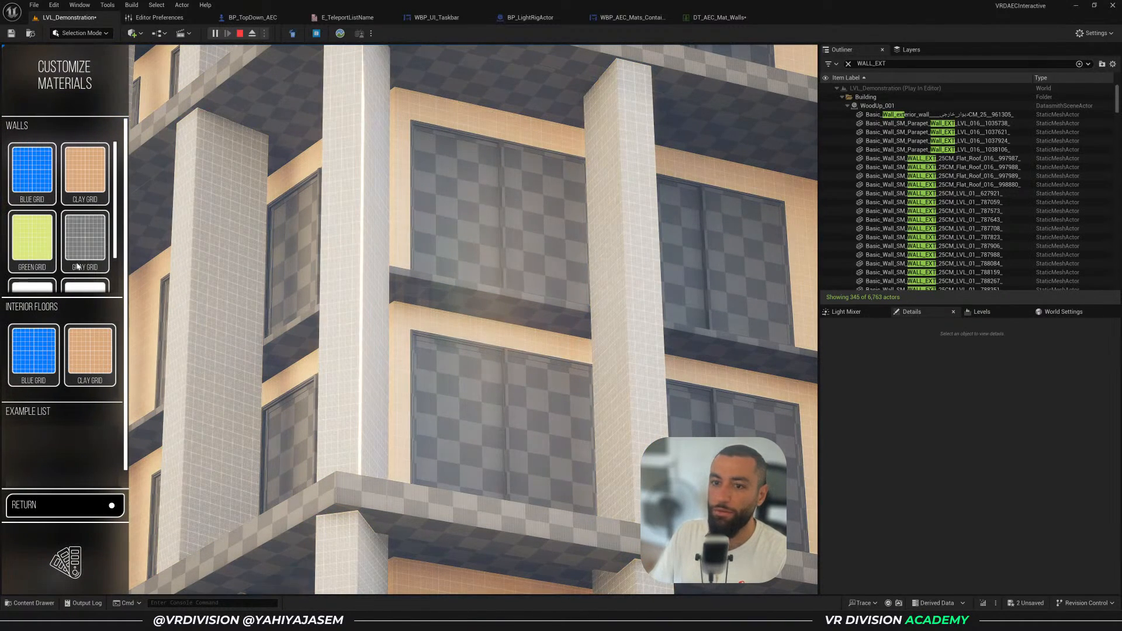
{"action": "scroll", "coordinate": [79, 263], "scroll_direction": "down", "scroll_amount": 2}
{"action": "left_click", "coordinate": [83, 255]}
{"action": "left_click", "coordinate": [43, 265]}
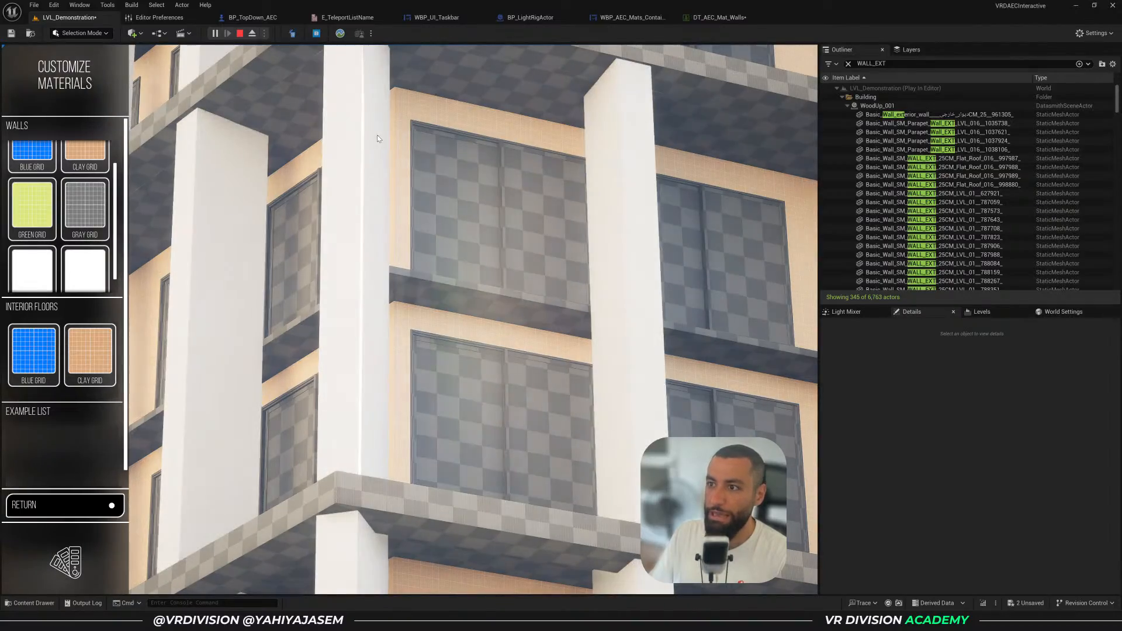
{"action": "key", "text": "Escape"}
Select the exterior wall piece between the facade windows and examine the material elements assigned to it
{"action": "right_click_drag", "start_coordinate": [420, 106], "coordinate": [439, 90]}
{"action": "key", "text": "w"}
{"action": "scroll", "coordinate": [435, 88], "scroll_direction": "down", "scroll_amount": 3}
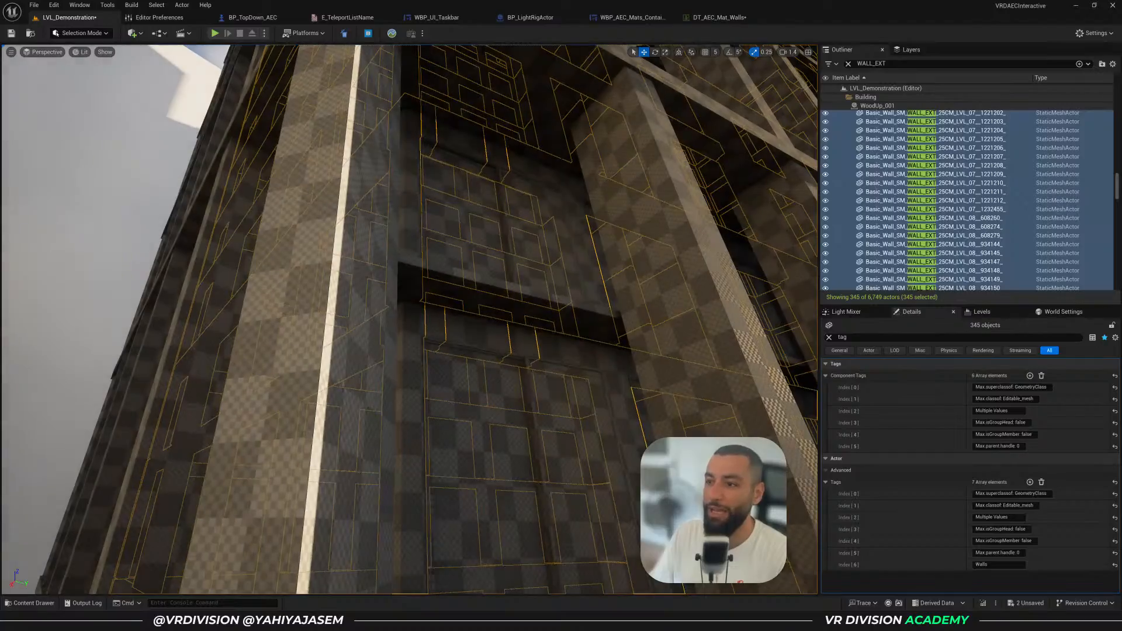
{"action": "left_click", "coordinate": [484, 277]}
{"action": "key", "text": "w"}
{"action": "right_click_drag", "start_coordinate": [484, 276], "coordinate": [484, 276]}
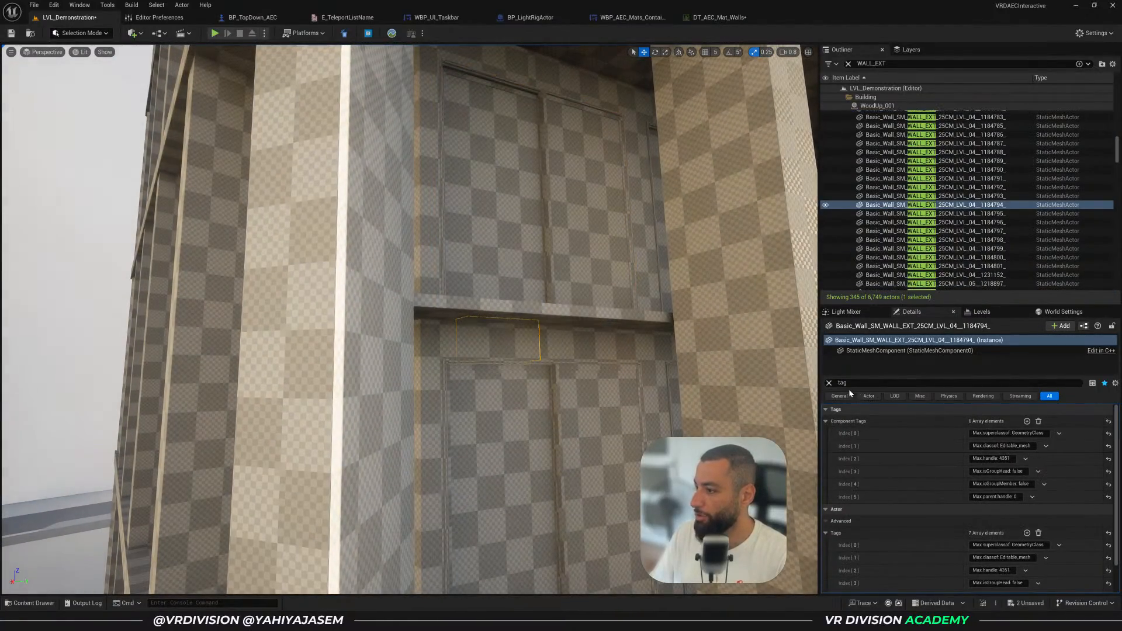
{"action": "left_click", "coordinate": [829, 383]}
{"action": "scroll", "coordinate": [893, 491], "scroll_direction": "down", "scroll_amount": 5}
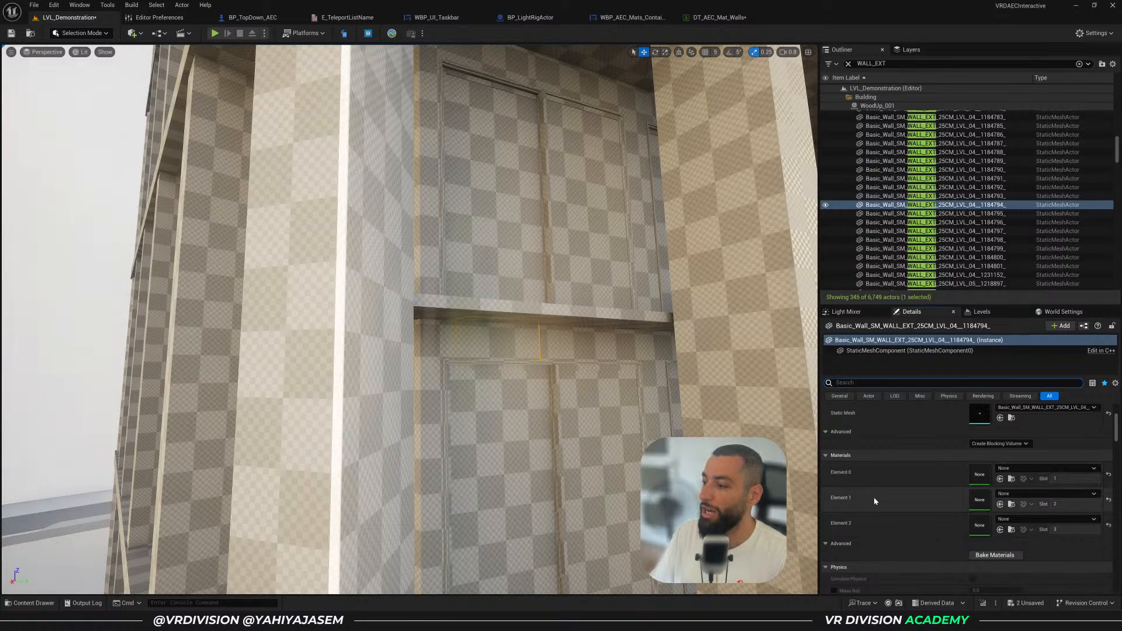
Select a neighboring exterior wall piece, check its material elements, and examine the Blue Grid row in DT_AEC_Mat_Walls
{"action": "right_click_drag", "start_coordinate": [631, 380], "coordinate": [672, 420]}
{"action": "key", "text": "s"}
{"action": "left_click", "coordinate": [524, 374]}
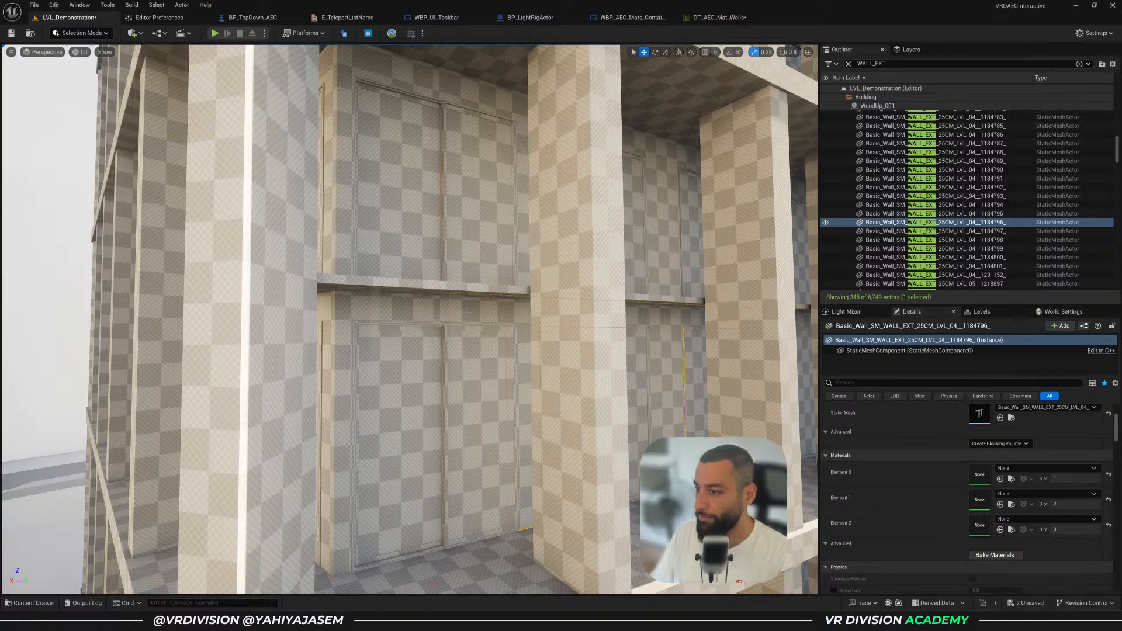
{"action": "left_click", "coordinate": [719, 17]}
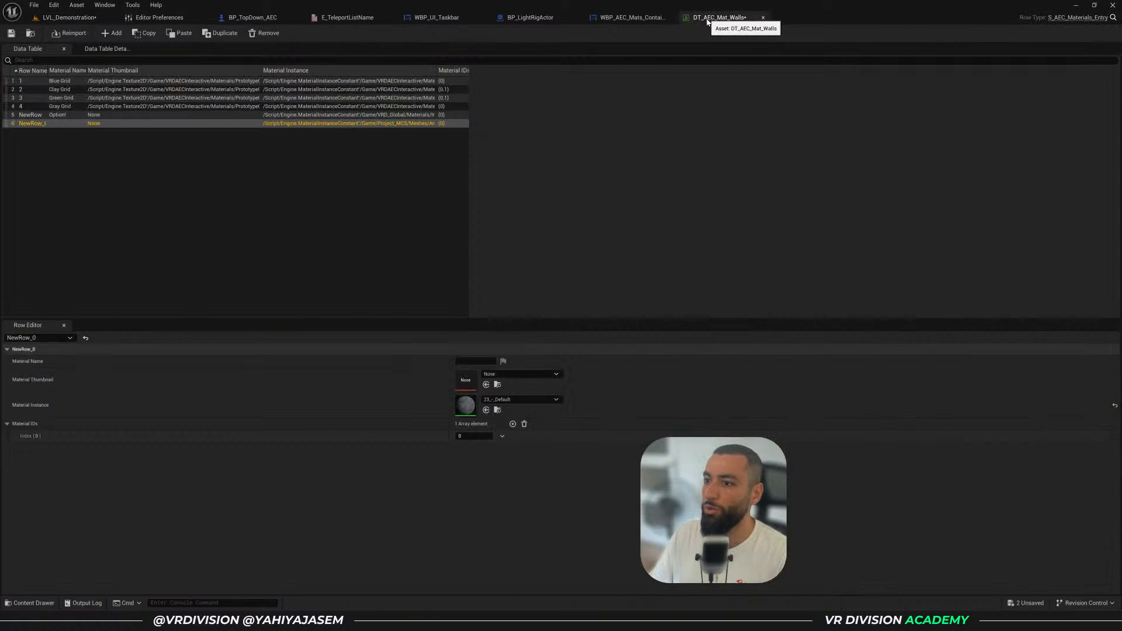
{"action": "left_click", "coordinate": [61, 81]}
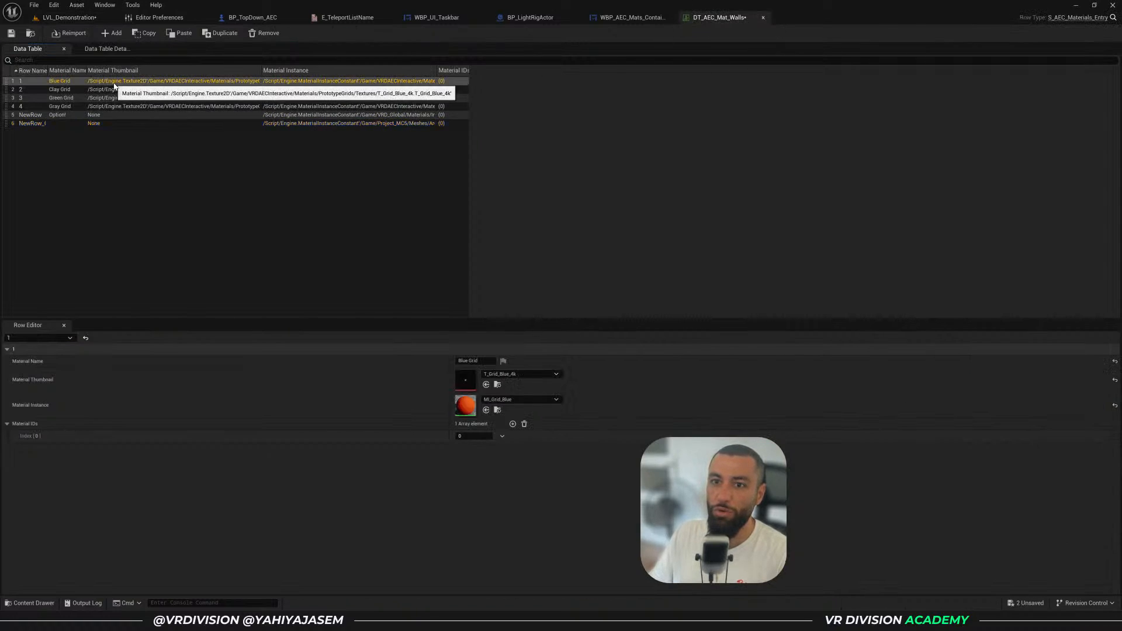
Play-test the level and apply the Blue Grid wall material to the building facade
{"action": "left_click", "coordinate": [56, 18]}
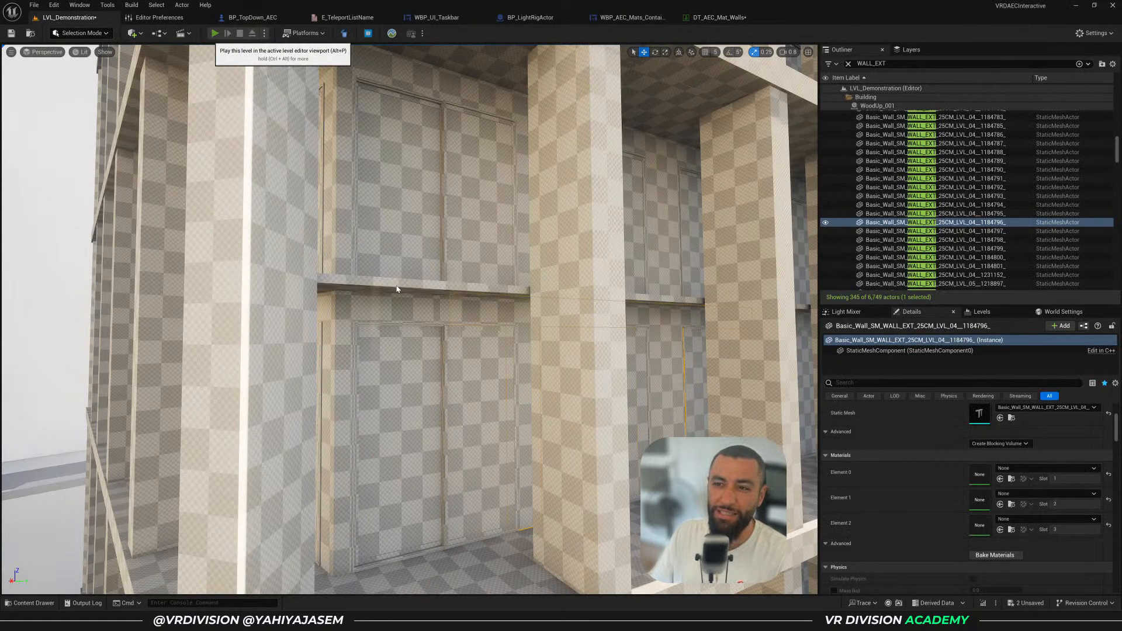
{"action": "left_click", "coordinate": [215, 34]}
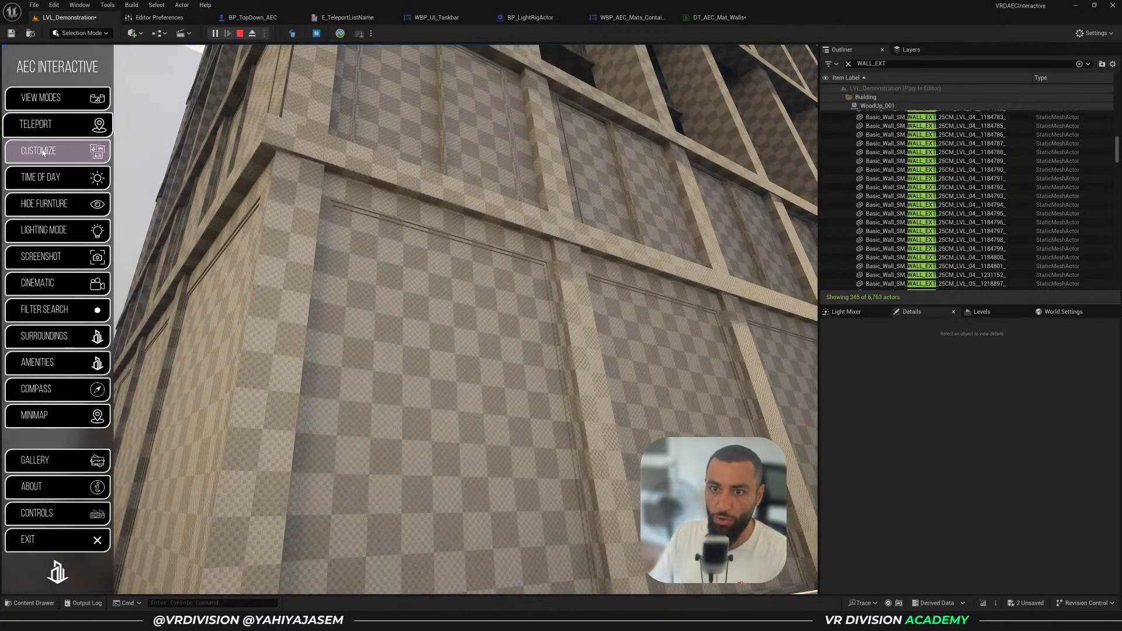
{"action": "left_click", "coordinate": [42, 152]}
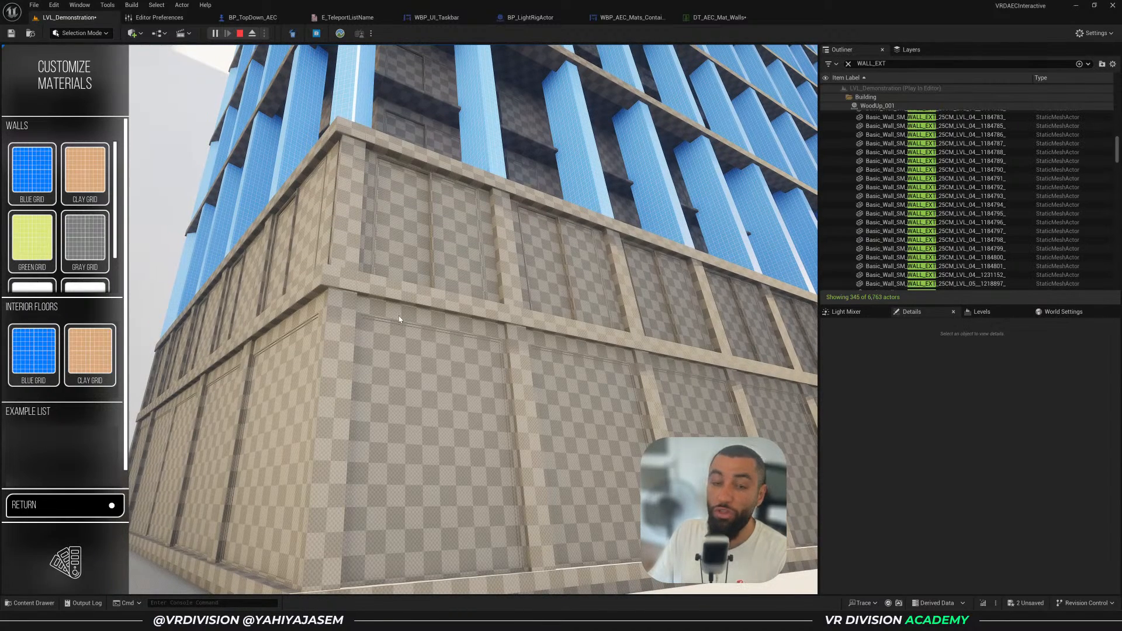
Add a second material ID with value 1 to the Blue Grid row in DT_AEC_Mat_Walls
{"action": "left_click", "coordinate": [712, 18]}
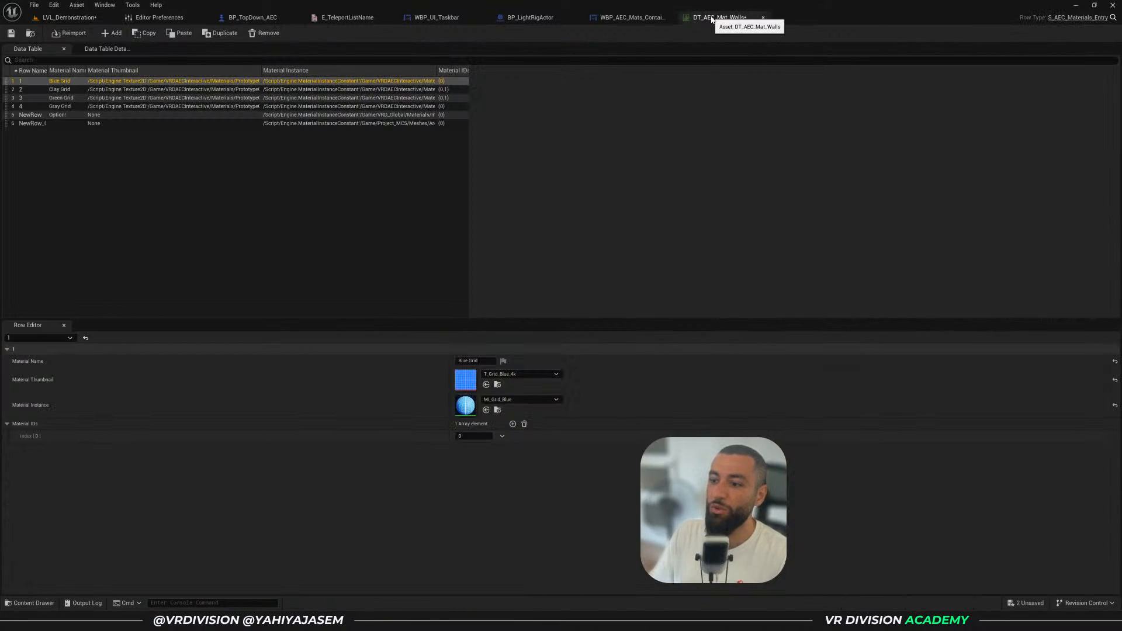
{"action": "left_click", "coordinate": [513, 424]}
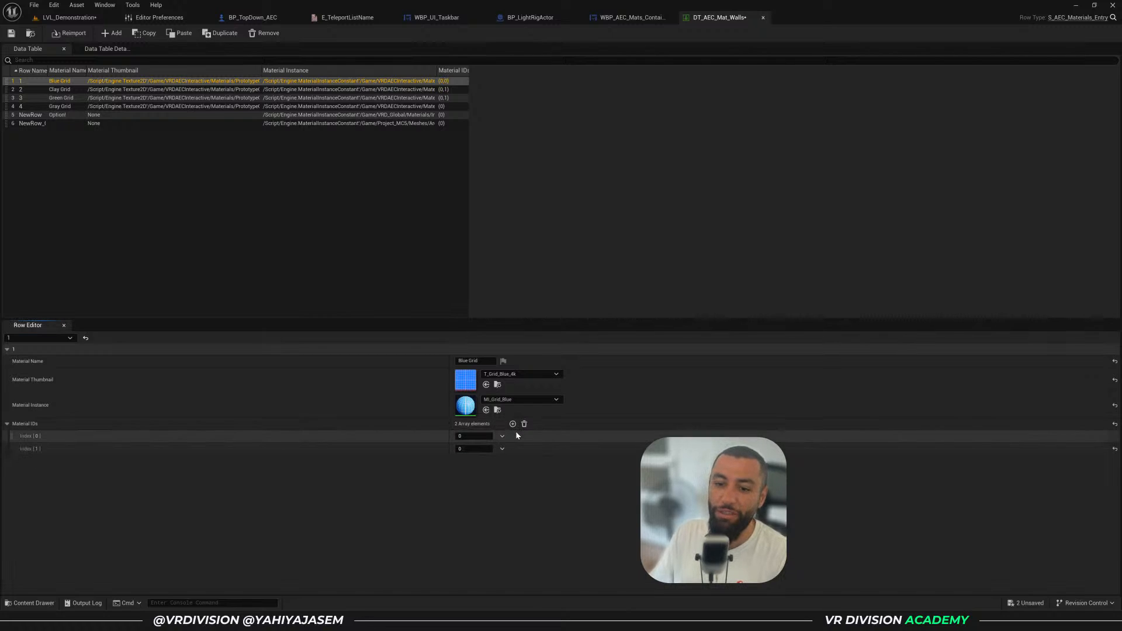
{"action": "left_click", "coordinate": [476, 449]}
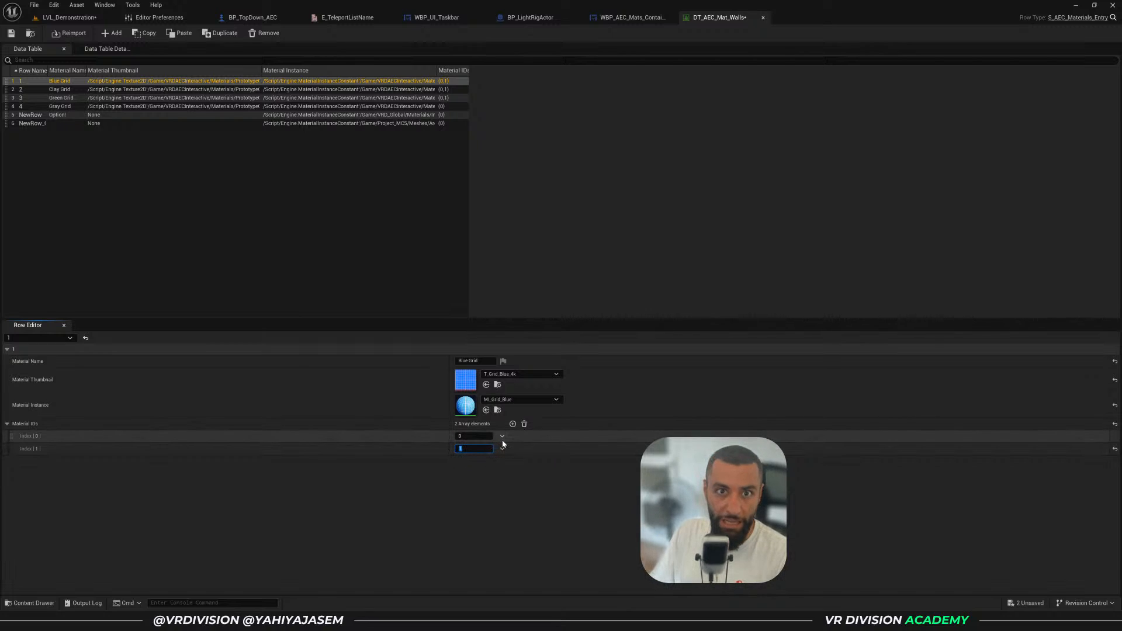
Play-test the level again, apply the Blue Grid wall material, and examine the lower facade's window surrounds up close
{"action": "left_click", "coordinate": [67, 17]}
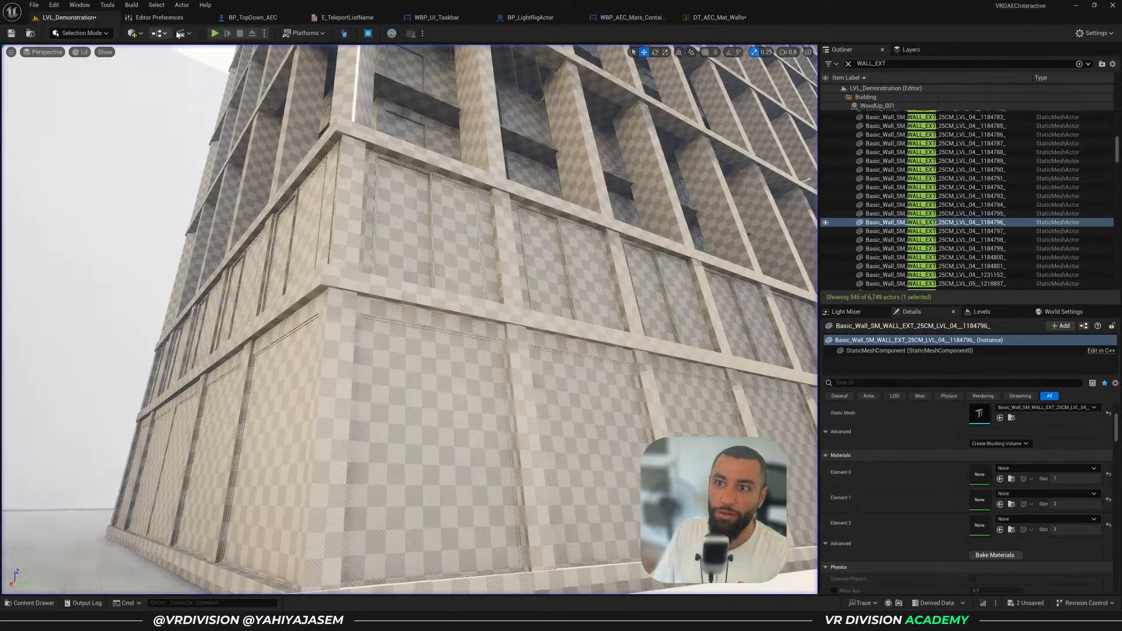
{"action": "left_click", "coordinate": [210, 33]}
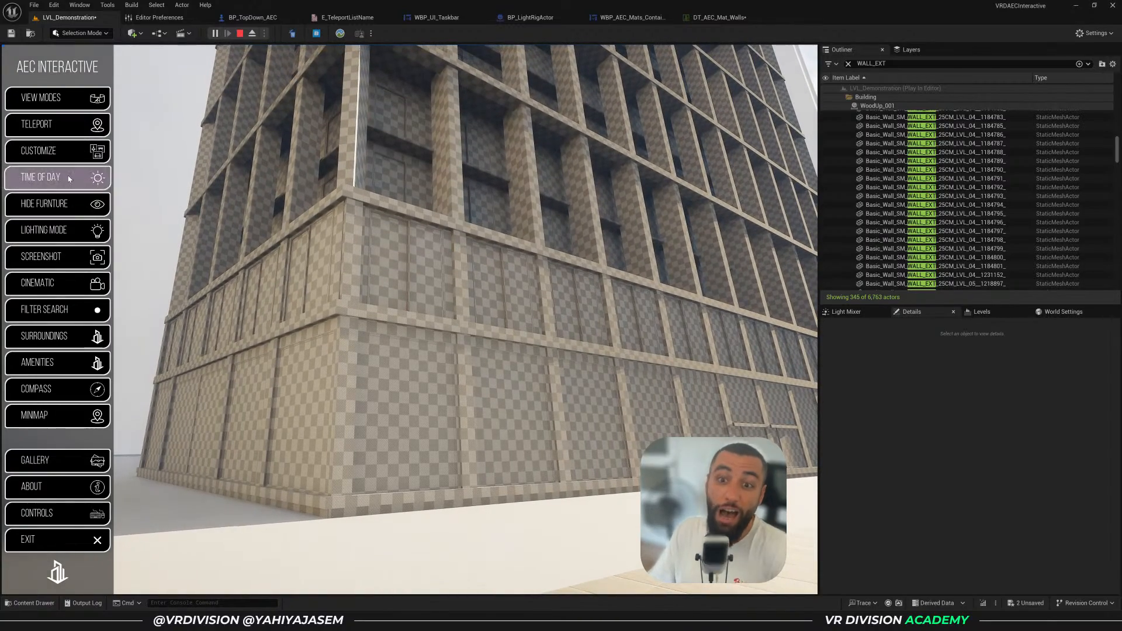
{"action": "left_click", "coordinate": [59, 151]}
{"action": "left_click", "coordinate": [32, 170]}
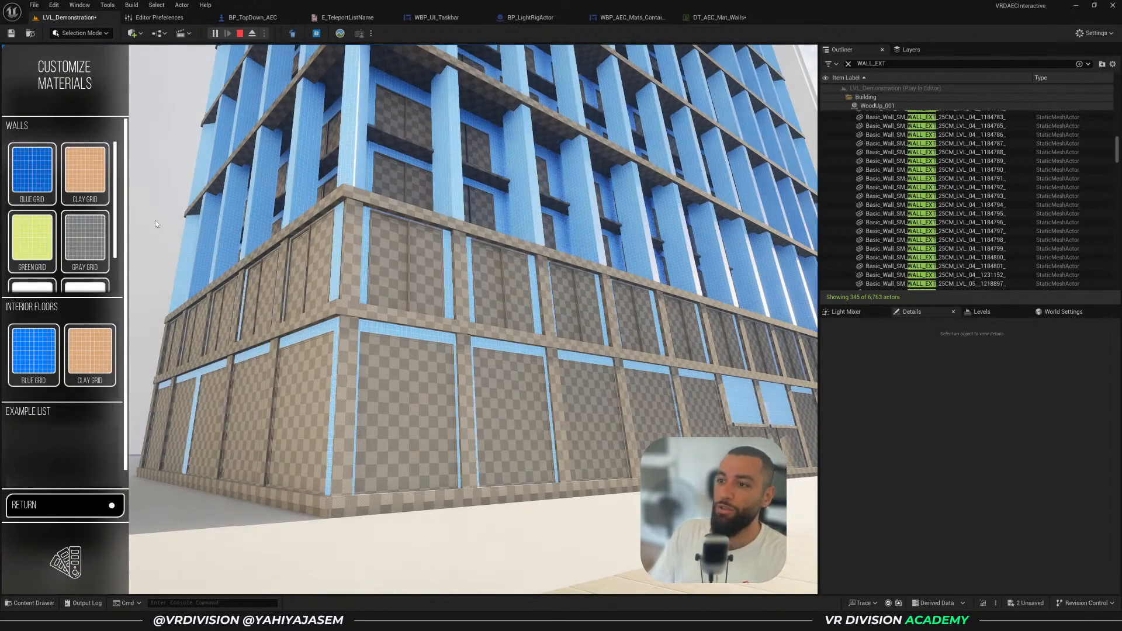
{"action": "left_click", "coordinate": [155, 223]}
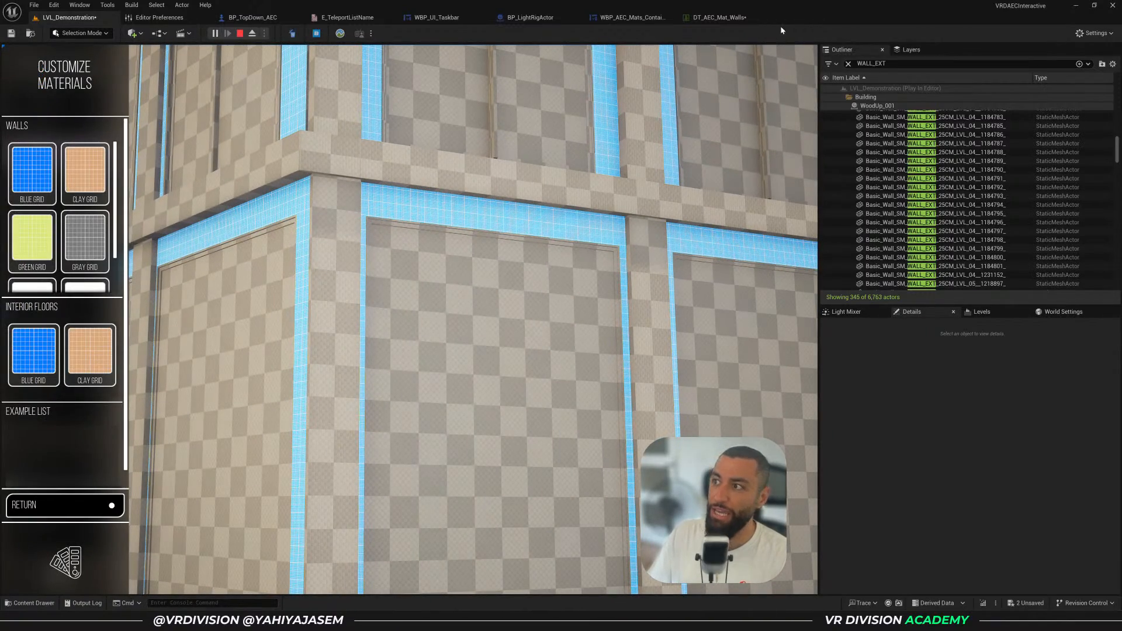
Check the rows' material IDs in DT_AEC_Mat_Walls, compare the Clay, Green and Blue Grid wall materials on the facade, and end play
{"action": "left_click", "coordinate": [719, 17]}
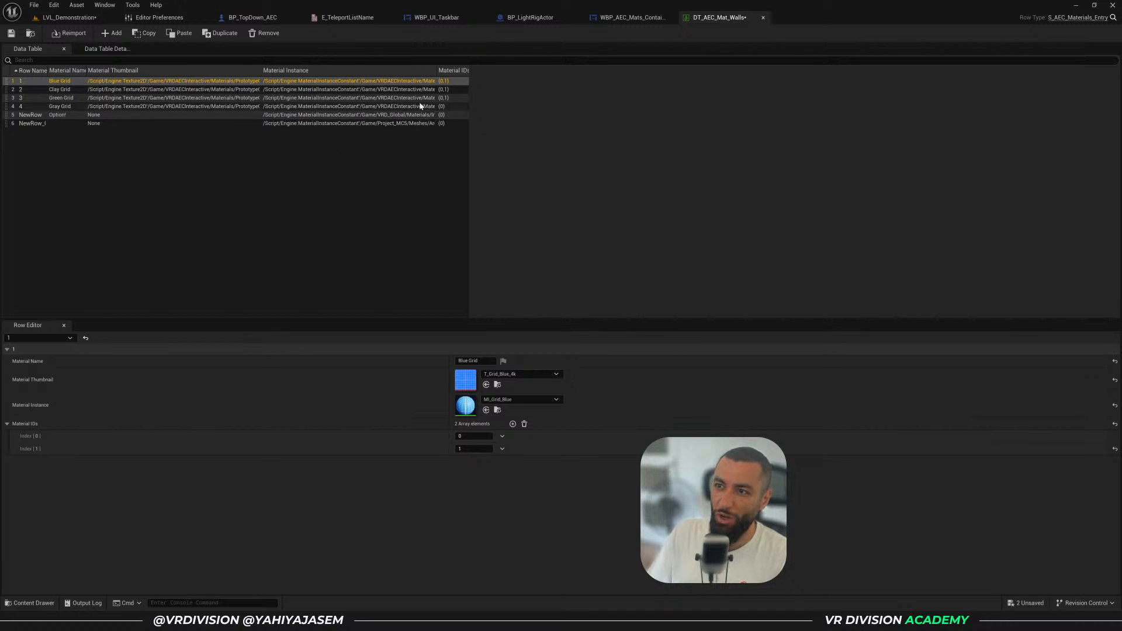
{"action": "left_click", "coordinate": [69, 17]}
{"action": "left_click", "coordinate": [79, 178]}
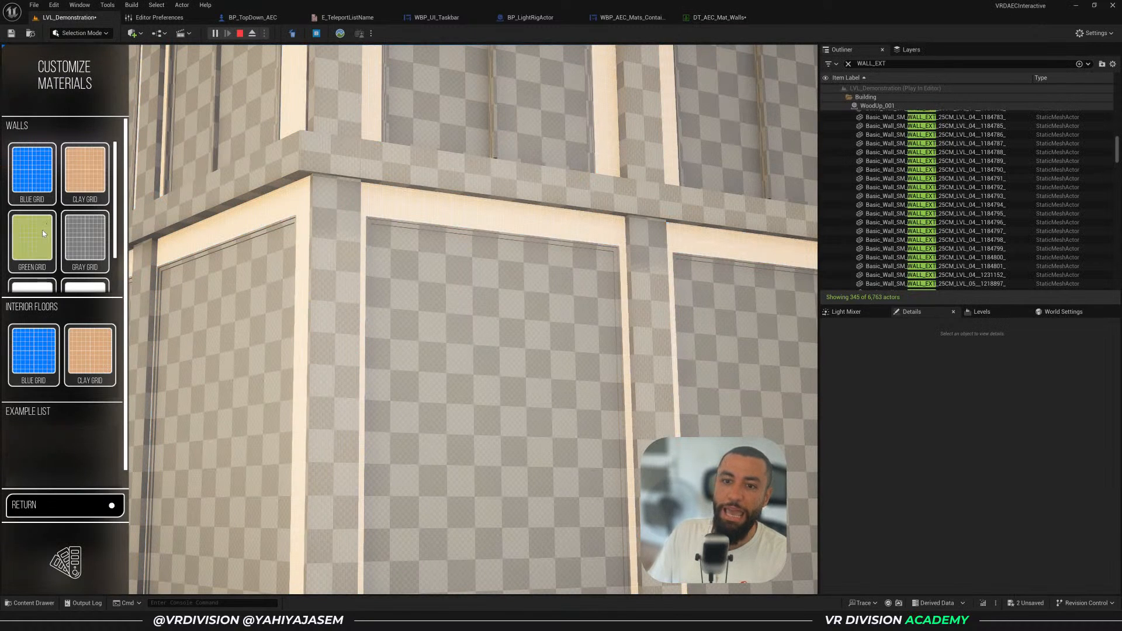
{"action": "left_click", "coordinate": [42, 230]}
{"action": "left_click", "coordinate": [35, 173]}
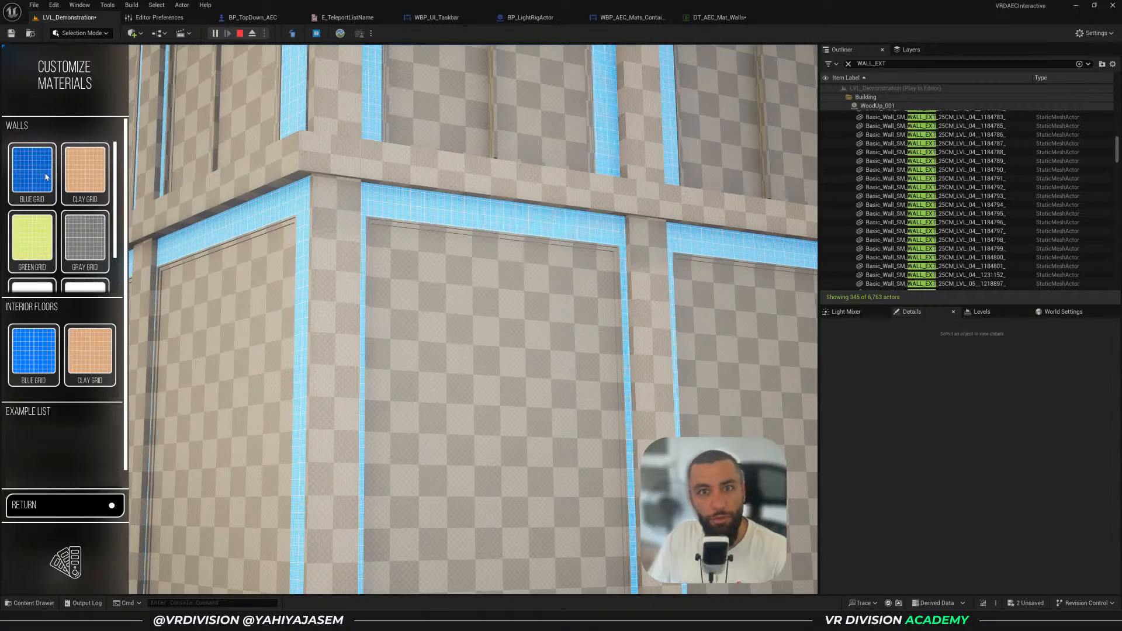
{"action": "key", "text": "Escape"}
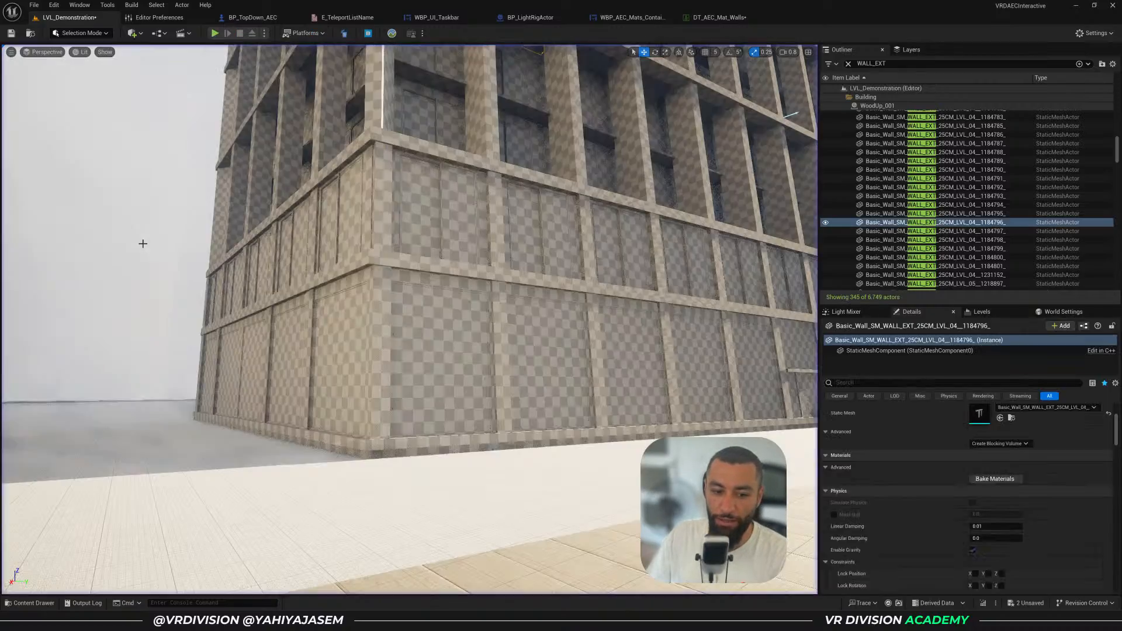
Play-test the level from across the street and look through the Walls options in the material customization list
{"action": "key", "text": "s"}
{"action": "right_click_drag", "start_coordinate": [142, 243], "coordinate": [144, 269]}
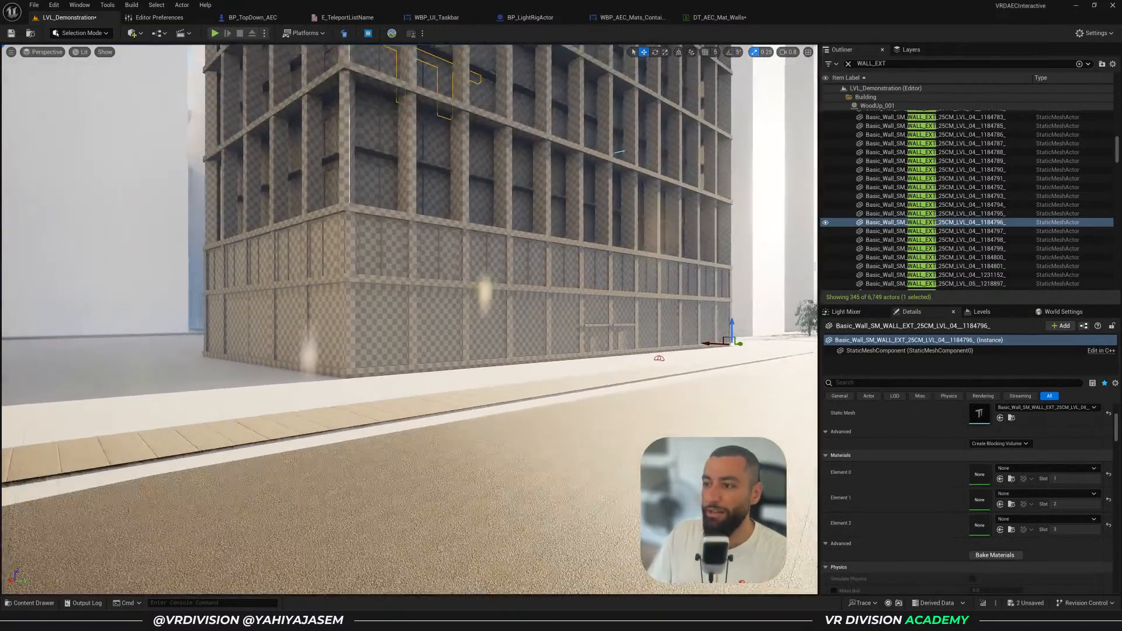
{"action": "right_click_drag", "start_coordinate": [272, 216], "coordinate": [273, 216]}
{"action": "key", "text": "s"}
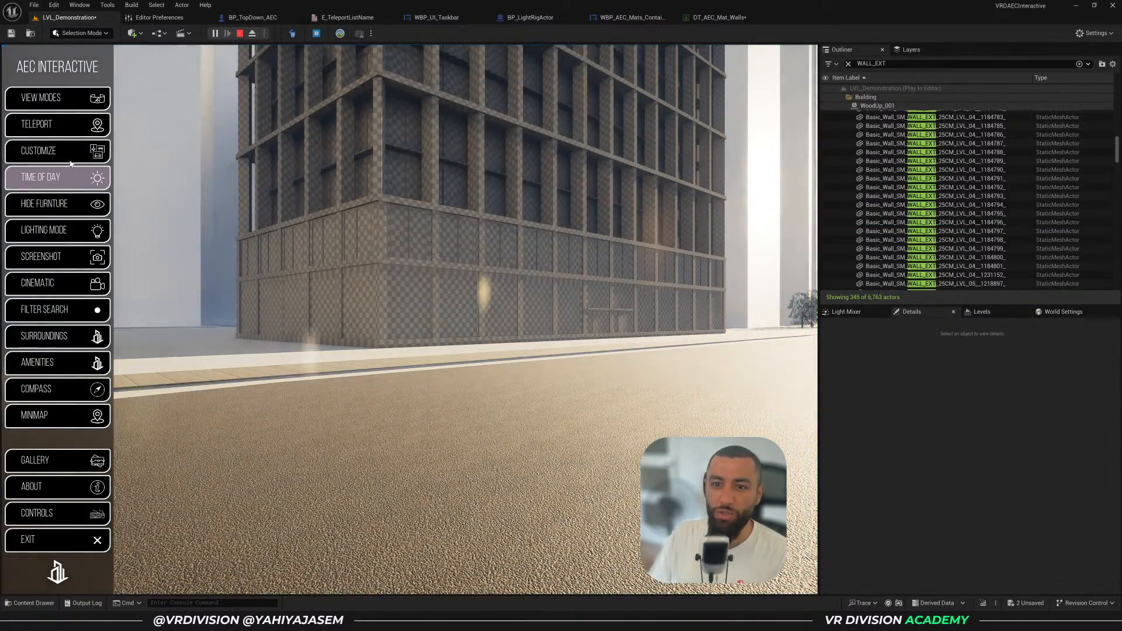
{"action": "left_click", "coordinate": [68, 153]}
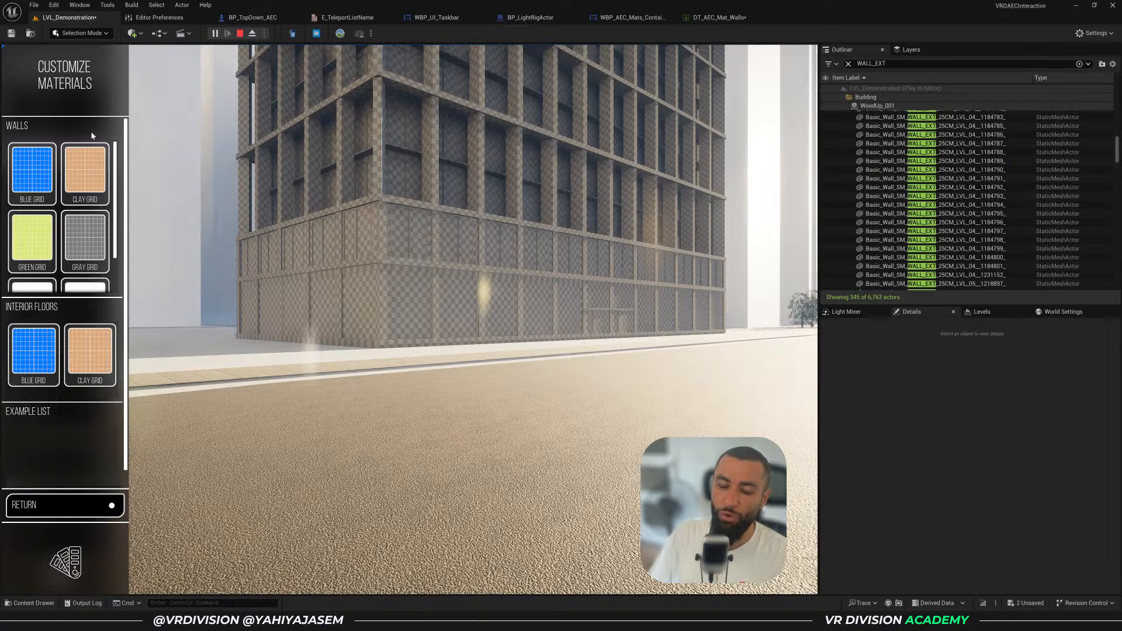
{"action": "scroll", "coordinate": [97, 151], "scroll_direction": "down", "scroll_amount": 1}
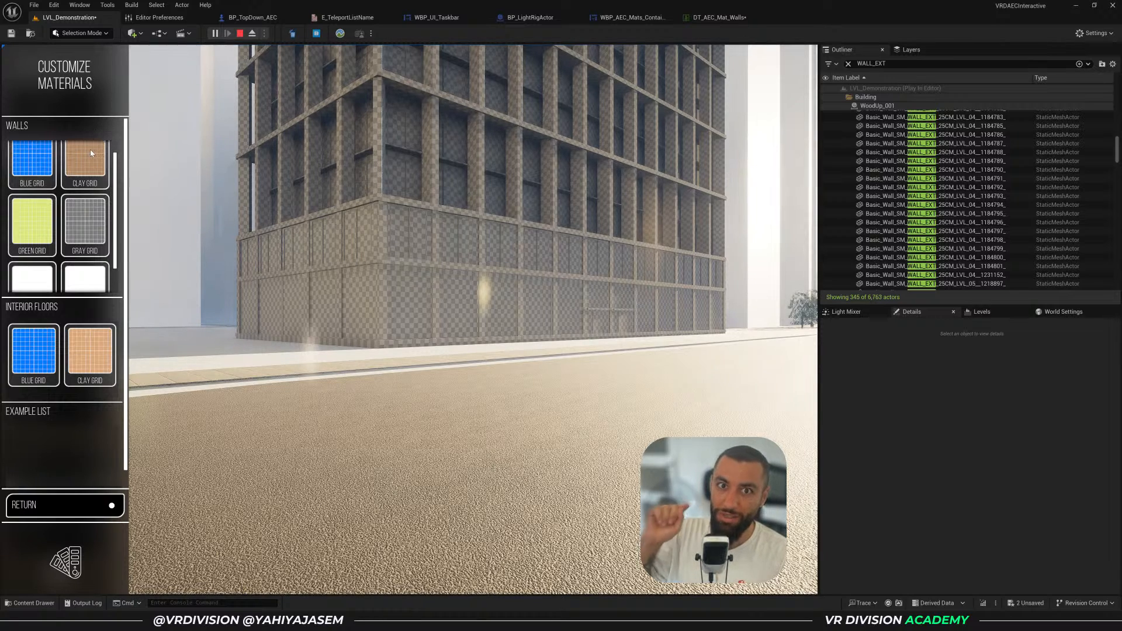
{"action": "scroll", "coordinate": [90, 149], "scroll_direction": "down", "scroll_amount": 2}
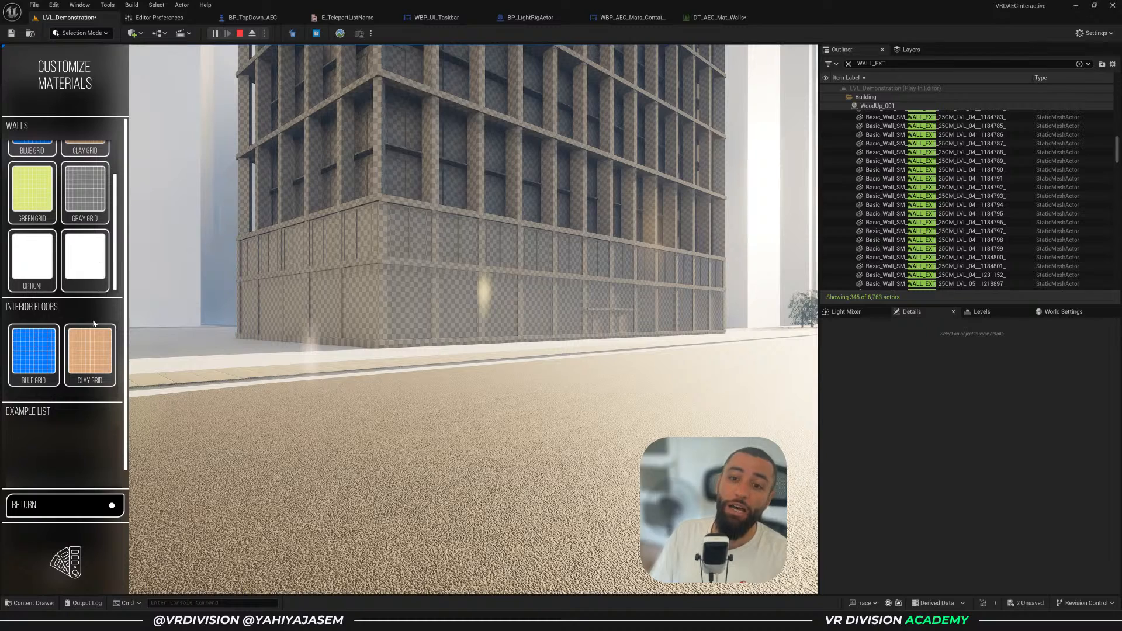
{"action": "scroll", "coordinate": [92, 323], "scroll_direction": "down", "scroll_amount": 1}
{"action": "scroll", "coordinate": [91, 322], "scroll_direction": "up", "scroll_amount": 1}
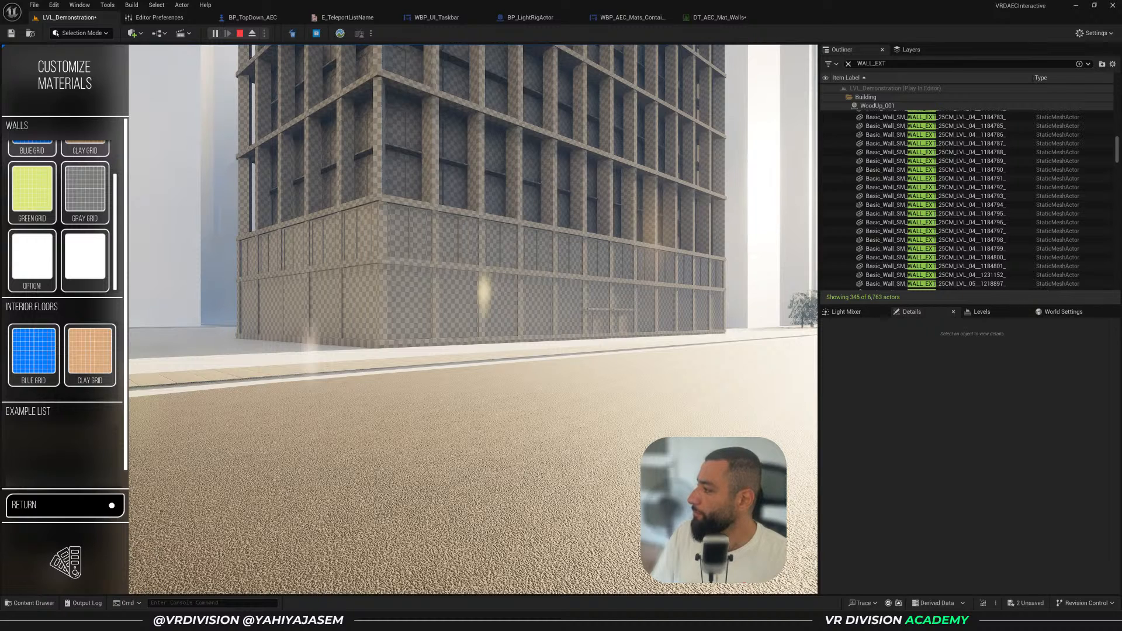
Switch to the AEC Interactive Trello board, look through its planned lessons, bugs, requests and future updates, and return to the running level
{"action": "key", "text": "alt+Tab"}
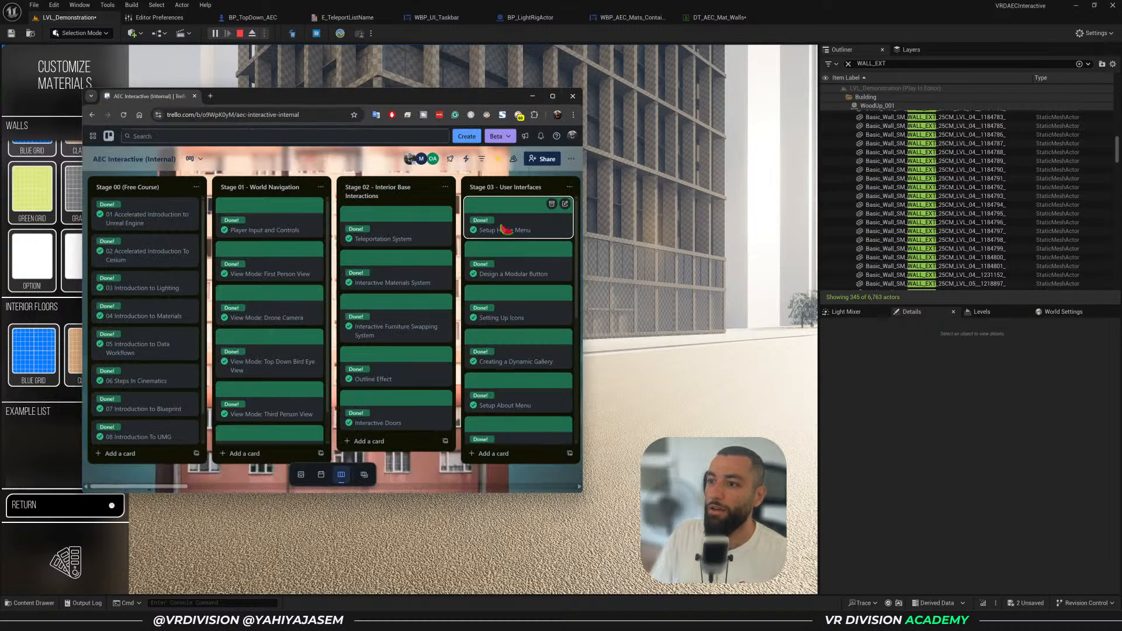
{"action": "scroll", "coordinate": [504, 230], "scroll_direction": "right", "scroll_amount": 12}
{"action": "scroll", "coordinate": [436, 264], "scroll_direction": "right", "scroll_amount": 10}
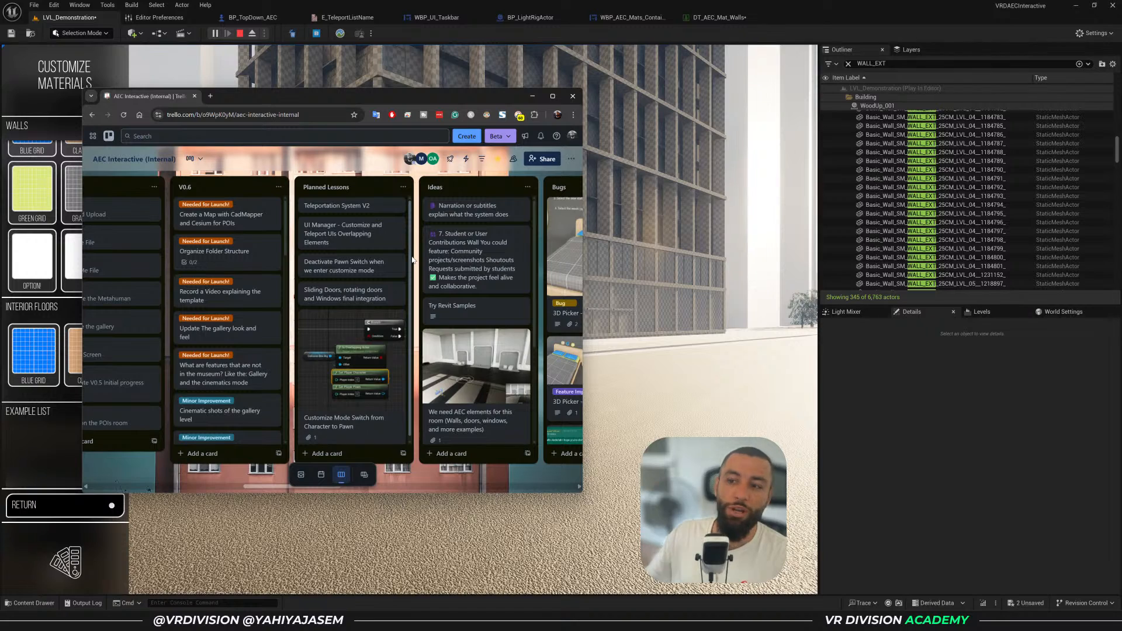
{"action": "scroll", "coordinate": [354, 259], "scroll_direction": "right", "scroll_amount": 18}
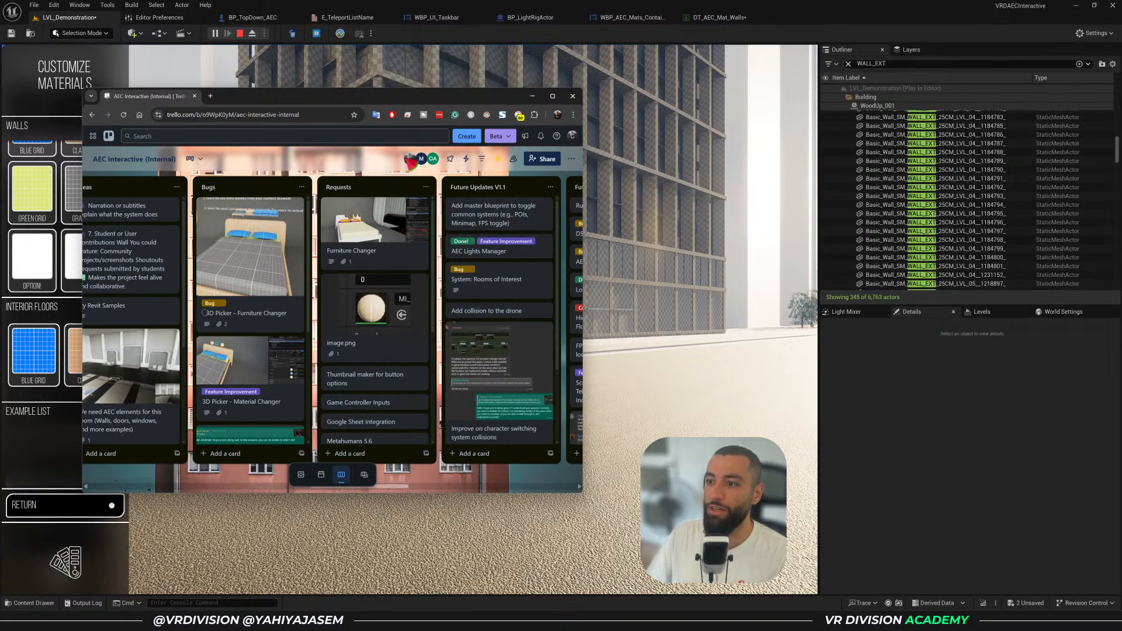
{"action": "scroll", "coordinate": [373, 353], "scroll_direction": "right", "scroll_amount": 4}
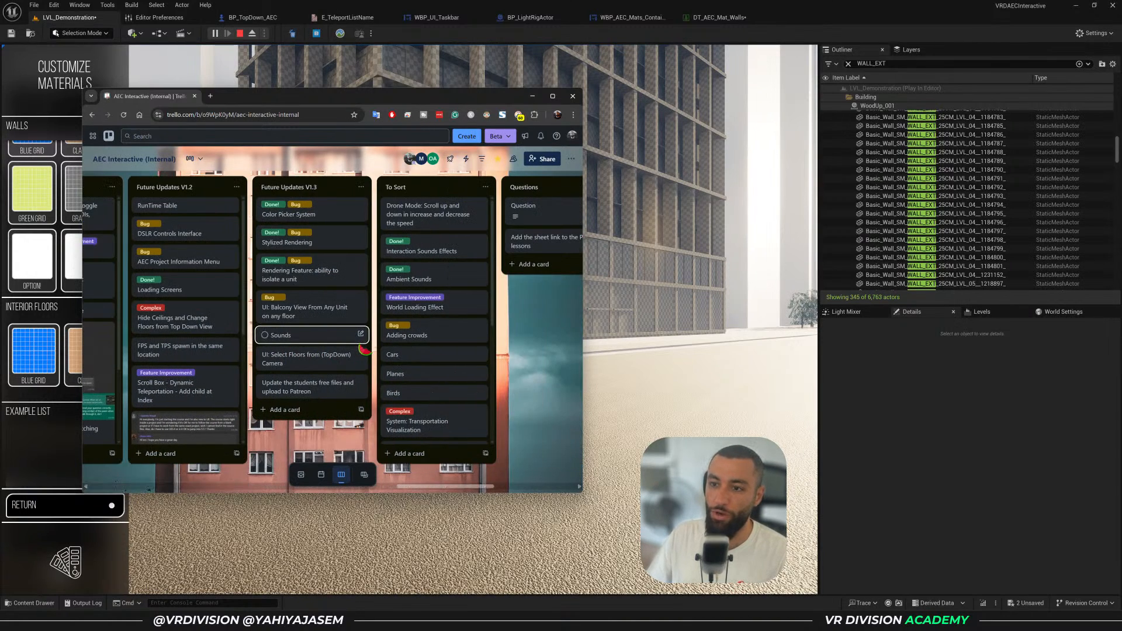
{"action": "scroll", "coordinate": [365, 356], "scroll_direction": "left", "scroll_amount": 20}
{"action": "scroll", "coordinate": [264, 232], "scroll_direction": "left", "scroll_amount": 8}
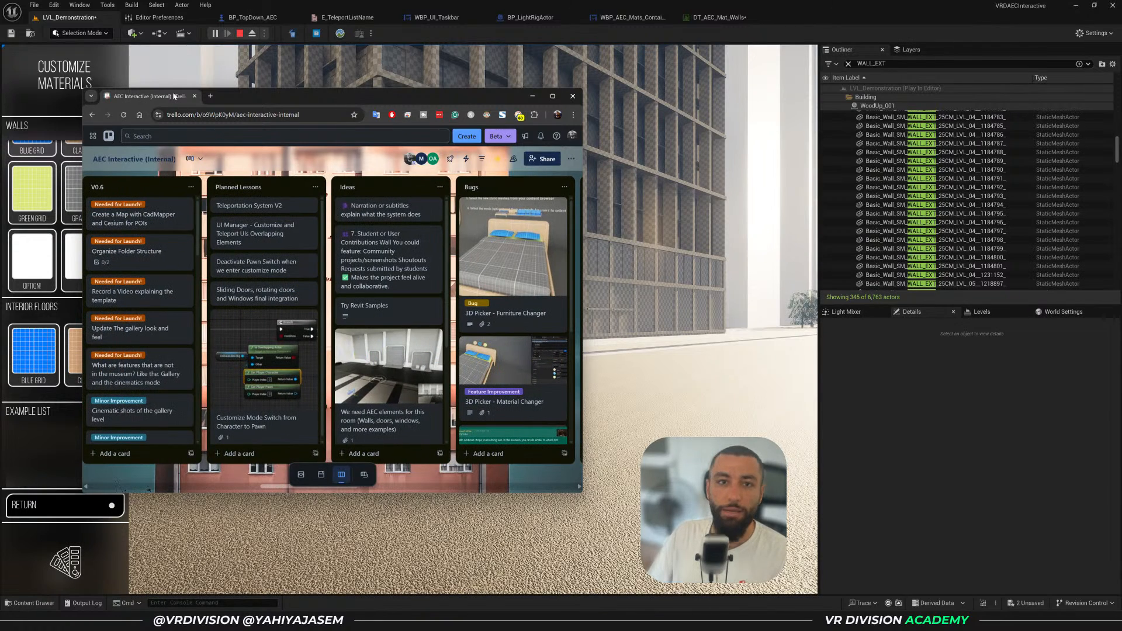
{"action": "left_click", "coordinate": [170, 71]}
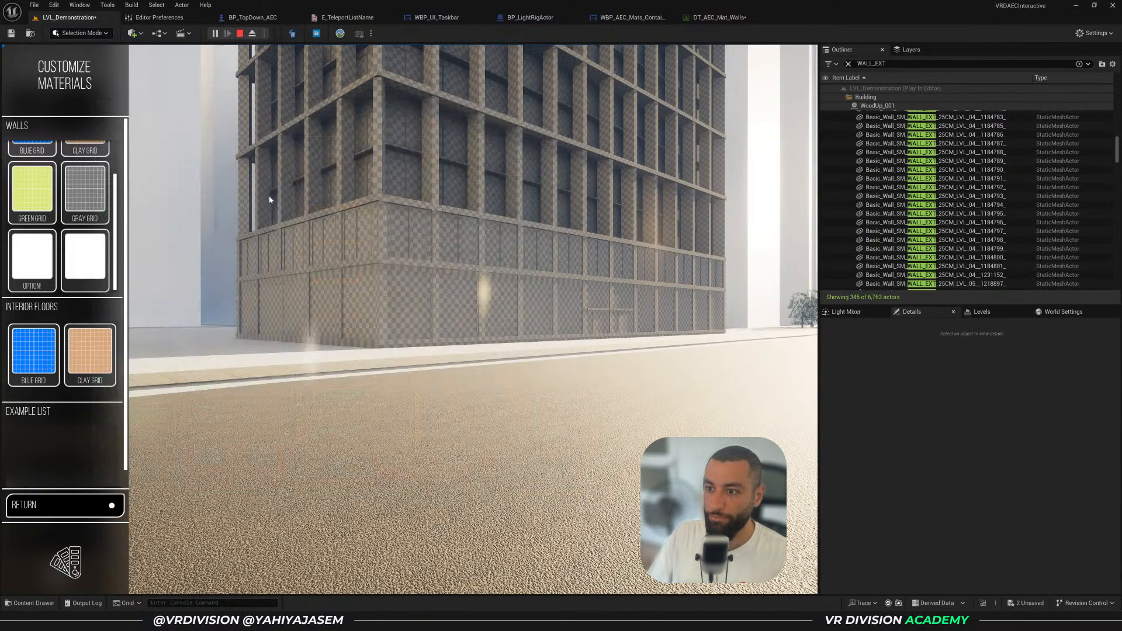